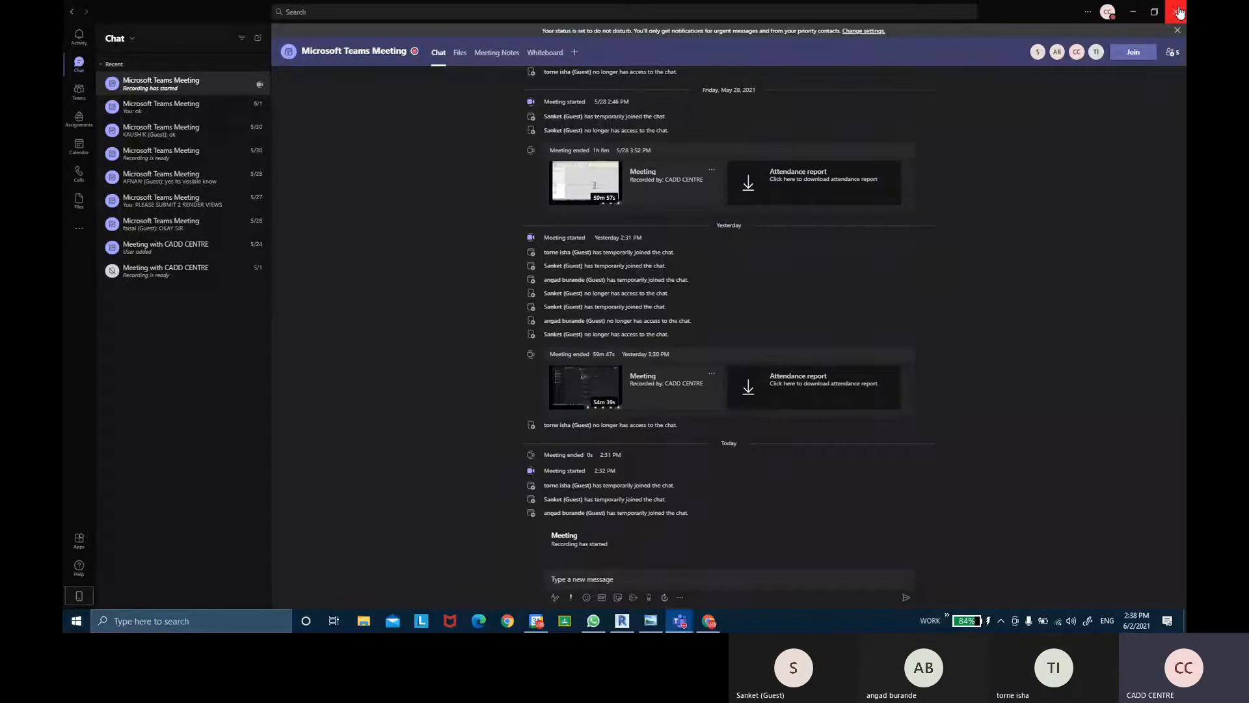
- Close the Teams chat, browser and calendar windows, and refresh the desktop
left_click(1179, 12)
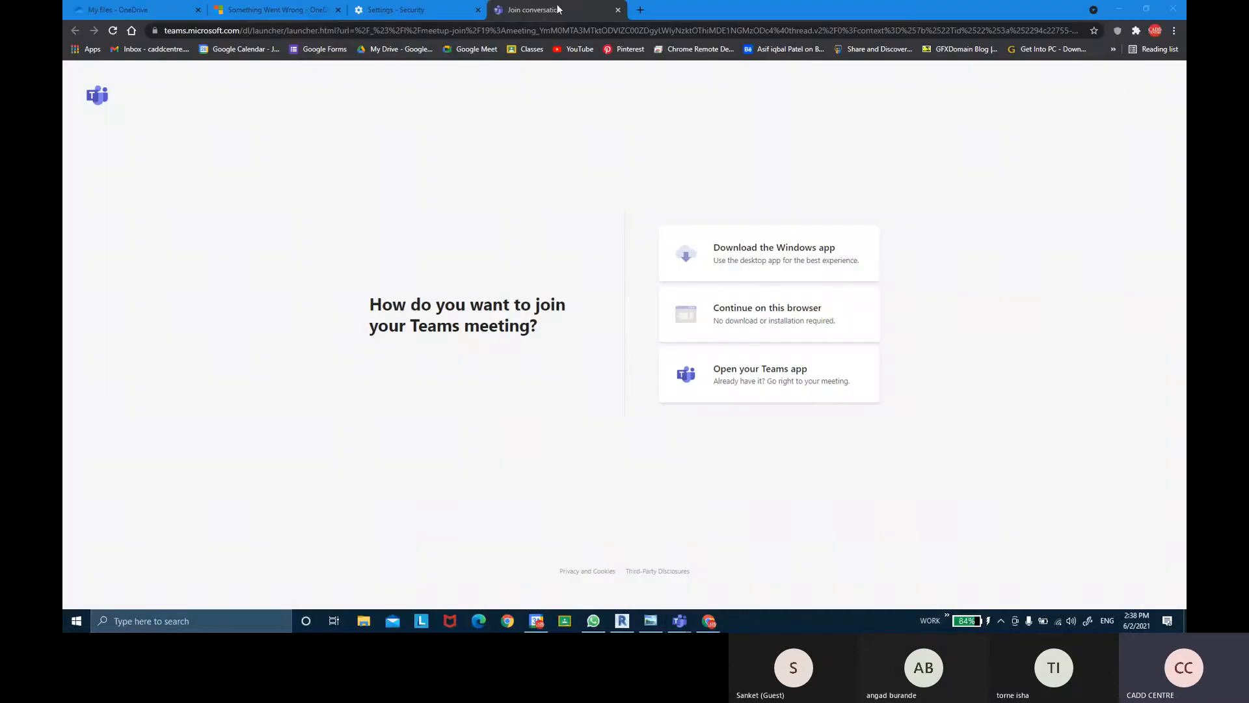
left_click(1173, 8)
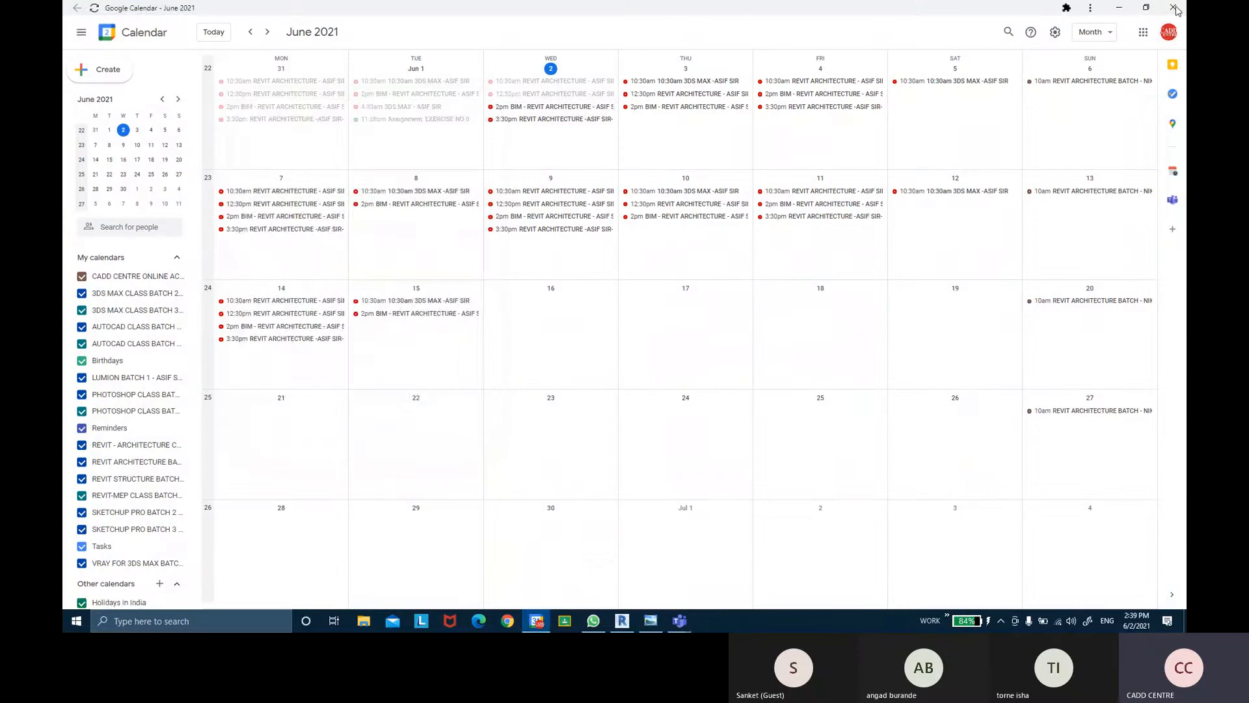
left_click(1173, 7)
right_click(615, 153)
left_click(638, 192)
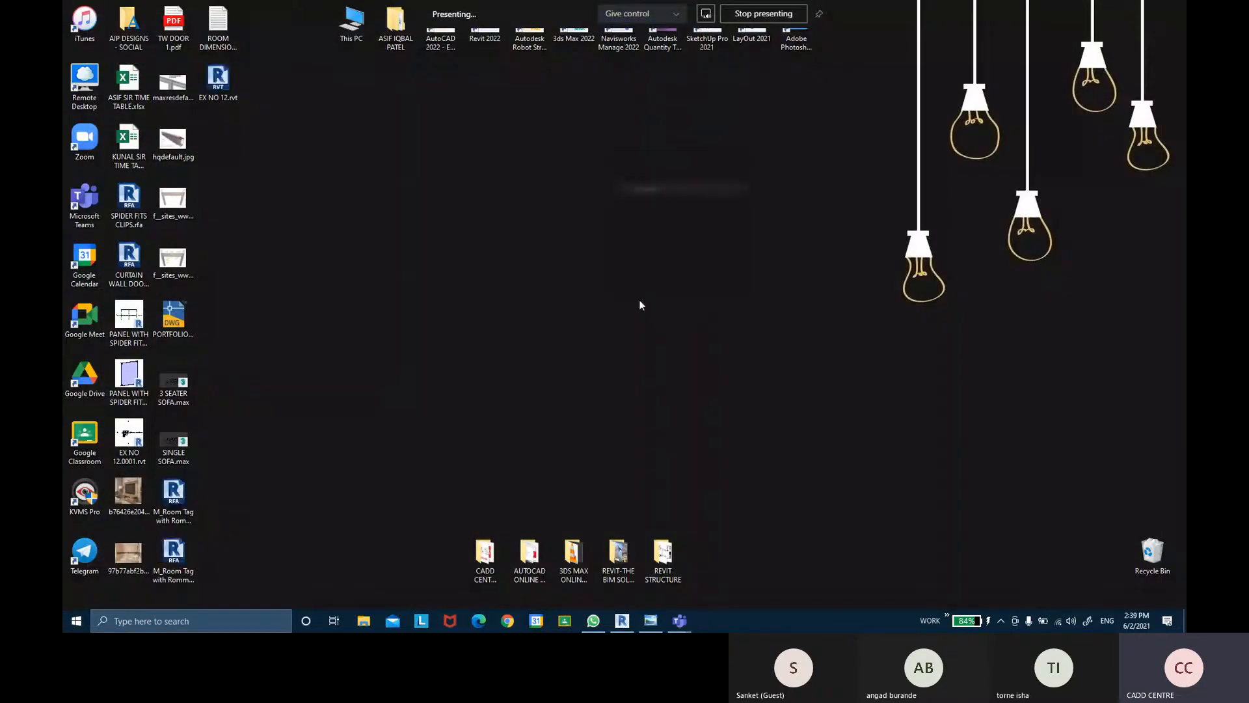
- Switch to Revit and open the recent project EX NO 12 from the home screen
left_click(623, 622)
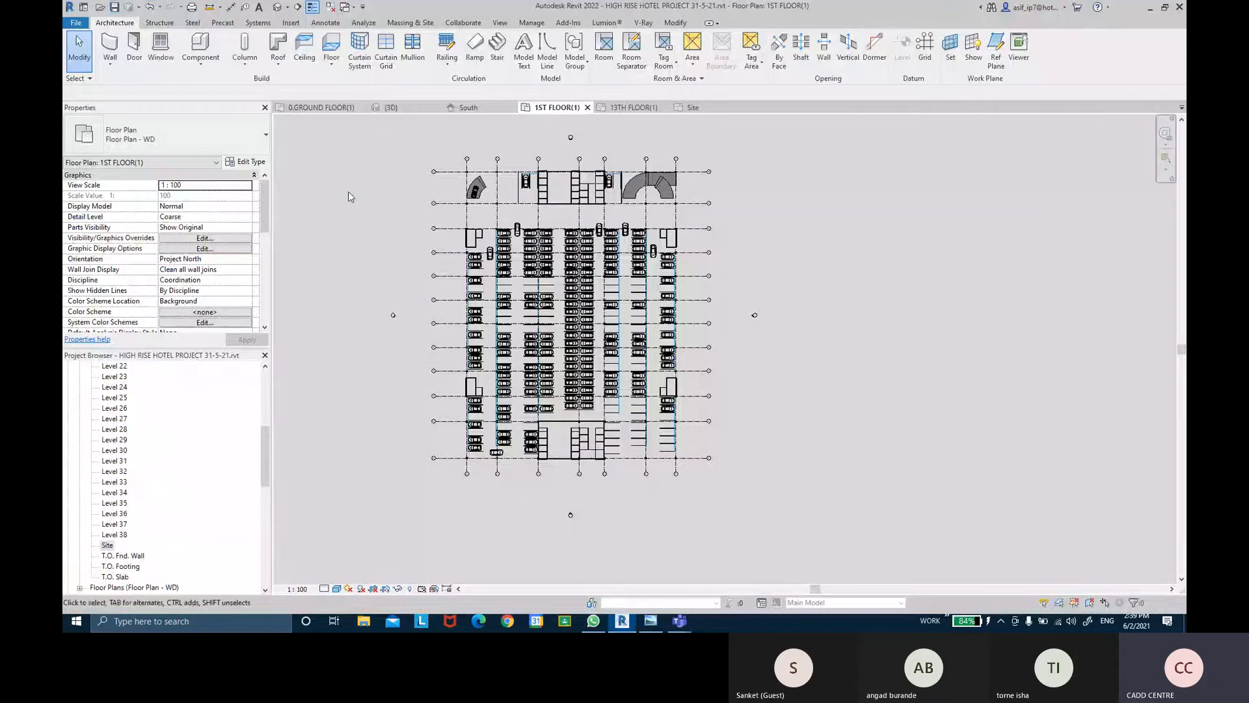
left_click(332, 9)
left_click(341, 108)
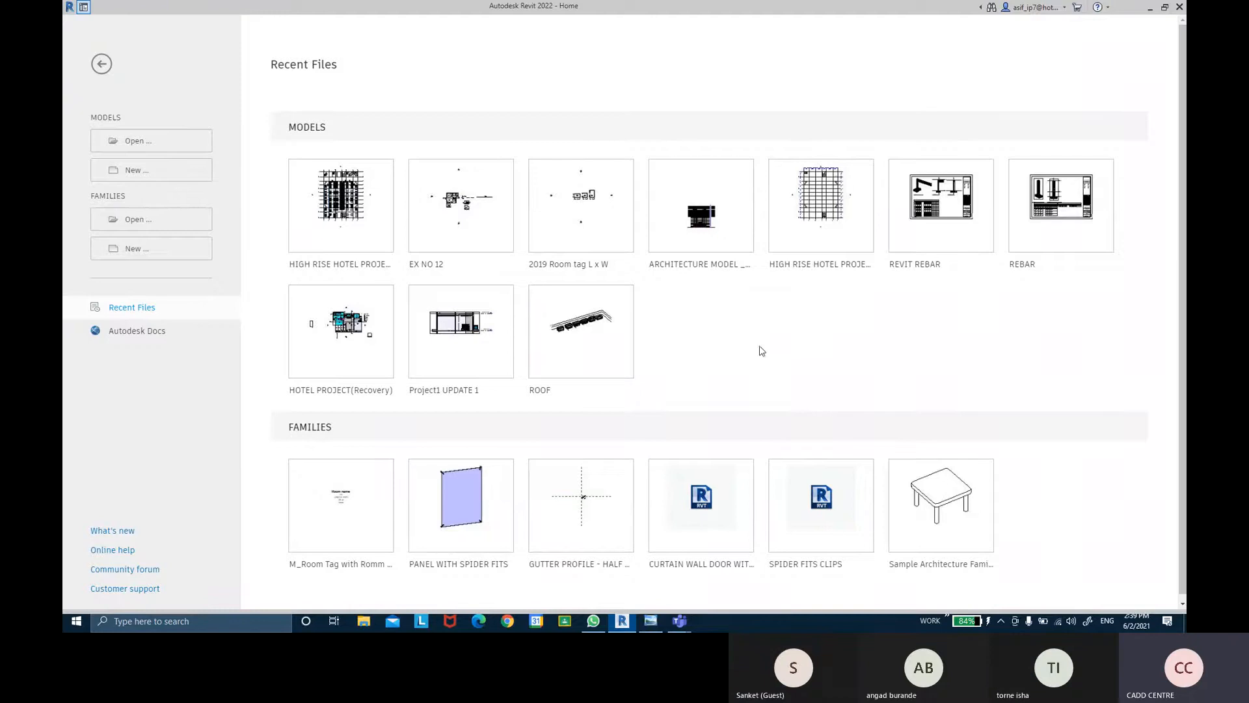
left_click(433, 266)
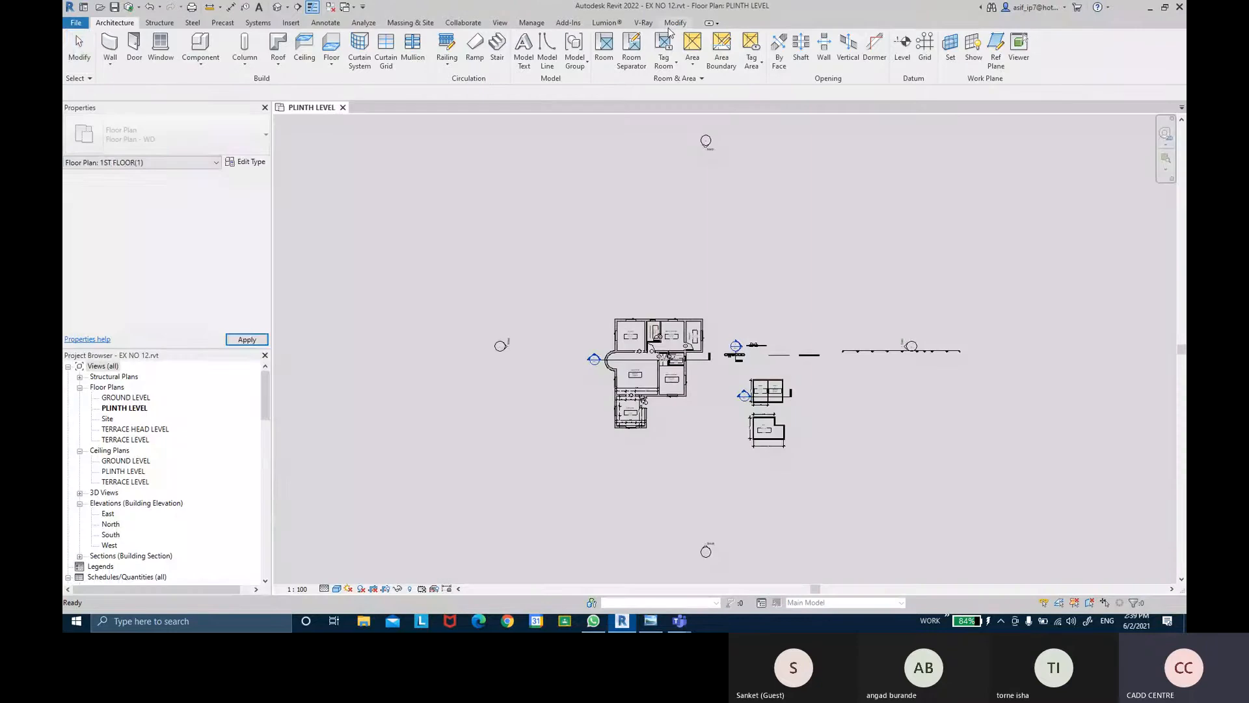
- Show the general Modify tools for the plinth level floor plan
left_click(672, 25)
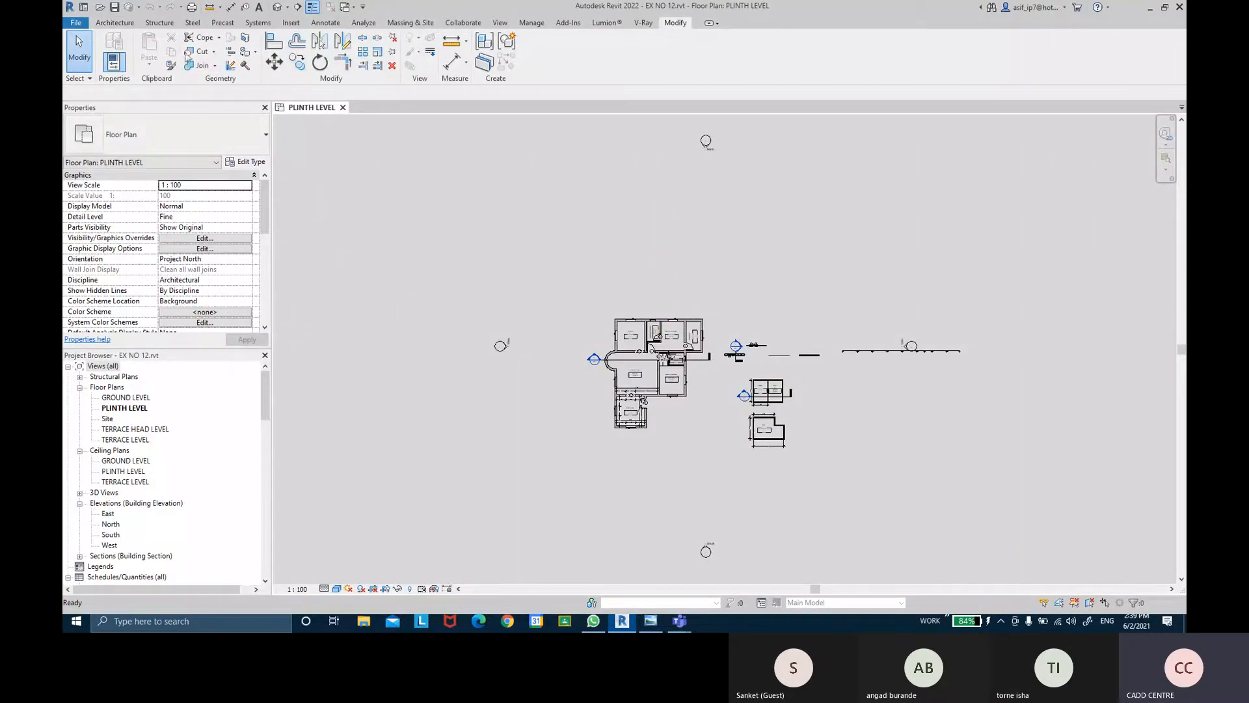
key("ctrl")
key("ctrl")
key("ctrl")
key("ctrl")
key("ctrl")
key("ctrl")
key("ctrl")
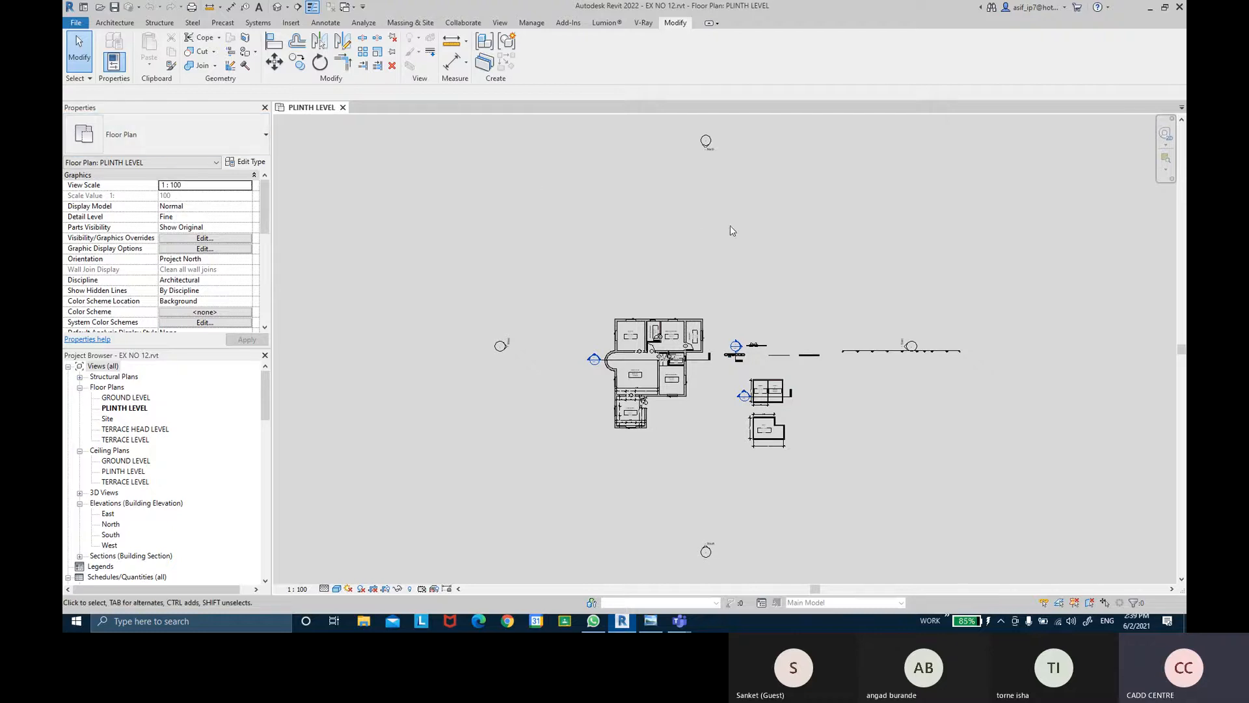
middle_click_drag(934, 291, 904, 250)
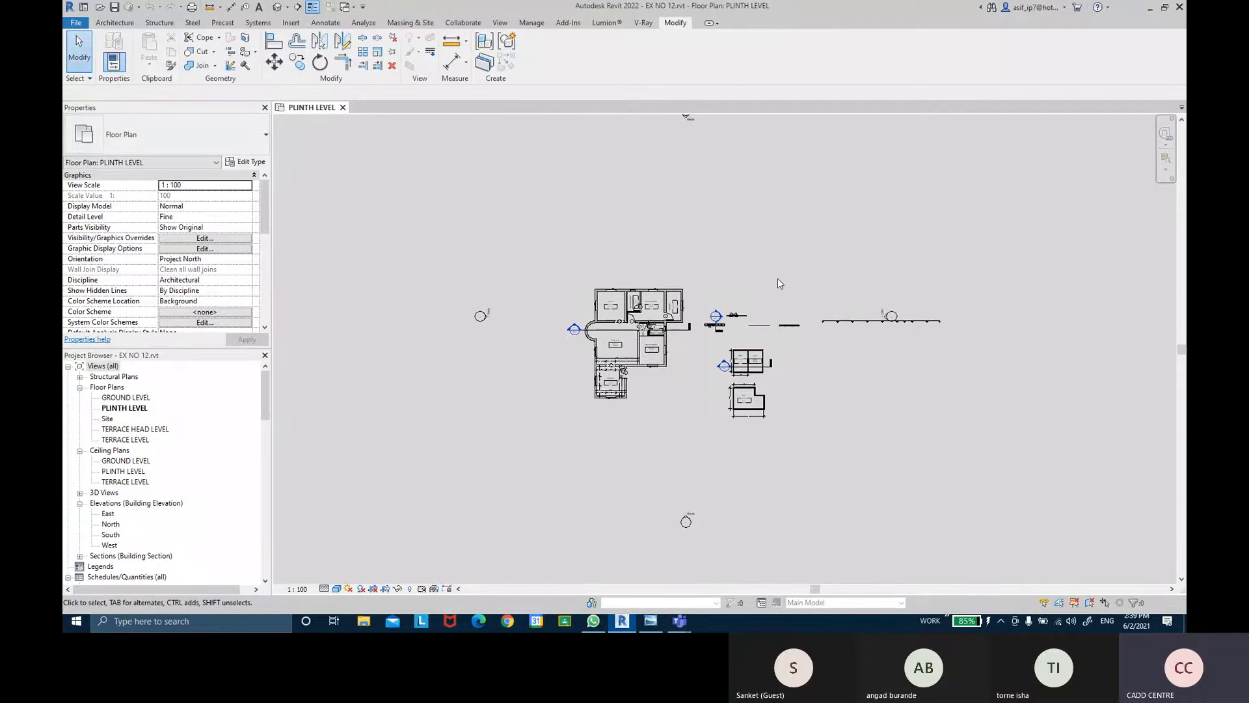
- Select several walls and windows around the kitchen, bathroom and bedroom one after another to examine their modify options, then clear the selection
scroll(779, 279, "up", 1)
left_click(79, 58)
scroll(580, 311, "up", 2)
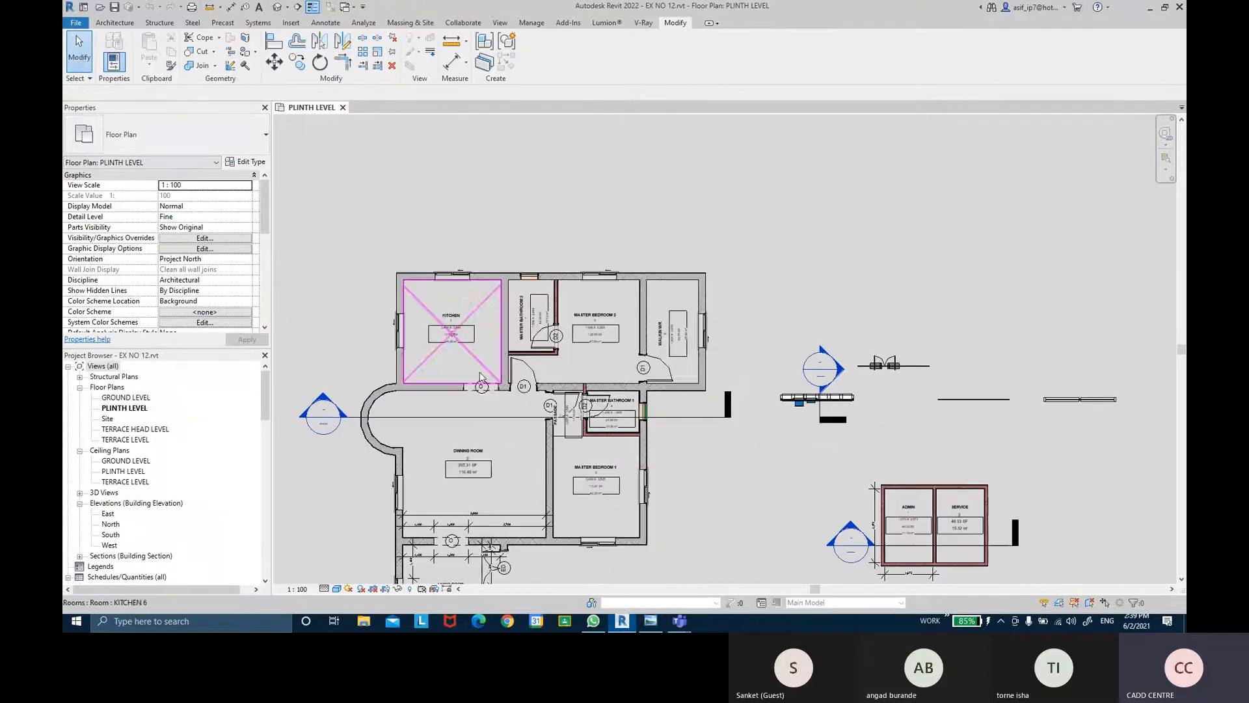
left_click(463, 386)
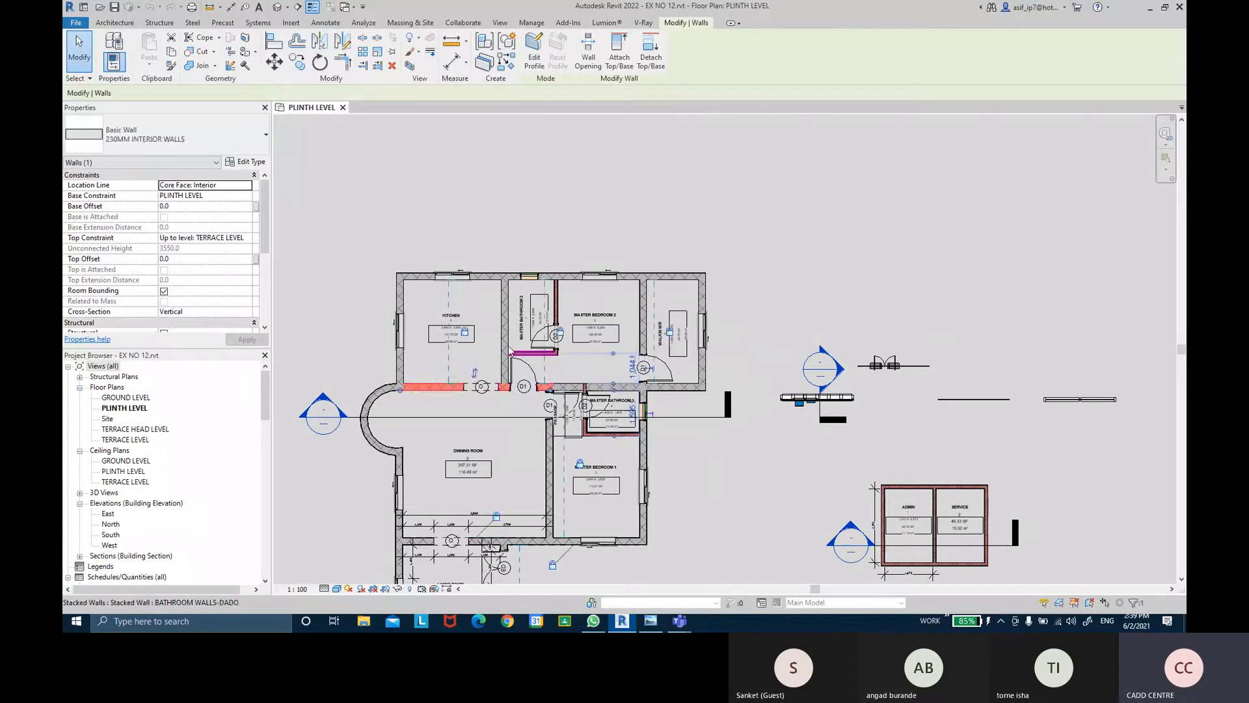
left_click(531, 354)
scroll(729, 283, "up", 1)
scroll(729, 284, "up", 1)
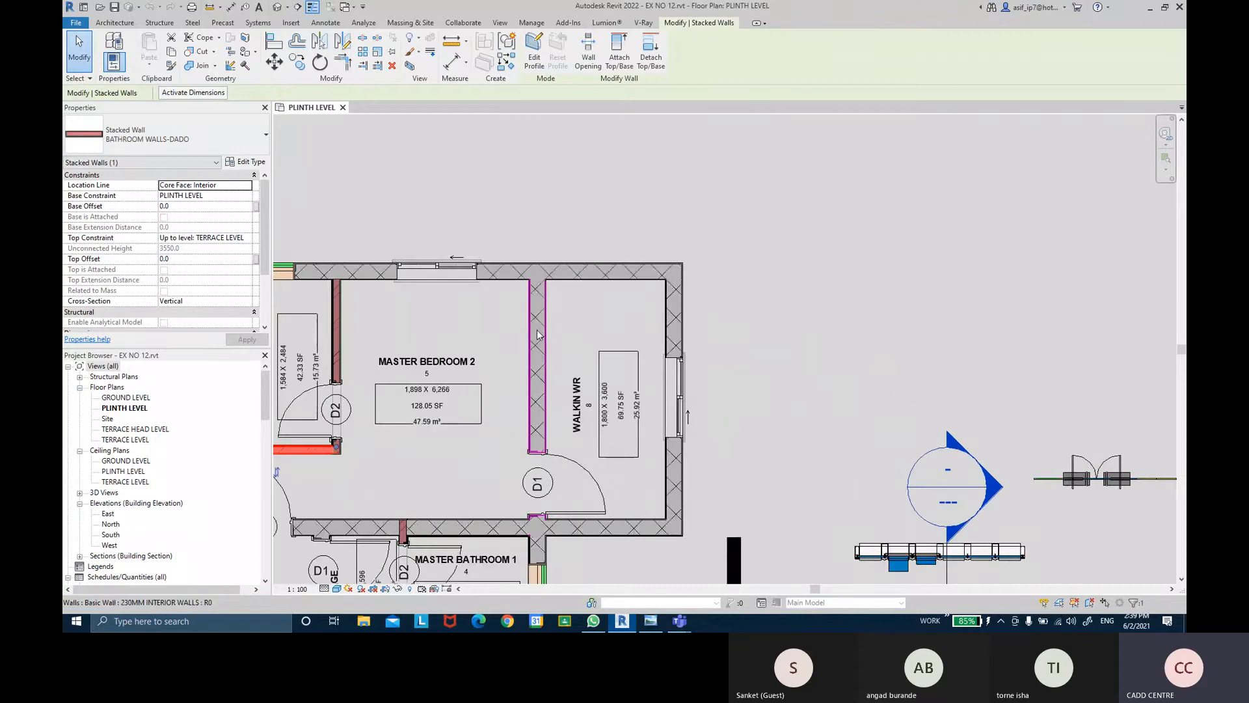
left_click(537, 293)
middle_click_drag(538, 293, 849, 134)
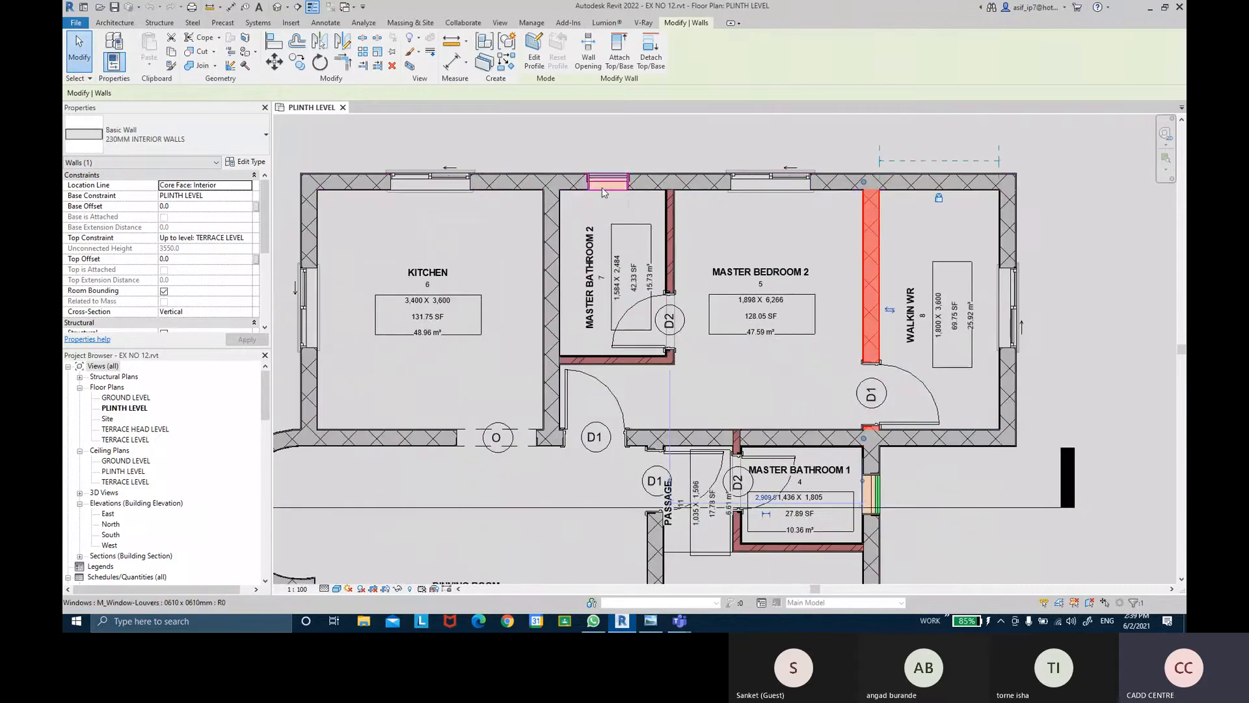
left_click(603, 186)
left_click(423, 189)
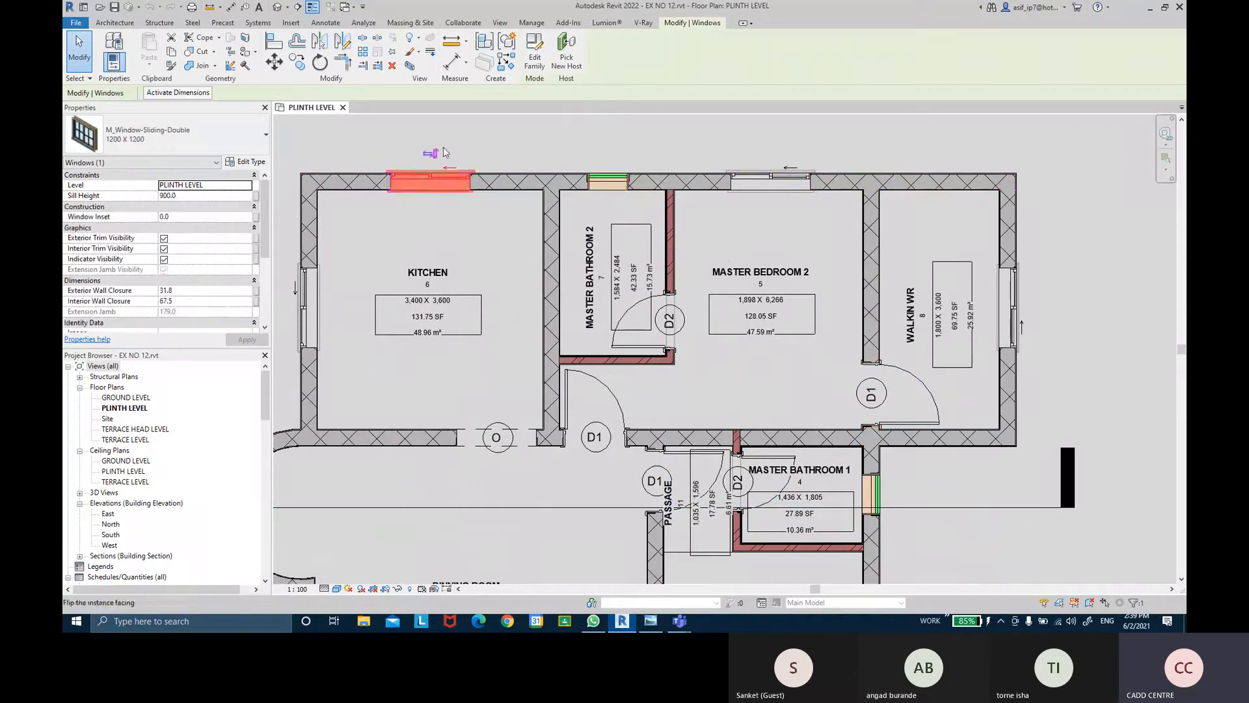
middle_click_drag(423, 188, 429, 210)
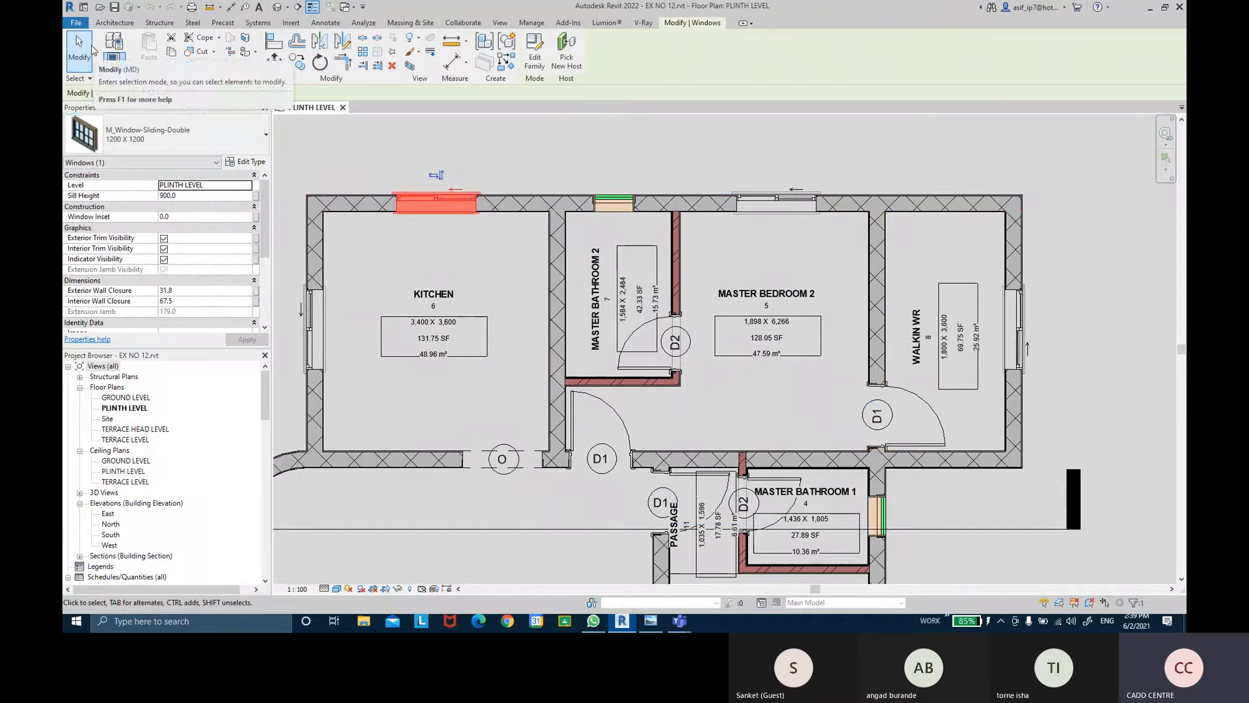
left_click(349, 153)
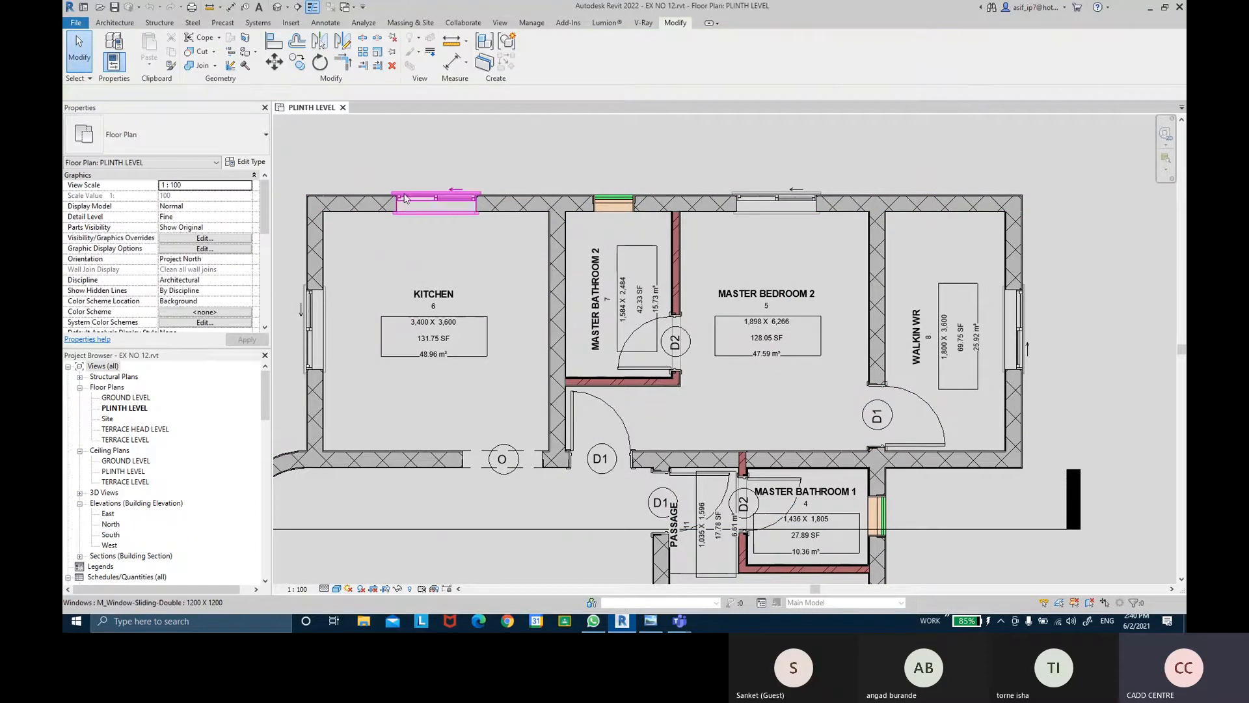
- Open the type properties of the sliding window in the kitchen's upper wall
left_click(404, 198)
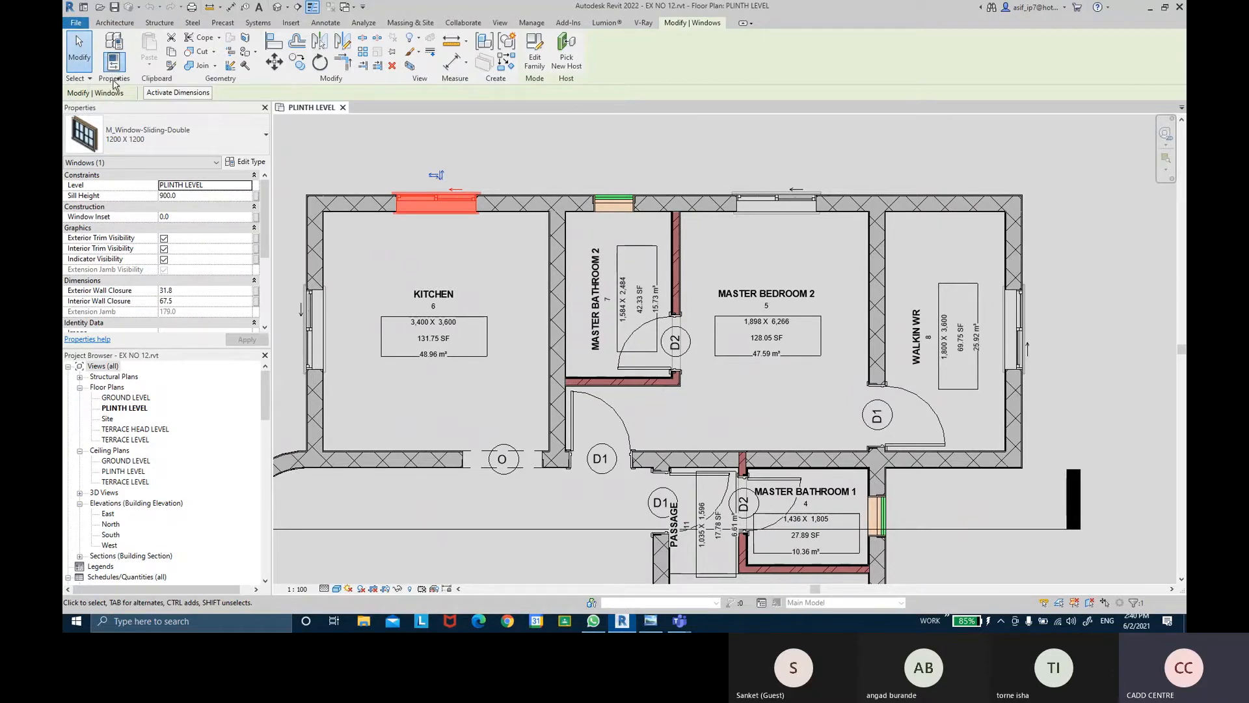
key("ctrl")
key("ctrl")
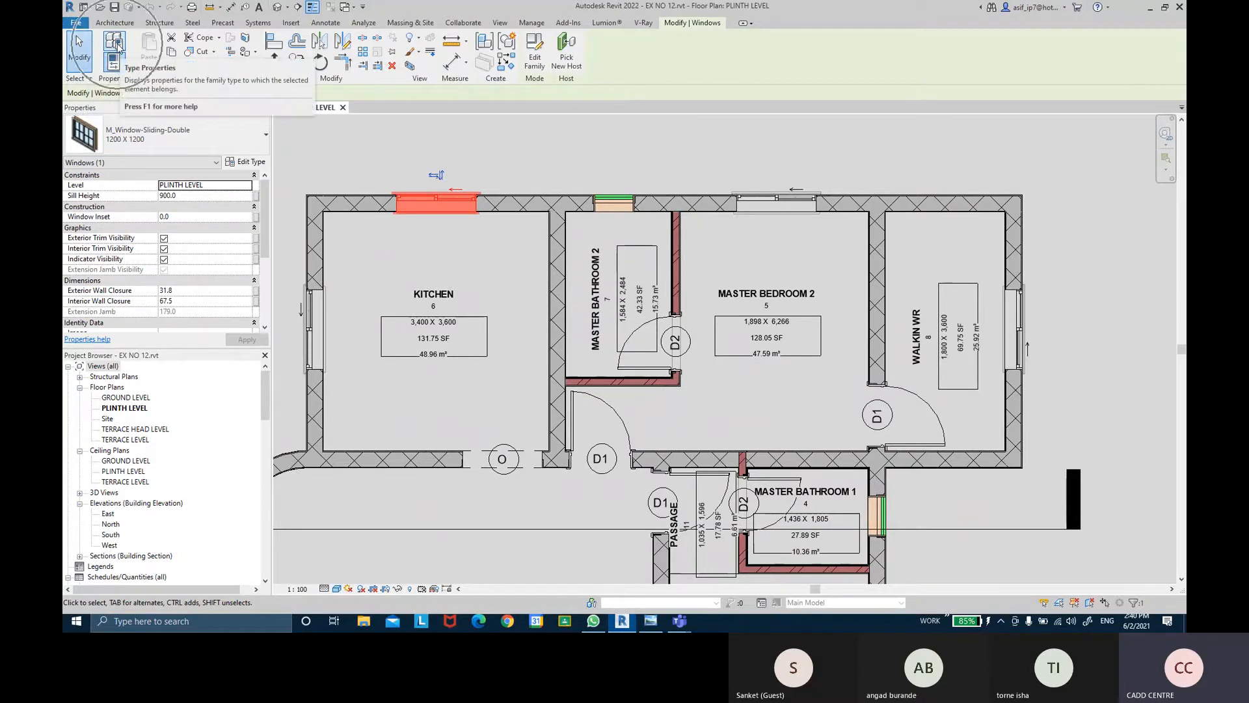
left_click(114, 47)
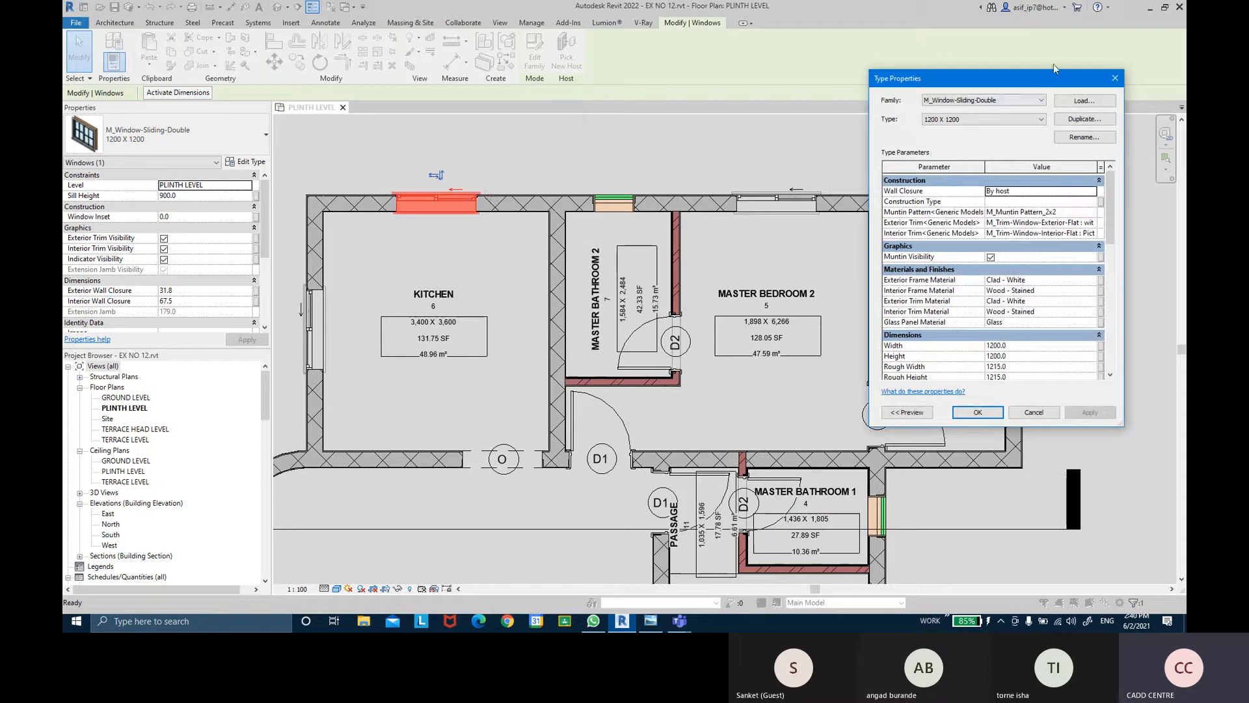
left_click_drag(1026, 79, 627, 94)
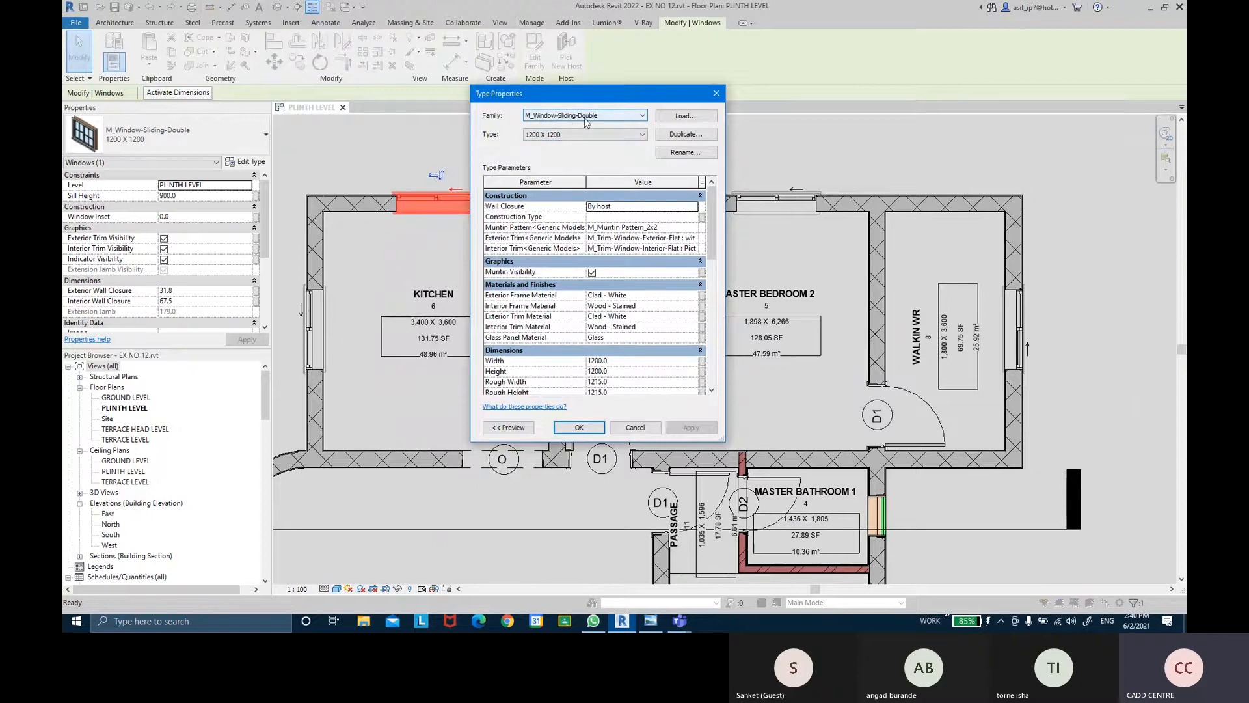
left_click(541, 139)
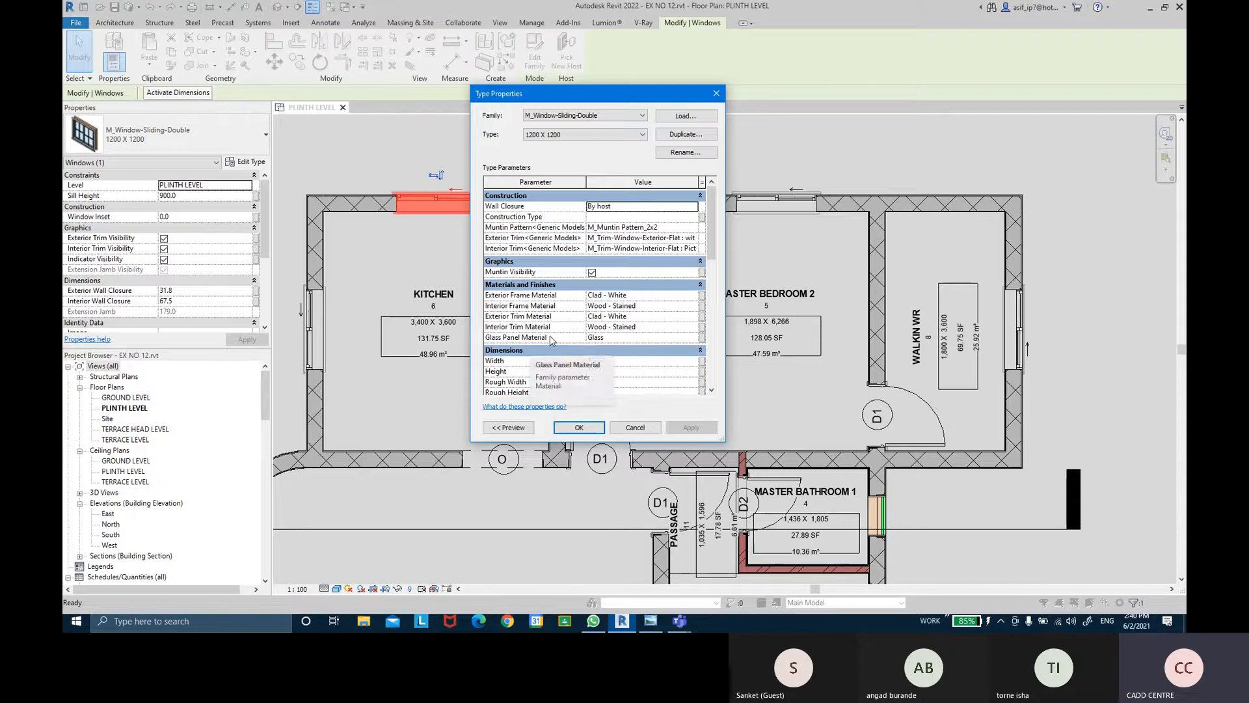
- Review the sliding window type's materials, dimensions, analytical properties and identity data, then leave the type properties and deselect the window
scroll(552, 342, "down", 1)
scroll(552, 343, "down", 1)
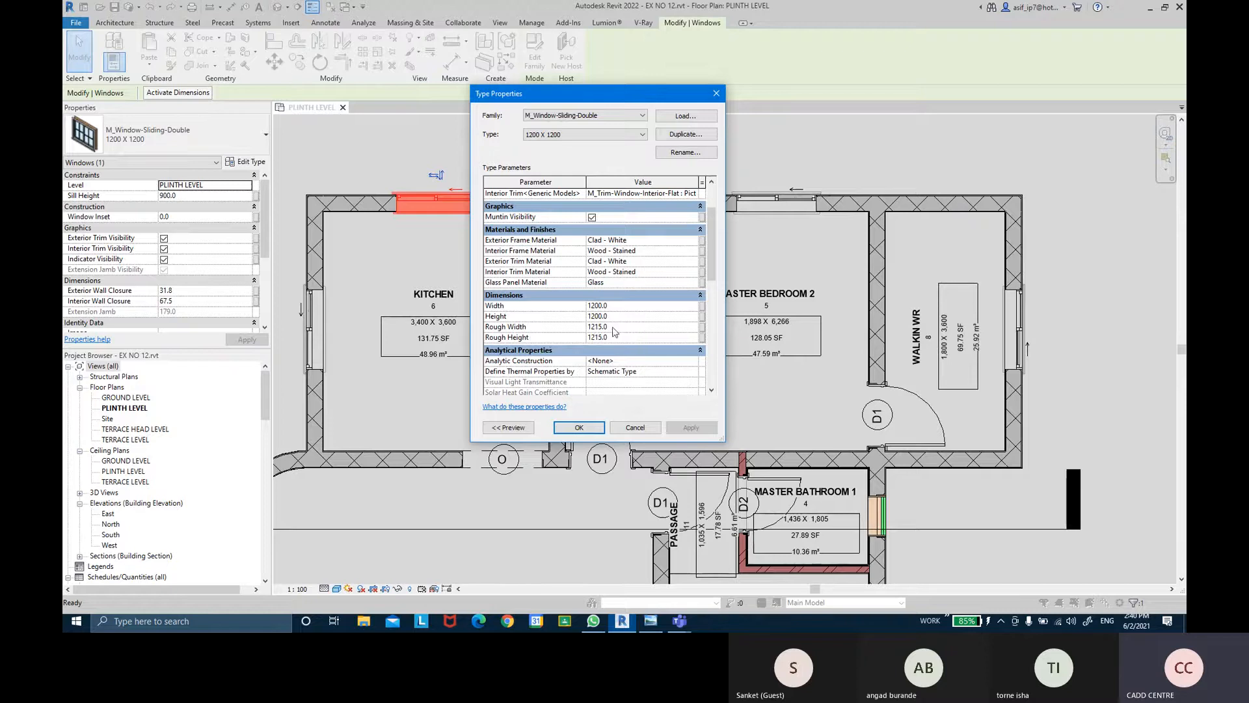
scroll(606, 338, "down", 2)
scroll(607, 338, "down", 2)
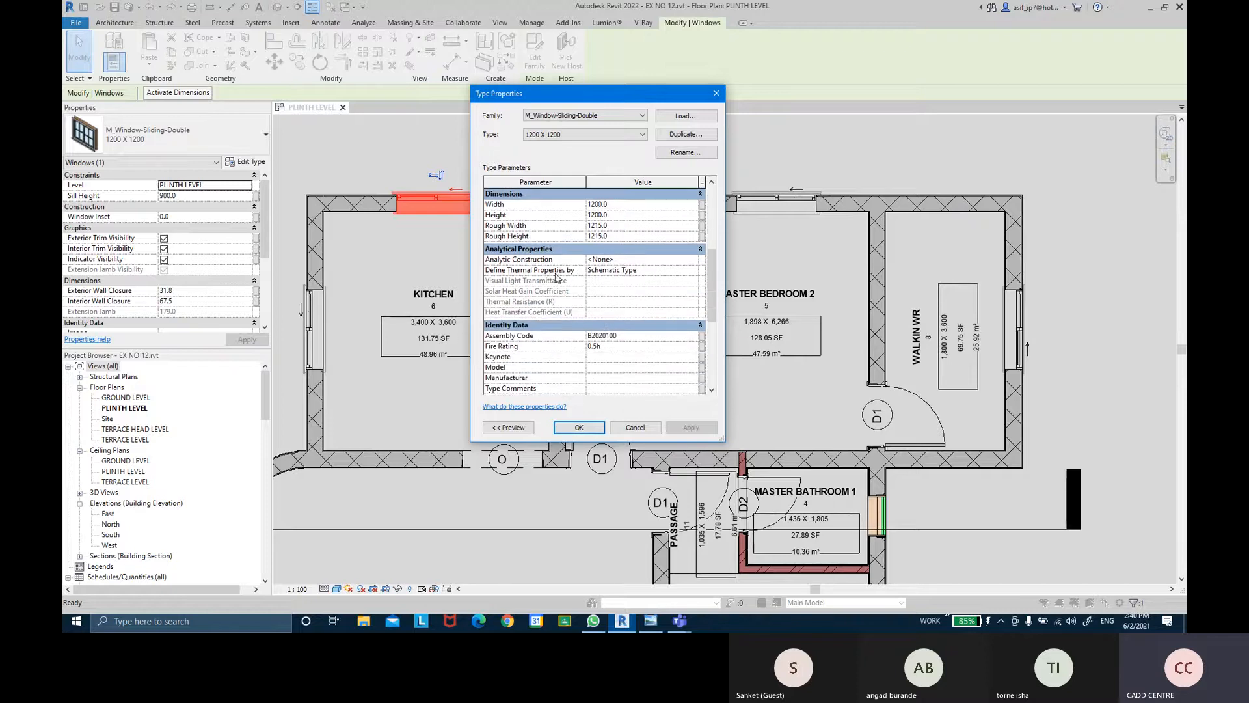
scroll(527, 313, "down", 2)
scroll(511, 329, "down", 1)
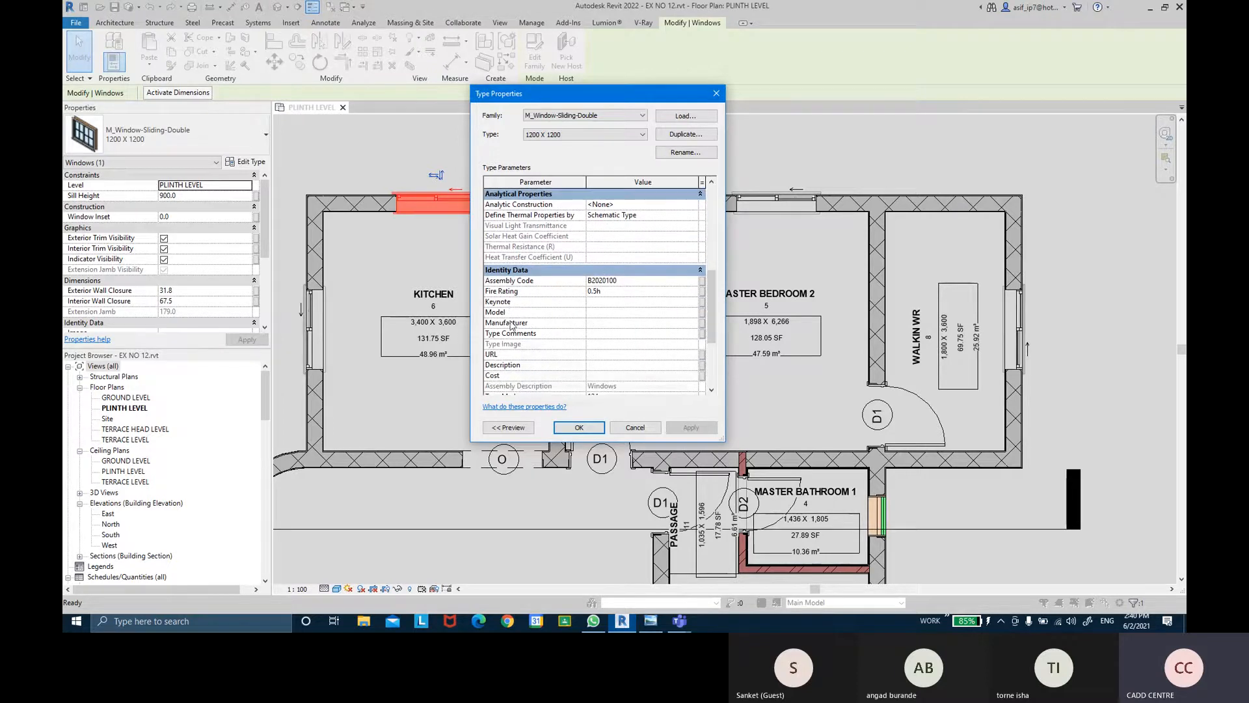
scroll(524, 287, "down", 3)
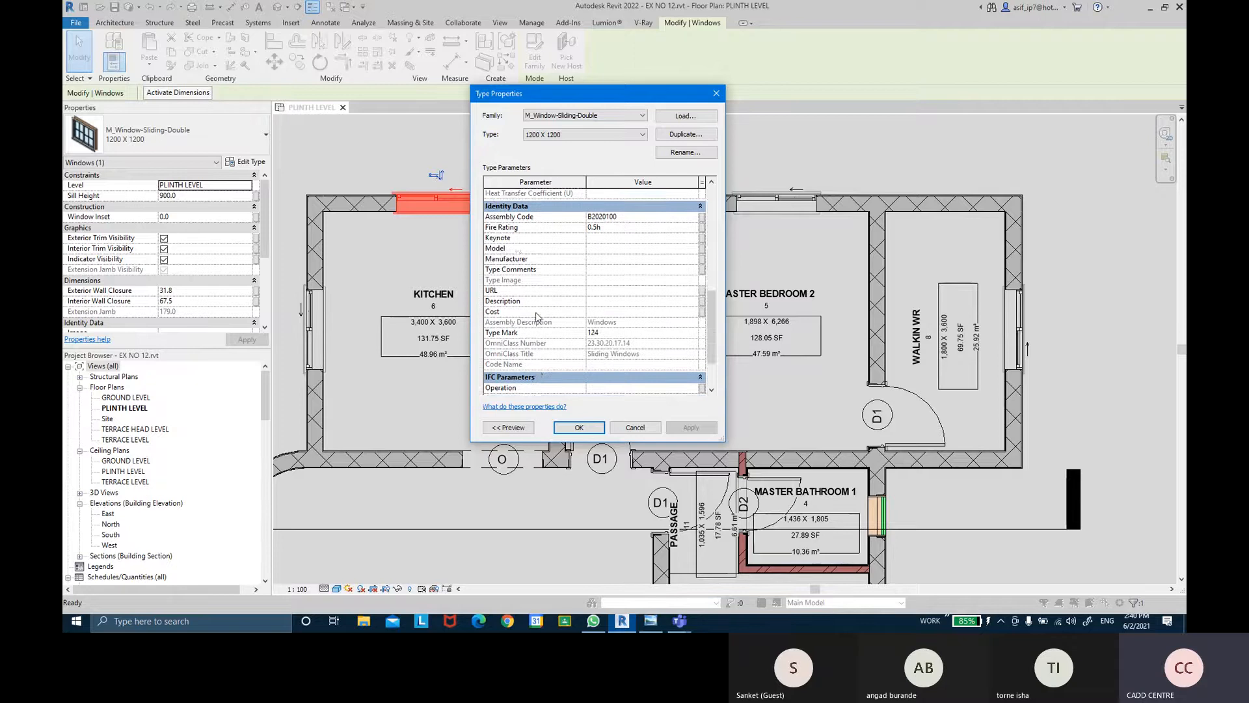
scroll(538, 317, "up", 1)
scroll(538, 317, "up", 10)
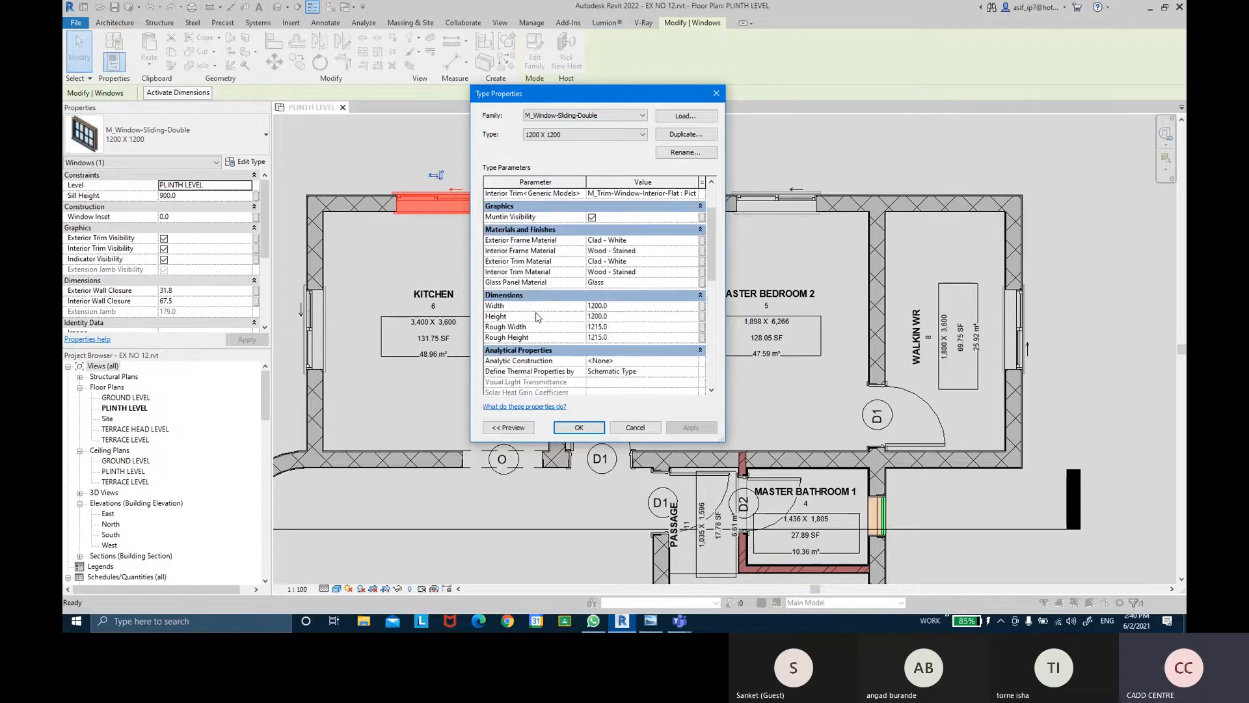
left_click(720, 93)
left_click(693, 159)
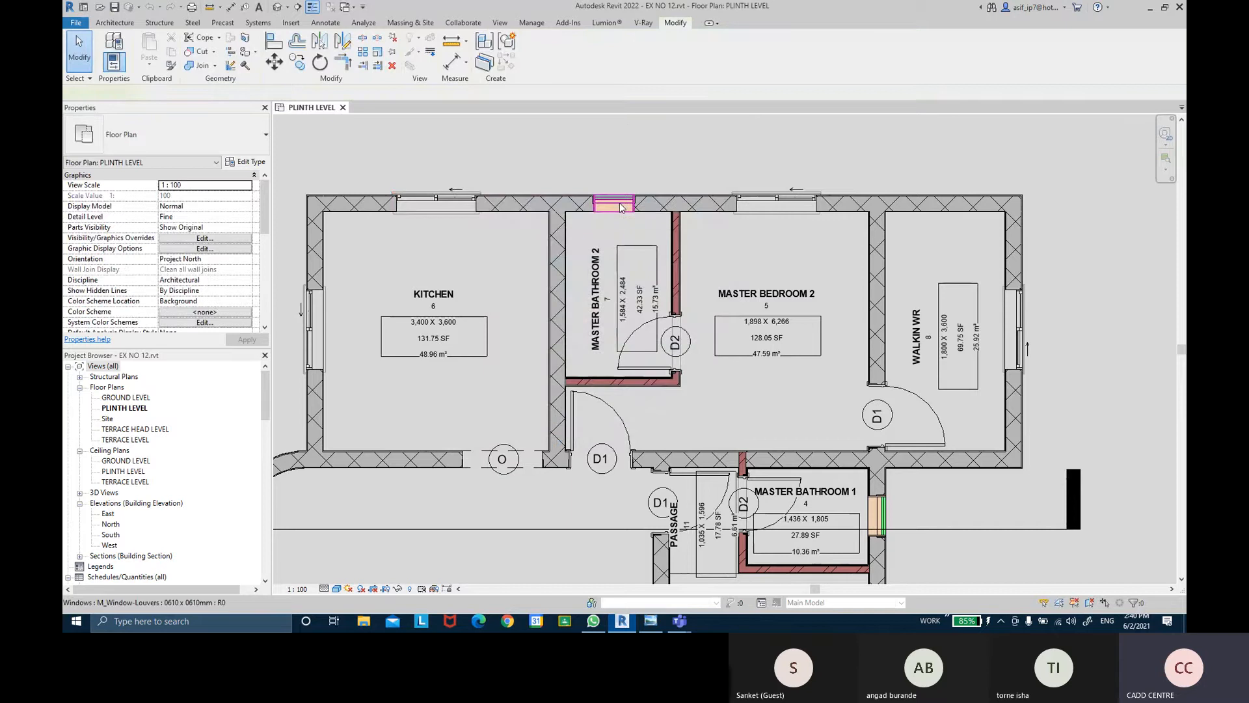
- Examine the type properties of the louver window in Master Bathroom 2, including its louver materials and blade dimensions
left_click(620, 207)
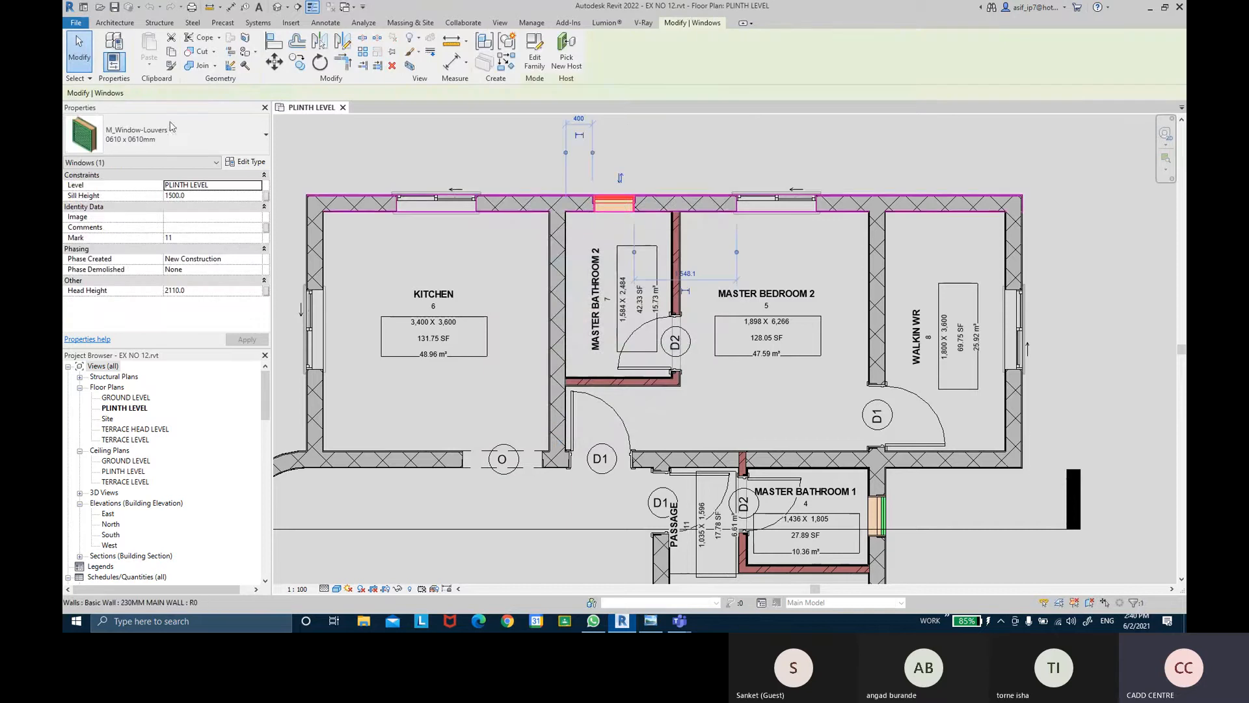
left_click(114, 46)
scroll(593, 310, "down", 5)
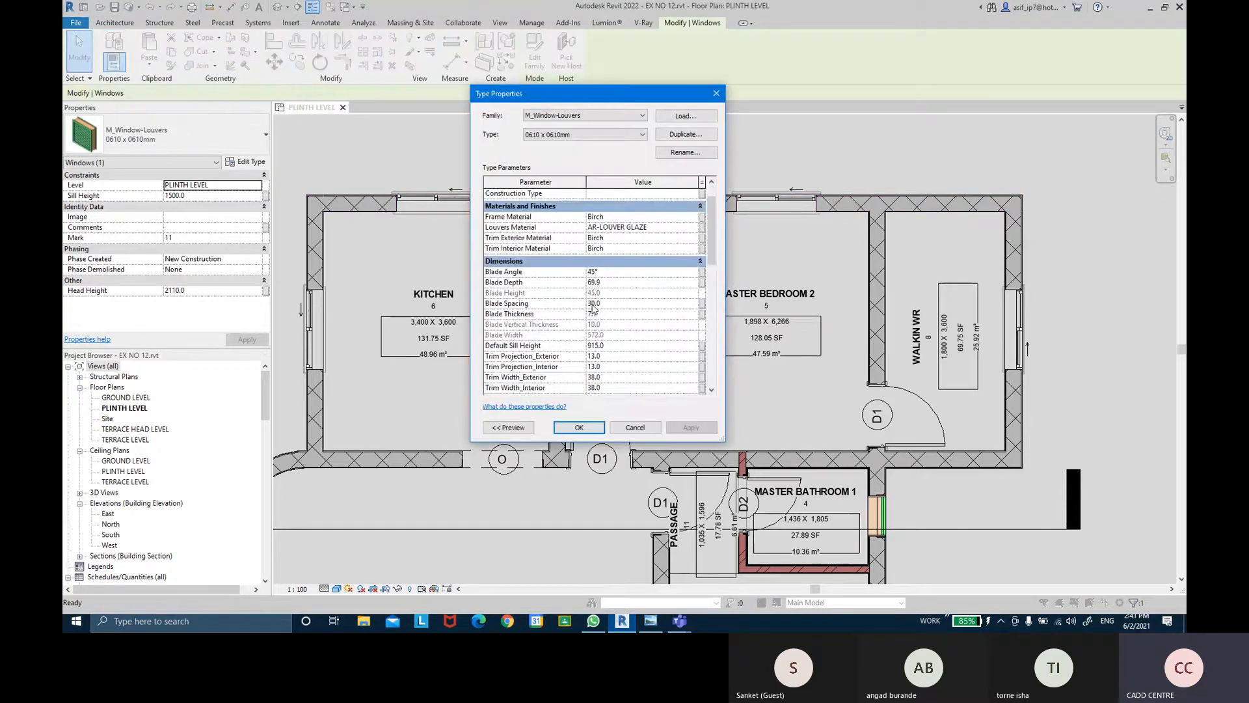
scroll(592, 309, "down", 5)
scroll(596, 362, "up", 8)
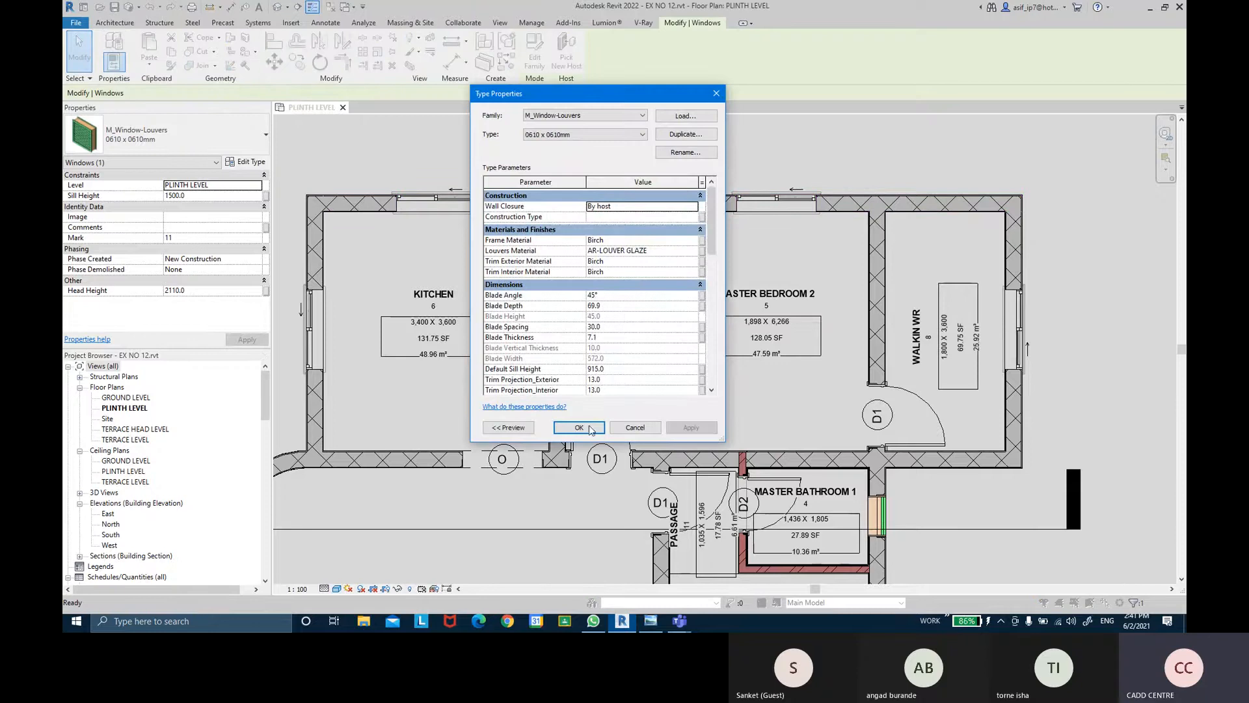
left_click(579, 428)
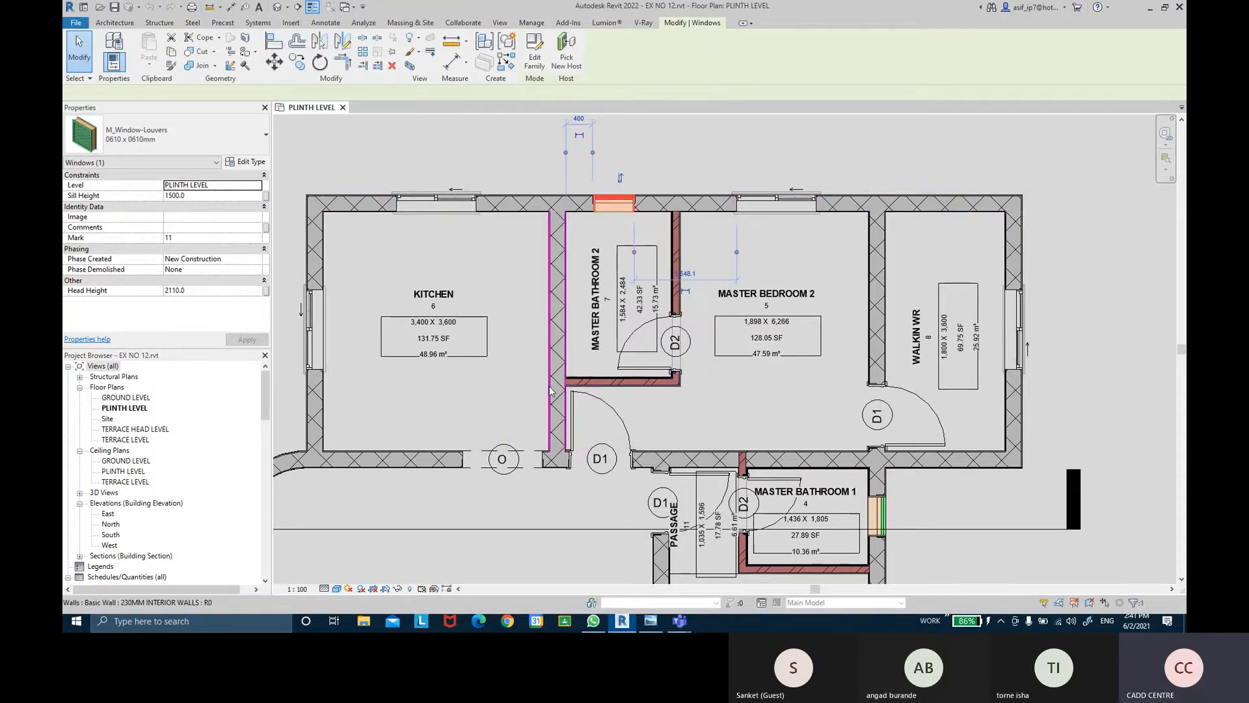
- Examine the type properties of the interior wall between the kitchen and Master Bathroom 2
left_click(549, 391)
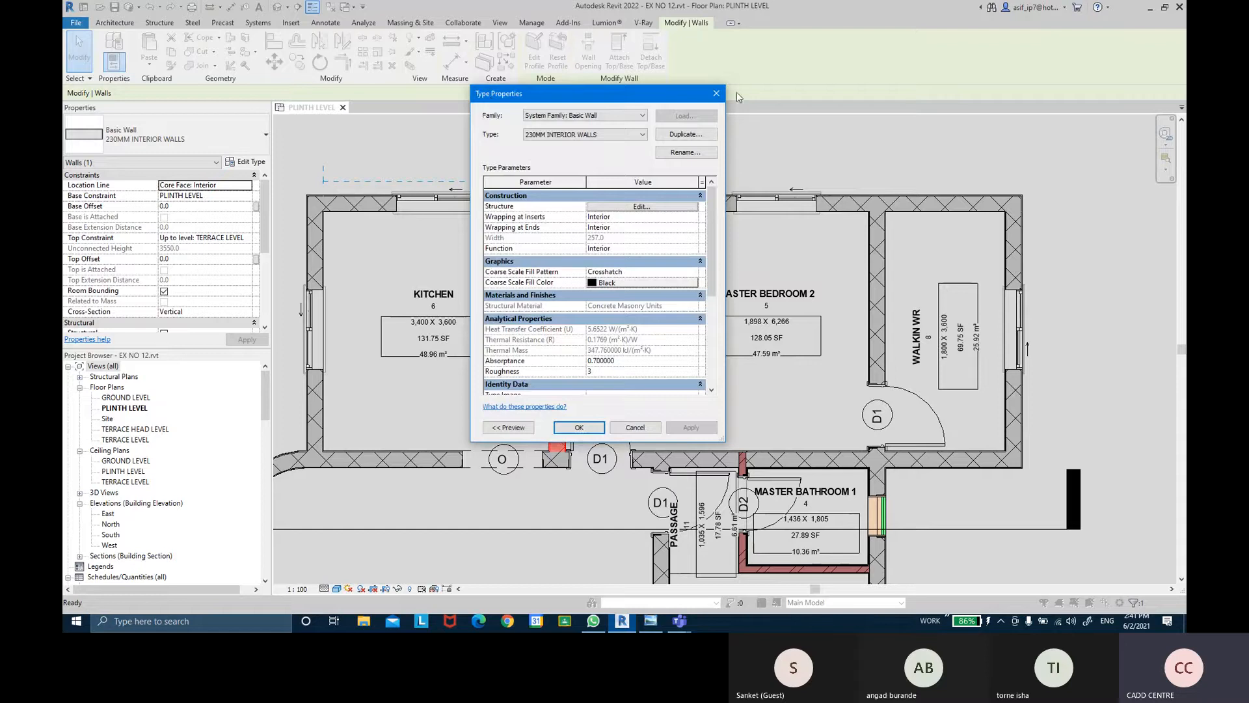
left_click(717, 93)
left_click(593, 140)
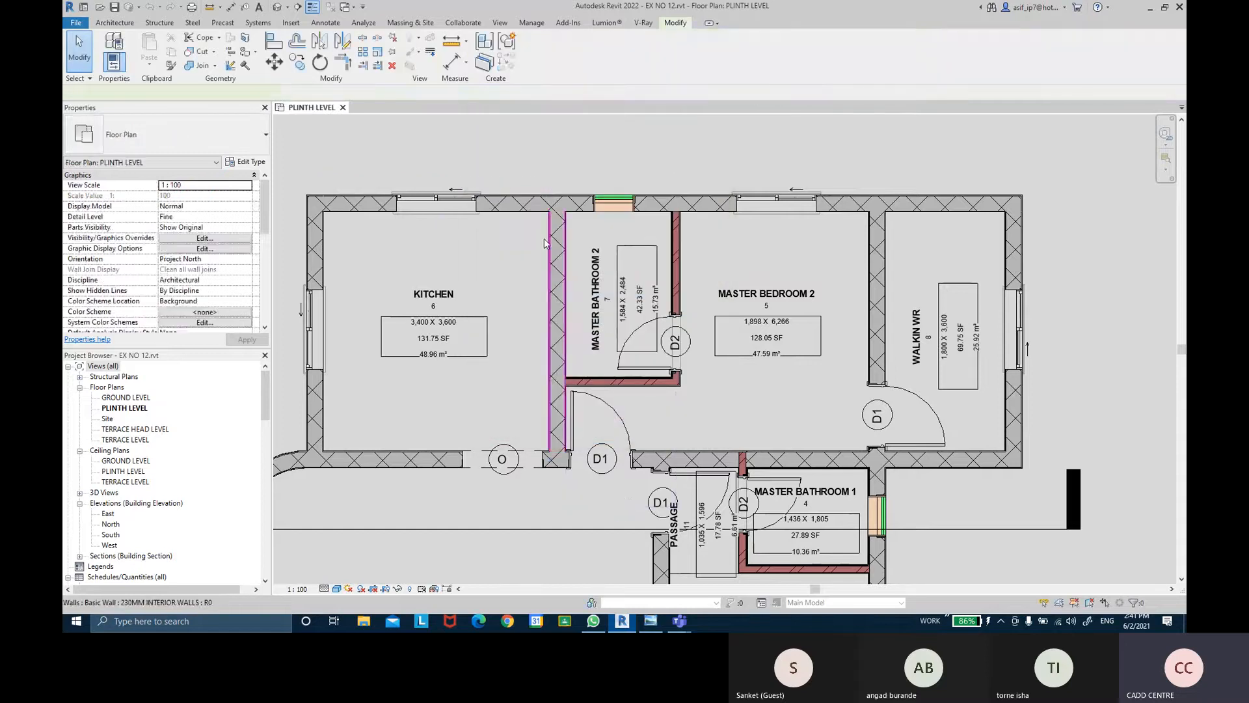
left_click(544, 238)
left_click(245, 161)
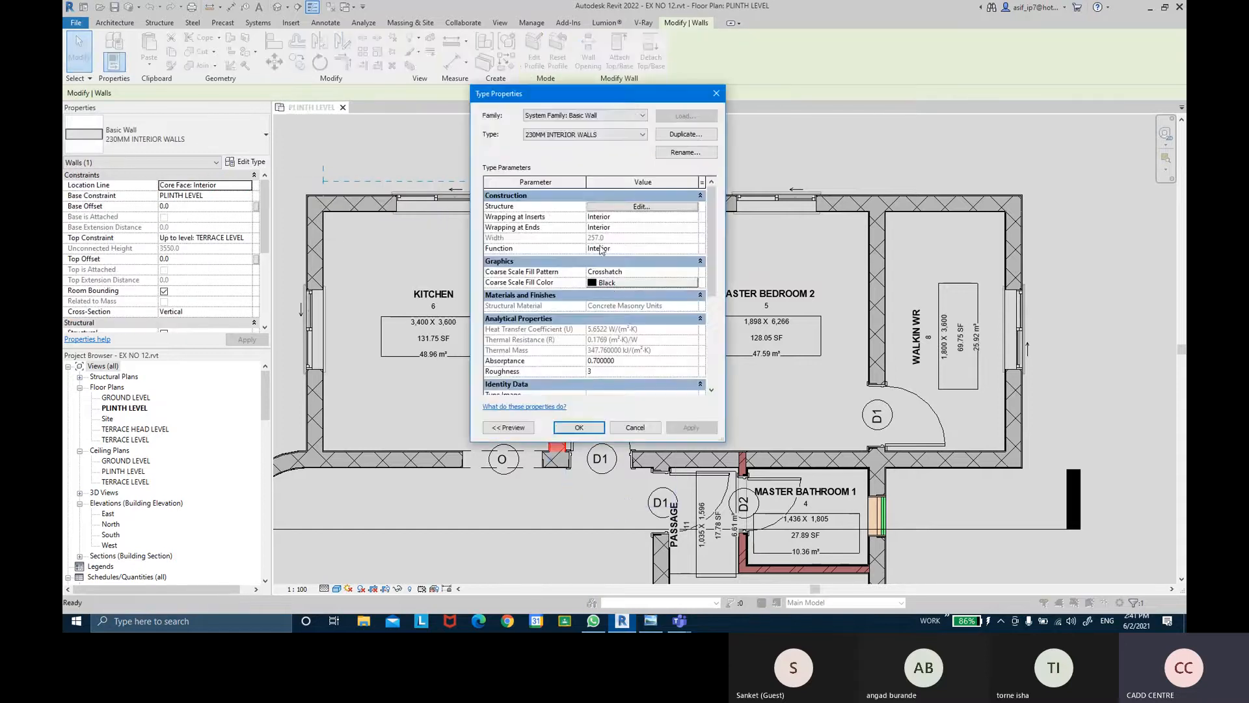
left_click(716, 94)
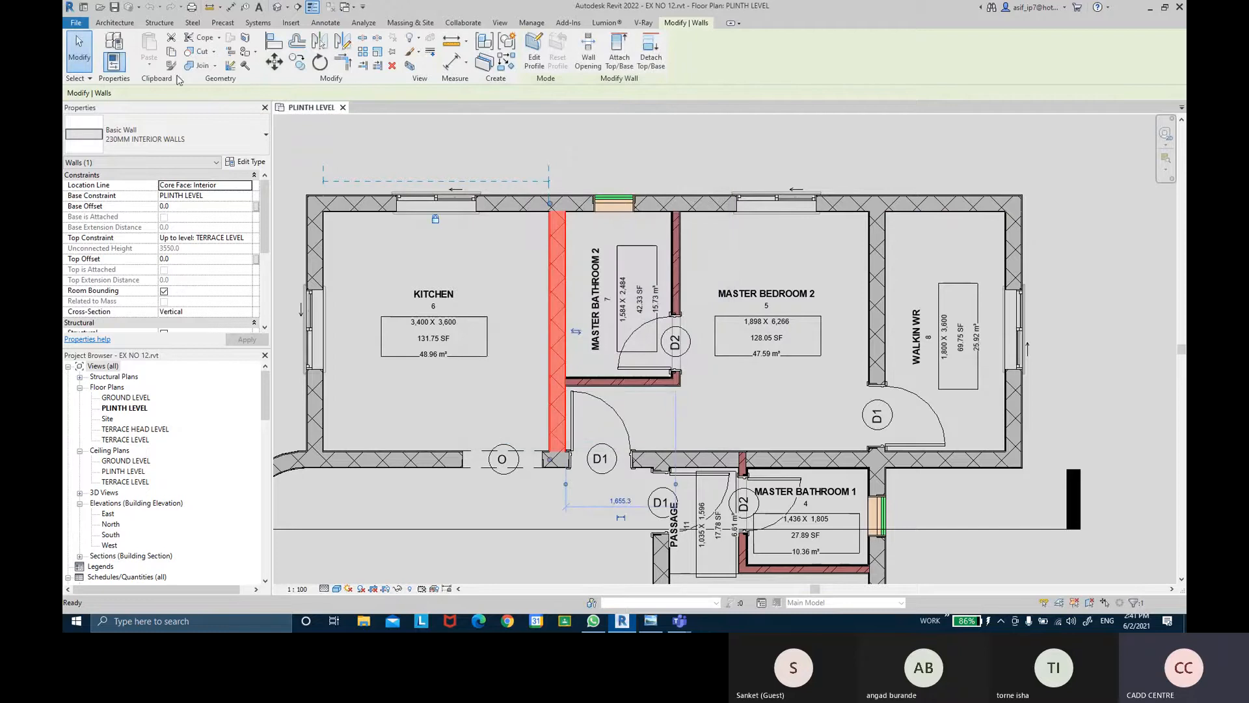
- Reopen the selected interior wall's type properties, then examine those of the sliding window in Master Bedroom 2 and deselect it
left_click(114, 44)
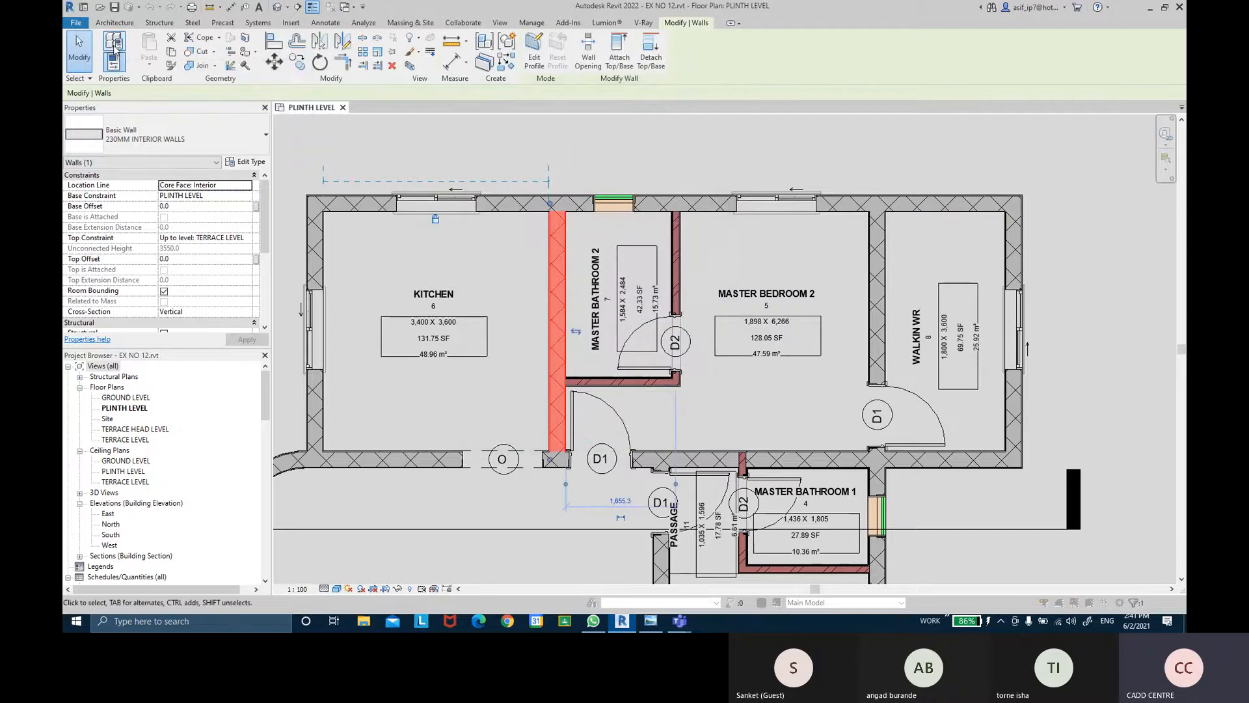
left_click(717, 94)
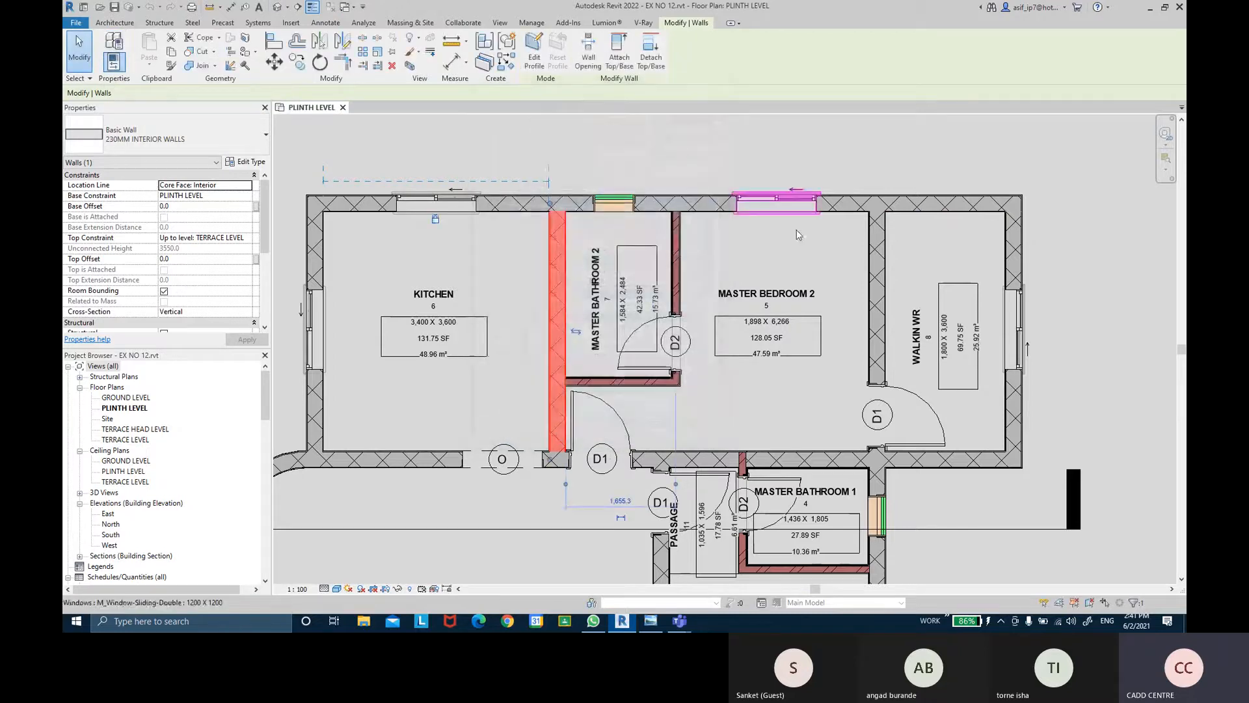
left_click(777, 203)
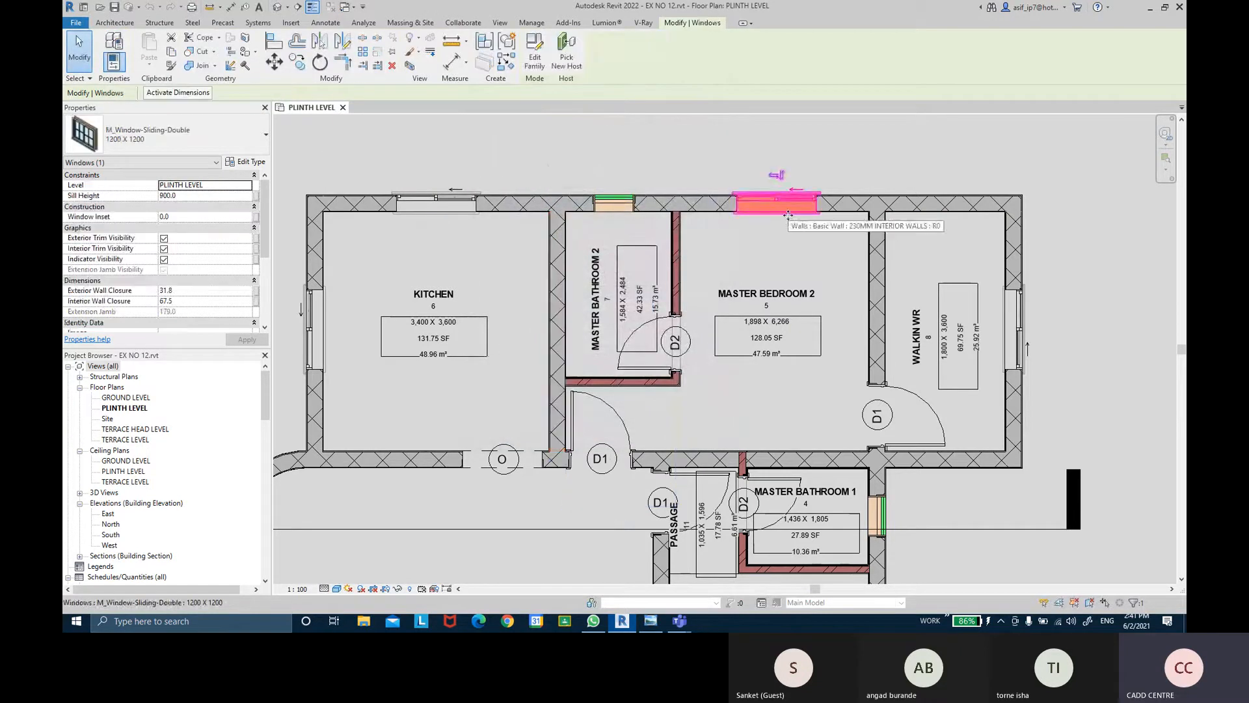
left_click(114, 45)
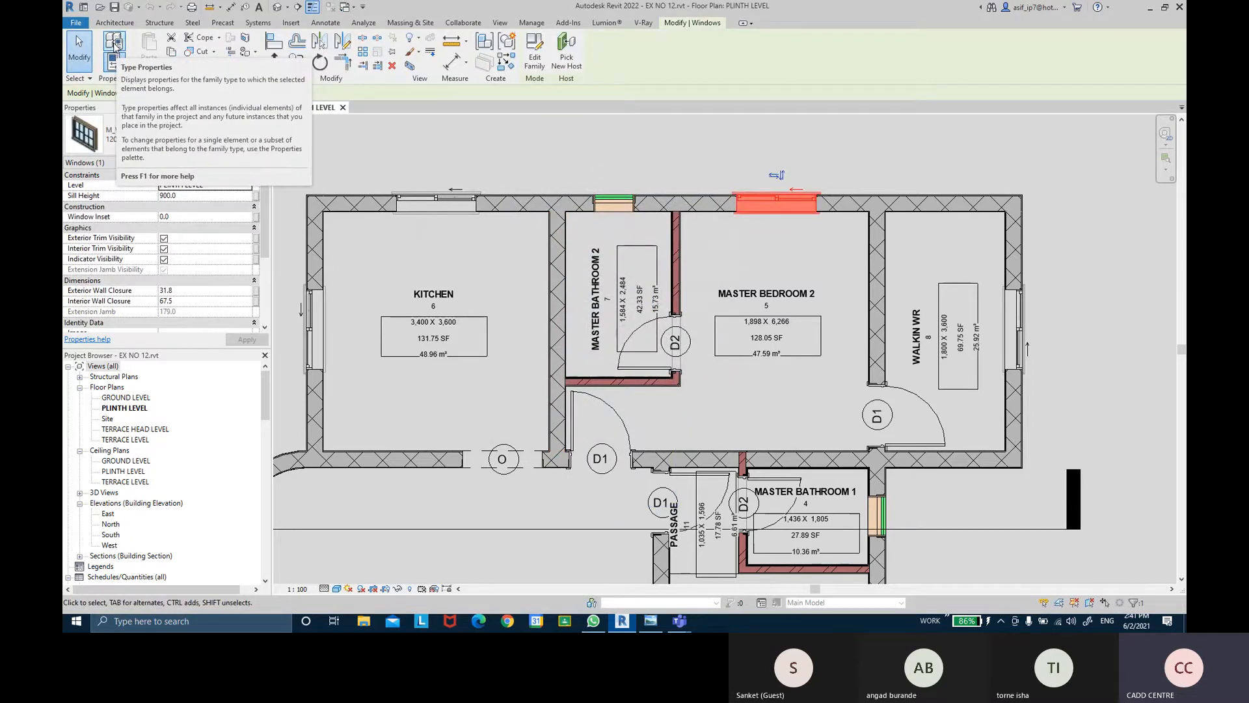
left_click(114, 44)
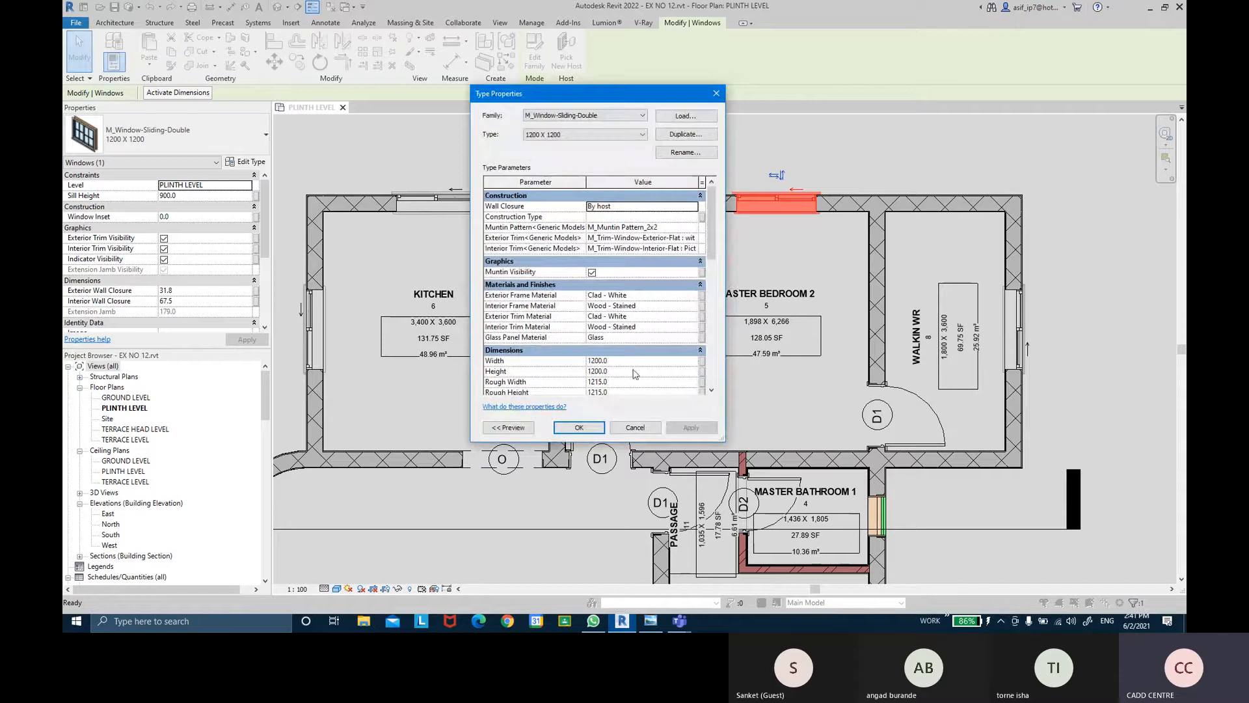
left_click(579, 428)
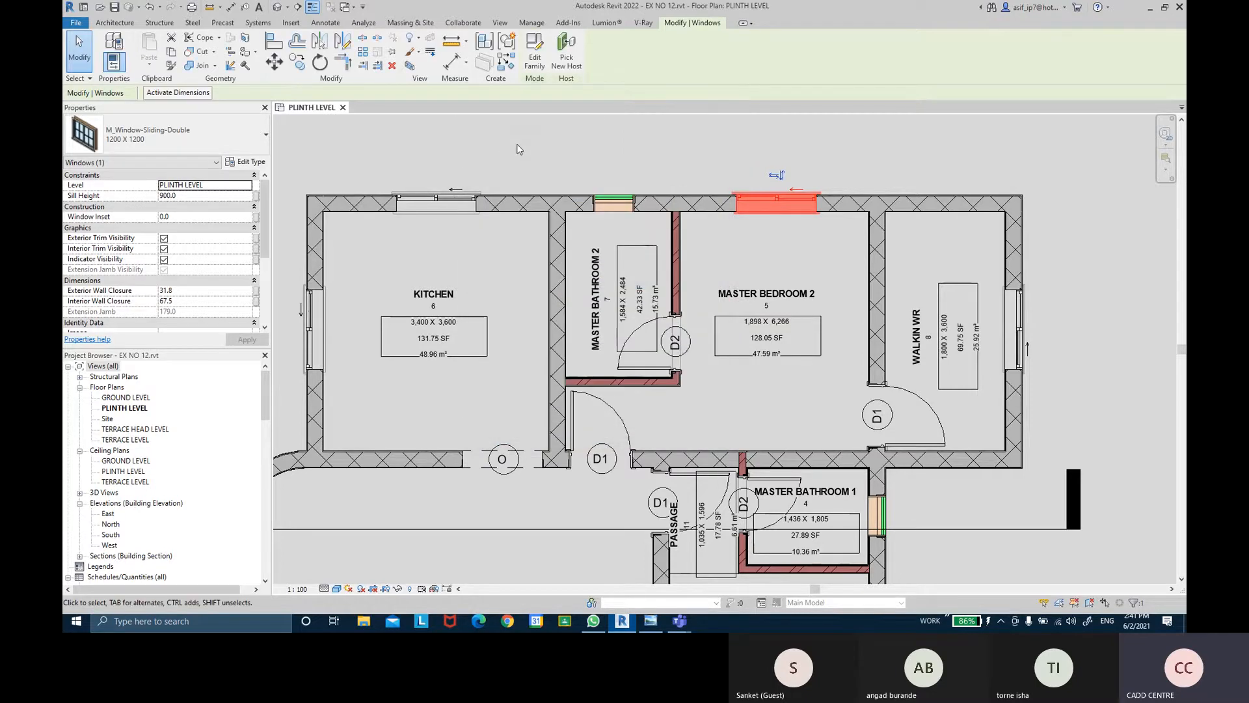
left_click(443, 187)
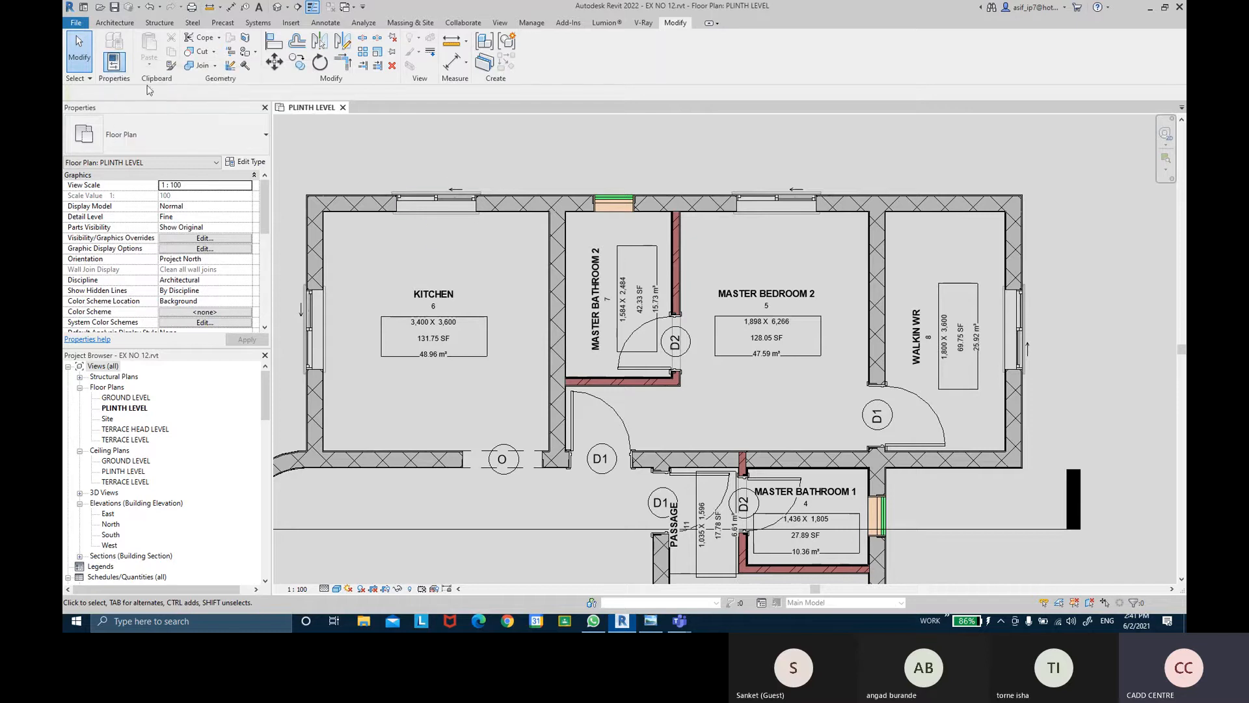
- Hide the Properties palette and display it again, twice in a row
left_click(121, 69)
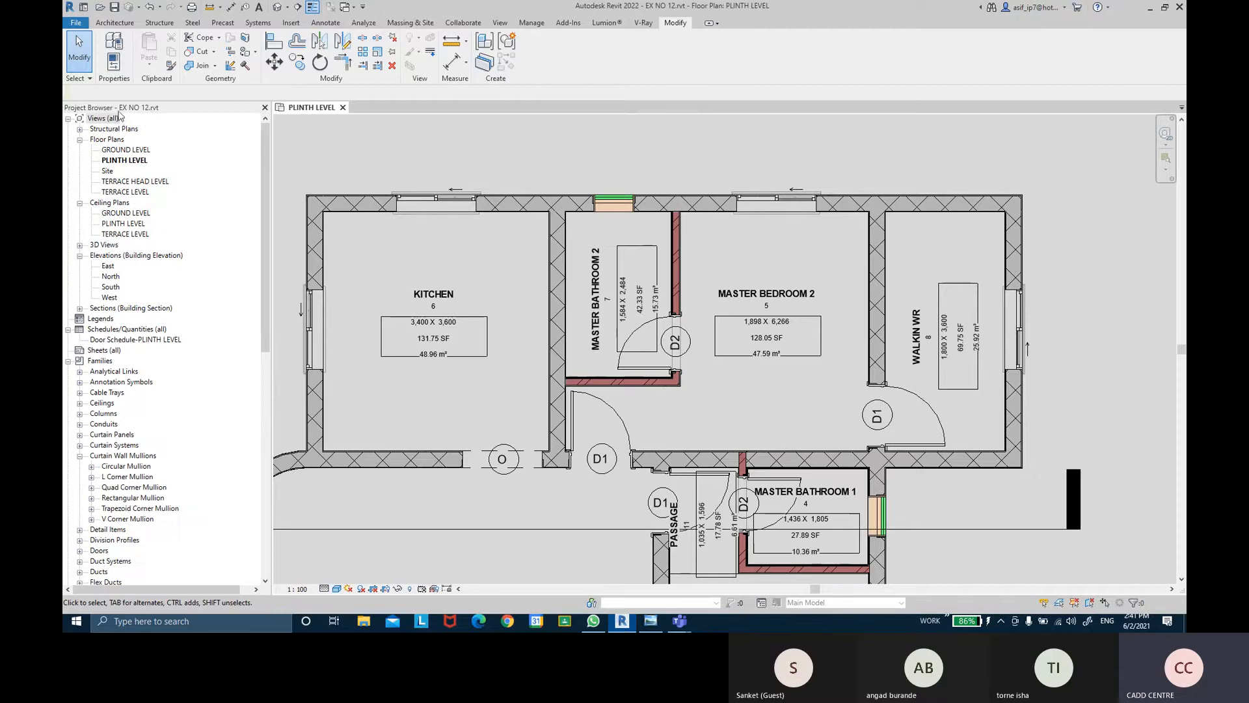
left_click(115, 72)
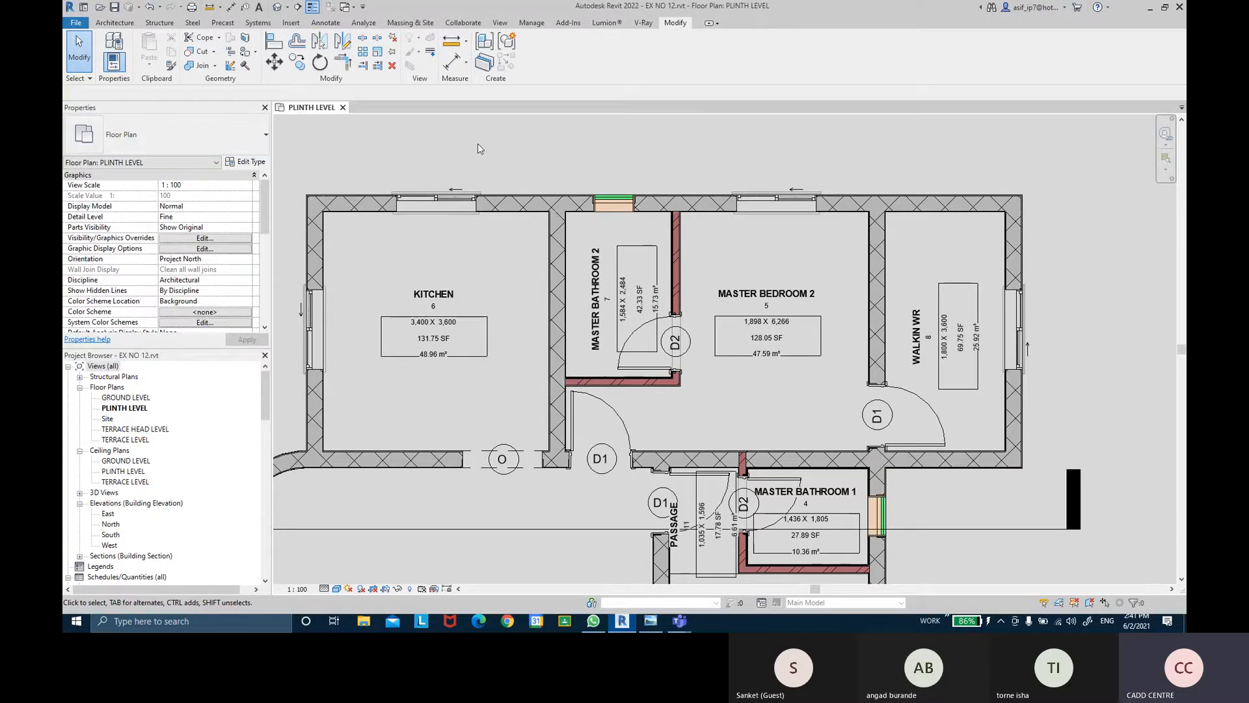
middle_click_drag(483, 161, 556, 168)
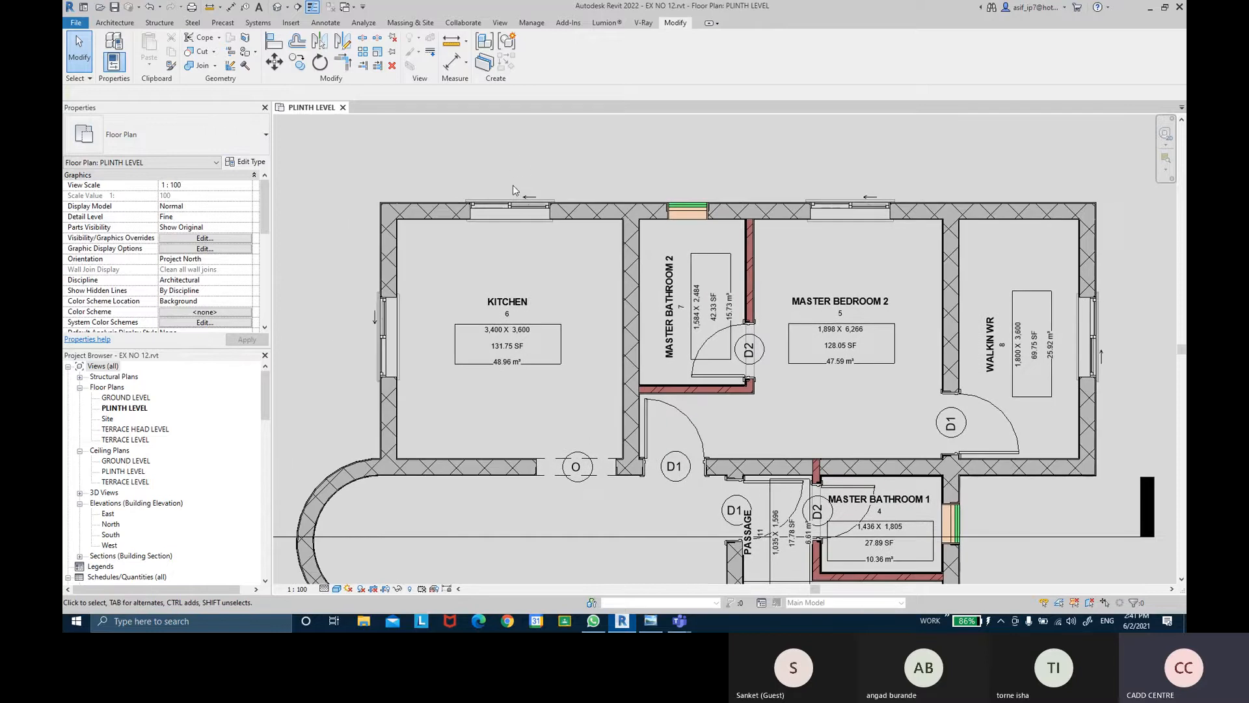
left_click(111, 62)
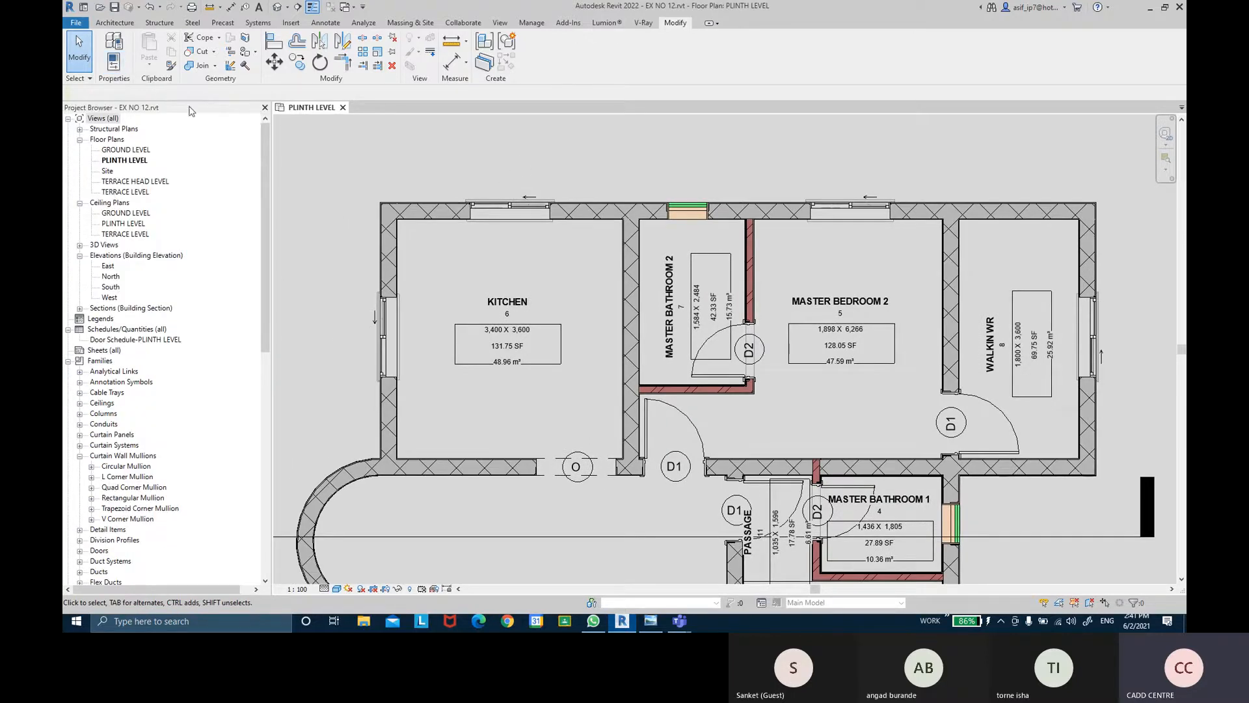
left_click(114, 62)
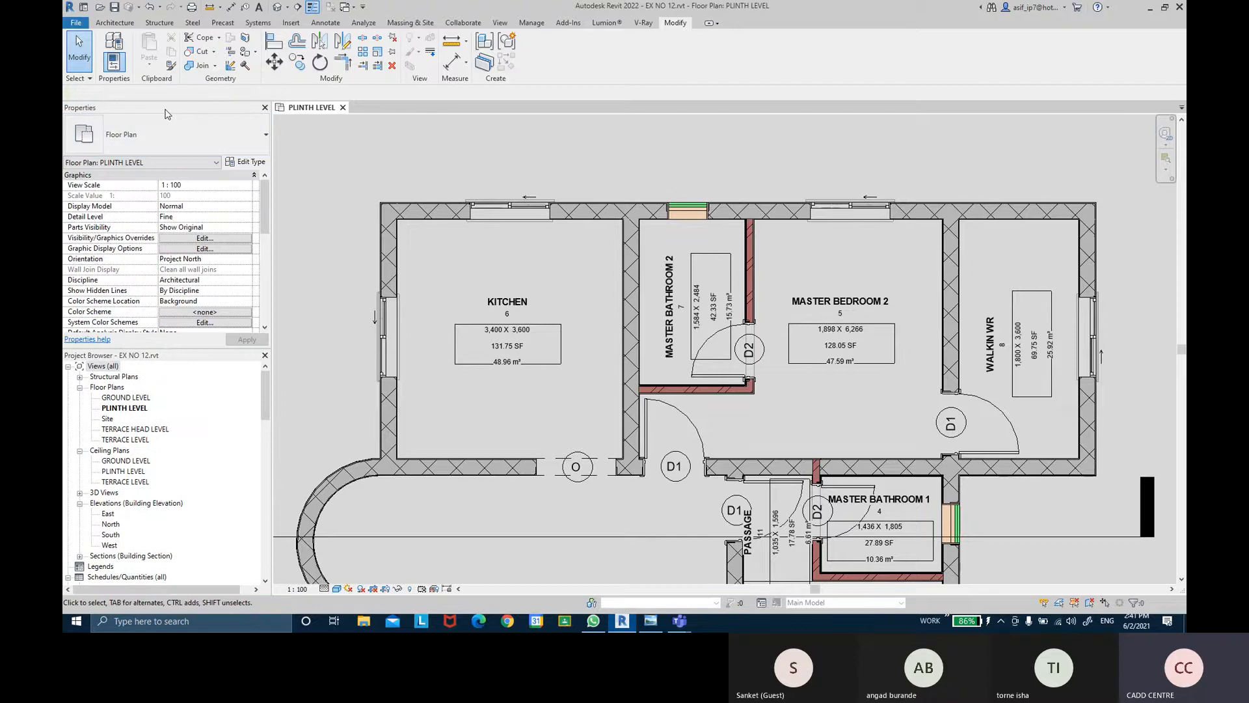
- Examine the instance properties of the sliding window in the kitchen's outer side wall, including its level and sill height
left_click(389, 336)
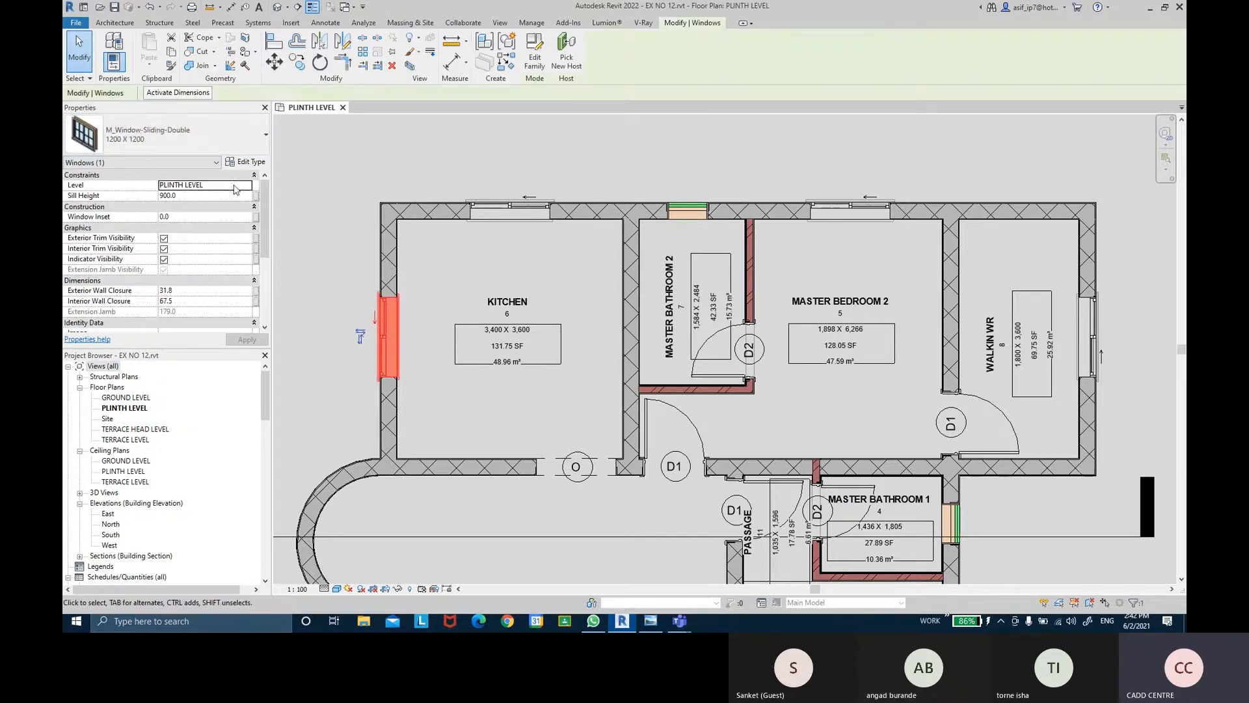
left_click(210, 143)
left_click(209, 143)
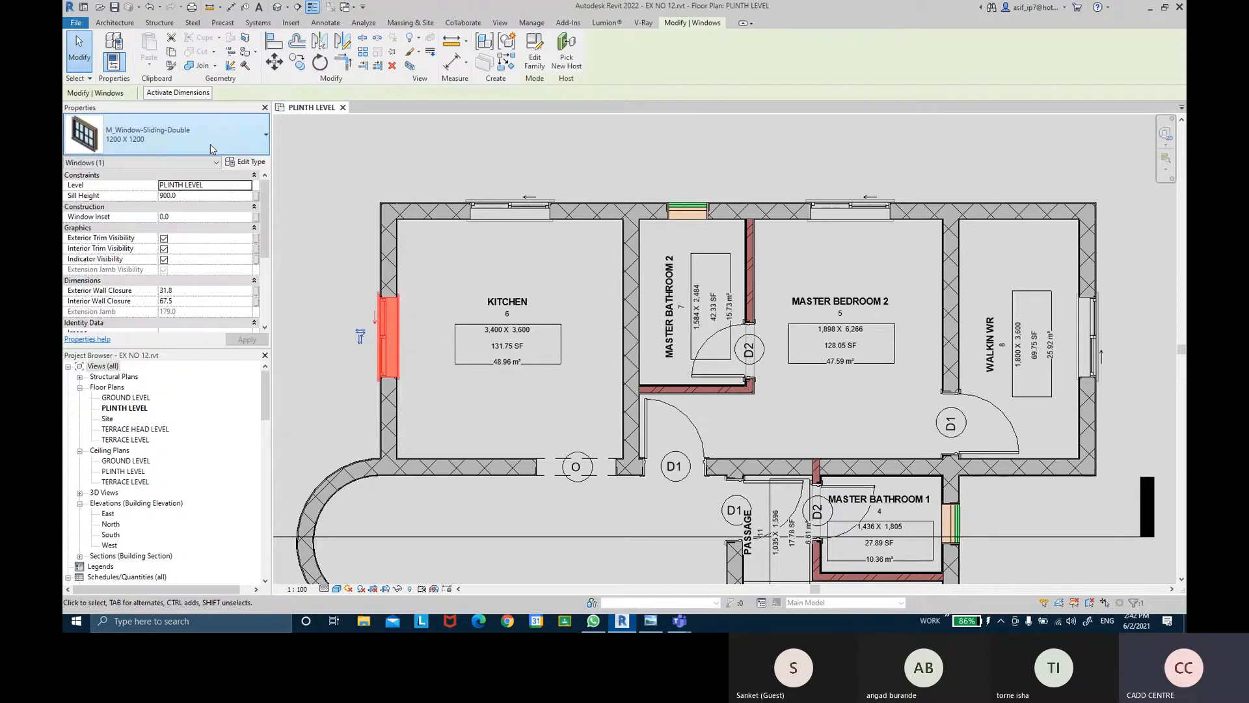
scroll(194, 259, "down", 3)
scroll(193, 258, "up", 3)
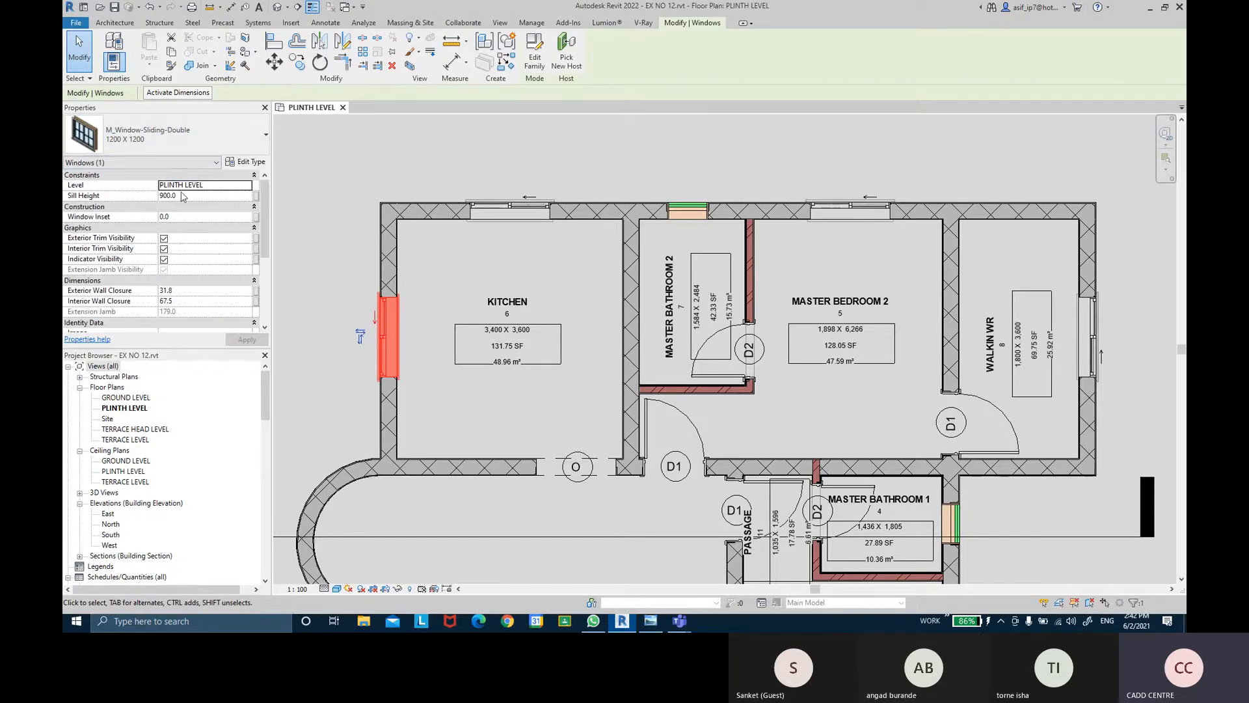
scroll(203, 304, "down", 1)
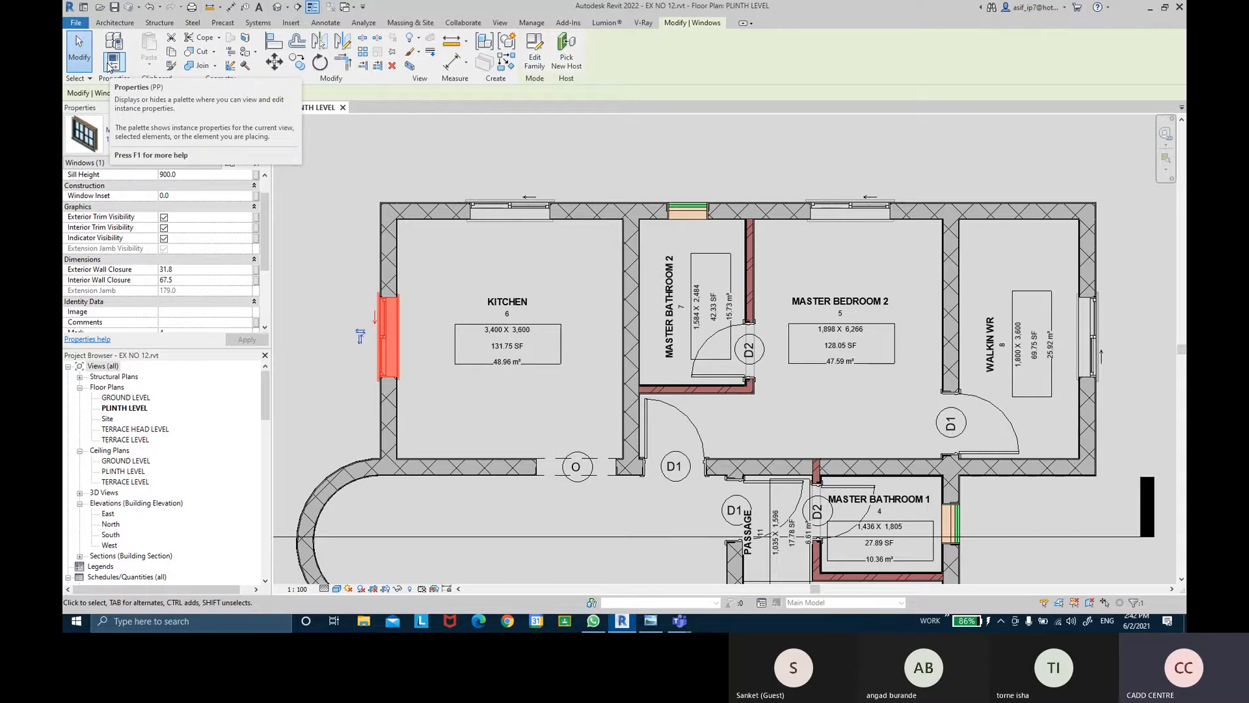
- Turn the Properties palette off and back on through the User Interface options, then deselect the kitchen window
left_click(500, 23)
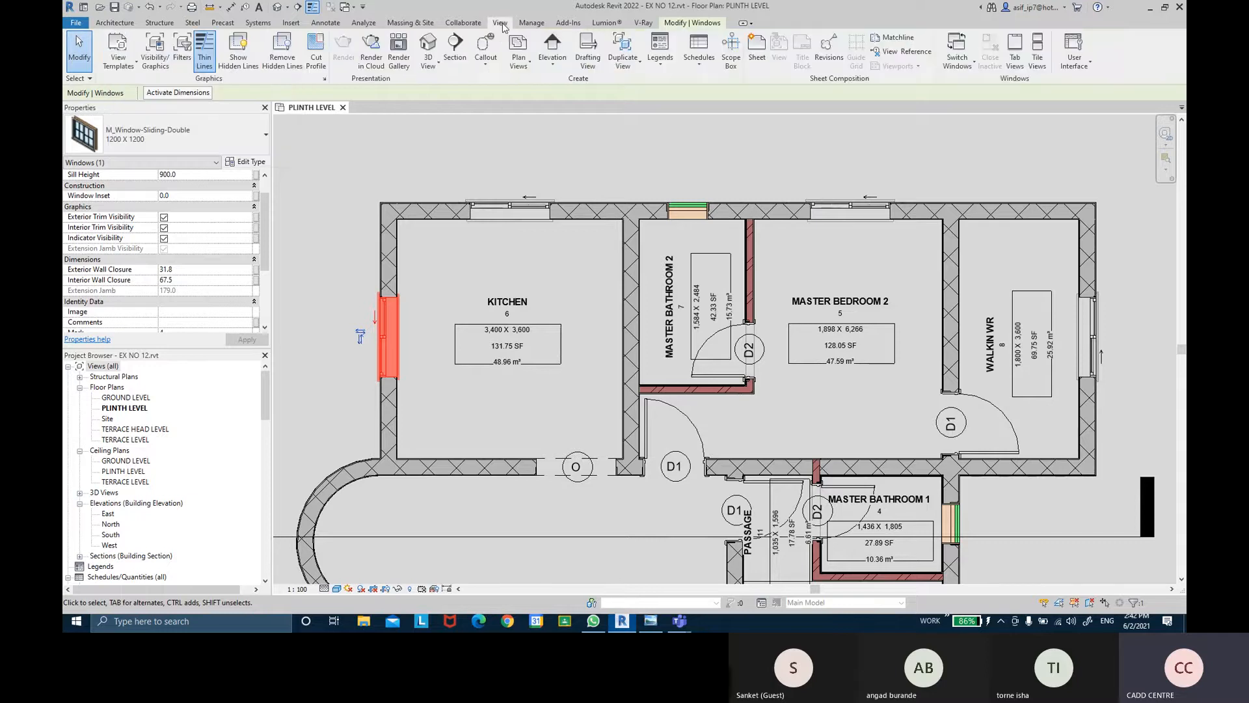
left_click(1087, 62)
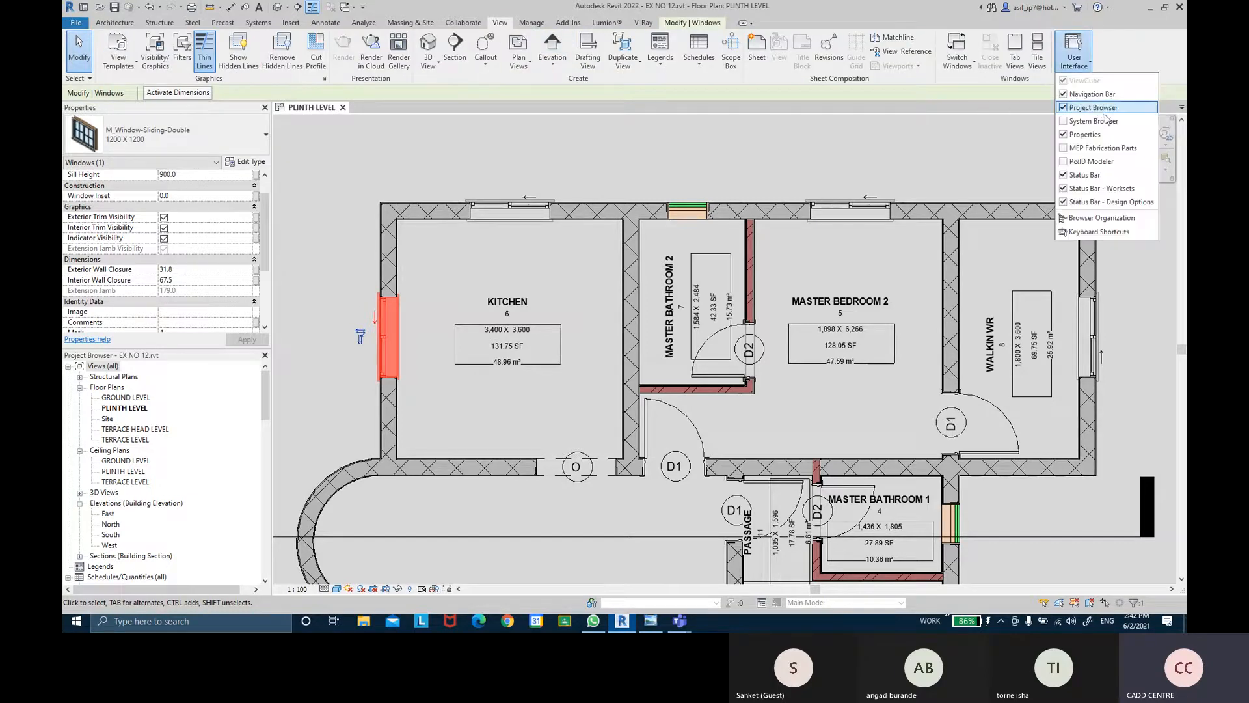
left_click(1075, 134)
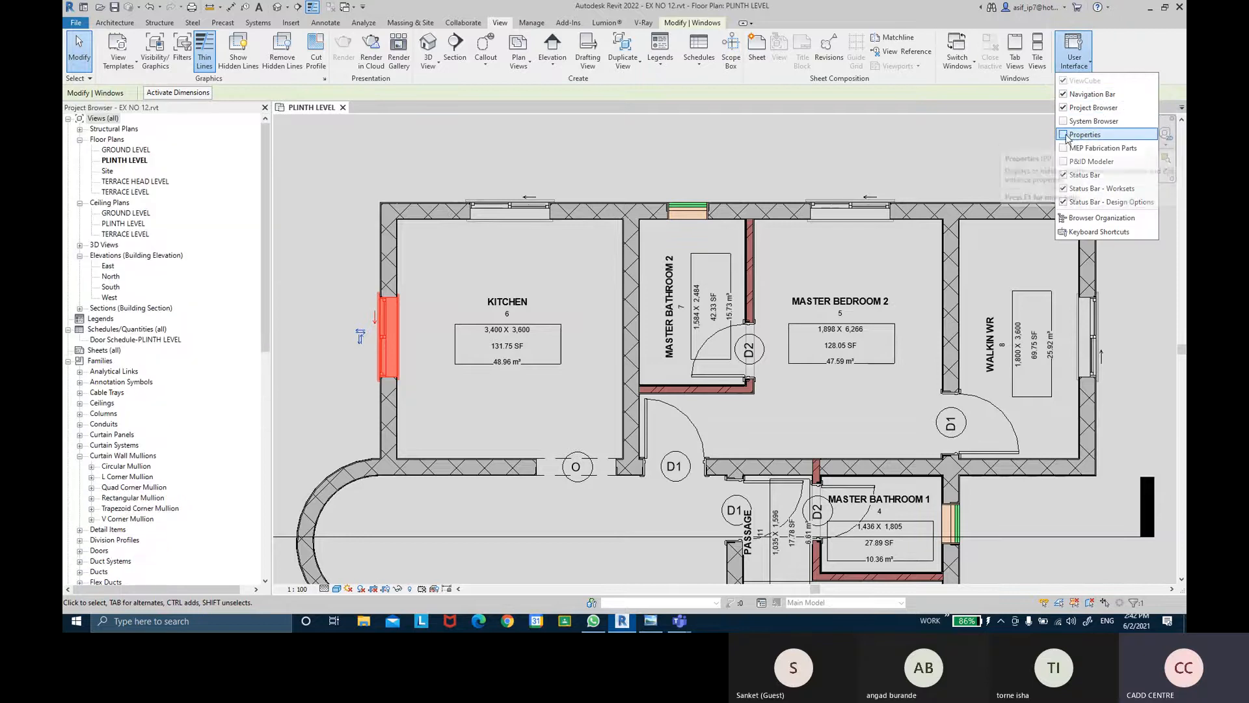
left_click(1072, 134)
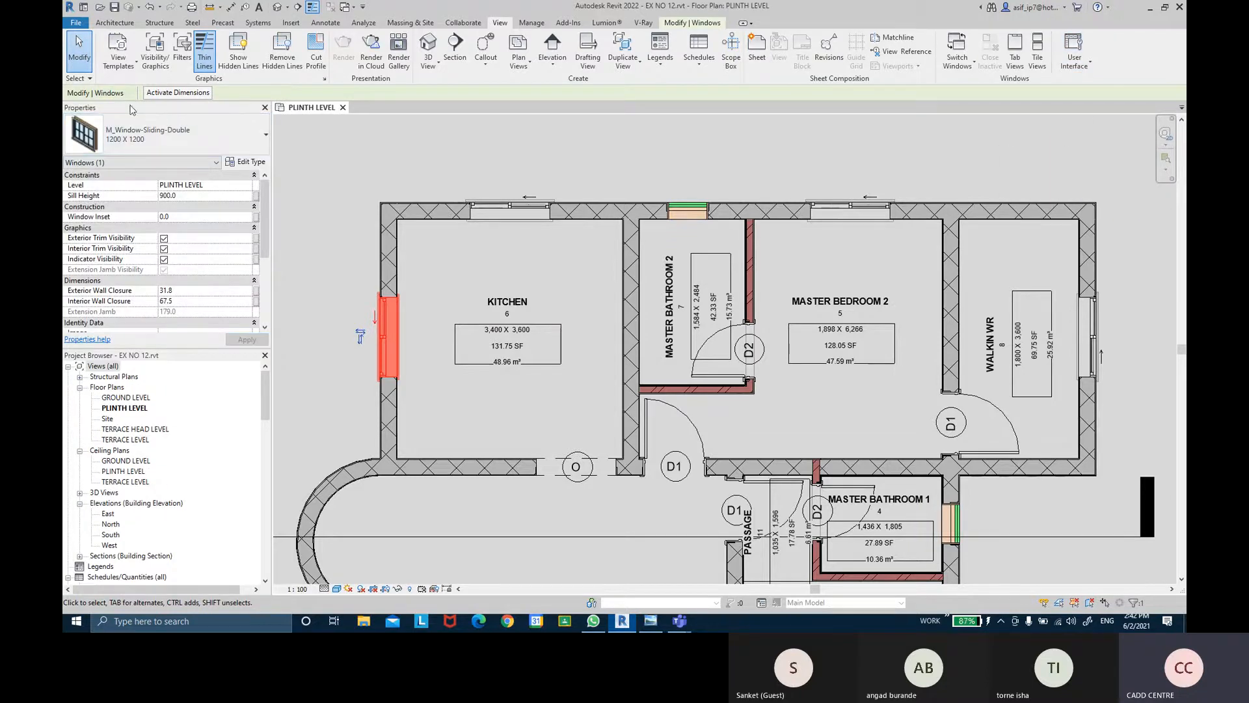
left_click(692, 22)
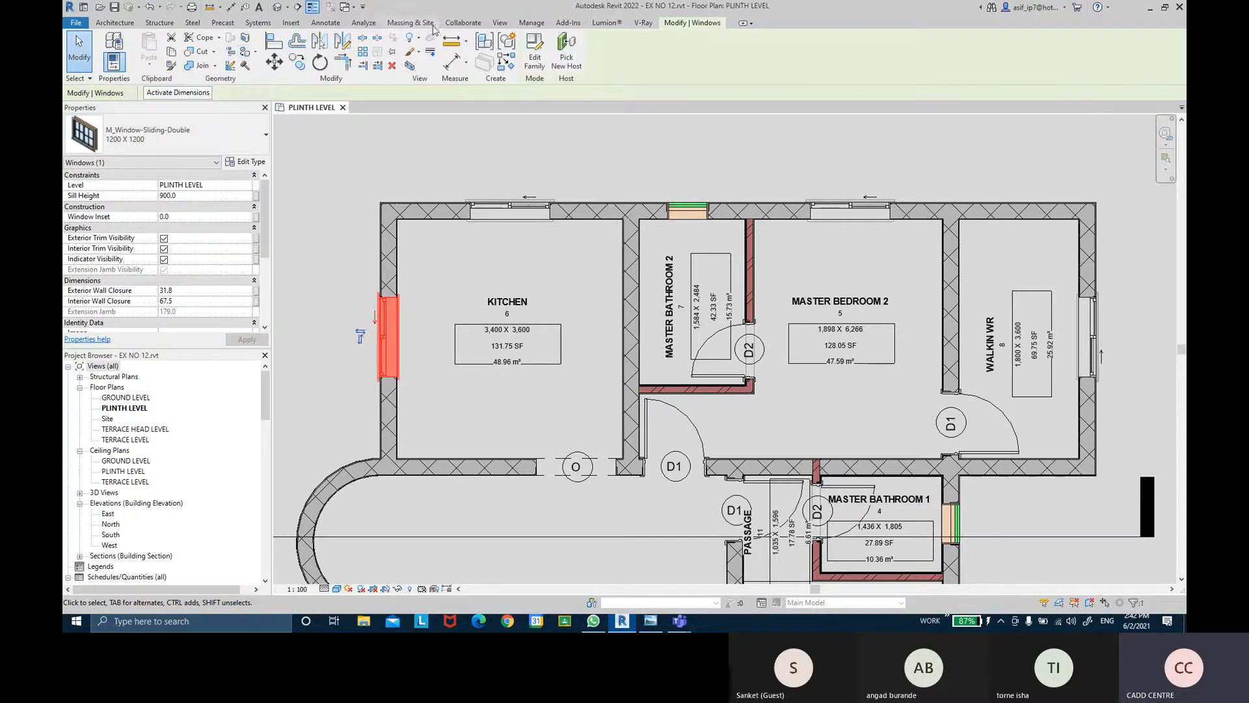
left_click(509, 24)
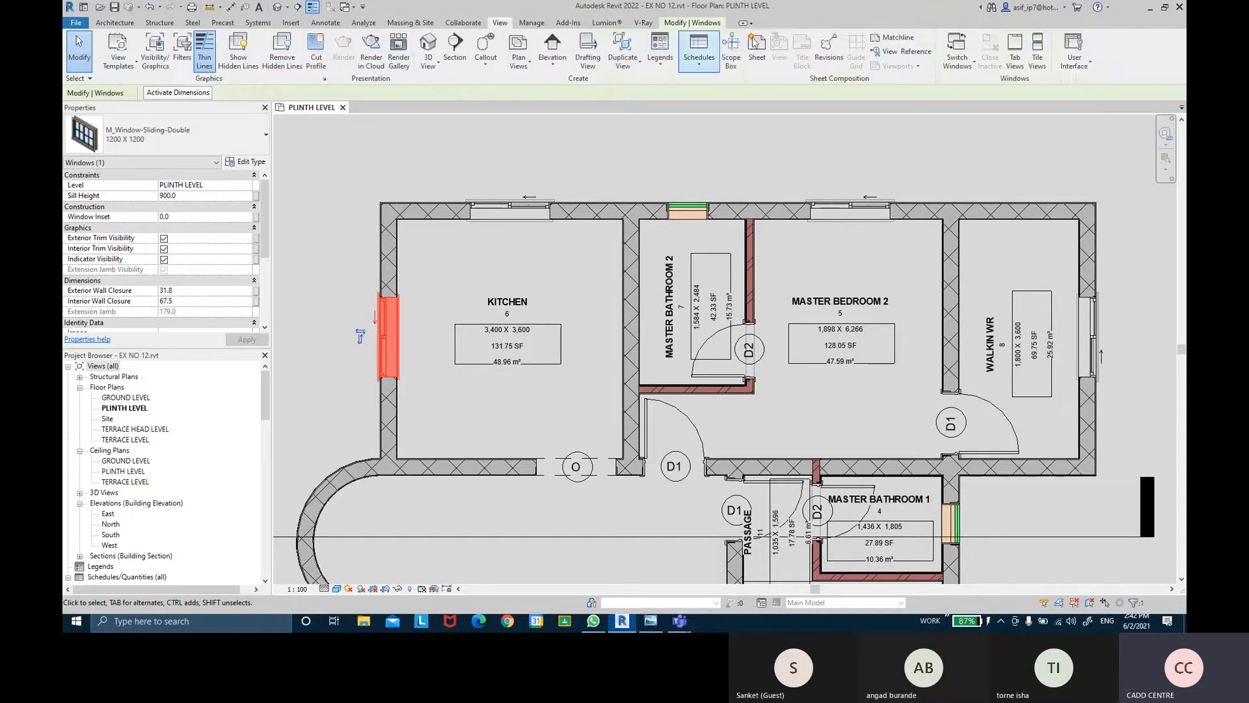
left_click(1074, 56)
left_click(1006, 138)
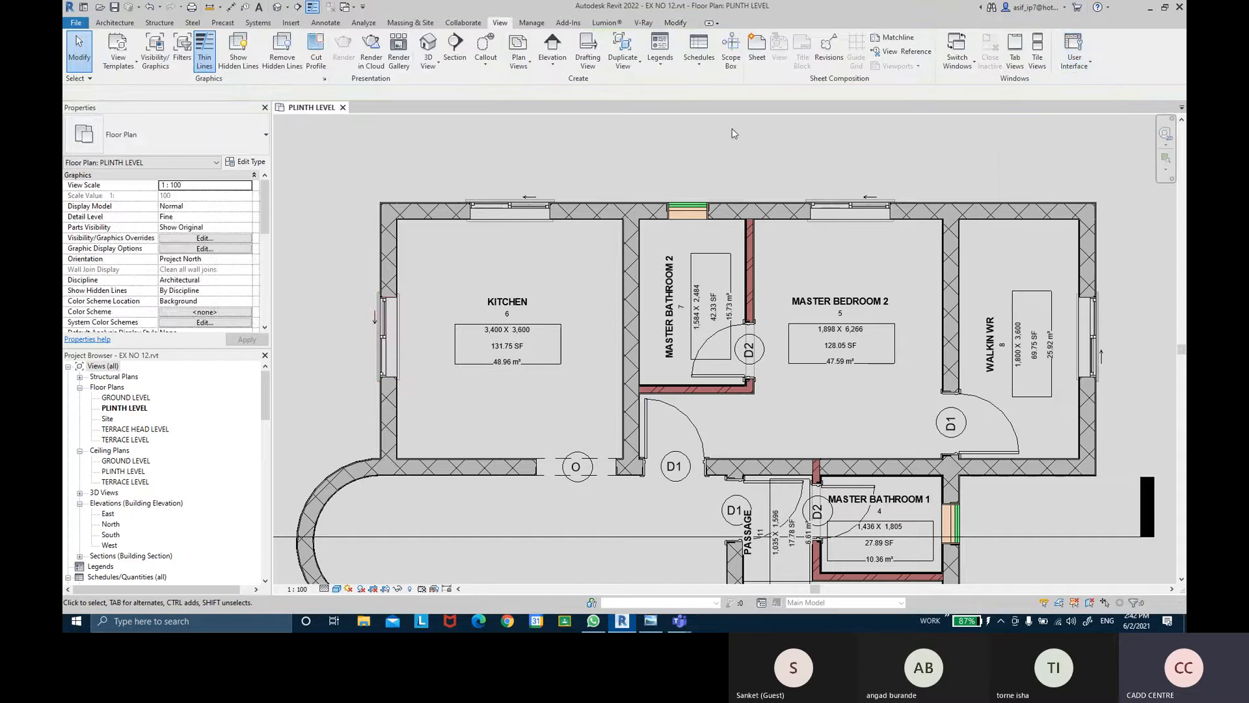
- Select the chain of outer walls around the Admin and Service rooms and set their Top Constraint to Up to level: TERRACE LEVEL
middle_click_drag(583, 148, 610, 163)
scroll(583, 143, "down", 2)
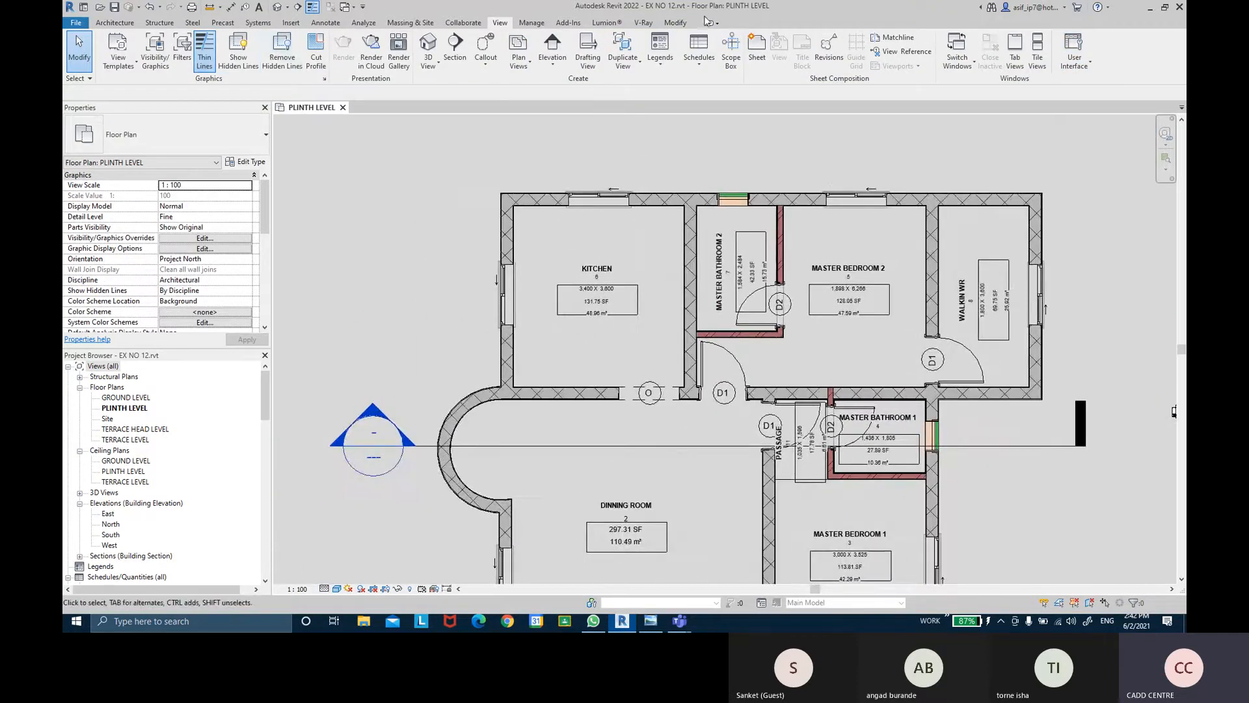
left_click(680, 22)
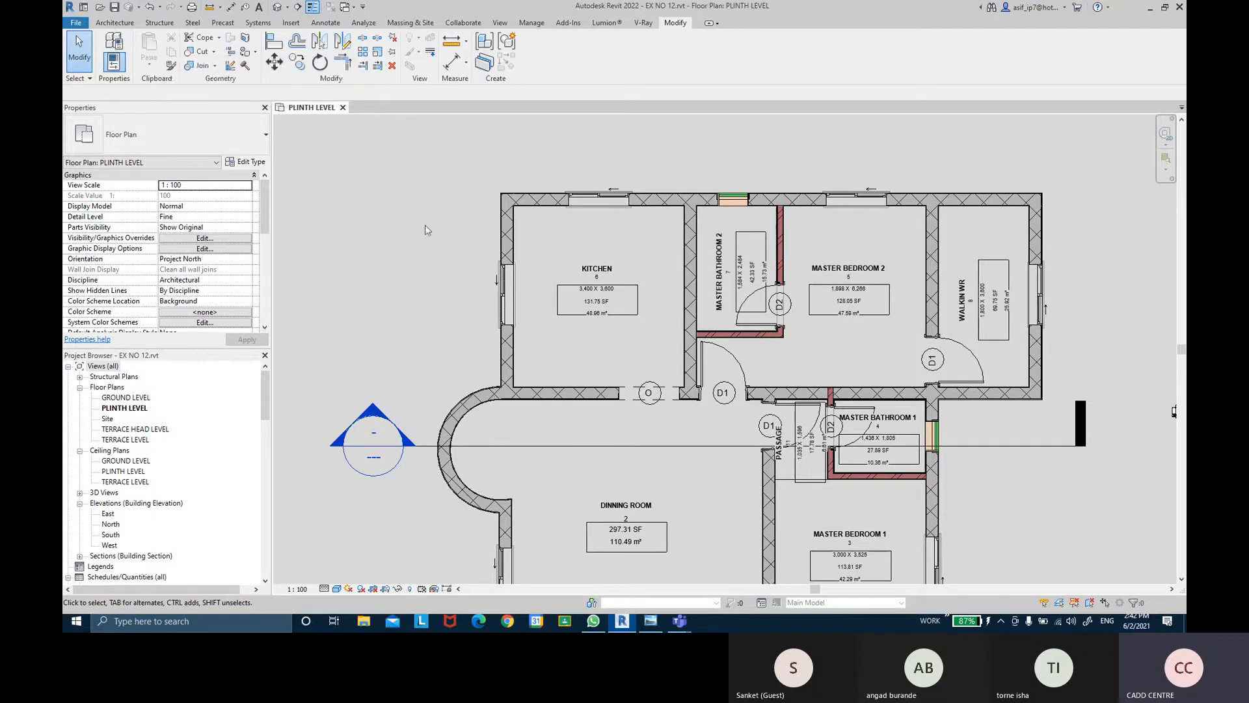
scroll(436, 247, "up", 1)
scroll(439, 247, "down", 3)
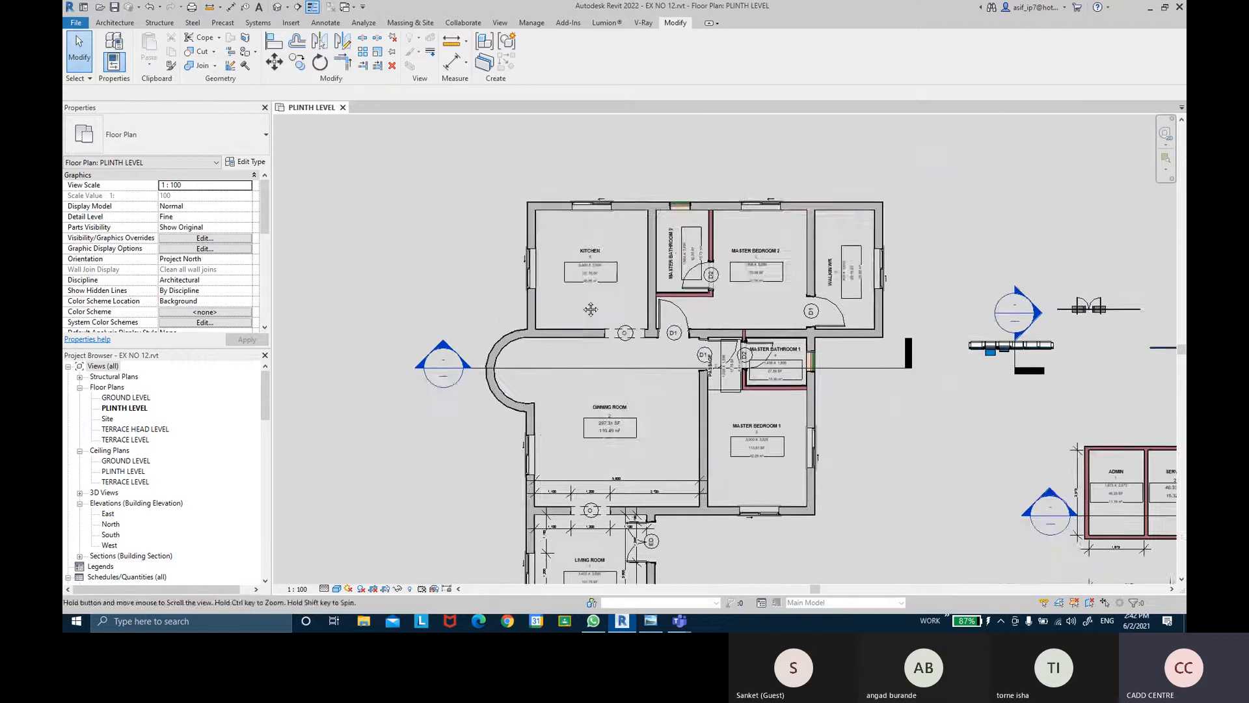
scroll(864, 326, "down", 2)
scroll(870, 384, "up", 3)
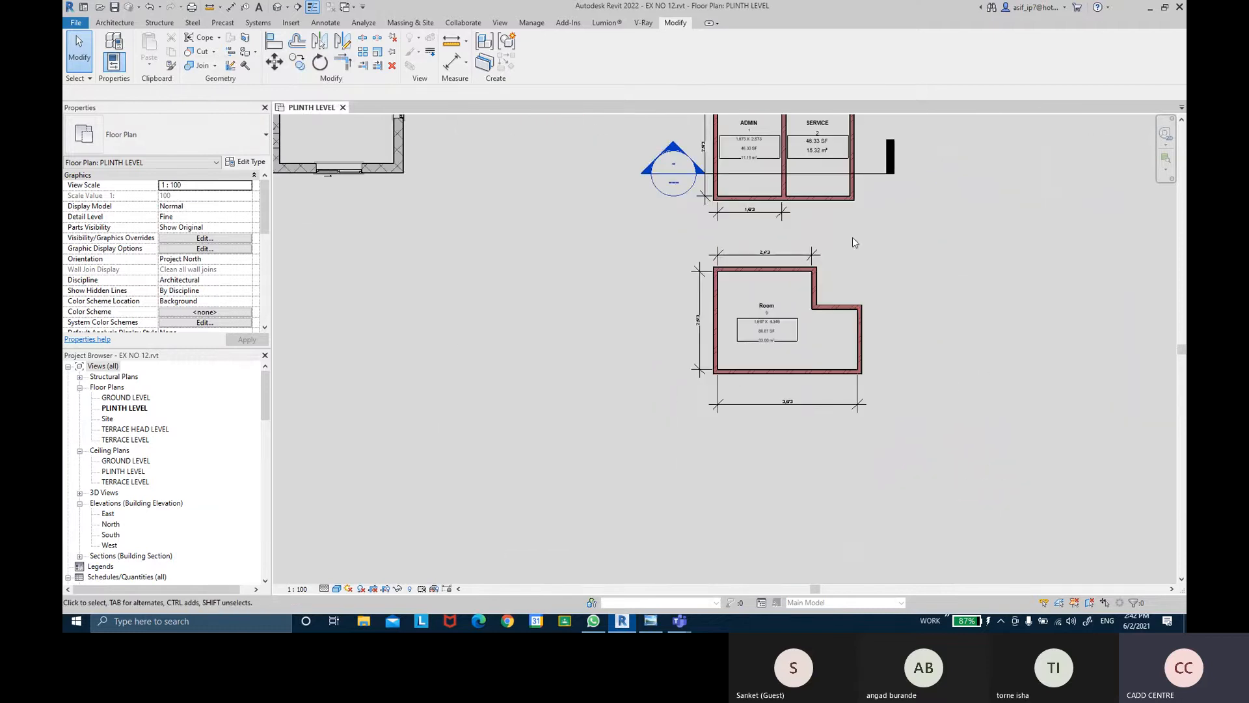
middle_click_drag(852, 237, 852, 307)
key("Tab")
left_click(841, 281)
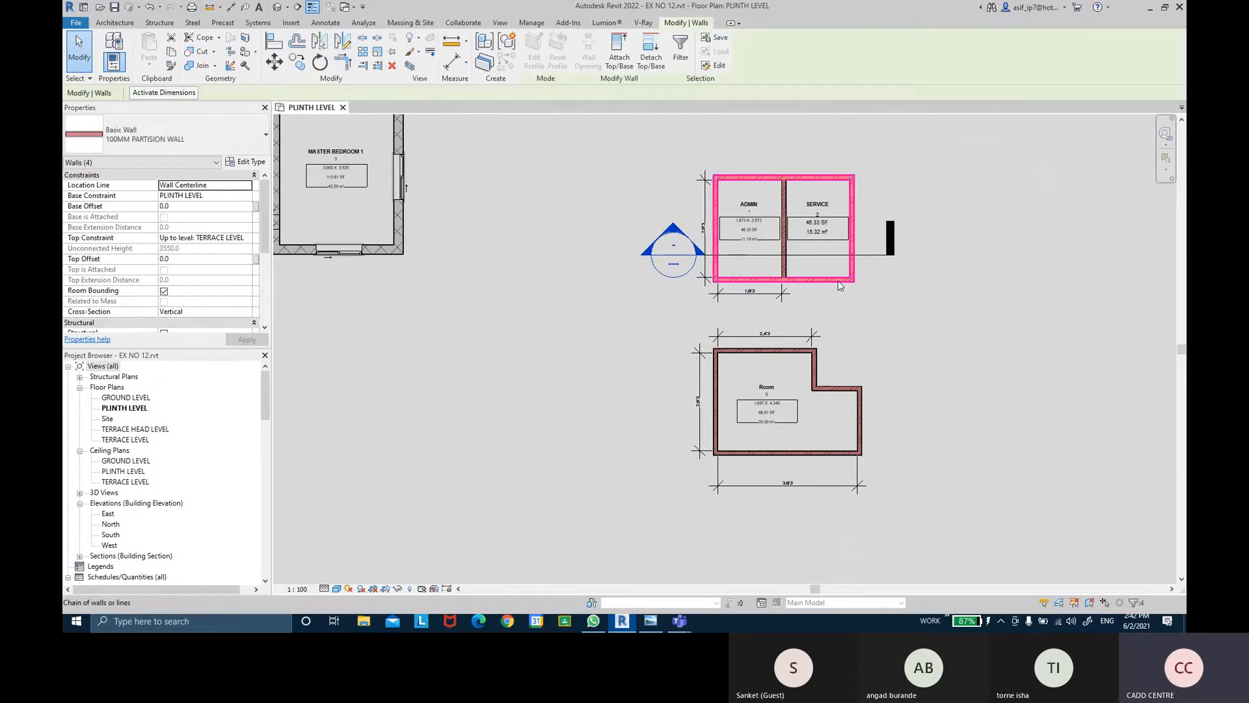
left_click(250, 239)
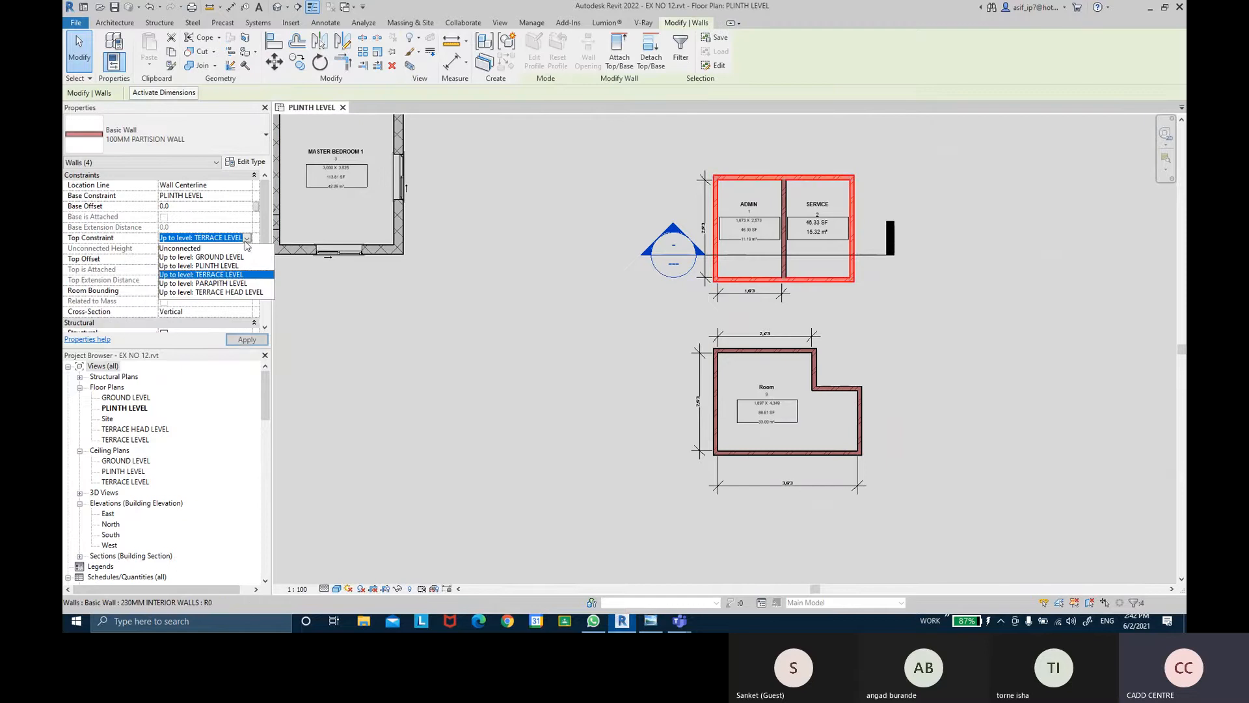
left_click(221, 275)
left_click(247, 339)
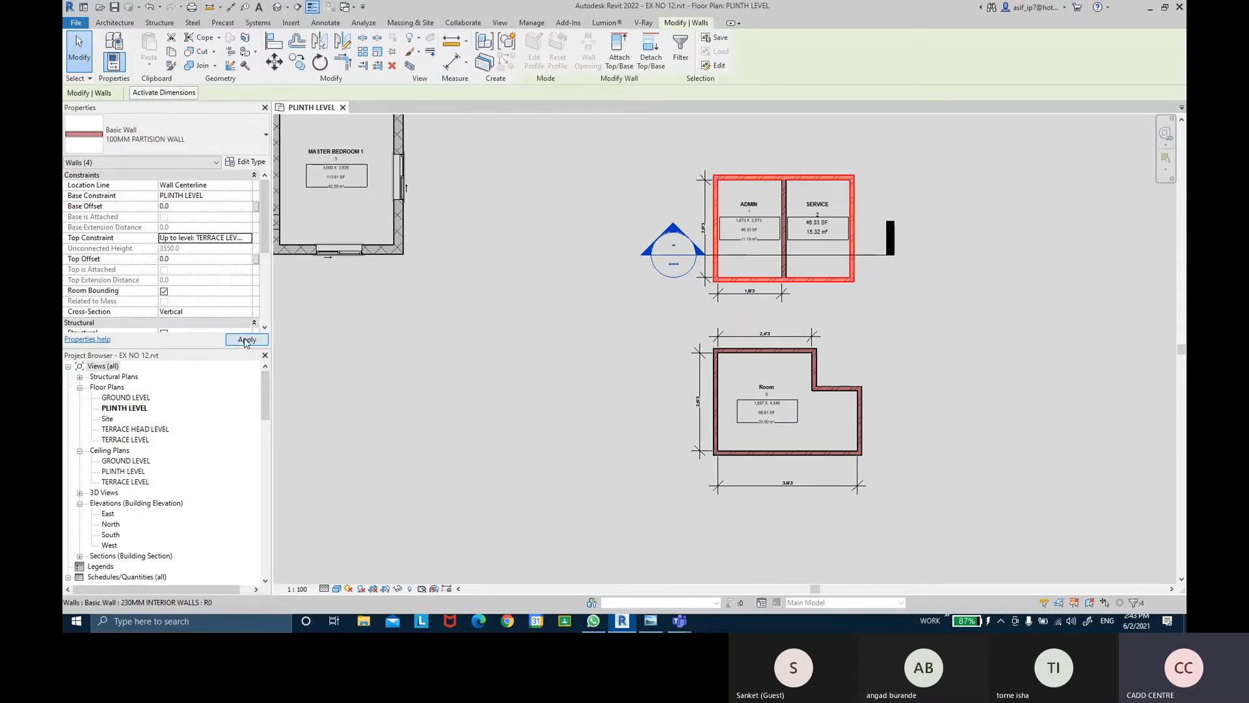
- Copy the selected outer walls around the Admin and Service rooms to the clipboard and paste them aligned to the selected level TERRACE LEVEL
scroll(772, 279, "up", 1)
middle_click_drag(813, 227, 742, 286)
scroll(741, 287, "down", 1)
scroll(742, 287, "up", 2)
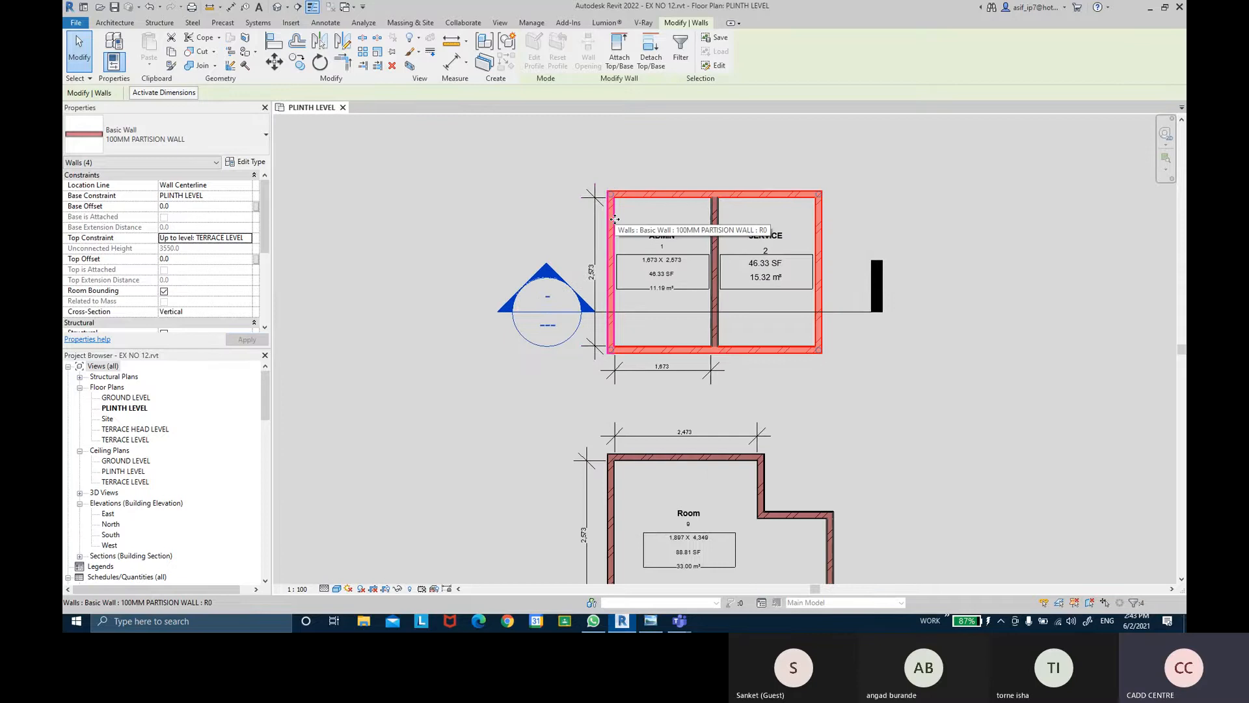
middle_click_drag(699, 155, 683, 153)
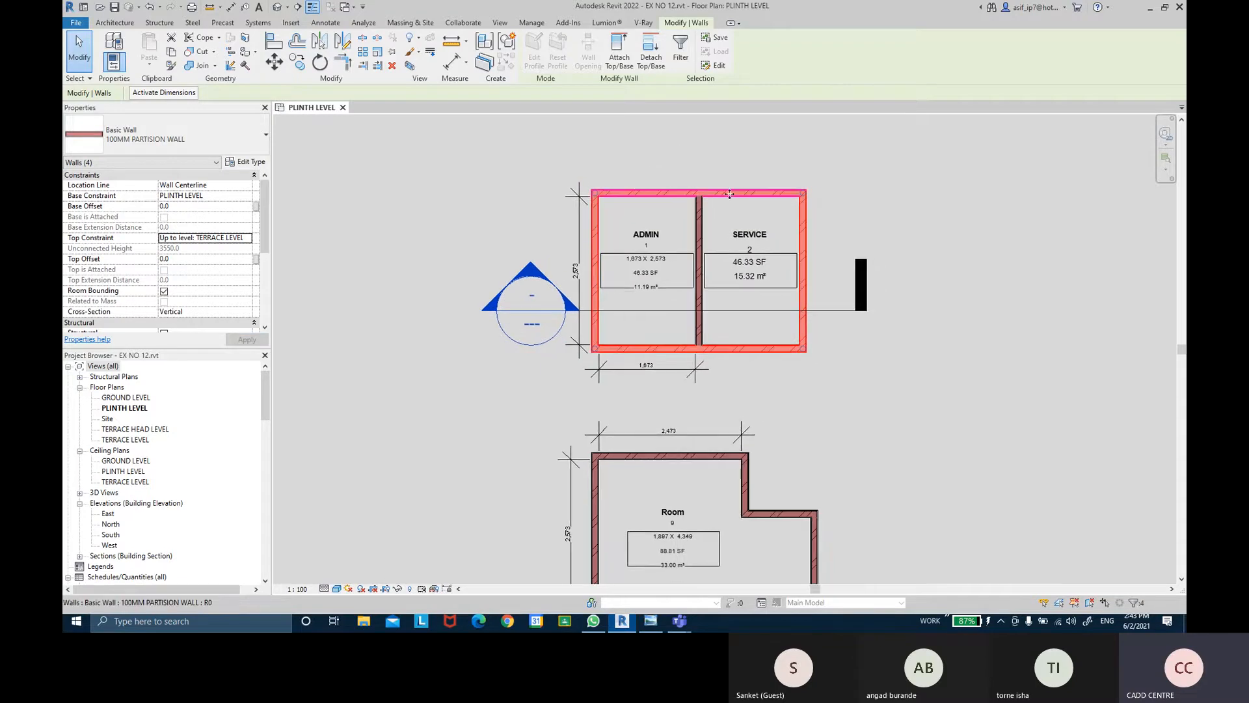
left_click(171, 56)
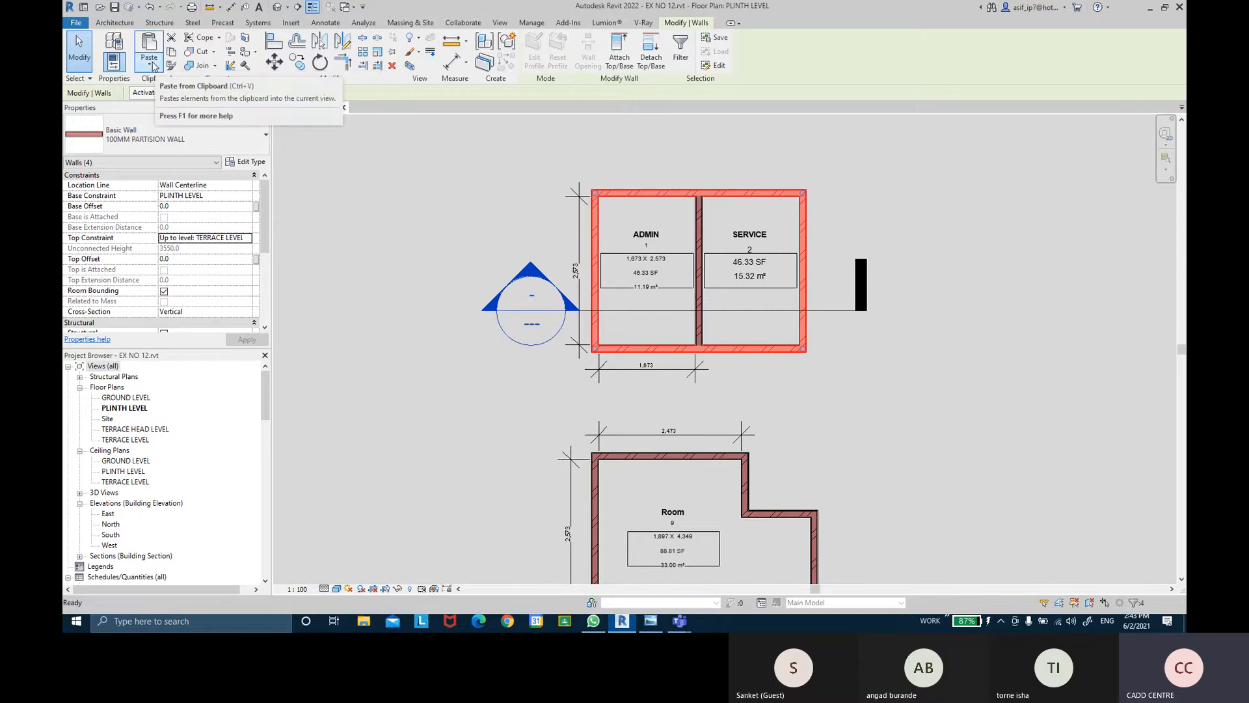
left_click(151, 64)
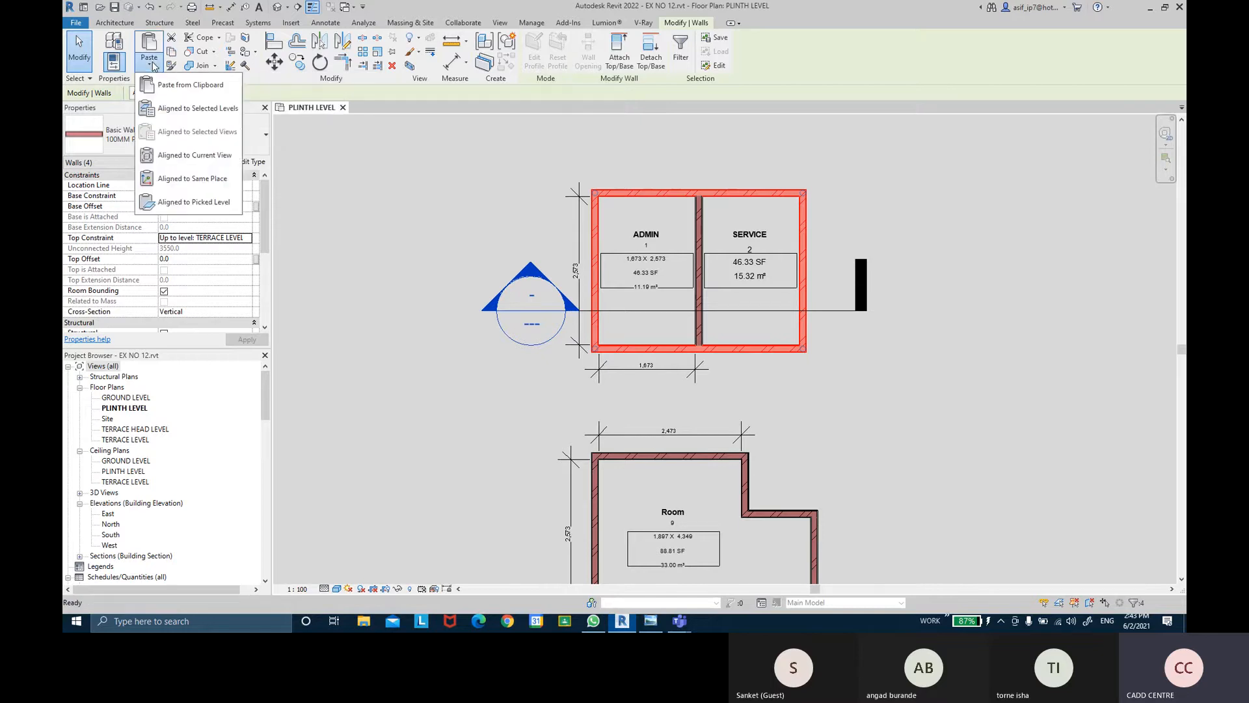
left_click(196, 109)
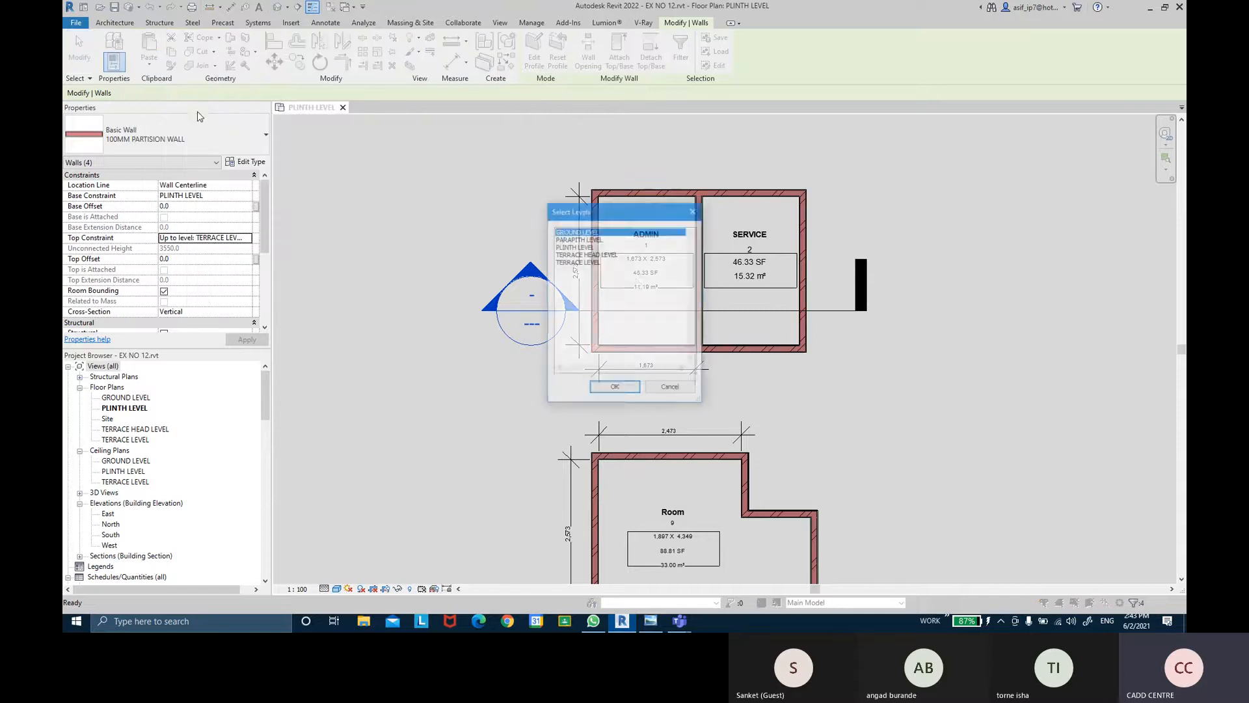
left_click(594, 263)
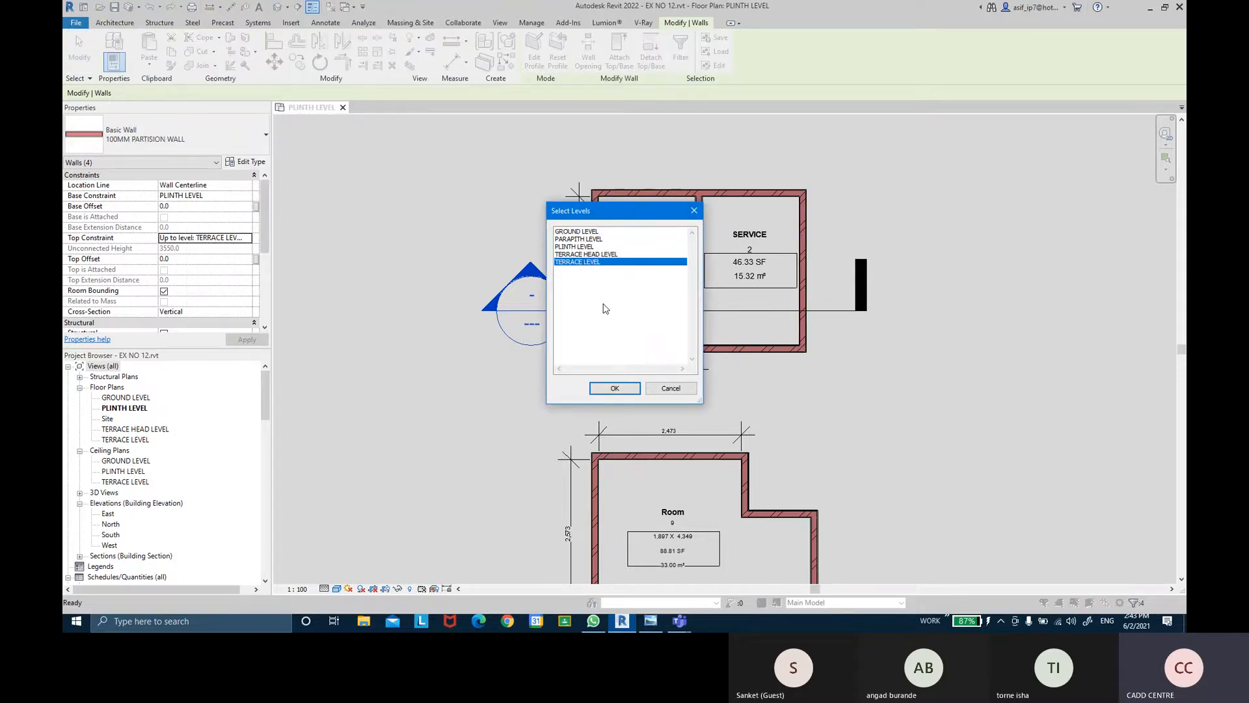
left_click(615, 389)
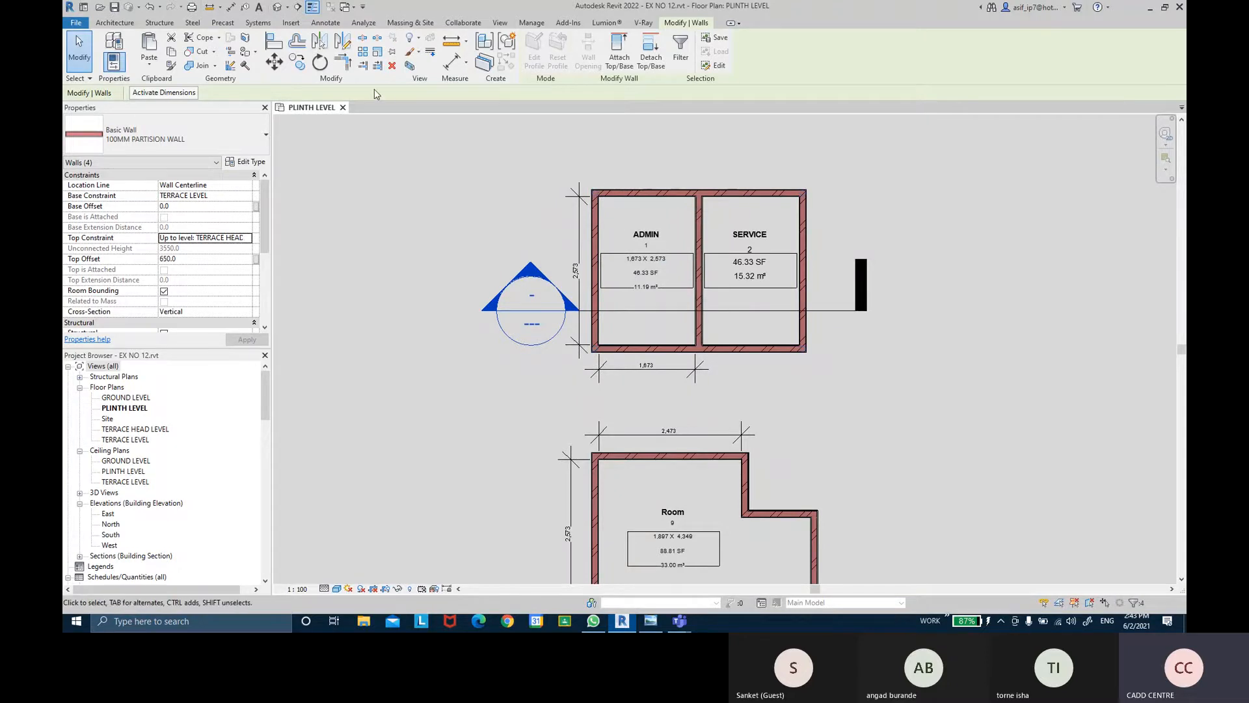
- Open the 3D view and delete the chain of outer walls pasted above the Admin and Service block
left_click(277, 7)
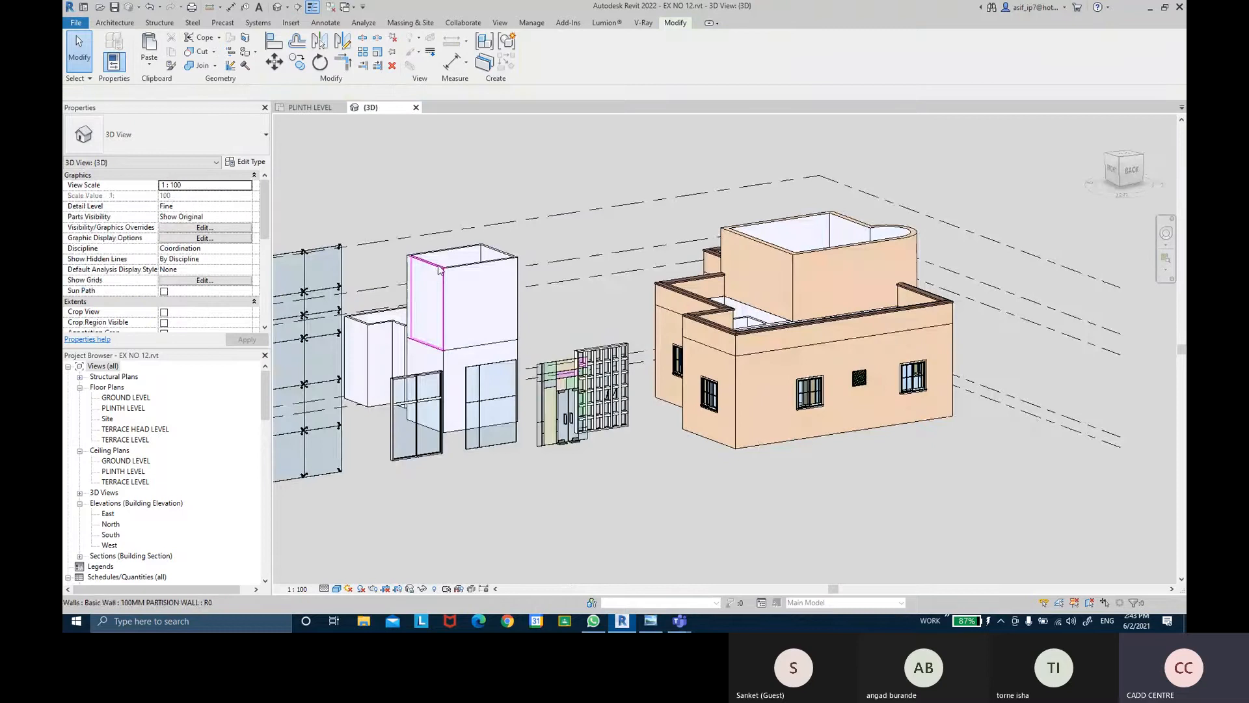
key("Tab")
left_click(439, 266)
key("Delete")
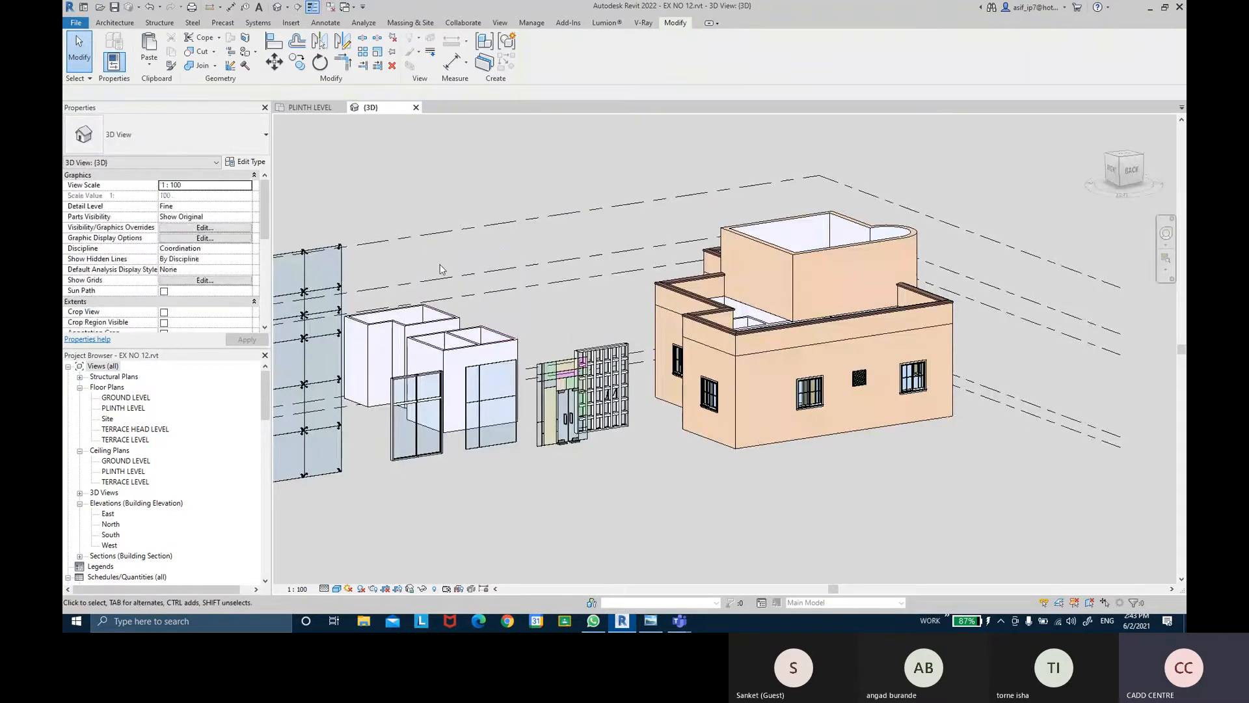
- Select the complete Admin and Service block, including its partition wall and floor, and copy it to the clipboard
middle_click_drag(497, 270, 467, 319, "shift")
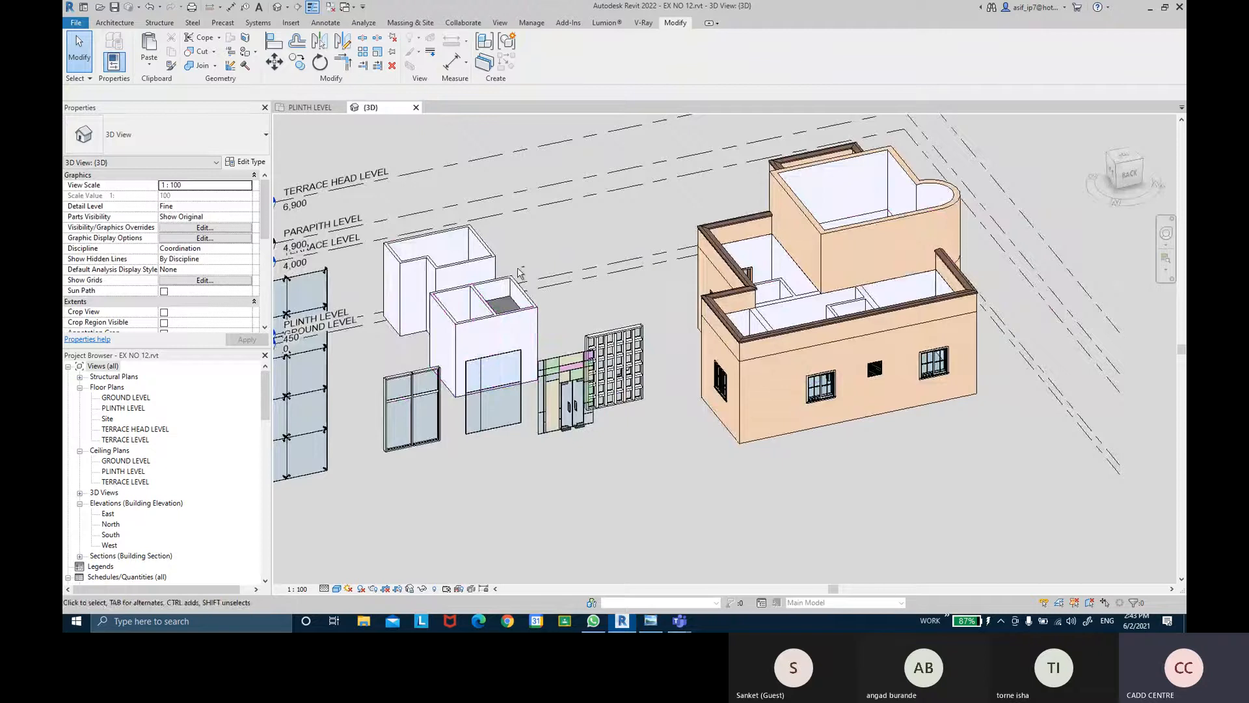
middle_click_drag(519, 272, 540, 219, "shift")
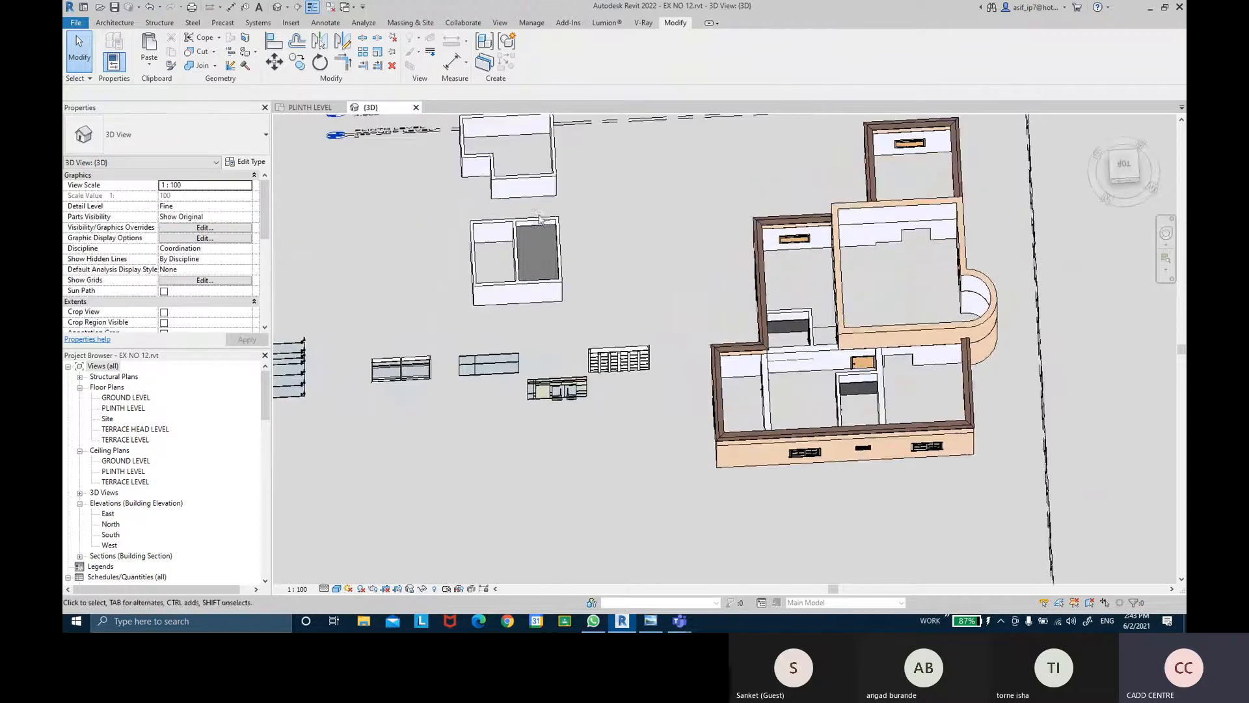
left_click_drag(460, 208, 575, 316)
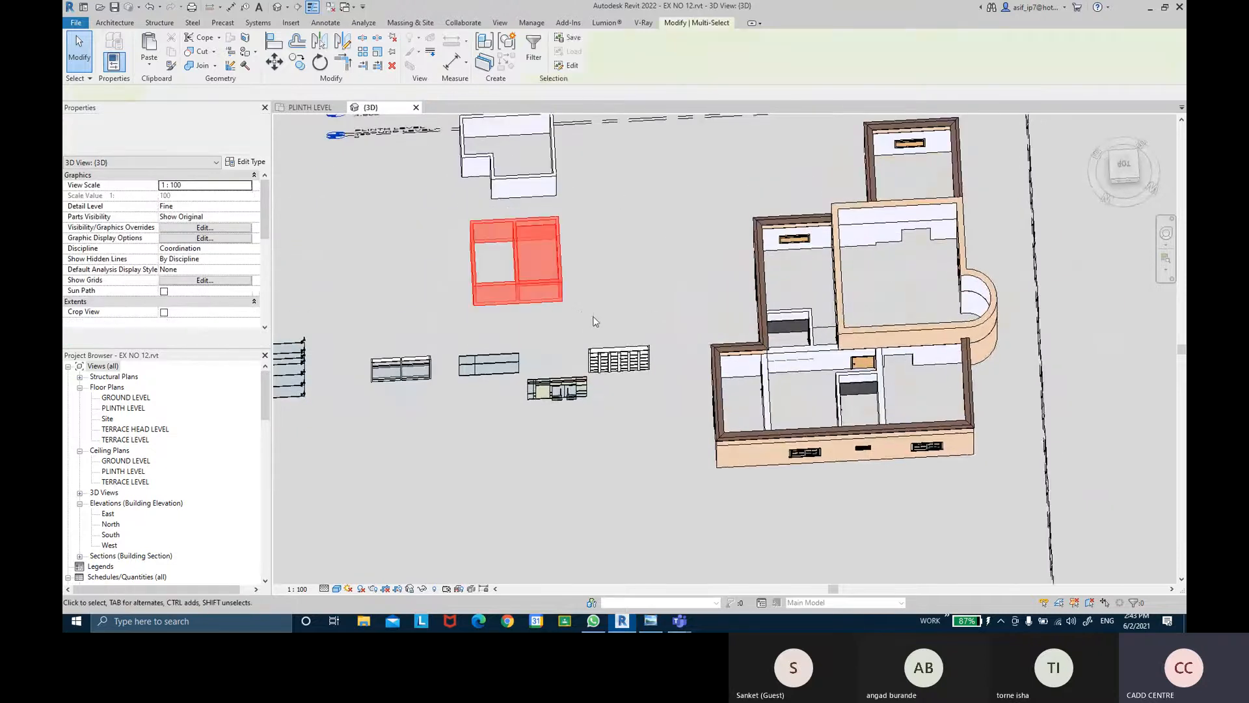
middle_click_drag(597, 312, 652, 220, "shift")
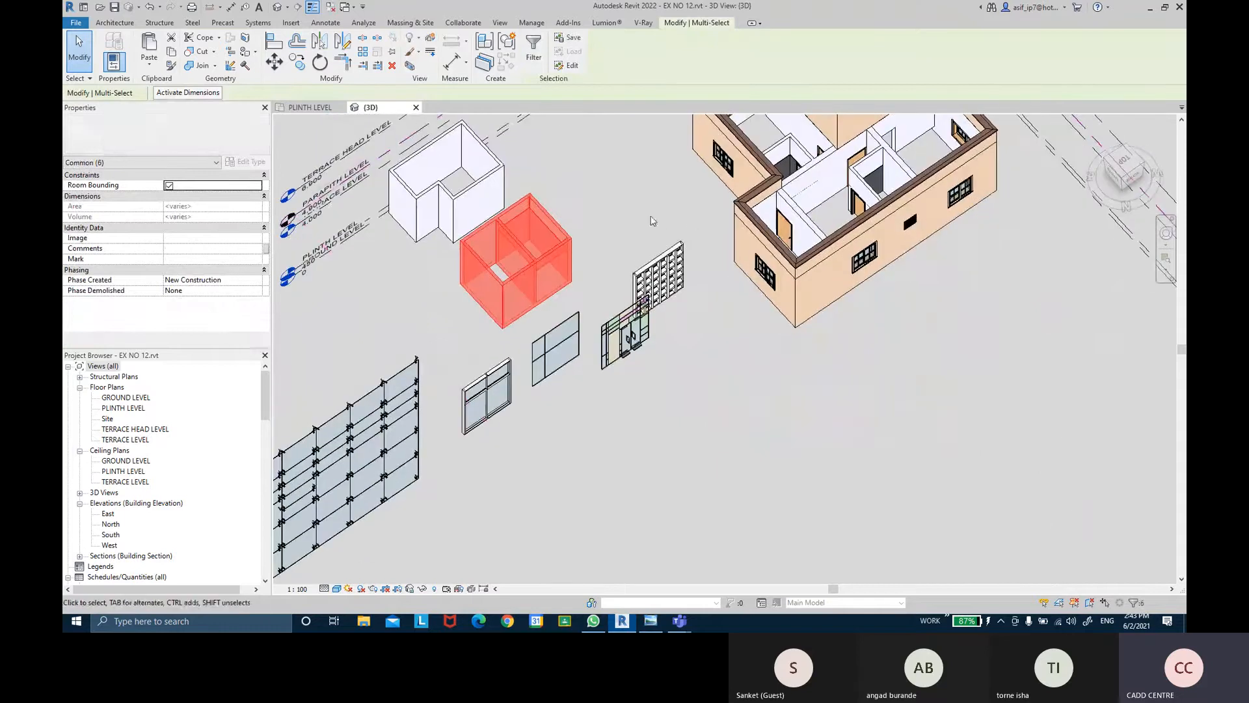
left_click(173, 55)
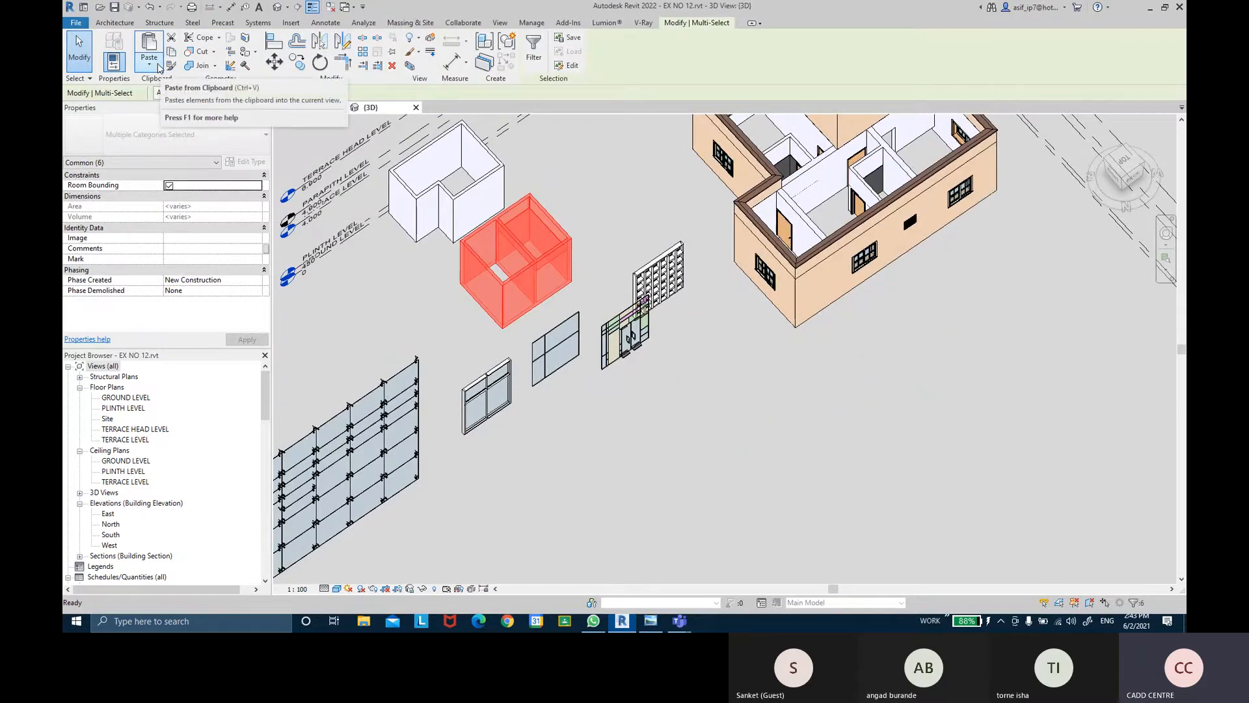
left_click(151, 64)
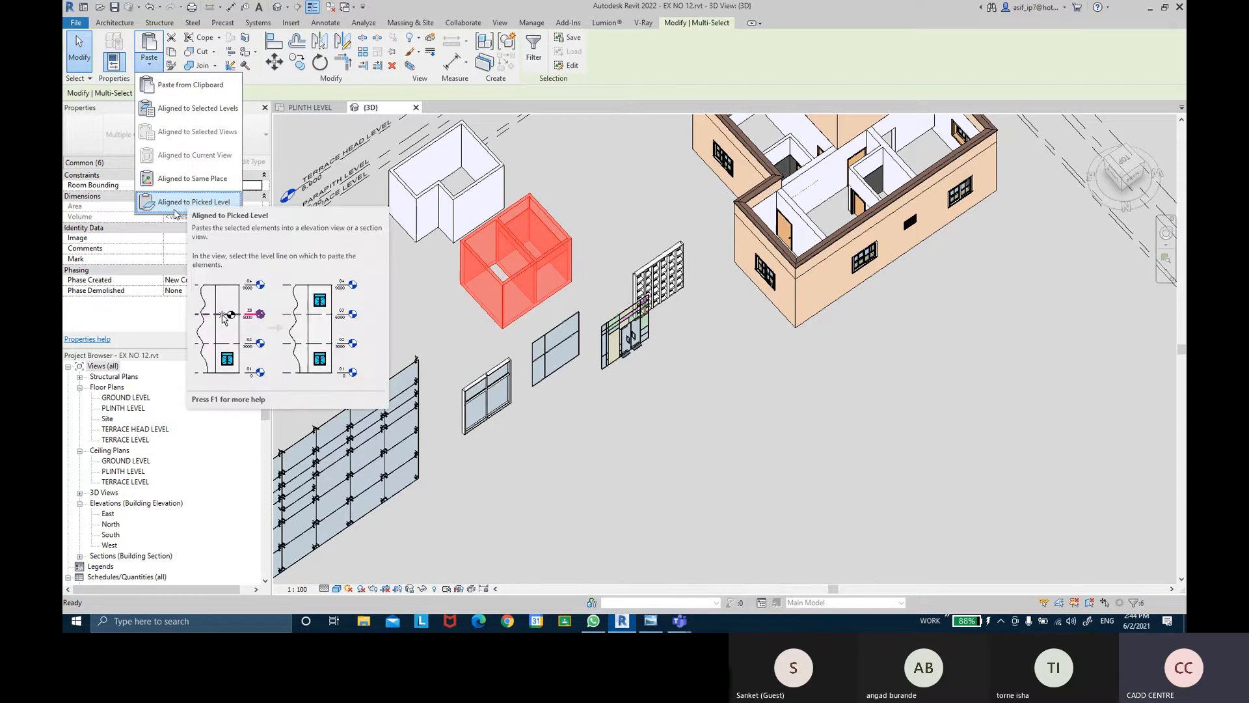
left_click(196, 109)
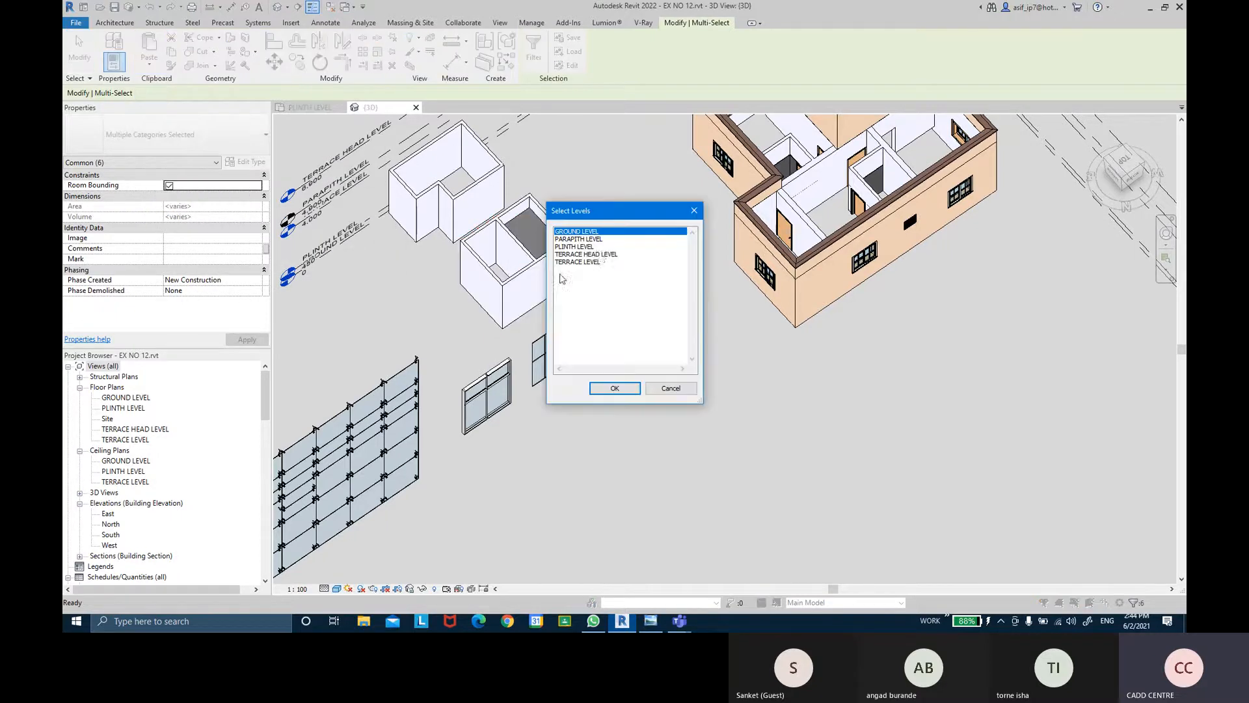
left_click(671, 389)
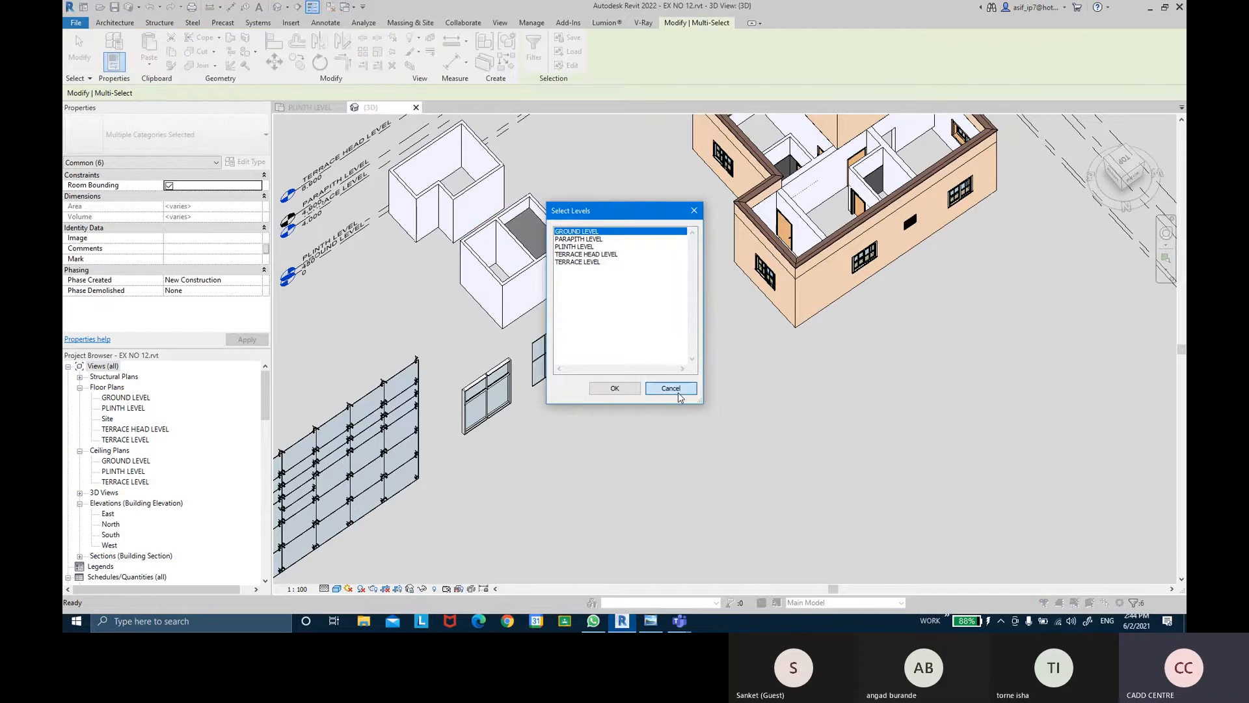
- Try pasting the copied Admin and Service block with Aligned to Picked Level, picking the TERRACE LEVEL line in the 3D view
left_click(149, 63)
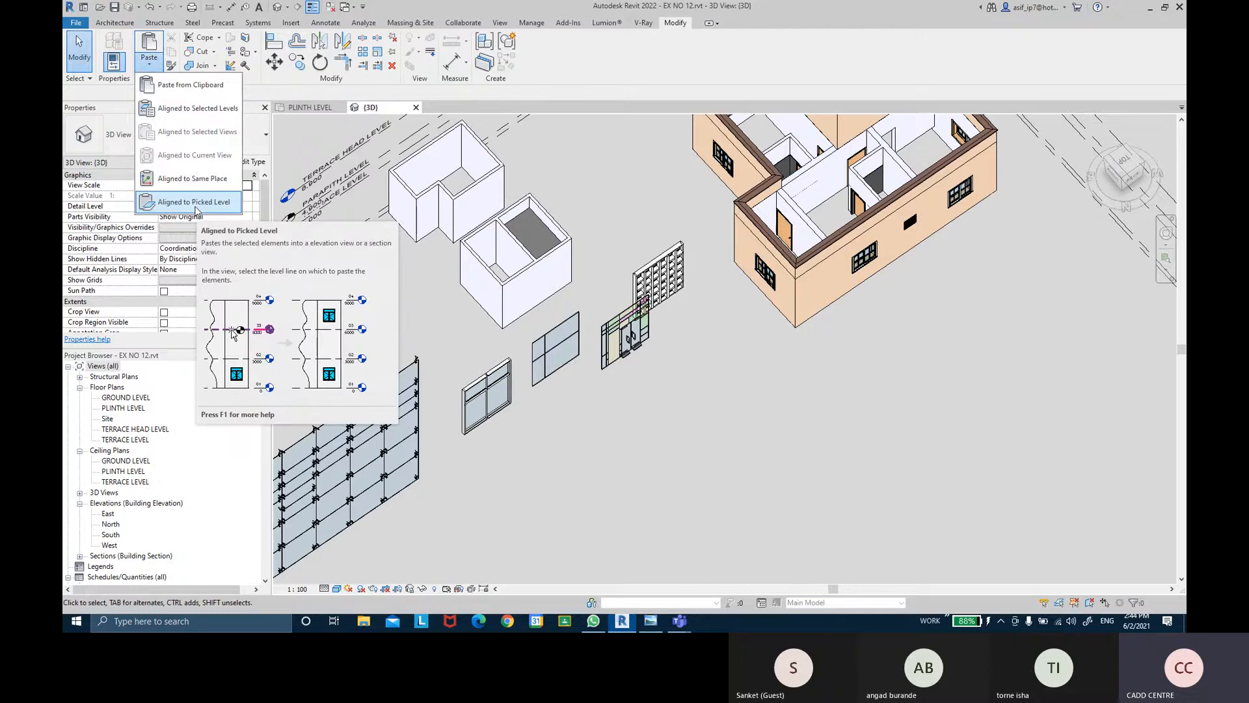
left_click(215, 205)
scroll(345, 259, "down", 1)
middle_click_drag(381, 265, 380, 195, "shift")
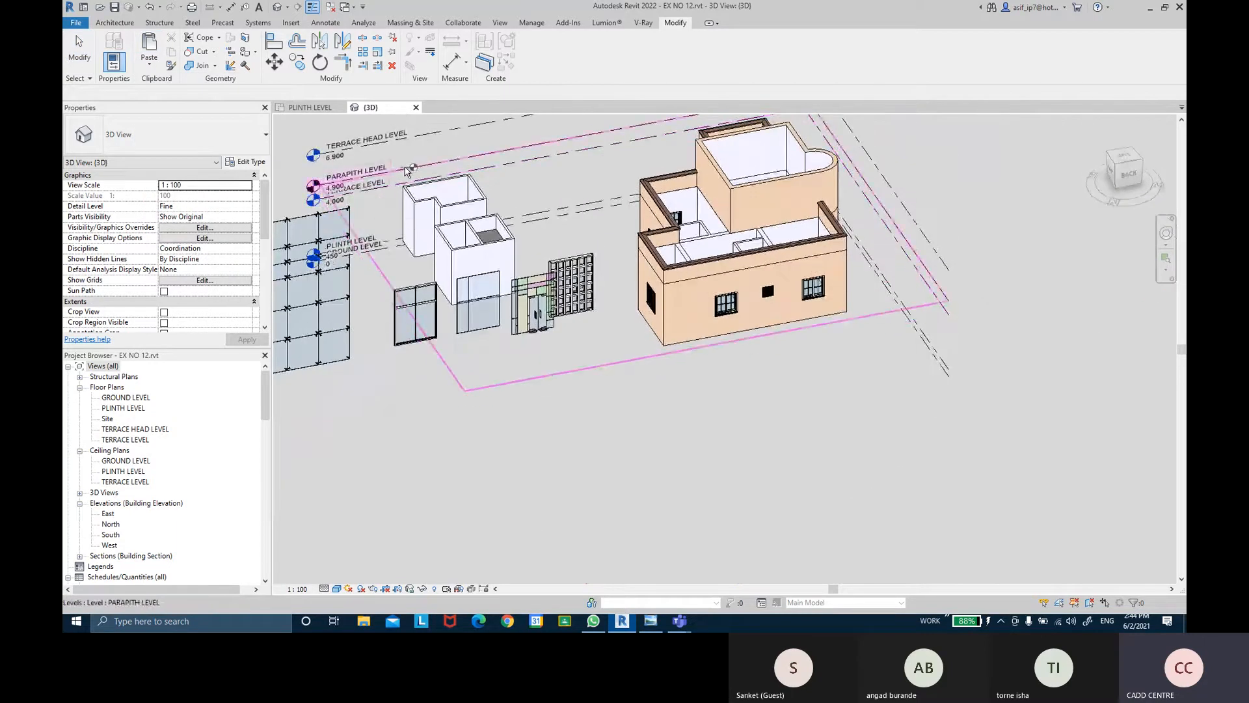
left_click(380, 188)
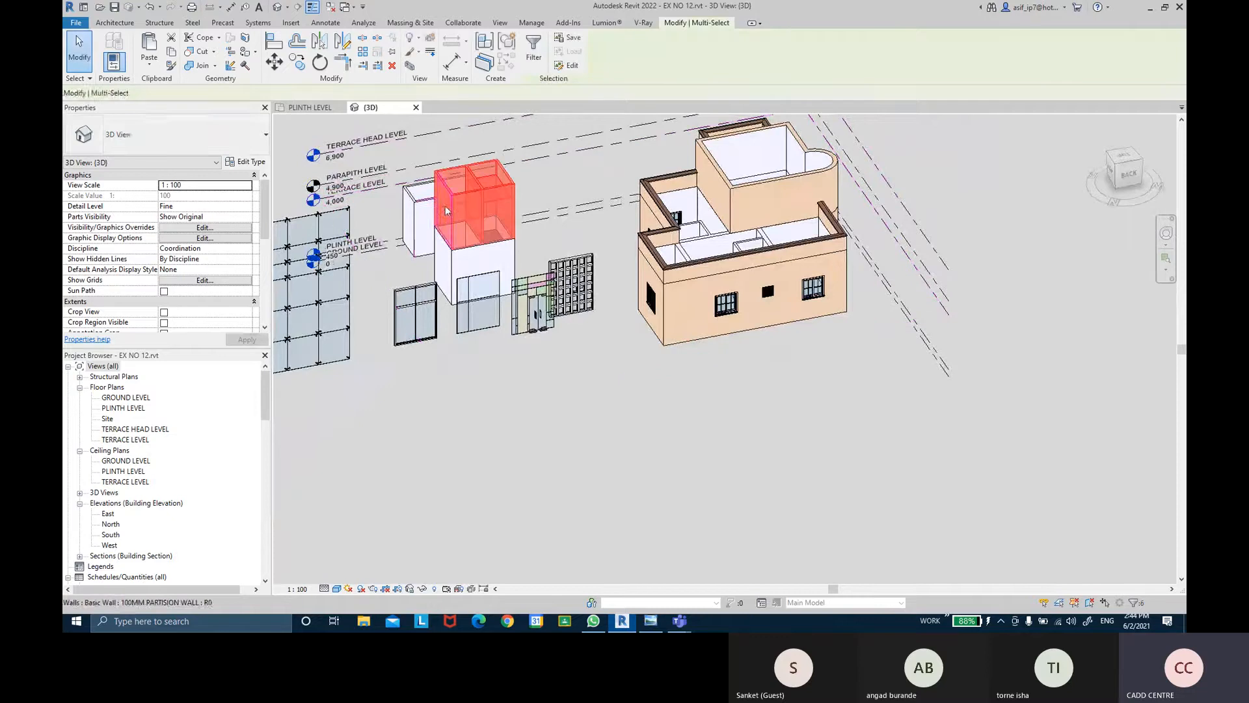
middle_click_drag(566, 183, 586, 199, "shift")
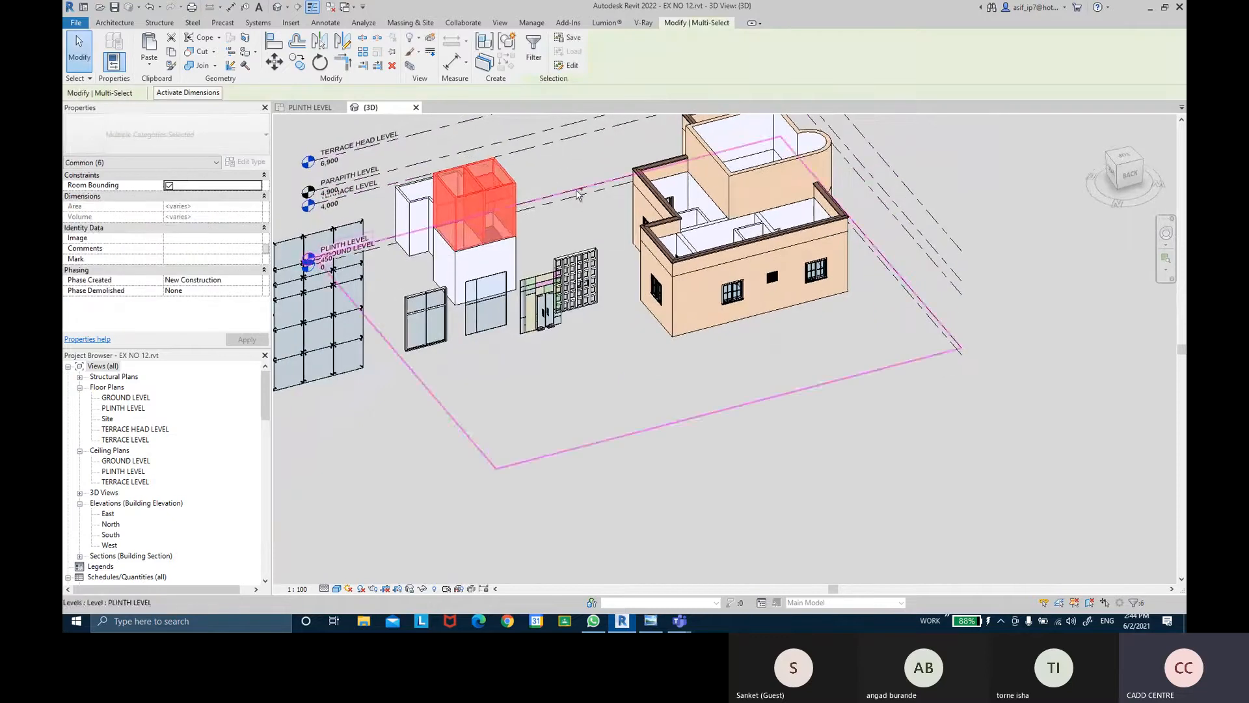
key("Escape")
- Paste the copied Admin and Service block aligned to the selected level TERRACE LEVEL and deselect it
left_click(149, 63)
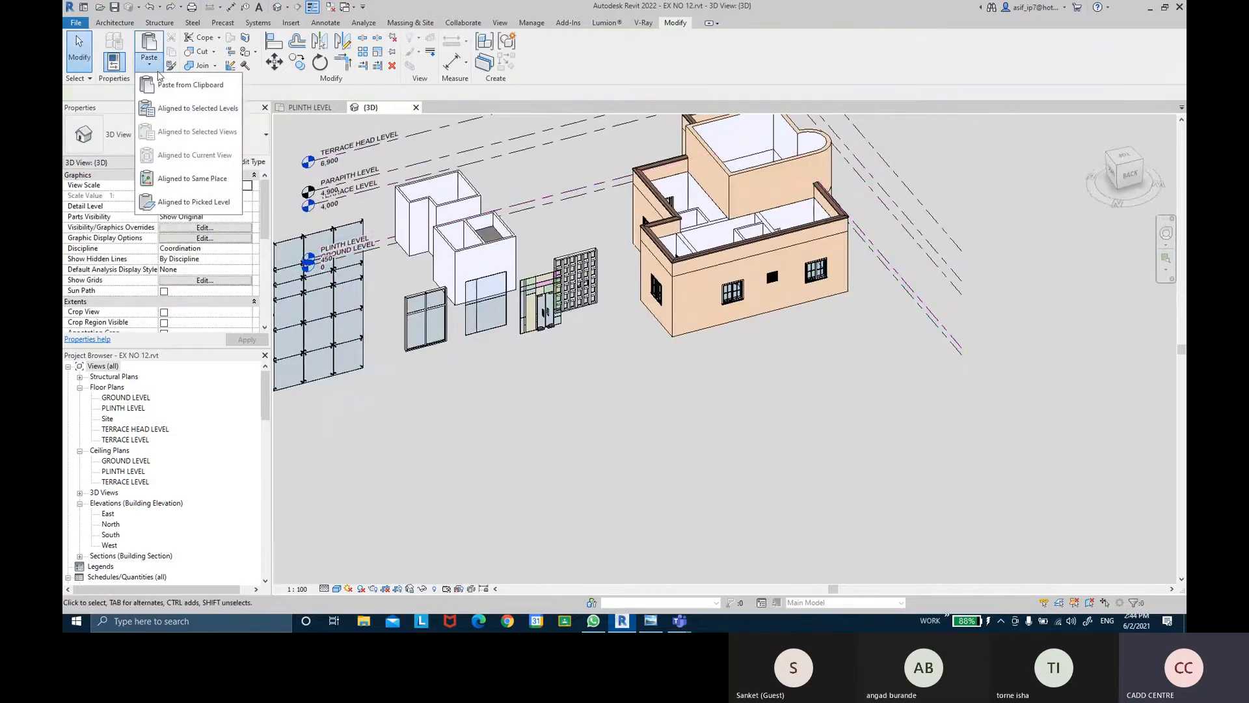
left_click(189, 108)
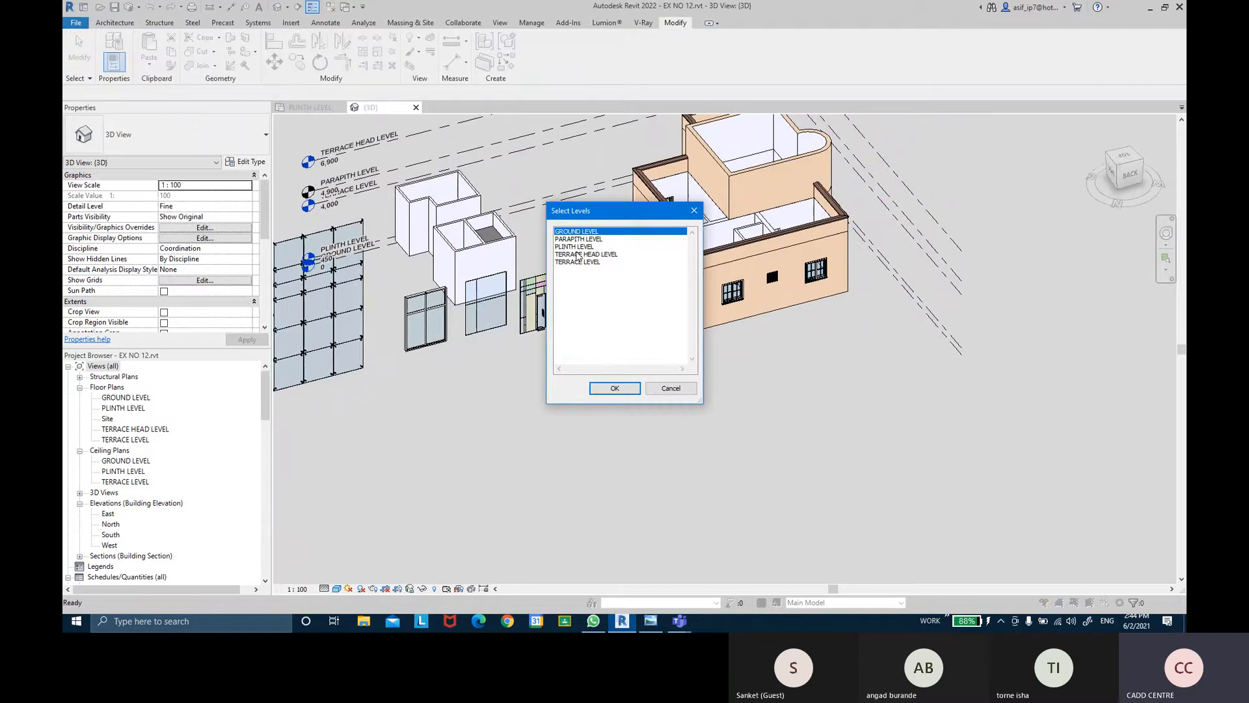
left_click(578, 254)
left_click(578, 263)
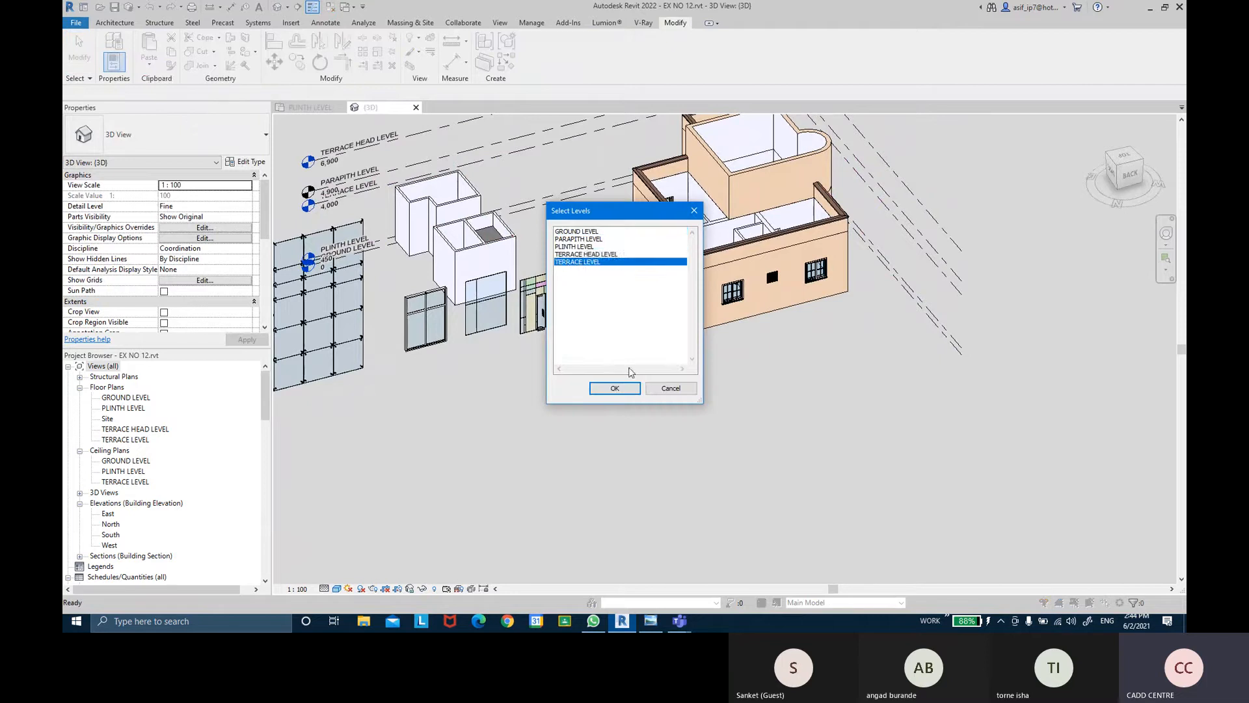
left_click(614, 388)
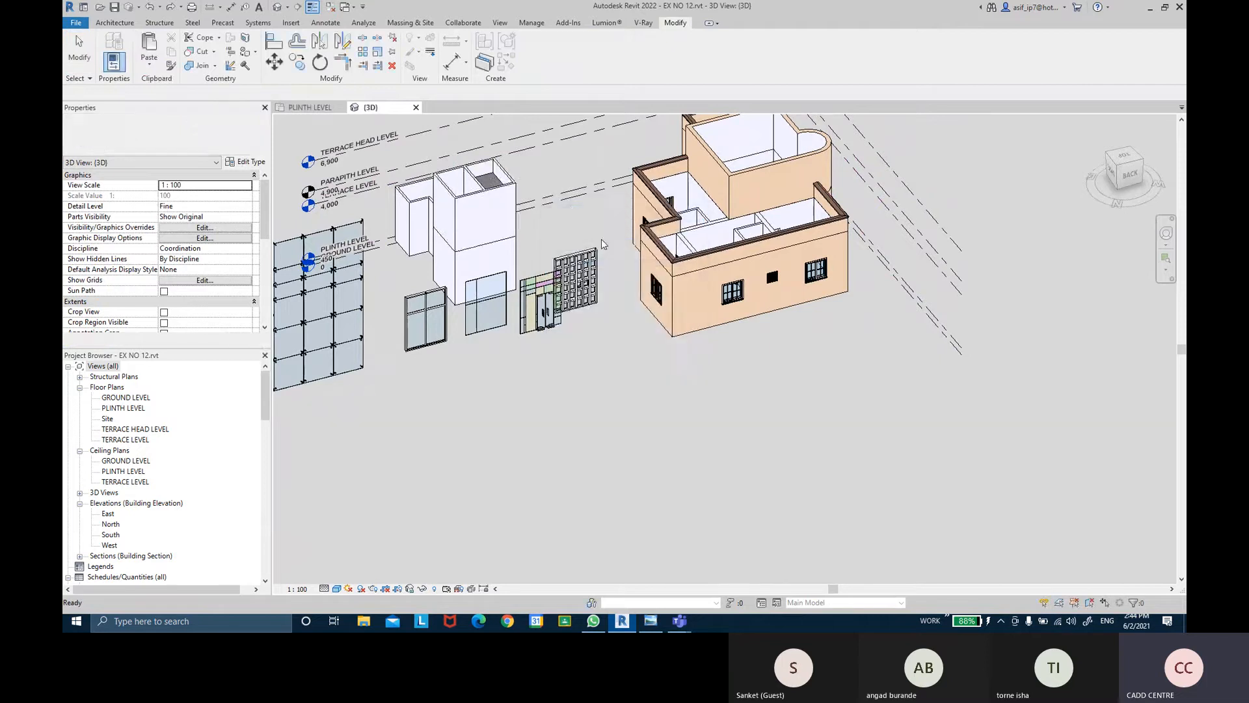
left_click(572, 223)
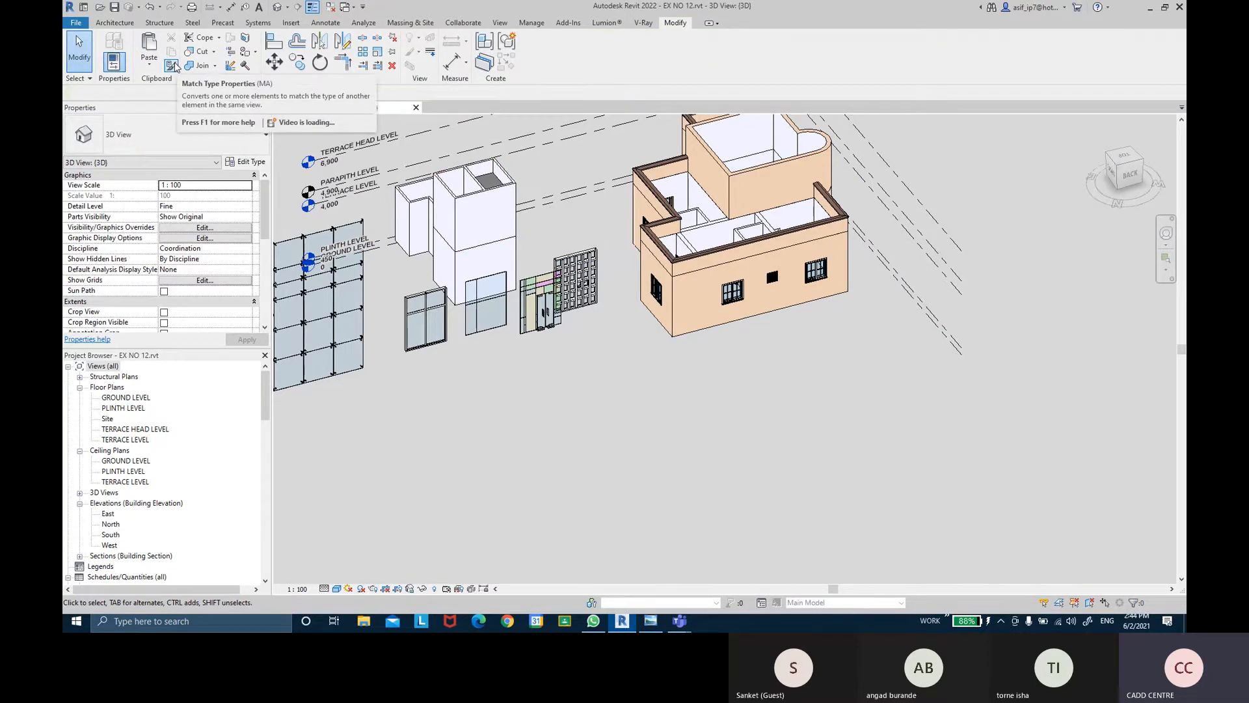
- Try to match the horizontal mullion of the framed Storefront curtain wall to the type of its vertical 25mm Radius circular mullion
scroll(448, 331, "up", 6)
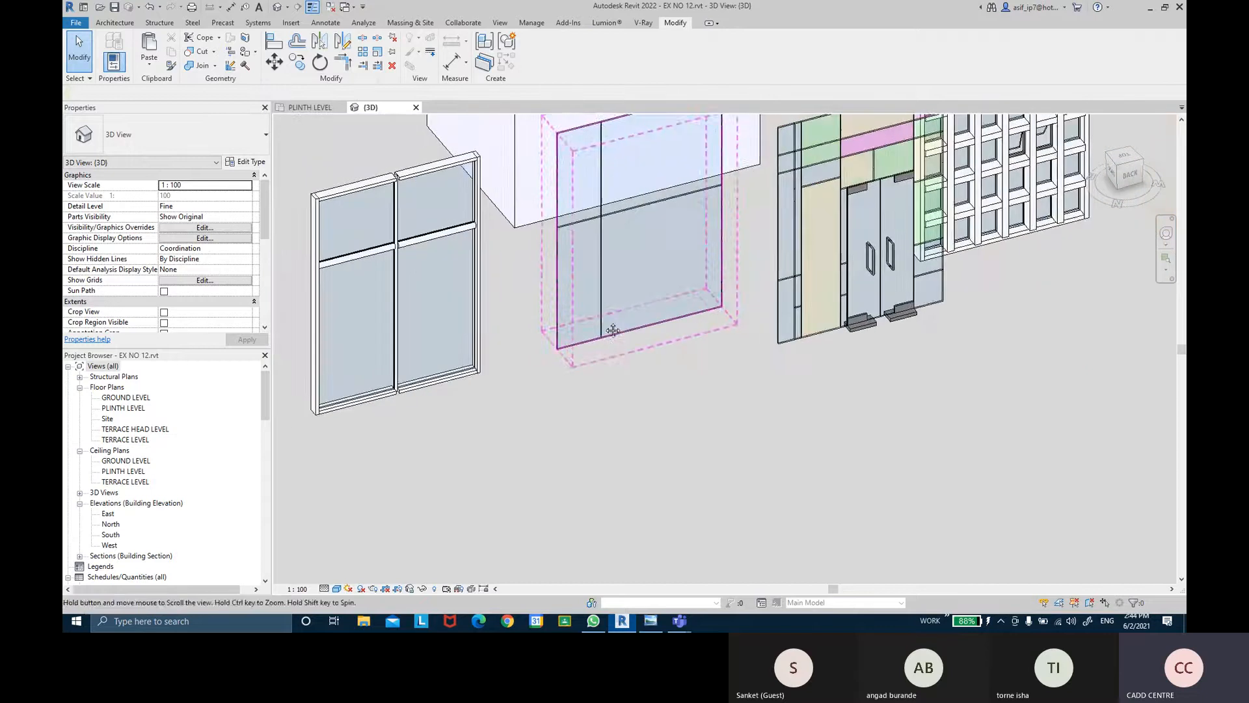
middle_click_drag(613, 330, 616, 329)
scroll(403, 244, "up", 2)
scroll(403, 244, "down", 3)
middle_click_drag(404, 247, 410, 298, "shift")
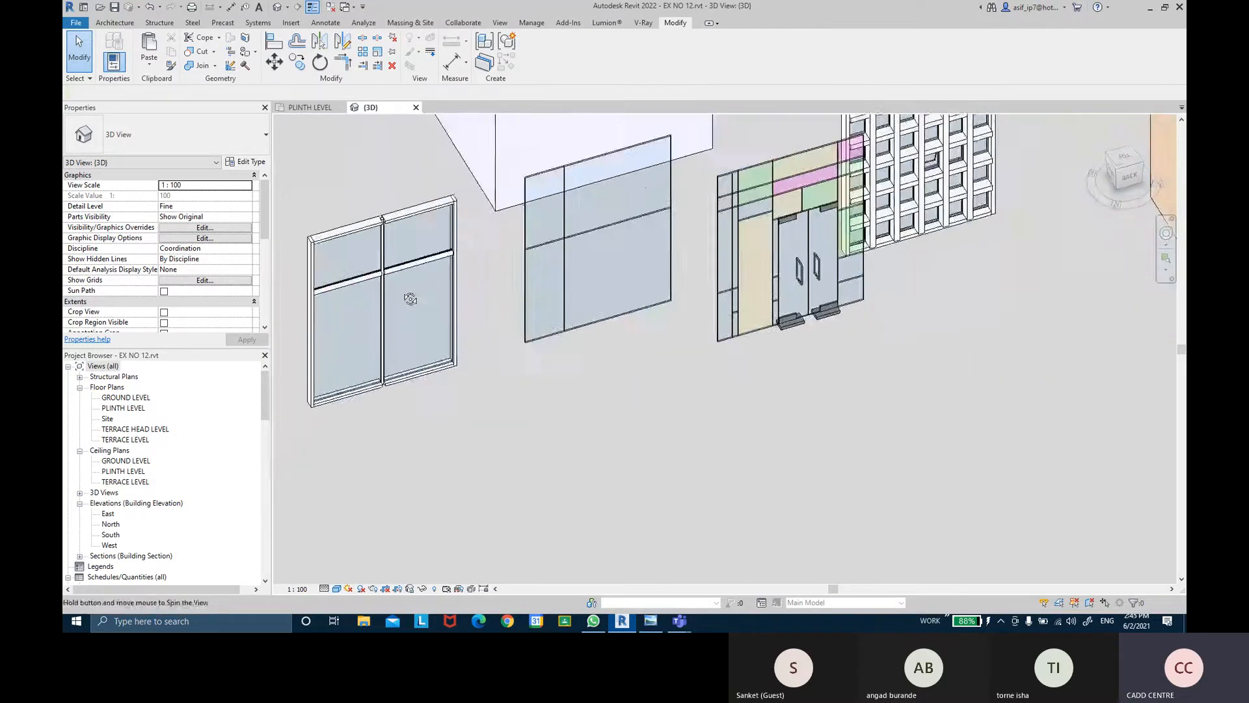
scroll(379, 261, "up", 4)
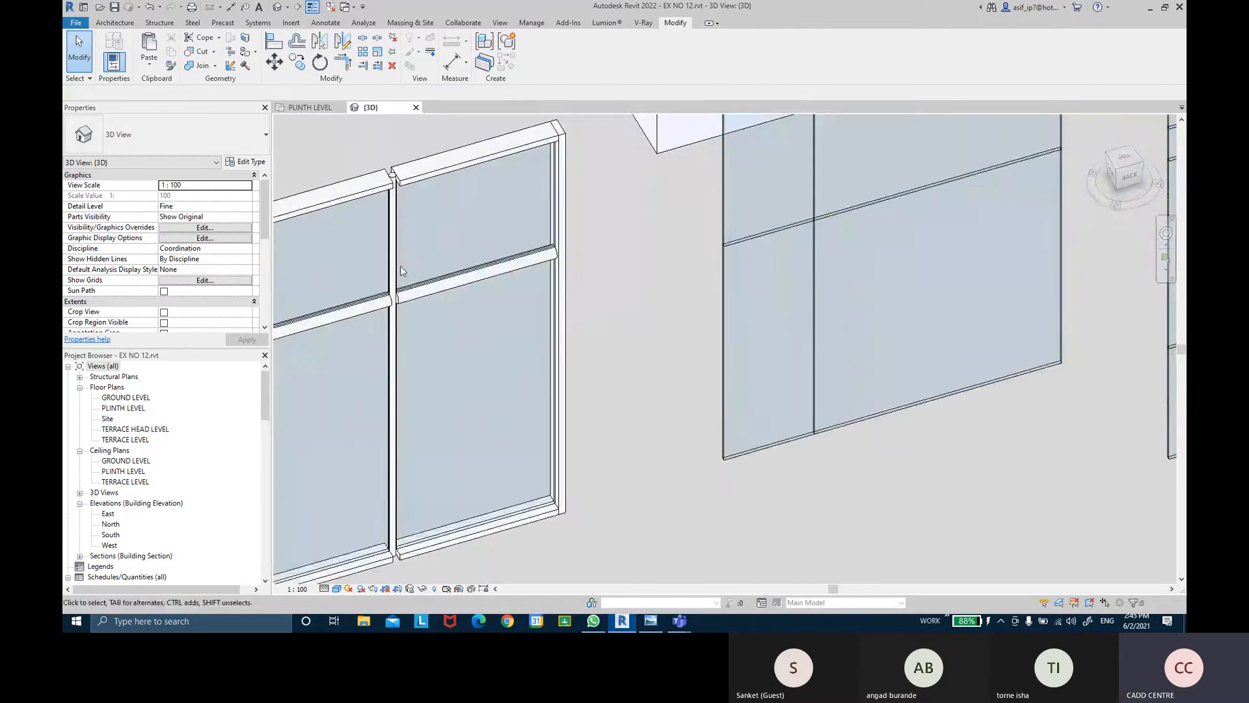
left_click(171, 65)
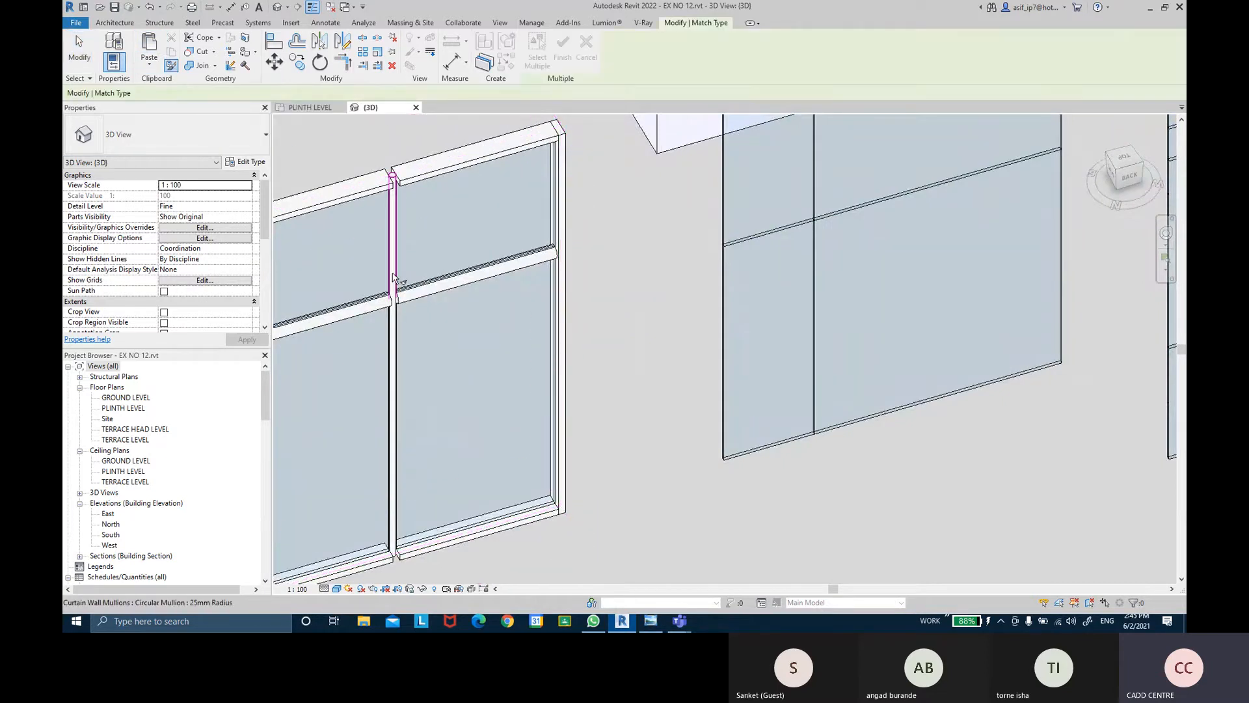
left_click(395, 281)
left_click(418, 298)
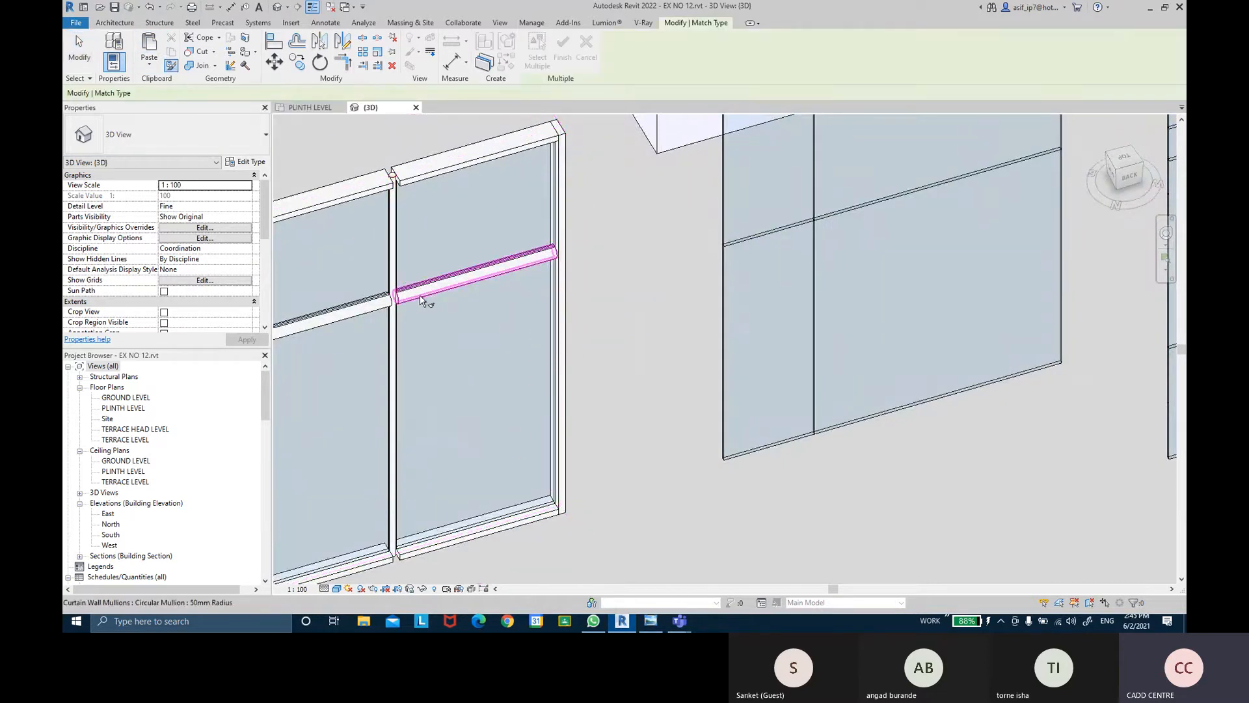
left_click(418, 298)
key("Escape")
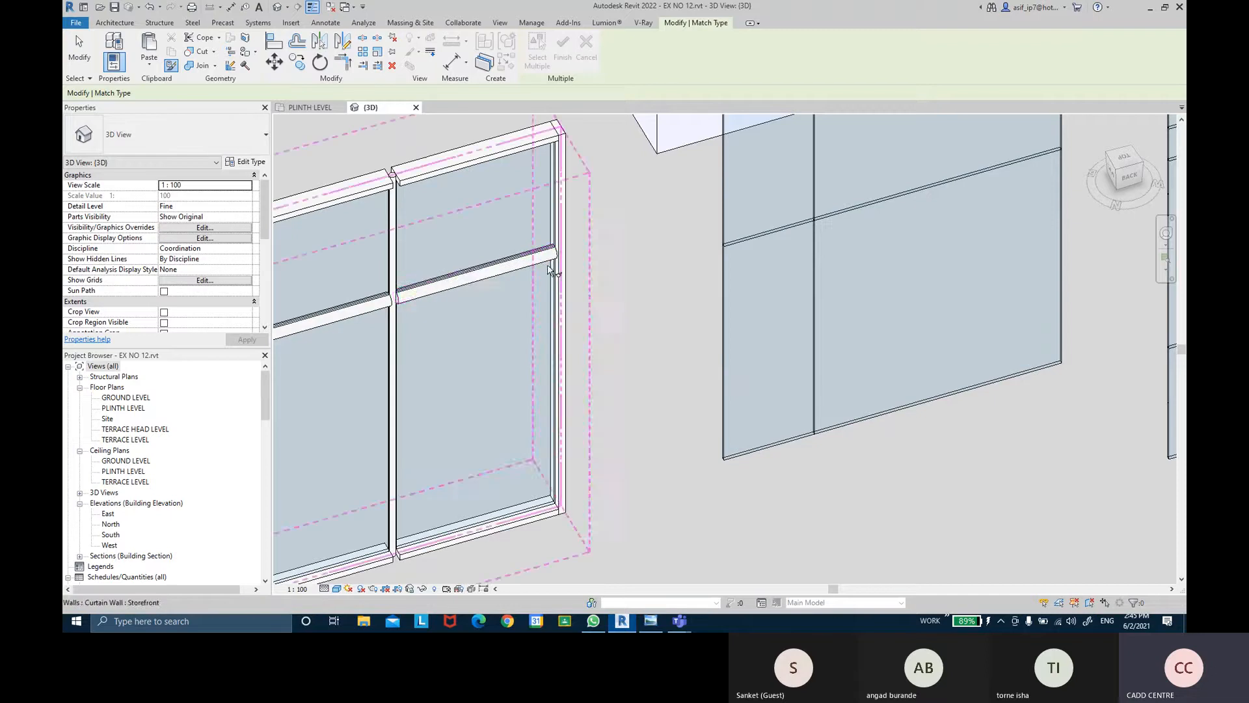
- Use Match Type Properties to apply the tall yellow panel's type beside the double door to the narrow lower panel of the plain glass curtain wall
scroll(554, 263, "down", 3)
middle_click_drag(756, 278, 620, 289)
key("Escape")
left_click(170, 66)
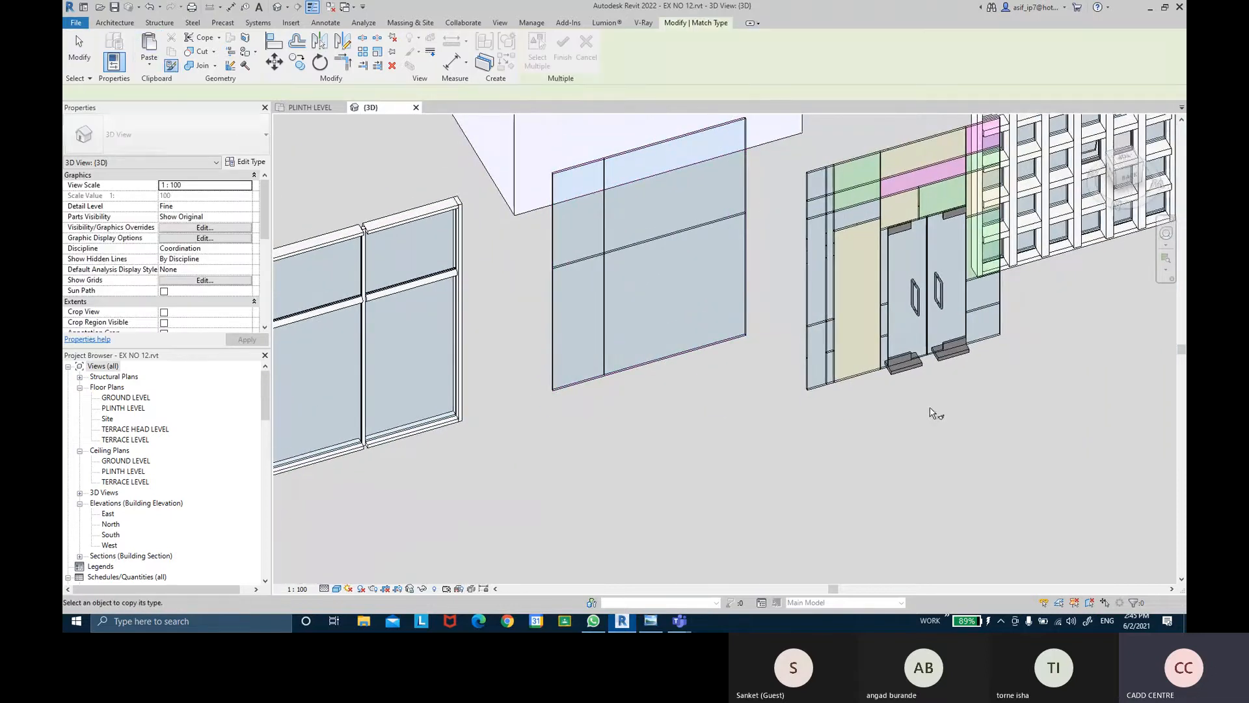
left_click(860, 379)
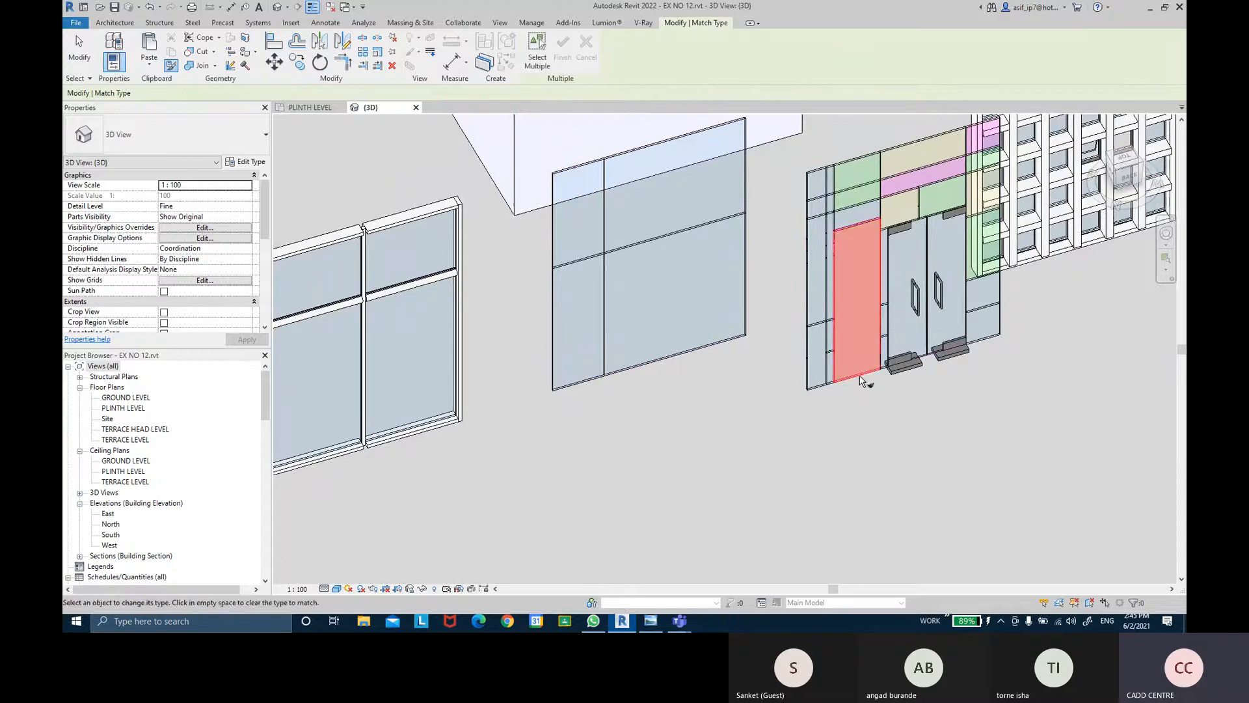
left_click(578, 386)
middle_click_drag(729, 355, 711, 341, "shift")
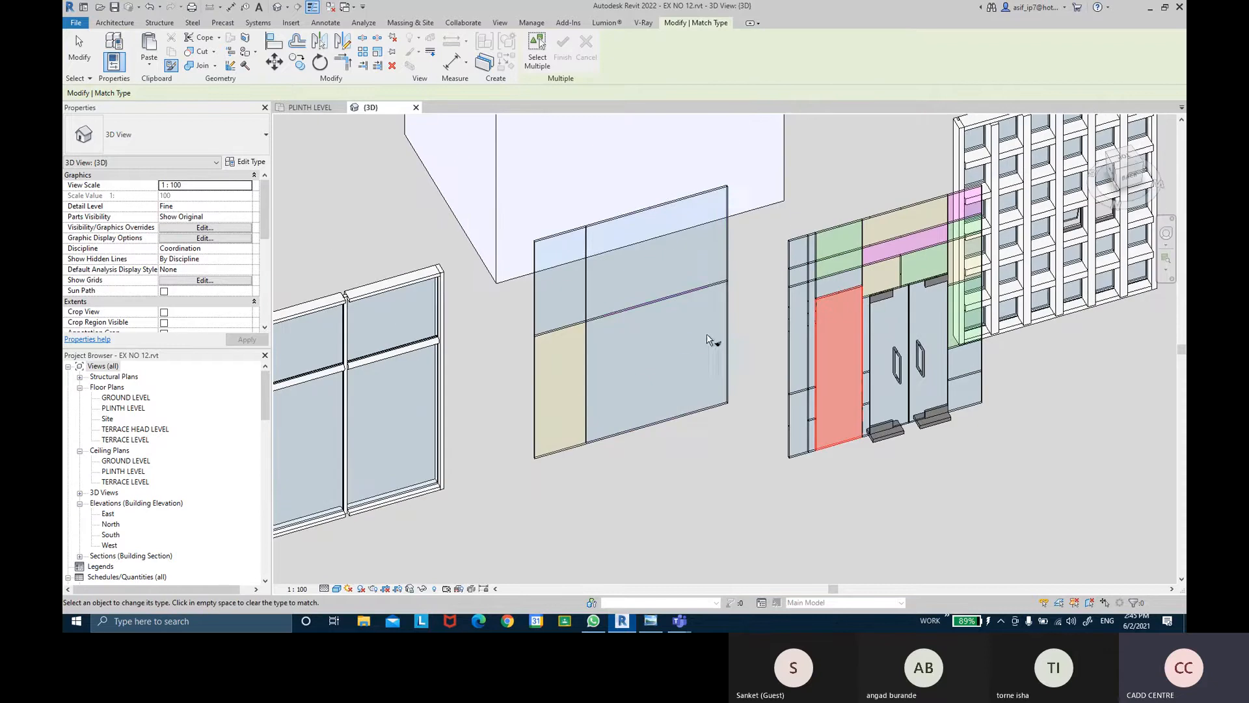
- Apply the picked yellow panel's type to the wide upper panel of the plain glass curtain wall and end the matching
left_click(728, 274)
scroll(660, 478, "down", 3)
key("Escape")
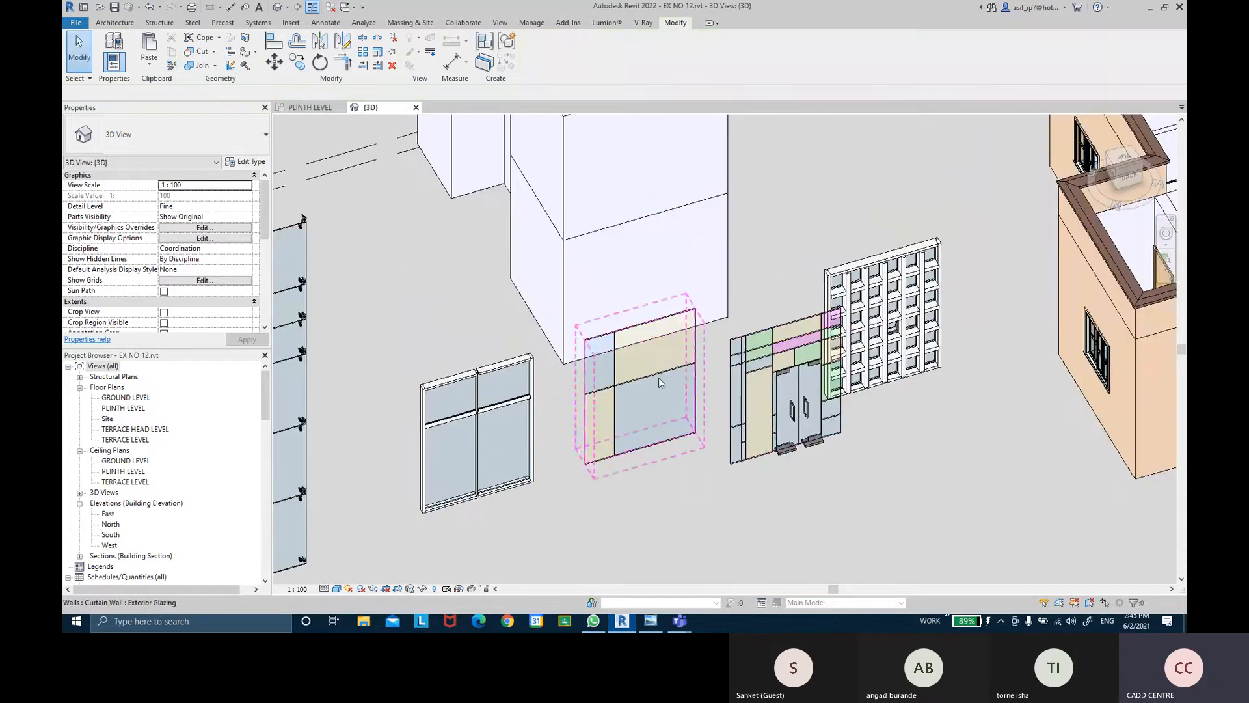
scroll(659, 377, "up", 2)
left_click(802, 474)
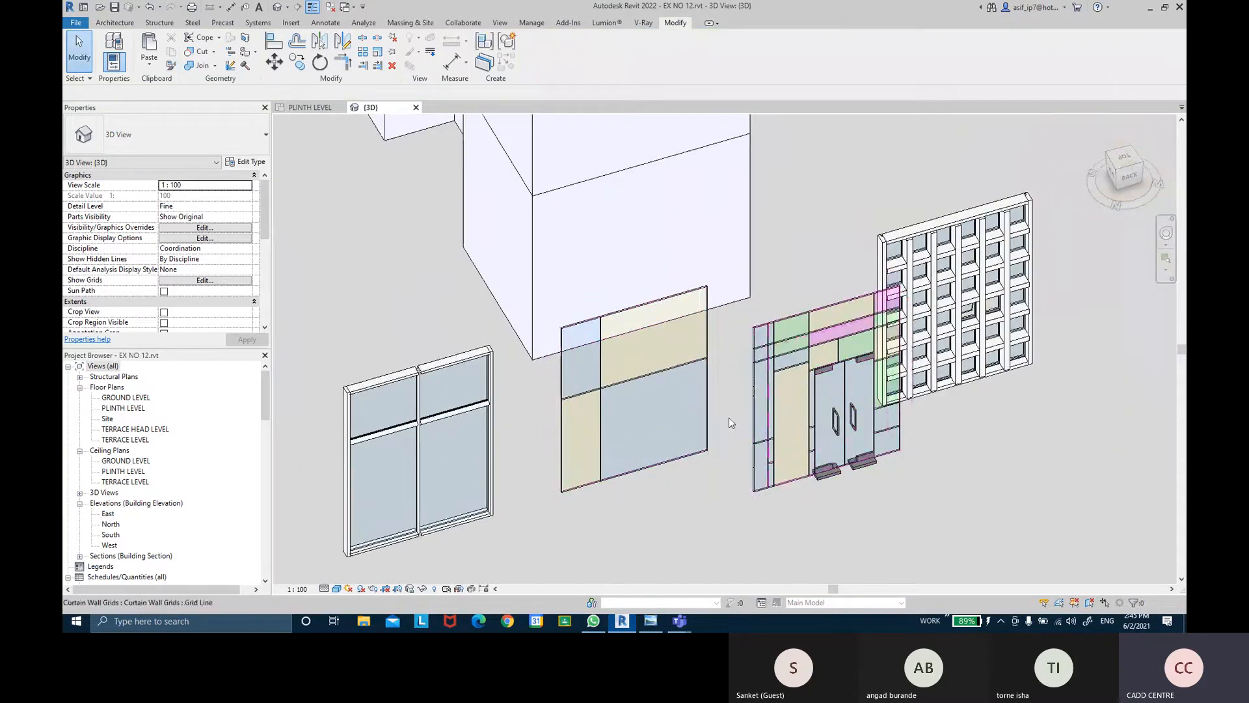
key("ctrl")
middle_click_drag(735, 491, 748, 465)
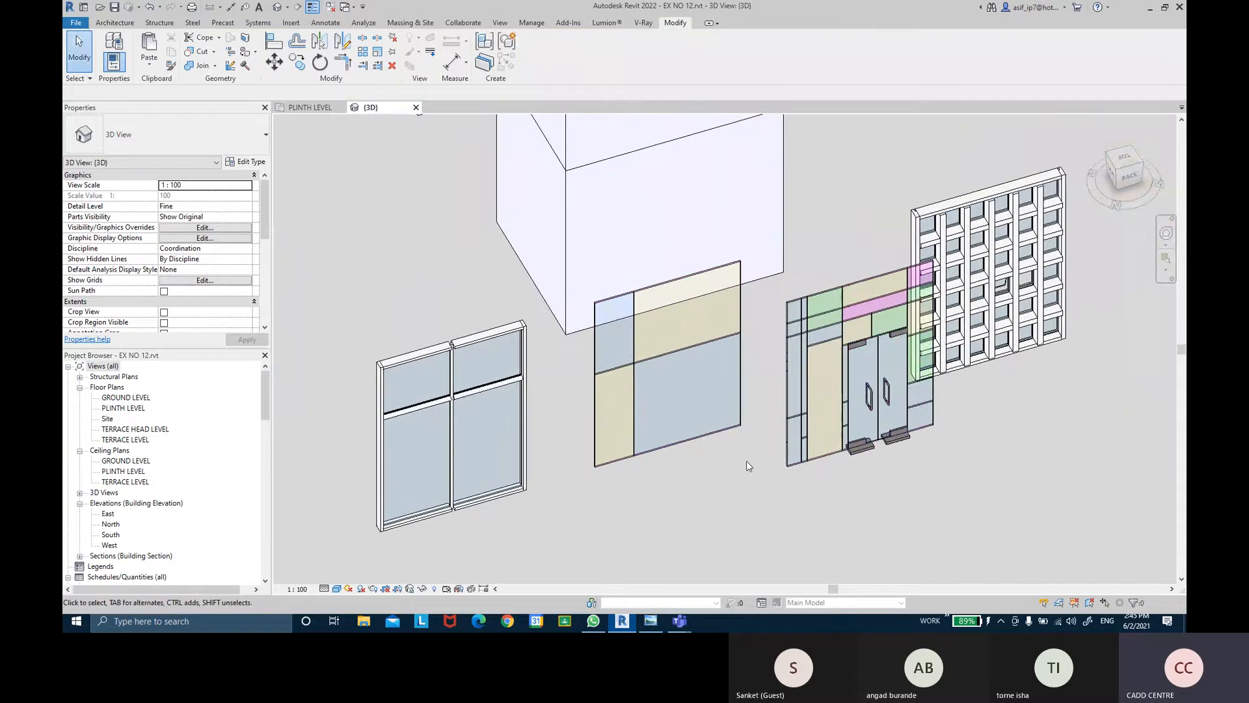
- Use Match Type Properties to apply the pink Glazed meganta panel's type above the double door to the glass curtain wall's two remaining blue panels
key("m")
key("a")
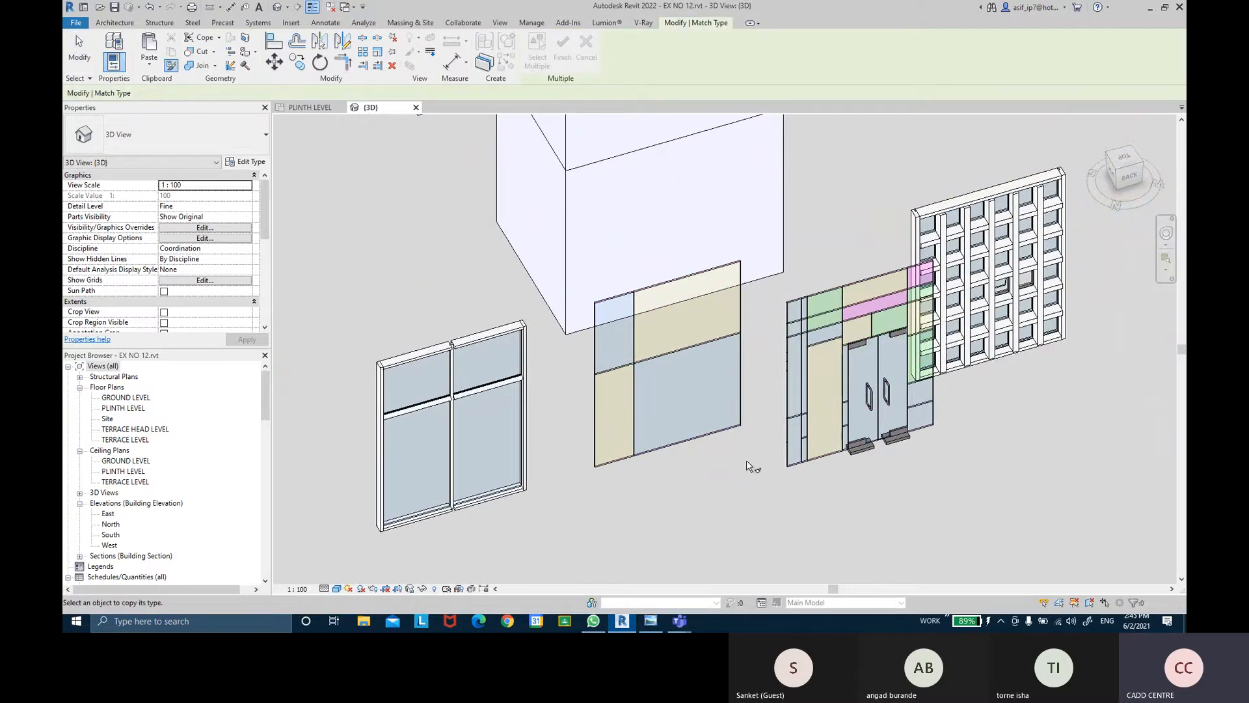
scroll(800, 427, "up", 2)
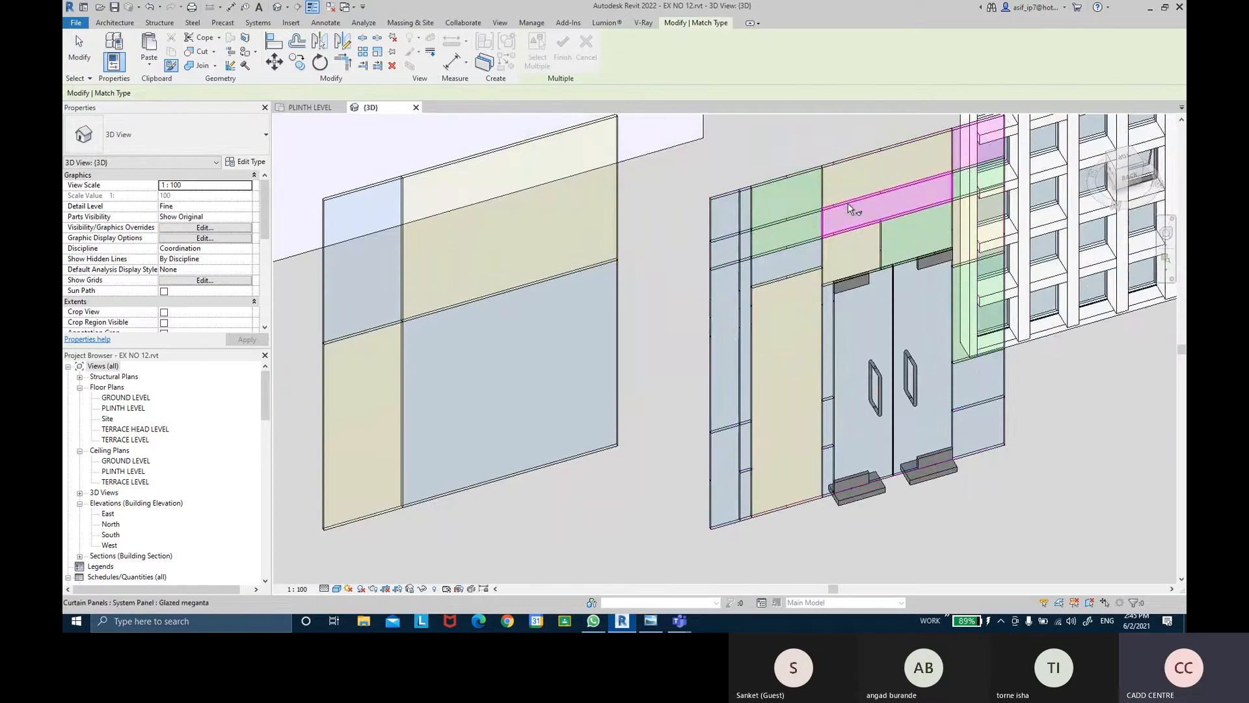
left_click(846, 206)
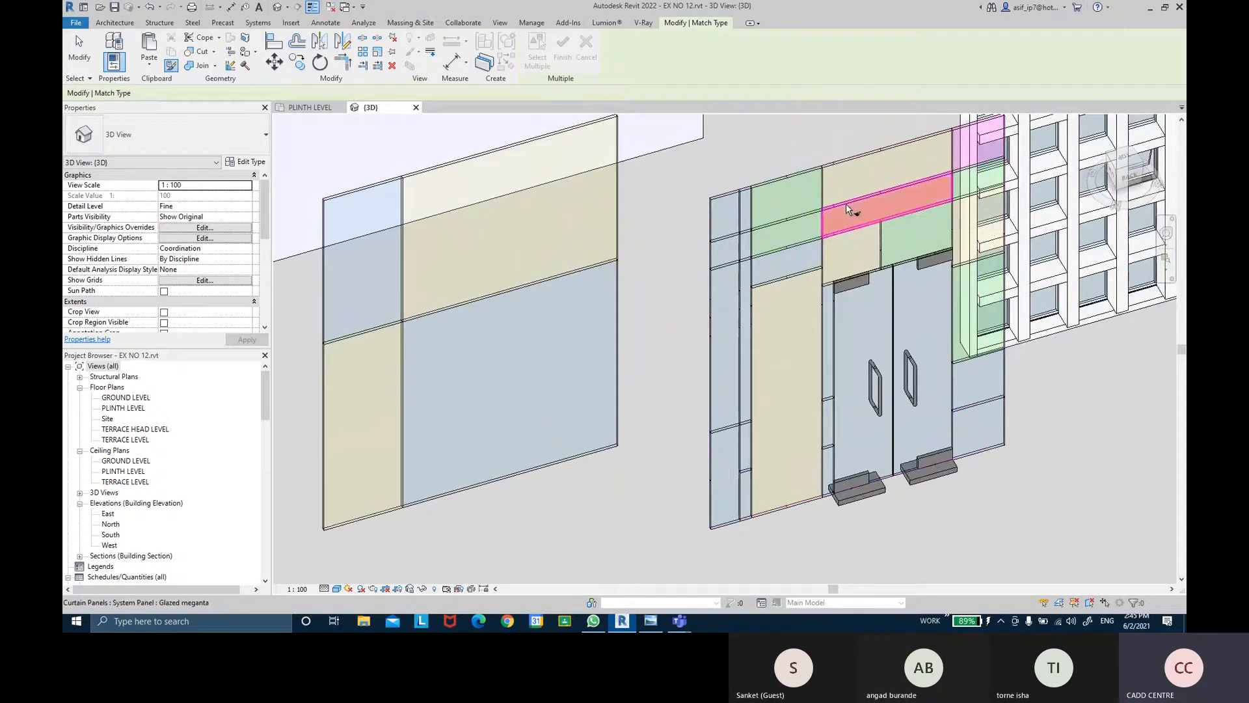
left_click(618, 388)
left_click(324, 248)
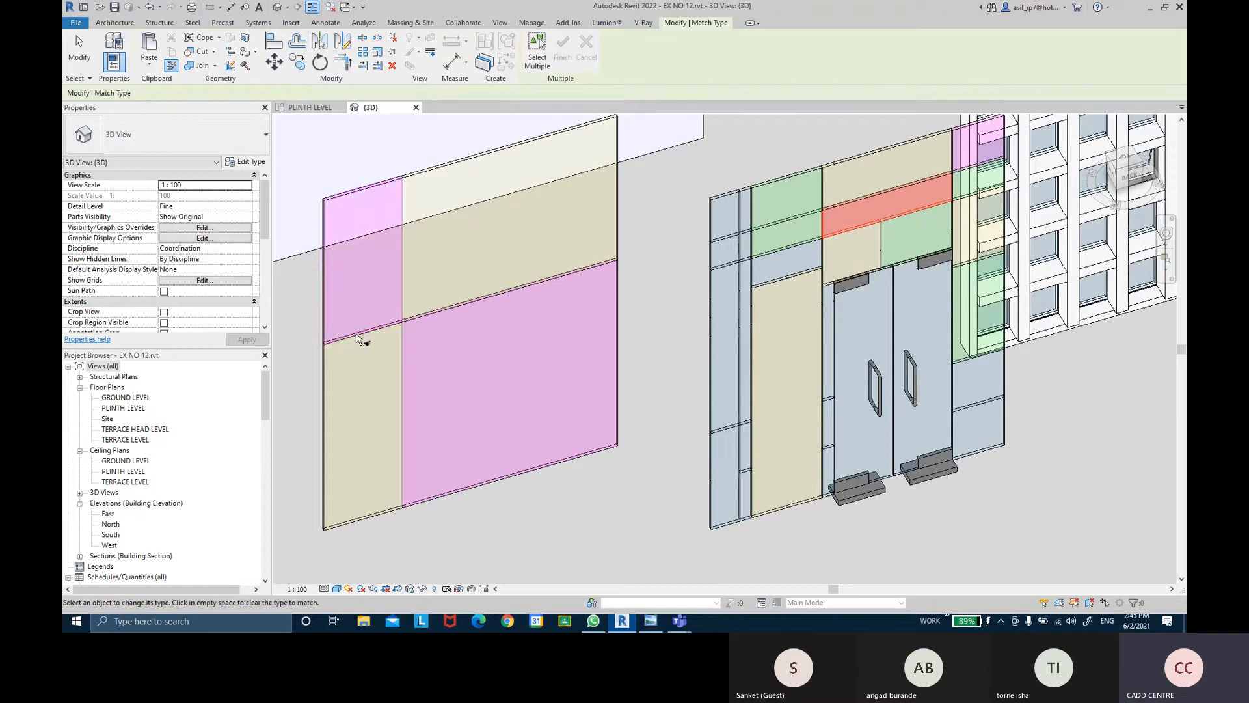
scroll(630, 435, "down", 3)
key("Escape")
- Match the framed Storefront curtain wall to the large wall's type Exterior Glazing WITH SPIDER FITS, deleting the non-type-driven mullions
middle_click_drag(630, 436, 654, 391, "shift")
middle_click_drag(515, 374, 808, 324)
scroll(808, 324, "down", 3)
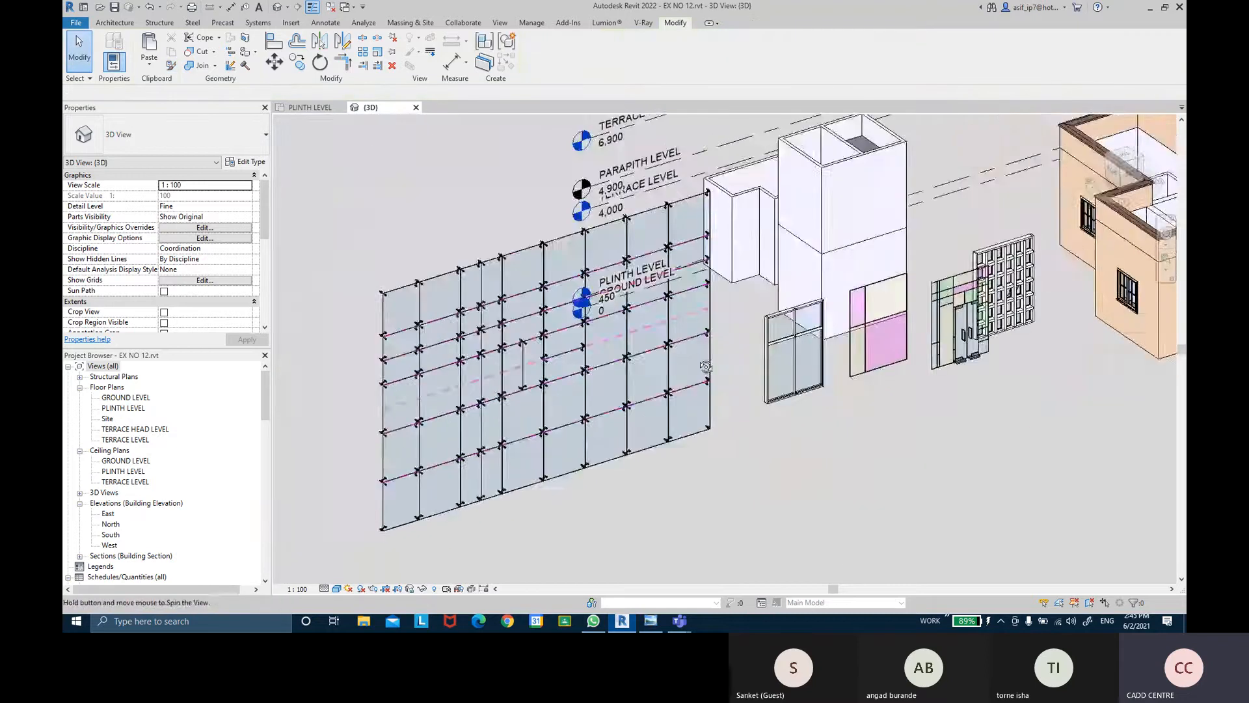
middle_click_drag(708, 365, 690, 390, "shift")
scroll(579, 470, "up", 3)
middle_click_drag(853, 353, 719, 388)
scroll(719, 387, "down", 1)
middle_click_drag(427, 253, 460, 223)
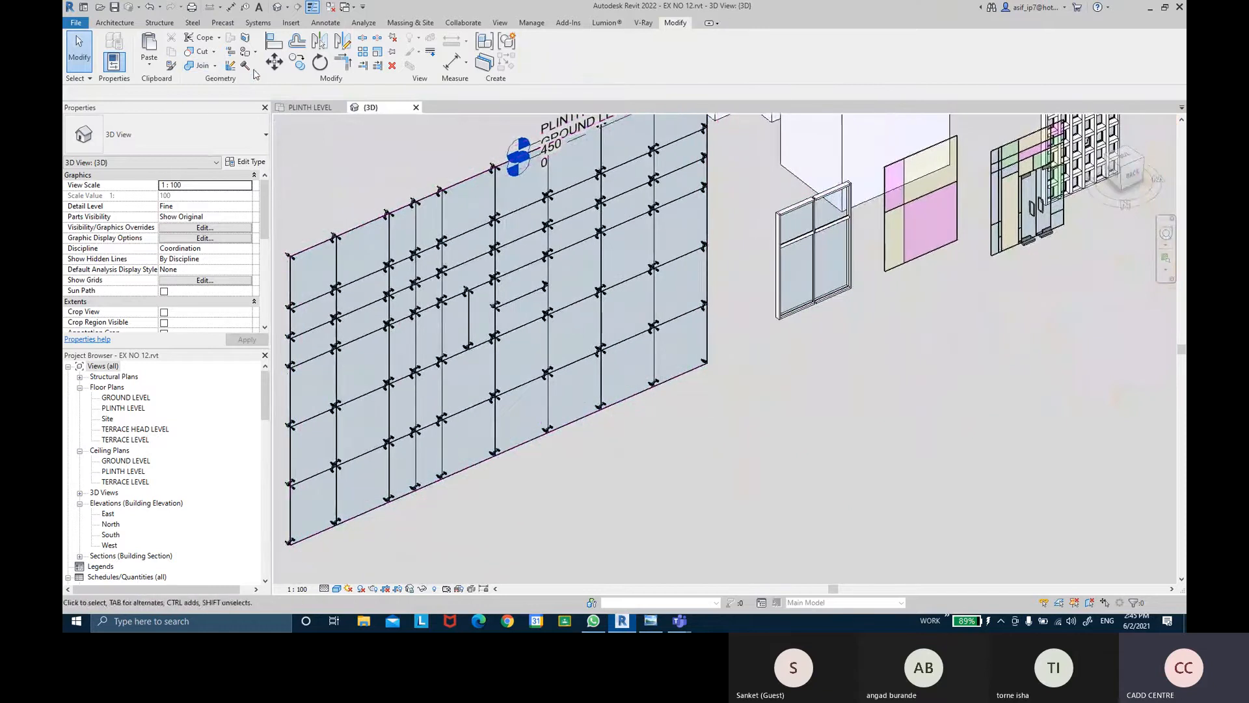
left_click(171, 65)
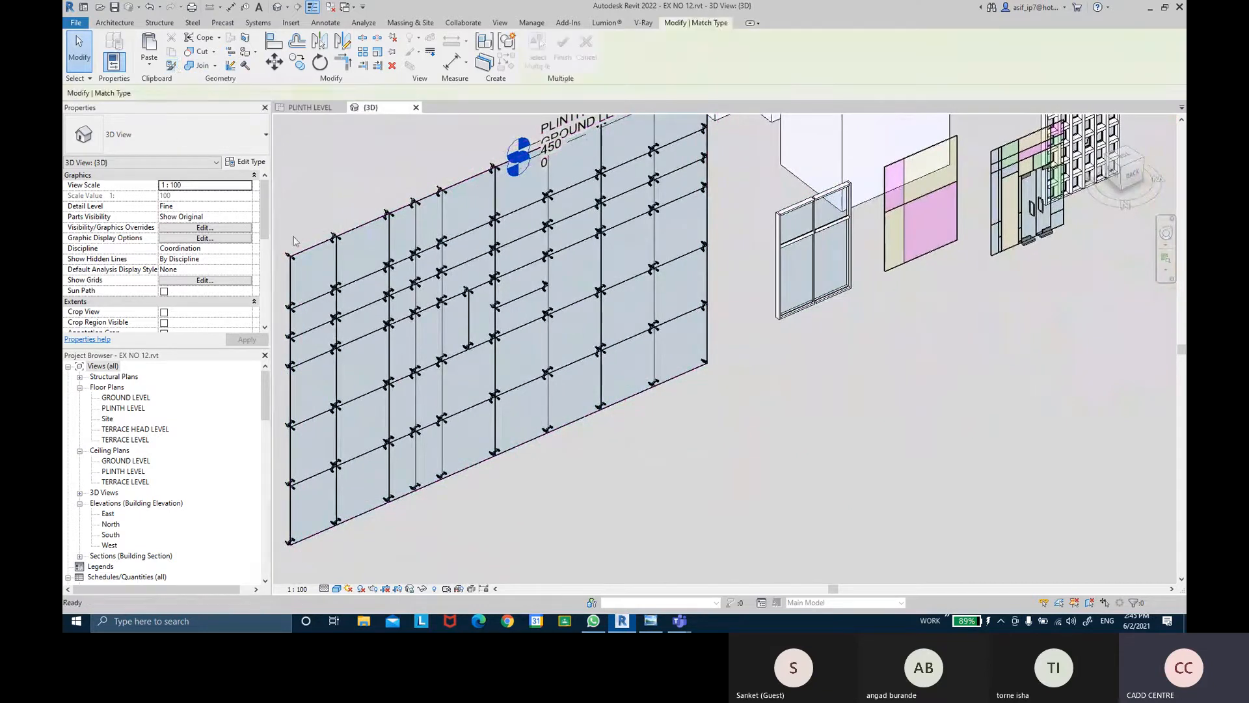
left_click(533, 447)
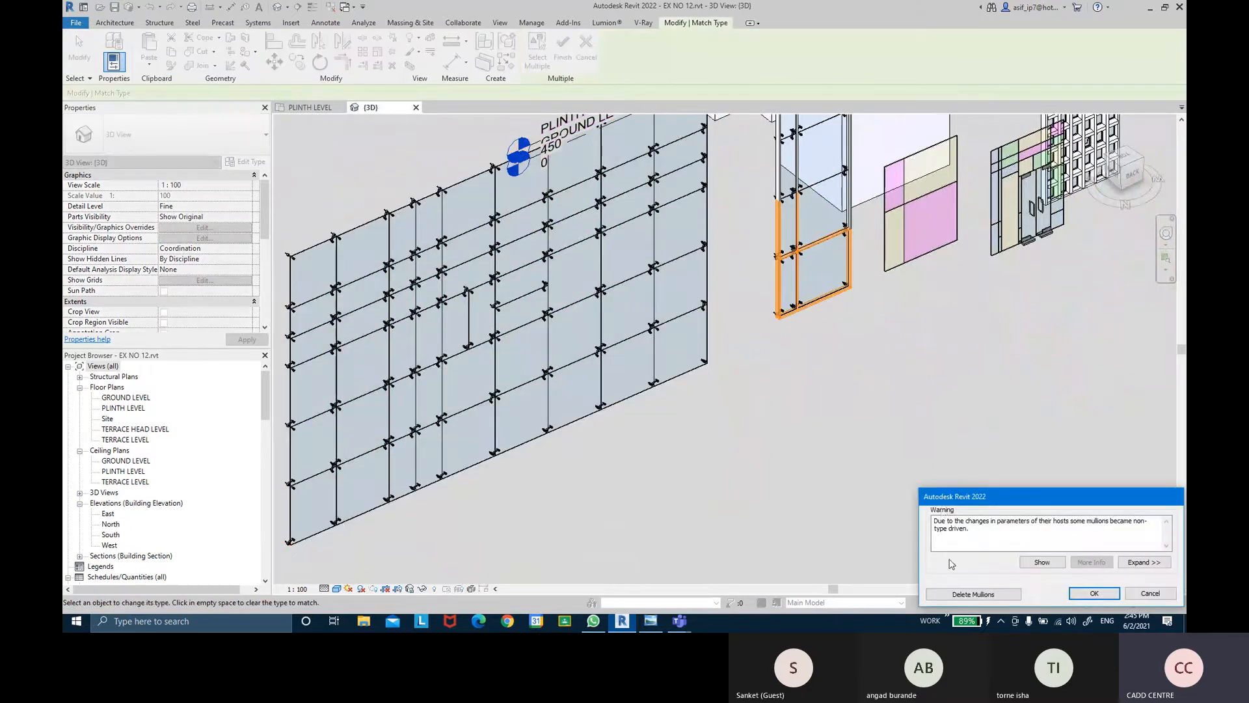
left_click(955, 597)
scroll(831, 365, "up", 5)
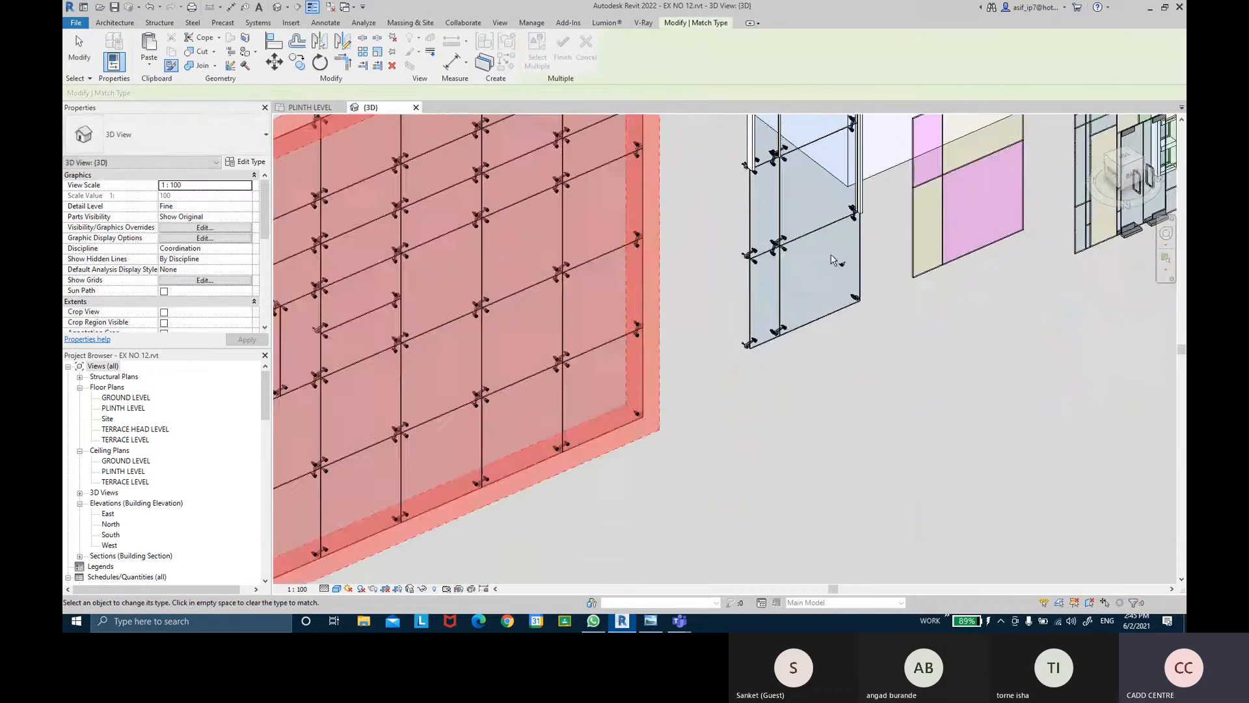
middle_click_drag(833, 331, 793, 420)
key("Escape")
scroll(815, 406, "down", 2)
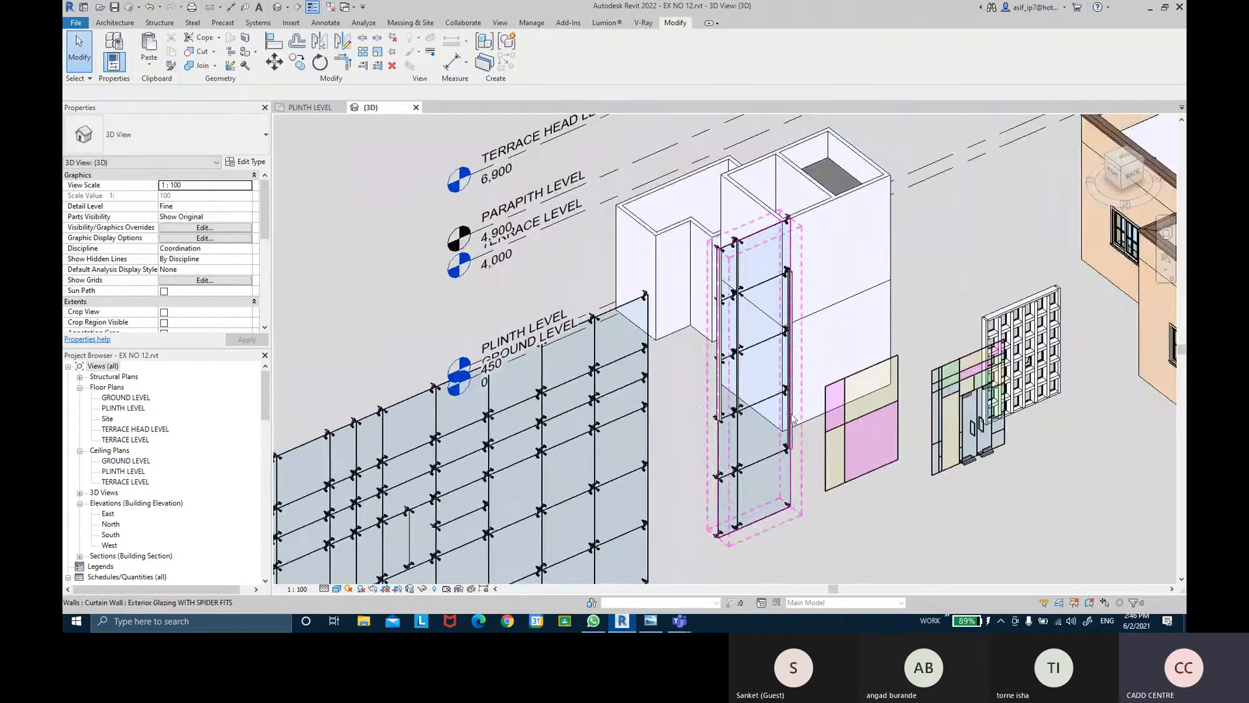
- Delete the lower leftover 50 x 150mm rectangular mullions on both side edges of the tall, narrow spider-fitted curtain wall
left_click(791, 419)
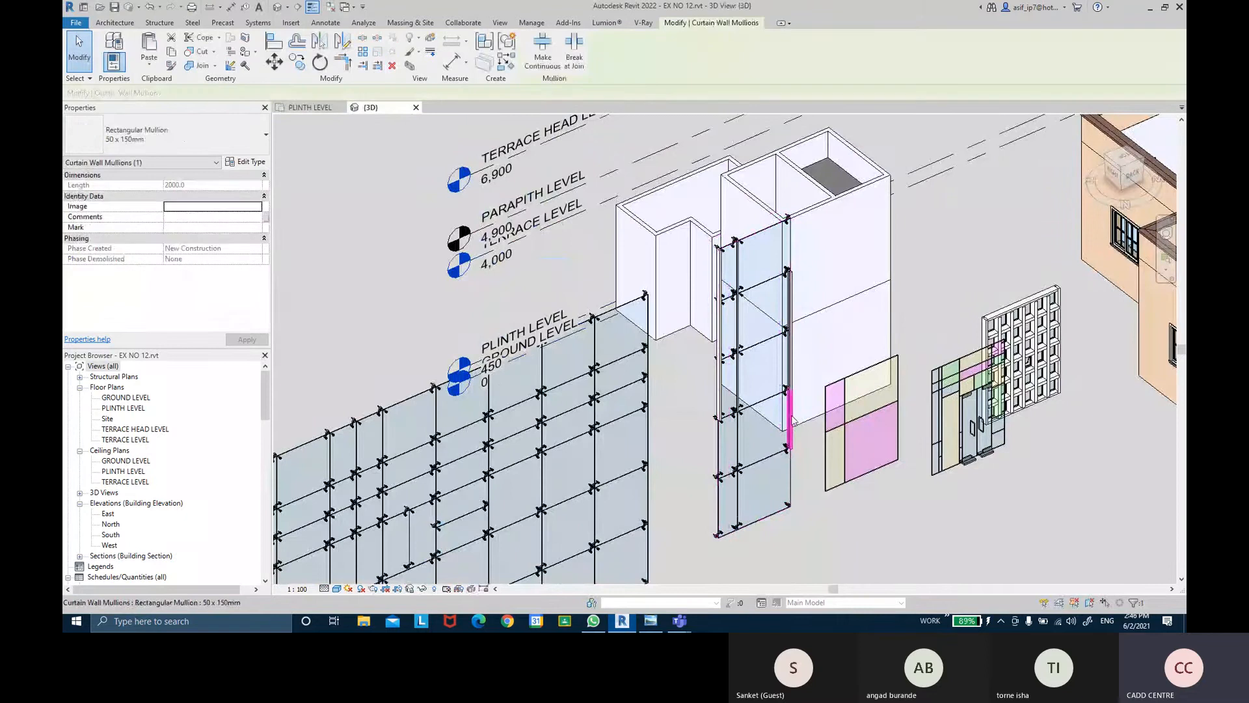
key("Escape")
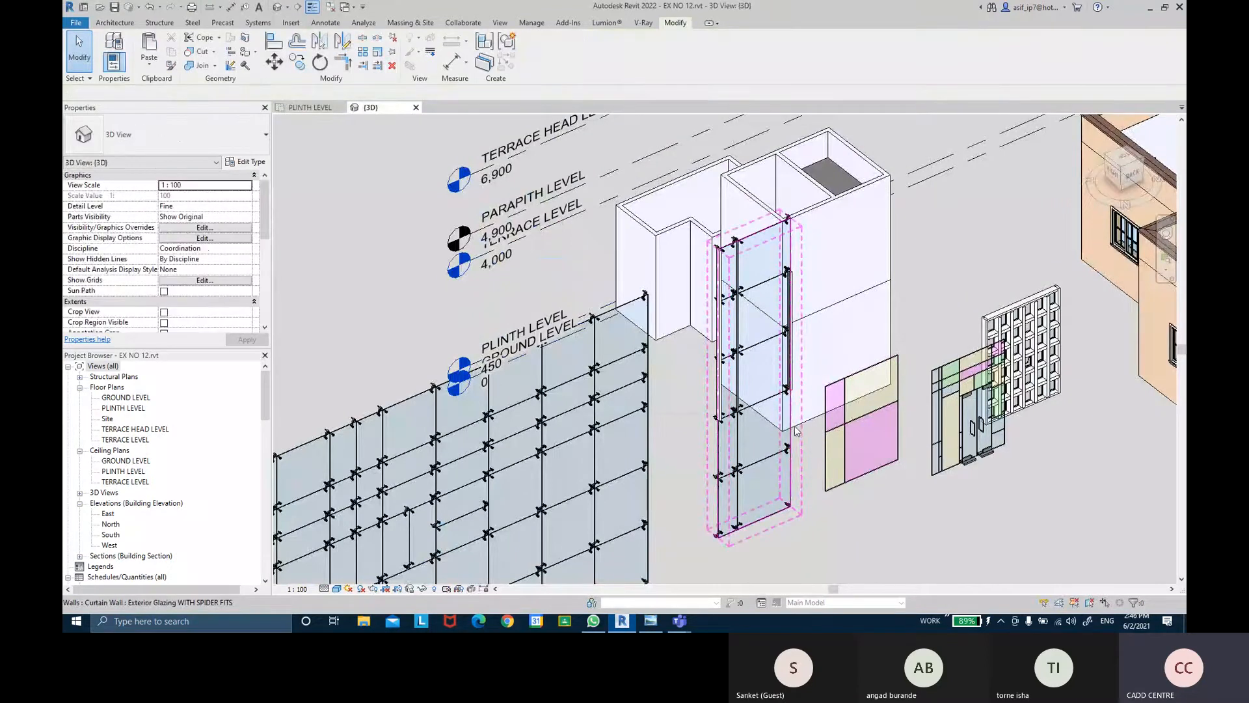
left_click(720, 390)
key("Escape")
- Review the grid and mullion settings in the tall, narrow curtain wall's type properties, then deselect the wall
left_click(765, 235)
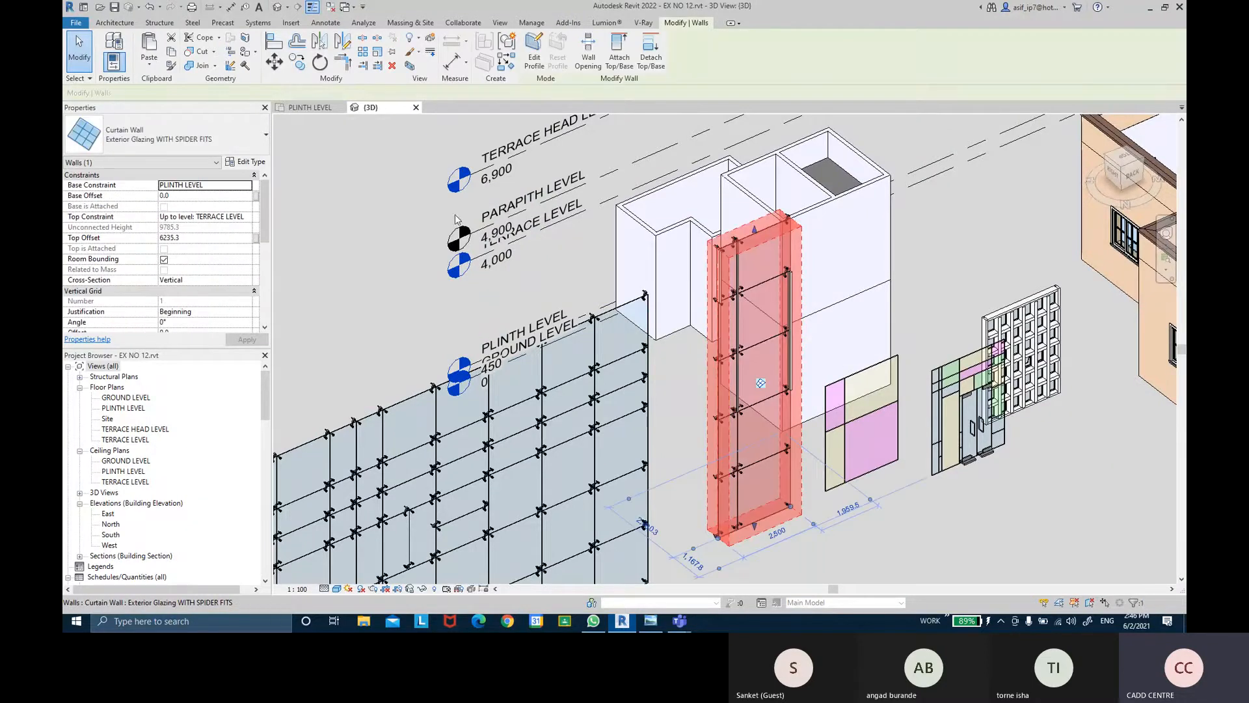
left_click(242, 162)
scroll(605, 346, "down", 4)
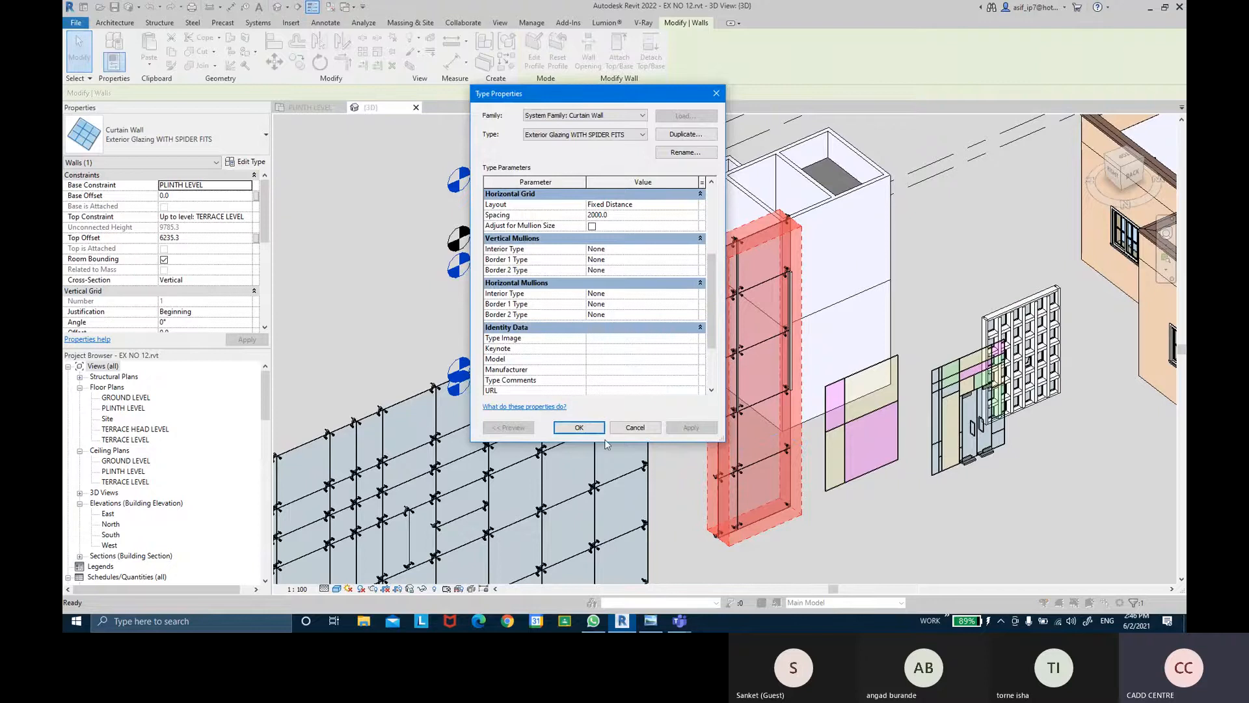
left_click(578, 428)
left_click(671, 404)
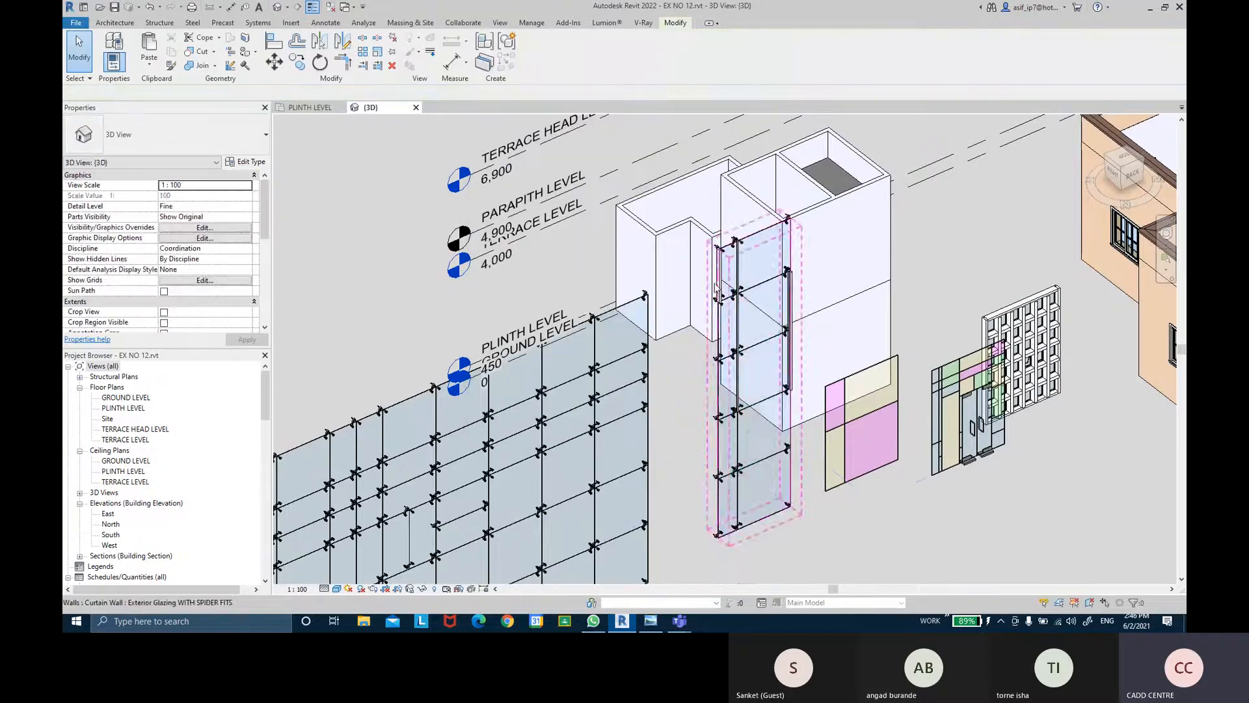
- Delete the remaining 50 x 150mm rectangular mullions along both vertical edges of the tall, narrow curtain wall
scroll(716, 289, "up", 3)
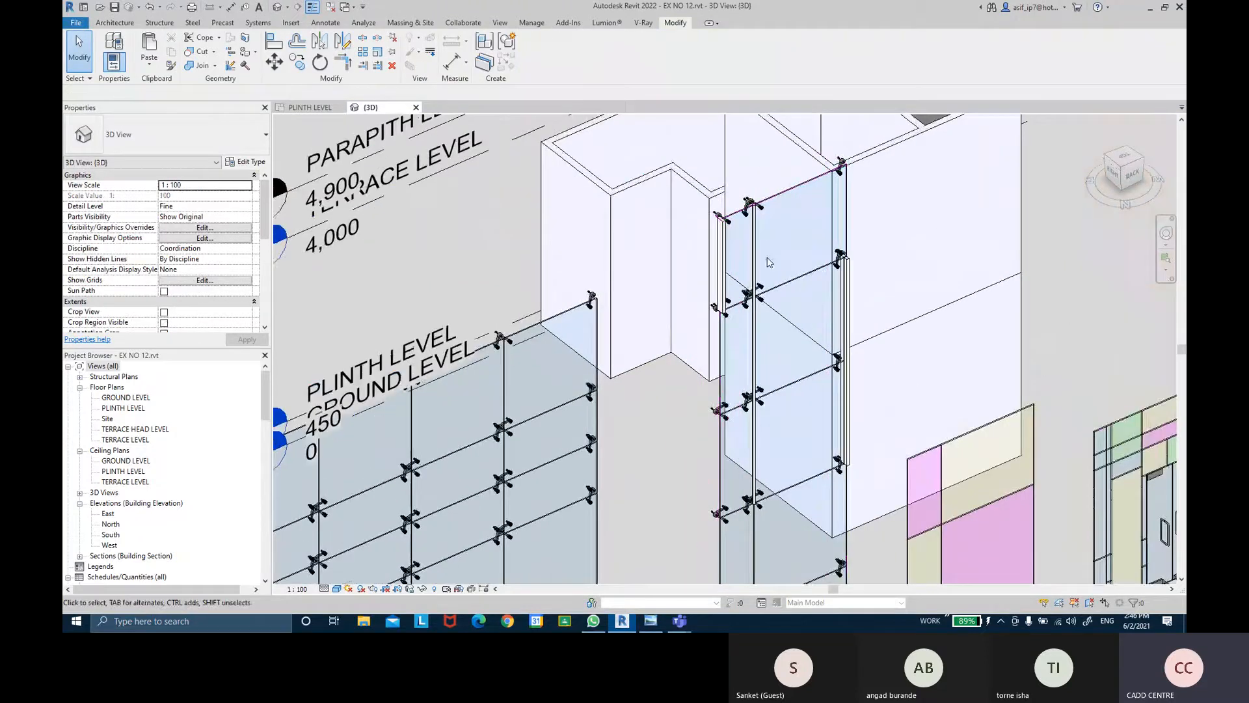
left_click(719, 260)
key("Escape")
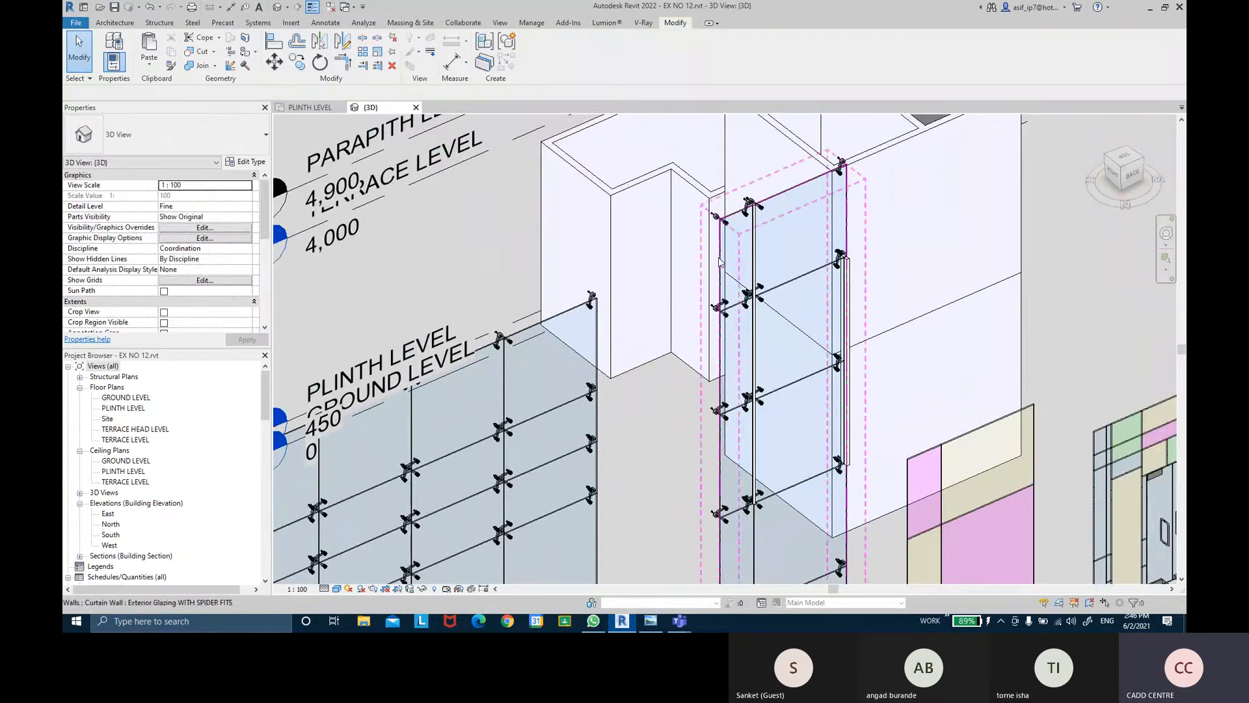
left_click(850, 275)
key("Escape")
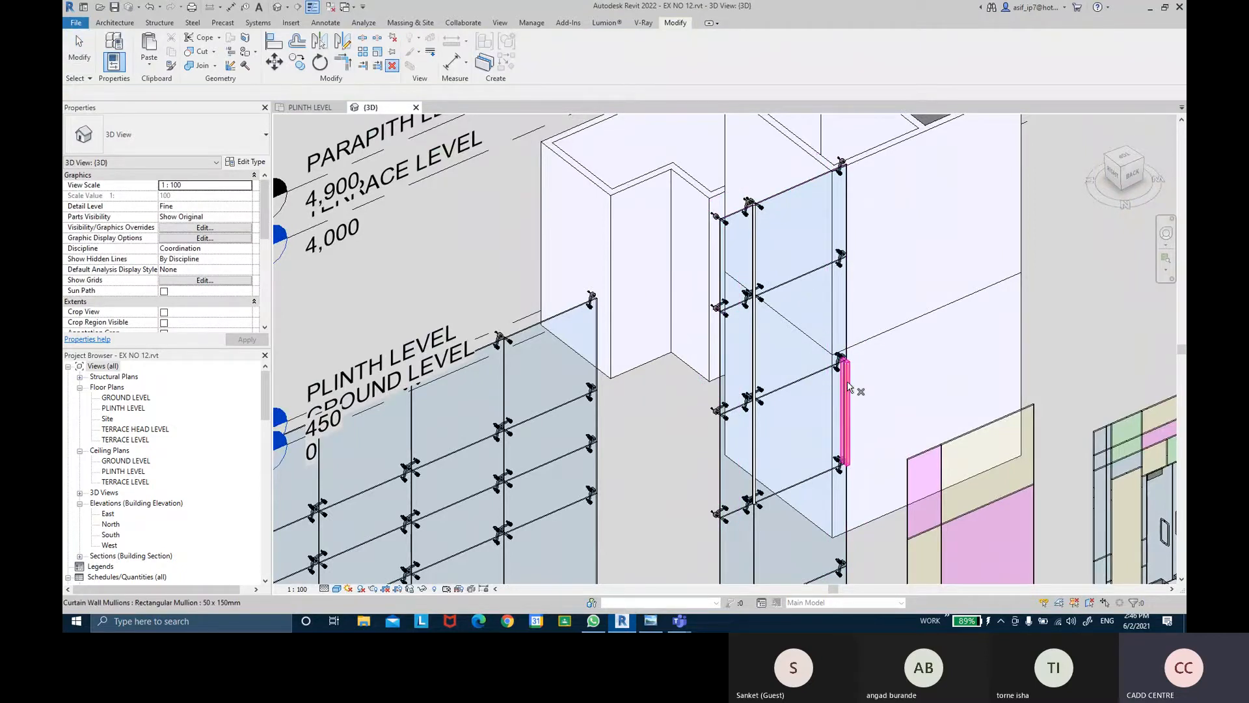
scroll(877, 395, "down", 1)
scroll(876, 395, "down", 2)
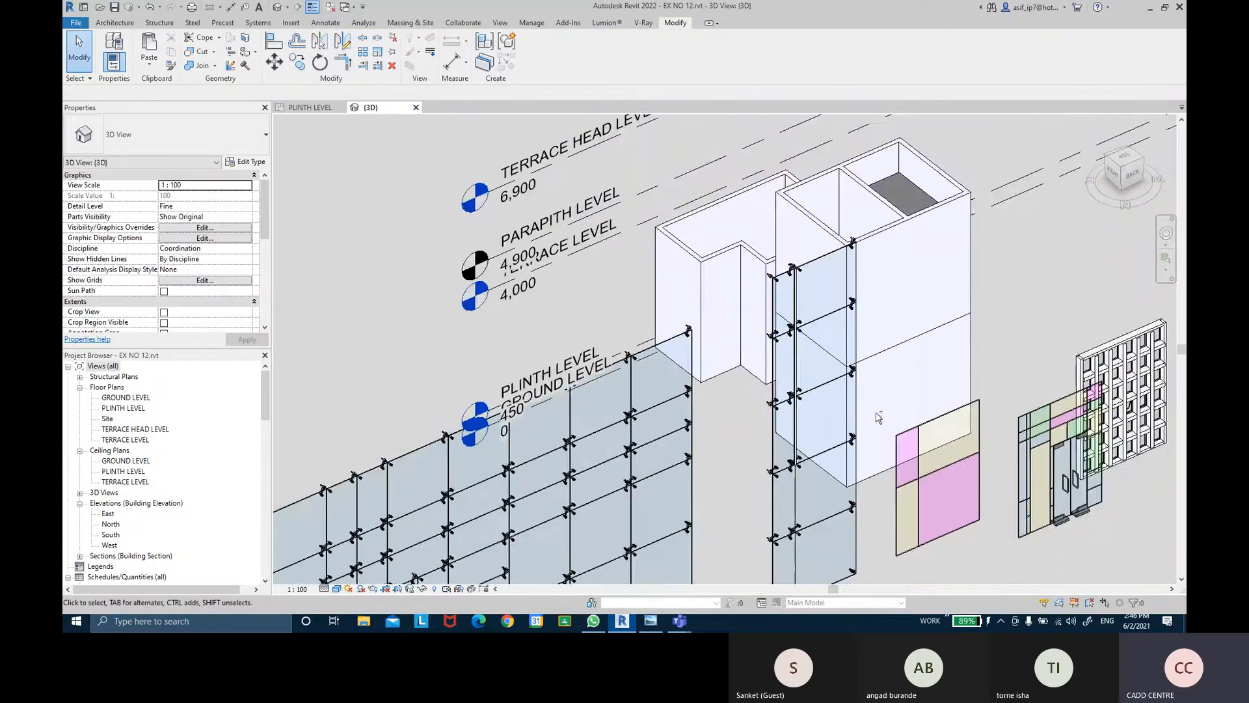
- Delete the leftover 25mm Radius circular mullions on the inner vertical grid line of the tall, narrow curtain wall
scroll(800, 470, "up", 3)
left_click(801, 470)
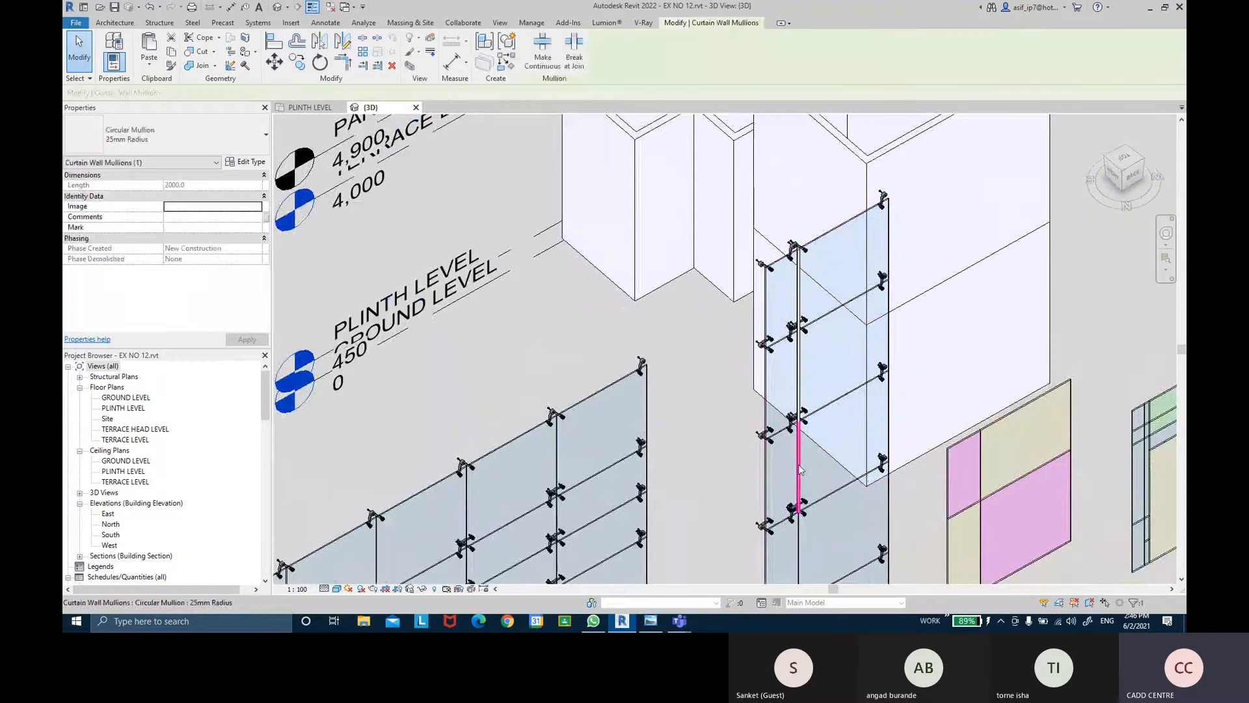
key("Escape")
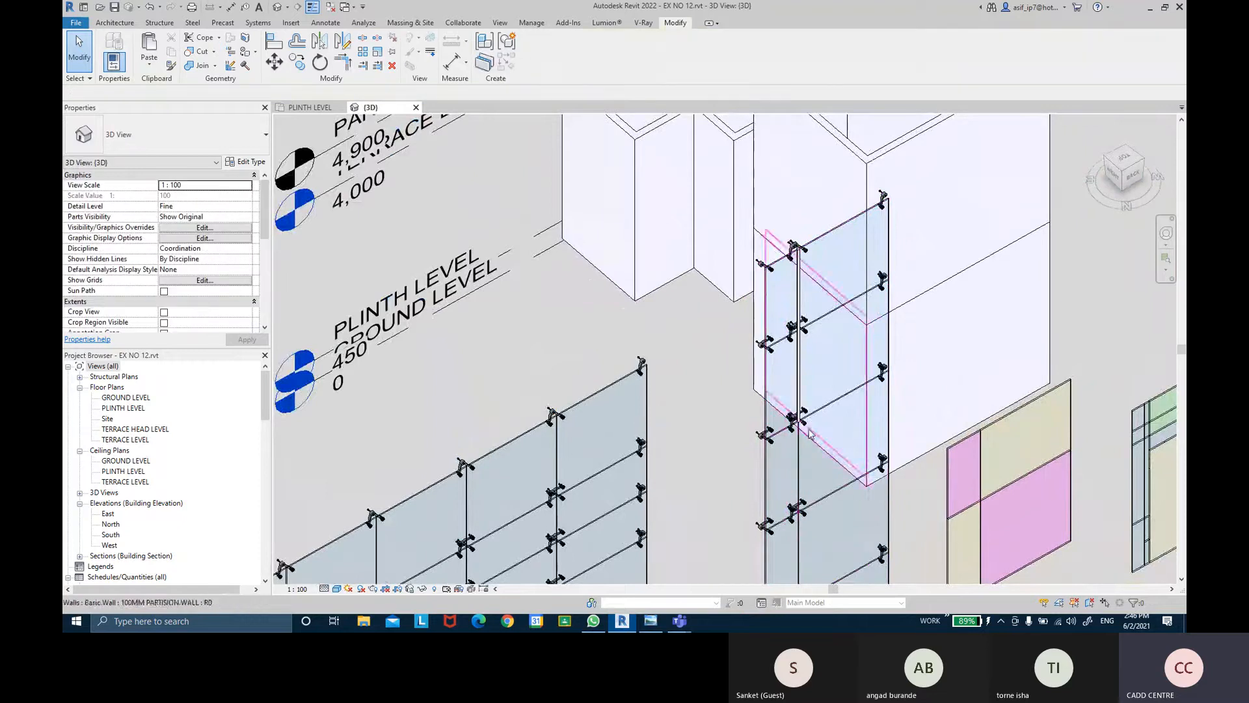
left_click(799, 302)
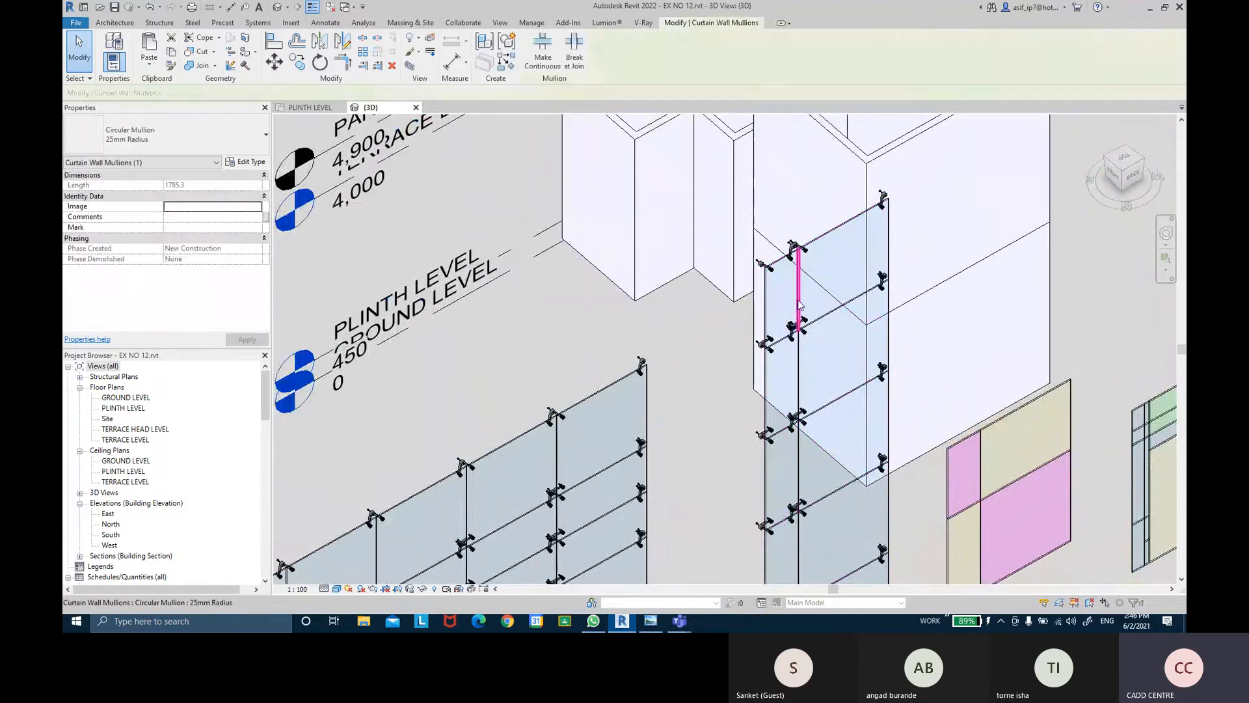
key("Delete")
scroll(813, 312, "down", 3)
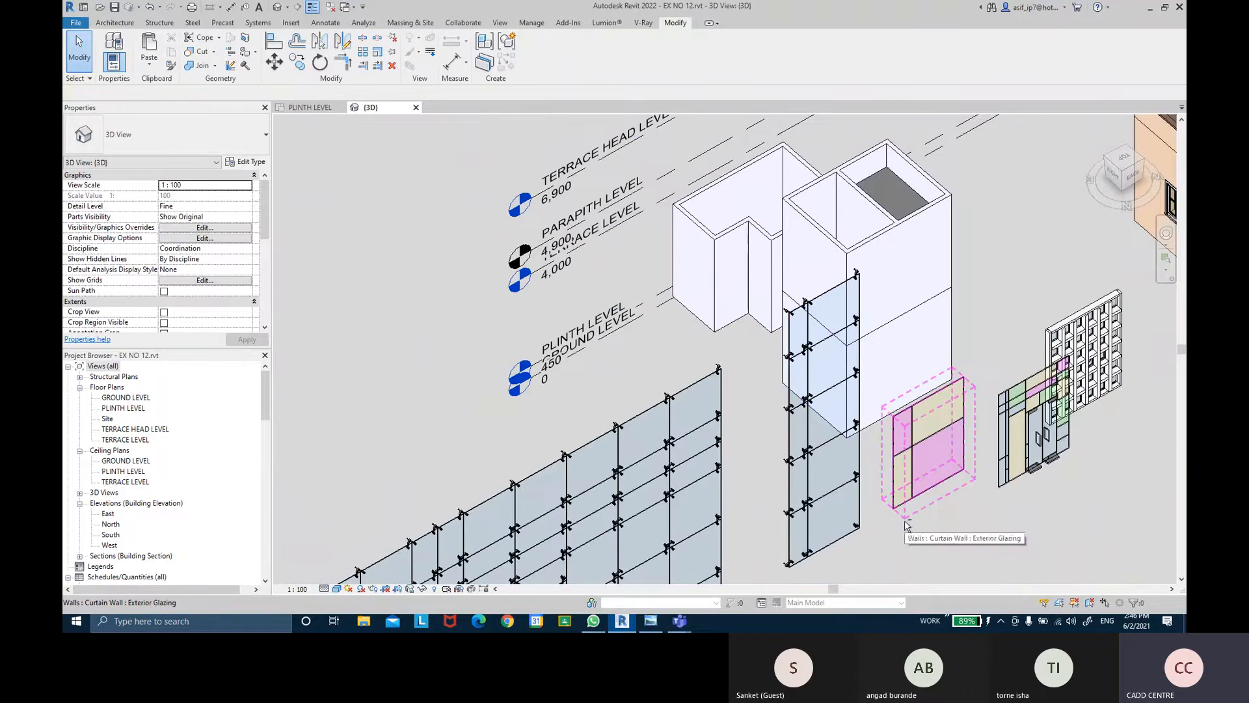
middle_click_drag(905, 520, 861, 419)
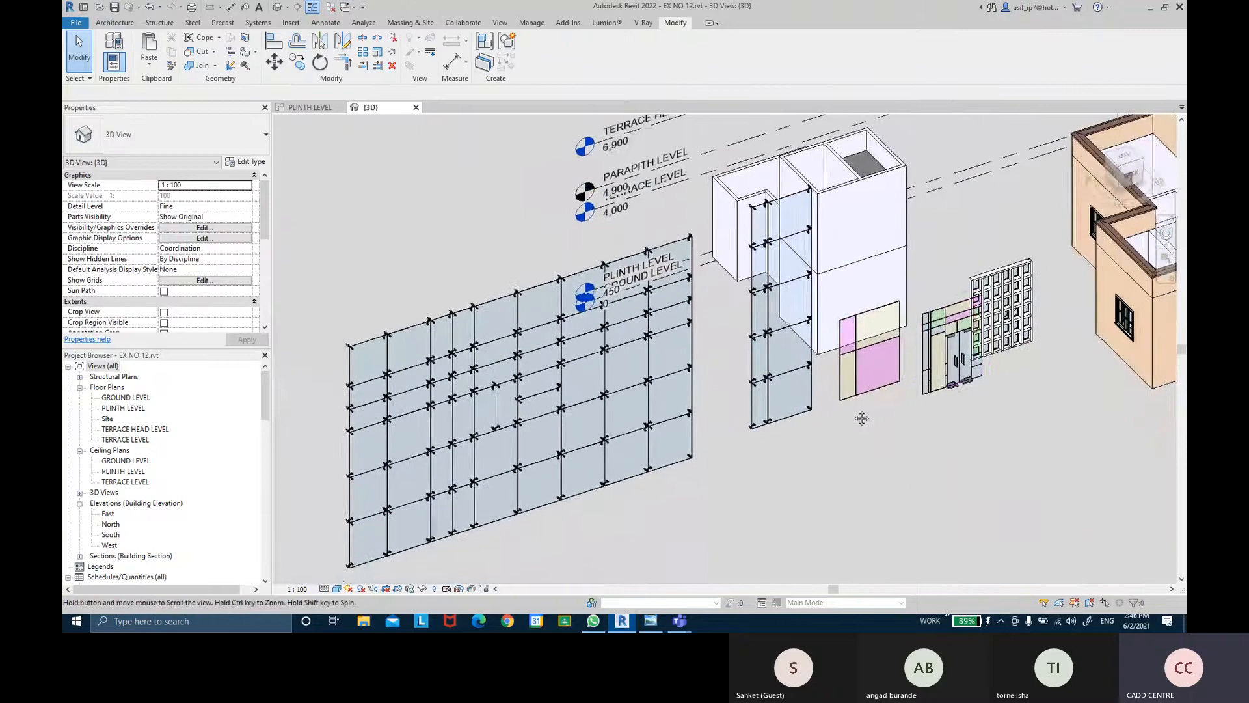
middle_click_drag(1003, 368, 961, 389)
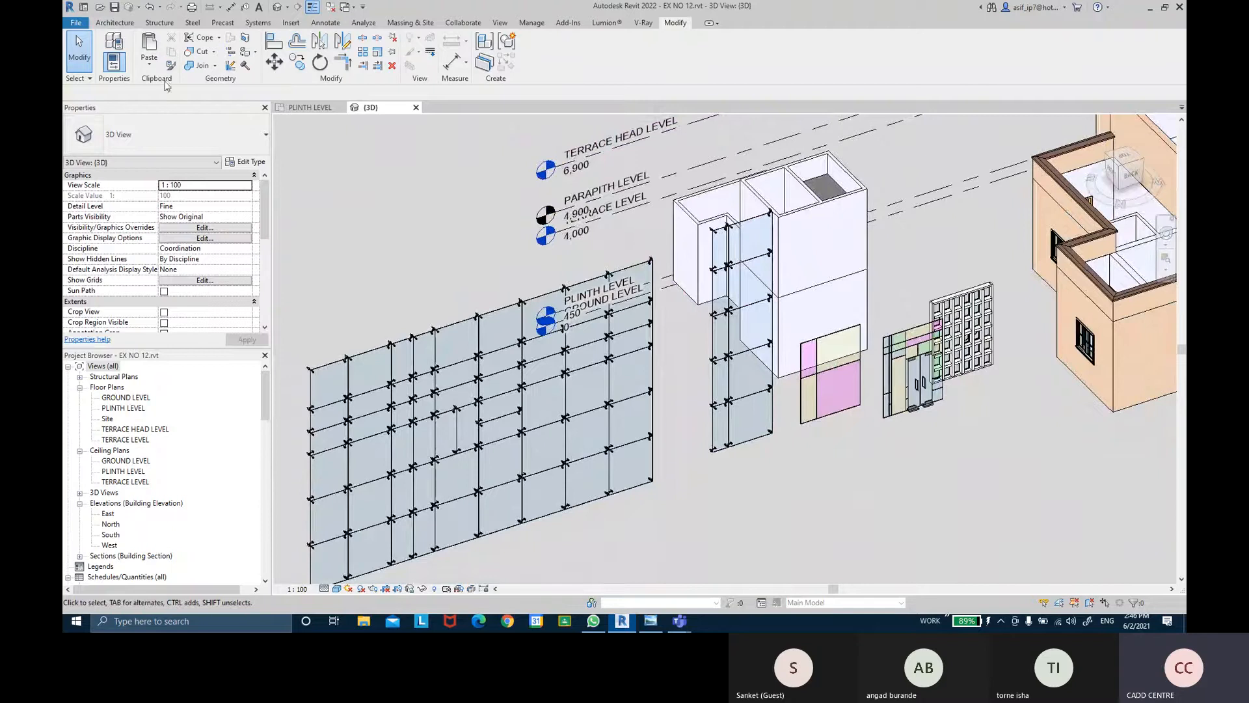
key("ctrl")
scroll(510, 203, "down", 2)
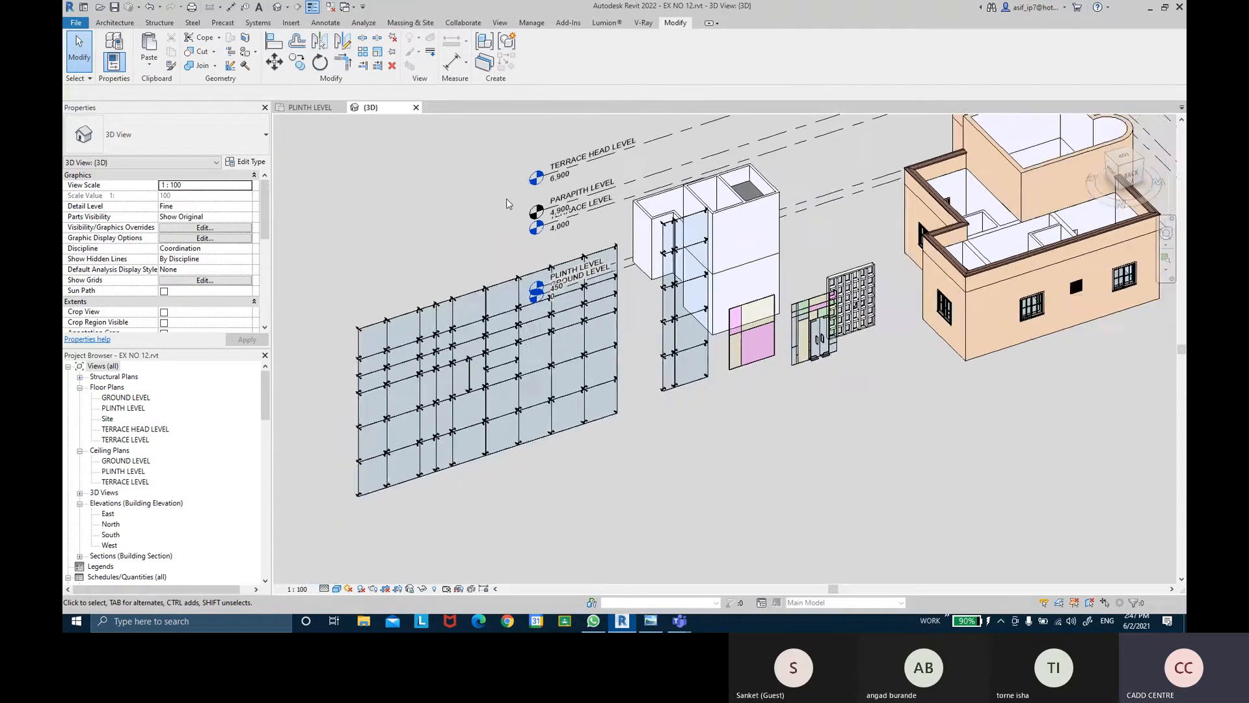
middle_click_drag(509, 200, 480, 243, "shift")
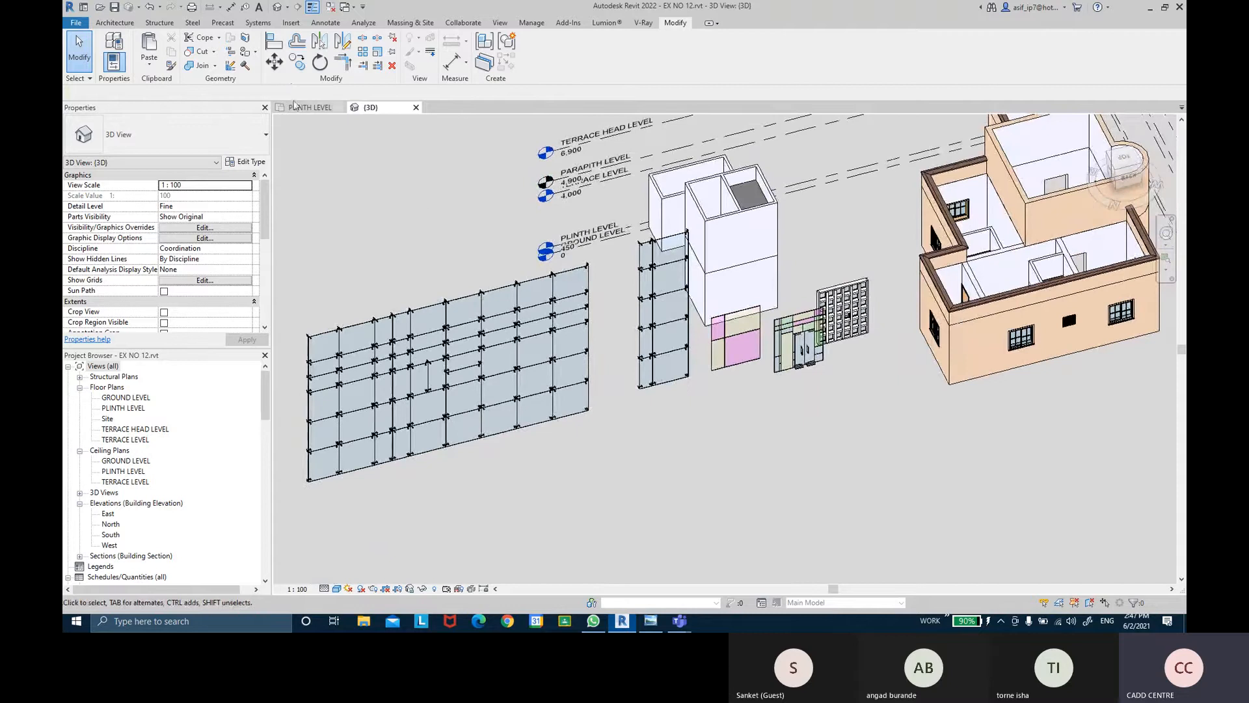
- Open the PLINTH LEVEL floor plan and show the empty area beside the Admin and Service rooms
double_click(124, 408)
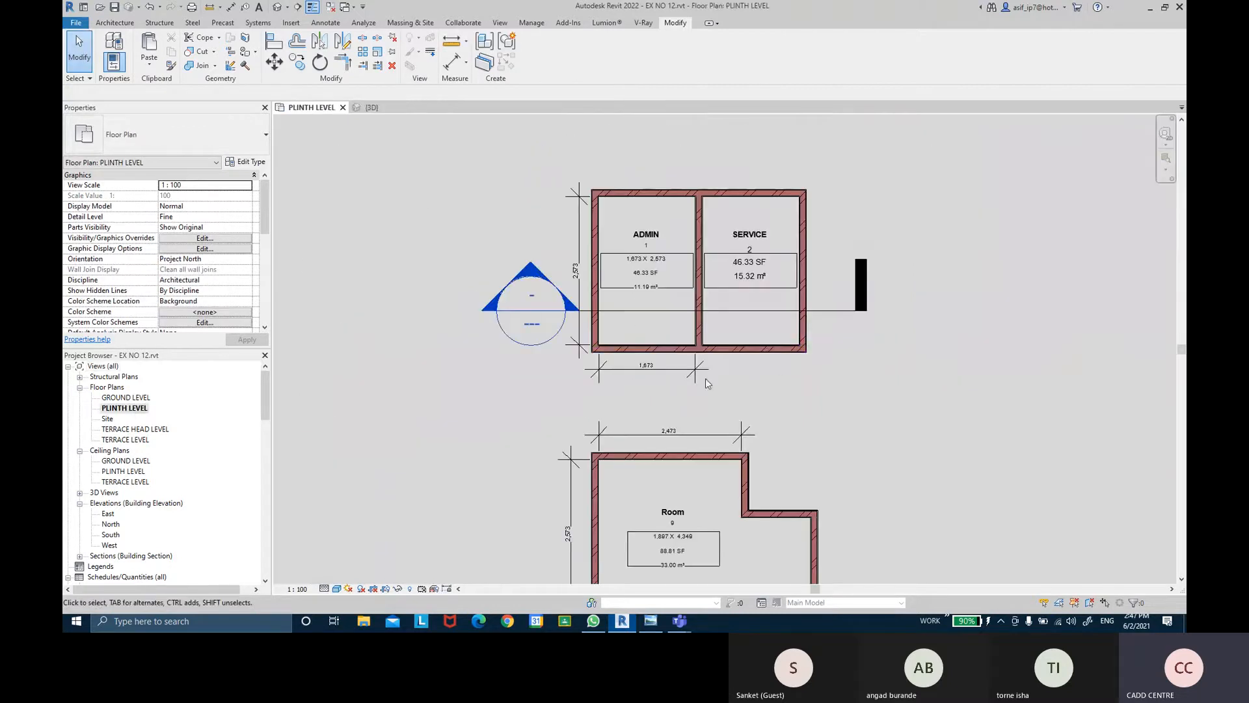
middle_click_drag(741, 348, 571, 343)
middle_click_drag(850, 350, 822, 341)
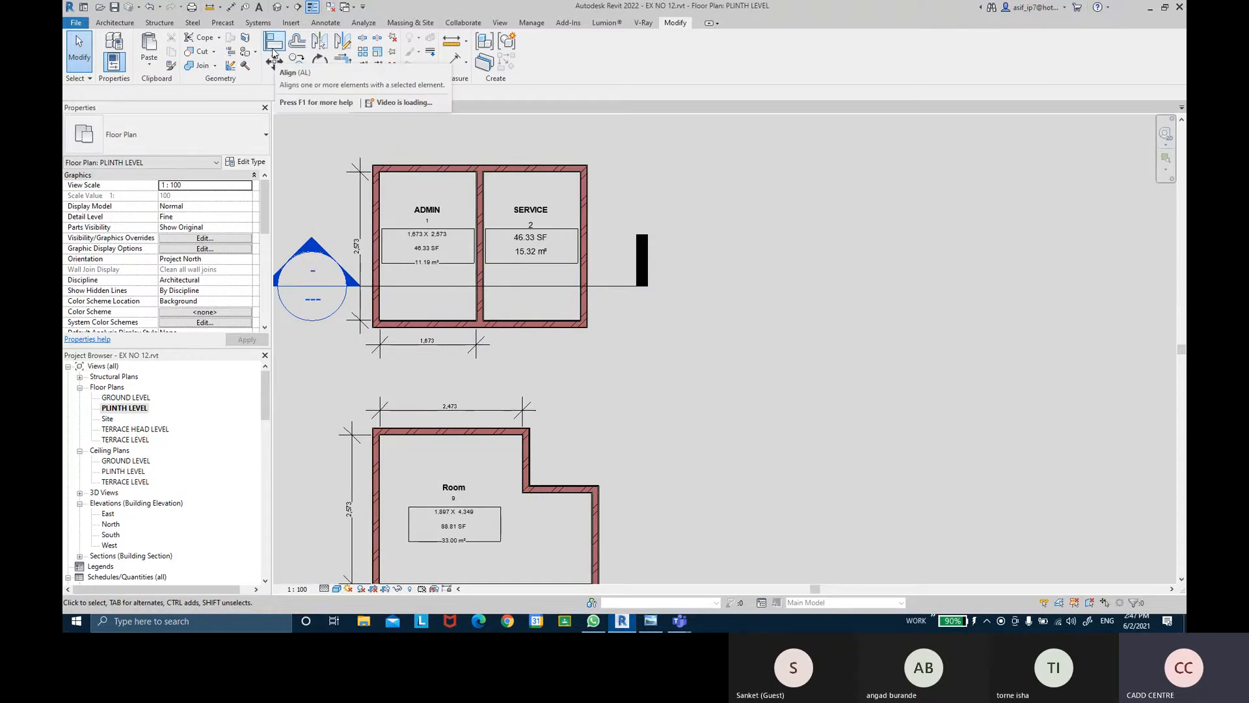
- Draw a horizontal 100MM PARTISION WALL about 1,200 mm long in the empty area beside the Service room
left_click(97, 24)
left_click(111, 51)
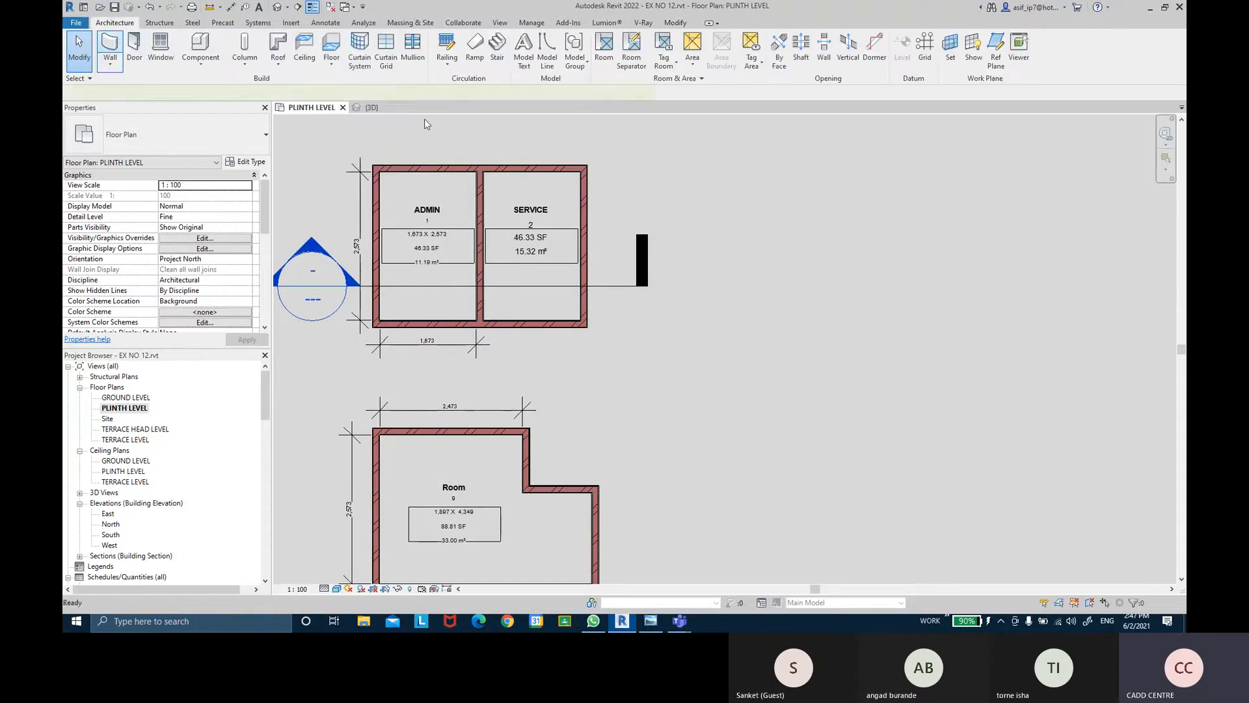
left_click(738, 207)
left_click(808, 207)
key("Escape")
key("Escape")
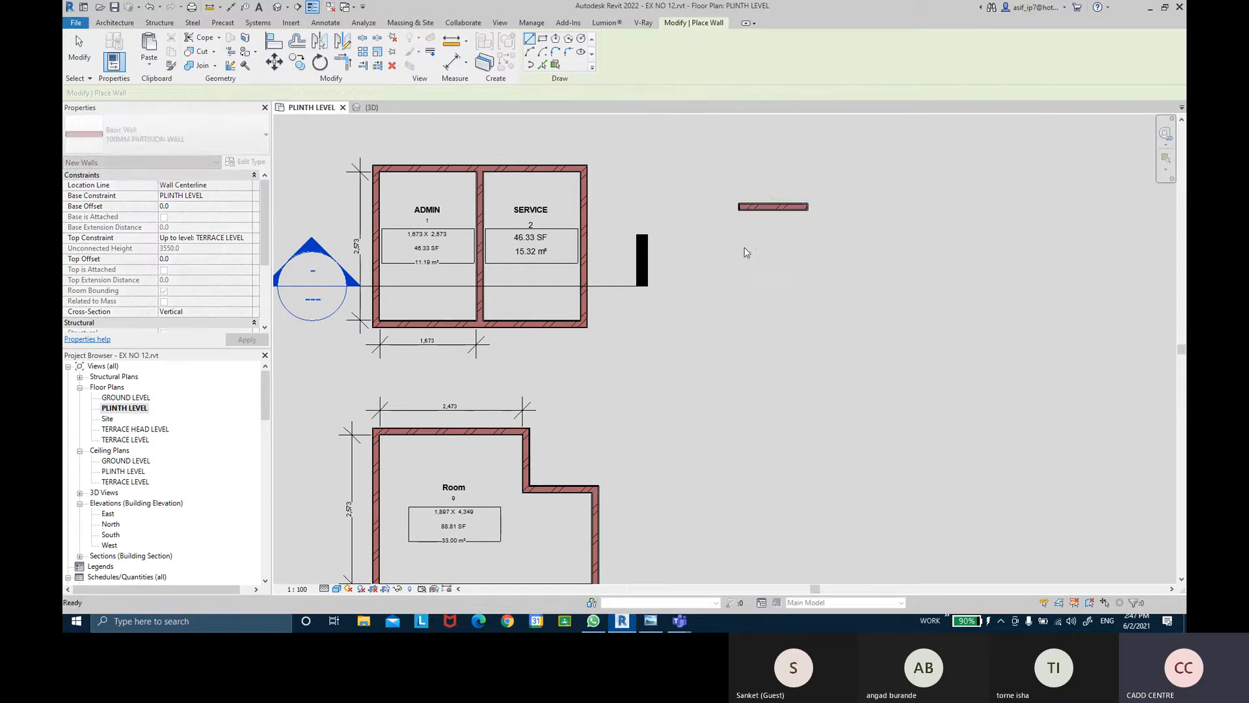
- Draw two more parallel horizontal walls below the first, about 2,000 mm and 3,300 mm long, starting at the same left edge
left_click(740, 245)
left_click(853, 245)
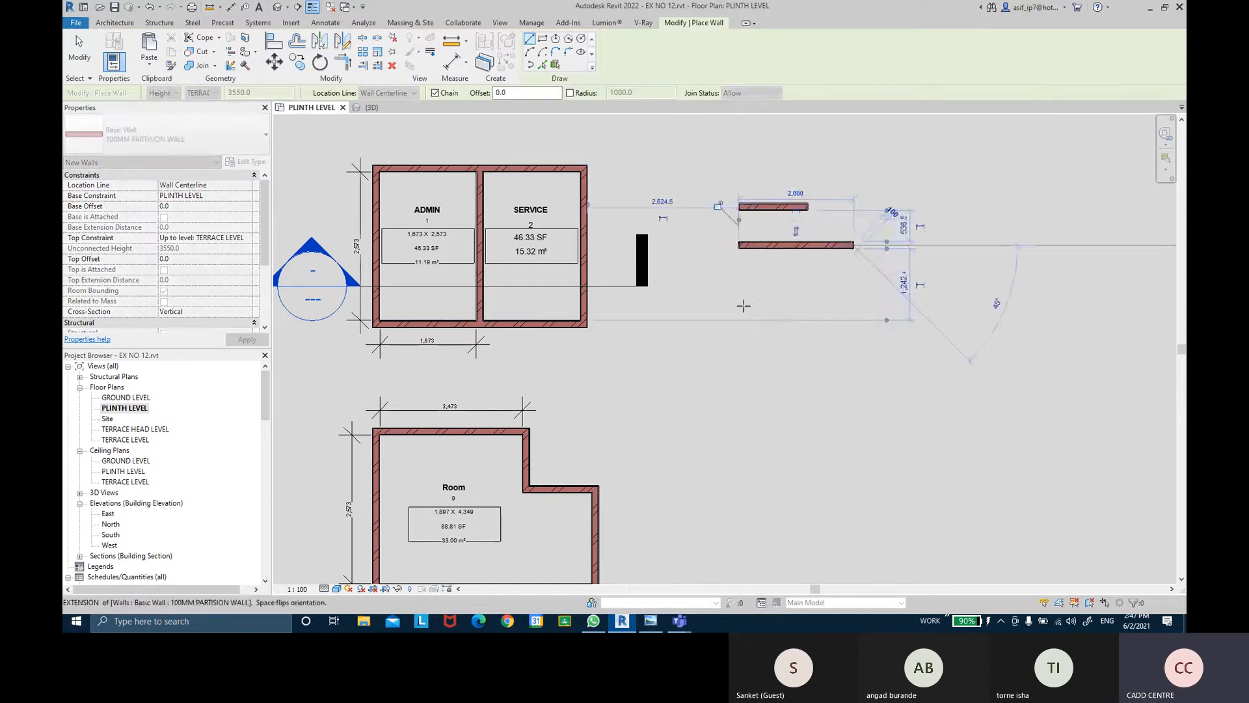
key("Escape")
left_click(738, 302)
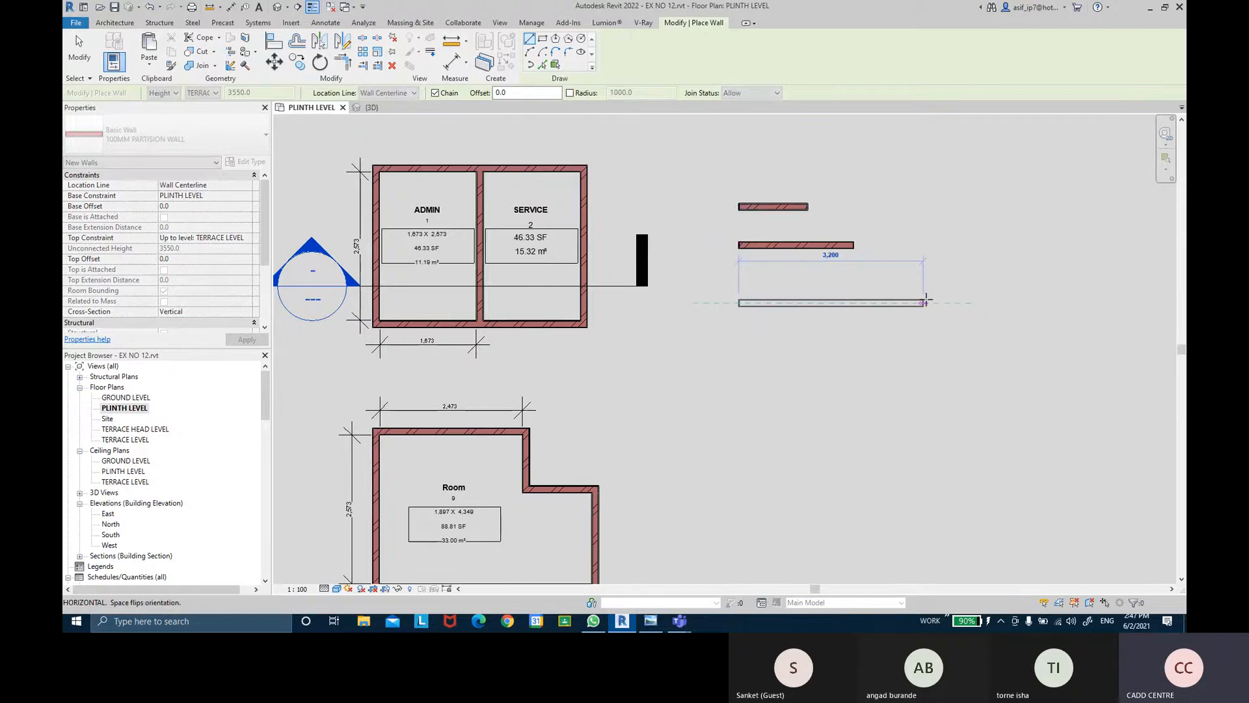
left_click(926, 302)
key("Escape")
key("Escape")
- Inspect the three sample walls one after another to compare their lengths, then deselect them
scroll(900, 221, "up", 2)
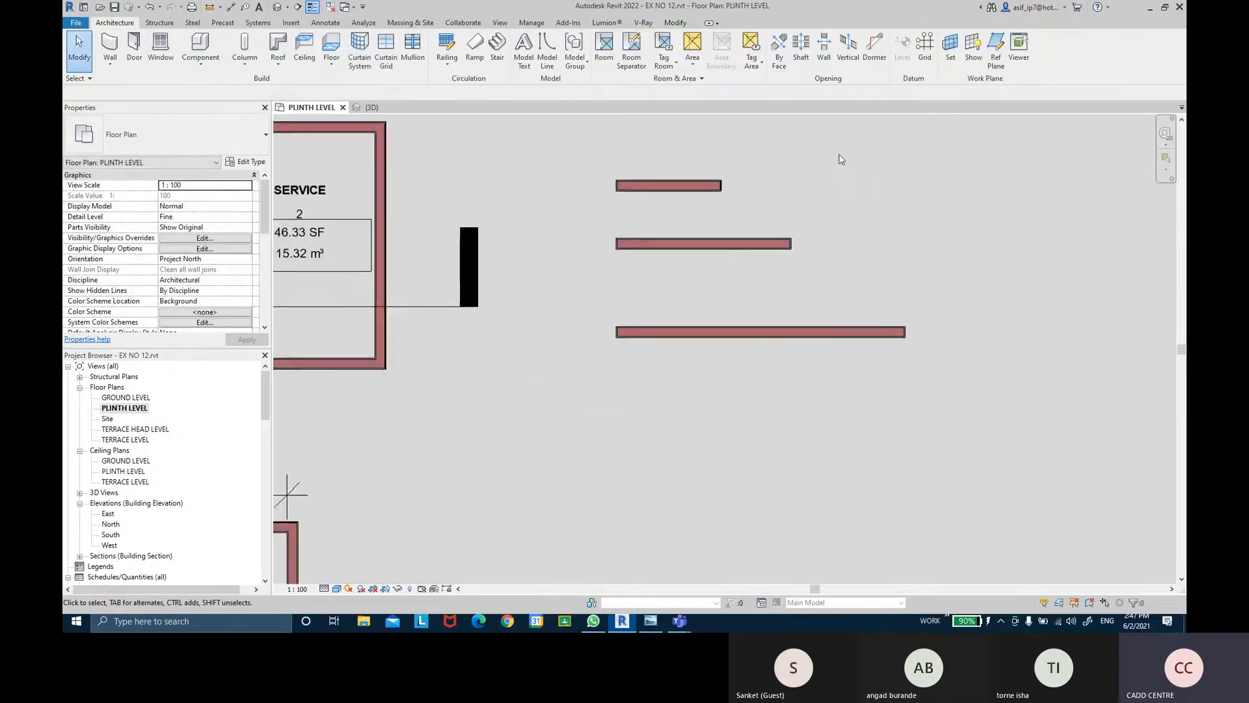
scroll(840, 159, "up", 1)
left_click(643, 186)
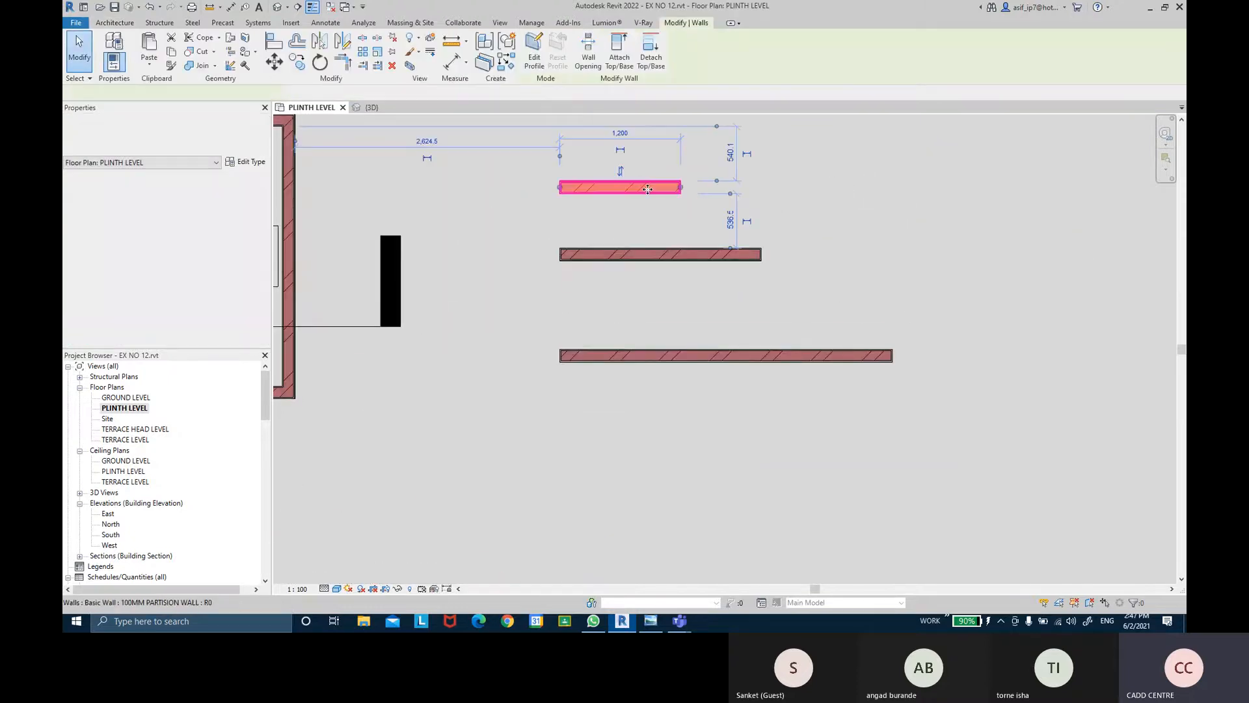
left_click(674, 256)
left_click(753, 355)
left_click(881, 222)
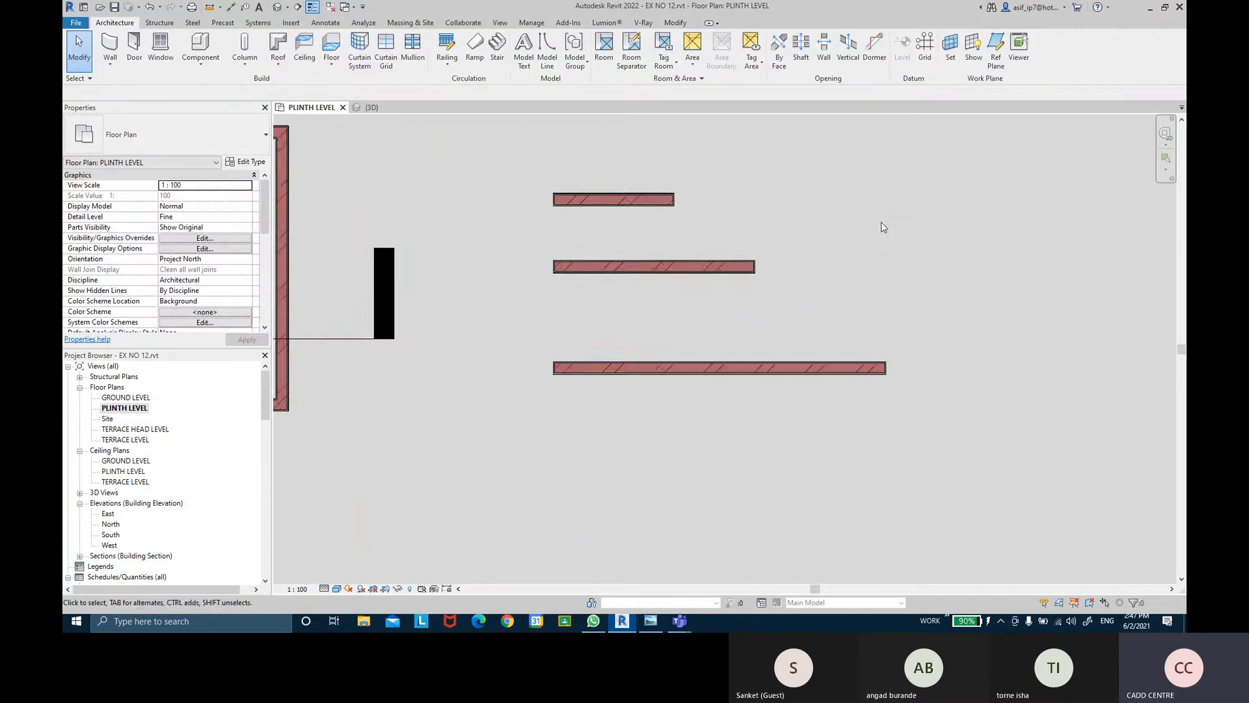
scroll(900, 335, "up", 1)
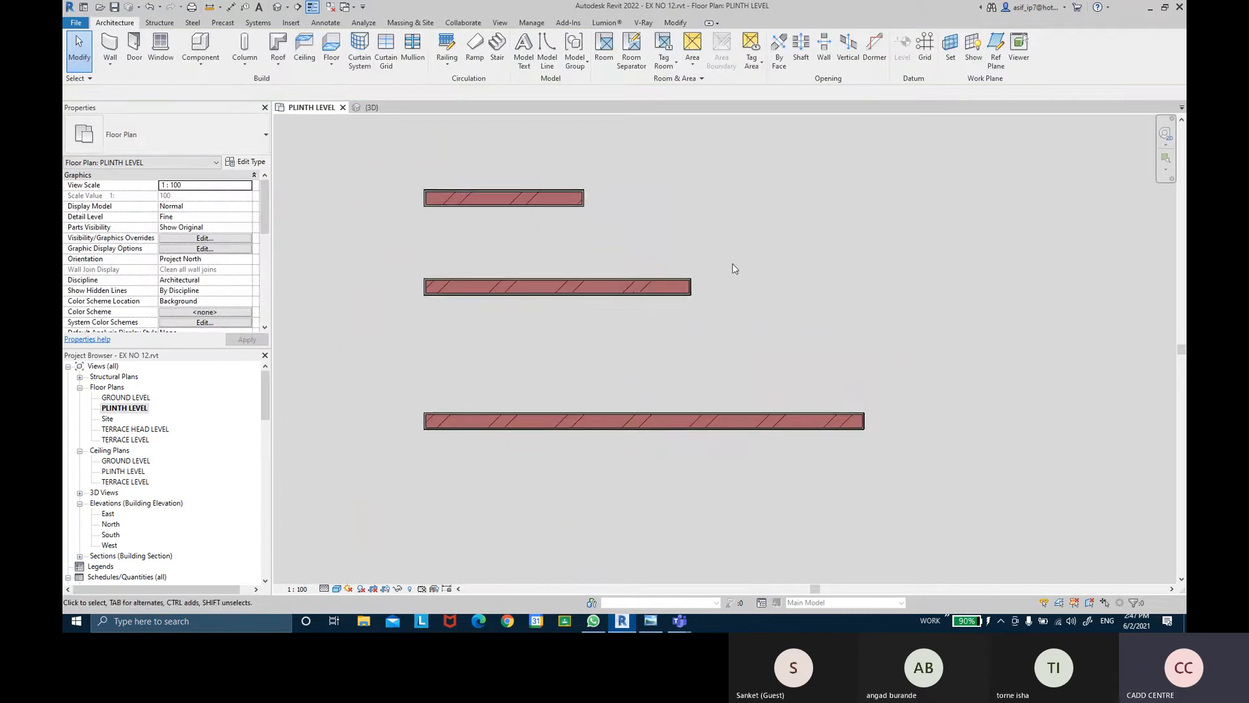
key("ctrl")
- Align the right end of the middle wall with the right end of the longest, lowest wall
left_click(677, 22)
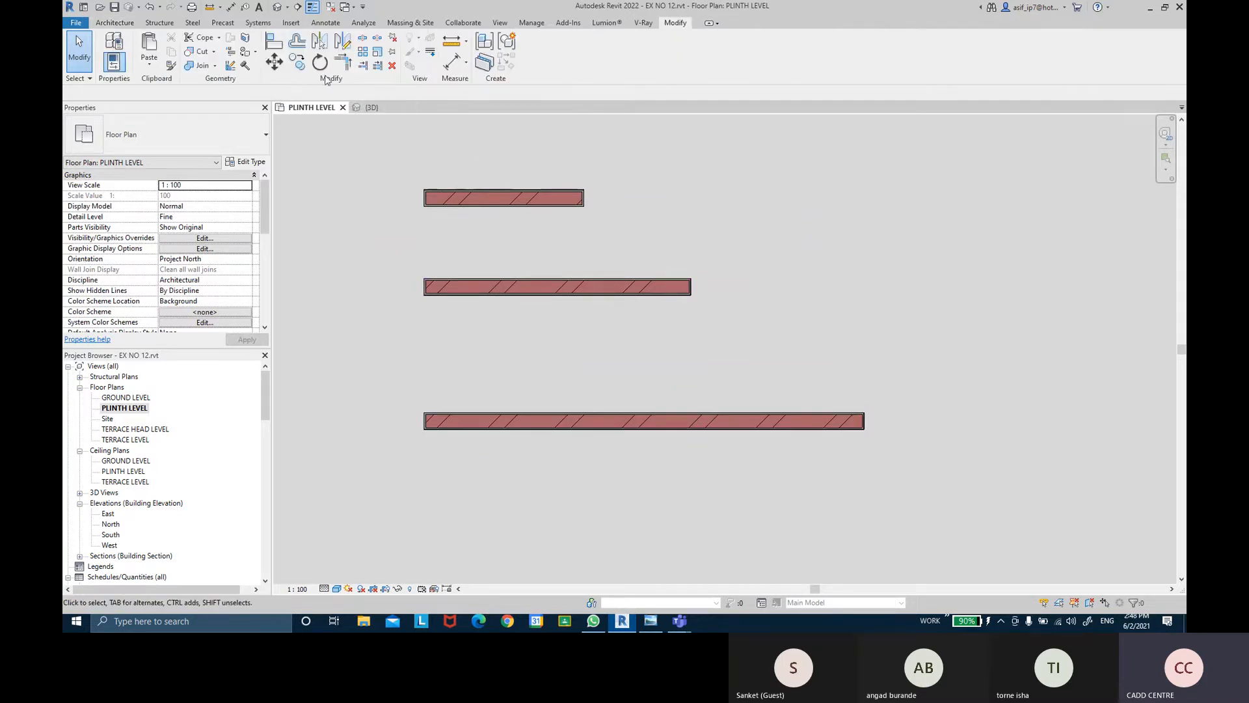
left_click(272, 44)
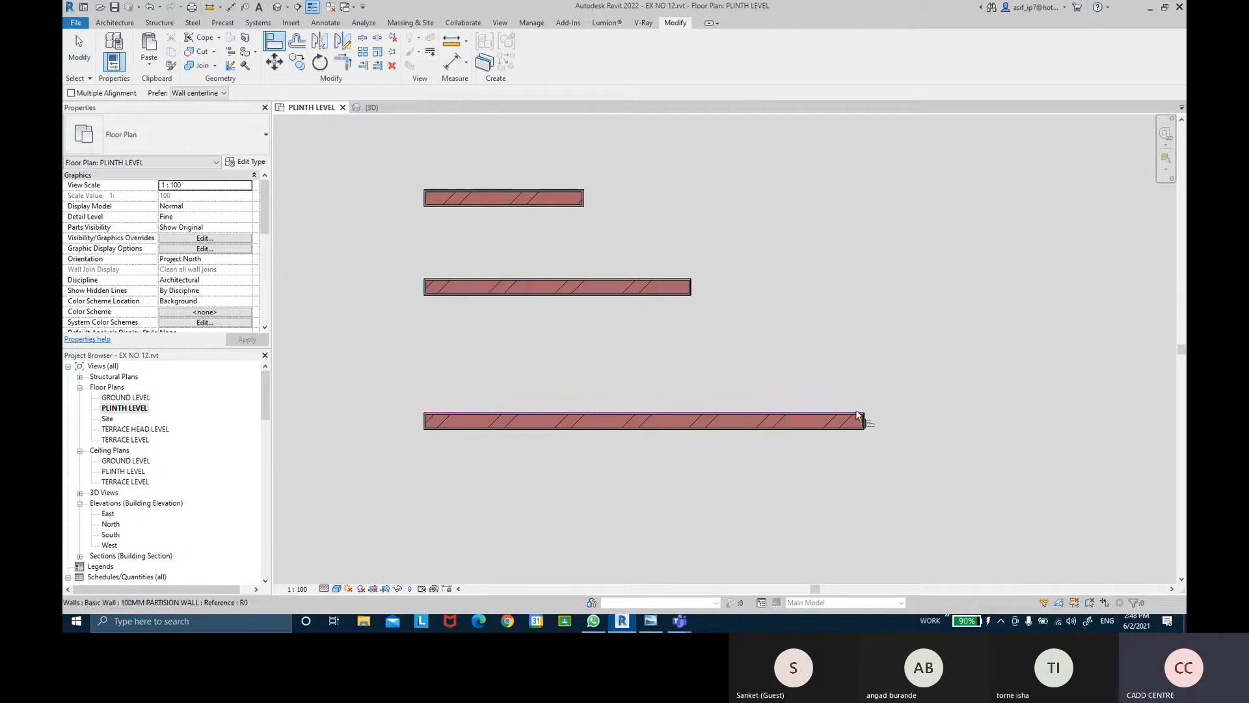
scroll(869, 429, "up", 1)
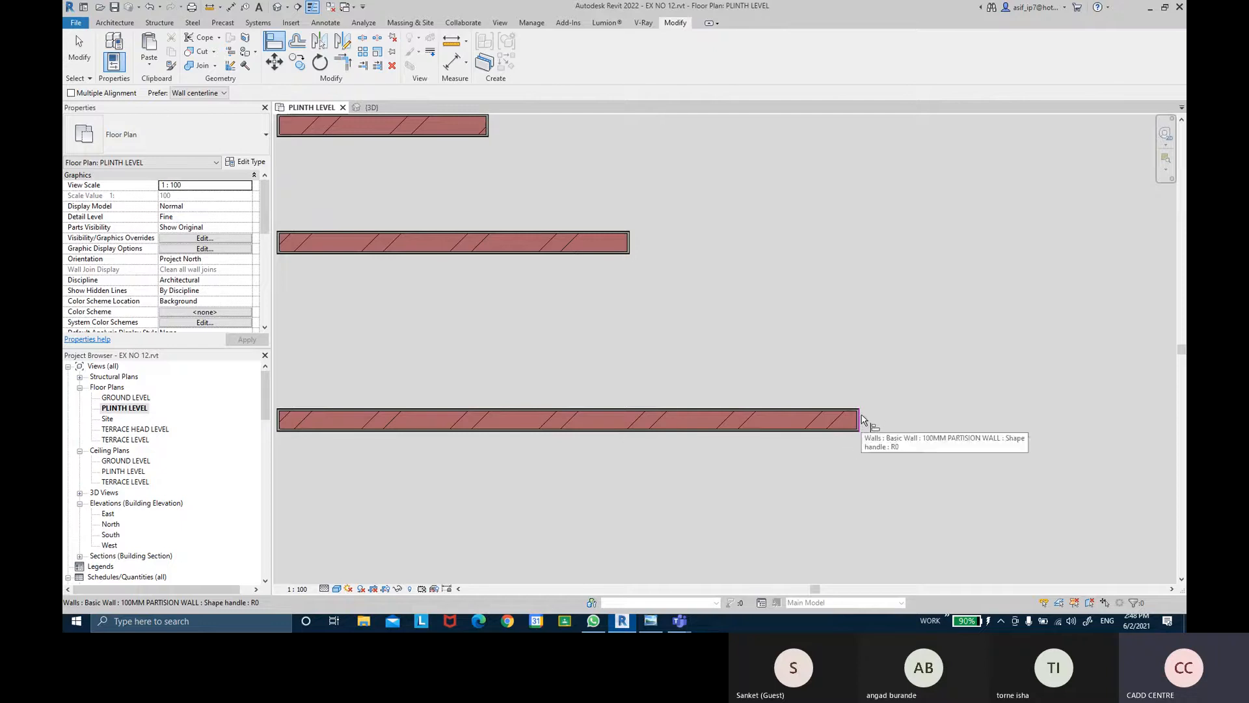
middle_click_drag(559, 158, 575, 229)
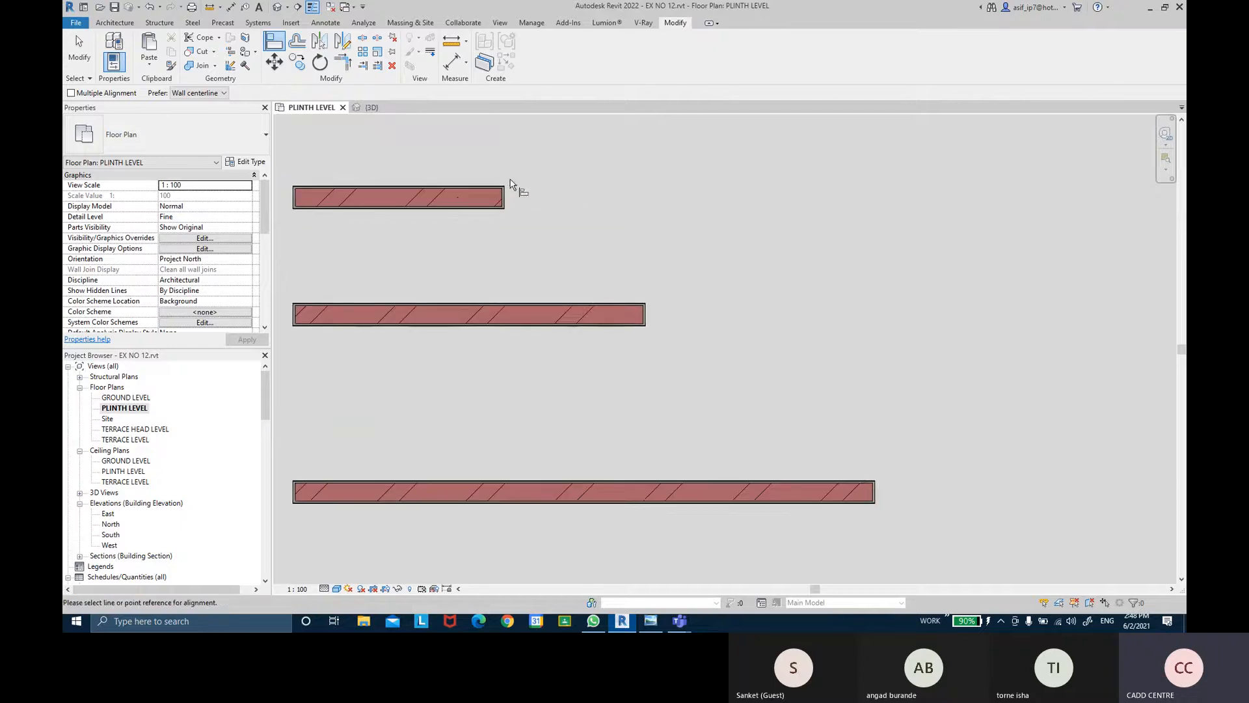
left_click(879, 495)
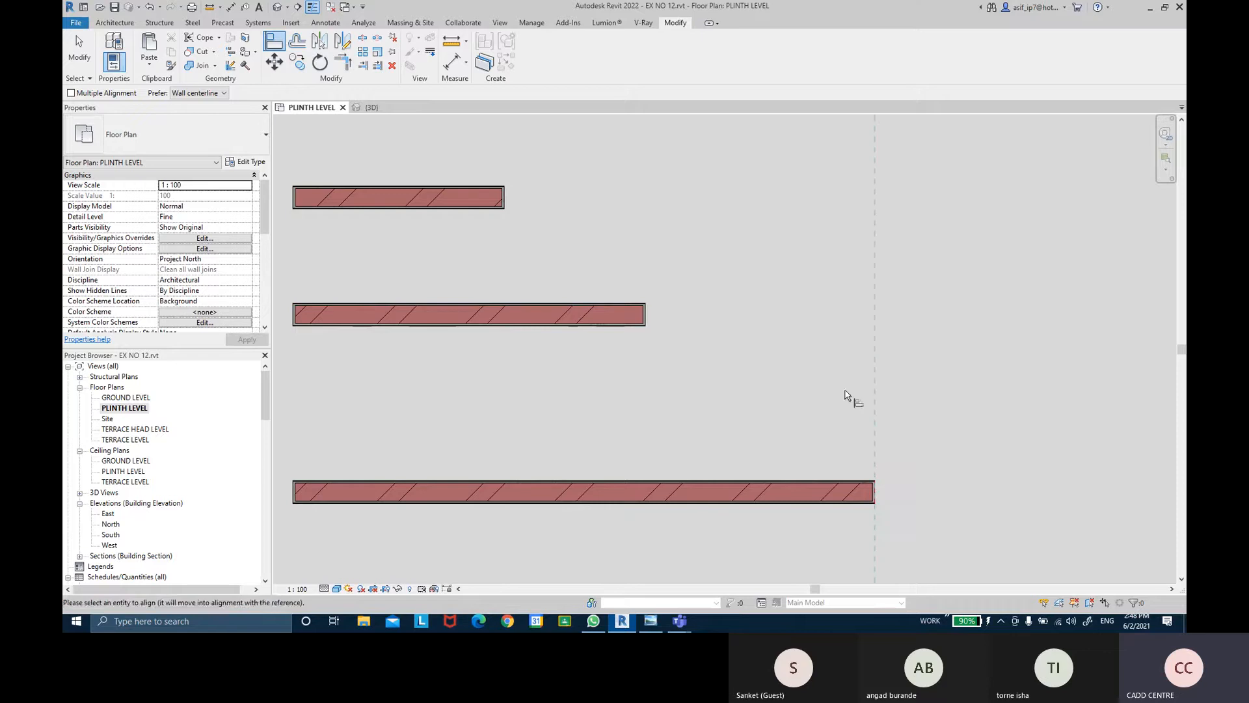
left_click(651, 319)
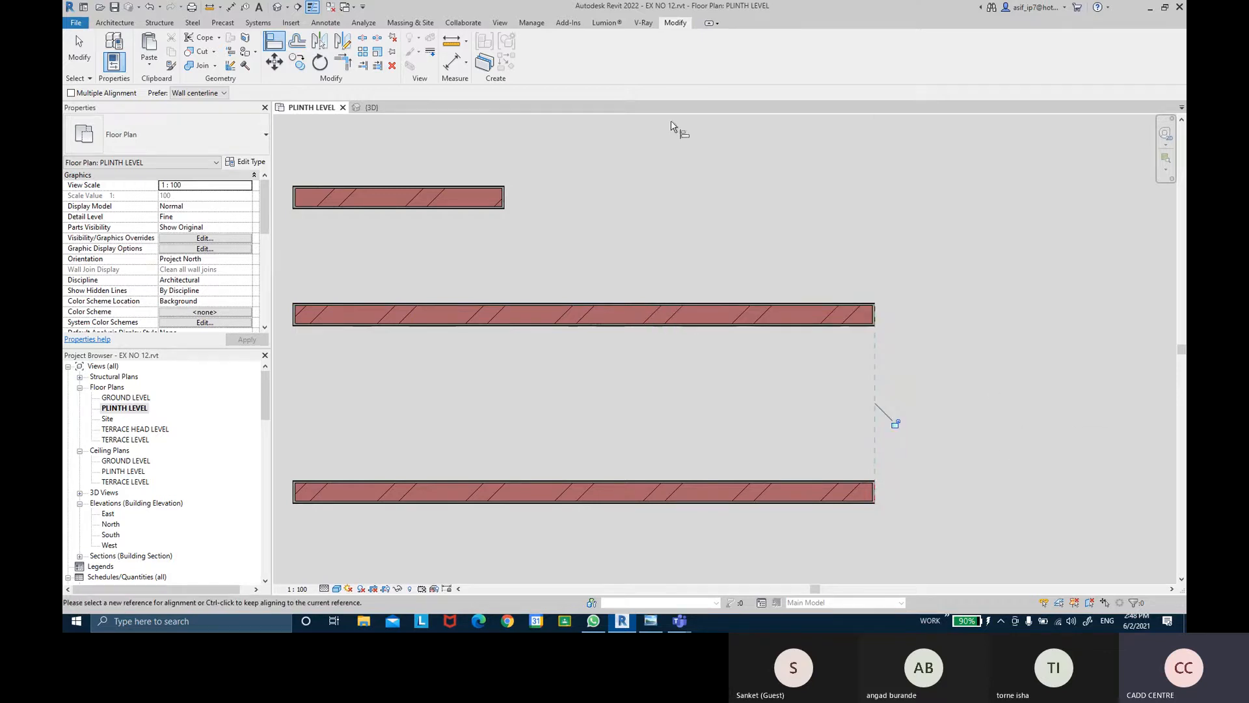
- Align the uppermost wall's right end with the middle wall's right end, lock the alignment, and exit Align
left_click(877, 316)
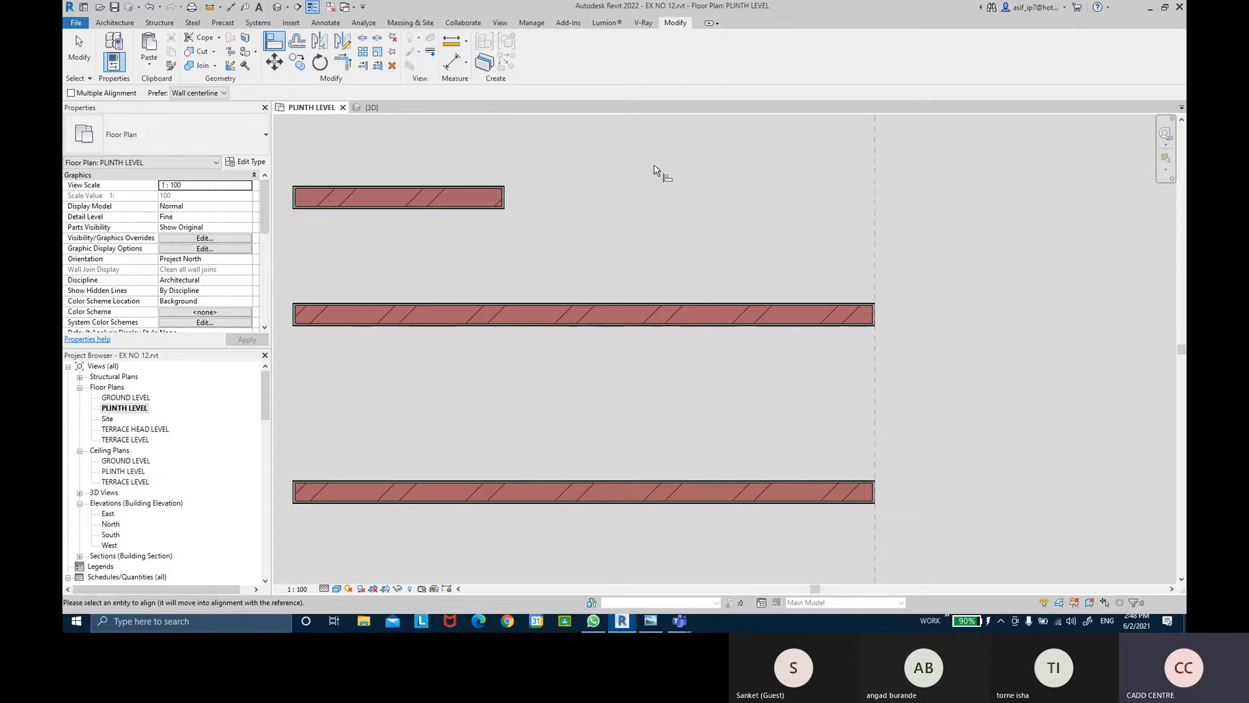
left_click(507, 201)
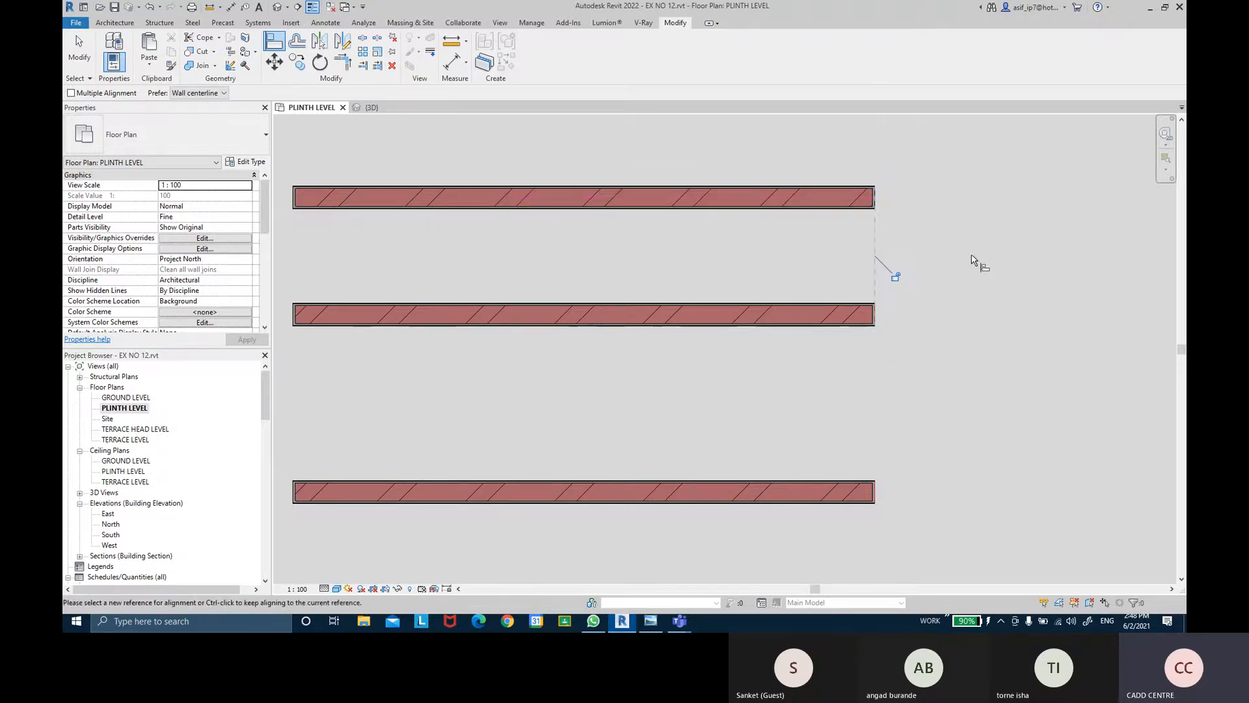
left_click(895, 275)
left_click(65, 58)
- Stretch the middle wall's right end outward to a length of about 3,840 mm, then deselect the wall
left_click(871, 315)
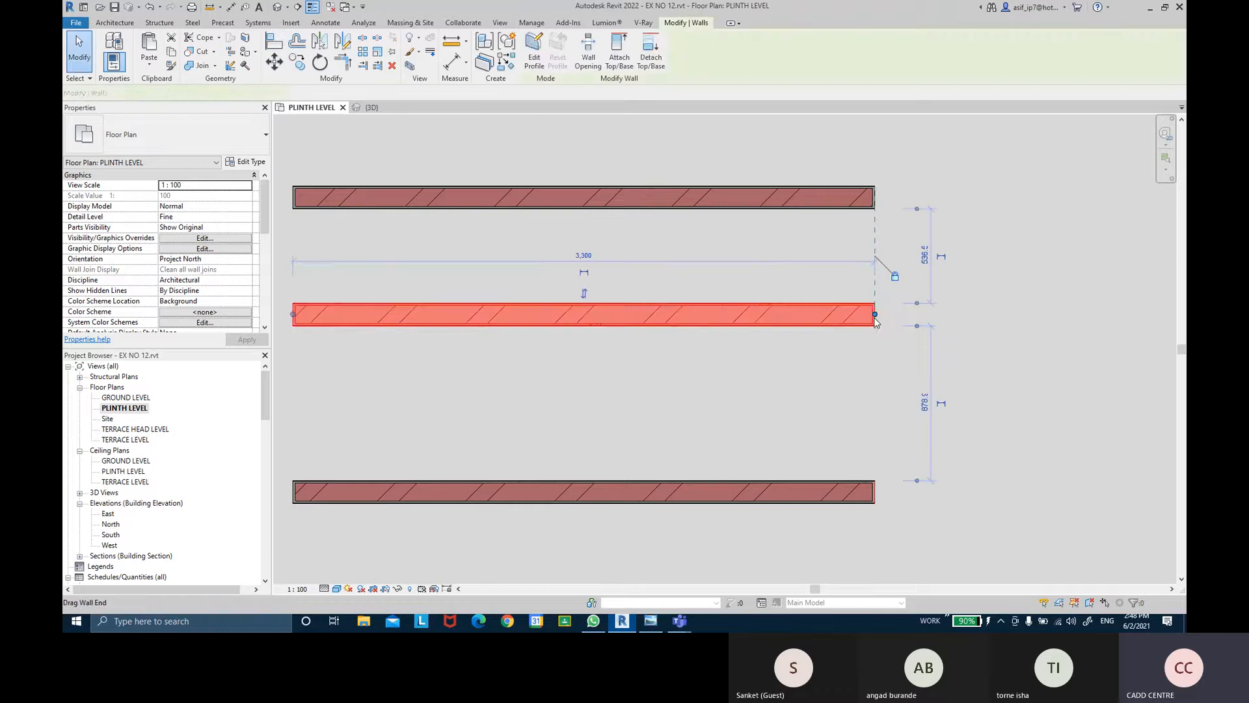
left_click_drag(877, 315, 971, 315)
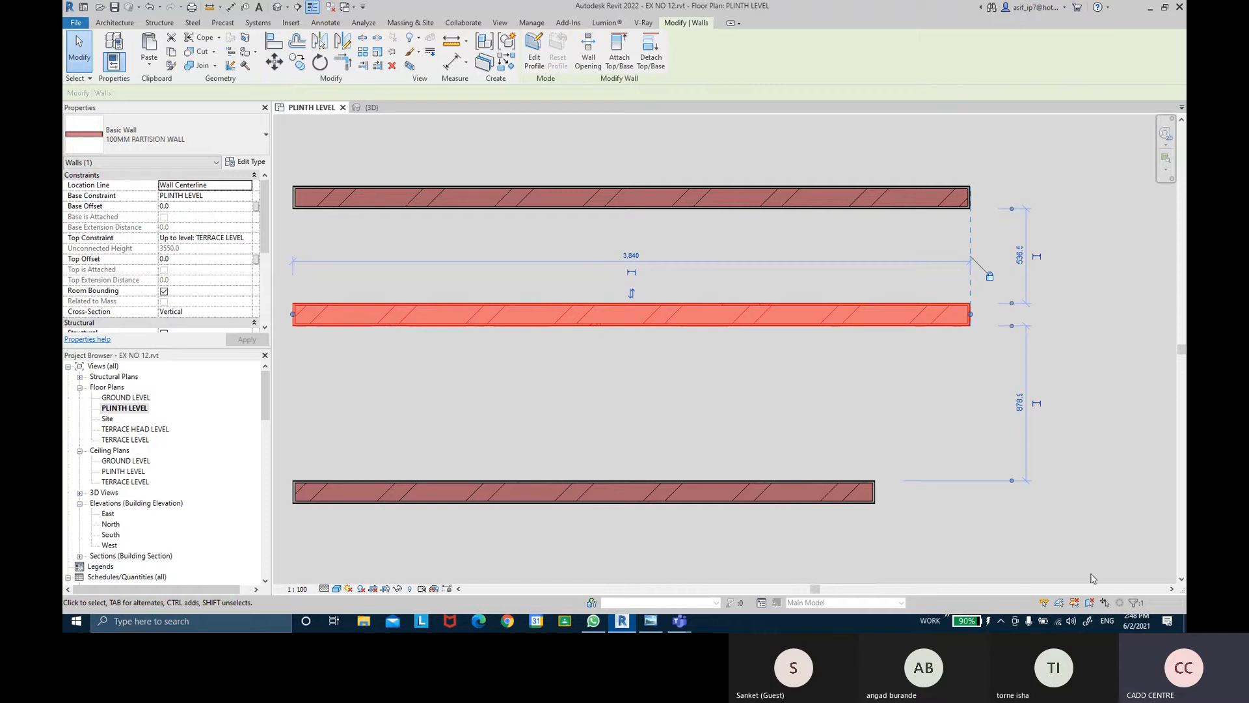
left_click(968, 504)
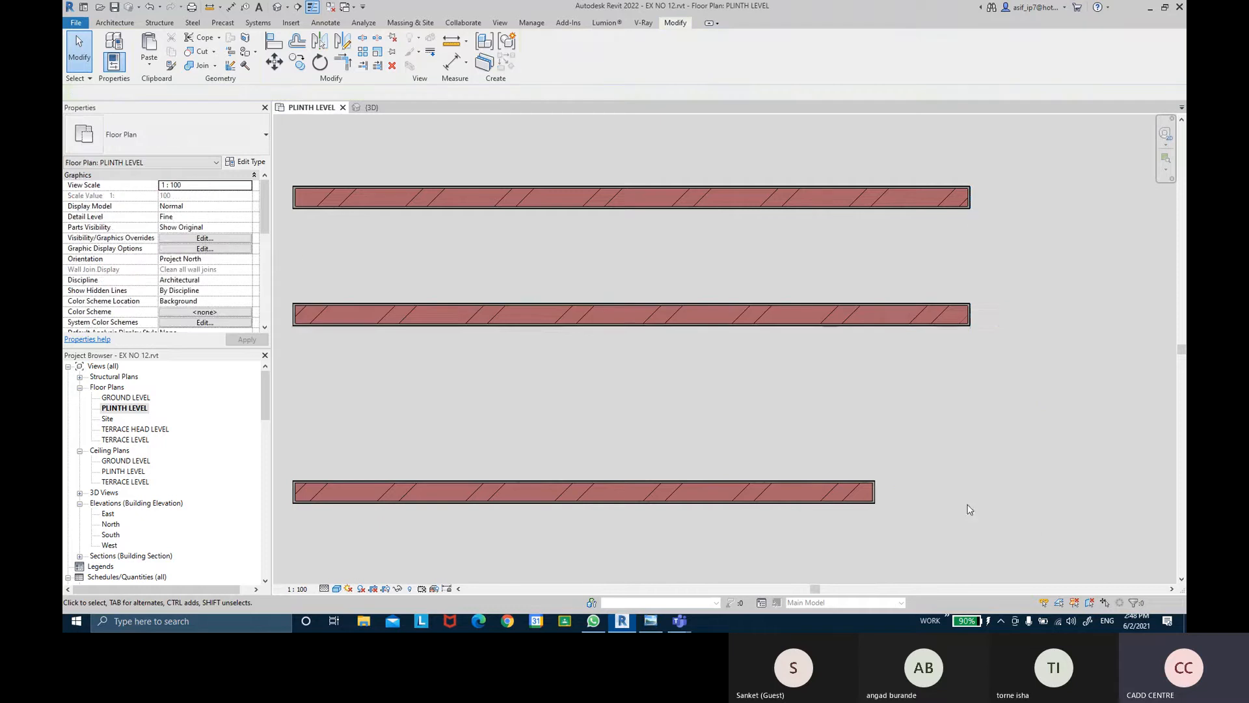
- Try shortening the lowest wall on its own by moving its right end inward, and undo the change
left_click(872, 493)
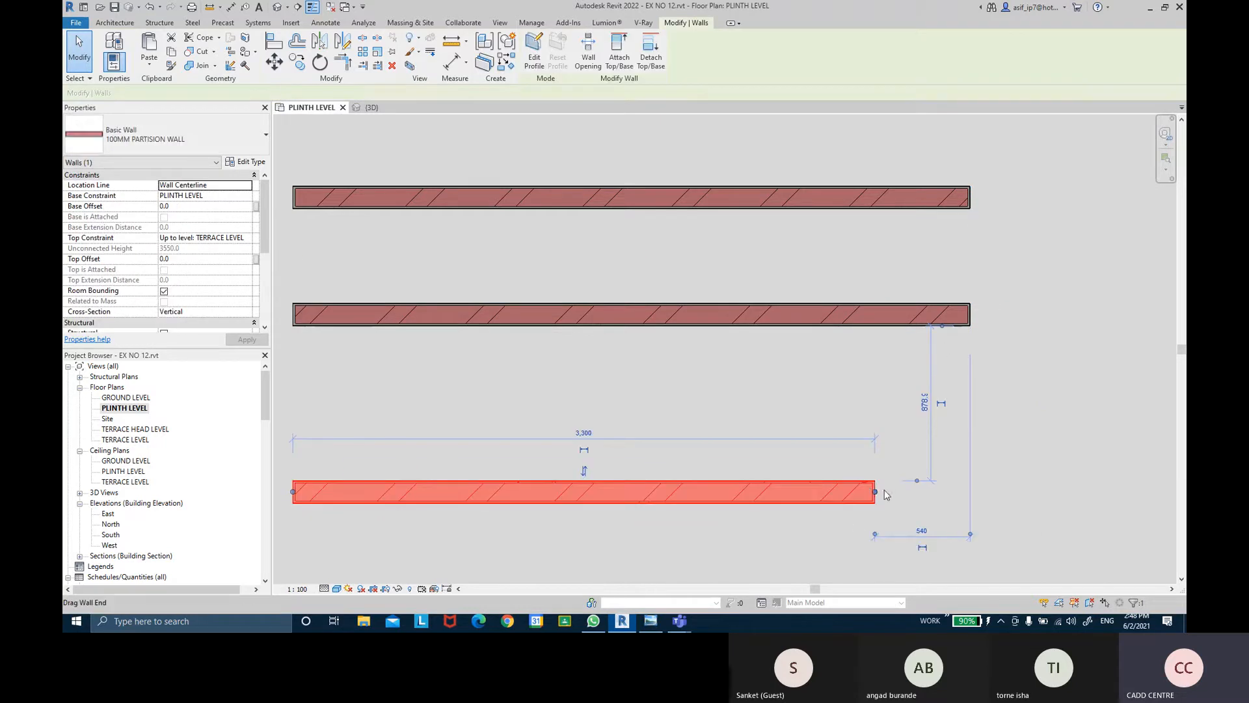
left_click_drag(875, 492, 715, 468)
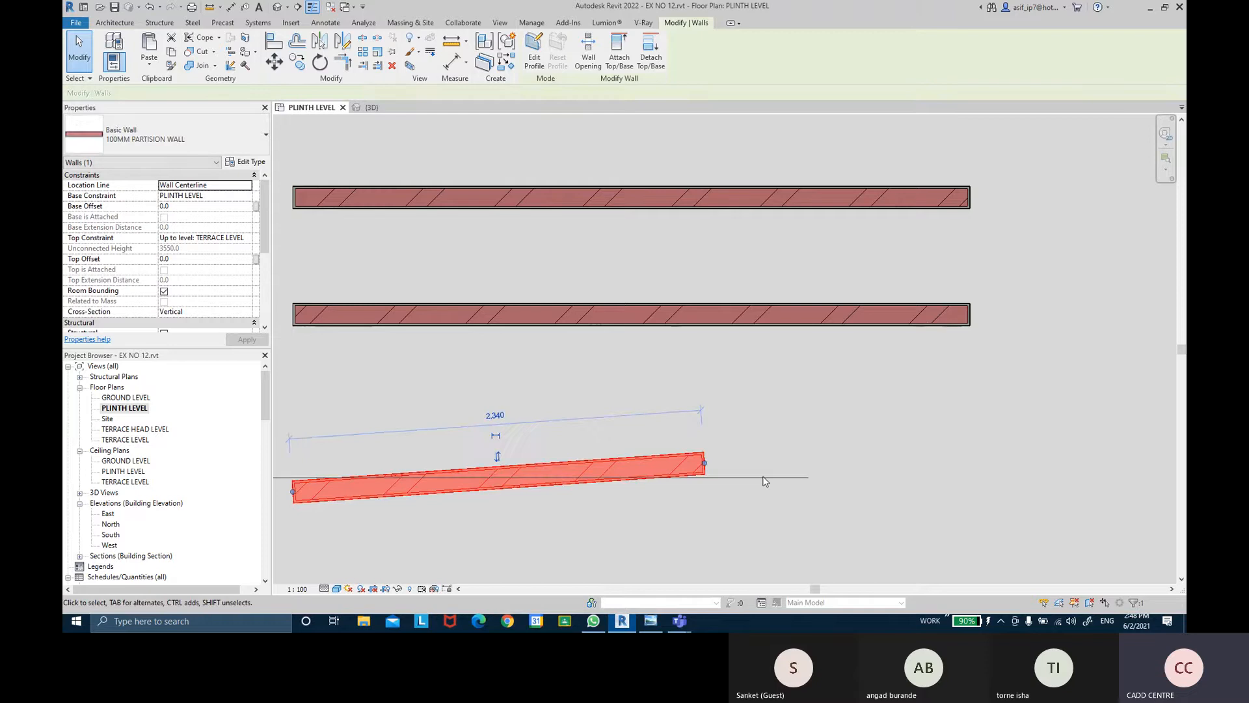
key("ctrl+z")
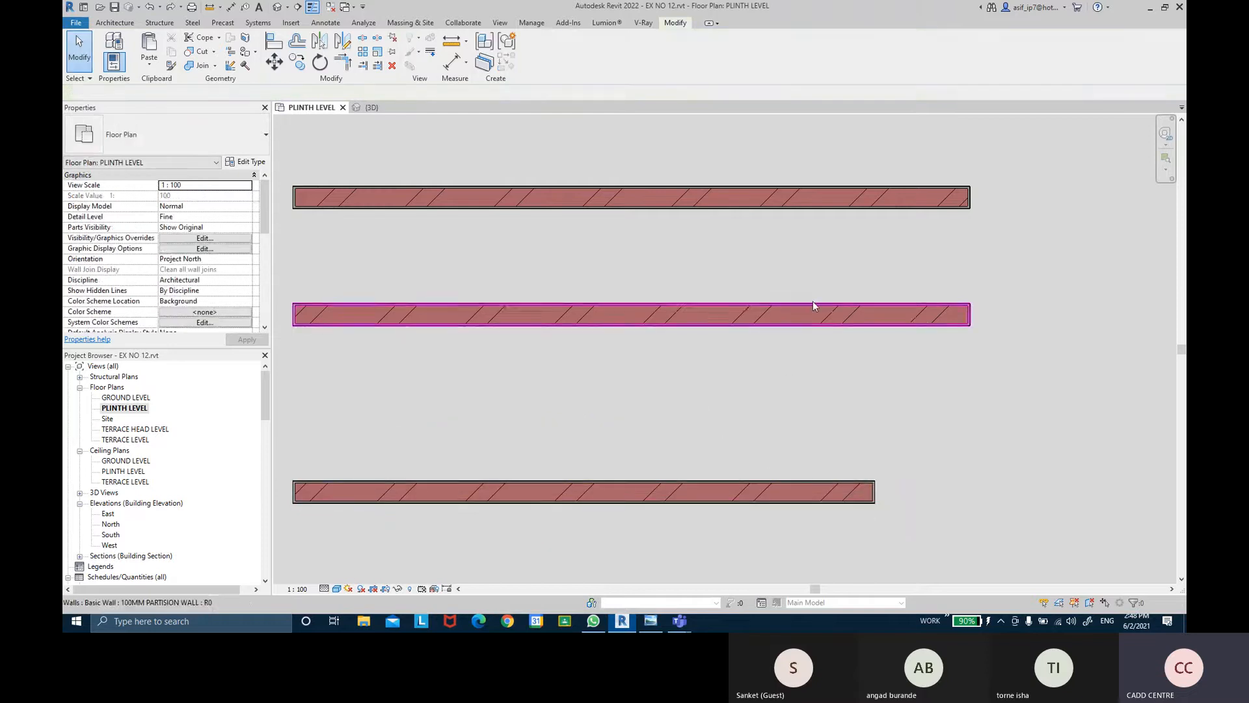
- Align the lowest wall's right end with the middle wall's right end, lock the alignment, and exit Align
key("a")
key("l")
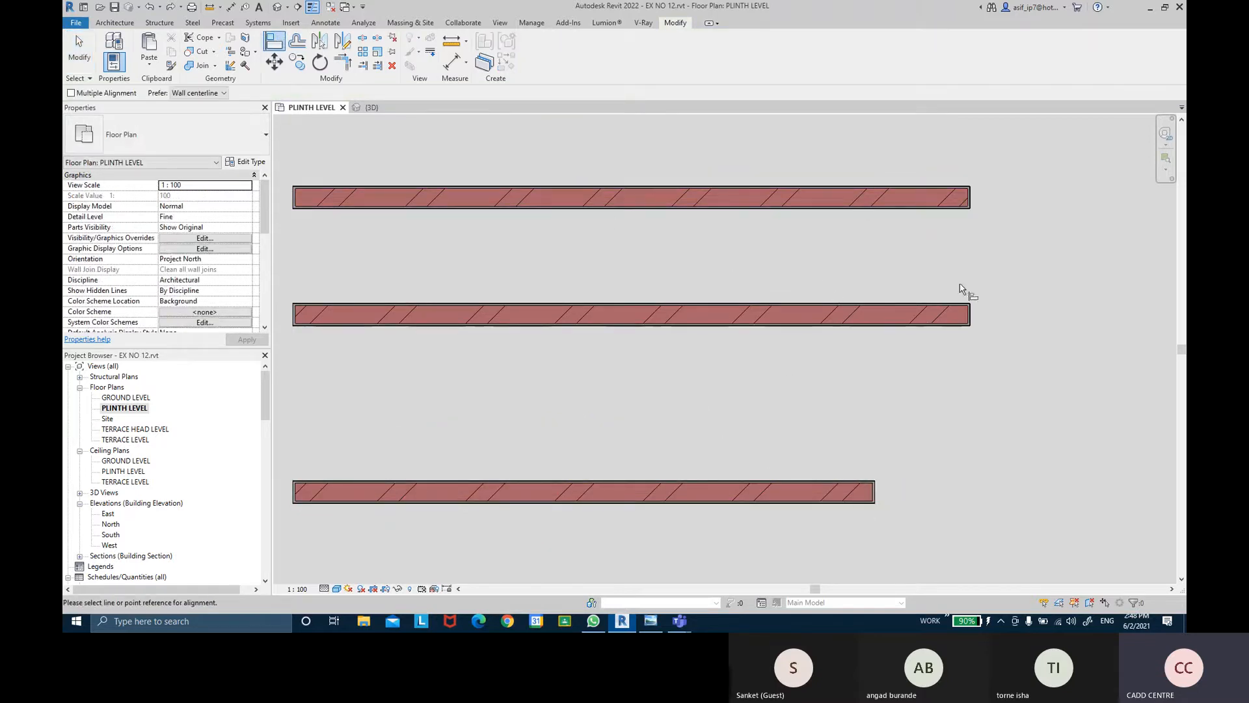
left_click(975, 322)
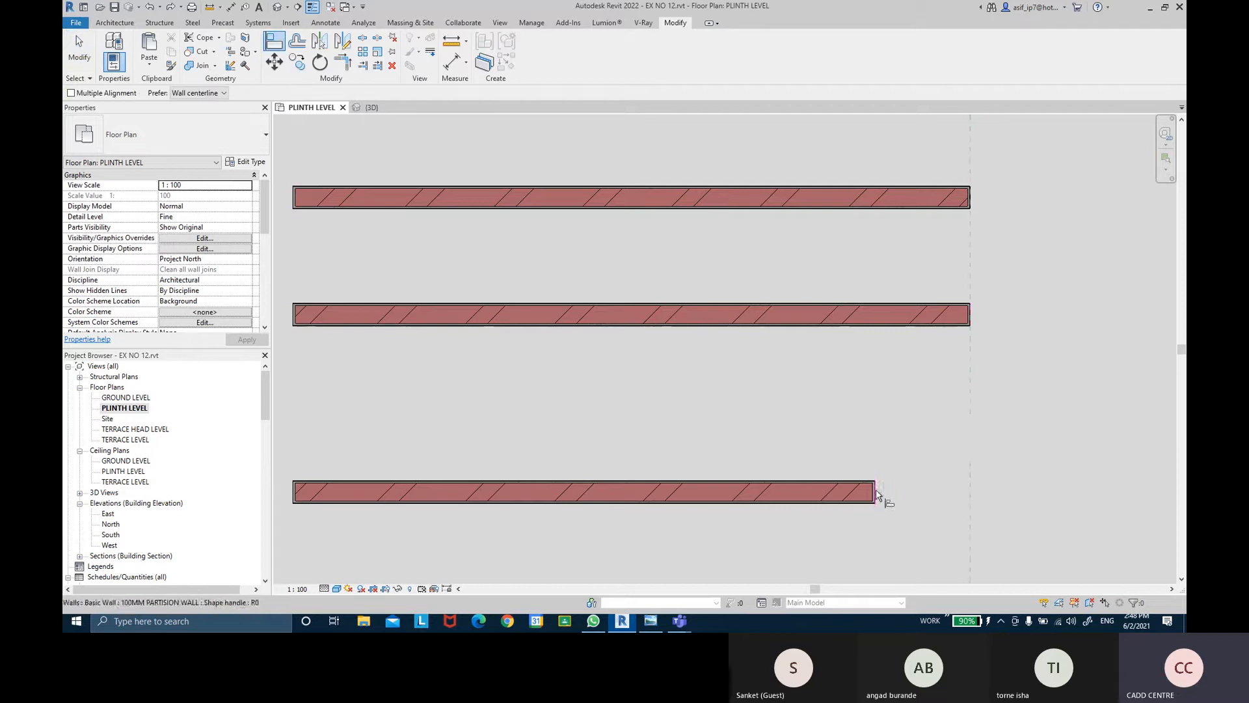
left_click(879, 495)
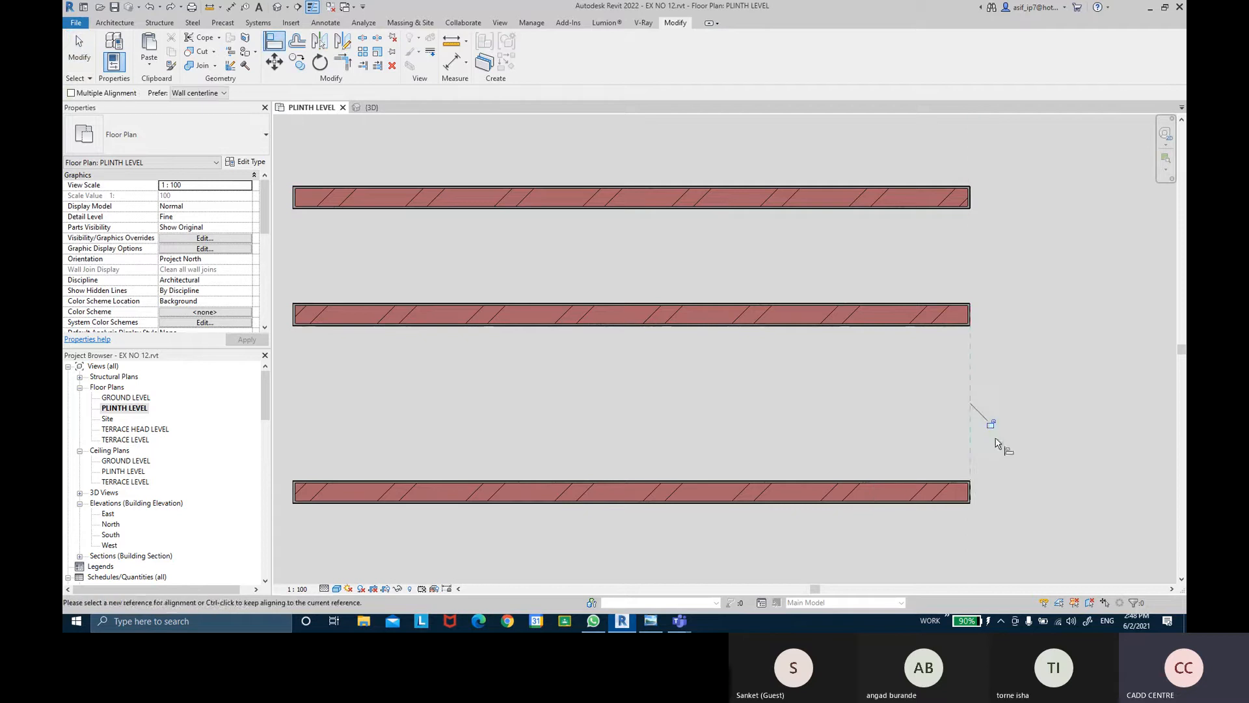
left_click(68, 65)
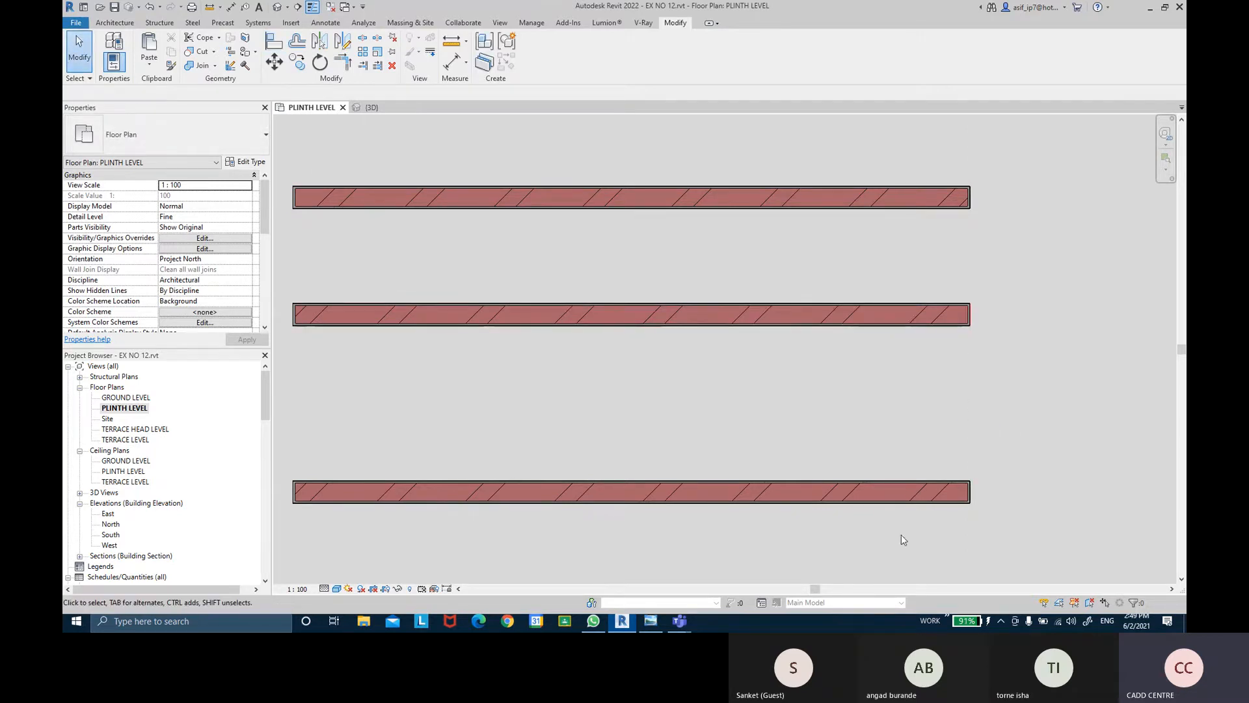
- Shorten the middle wall from its right end to about 2,840 mm
left_click(904, 306)
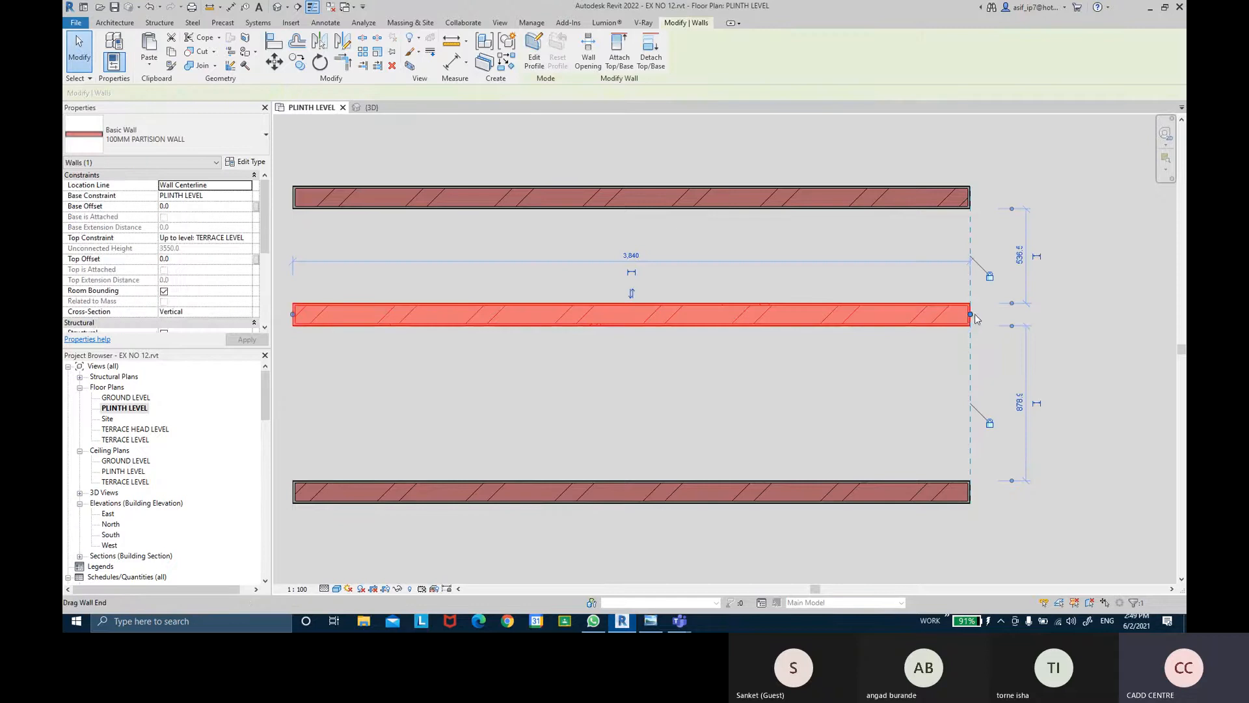
left_click_drag(972, 314, 794, 314)
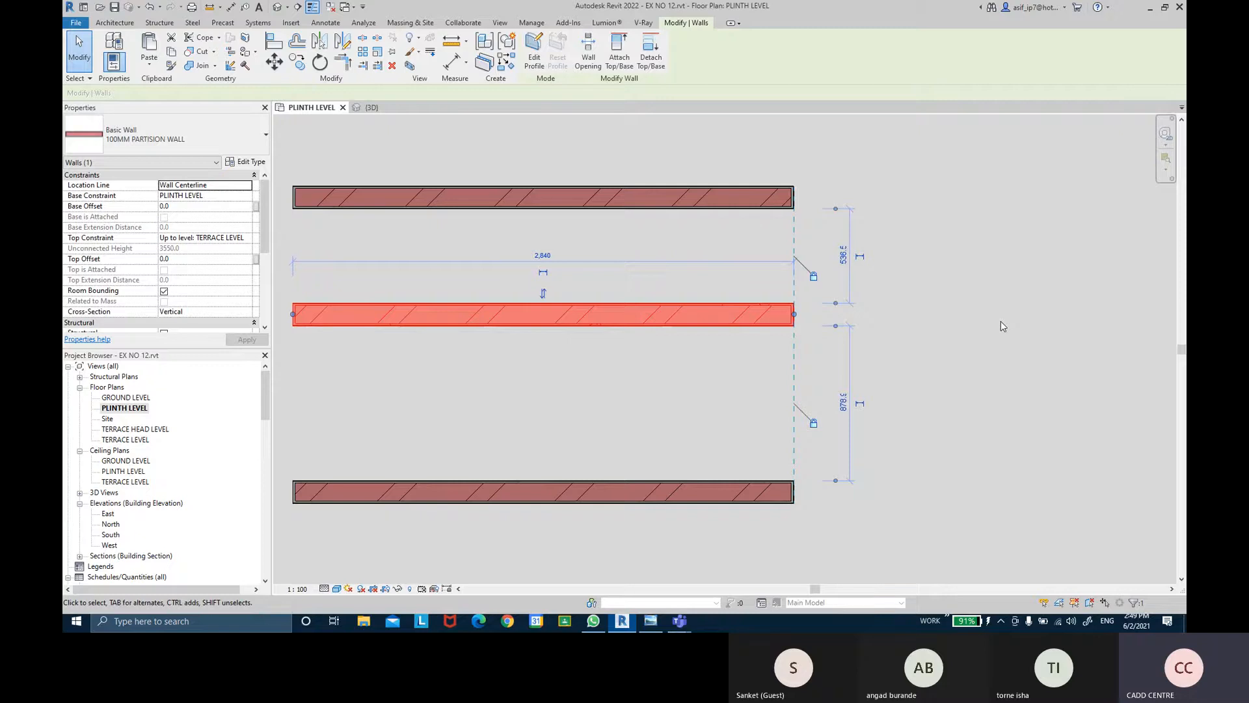
- Tilt the middle wall by moving its right end upward, and remove the constraints that this violates
left_click_drag(794, 315, 844, 294)
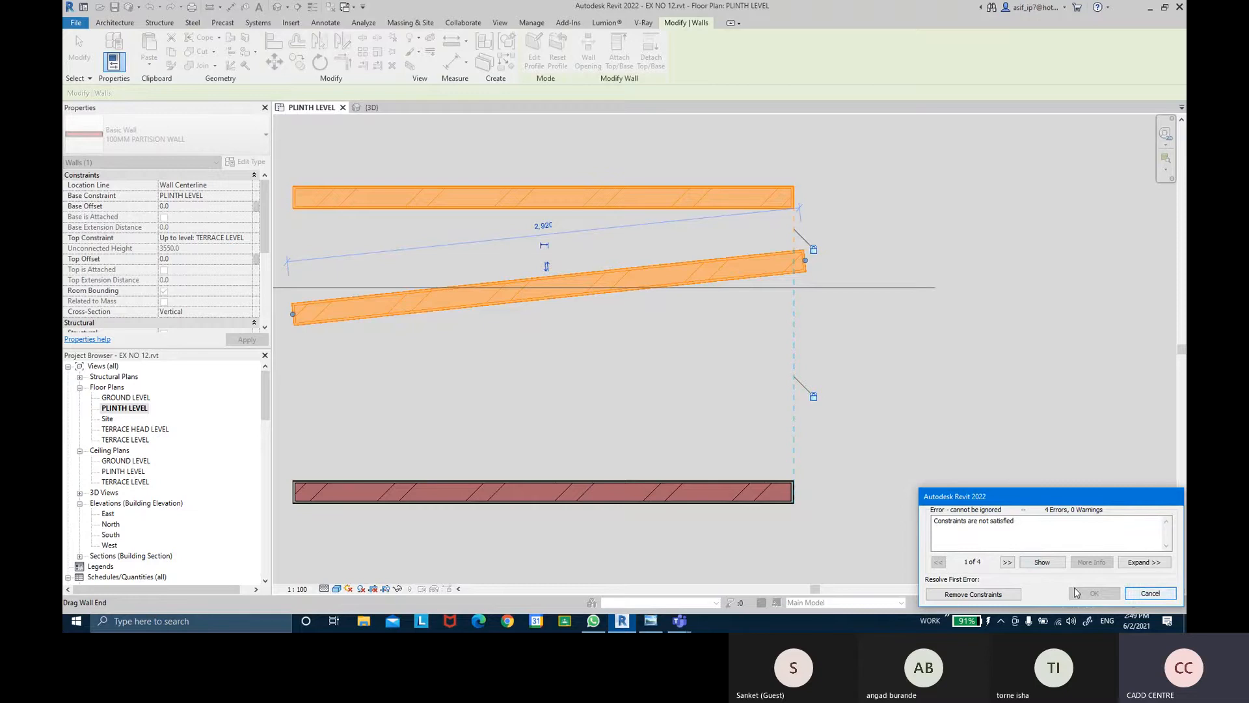
left_click(974, 594)
left_click(761, 301)
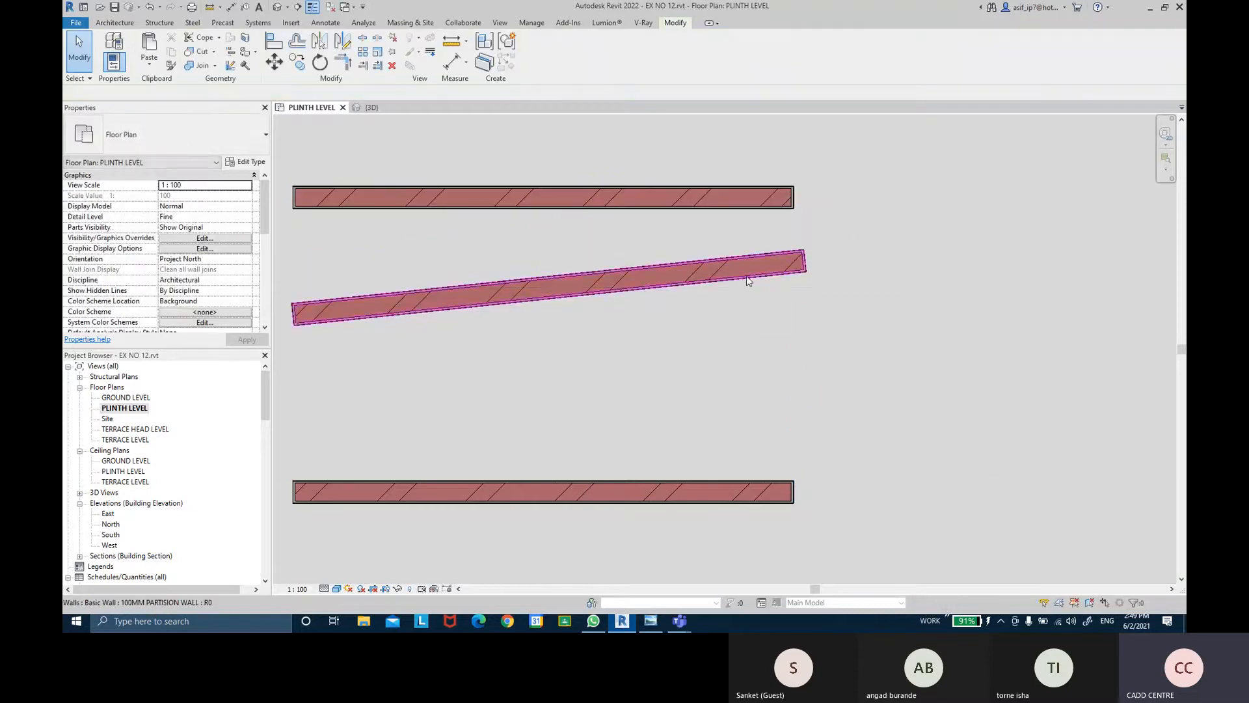
- Bring the tilted middle wall's right end back down so it is horizontal and about 2,840 mm long, then deselect it
left_click(748, 281)
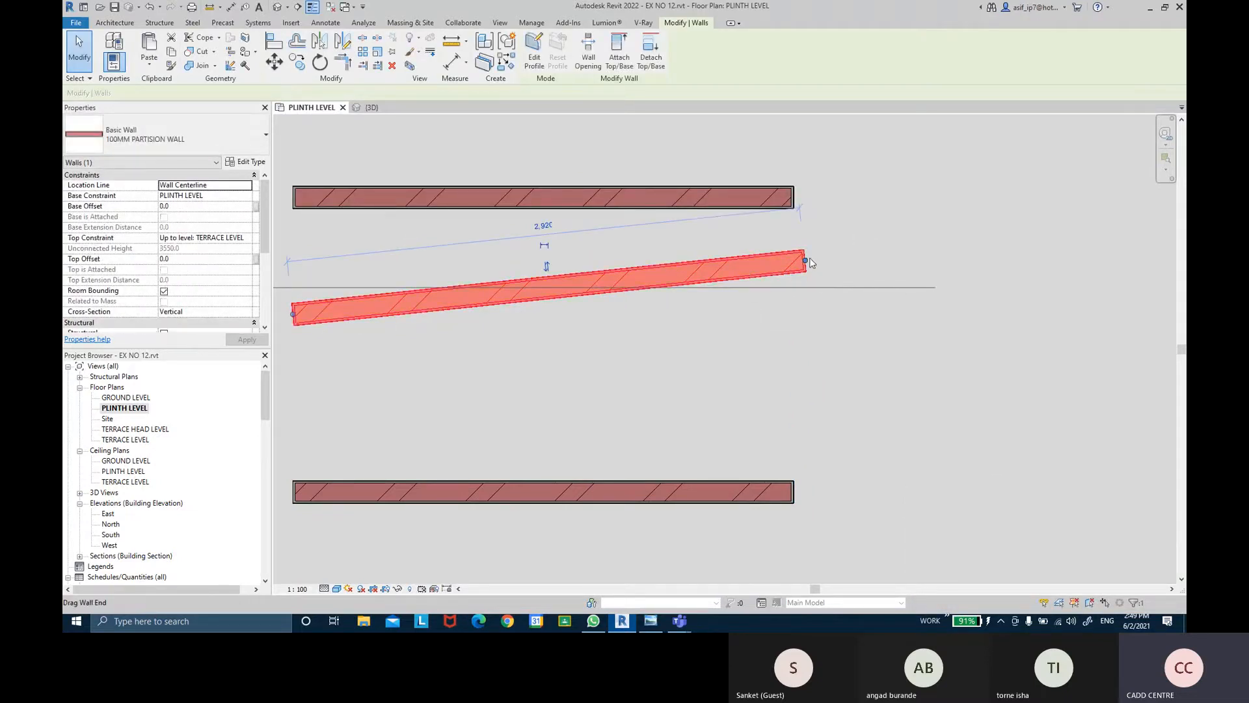
left_click_drag(806, 259, 807, 314)
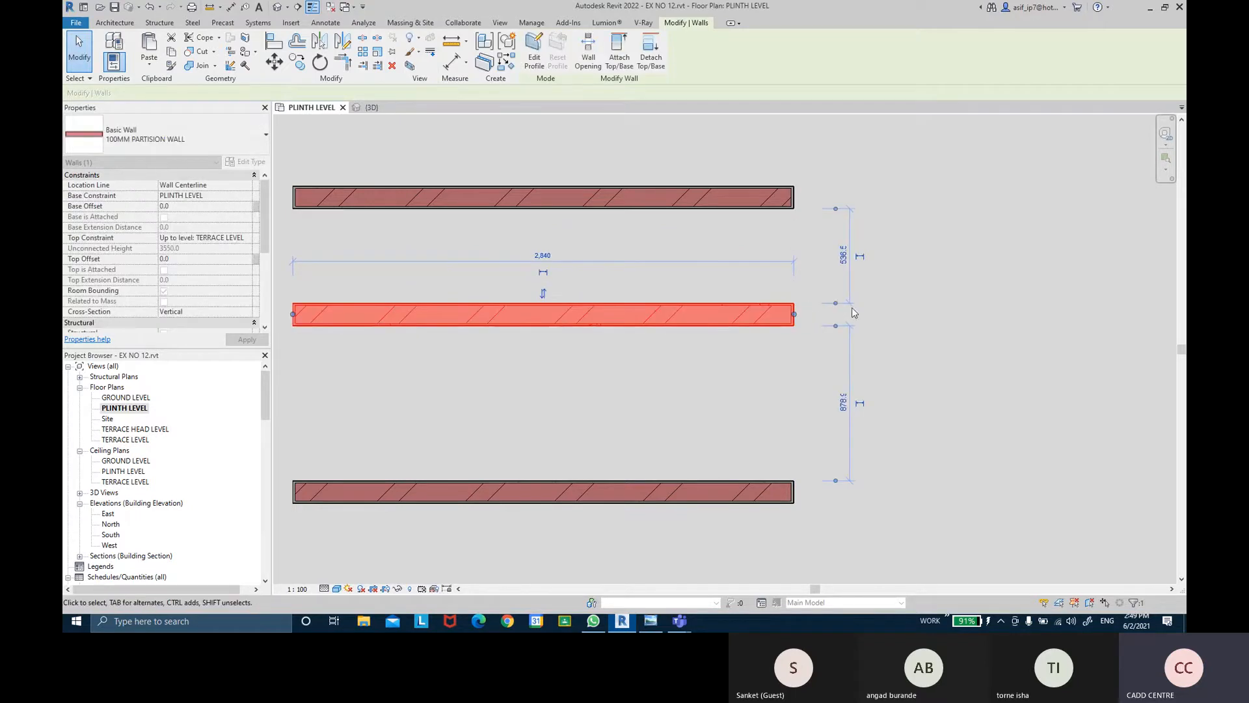
mouse_move(794, 314)
left_mouse_down()
mouse_move(753, 314)
mouse_move(793, 314)
left_mouse_up()
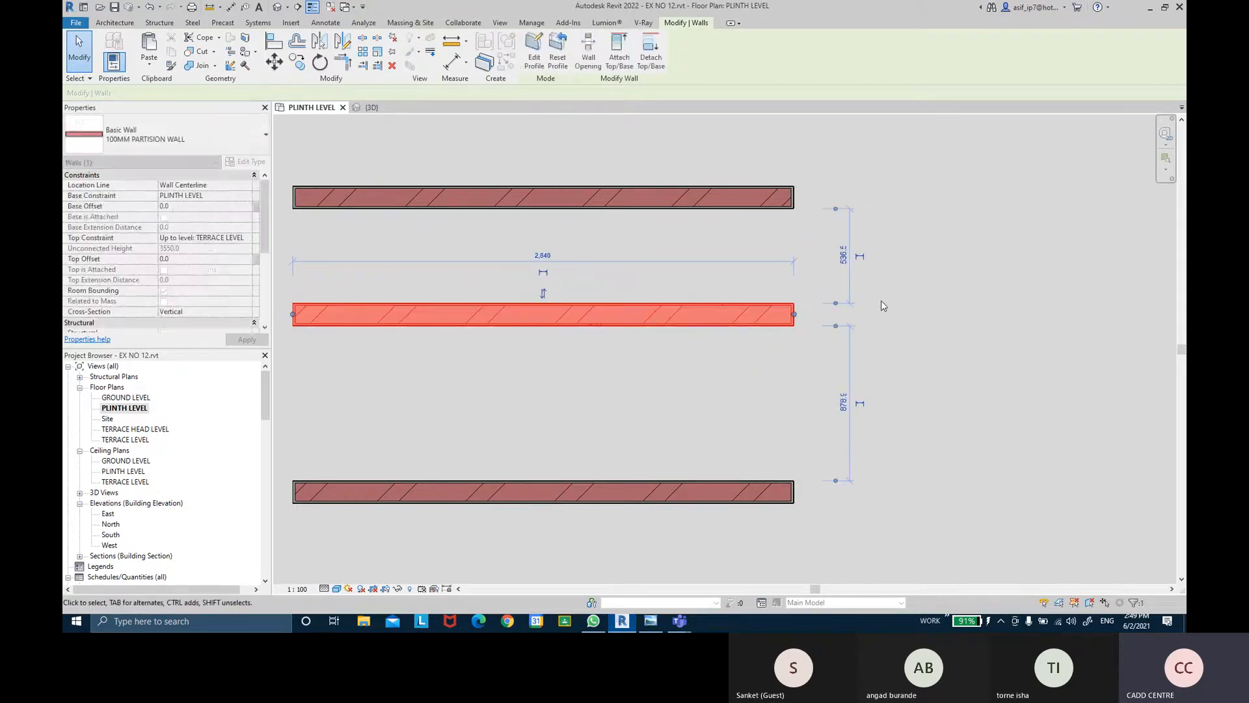
left_click(904, 293)
- Align the uppermost wall's right end with the middle wall's right end again and lock the alignment
left_click(274, 41)
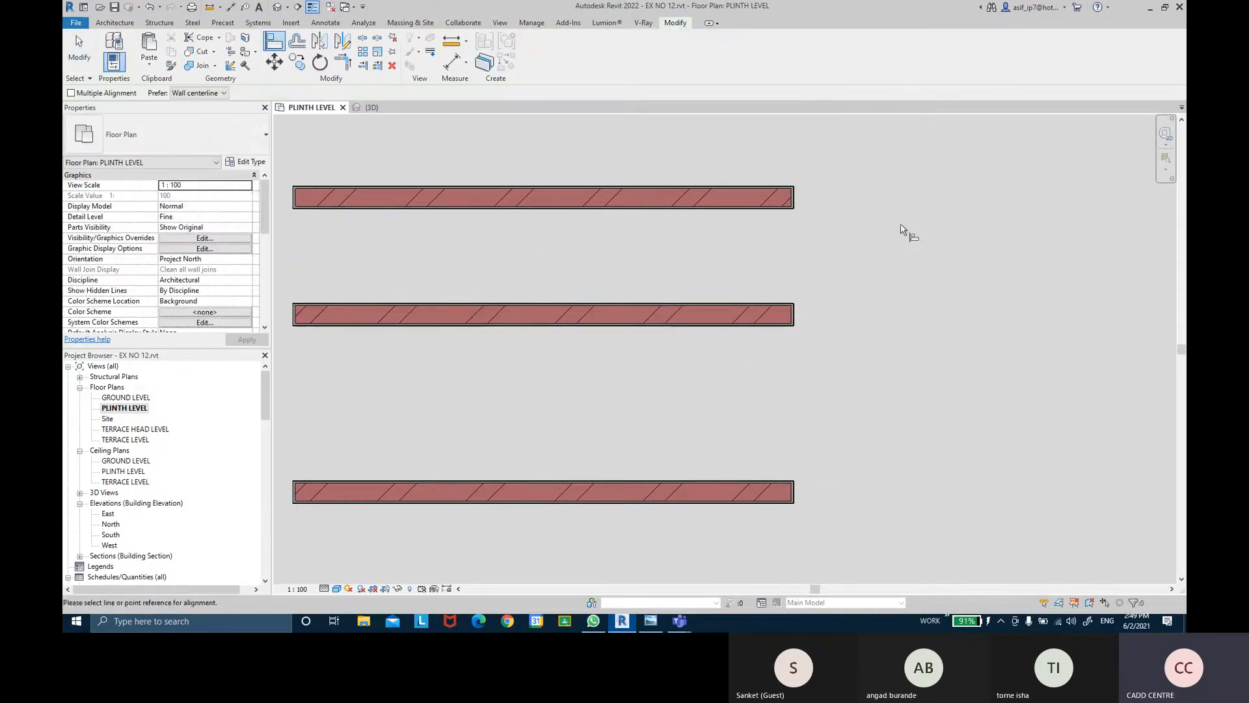
left_click(797, 315)
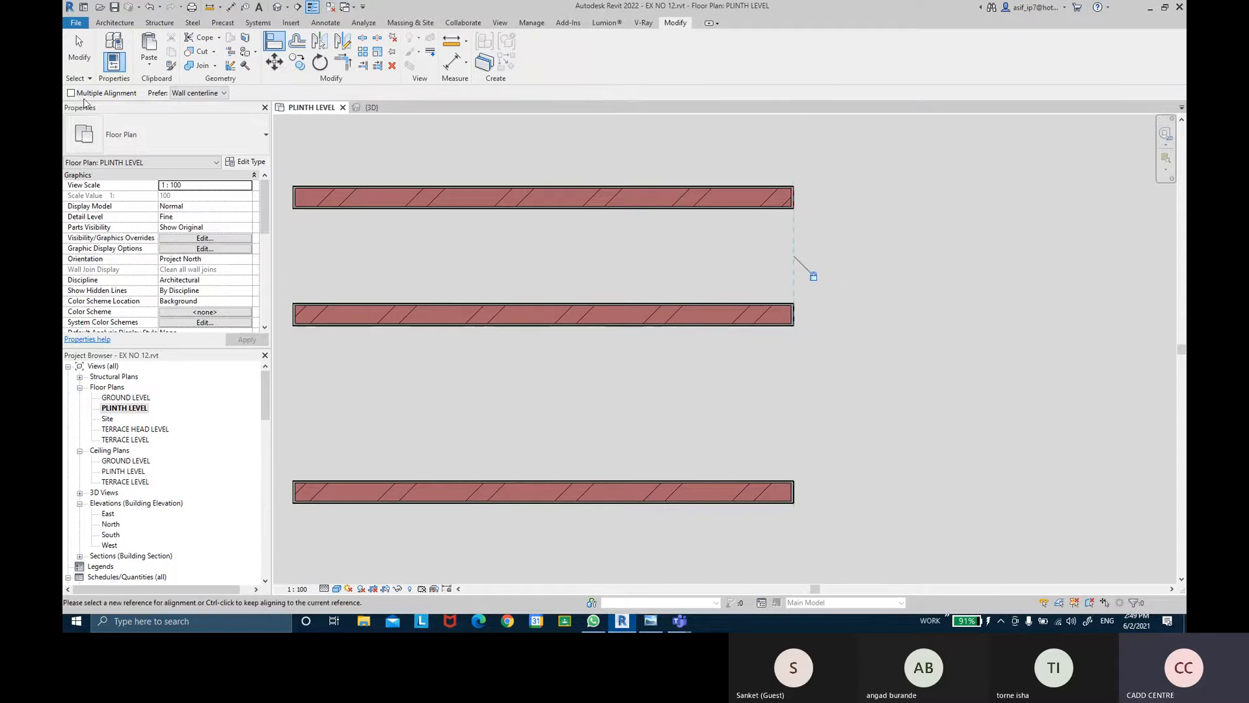
- Align the lowermost wall's right end with the middle wall's right end and lock the alignment
key("Escape")
key("Escape")
left_click(734, 310)
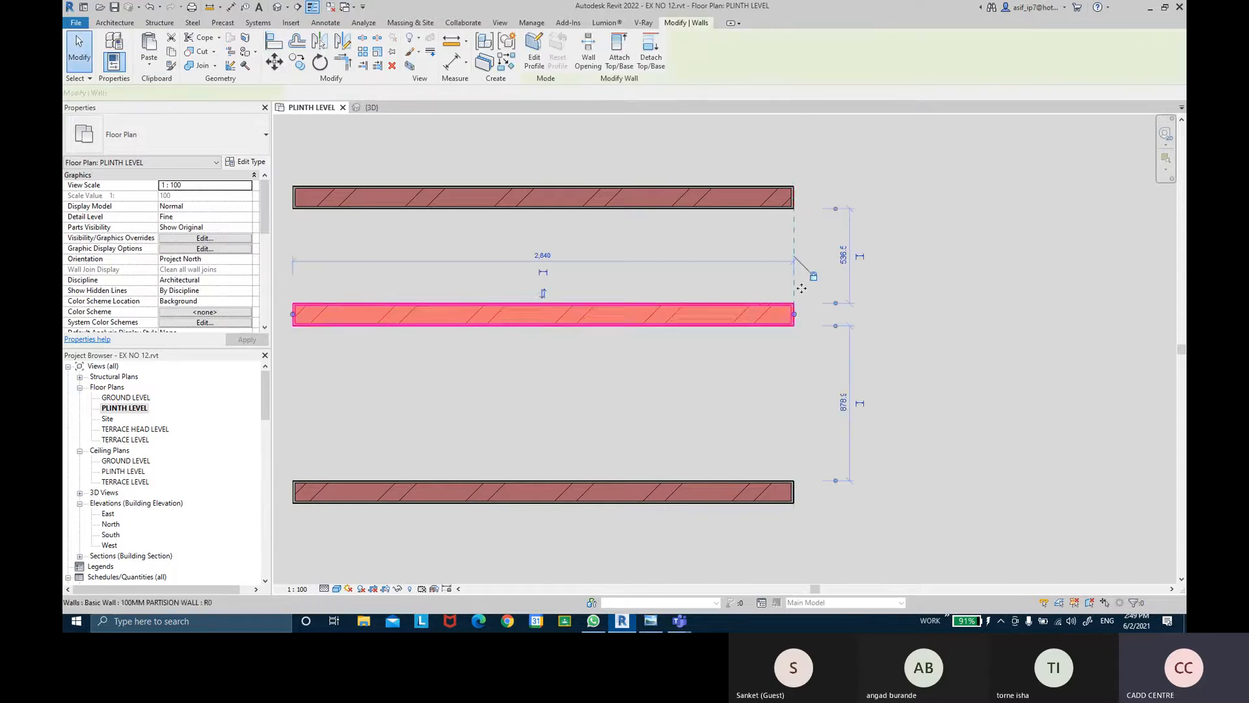
key("a")
key("l")
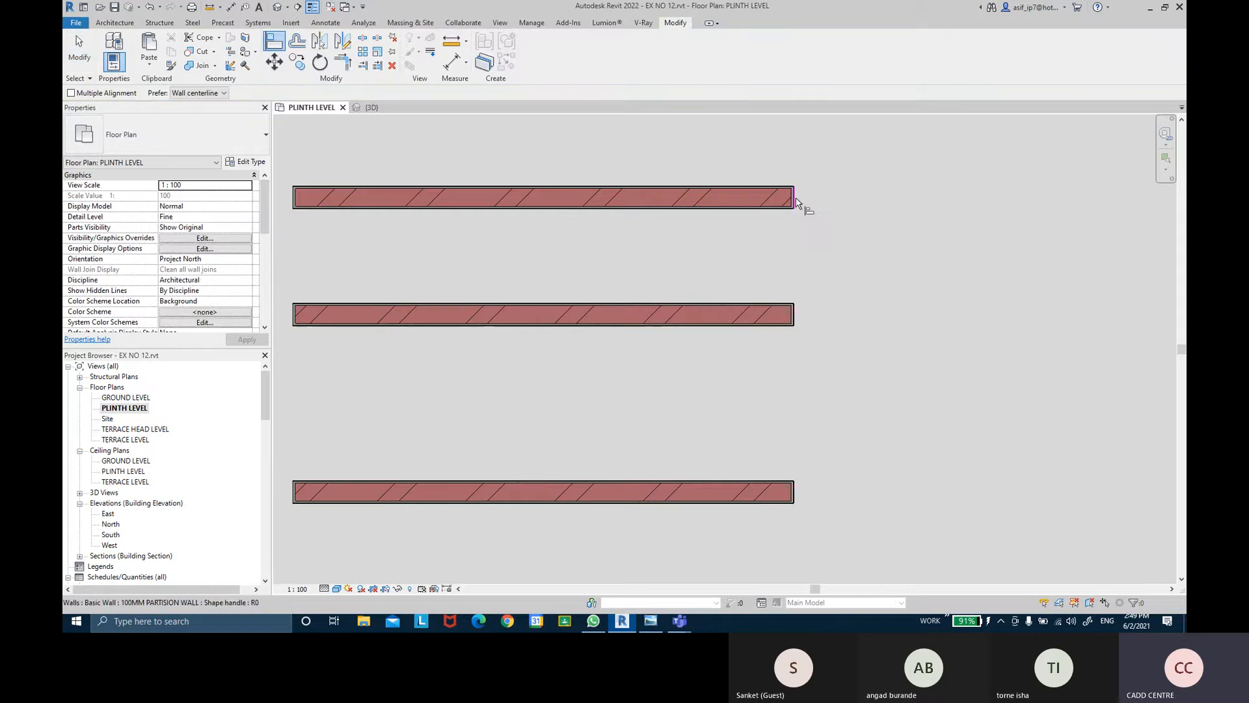
left_click(808, 320)
left_click(795, 492)
left_click(77, 44)
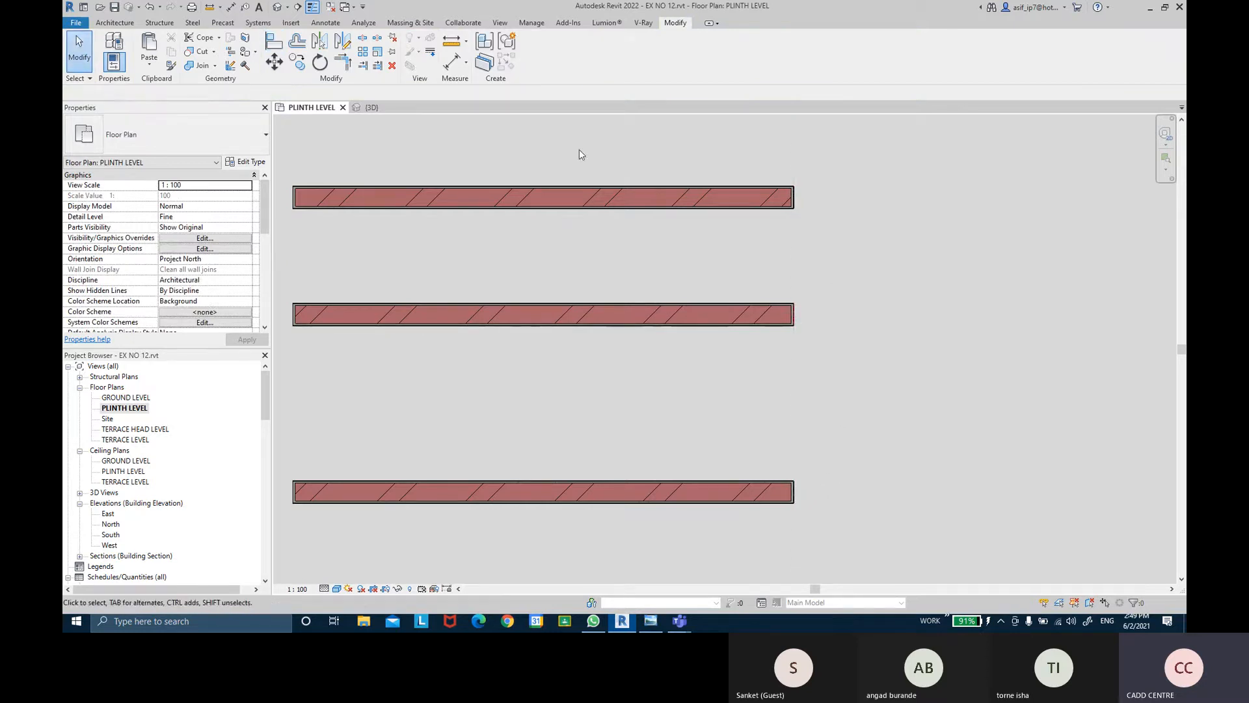
- Try to shorten and tilt the locked middle wall by moving its right end, then cancel the change
left_click(776, 311)
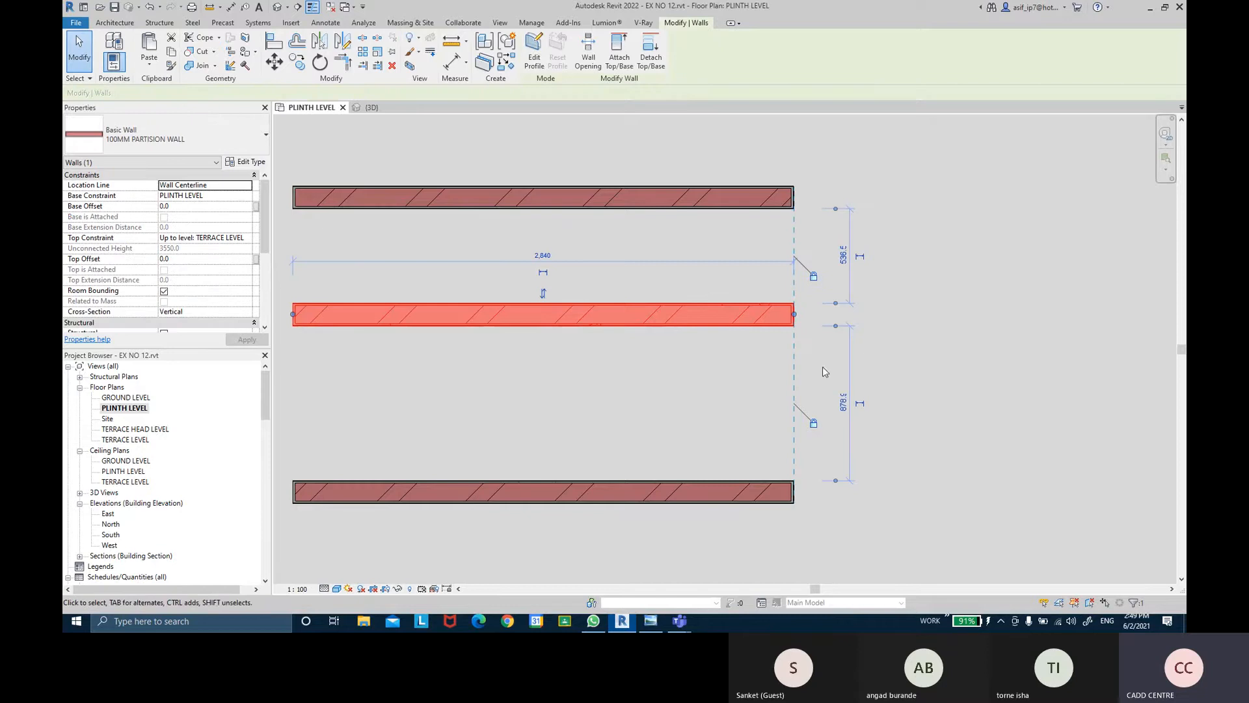
left_click_drag(794, 315, 741, 299)
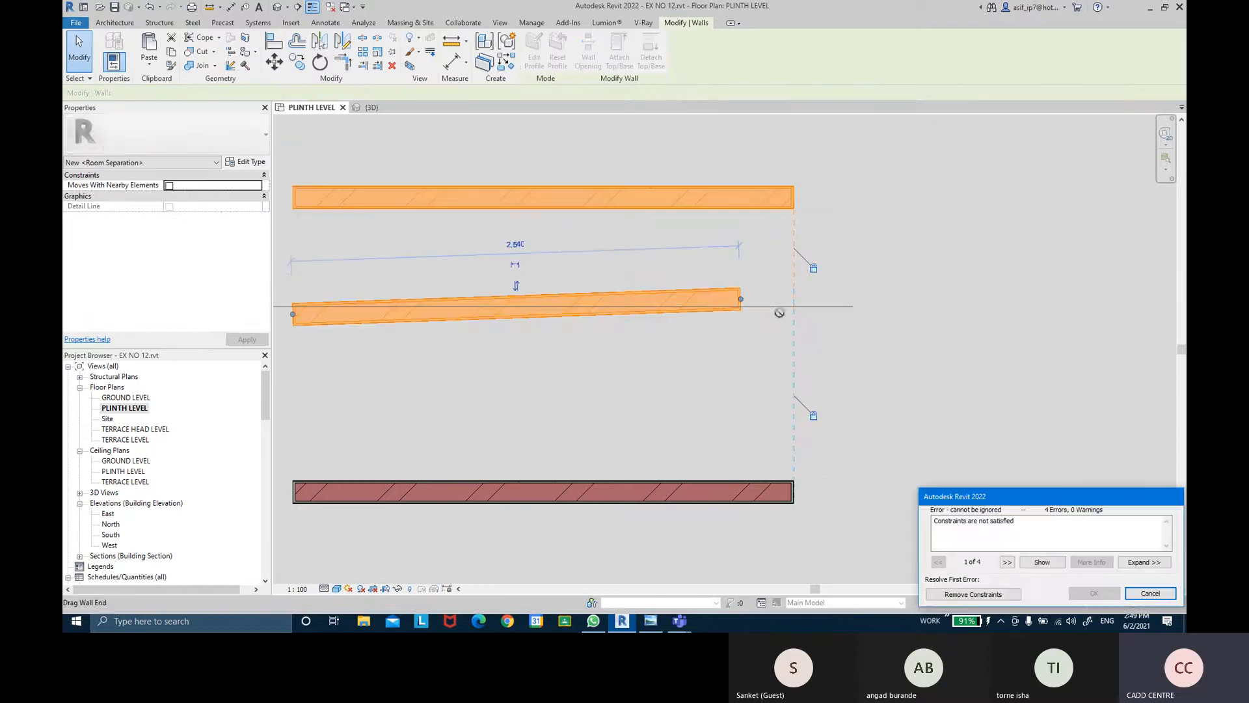
left_click(1150, 592)
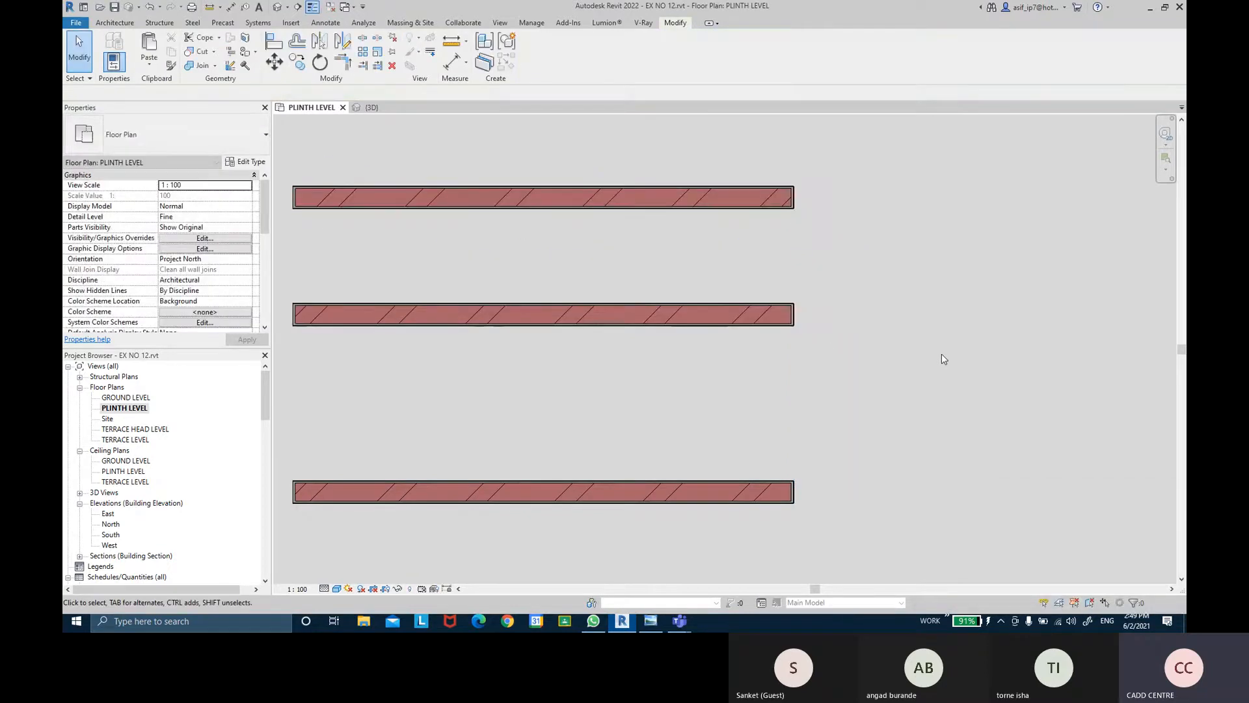
- Look at the Align command's Prefer options for walls, then leave the command
scroll(891, 278, "down", 2)
mouse_move(891, 277)
middle_mouse_down()
mouse_move(853, 279)
mouse_move(800, 217)
mouse_move(691, 319)
middle_mouse_up()
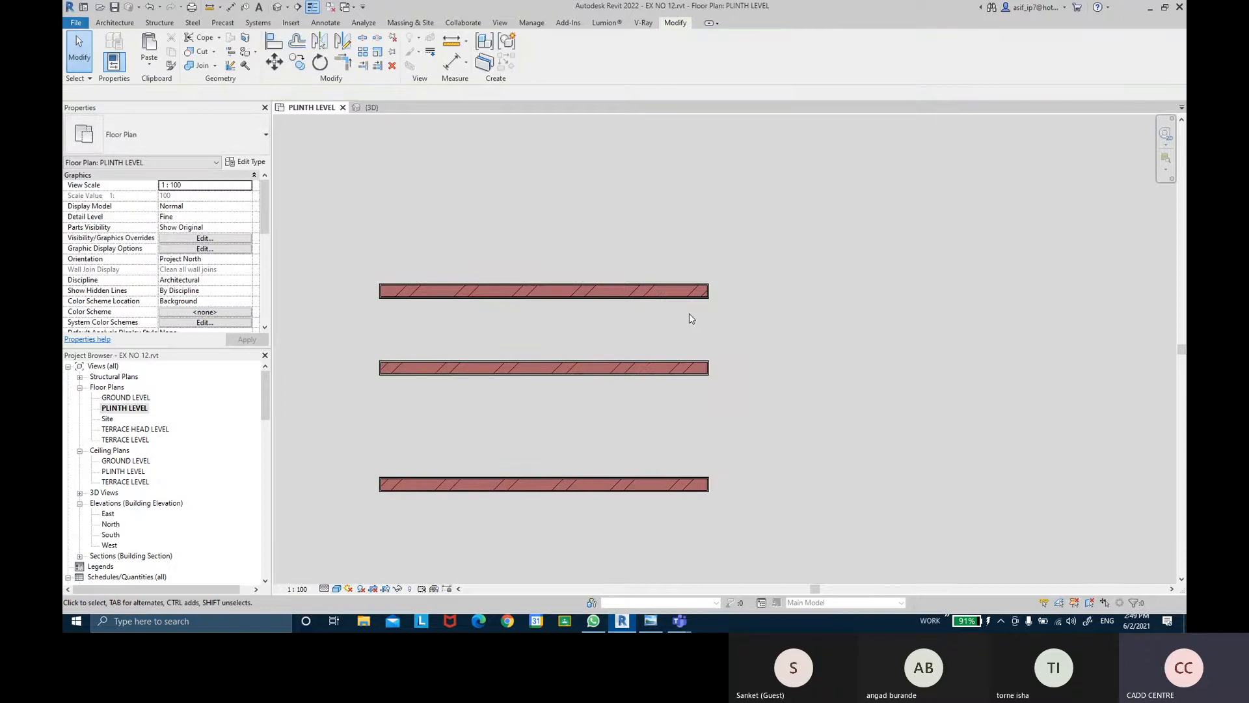
left_click(269, 44)
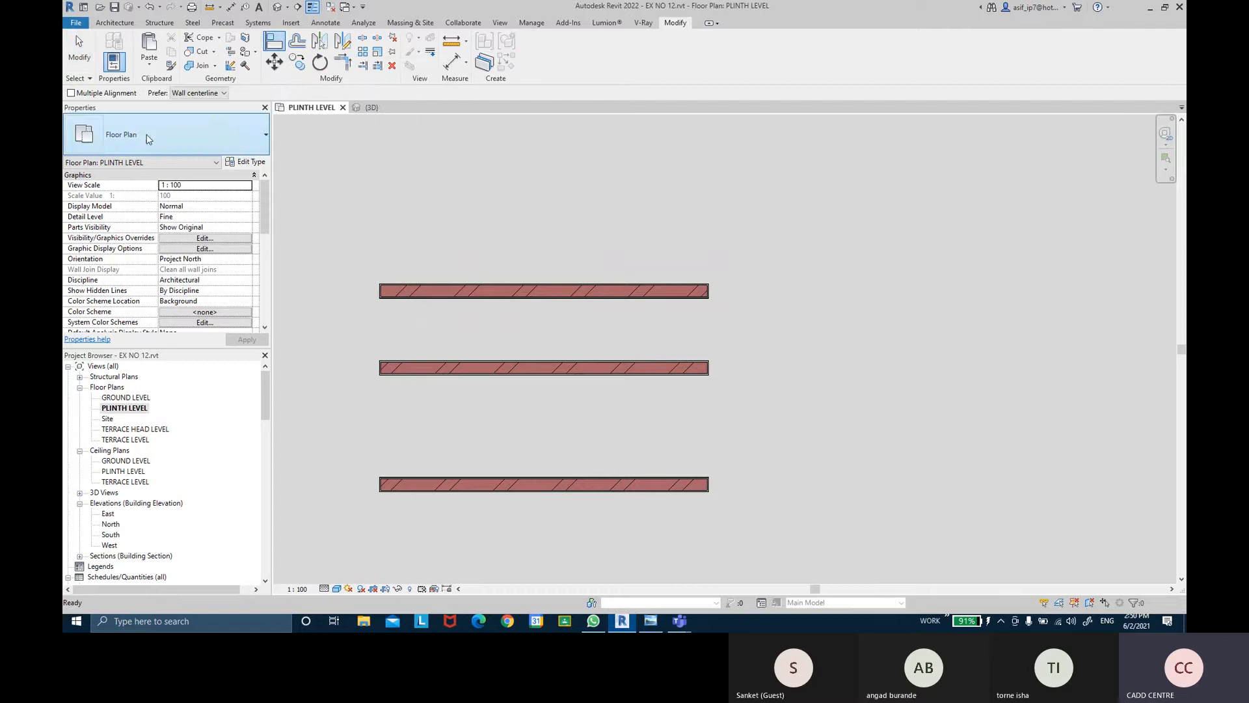
left_click(223, 93)
left_click(226, 93)
left_click(80, 55)
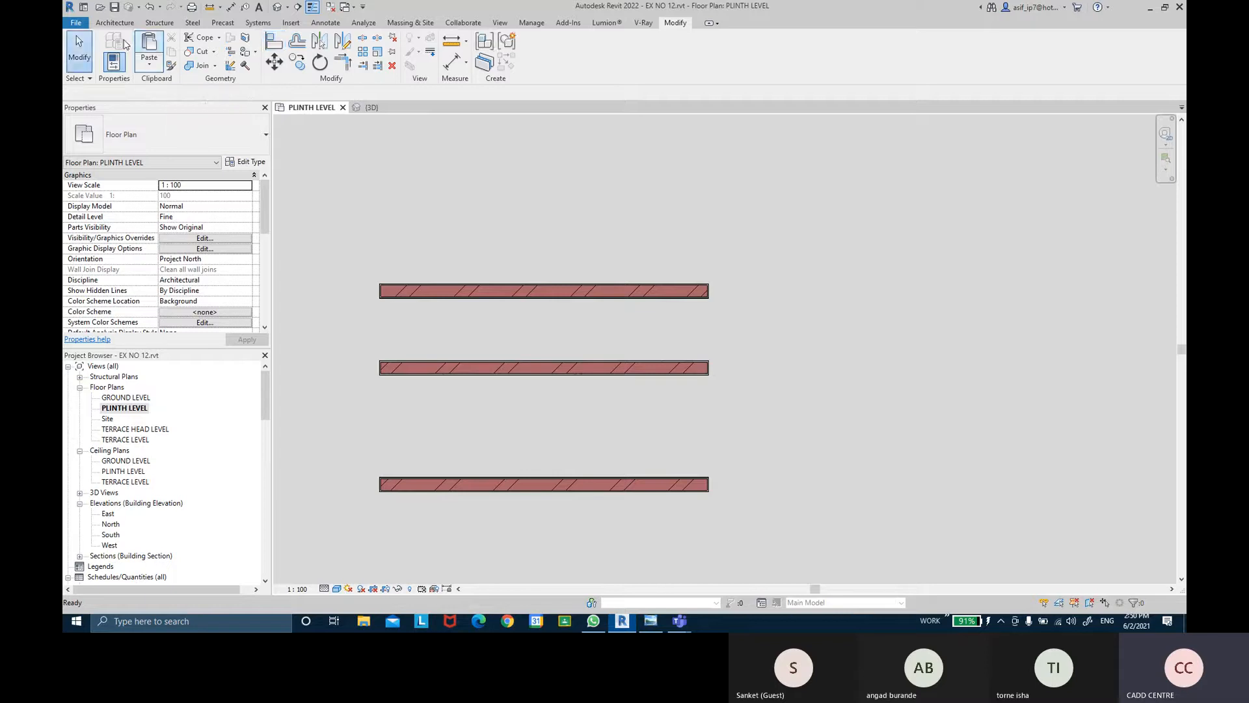
- Draw a horizontal 100MM PARTISION WALL to the right of the sample walls, in line with the lowermost one
left_click(109, 21)
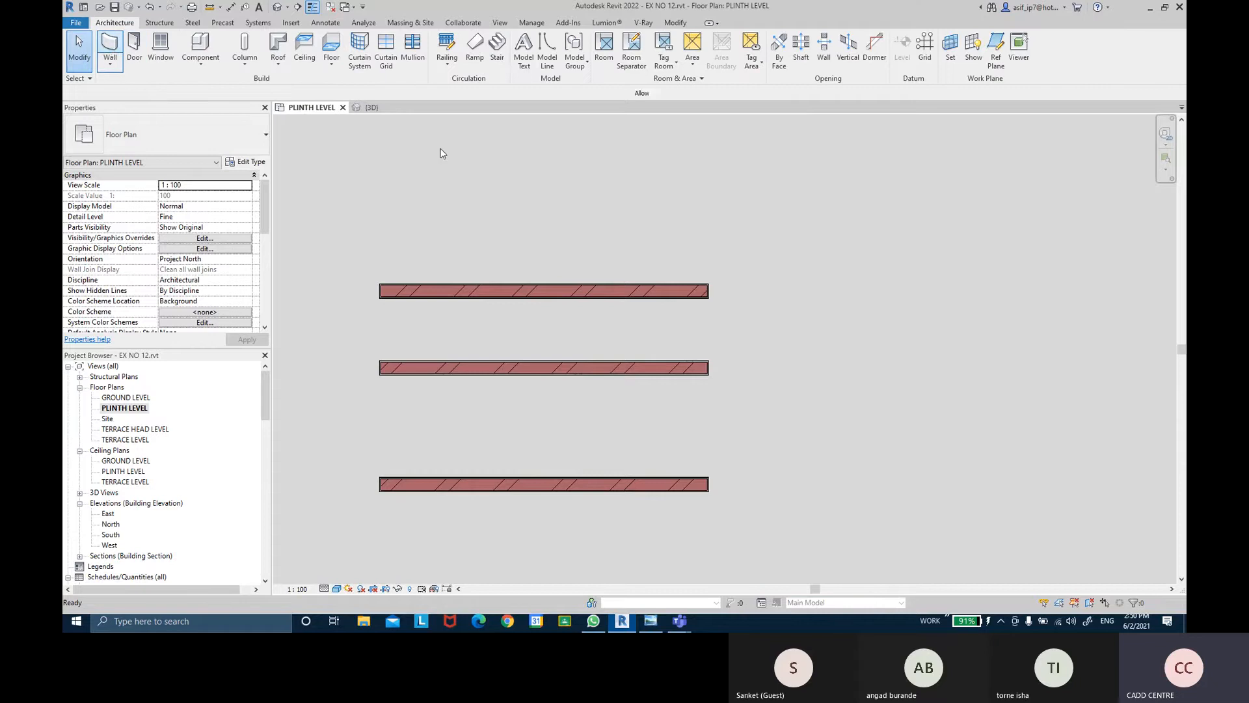
key("w")
key("a")
left_click(730, 436)
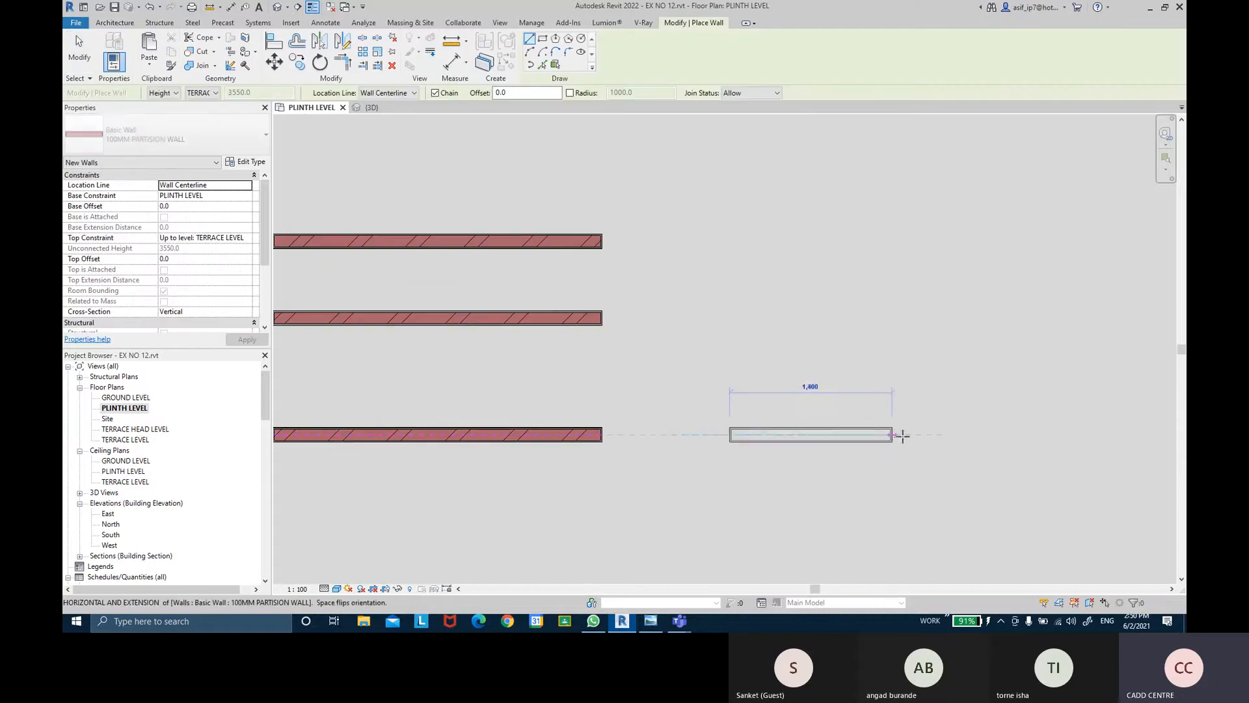
left_click(939, 435)
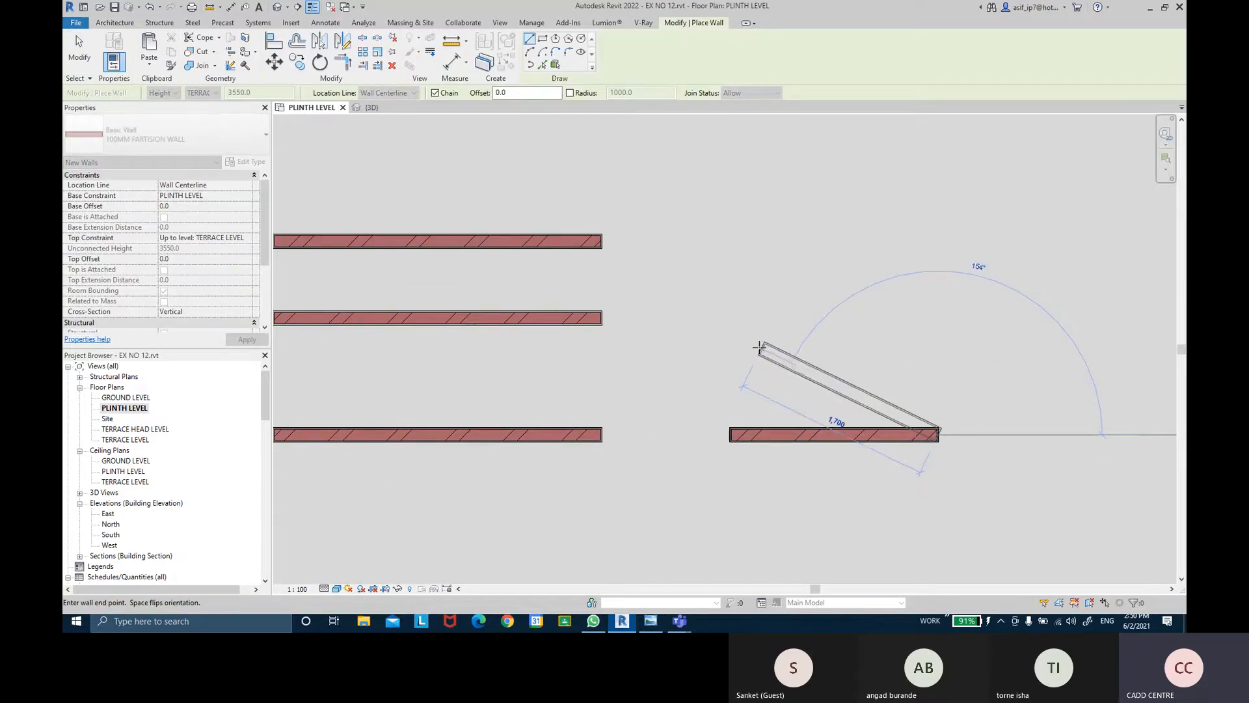
key("Escape")
- Draw two more horizontal walls above the new wall with flush left ends, a shorter one and above it a longer one
left_click(730, 348)
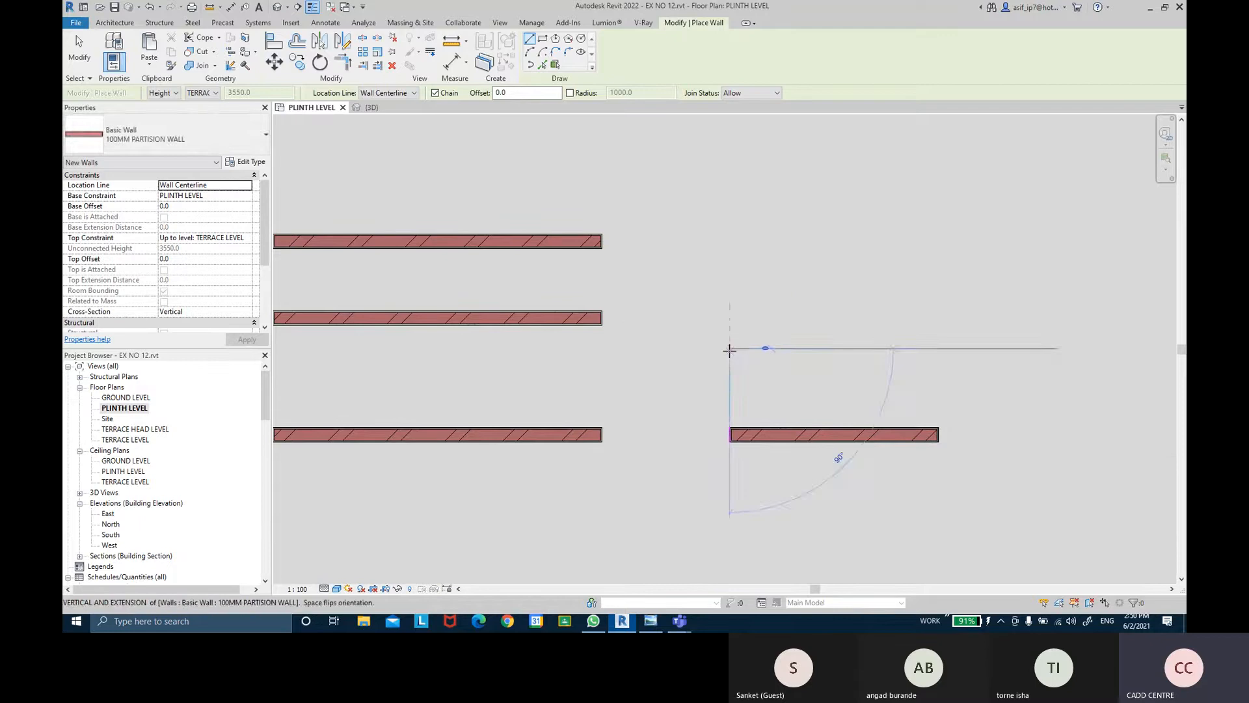
left_click(822, 348)
key("Escape")
left_click(730, 259)
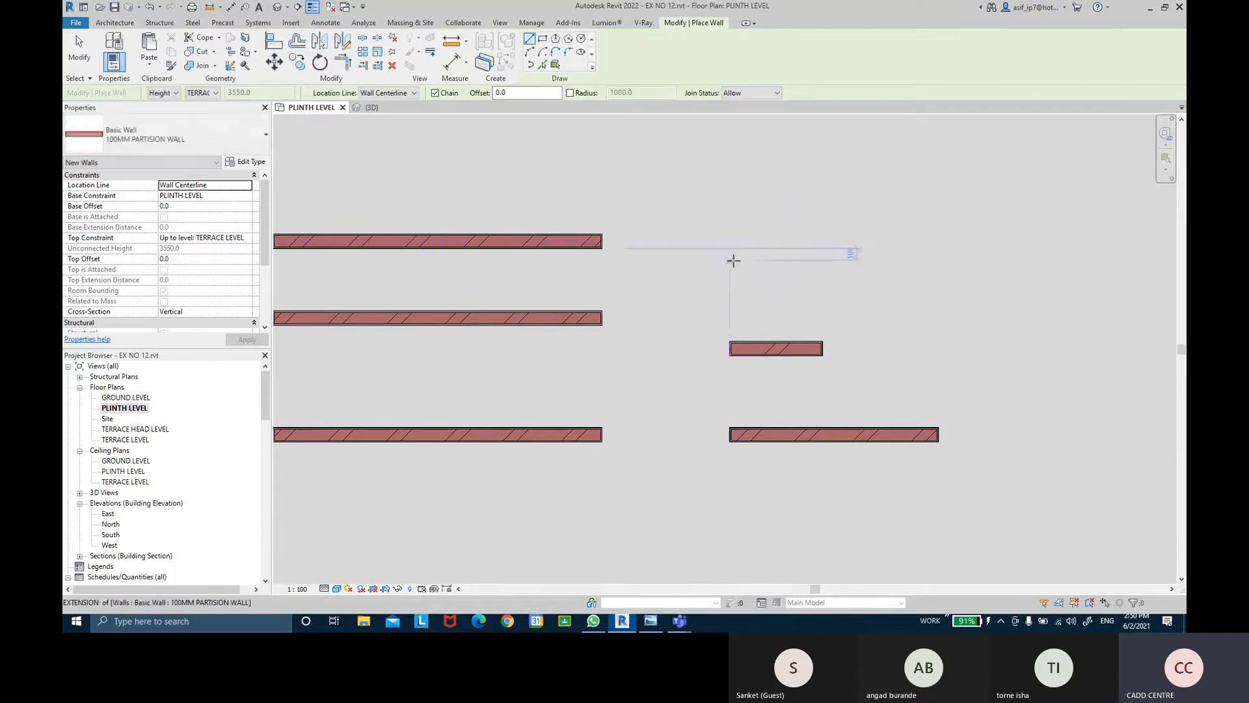
left_click(1041, 260)
key("Escape")
key("Escape")
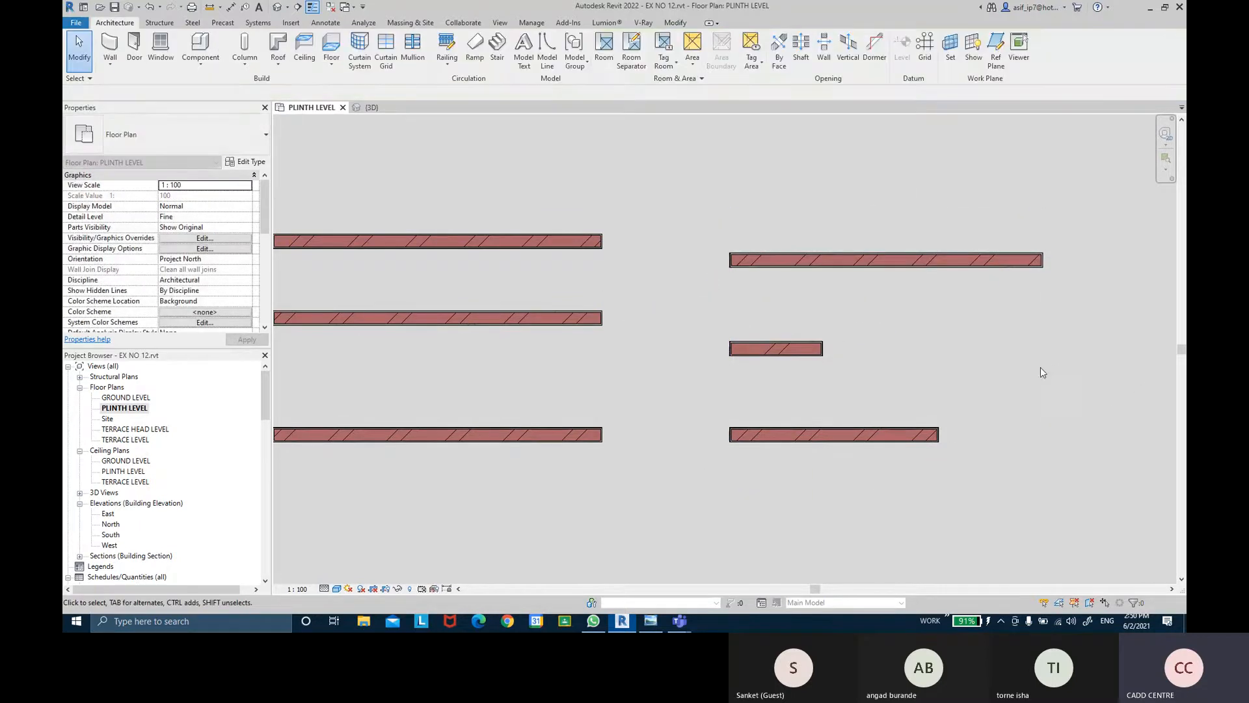
middle_click_drag(997, 360, 975, 350)
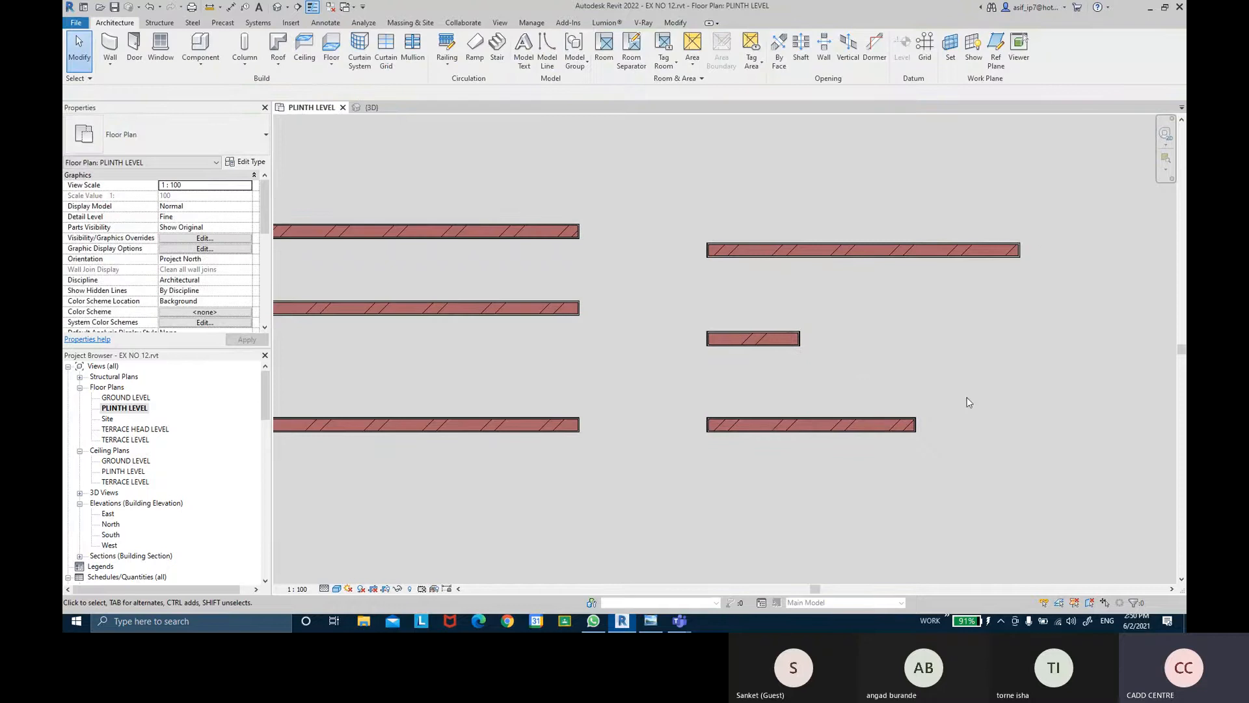
- With Multiple Alignment enabled, align the right ends of the new middle and upper walls with the new lowest wall's right end
left_click(690, 22)
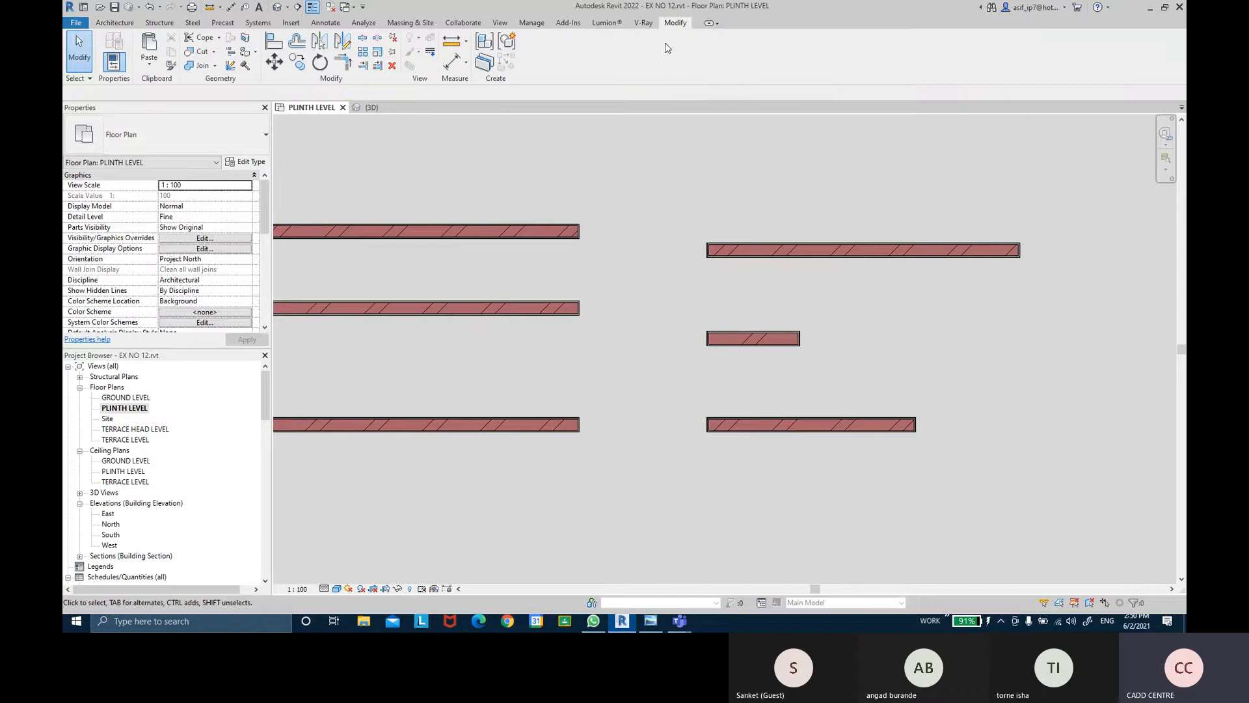
left_click(275, 43)
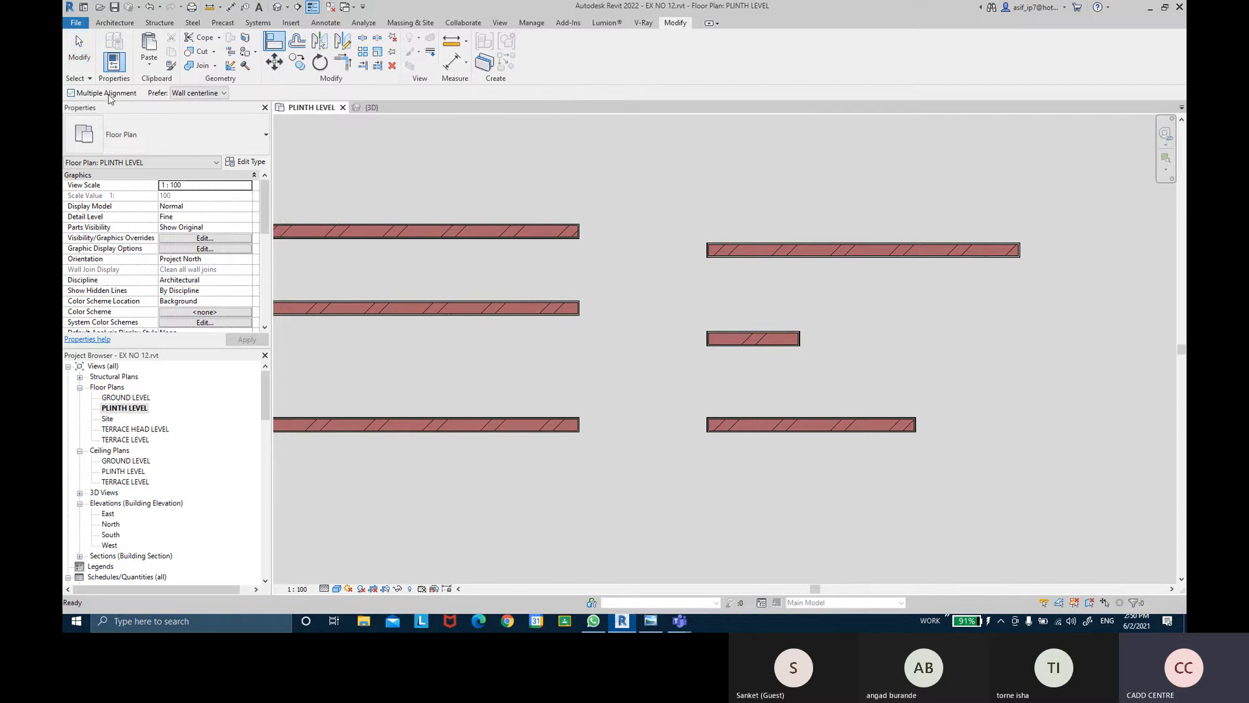
scroll(920, 429, "up", 5)
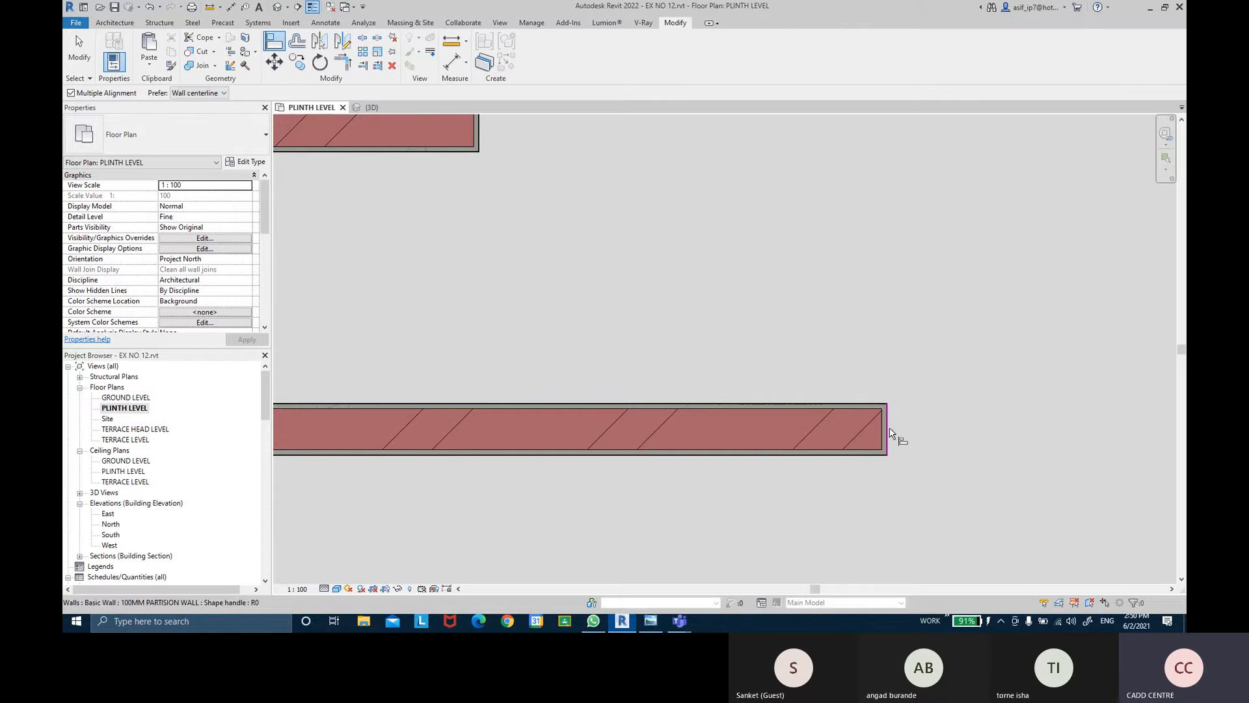
left_click(889, 430)
scroll(891, 432, "down", 5)
left_click(777, 341)
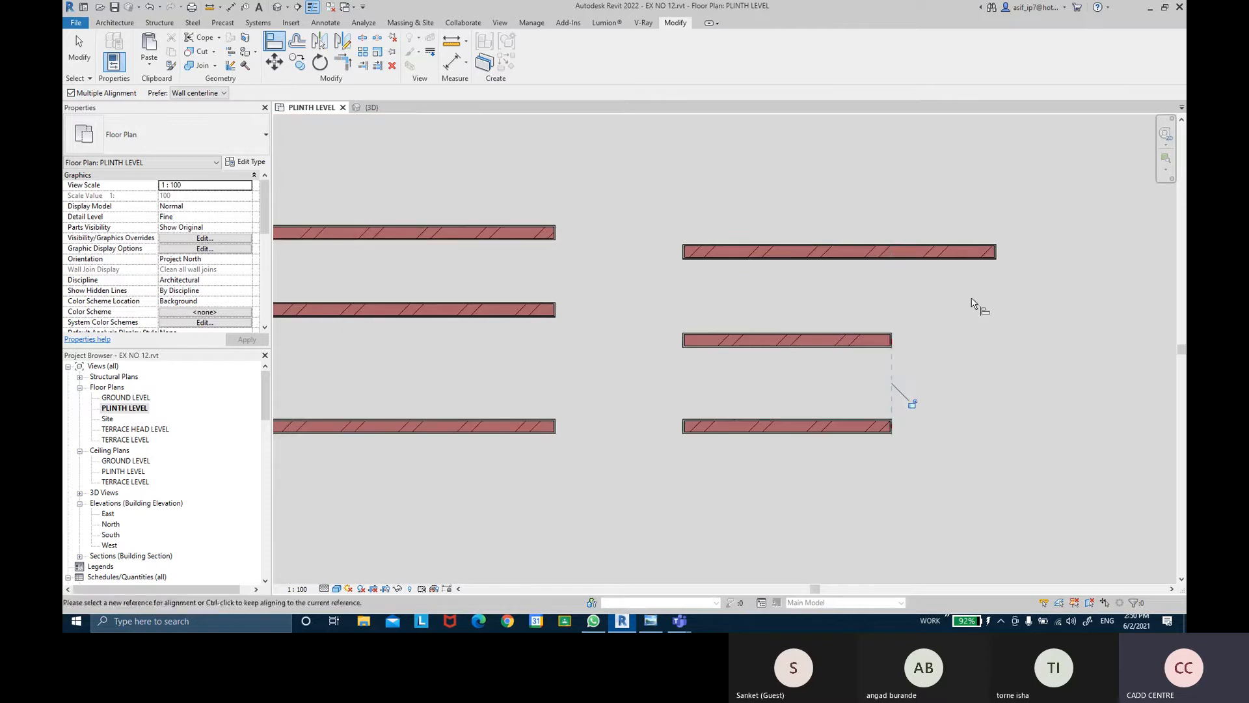
left_click(995, 253)
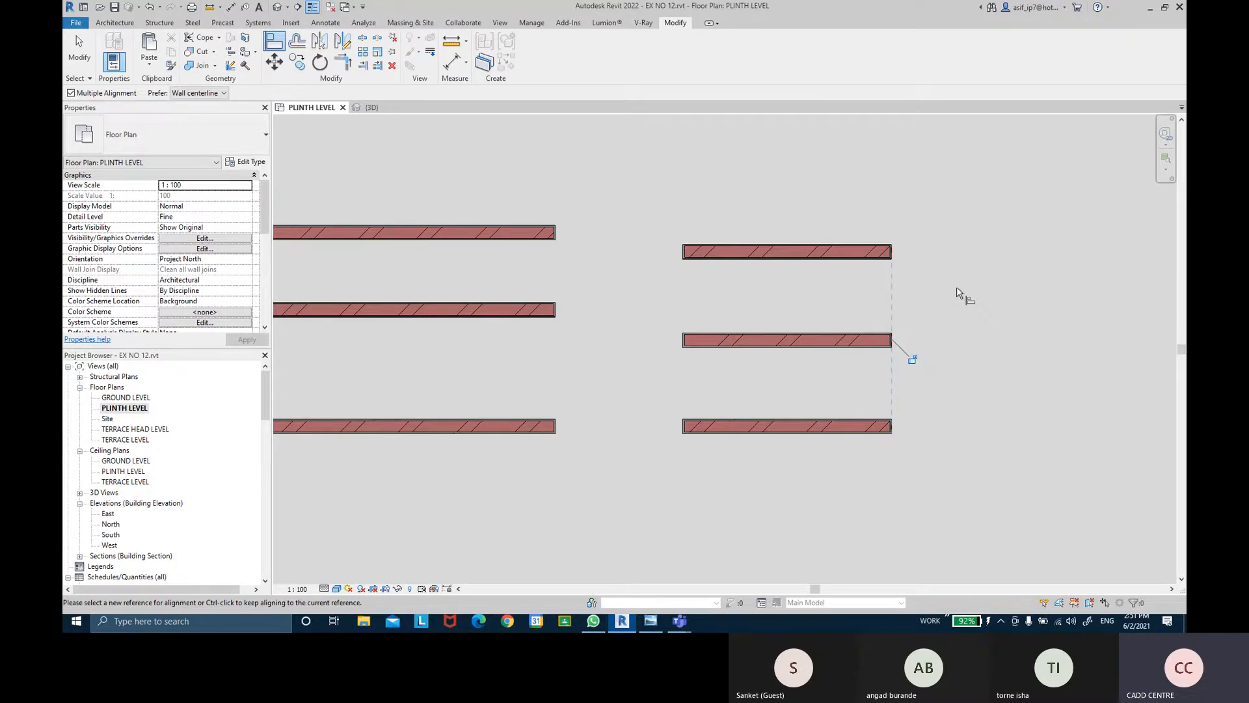
key("Escape")
key("Escape")
middle_click_drag(953, 287, 931, 282)
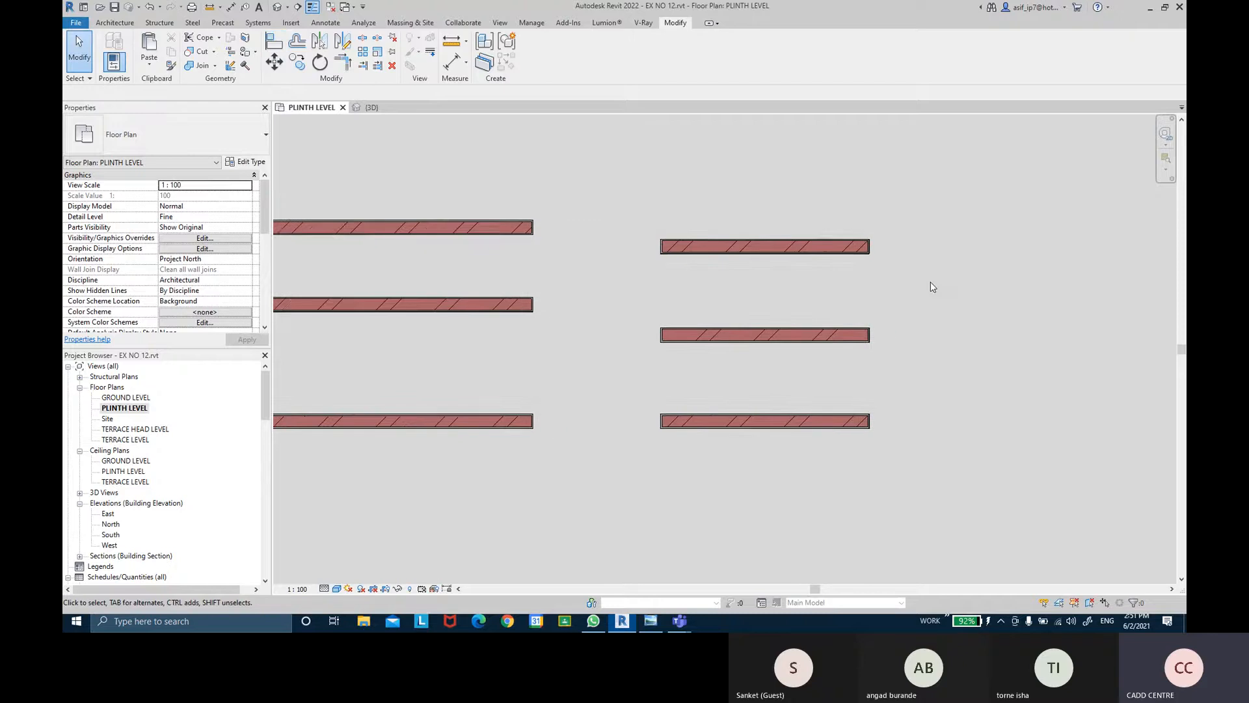
middle_click_drag(896, 239, 862, 217)
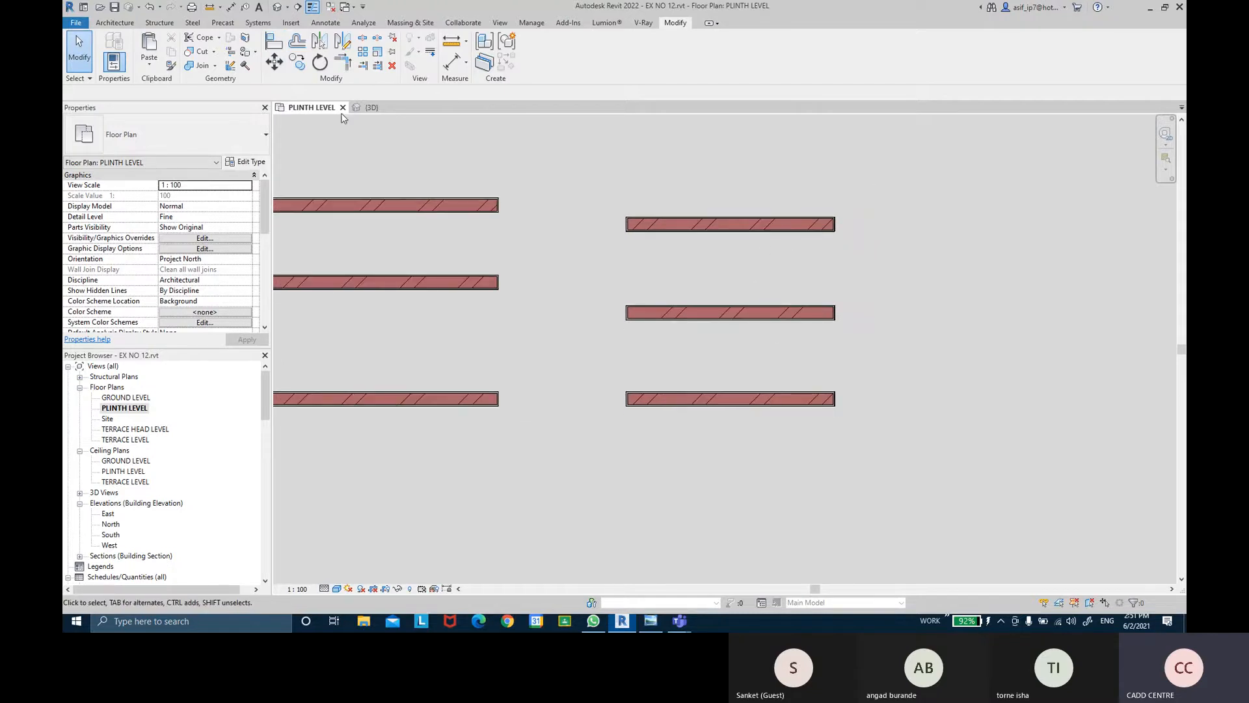
- Review the Align command's wall preference choices and keep Wall centerlines
left_click(274, 40)
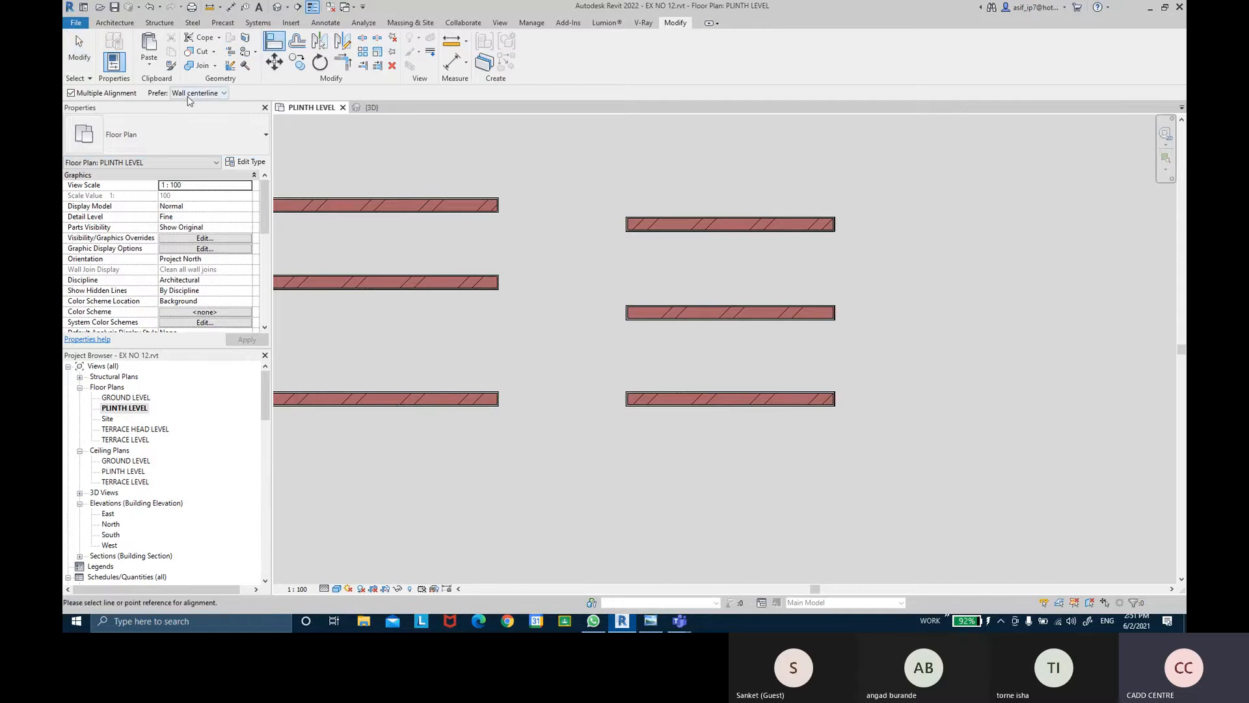
left_click(188, 95)
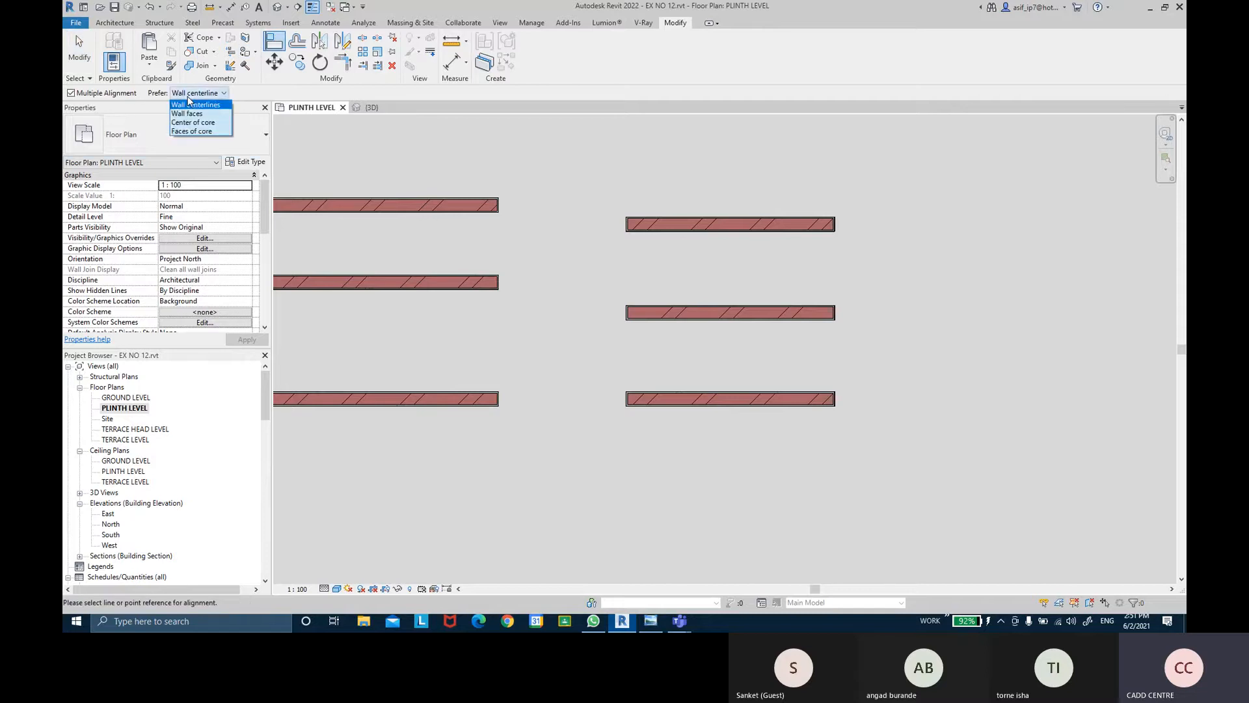
left_click(188, 104)
key("Escape")
key("Escape")
- Draw a vertical 100MM PARTISION WALL about 2,400 mm long to the right of the second group of walls
middle_click_drag(916, 230, 693, 231)
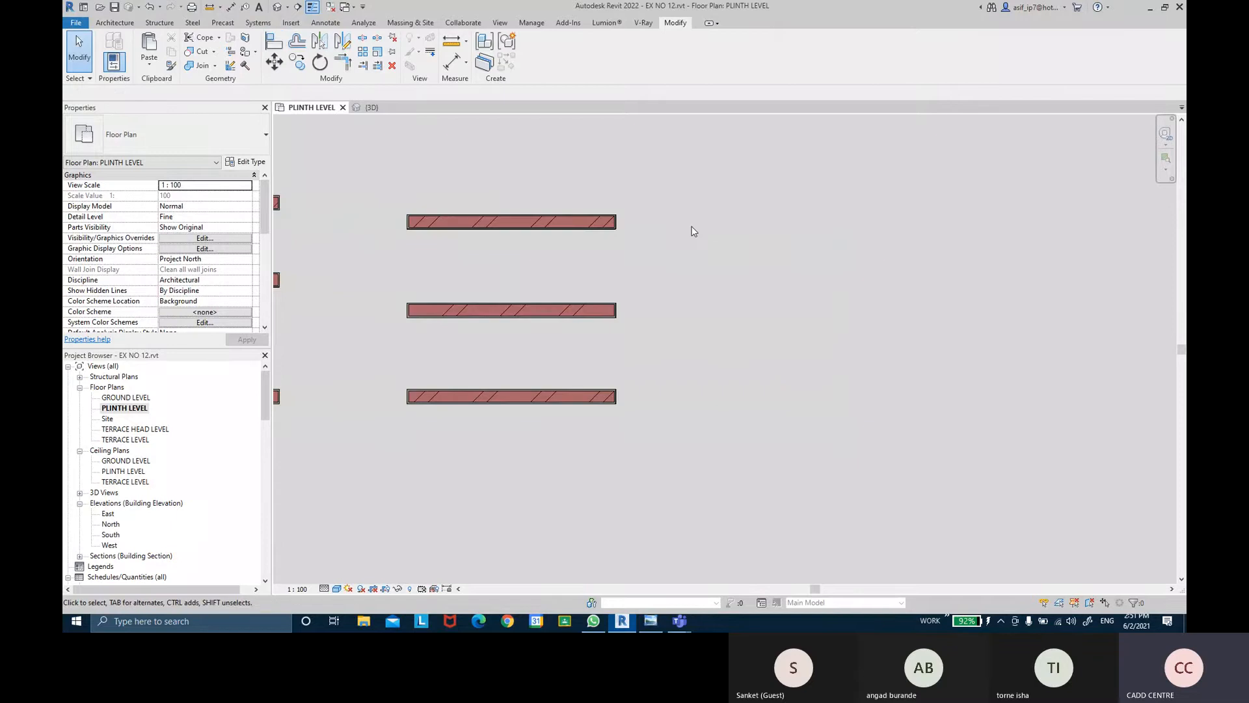
left_click(104, 23)
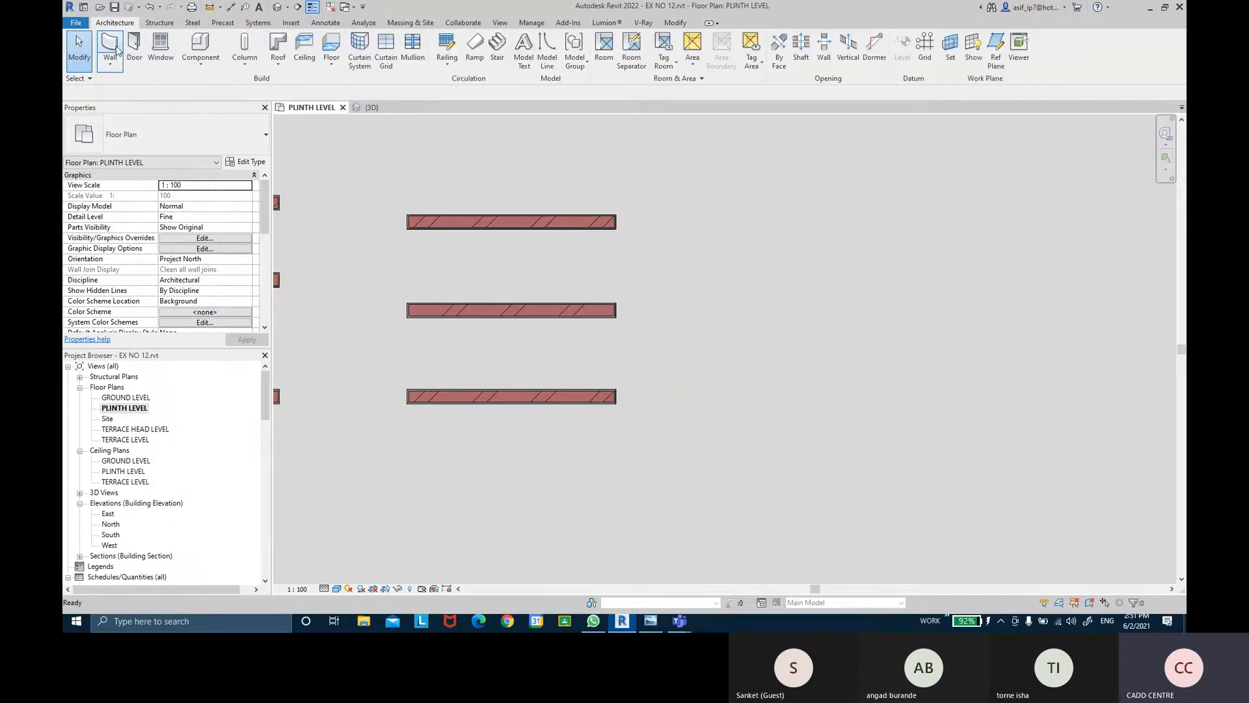
left_click(110, 49)
left_click(759, 175)
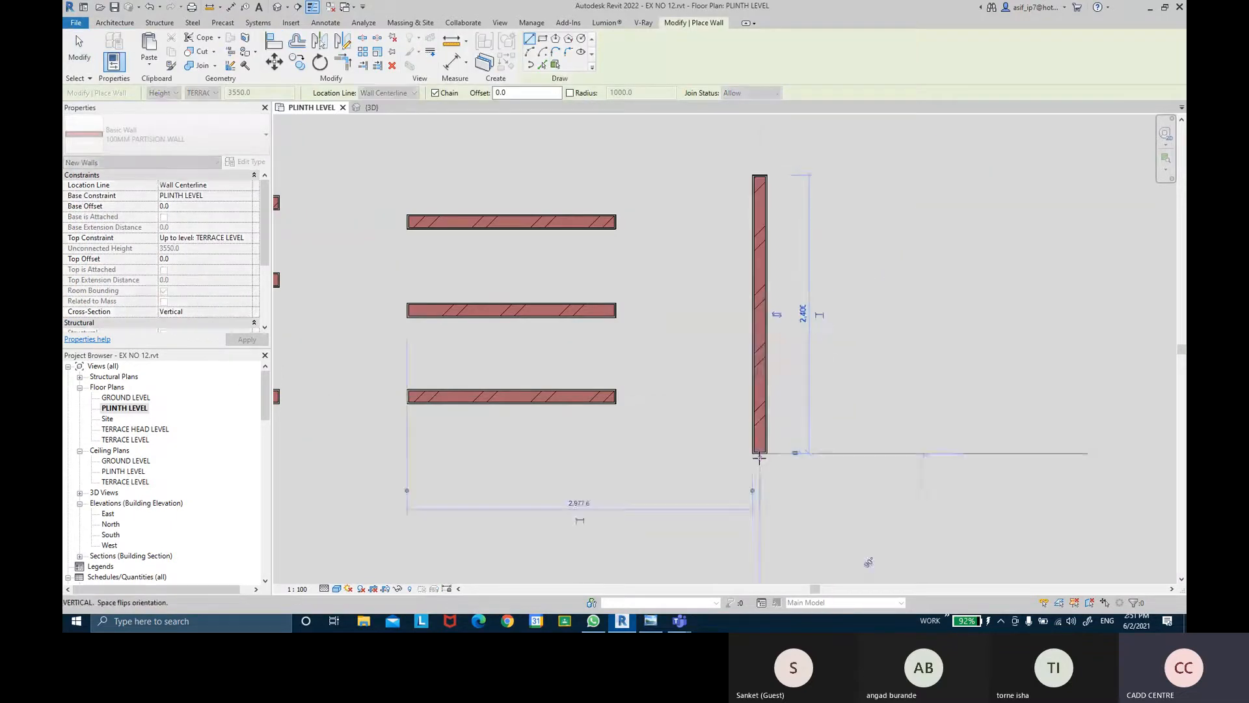
left_click(759, 454)
key("Escape")
key("Escape")
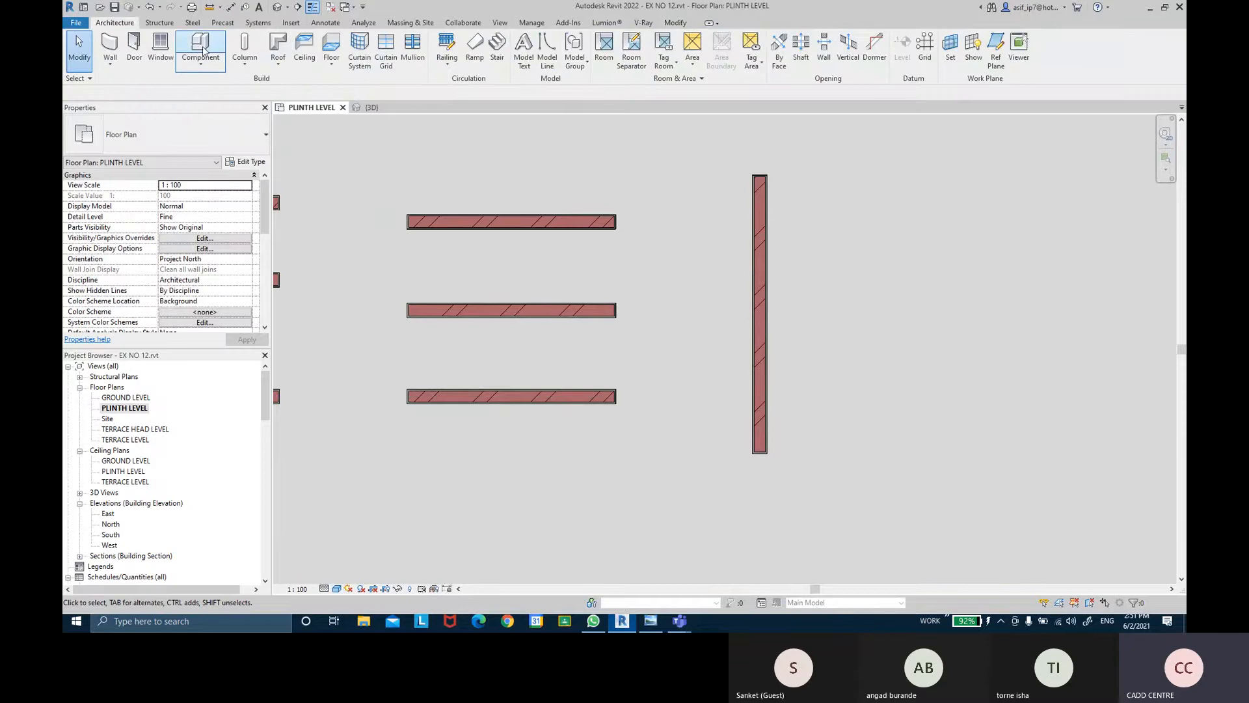
- Place an M_Desk 1525 x 762mm component to the right of the vertical wall
left_click(203, 51)
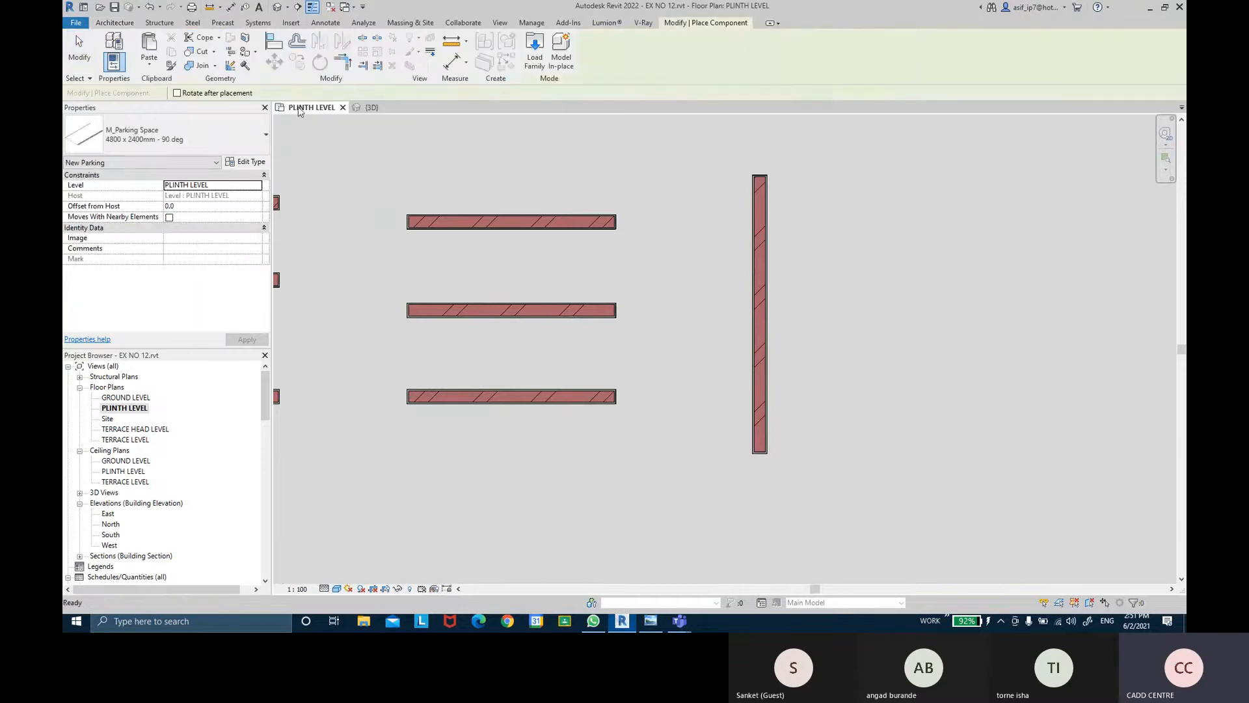
left_click(150, 135)
scroll(123, 241, "up", 4)
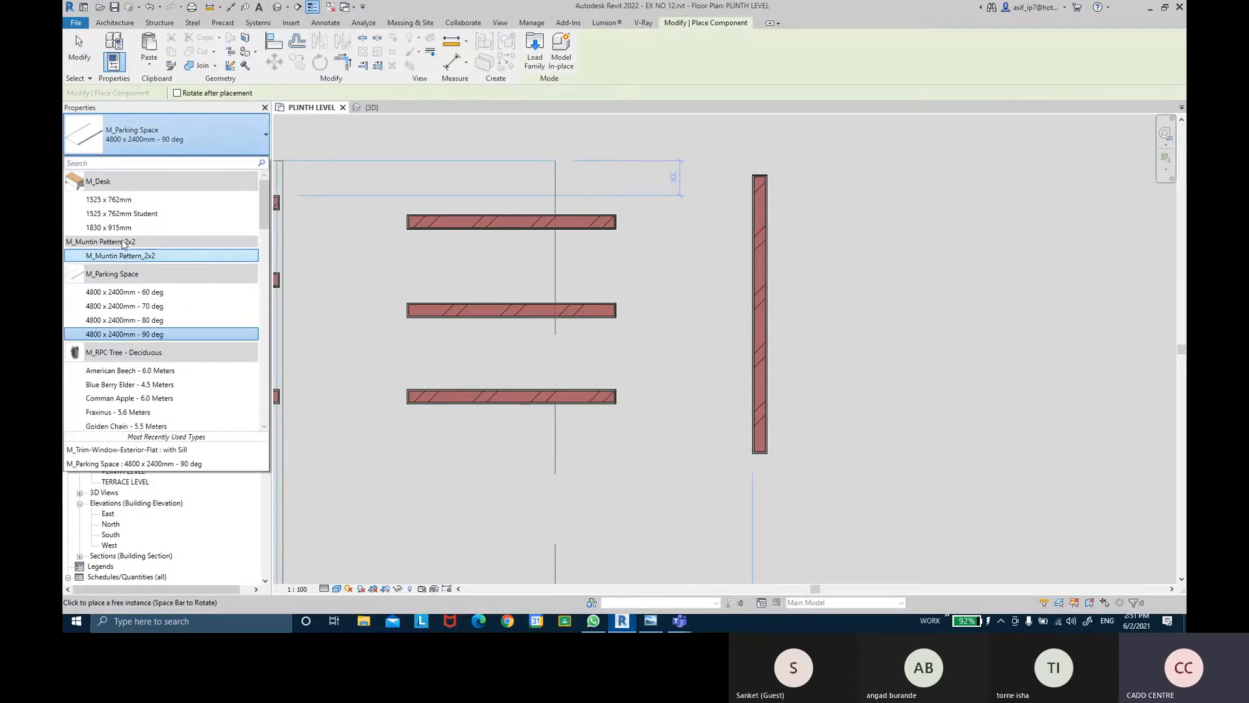
left_click(108, 199)
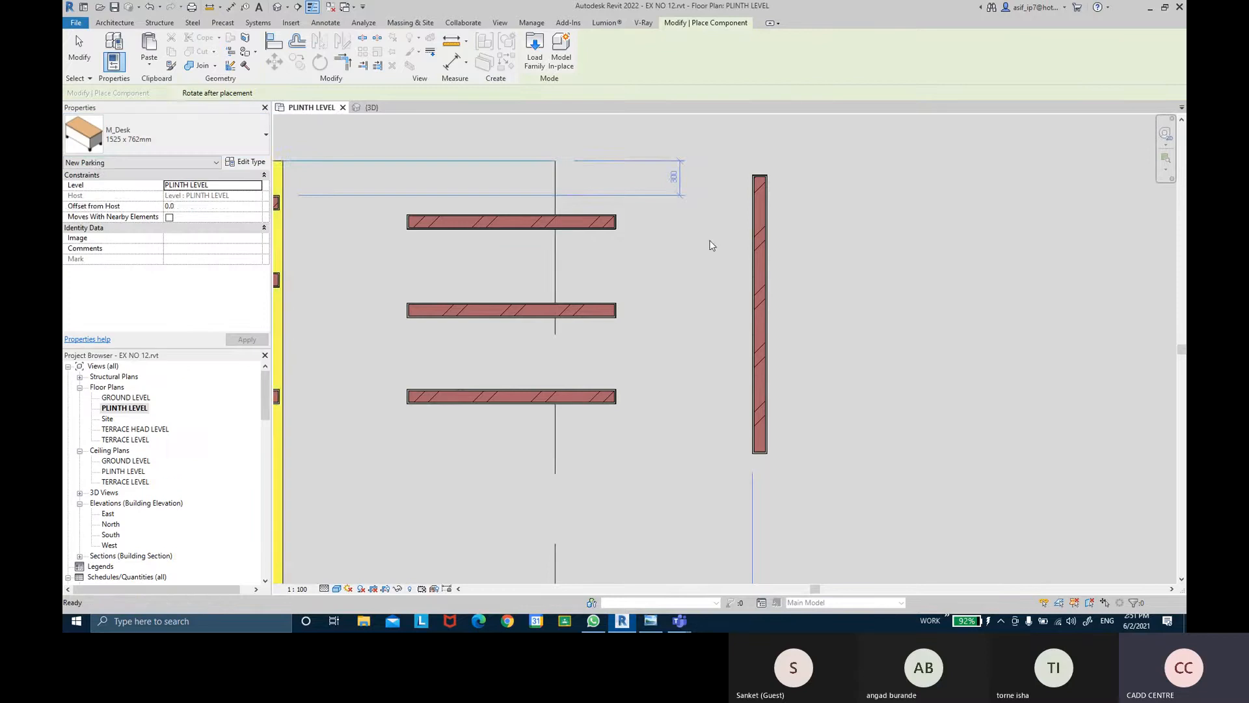
left_click(945, 259)
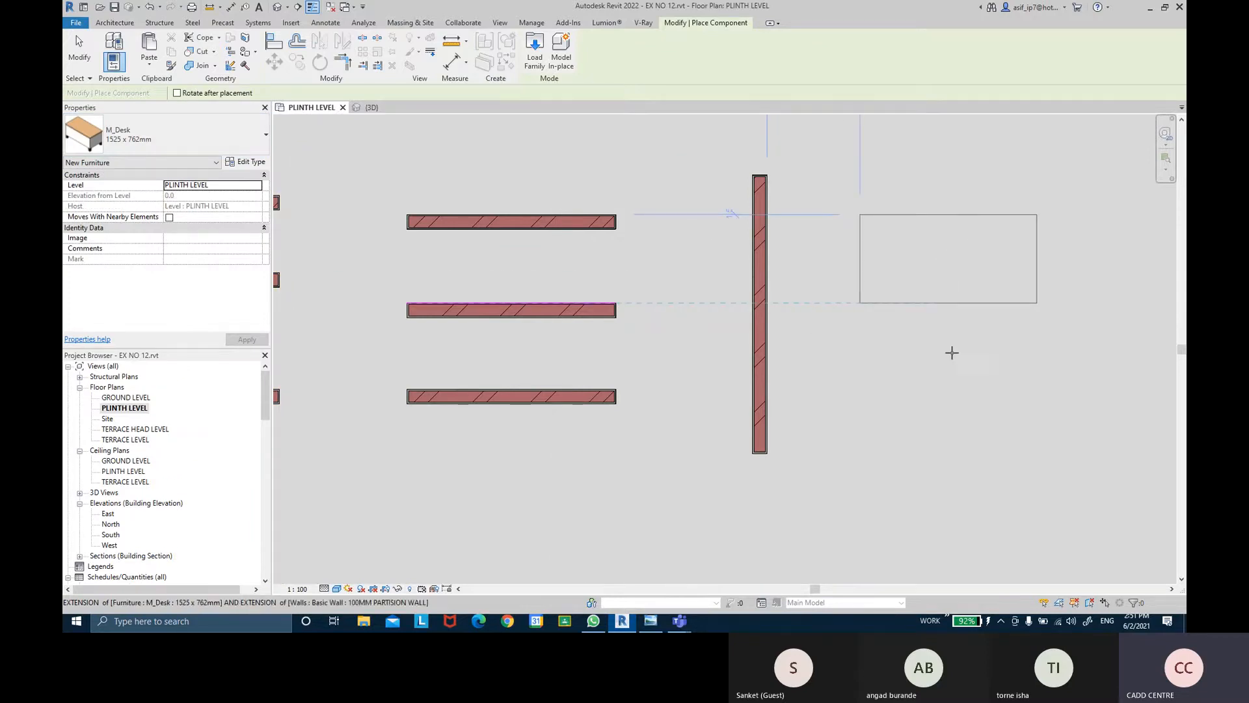
key("Escape")
key("Escape")
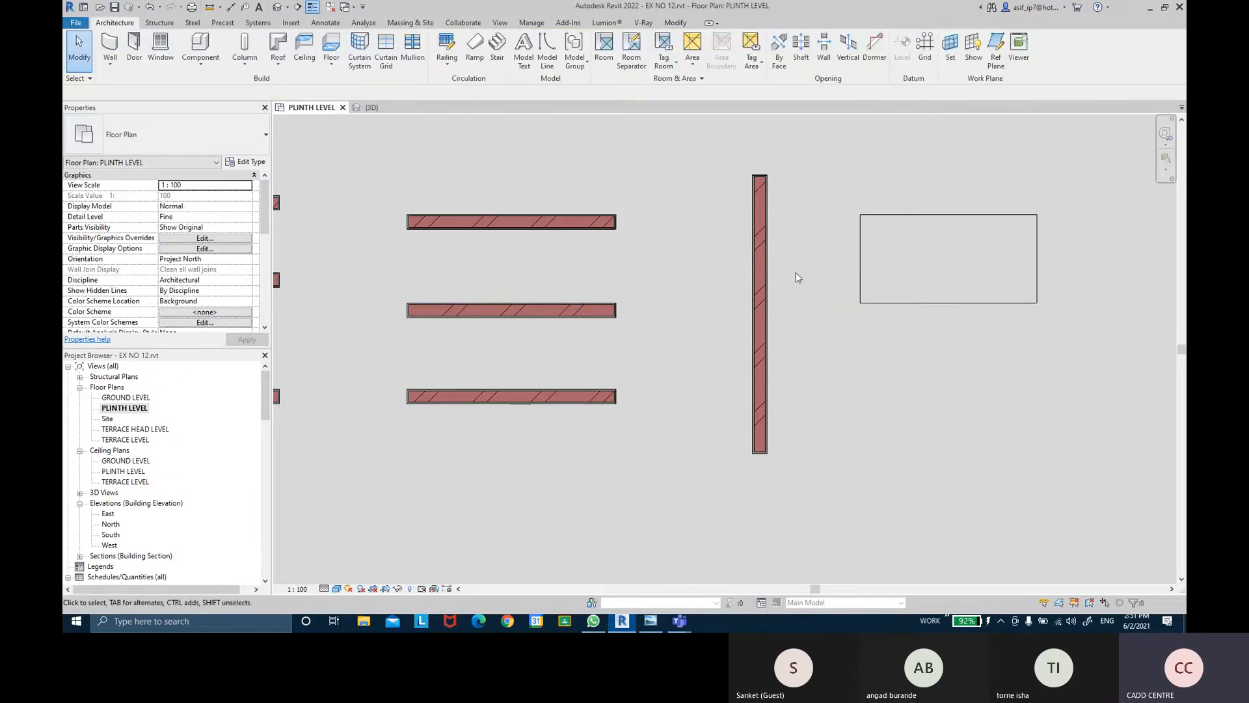
scroll(768, 264, "up", 2)
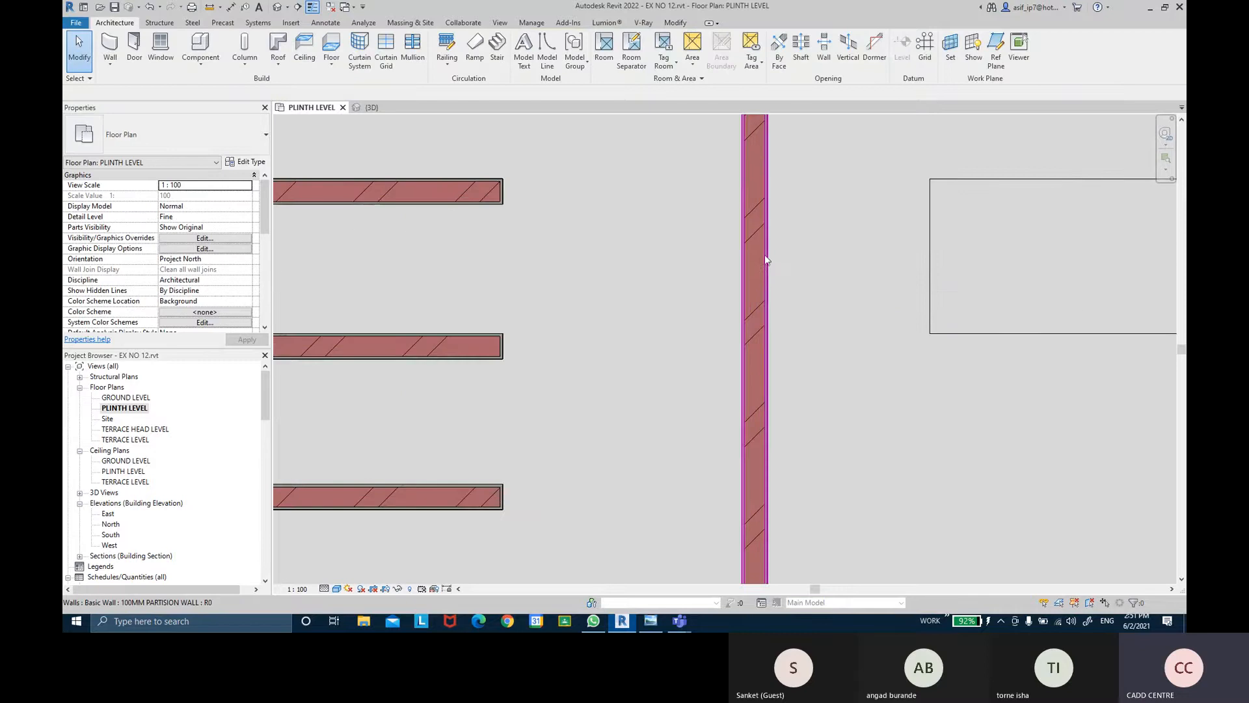
- Start the Align command and change its wall preference to Wall faces
scroll(766, 244, "down", 3)
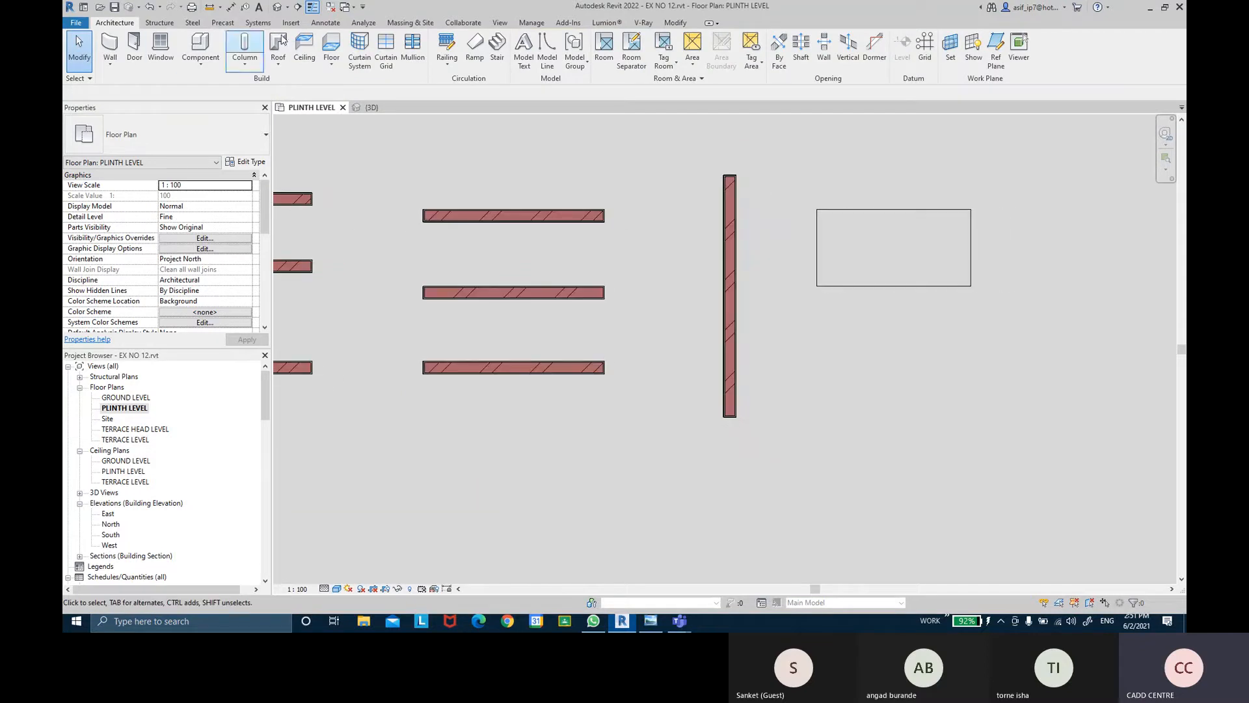
left_click(675, 23)
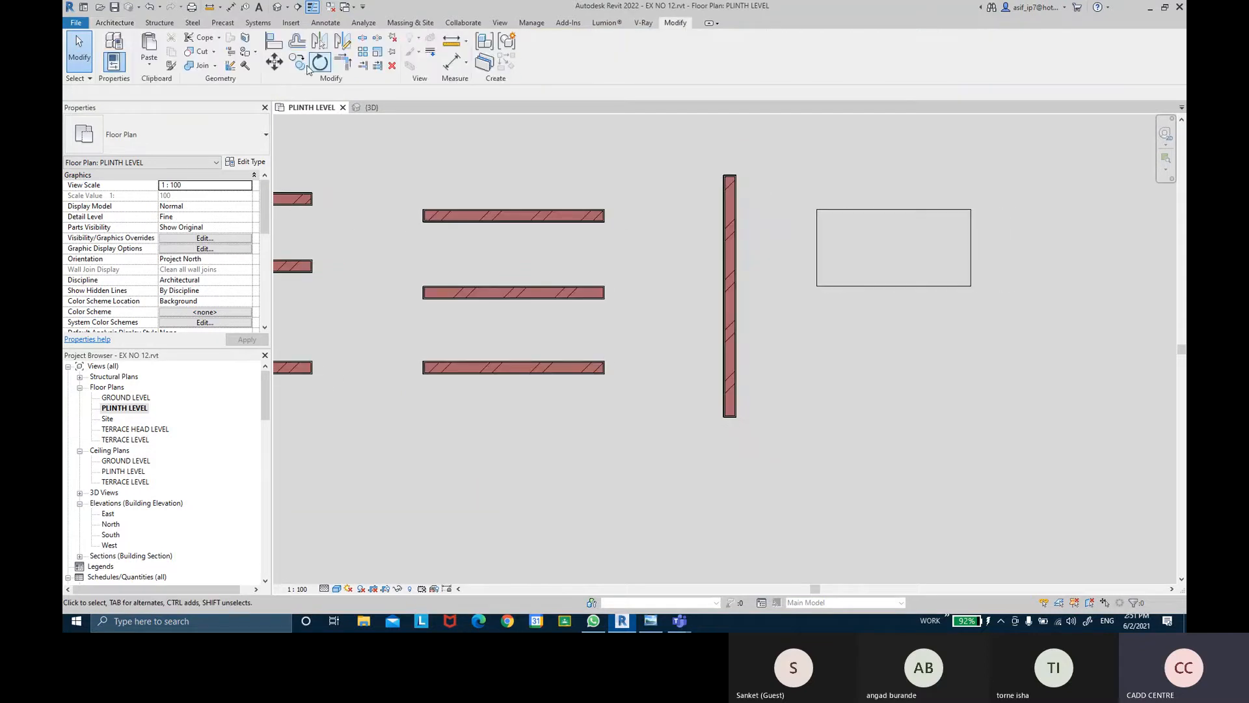
left_click(275, 45)
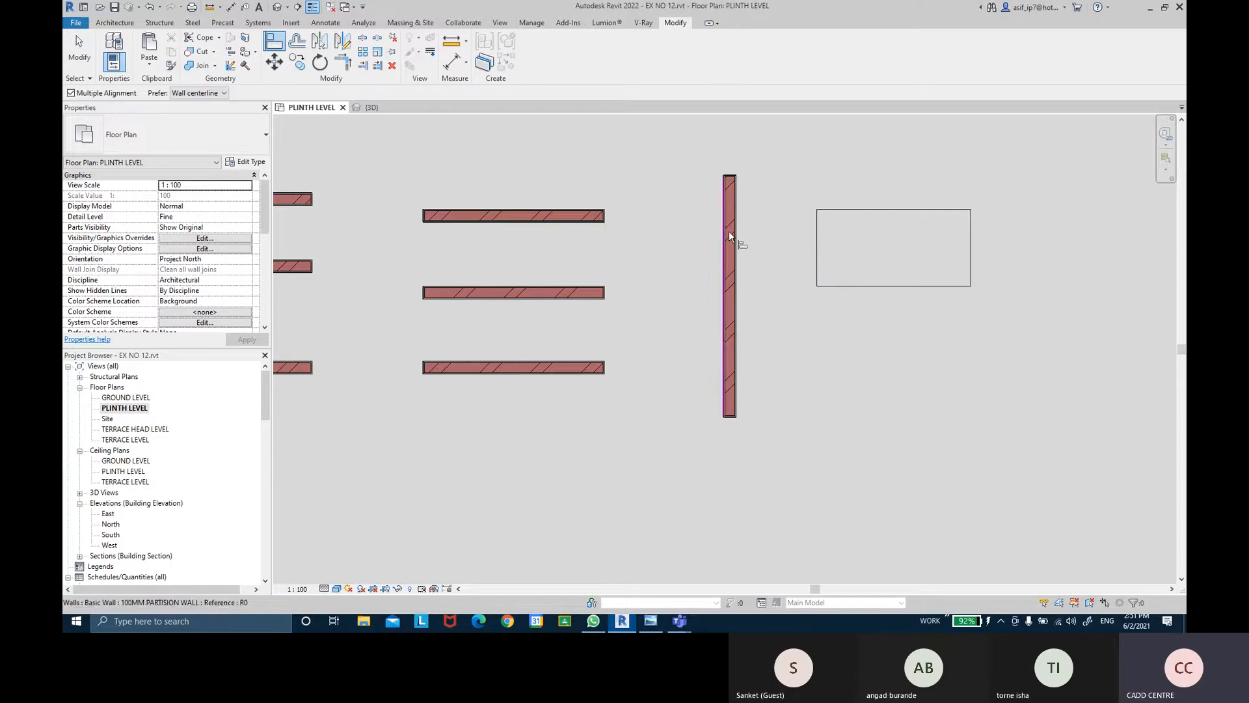
scroll(737, 245, "up", 2)
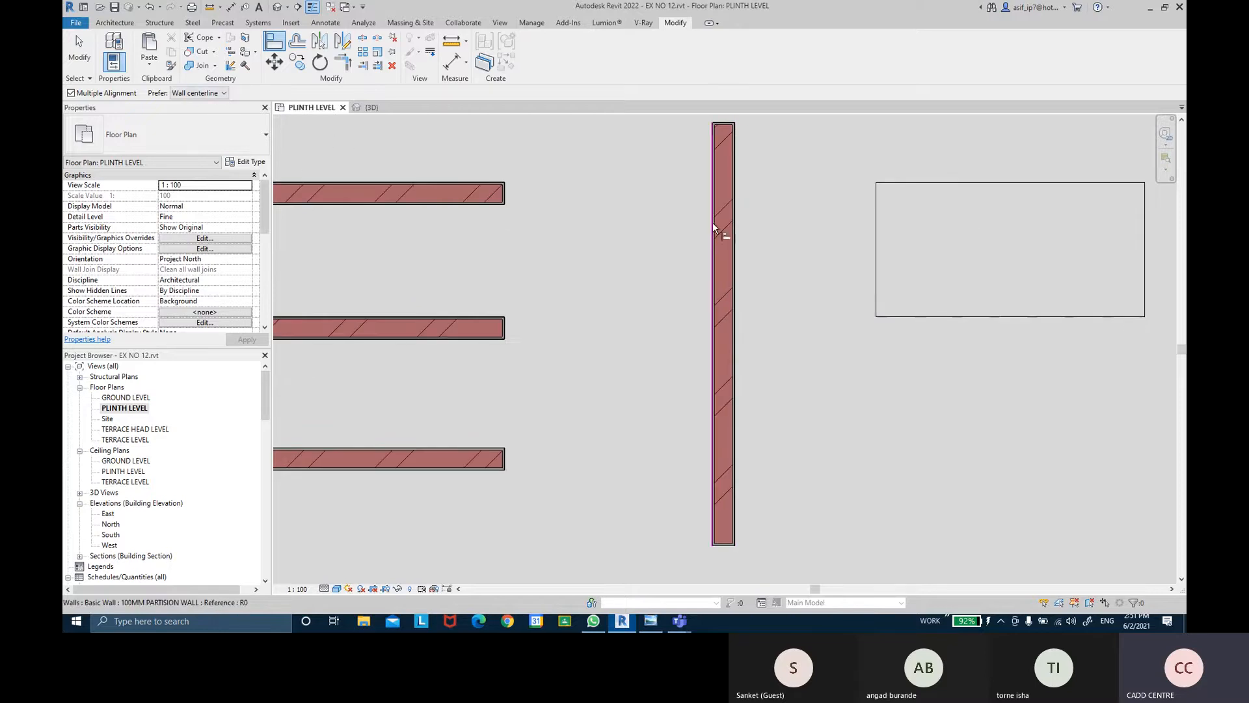
scroll(724, 213, "up", 2)
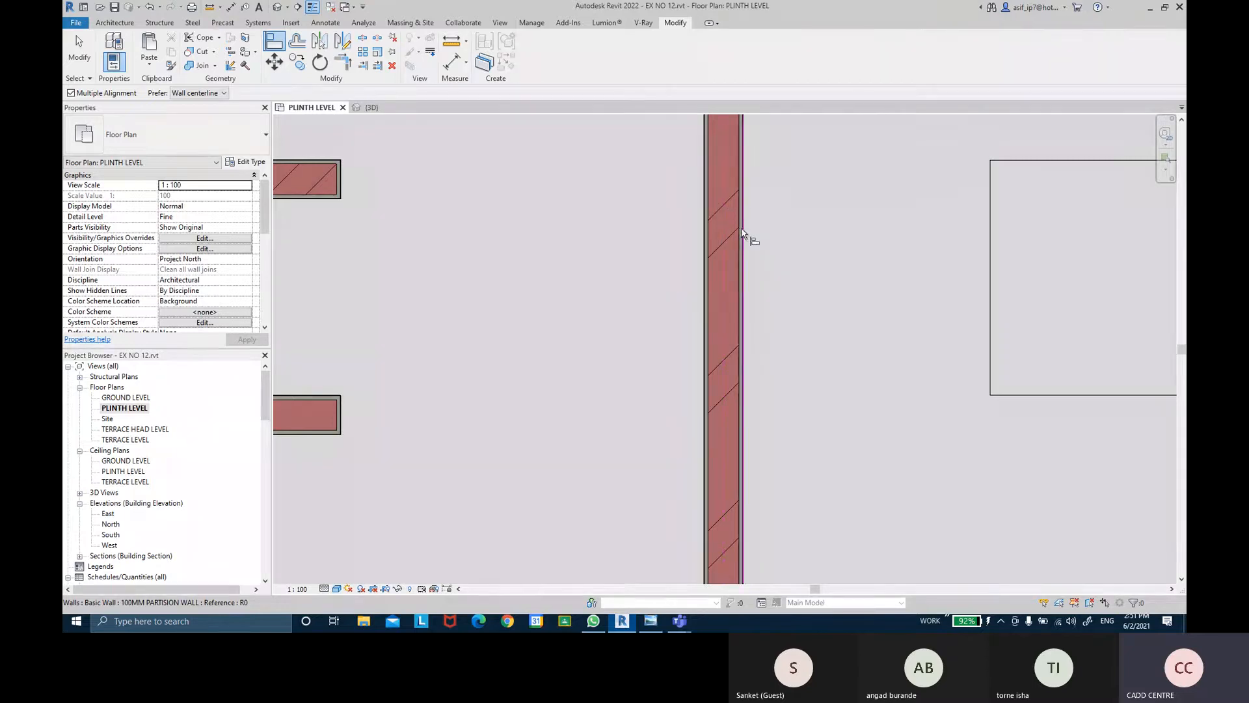
scroll(747, 237, "up", 3)
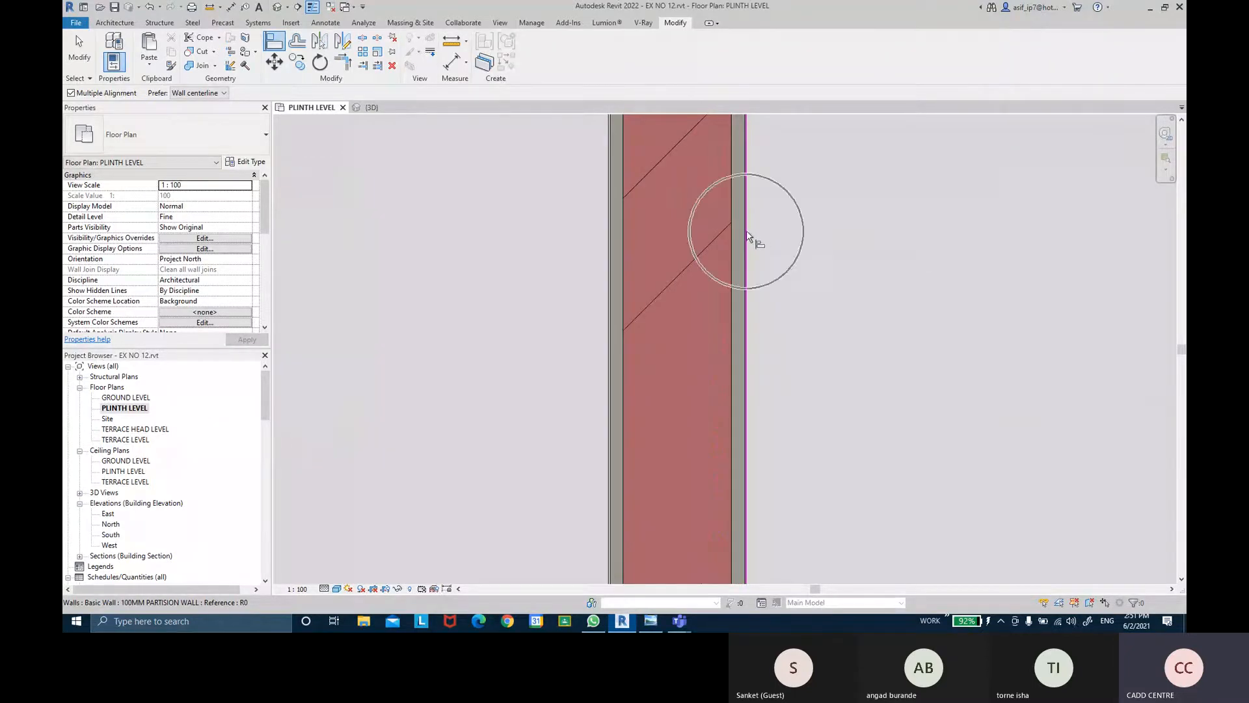
scroll(750, 236, "up", 3)
scroll(747, 230, "down", 7)
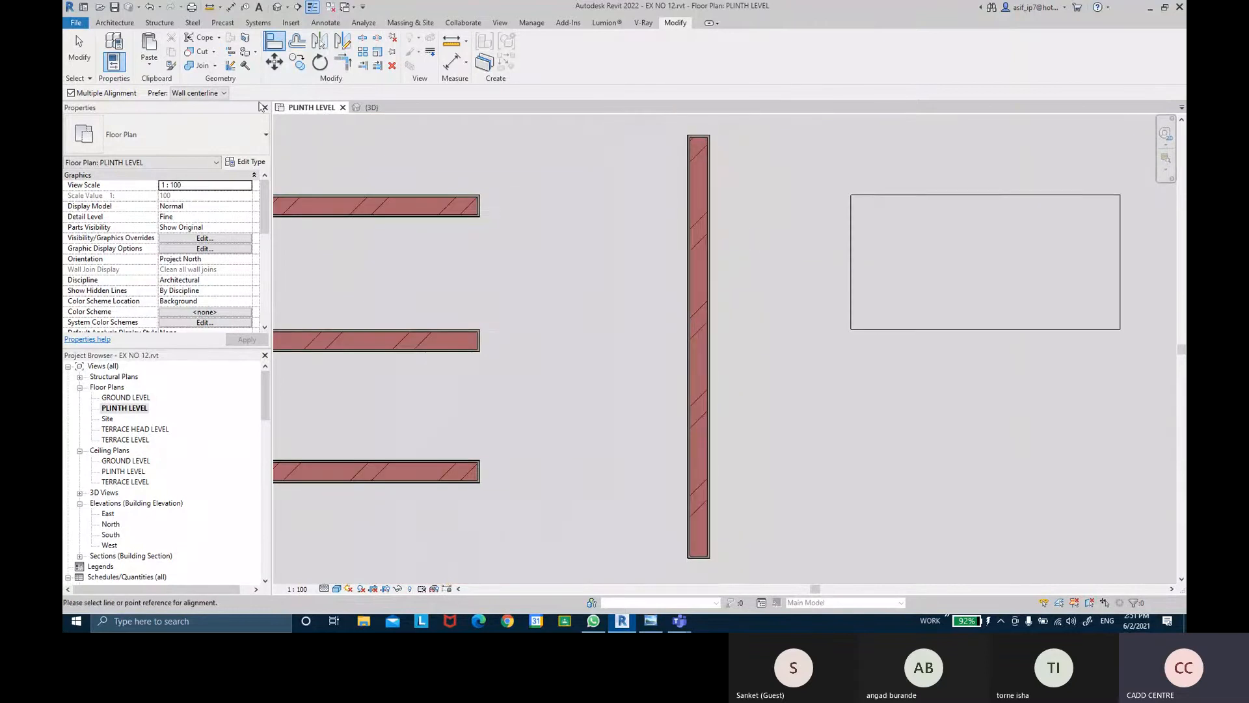
left_click(207, 93)
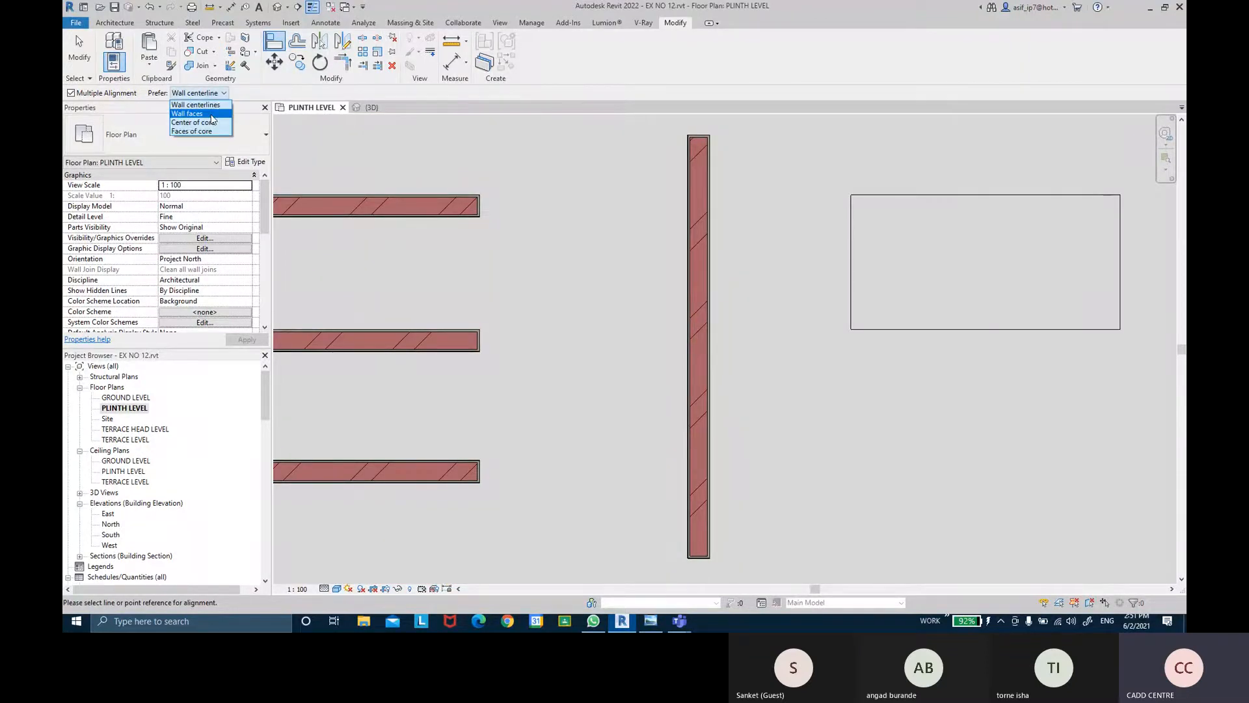
left_click(195, 113)
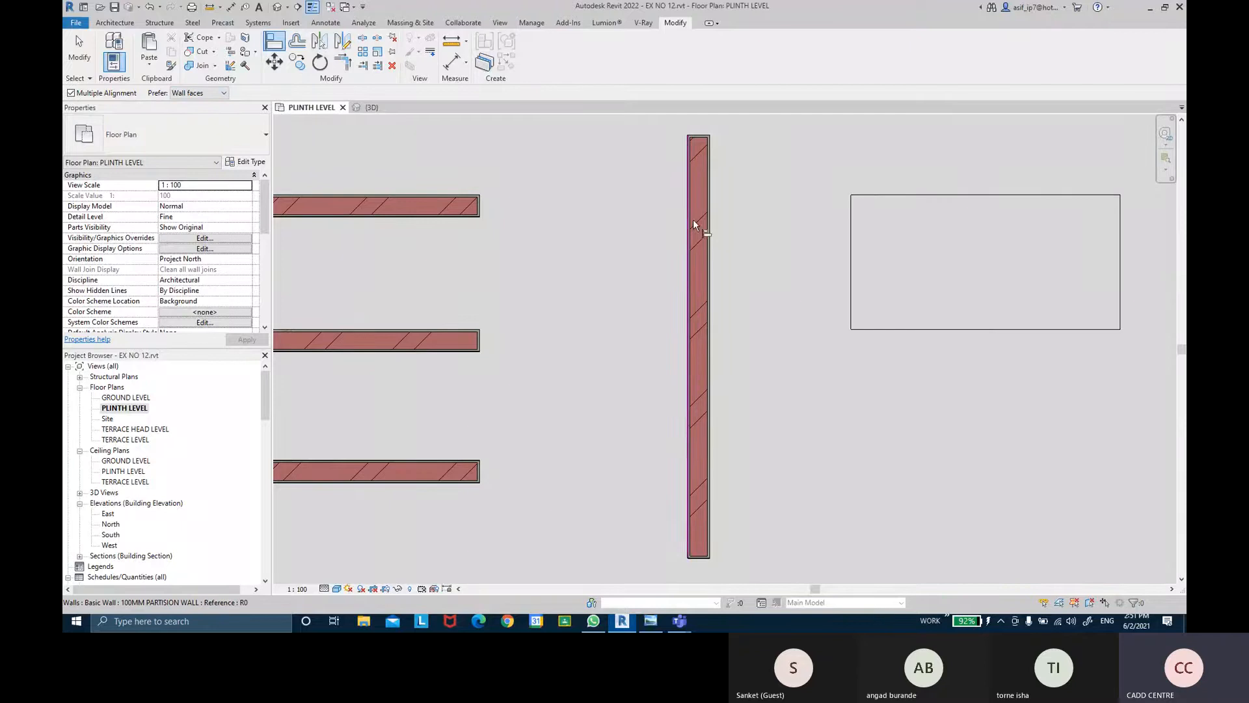
- Align the desk's left edge with the right face of the vertical wall
left_click(713, 231)
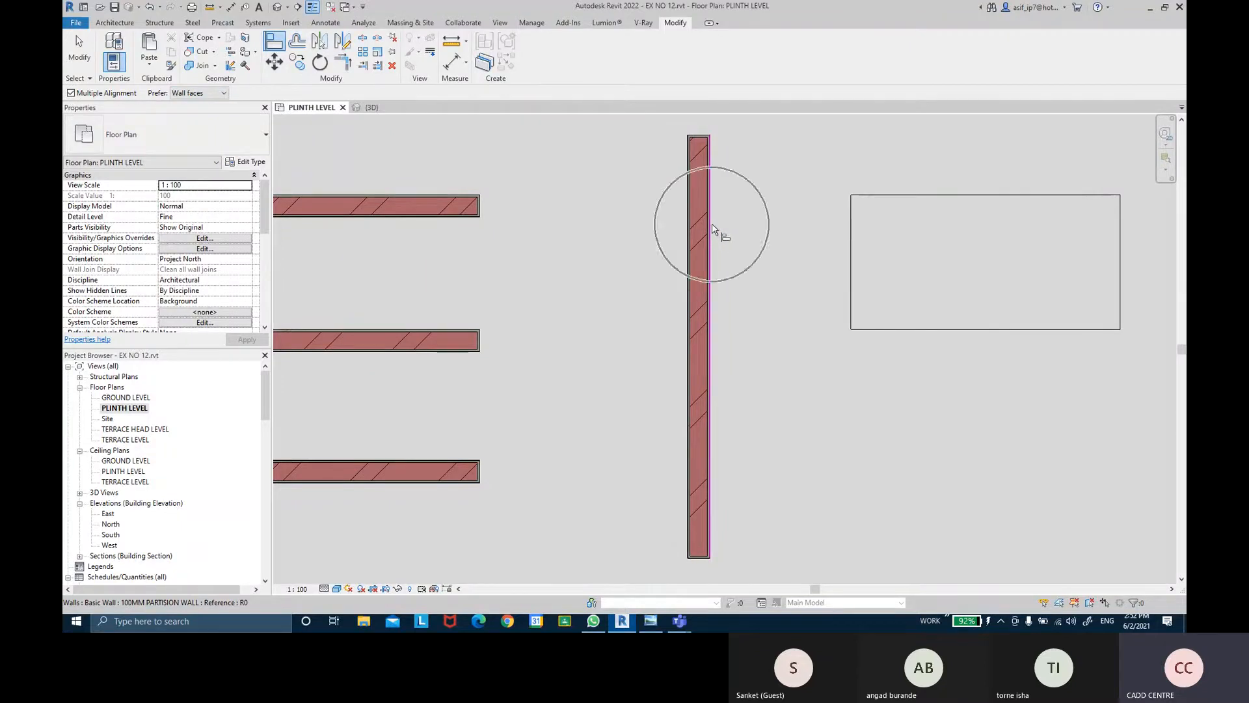
left_click(712, 222)
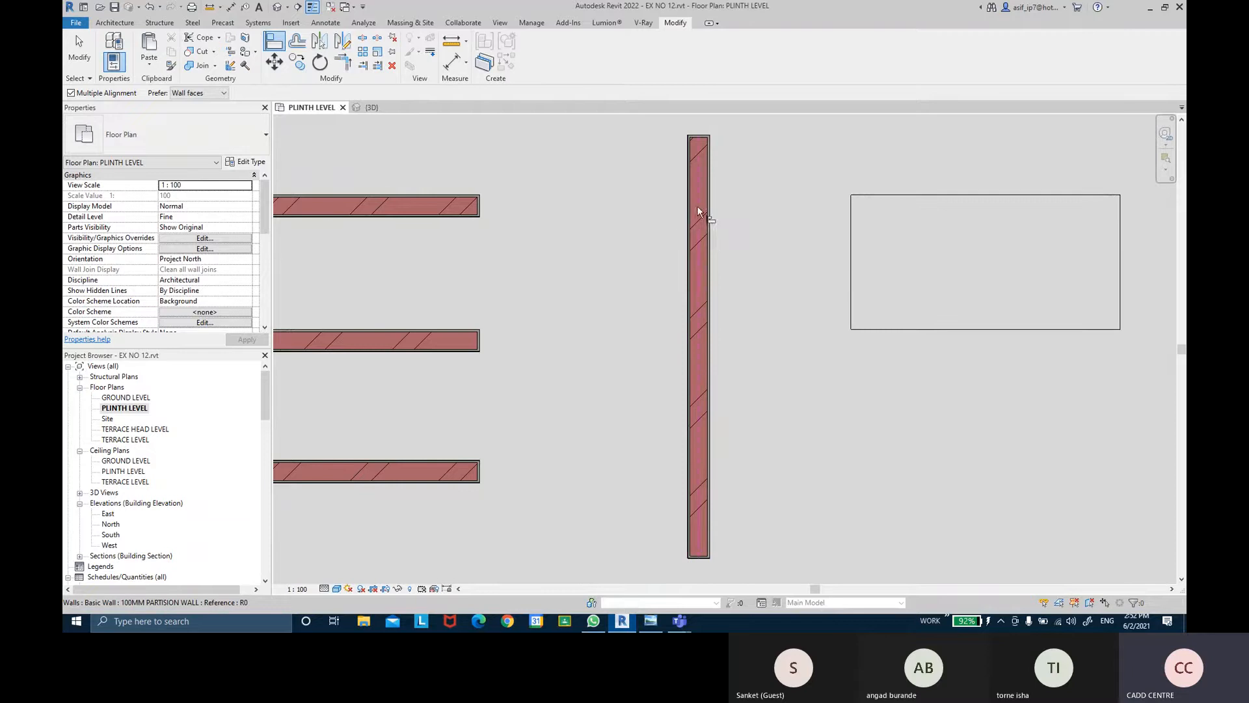
left_click(712, 232)
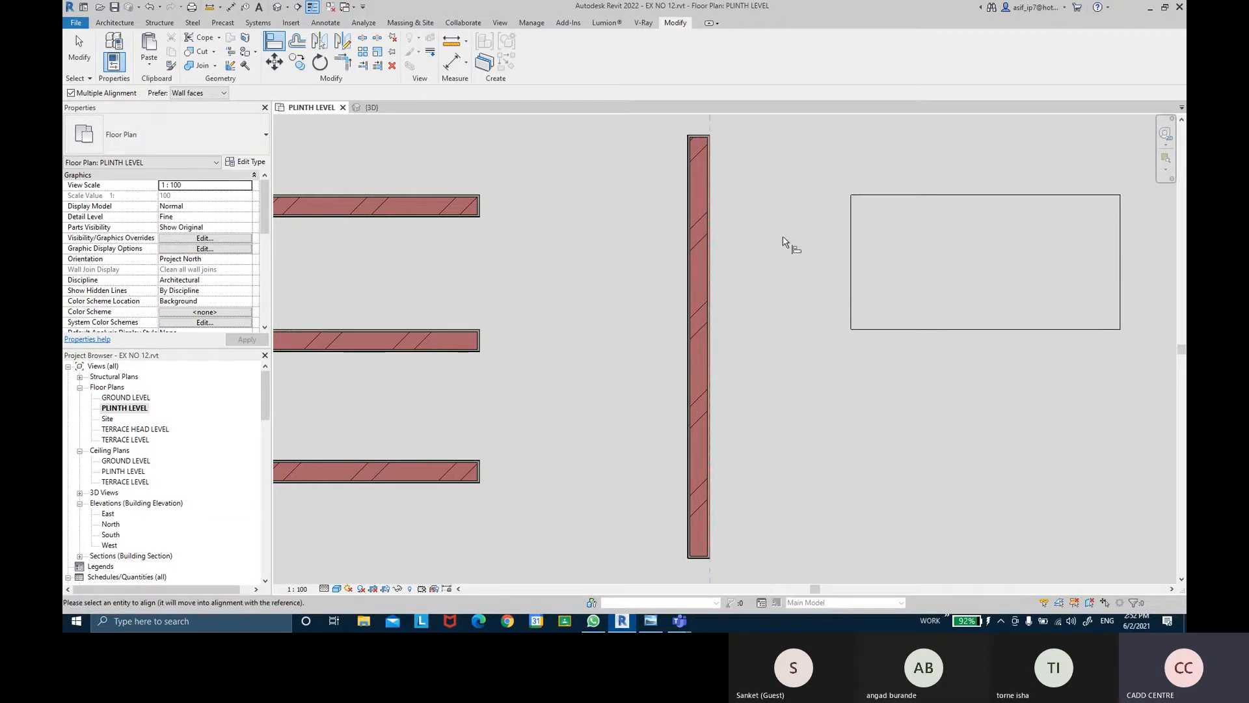
left_click(850, 245)
scroll(688, 229, "up", 4)
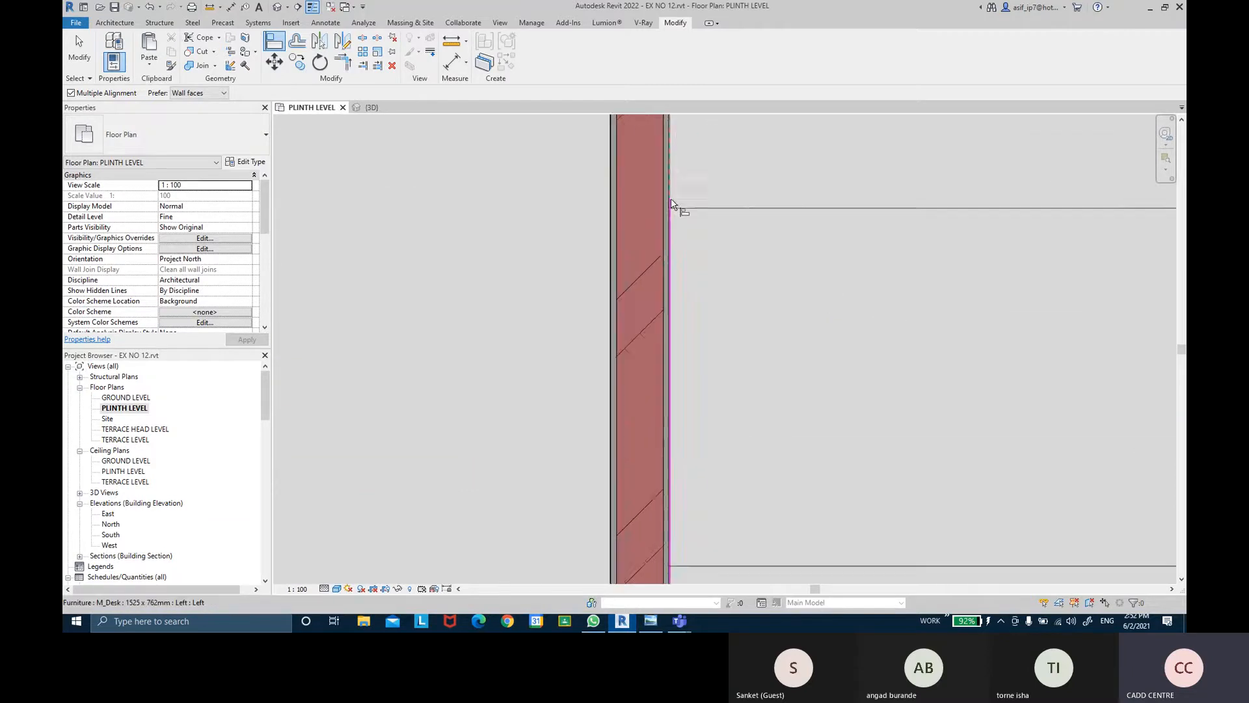
scroll(672, 203, "up", 4)
scroll(667, 245, "down", 5)
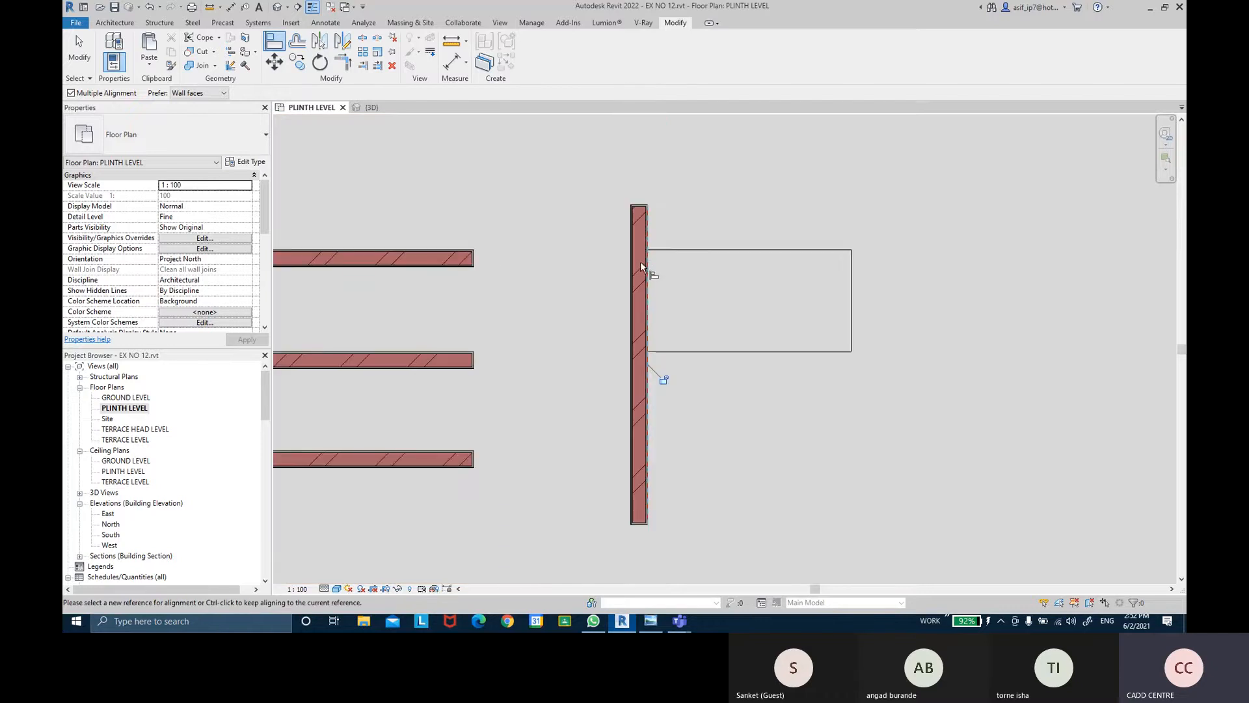
key("ctrl")
key("Escape")
key("Escape")
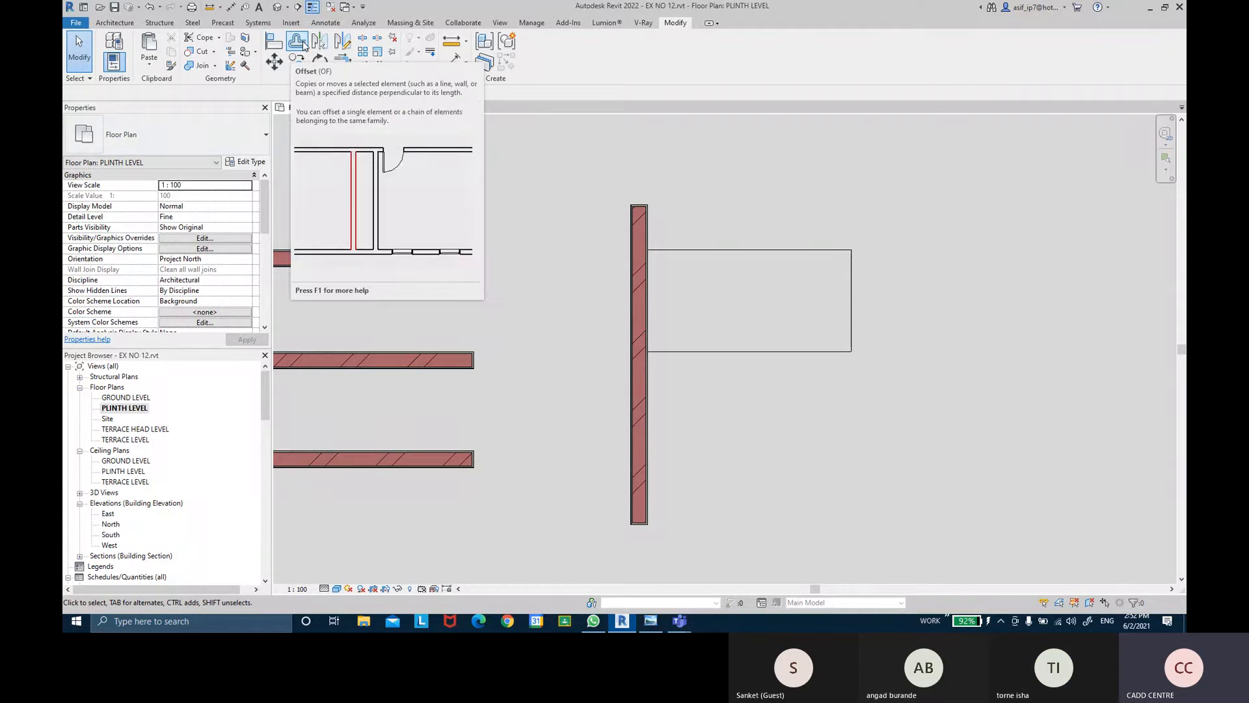
- Use a numerical Offset of 2500 mm with Copy enabled to make two successive copies of the vertical wall to its right
middle_click_drag(624, 247, 583, 238)
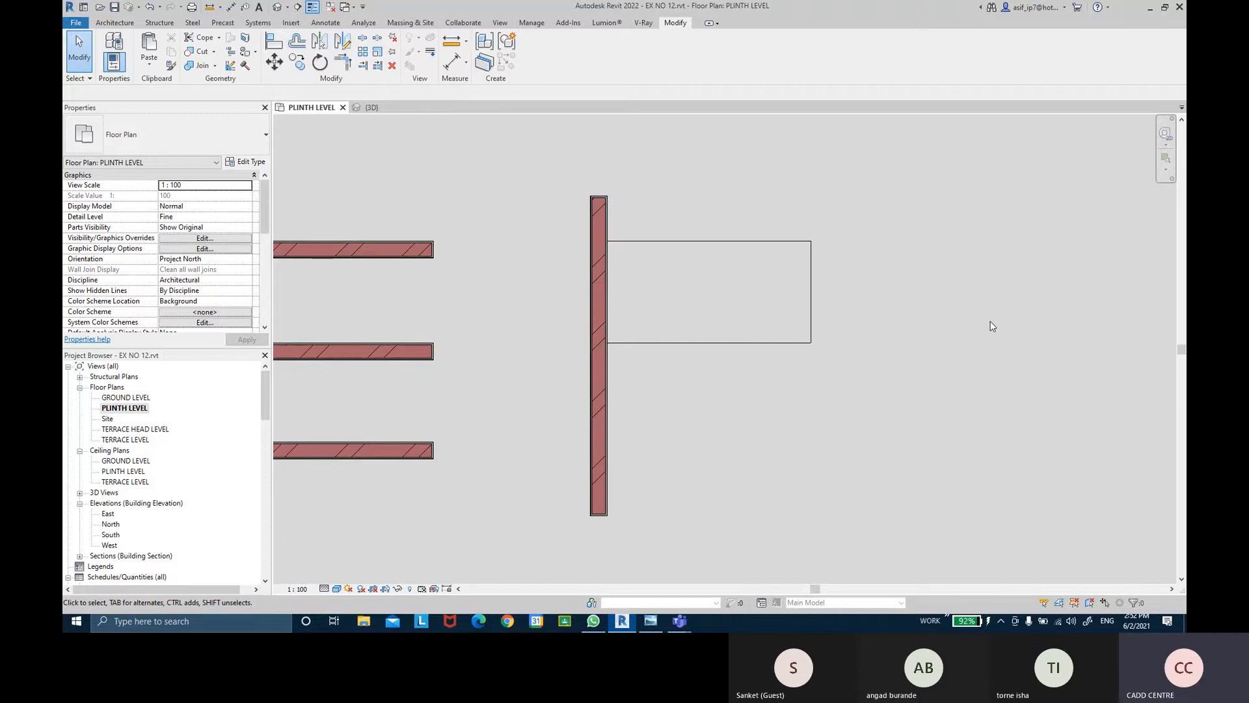
left_click(290, 47)
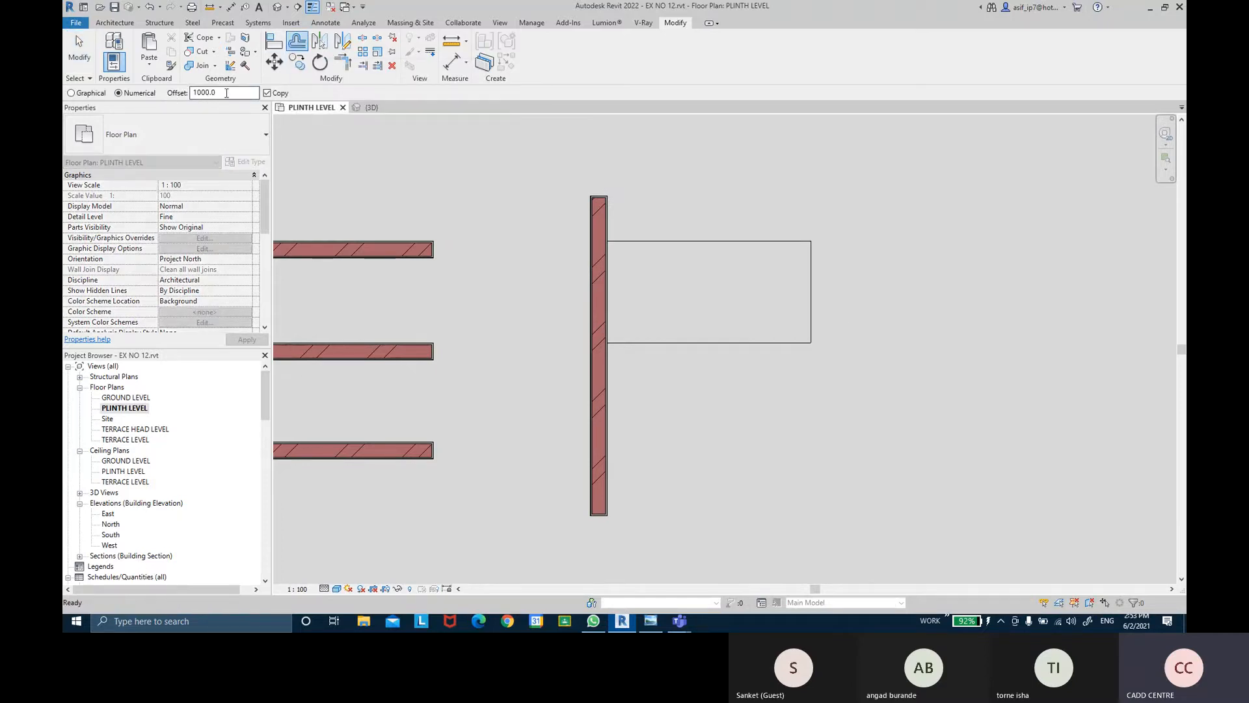
double_click(227, 93)
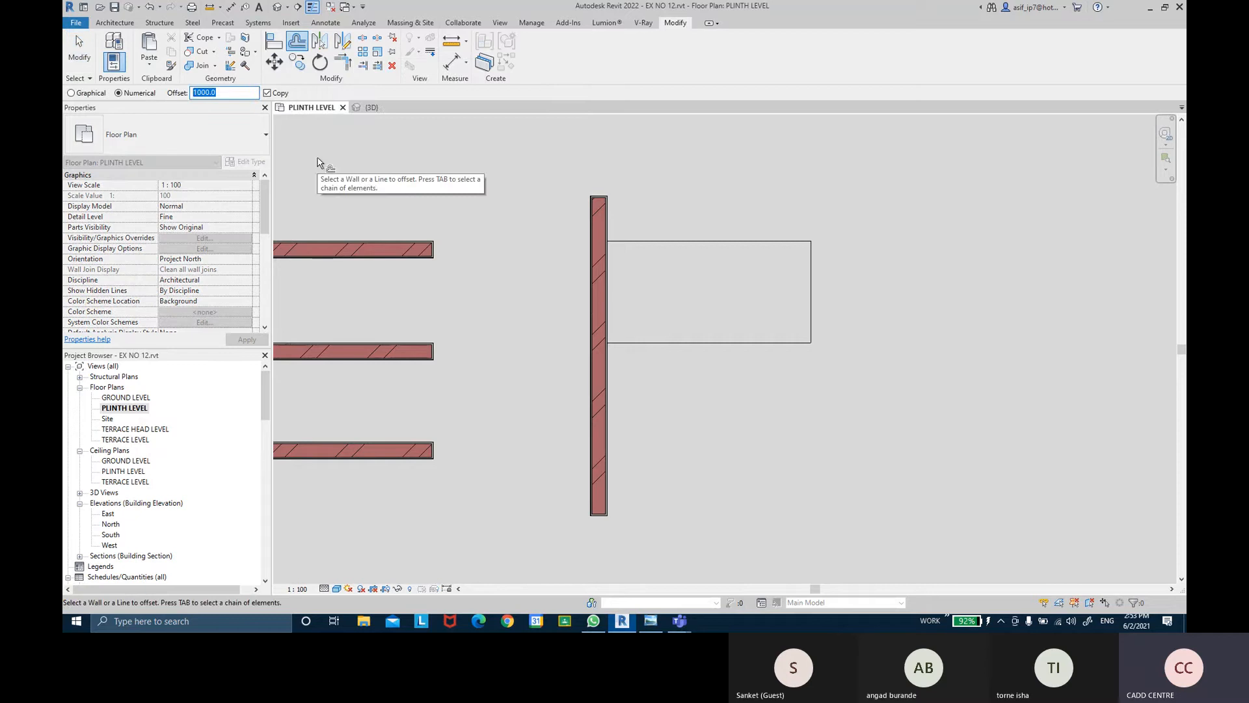
type("250")
key("ctrl")
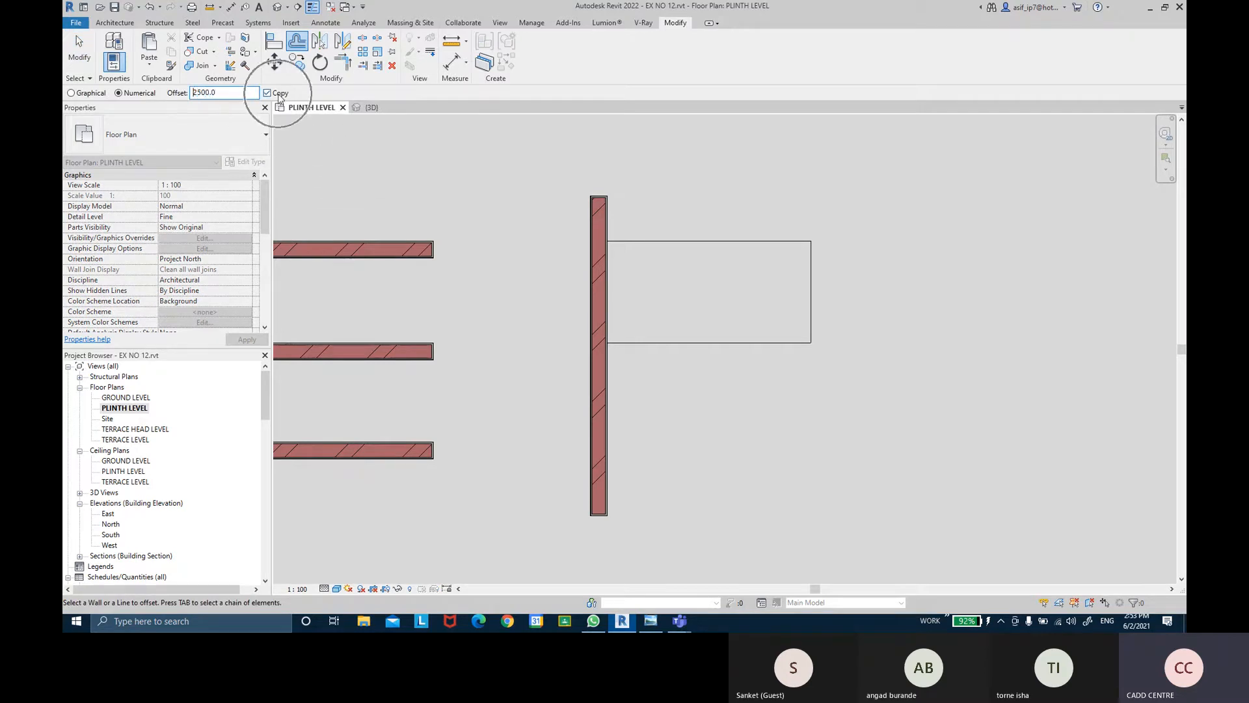
left_click(599, 212)
scroll(1004, 234, "down", 1)
middle_click_drag(1004, 234, 774, 215)
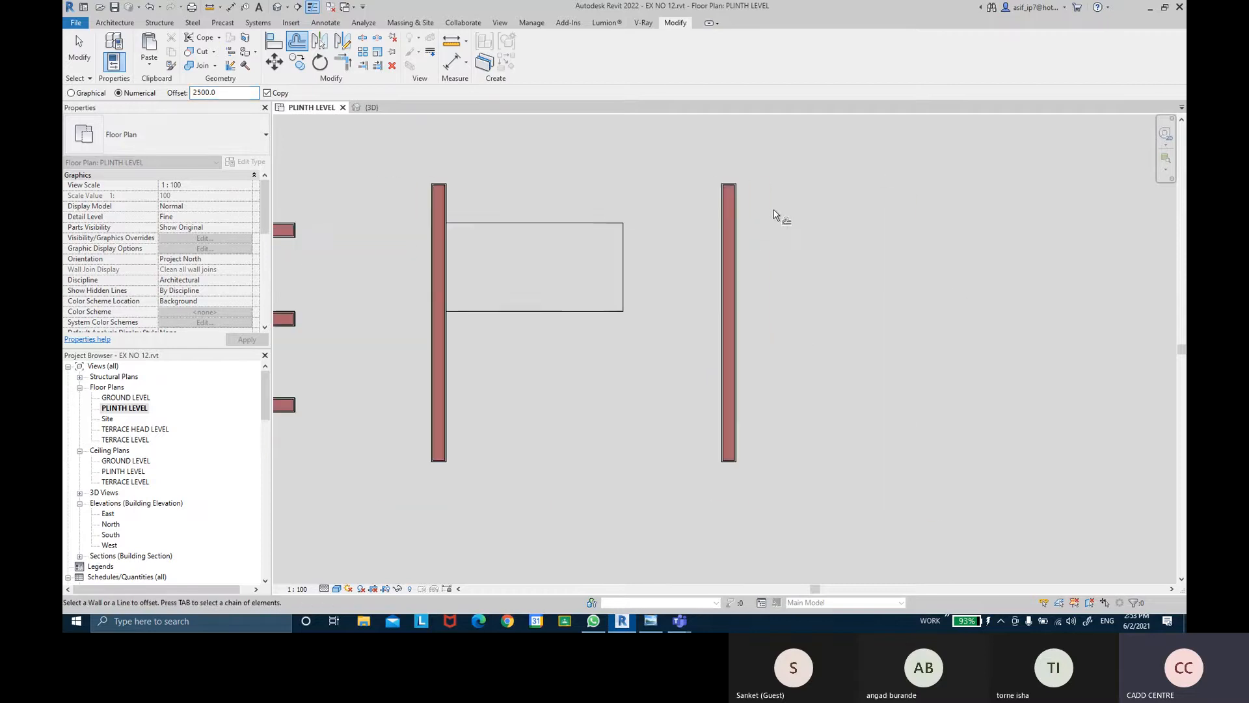
left_click(734, 198)
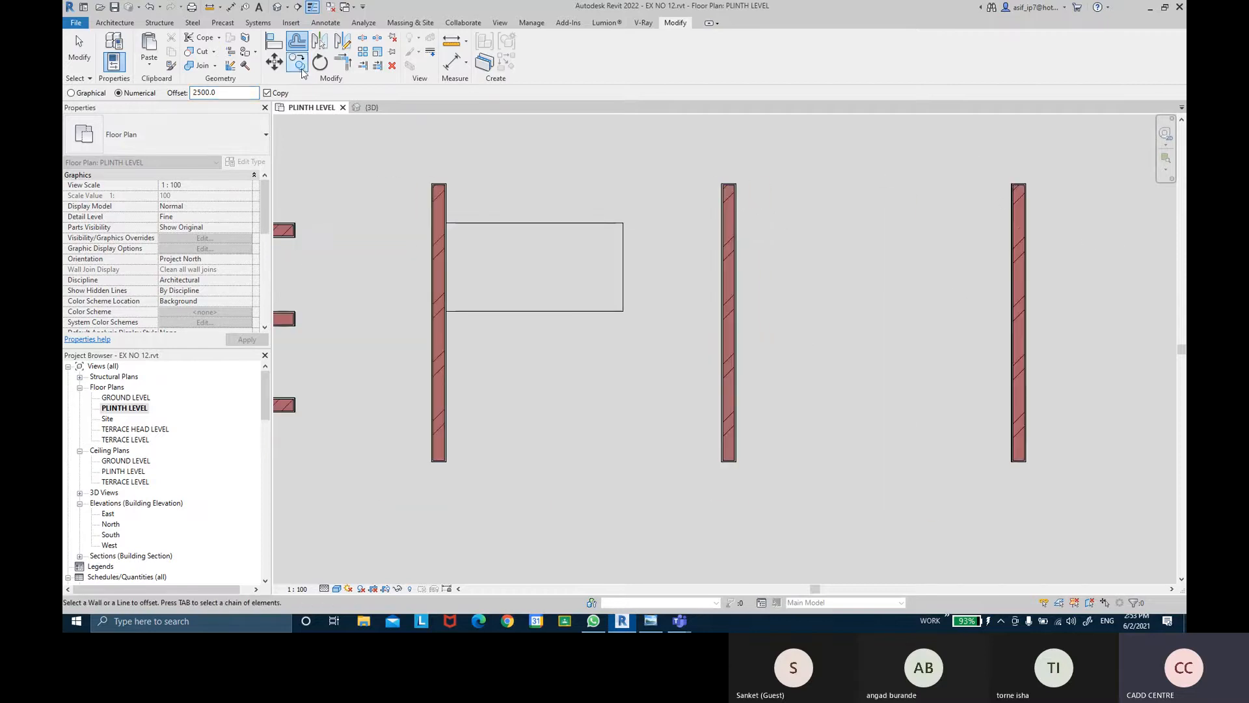
- Try offsetting the rightmost wall 2500 mm to the right with Copy disabled, undoing each move and re-enabling Copy
left_click(276, 95)
middle_click_drag(756, 200, 492, 186)
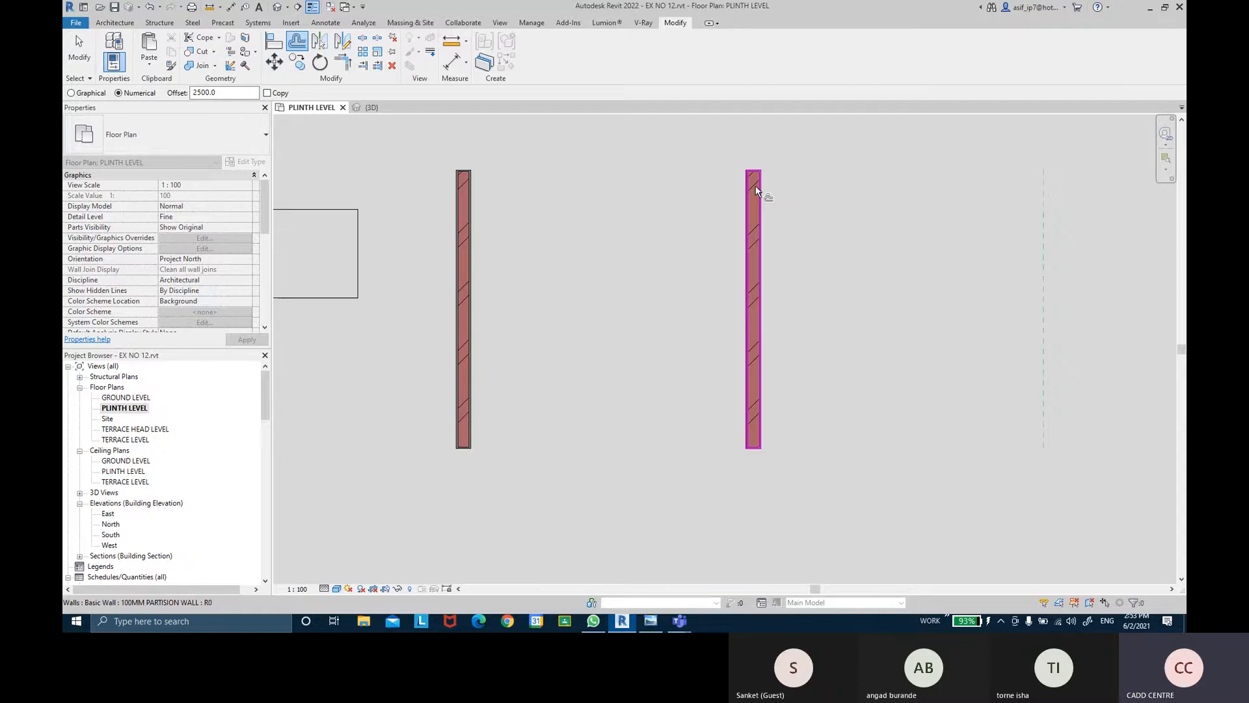
left_click(756, 190)
key("ctrl+z")
left_click(757, 187)
key("ctrl+z")
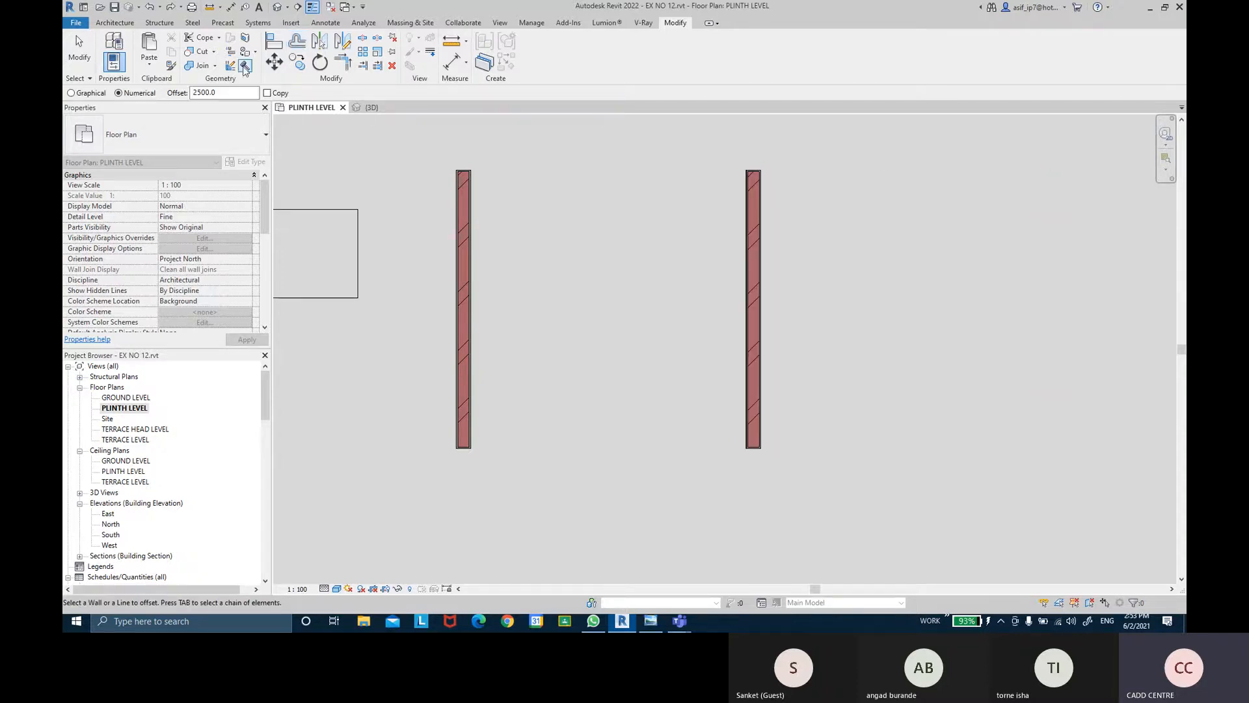
left_click(758, 195)
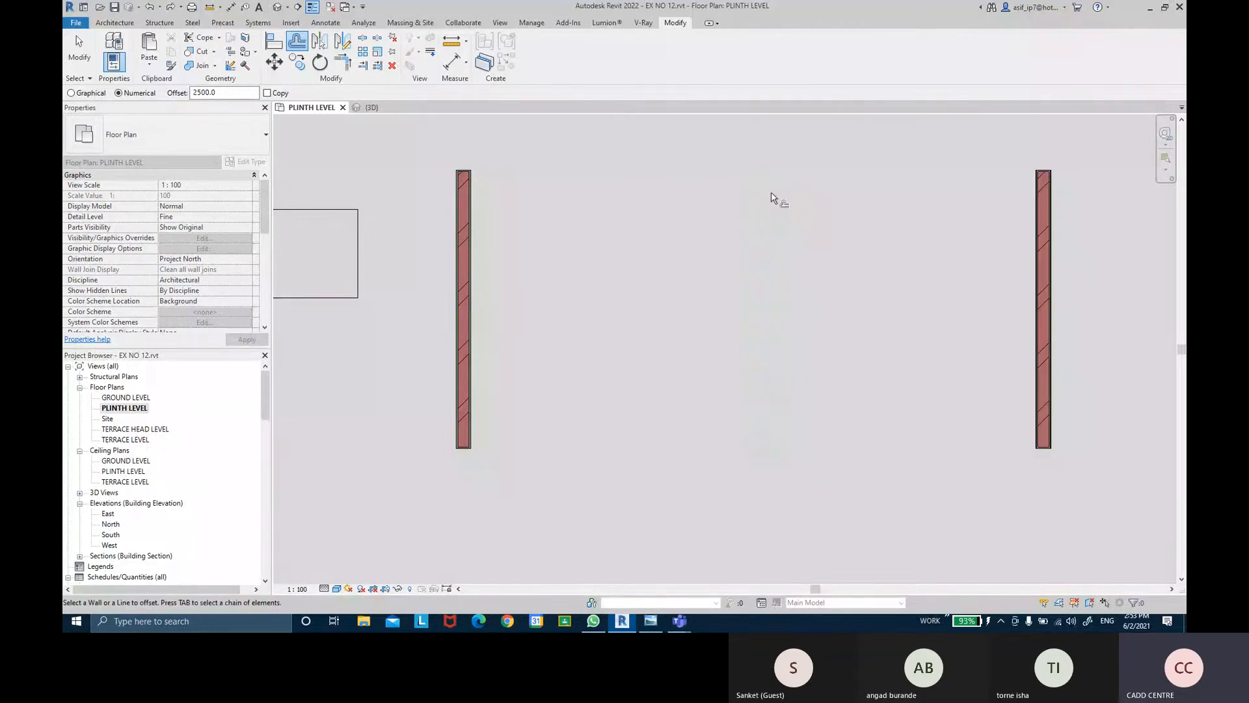
key("ctrl+z")
left_click(267, 92)
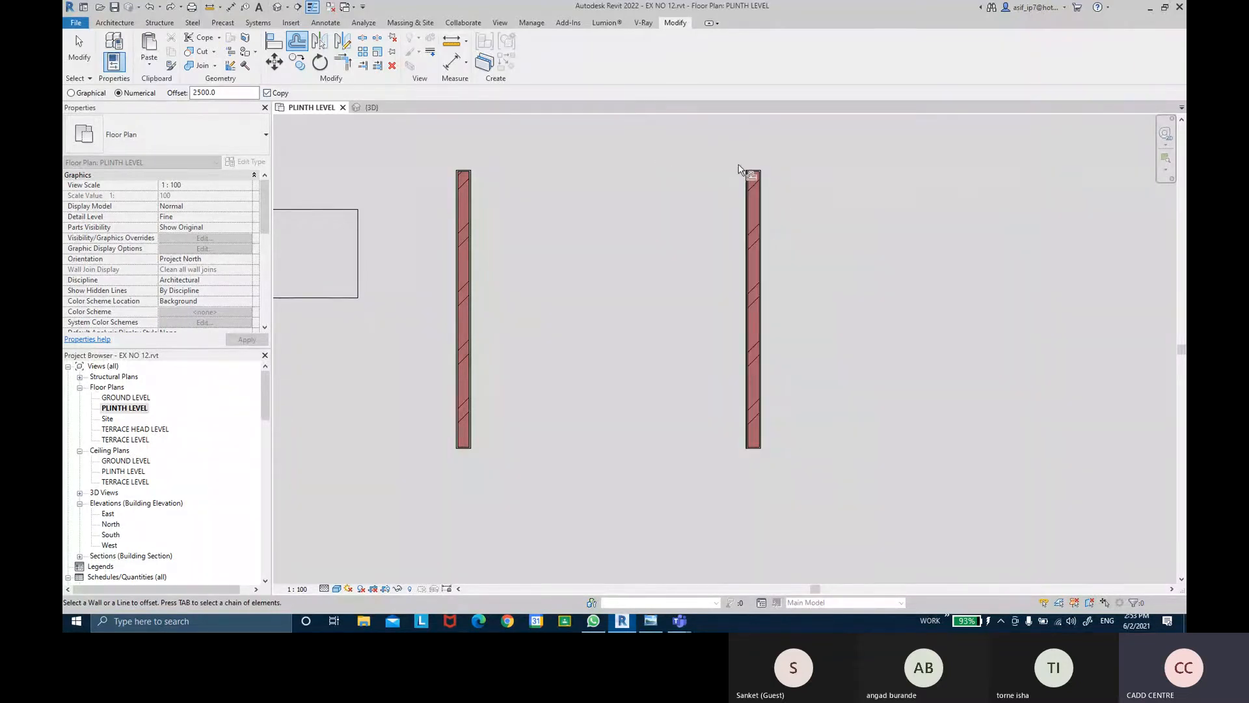
- Offset a copy of the rightmost wall 2500 mm to the right
left_click(756, 185)
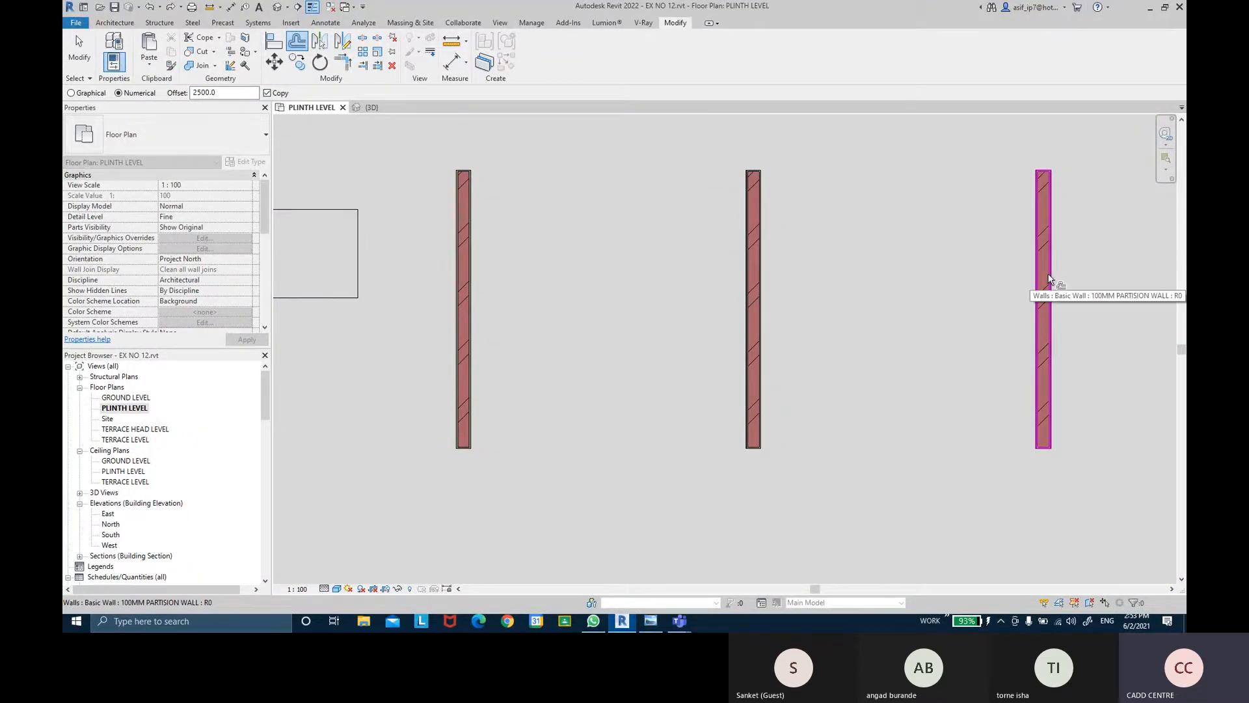
double_click(204, 93)
key("ctrl")
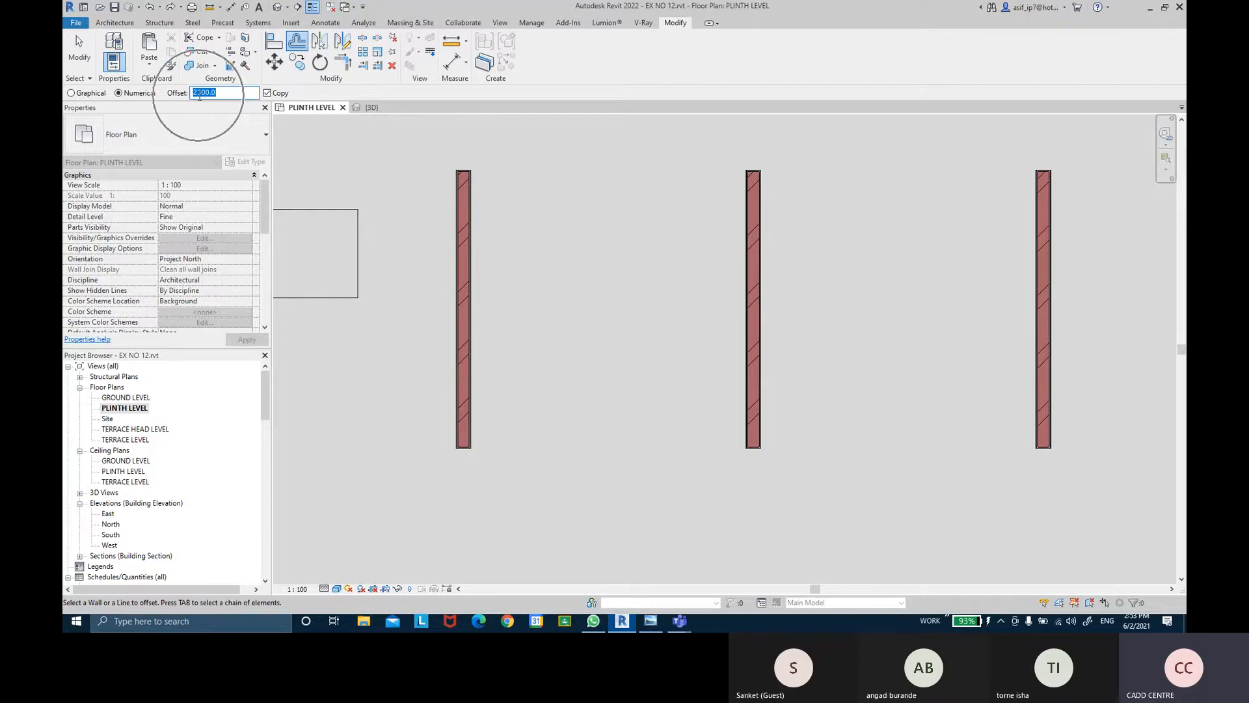
- Try a Graphical offset copy of the rightmost wall about 2600 mm to the right, undo it and return to Numerical
left_click(130, 97)
left_click(71, 93)
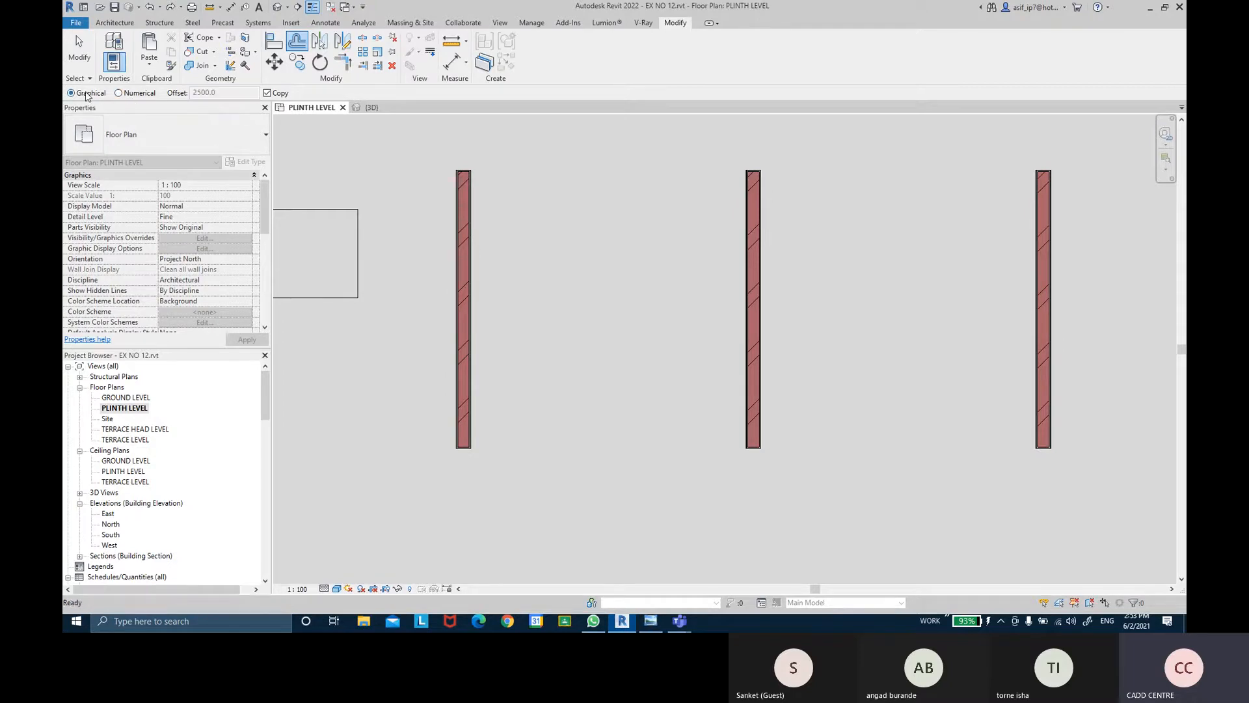
scroll(499, 158, "down", 3)
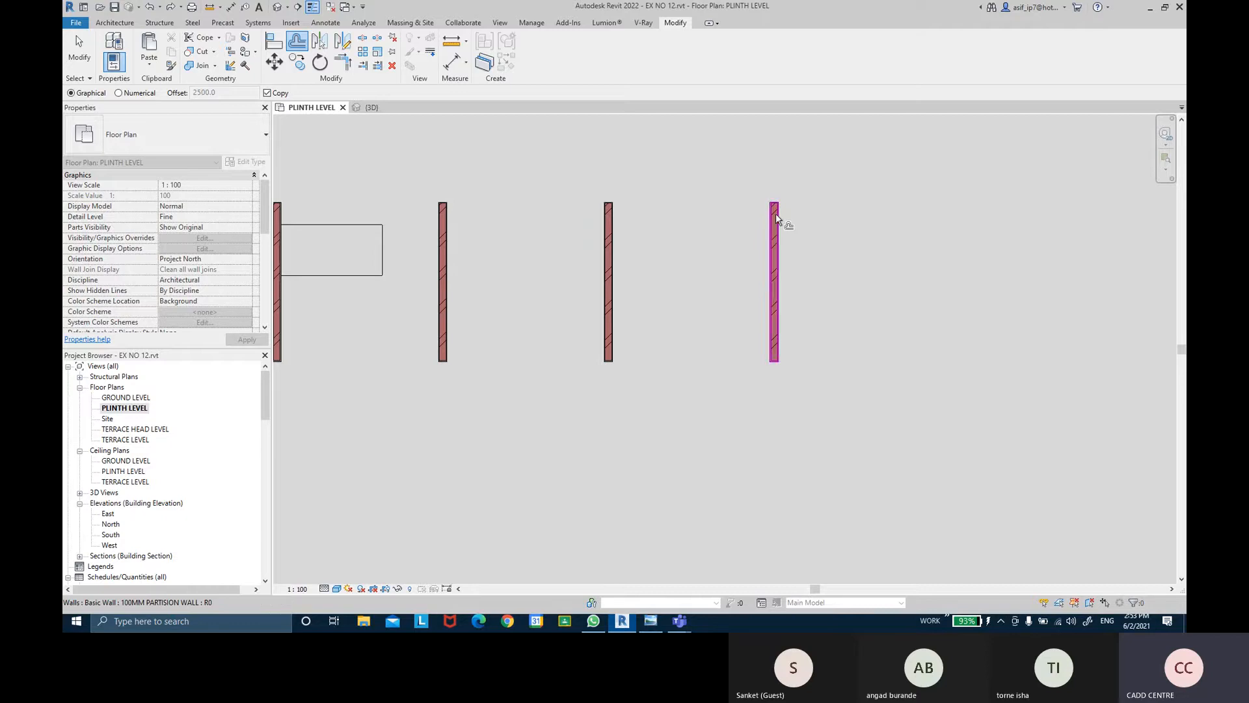
scroll(775, 215, "down", 2)
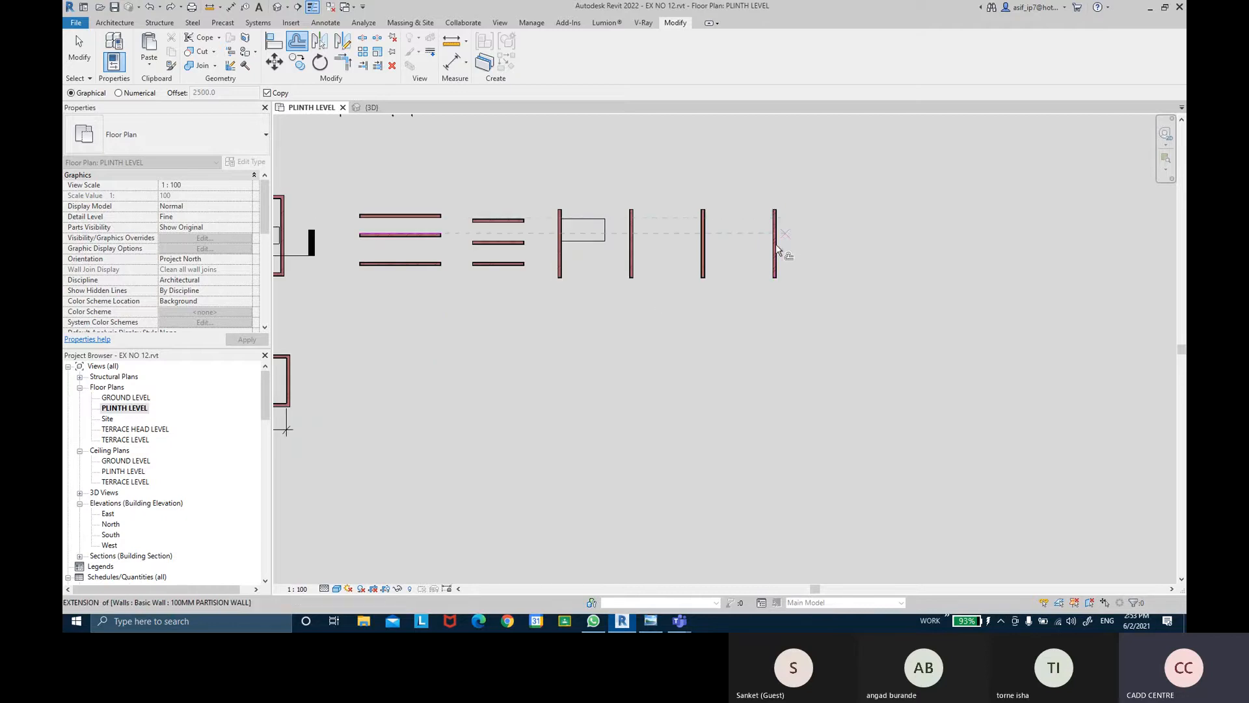
scroll(620, 199, "down", 2)
middle_click_drag(620, 199, 963, 223)
scroll(963, 223, "up", 1)
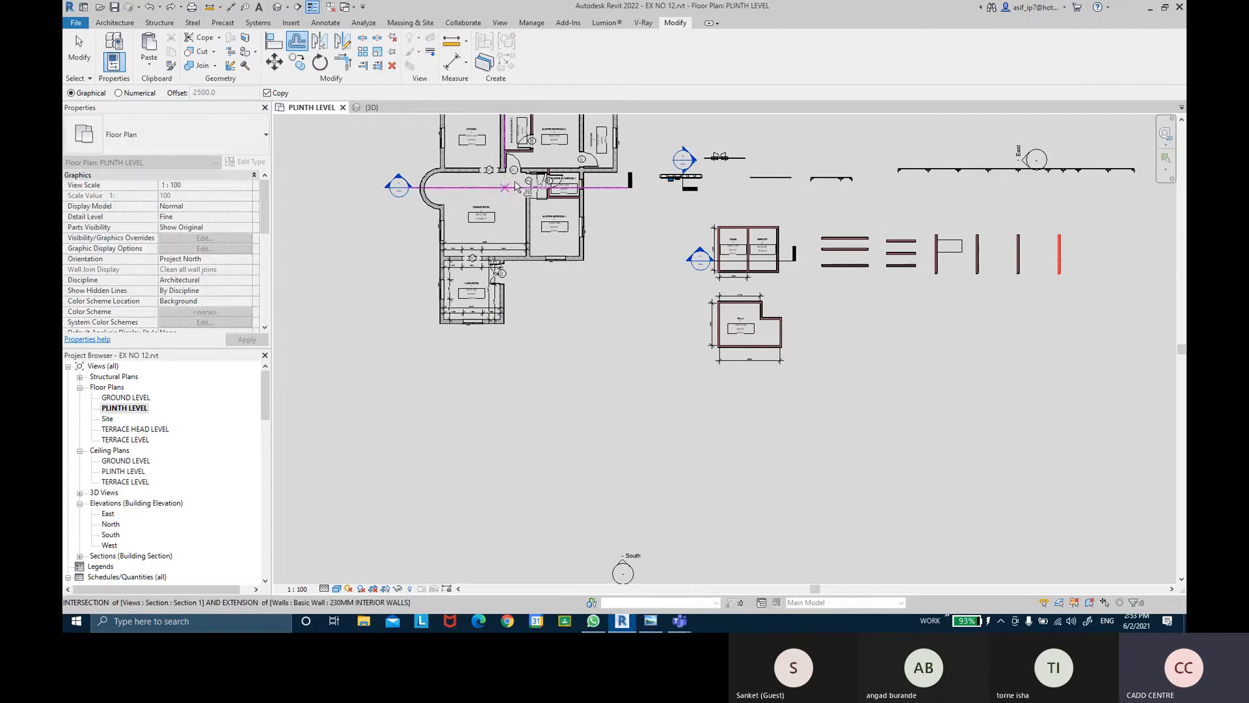
scroll(949, 250, "up", 1)
middle_click_drag(1083, 216, 847, 219)
scroll(892, 228, "up", 4)
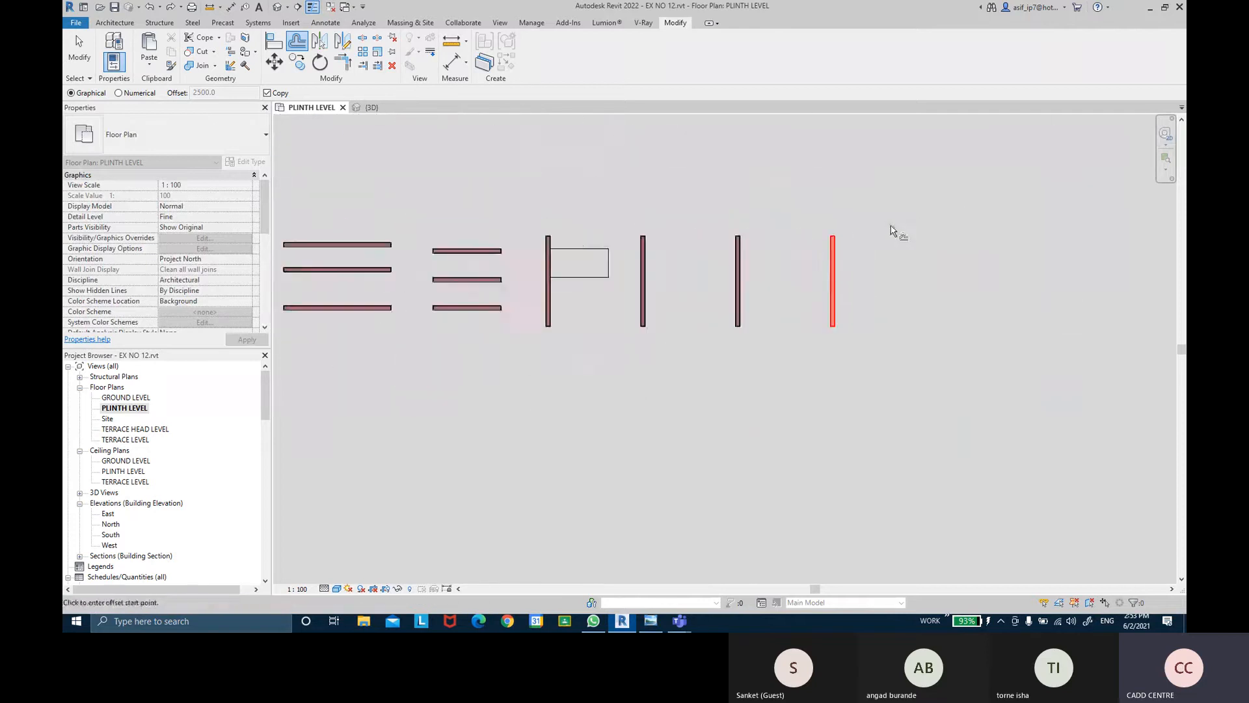
left_click(810, 236)
left_click(979, 240)
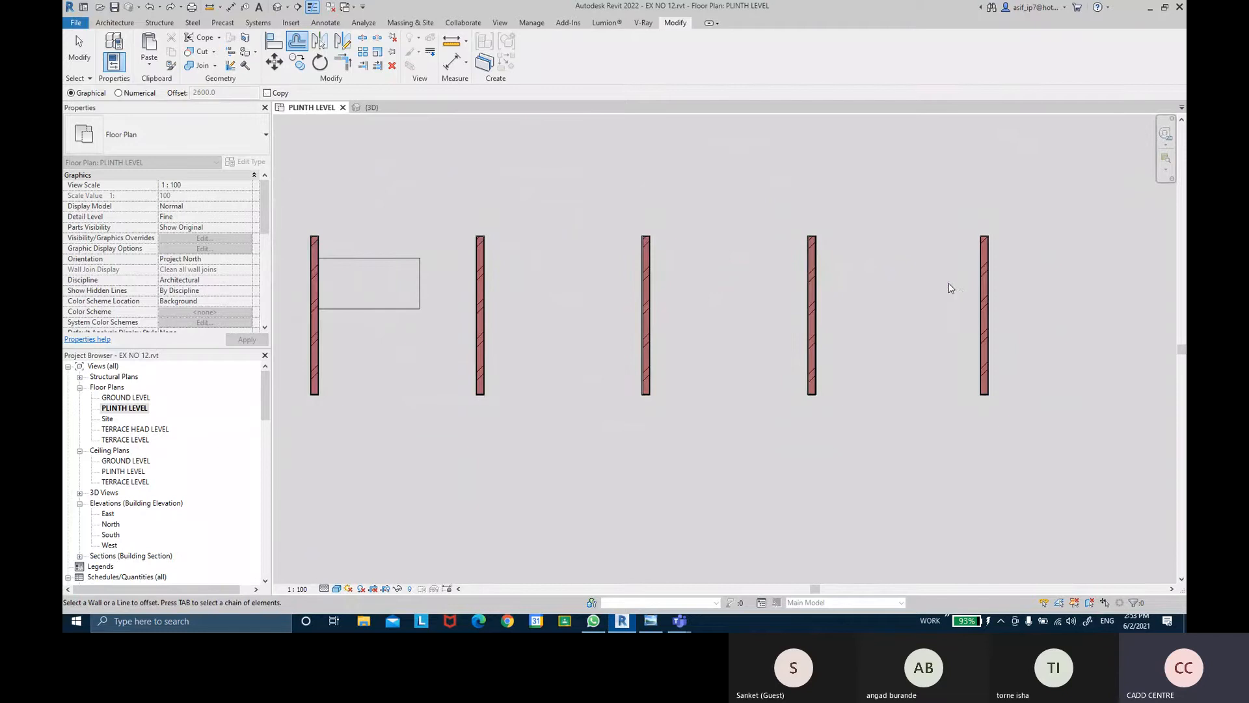
key("ctrl+z")
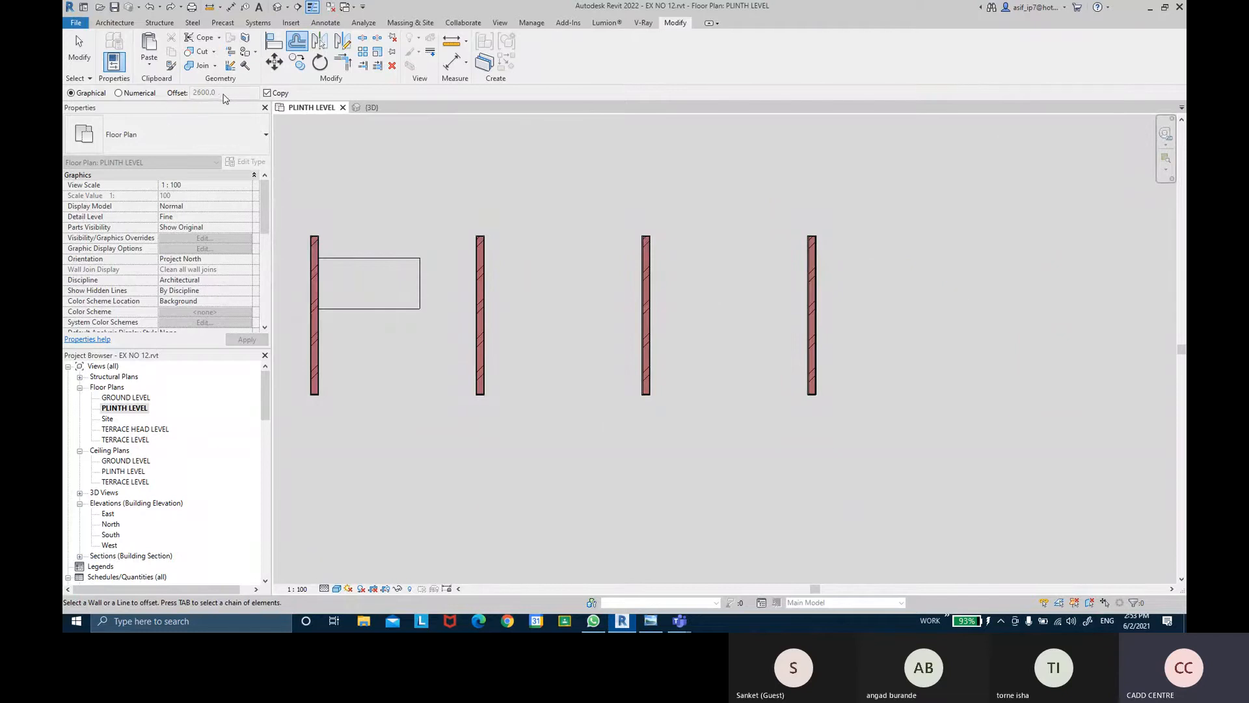
left_click(127, 96)
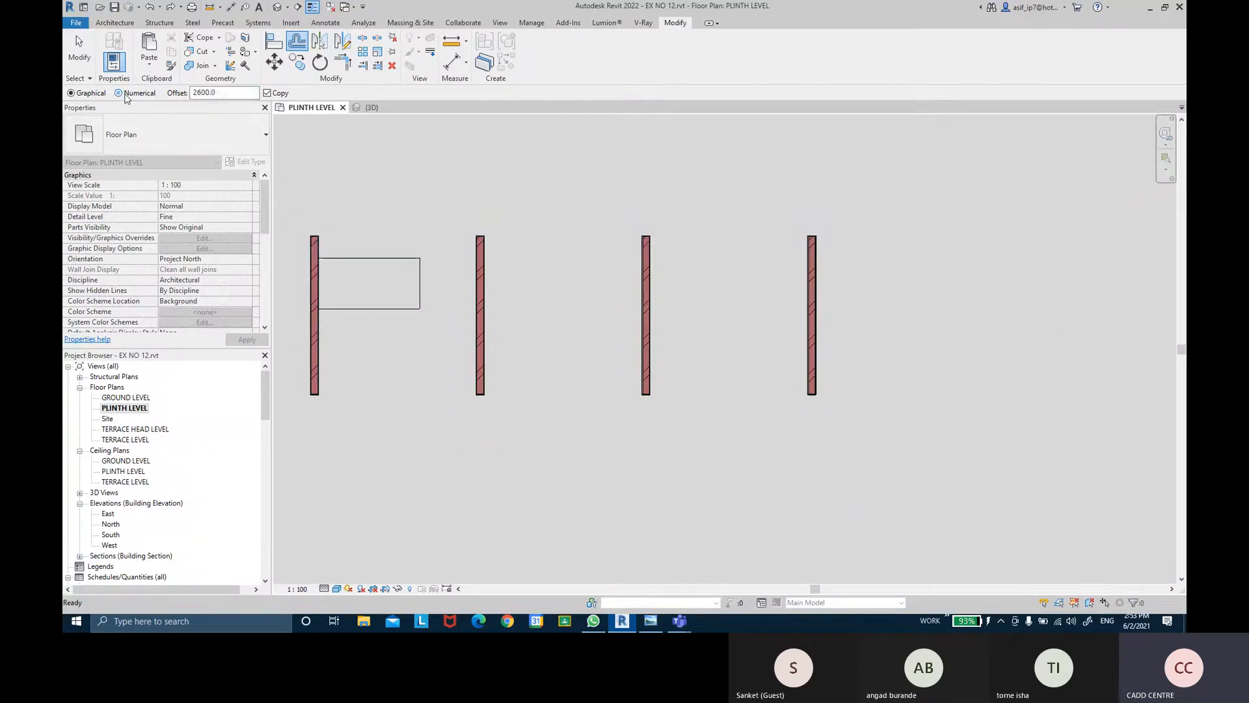
- Offset a copy of the rightmost vertical wall 2600 mm to the right using the Numerical option
left_click(127, 97)
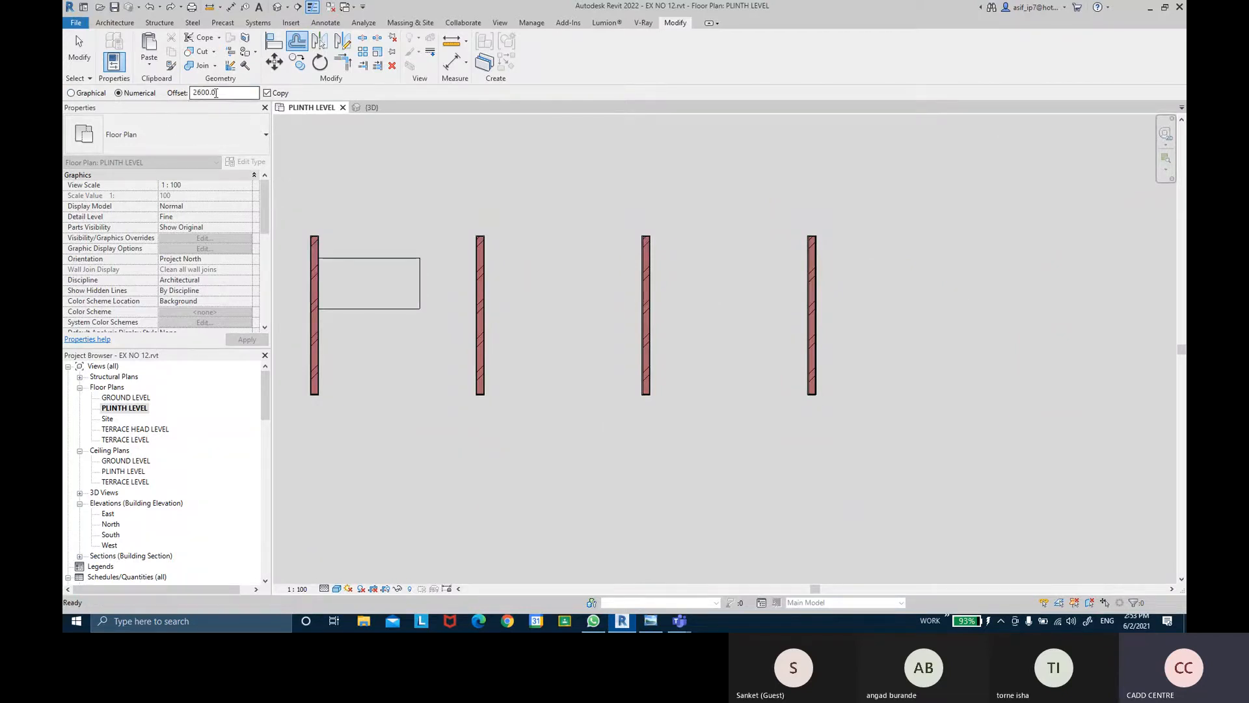
left_click(815, 263)
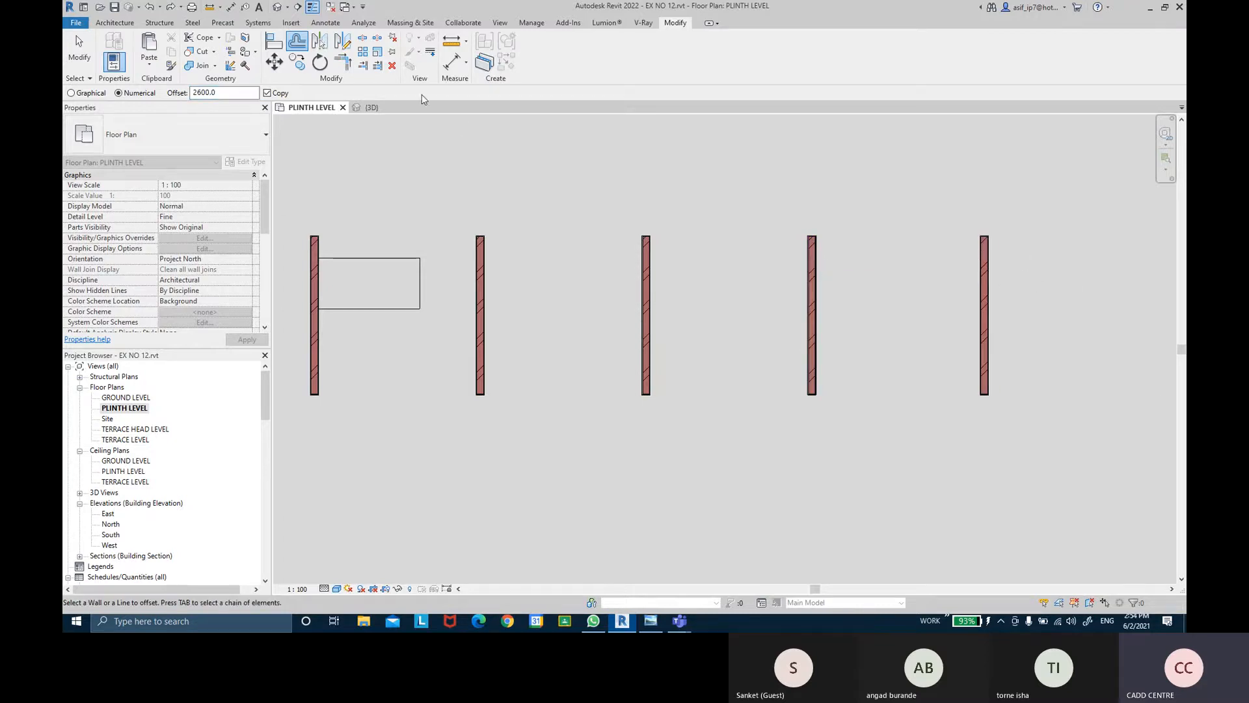
double_click(203, 93)
- Make a Graphical offset copy of the rightmost wall 2650 mm to its right, starting from the wall's upper corner
left_click(71, 93)
scroll(996, 235, "up", 4)
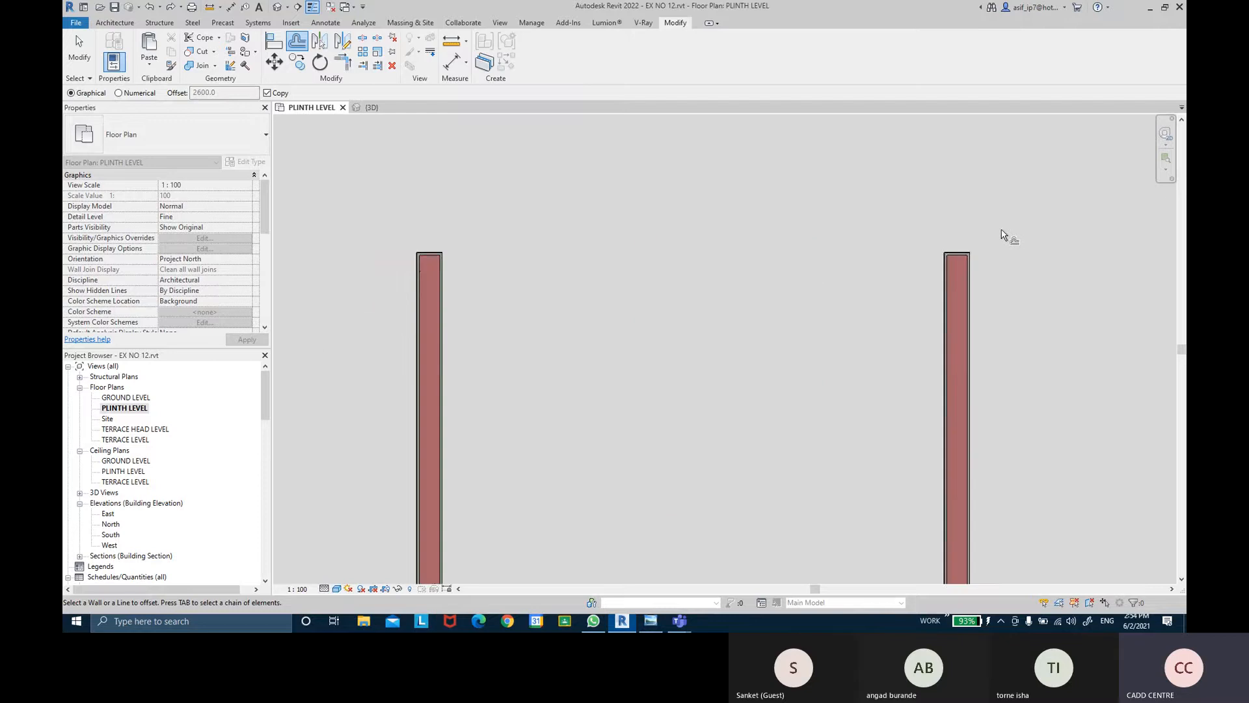
left_click(944, 251)
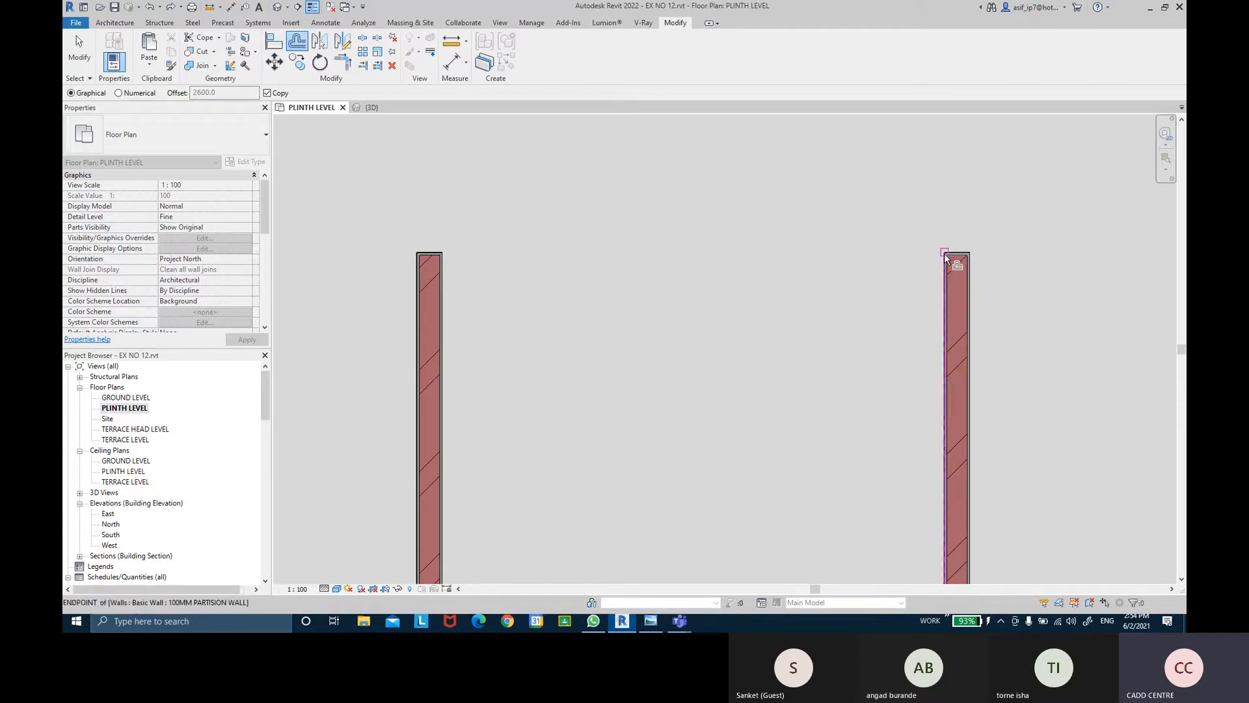
left_click(944, 253)
scroll(1088, 251, "down", 1)
middle_click_drag(1088, 251, 784, 237)
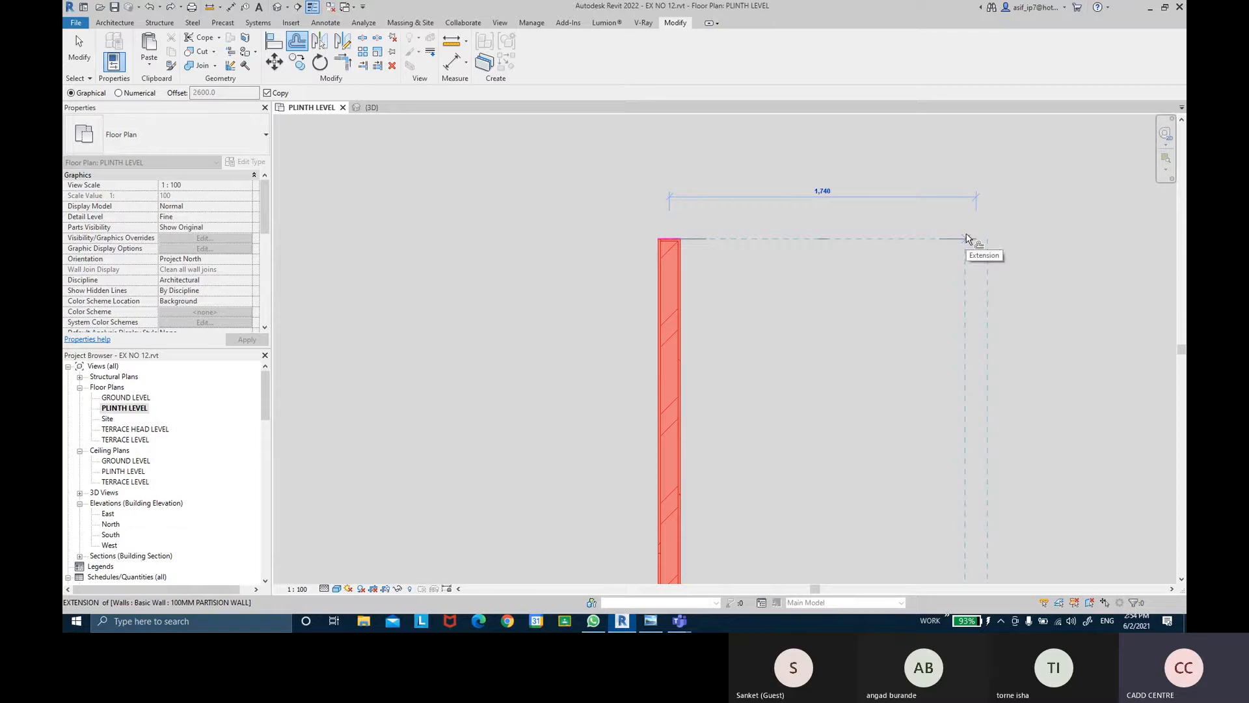
scroll(966, 234, "up", 2)
scroll(950, 221, "up", 1)
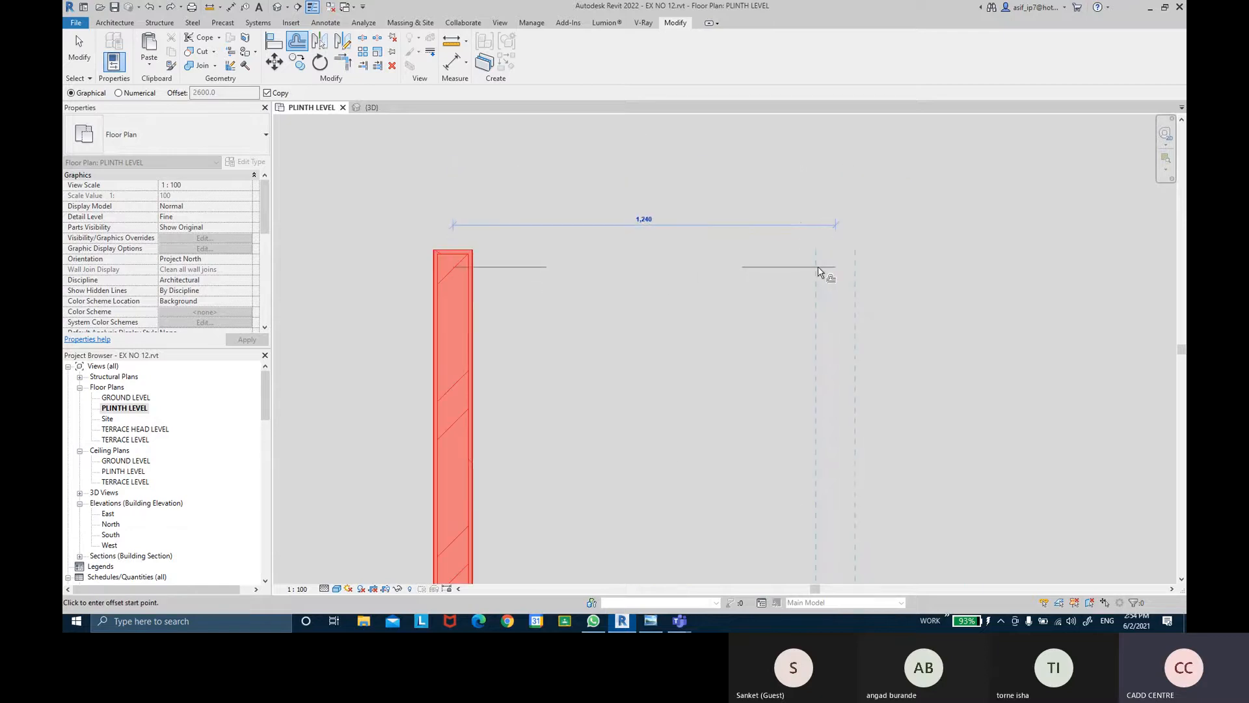
type("2650")
key("Return")
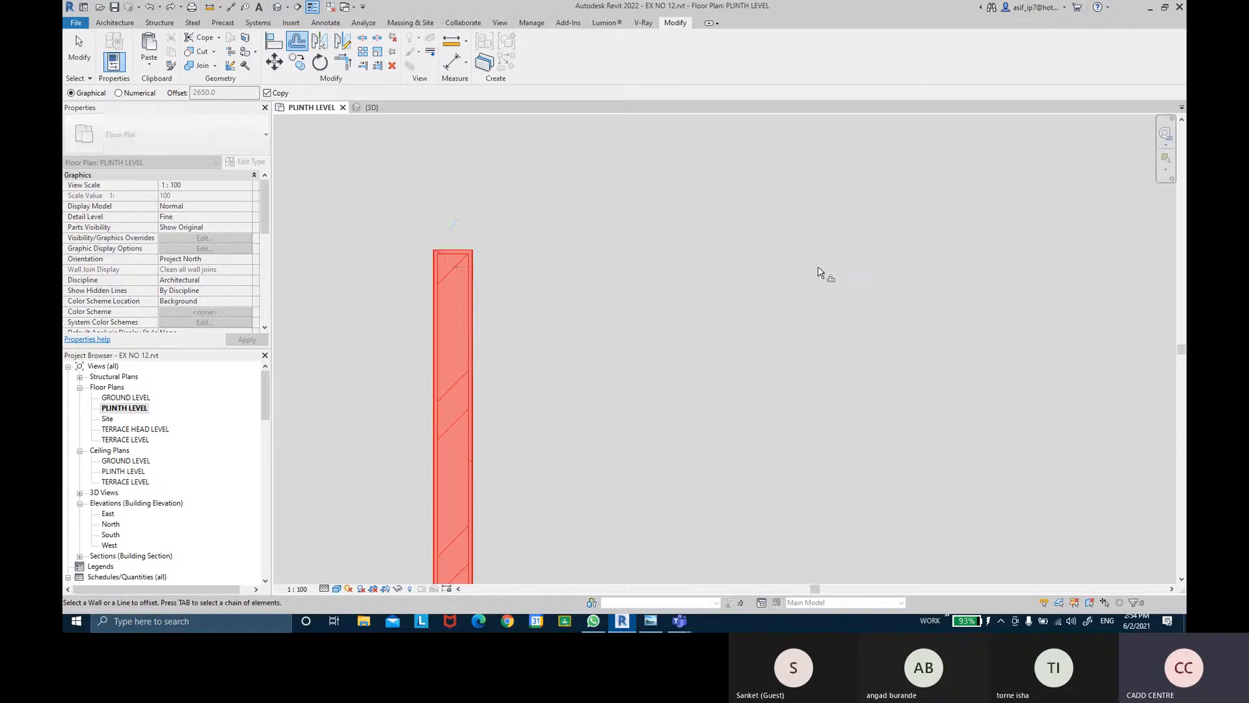
scroll(823, 273, "down", 3)
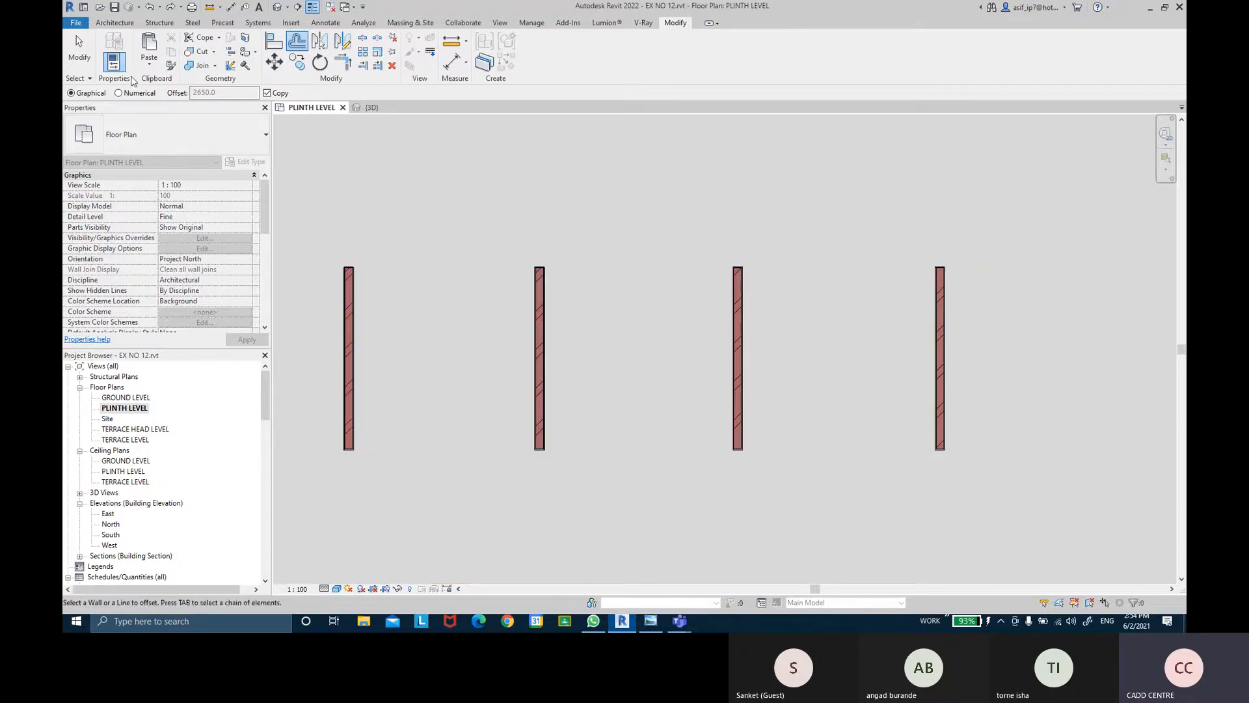
- Make a Graphical offset copy of the rightmost wall 1000 mm to the right, starting from its upper end
left_click(147, 95)
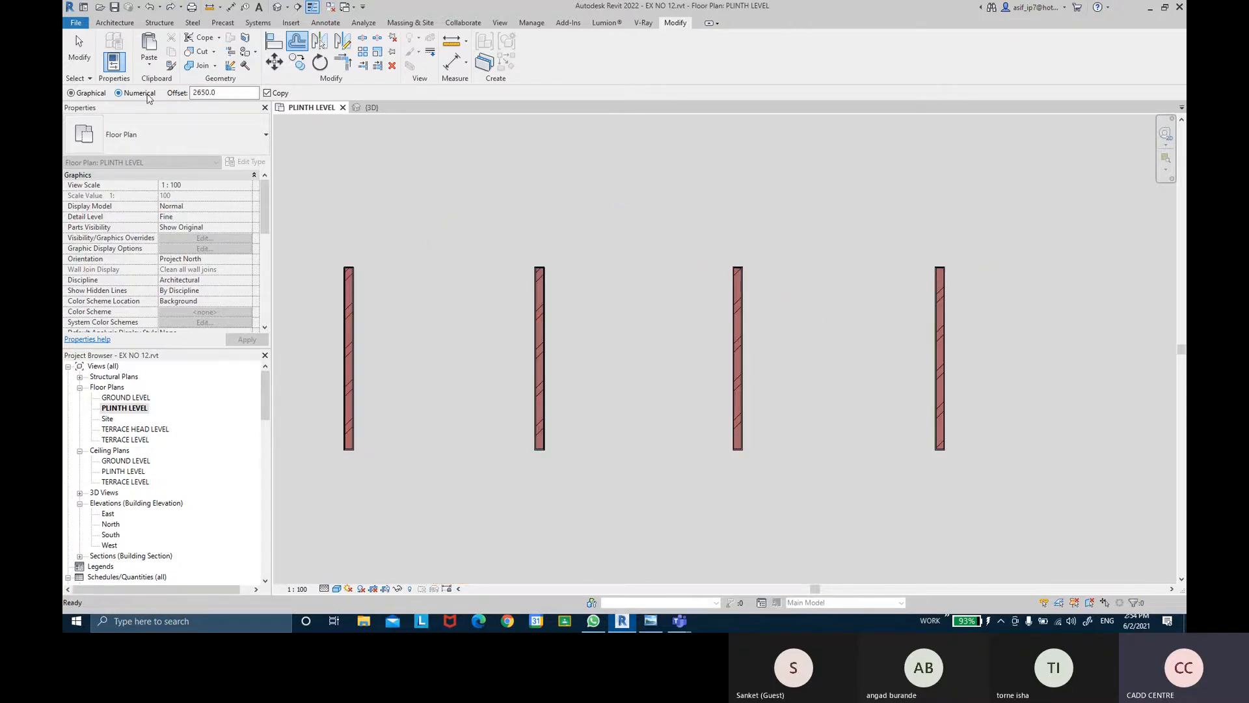
left_click(82, 92)
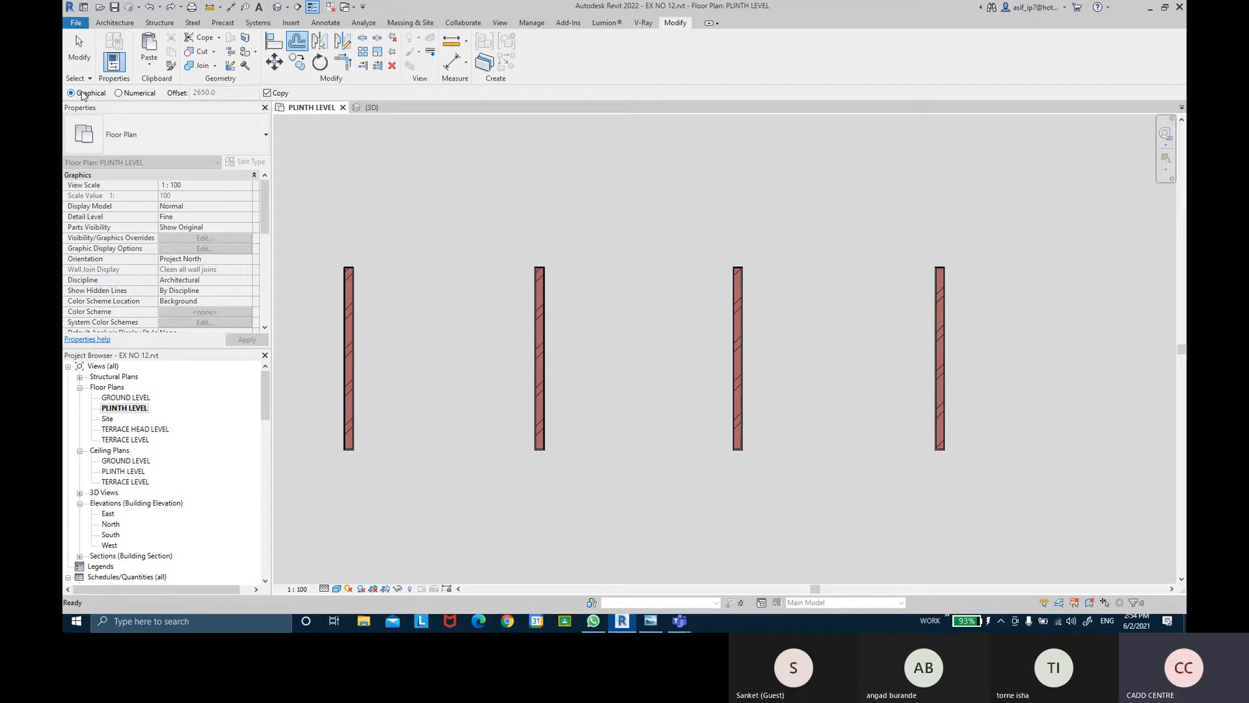
scroll(846, 268, "up", 3)
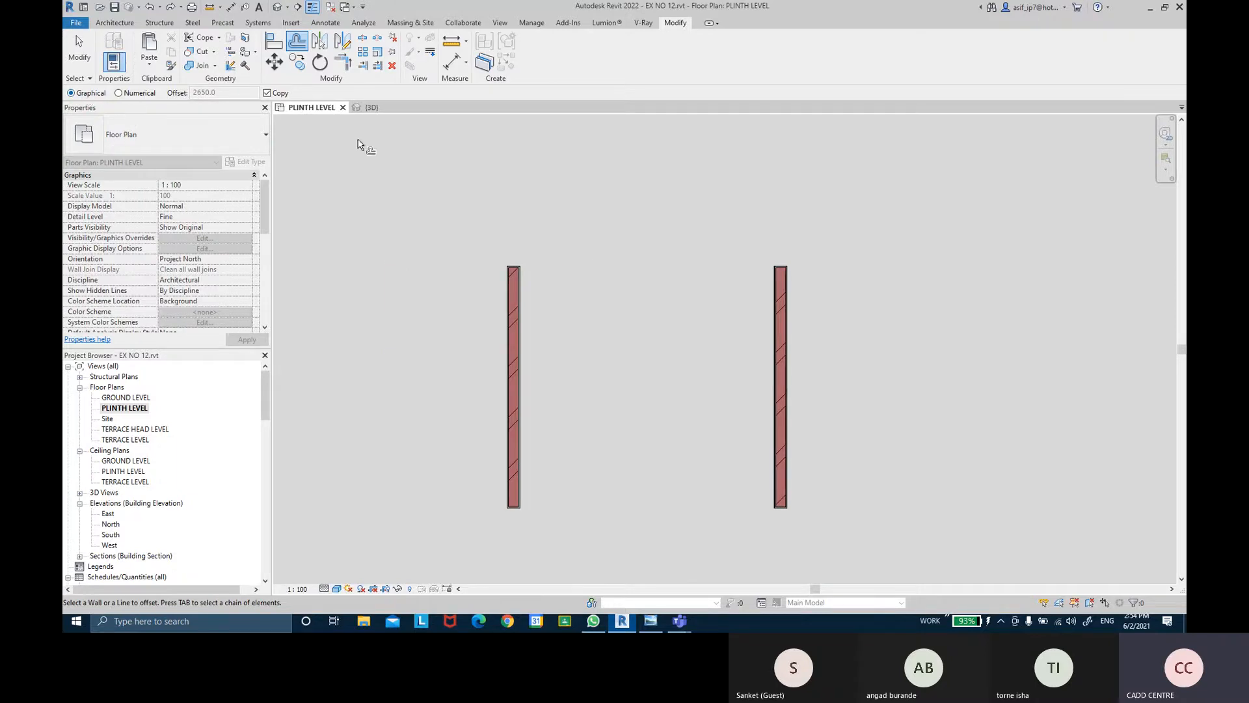
scroll(913, 241, "up", 2)
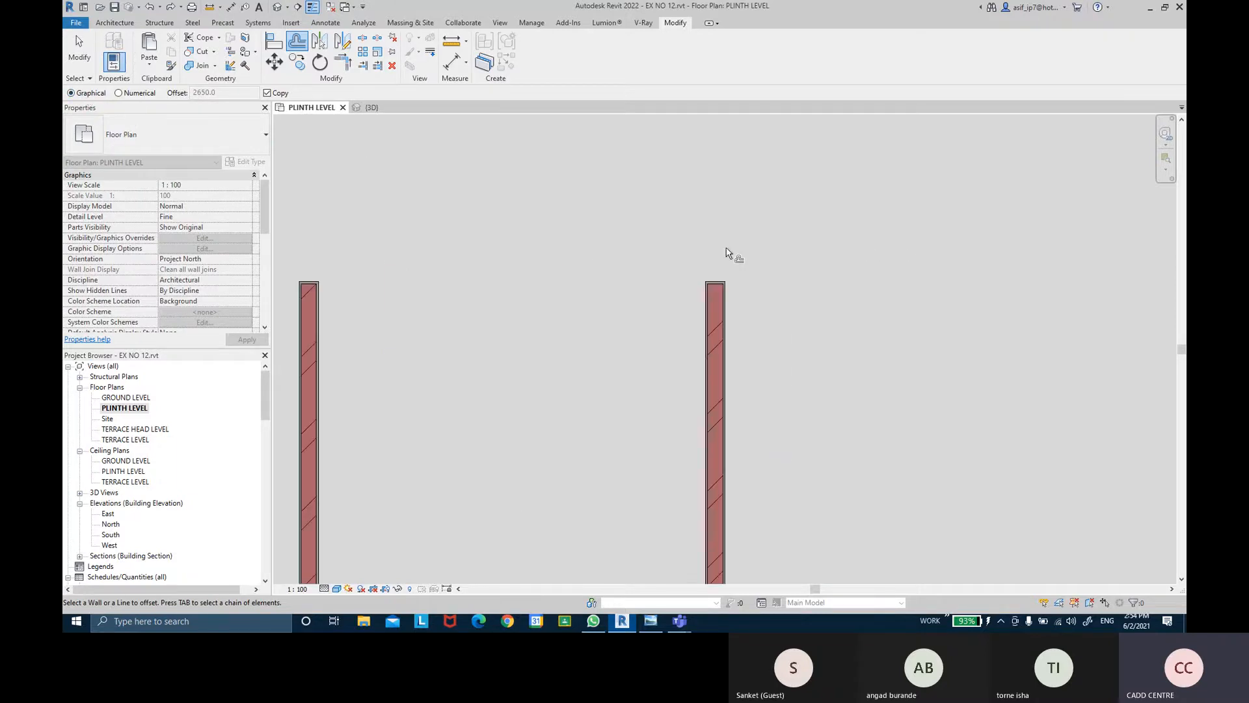
left_click(718, 283)
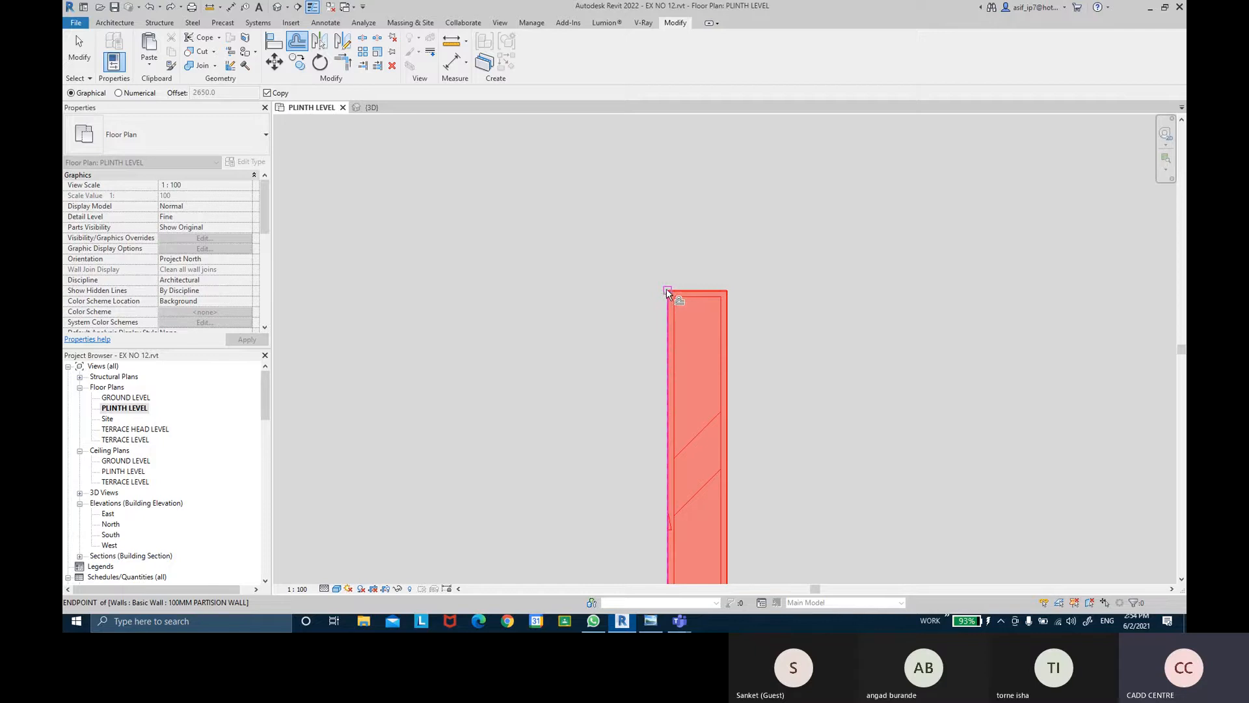
left_click(667, 290)
scroll(880, 290, "down", 2)
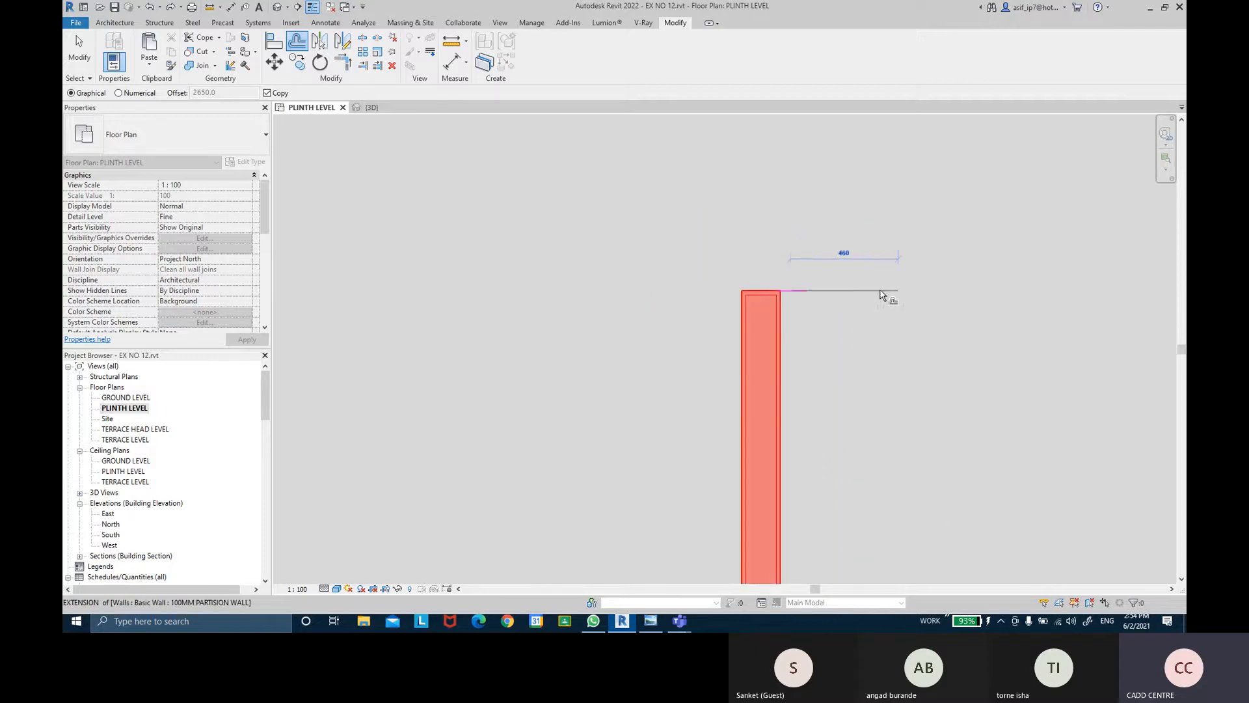
middle_click_drag(809, 277, 573, 239)
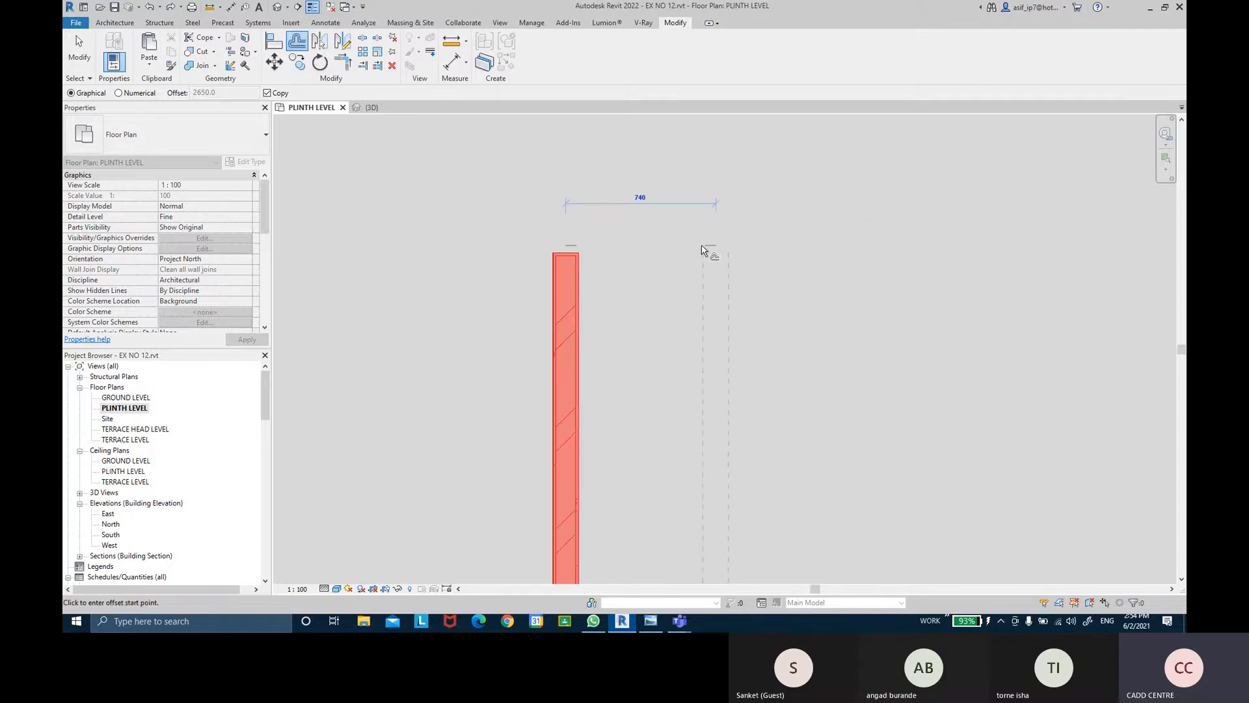
type("1")
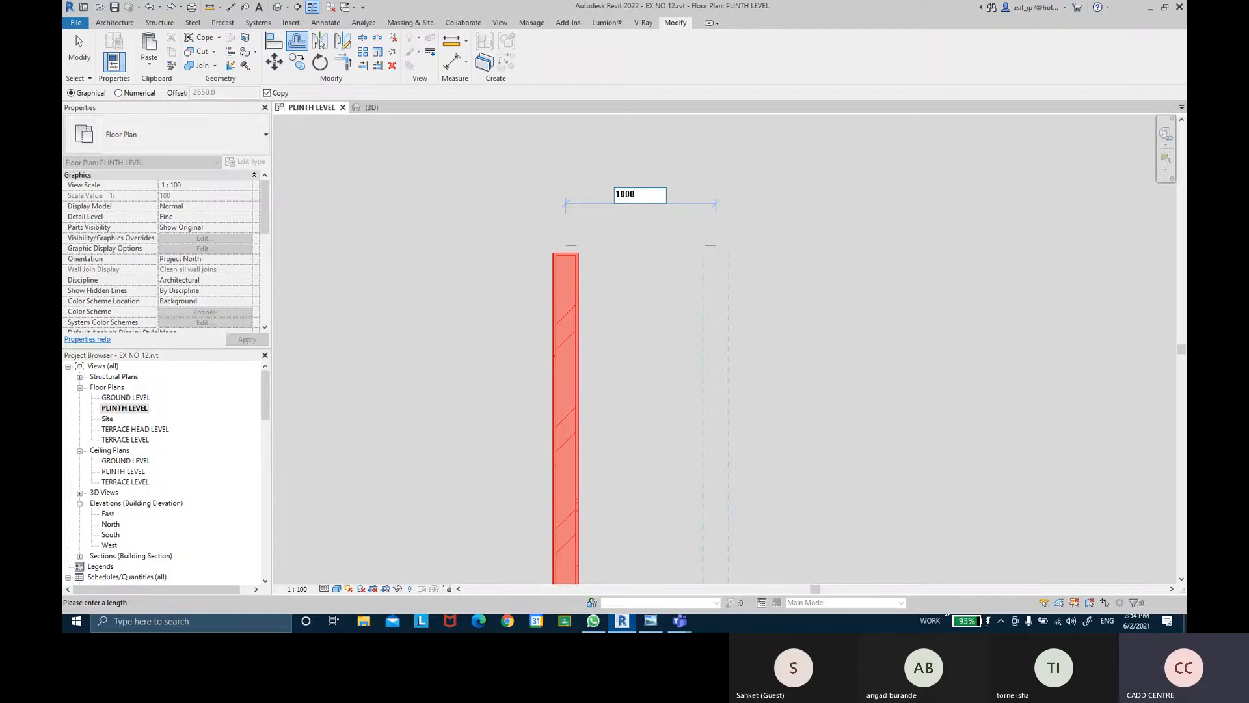
type("000")
key("Return")
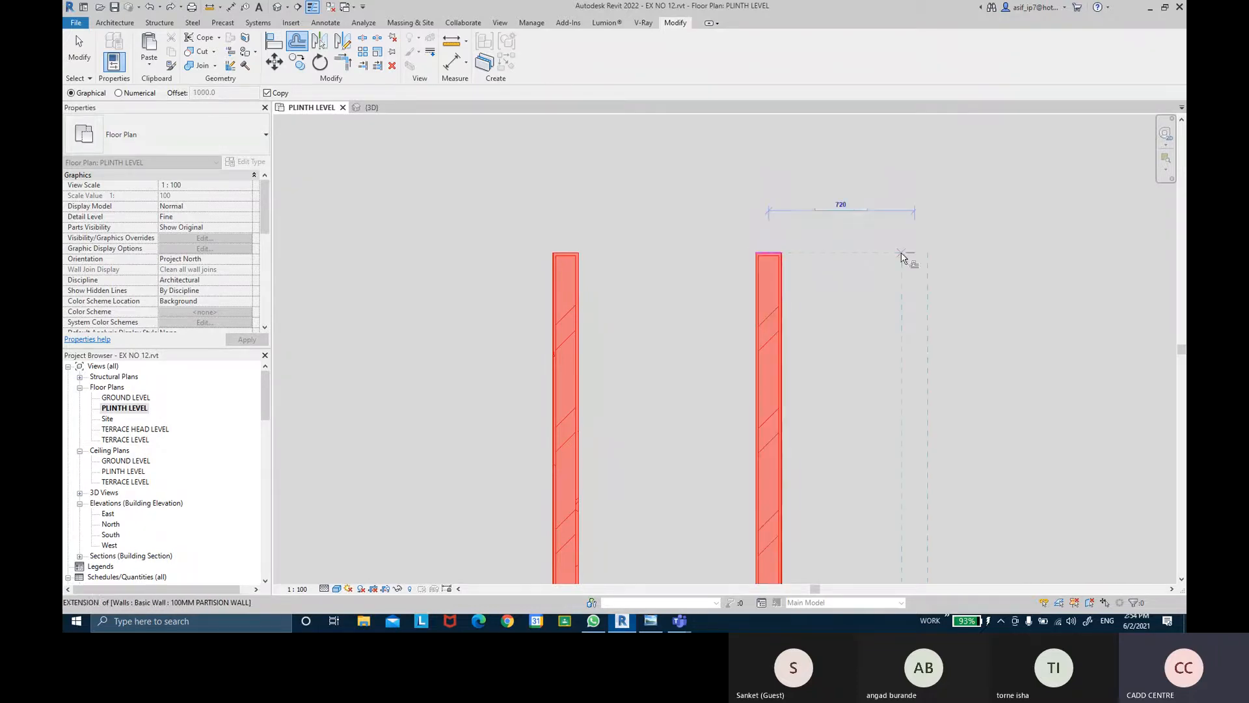
- Make another Graphical offset copy 2000 mm to the right of the newest wall
type("2000")
key("Return")
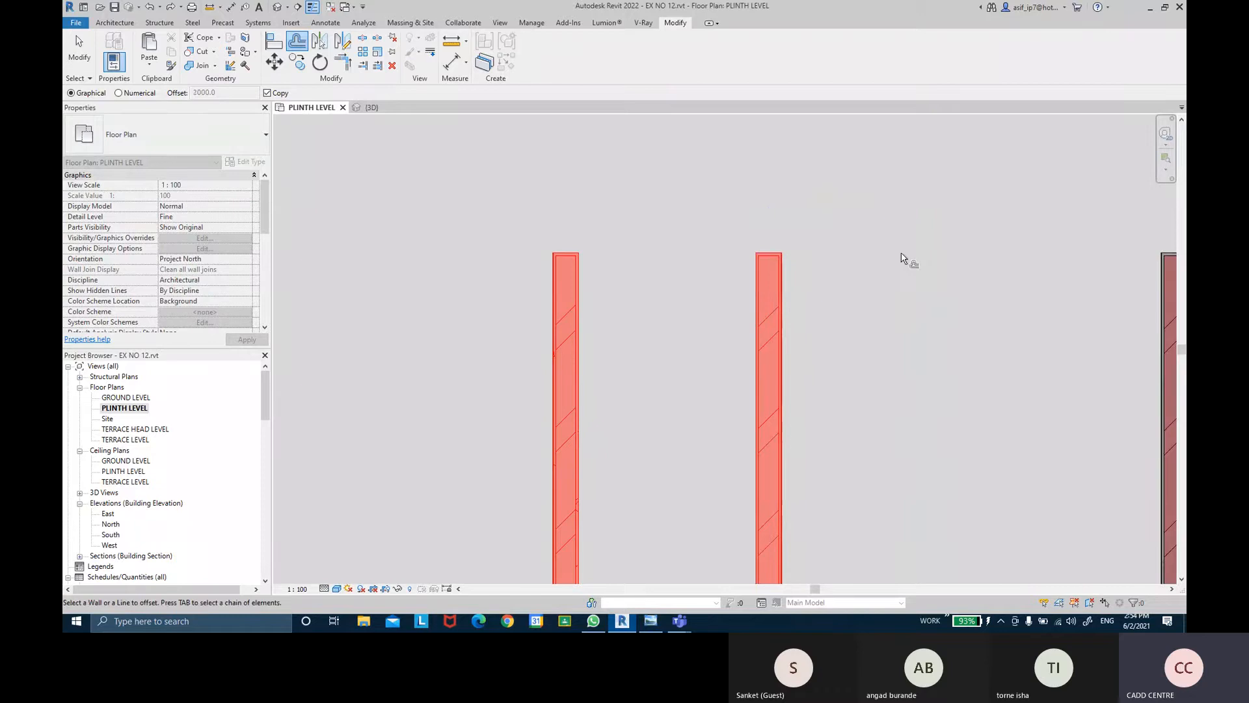
scroll(906, 260, "down", 3)
middle_click_drag(859, 259, 689, 235)
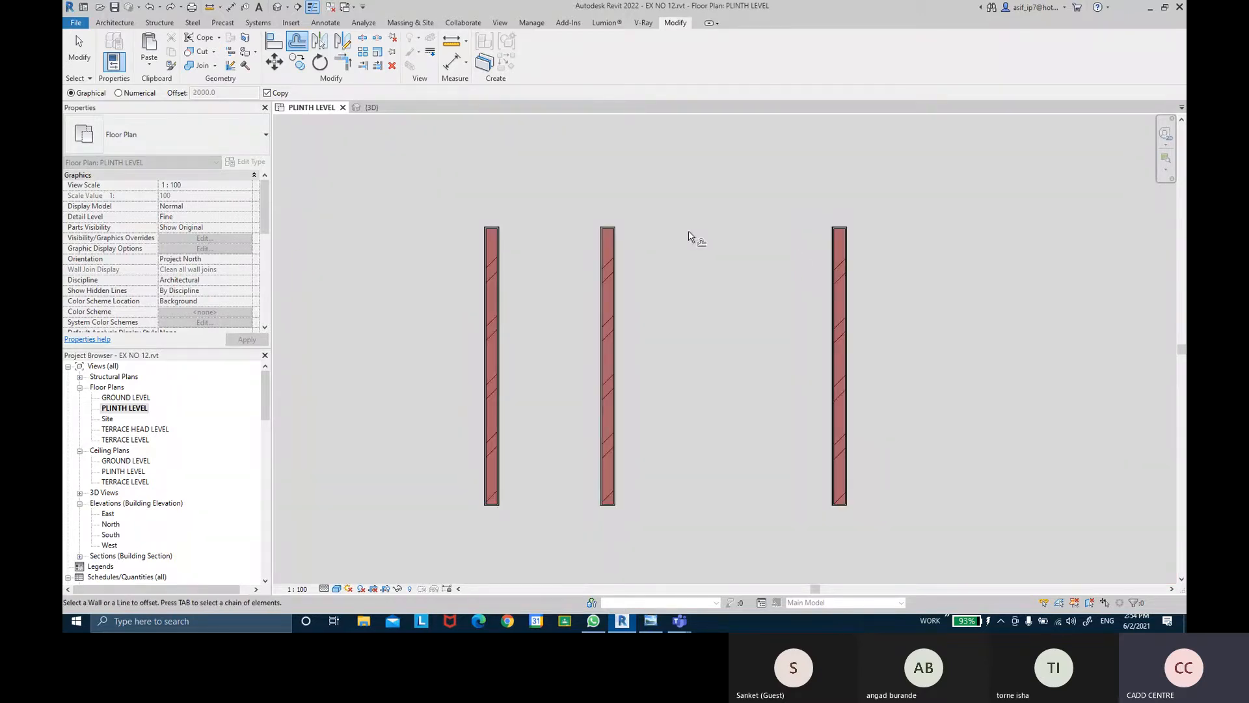
- Use a Numerical offset of 2000 mm with Copy enabled to make three successive copies of the rightmost wall to the right, then end Offset
left_click(149, 92)
left_click_drag(225, 93, 185, 90)
type("2000")
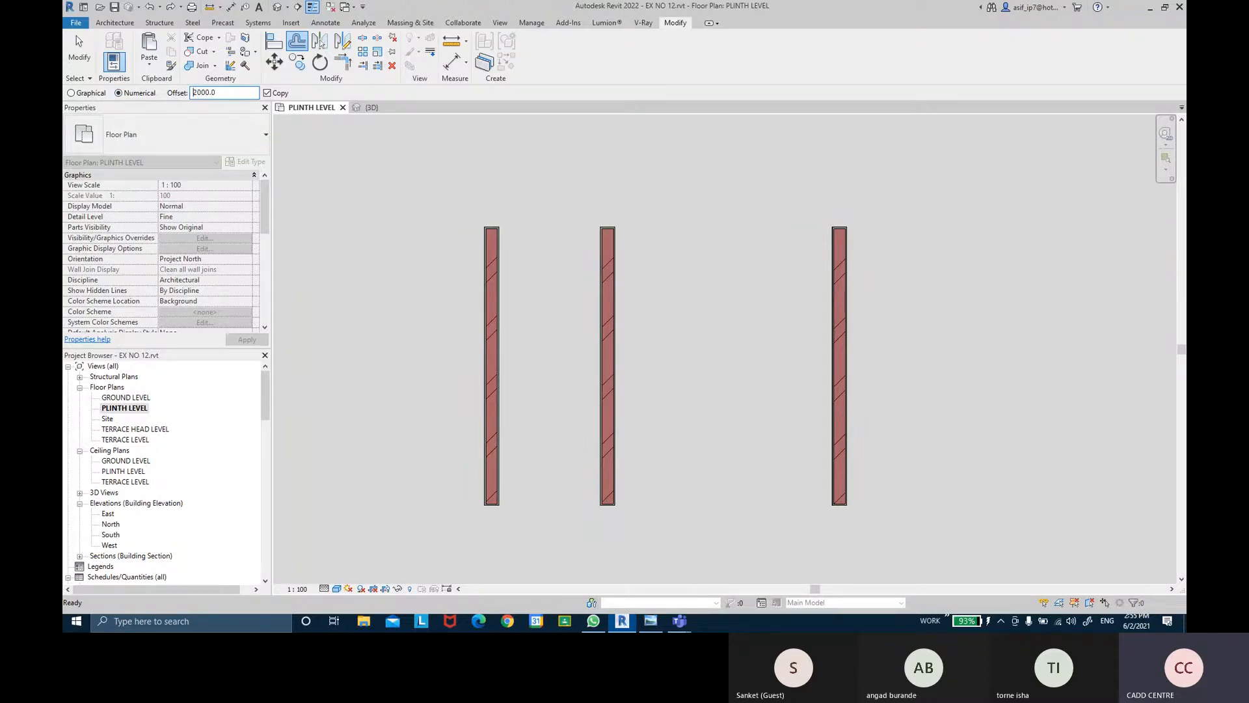
left_click(838, 264)
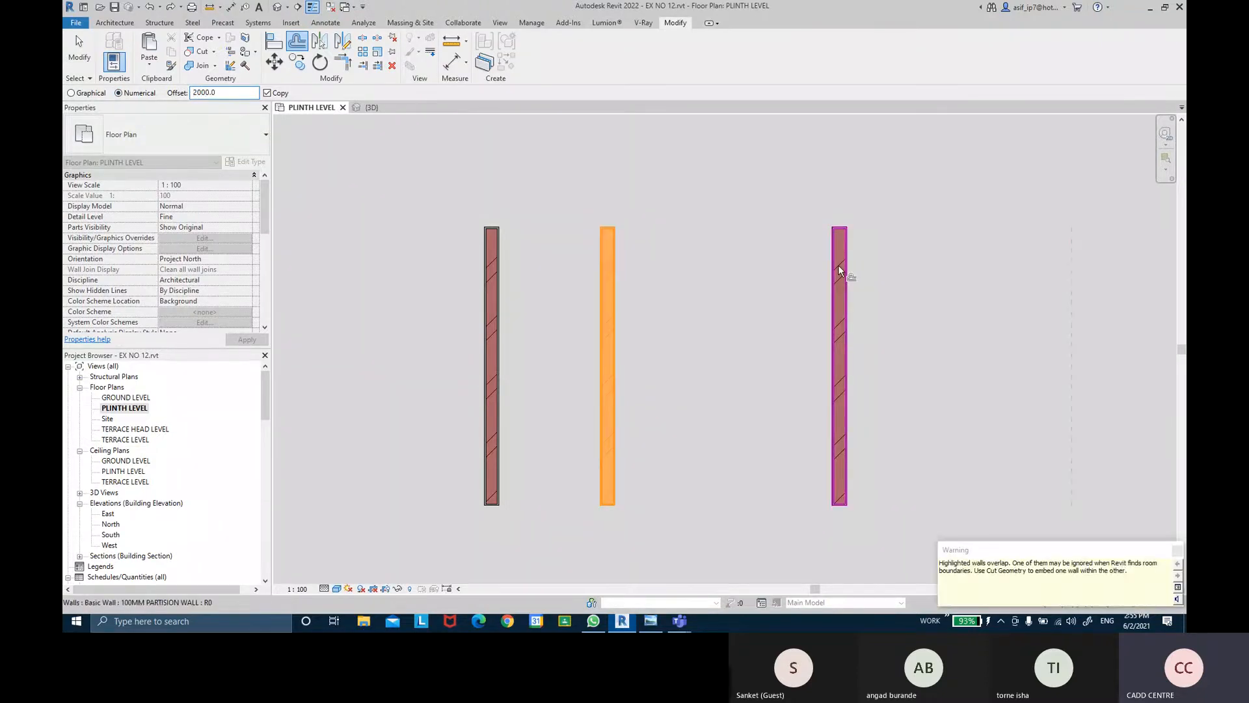
left_click(844, 267)
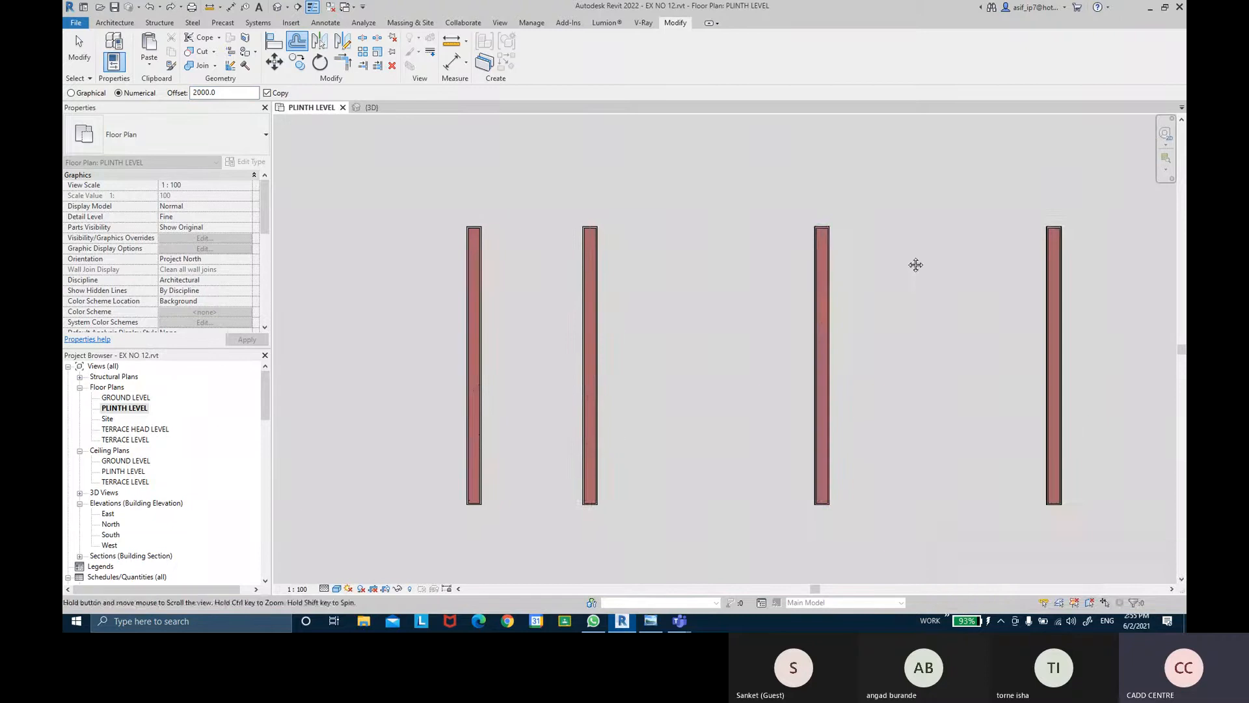
middle_click_drag(915, 265, 787, 259)
left_click(775, 260)
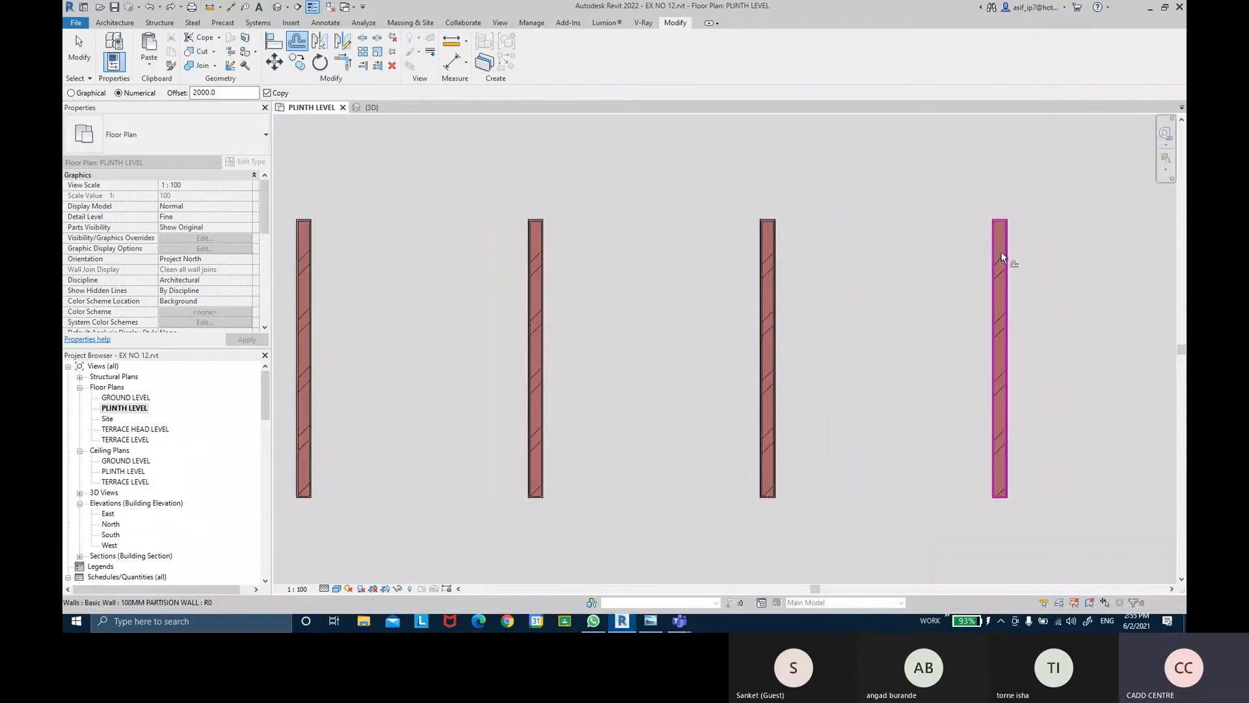
middle_click_drag(1008, 258, 747, 257)
left_click(745, 258)
key("Escape")
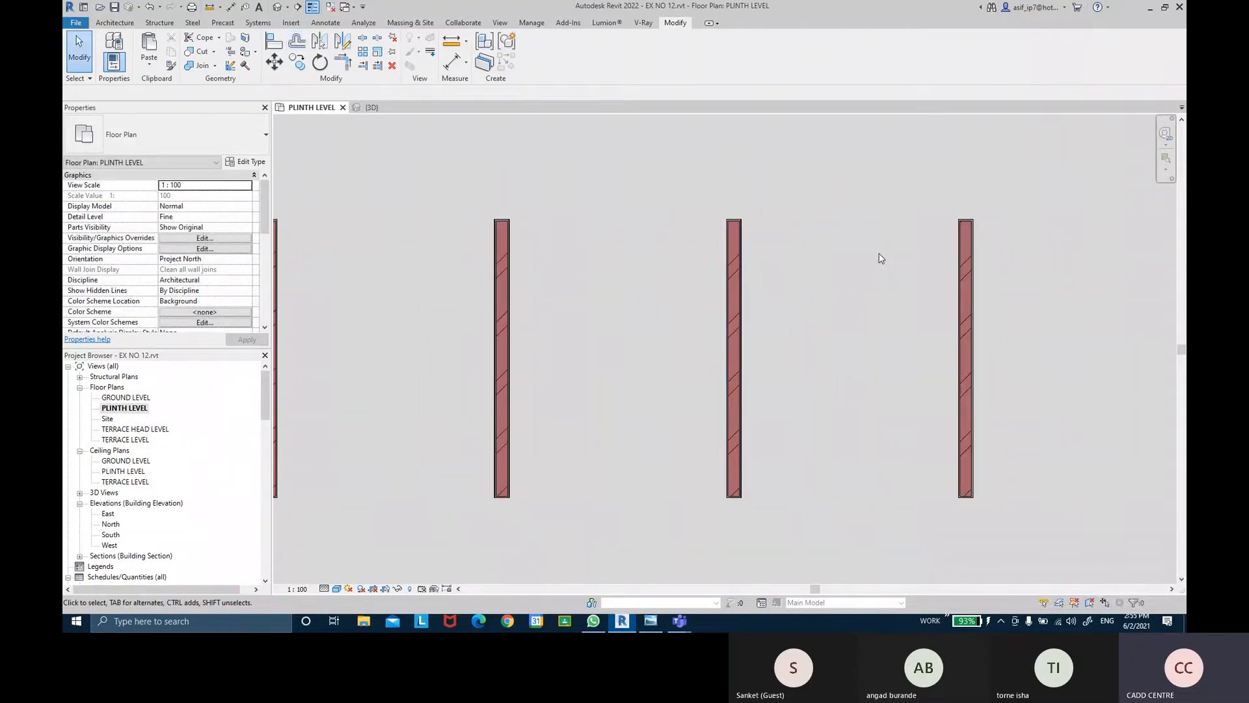
scroll(876, 266, "down", 3)
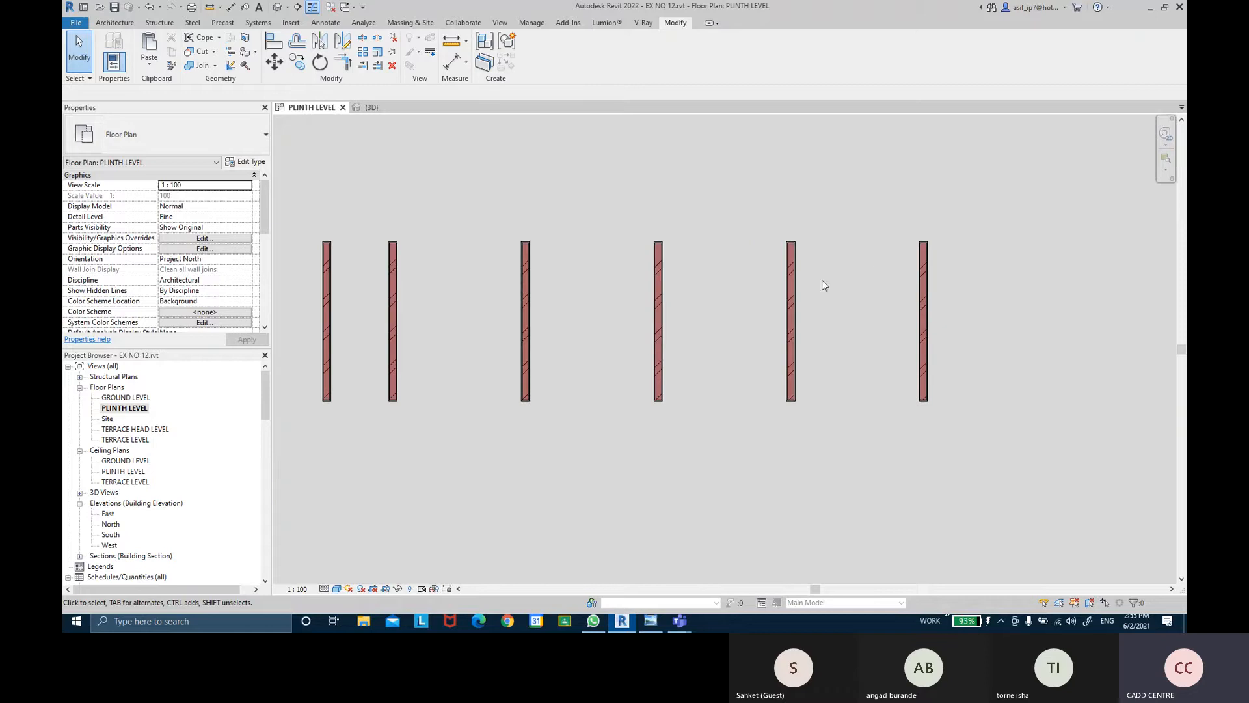
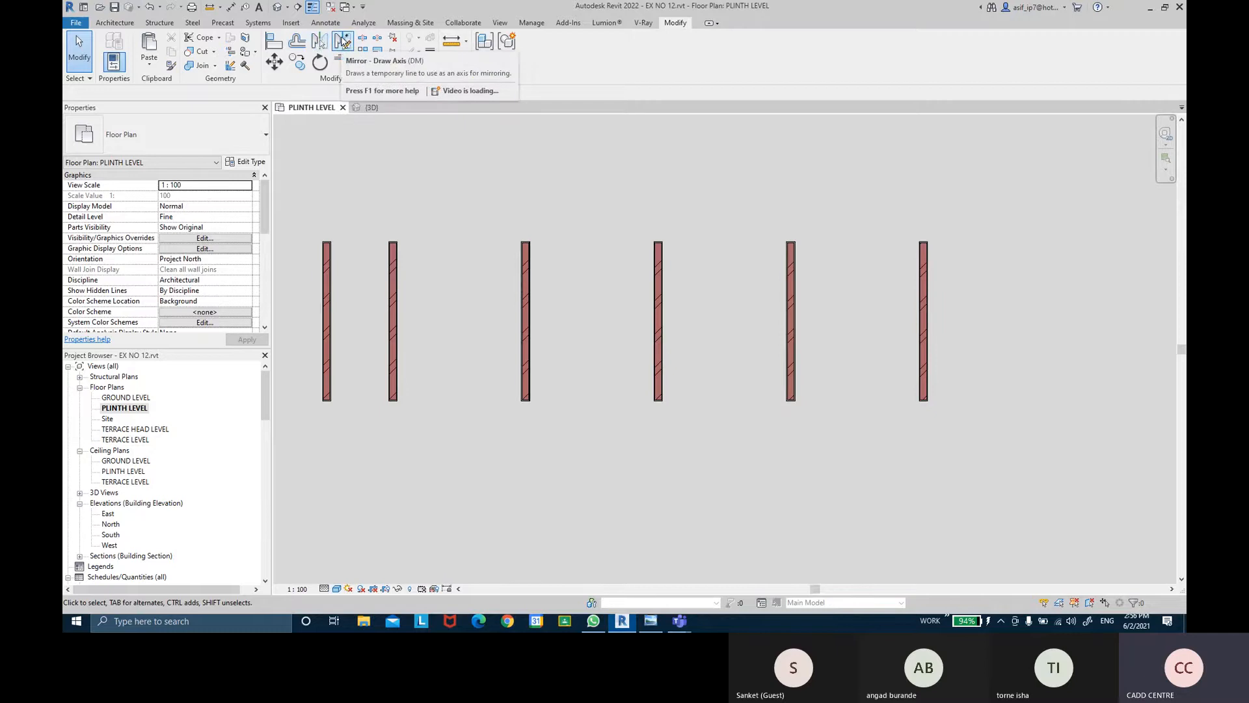
- Draw a rectangular room about 7500 by 4670 mm with the 100MM PARTISION WALL type in the empty area below the offset walls
key("ctrl")
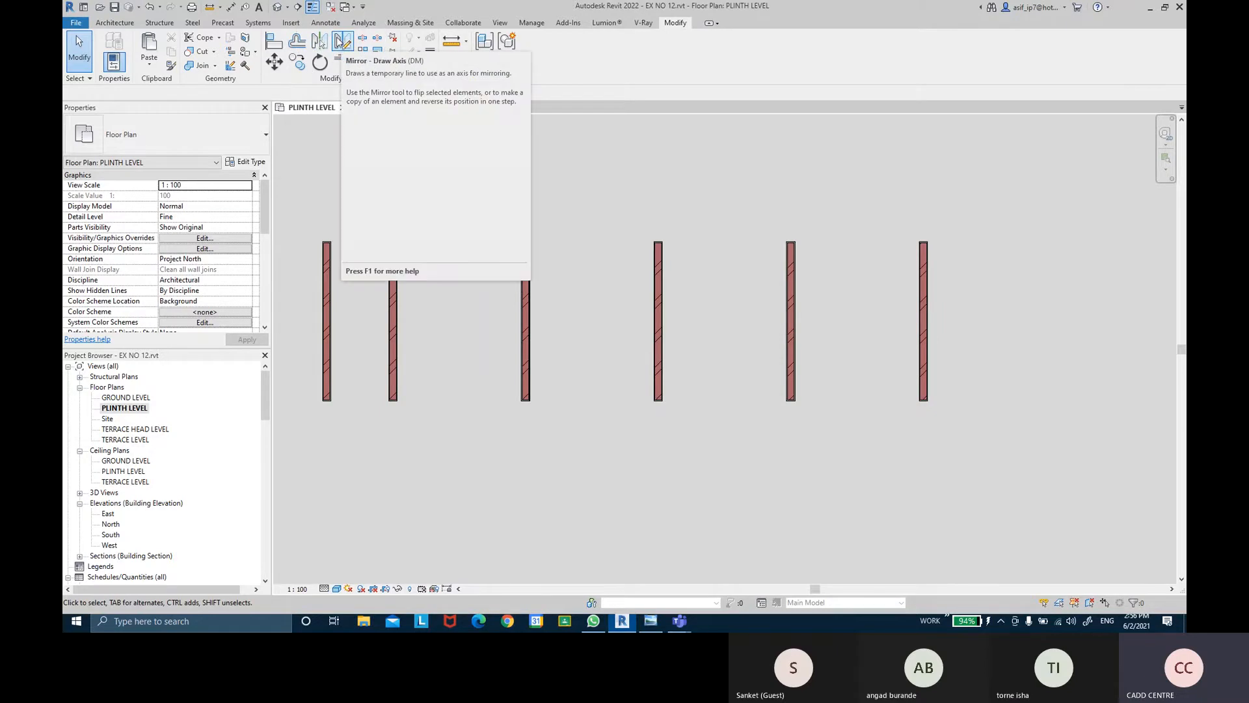
scroll(674, 341, "down", 5)
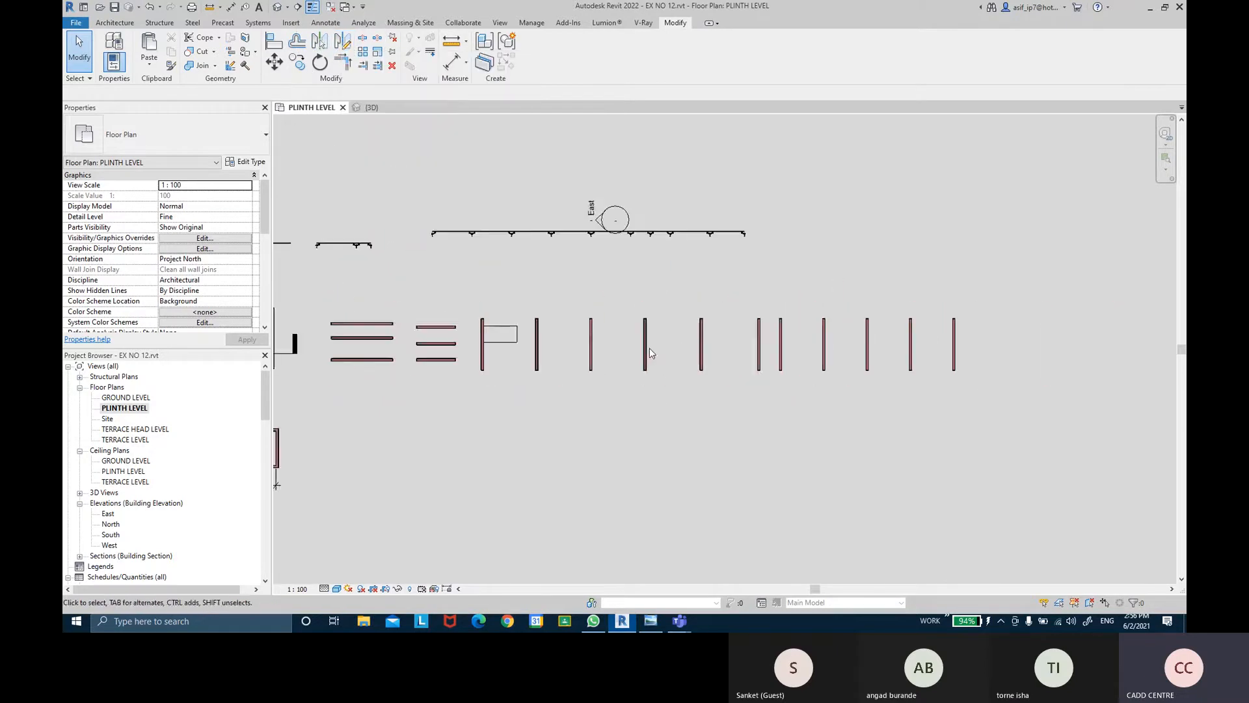
middle_click_drag(649, 352, 659, 240)
middle_click_drag(454, 343, 539, 305)
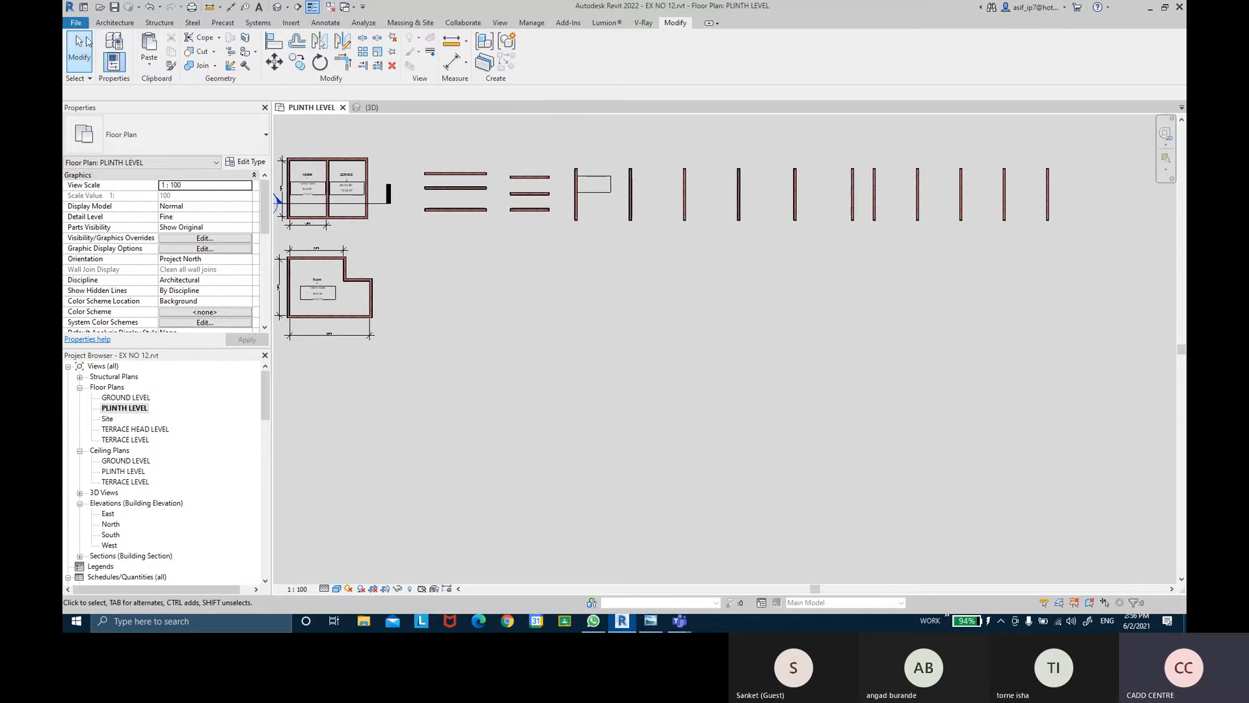
left_click(114, 23)
left_click(110, 47)
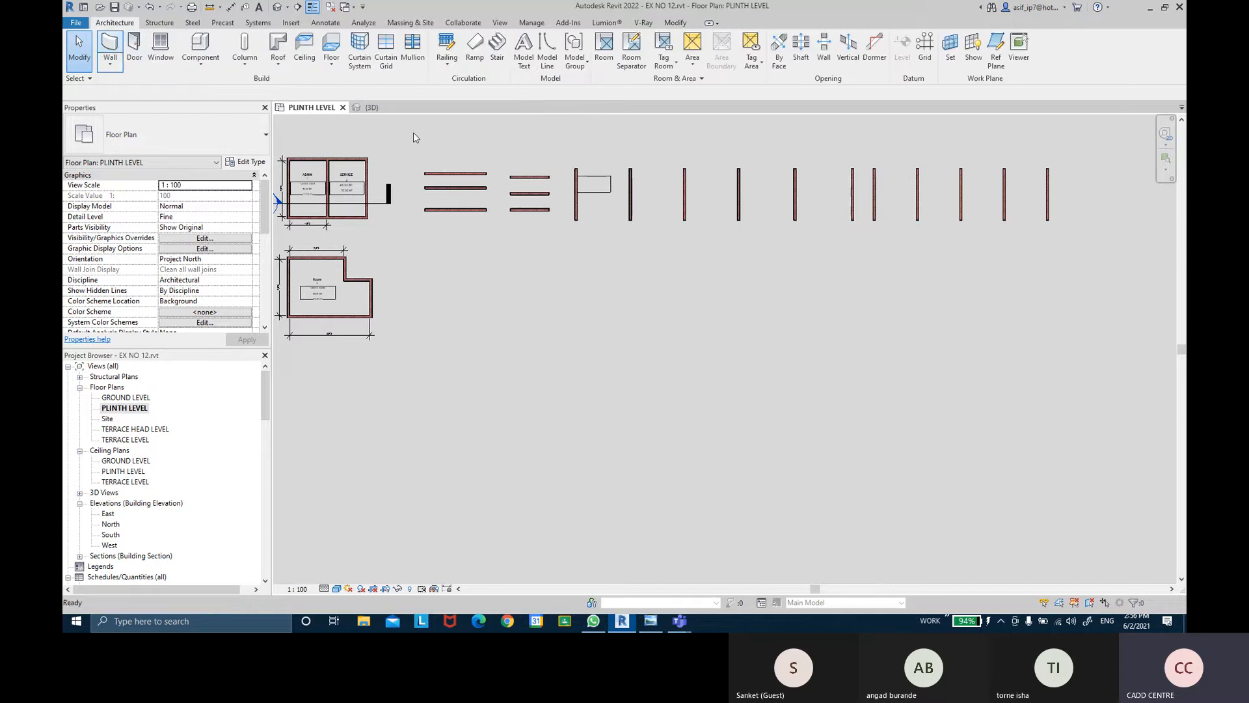
left_click(549, 327)
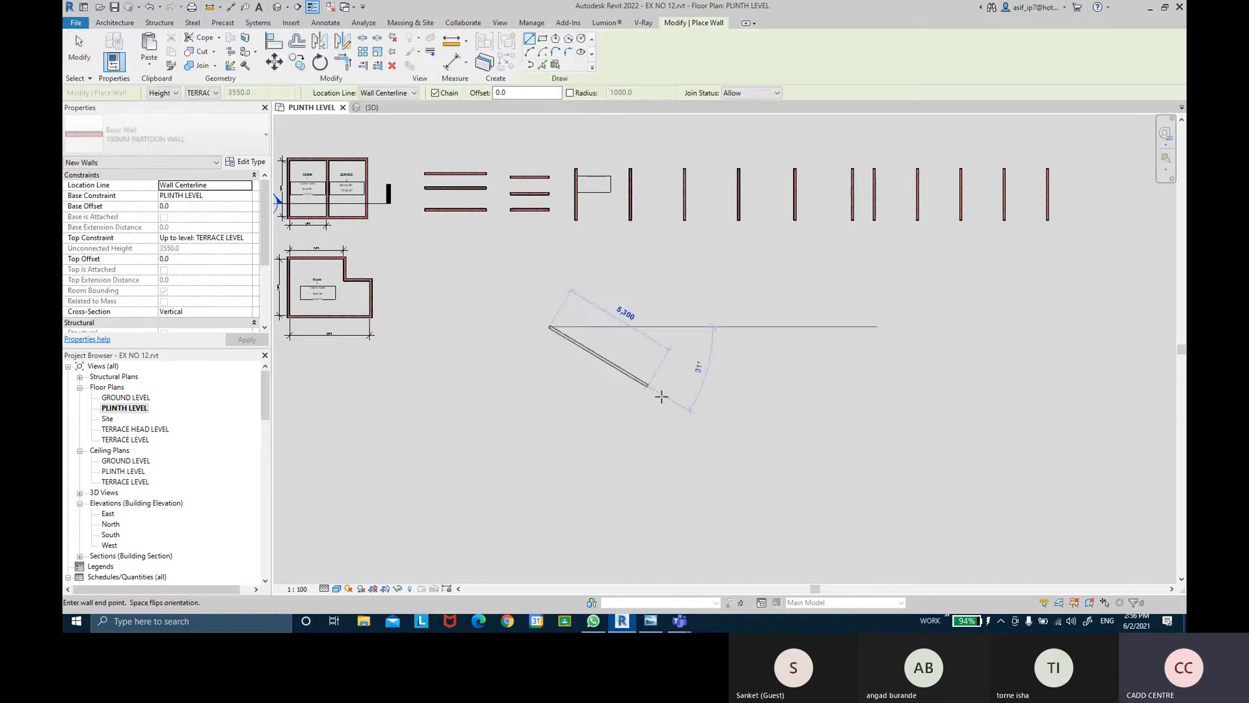
left_click(542, 40)
left_click(575, 343)
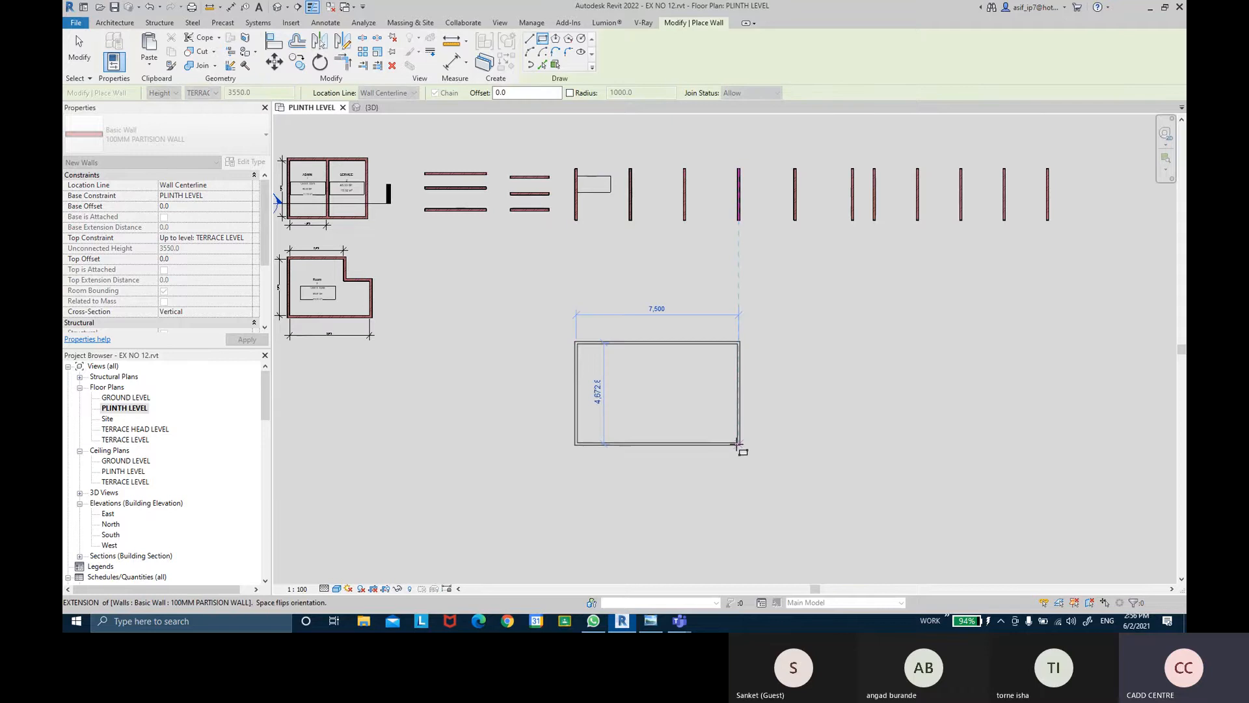
left_click(738, 444)
- Draw a straight vertical partition wall from the midpoint of the rectangular room's upper wall to the midpoint of its lower wall
scroll(670, 367, "up", 5)
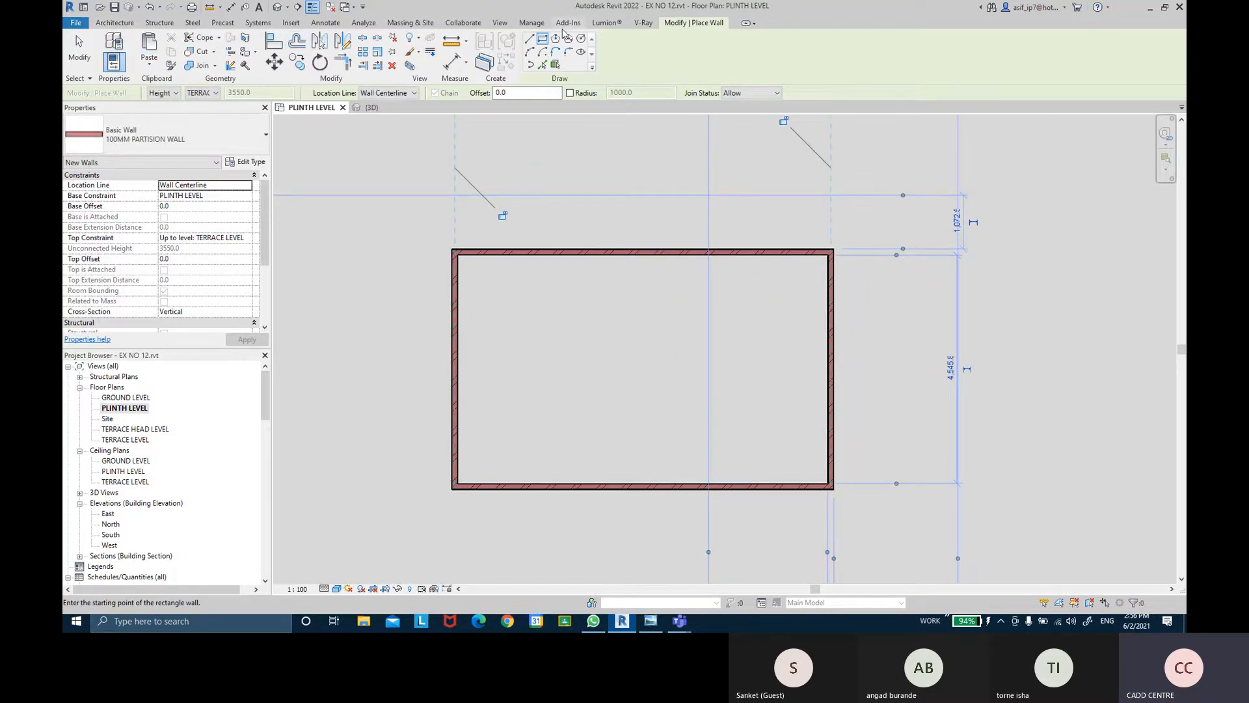
left_click(529, 38)
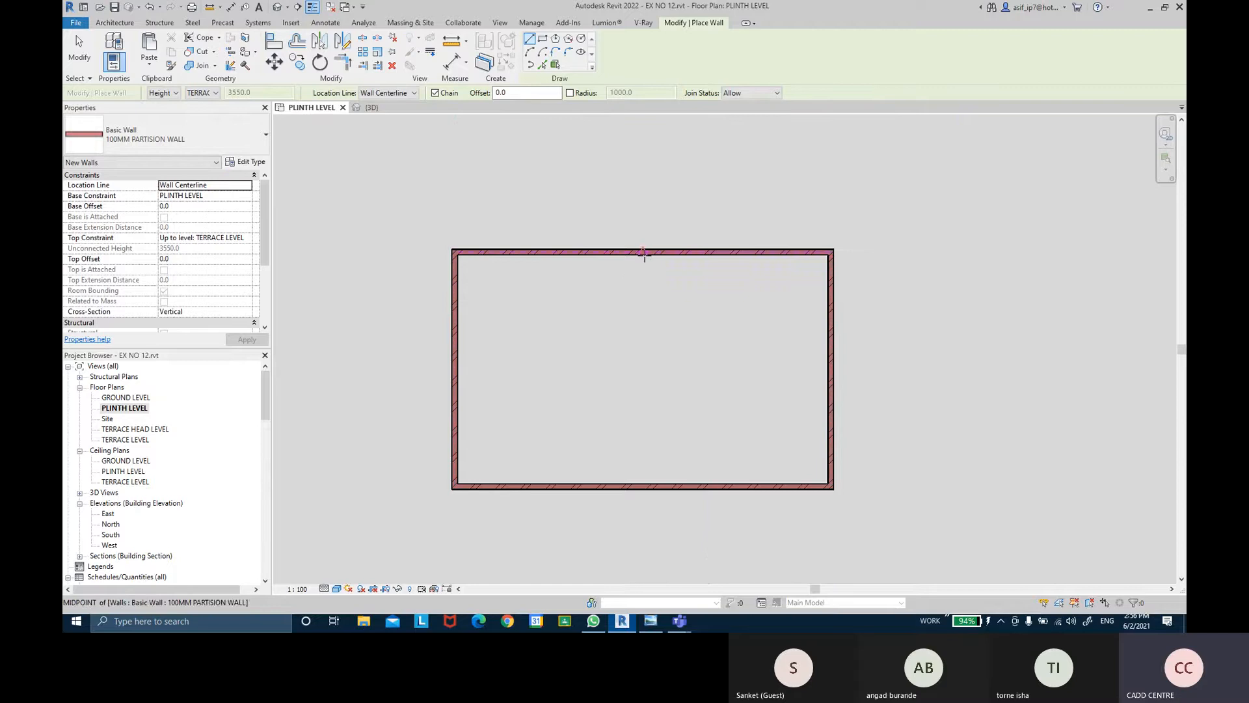
left_click(643, 251)
left_click(644, 484)
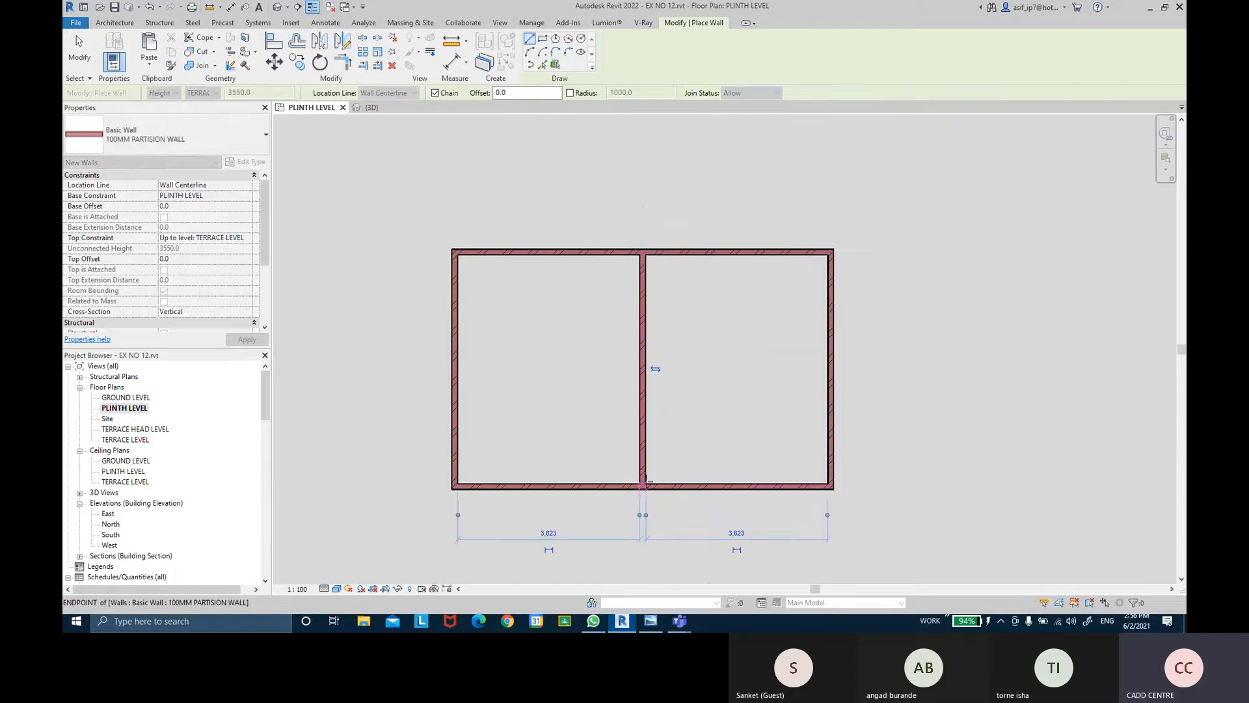
- Draw a horizontal partition wall from the midpoint of the room's left wall to the midpoint of its right wall, then end the Wall command
key("Escape")
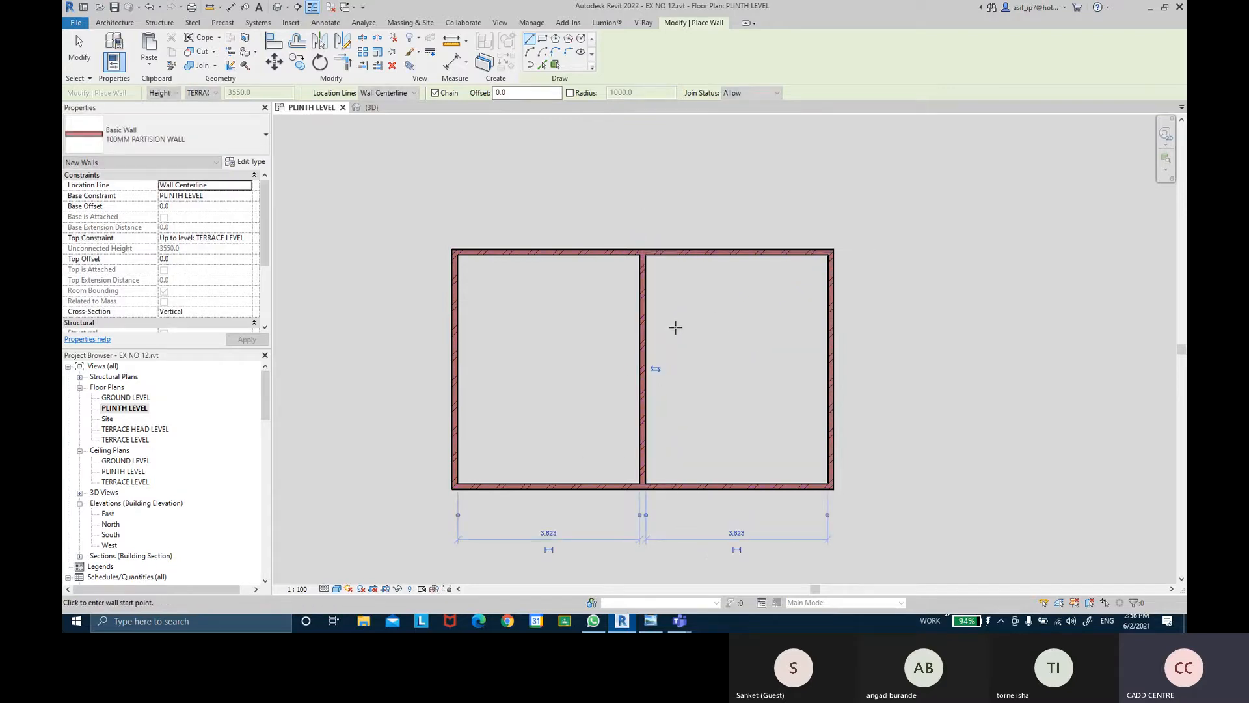
left_click(454, 369)
left_click(830, 369)
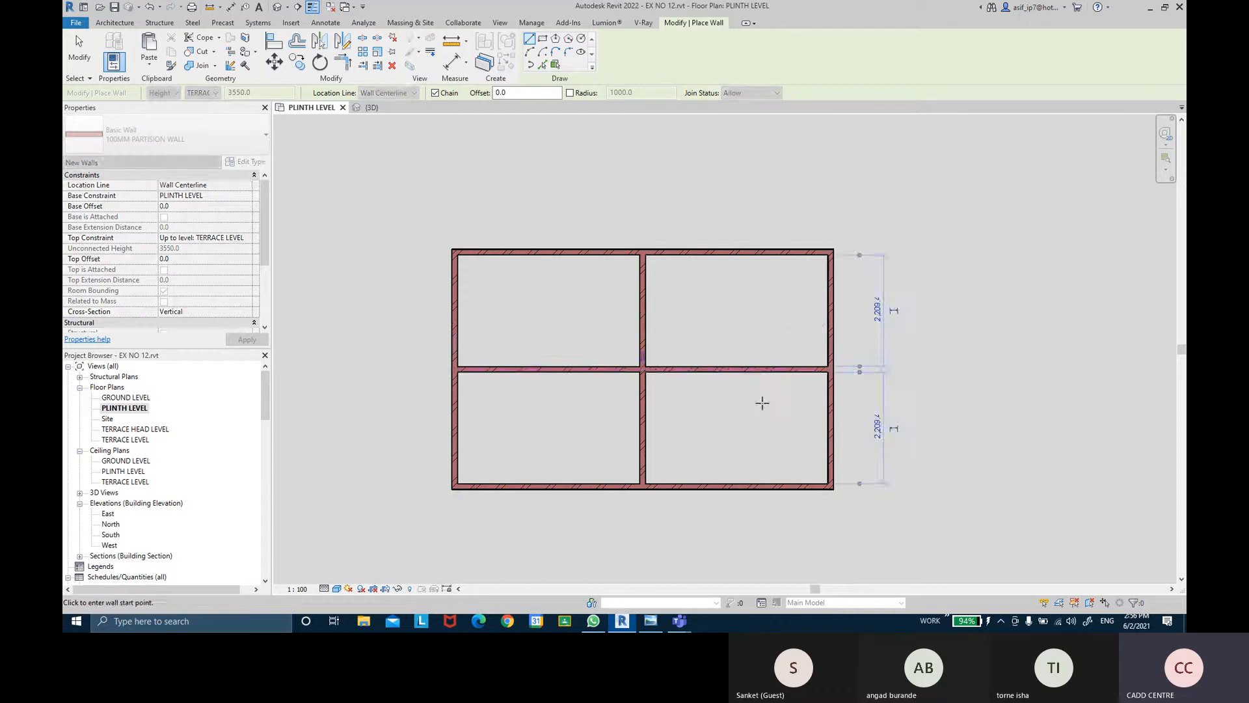
key("Escape")
key("Escape")
scroll(736, 427, "up", 3)
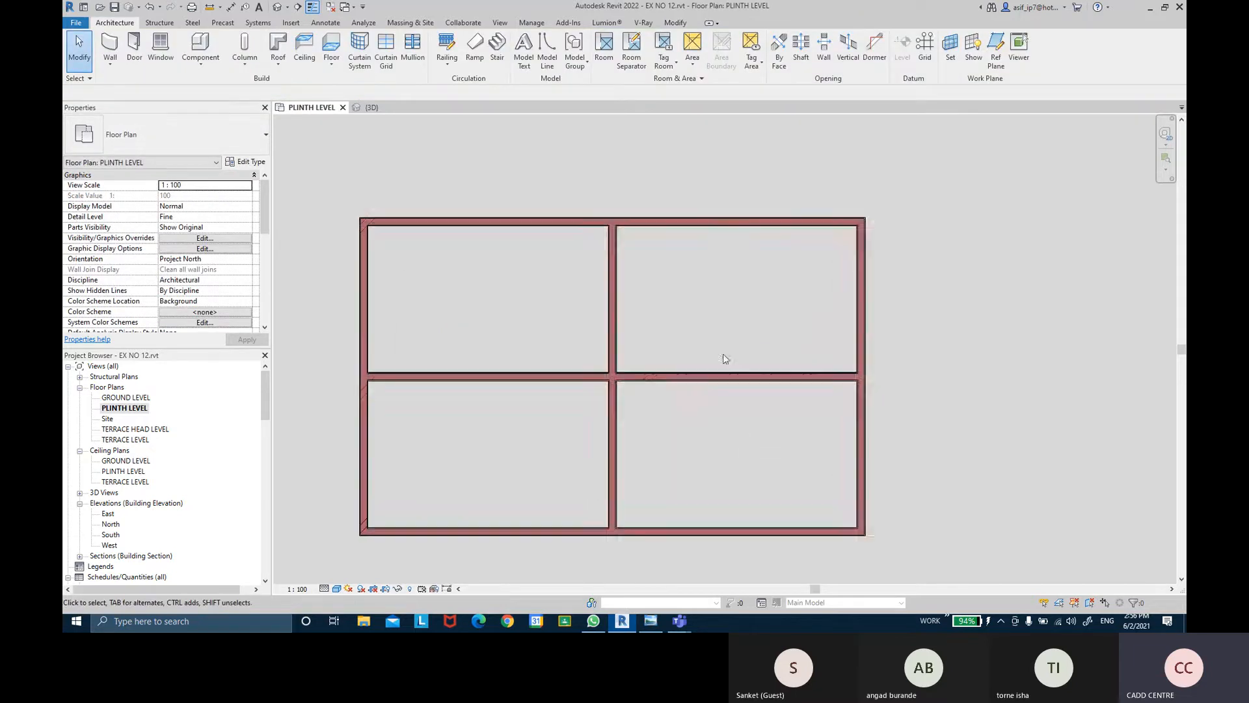
- Place one M_Desk 1525 x 762mm component near the middle of the upper-left compartment
left_click(201, 45)
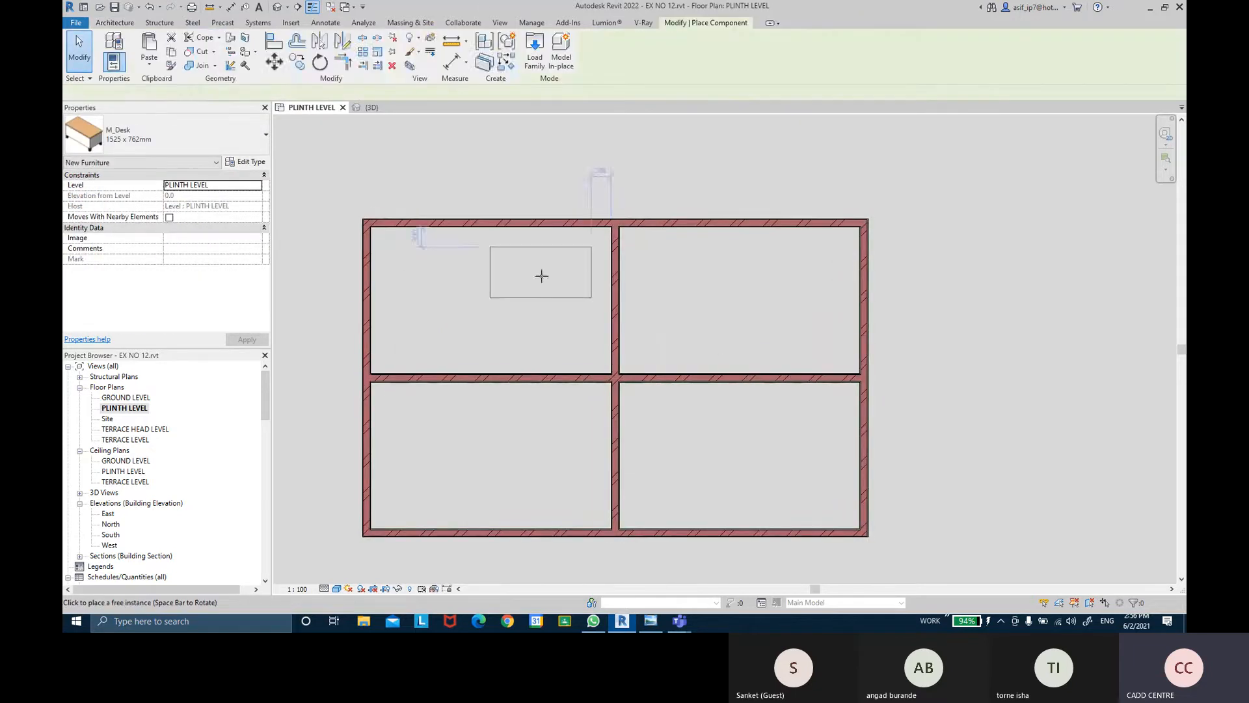
left_click(494, 298)
key("Escape")
key("Escape")
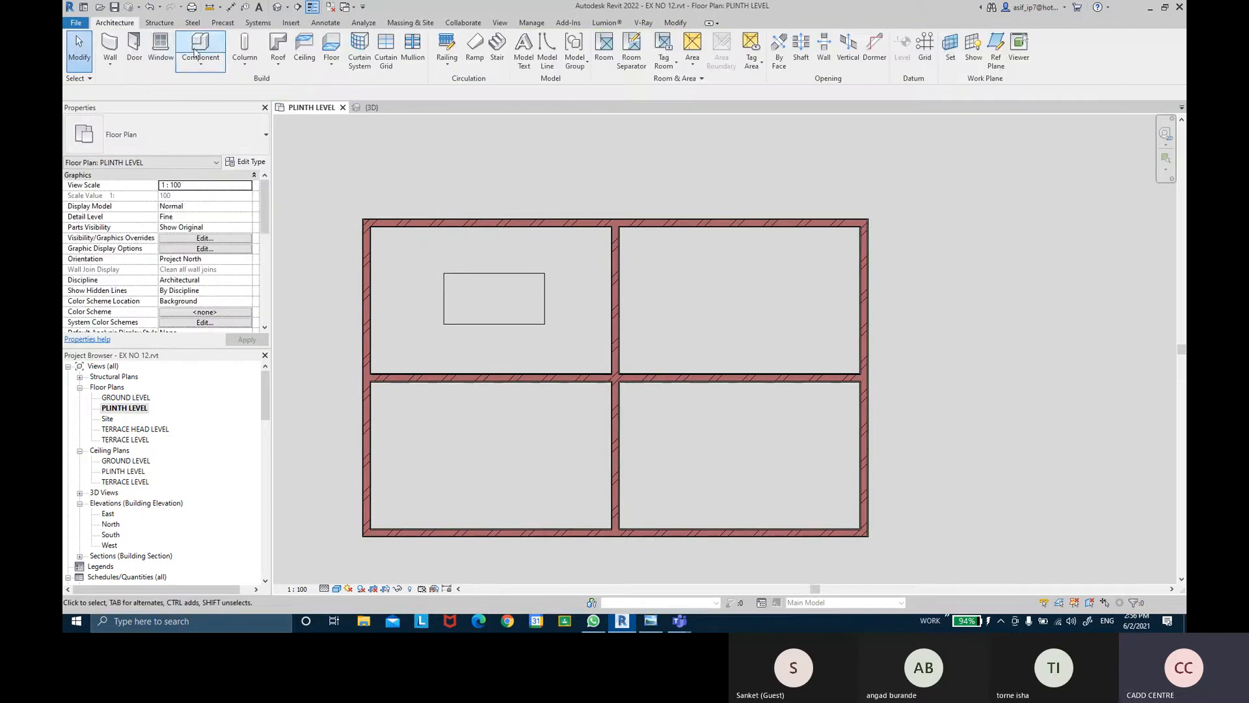
- Start placing another component and open the FAMILY FILES folder in BLOCKS to load a family
left_click(200, 58)
left_click(226, 85)
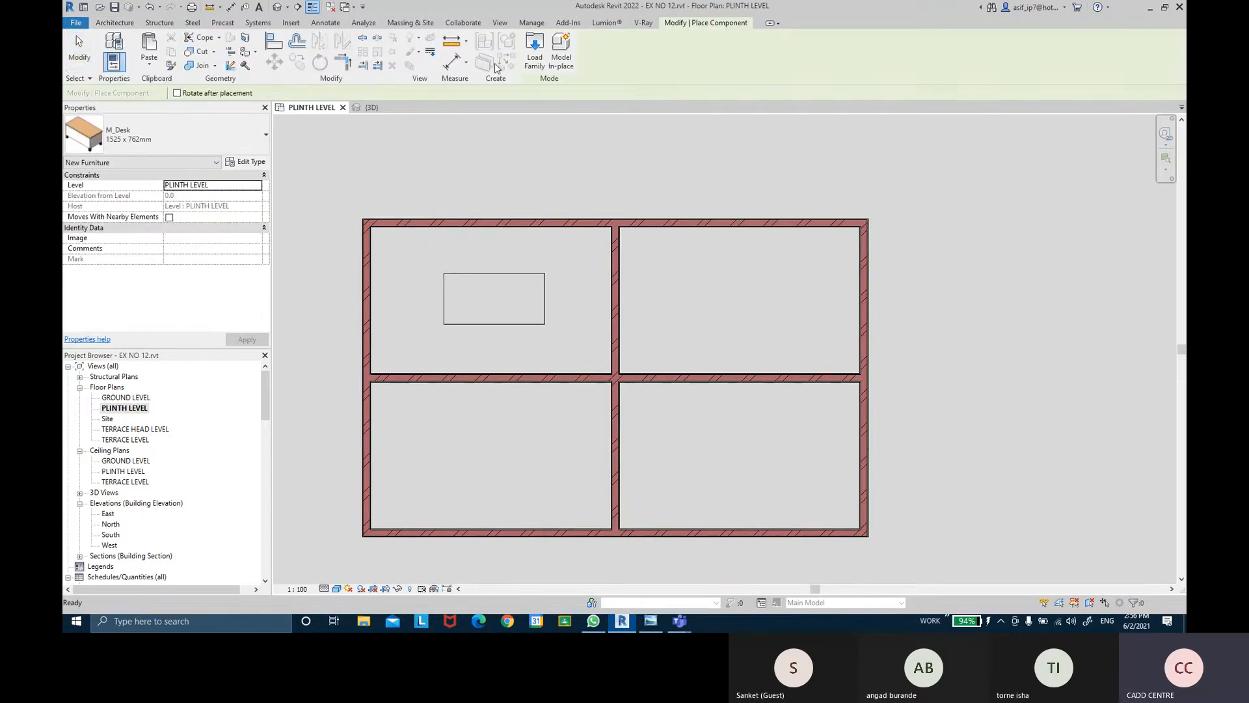
left_click(535, 49)
left_click(778, 223)
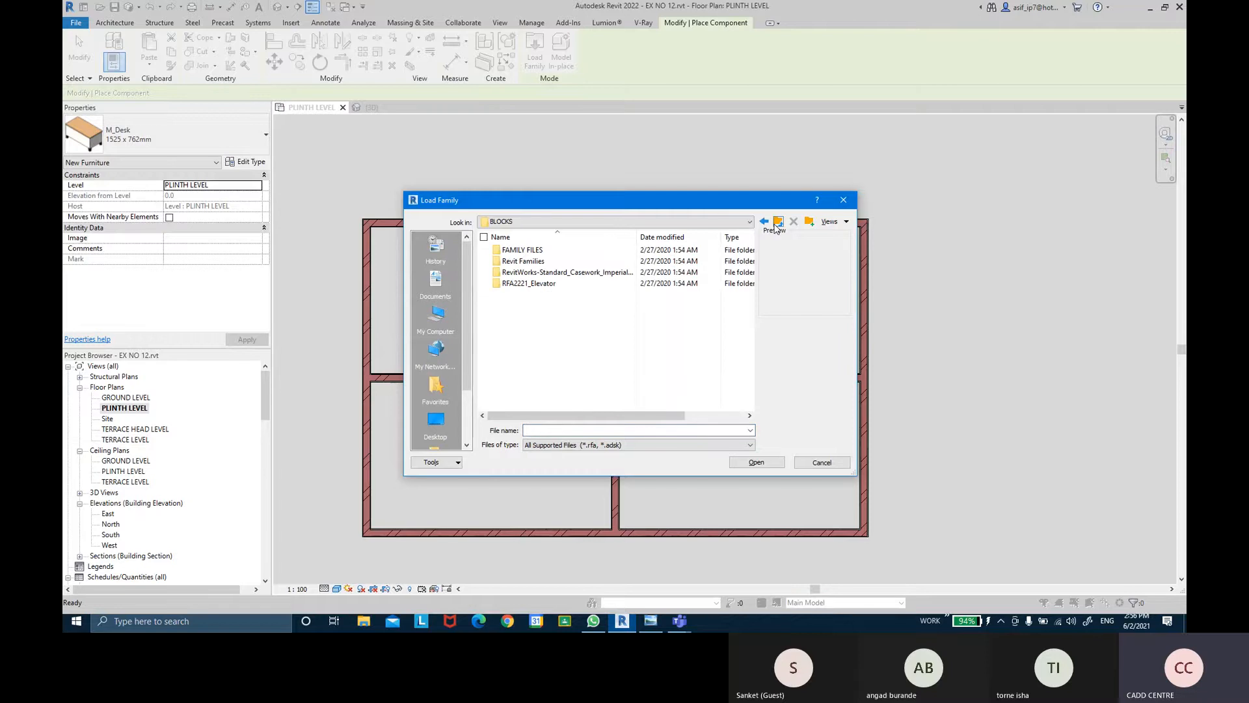
double_click(523, 250)
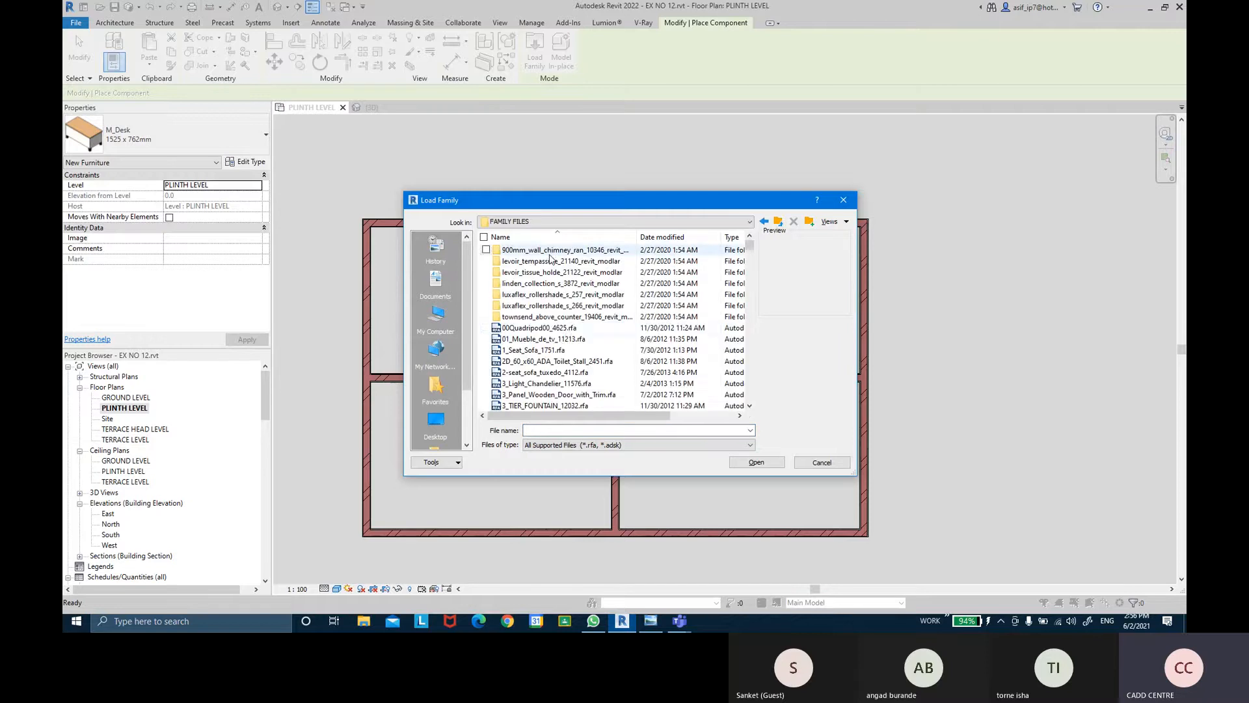
- Browse the family files by preview and load Aeron_Work_Chair_3485.rfa into the project
left_click(540, 328)
left_click(566, 339)
key("Down")
key("Down")
key("Down")
key("Down")
key("Down")
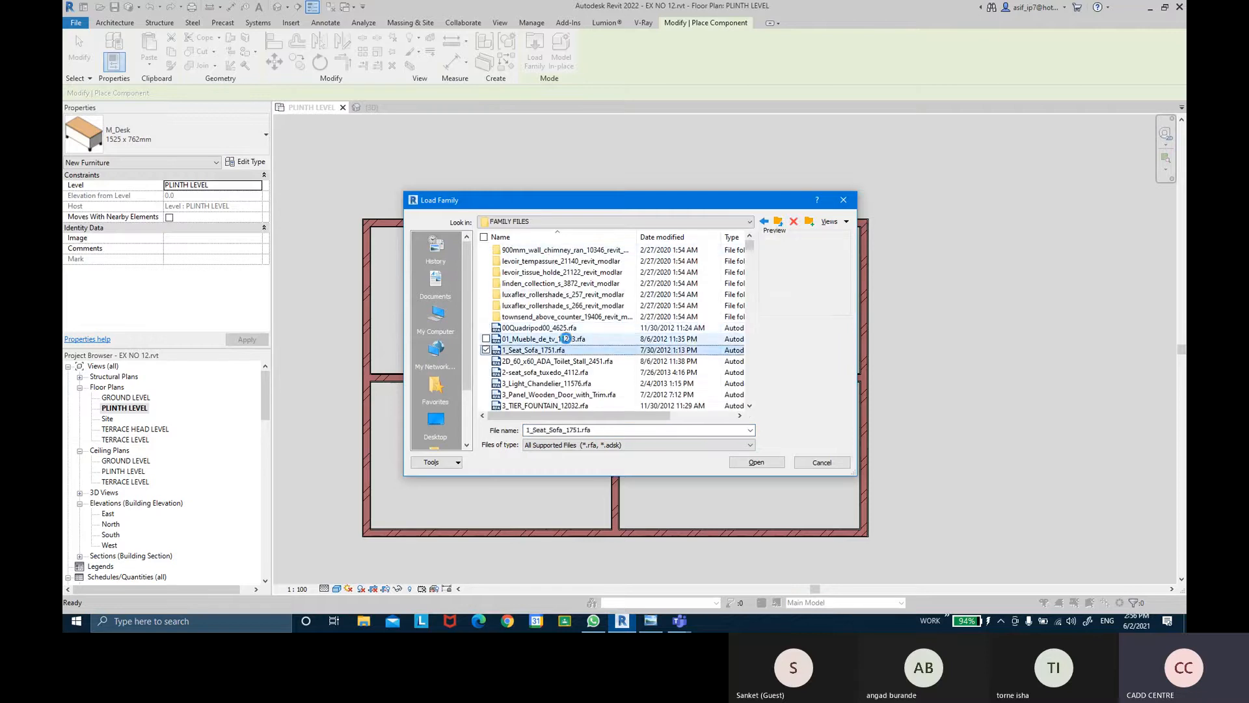
key("Down")
key("Down")
key("Down")
key("Down")
key("Down")
key("Down")
key("Down")
key("Down")
key("Down")
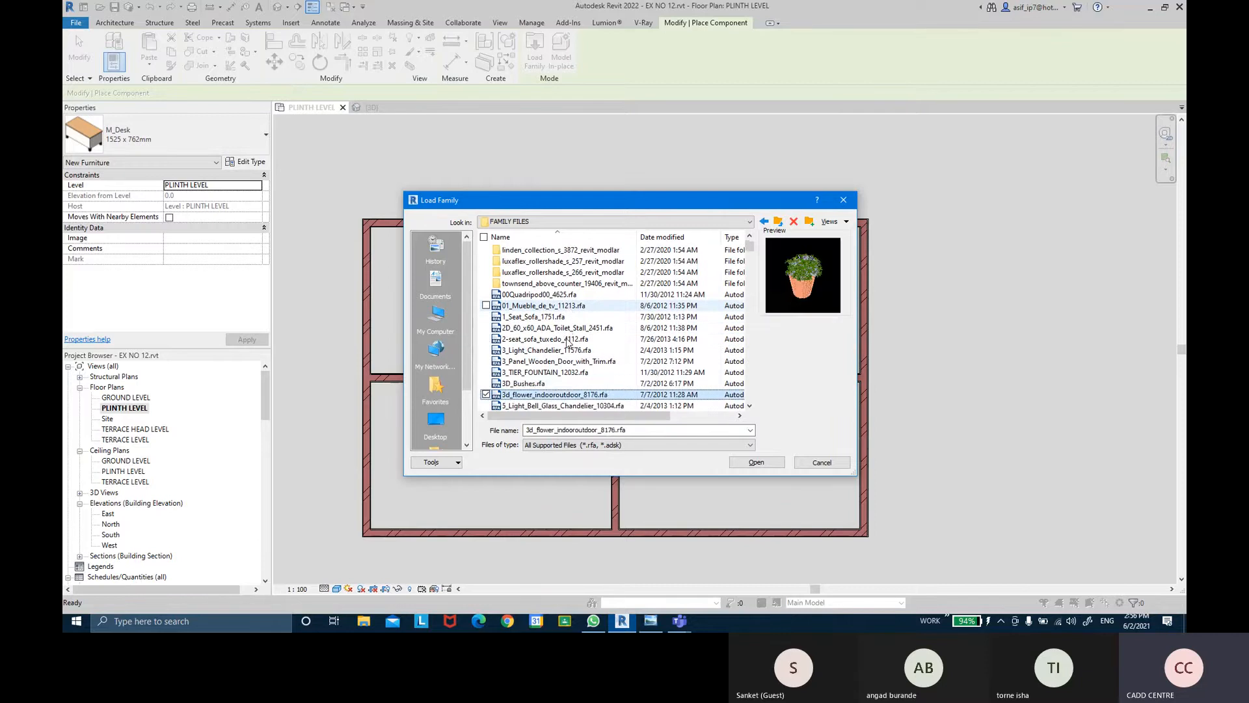
key("Down")
key("Down")
key("Down")
key("Down")
key("Down")
key("Down")
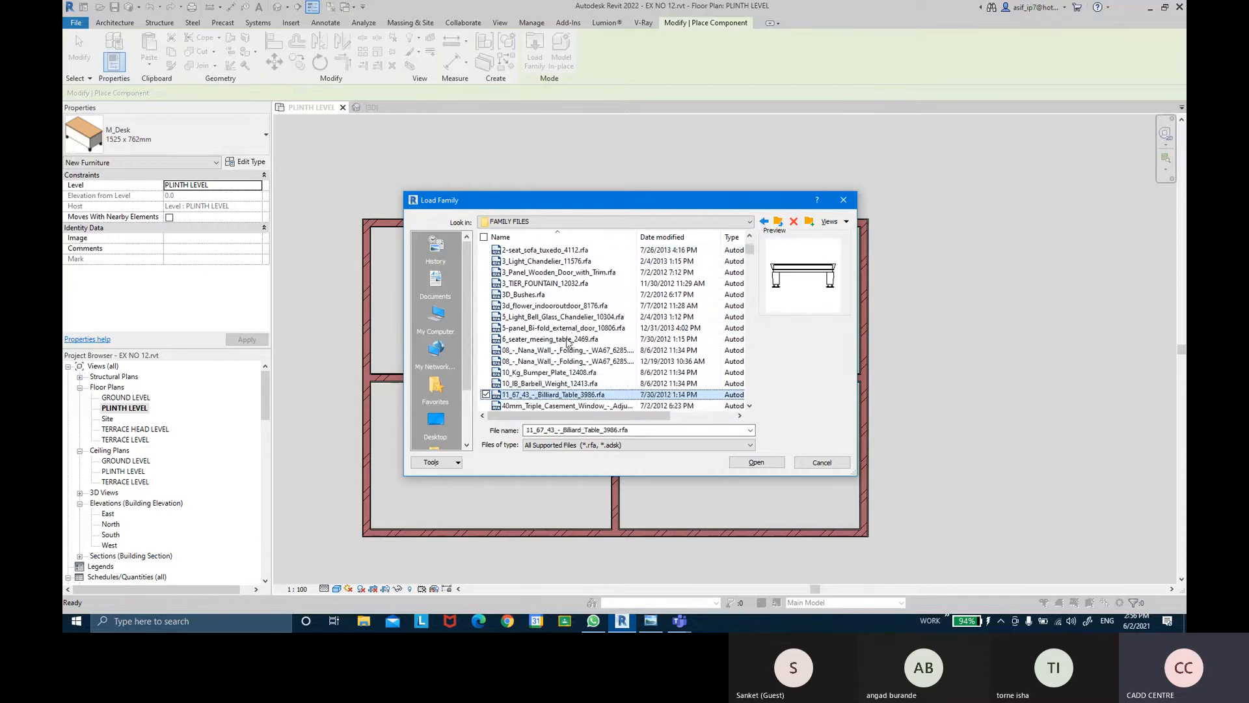
key("Down")
key("Down")
key("Down")
key("Down")
key("Down")
key("Down")
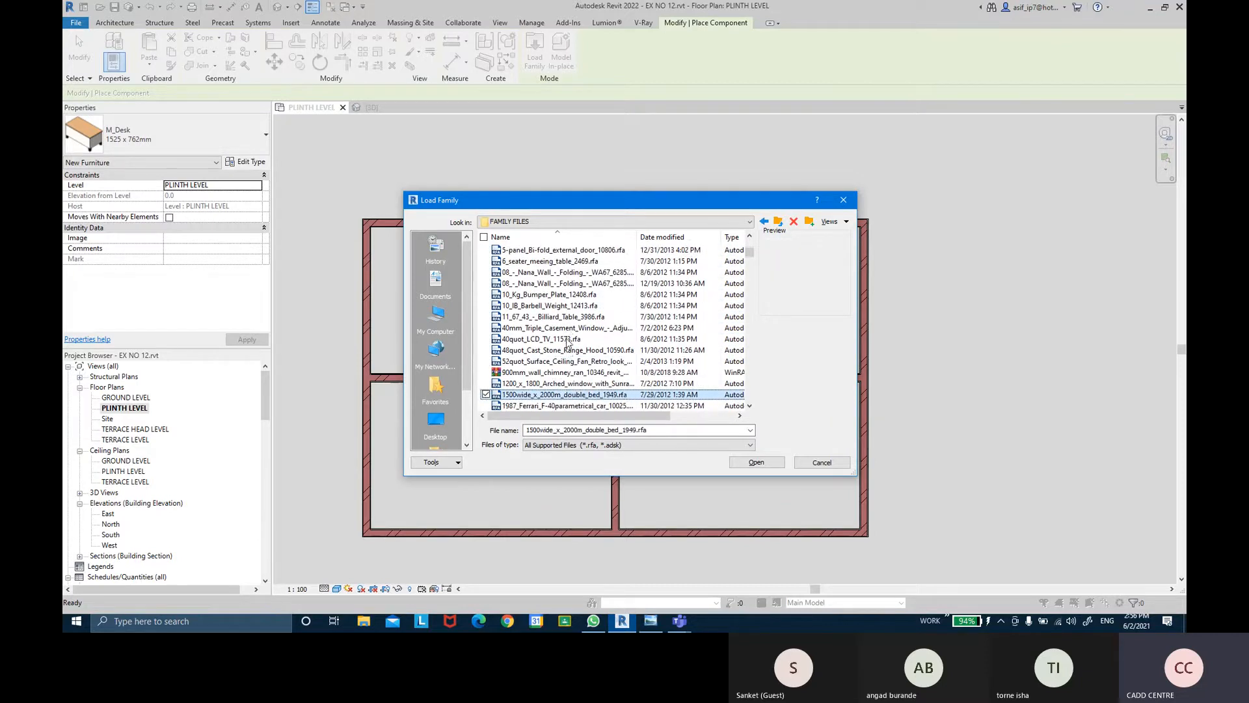
key("Down")
key("Down")
key("Down")
key("Down")
key("Down")
key("Down")
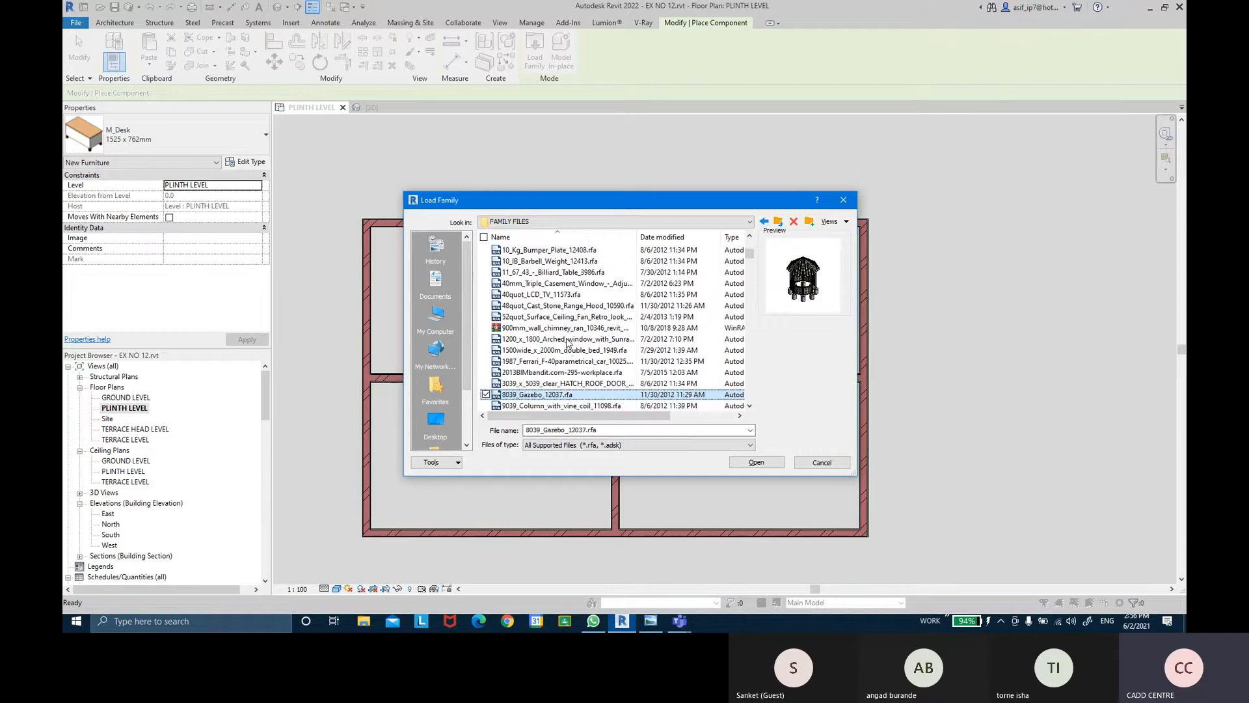
key("Down")
key("Down")
key("Down")
key("Down")
key("Down")
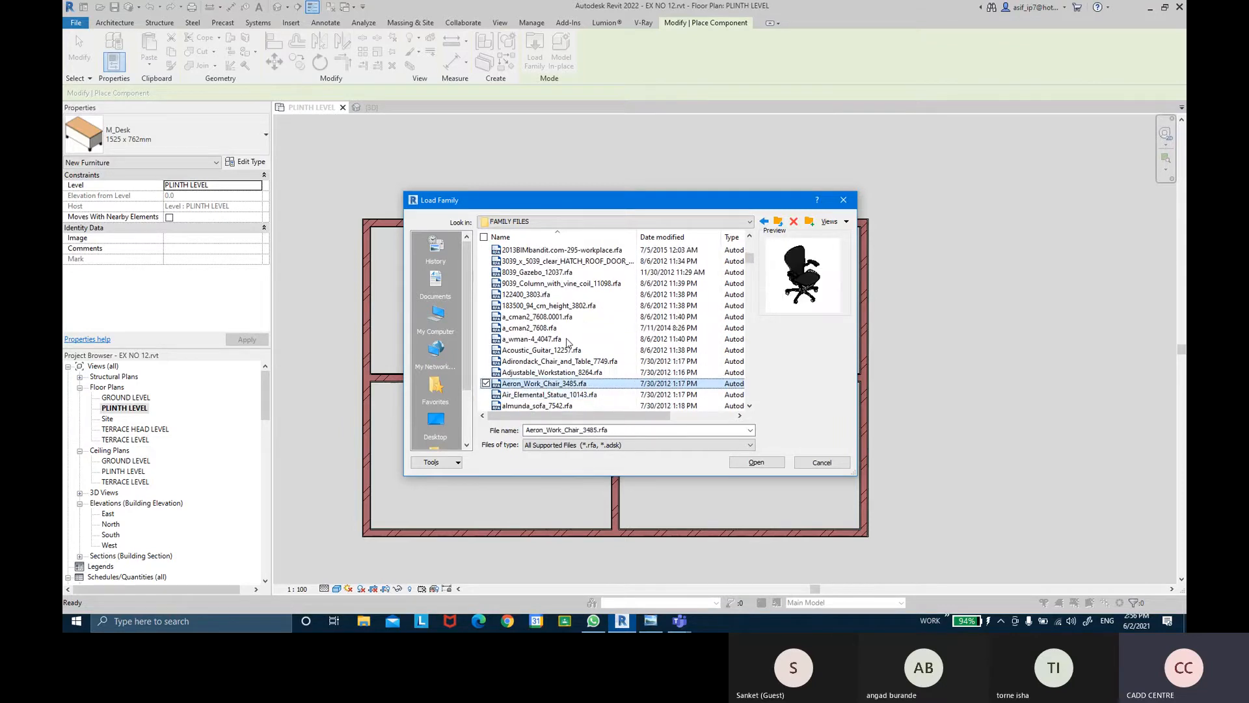
key("Return")
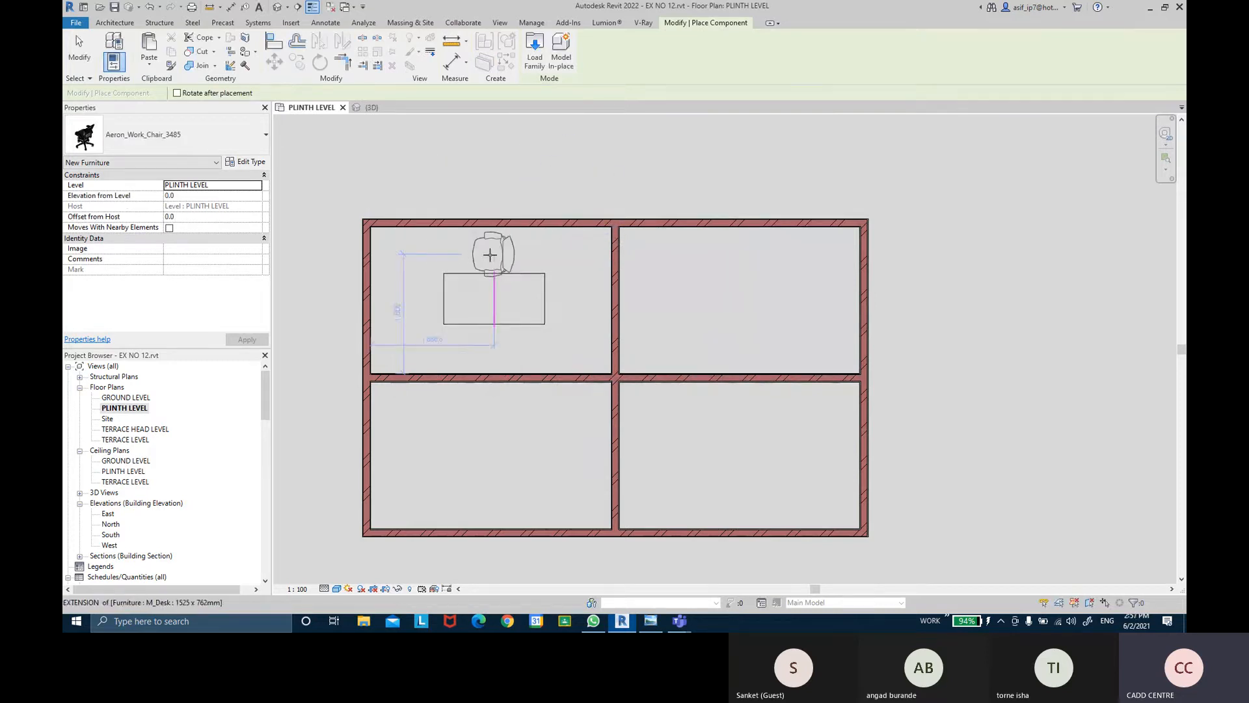
- Rotate the work chair to face the desk and place it at the desk's upper edge in the upper-left compartment
key("space")
left_click(491, 260)
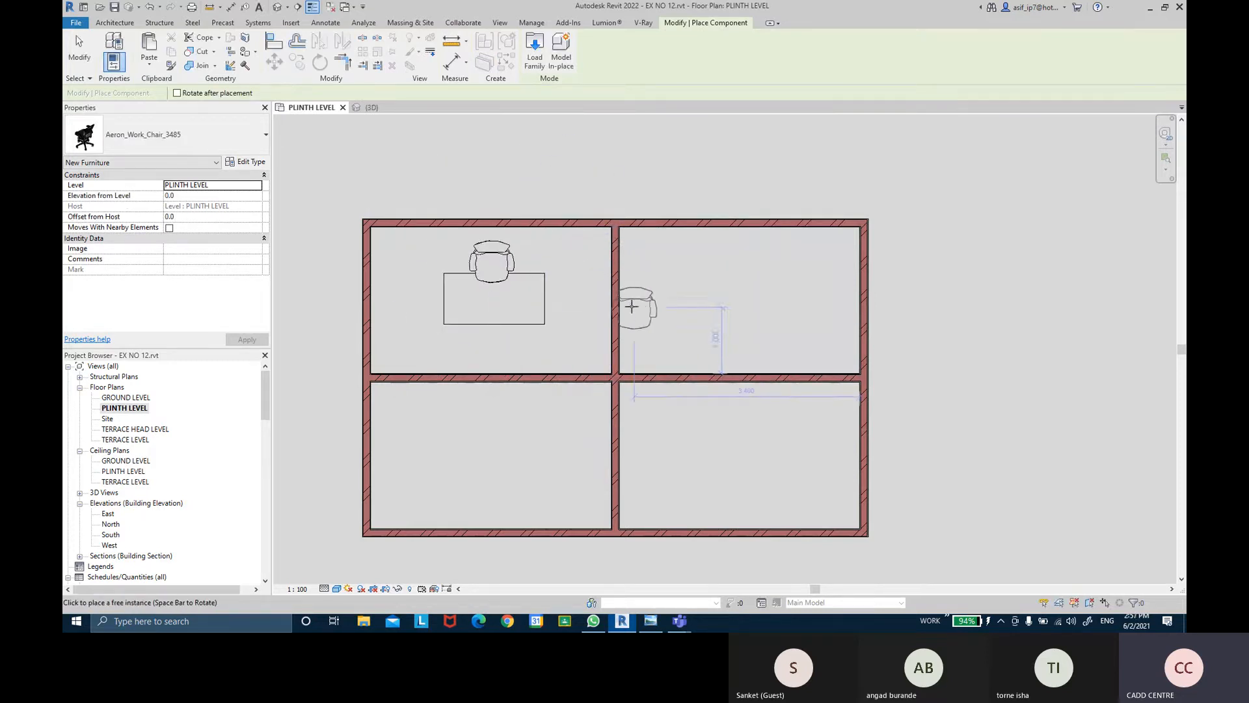
key("Escape")
key("Escape")
- Shift the chair slightly up and right, to about 1700 mm from the vertical partition and 1800 mm from the horizontal one
scroll(538, 287, "up", 2)
left_click(513, 233)
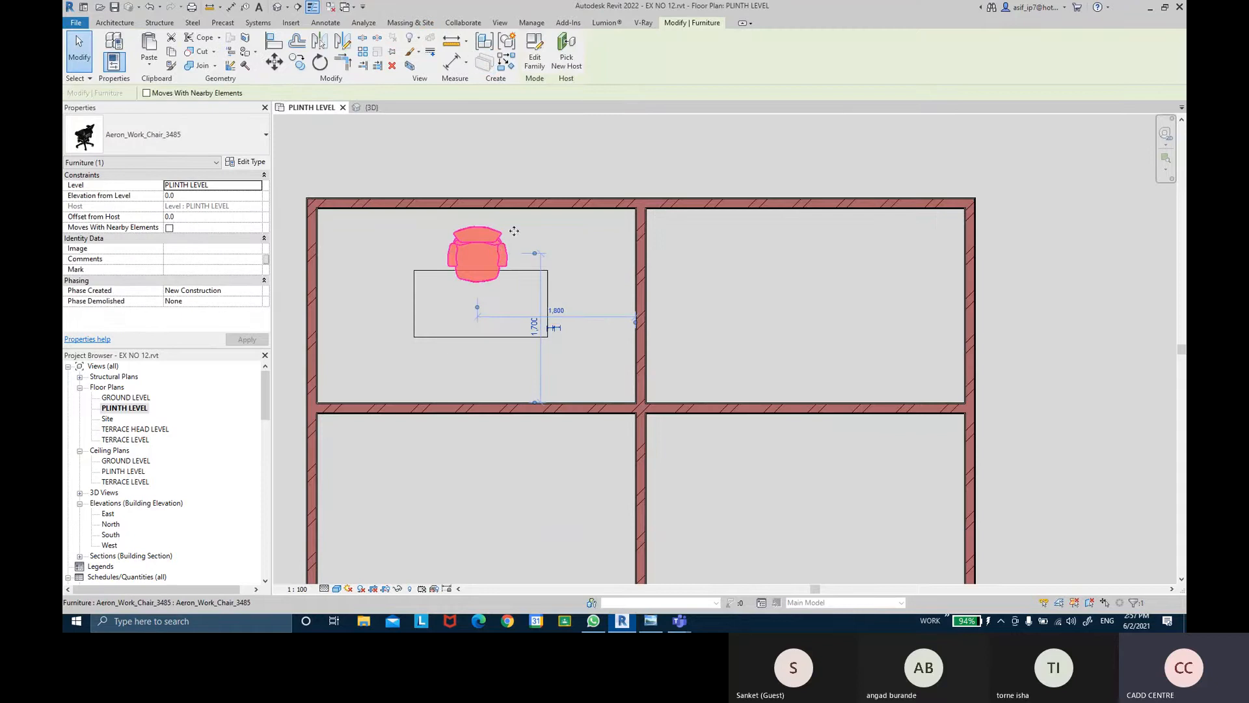
left_click_drag(514, 231, 519, 227)
left_click(560, 271)
left_click(498, 251)
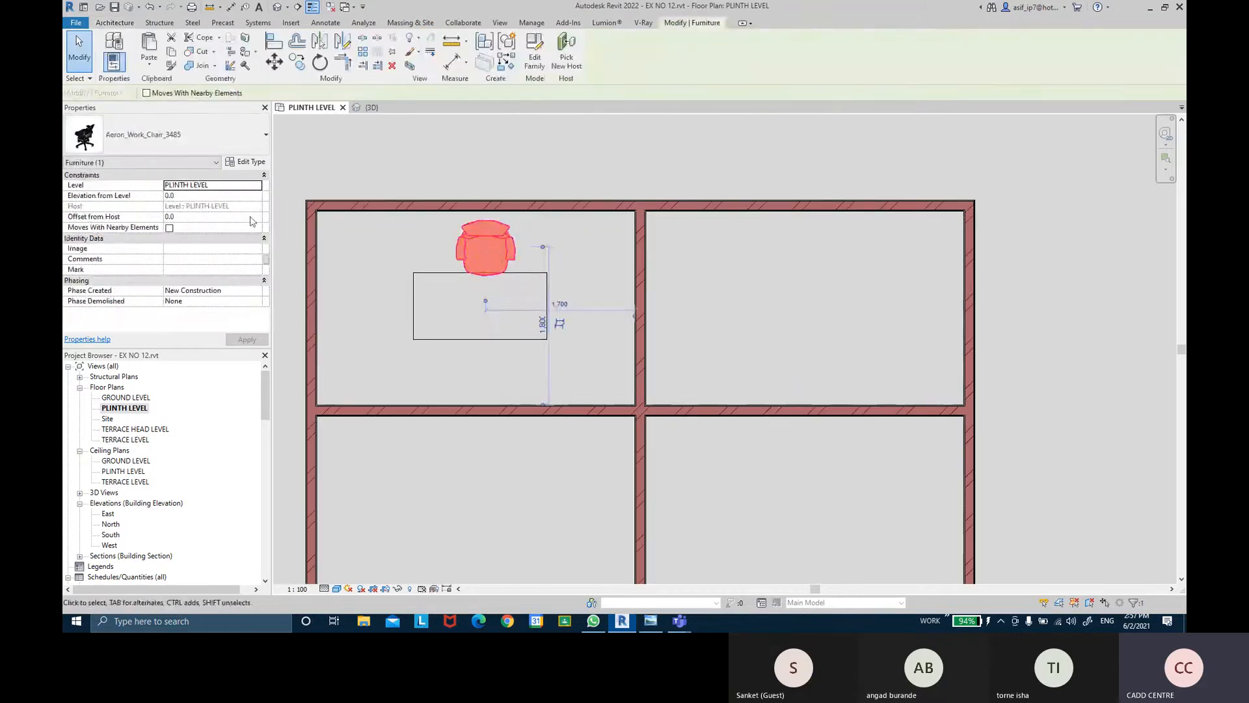
left_click(491, 320)
left_click(479, 339)
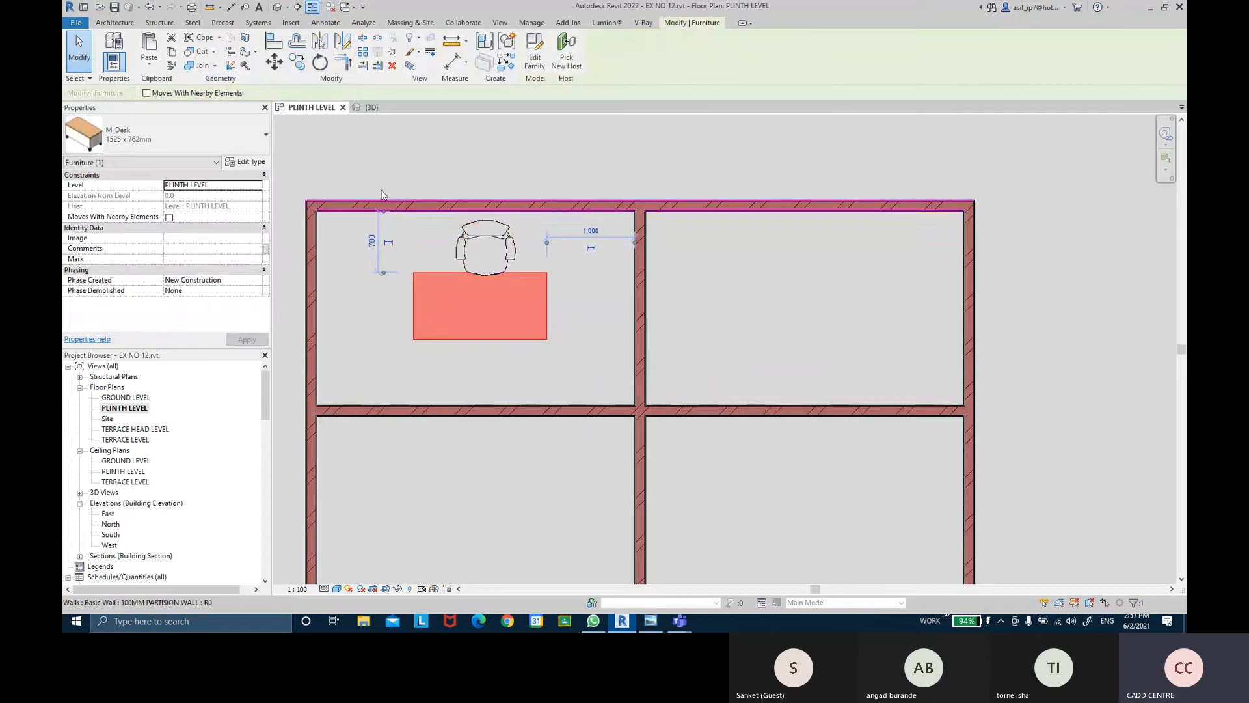
left_click(501, 171)
middle_click_drag(544, 185, 571, 187)
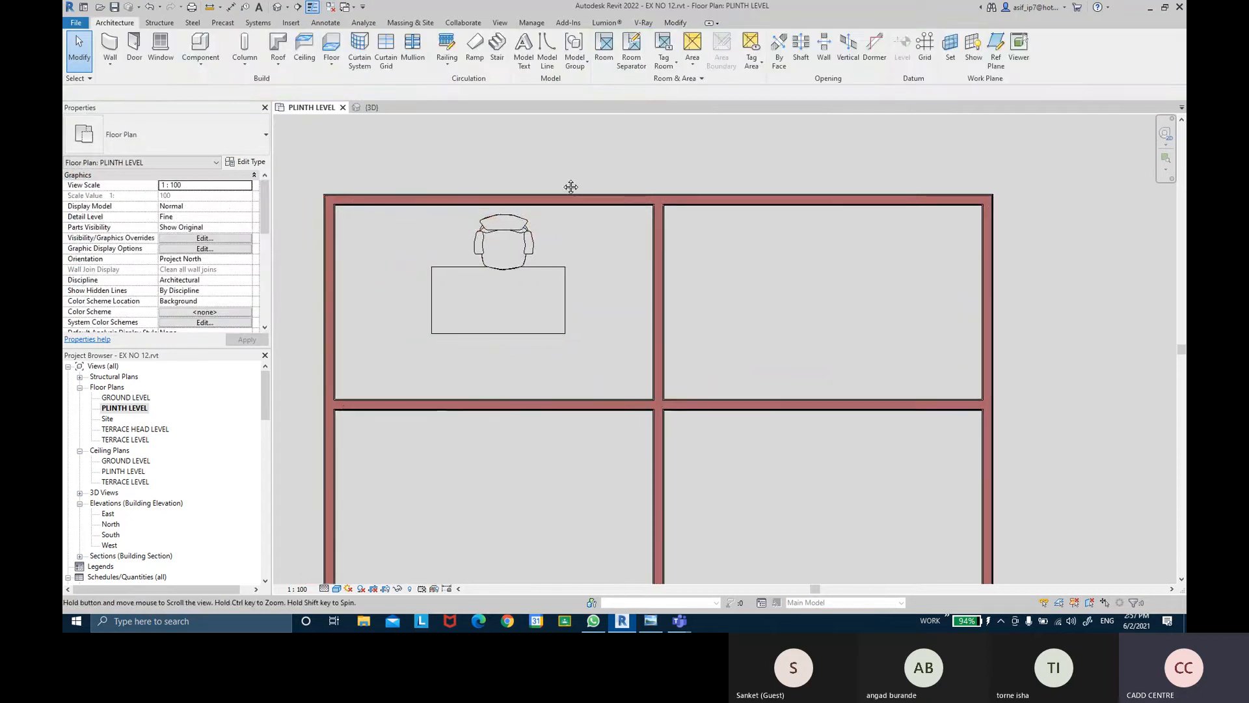
scroll(499, 222, "down", 2)
mouse_move(557, 257)
middle_mouse_down()
mouse_move(608, 243)
mouse_move(567, 212)
middle_mouse_up()
scroll(544, 204, "up", 1)
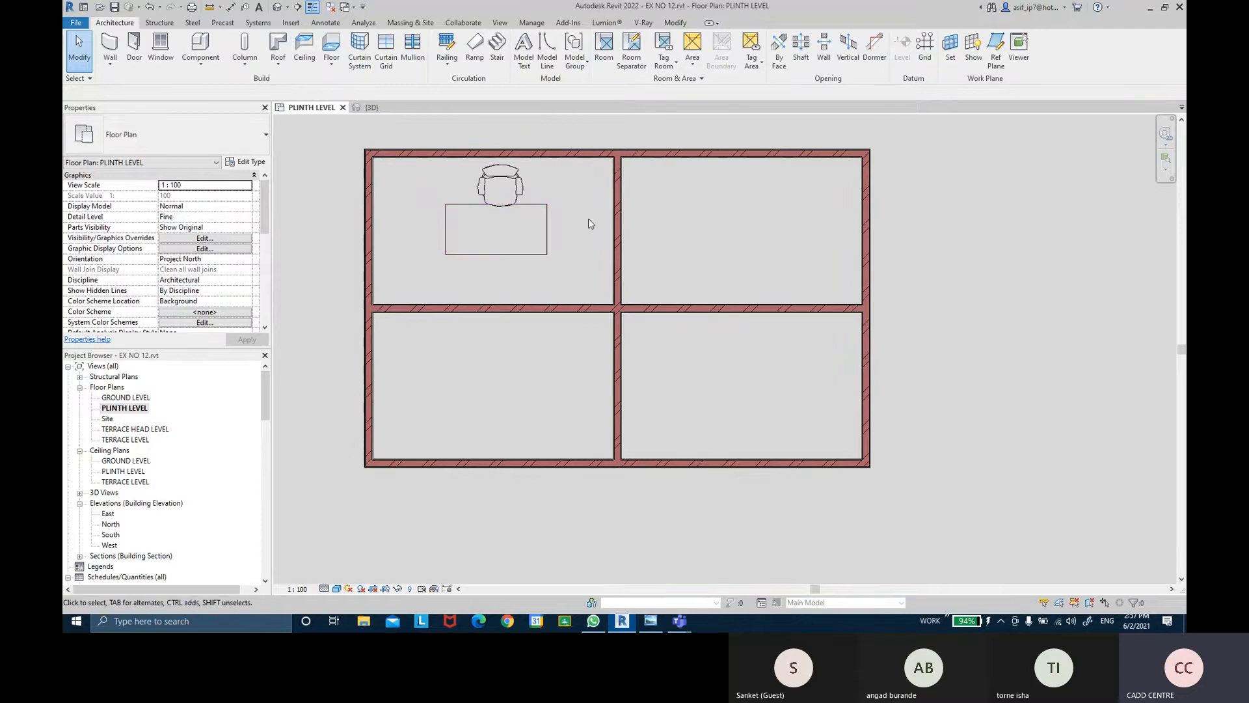
- Mirror a copy of the desk and chair across the vertical partition wall with Mirror - Pick Axis, and undo it
left_click_drag(565, 266, 439, 160)
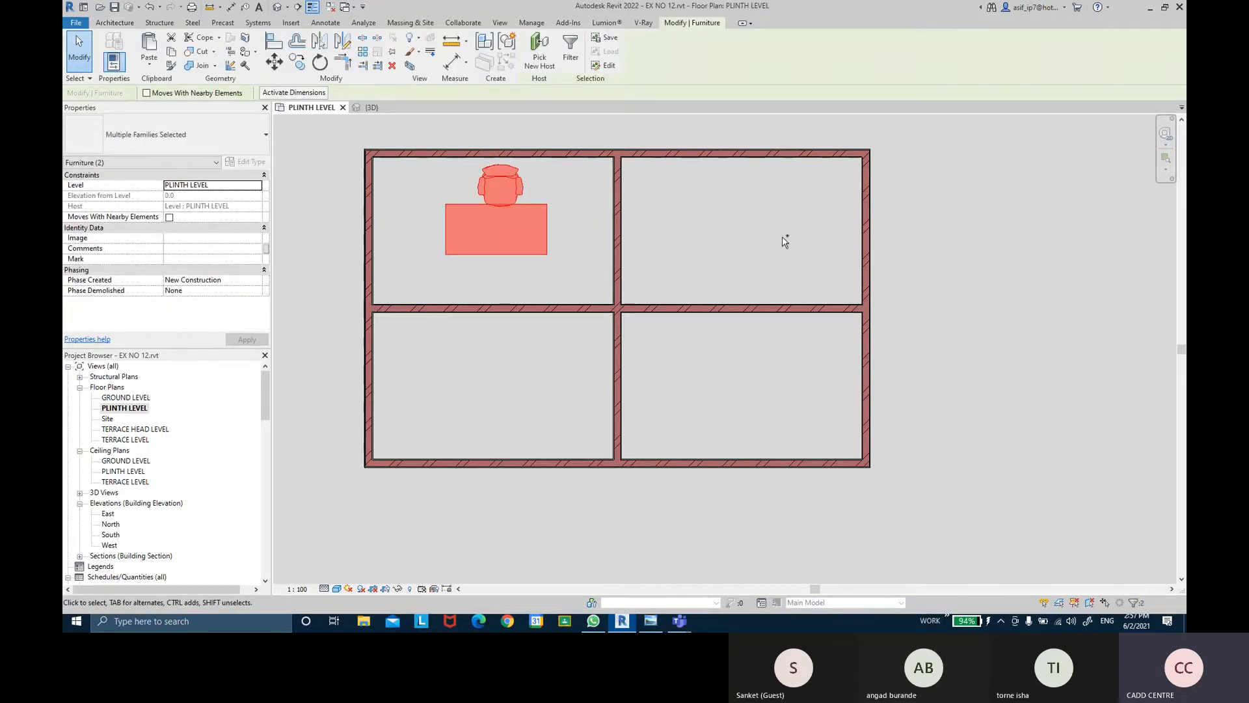
left_click(583, 209)
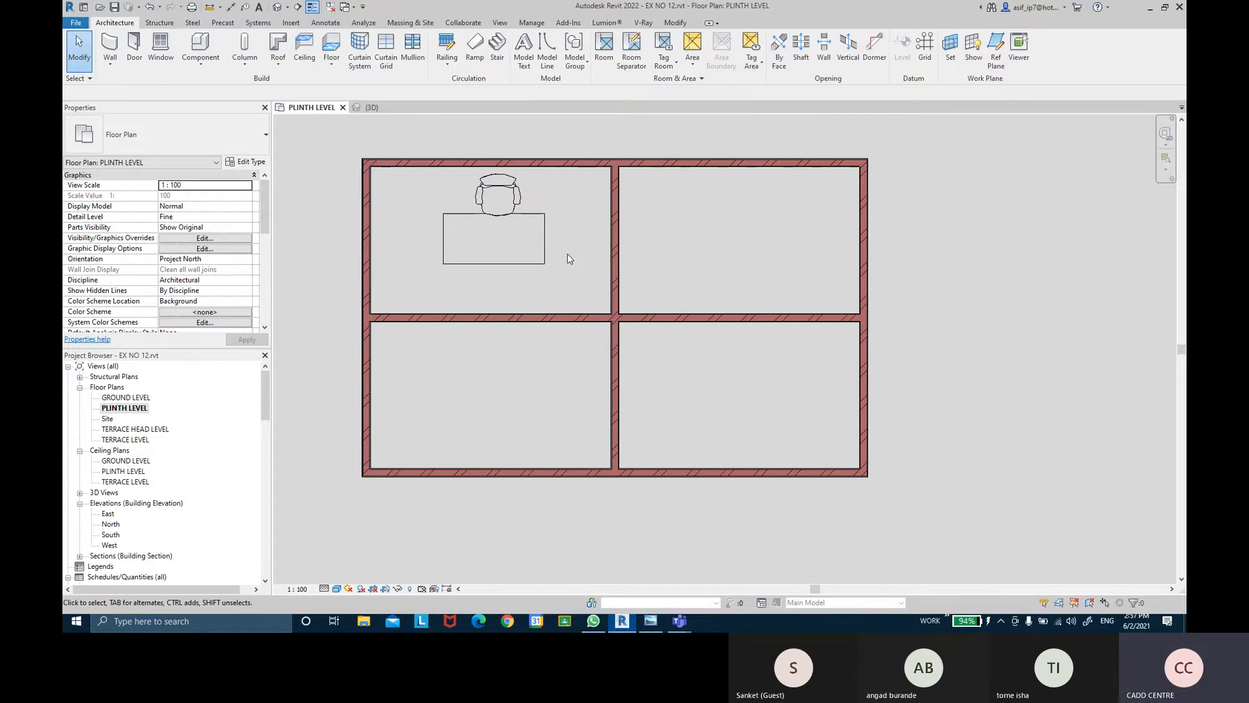
left_click_drag(571, 272, 438, 190)
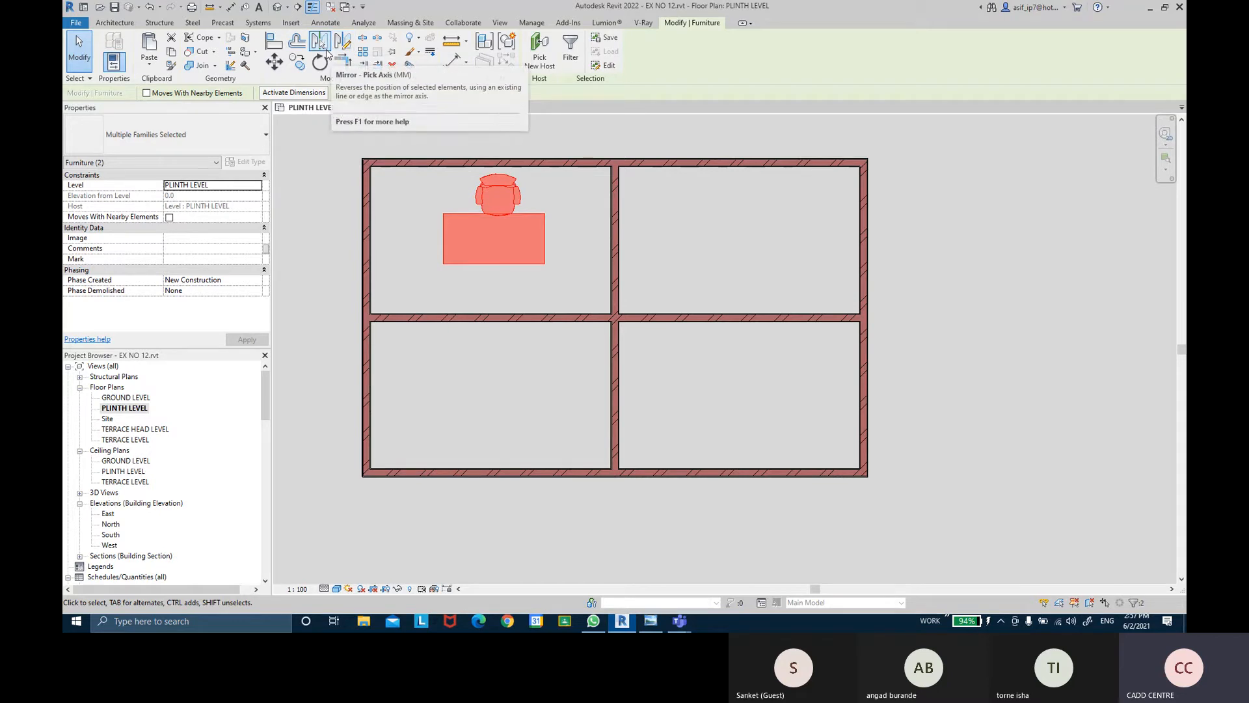
left_click(325, 51)
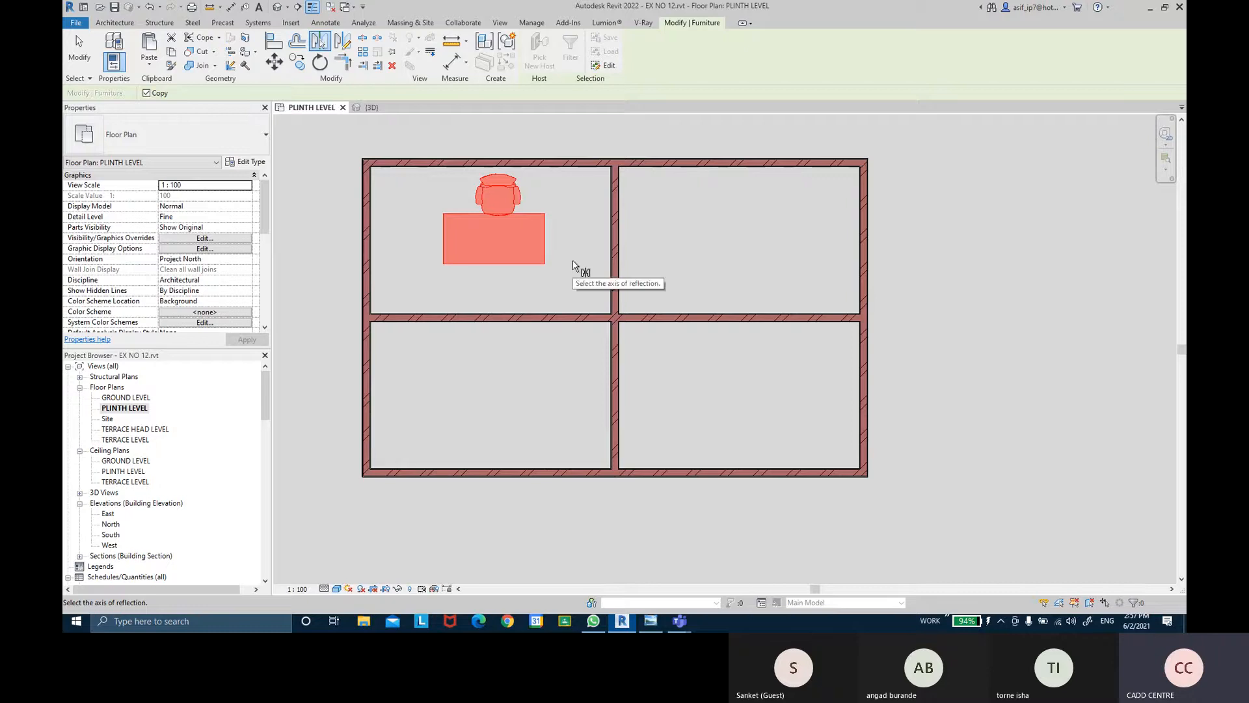
scroll(571, 265, "up", 3)
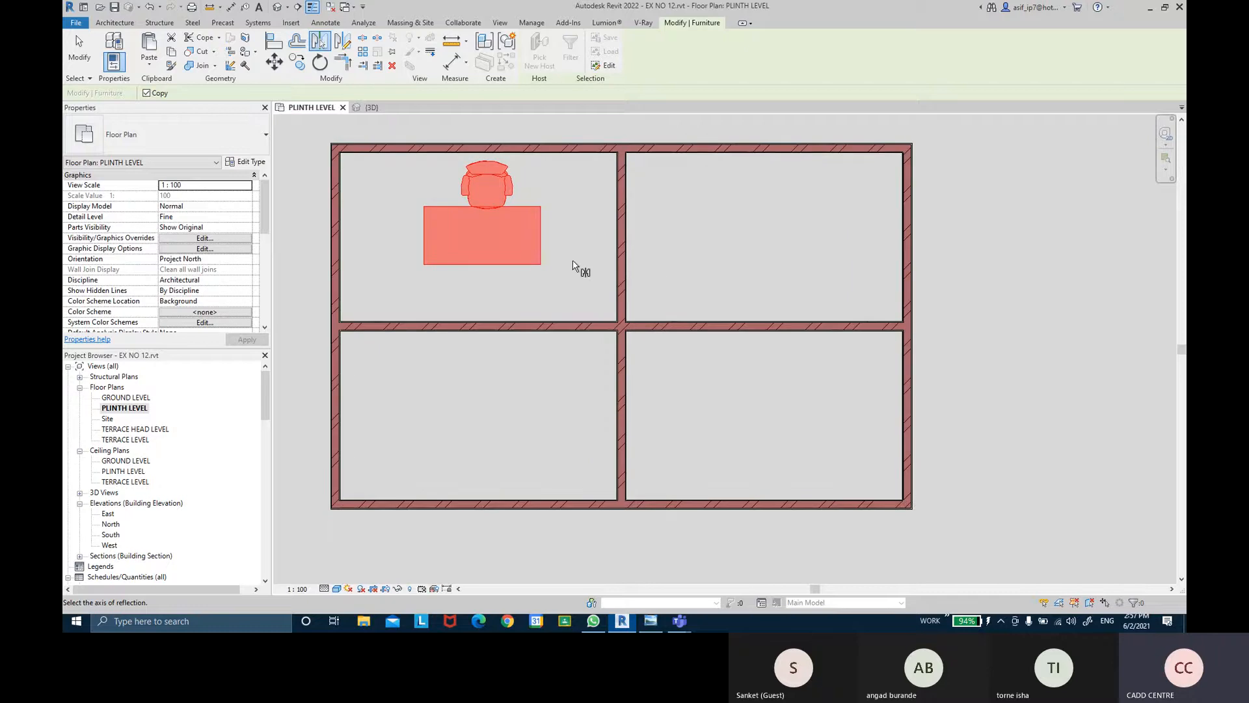
left_click(616, 220)
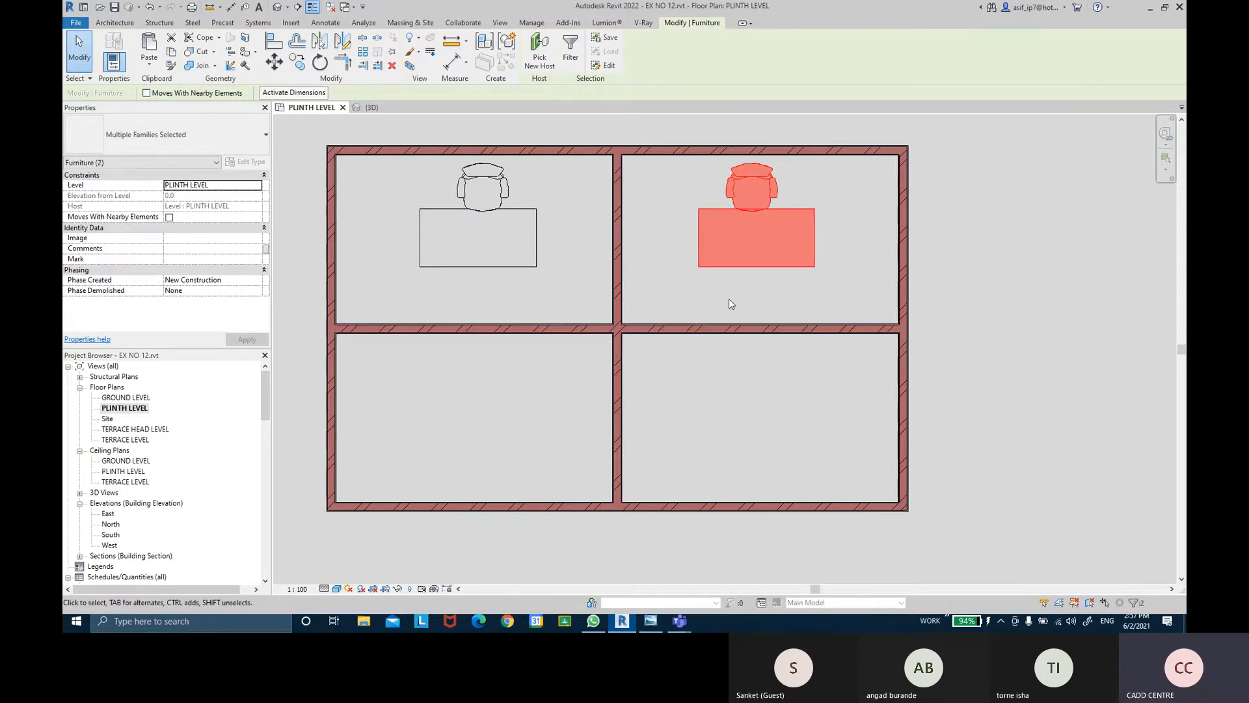
left_click(454, 466)
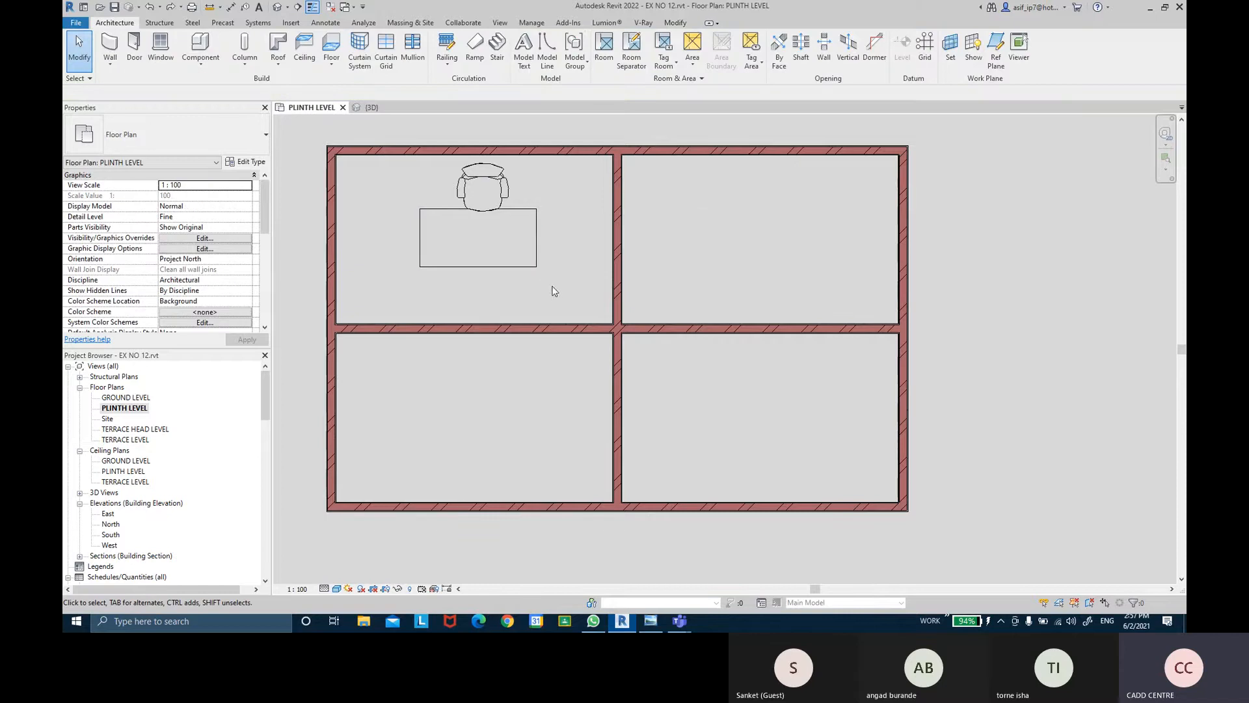
- Mirror a copy of the desk and chair across the horizontal partition wall into the lower-left compartment using Mirror - Pick Axis
left_click_drag(554, 291, 407, 191)
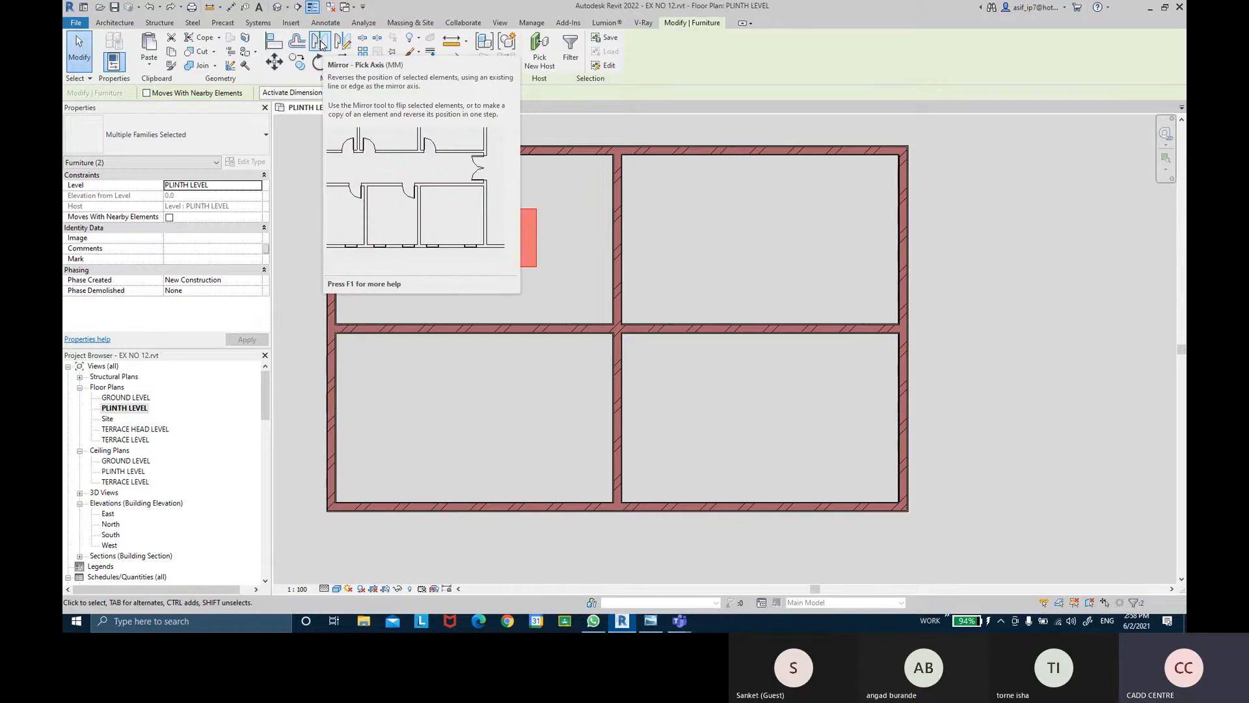
left_click(320, 43)
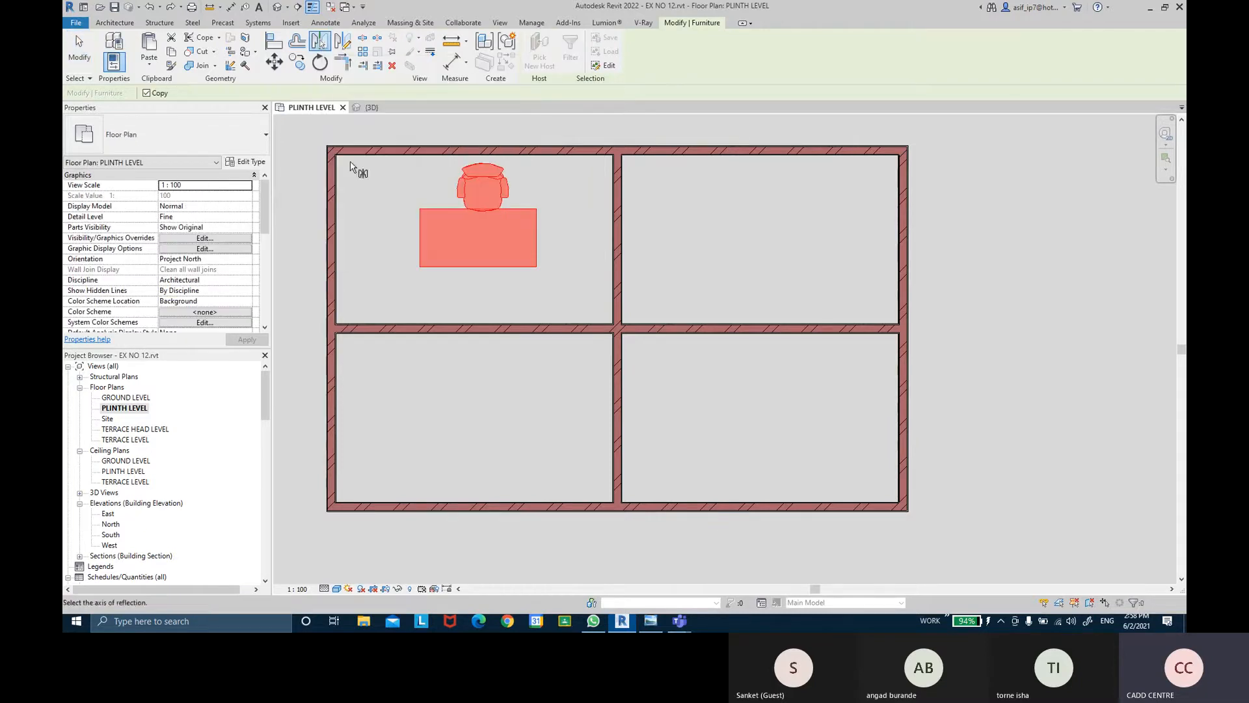
left_click(430, 326)
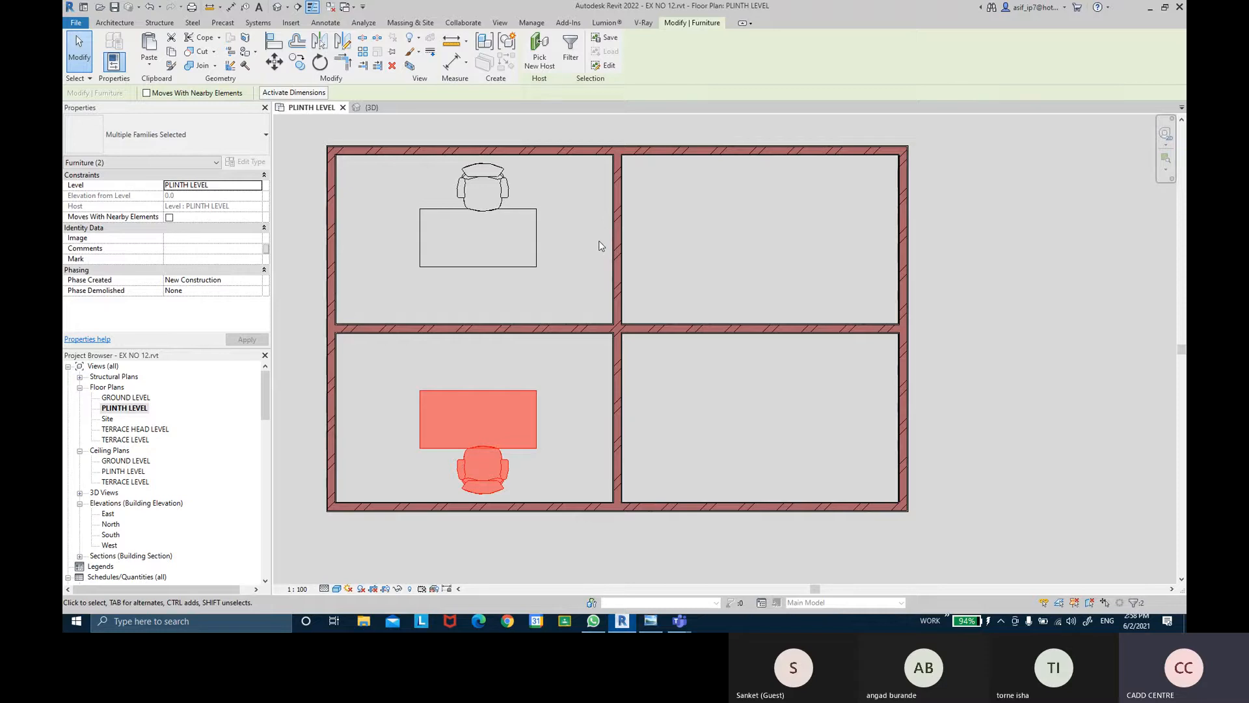
- Mirror a copy of the lower-left desk and chair across the vertical partition wall using Mirror - Pick Axis
key("m")
key("m")
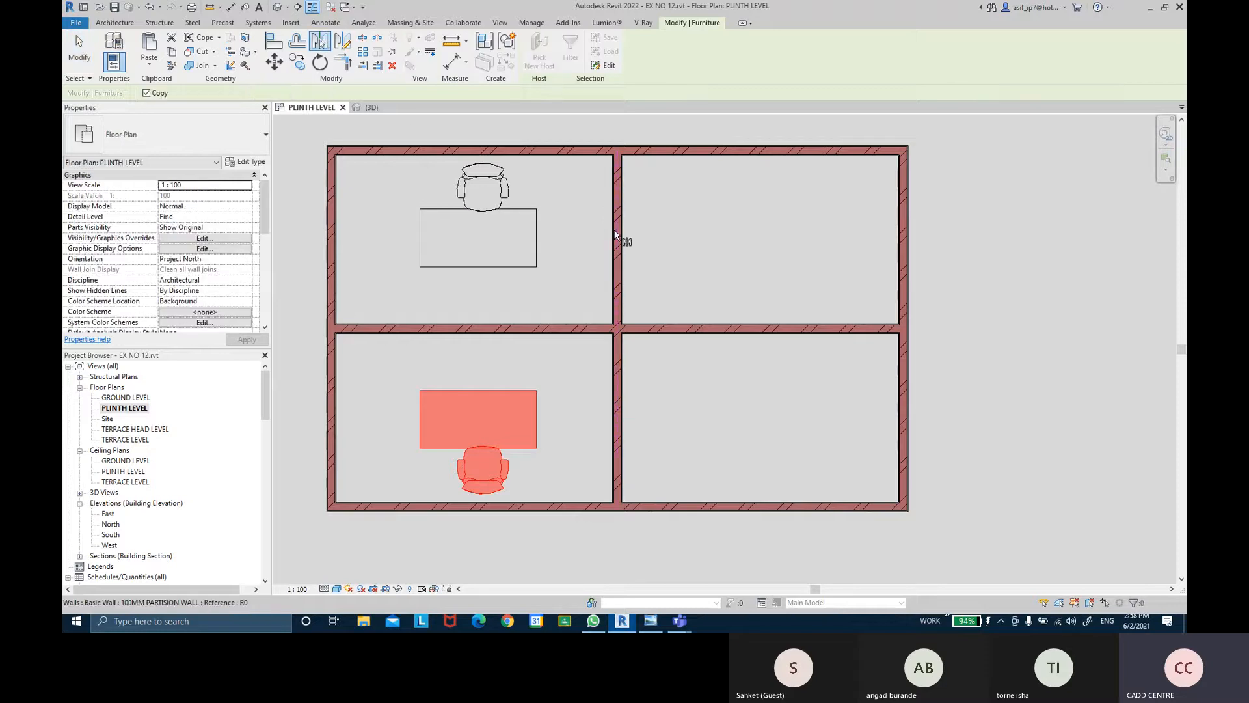
- Mirror a copy of the lower-left room's desk and chair across the vertical partition wall into the lower-right room
left_click(616, 232)
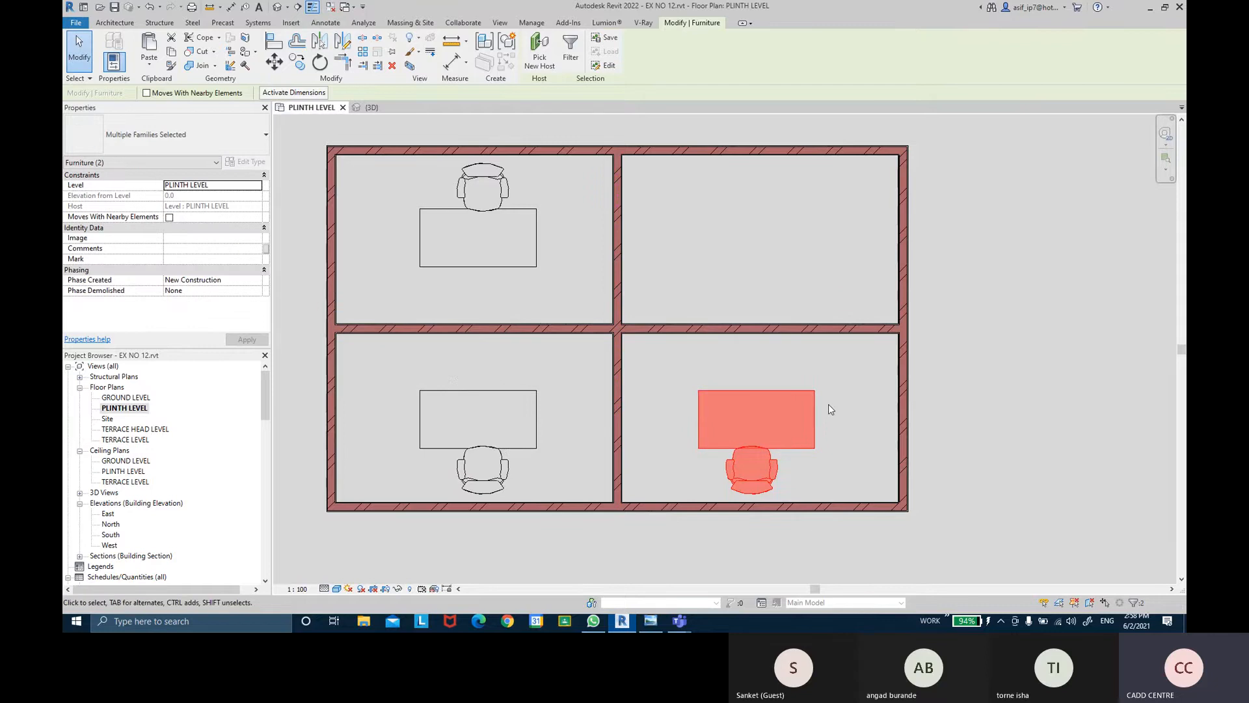
key("Escape")
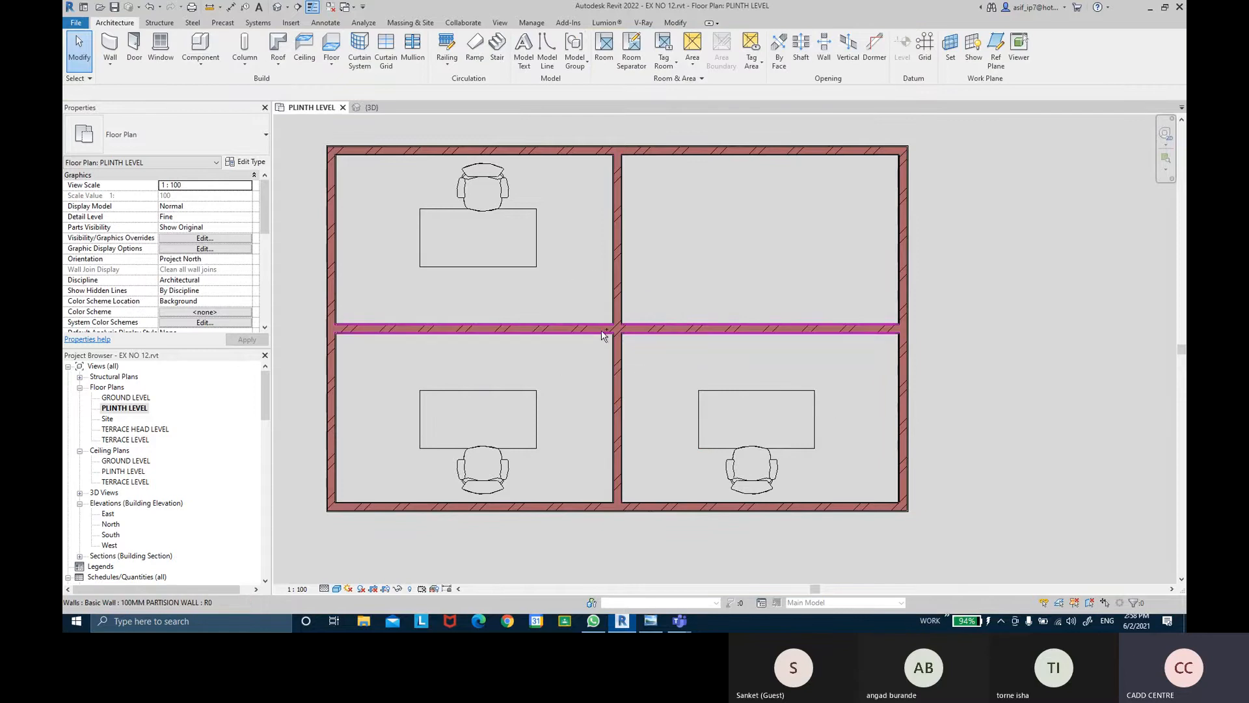
- Undo the last two furniture mirror copies and delete the vertical partition wall between the rooms
key("ctrl+z")
key("ctrl+z")
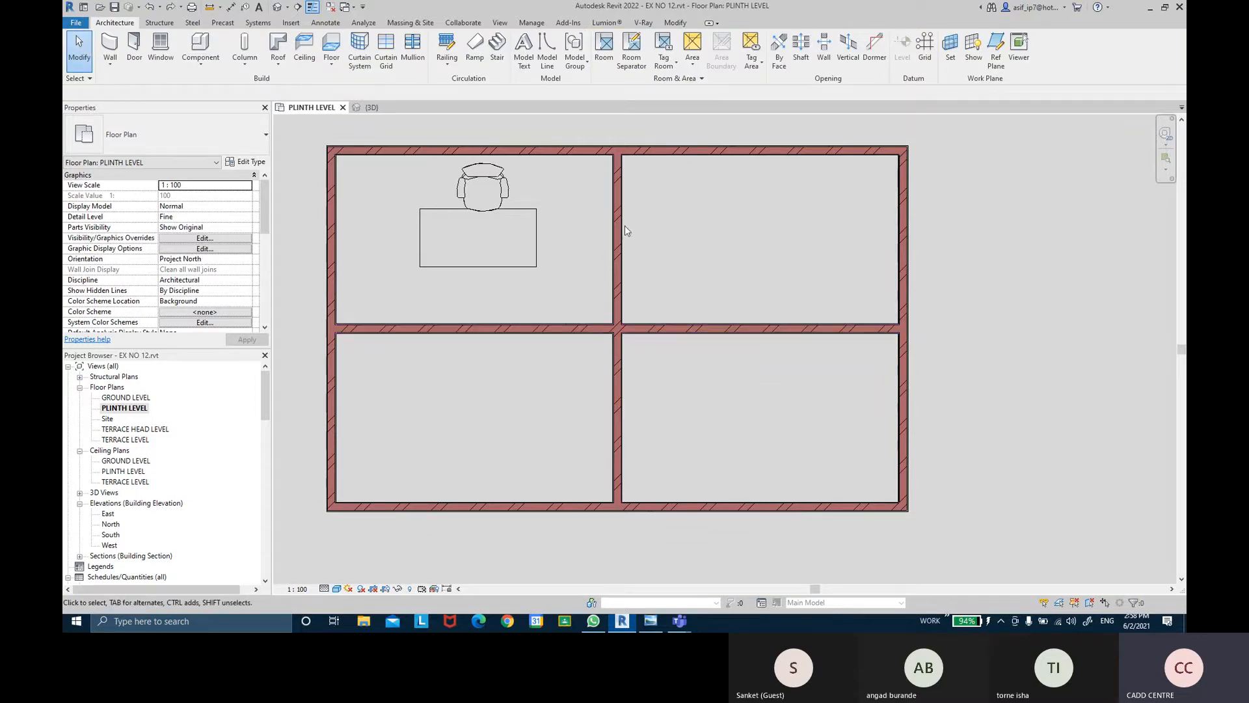
middle_click_drag(660, 258, 674, 271)
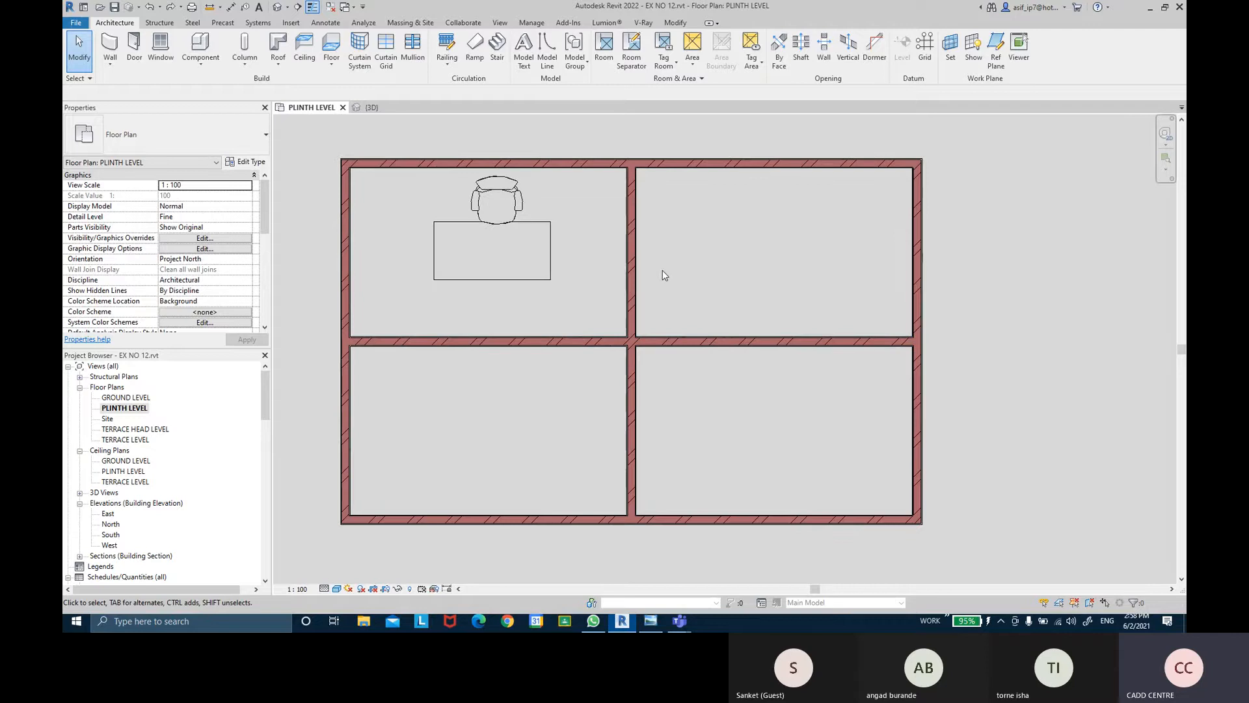
left_click(621, 227)
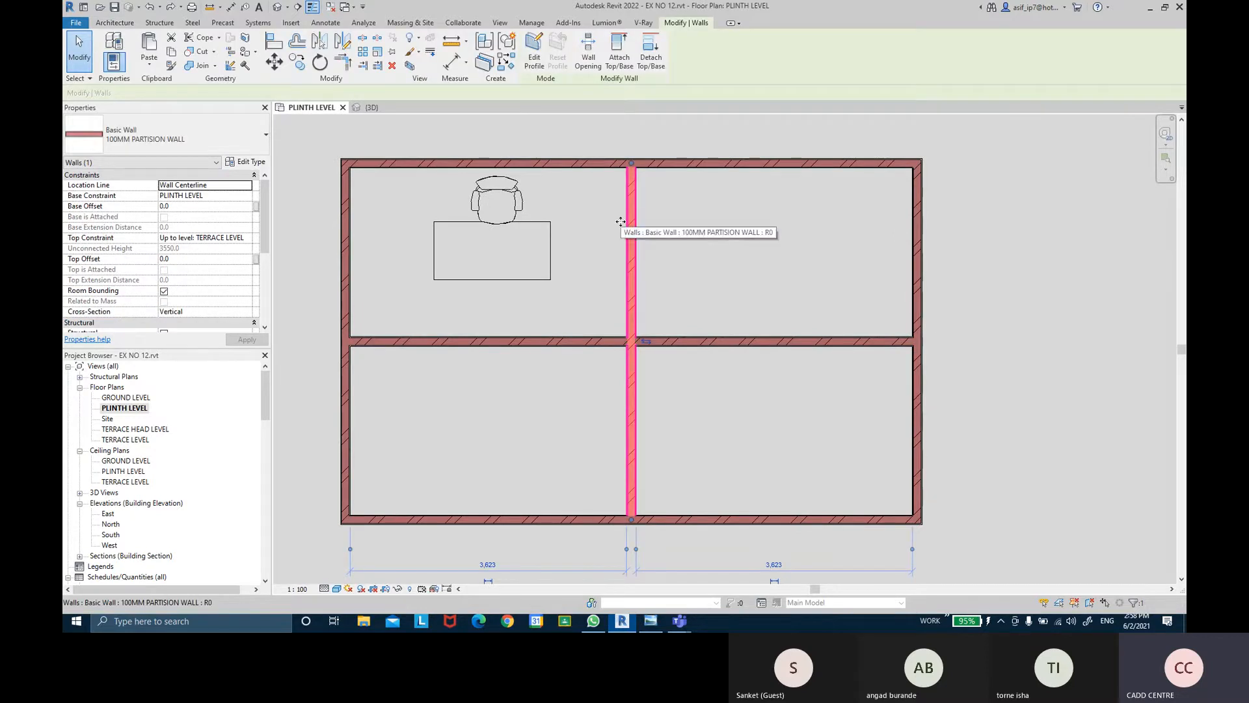
key("Delete")
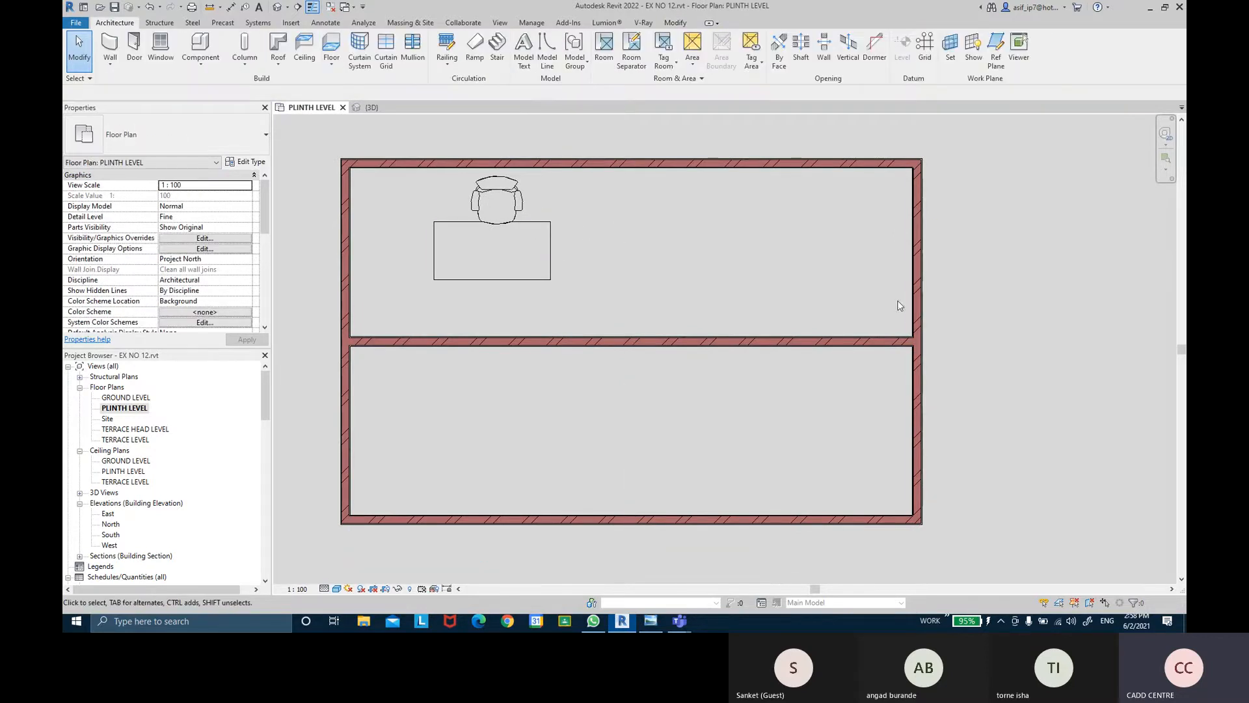
- Mirror a copy of the desk and chair about a drawn vertical axis through the midpoints of the upper and lower outer walls
key("ctrl")
left_click_drag(580, 271, 493, 183)
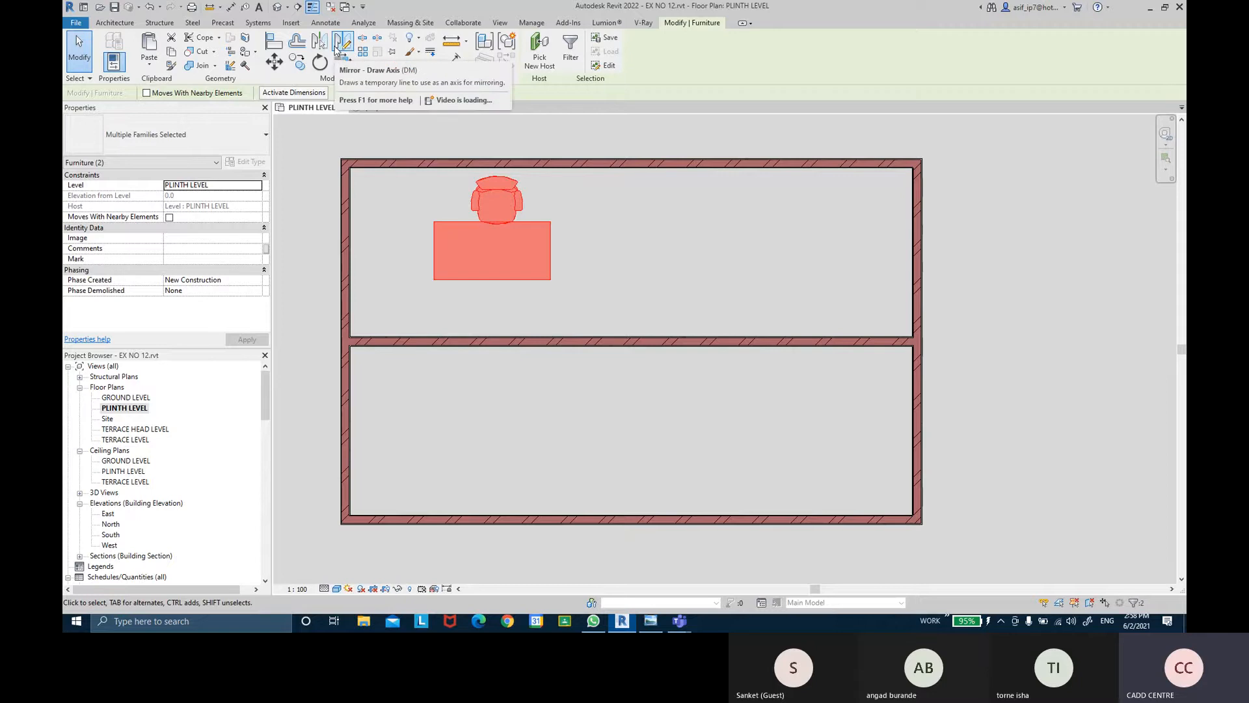
key("ctrl")
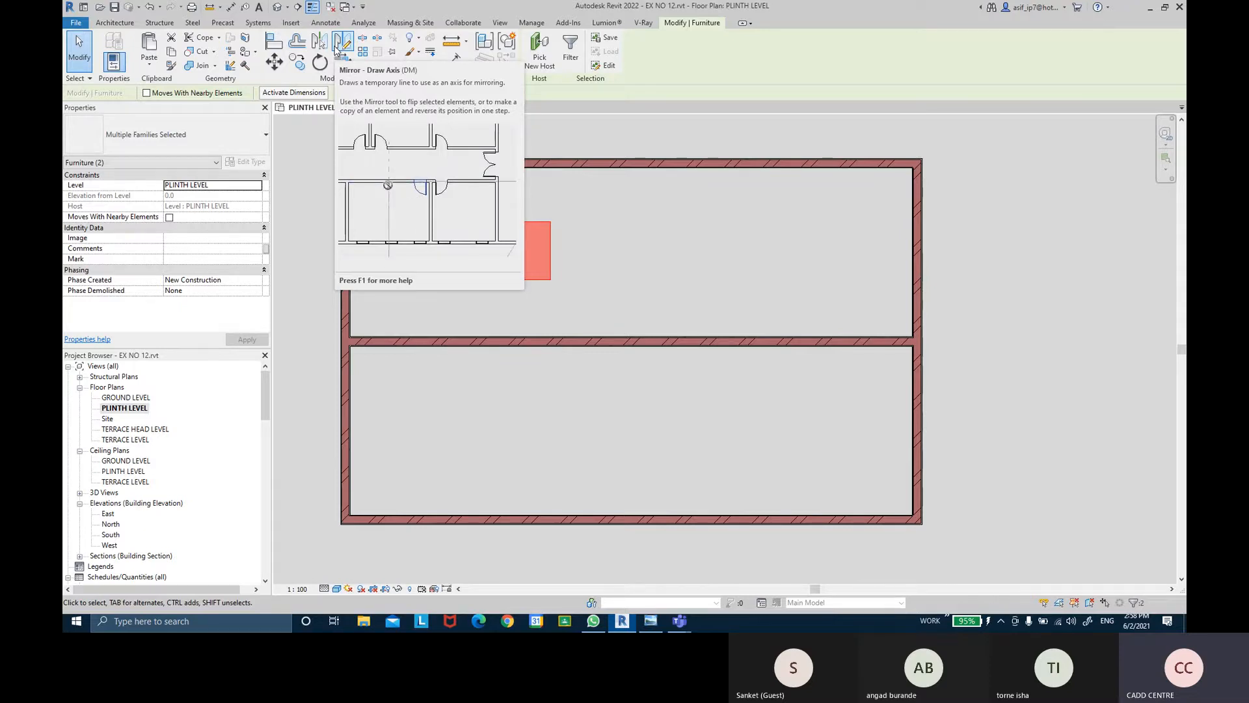
left_click(337, 47)
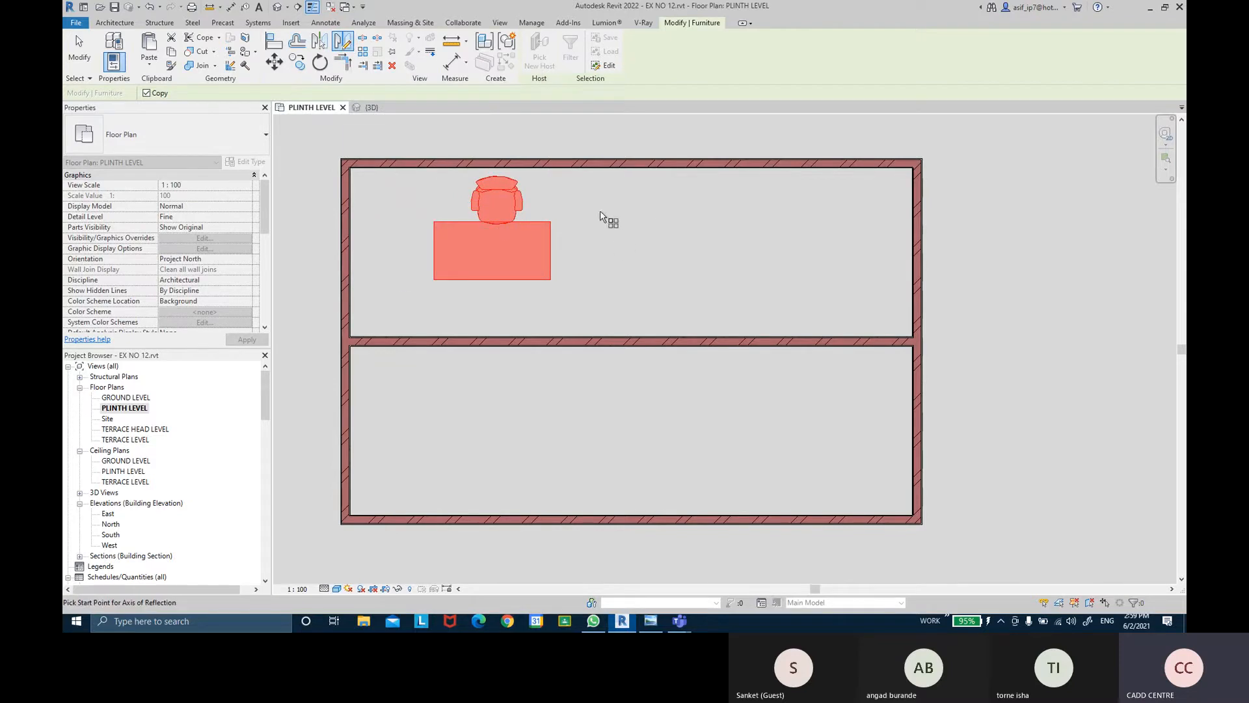
left_click(632, 171)
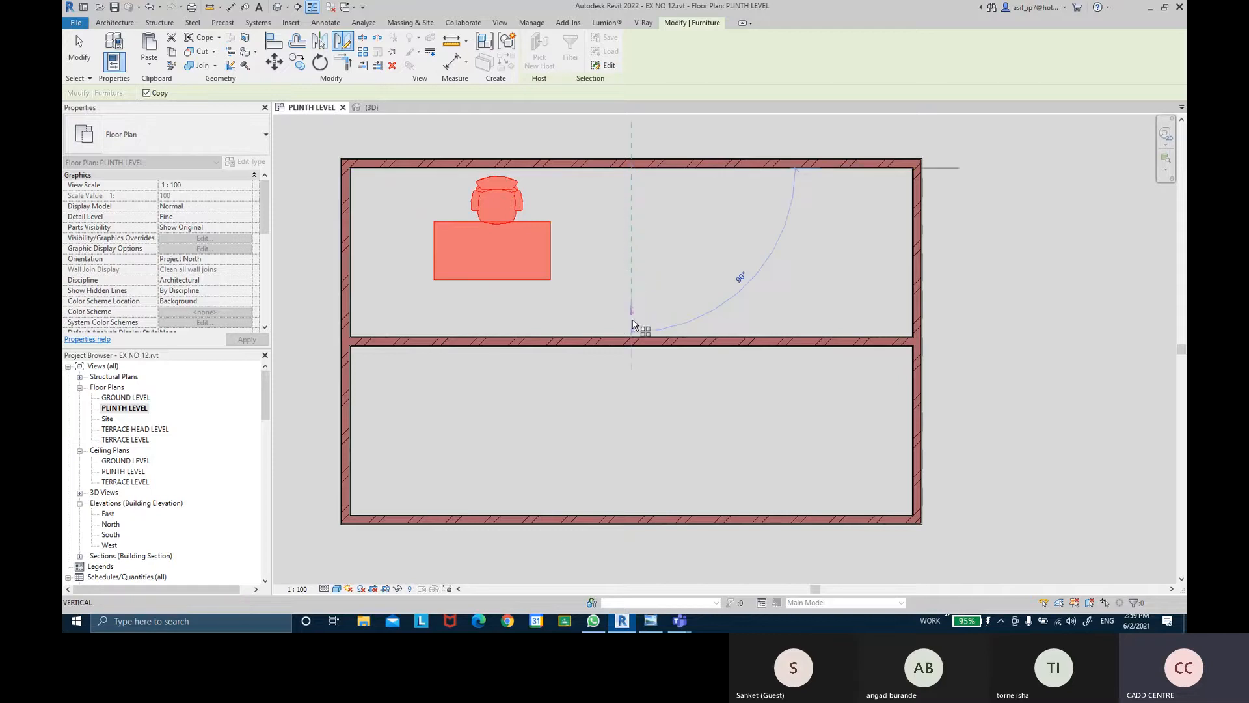
left_click(632, 515)
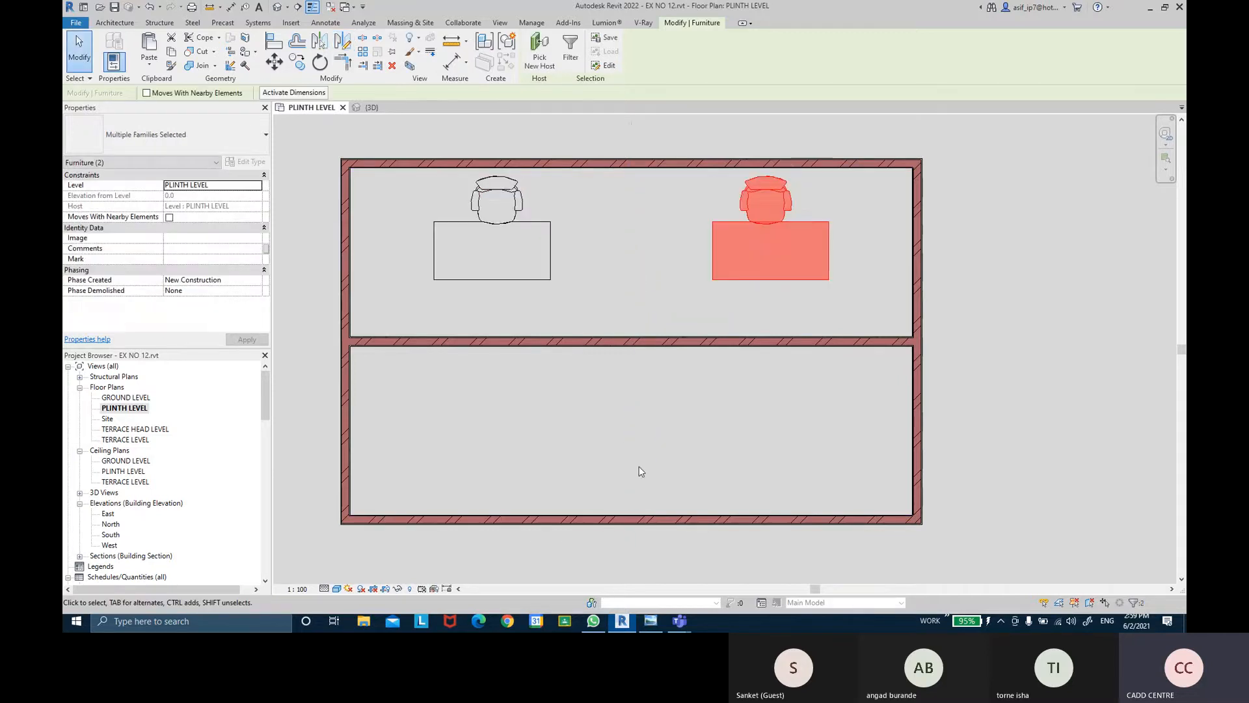
- Delete the horizontal partition wall that divides the floor plan
left_click(717, 421)
left_click_drag(786, 380, 712, 325)
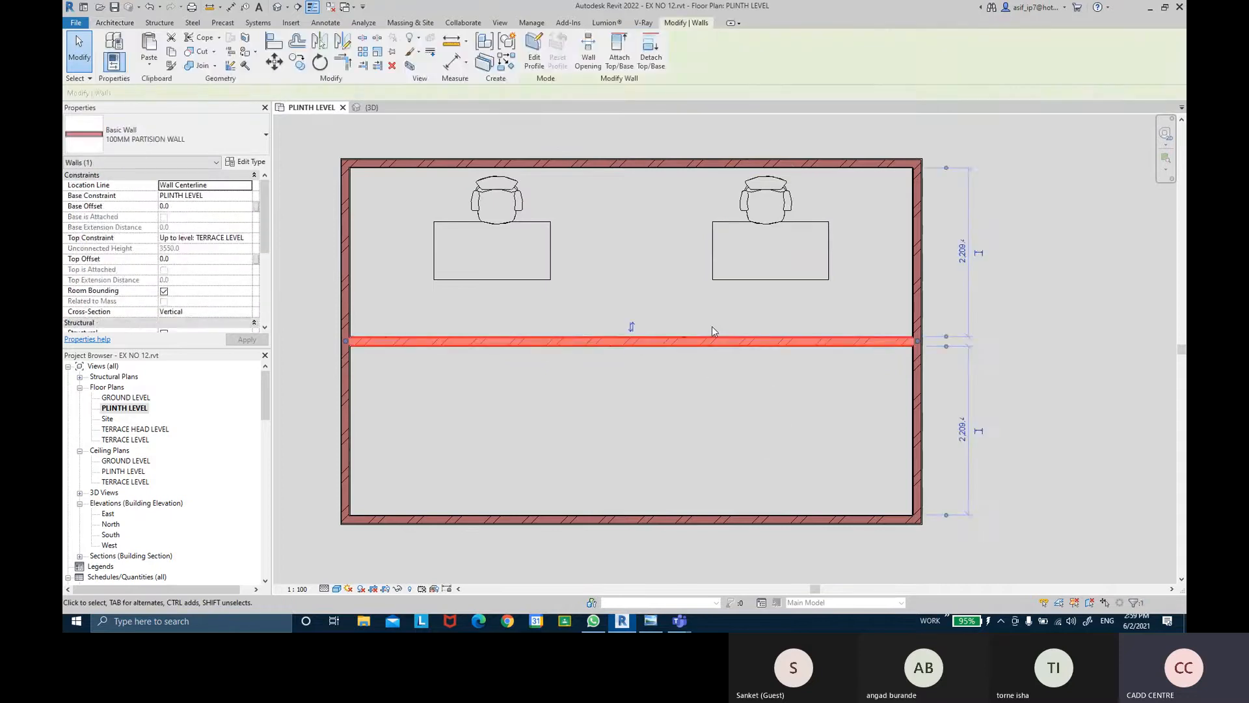
key("Delete")
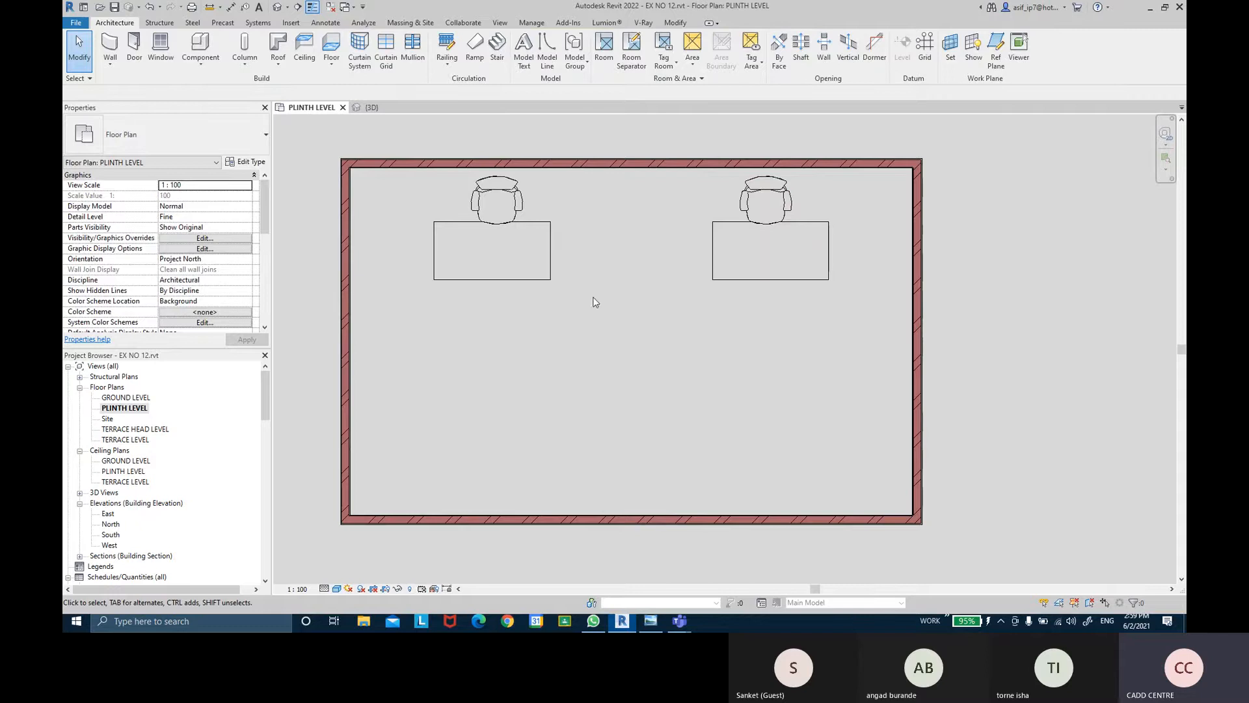
- Mirror copies of both desks and chairs about a drawn horizontal axis between the midpoints of the left and right outer walls
left_click_drag(853, 293, 424, 197)
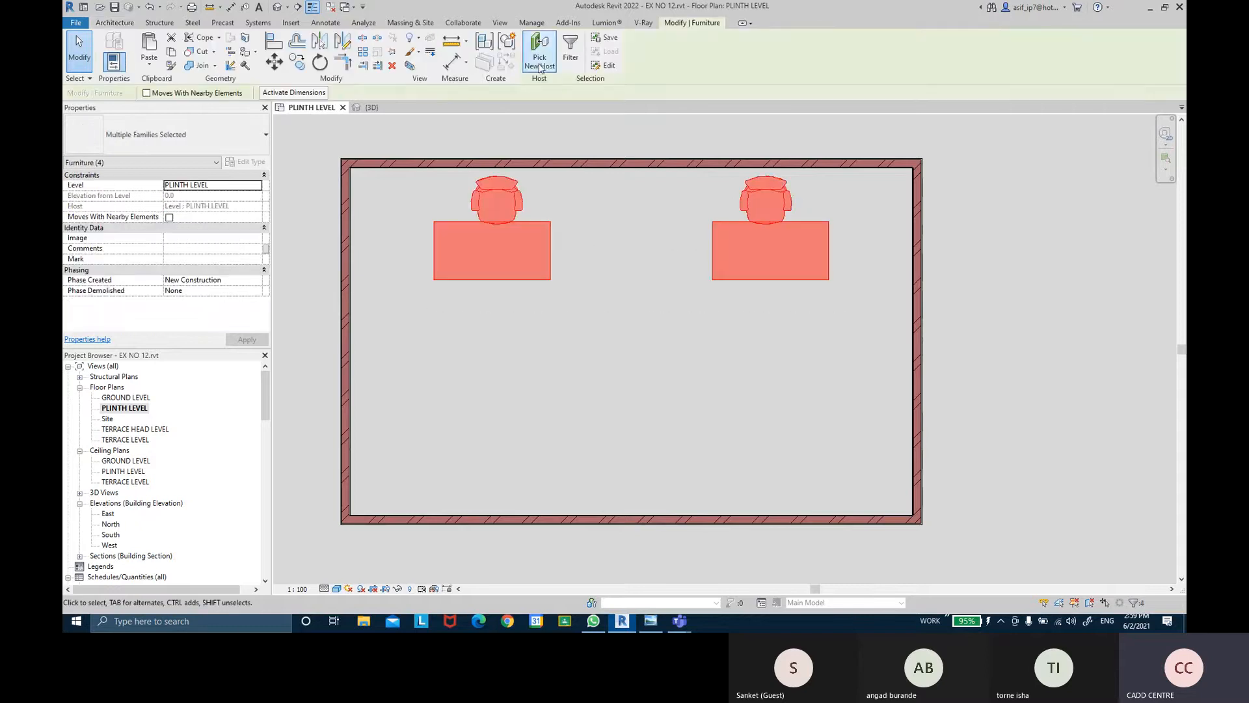
left_click(321, 42)
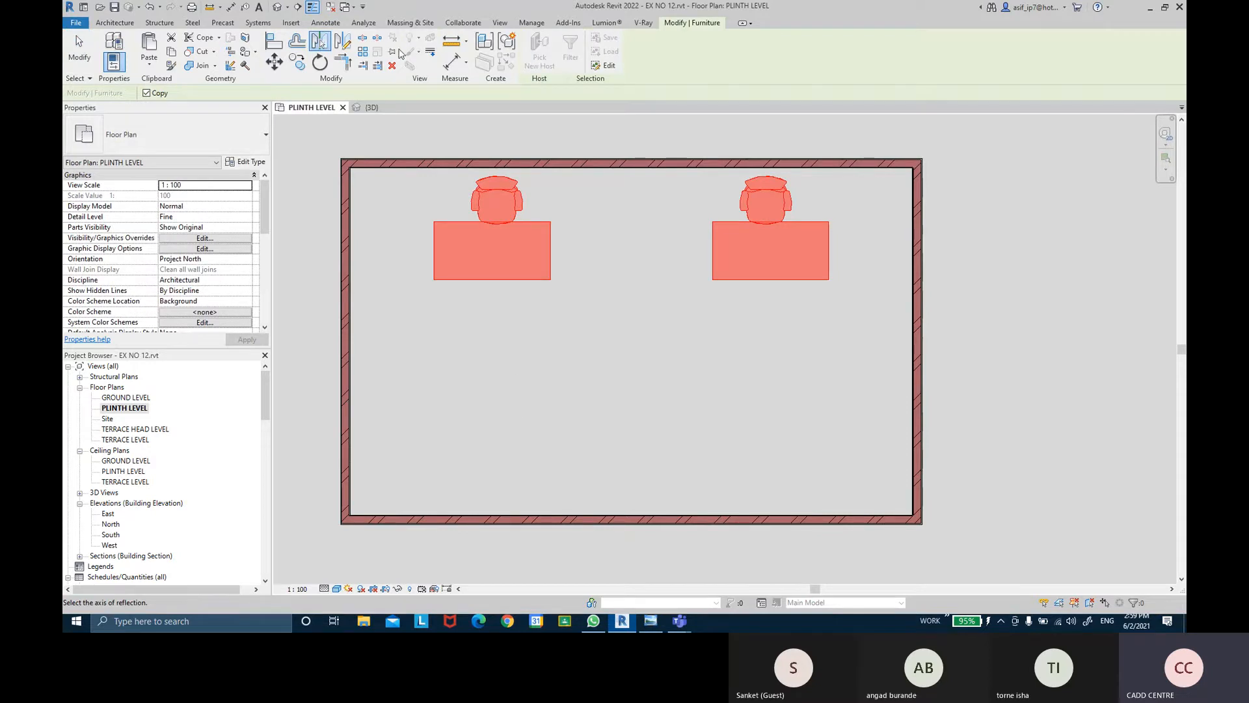
left_click(343, 41)
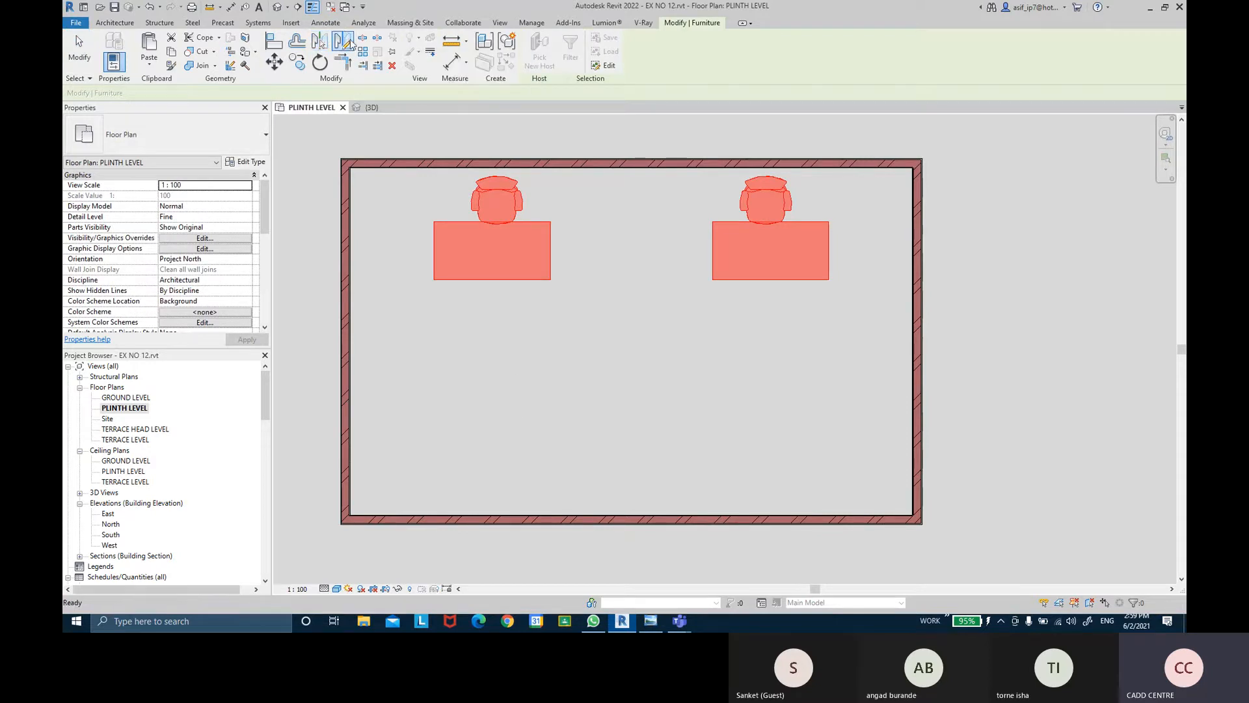
left_click(351, 342)
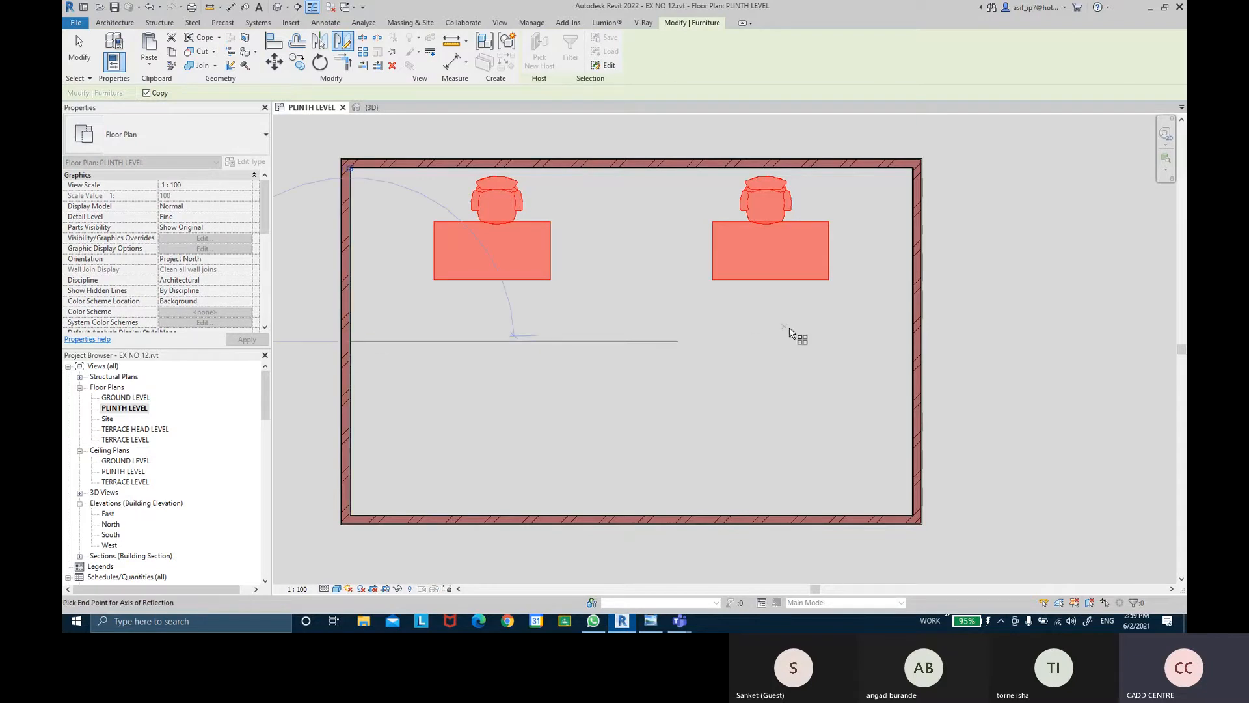
left_click(911, 343)
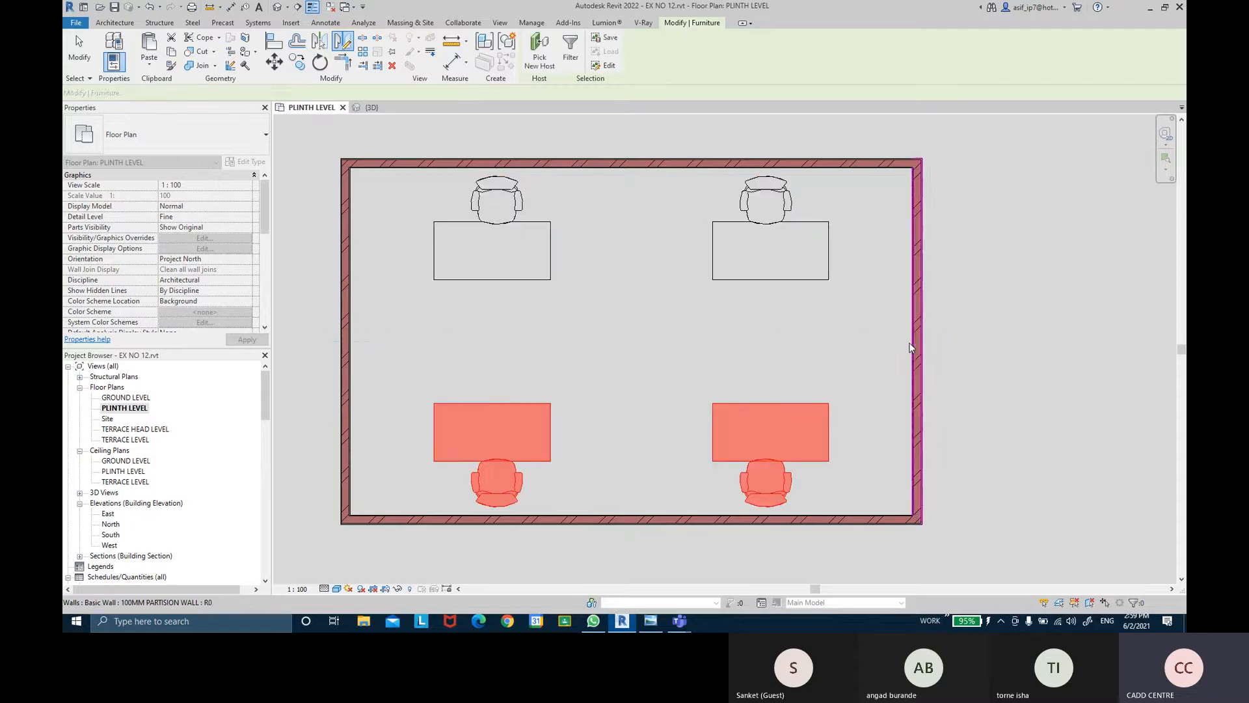
left_click(733, 368)
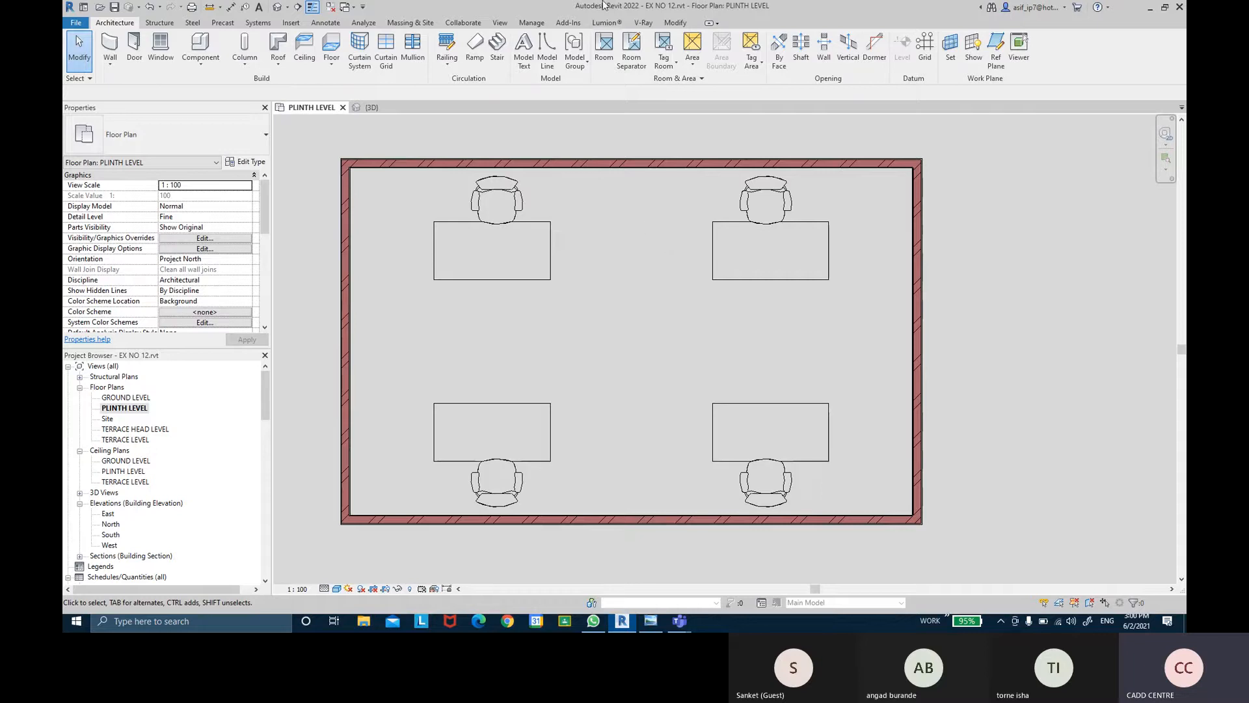
- Extend the left outer wall upward beyond the room's upper corner to a total length of about 7200 mm
left_click(675, 23)
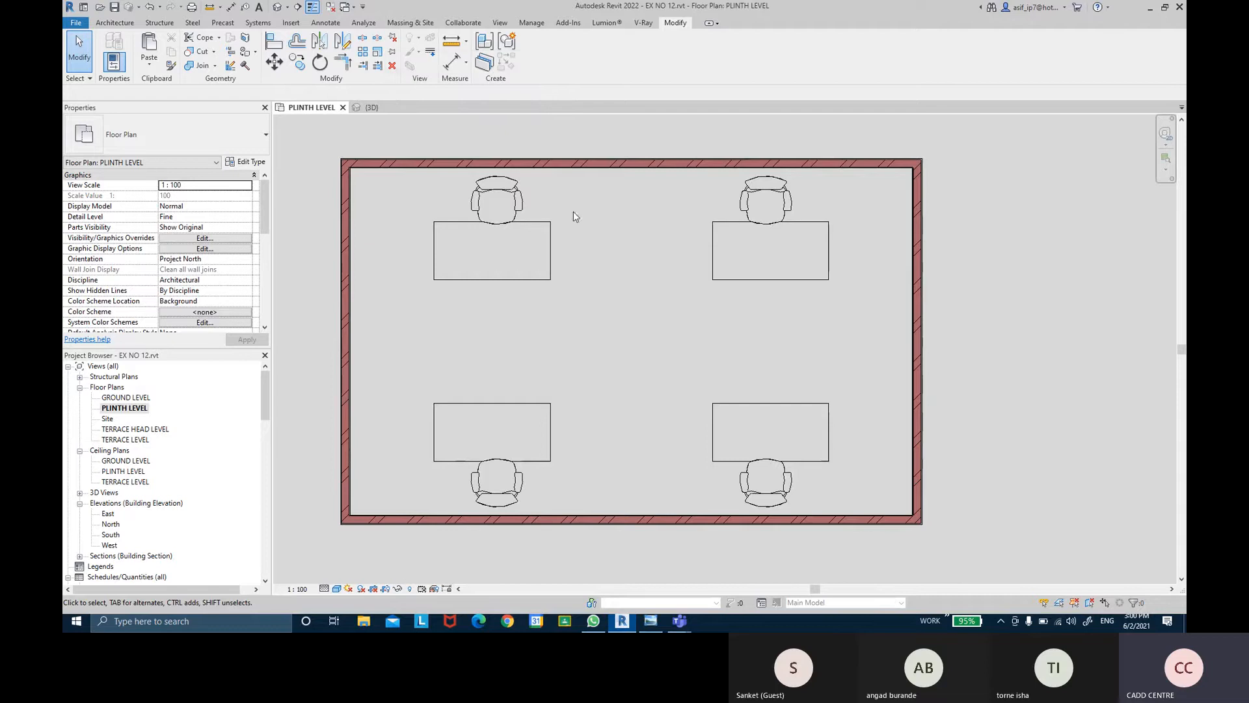
scroll(572, 214, "down", 3)
middle_click_drag(841, 238, 664, 266)
mouse_move(400, 139)
middle_mouse_down()
mouse_move(446, 161)
mouse_move(524, 149)
mouse_move(539, 169)
mouse_move(547, 161)
mouse_move(529, 187)
mouse_move(556, 261)
middle_mouse_up()
scroll(493, 173, "up", 1)
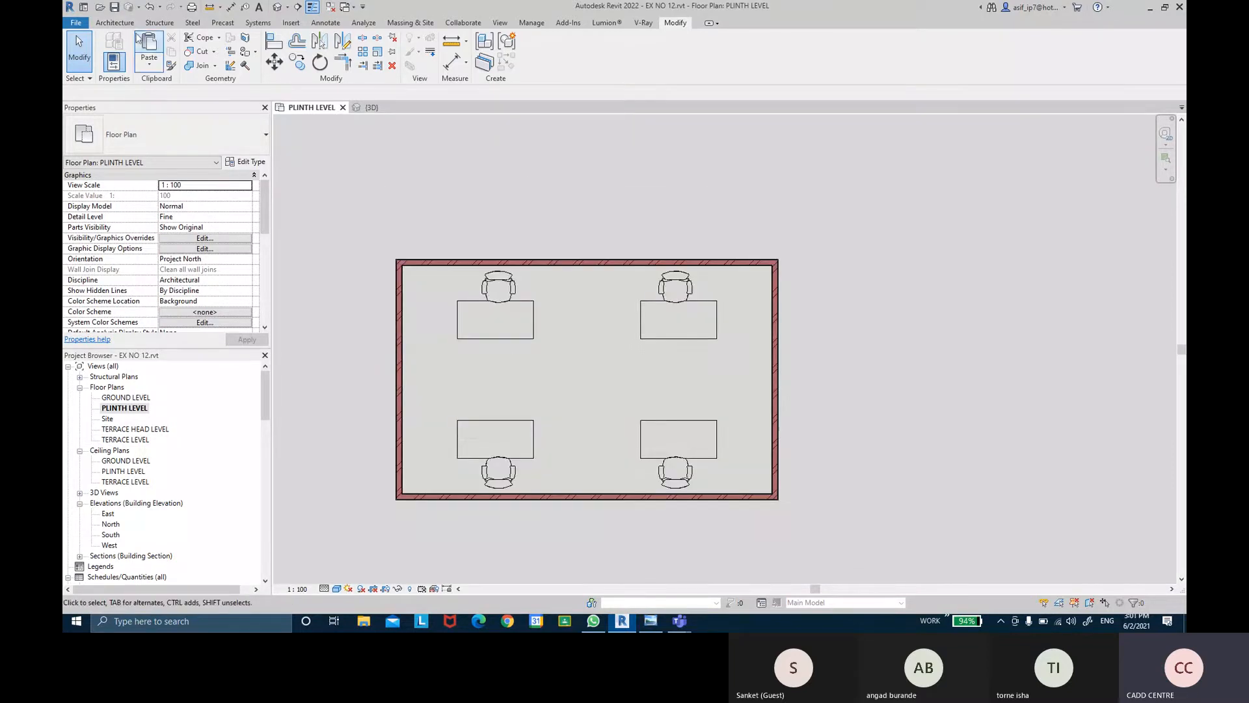
left_click(401, 299)
left_click_drag(400, 263, 400, 135)
middle_click_drag(470, 187, 474, 223)
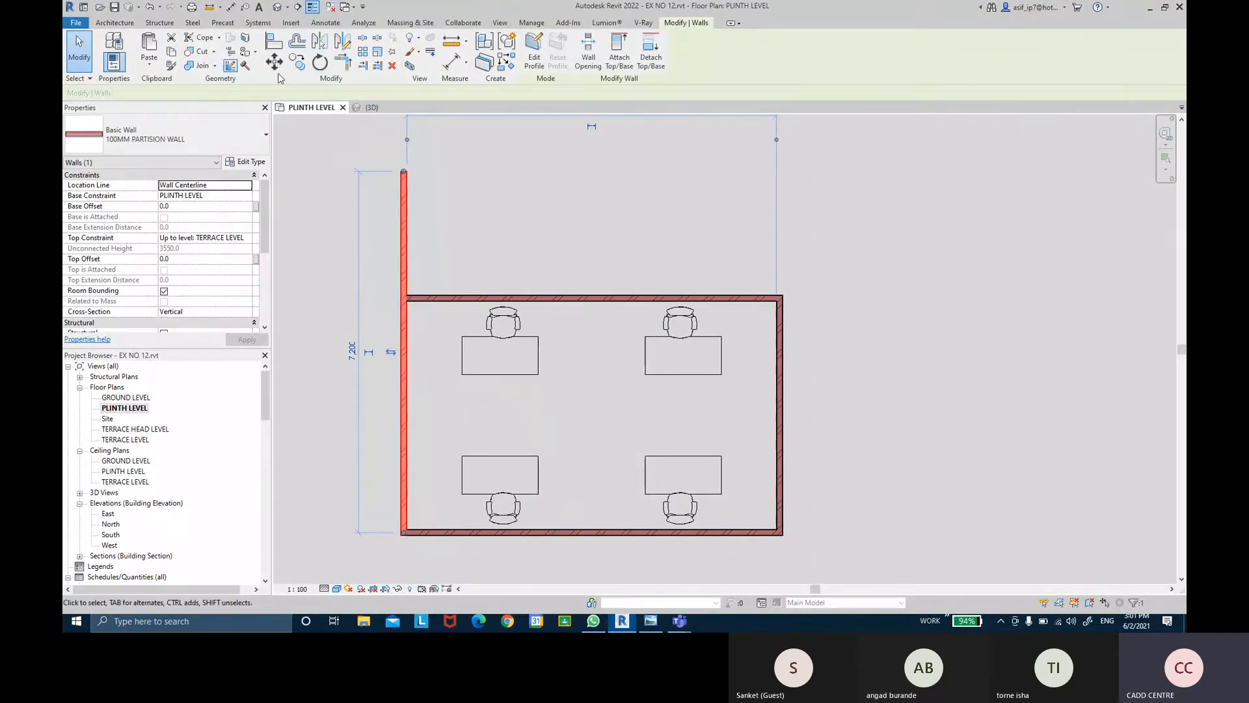
- Enclose a second room above with similar 100MM PARTISION WALL segments: a 7500 mm upper wall and a right wall about 2527 mm long
left_click(505, 62)
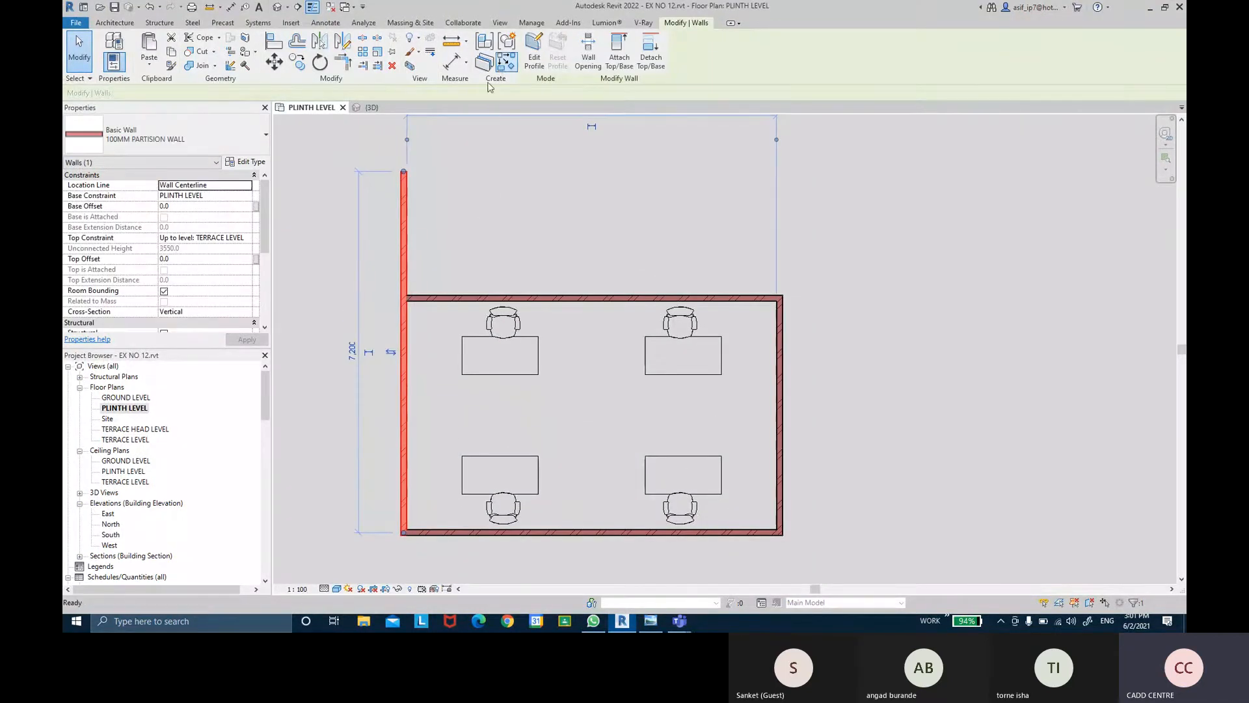
left_click(402, 171)
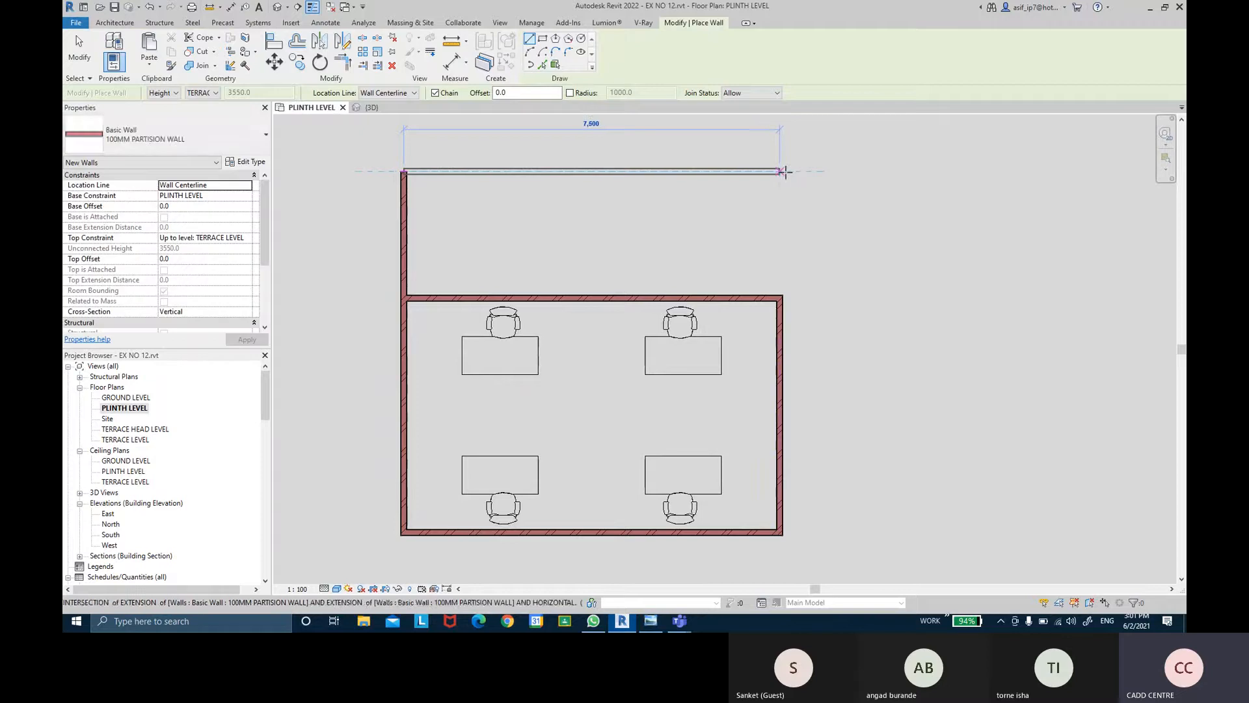
left_click(769, 284)
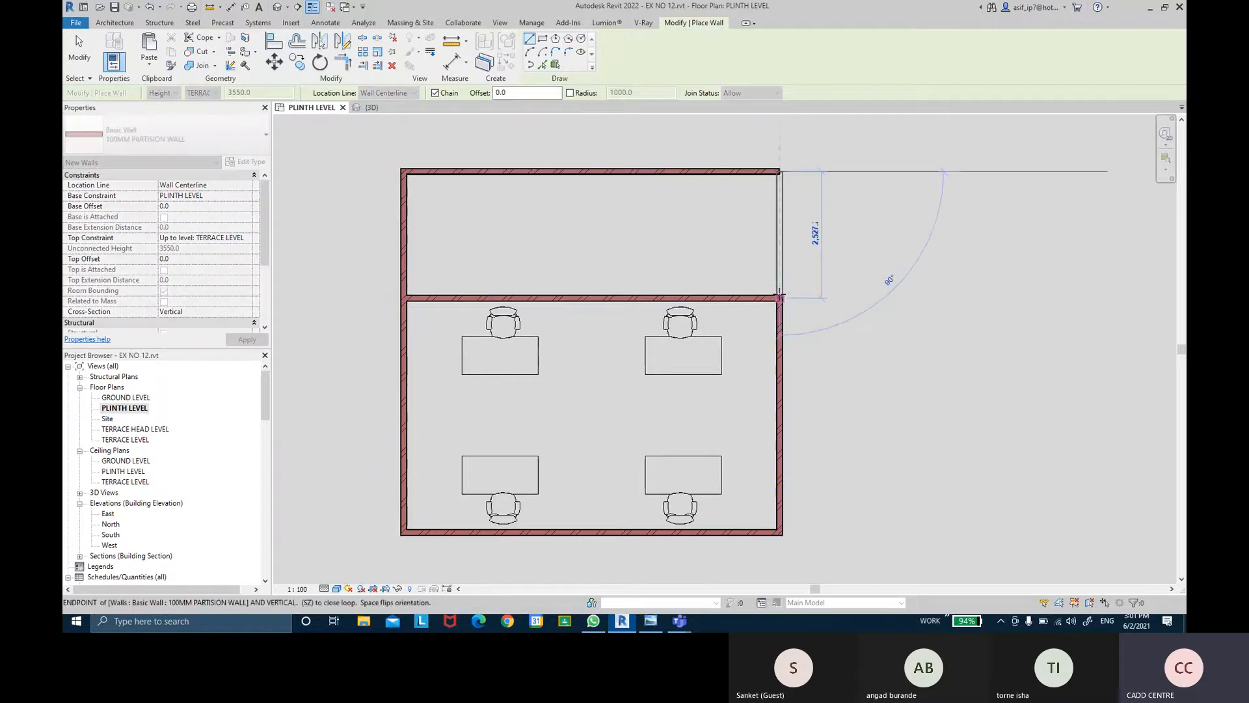
key("Escape")
key("Escape")
middle_click_drag(385, 214, 380, 174)
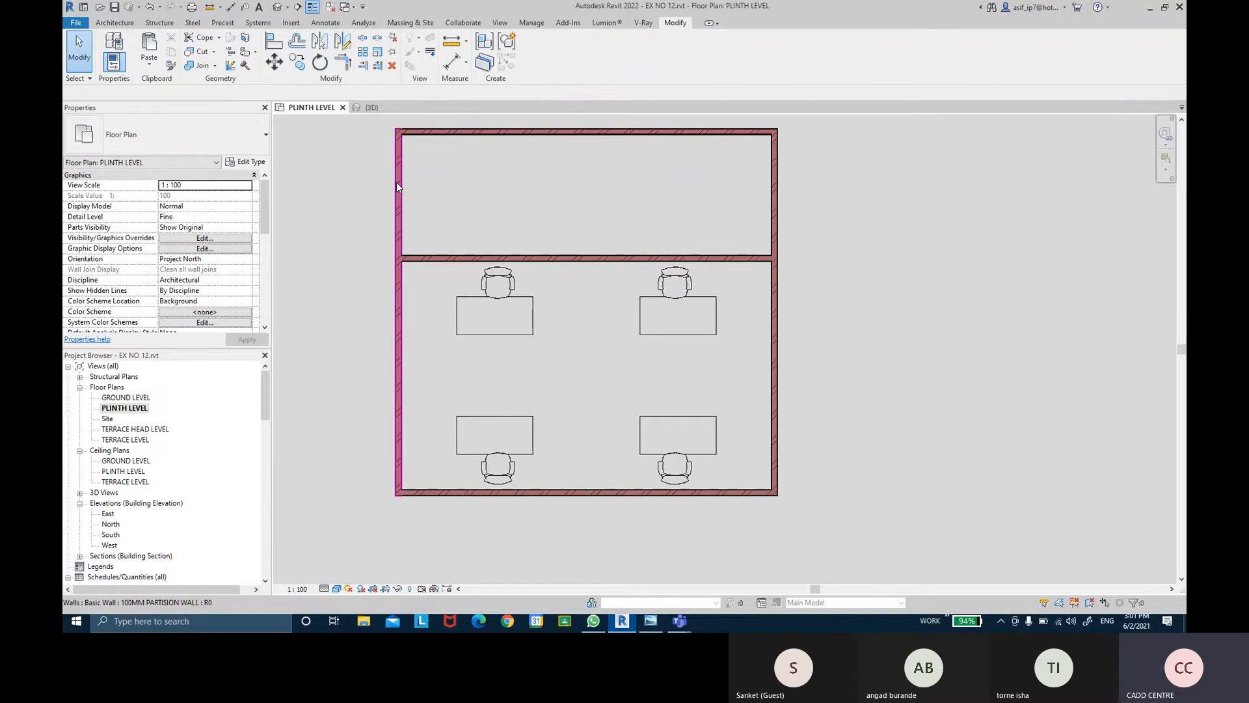
- Examine whether the left outer wall runs as one continuous element along both rooms
left_click(402, 162)
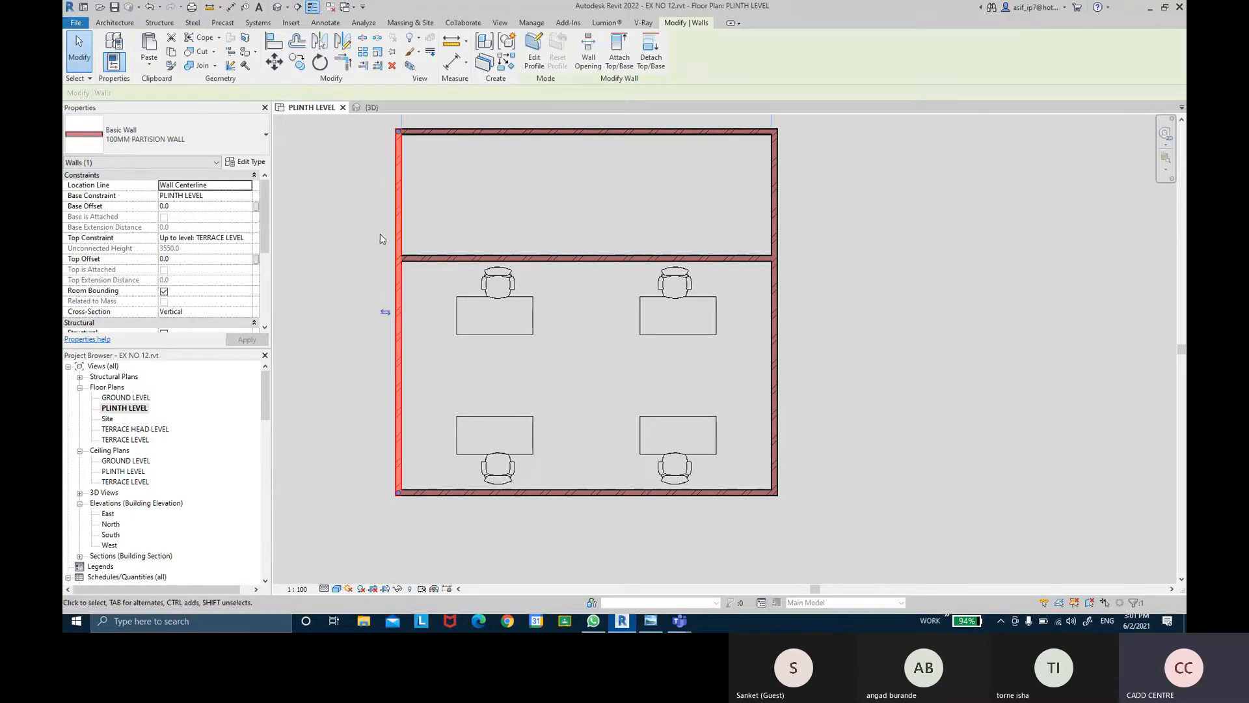
left_click(352, 217)
scroll(393, 286, "up", 2)
middle_click_drag(395, 284, 428, 322)
scroll(401, 332, "down", 2)
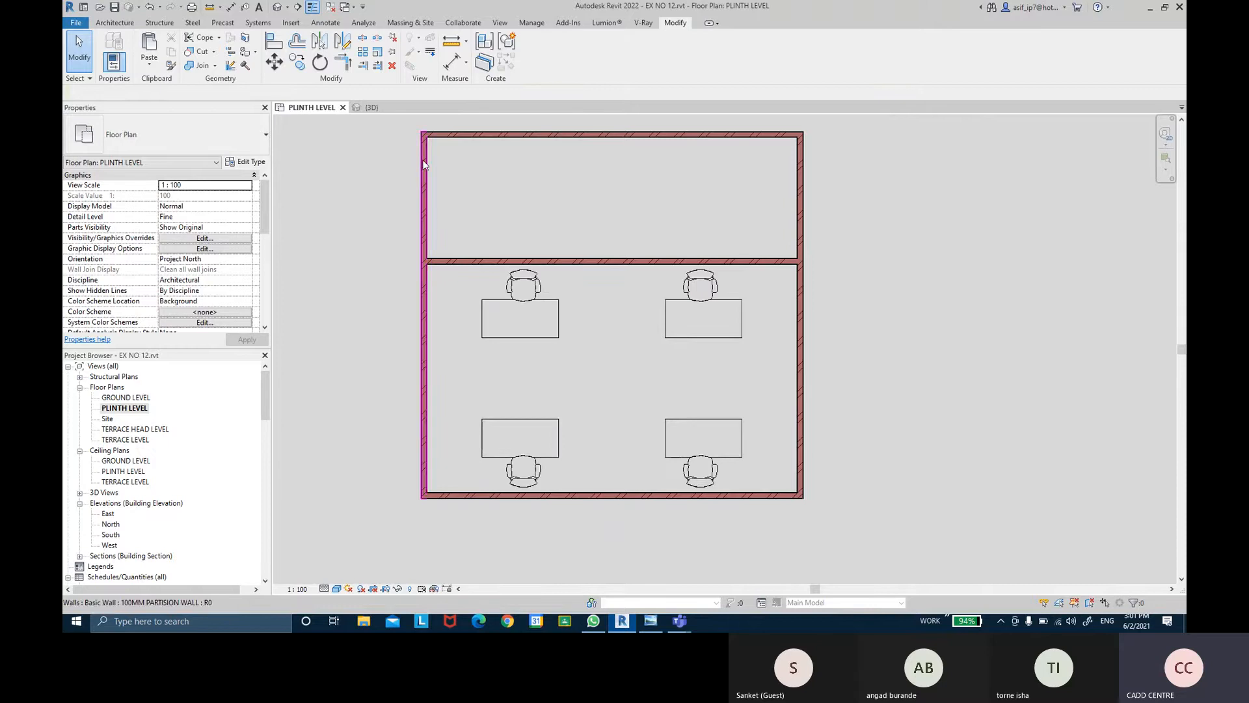
left_click(424, 187)
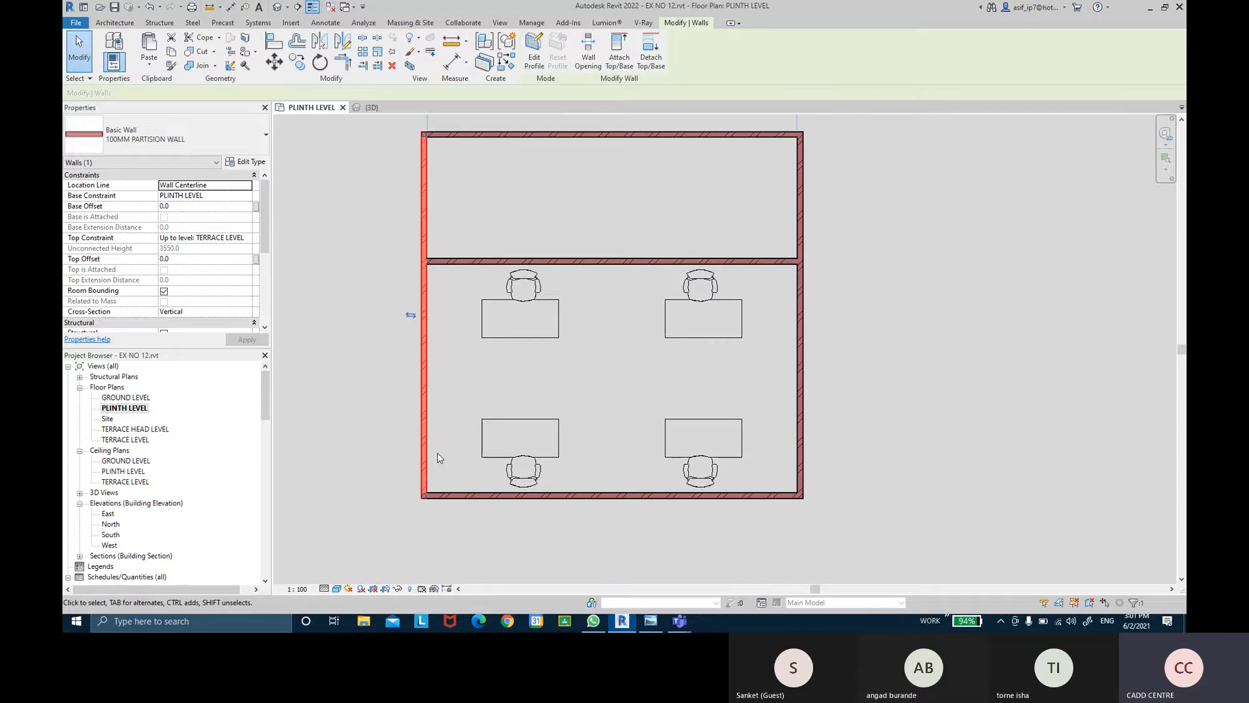
left_click(480, 214)
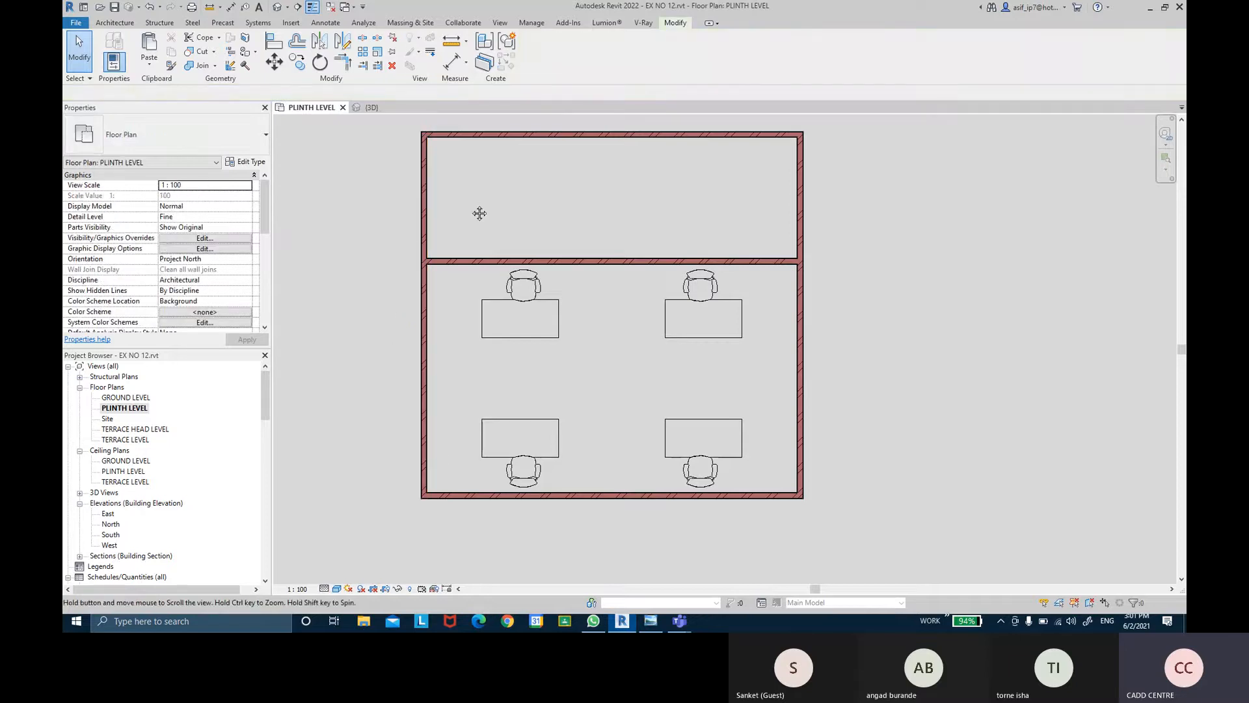
middle_click_drag(480, 213, 480, 233)
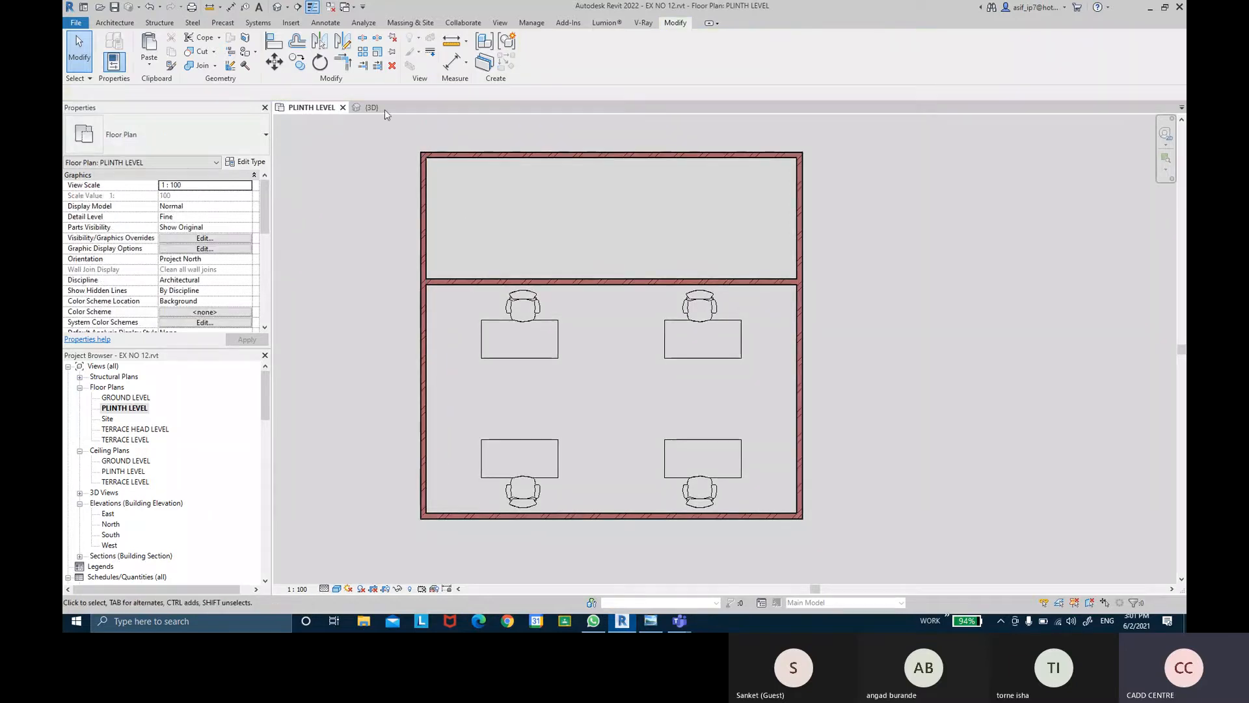
- Split the left outer wall at the corner where it meets the upper side of the wall between the two rooms
left_click(366, 40)
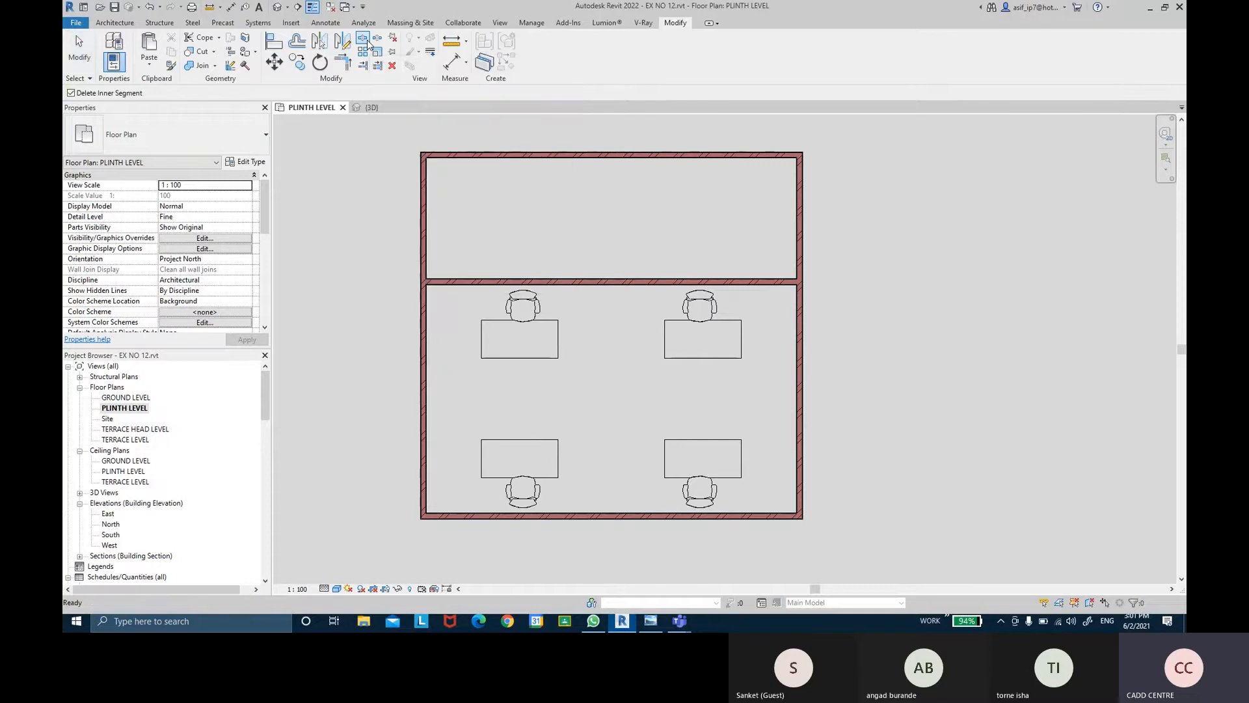
scroll(458, 274, "up", 3)
scroll(455, 274, "up", 5)
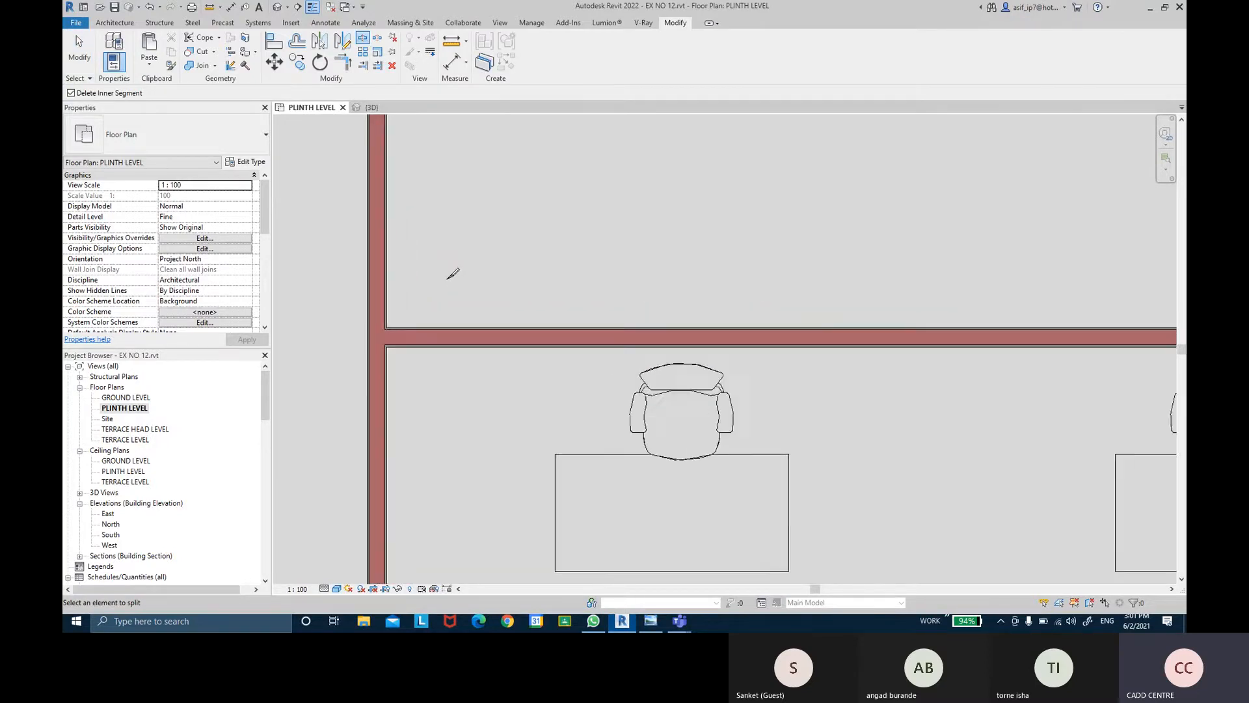
scroll(449, 292, "up", 4)
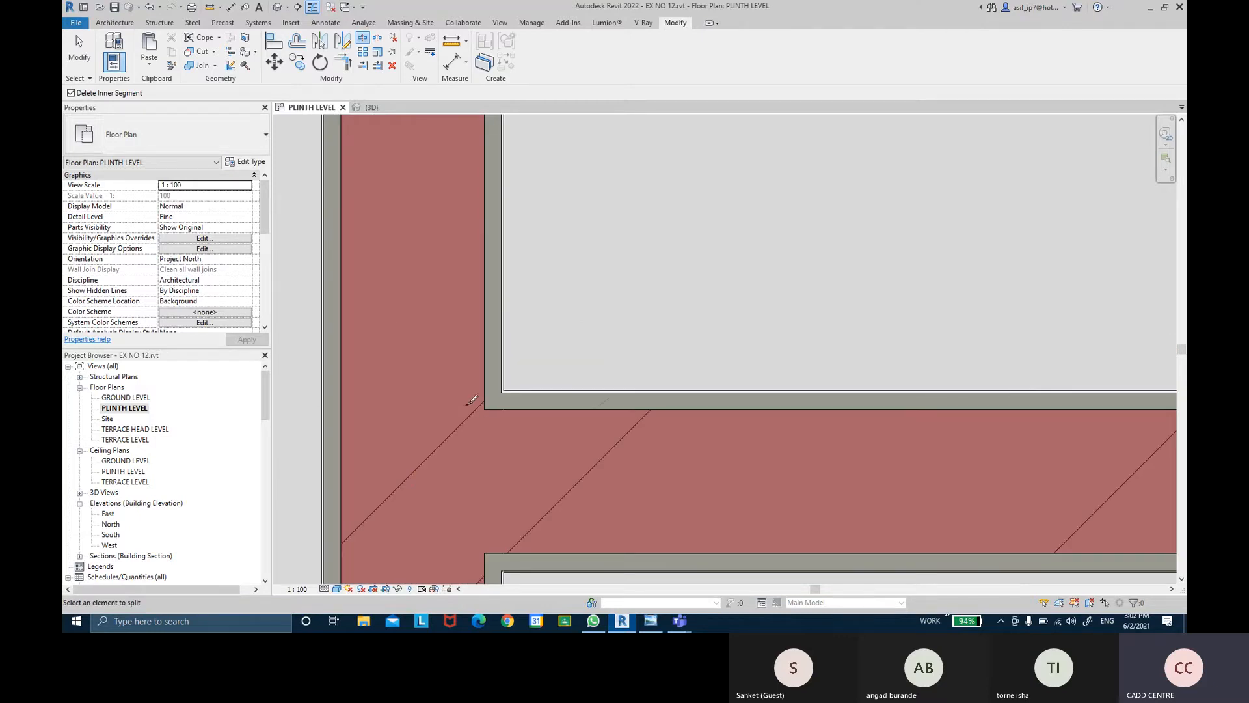
scroll(467, 414, "up", 3)
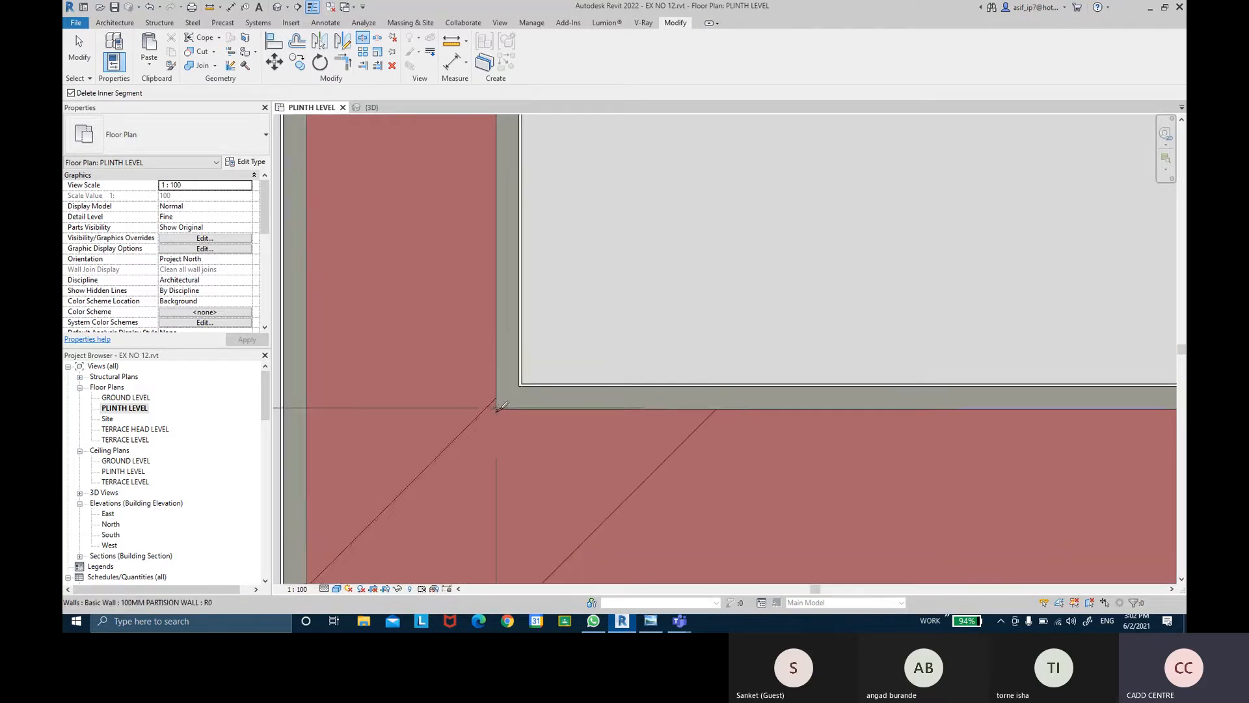
scroll(502, 403, "up", 3)
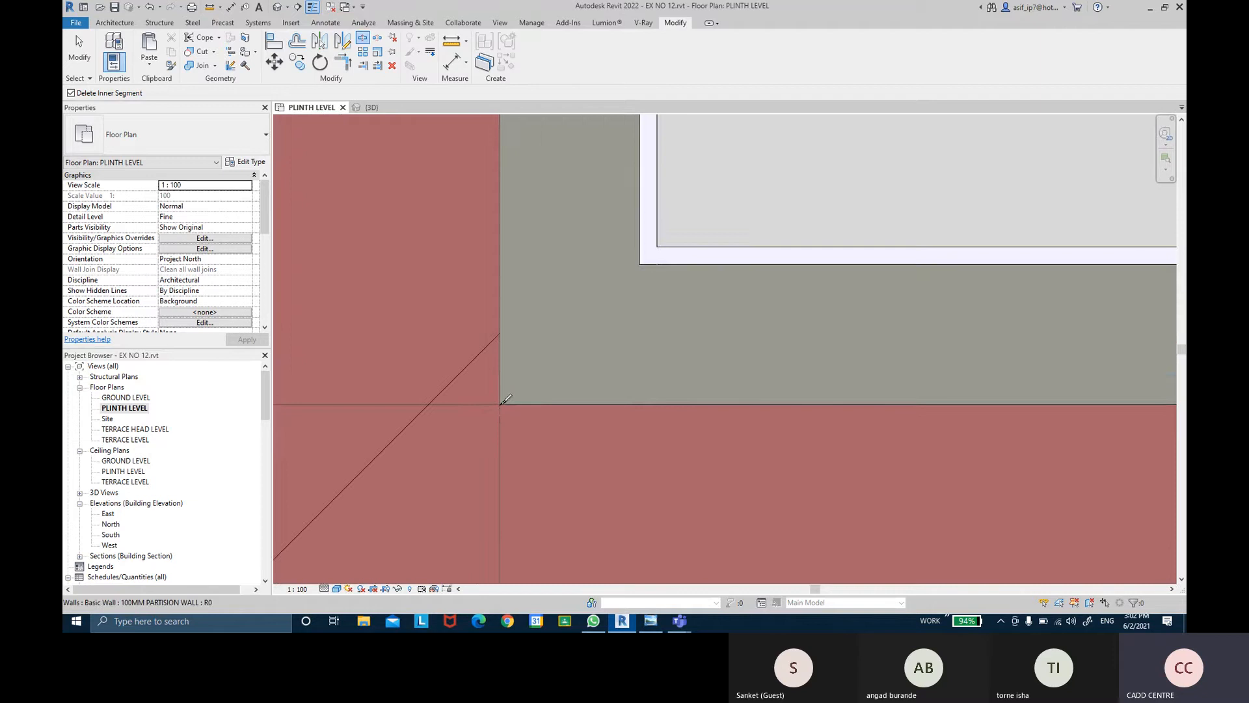
scroll(502, 401, "up", 3)
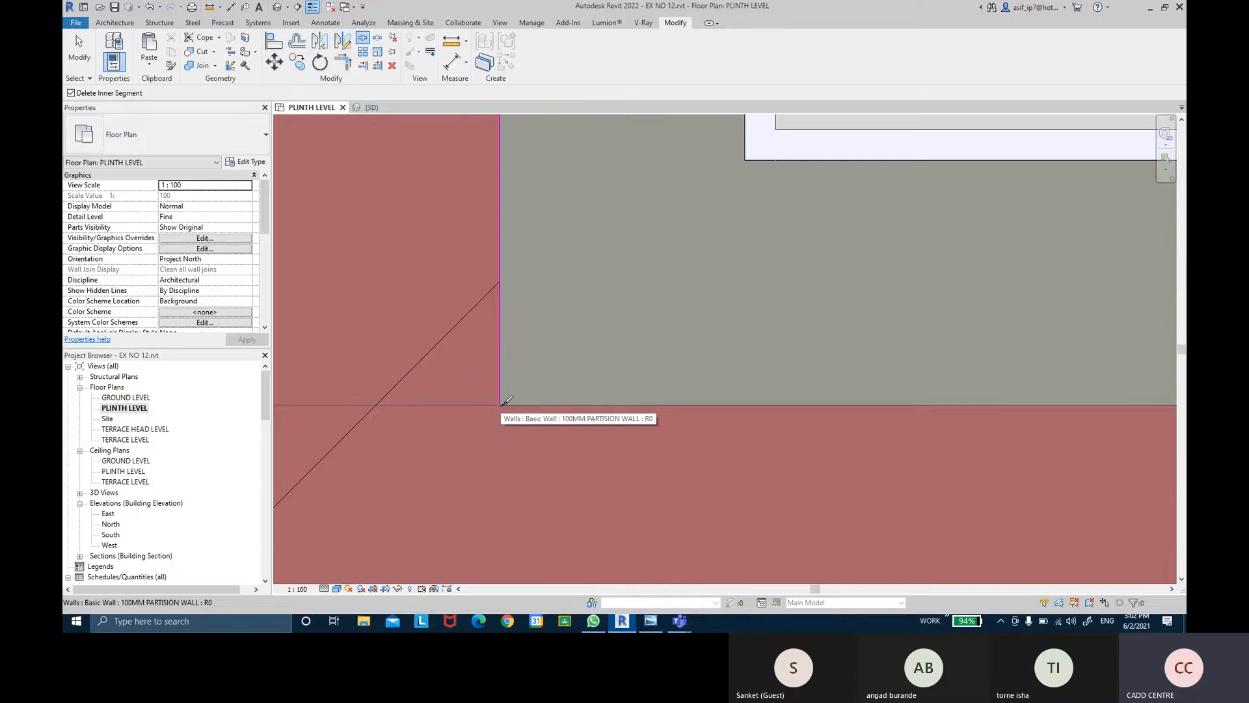
scroll(507, 400, "down", 4)
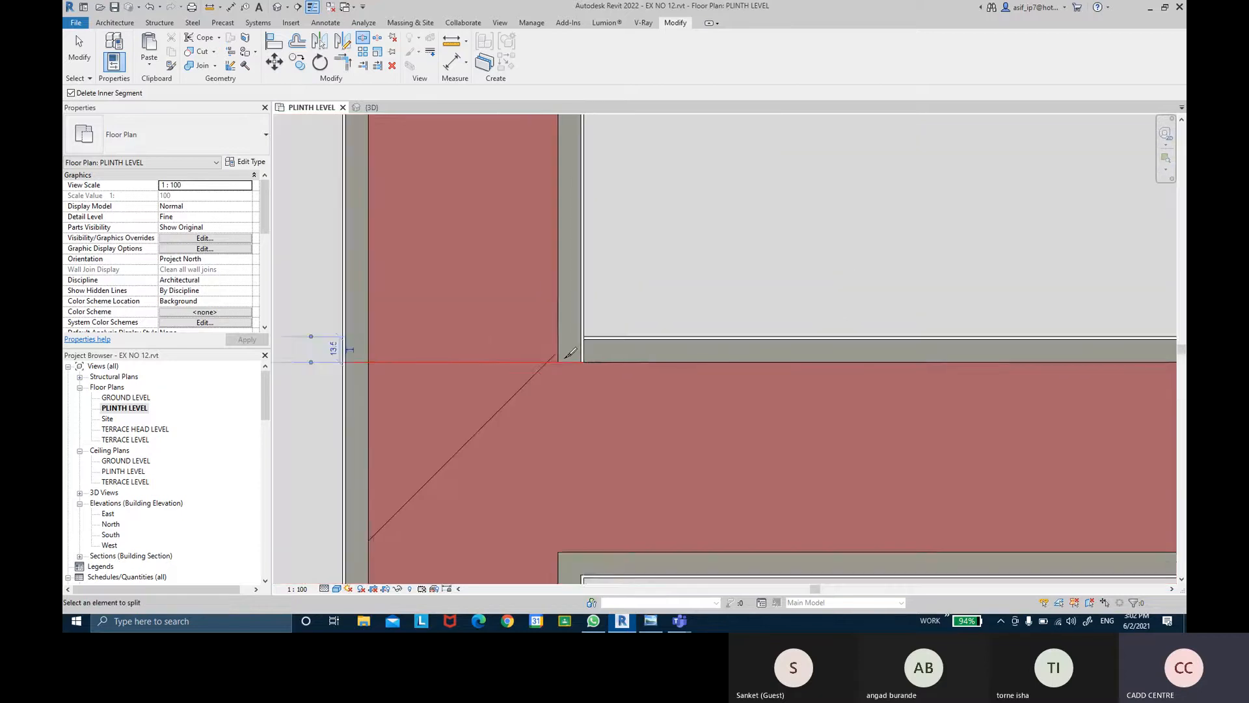
scroll(558, 348, "down", 3)
left_click(78, 49)
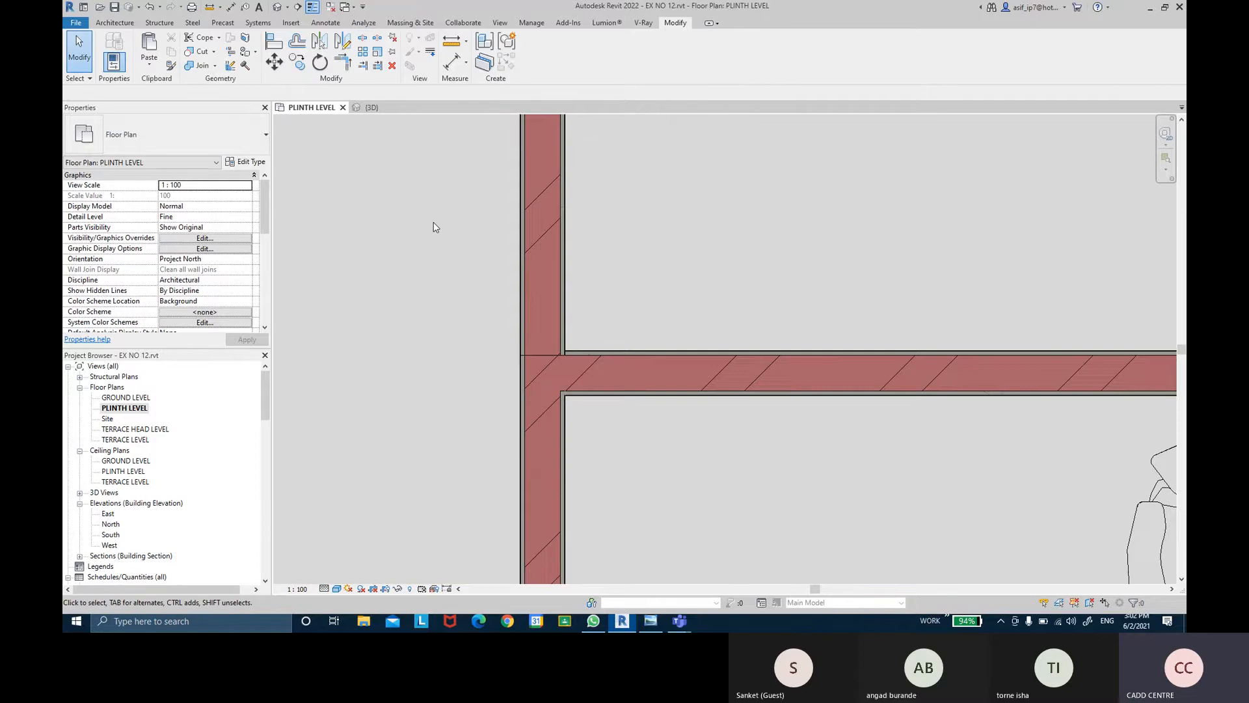
- Examine the left outer wall's upper and lower segments and whether the right outer wall runs as one element
left_click(499, 262)
middle_click_drag(524, 248, 463, 345)
left_click(532, 265)
scroll(447, 268, "down", 2)
scroll(448, 268, "down", 1)
scroll(564, 238, "down", 1)
middle_click_drag(564, 237, 632, 257)
left_click(513, 411)
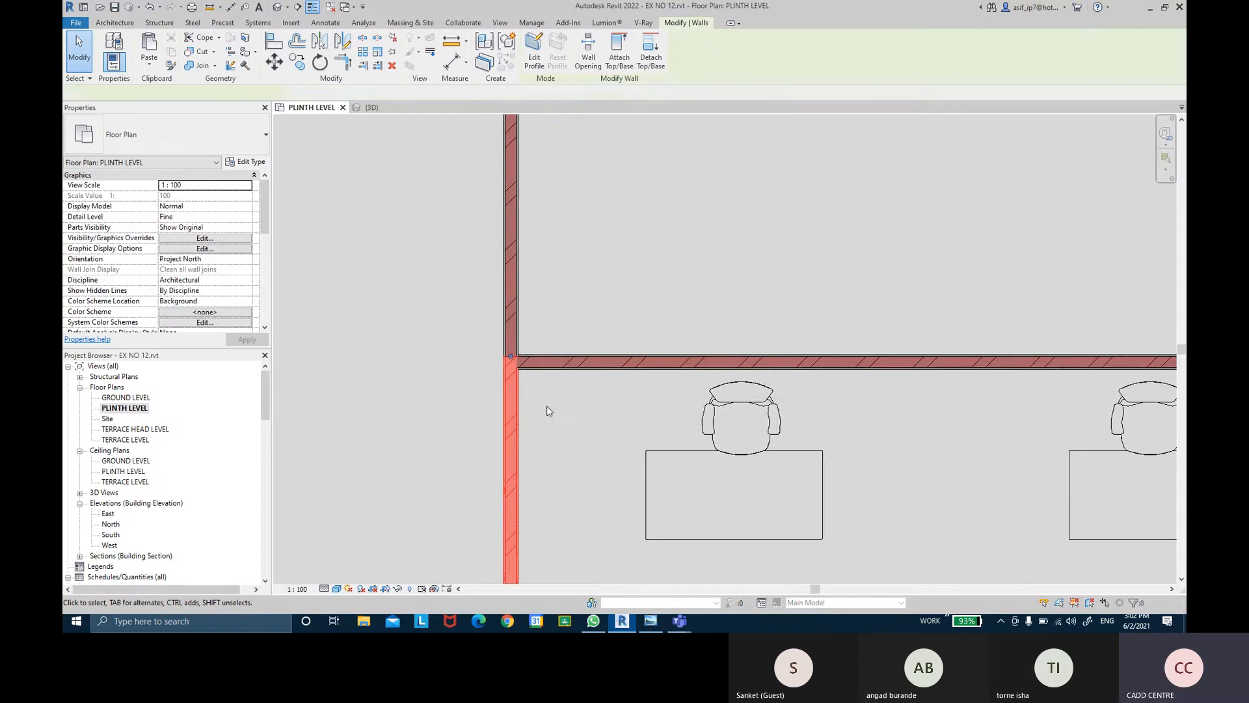
middle_click_drag(545, 412, 400, 403)
scroll(530, 341, "down", 1)
scroll(513, 361, "down", 1)
left_click(521, 329)
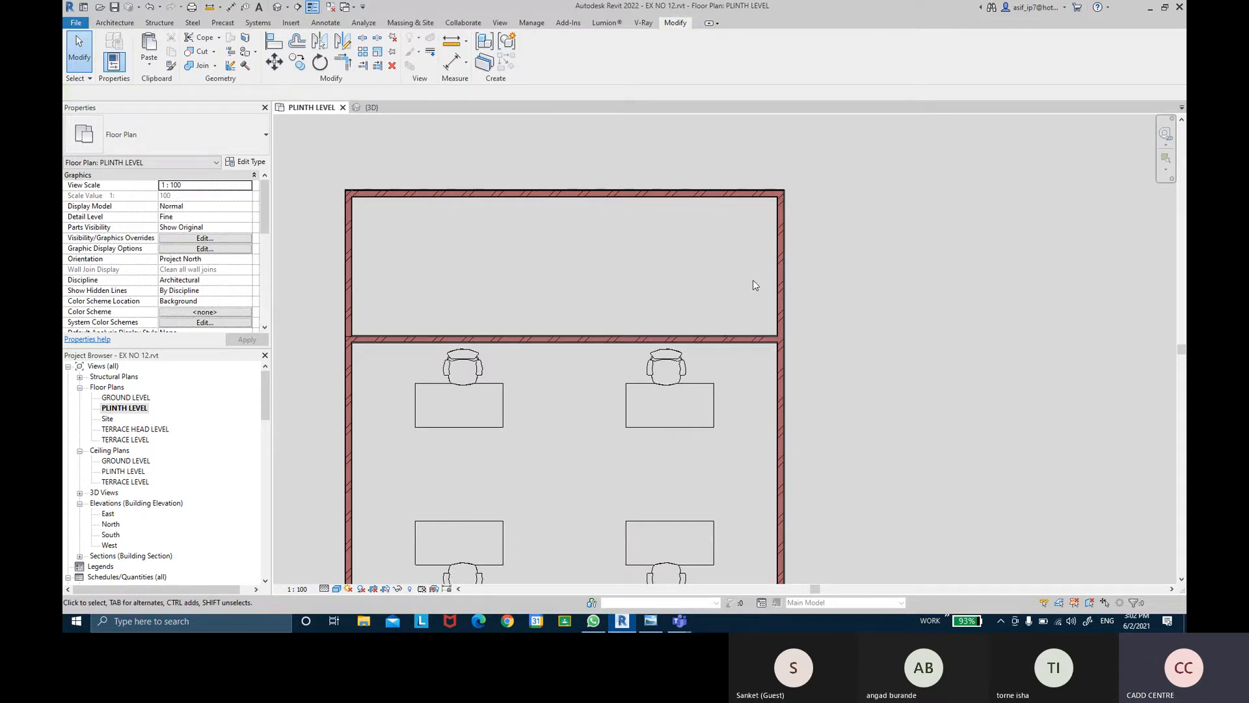
left_click(780, 260)
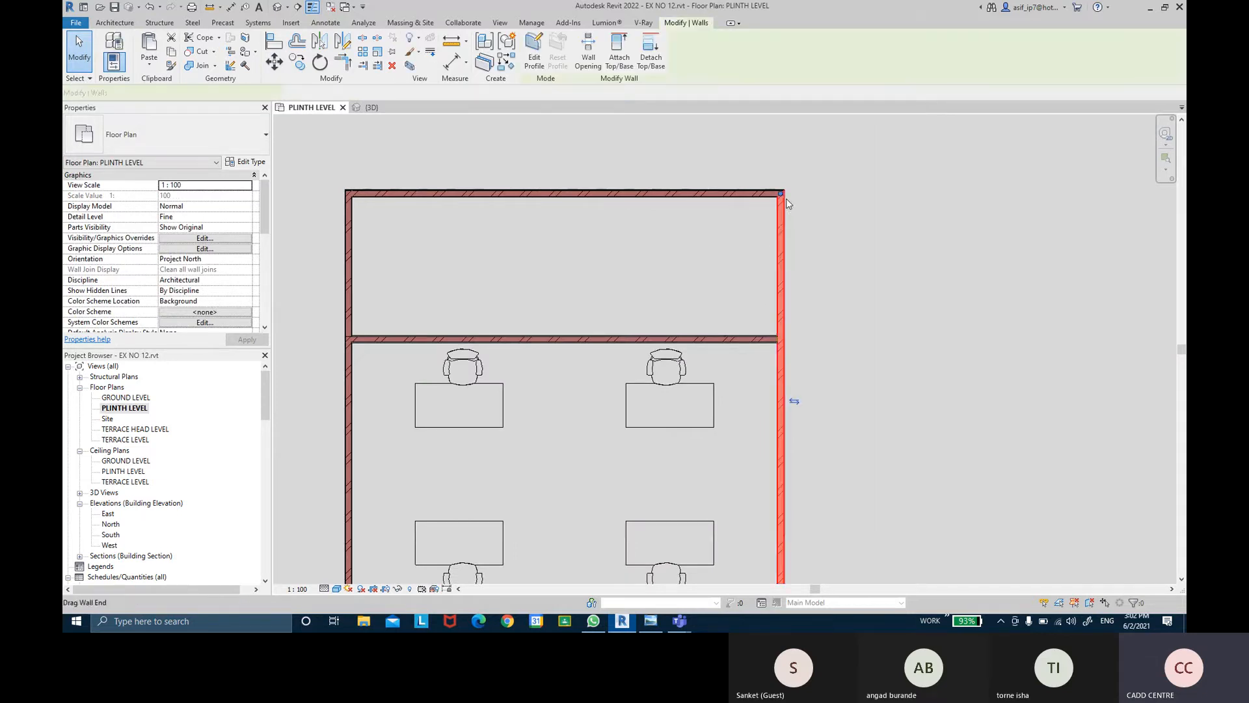
scroll(846, 397, "down", 3)
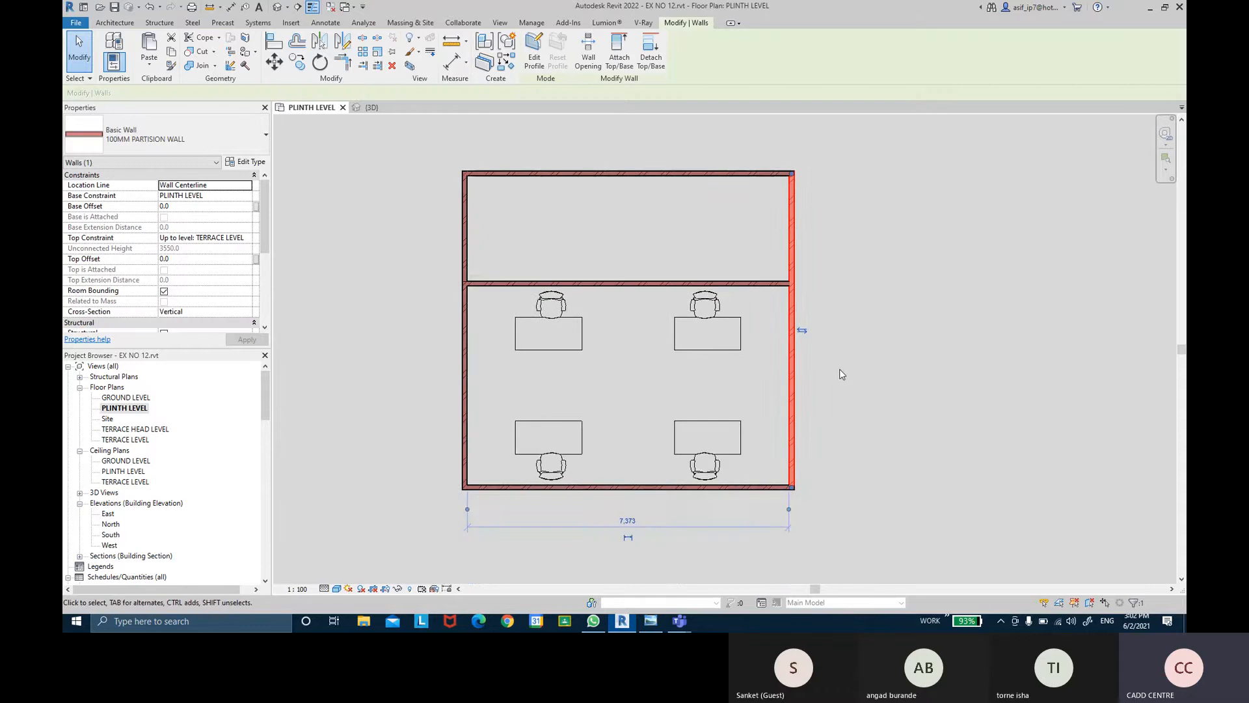
scroll(848, 380, "up", 1)
left_click(839, 267)
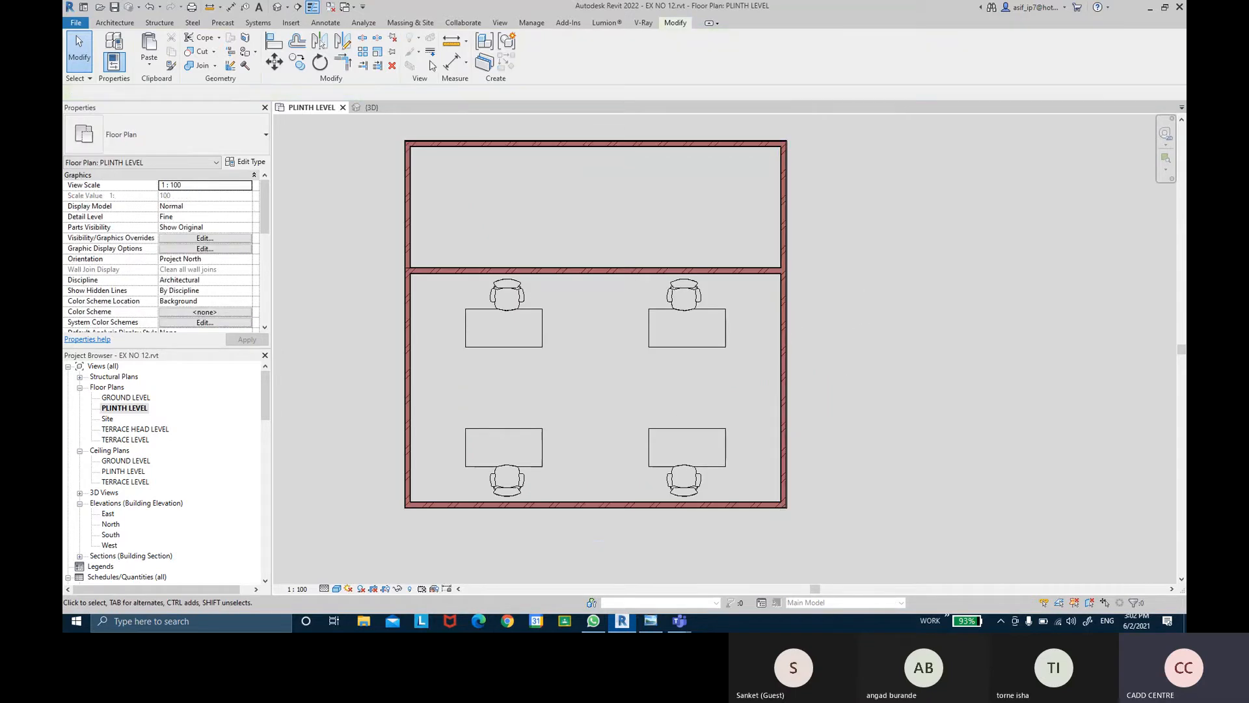
- Split the right outer wall at the corner where it meets the upper side of the wall between the rooms
left_click(362, 40)
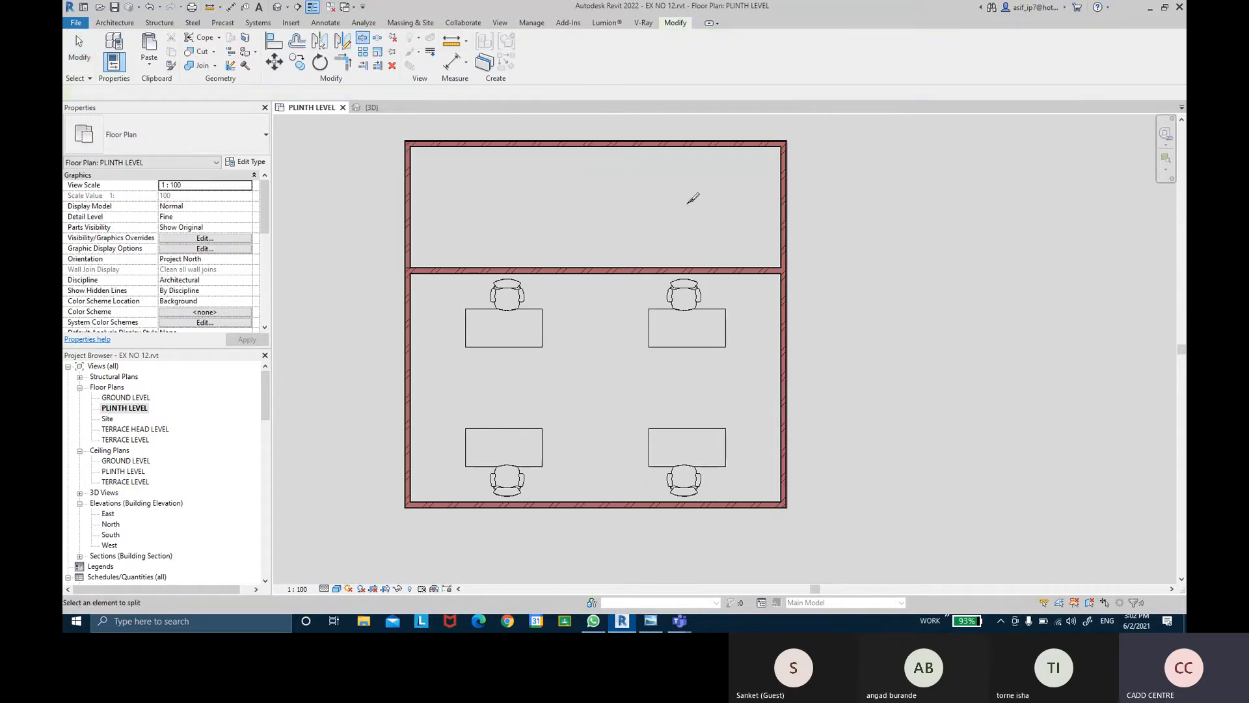
scroll(807, 271, "up", 2)
scroll(806, 270, "up", 5)
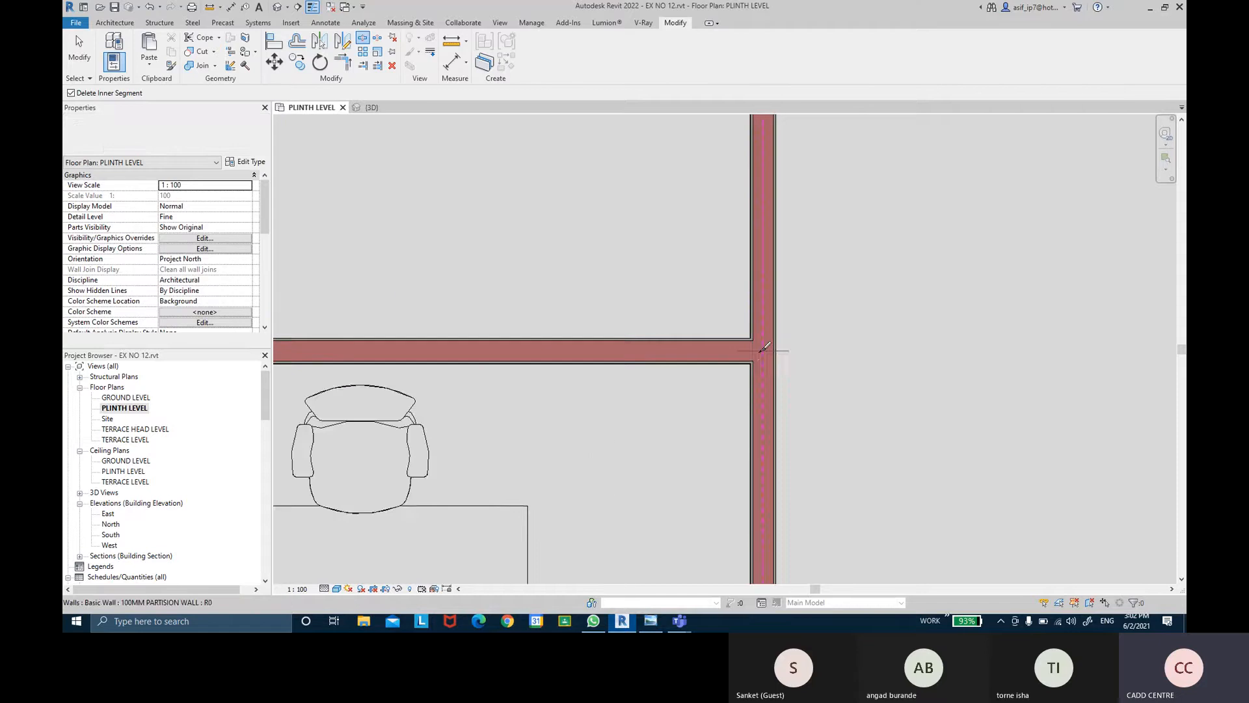
scroll(774, 318, "up", 4)
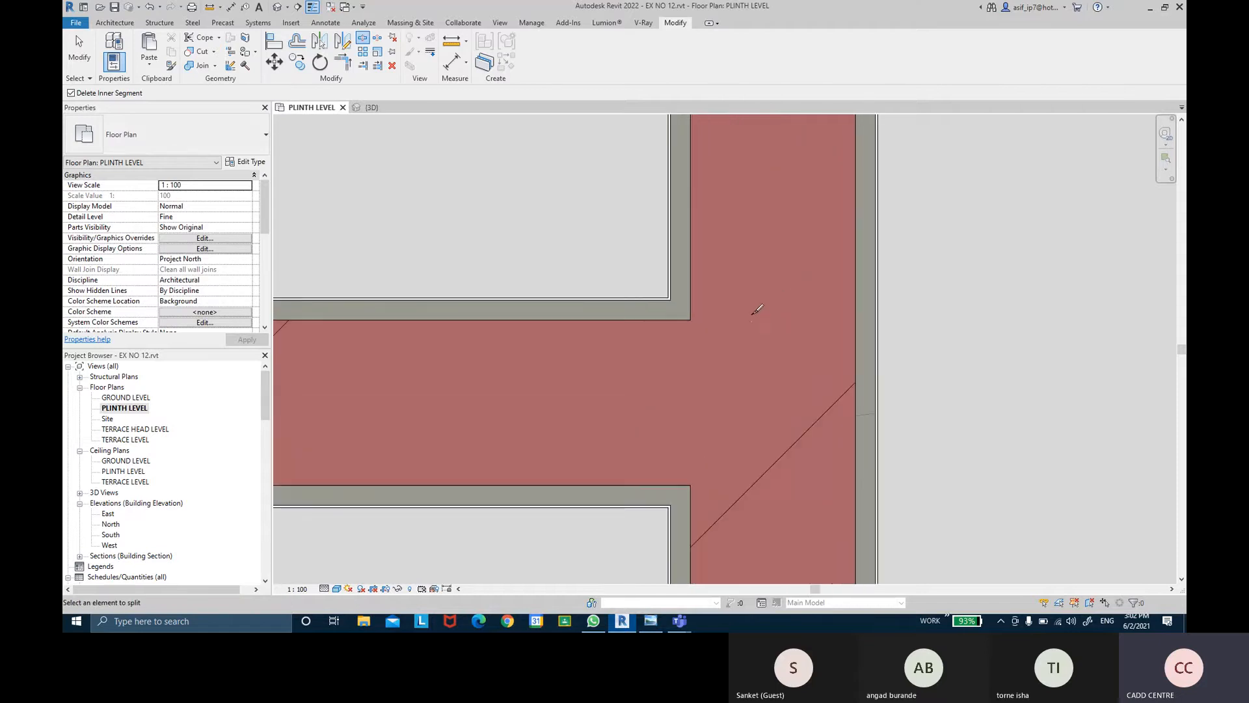
scroll(710, 312, "up", 2)
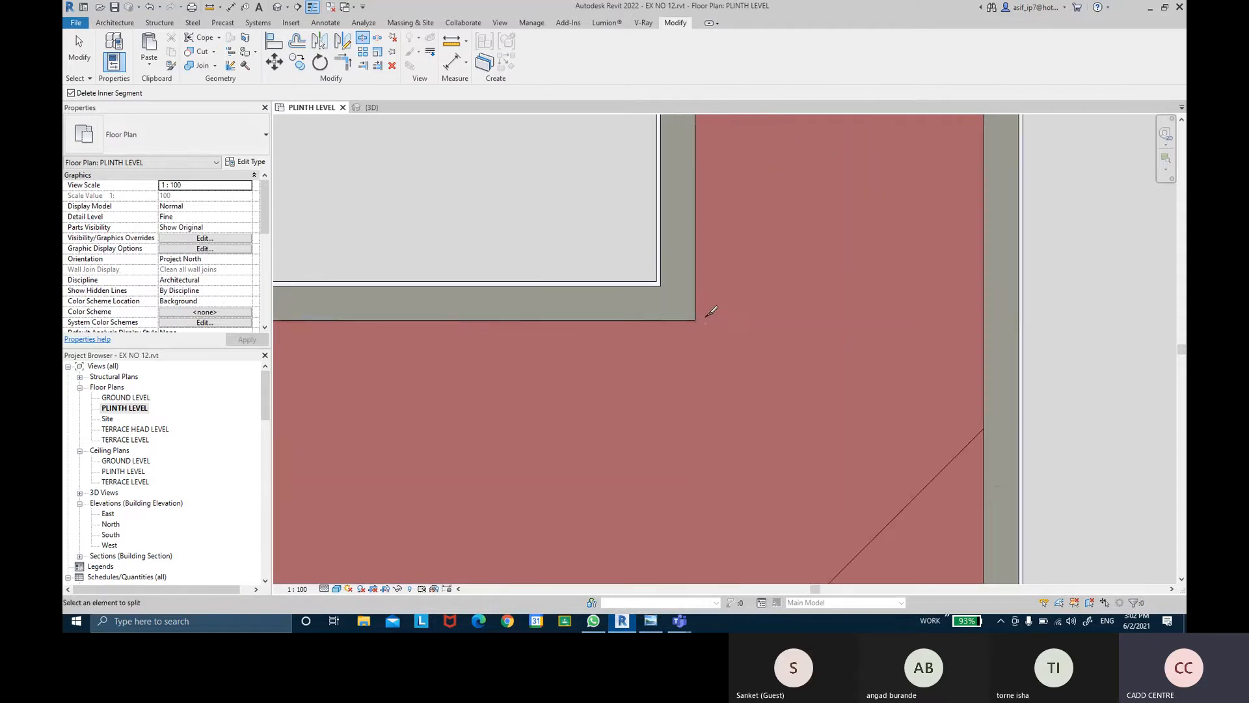
scroll(703, 315, "up", 3)
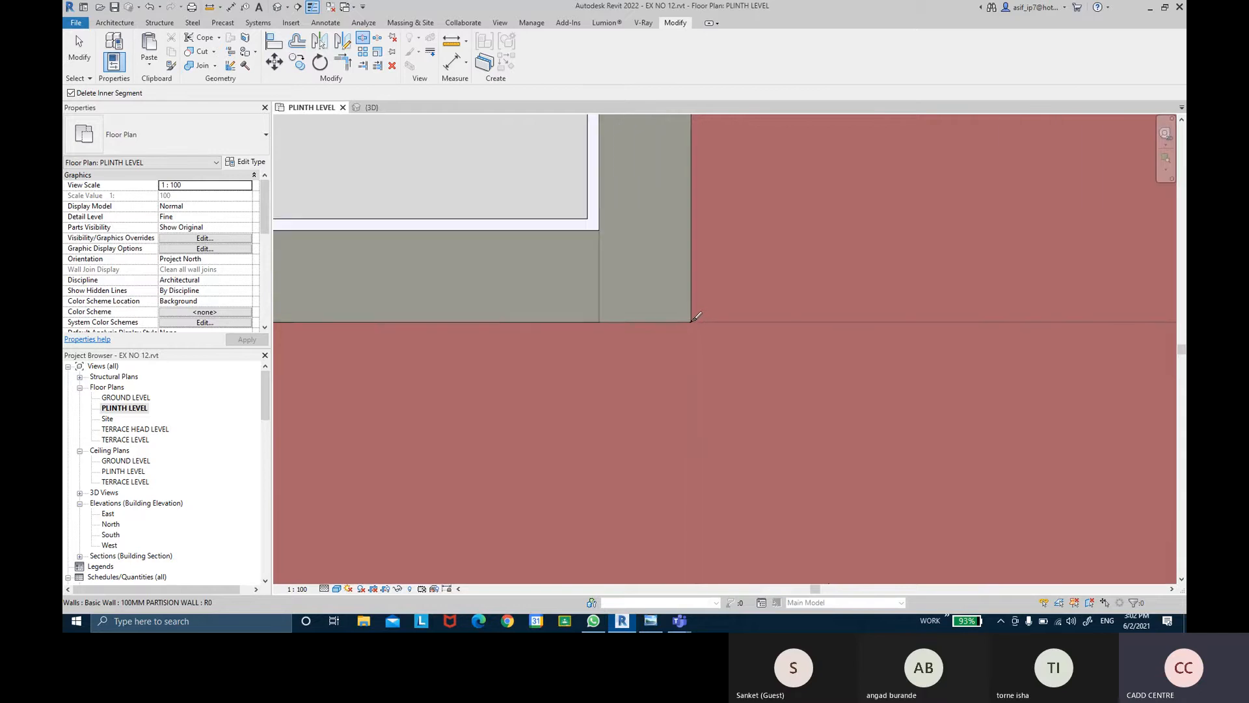
scroll(697, 317, "up", 1)
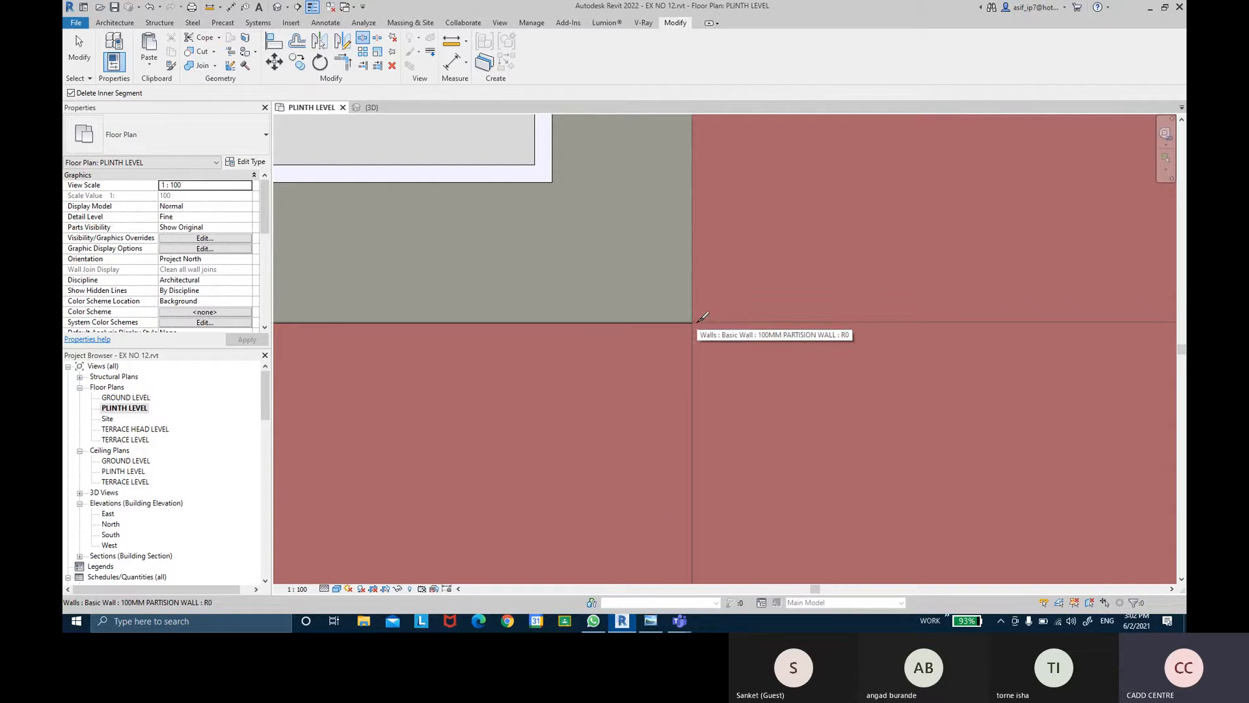
scroll(702, 317, "down", 4)
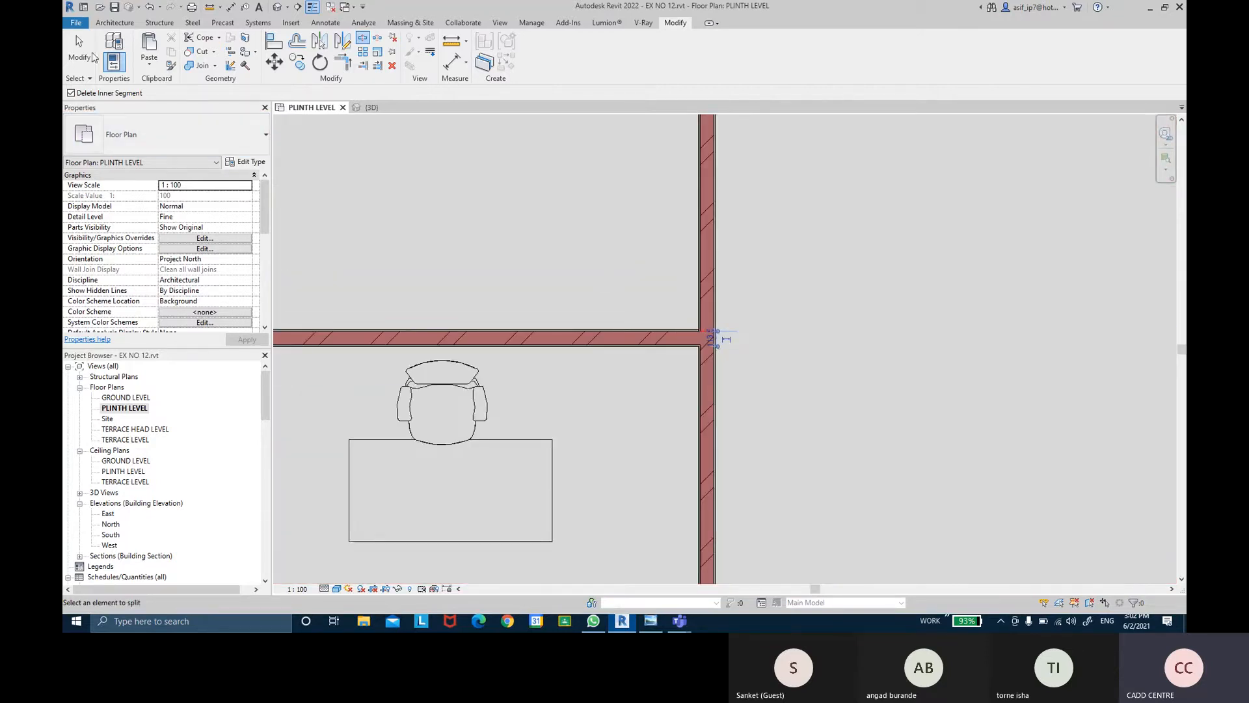
key("Escape")
scroll(778, 292, "down", 3)
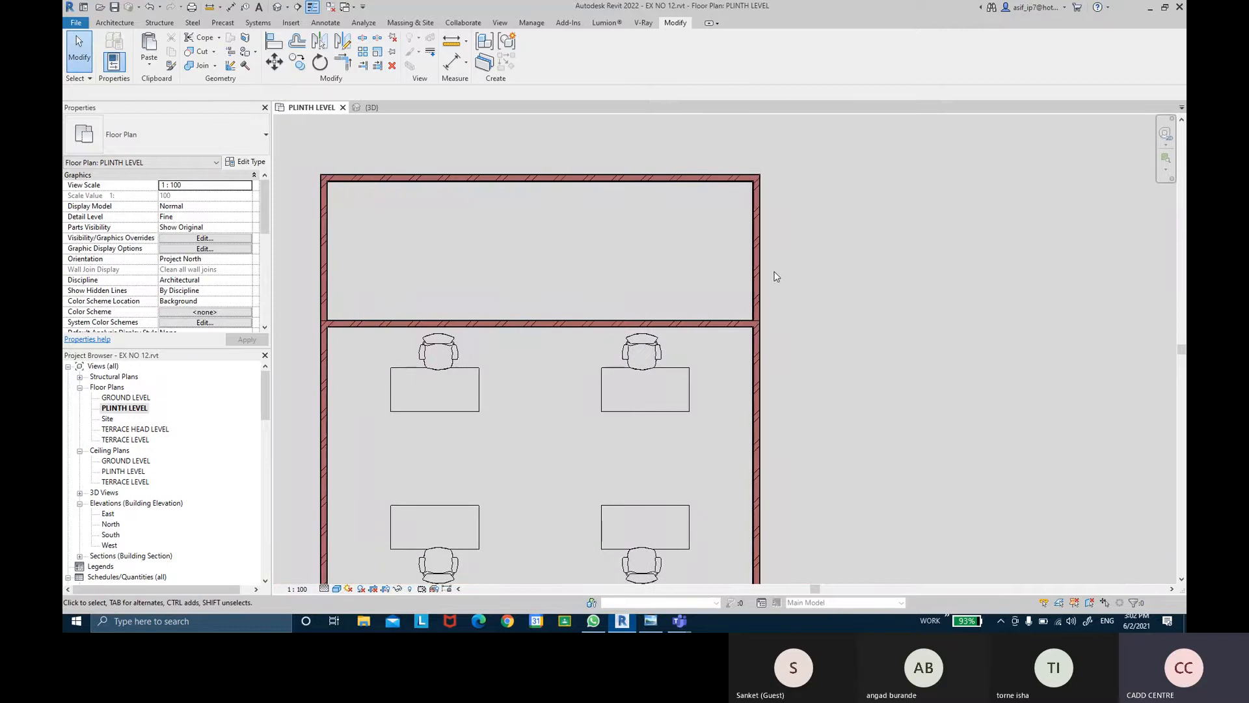
- Check the wall segments around both rooms individually, including the dividing wall and the split left and right outer walls
left_click(756, 270)
left_click(324, 236)
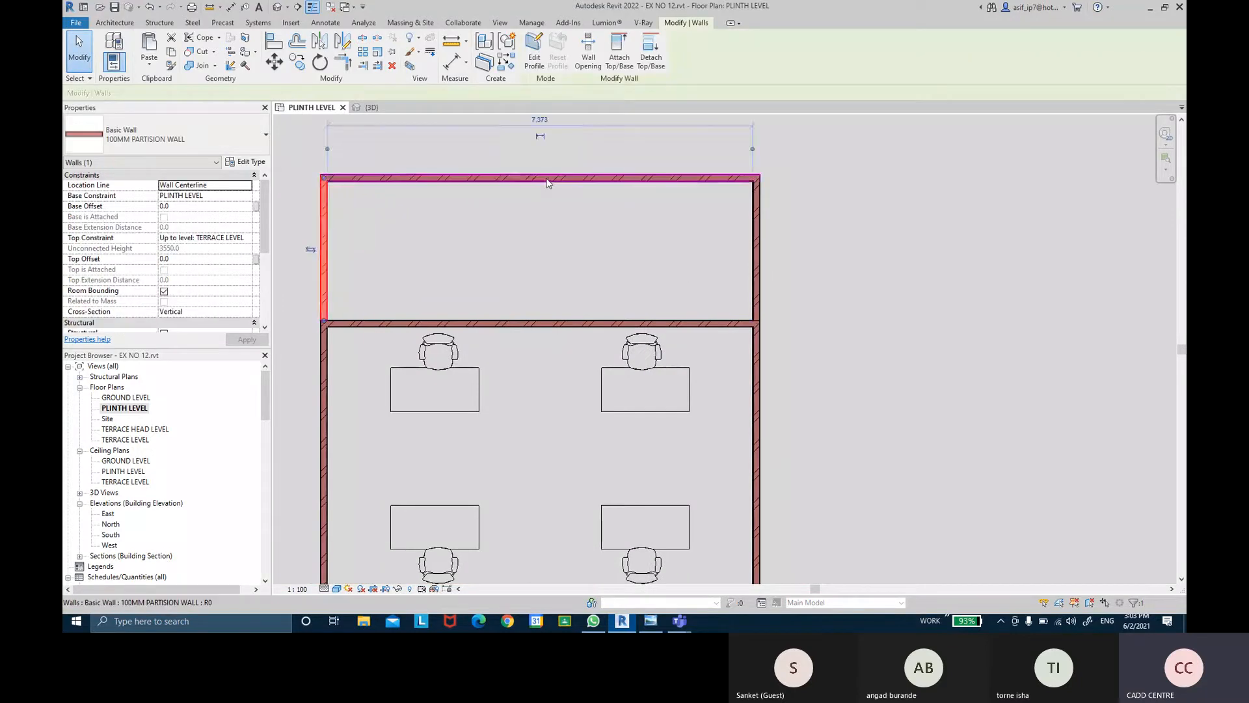
left_click(545, 178)
left_click(539, 322)
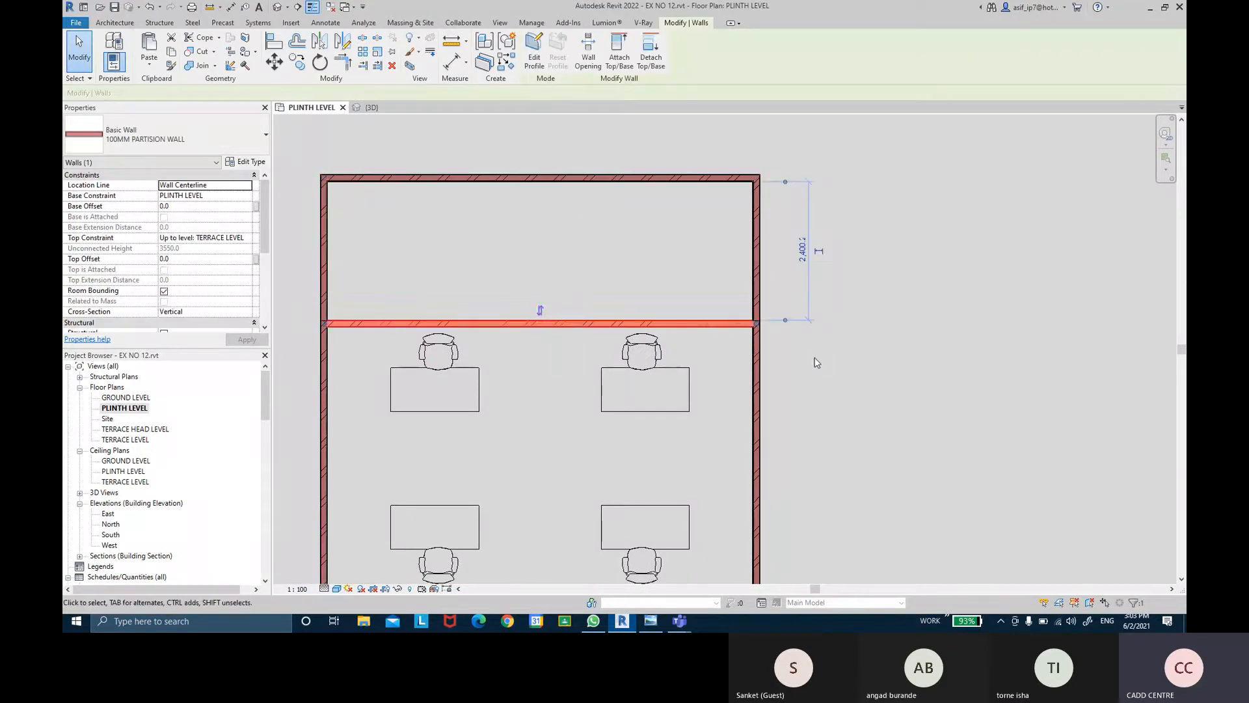
left_click(755, 367)
middle_click_drag(852, 403, 895, 339)
left_click(378, 339)
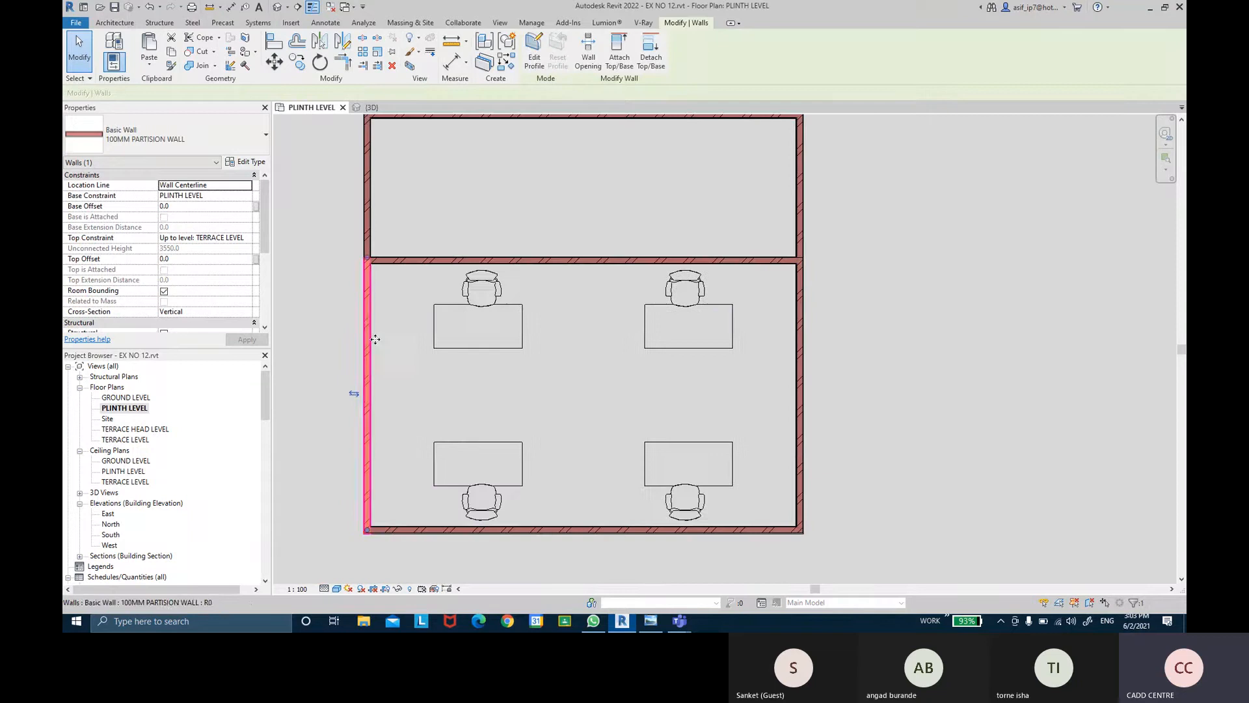
left_click(404, 527)
left_click(965, 326)
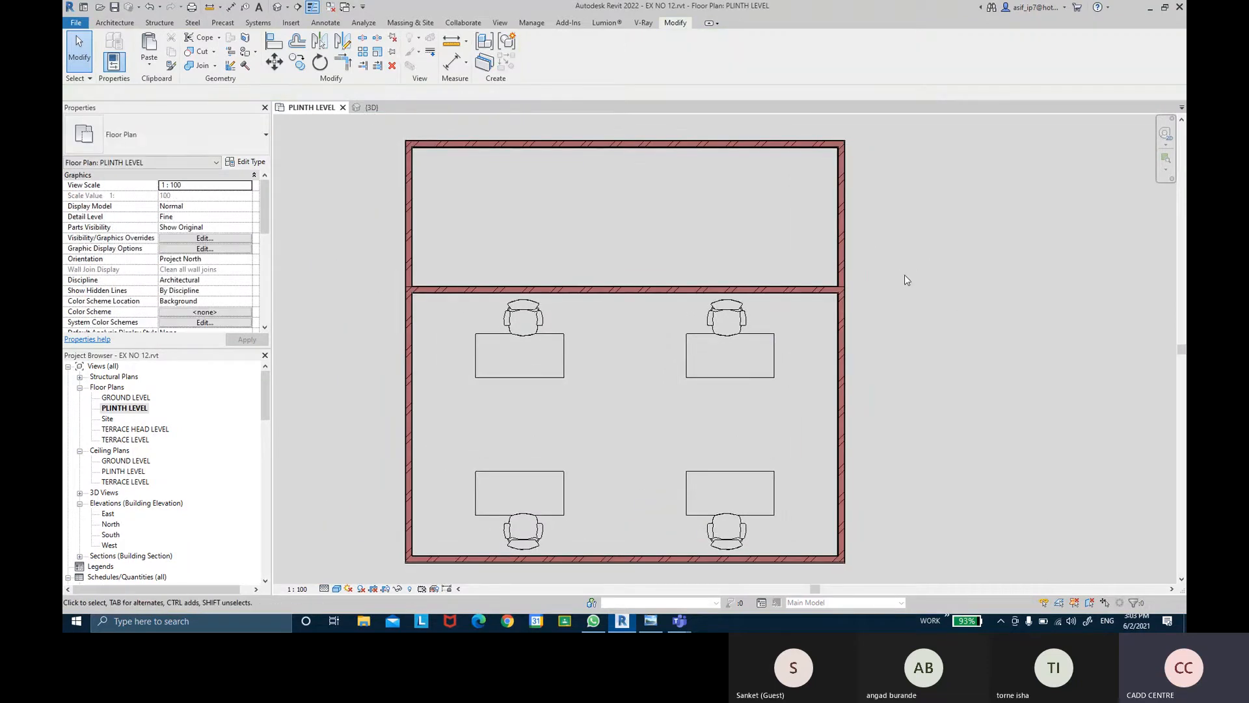
- Rejoin the left outer wall's two segments by moving the upper segment's lower end onto the segment below
scroll(813, 254, "up", 2)
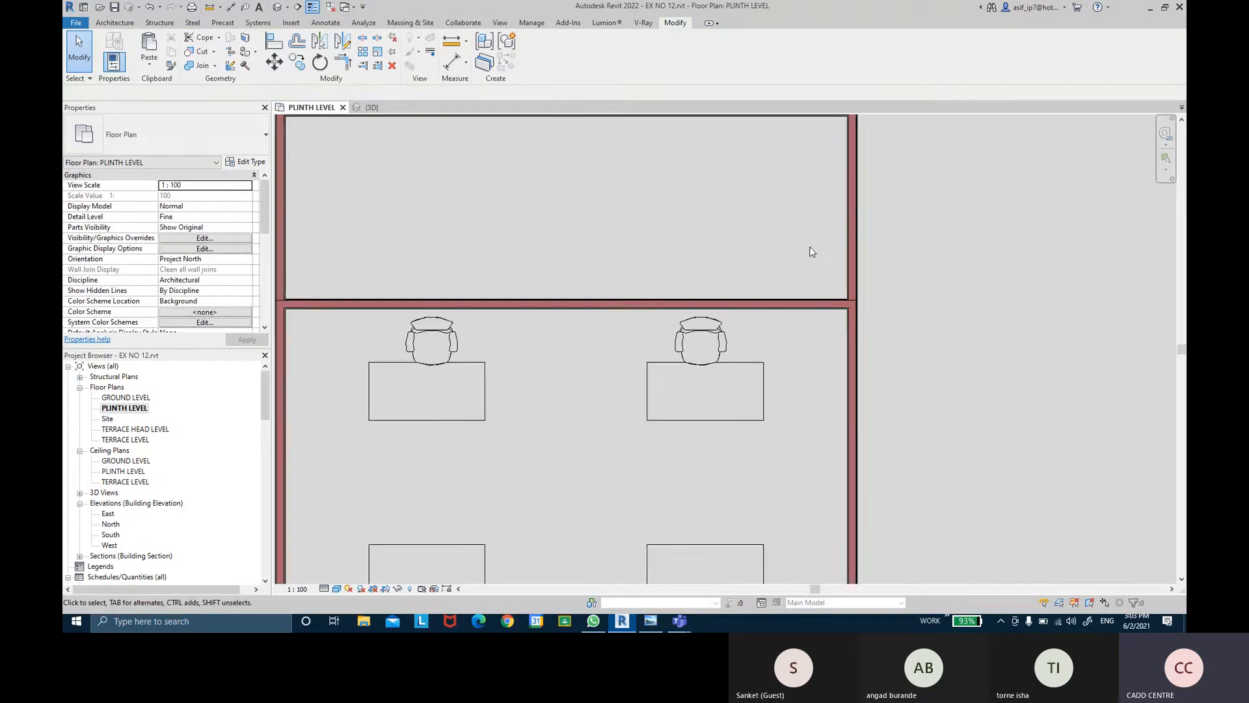
middle_click_drag(812, 251, 856, 297)
middle_click_drag(616, 270, 712, 269)
scroll(466, 271, "up", 2)
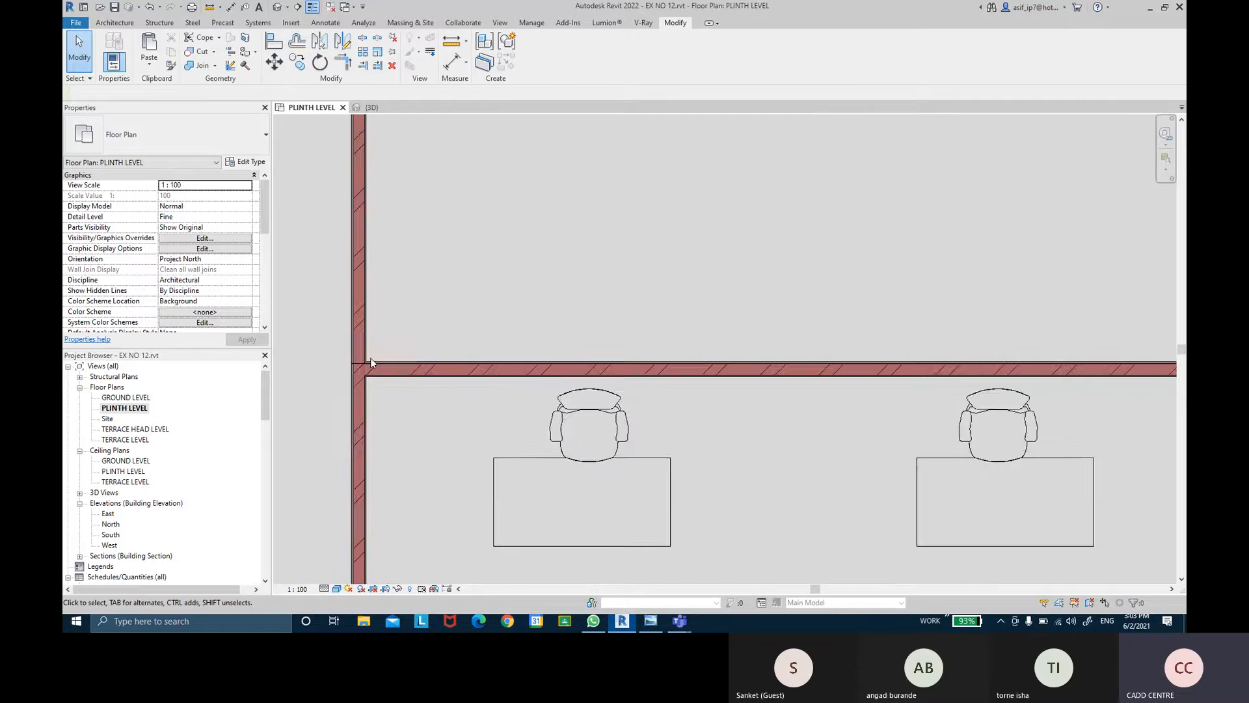
scroll(367, 365, "up", 2)
left_click(357, 322)
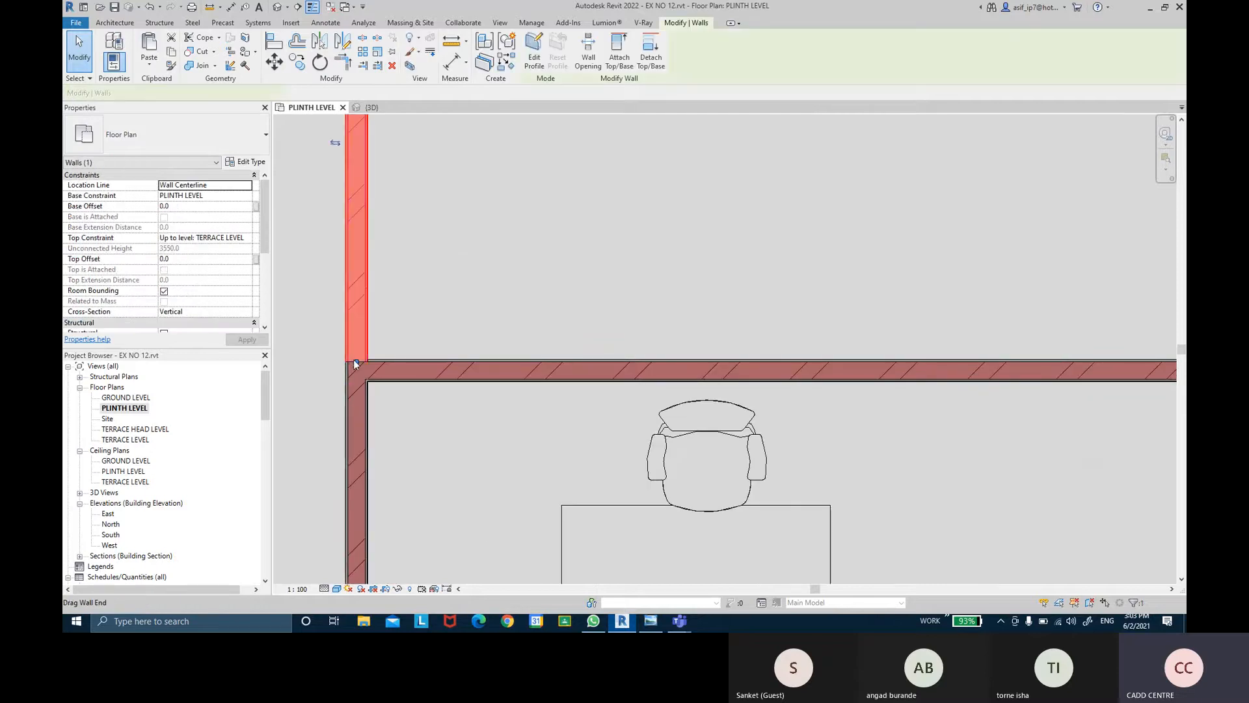
scroll(356, 361, "up", 1)
left_click_drag(357, 362, 358, 363)
left_click(432, 326)
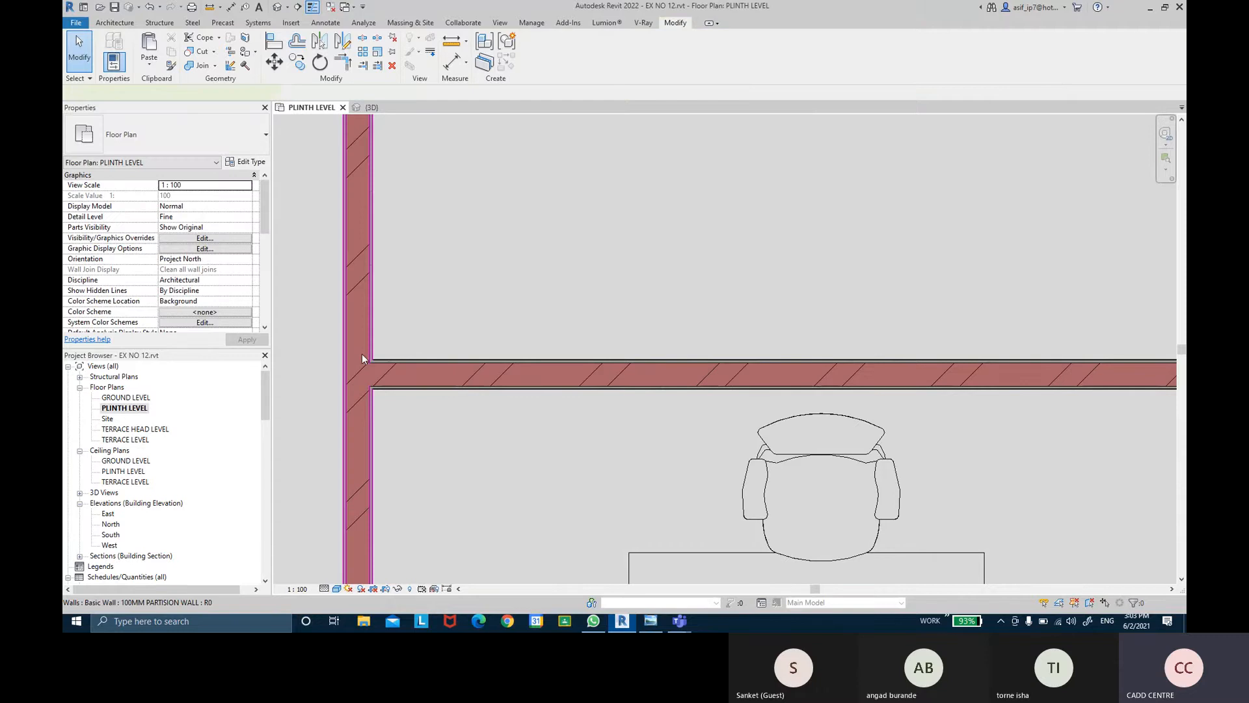
left_click(361, 357)
- Merge the right outer wall's segments back into one by moving the upper segment's end onto the lower one
scroll(475, 299, "down", 2)
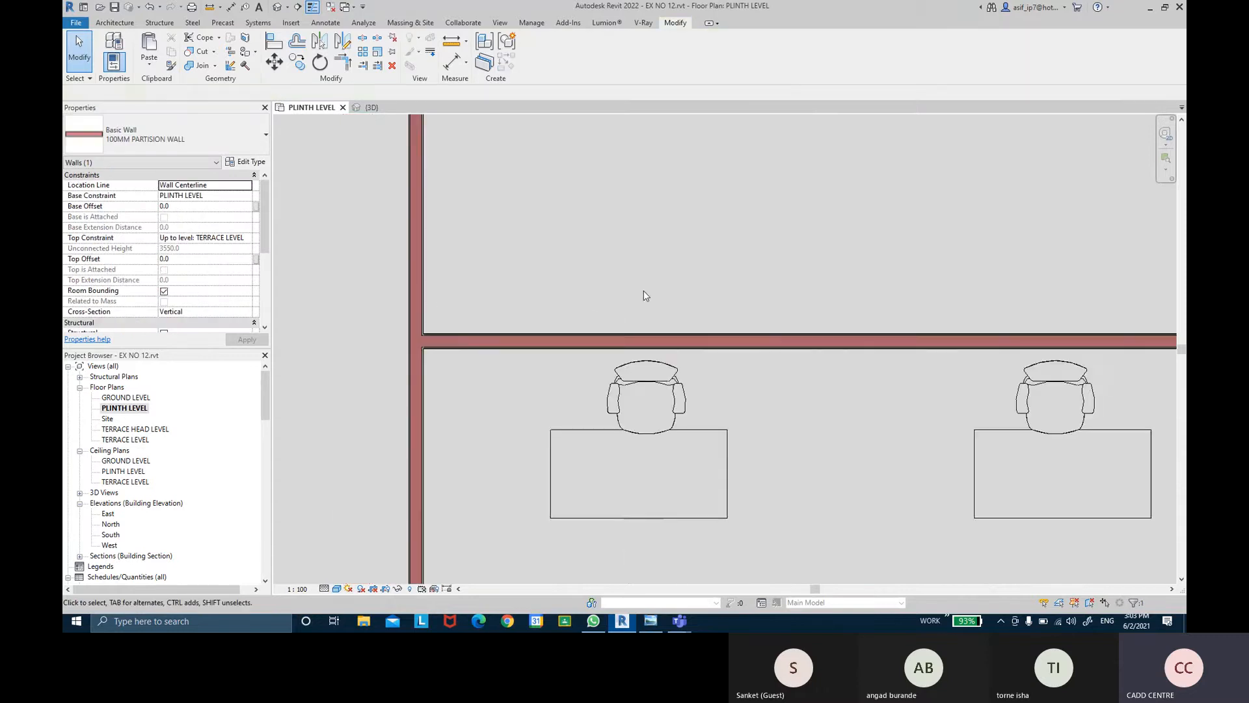
middle_click_drag(1175, 281, 672, 280)
scroll(786, 326, "up", 2)
left_click(789, 327)
scroll(786, 352, "up", 2)
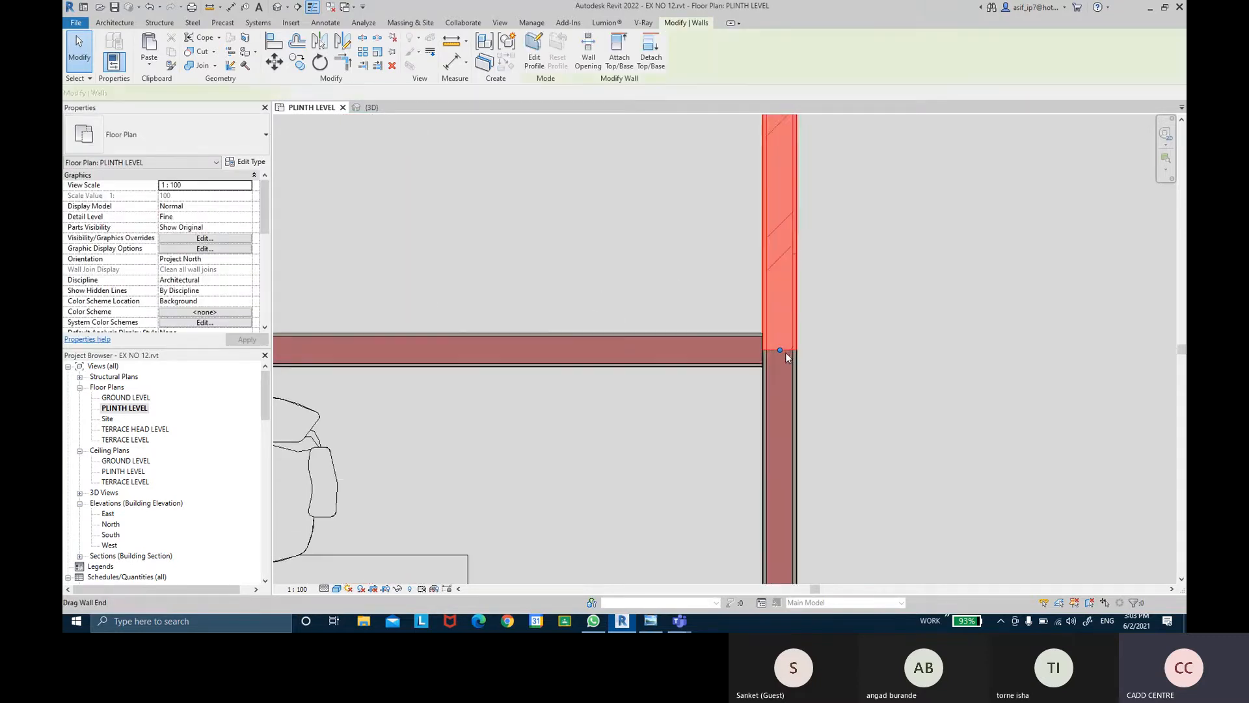
left_click_drag(781, 351, 780, 352)
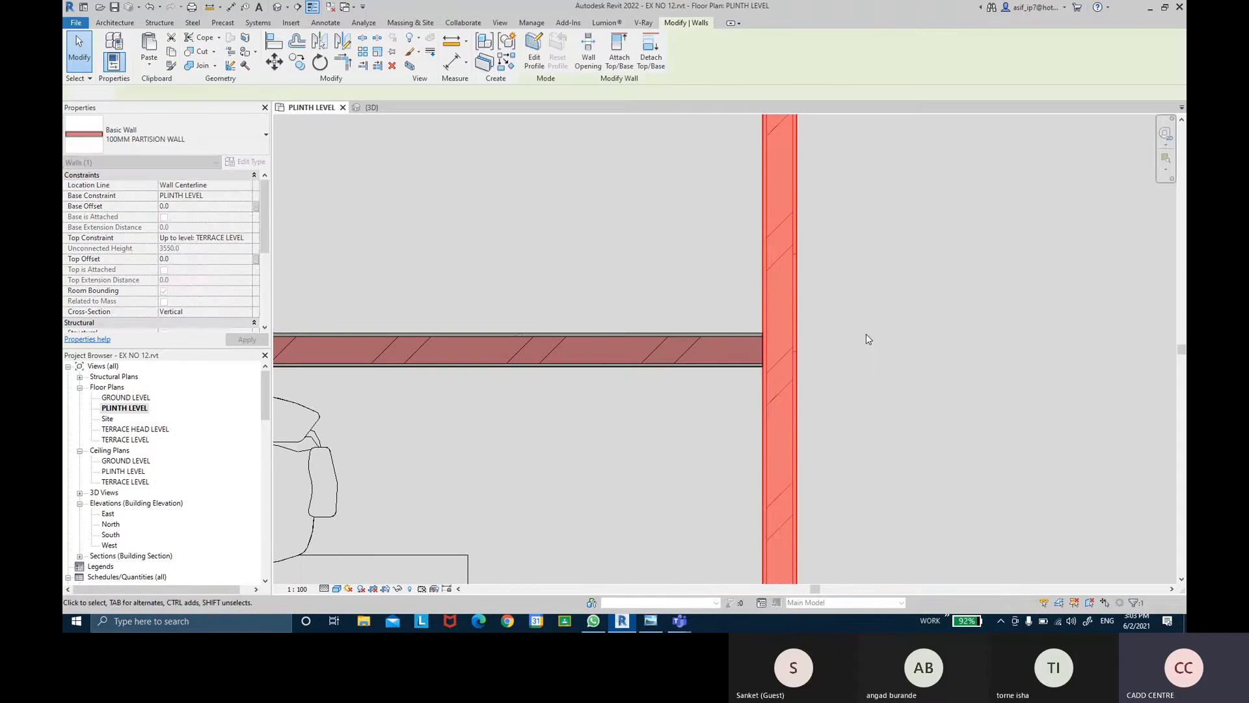
left_click(786, 361)
scroll(813, 345, "down", 4)
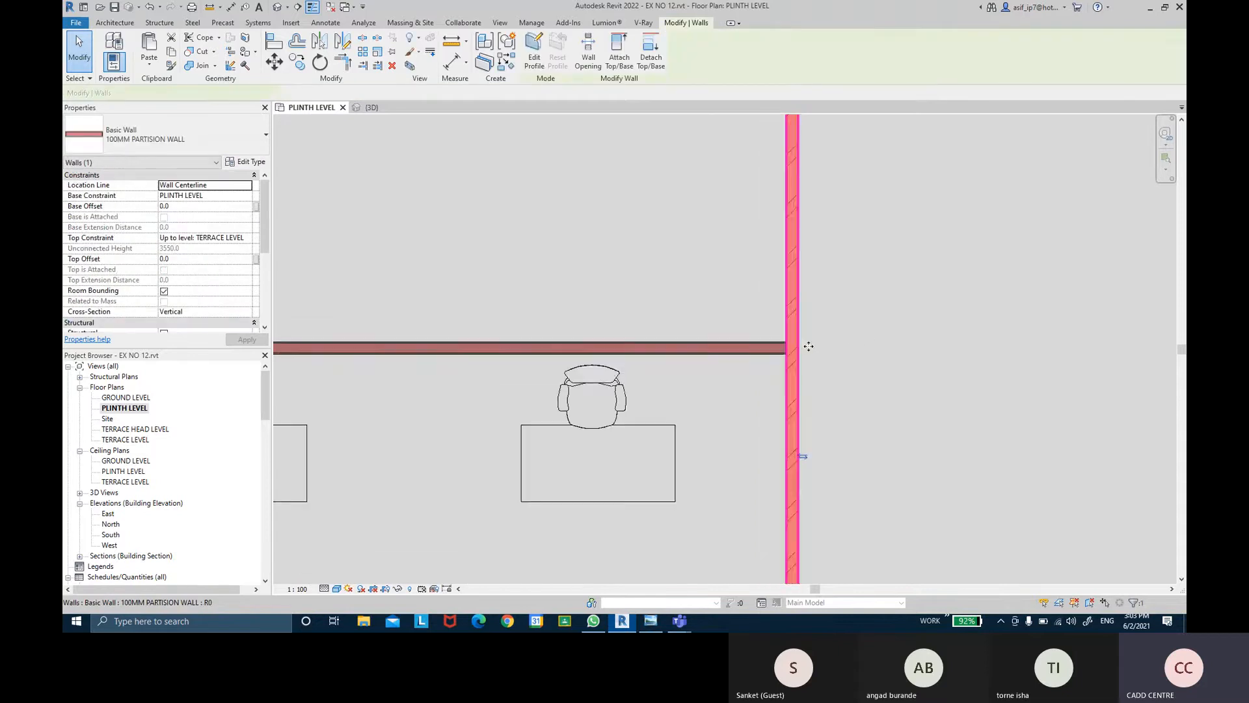
left_click(880, 323)
- Split the upper outer wall at about a third of its length using Split with Gap with a 50 mm joint gap
middle_click_drag(893, 315, 867, 310)
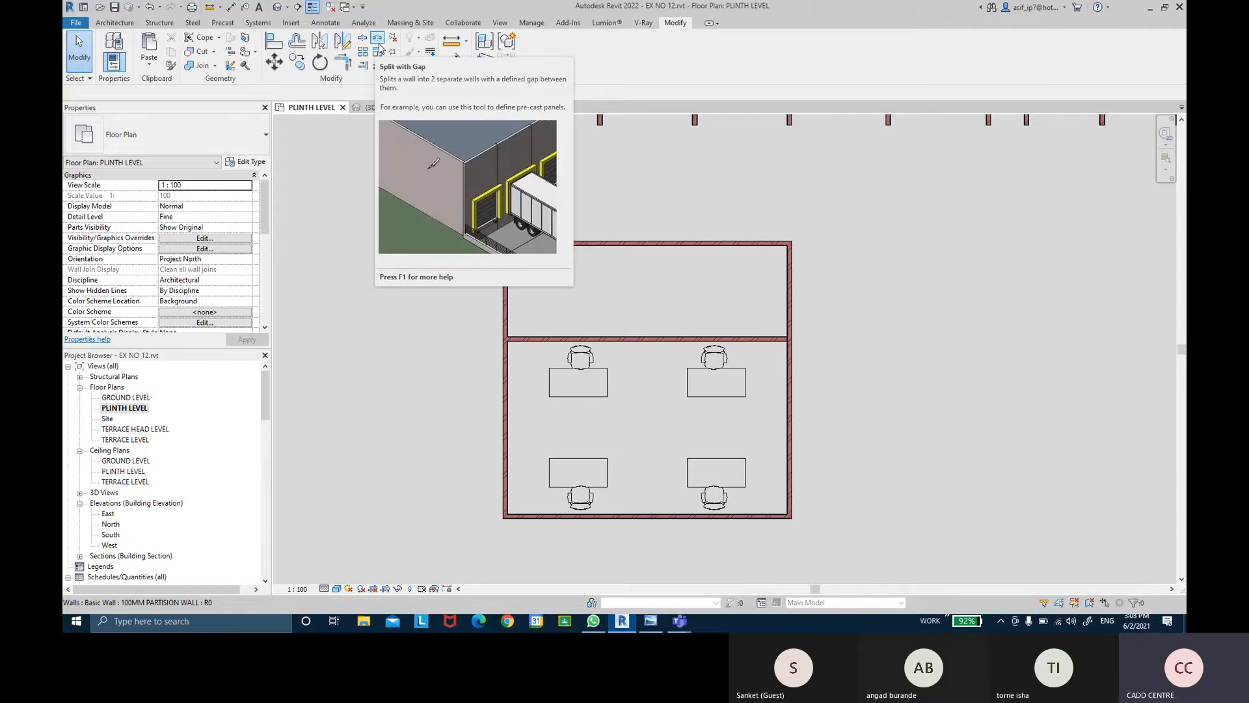
left_click(378, 40)
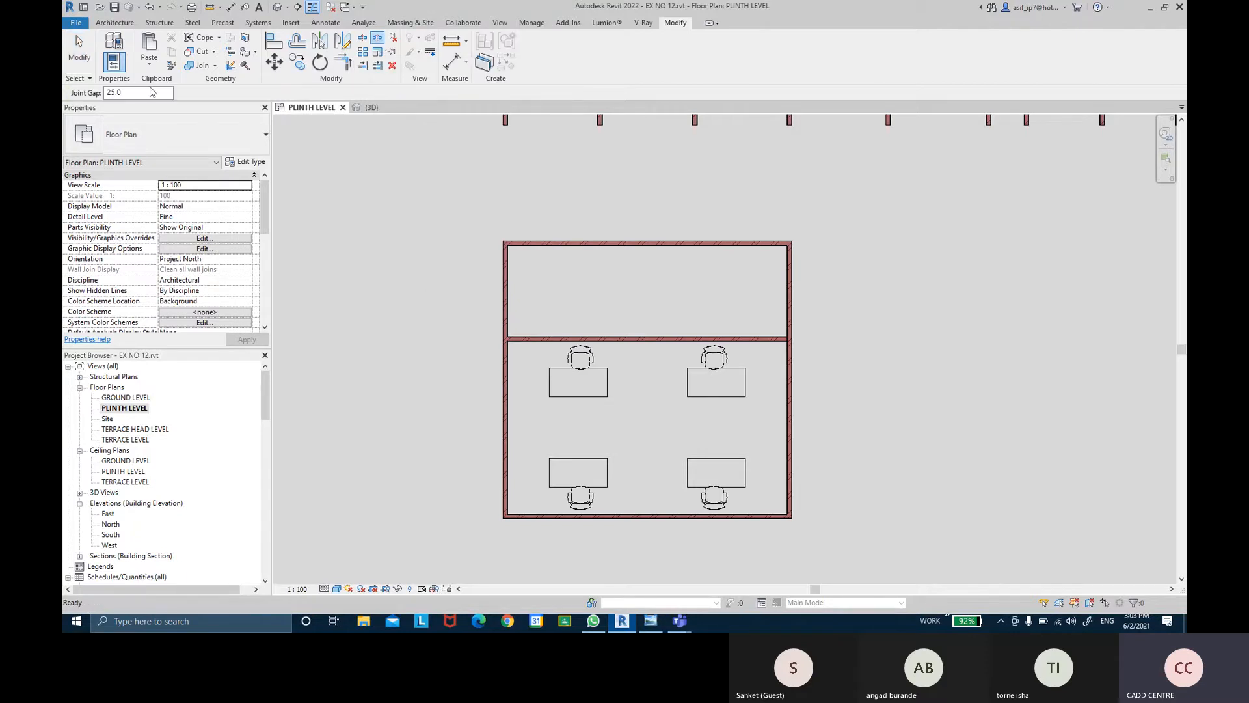
left_click(130, 92)
scroll(531, 247, "up", 6)
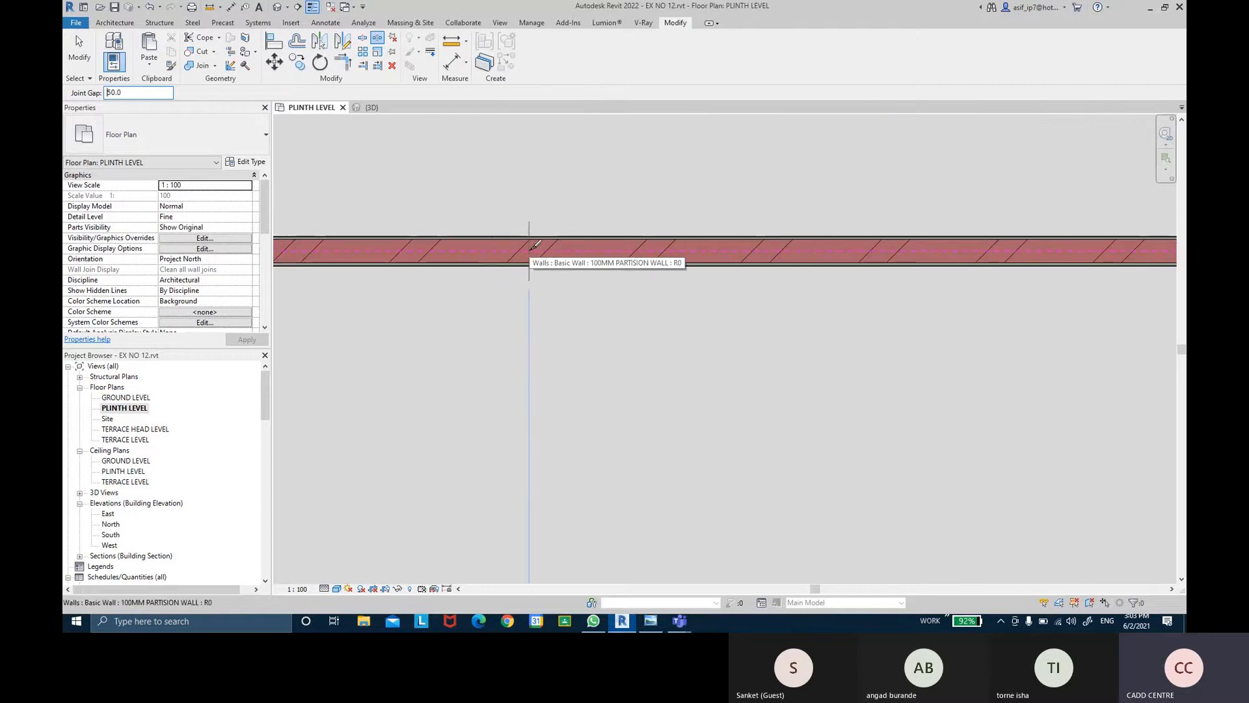
left_click(529, 252)
middle_click_drag(540, 170, 539, 292)
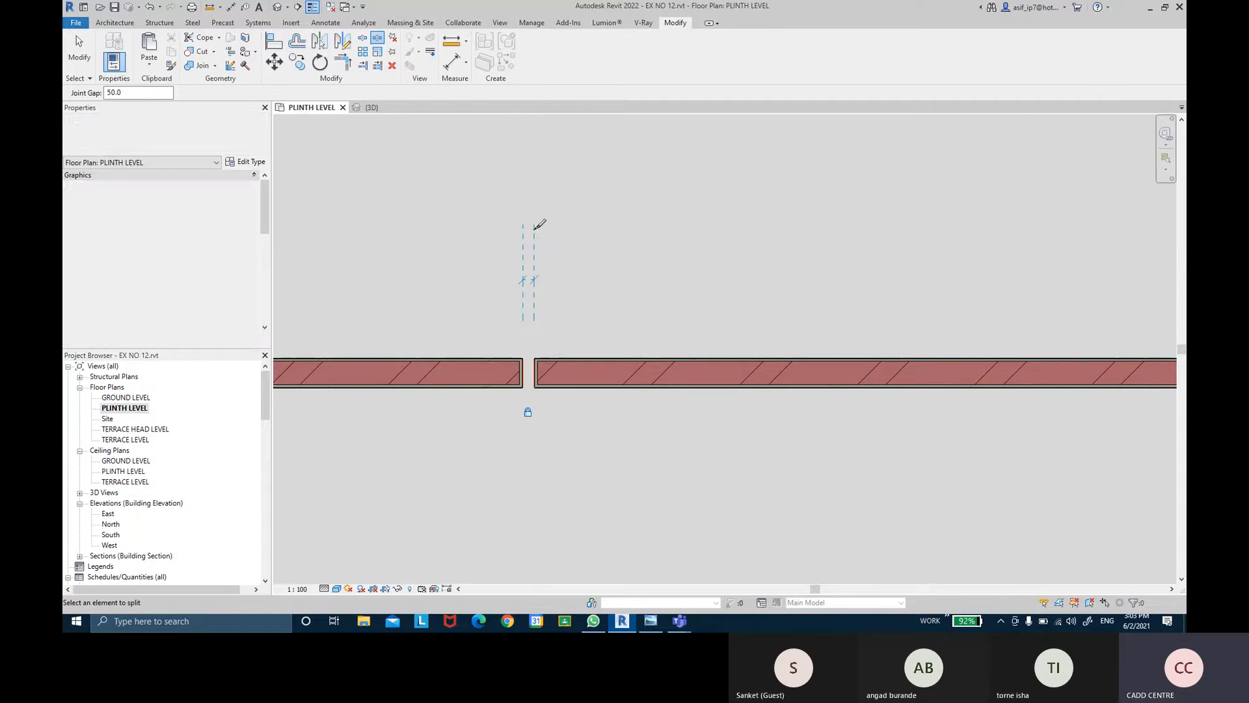
- Place an aligned dimension across the new gap in the upper outer wall
scroll(531, 240, "up", 1)
left_click(447, 58)
scroll(573, 496, "up", 2)
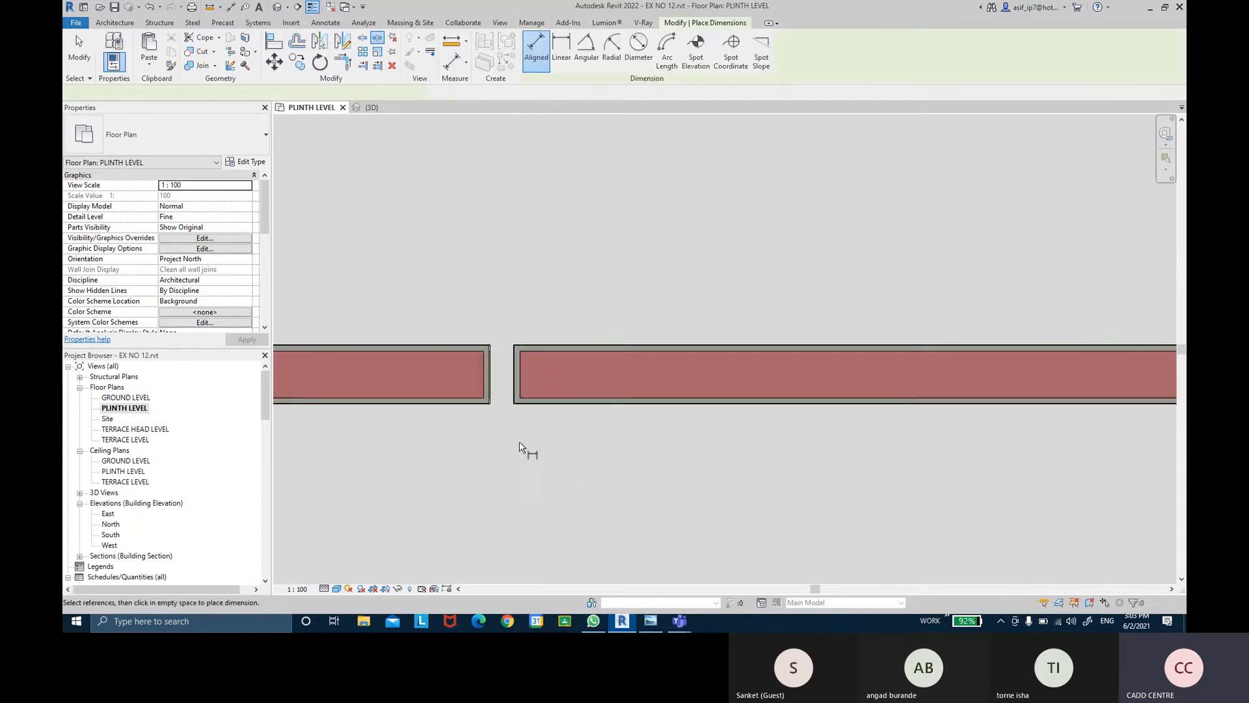
left_click(480, 361)
left_click(515, 362)
scroll(519, 258, "down", 4)
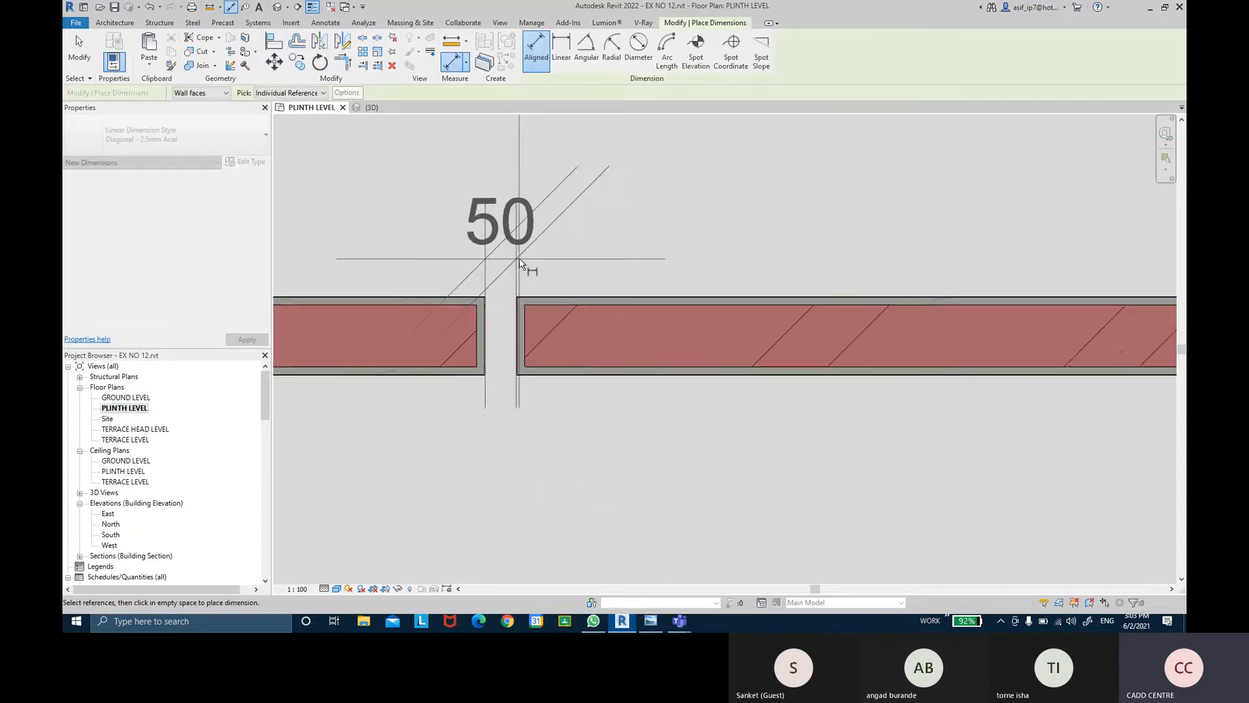
middle_click_drag(520, 256, 519, 351)
left_click(543, 254)
key("Escape")
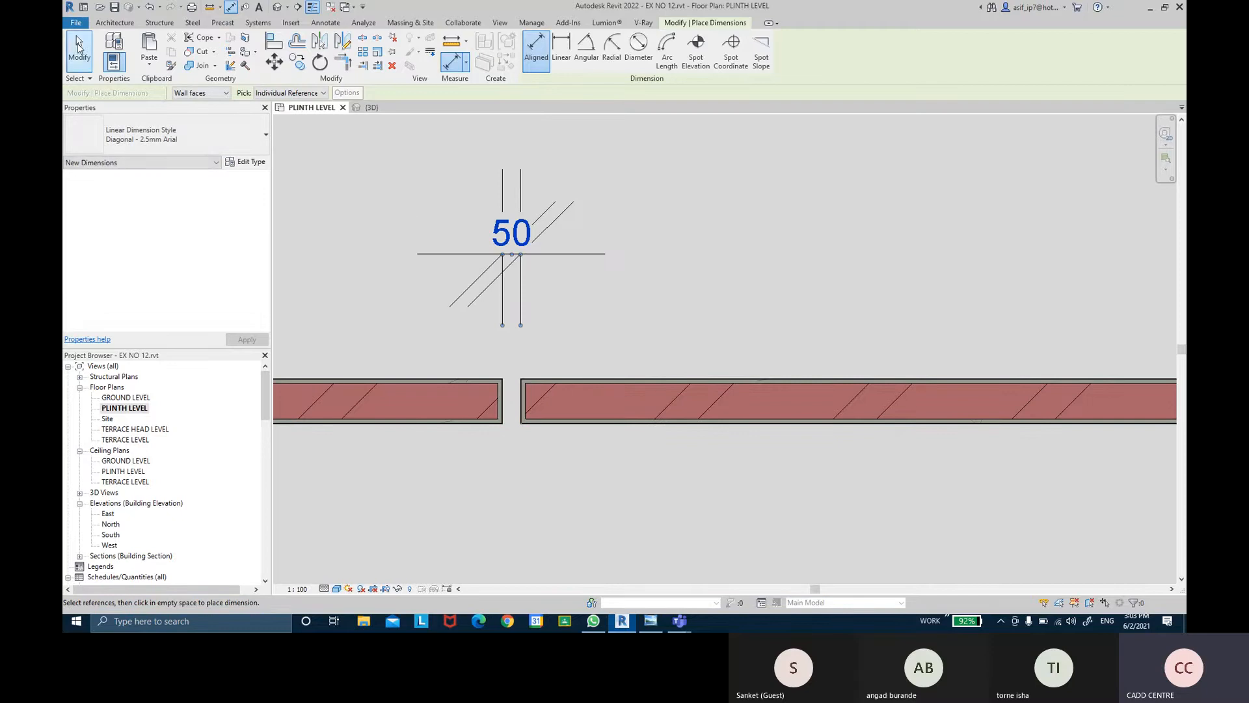
- Delete the dimension placed over the gap
scroll(541, 258, "down", 2)
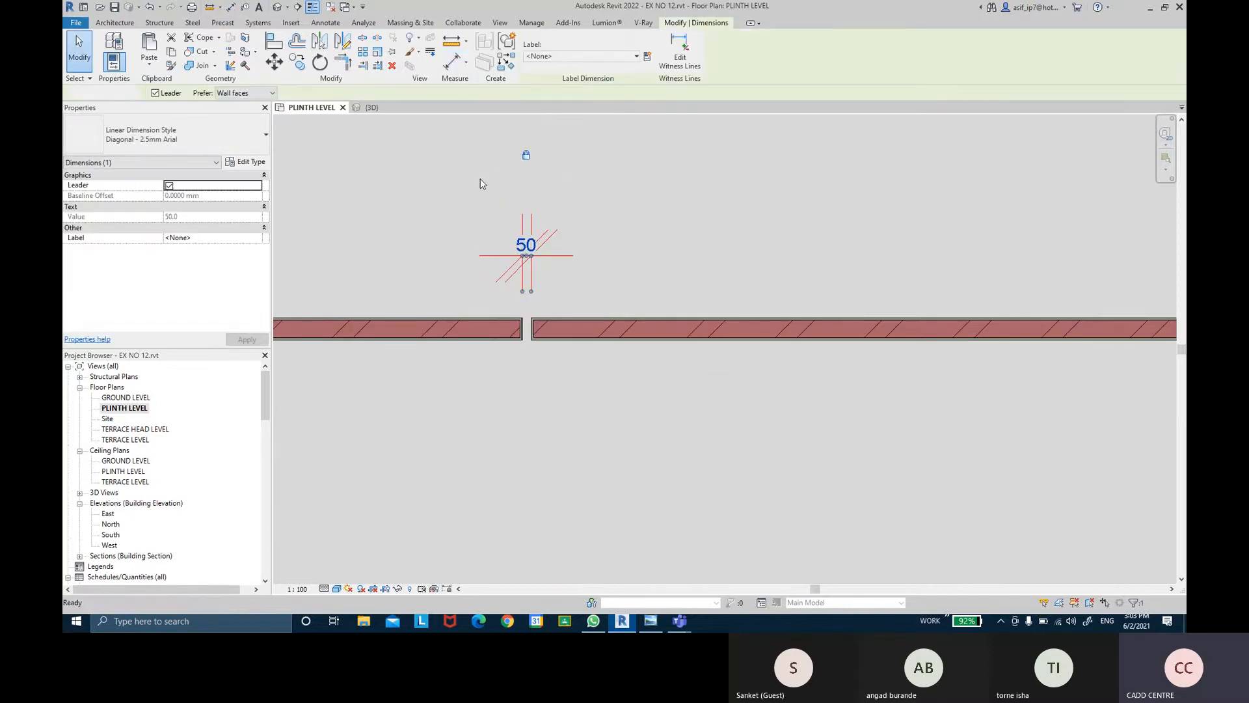
key("Delete")
left_click(973, 594)
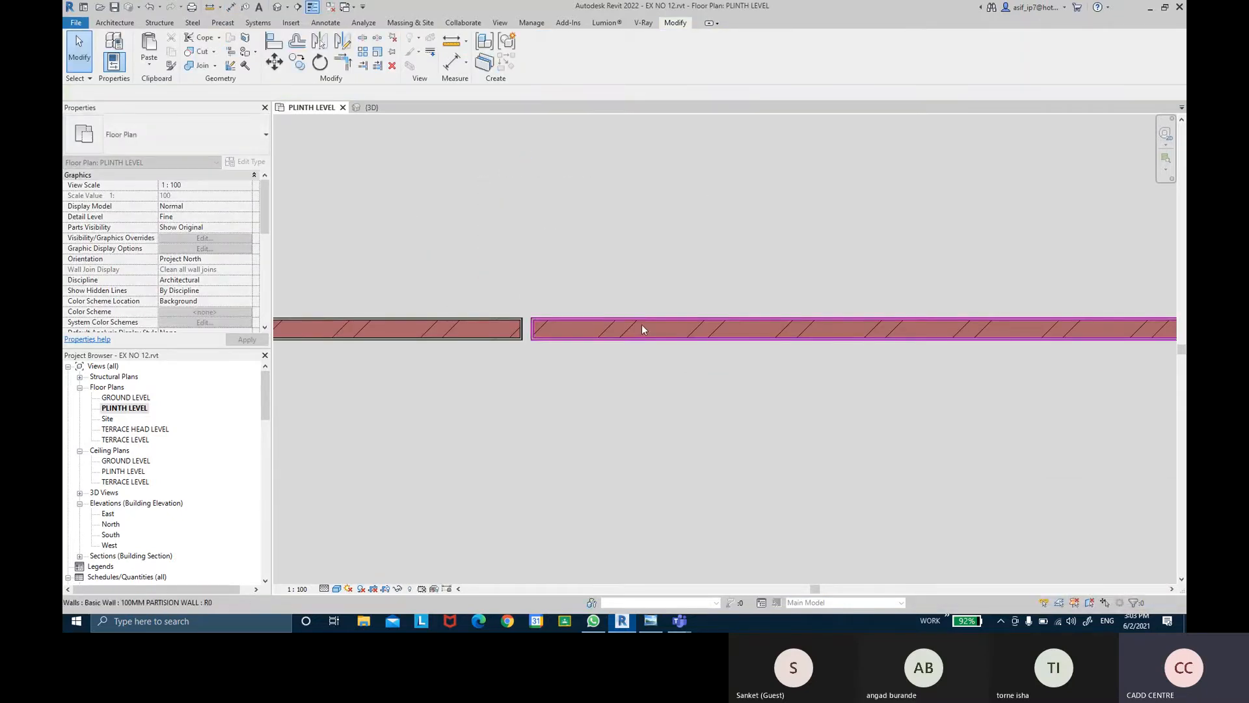
- Check the two segments of the upper outer wall, and undo the dimensioning and the 50 mm gap split
scroll(641, 324, "down", 4)
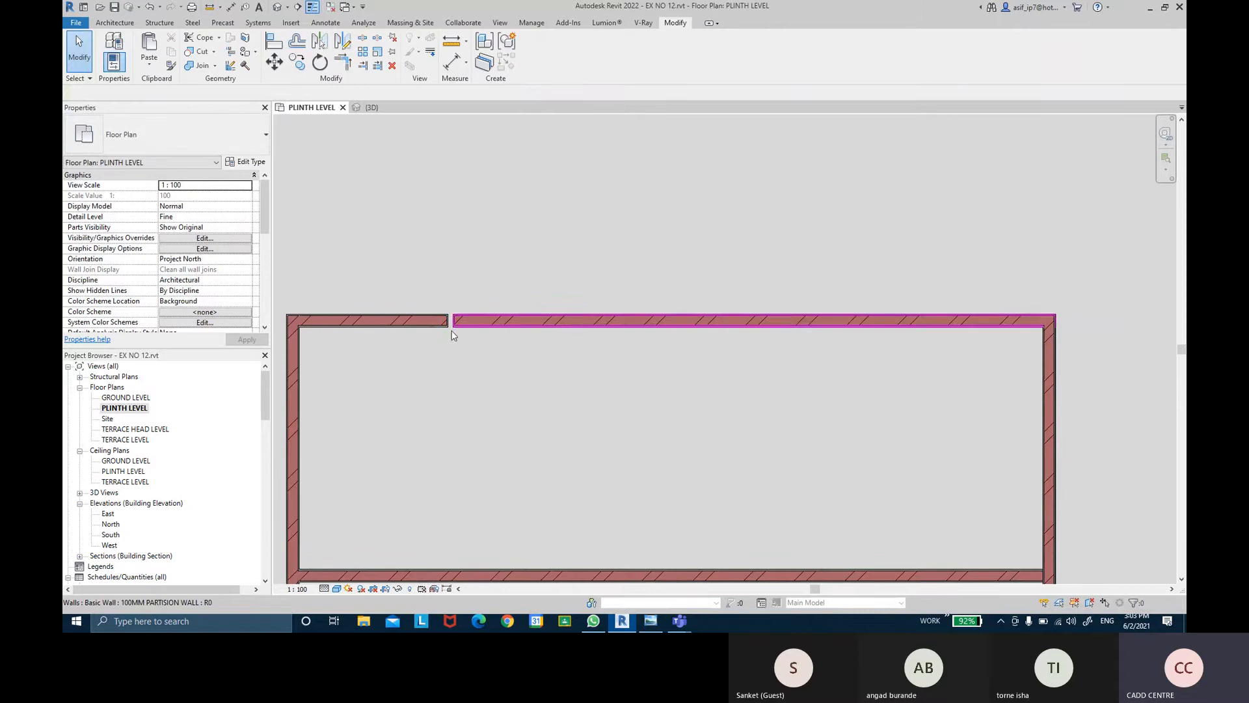
scroll(448, 335, "up", 4)
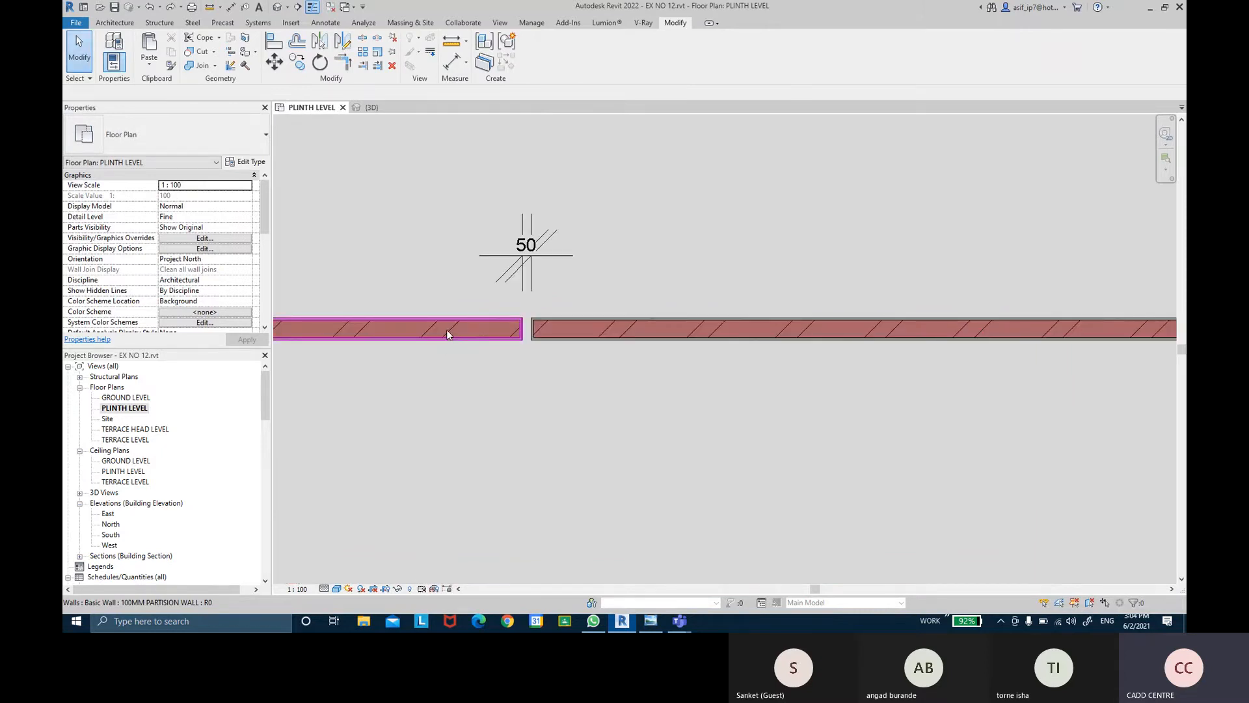
scroll(447, 330, "up", 2)
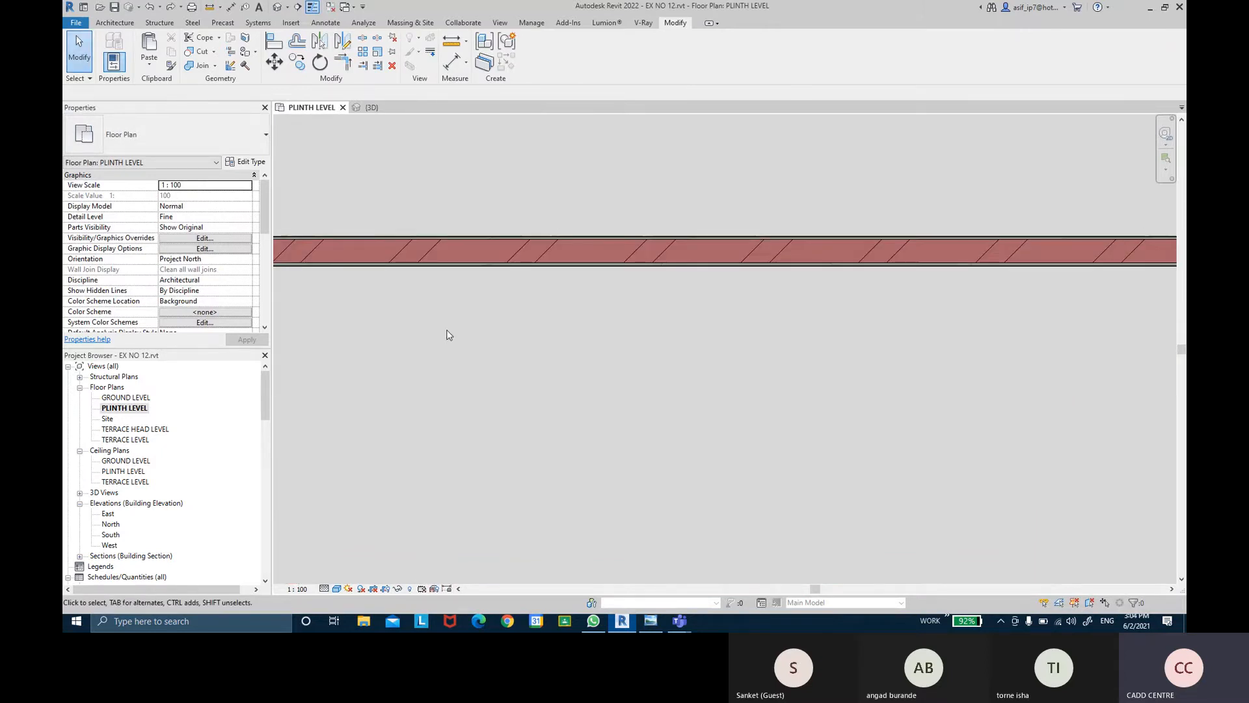
scroll(458, 351, "down", 5)
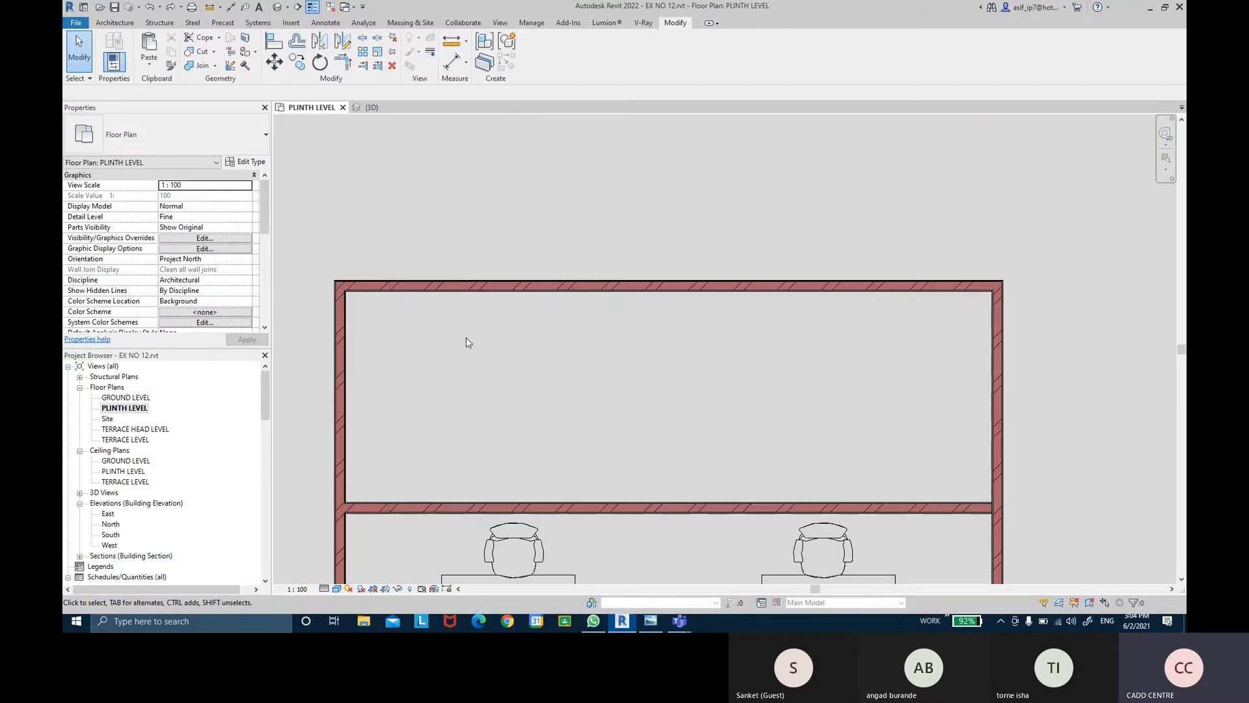
- Split the upper outer wall at three places using Split with Gap with a 200 mm joint gap
left_click(379, 42)
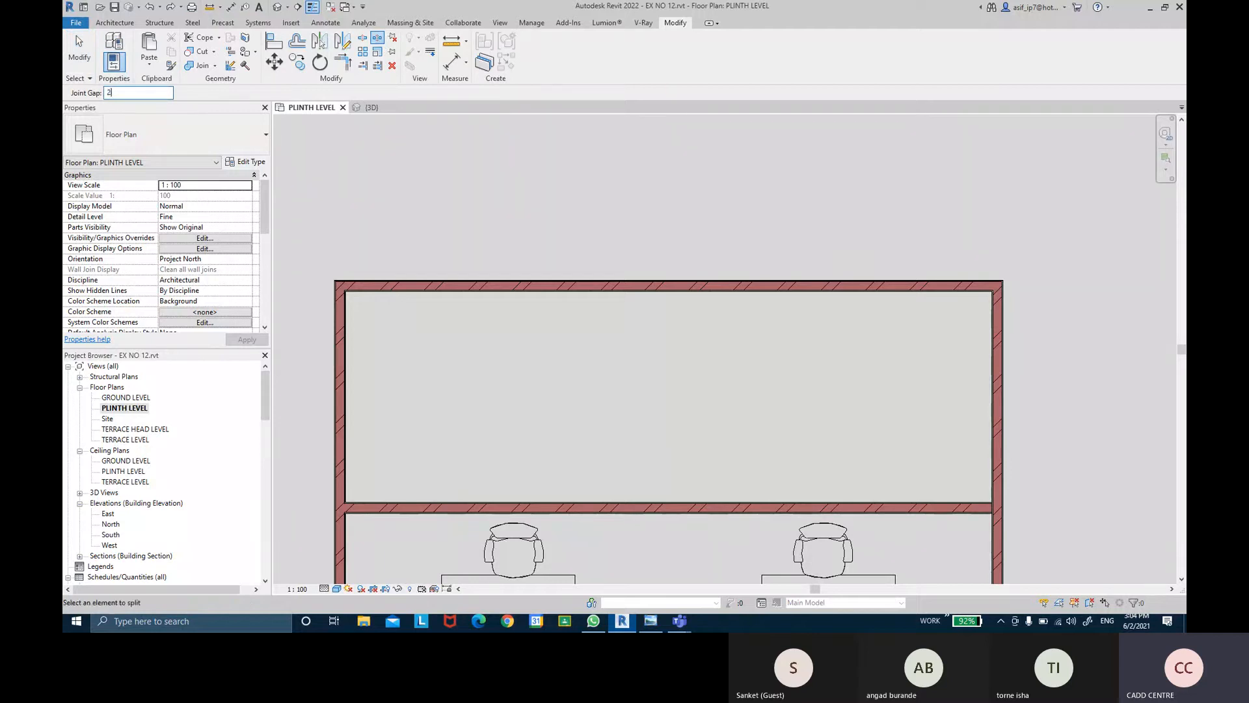
left_click(485, 286)
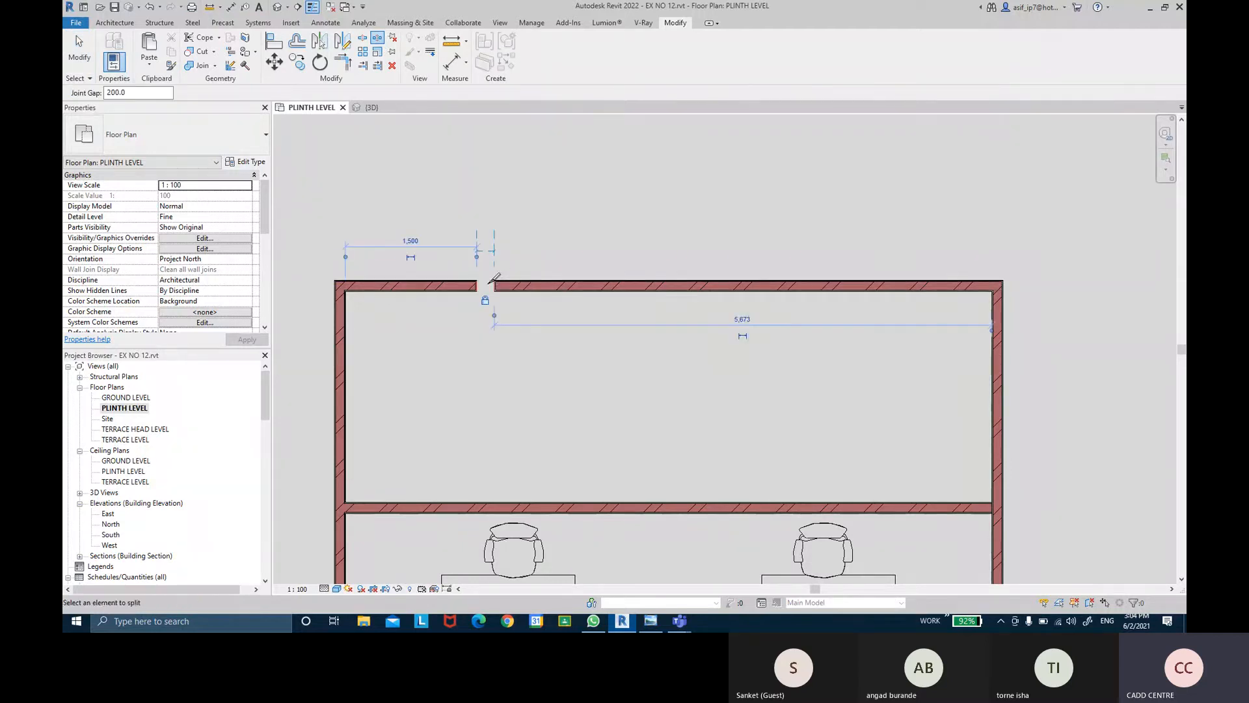
left_click(749, 286)
left_click(915, 286)
key("Escape")
key("Escape")
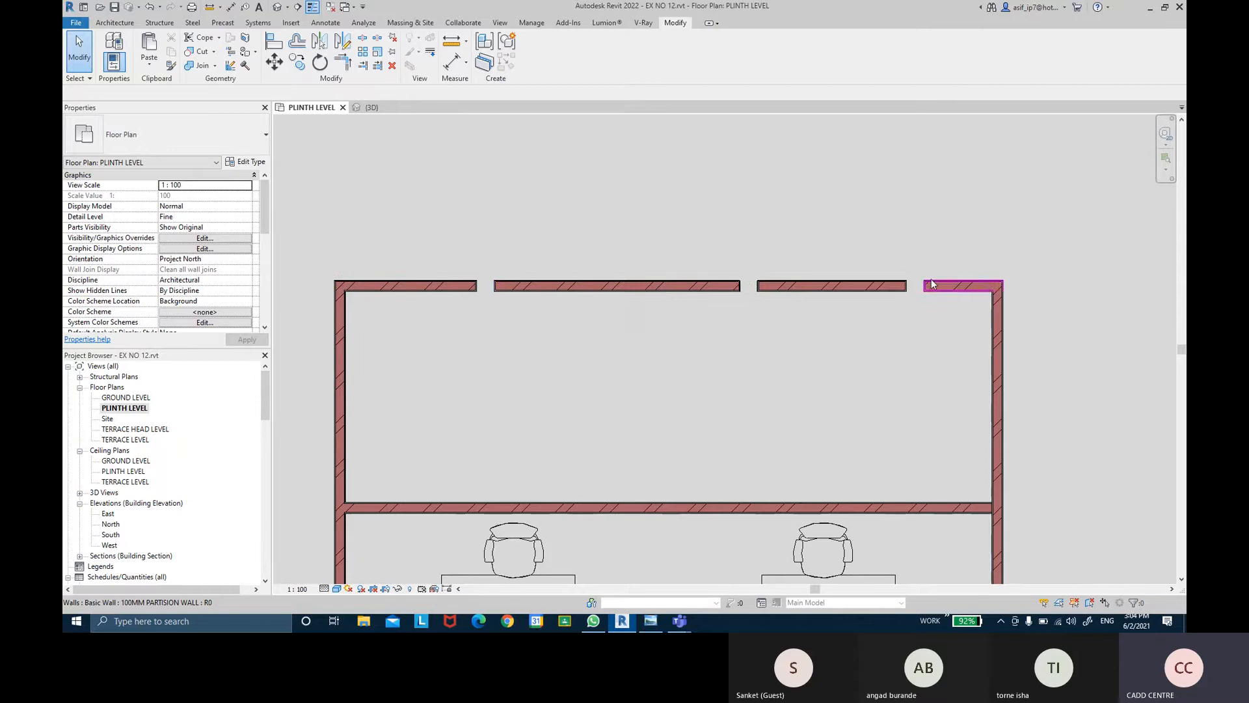
- Shorten the second segment of the upper wall to about 2,400 mm by moving its left end inward
scroll(902, 274, "up", 2)
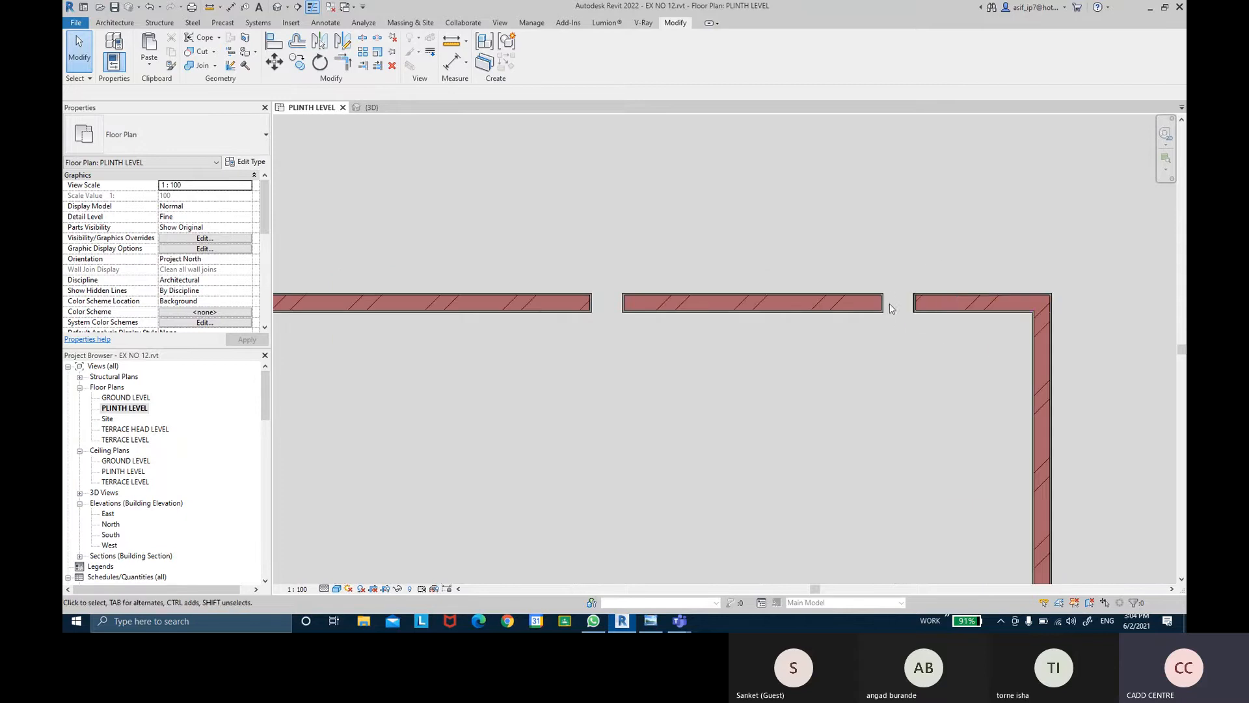
middle_click_drag(589, 293, 817, 262)
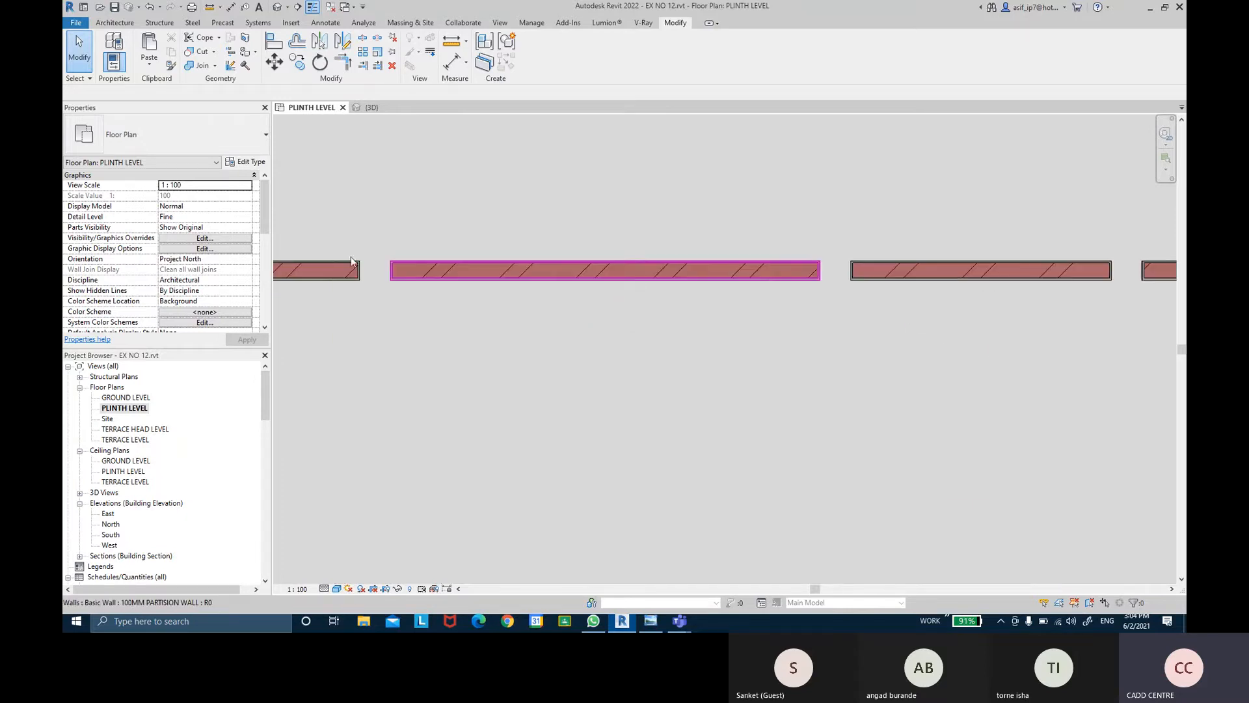
scroll(355, 255, "down", 2)
middle_click_drag(466, 238, 479, 278)
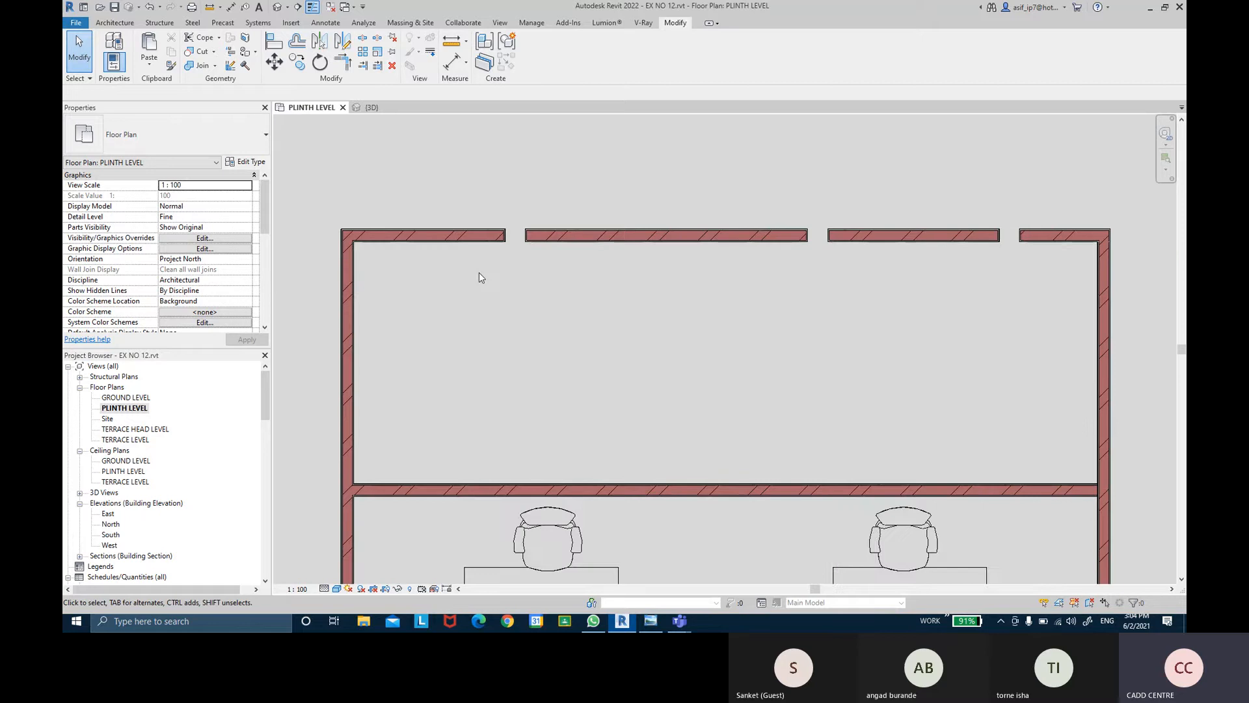
scroll(530, 309, "down", 1)
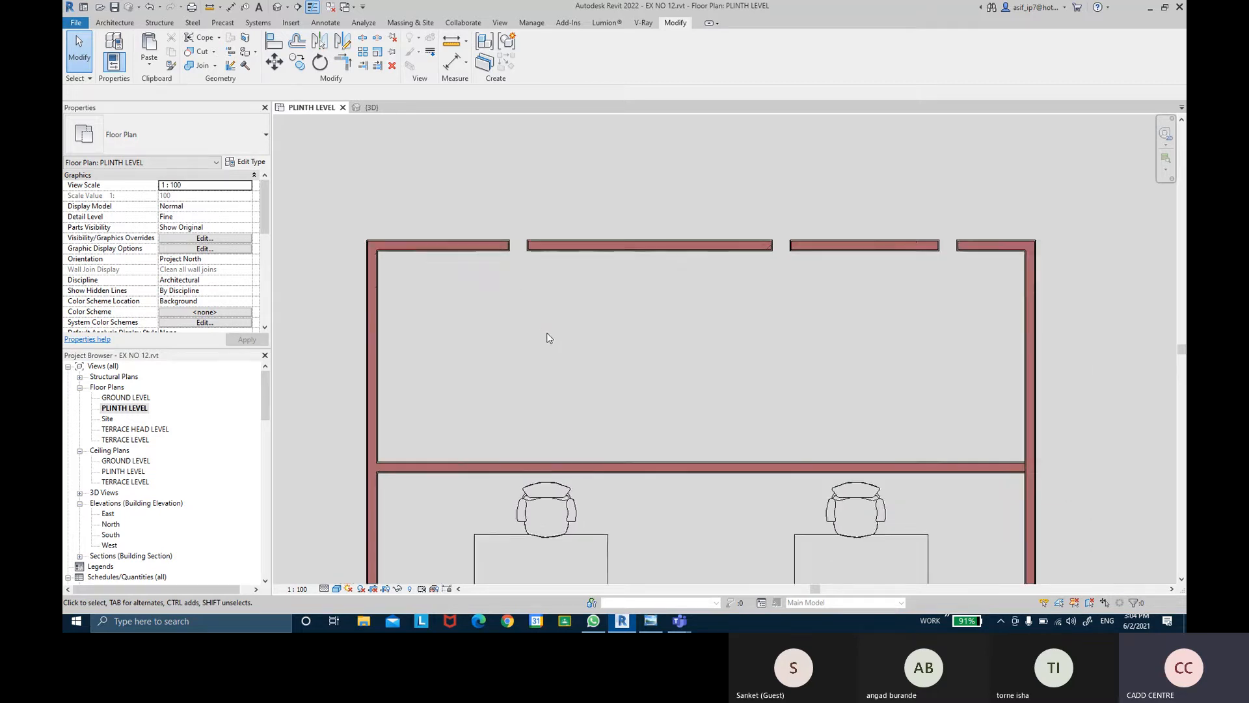
middle_click_drag(546, 333, 534, 282)
left_click(531, 203)
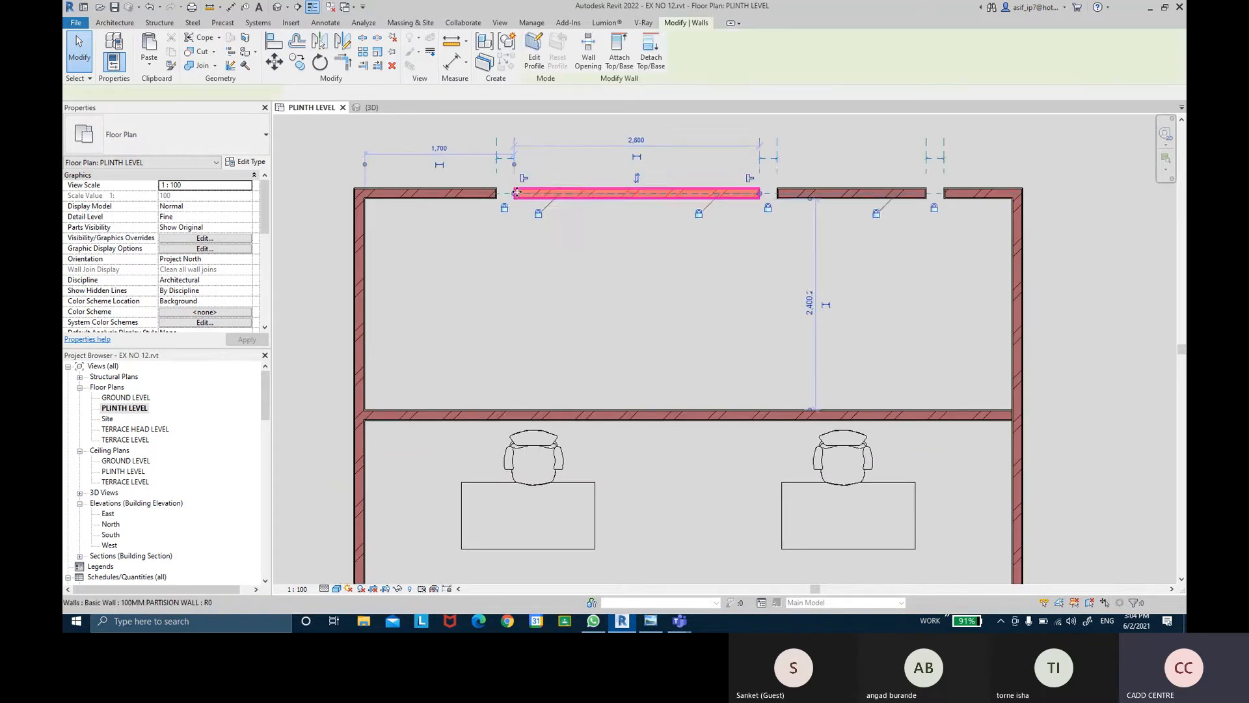
scroll(525, 197, "up", 2)
left_click_drag(556, 192, 557, 192)
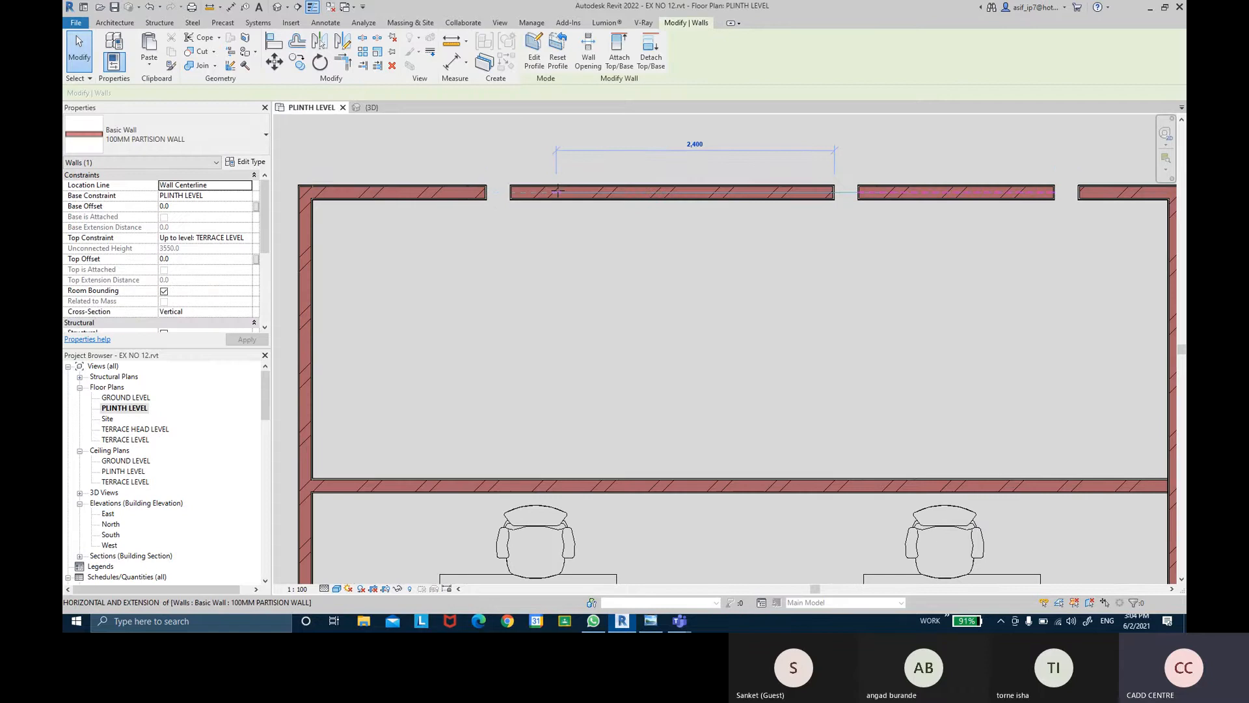
left_click(794, 245)
- Shorten the second upper segment further to about 2,100 mm by moving its left end
left_click(572, 195)
middle_click_drag(574, 218, 593, 296)
scroll(566, 301, "up", 2)
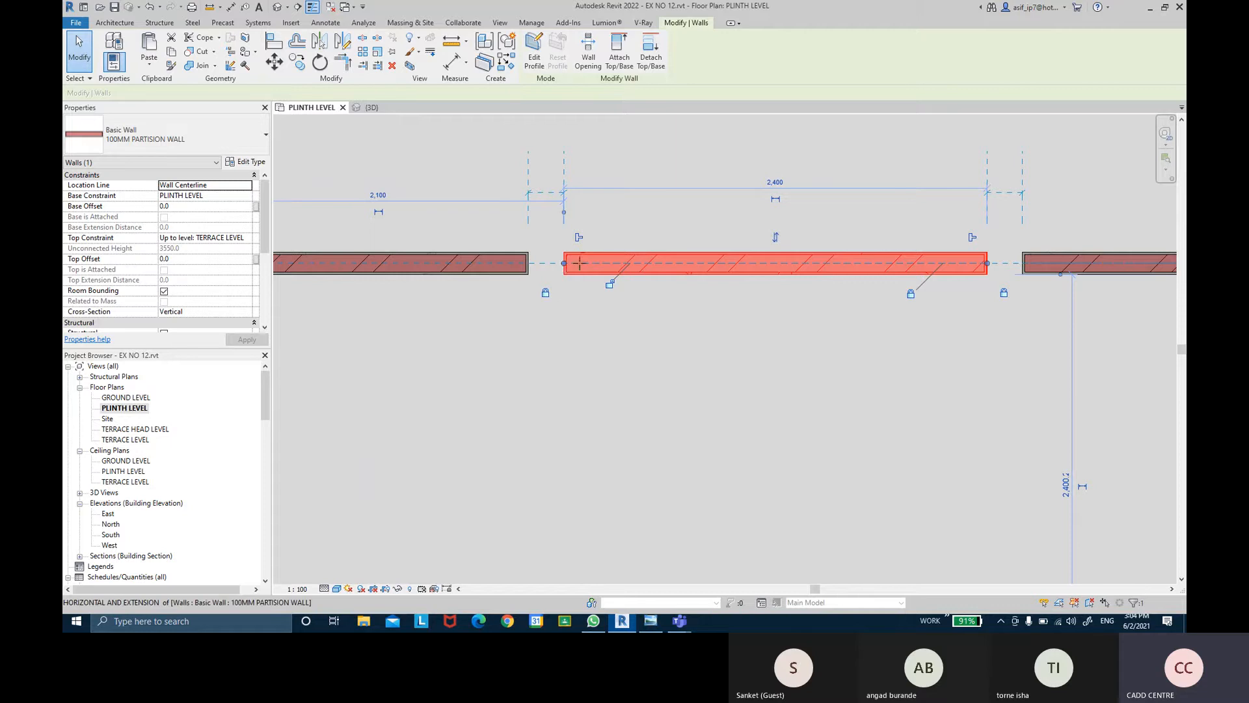
left_click_drag(564, 263, 617, 263)
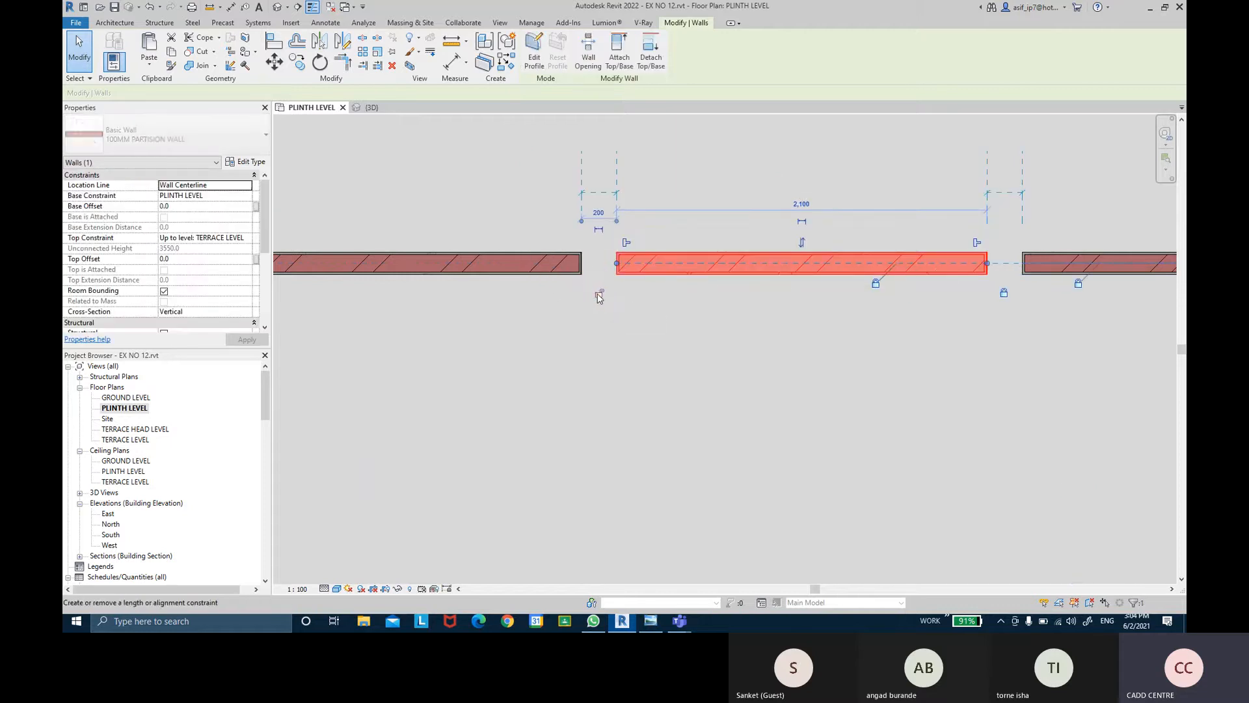
- Unlock the first gap's constraint and pull the first segment's right end back to a length of about 1,980 mm
left_click(536, 290)
left_click(555, 268)
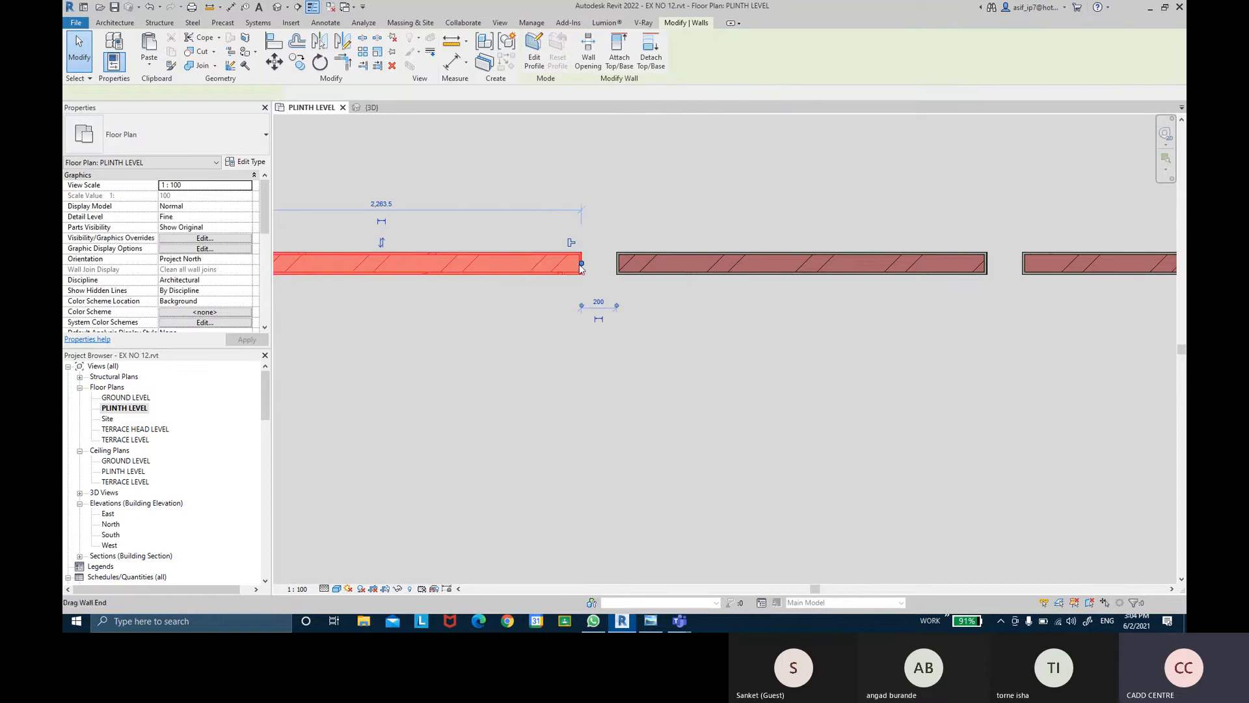
left_click_drag(581, 262, 531, 263)
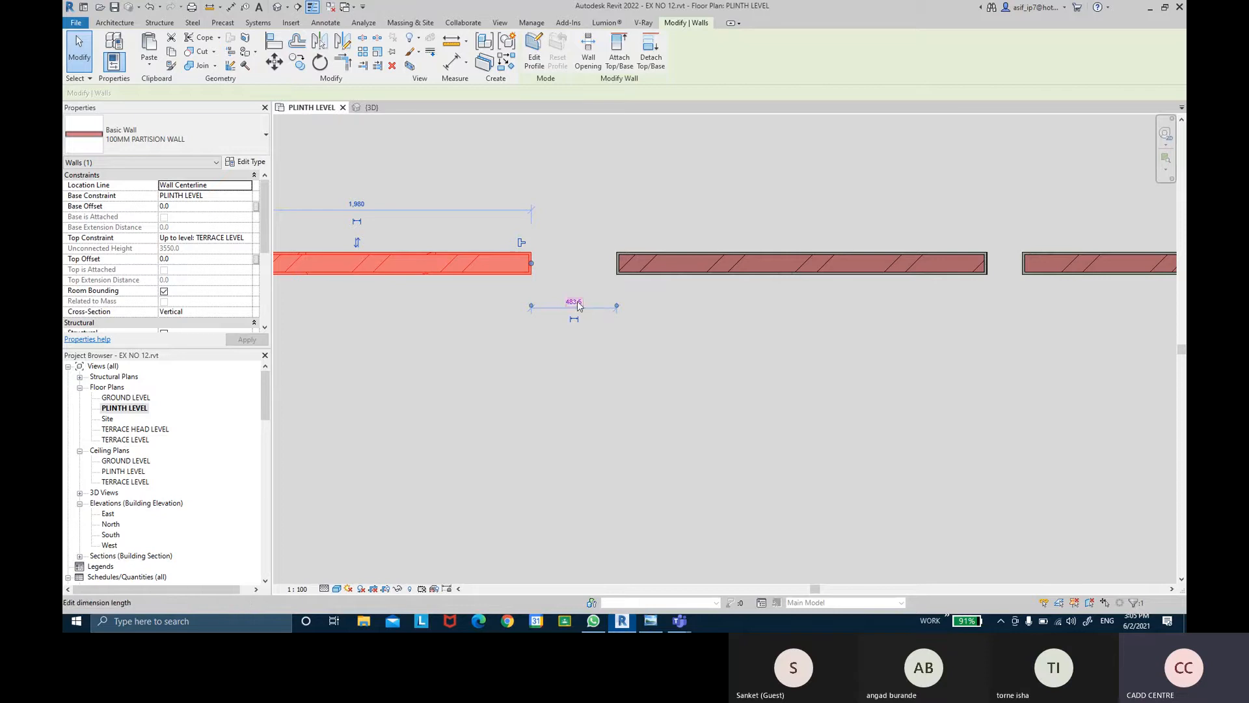
- Set the distance between the first and second upper wall segments to 200 mm
left_click(575, 301)
type("200")
key("Return")
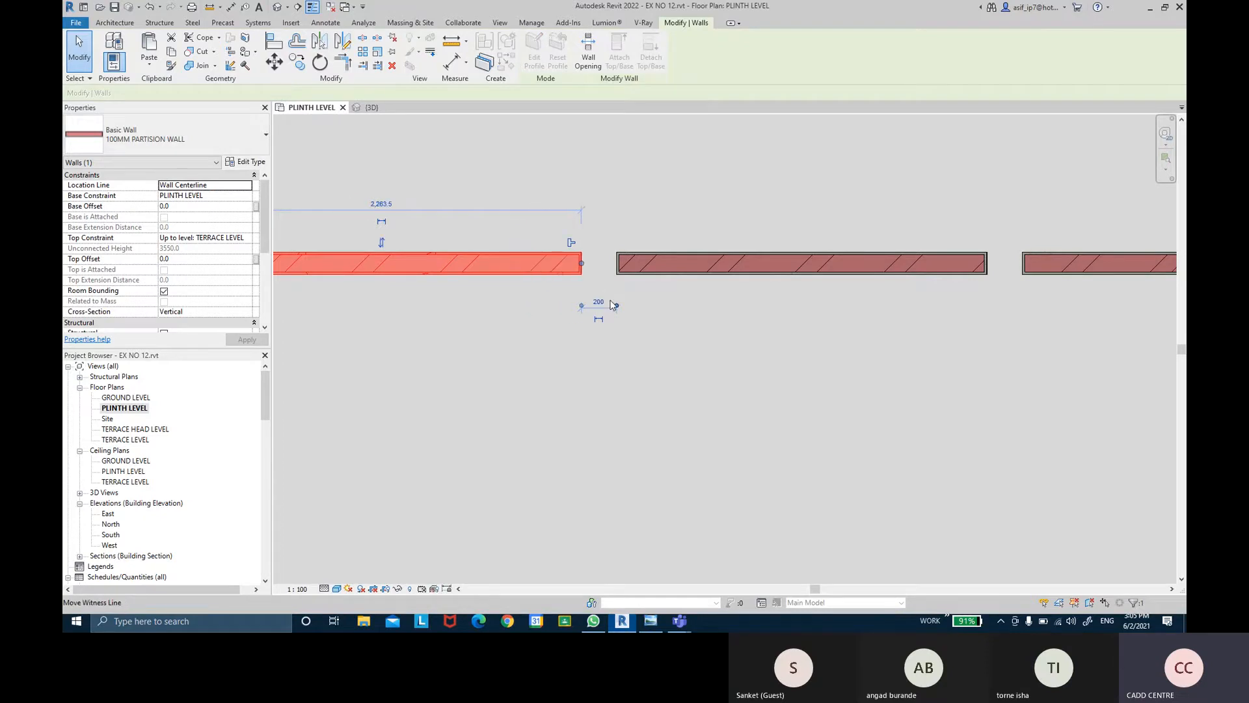
left_click(651, 296)
- Examine the first and second segments of the upper outer wall individually, including their lengths and the gap between them
middle_click_drag(607, 296, 611, 306)
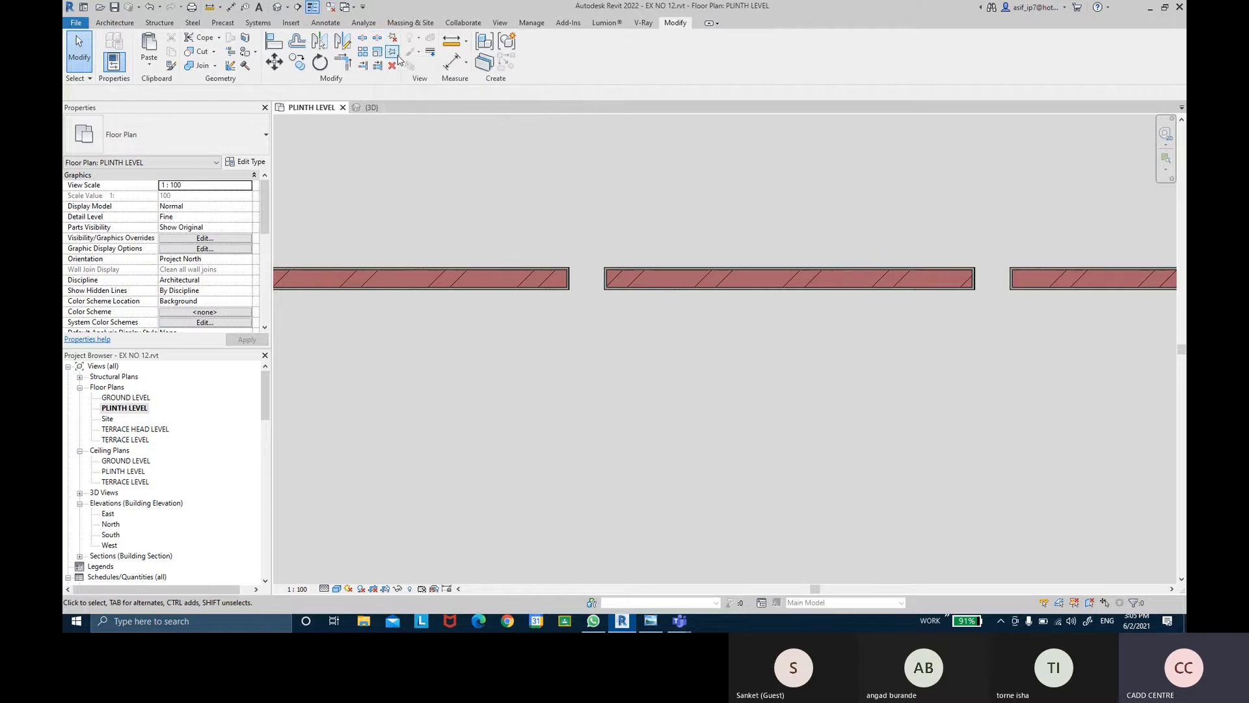
scroll(524, 157, "down", 2)
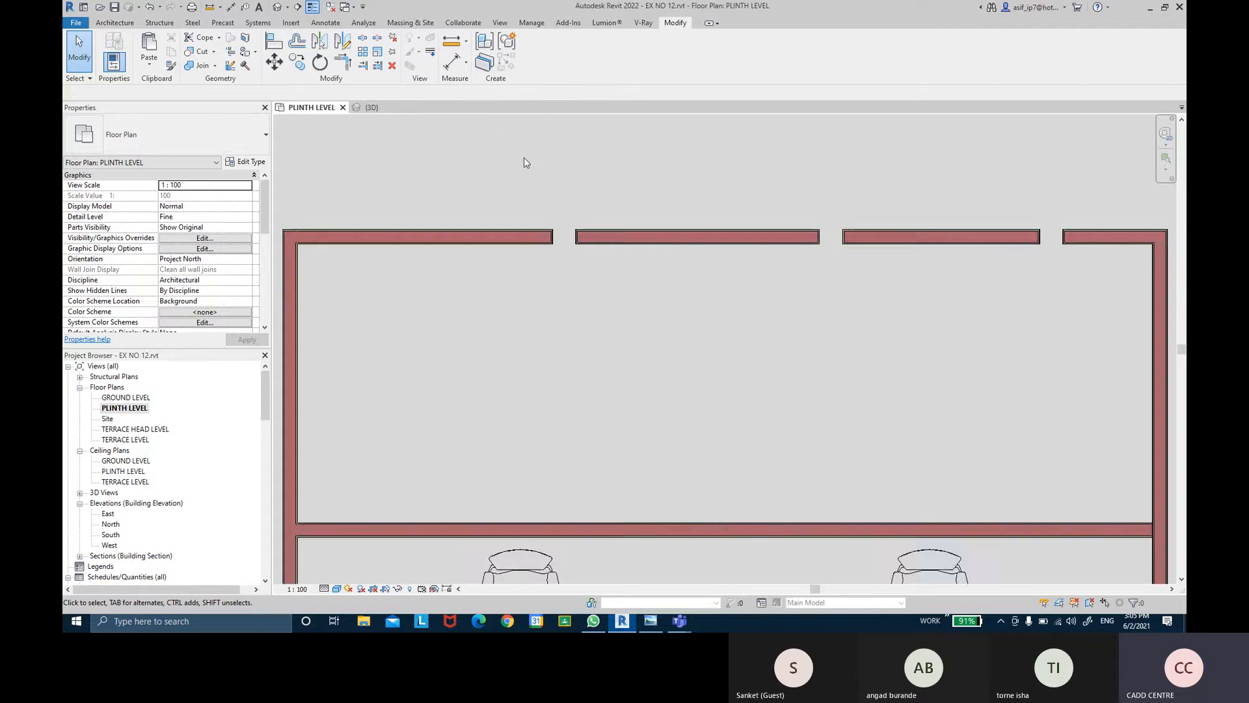
scroll(524, 229, "up", 1)
left_click(523, 243)
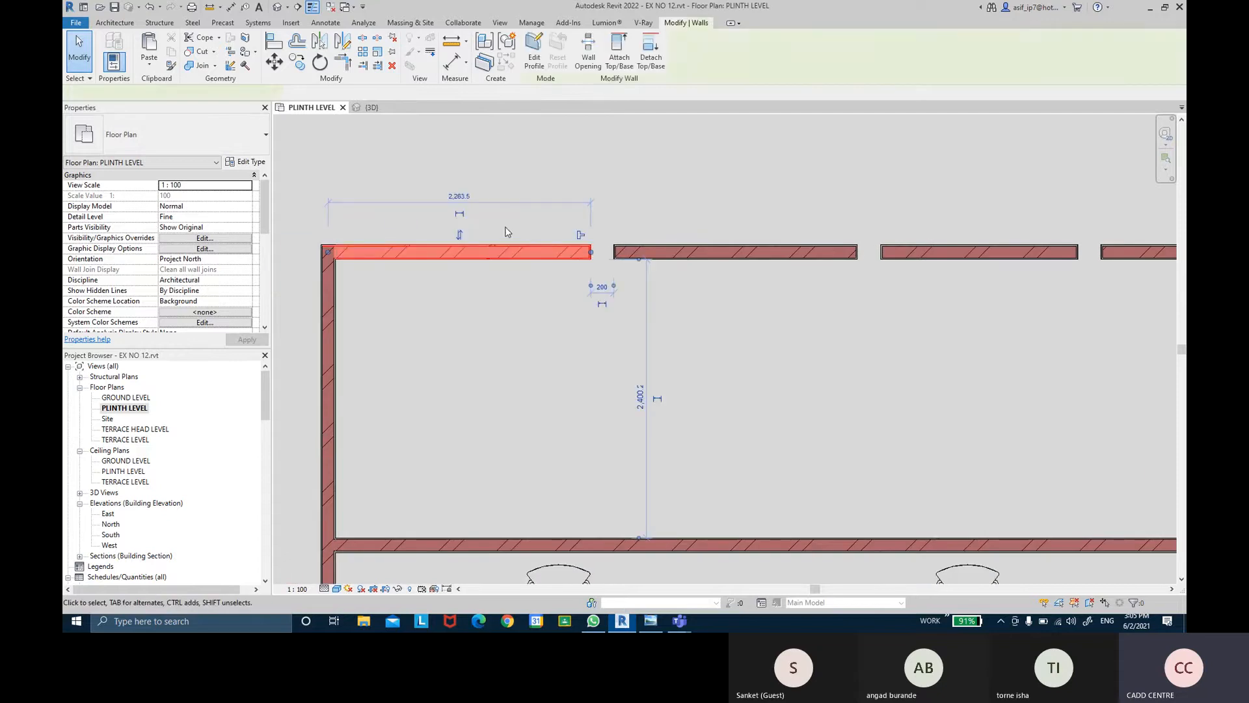
left_click(618, 179)
left_click(650, 247)
left_click(545, 247)
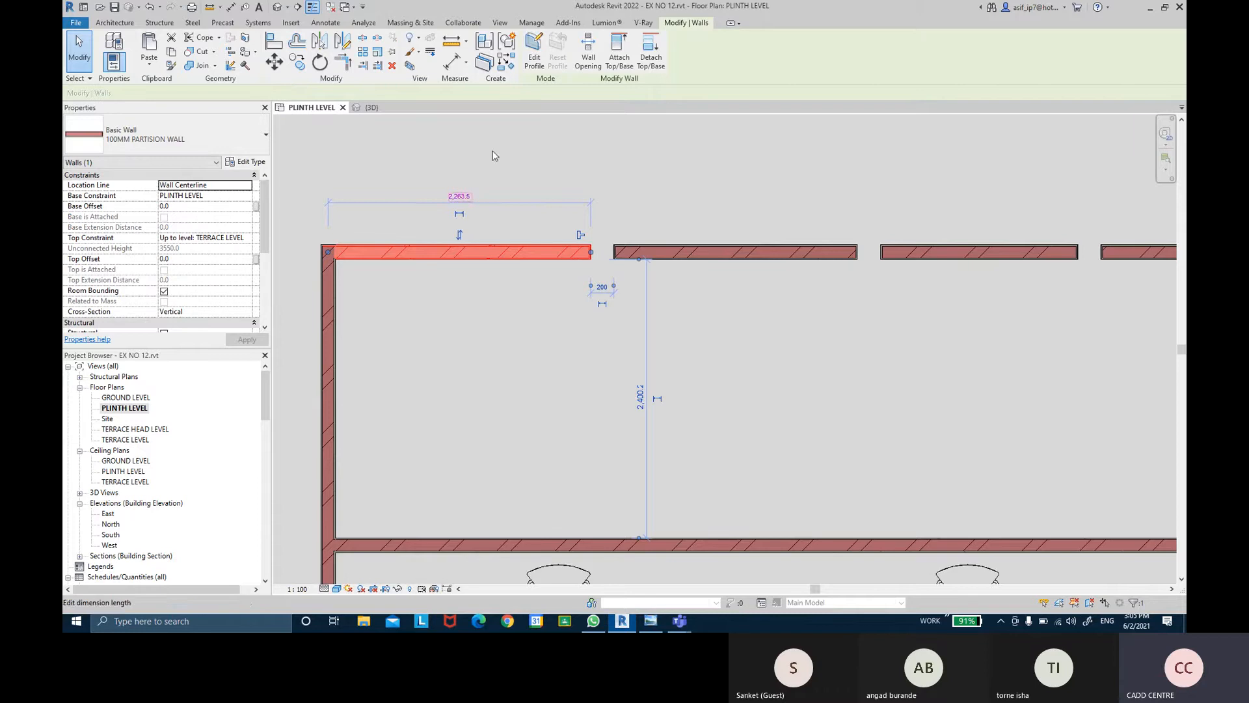
left_click(449, 165)
scroll(490, 186, "down", 2)
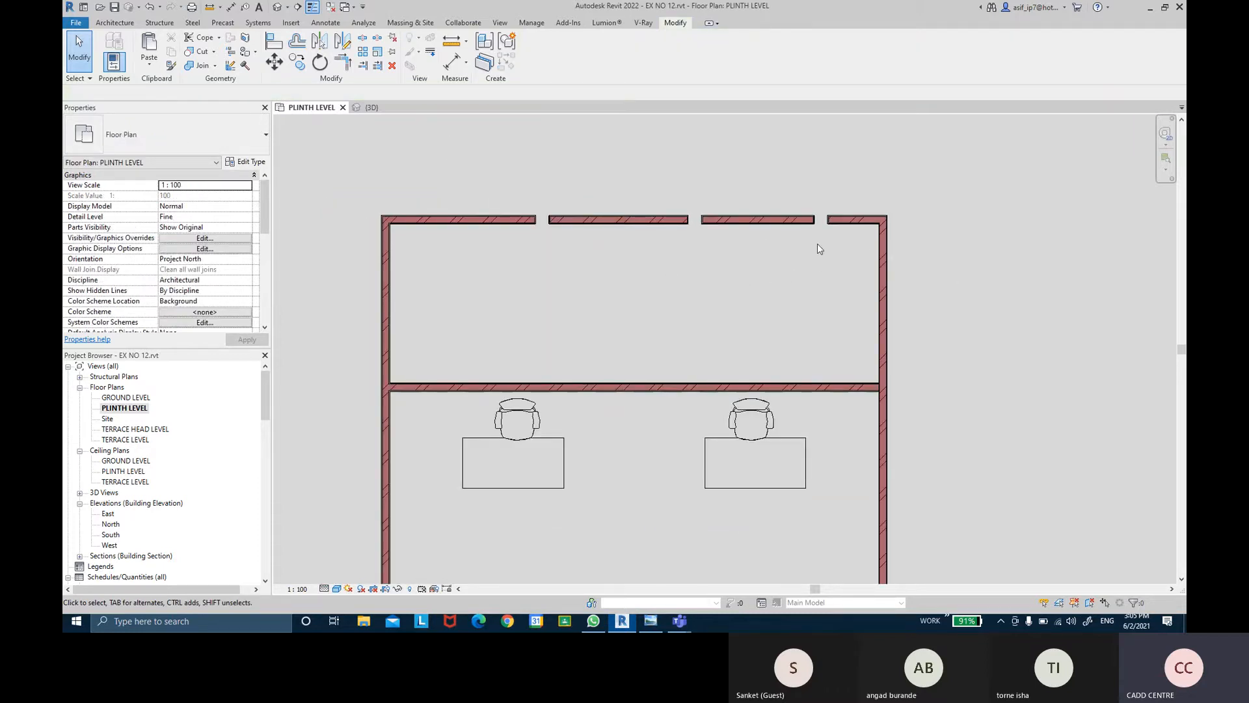
- Select the upper wall's segments with crossing windows of different extents to demonstrate group selection
left_click_drag(1087, 246, 483, 182)
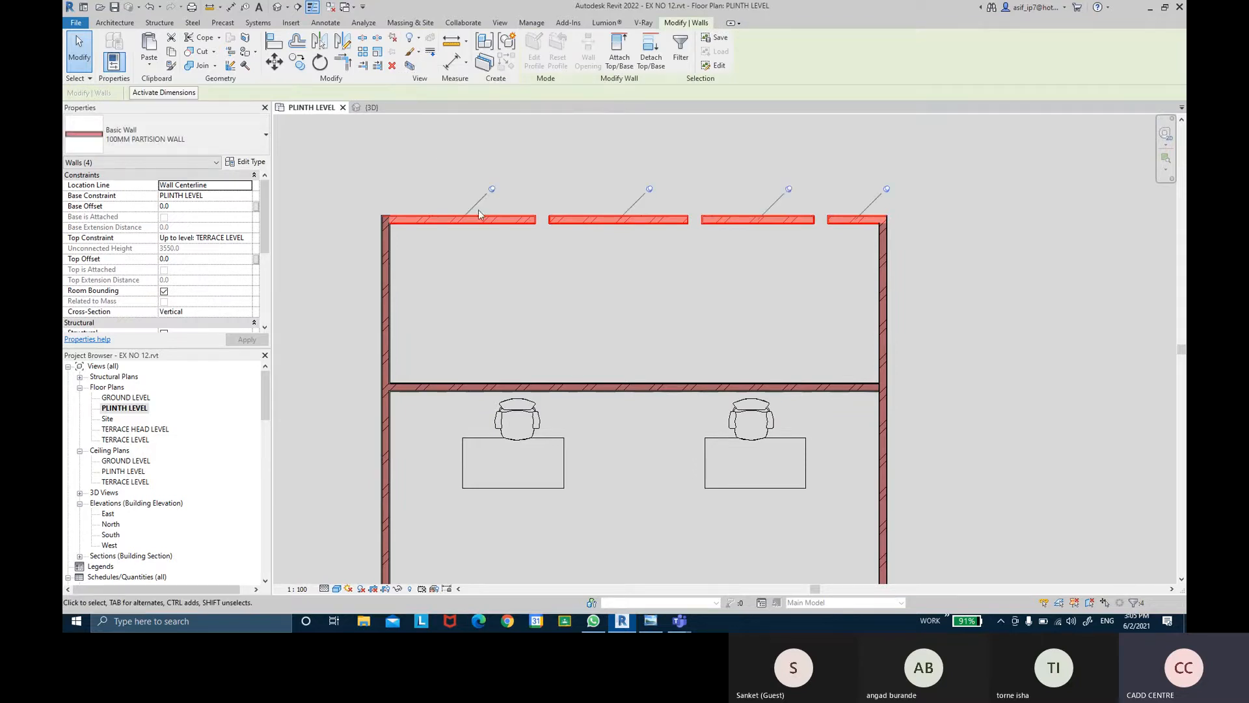
left_click(518, 190)
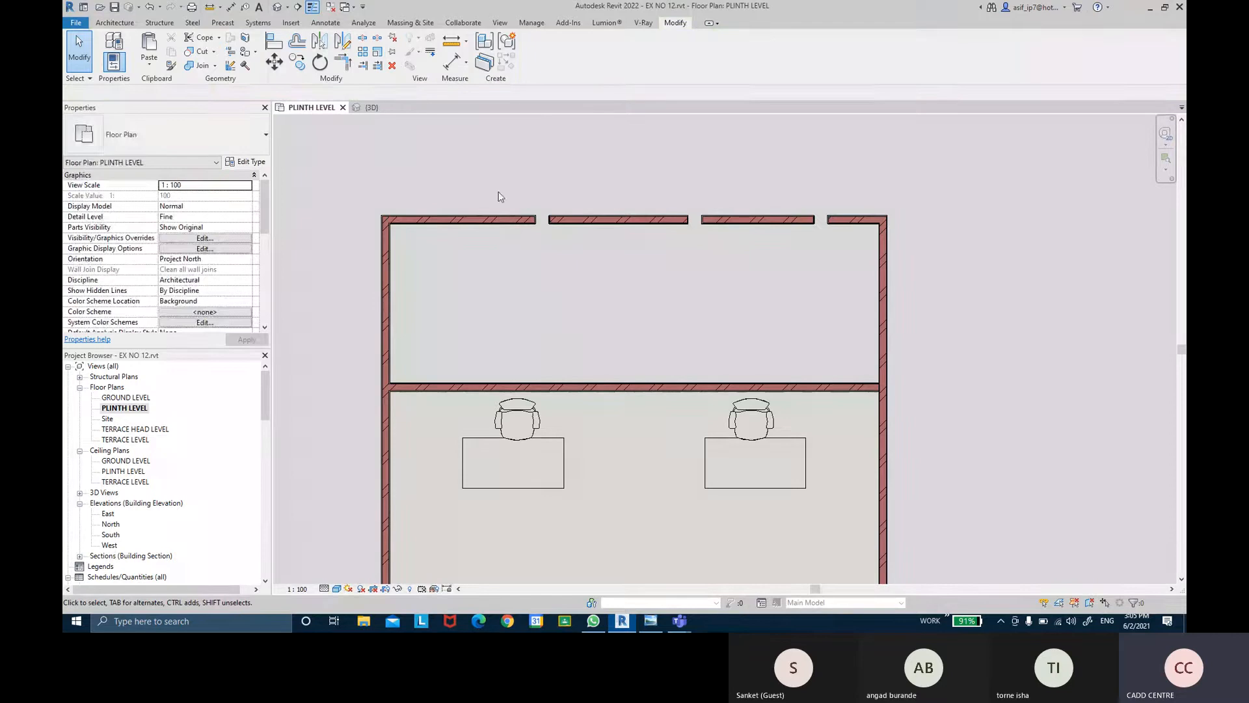
left_click_drag(572, 228, 502, 163)
left_click_drag(851, 259, 458, 144)
left_click_drag(521, 244, 466, 182)
left_click_drag(560, 243, 437, 151)
left_click_drag(510, 253, 429, 150)
- Magnify the screen to examine the Select Pinned Elements option
key("super+plus")
key("super+plus")
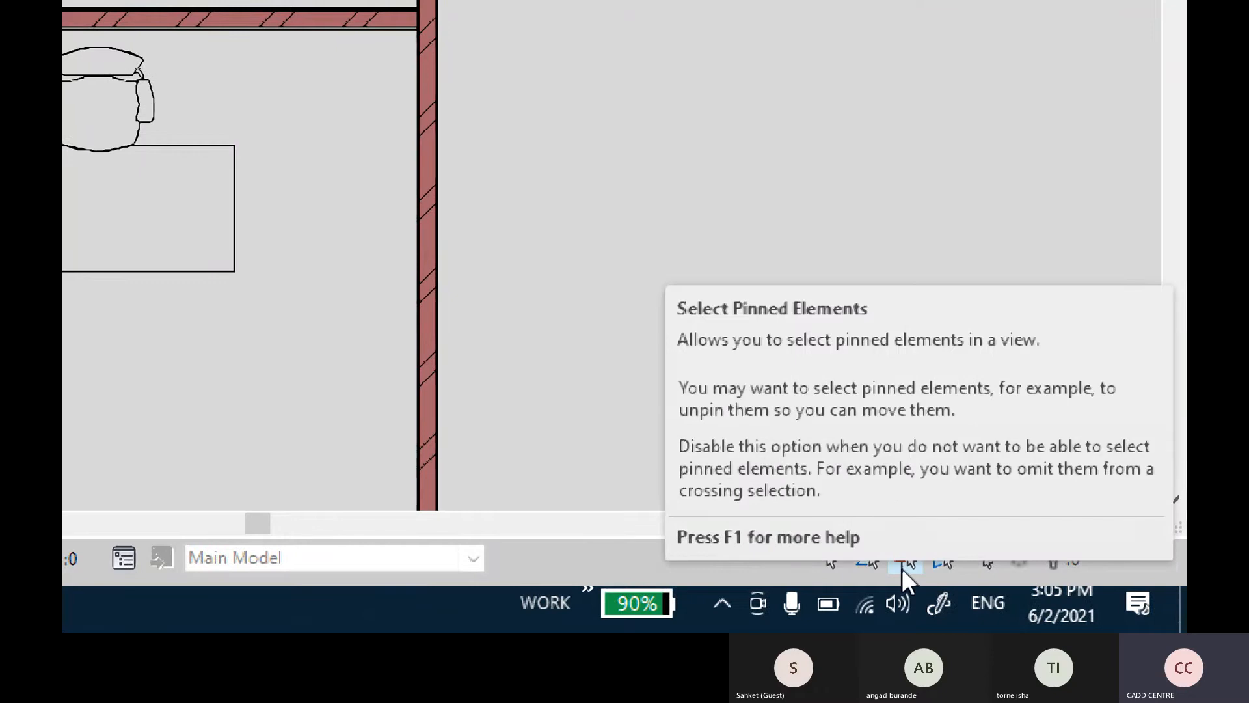
- Compare crossing-window selection of the upper wall's four pinned segments with Select Pinned Elements enabled and disabled
key("super+minus")
key("super+minus")
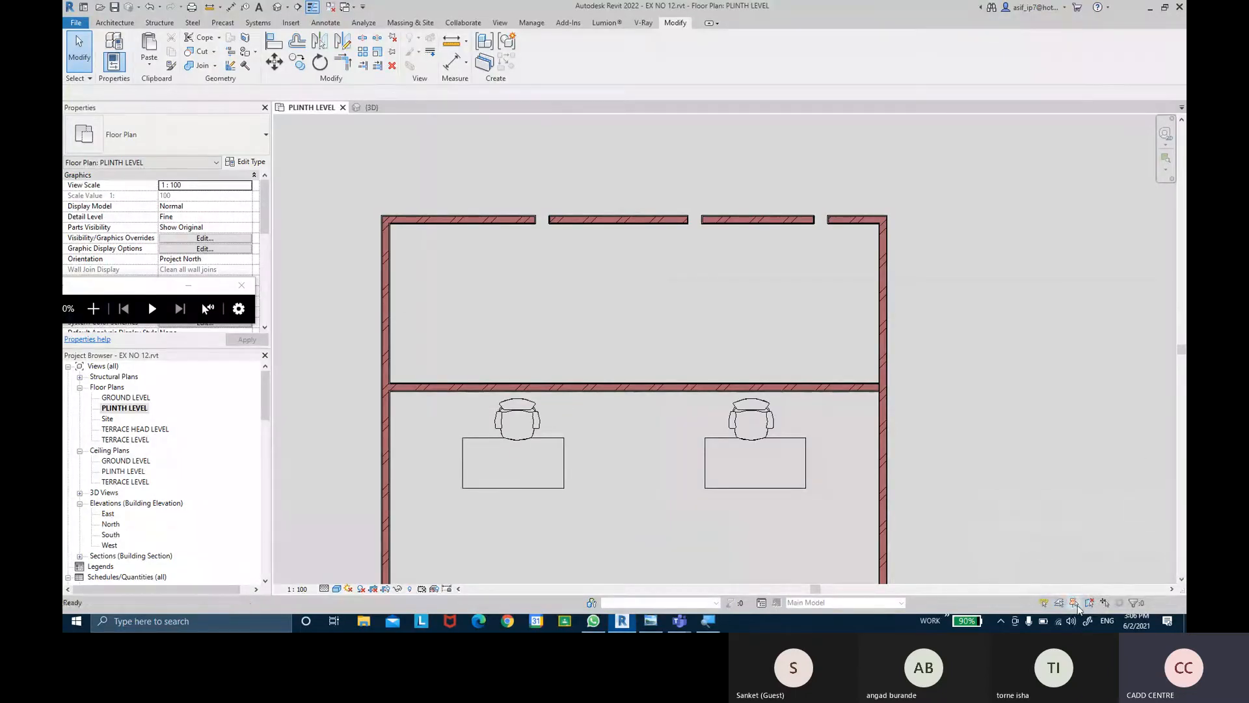
left_click_drag(852, 249, 497, 215)
key("ctrl")
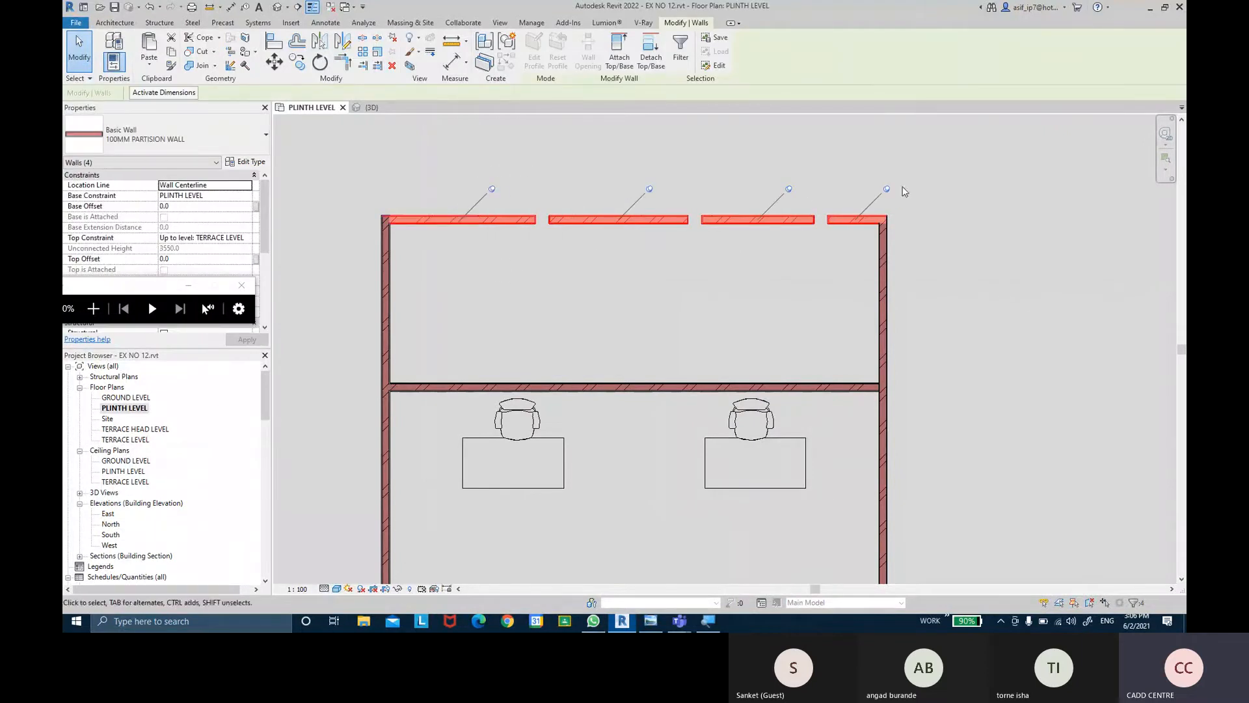
left_click(1065, 542)
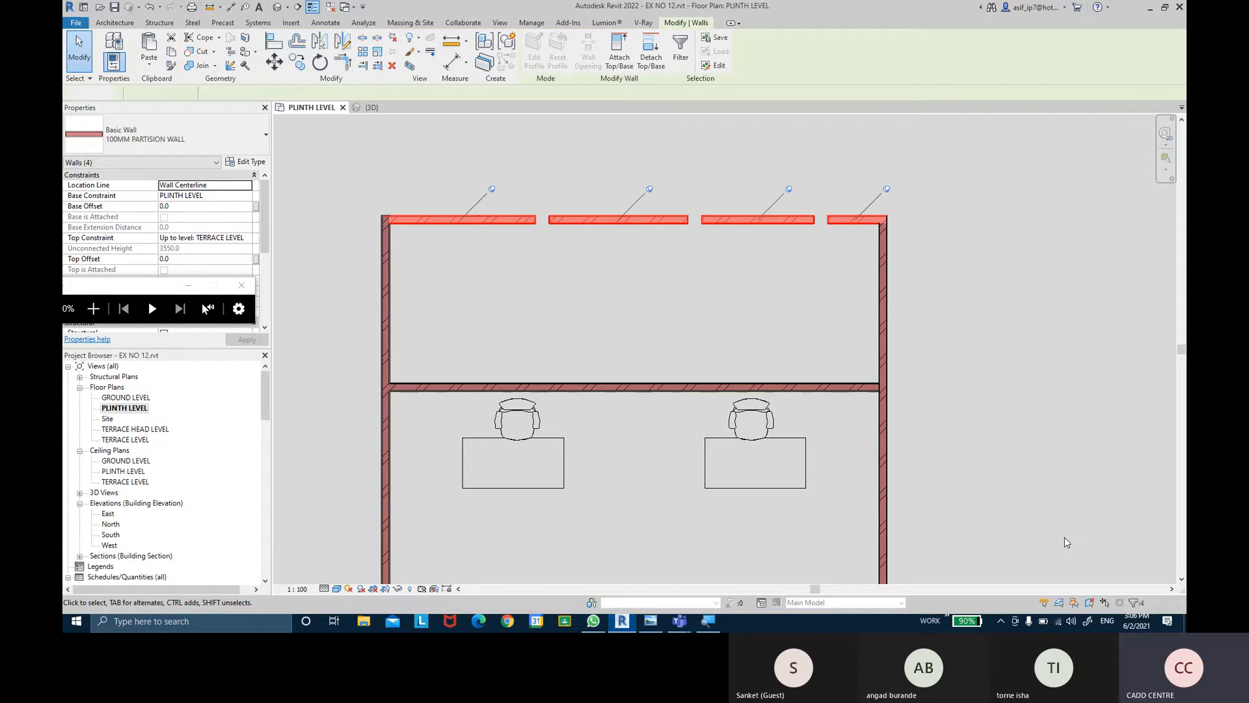
key("ctrl")
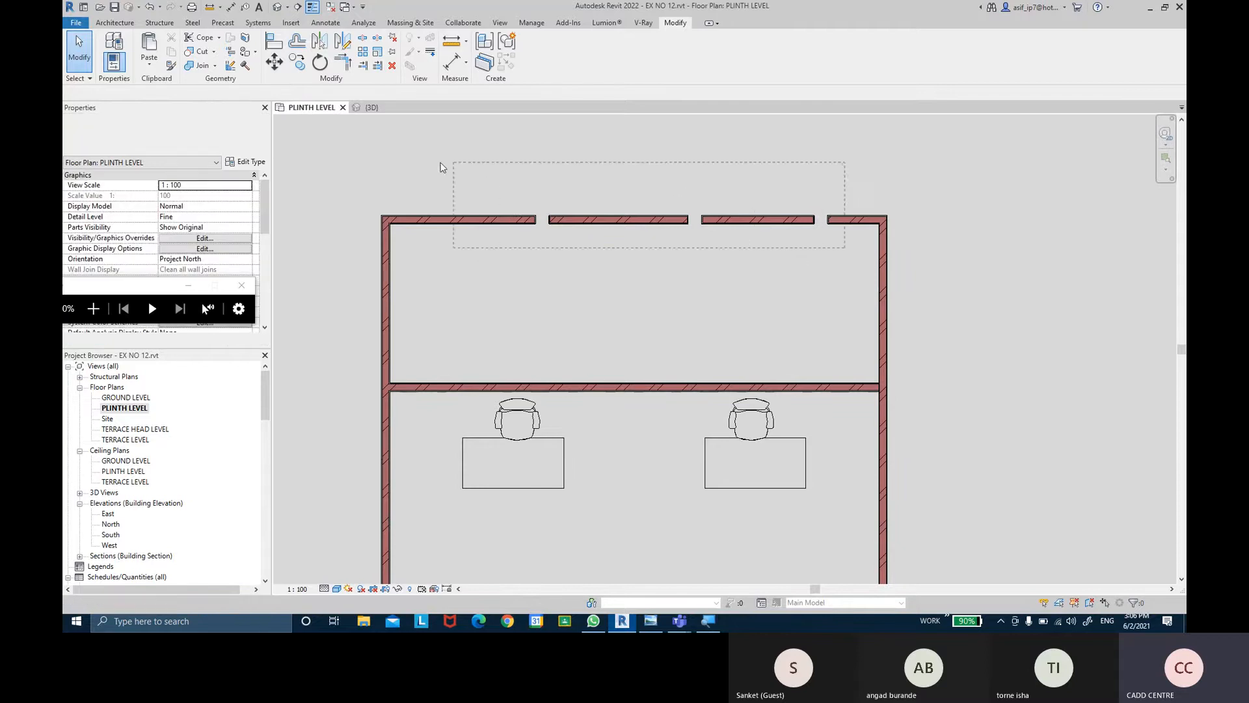
left_click_drag(838, 246, 489, 169)
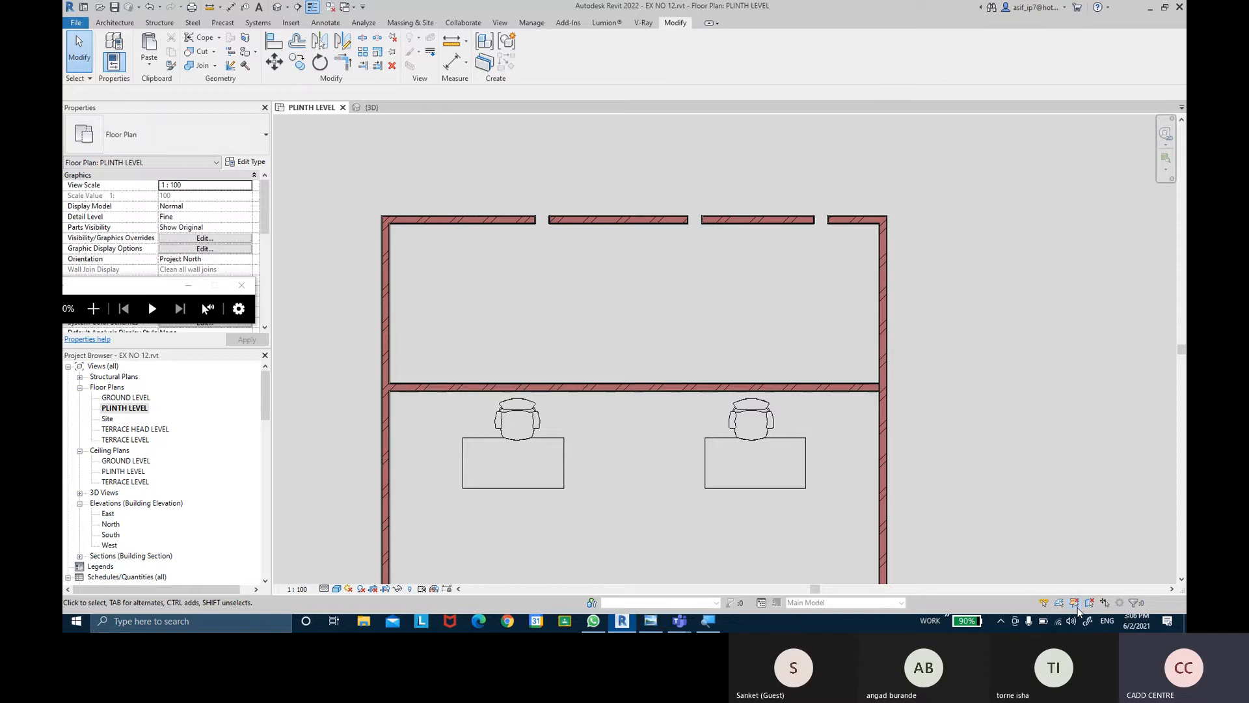
- Unpin all four segments of the upper outer wall and check the first segment on its own
left_click_drag(835, 273, 431, 166)
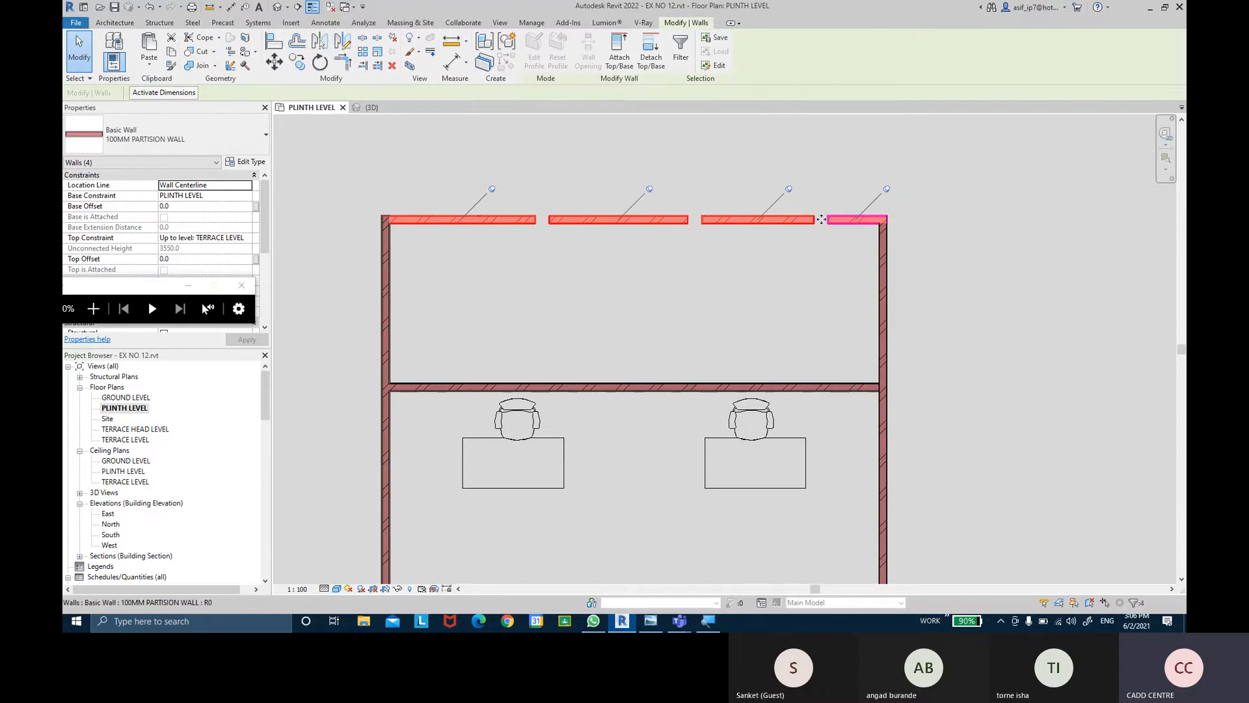
left_click(820, 181)
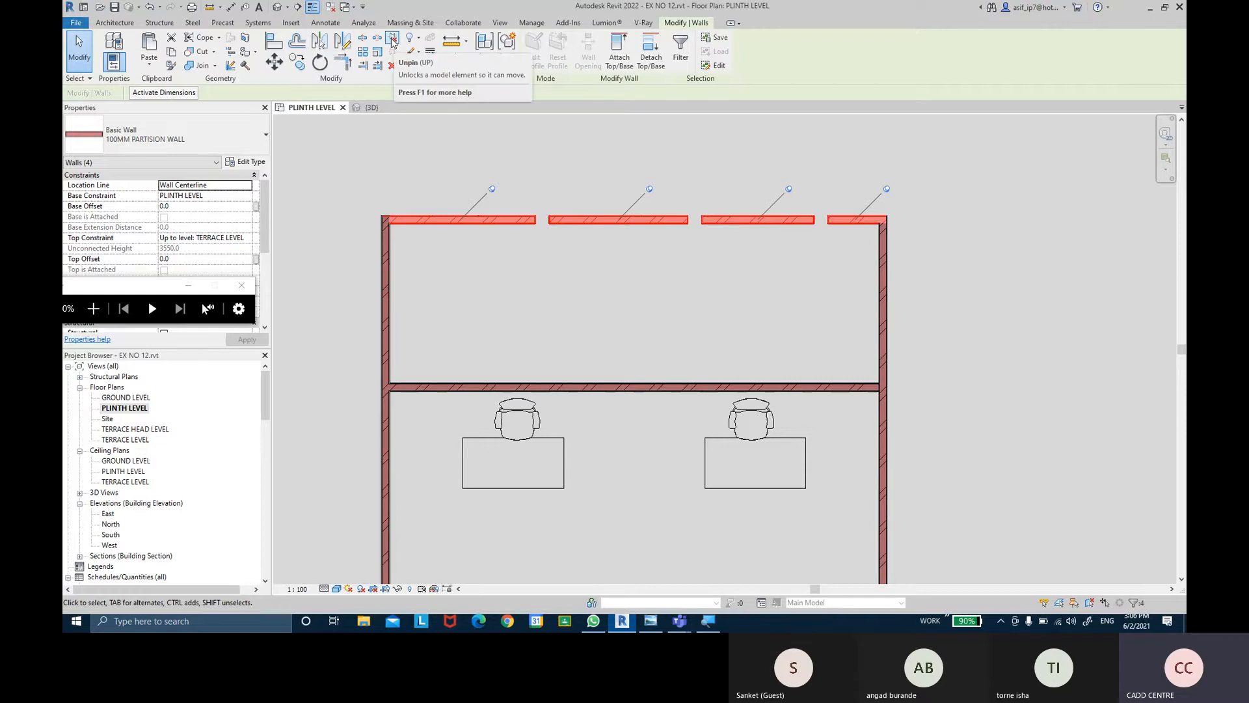
left_click(571, 168)
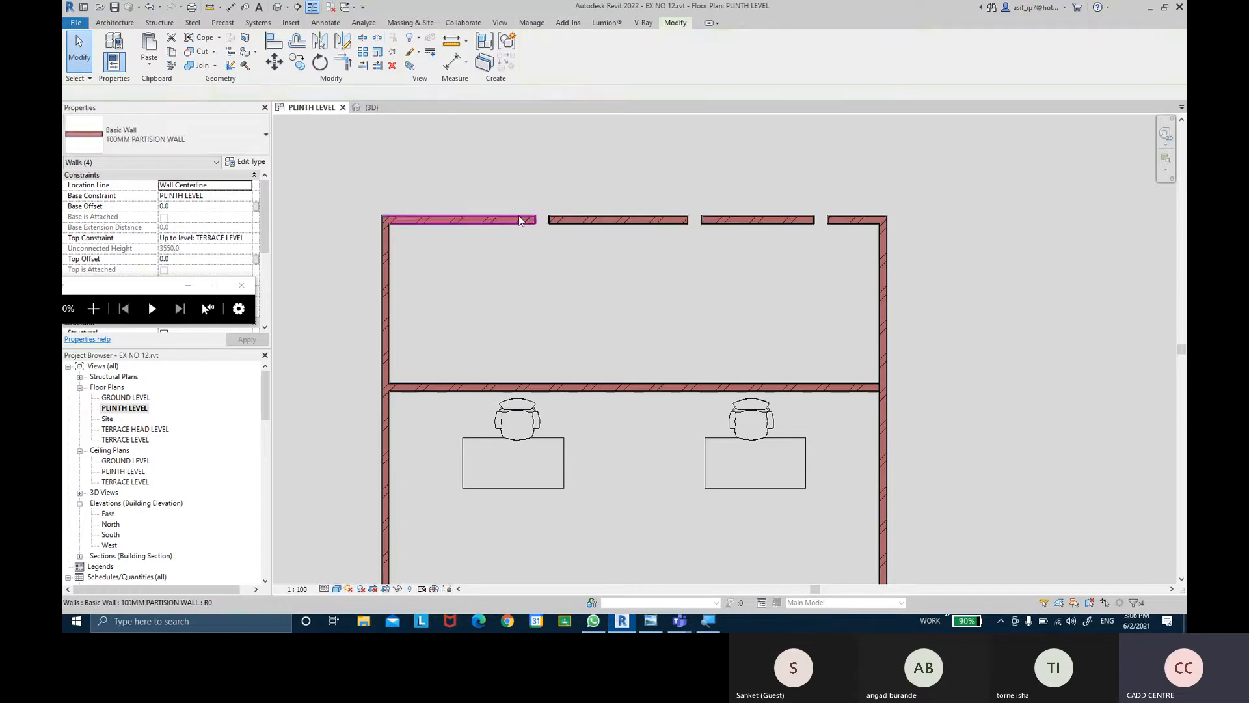
left_click(531, 220)
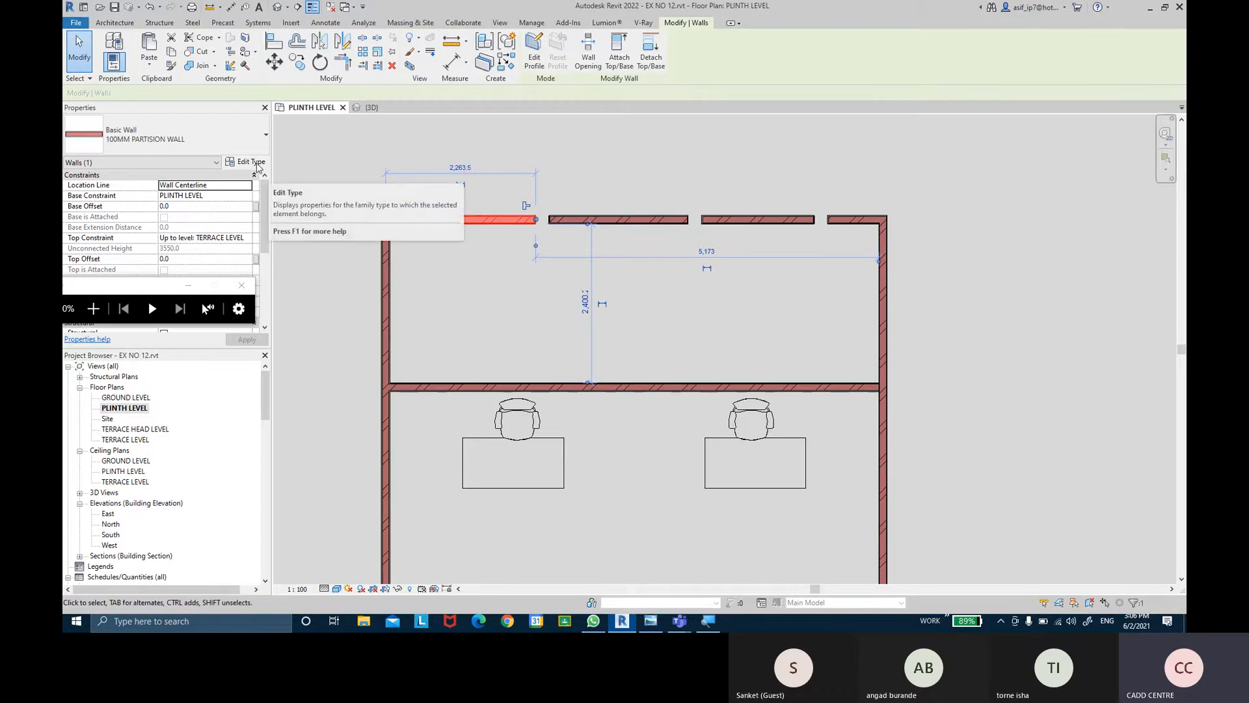
left_click(657, 292)
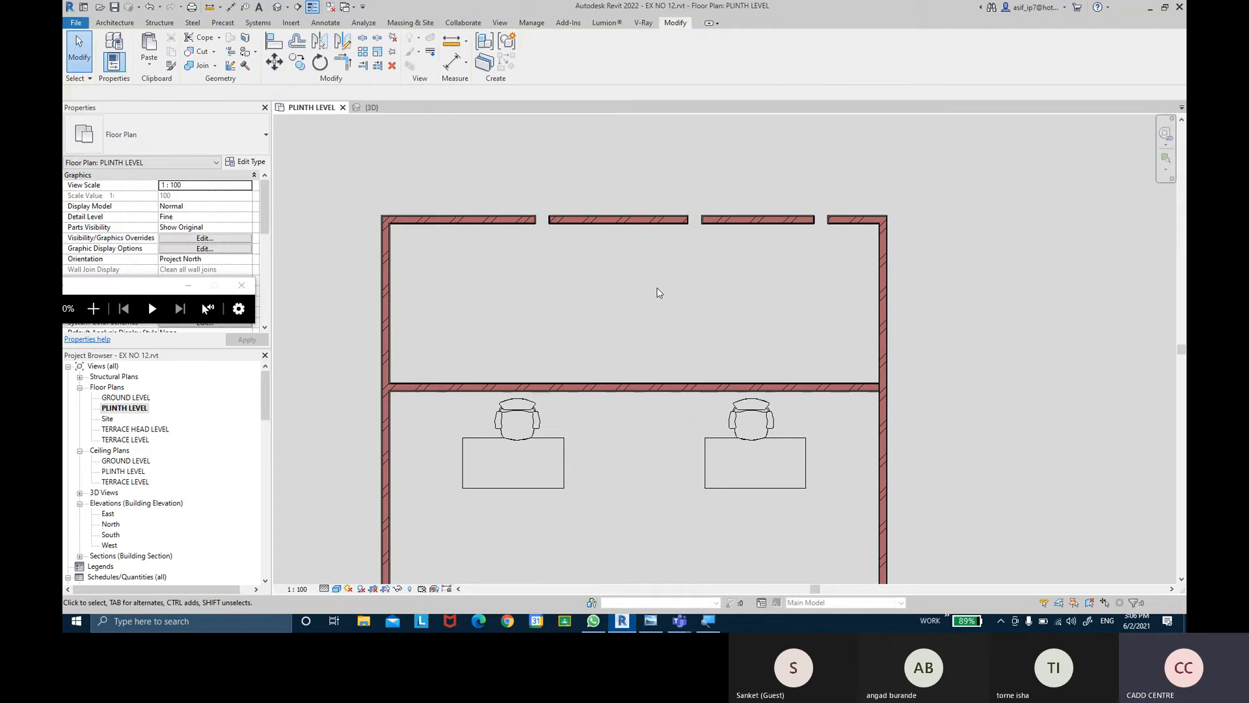
- Pin the two upper desks and their chairs in place
middle_click_drag(582, 443, 579, 353)
scroll(579, 352, "up", 1)
scroll(577, 388, "down", 2)
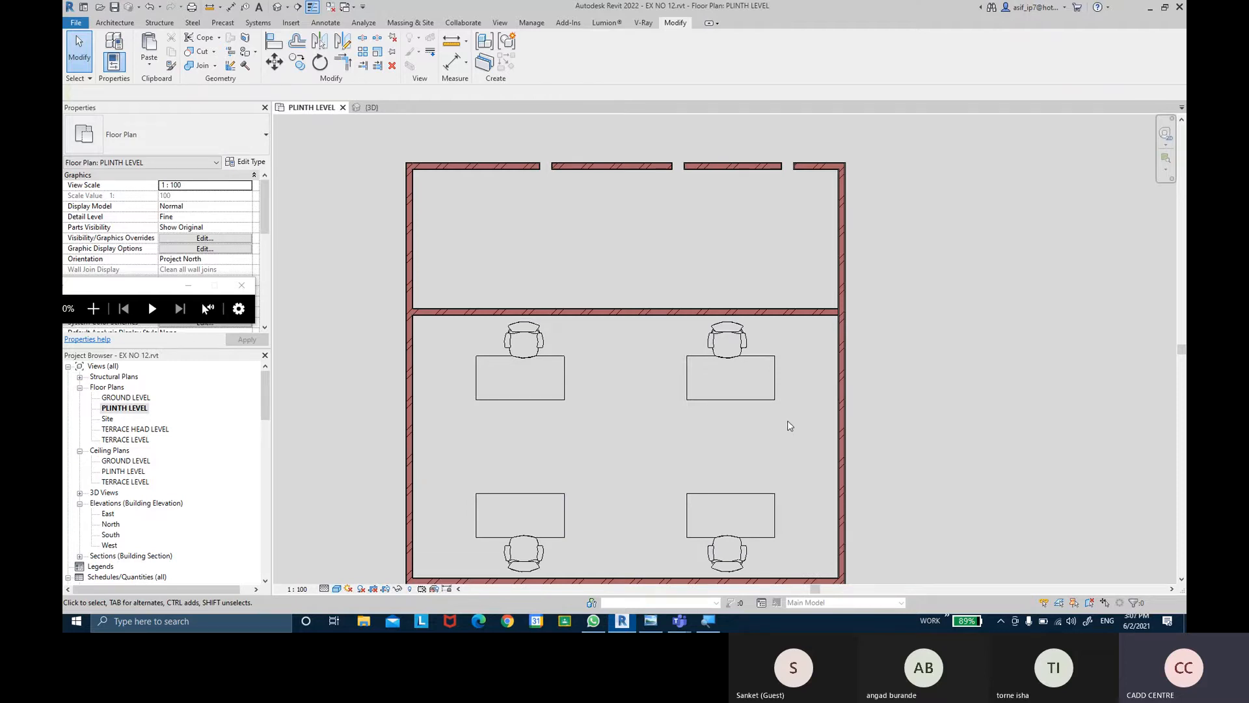
left_click_drag(791, 417, 455, 333)
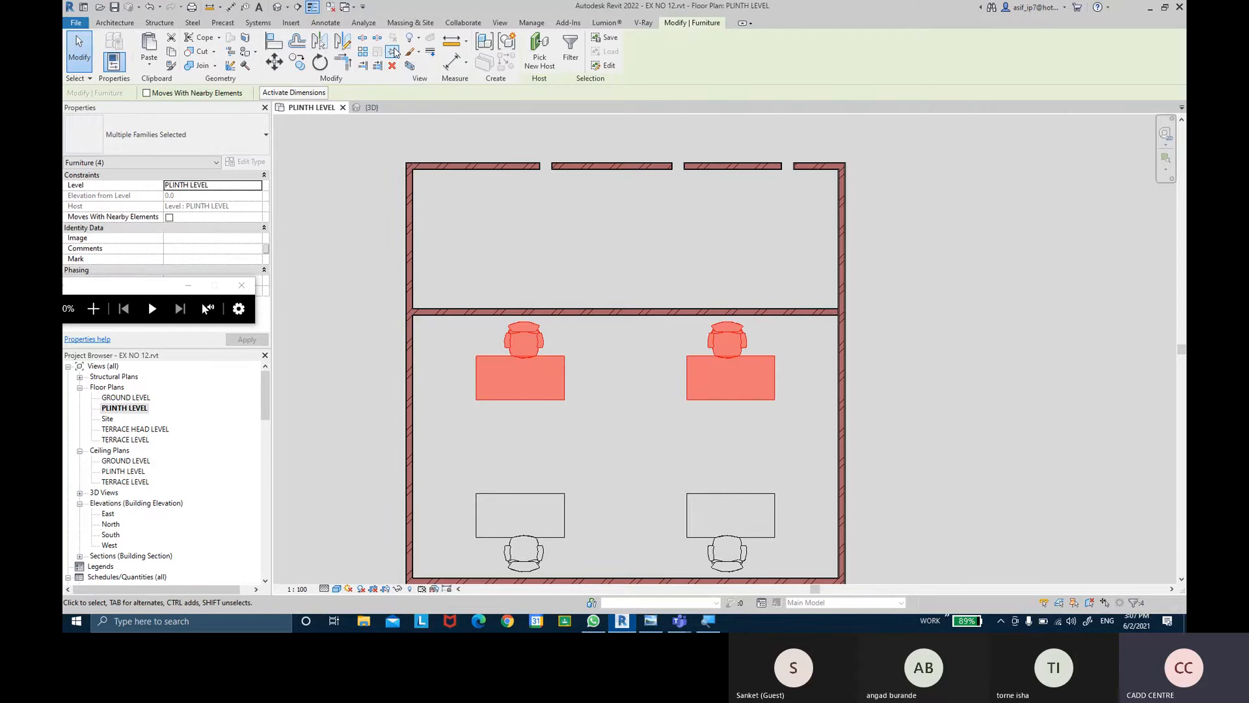
left_click(581, 405)
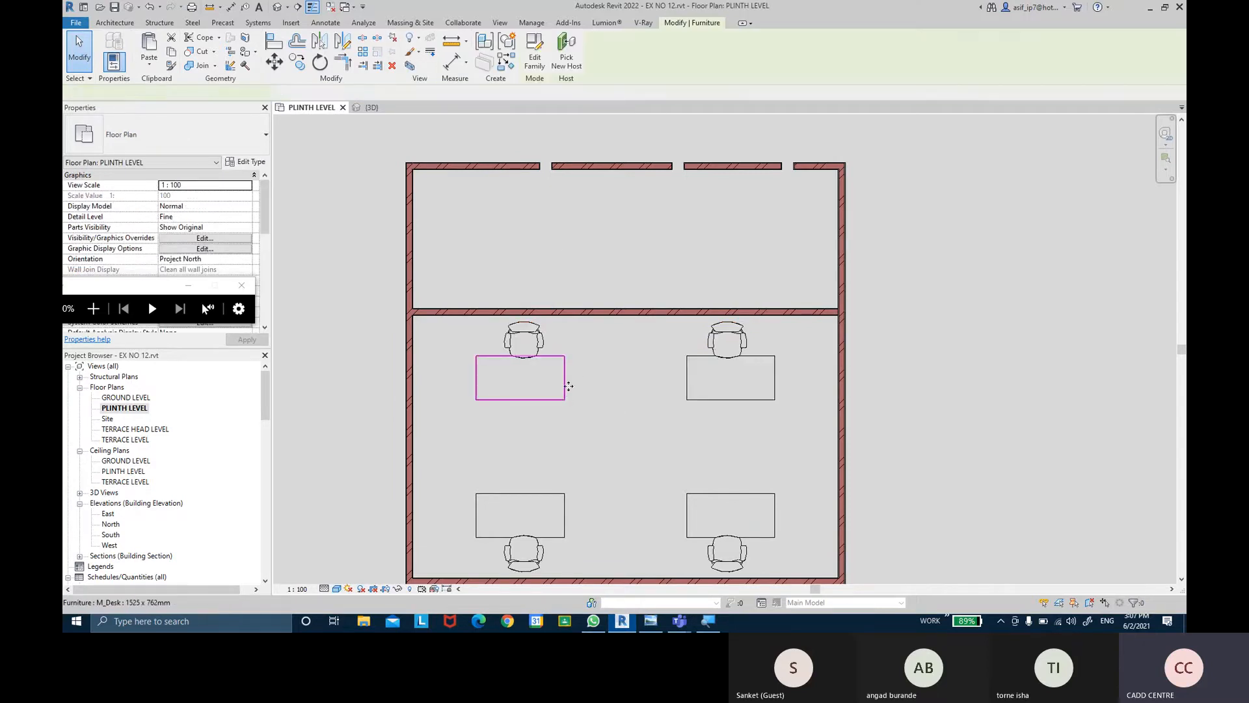
- Inspect the upper desks and the upper-right chair one by one for their pinned state
left_click(564, 386)
left_click(689, 377)
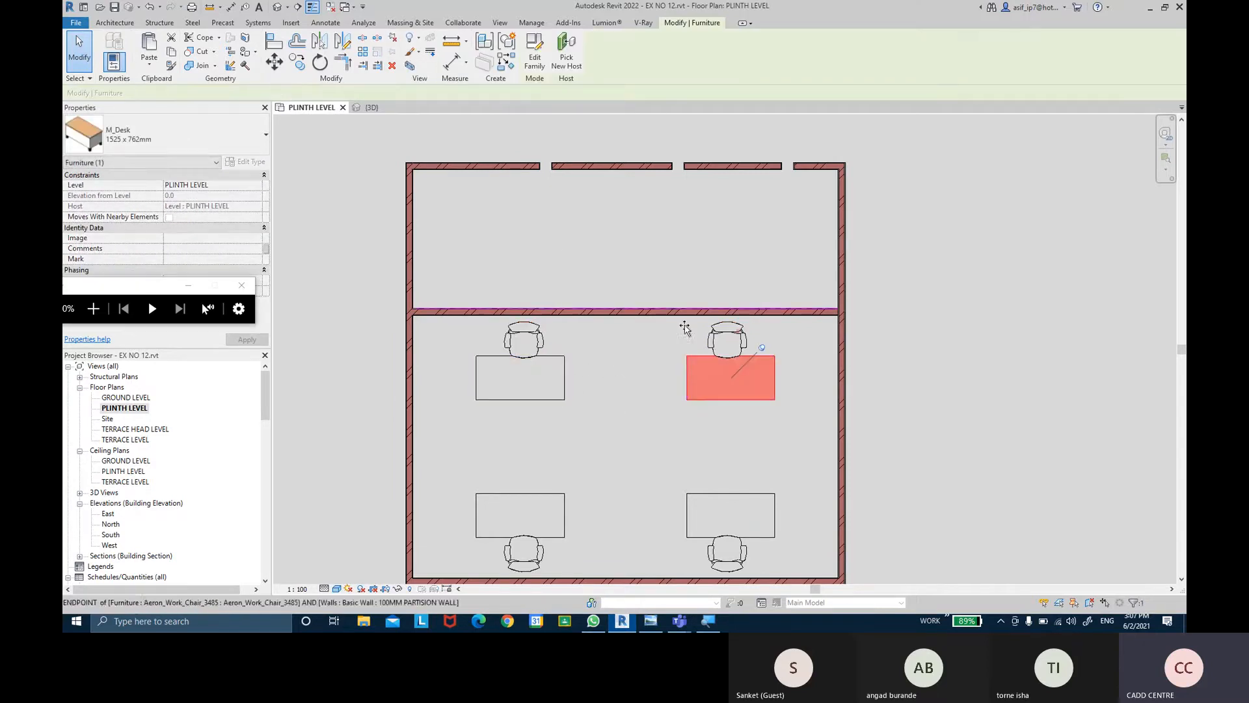
left_click(614, 385)
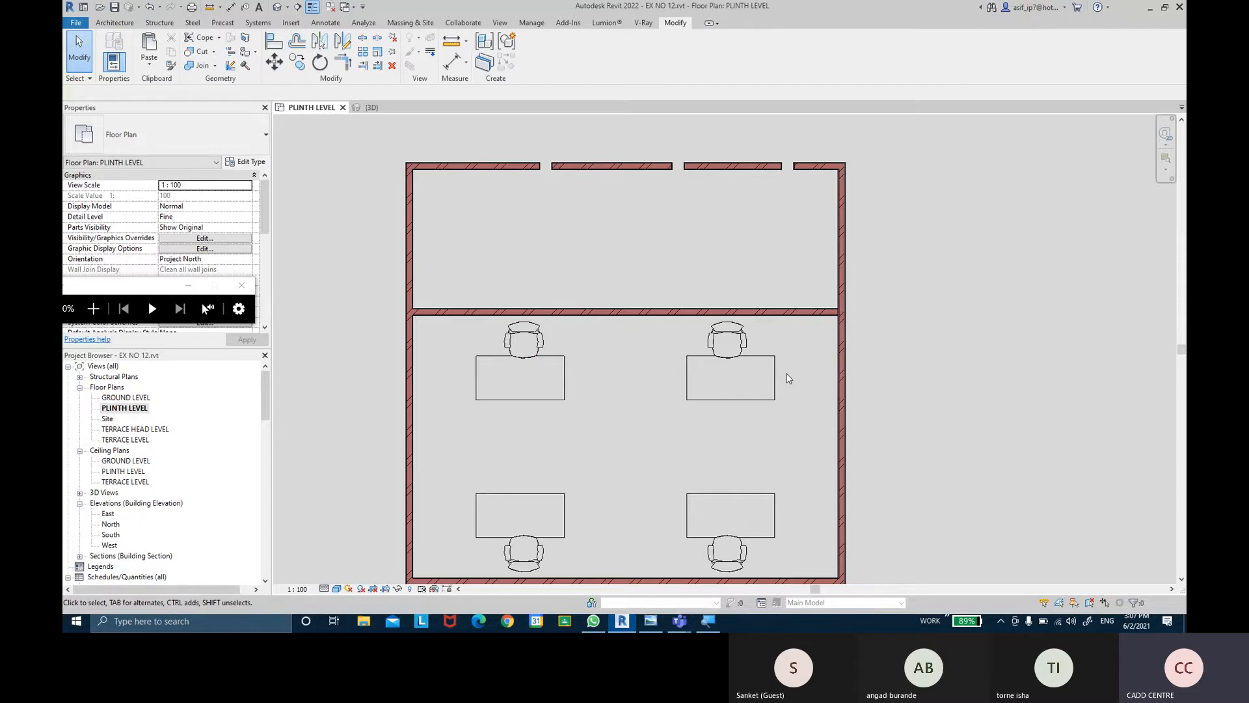
left_click(774, 394)
left_click(734, 337)
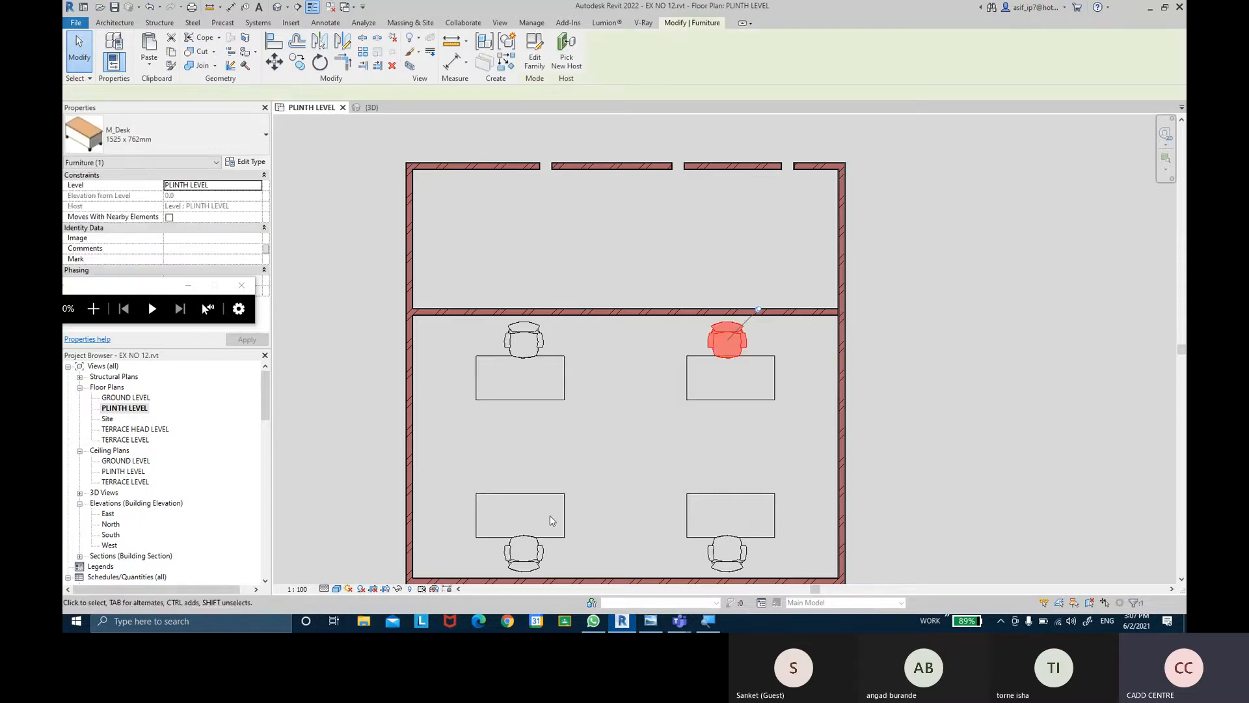
- Try to move the unpinned lower-left desk freely toward the room's centre and undo the move
left_click(544, 518)
middle_click_drag(601, 512, 608, 452)
left_click_drag(565, 442, 638, 384)
key("ctrl+z")
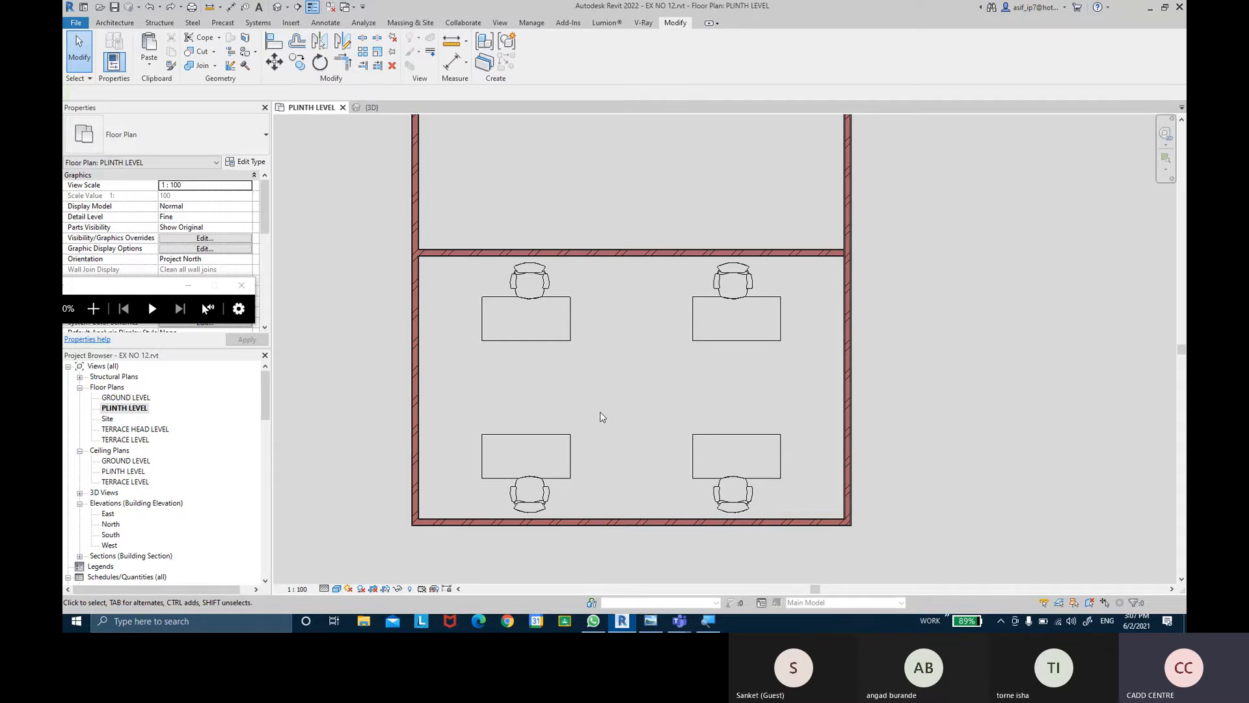
- Pin the main entrance door in the living room's right wall and reselect it to check the pin
scroll(600, 417, "down", 3)
scroll(364, 377, "down", 3)
middle_click_drag(355, 355, 681, 438)
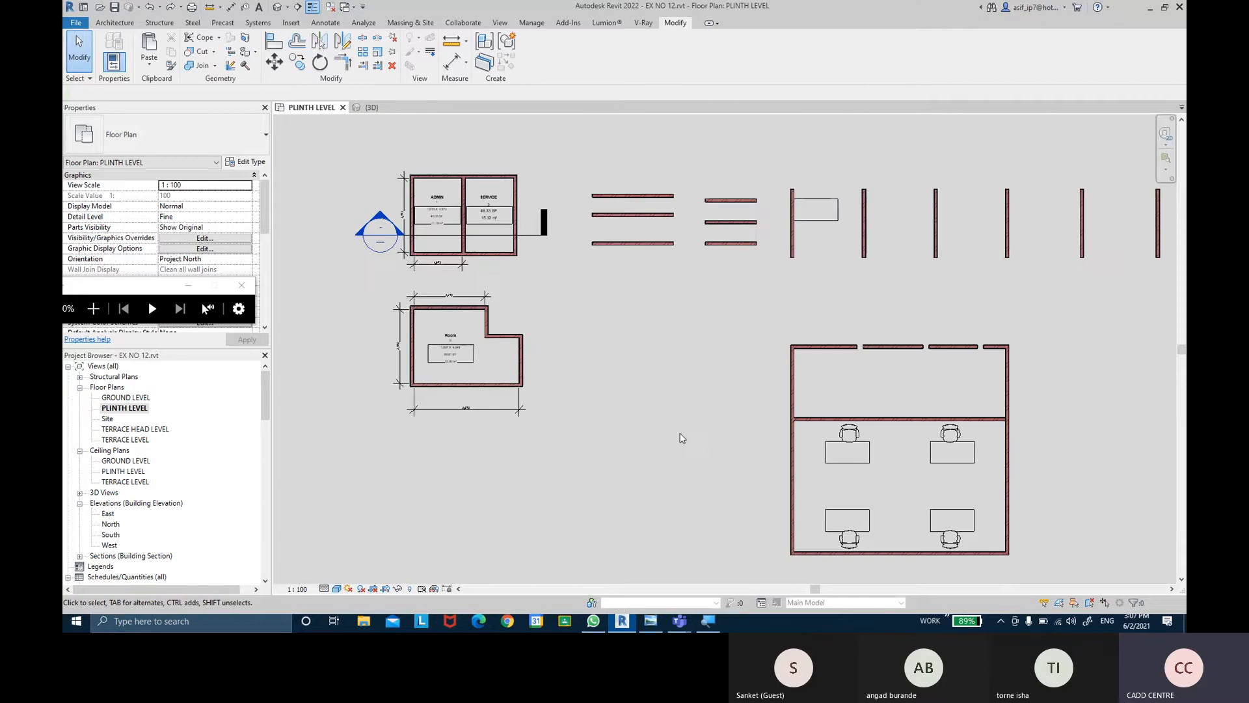
scroll(582, 396, "down", 2)
middle_click_drag(446, 352, 684, 417)
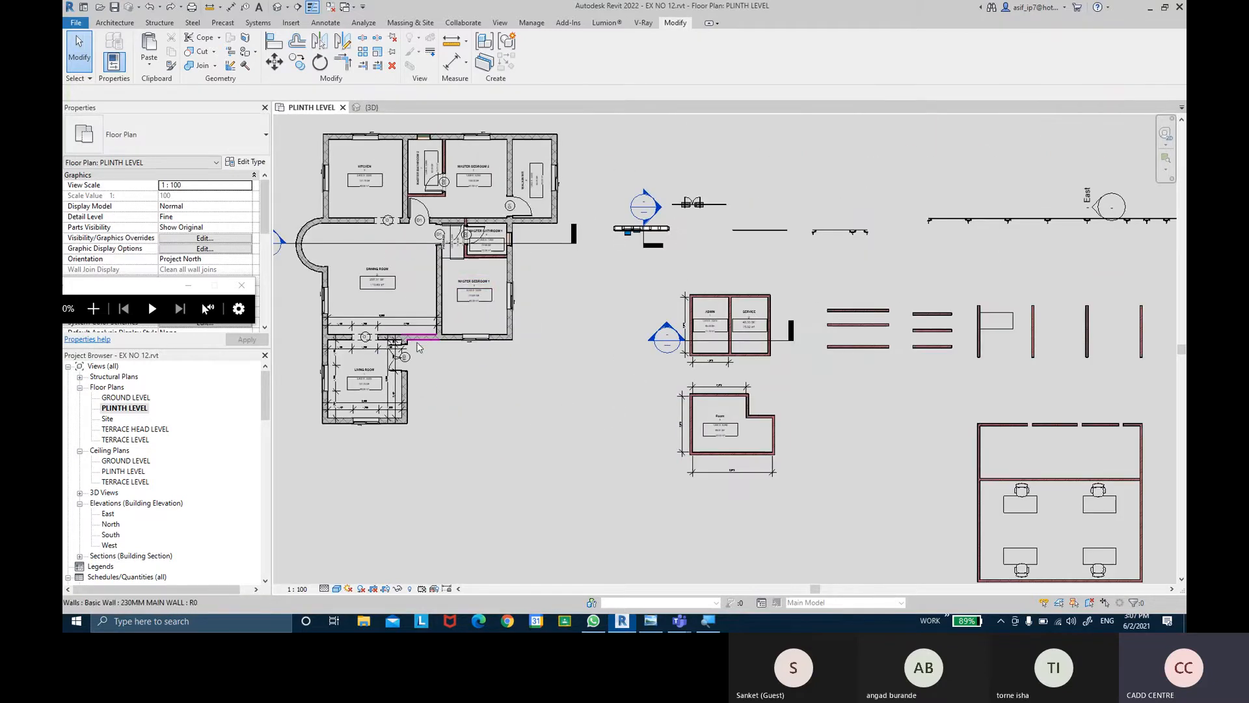
scroll(417, 344, "up", 3)
middle_click_drag(504, 346, 701, 310)
scroll(555, 330, "up", 2)
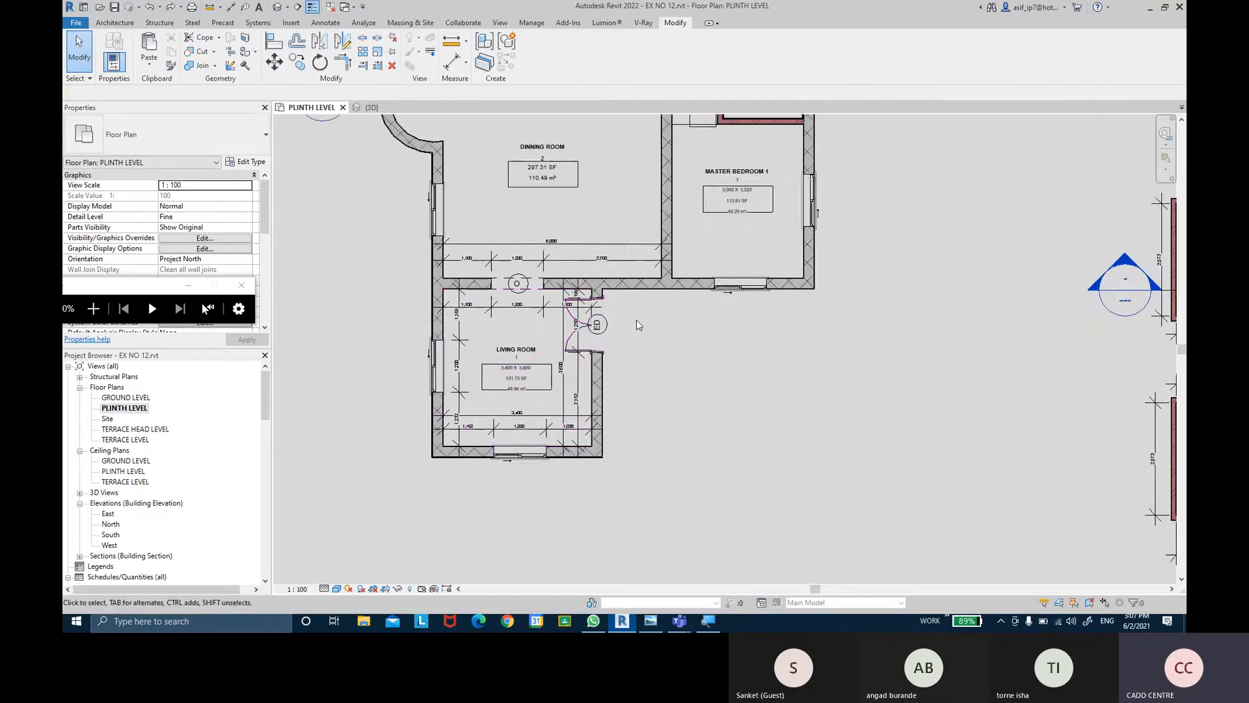
scroll(637, 322, "up", 1)
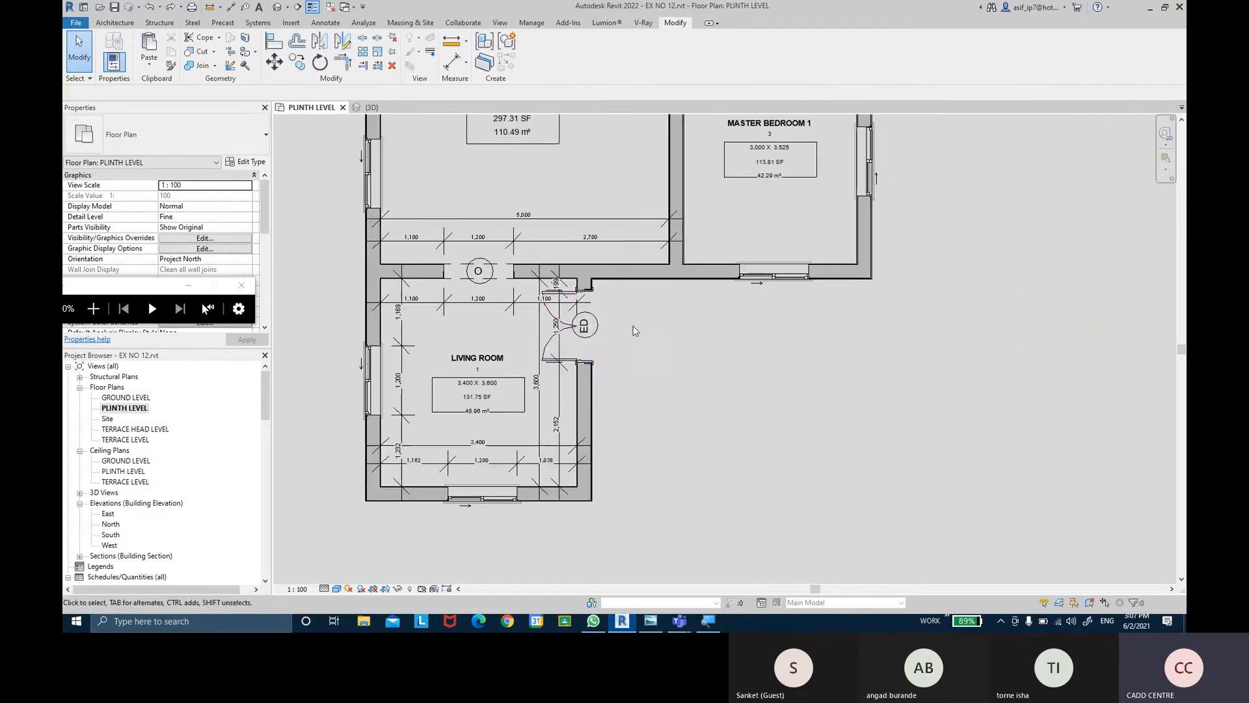
left_click(554, 342)
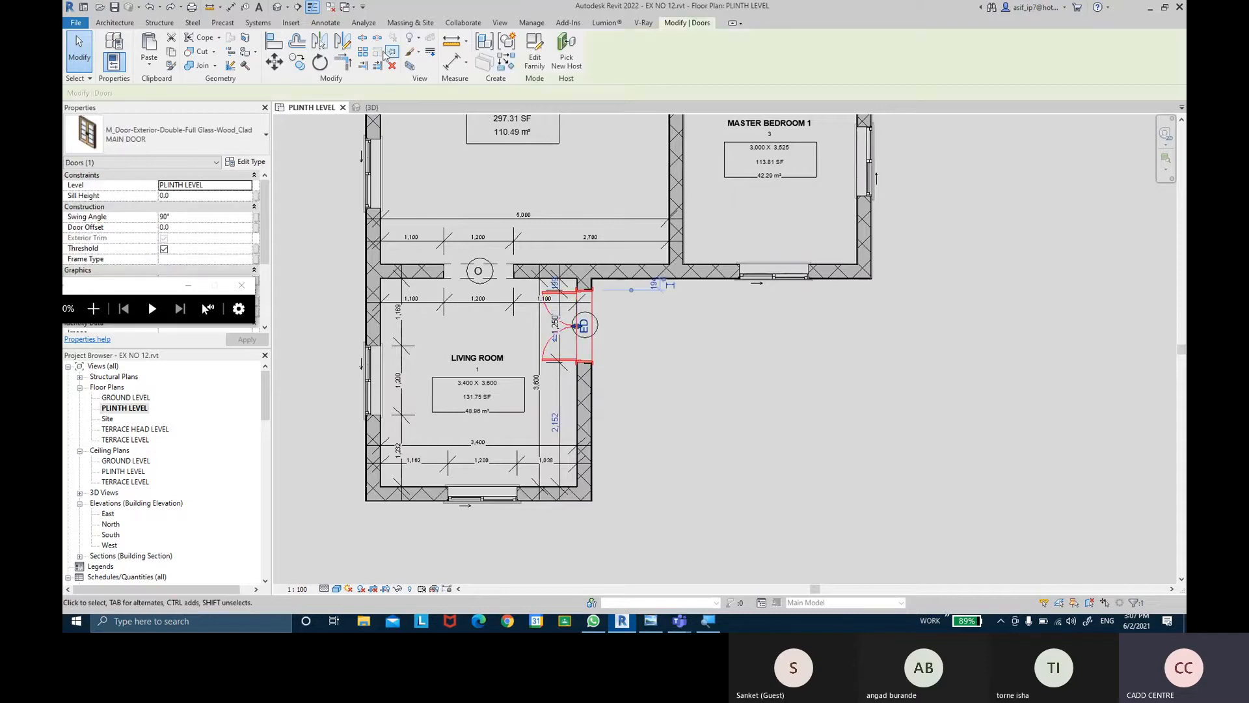
left_click(632, 334)
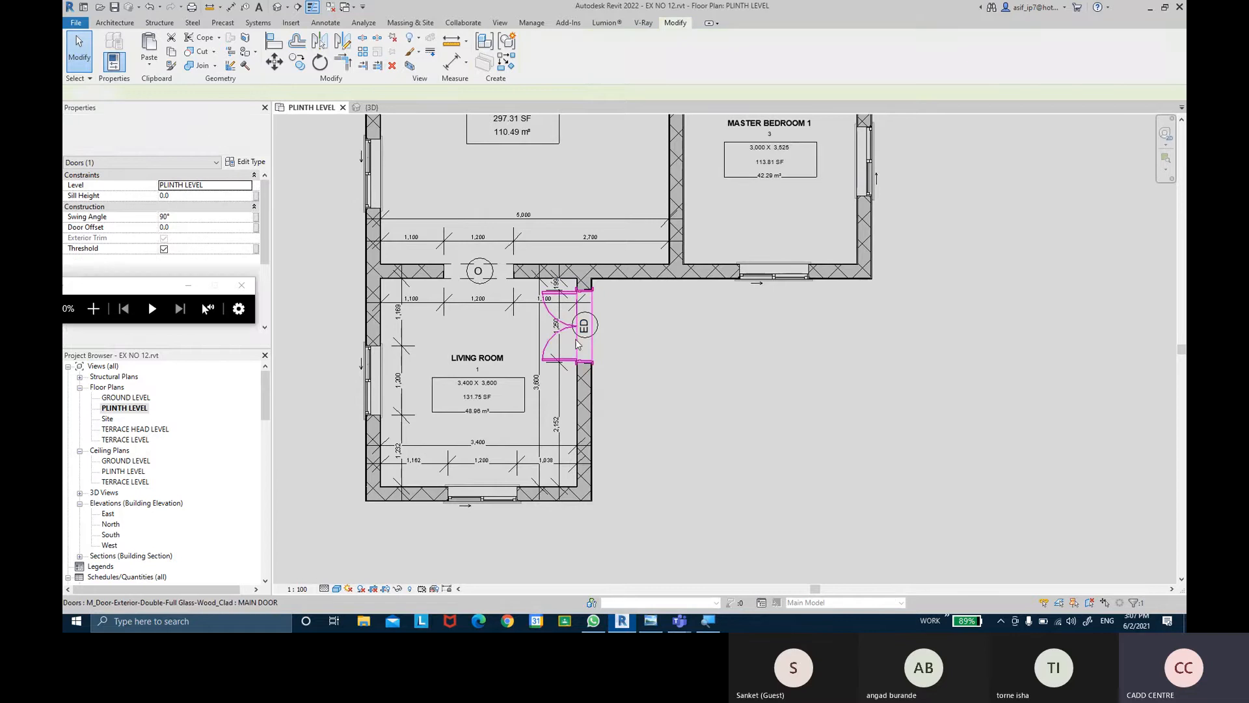
left_click(553, 343)
middle_click_drag(655, 309, 694, 265)
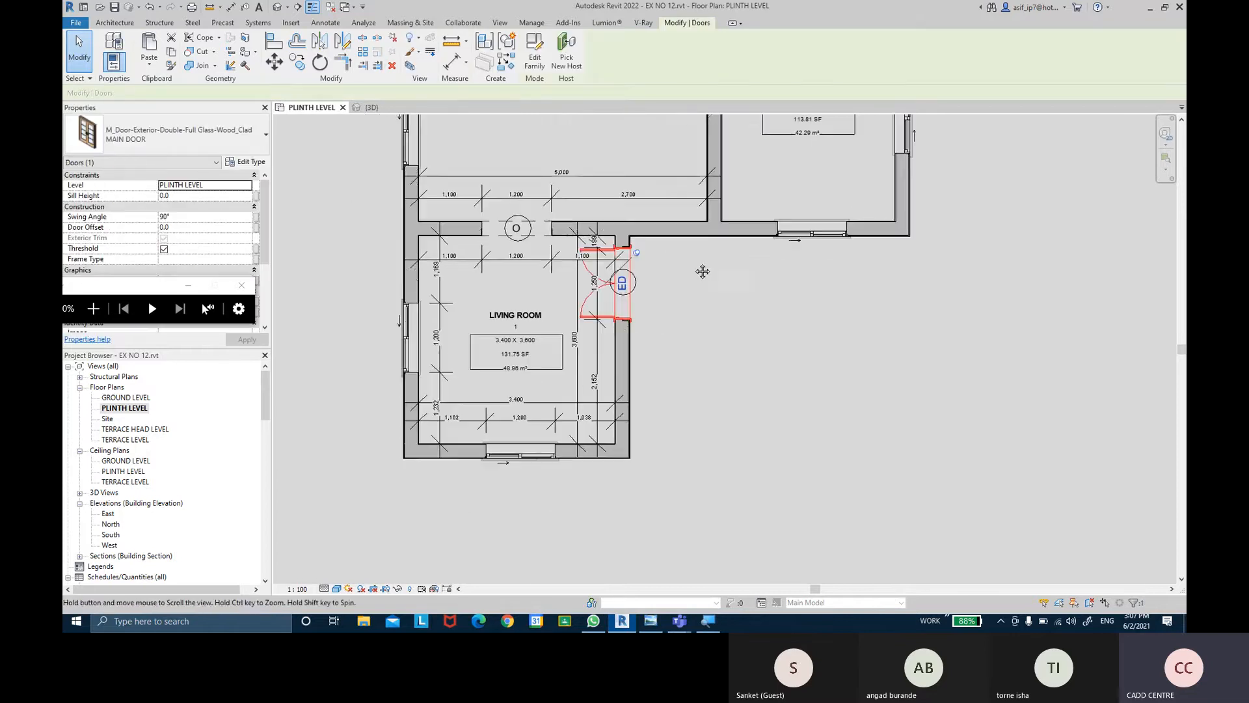
- Select the living room's lower window, then pin the window in the left wall and unpin it again
left_click(526, 466)
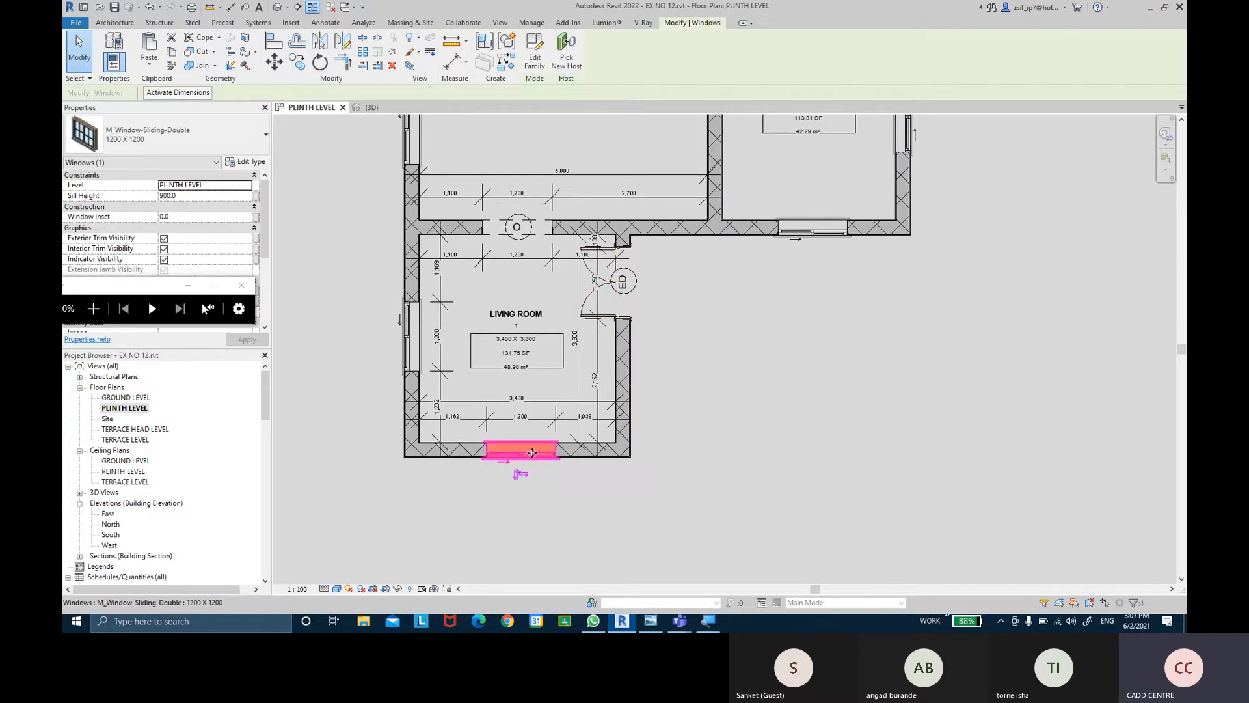
left_click(755, 363)
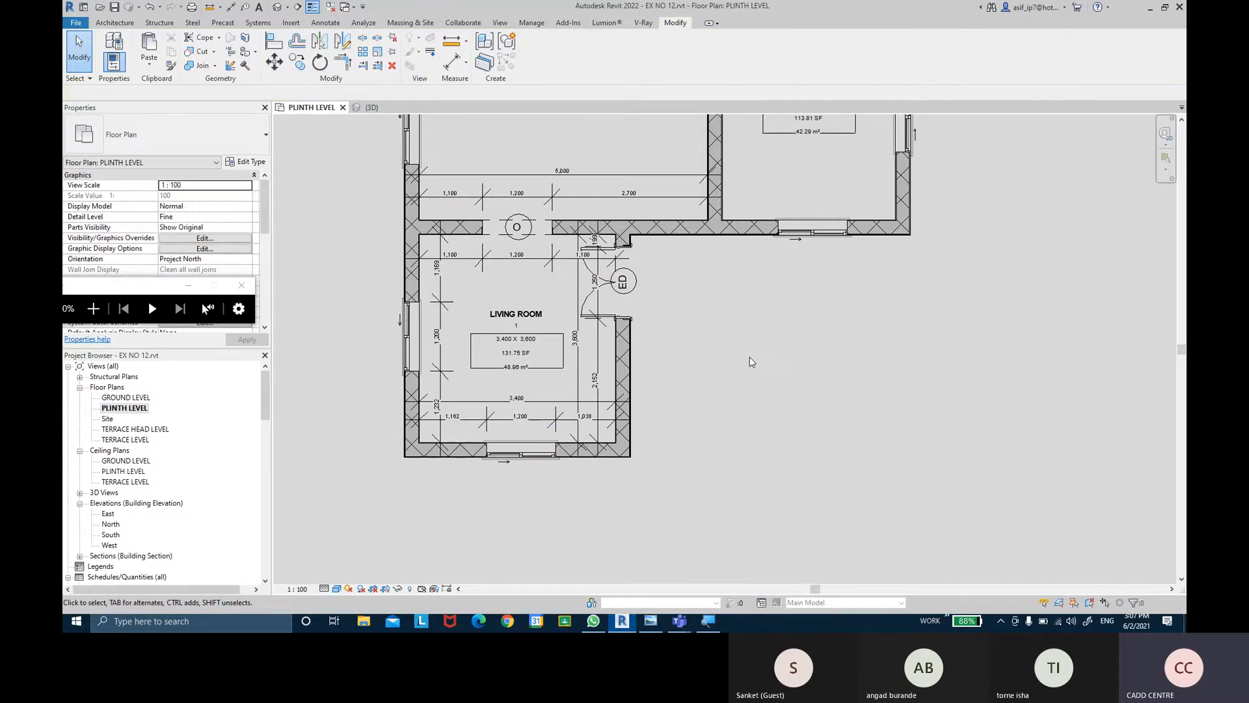
left_click(411, 336)
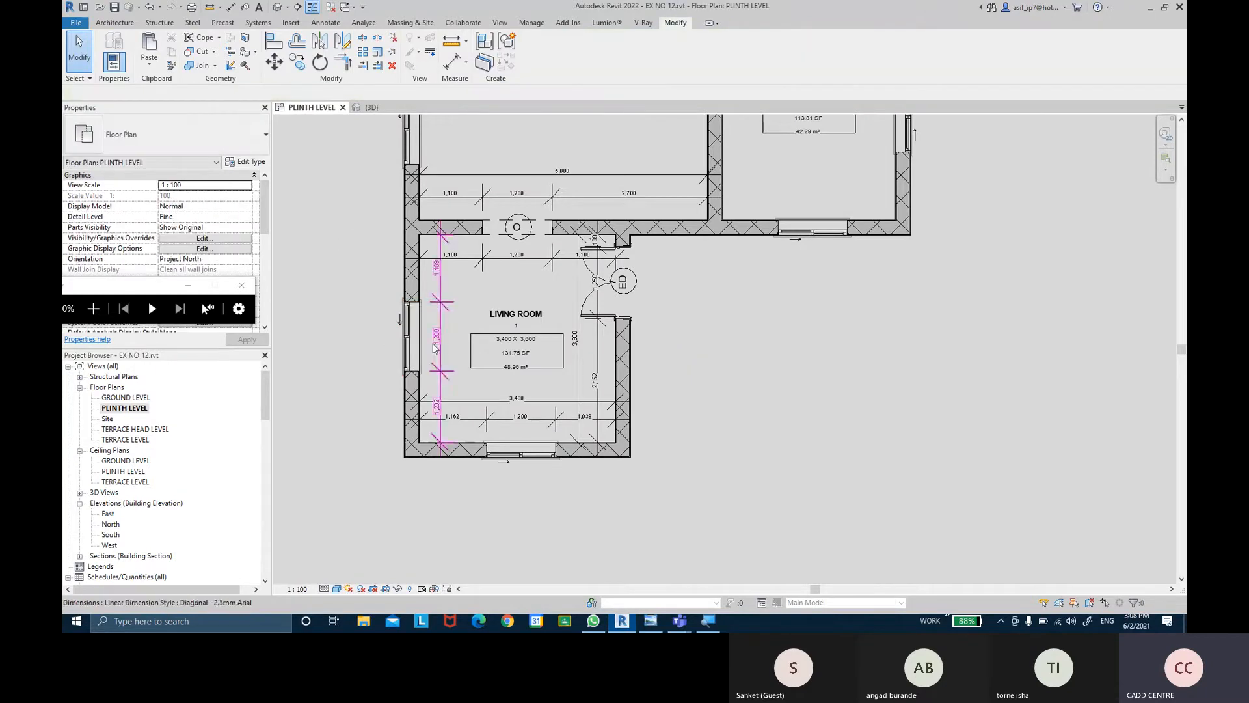
scroll(433, 348, "up", 1)
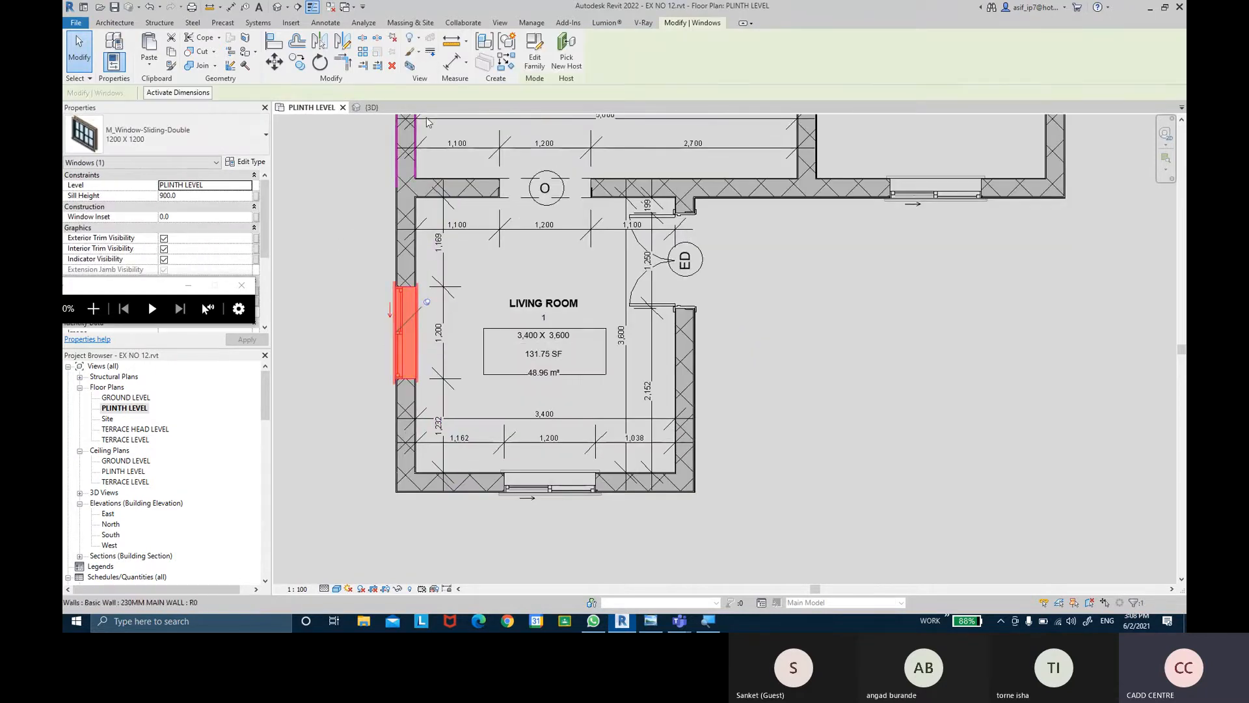
left_click(404, 290)
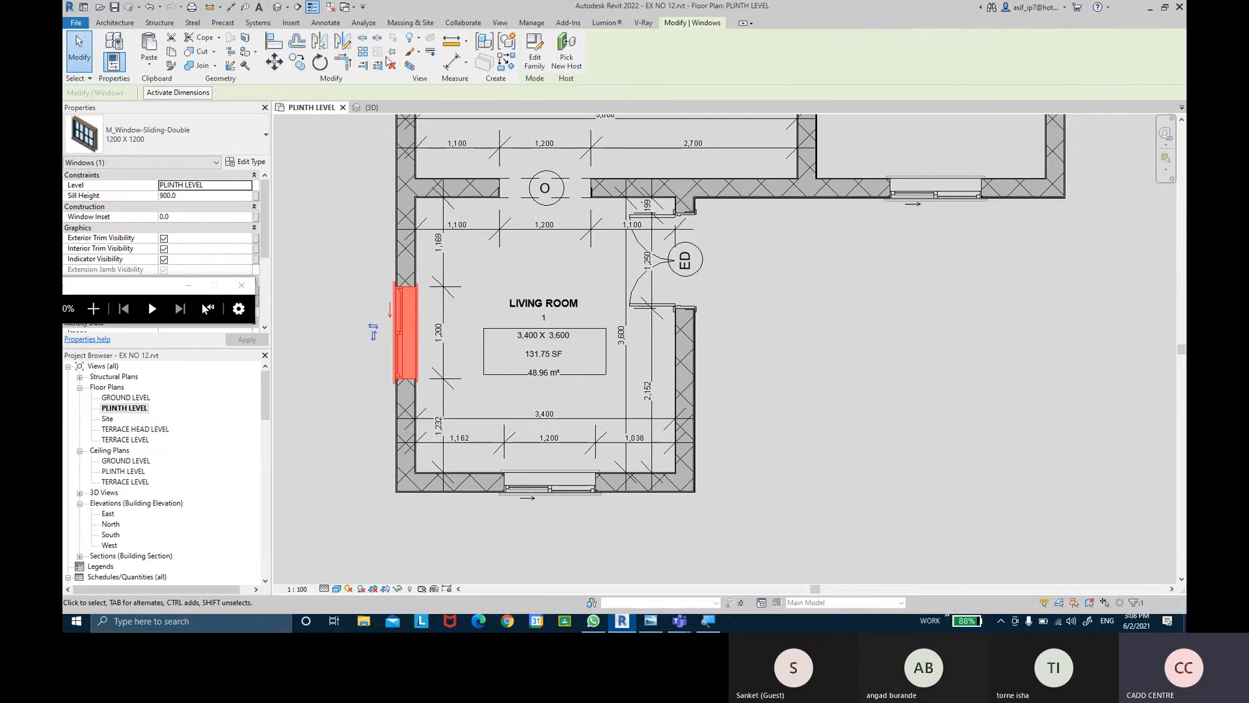
left_click(792, 395)
- Delete the middle of the three short horizontal walls, undo the deletion, and remove the same wall again with the Delete tool
scroll(790, 396, "down", 3)
middle_click_drag(794, 396, 566, 363)
scroll(1056, 356, "up", 1)
middle_click_drag(1049, 359, 918, 333)
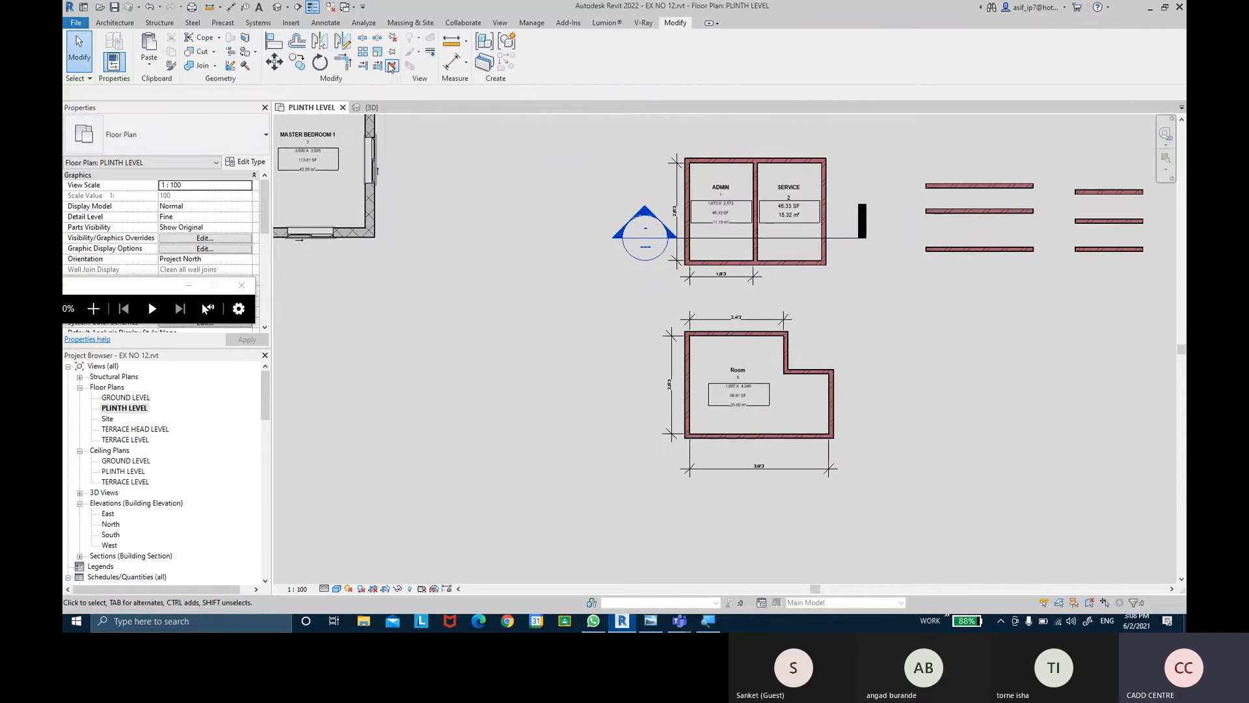
scroll(979, 212, "up", 1)
middle_click_drag(979, 212, 713, 234)
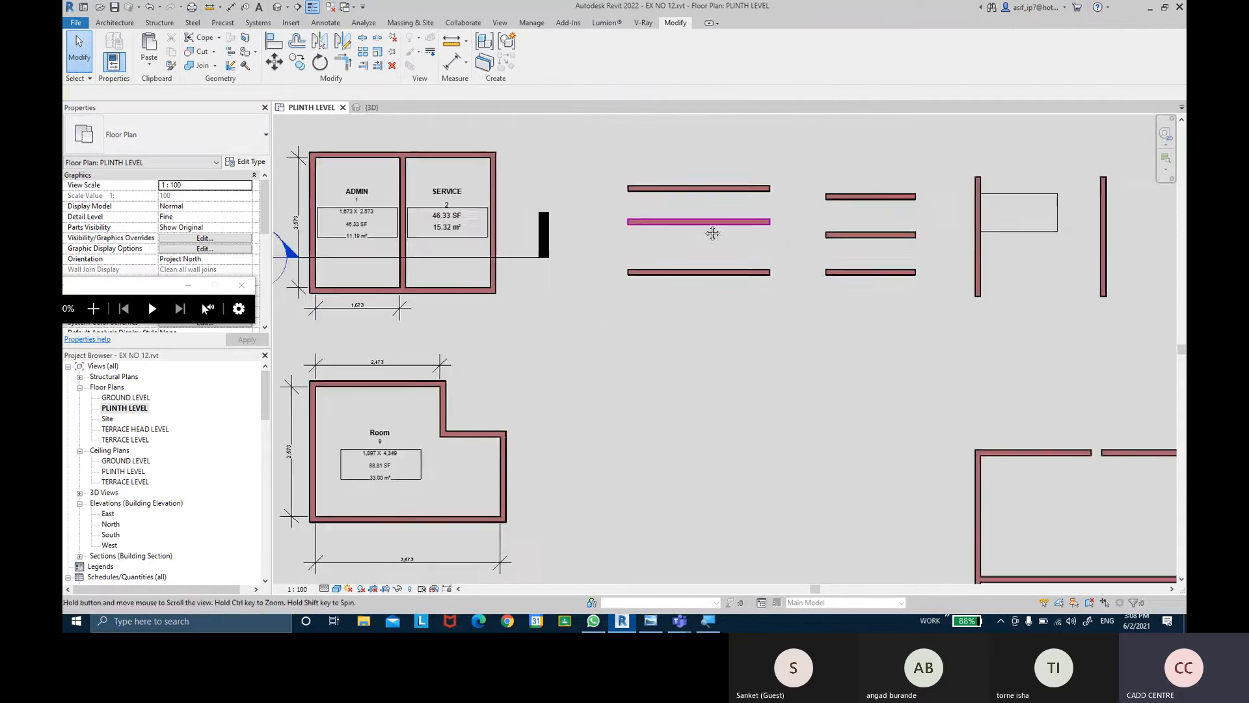
scroll(838, 227, "up", 1)
left_click(850, 242)
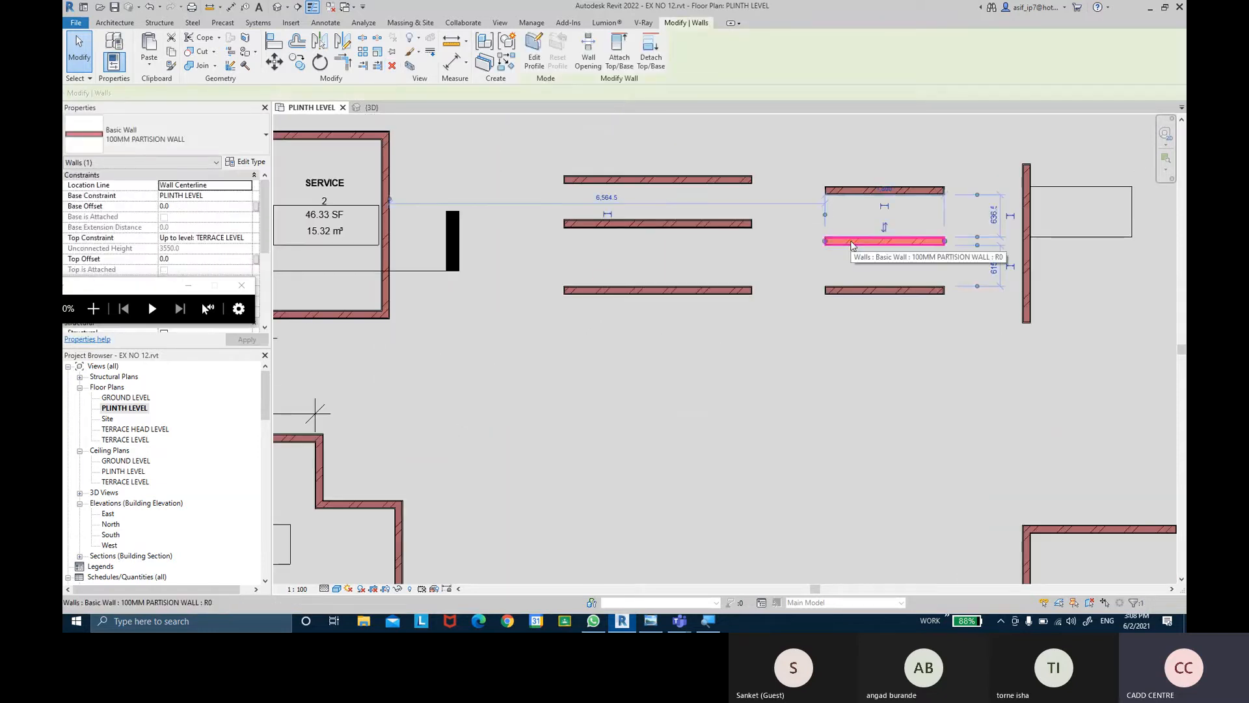
key("Delete")
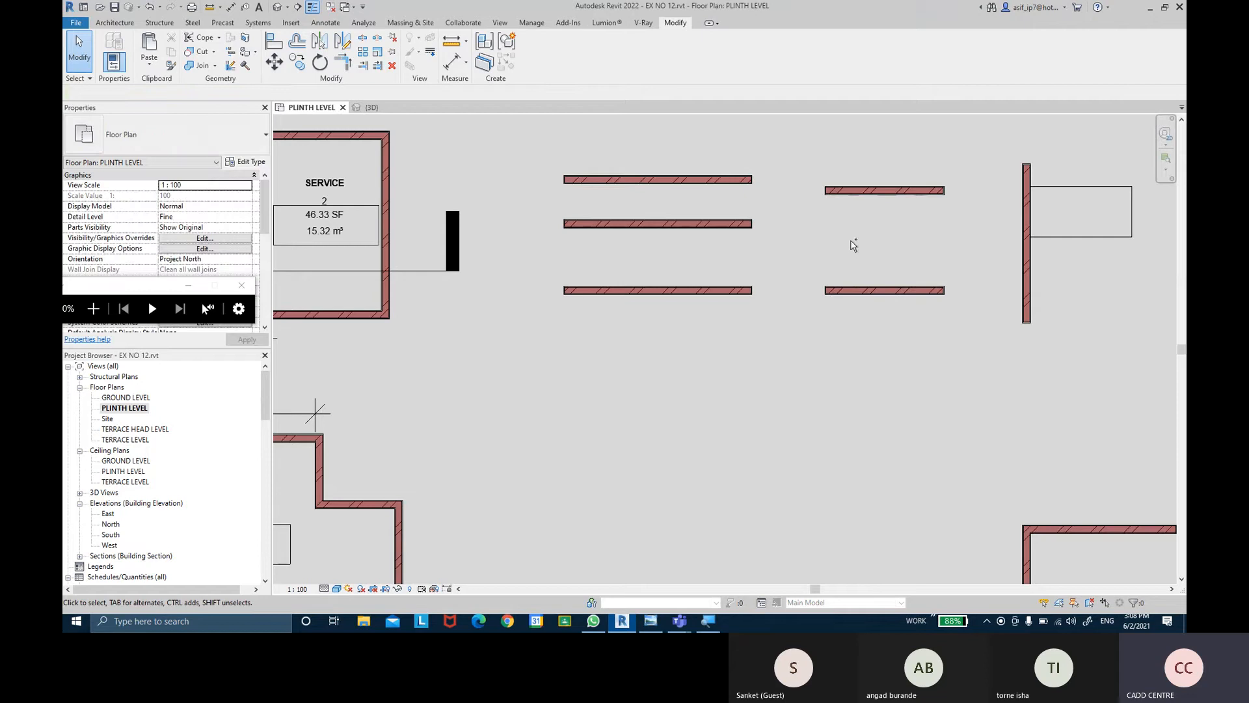
key("ctrl+z")
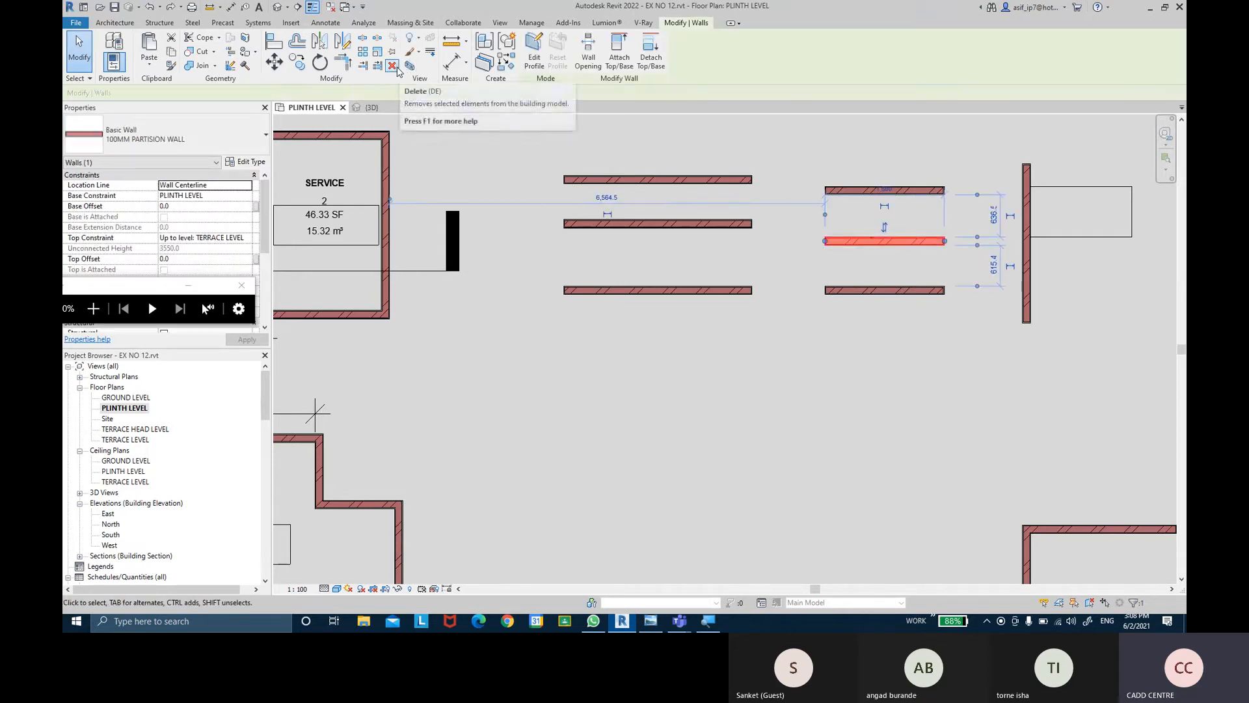
left_click(395, 67)
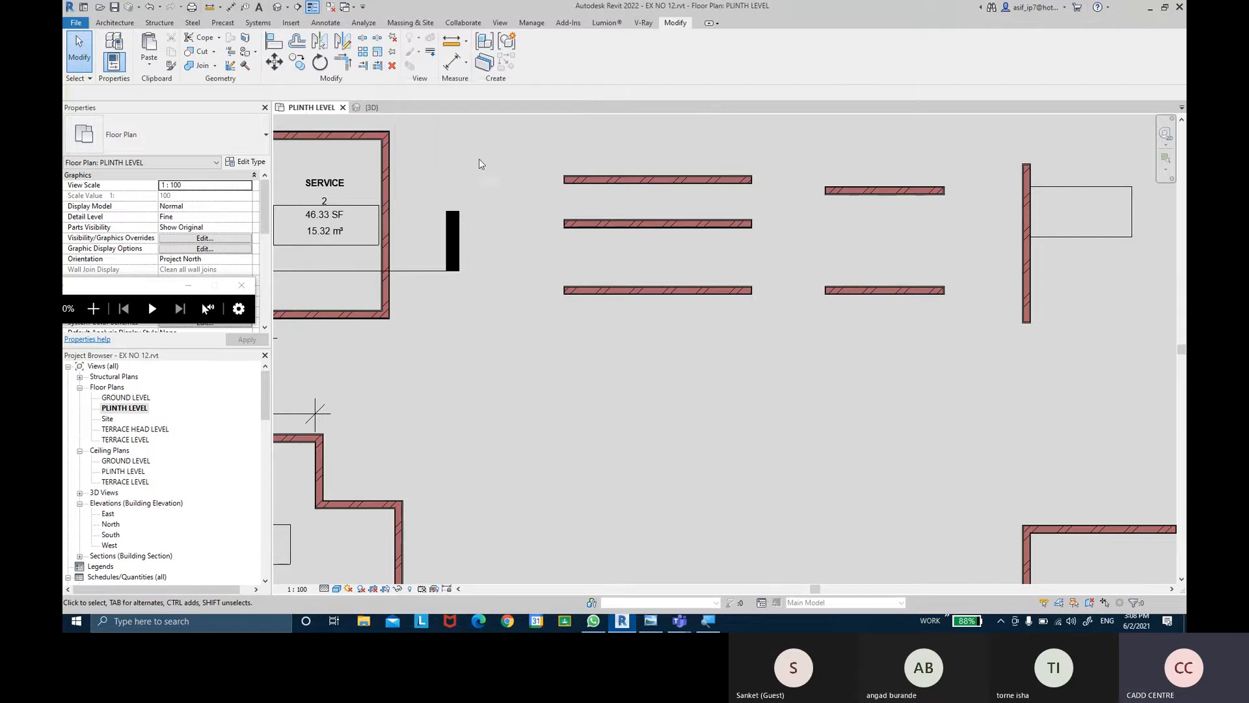
- Scale the far-right vertical wall graphically from its lower end, with its upper end as reference, to a length of 3500 mm
middle_click_drag(479, 159, 527, 181)
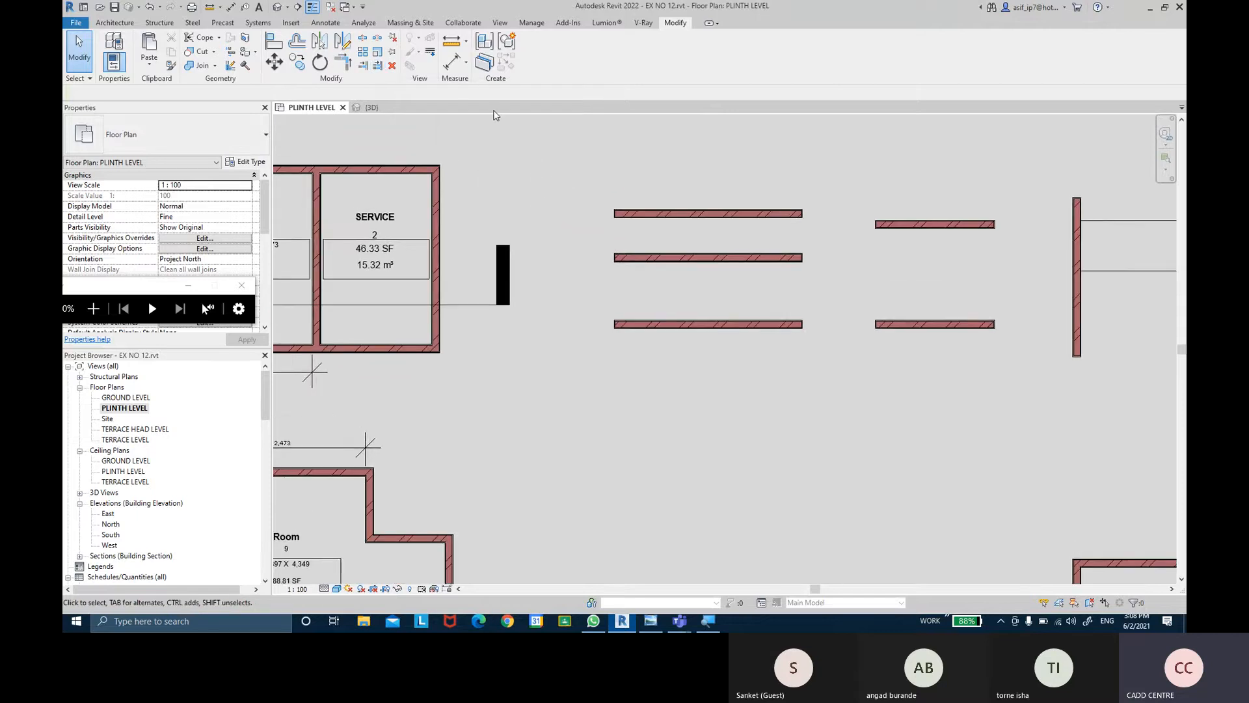
left_click(709, 215)
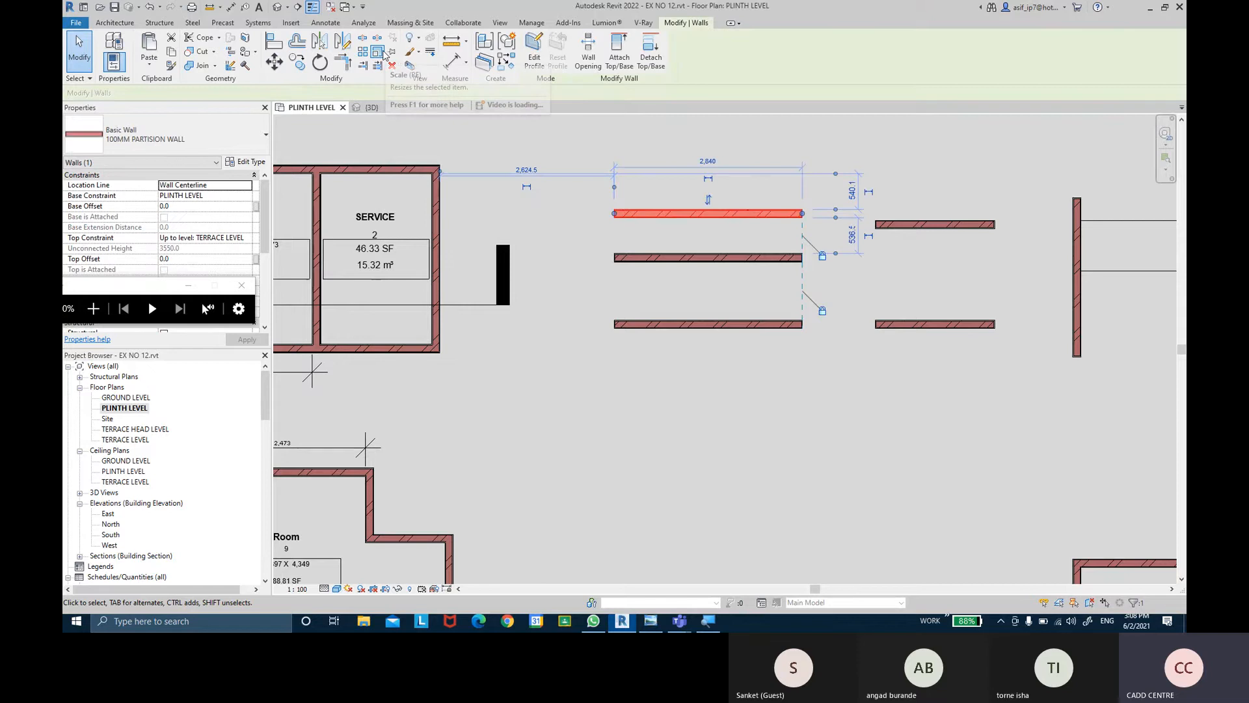
middle_click_drag(915, 173, 624, 168)
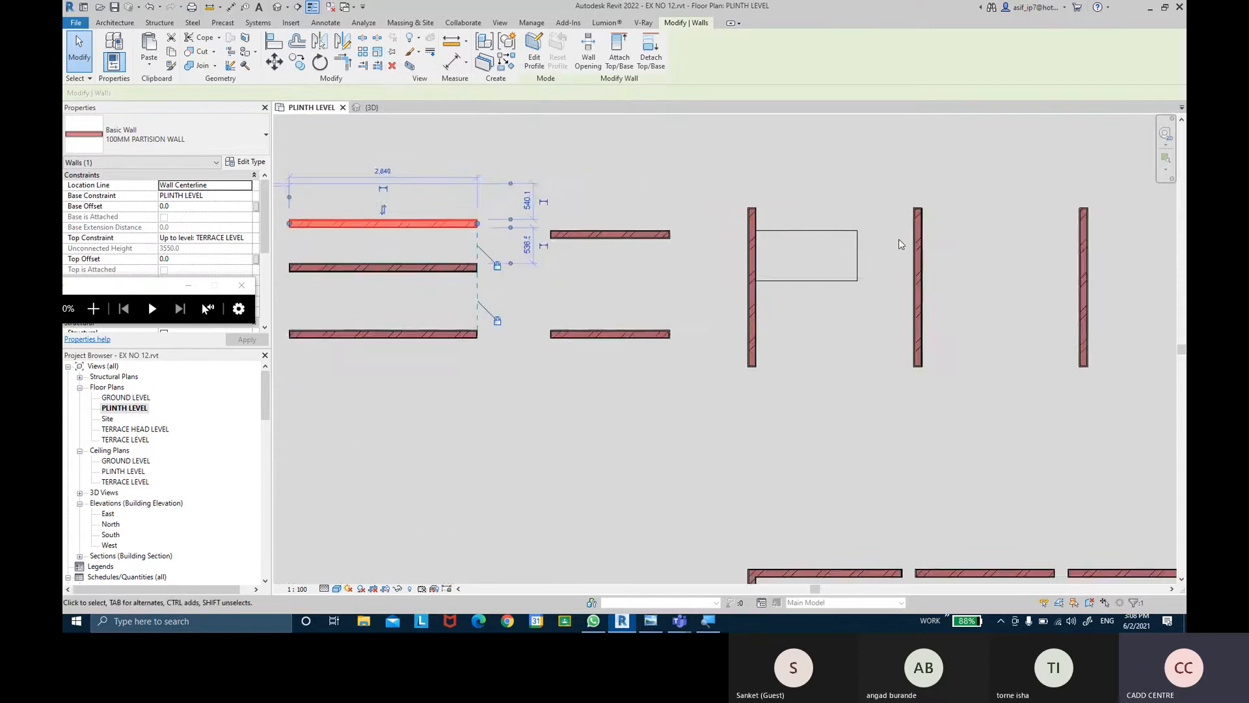
middle_click_drag(1091, 238, 725, 223)
middle_click_drag(1154, 234, 803, 213)
middle_click_drag(949, 229, 529, 210)
middle_click_drag(924, 215, 438, 231)
left_click(565, 204)
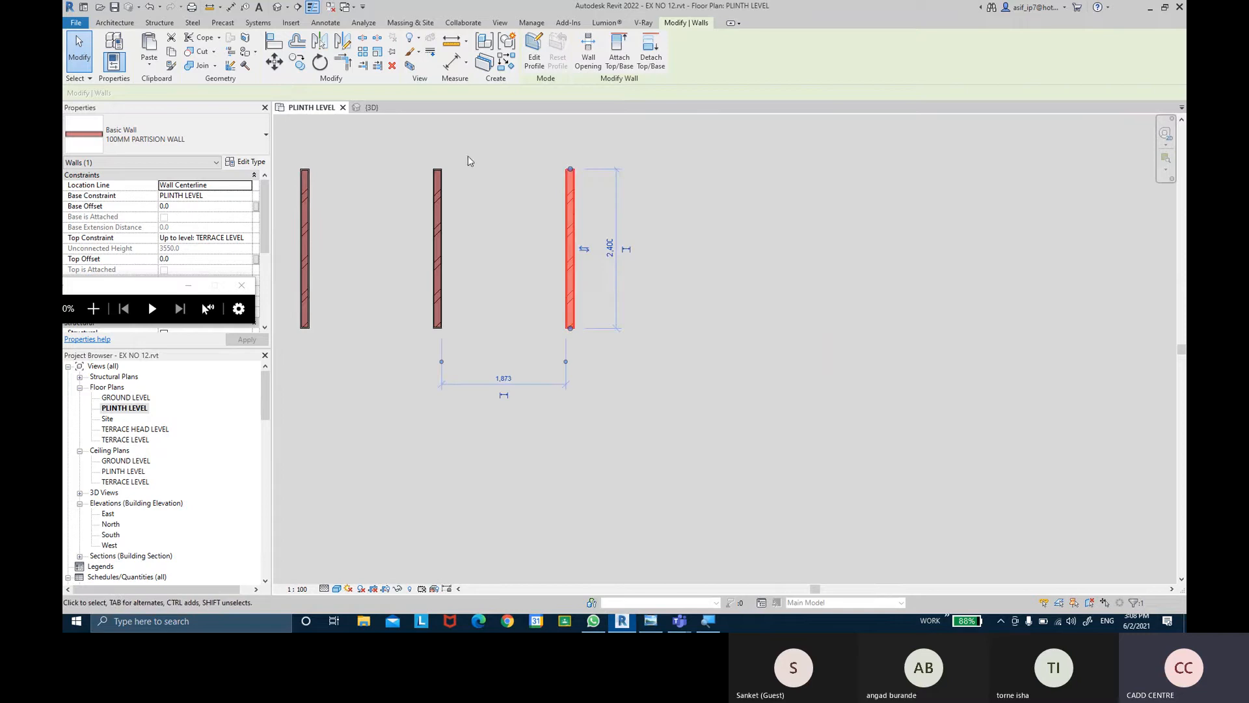
left_click(377, 52)
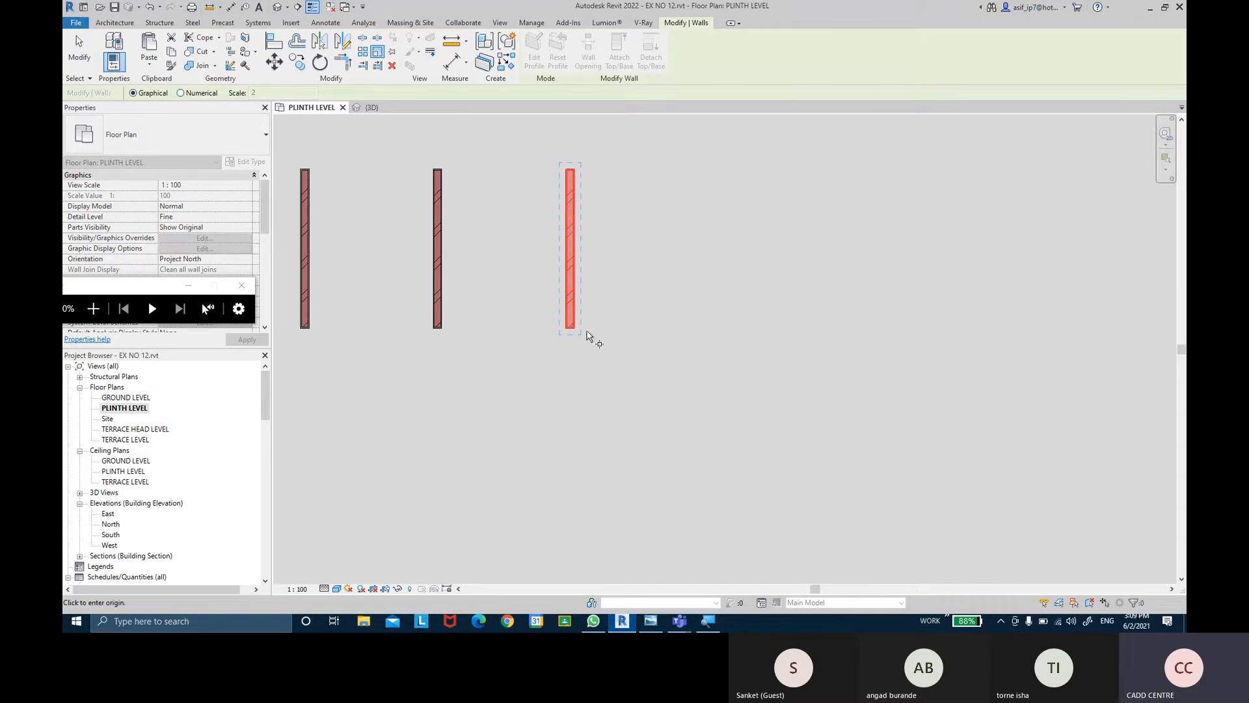
scroll(570, 331, "up", 3)
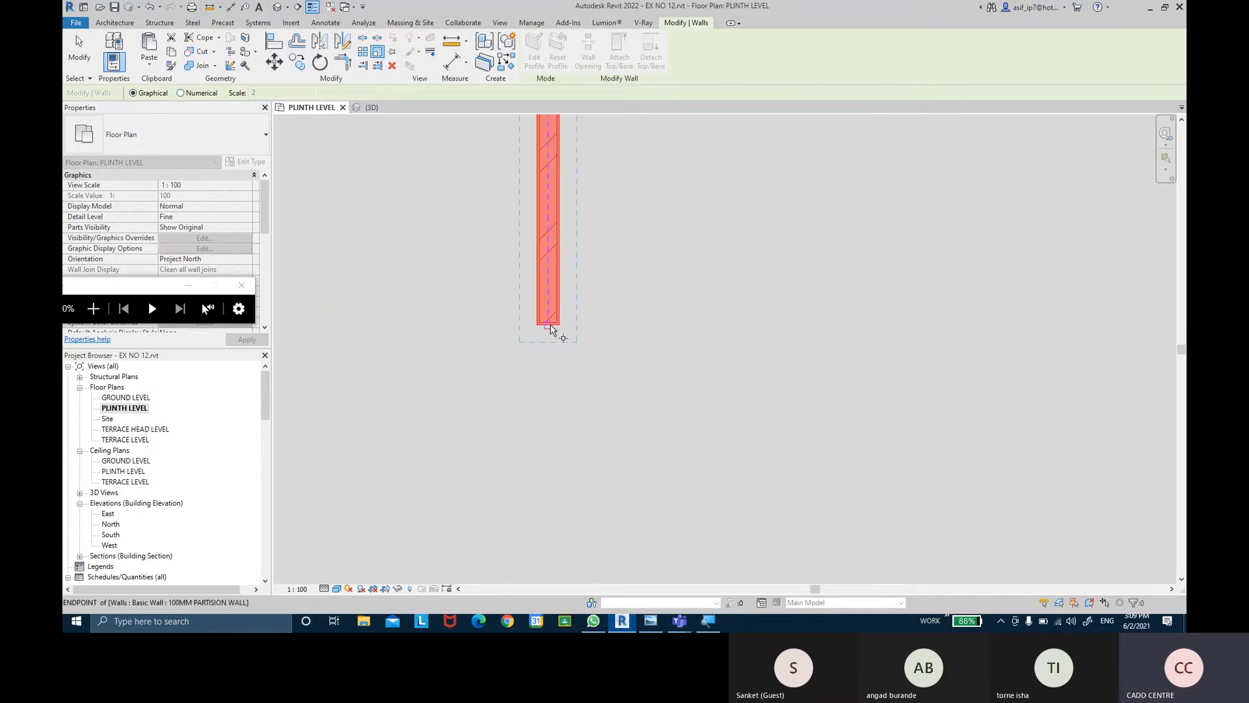
left_click(549, 324)
left_click(711, 324)
scroll(551, 290, "down", 2)
middle_click_drag(551, 291, 538, 407)
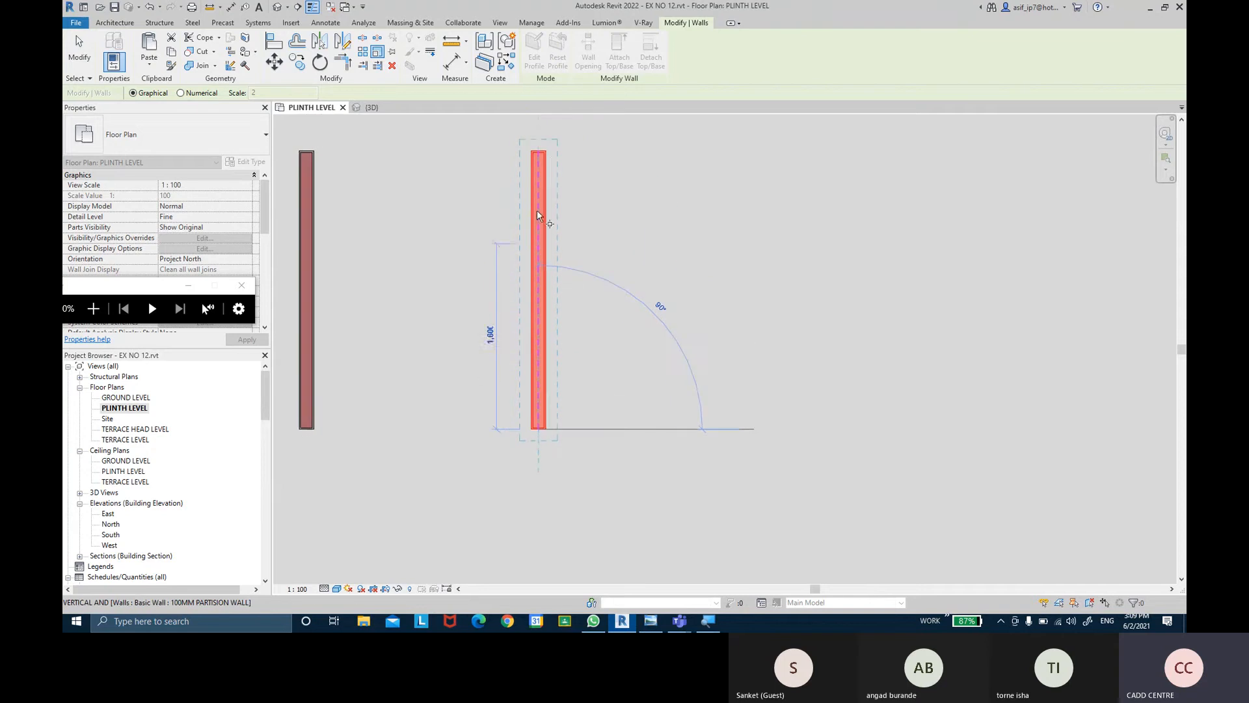
left_click(538, 151)
middle_click_drag(543, 140, 540, 243)
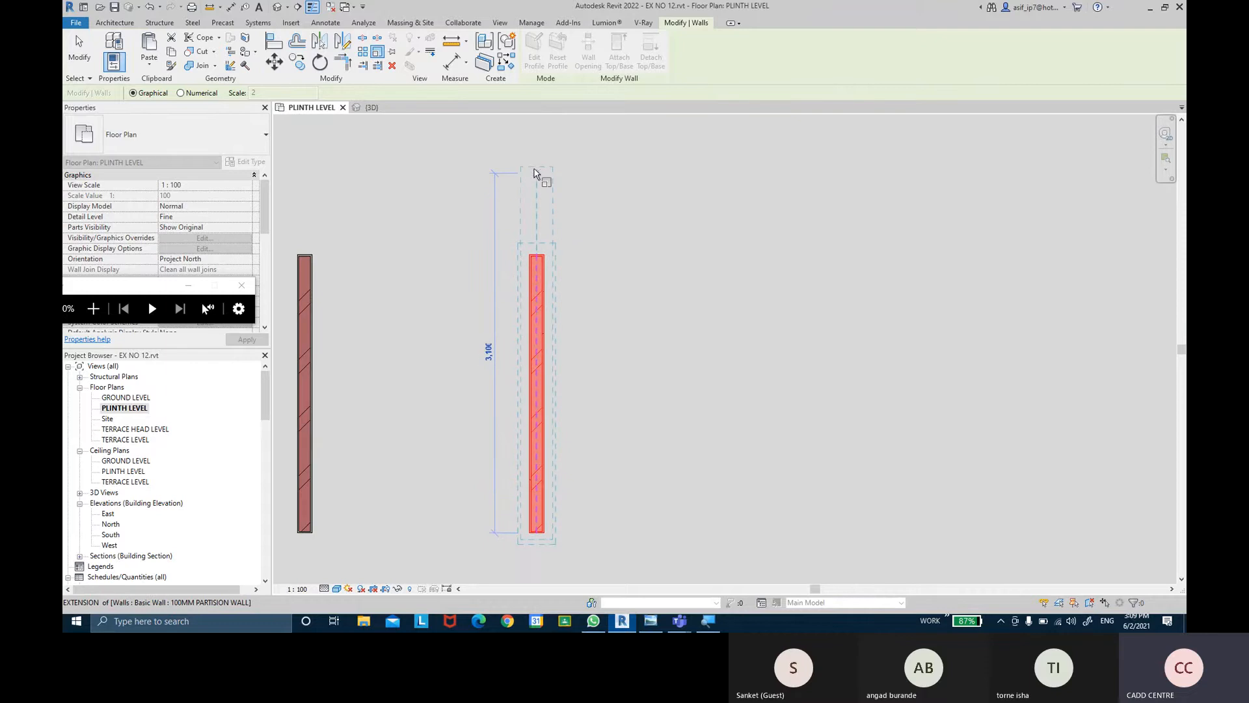
type("3500")
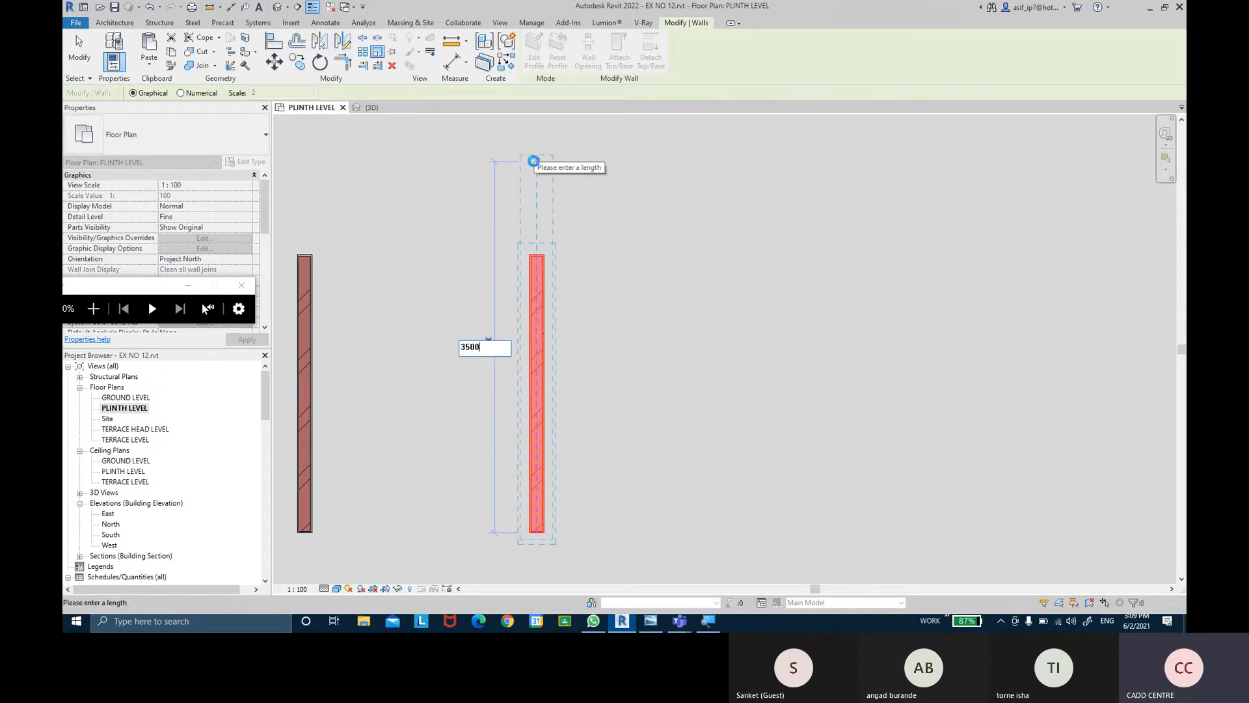
key("Return")
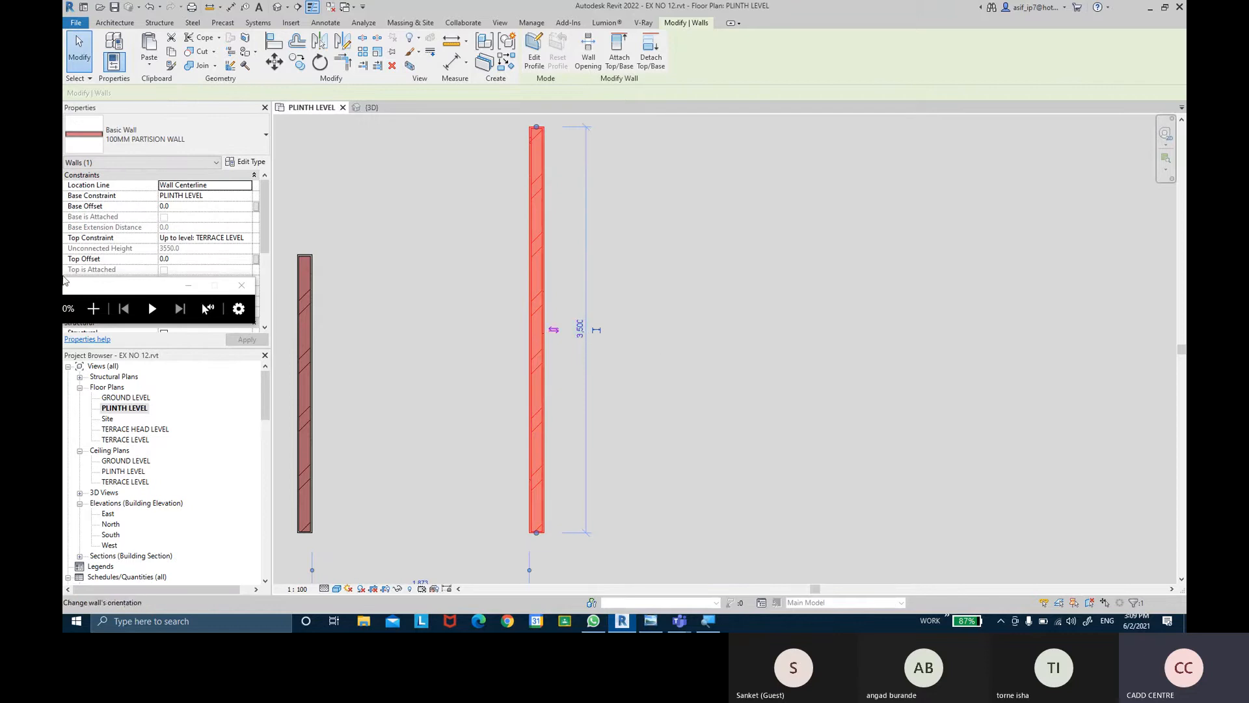
left_click(494, 194)
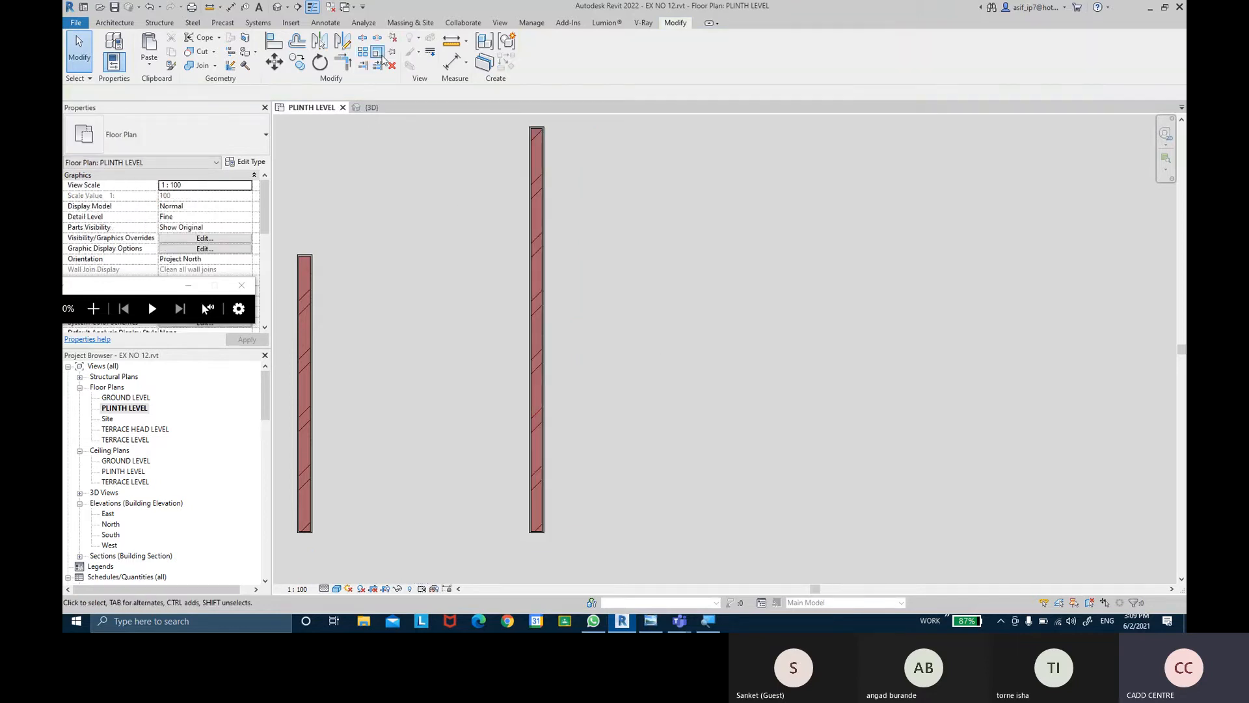
left_click(537, 220)
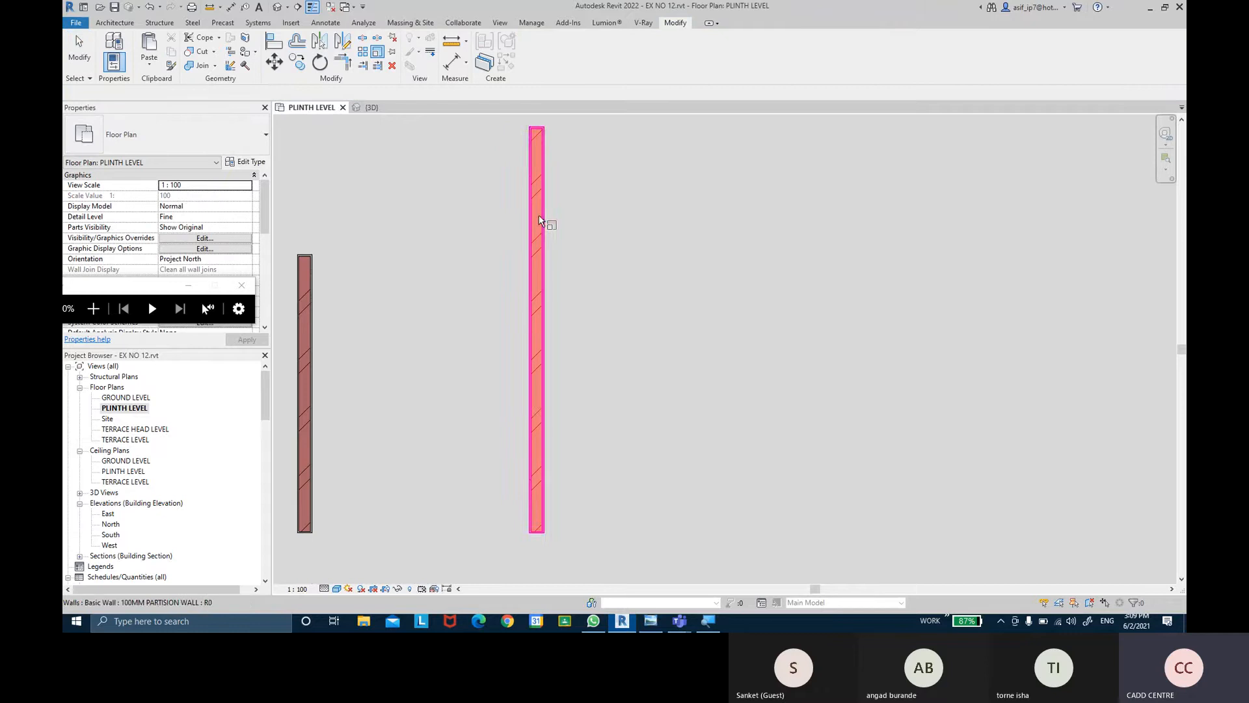
key("r")
key("e")
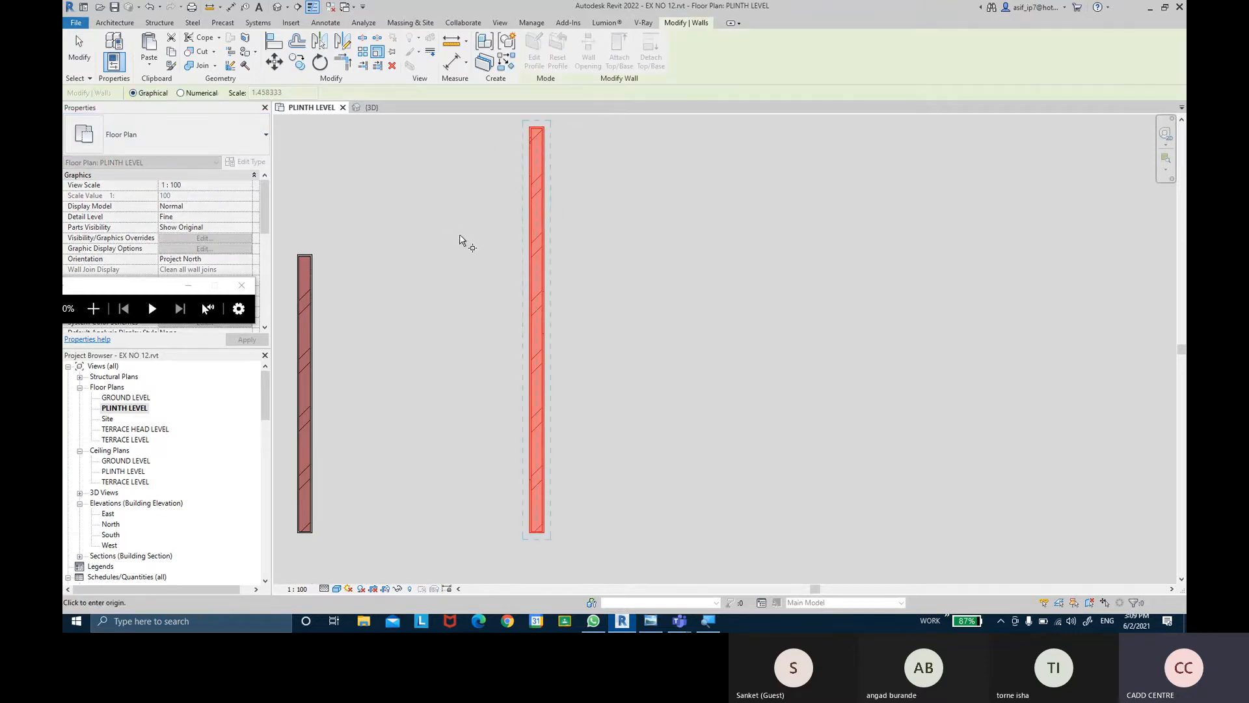
key("Escape")
key("Escape")
- Scale the same far-right wall numerically by a factor of 2 from its lower end
left_click(536, 269)
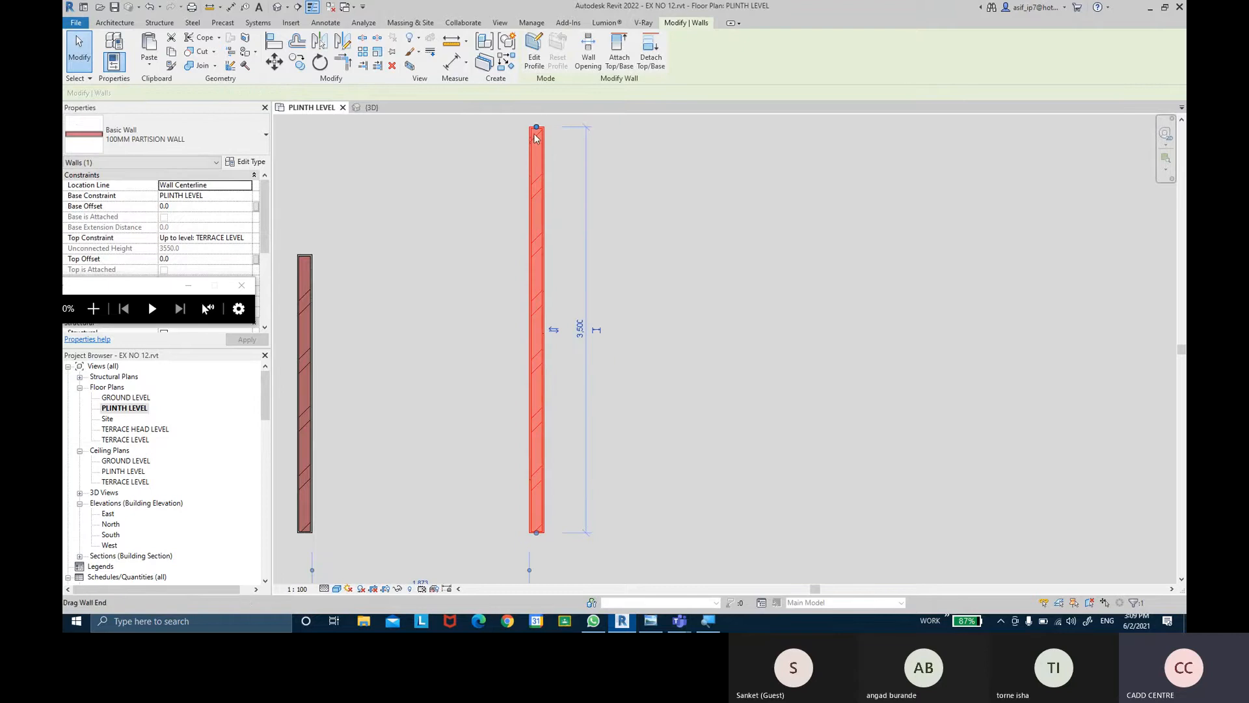
left_click(377, 56)
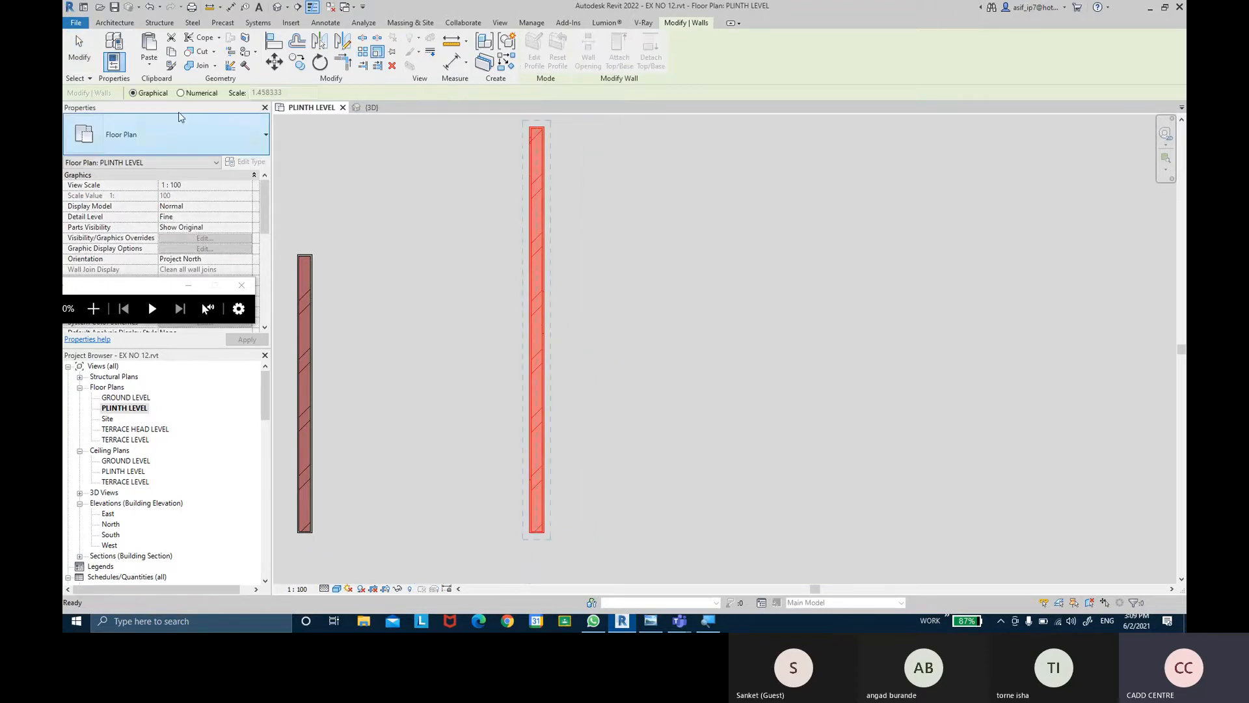
left_click(294, 94)
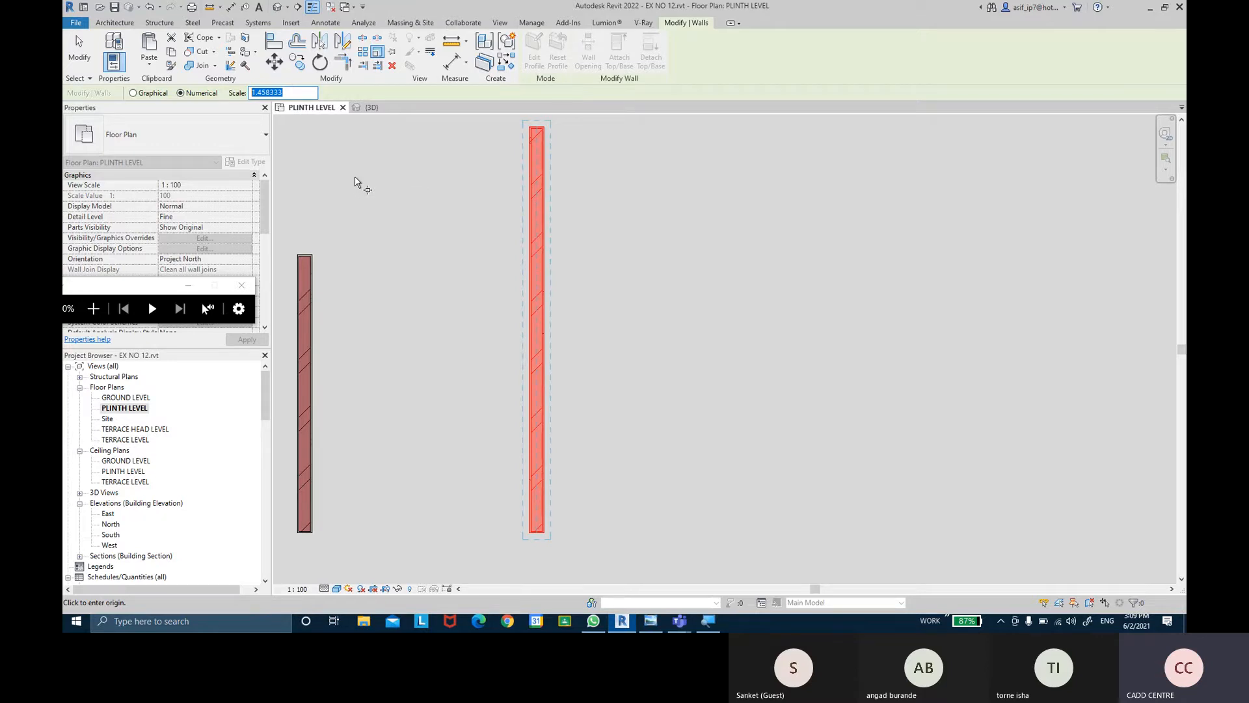
type("2")
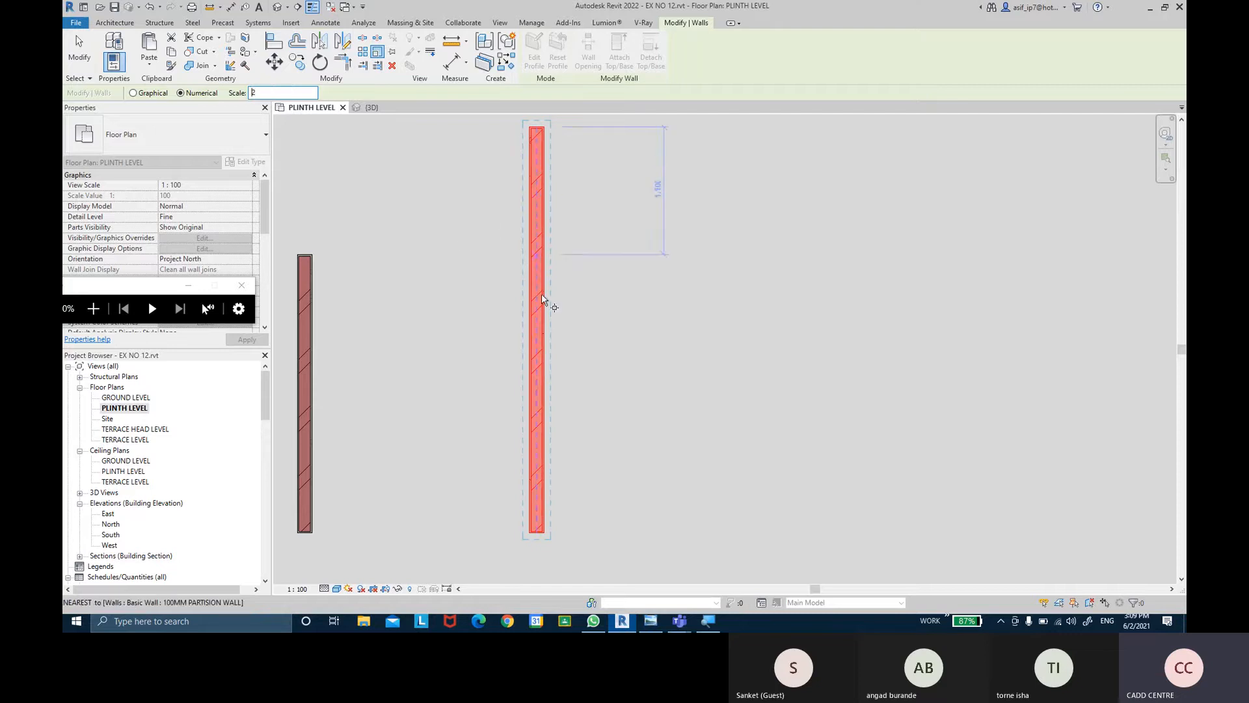
left_click(538, 530)
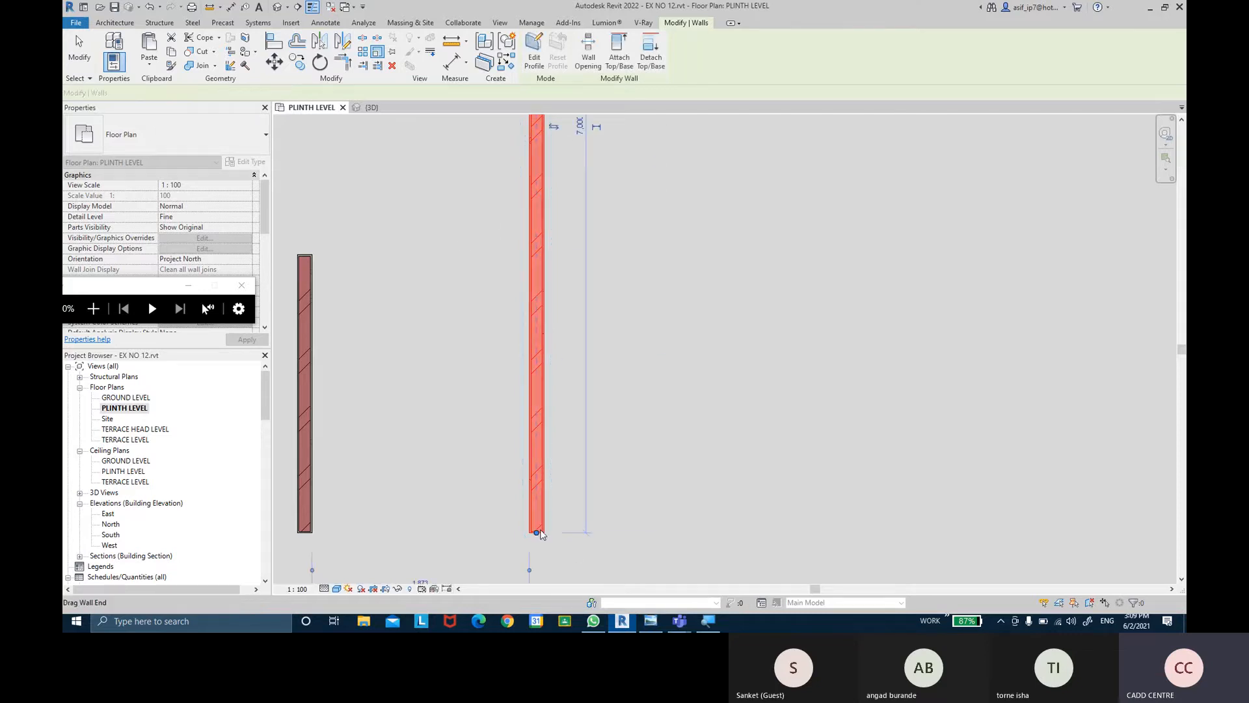
middle_click_drag(678, 245, 674, 364)
scroll(578, 245, "down", 2)
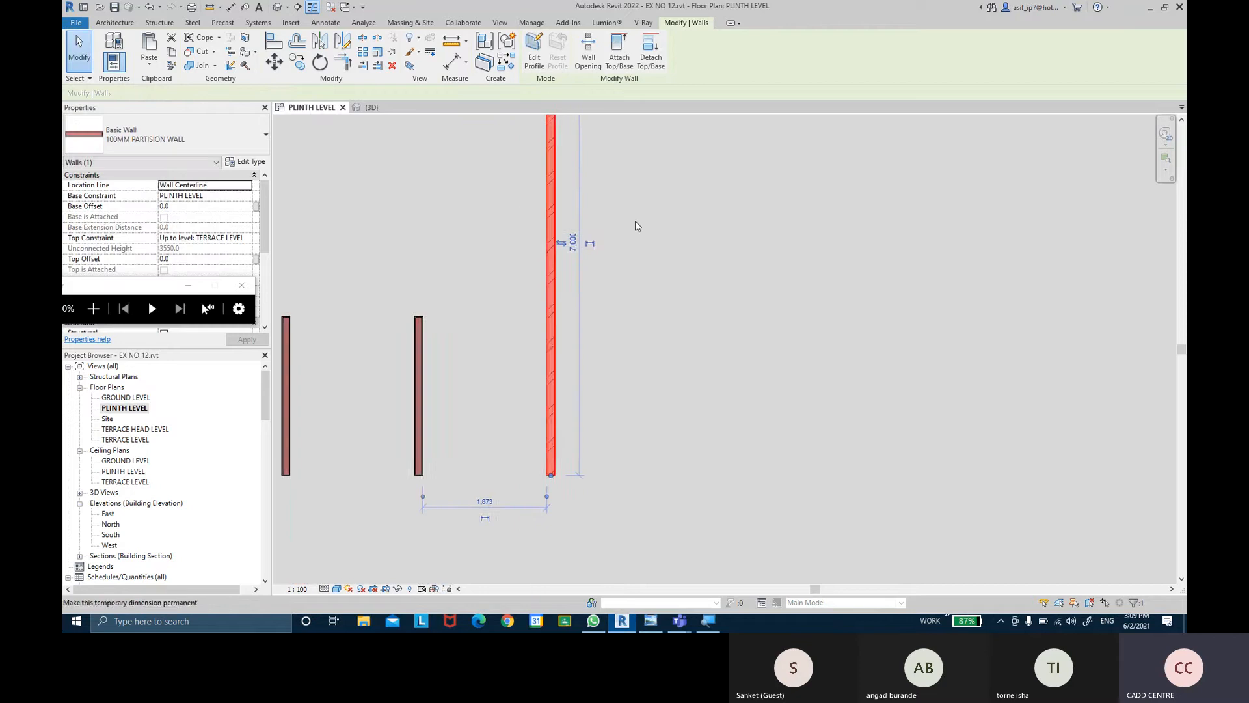
middle_click_drag(636, 223, 642, 273)
scroll(635, 272, "down", 1)
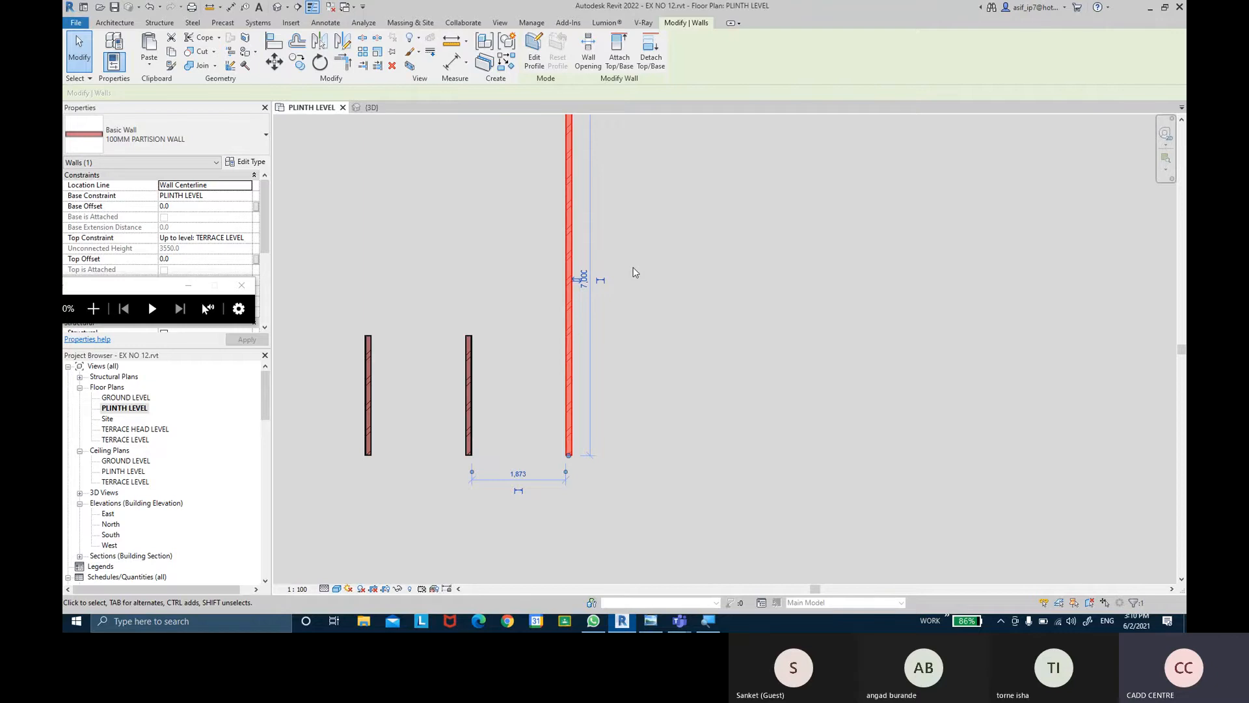
- Switch to Calculator, multiply 3500 by 5, and return to the floor plan
key("super")
type("calc")
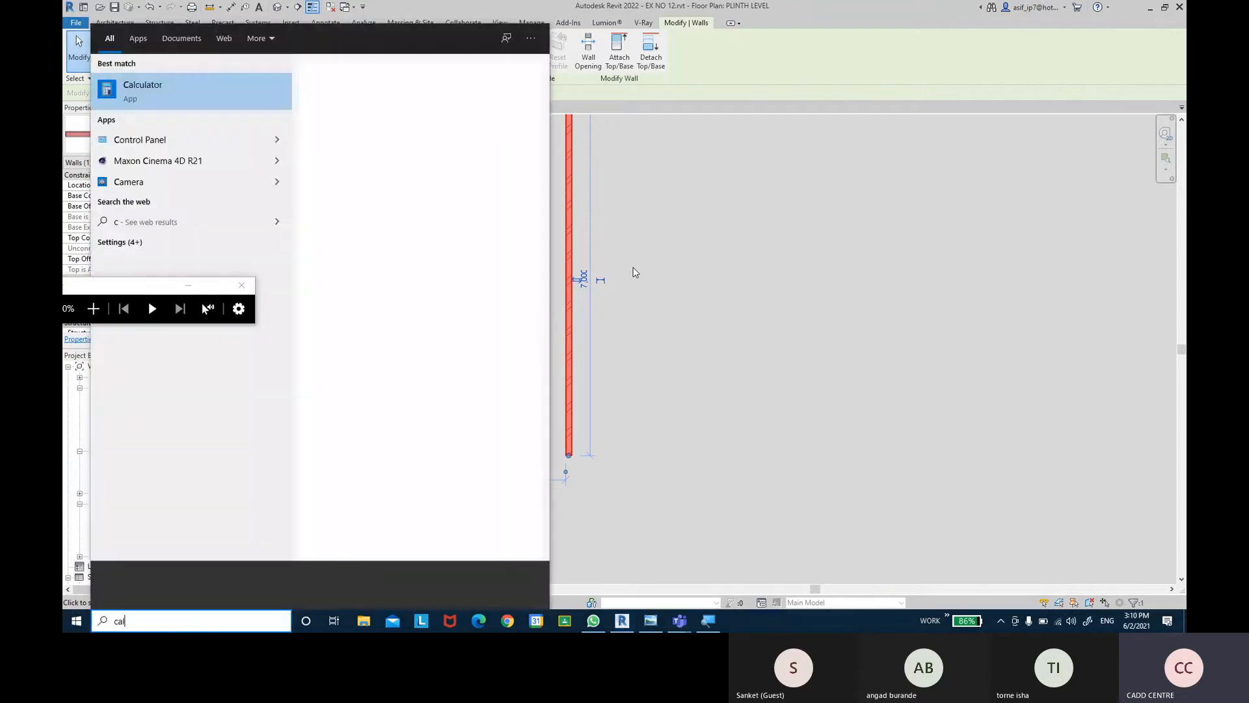
key("Return")
type("35")
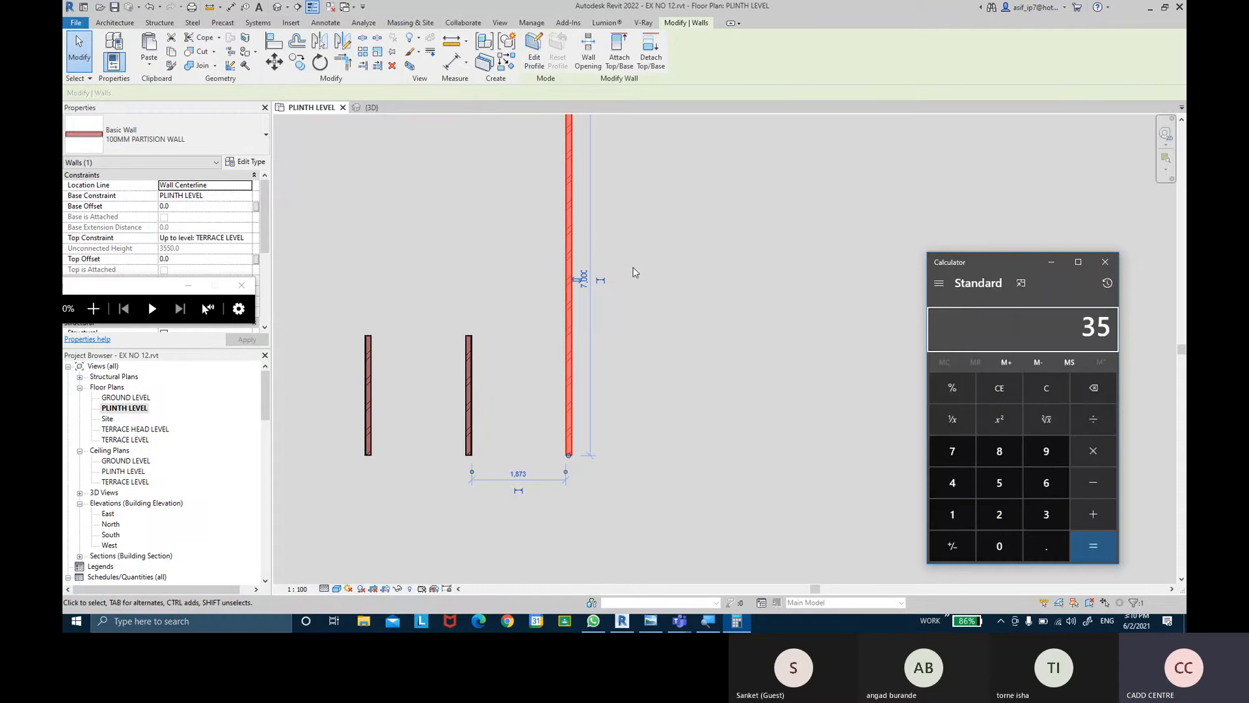
type("00*5")
key("Return")
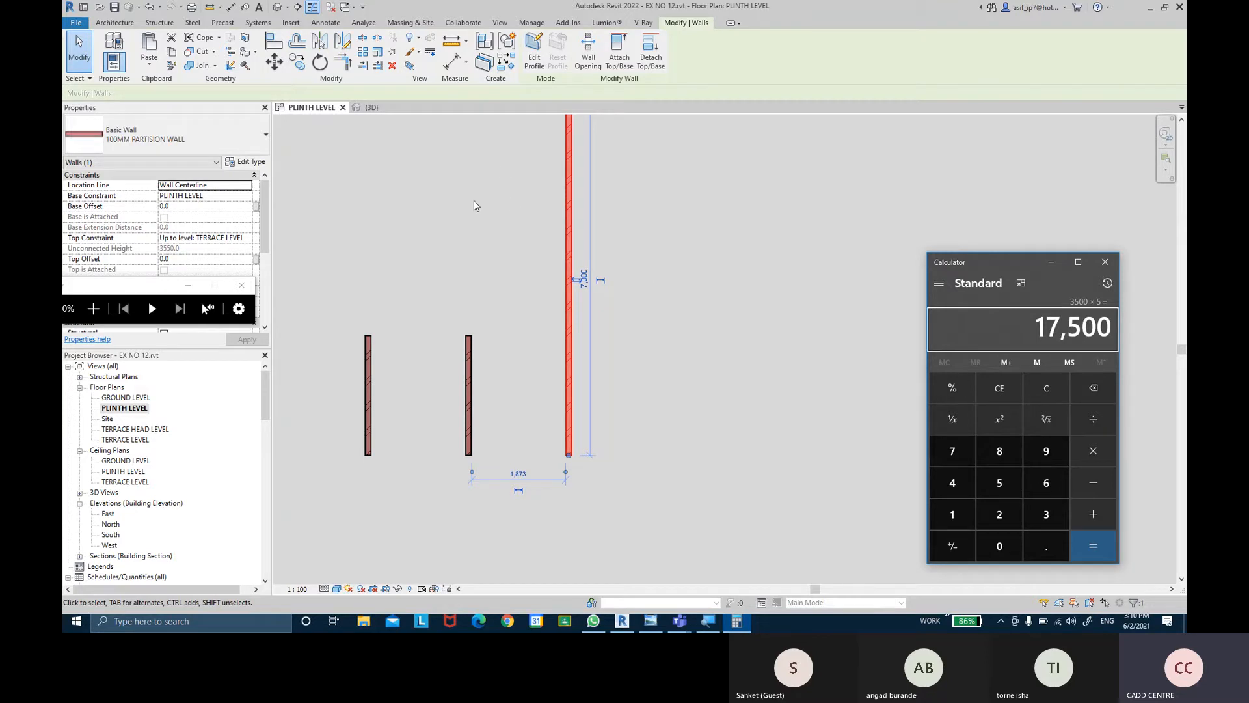
key("Escape")
left_click(628, 223)
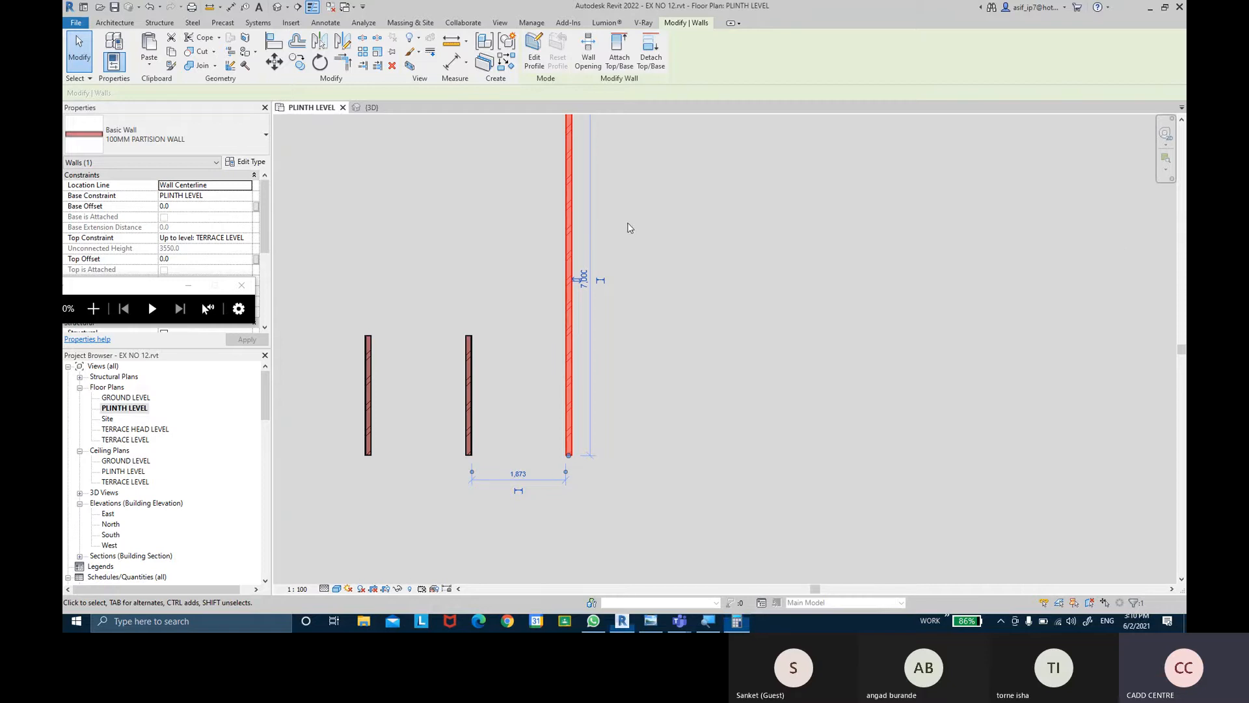
left_click(645, 216)
left_click(568, 216)
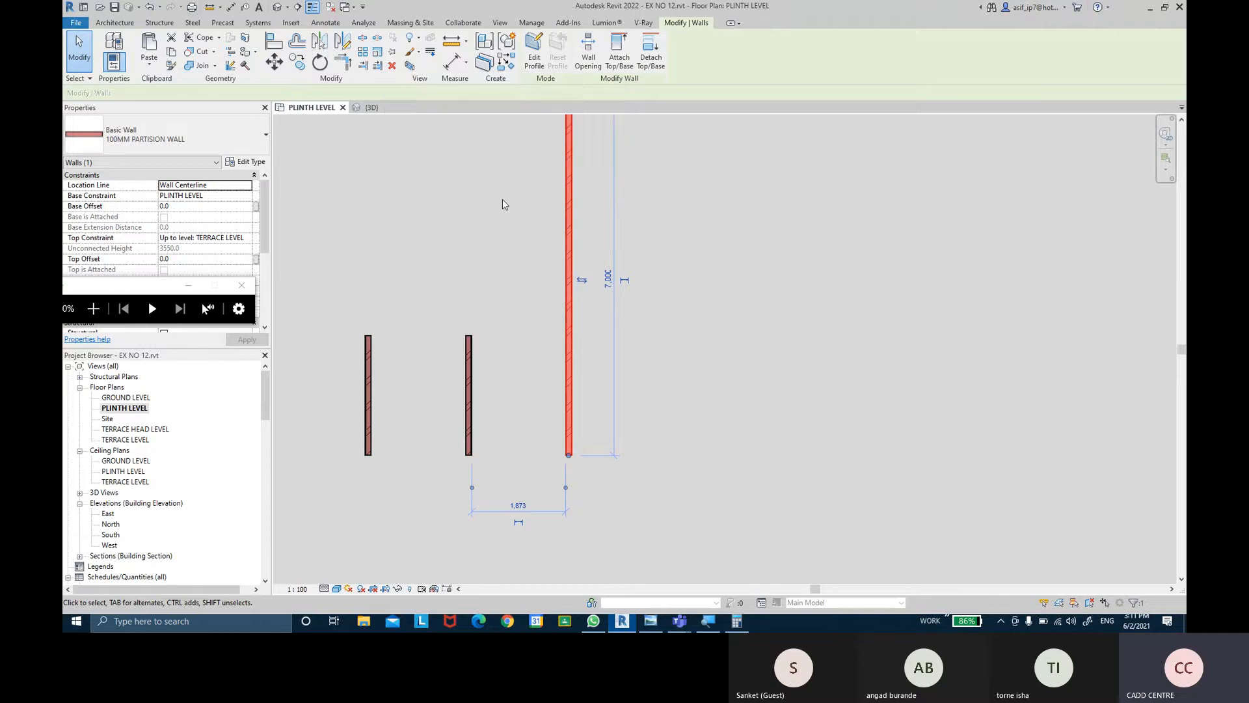
left_click(502, 199)
scroll(514, 270, "down", 1)
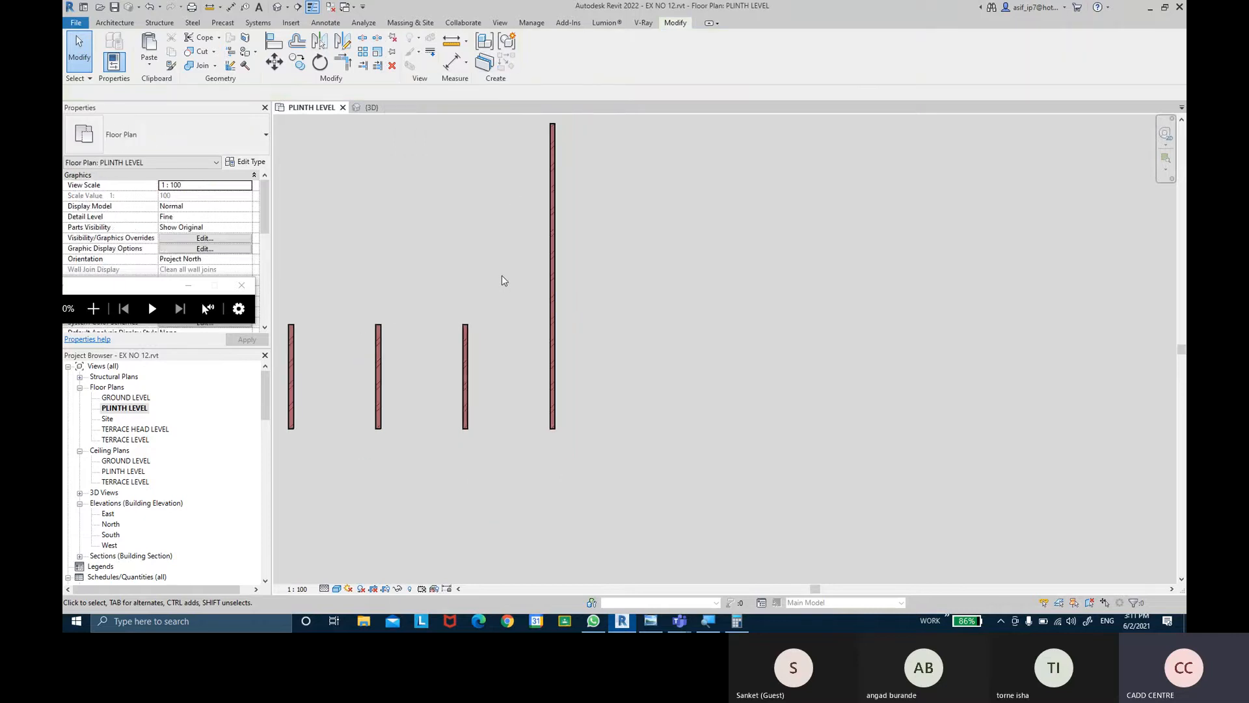
key("r")
key("e")
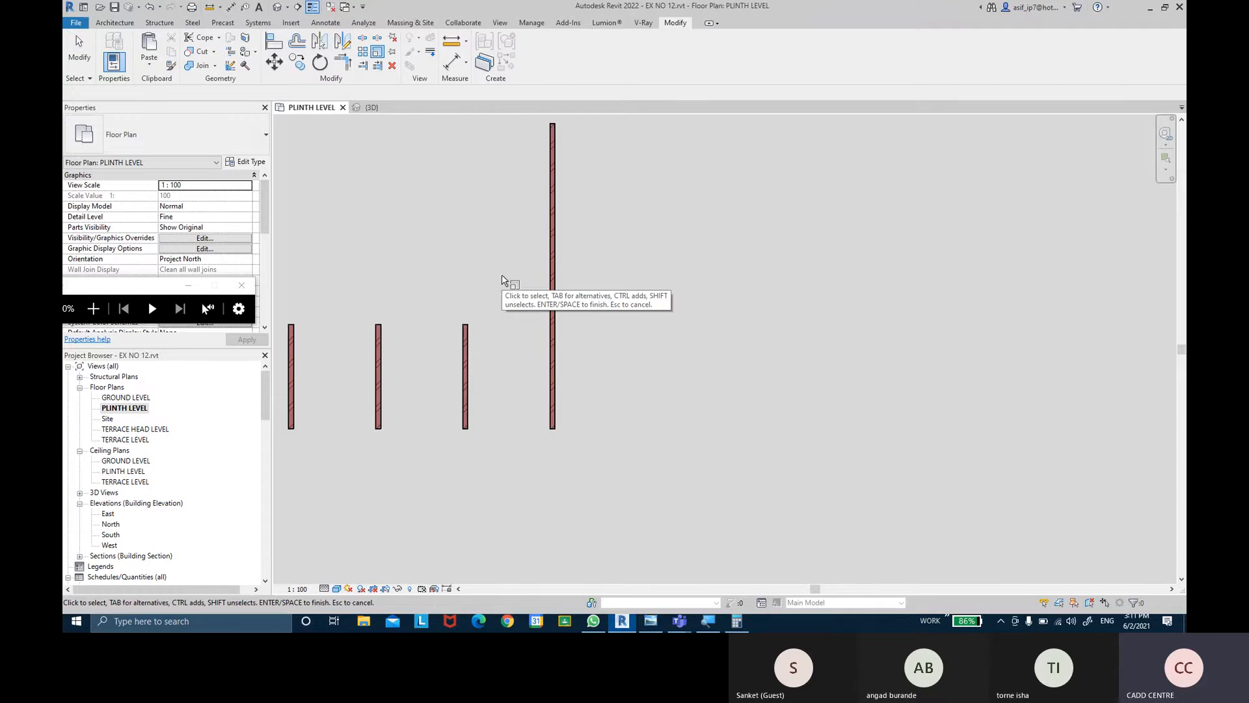
key("Escape")
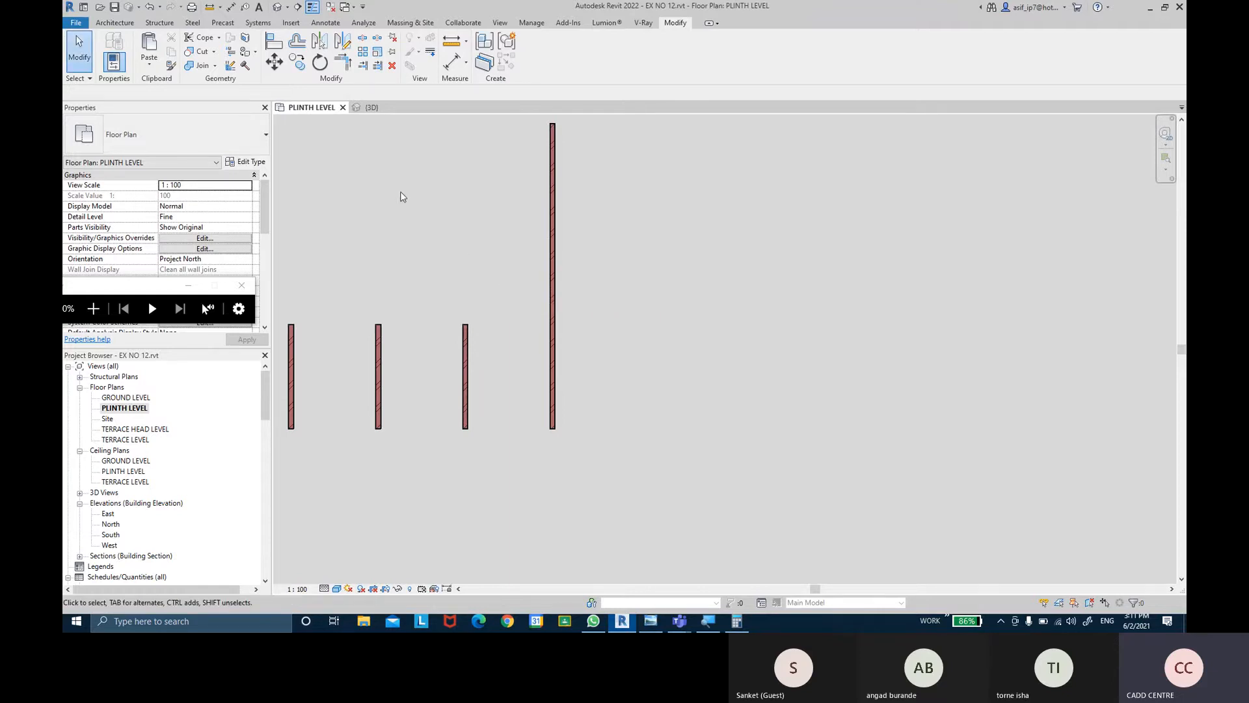
- Select the desk beside the row's first vertical wall, check the next three walls one by one, and reselect the desk
middle_click_drag(400, 193, 430, 192)
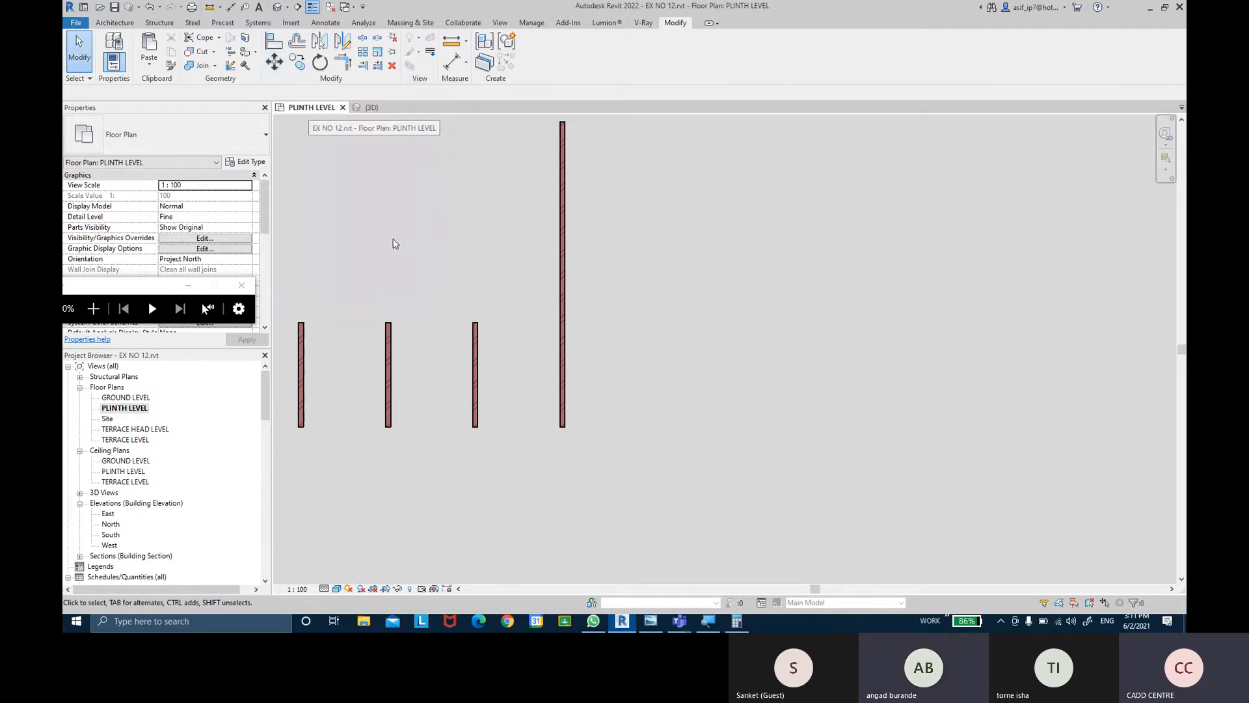
scroll(384, 243, "down", 3)
scroll(533, 248, "down", 3)
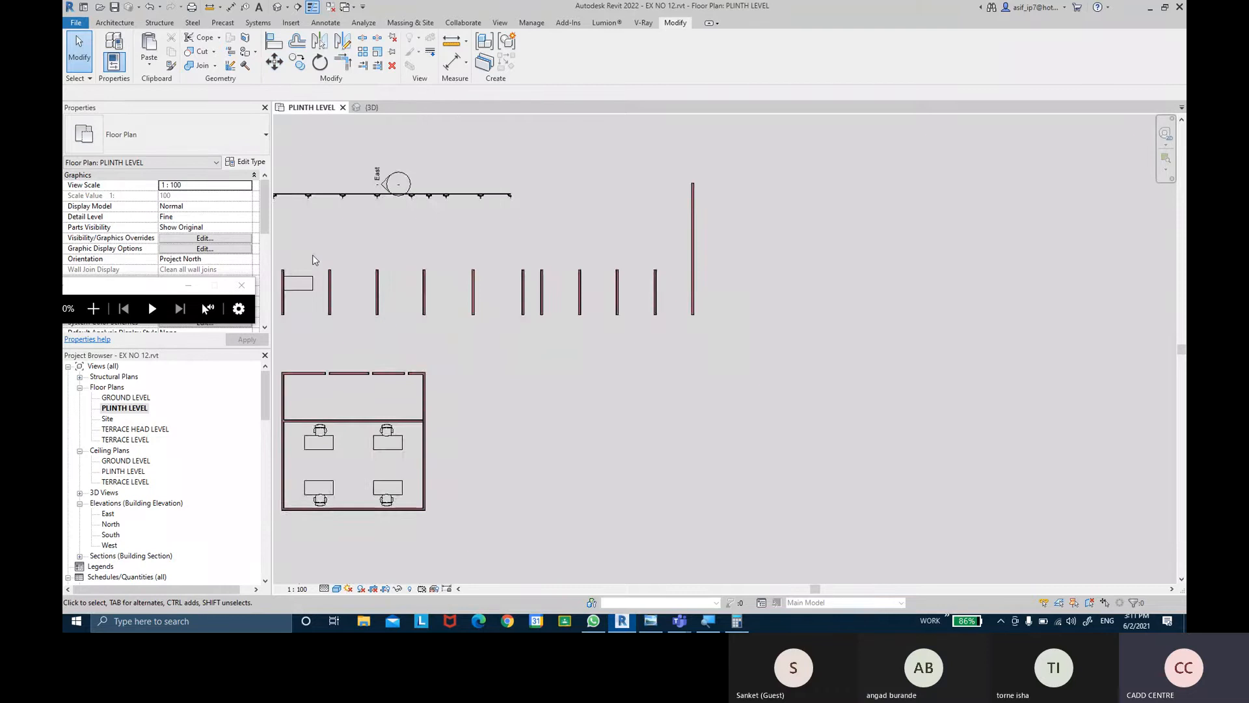
scroll(312, 256, "up", 4)
middle_click_drag(312, 262, 486, 247)
scroll(462, 272, "up", 2)
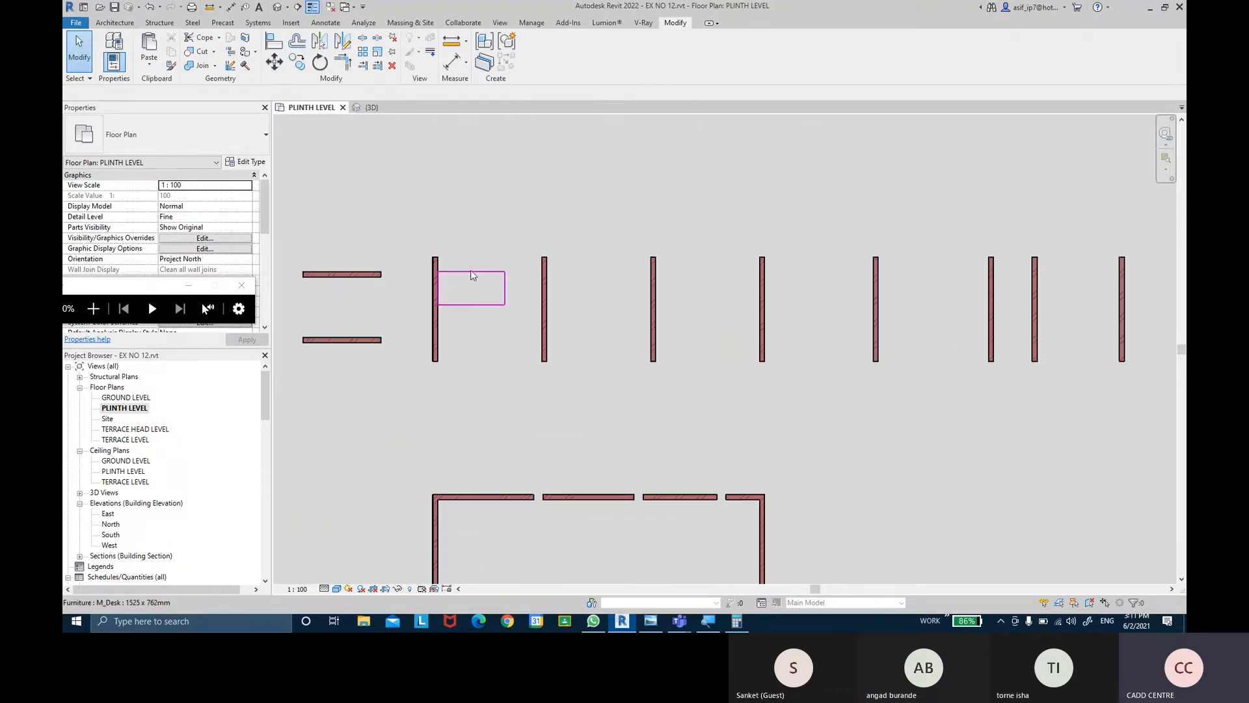
left_click(473, 276)
scroll(498, 270, "up", 2)
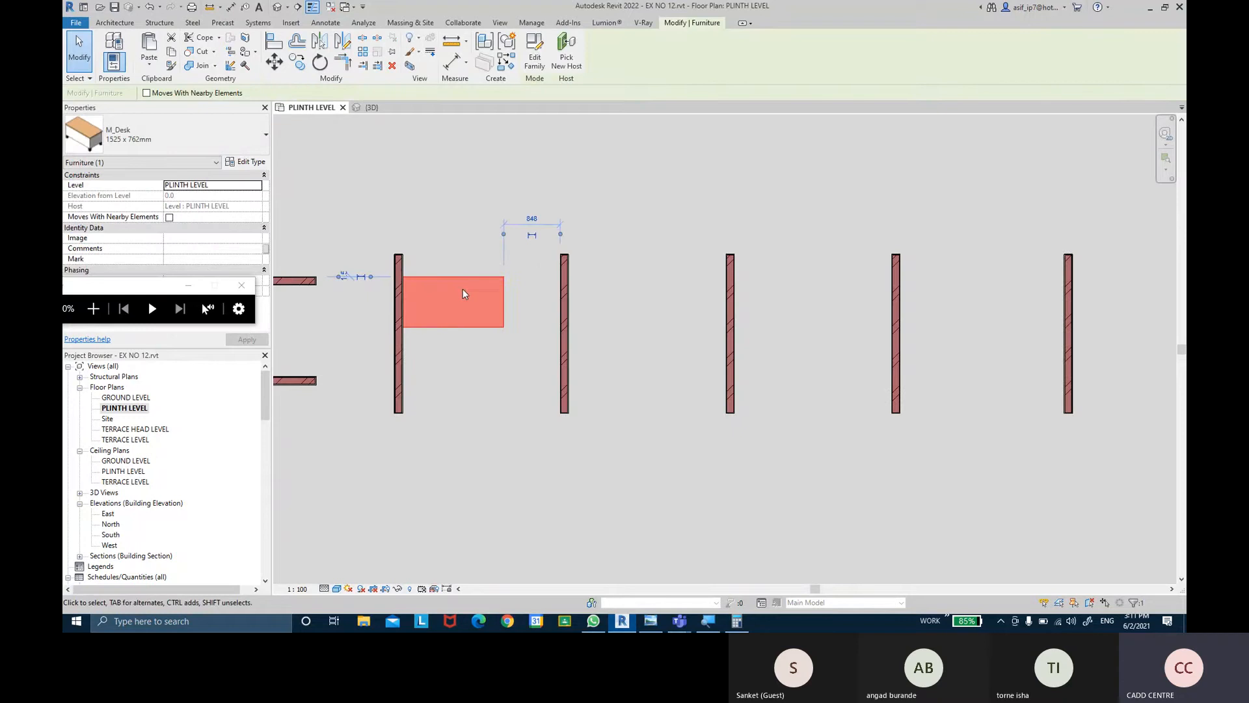
left_click(565, 281)
left_click(730, 286)
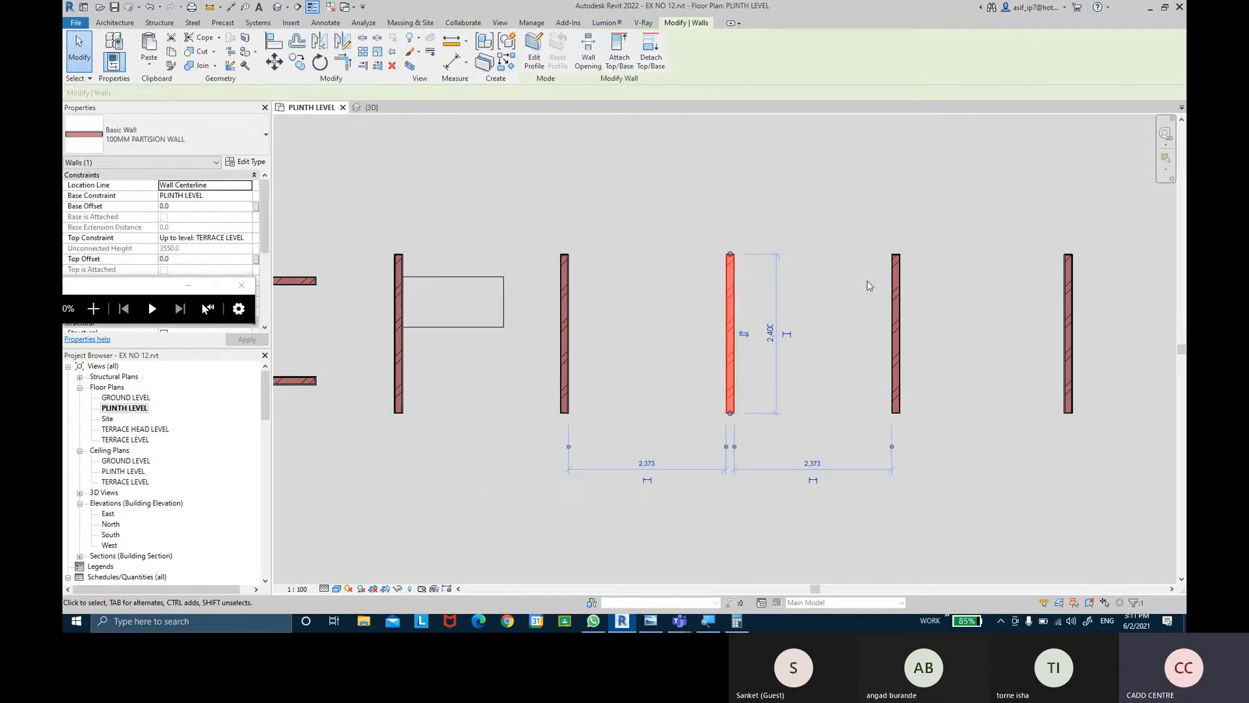
left_click(896, 286)
left_click(656, 246)
middle_click_drag(638, 286, 706, 270)
middle_click_drag(463, 432, 601, 366)
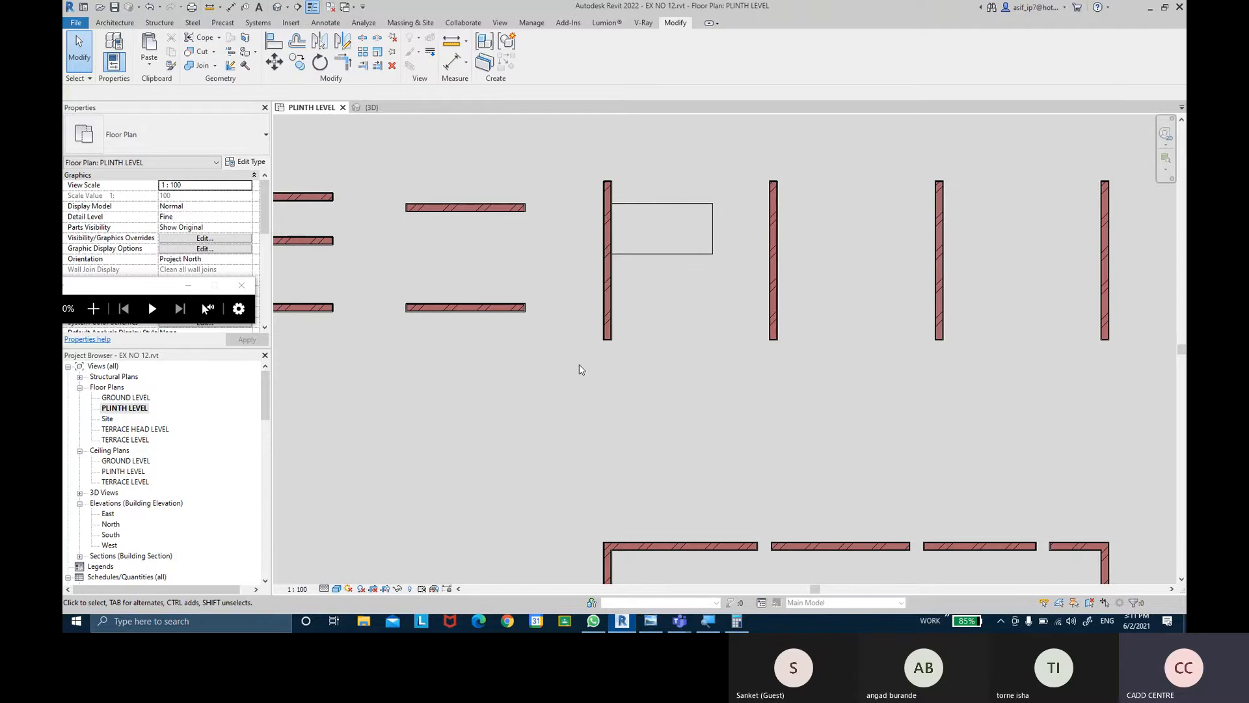
left_click(651, 259)
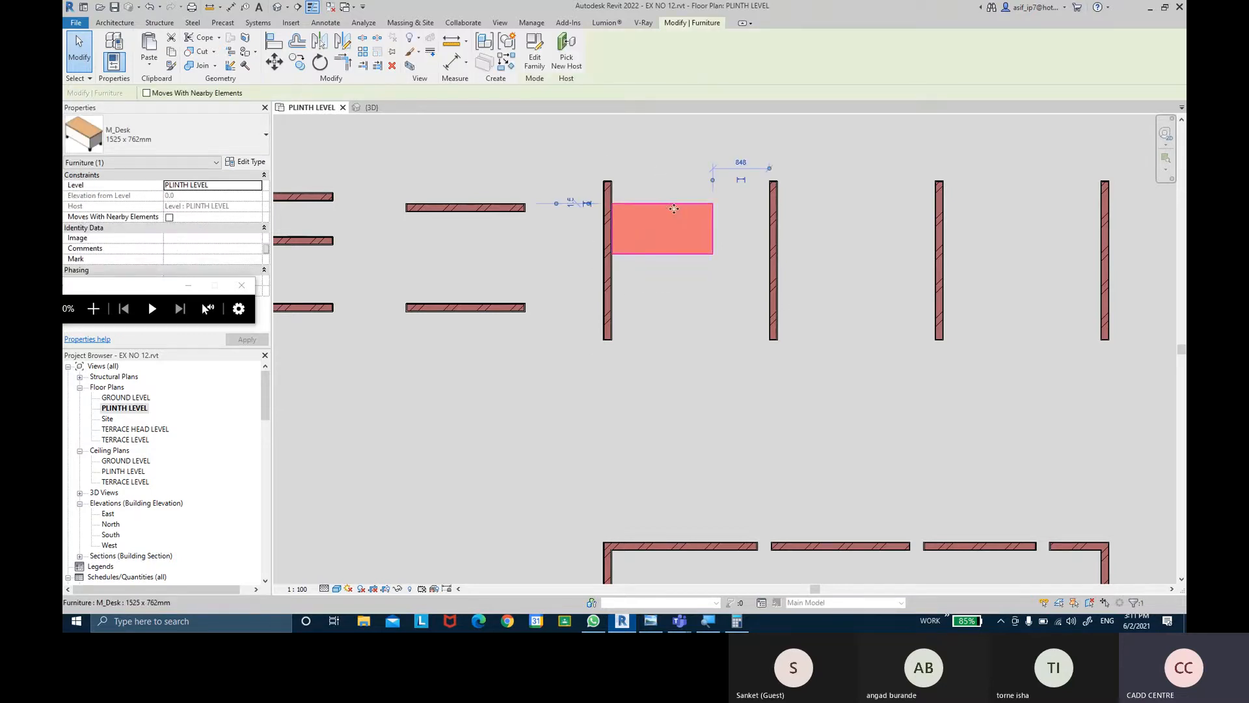
- Open the selected desk's family for editing and select its tabletop extrusion
scroll(674, 209, "up", 2)
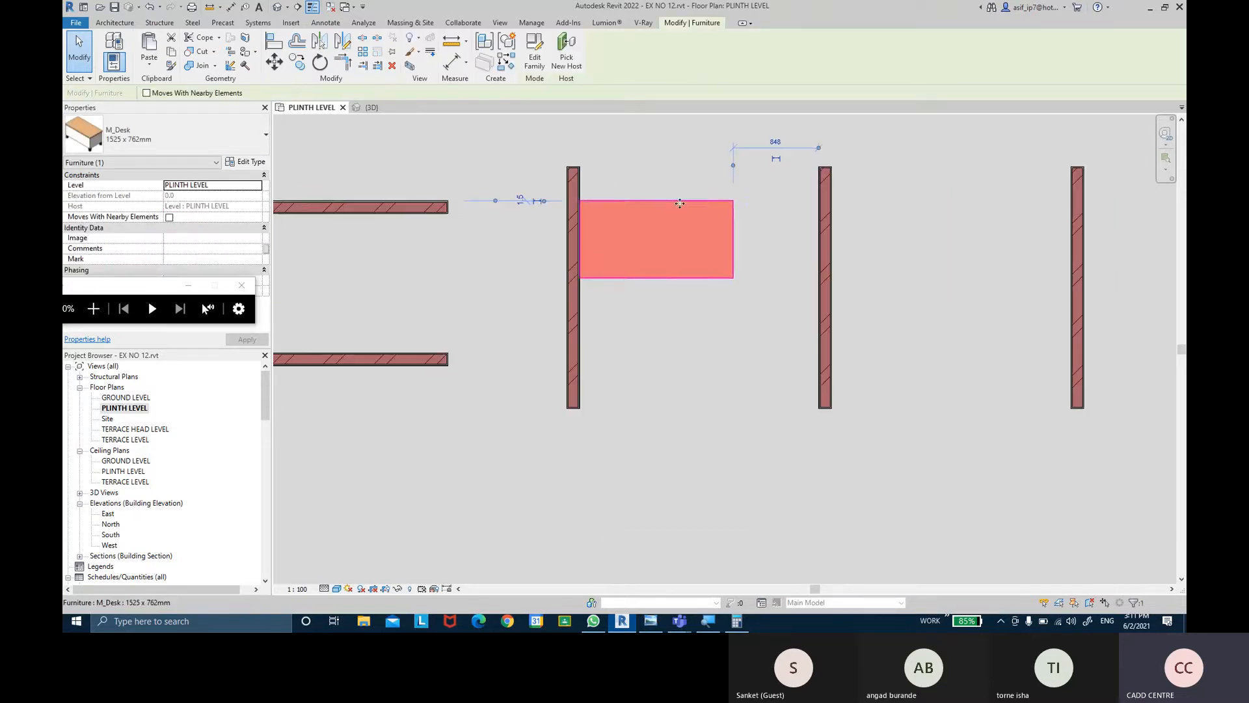
left_click(534, 59)
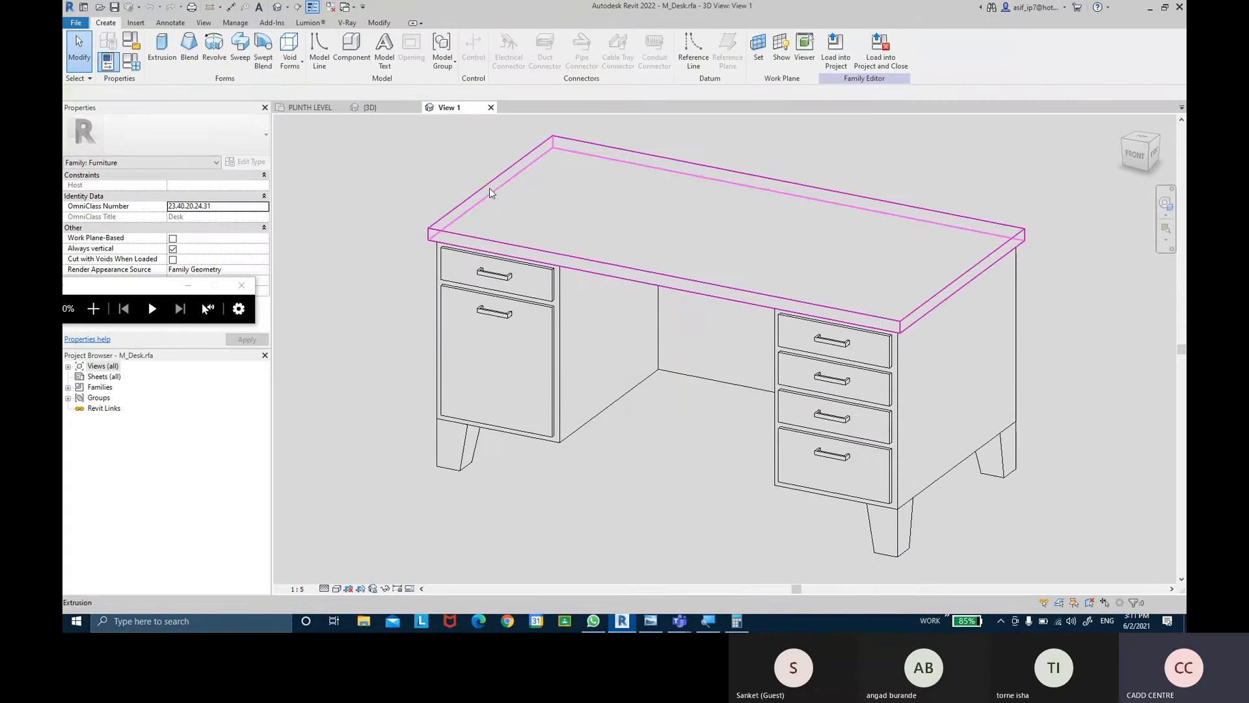
left_click(489, 189)
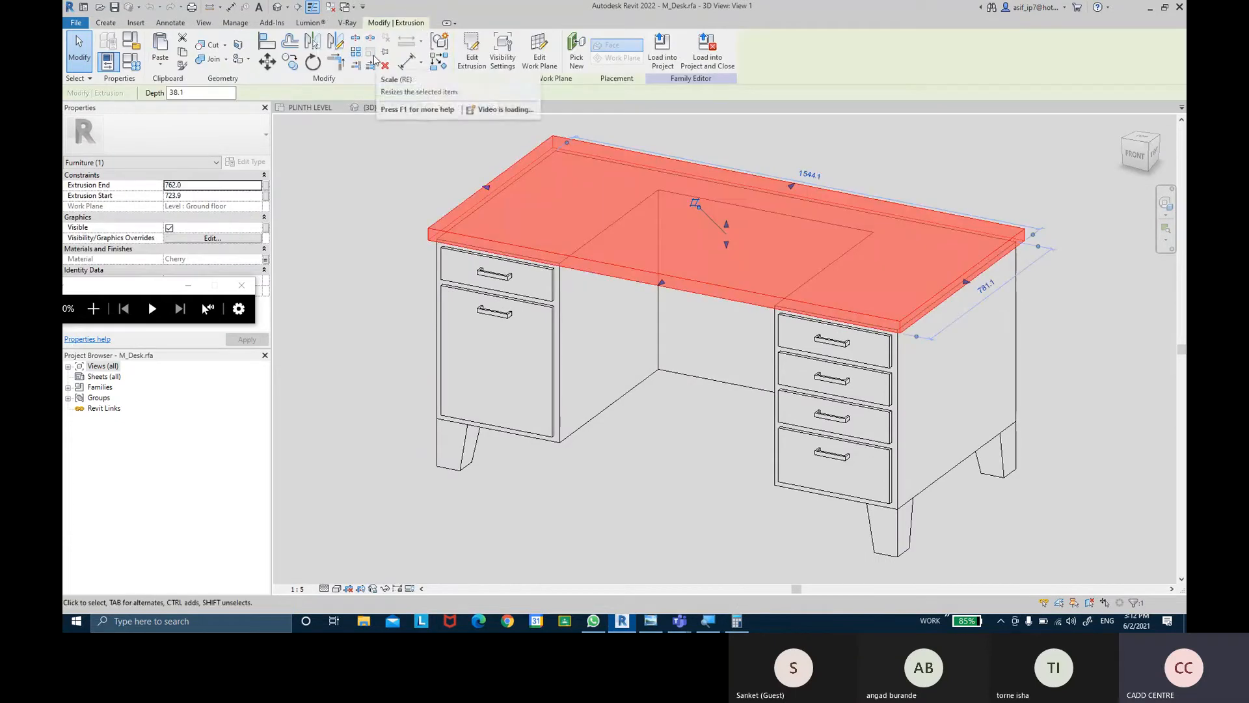
key("ctrl")
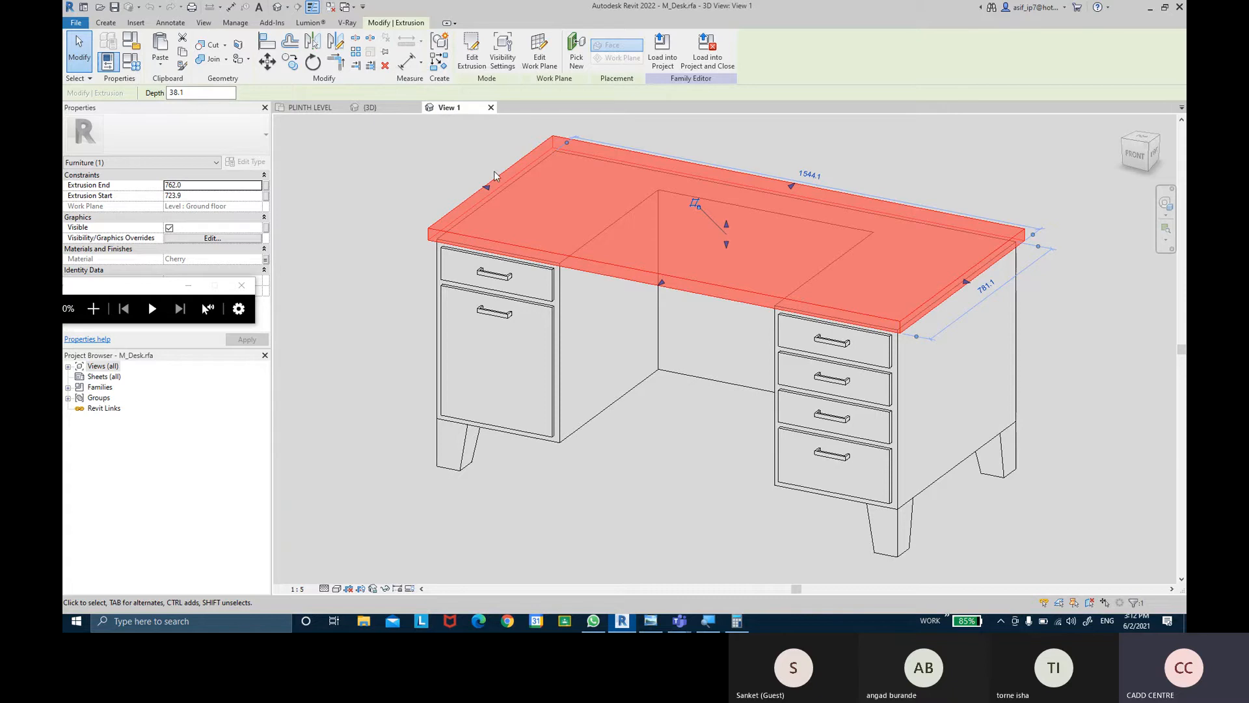
- Select all of the desk's parts together, check a front leg and the drawer fronts individually, and clear the selection
scroll(470, 221, "down", 2)
left_click_drag(405, 159, 870, 497)
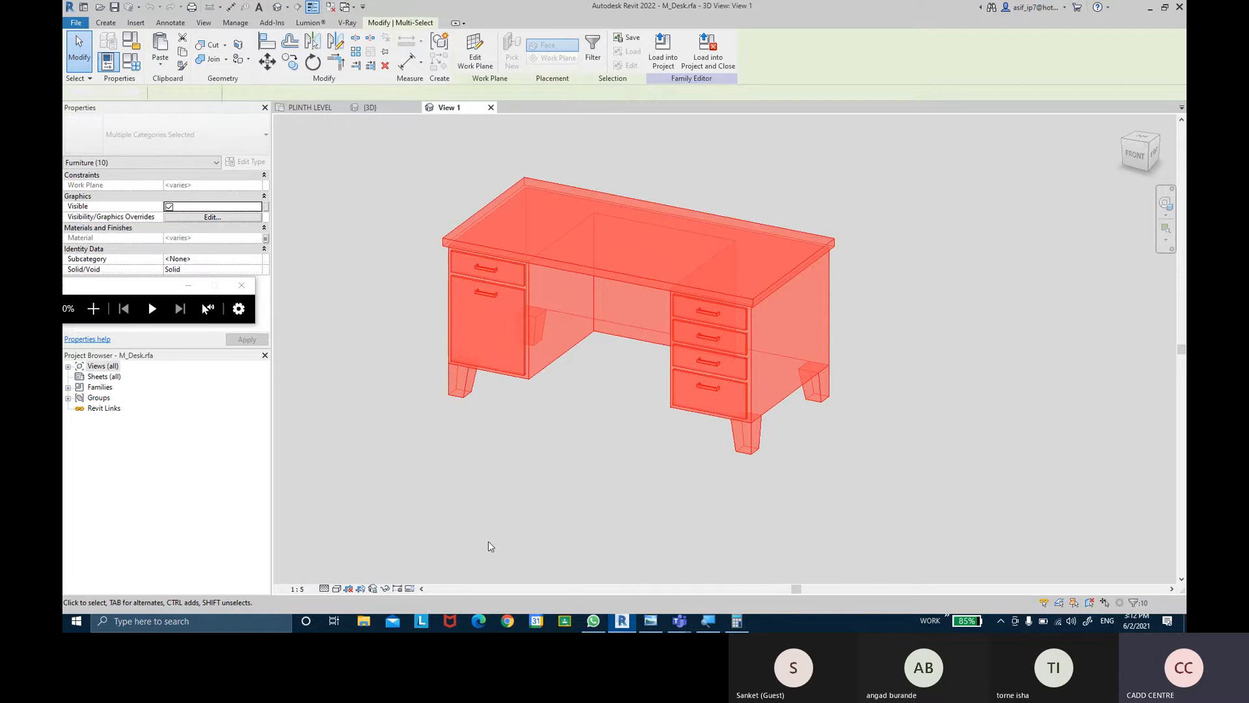
left_click(463, 382)
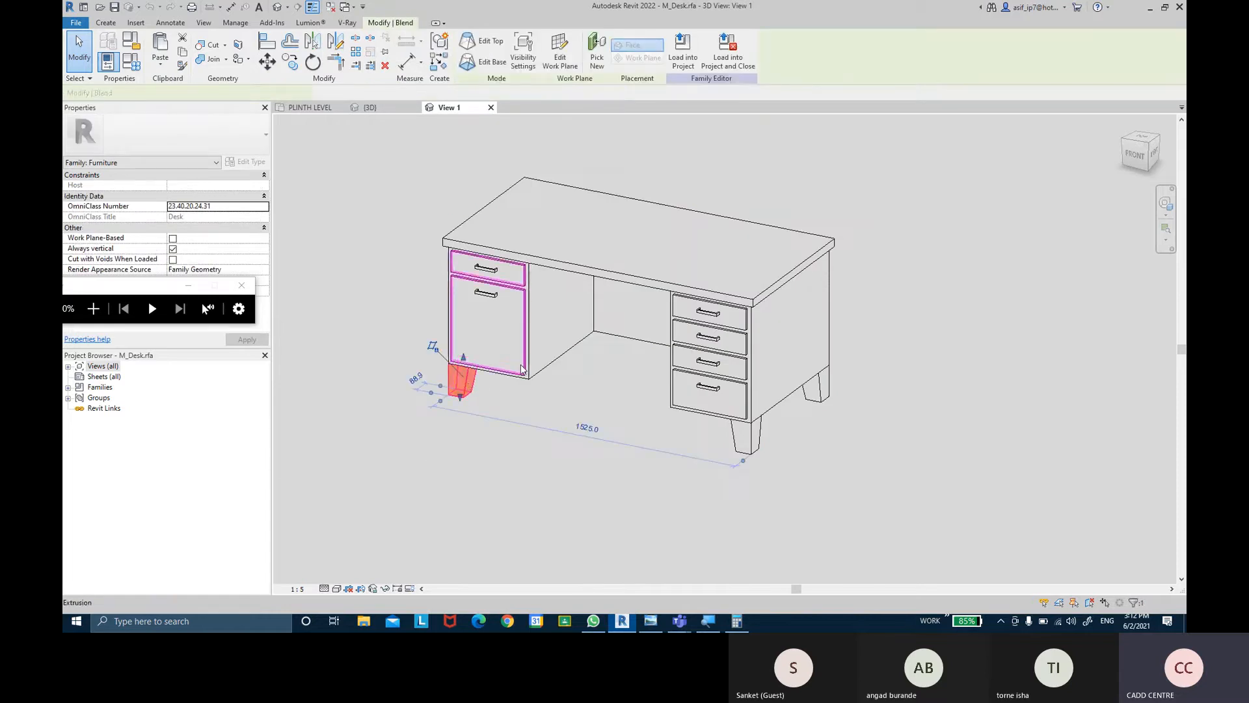
left_click(488, 319)
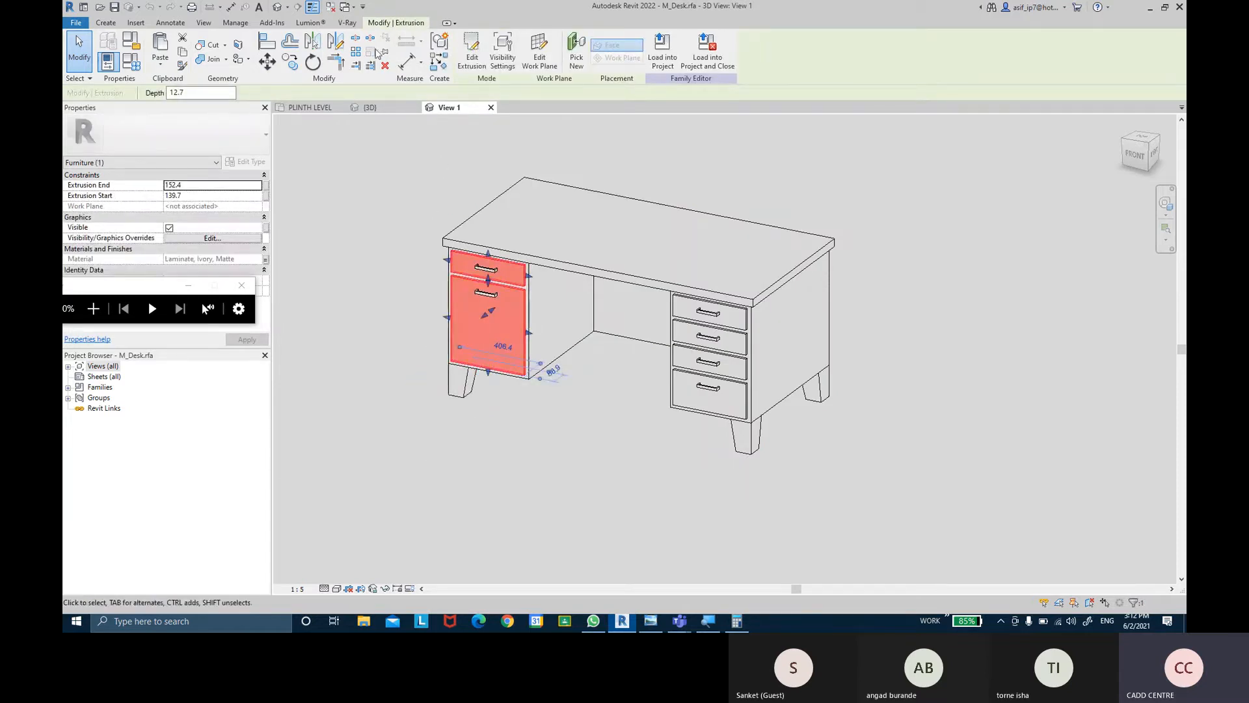
left_click(549, 145)
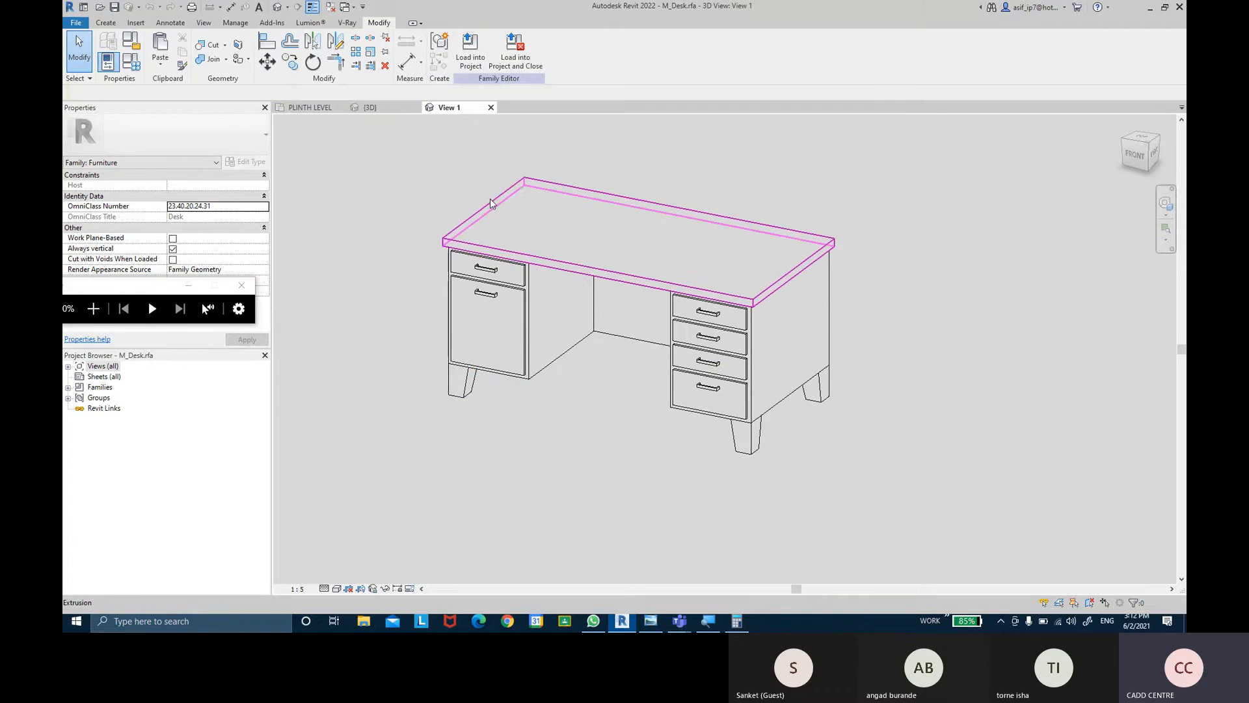
- Load the desk family back into the project, dismiss the save reminder, and check the desk's selection in the floor plan
left_click(480, 67)
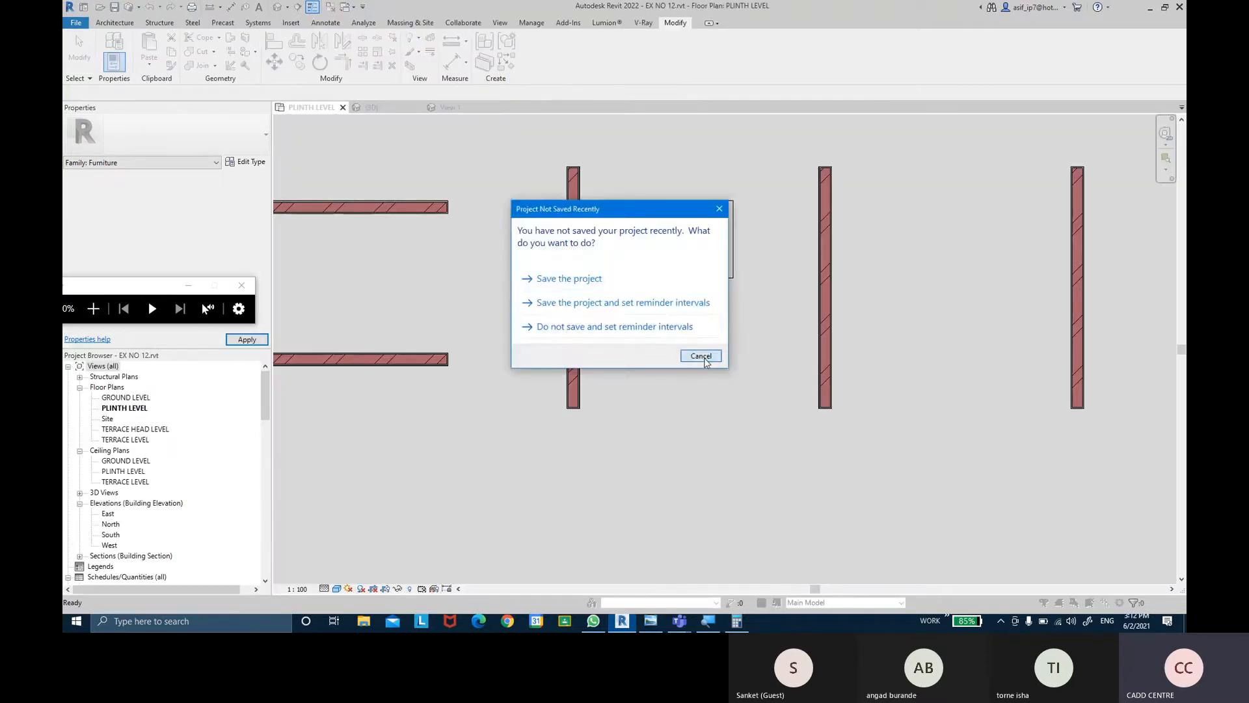
left_click(706, 362)
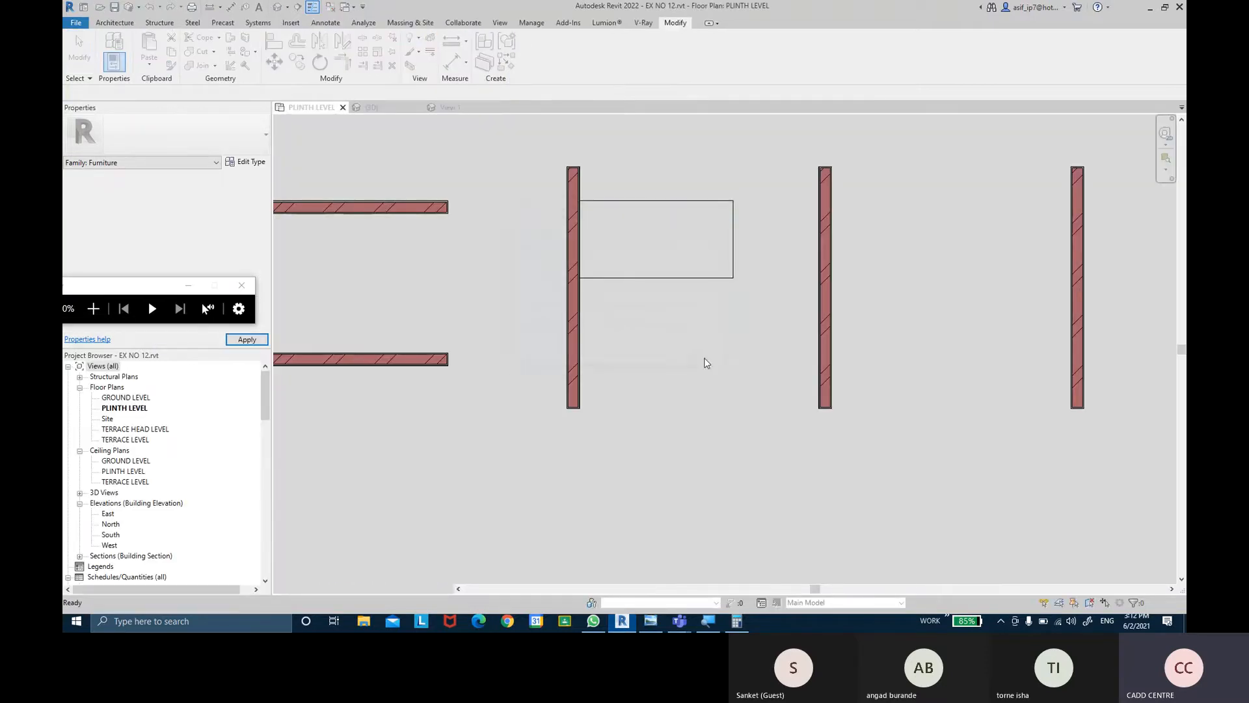
left_click(722, 276)
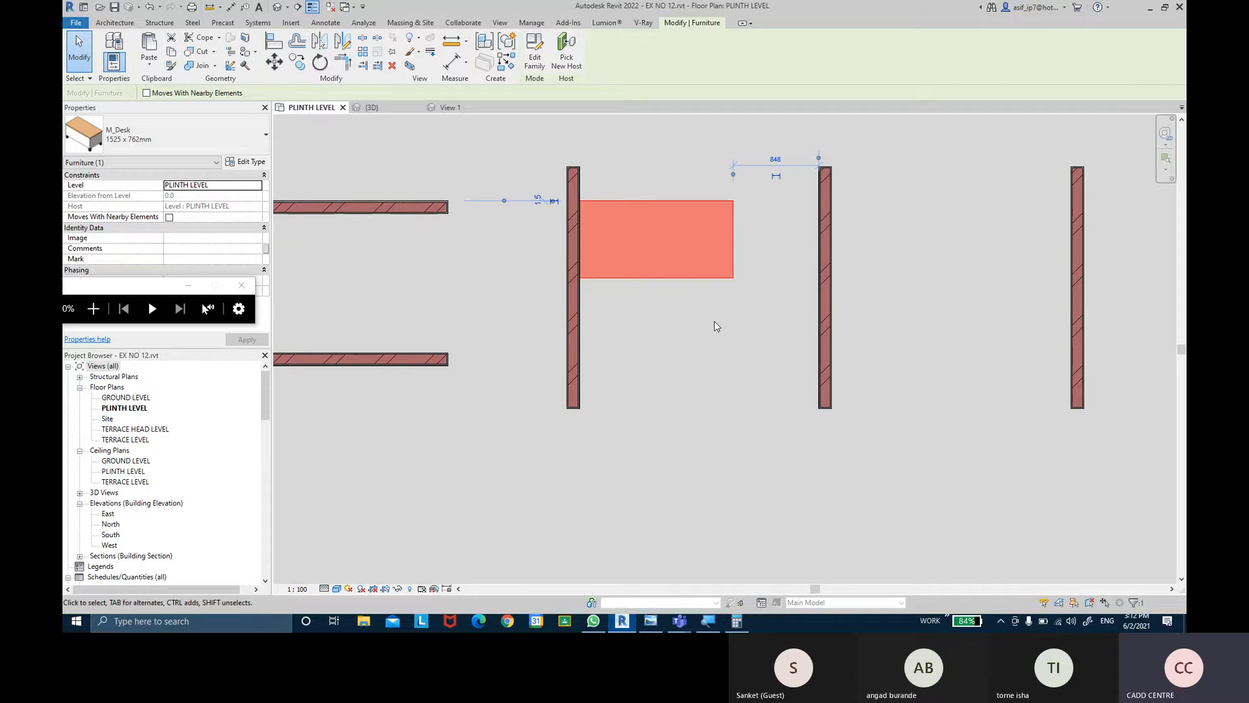
left_click(700, 405)
middle_click_drag(677, 353, 761, 381)
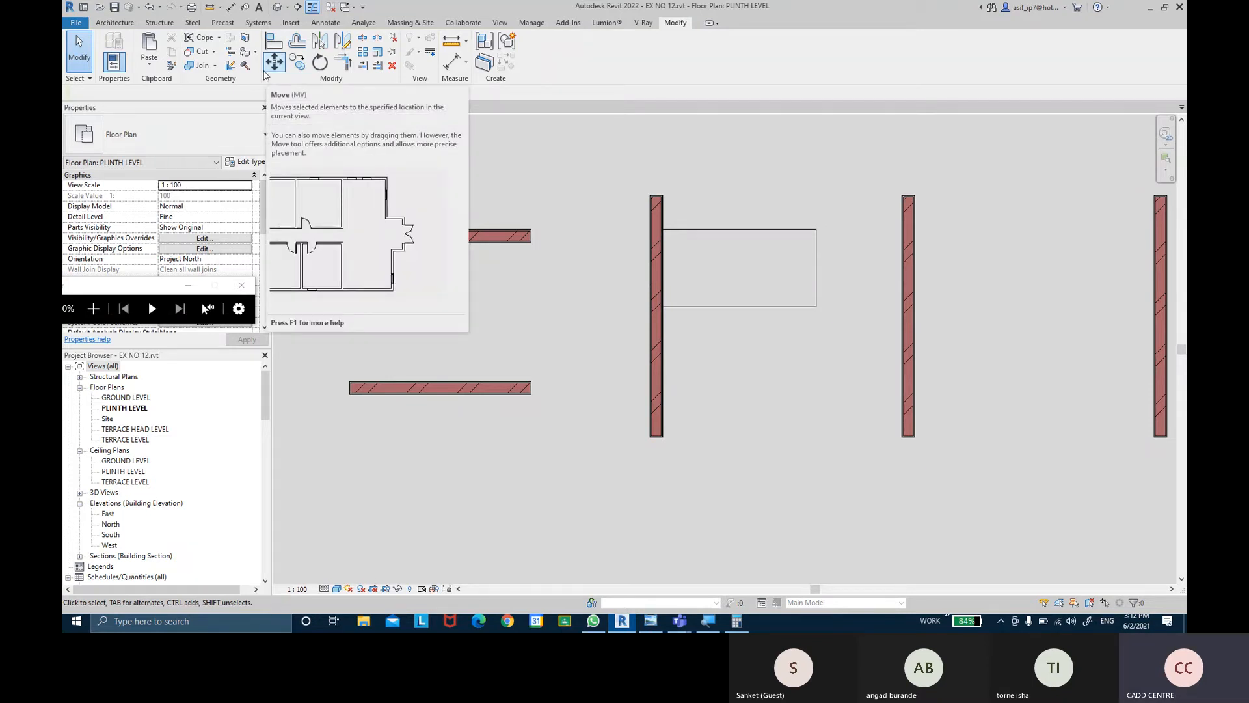
- Move the lower horizontal wall left of the desk up by about 860 mm from its upper-left corner, with Constrain on
left_click(504, 396)
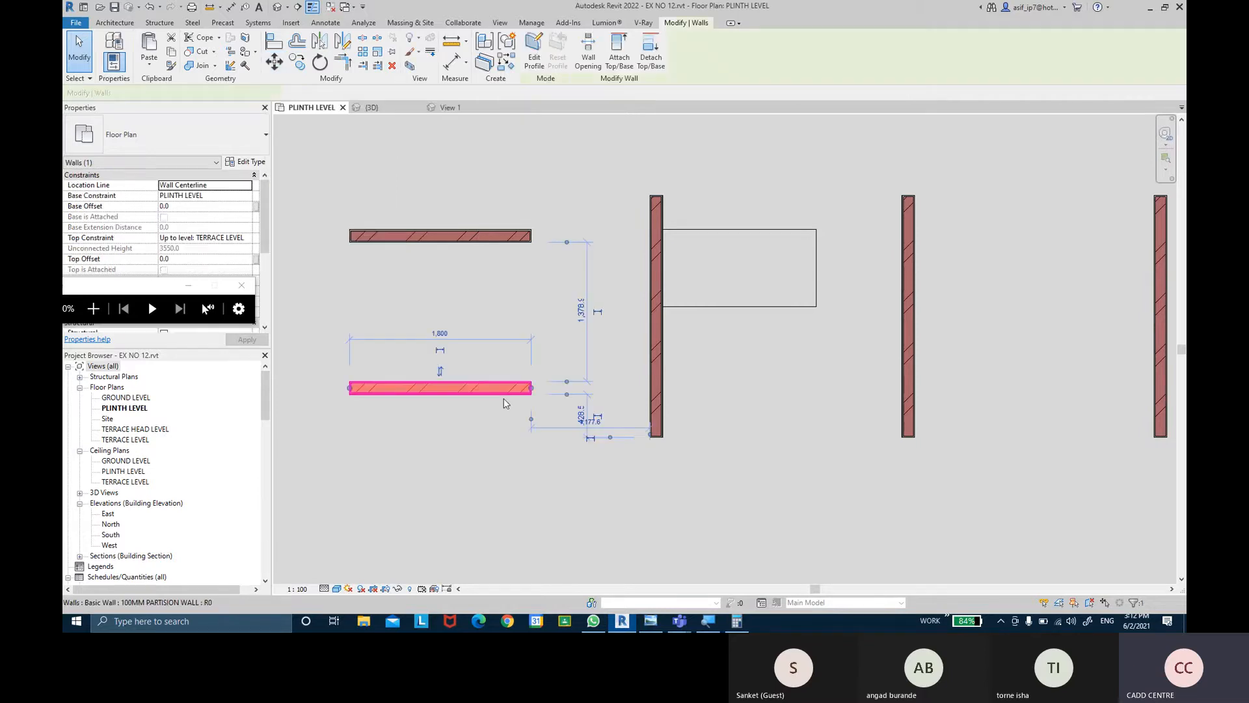
left_click(281, 71)
scroll(365, 384, "up", 4)
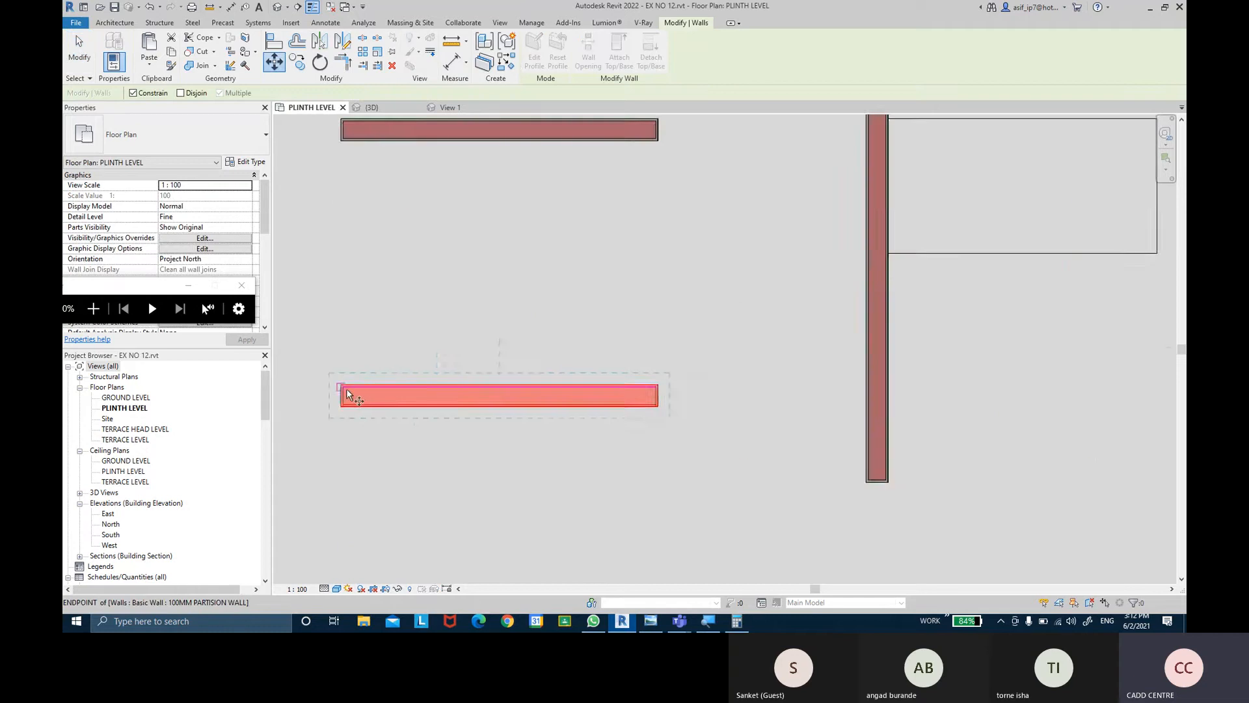
scroll(347, 393, "up", 4)
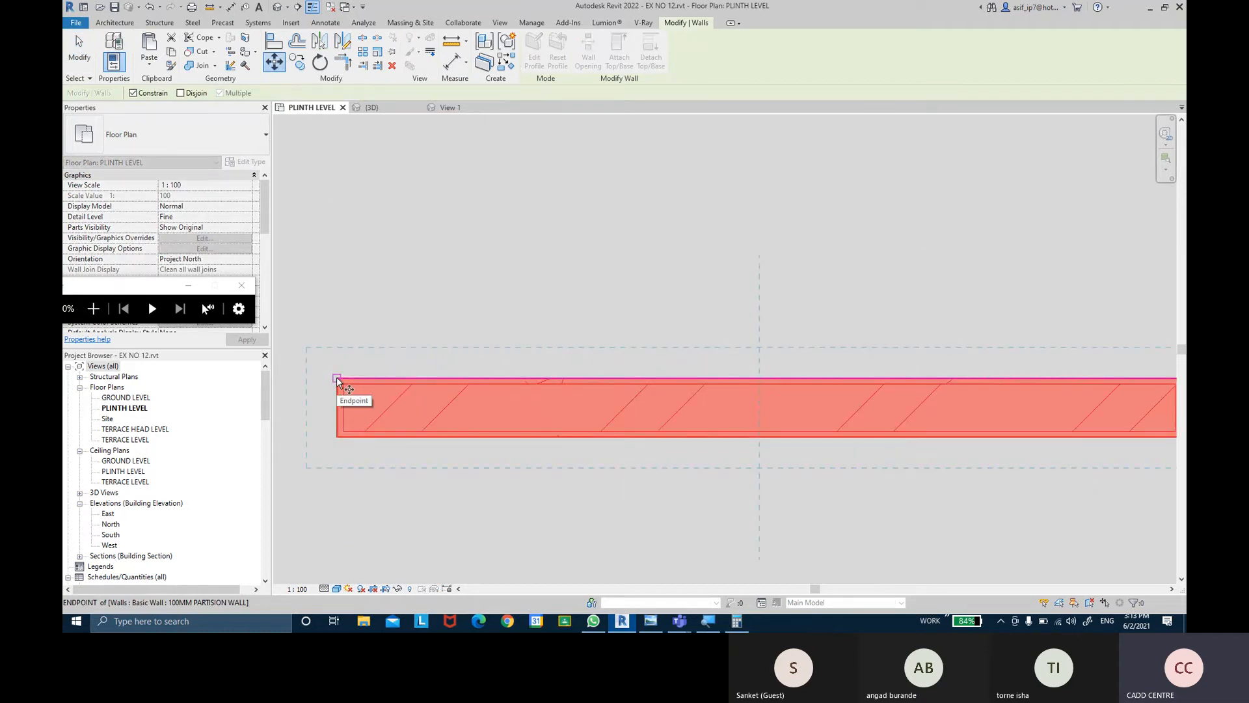
left_click(337, 377)
scroll(460, 231, "down", 3)
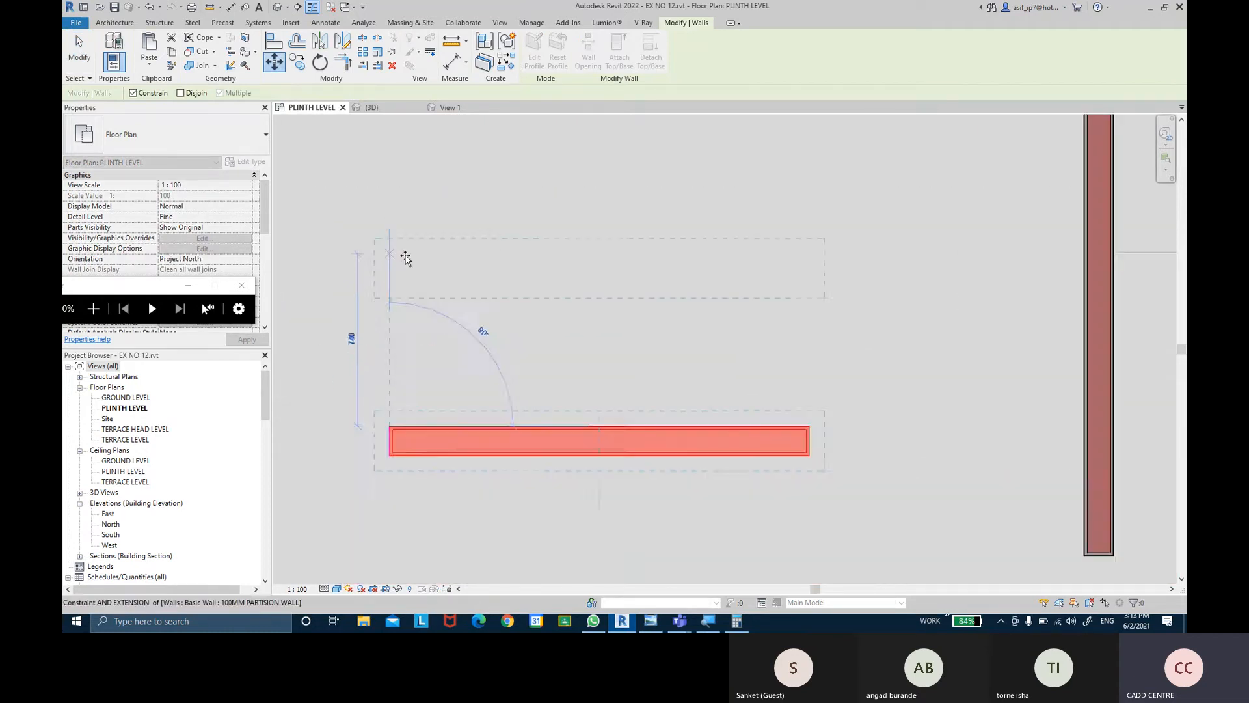
scroll(405, 258, "down", 2)
left_click(402, 251)
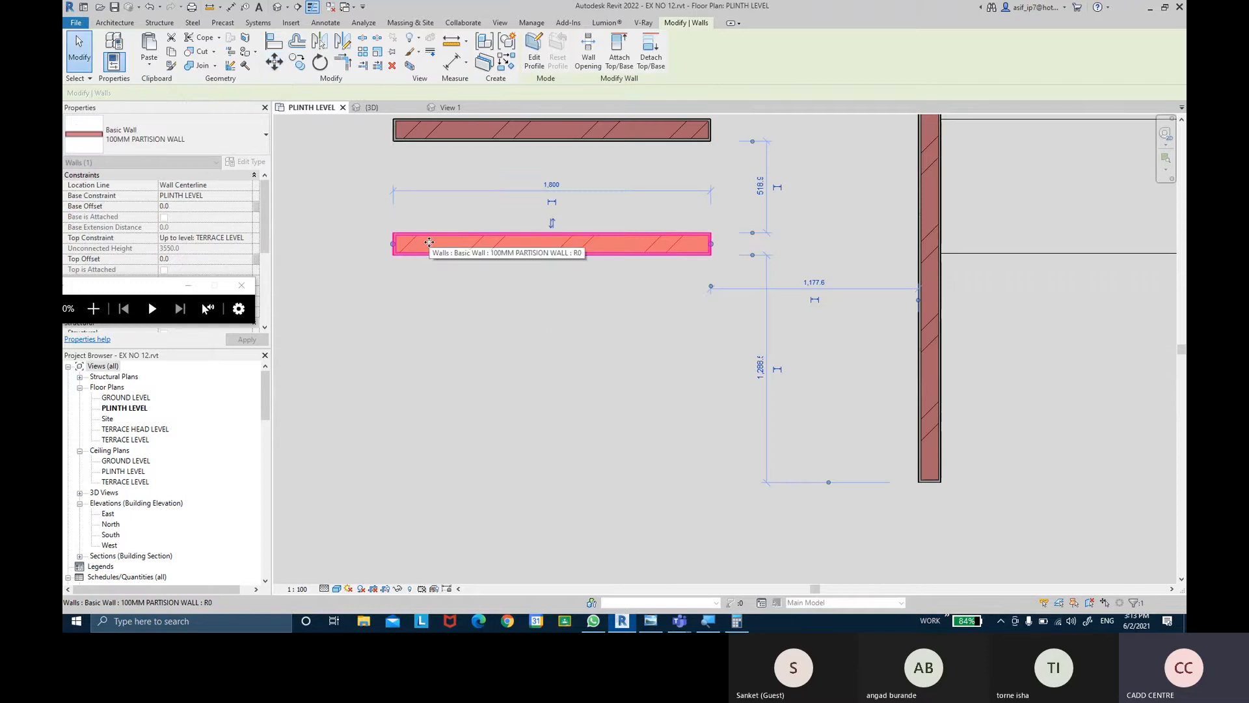
- Start moving the same wall from its upper-left corner and compare the move previews with Constrain on and off
left_click(273, 63)
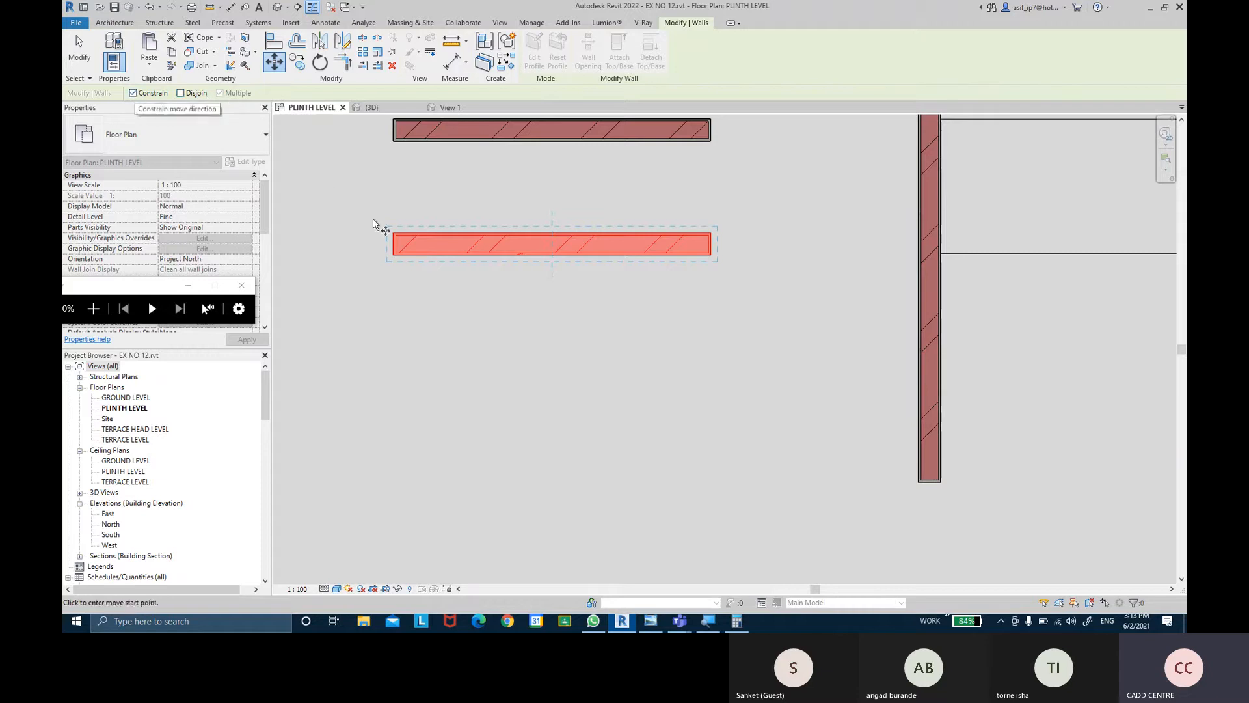
left_click(393, 232)
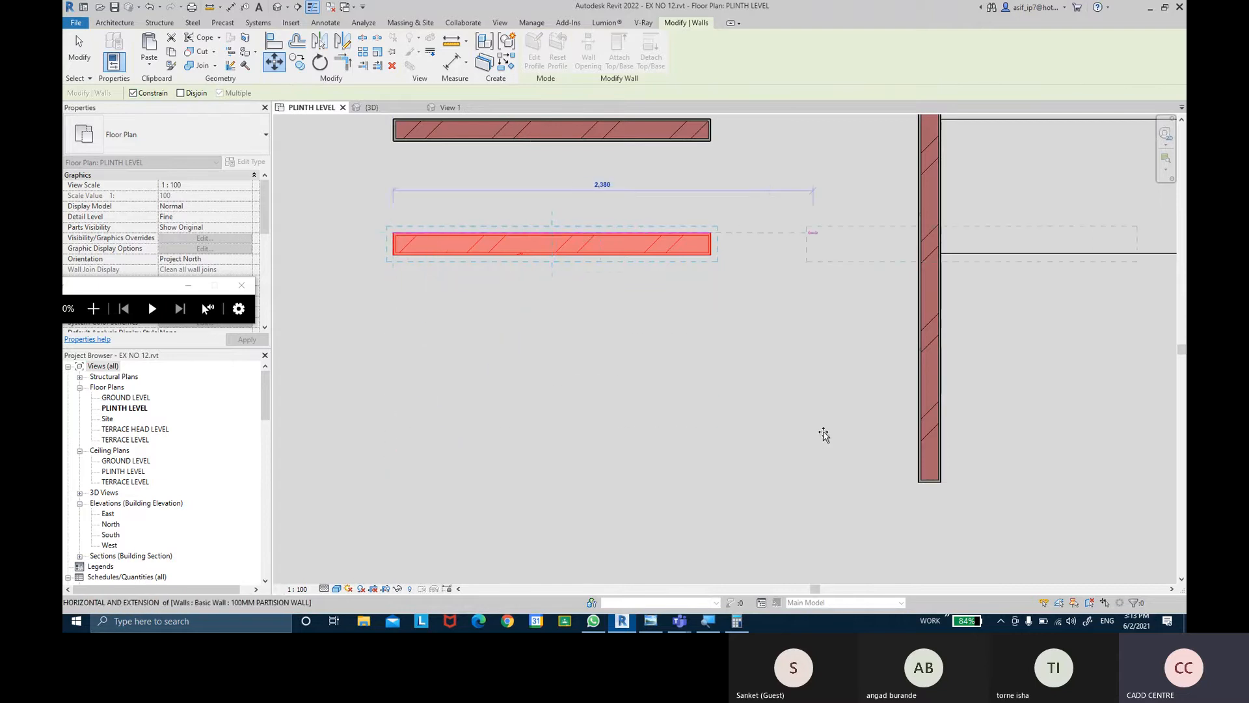
middle_click_drag(463, 284, 602, 318)
scroll(613, 321, "down", 2)
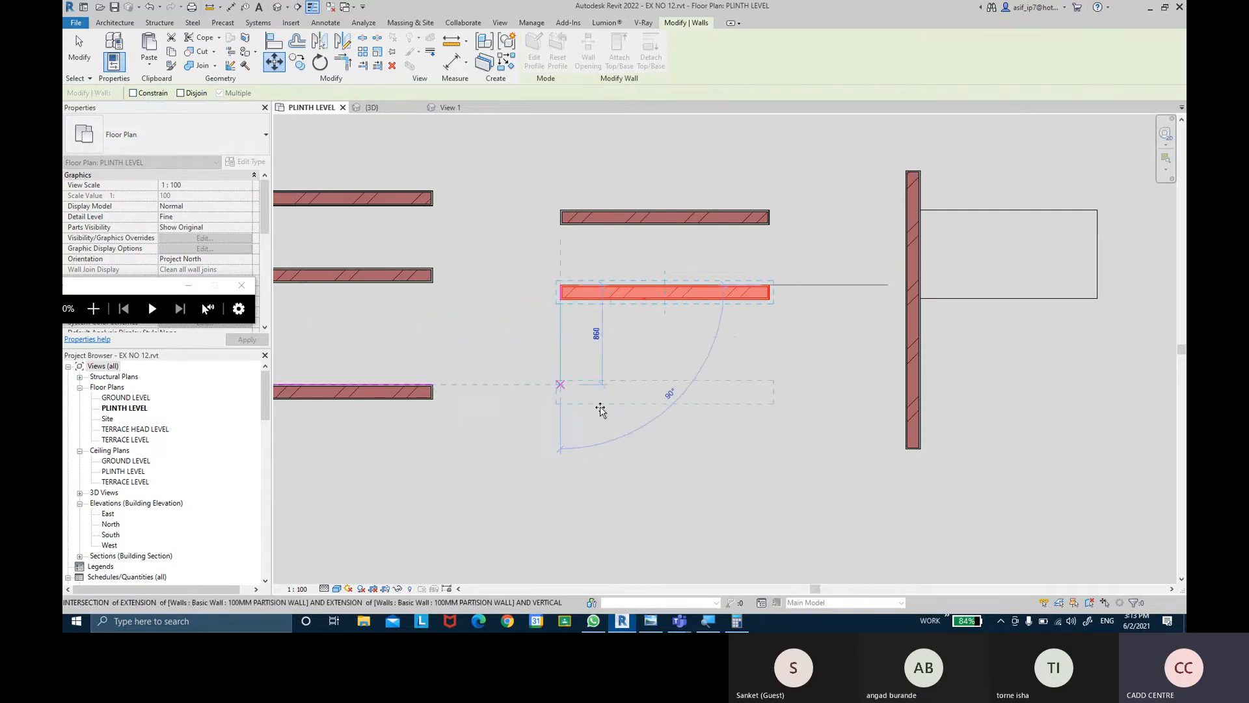
scroll(926, 484, "up", 2)
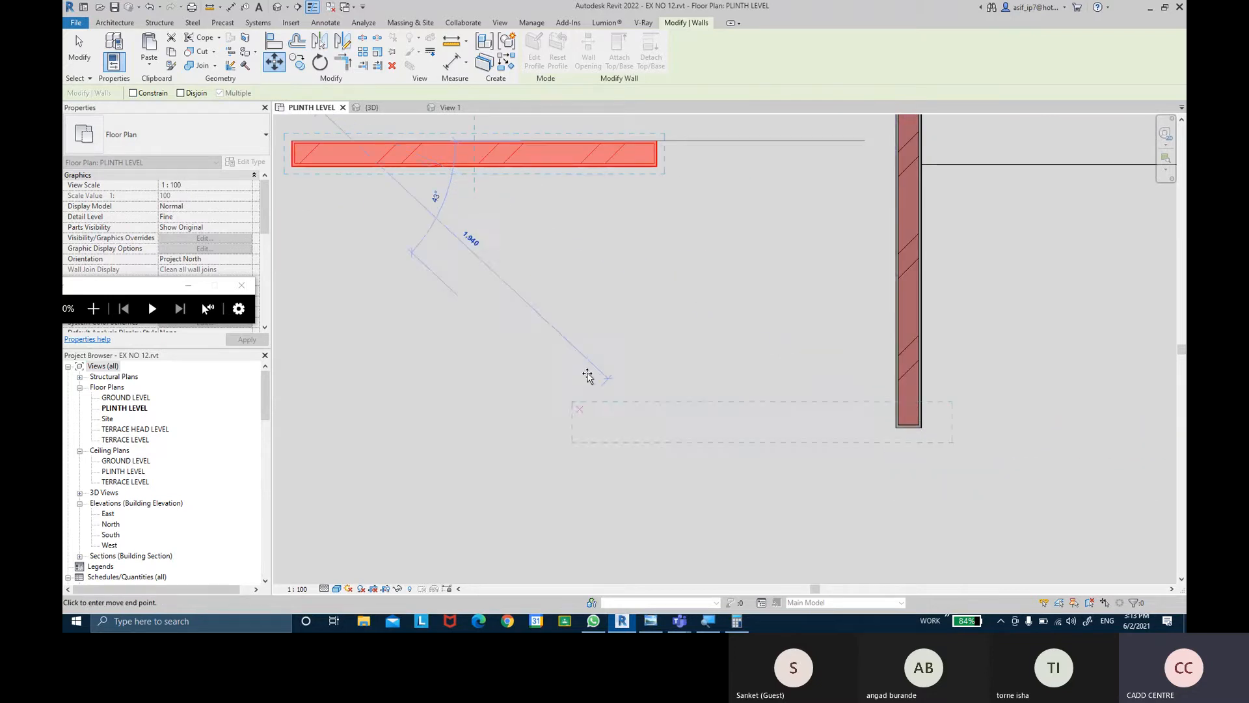
scroll(577, 394, "down", 2)
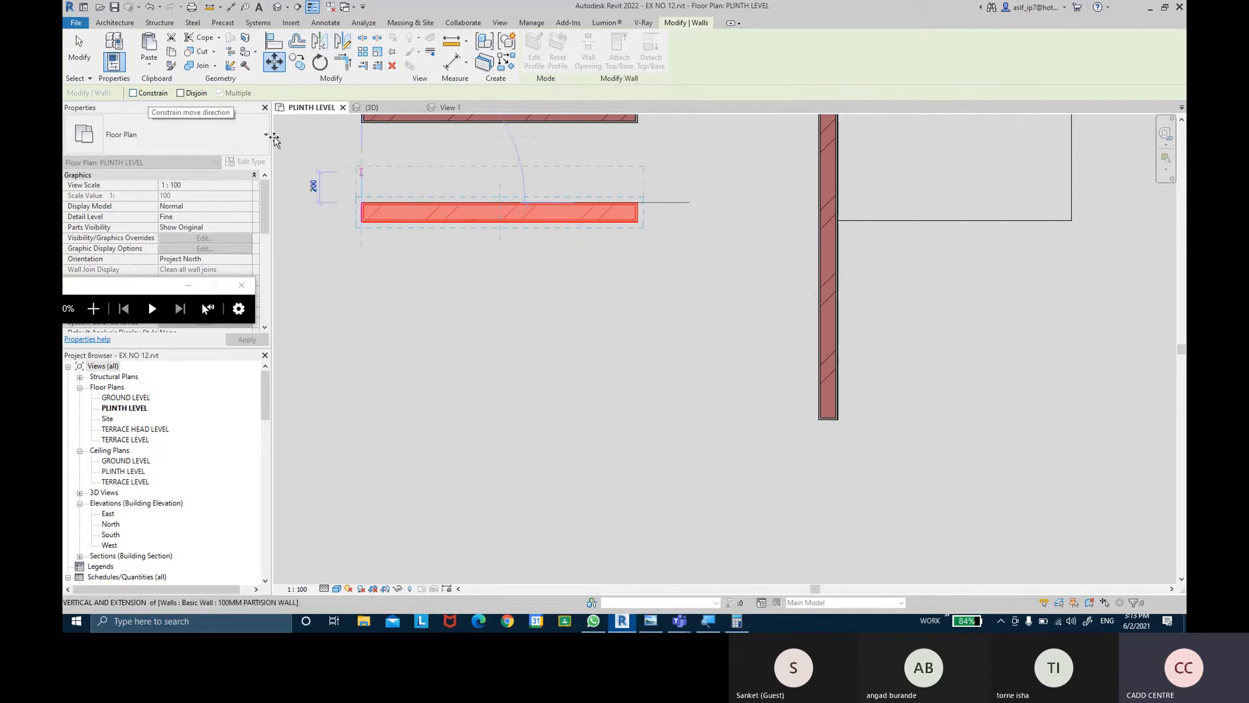
left_click(134, 93)
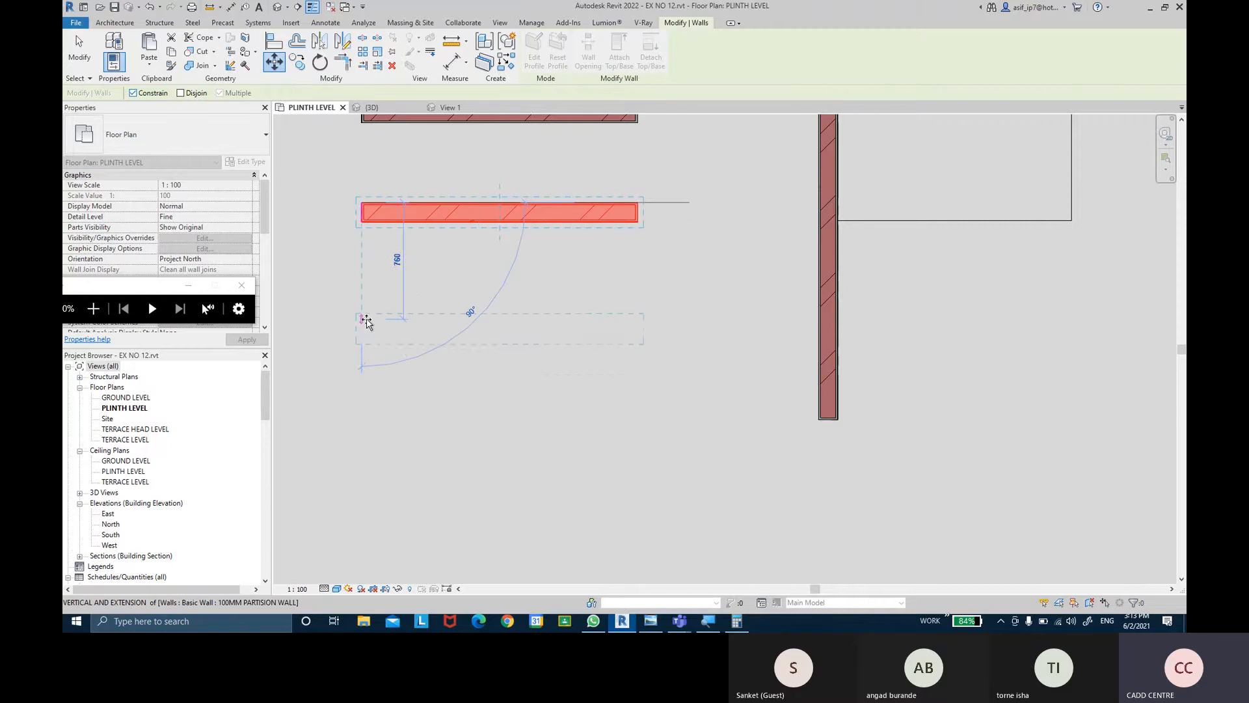
middle_click_drag(394, 289, 430, 445)
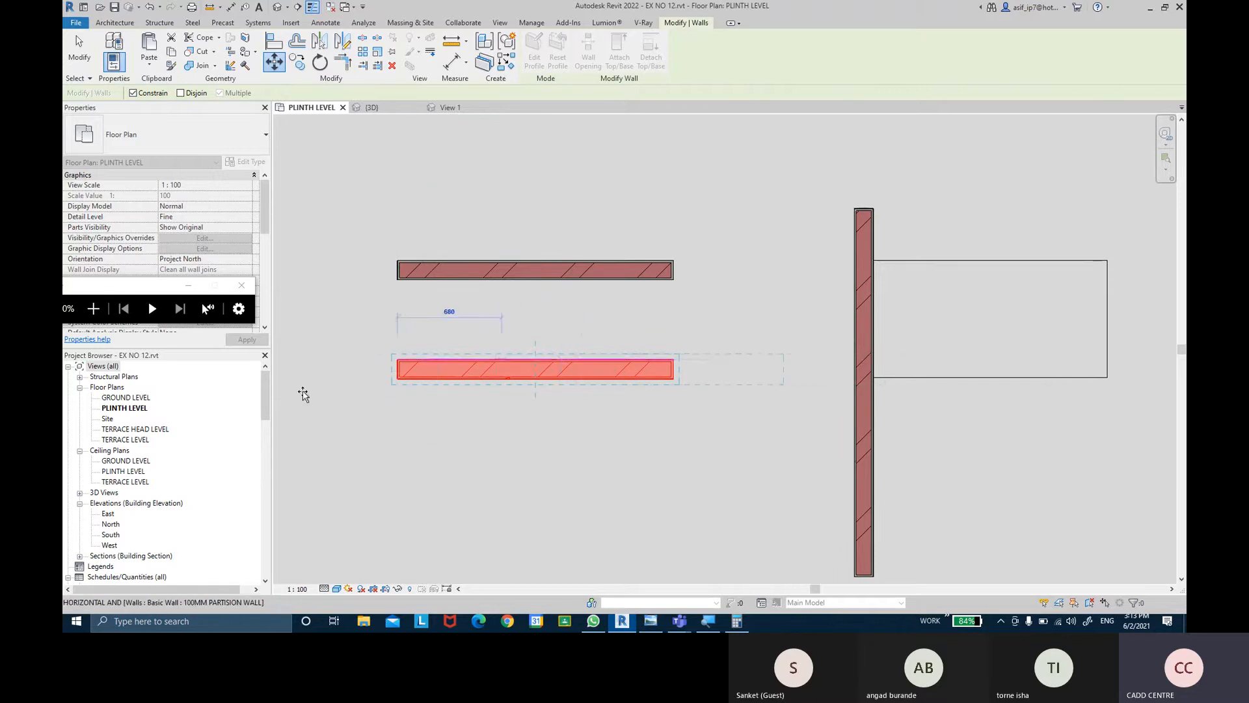
middle_click_drag(460, 483, 434, 325)
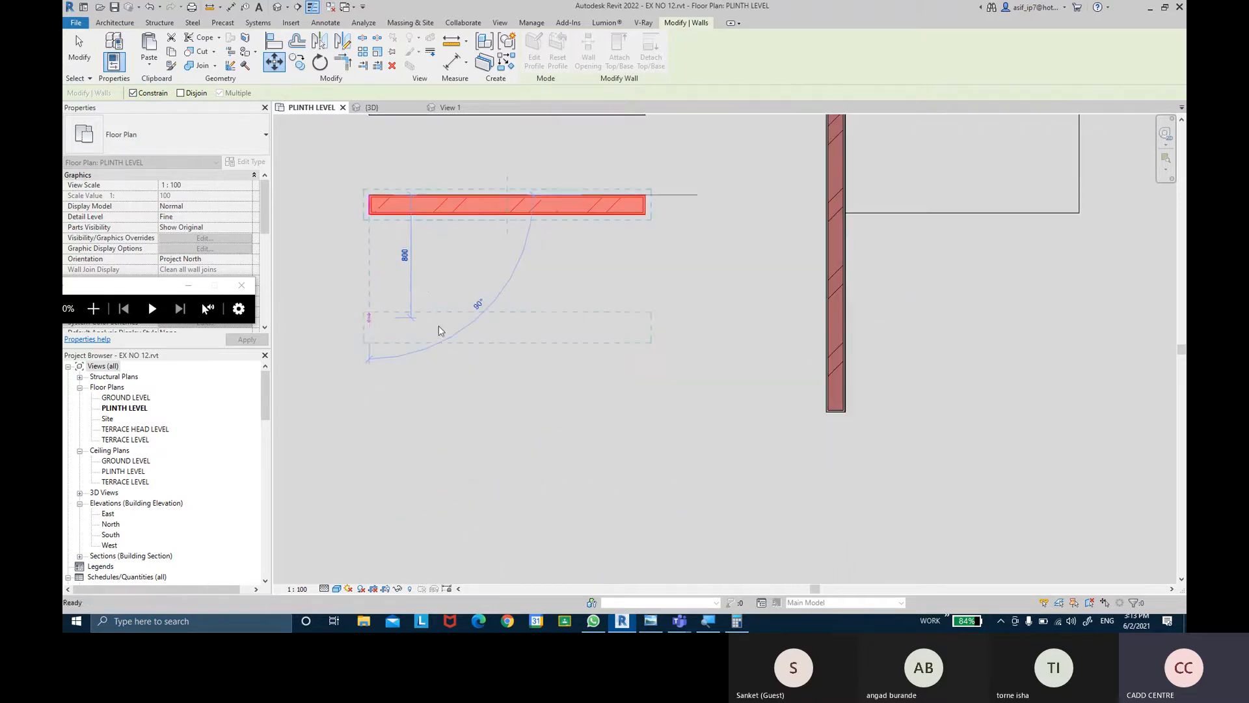
- Turn Constrain off and place the wall's upper-left corner at the lower-left corner of the vertical wall beside the desk
left_click(138, 95)
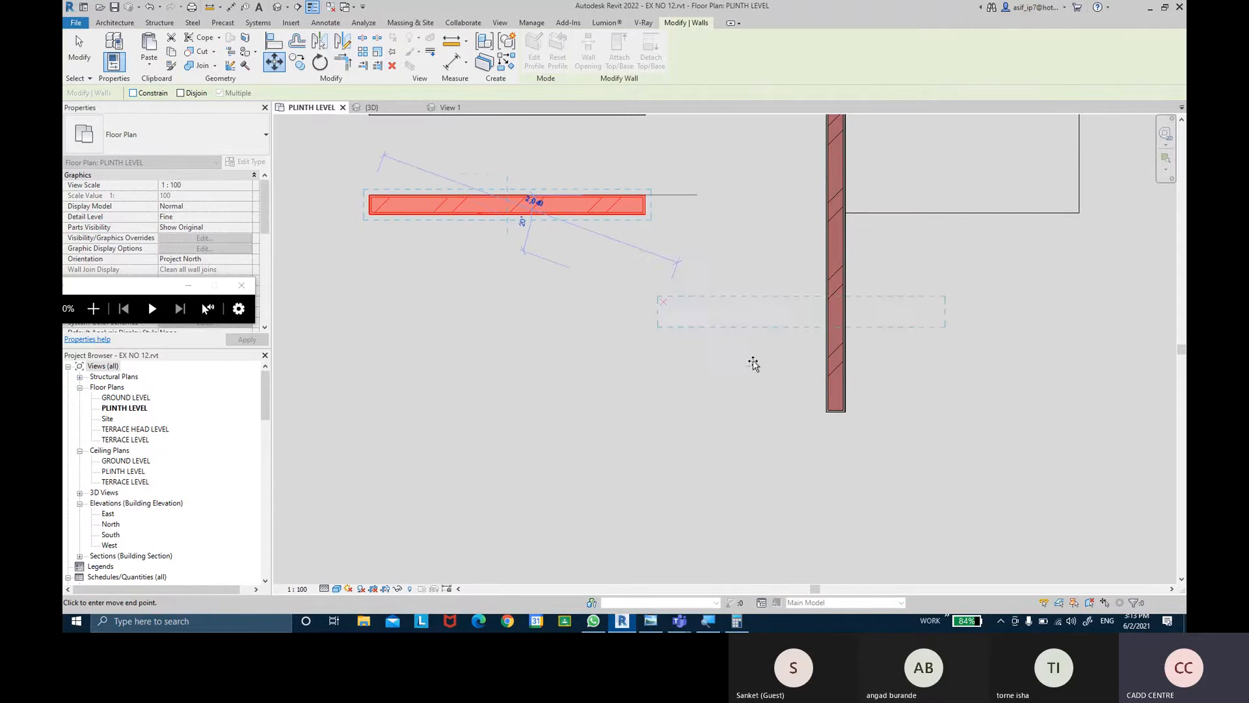
left_click(825, 414)
middle_click_drag(708, 371, 548, 398)
left_click(619, 361)
scroll(548, 398, "down", 1)
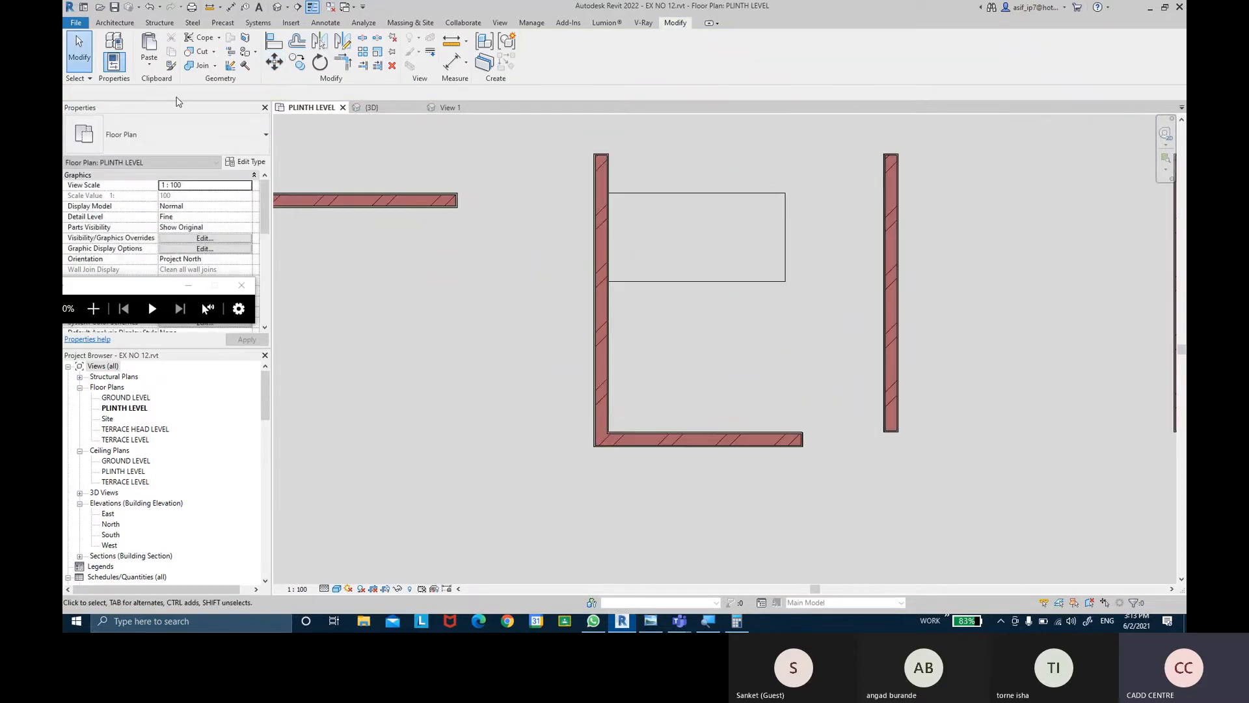
left_click(698, 440)
left_click(274, 61)
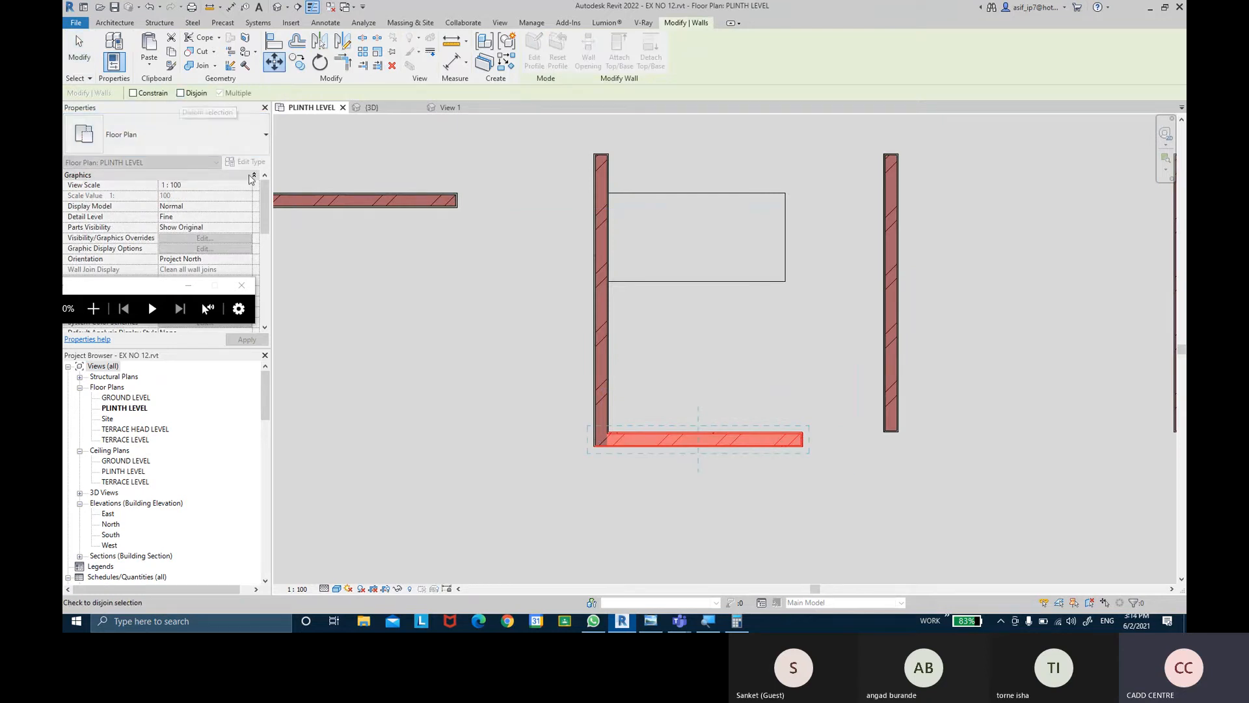
left_click(73, 64)
scroll(433, 325, "down", 3)
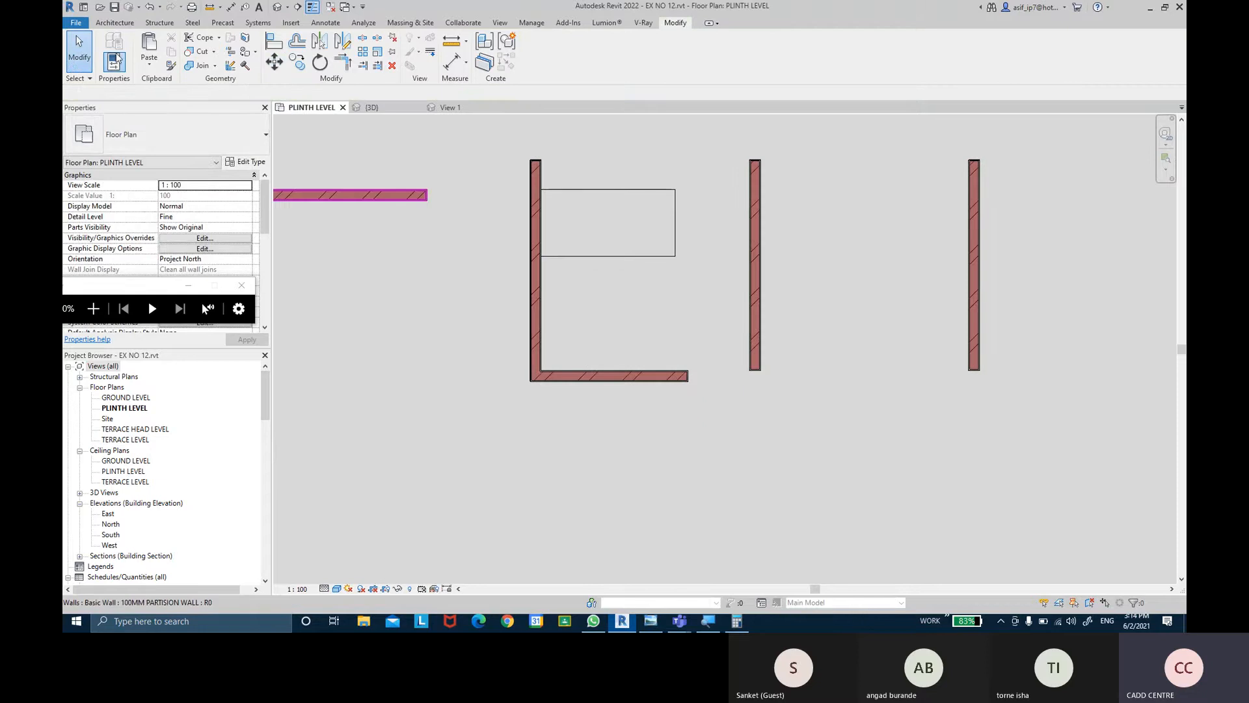
- Place an M_Door-Interior-Single-Flush_Panel-Wood door at the middle of the moved horizontal wall, opening away from the desk
left_click(104, 28)
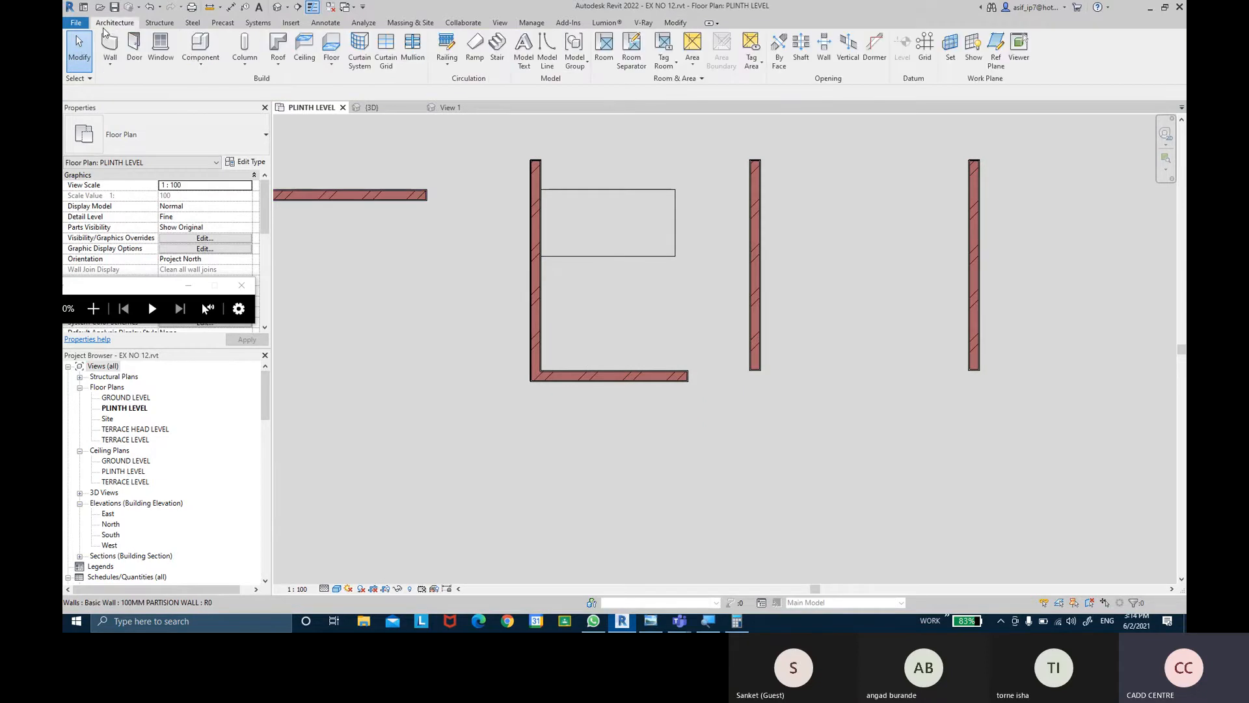
left_click(137, 52)
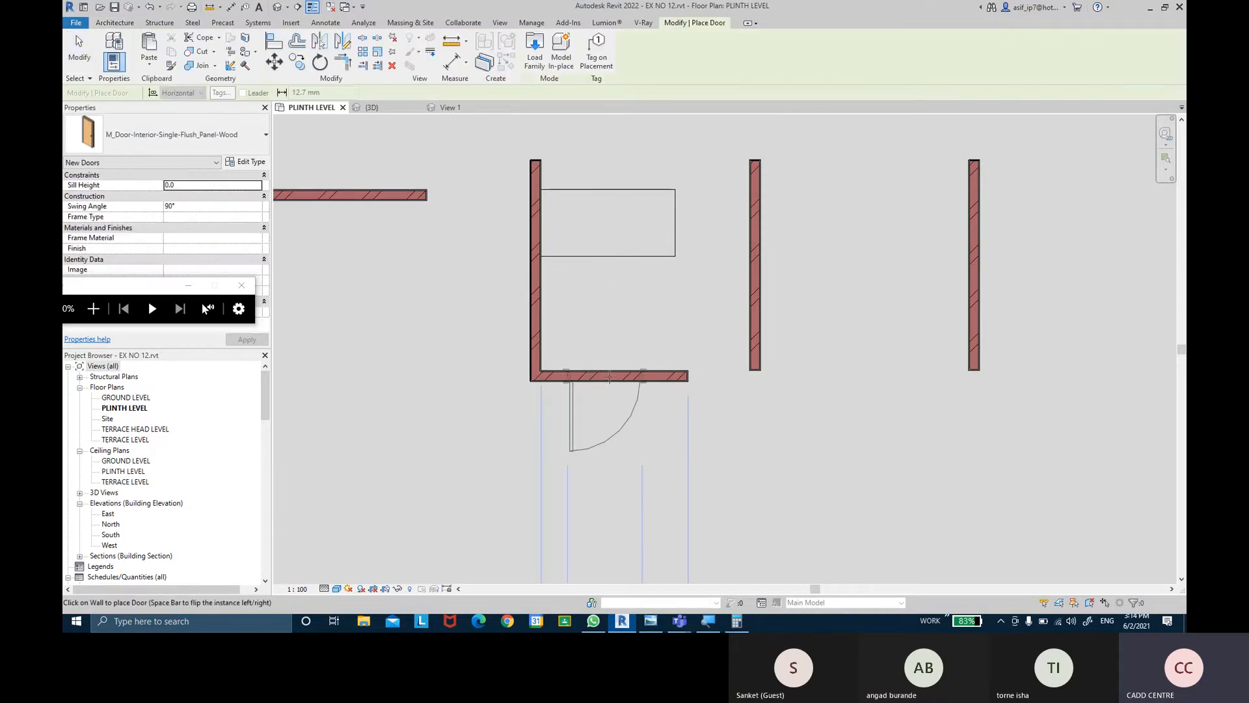
left_click(610, 376)
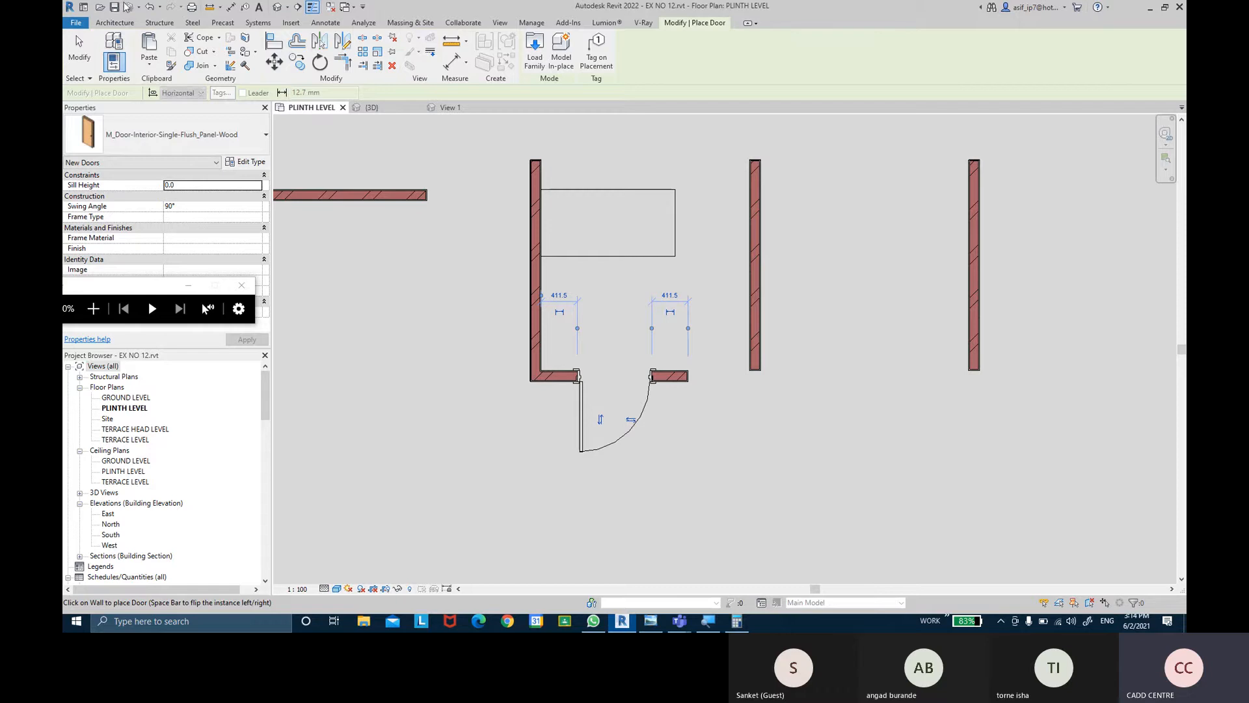
left_click(79, 49)
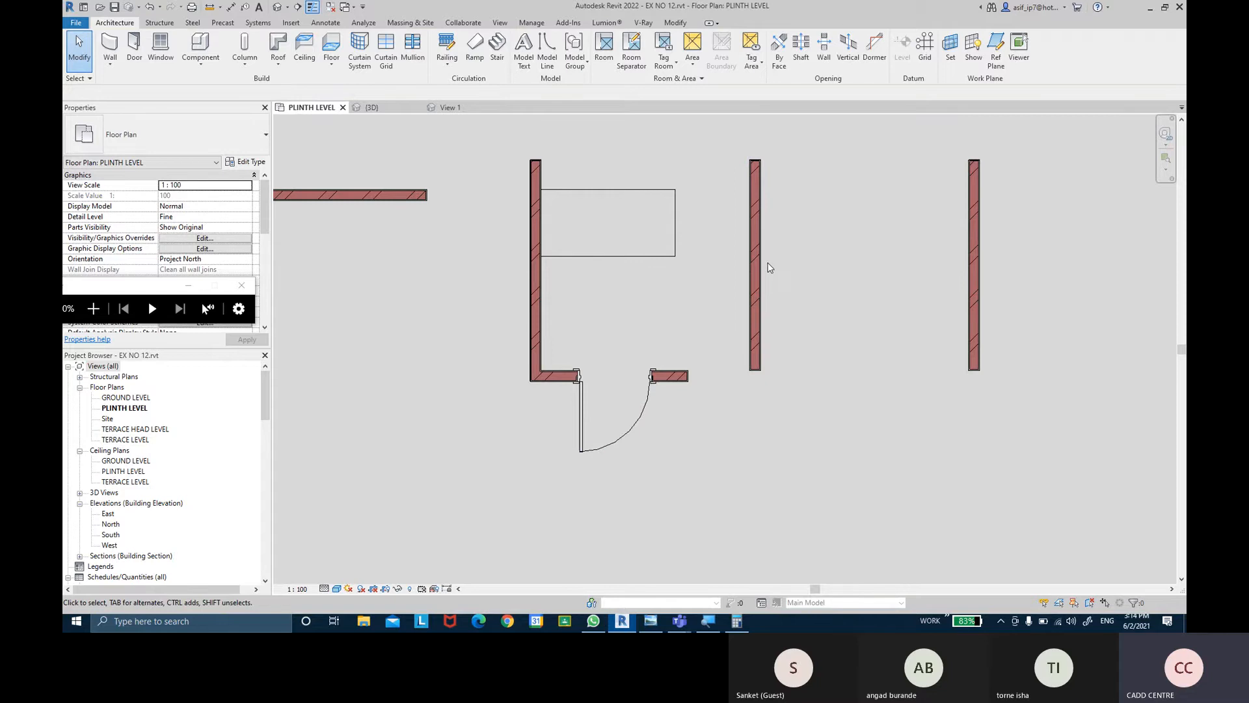
- Try to move the door from the horizontal wall to the vertical wall right of the desk with Constrain on
left_click(631, 433)
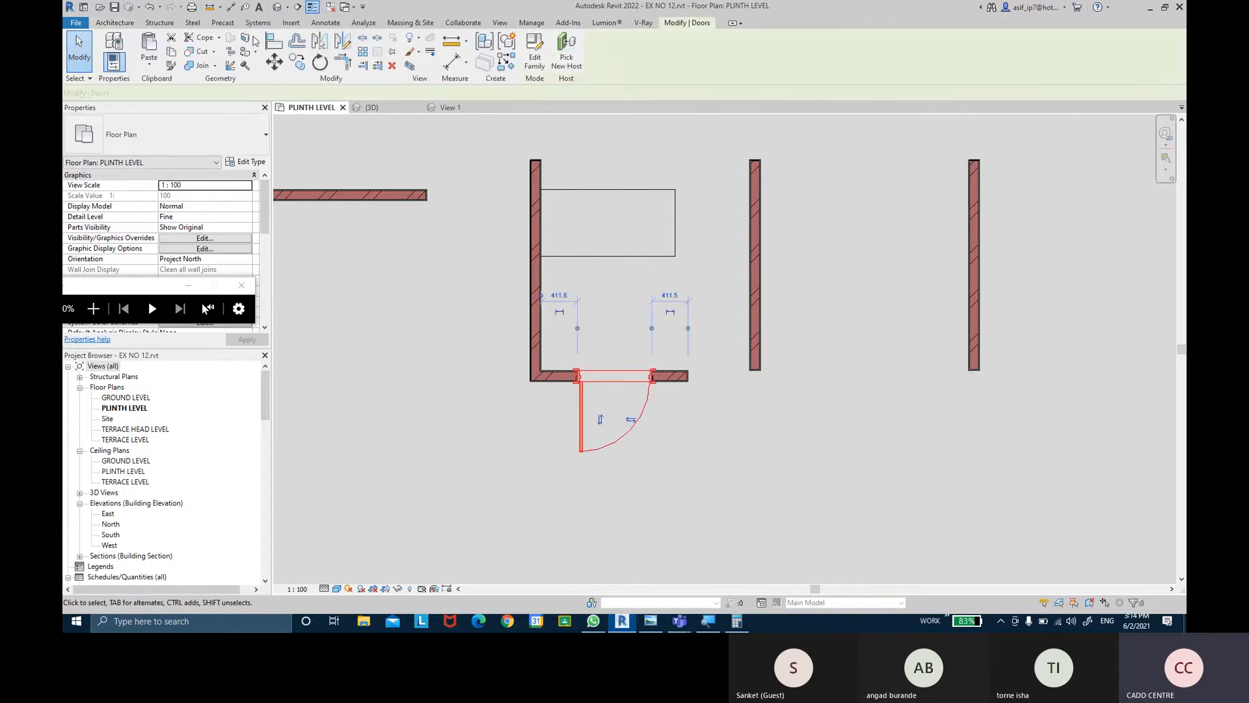
left_click(274, 61)
left_click(587, 391)
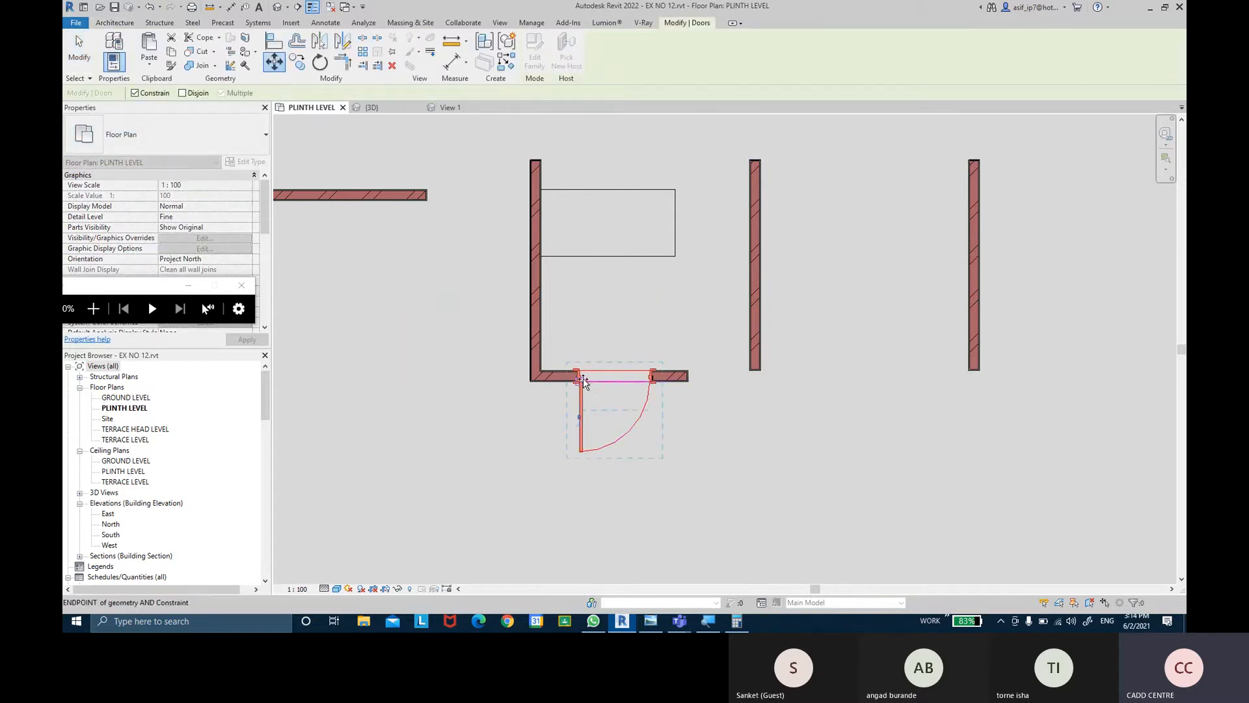
left_click(759, 255)
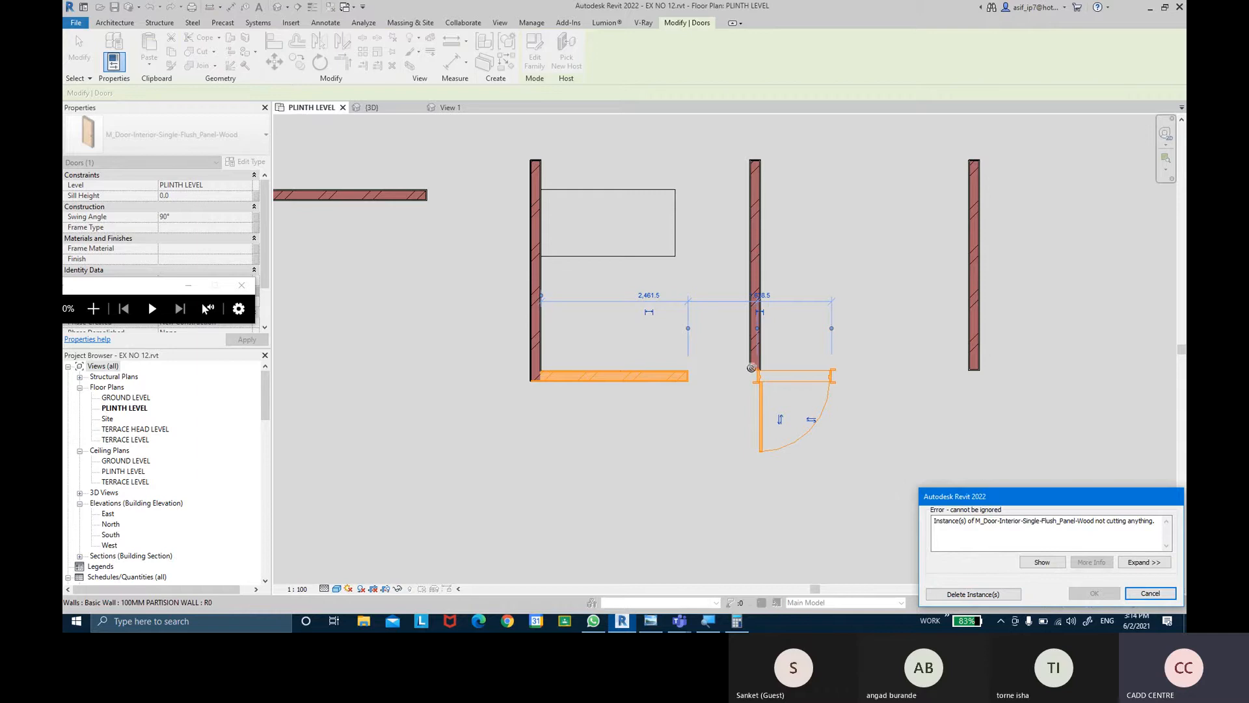
left_click(1140, 594)
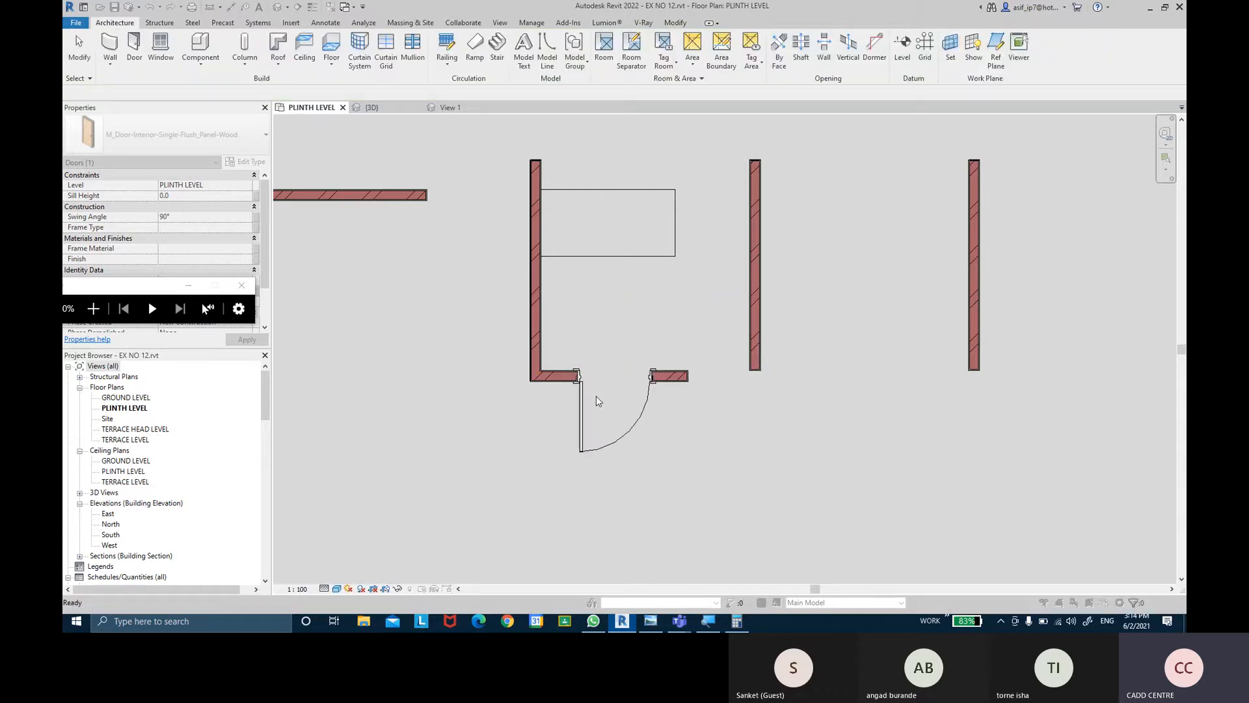
- Try to move the door onto the vertical wall right of the desk with Constrain off and Disjoin on
left_click(636, 424)
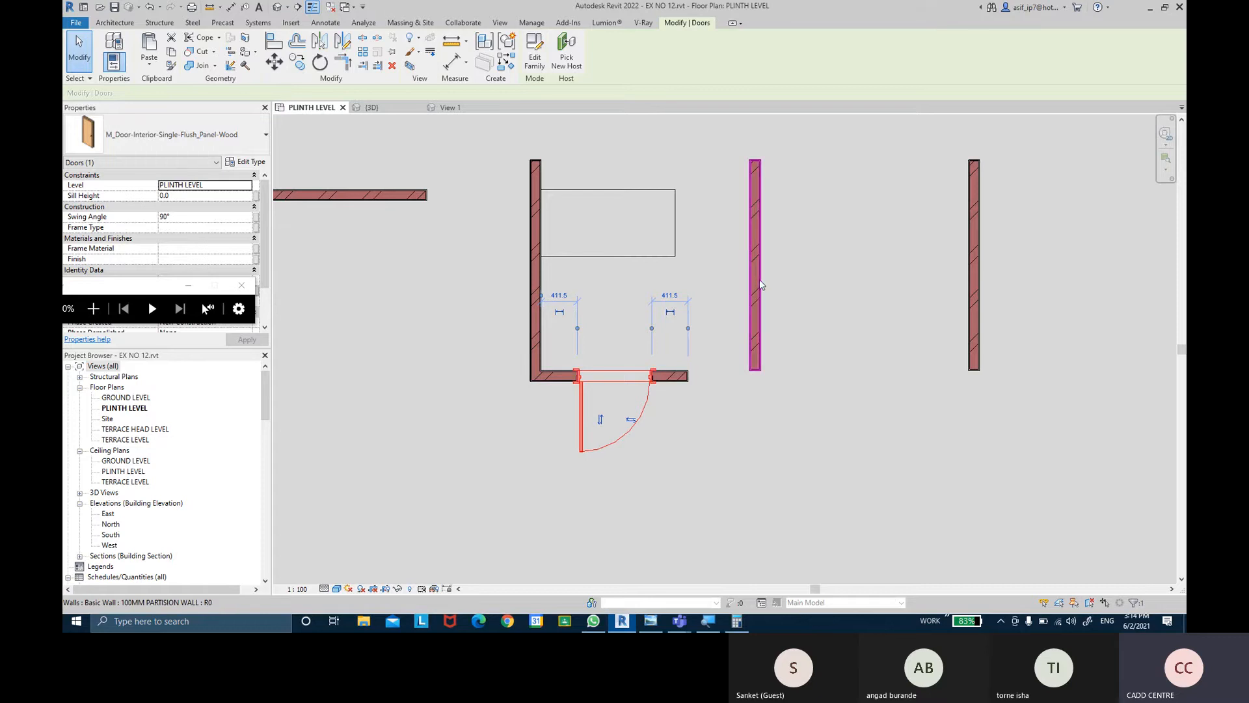
left_click(704, 419)
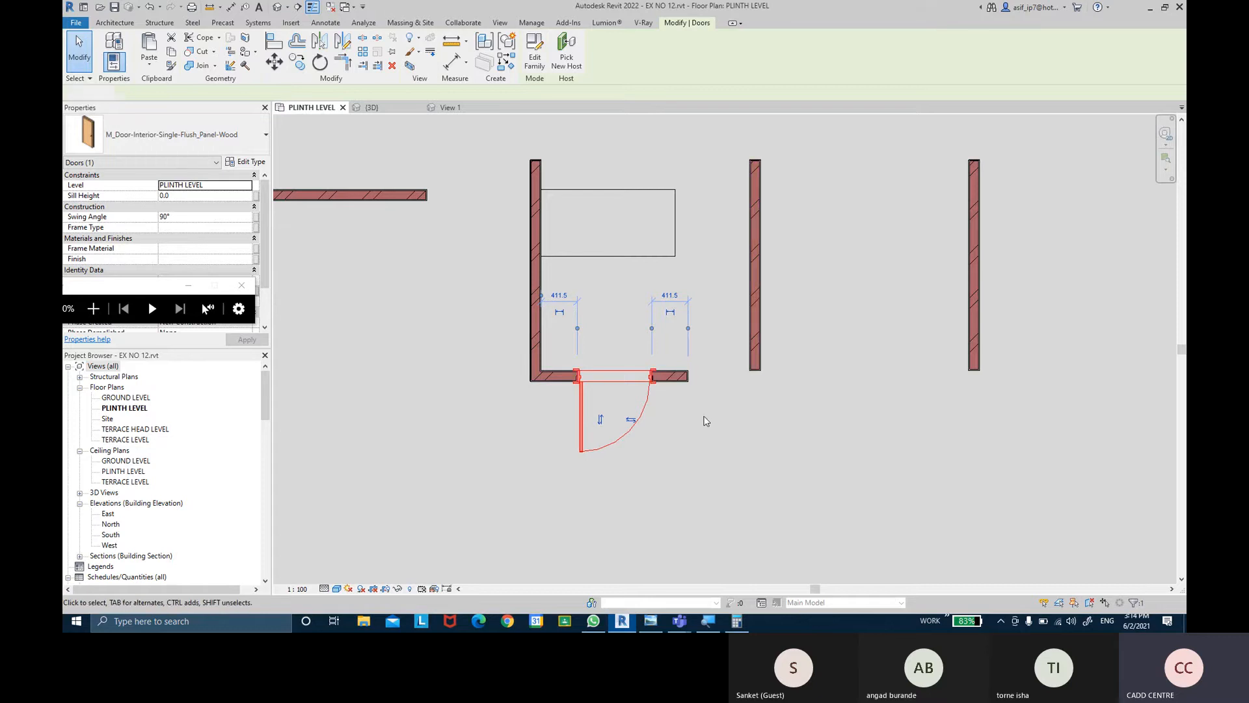
left_click(648, 412)
left_click(274, 62)
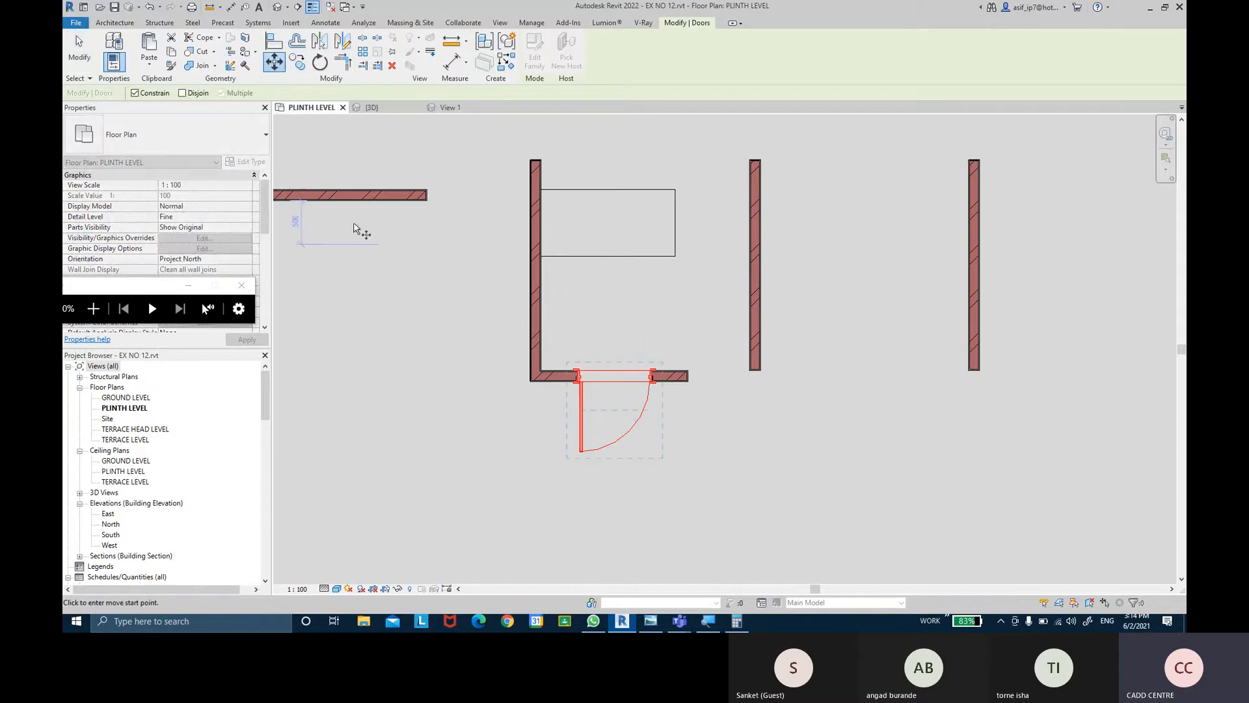
left_click(183, 95)
scroll(578, 374, "up", 5)
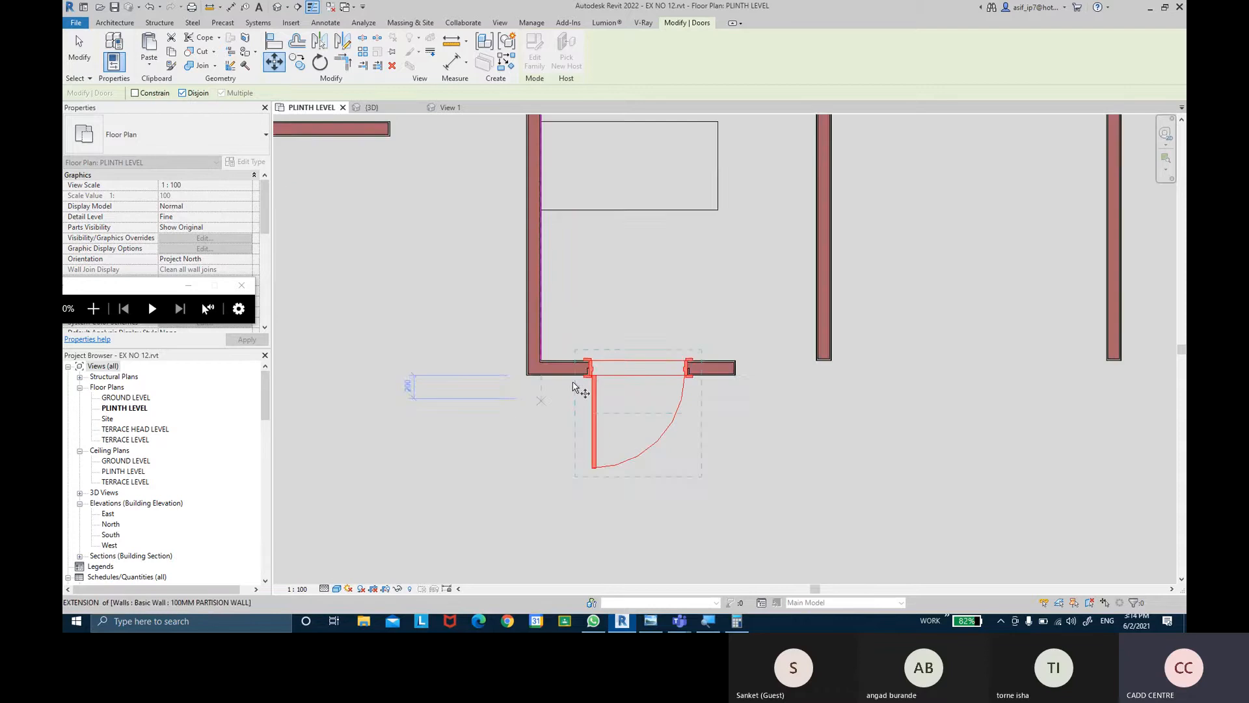
left_click(618, 326)
scroll(663, 332, "down", 5)
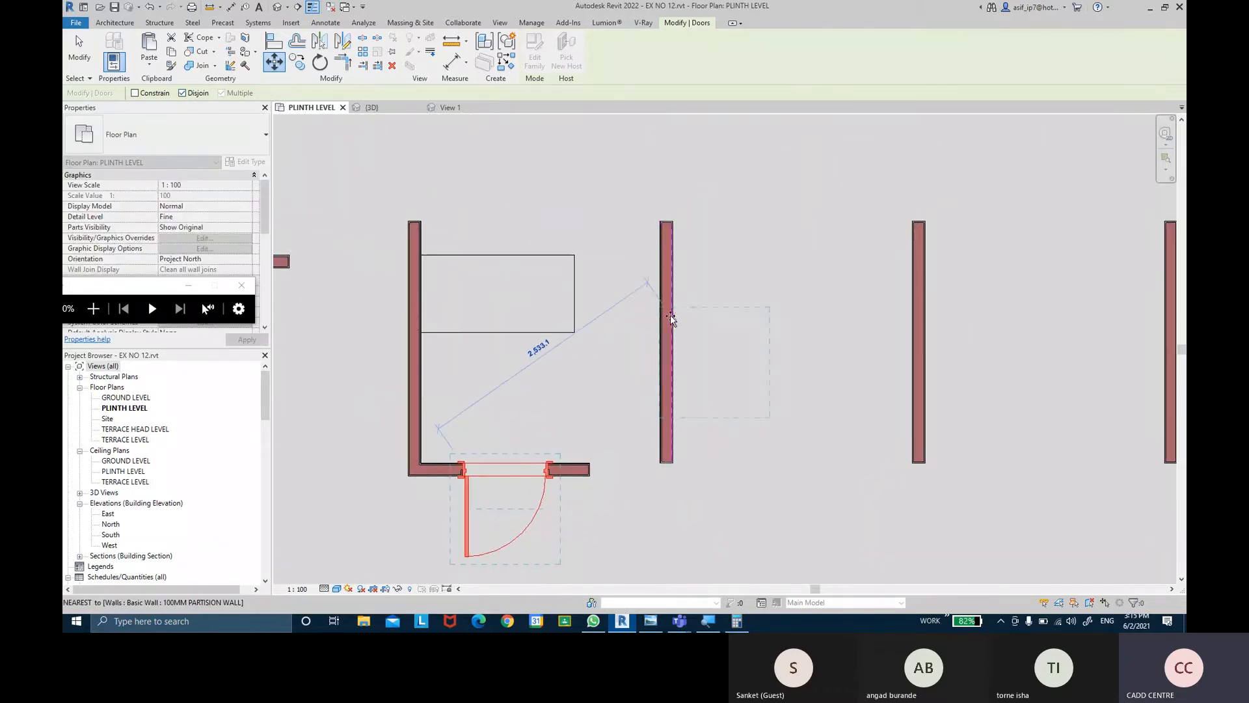
scroll(667, 322, "up", 2)
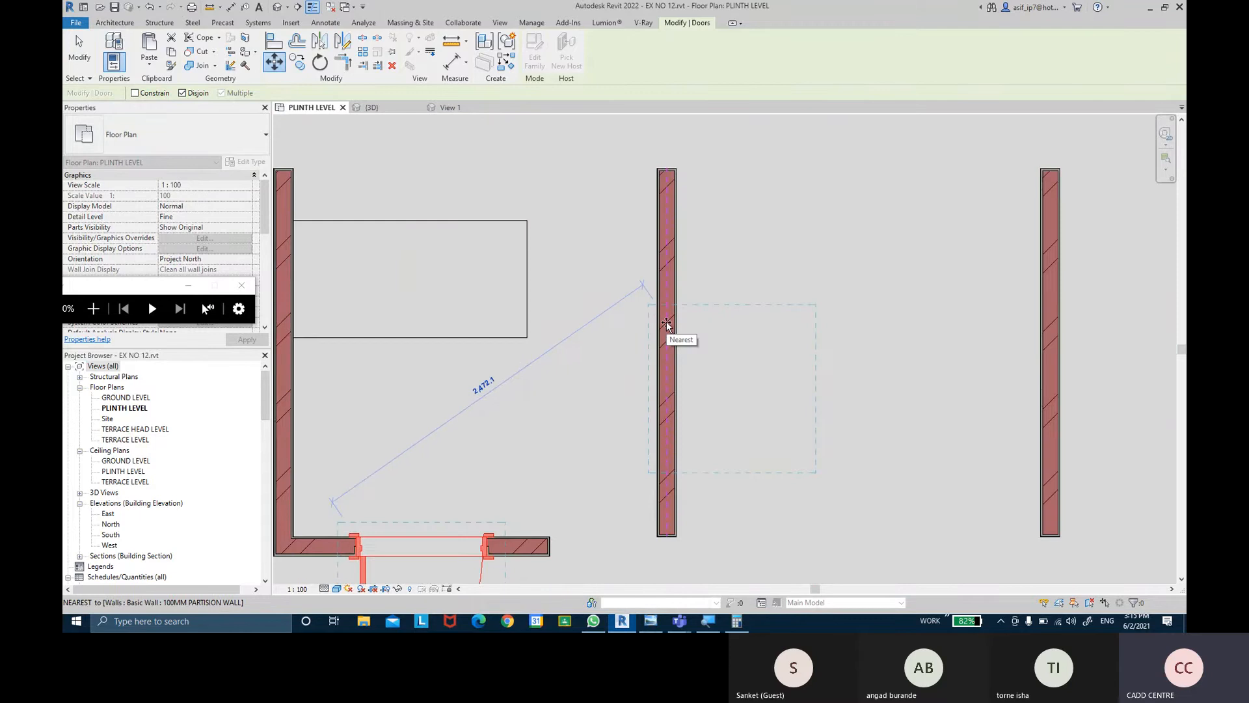
left_click(666, 322)
- Dismiss the warning and undo the door move
key("Escape")
scroll(748, 364, "down", 2)
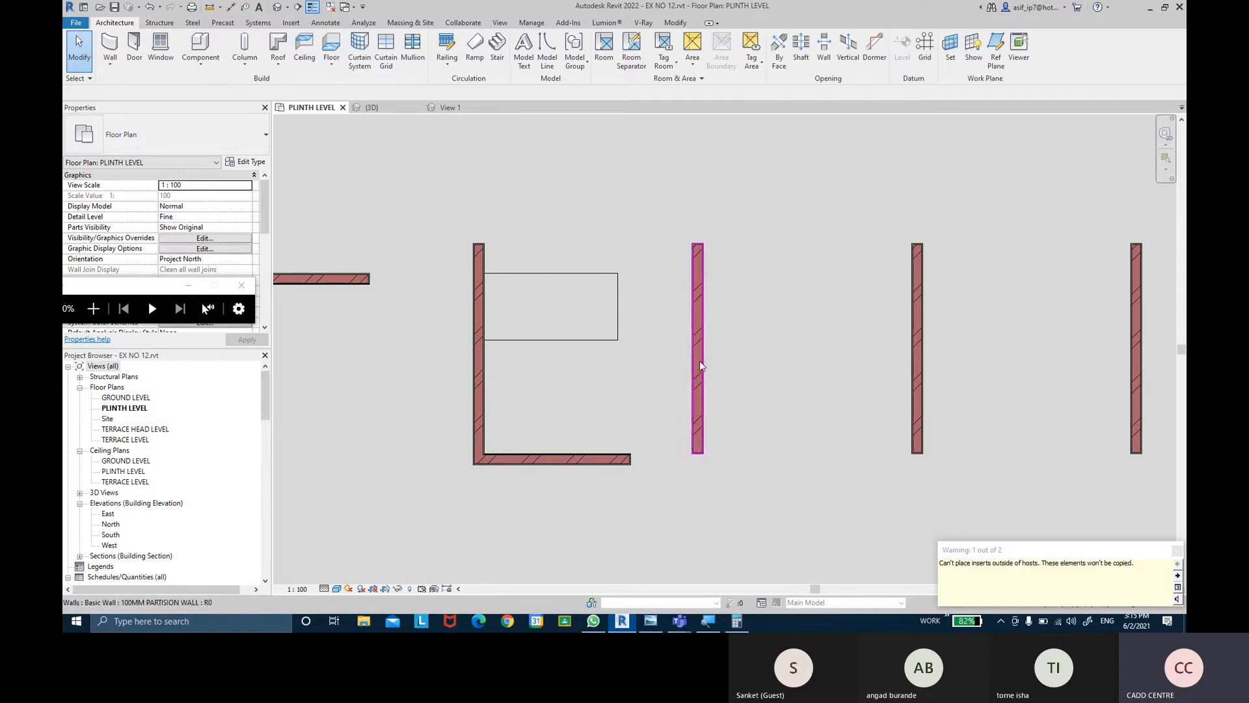
left_click(1178, 550)
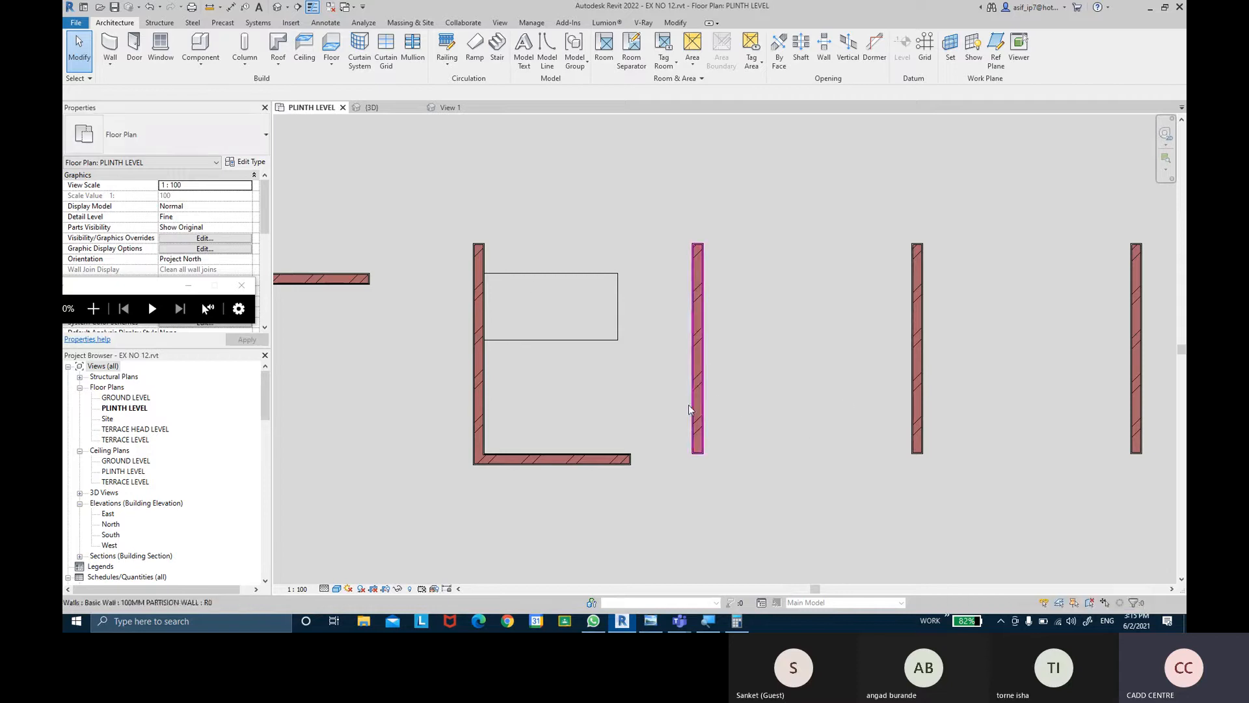
scroll(723, 409, "up", 3)
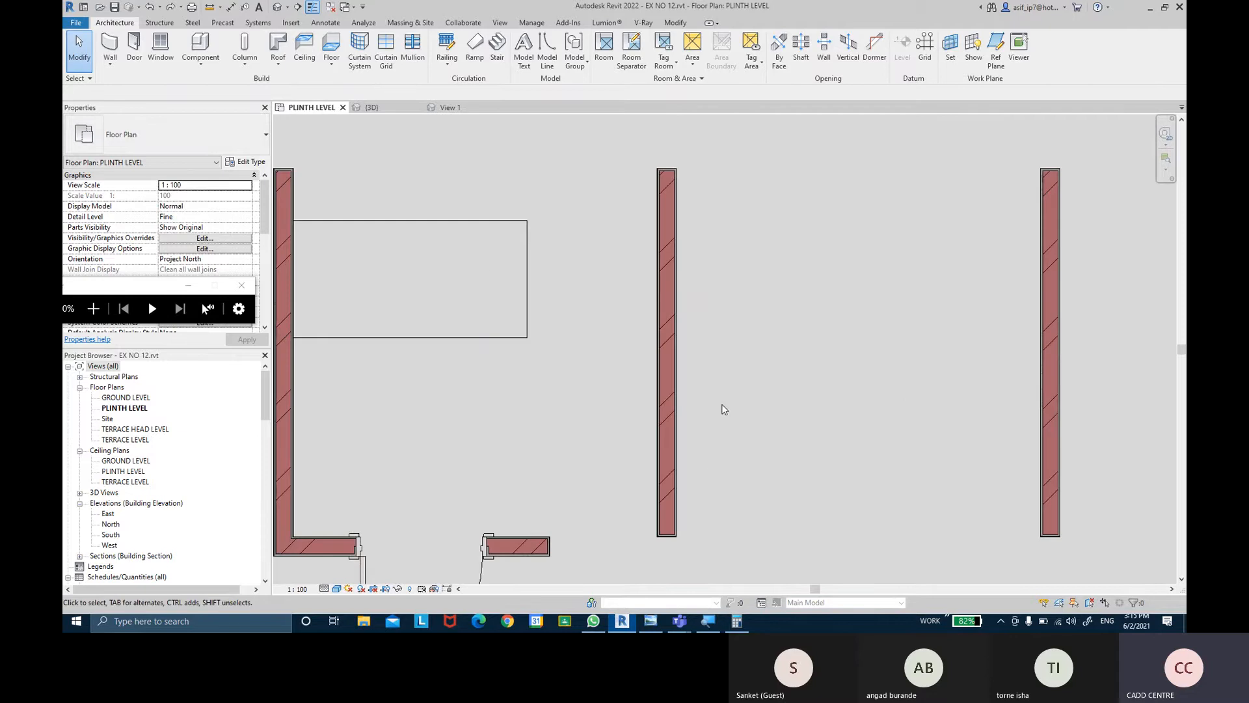
- Rehost the door with Pick New Host onto the vertical wall right of the desk, about 400 mm from its upper end
scroll(625, 287, "down", 2)
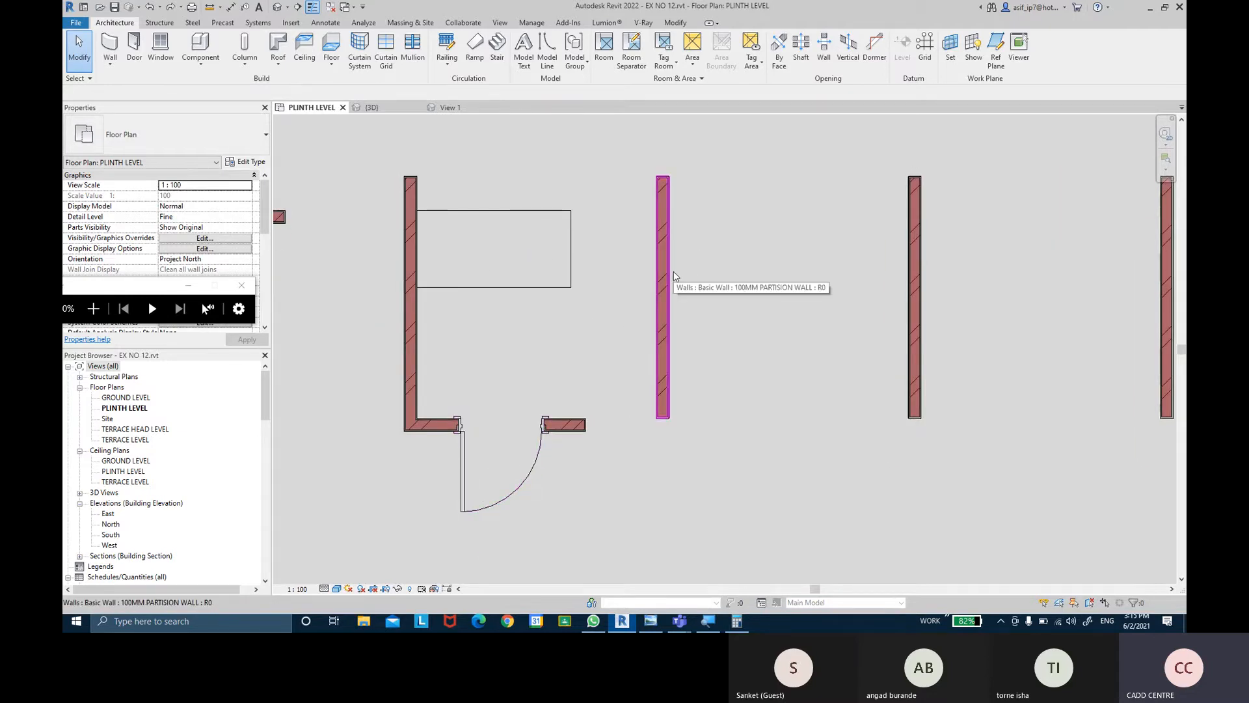
left_click(527, 467)
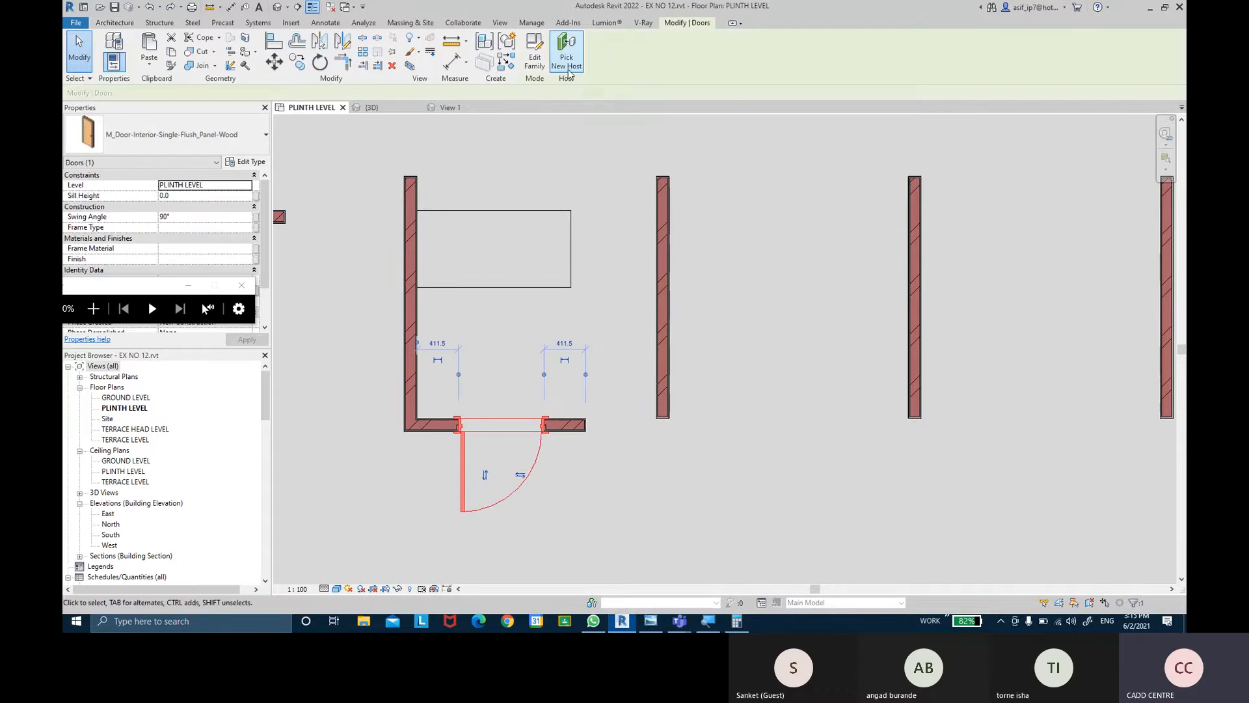
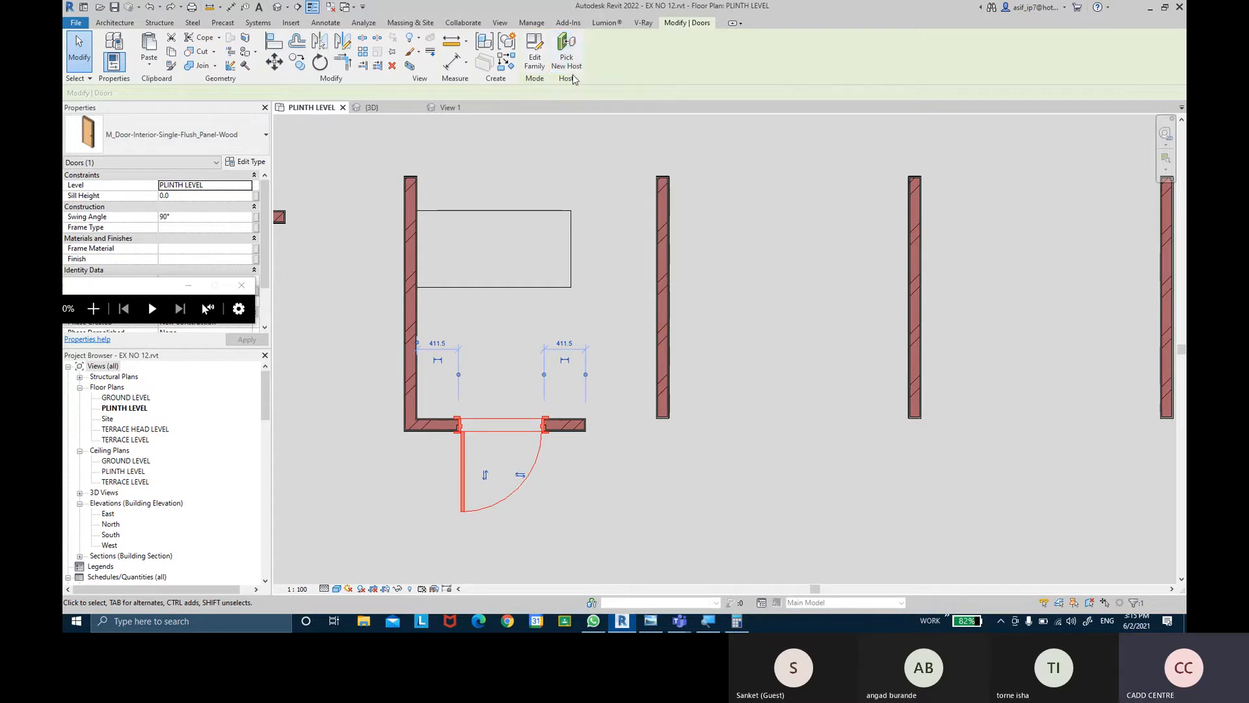
left_click(567, 62)
left_click(664, 258)
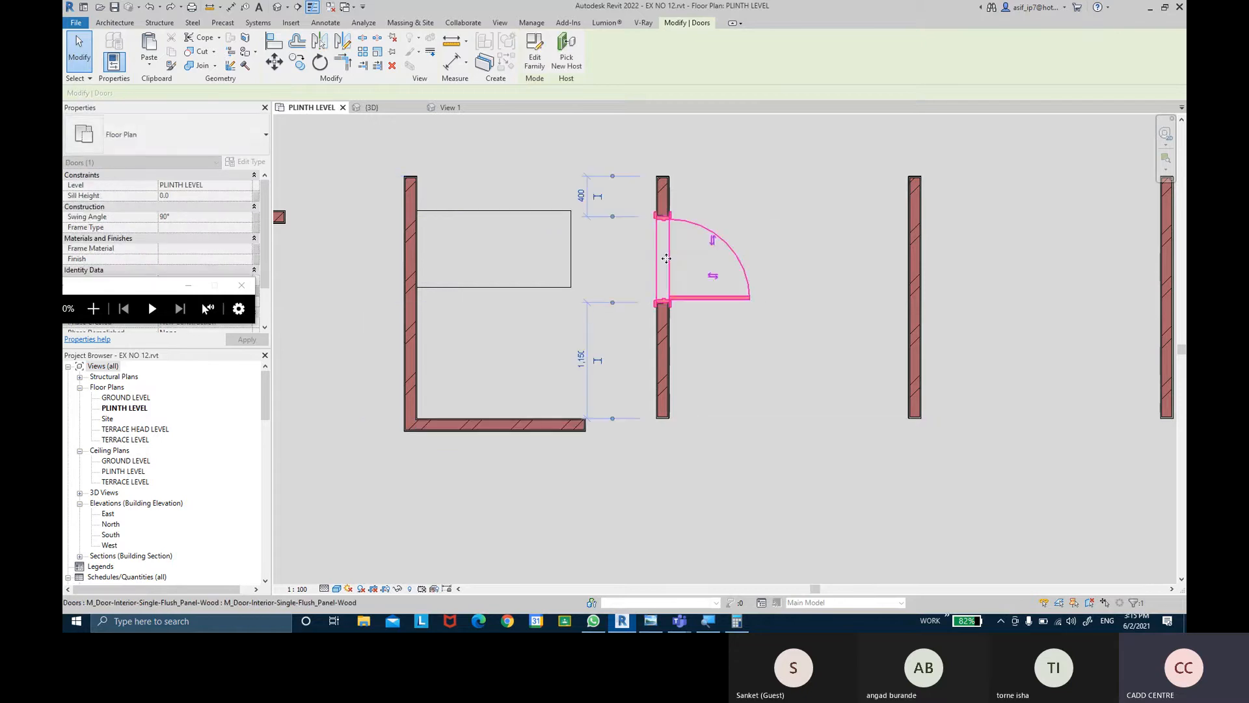
left_click(789, 365)
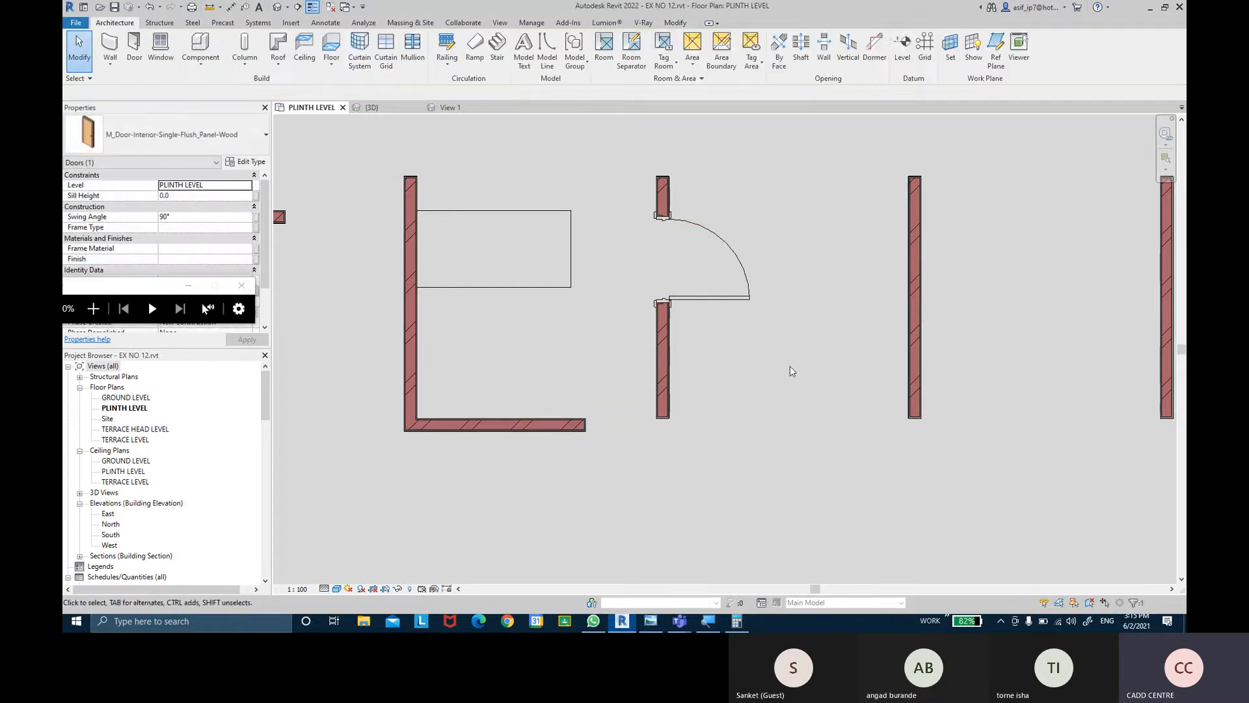
- Try moving the lower horizontal wall down about 1,000 mm with Disjoin on, and undo the move
middle_click_drag(739, 385, 761, 358)
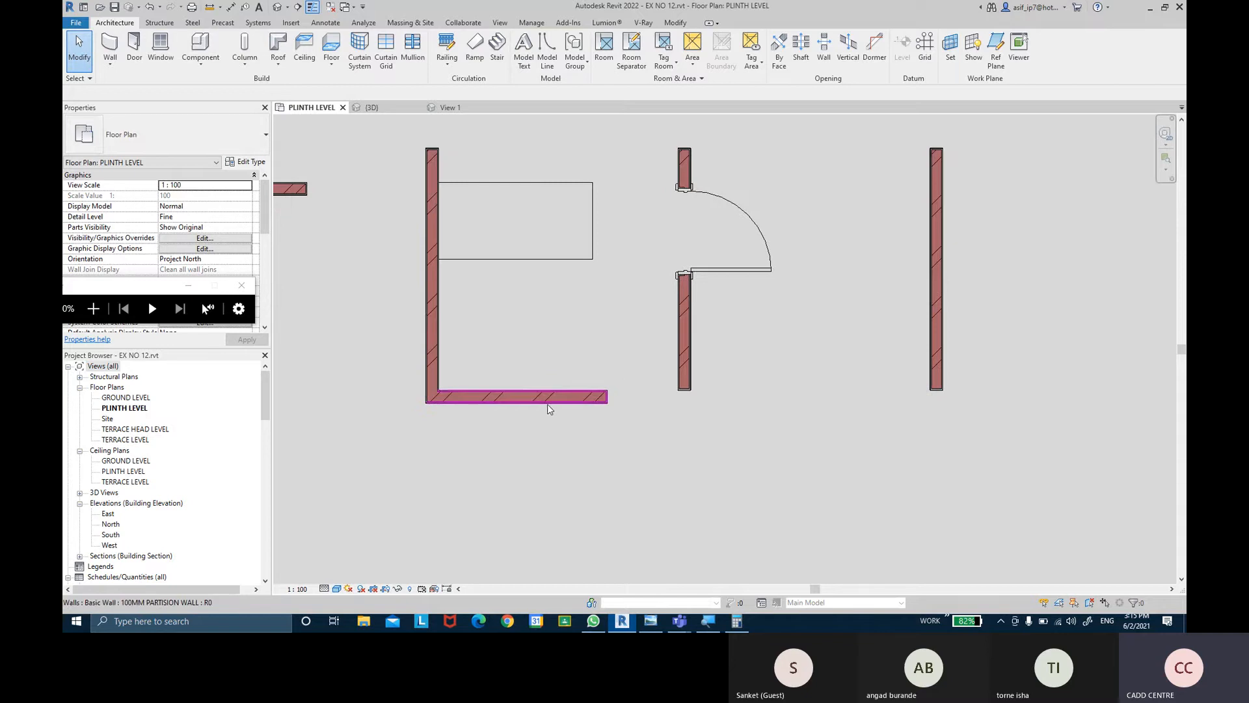
left_click(548, 404)
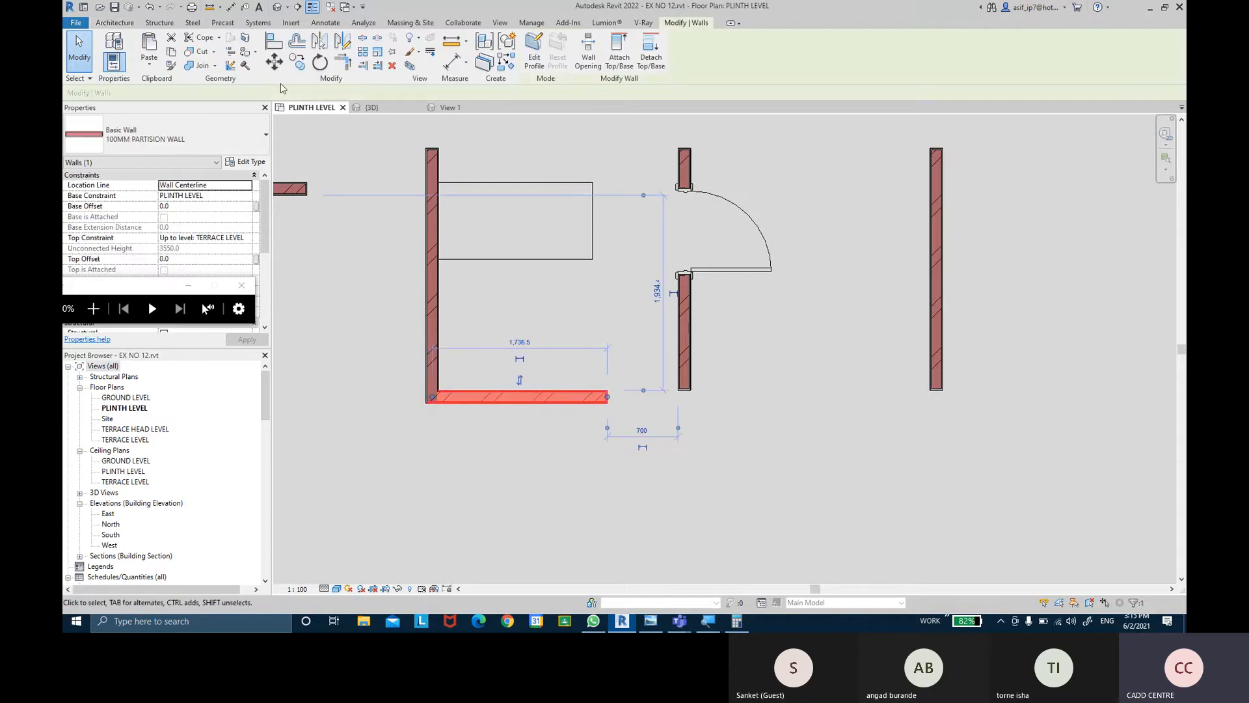
left_click(273, 63)
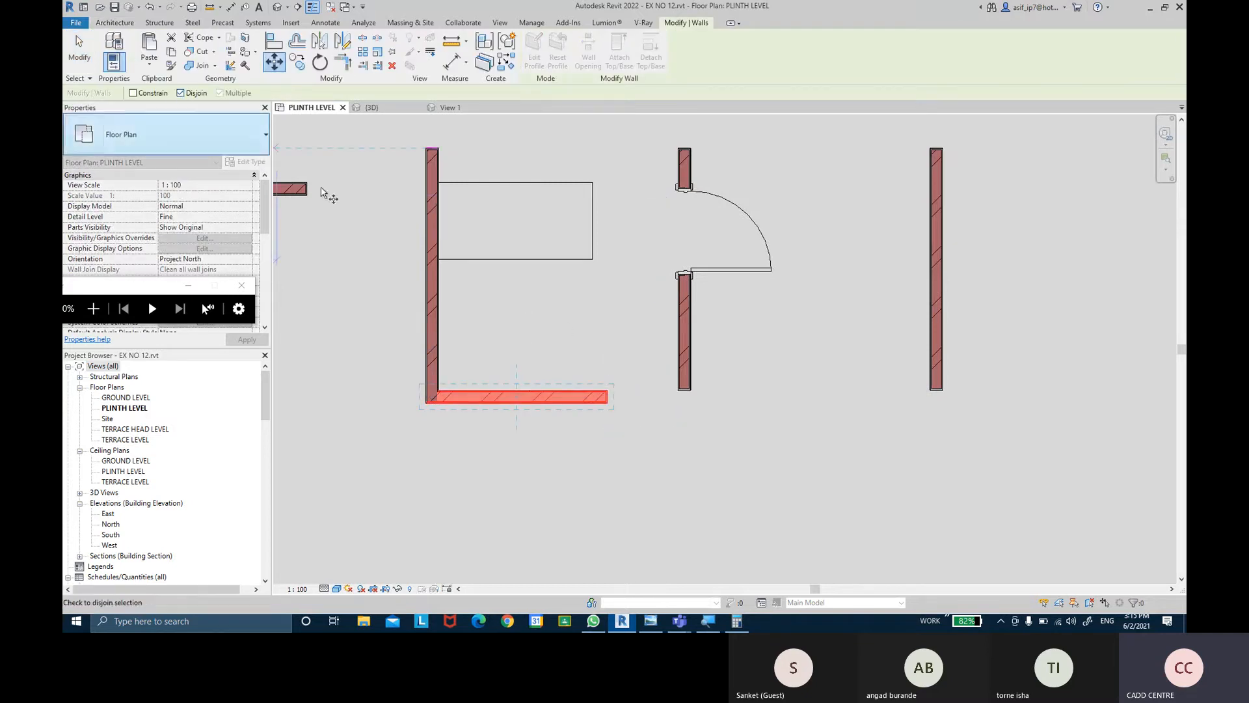
left_click(454, 403)
left_click(465, 503)
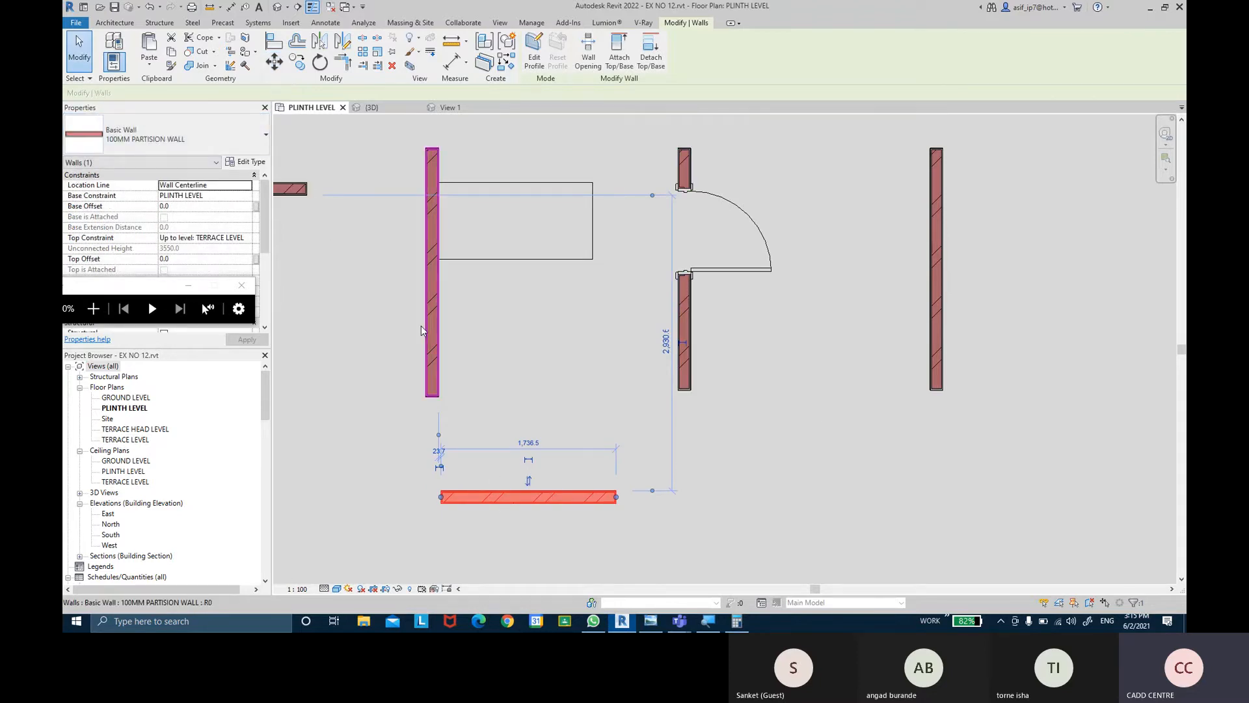
key("ctrl+z")
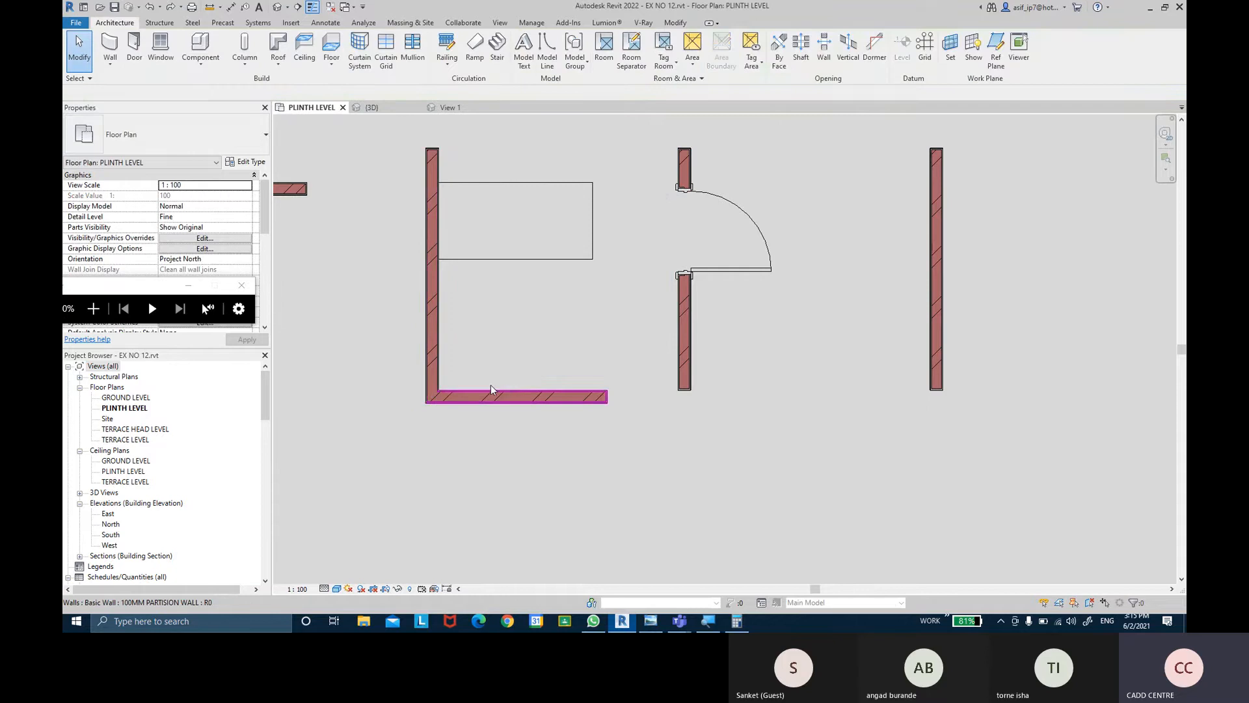
- Try moving the same wall from its upper-left corner down and right about 990 mm each way with Disjoin off, and undo the move
left_click(496, 395)
left_click(274, 62)
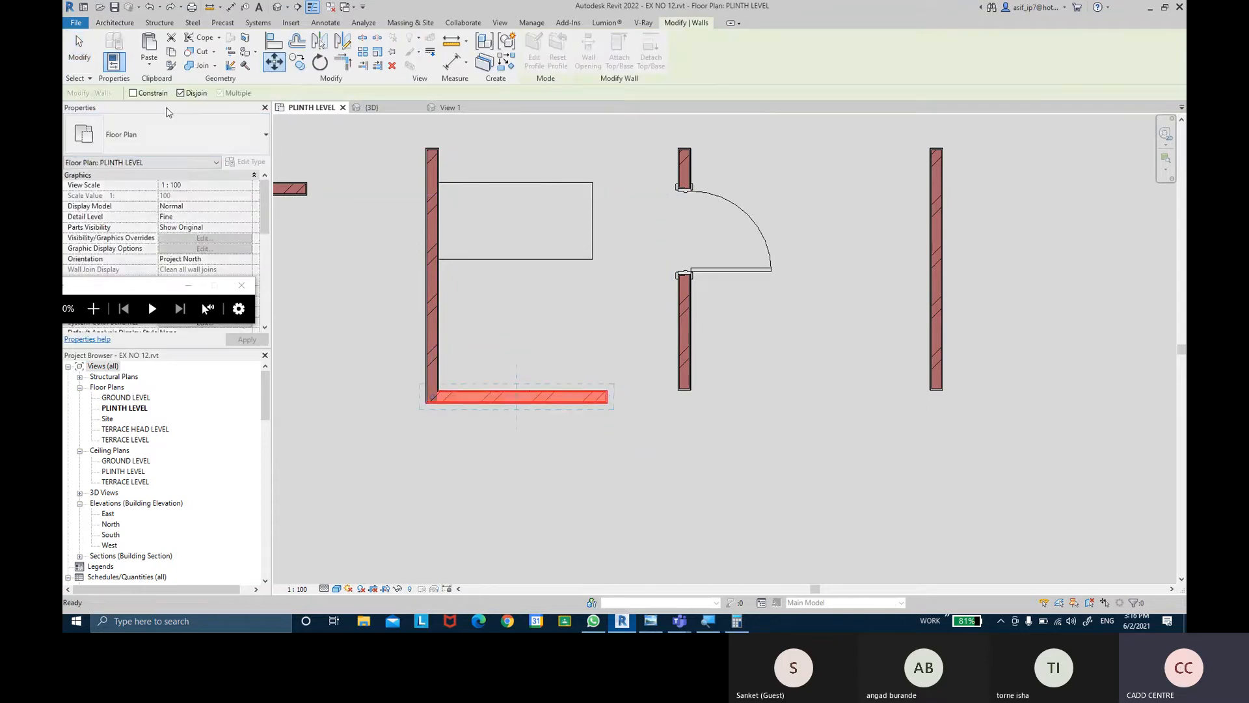
left_click(517, 395)
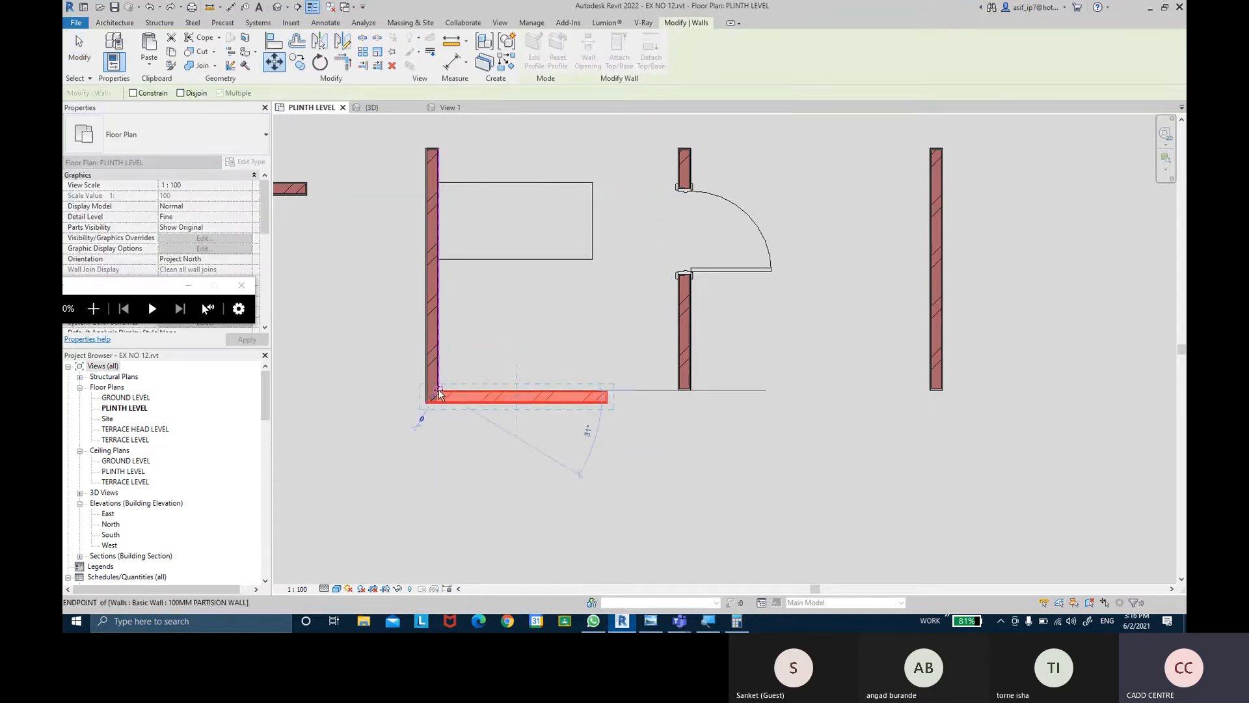
left_click(612, 497)
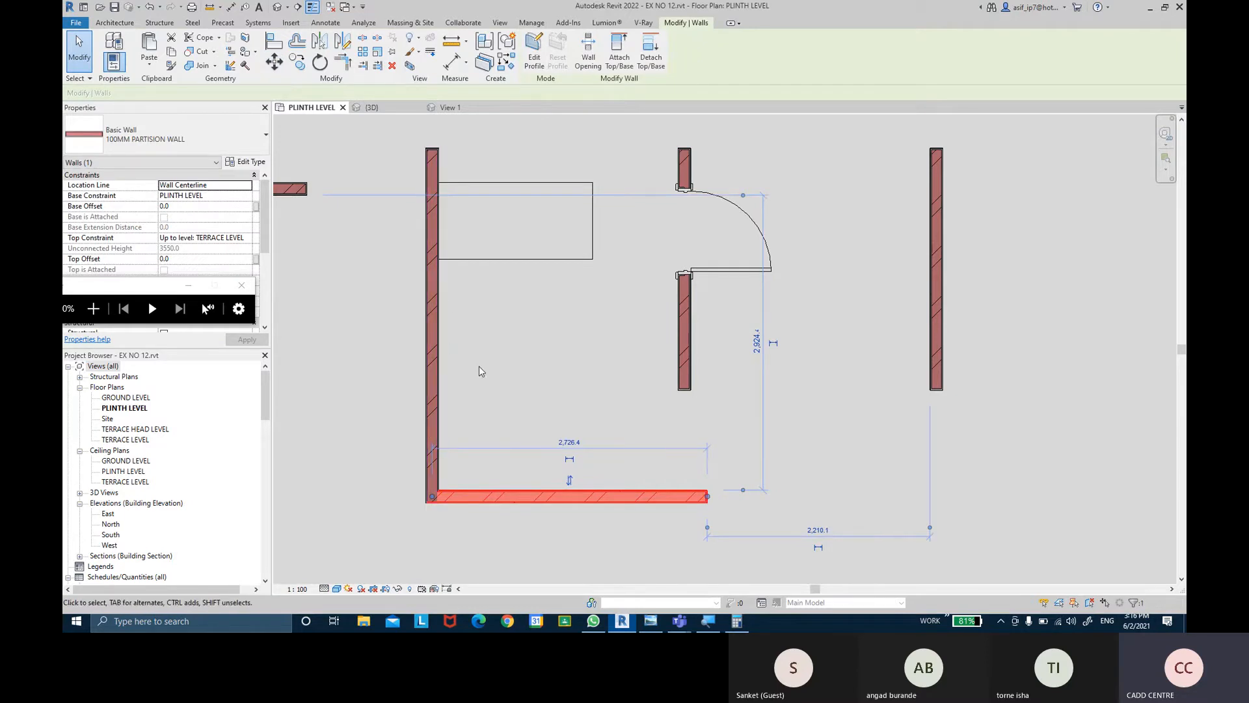
key("ctrl+z")
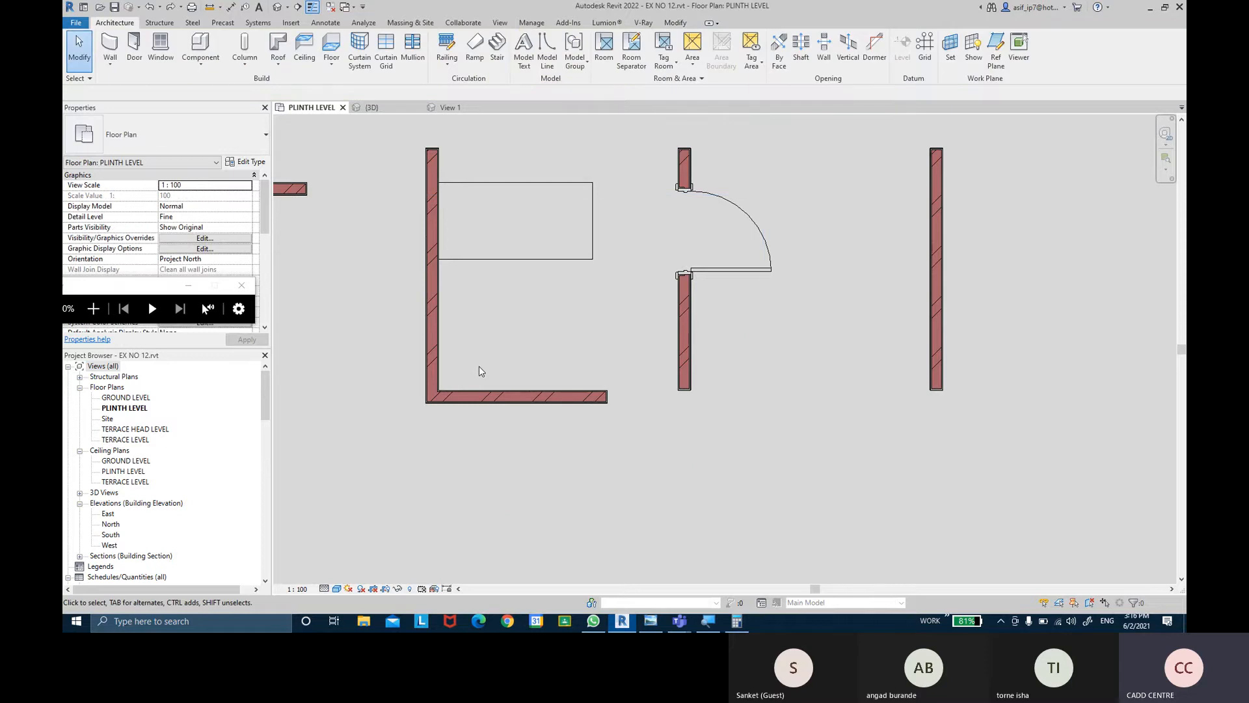
left_click(706, 268)
left_click(727, 311)
- Try placing an M_Window-Louvers 0610 x 0610mm window in the lower horizontal wall, 300 mm from the vertical wall
left_click(160, 50)
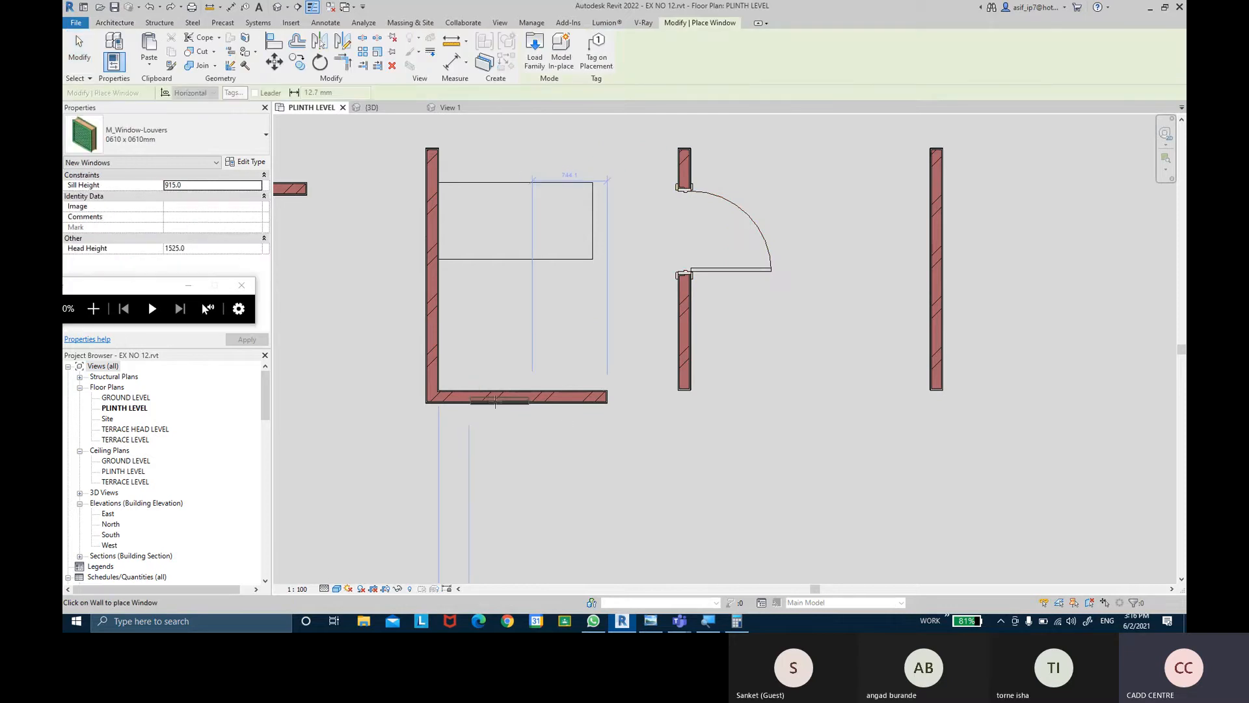
left_click(495, 402)
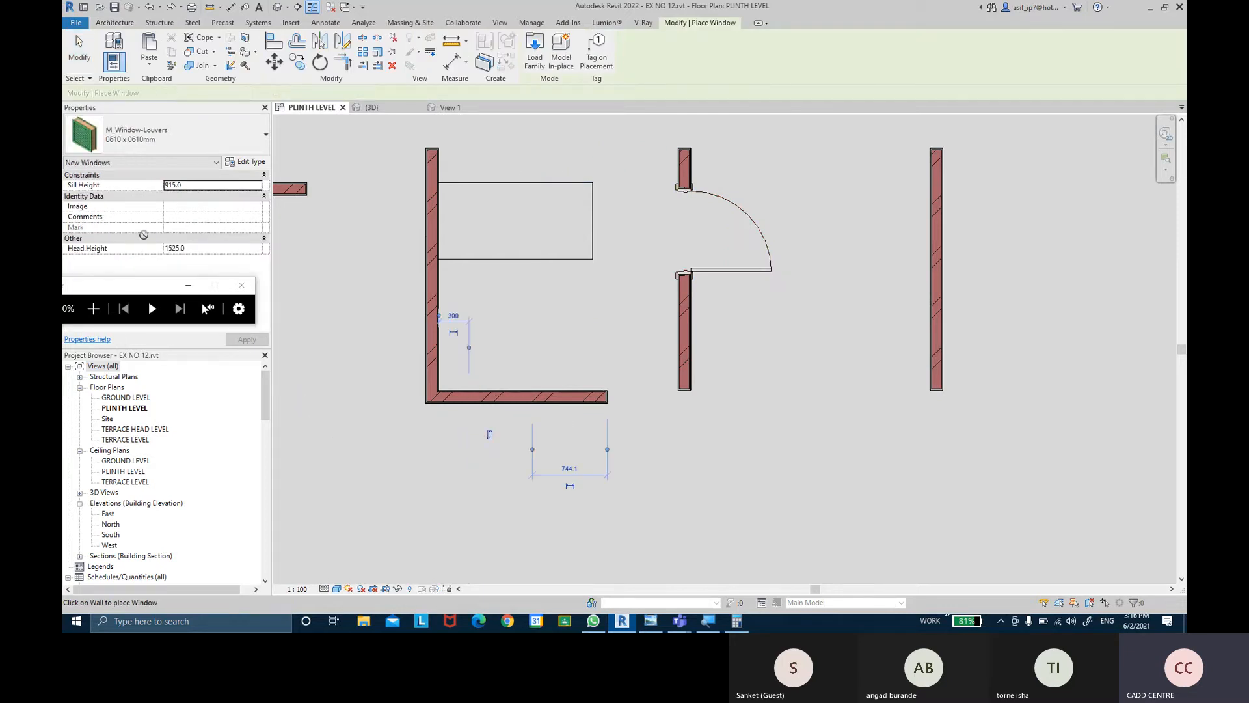
left_click(89, 60)
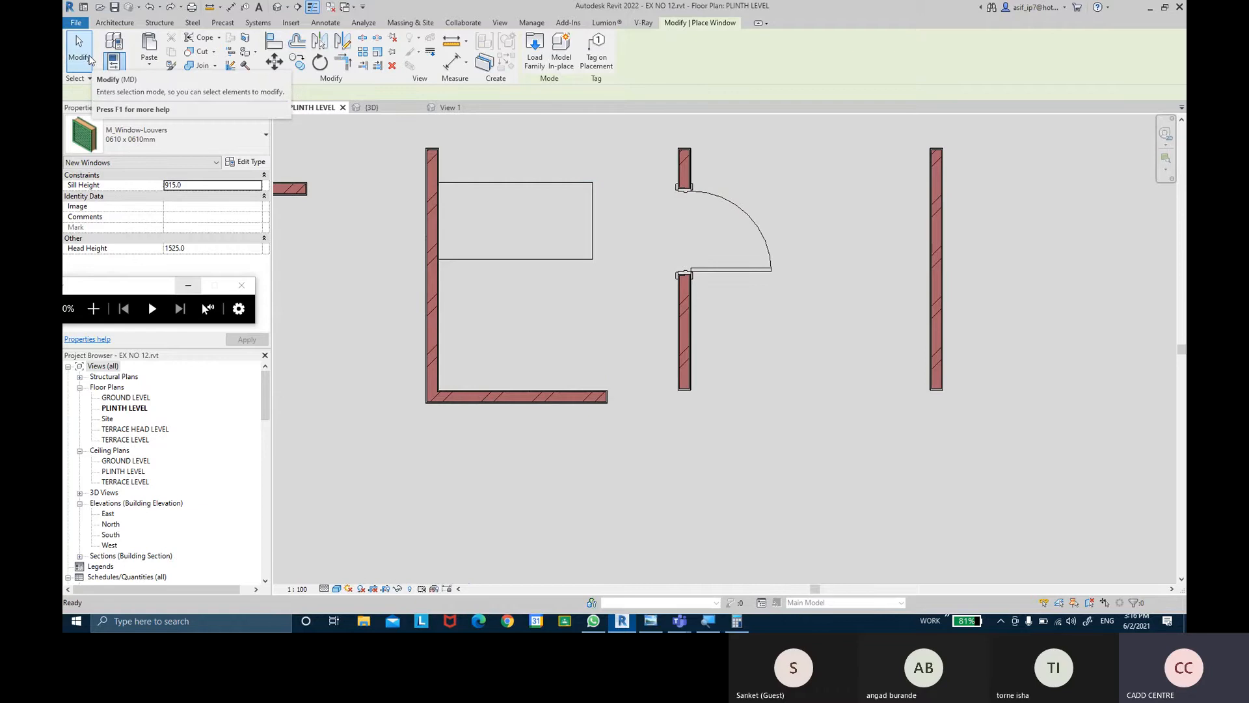
- Place an M_Window-Fixed-Transom 600 x 900mm window in the lower horizontal wall, about 400 mm from the vertical wall
left_click(229, 128)
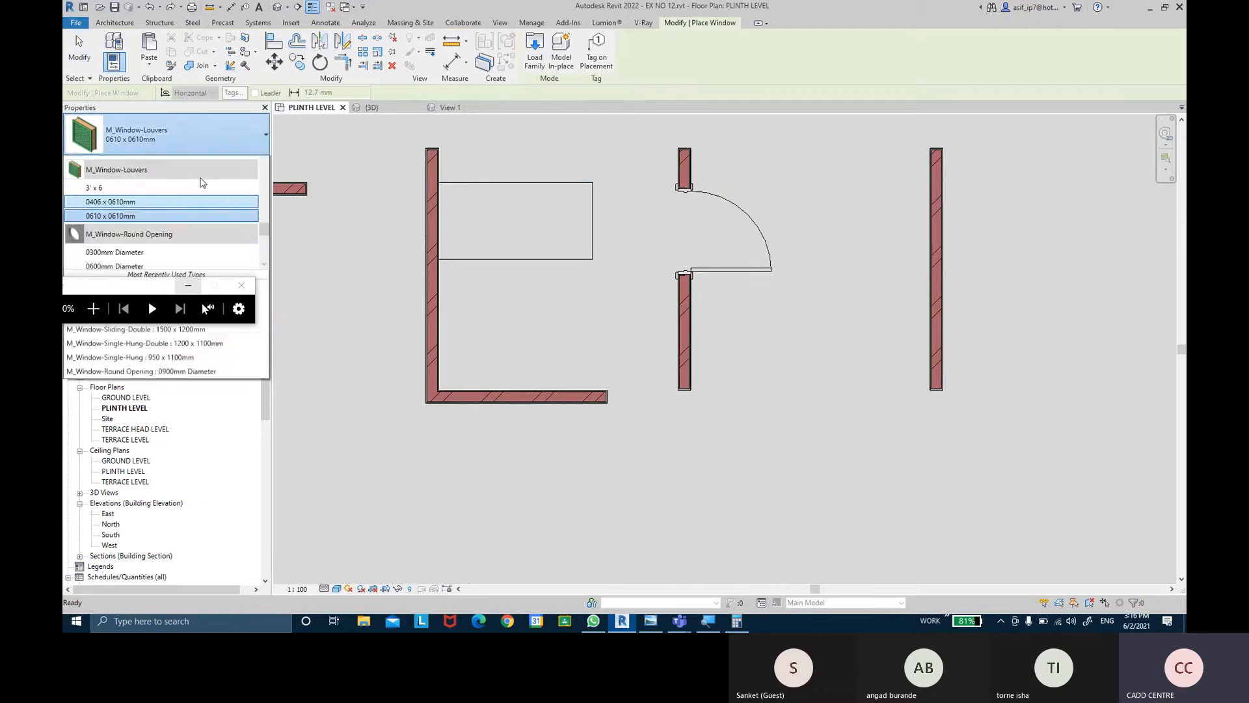
left_click(147, 250)
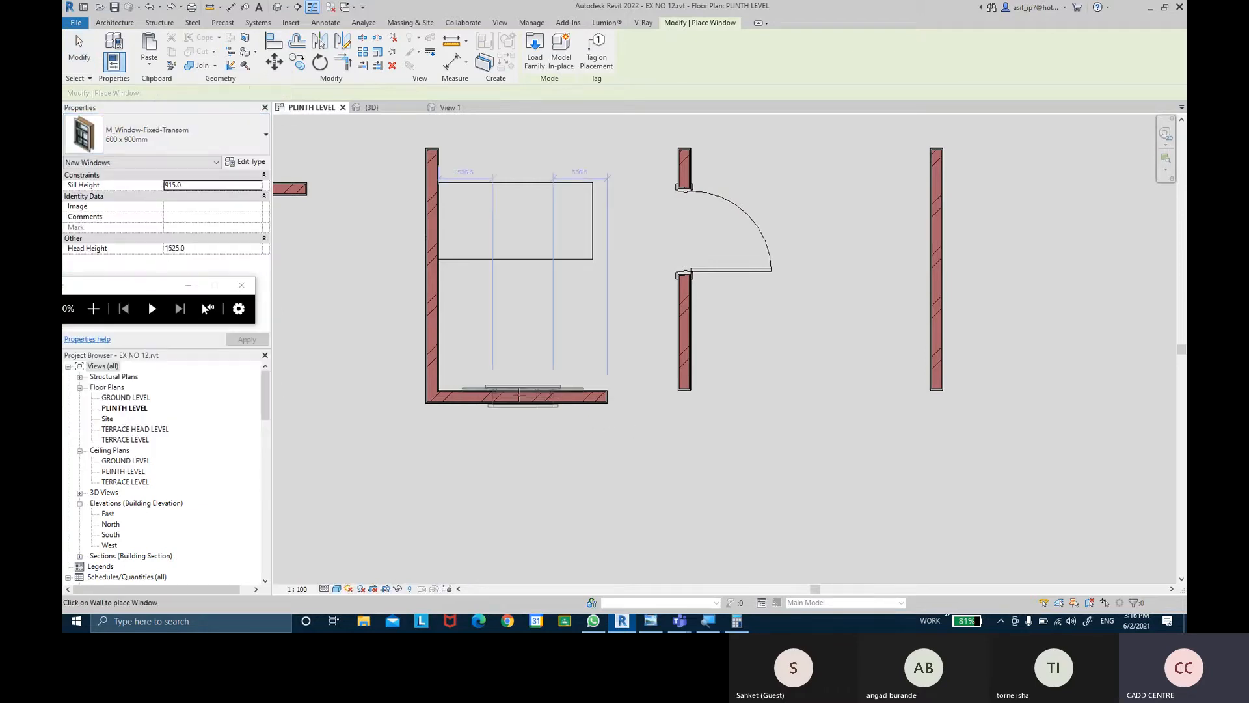
left_click(505, 362)
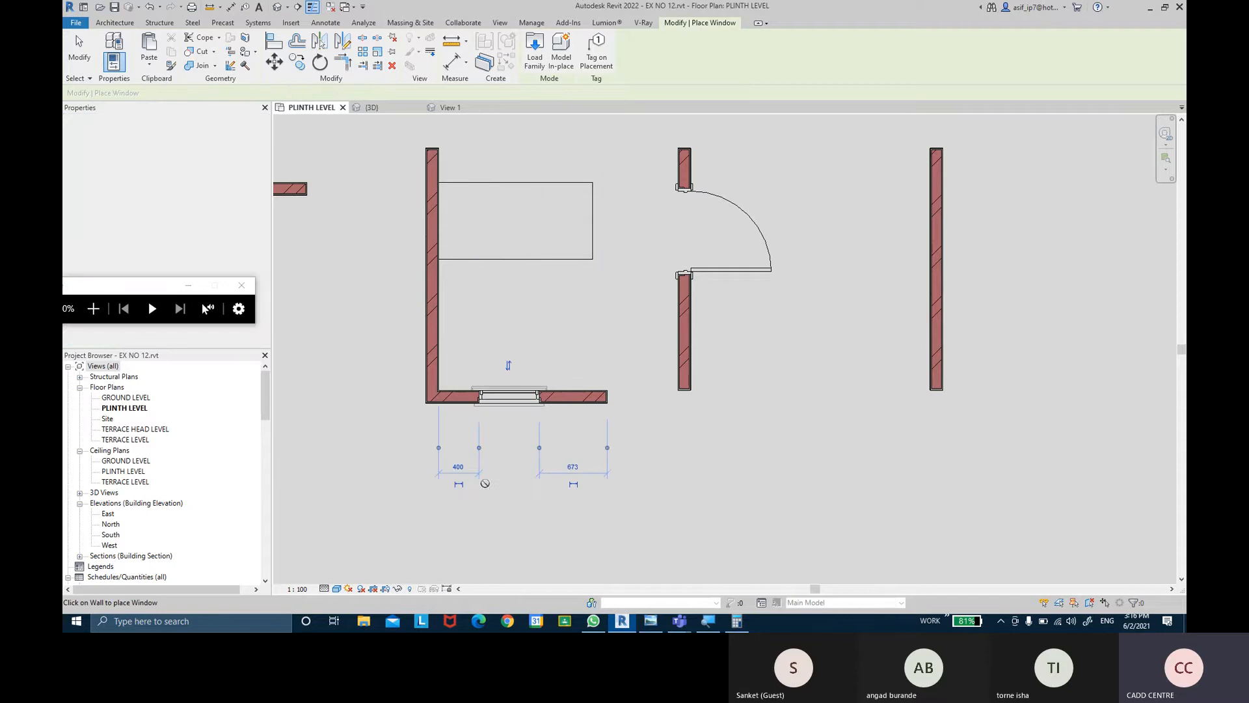
key("Escape")
key("Escape")
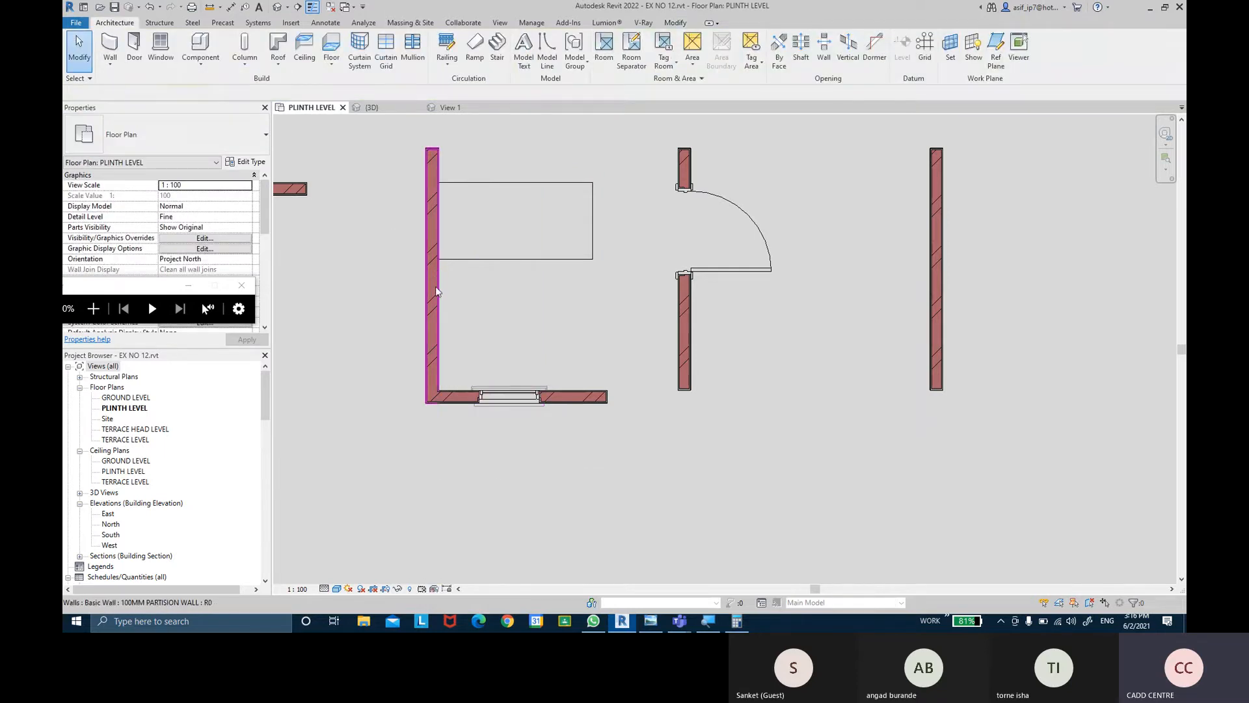
- Rehost the transom window from the lower horizontal wall onto the adjoining vertical wall with Pick New Host, and shift it slightly down that wall
left_click(509, 397)
left_click(566, 52)
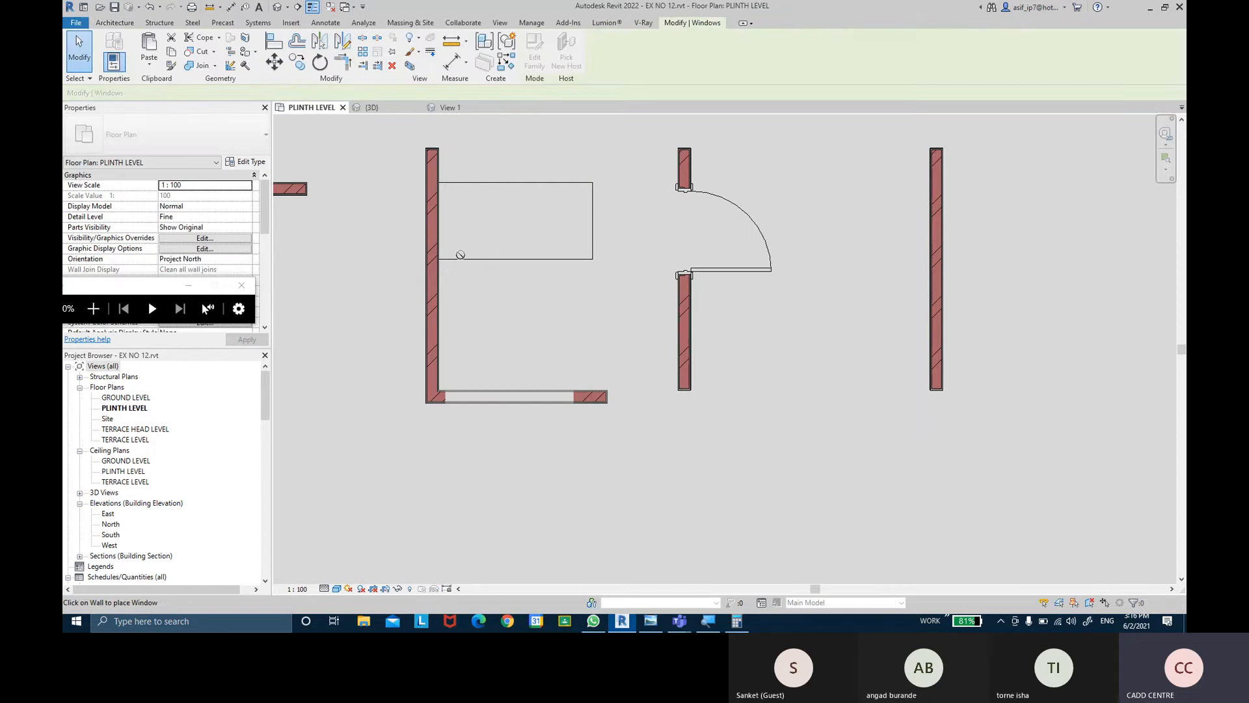
left_click(432, 290)
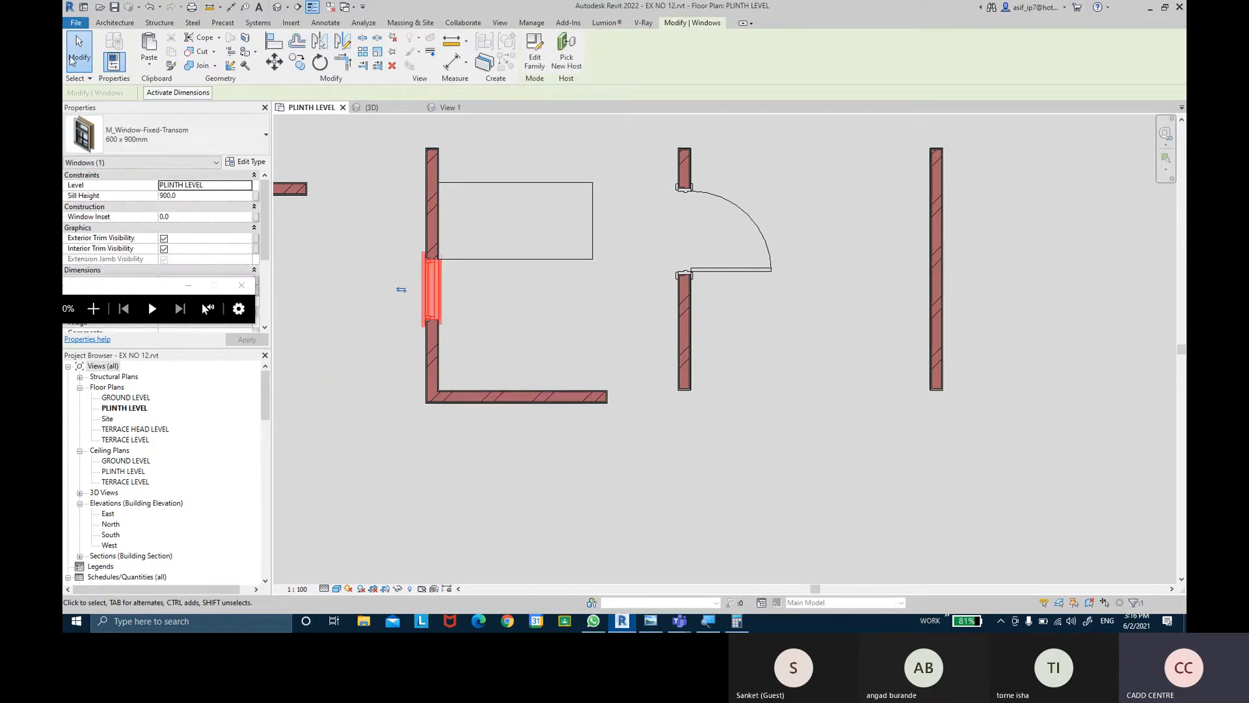
left_click(73, 60)
middle_click_drag(530, 299, 526, 308)
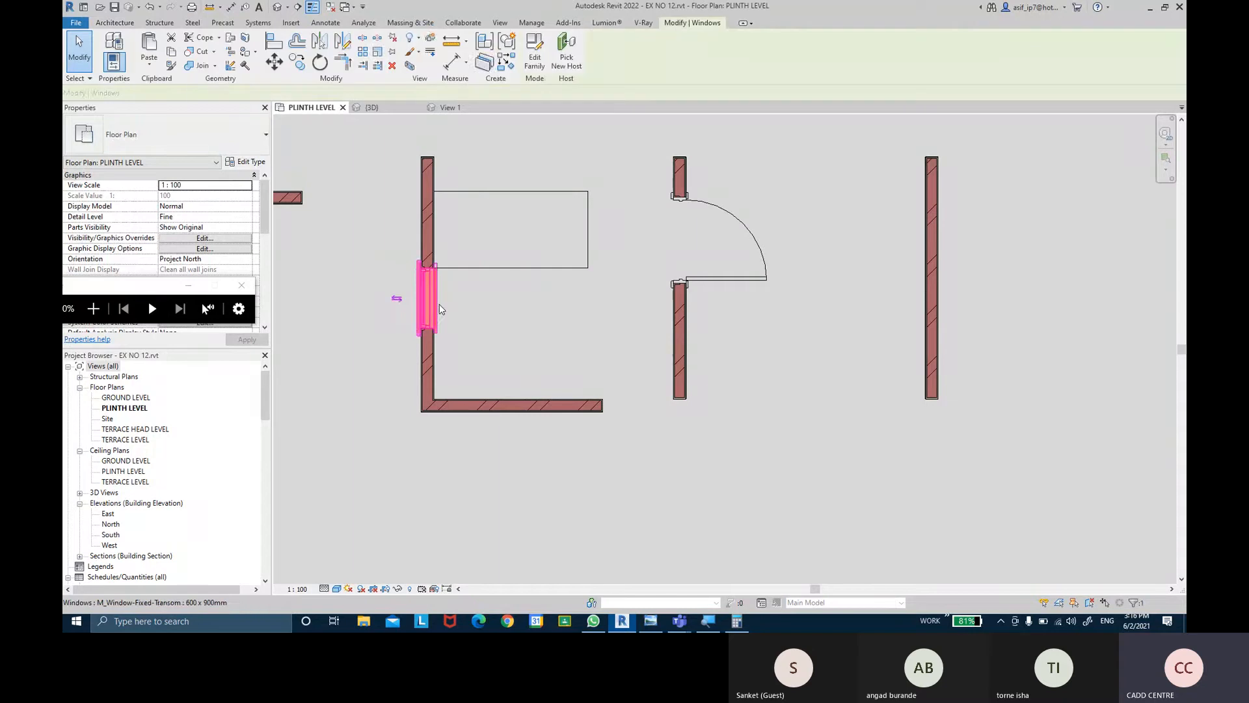
left_click(439, 308)
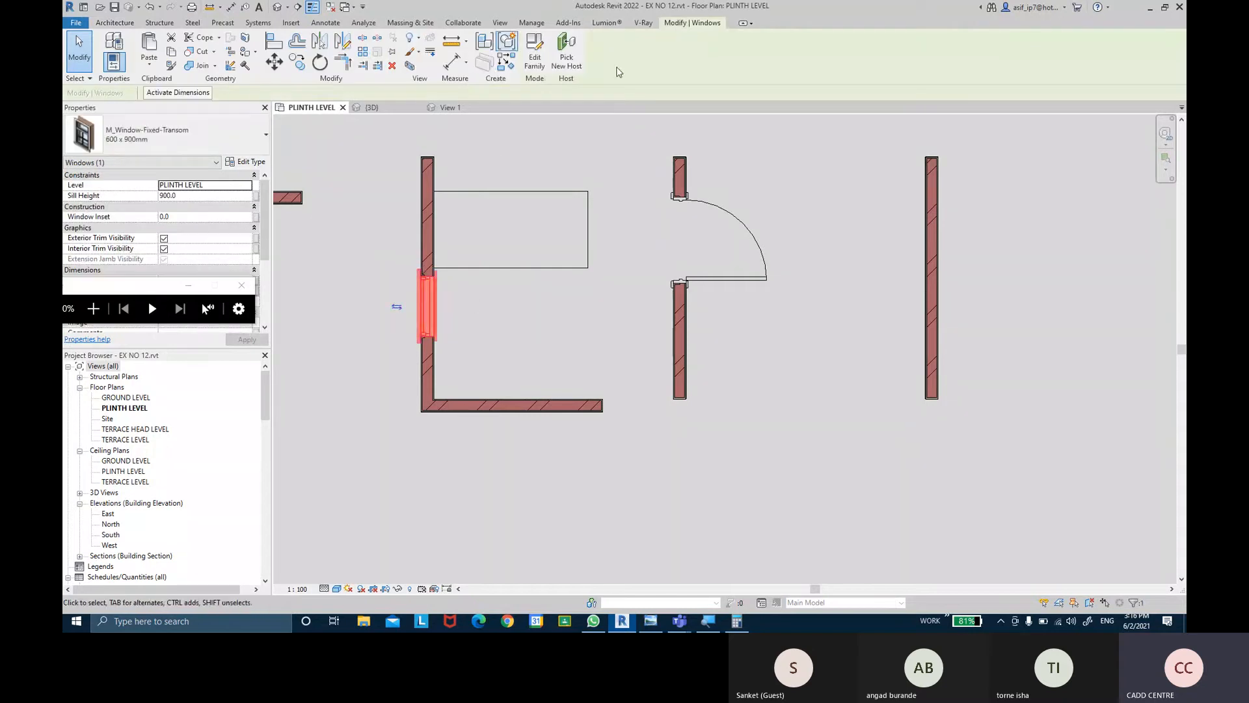
left_click(602, 255)
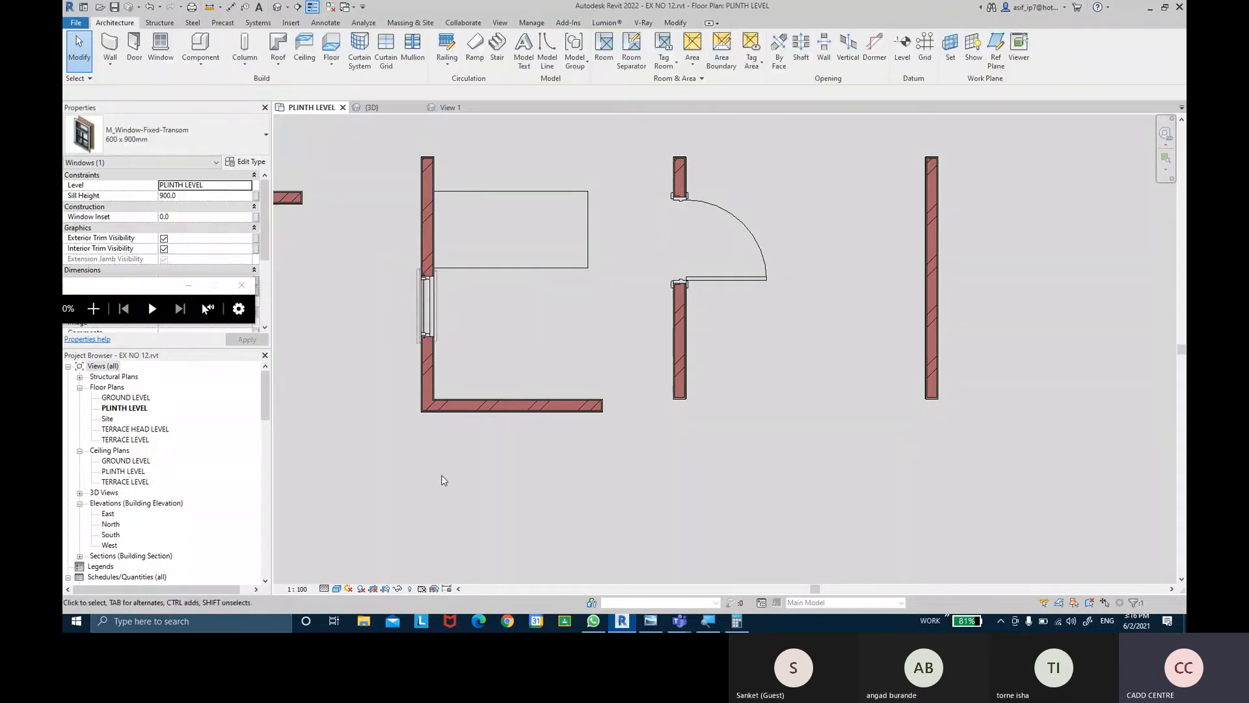
- Move the lower horizontal wall about 4,000 mm right and 1,470 mm down with Disjoin on, detaching it from the vertical wall
left_click(476, 405)
left_click(438, 371)
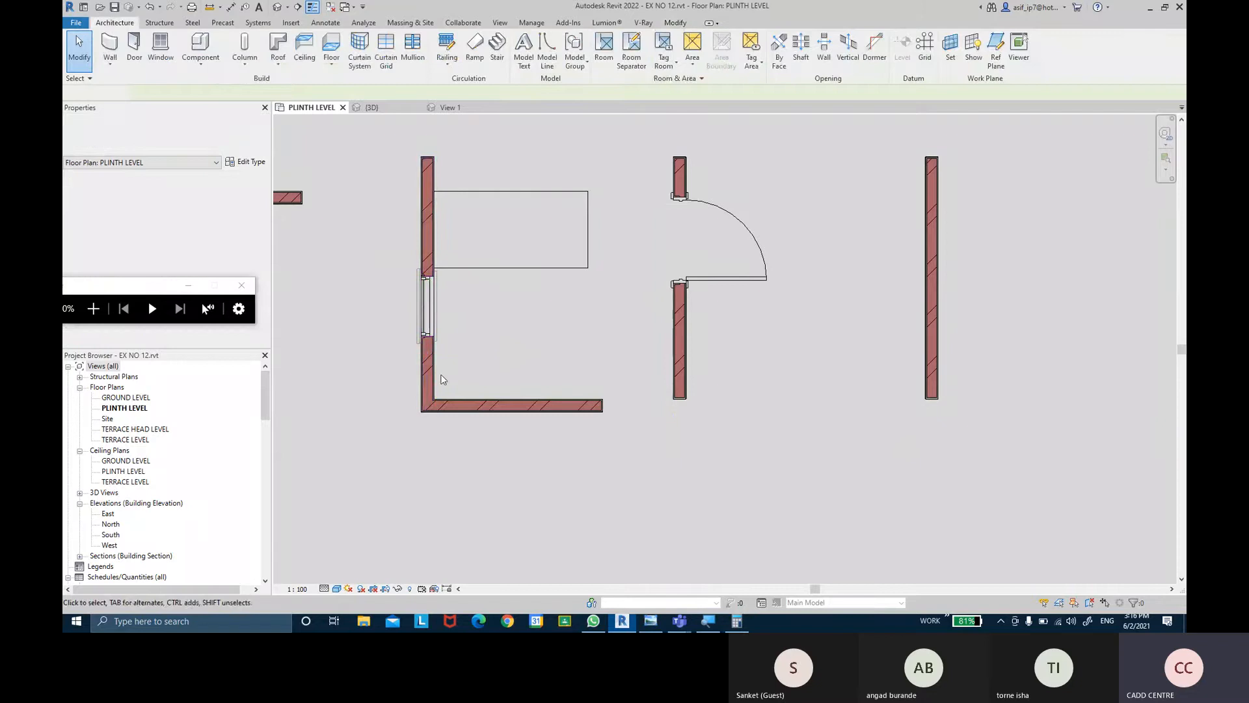
left_click(467, 407)
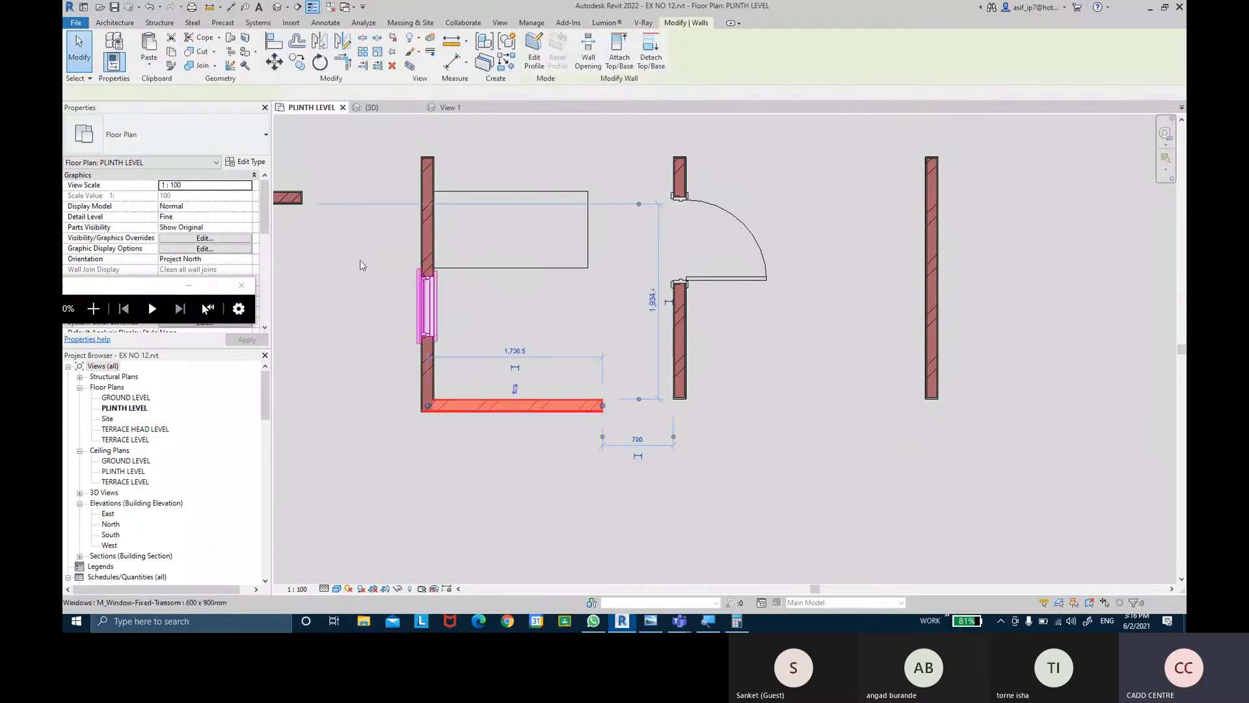
left_click(274, 61)
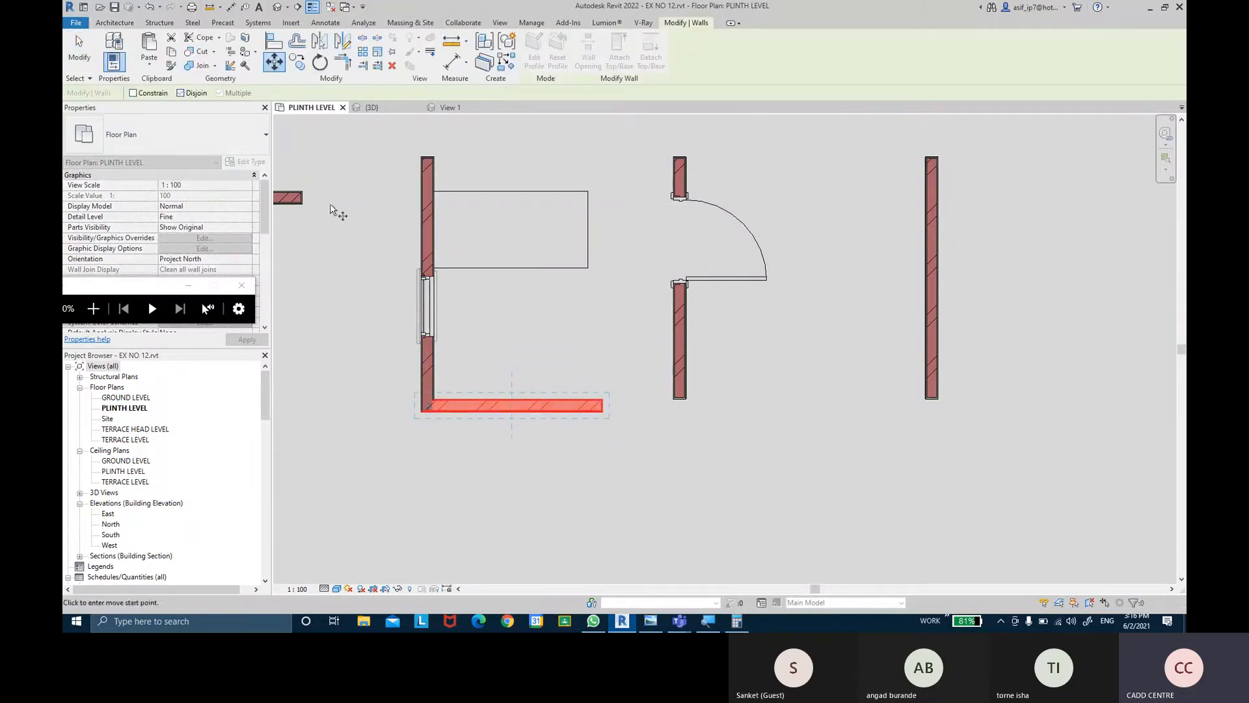
left_click(438, 397)
left_click(844, 545)
middle_click_drag(549, 454, 521, 441)
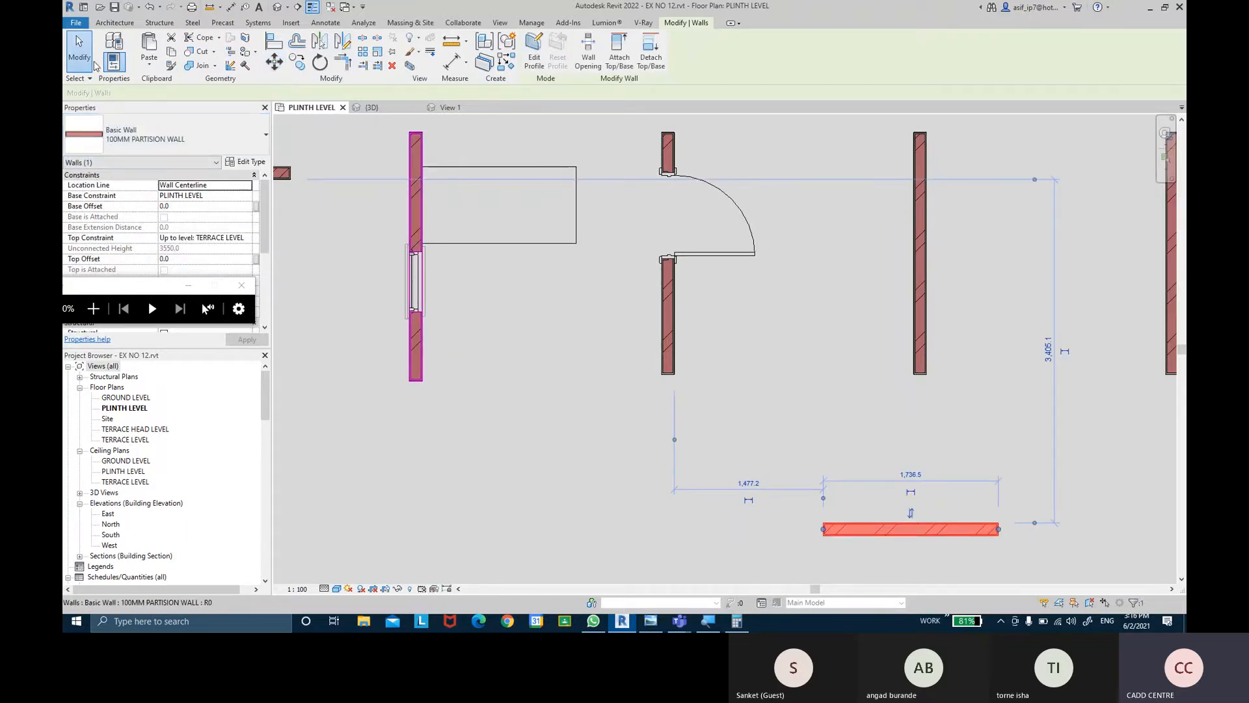
left_click(650, 380)
middle_click_drag(644, 368, 662, 369)
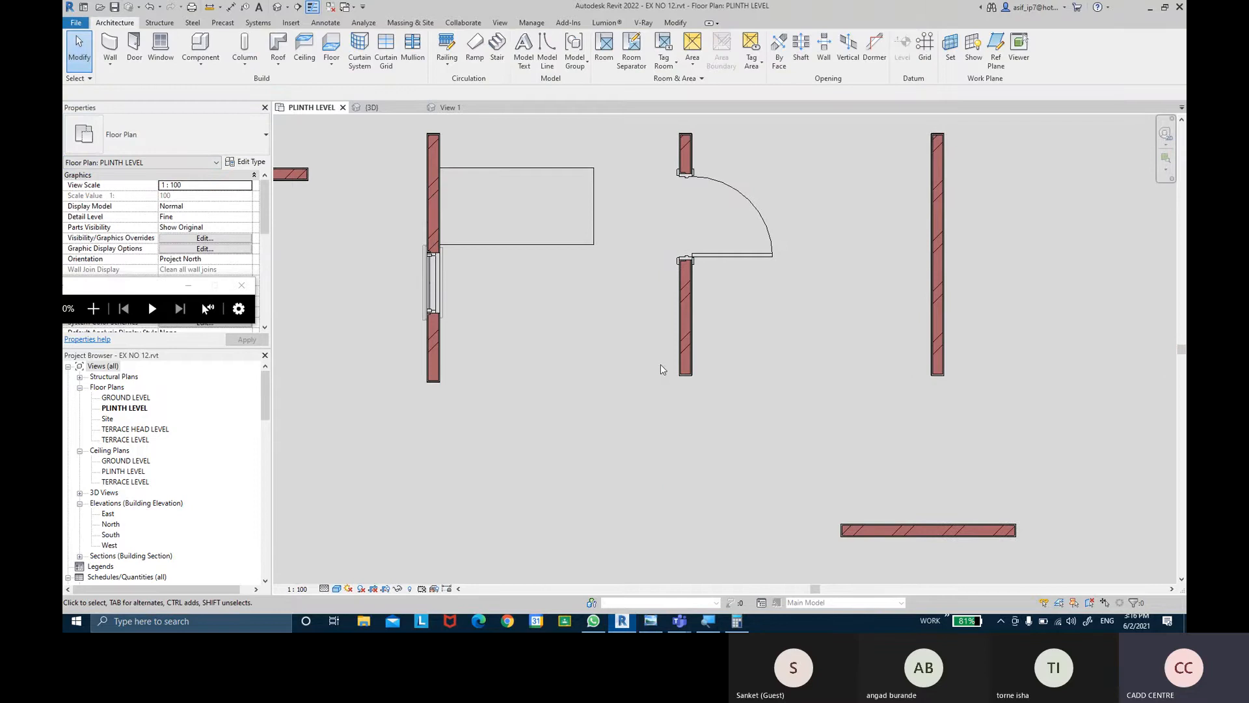
- Make four copies of the detached horizontal wall with Multiple on, scattered at different positions to its right
middle_click_drag(757, 401, 709, 395)
scroll(729, 384, "down", 2)
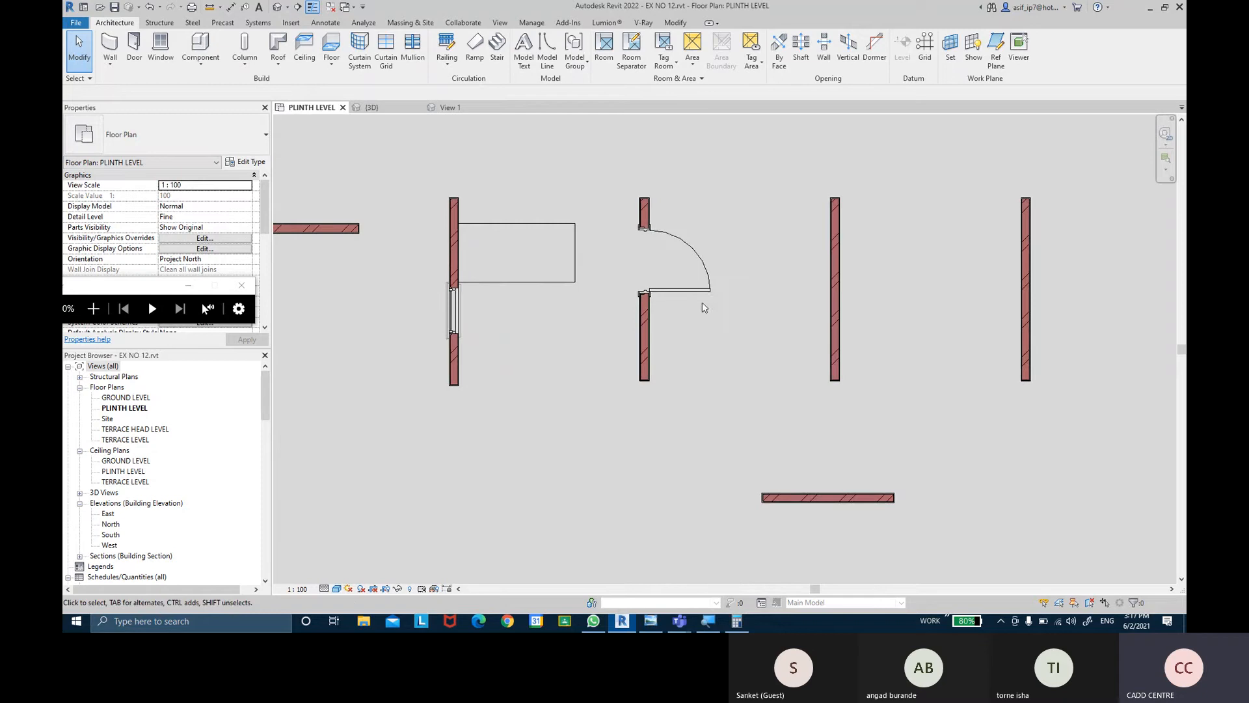
middle_click_drag(621, 284, 618, 299)
left_click(675, 22)
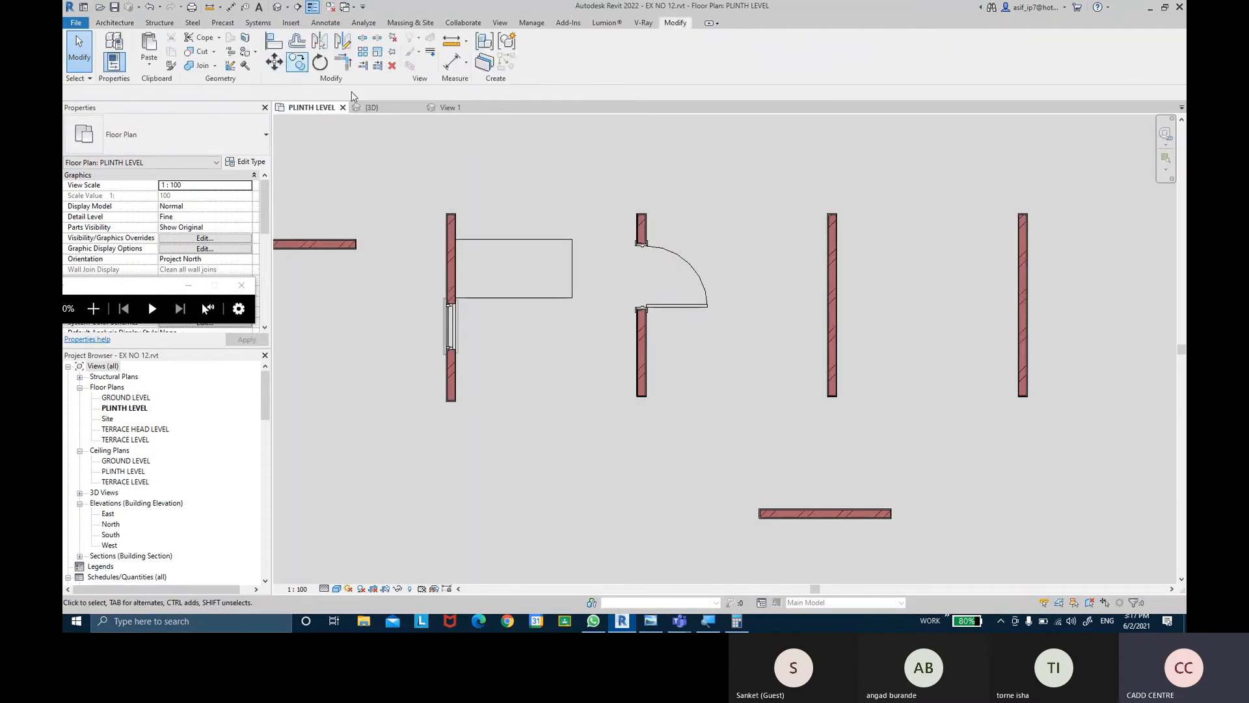
left_click(806, 505)
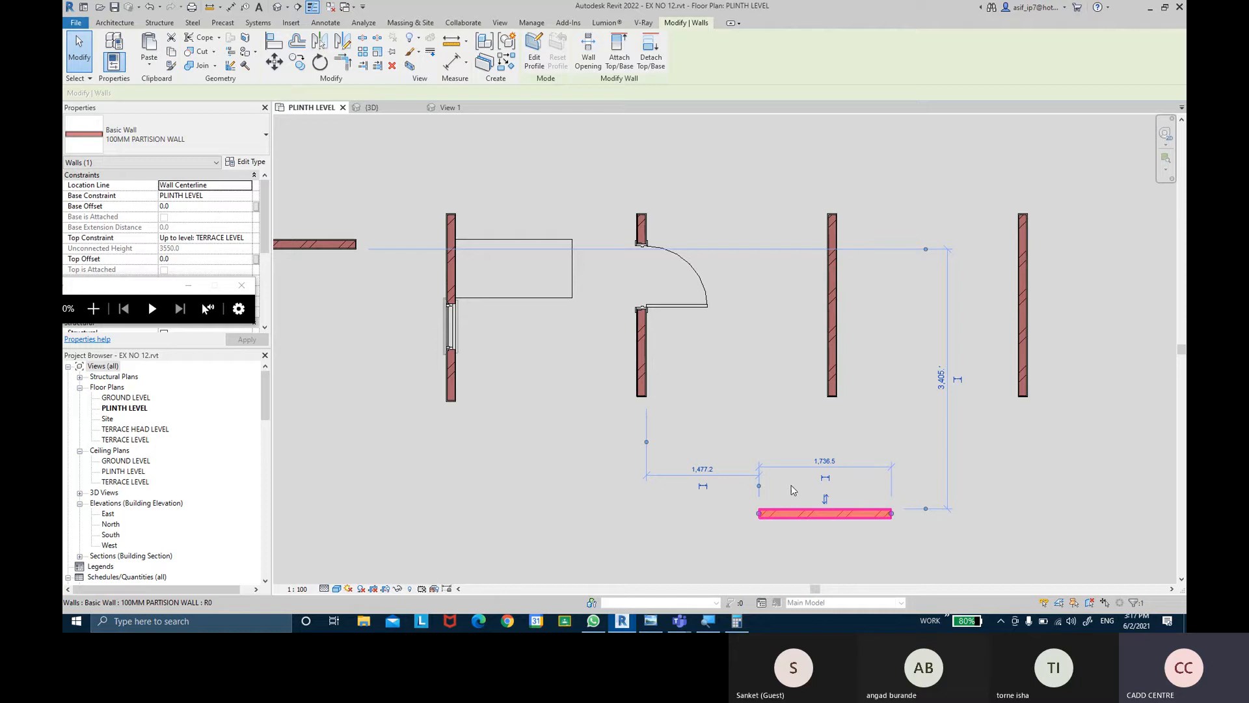
left_click(297, 63)
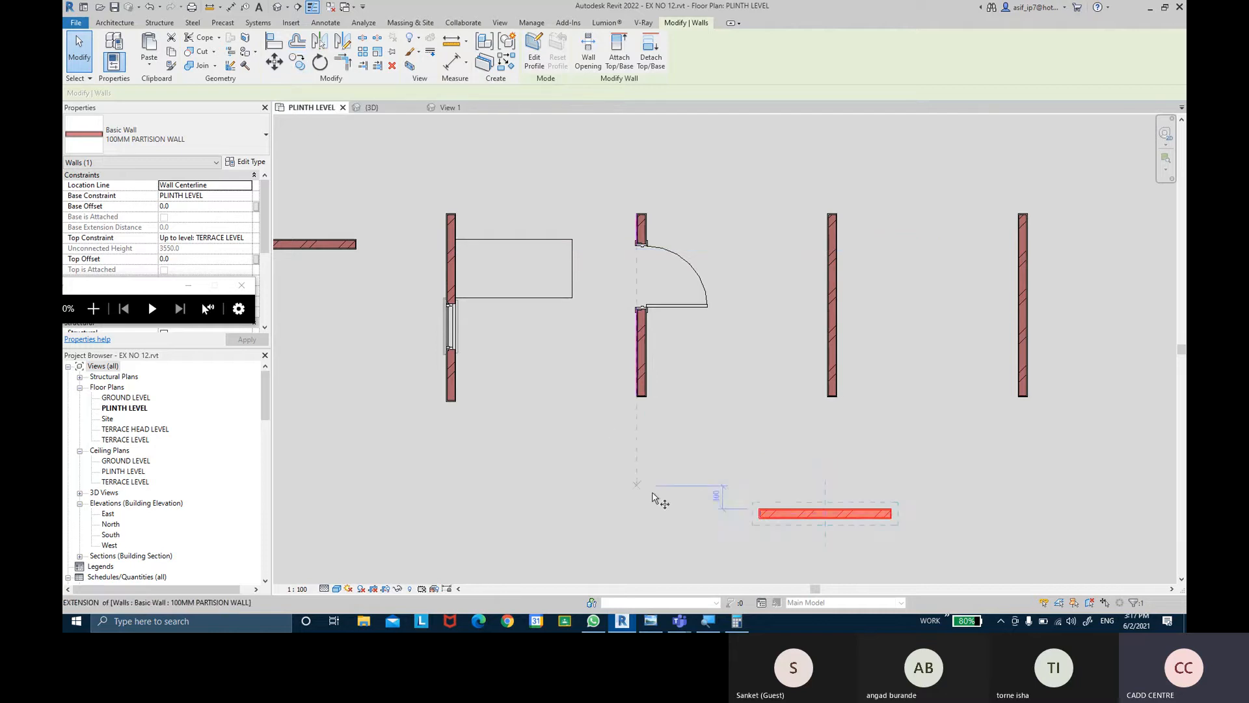
left_click(766, 513)
left_click(1011, 513)
middle_click_drag(1037, 432, 730, 402)
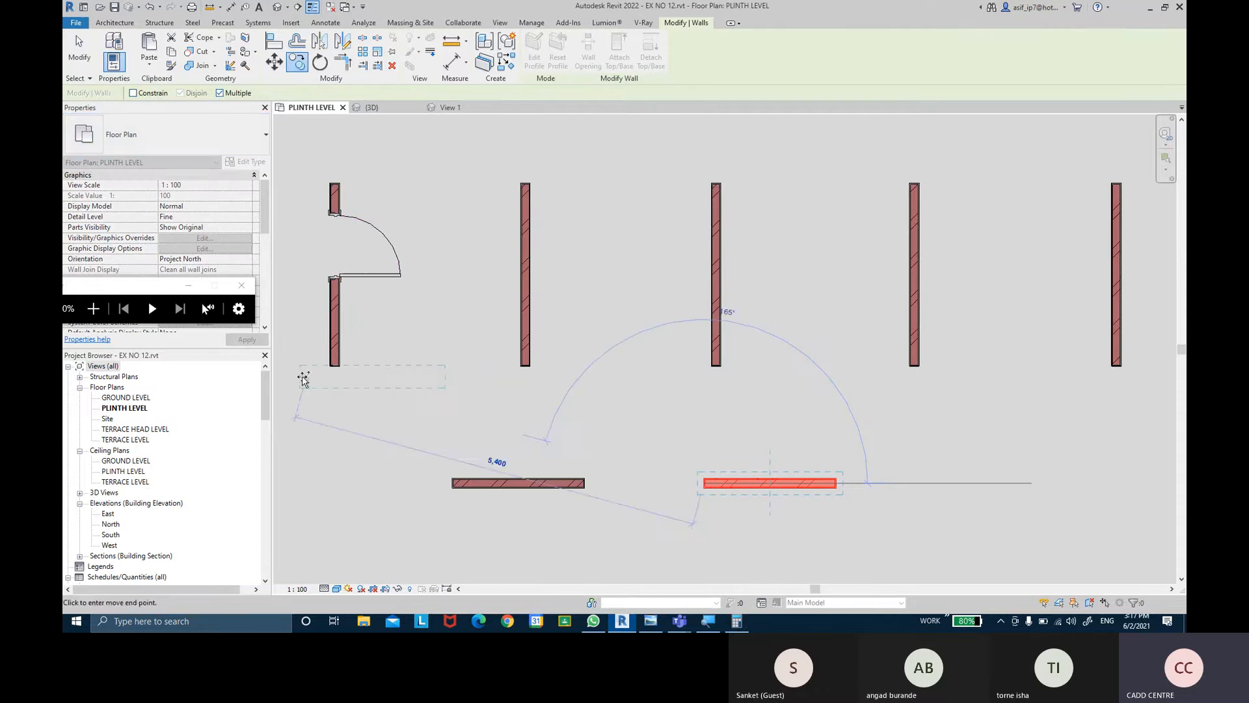
middle_click_drag(730, 509, 641, 362)
left_click(789, 418)
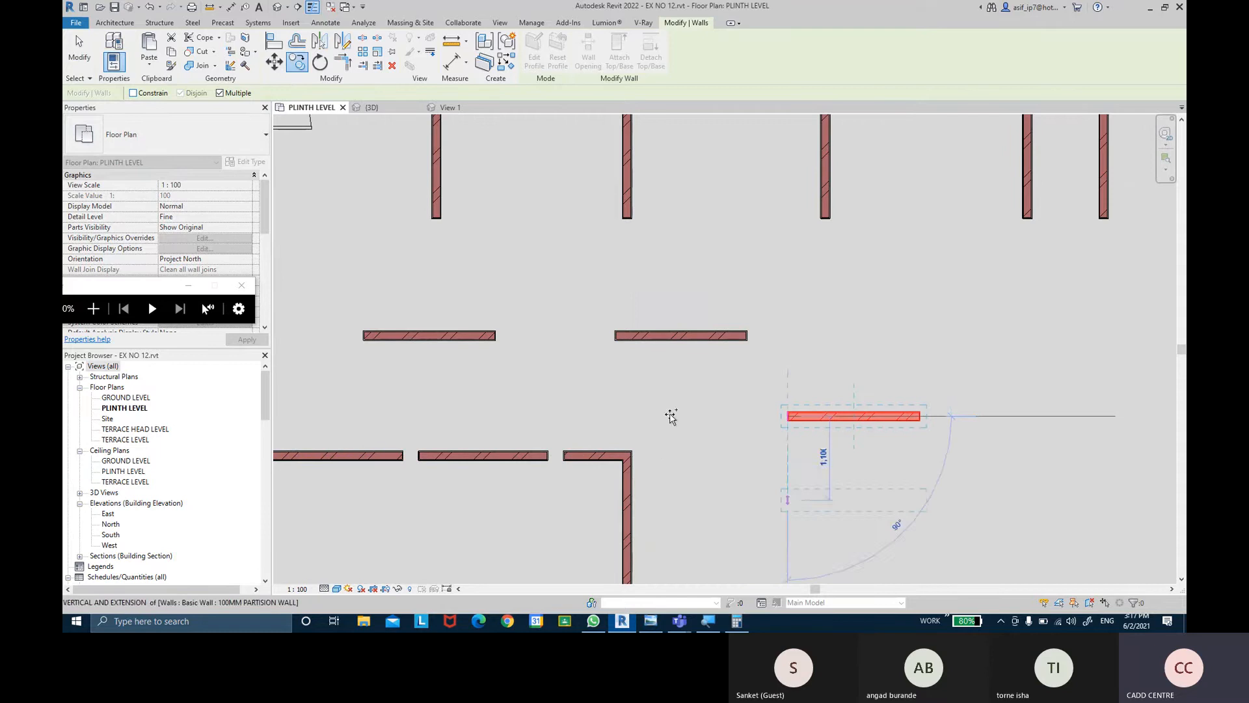
left_click(1011, 317)
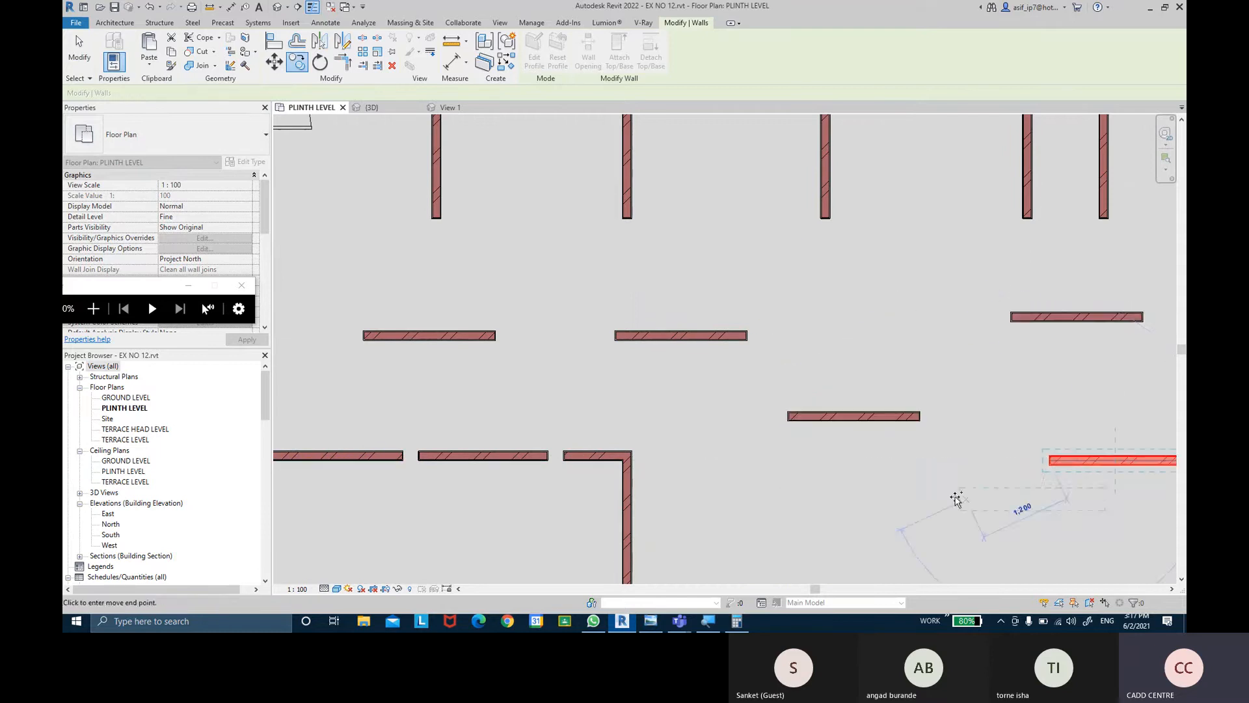
key("Escape")
key("Escape")
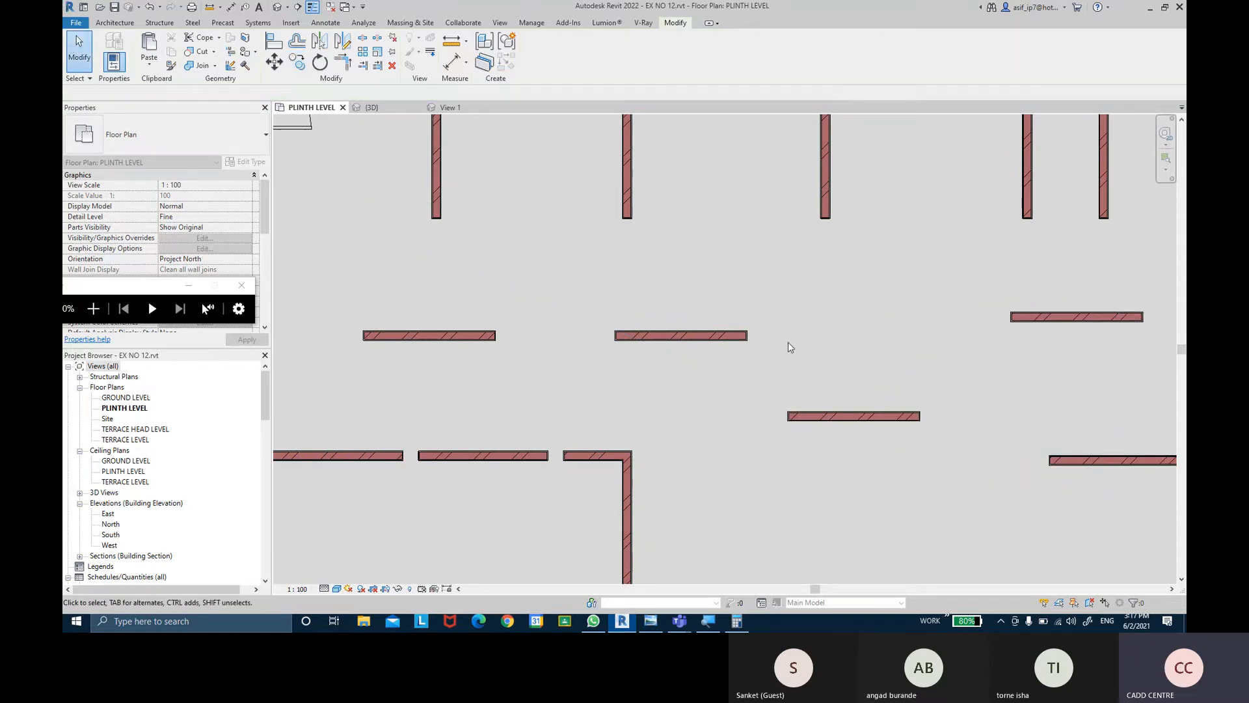
- Try rotating the lowest, rightmost horizontal wall copy 45° about its centre, and undo the rotation
scroll(789, 347, "down", 2)
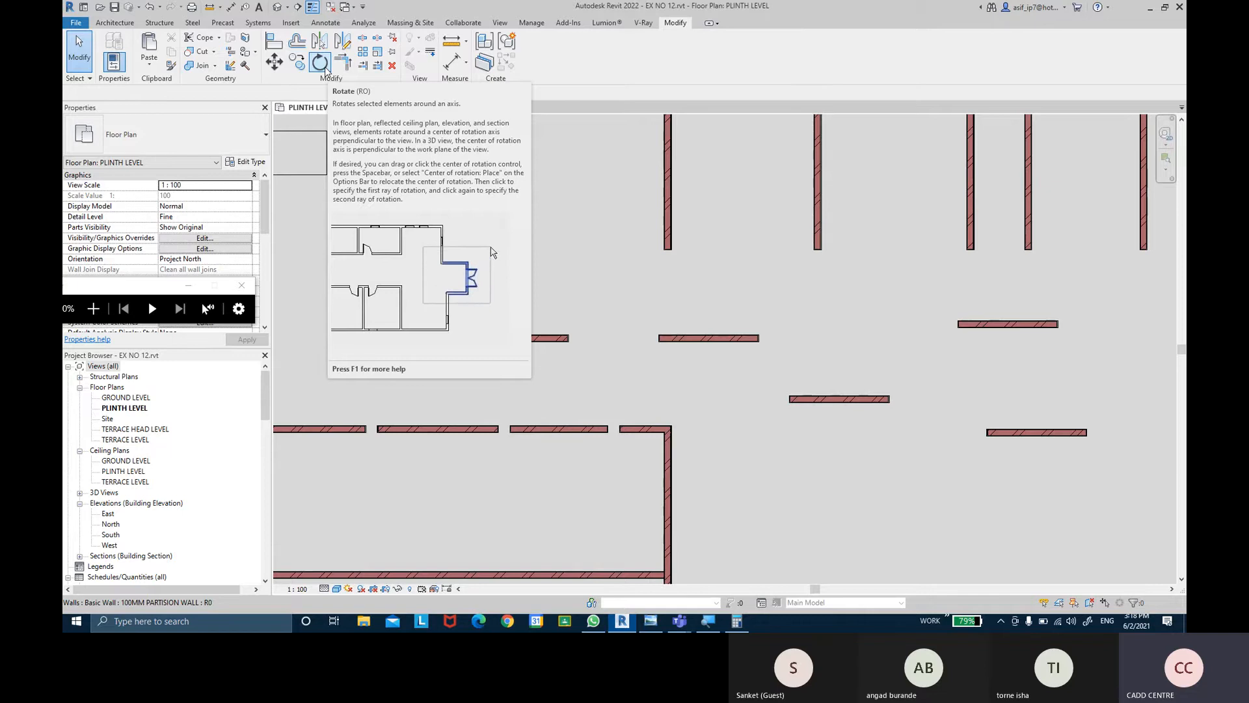
middle_click_drag(947, 370, 826, 311)
left_click(895, 373)
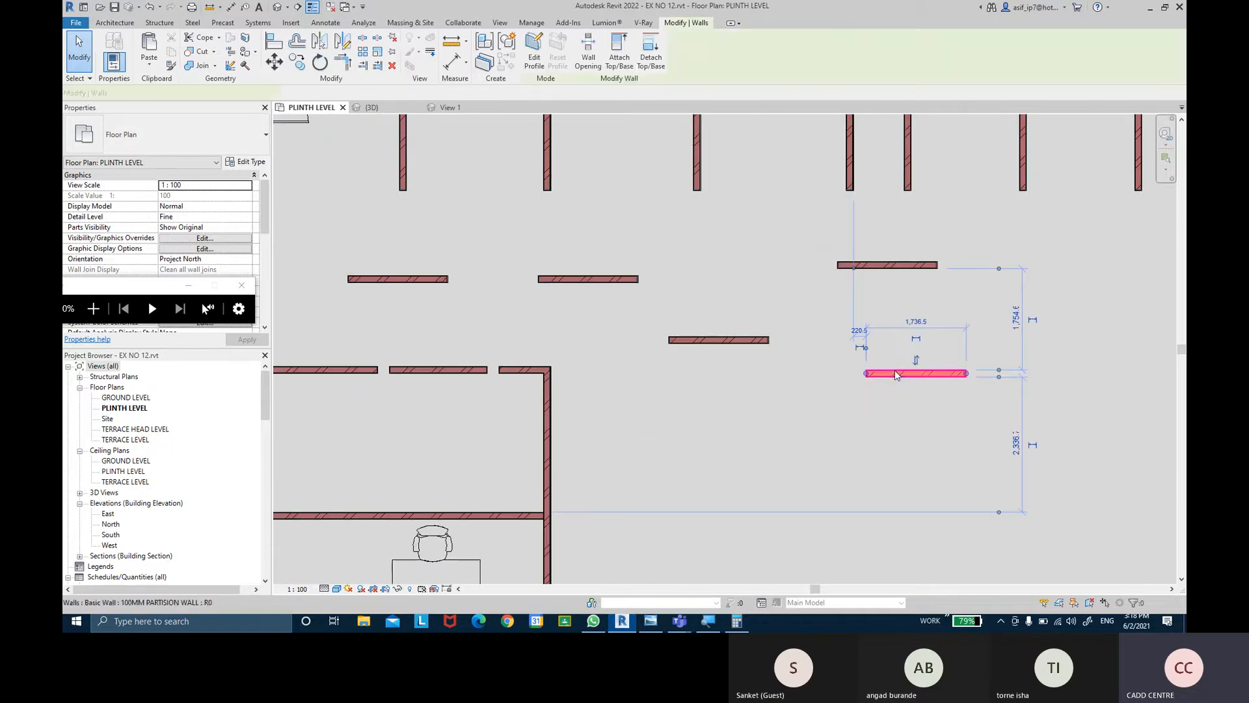
left_click(329, 63)
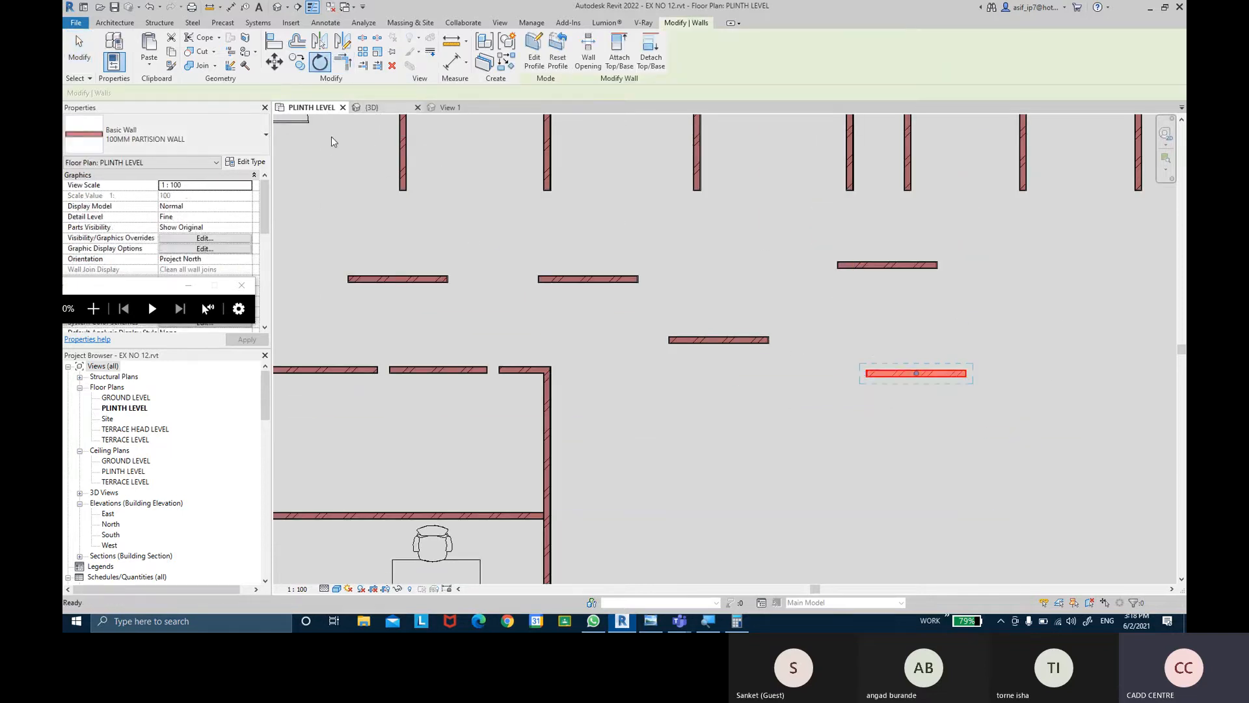
middle_click_drag(955, 328, 812, 262)
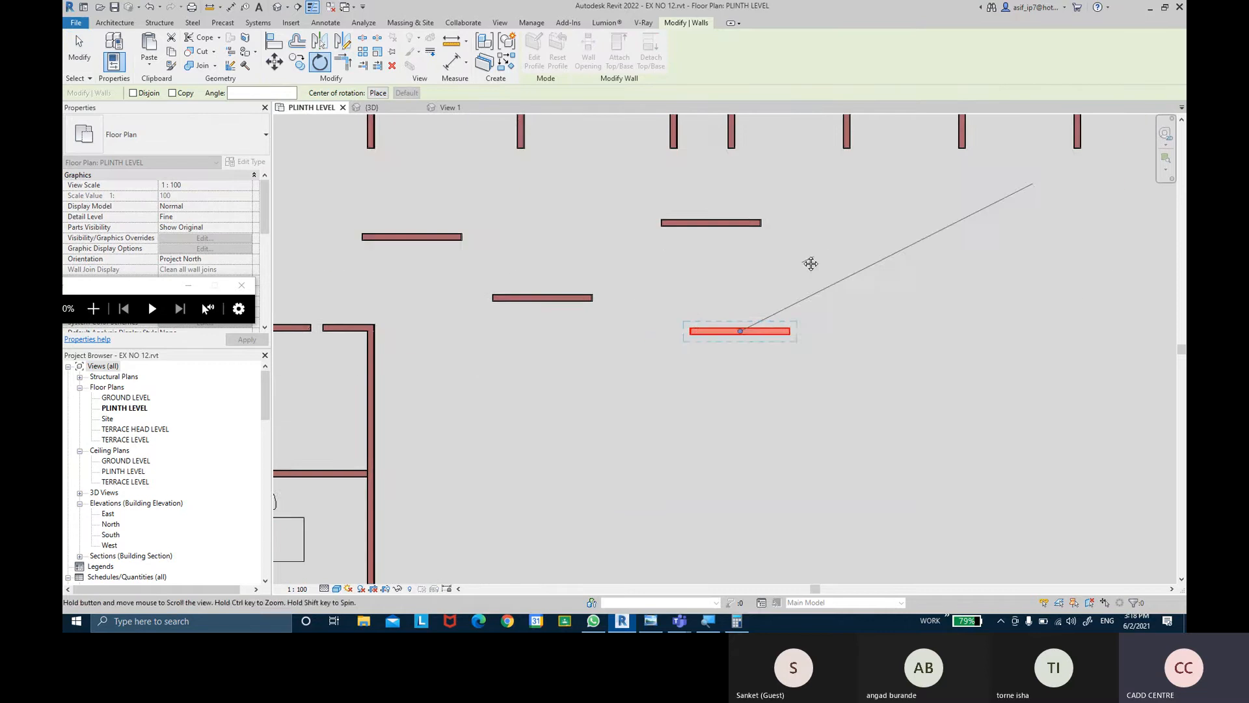
scroll(703, 332, "up", 5)
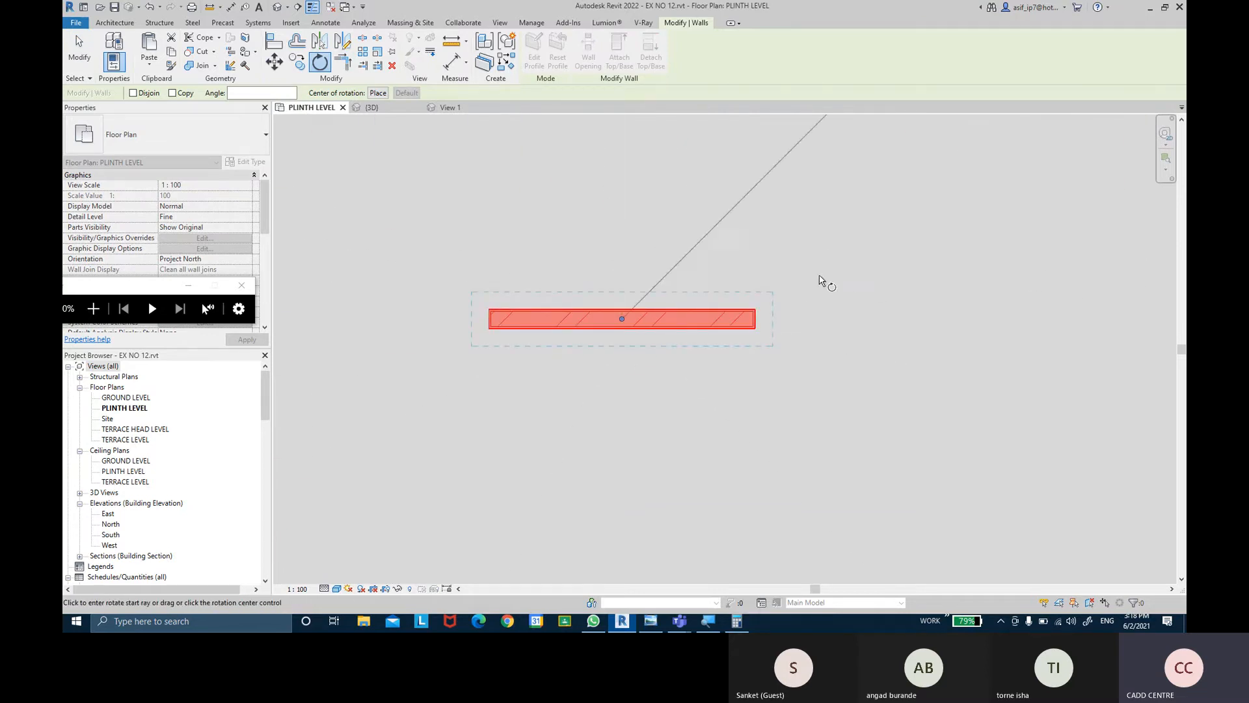
left_click(837, 320)
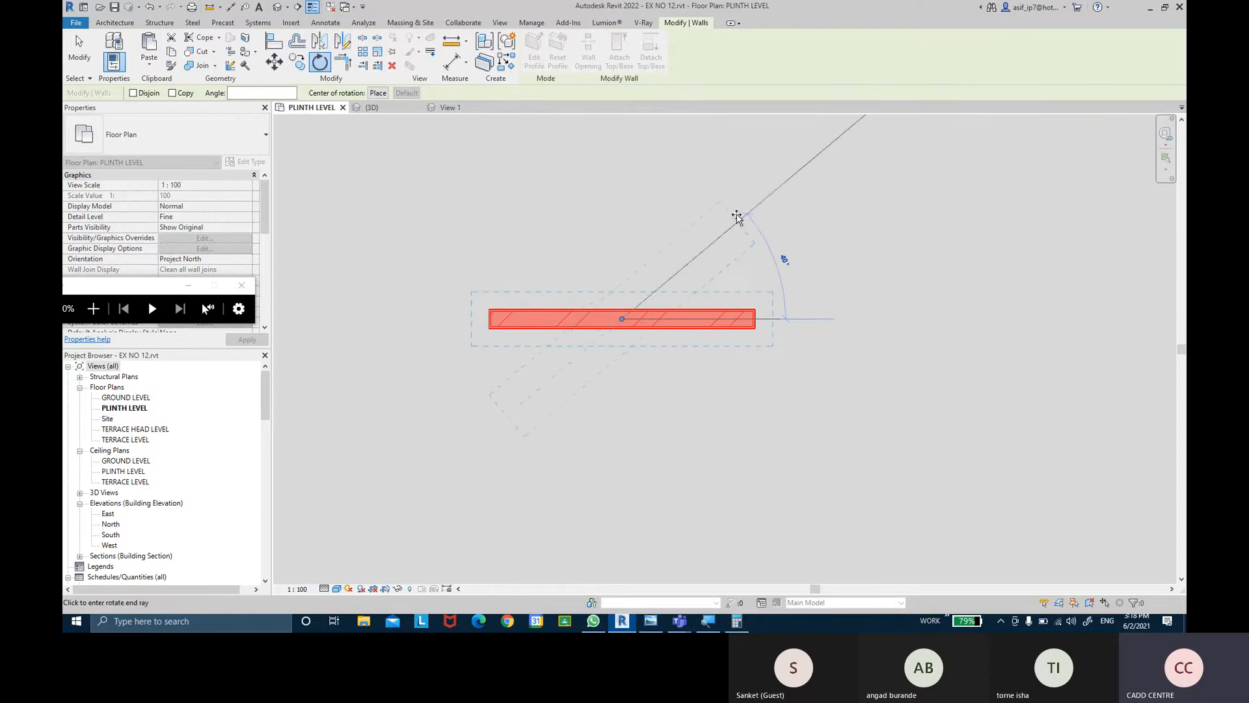
left_click(779, 252)
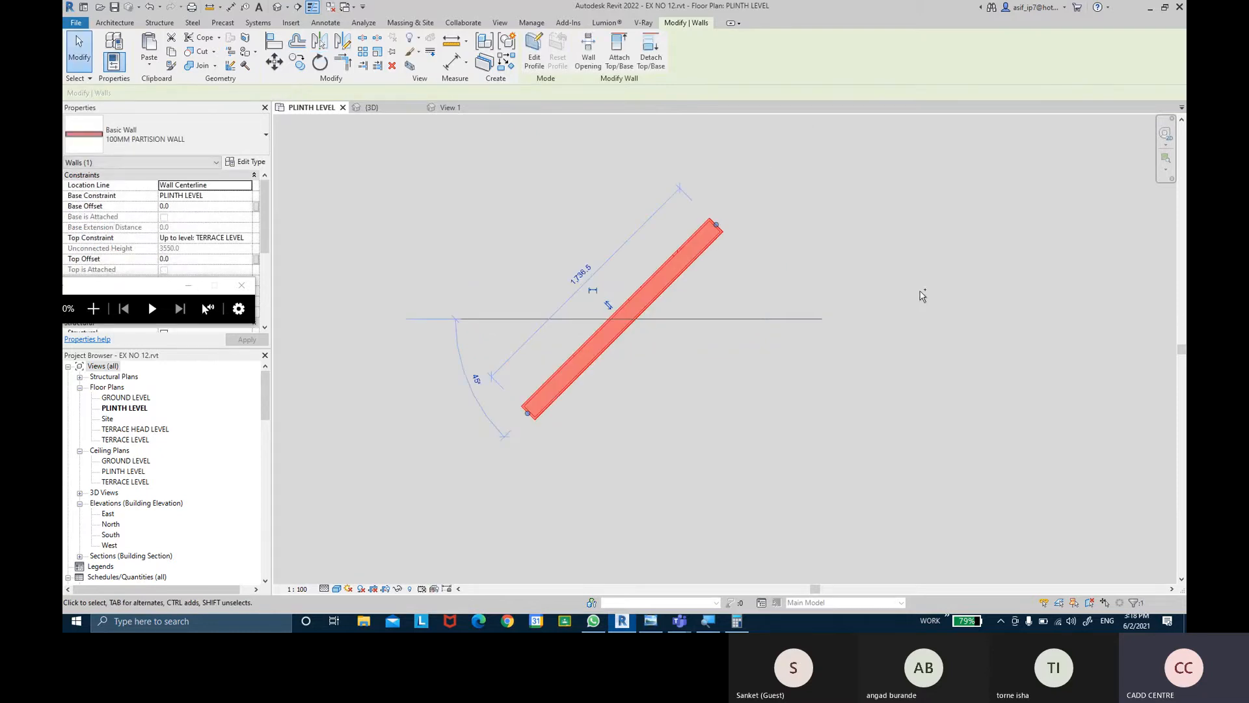
key("ctrl+z")
left_click(888, 294)
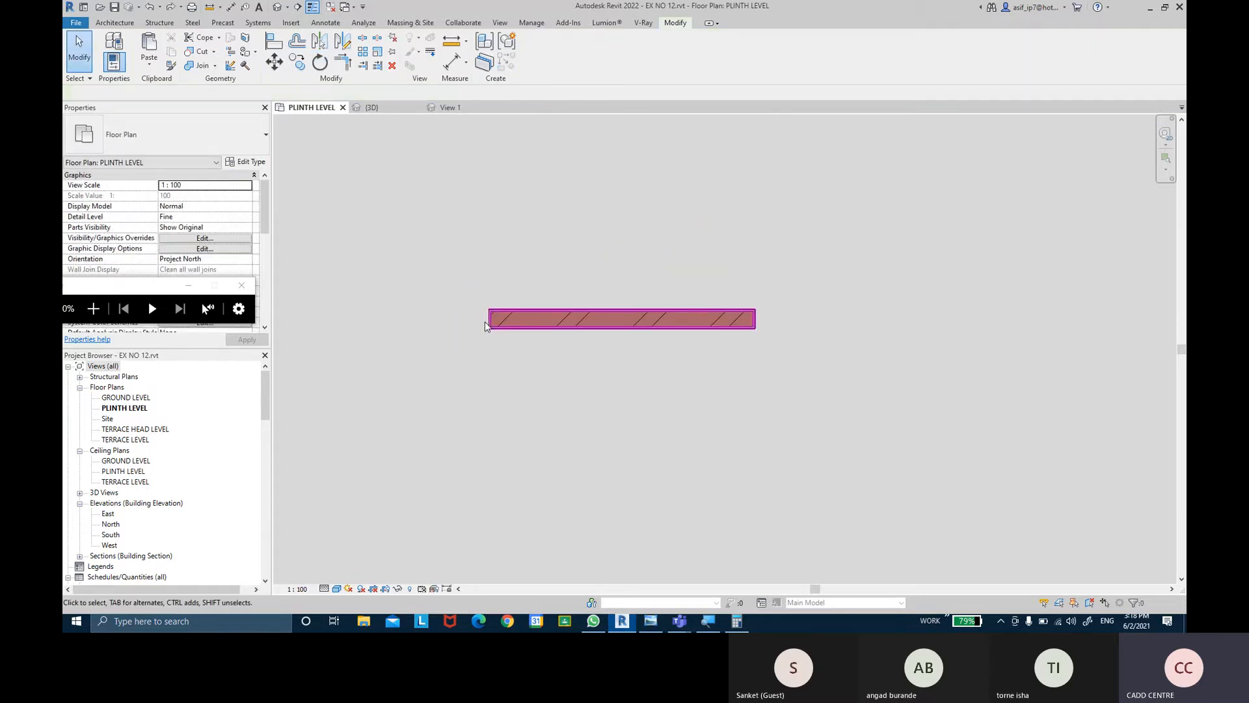
- Rotate a copy of the same wall 90° upward about its left endpoint, placing the centre of rotation there and turning Copy on
left_click(669, 325)
left_click(319, 62)
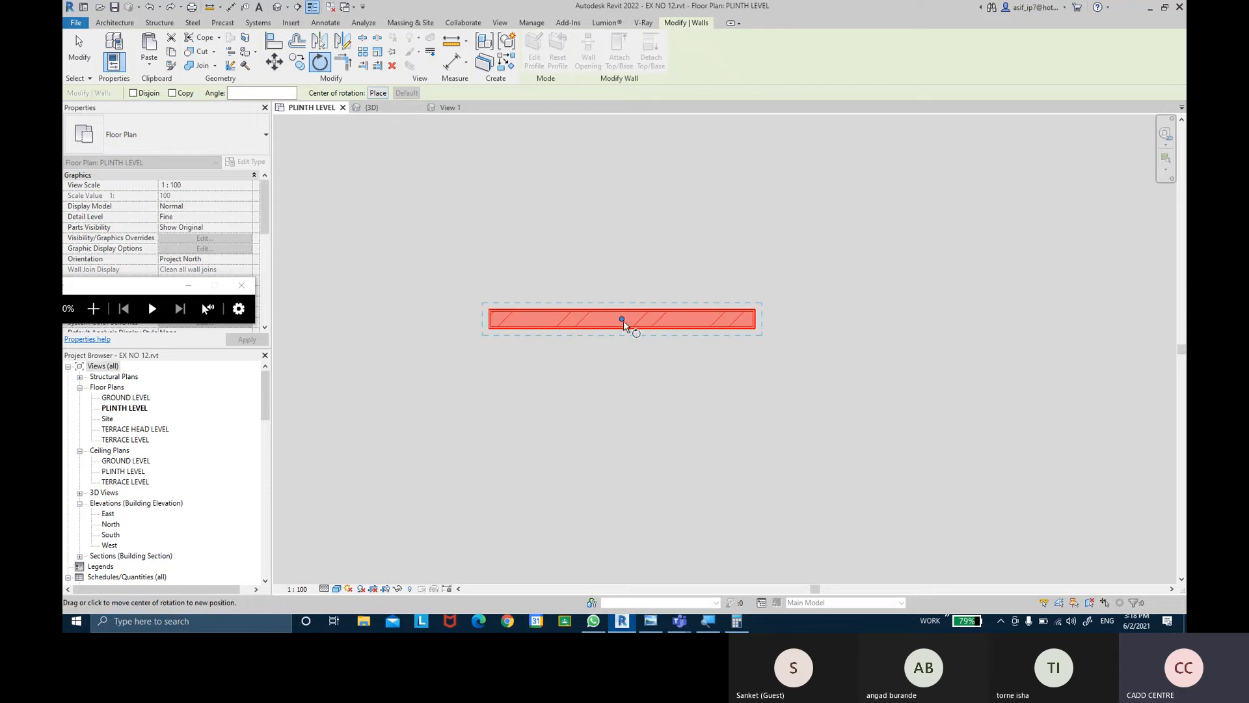
left_click(378, 93)
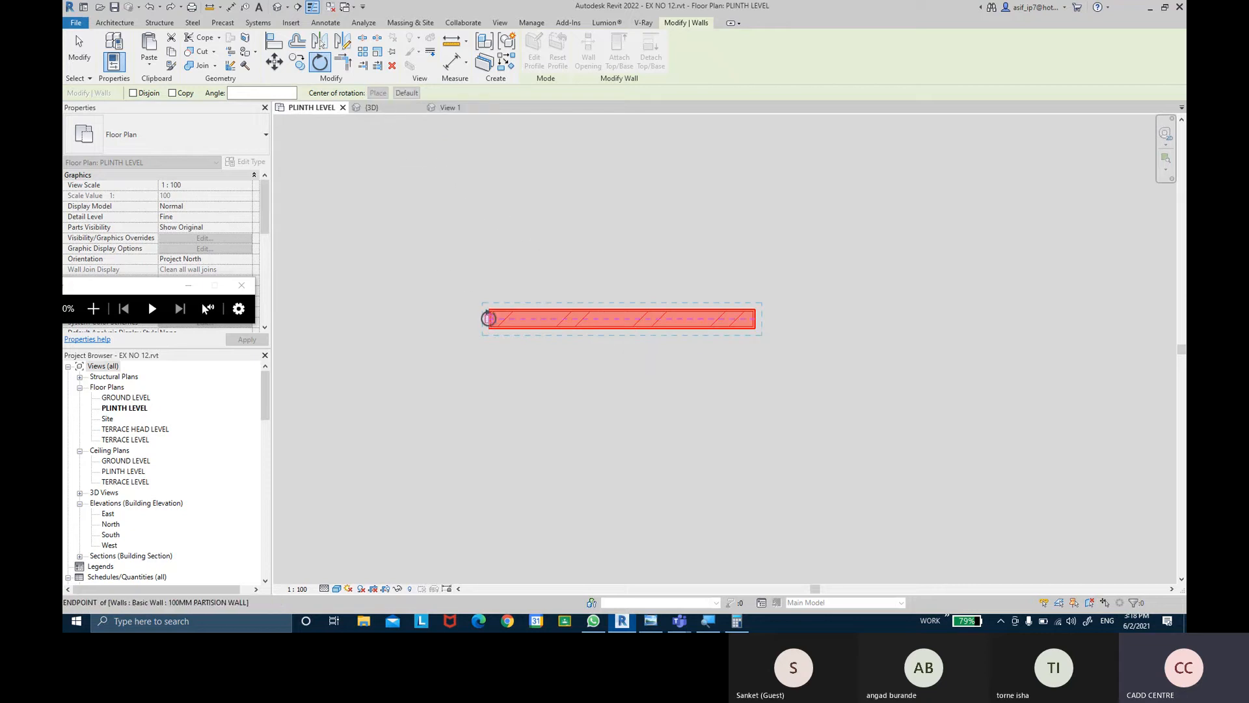
scroll(486, 318, "up", 2)
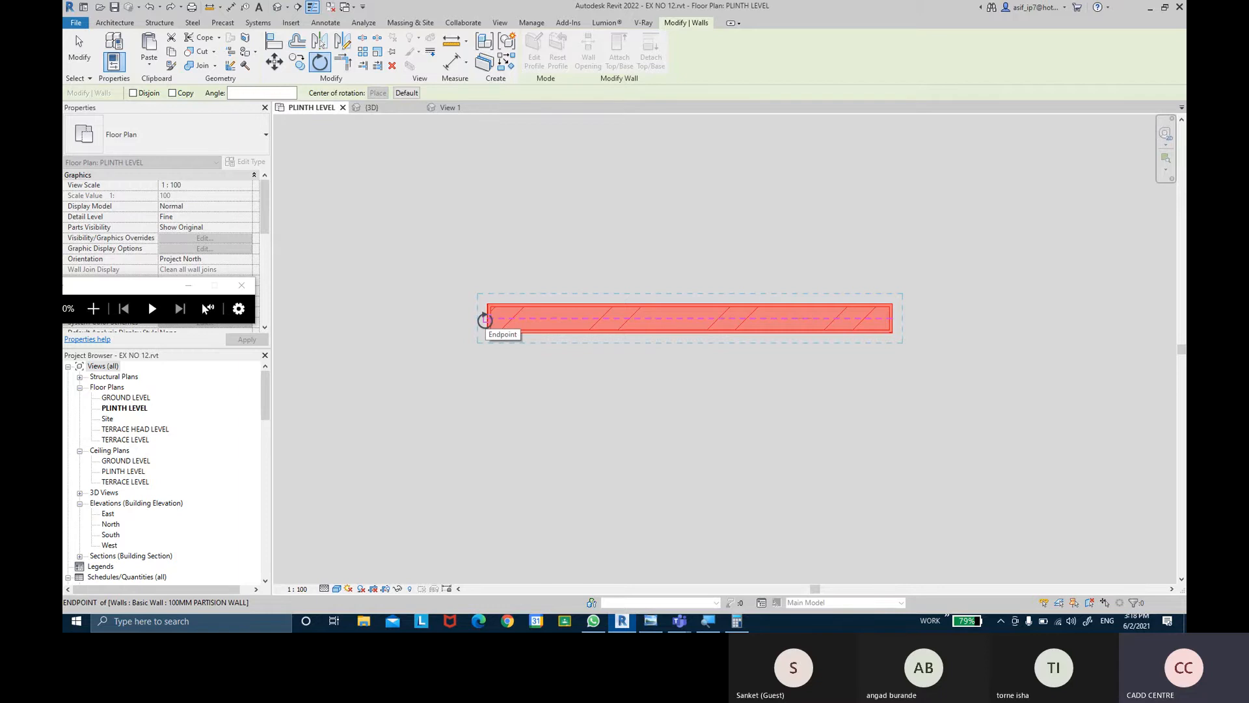
left_click(485, 319)
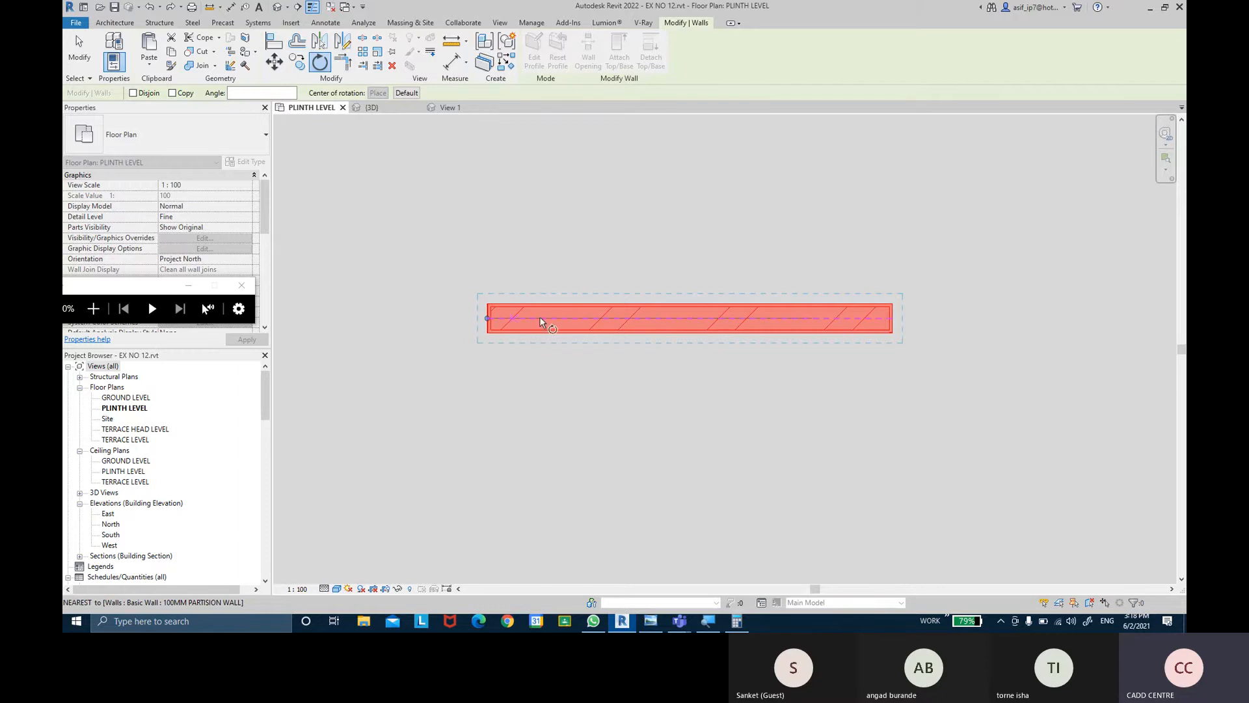
left_click(895, 317)
middle_click_drag(795, 173, 789, 271)
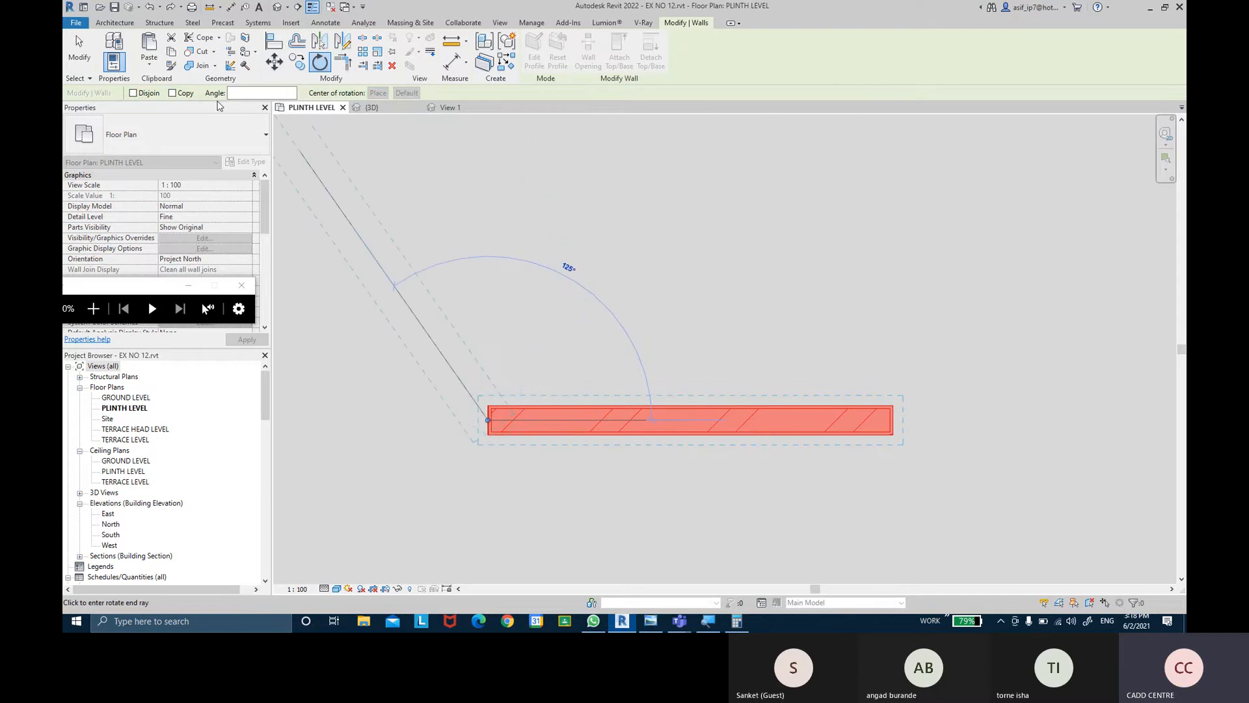
left_click(173, 93)
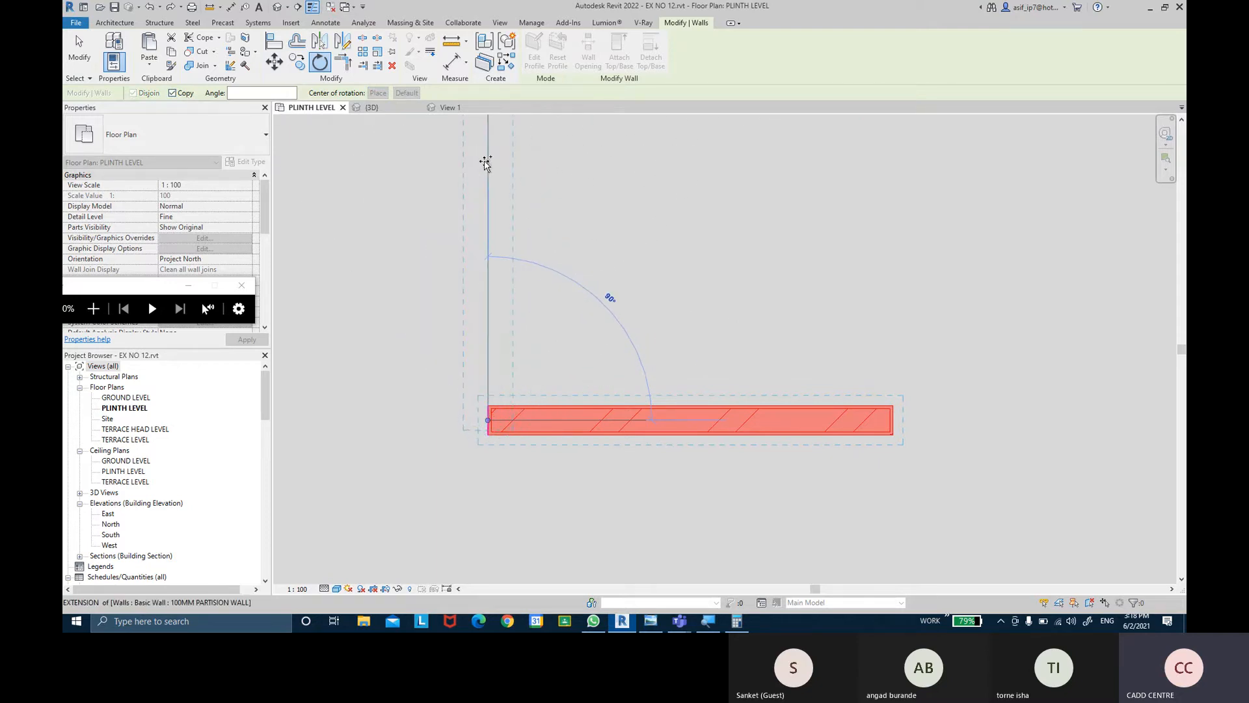
left_click(482, 162)
middle_click_drag(714, 223, 689, 414)
scroll(689, 355, "down", 1)
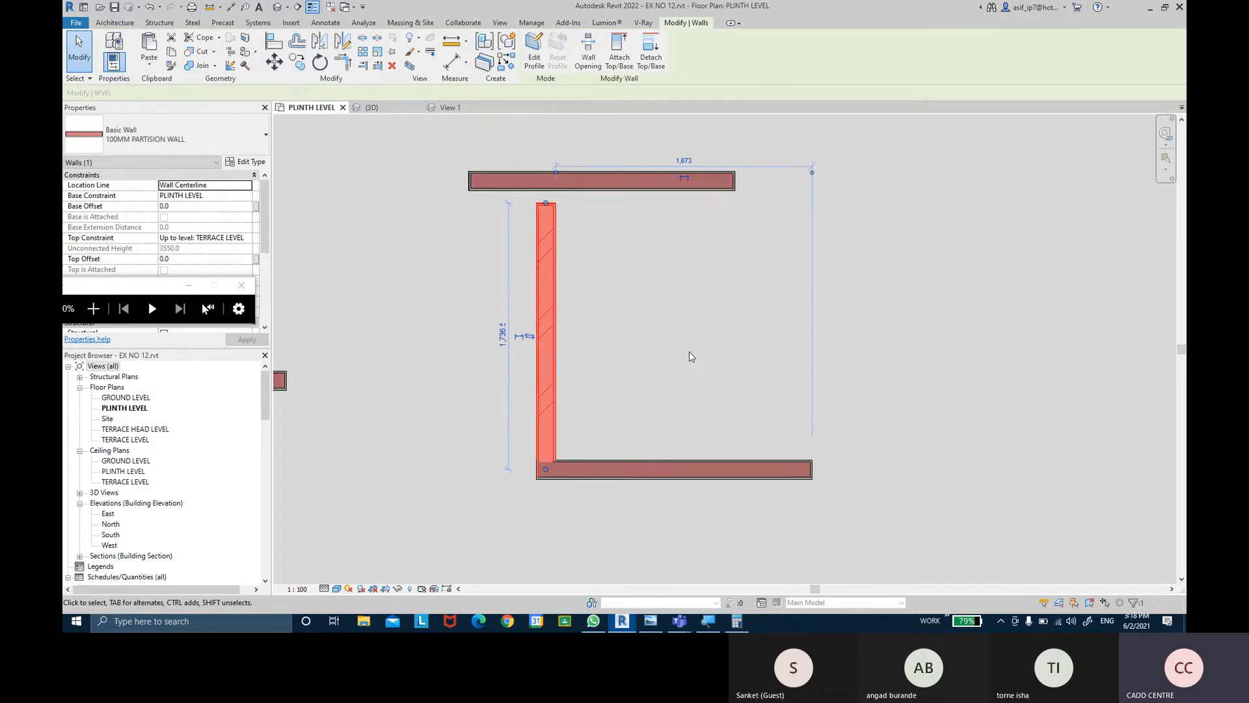
middle_click_drag(689, 355, 717, 349)
left_click(917, 315)
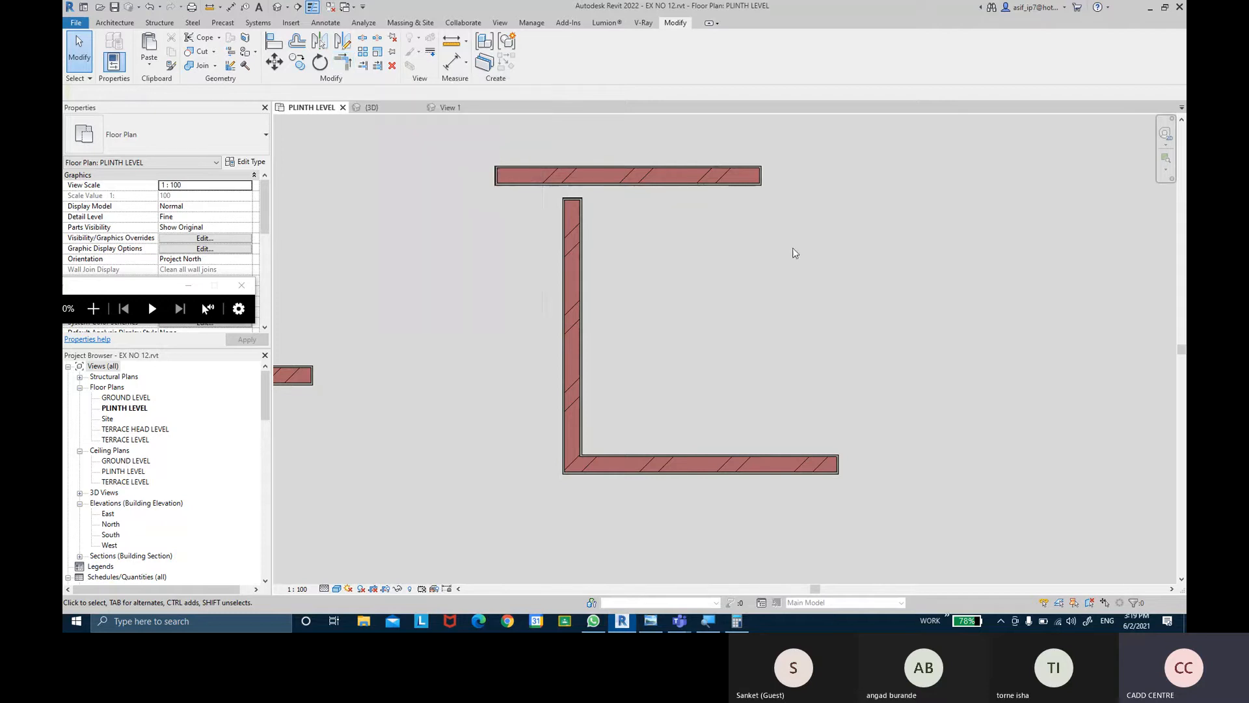
scroll(787, 265, "down", 3)
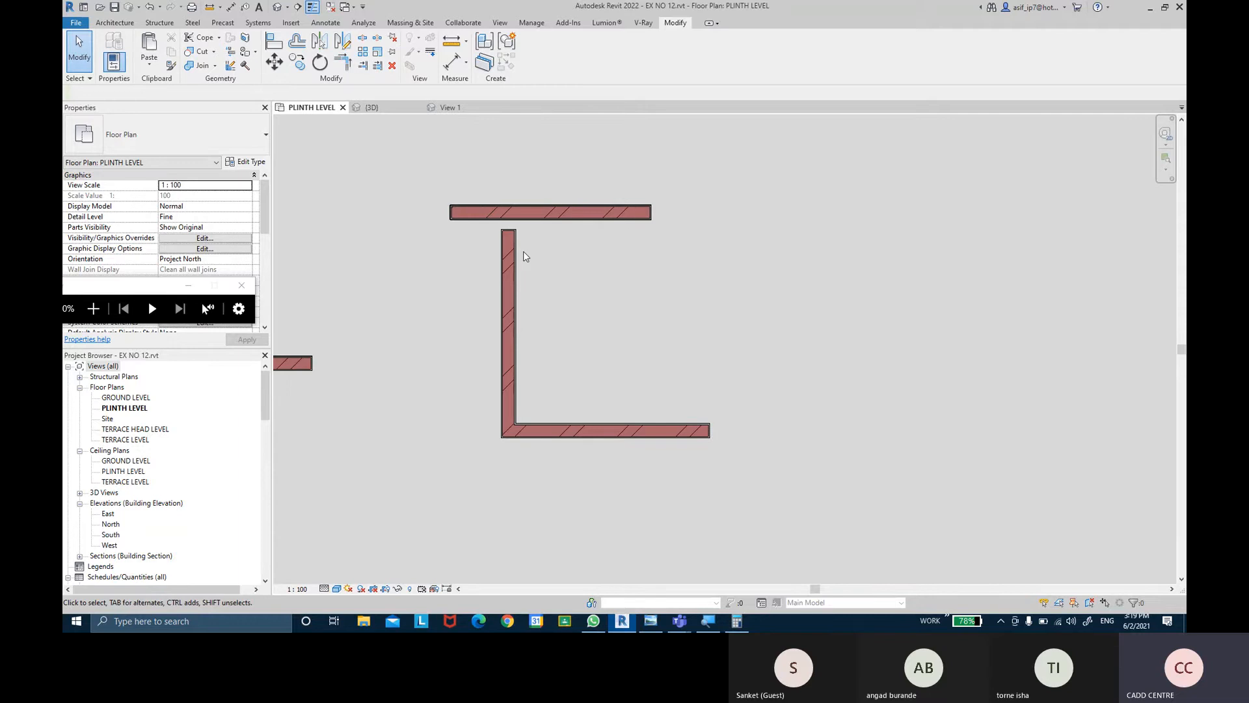
- Join the vertical wall and the upper horizontal wall into a corner with Trim/Extend to Corner, keeping the horizontal wall's right part
left_click(537, 217)
left_click(492, 243)
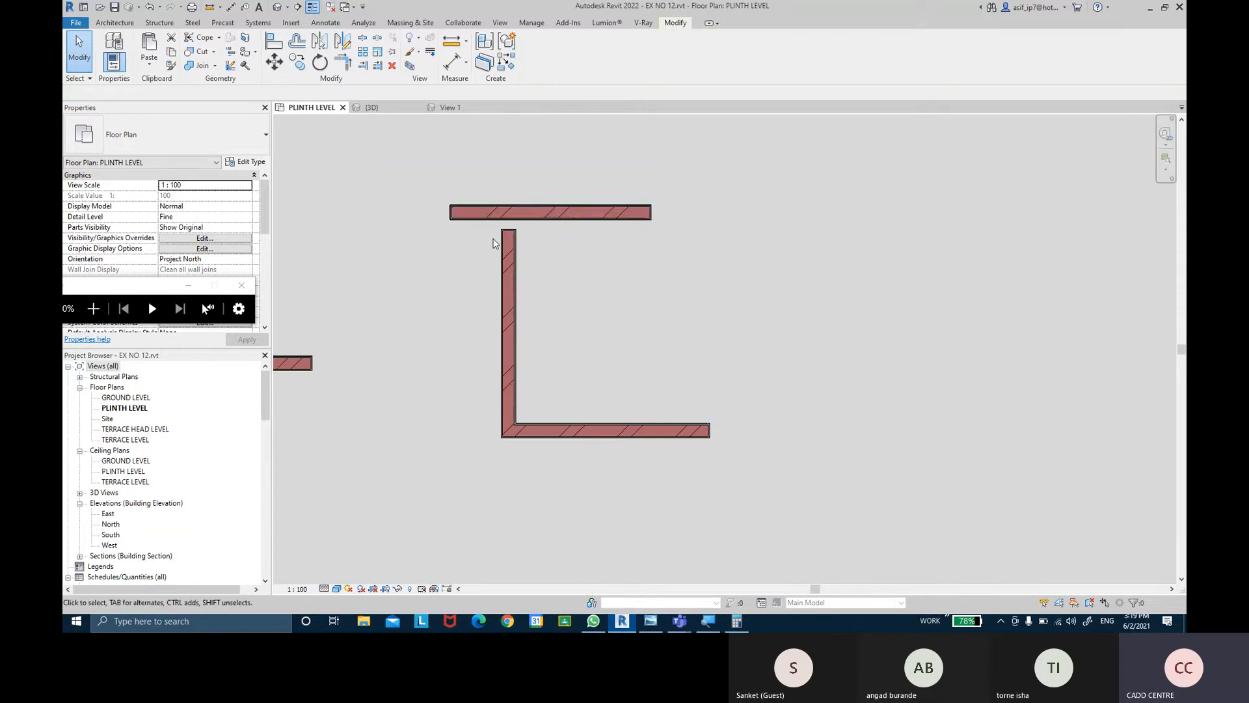
scroll(494, 244, "up", 2)
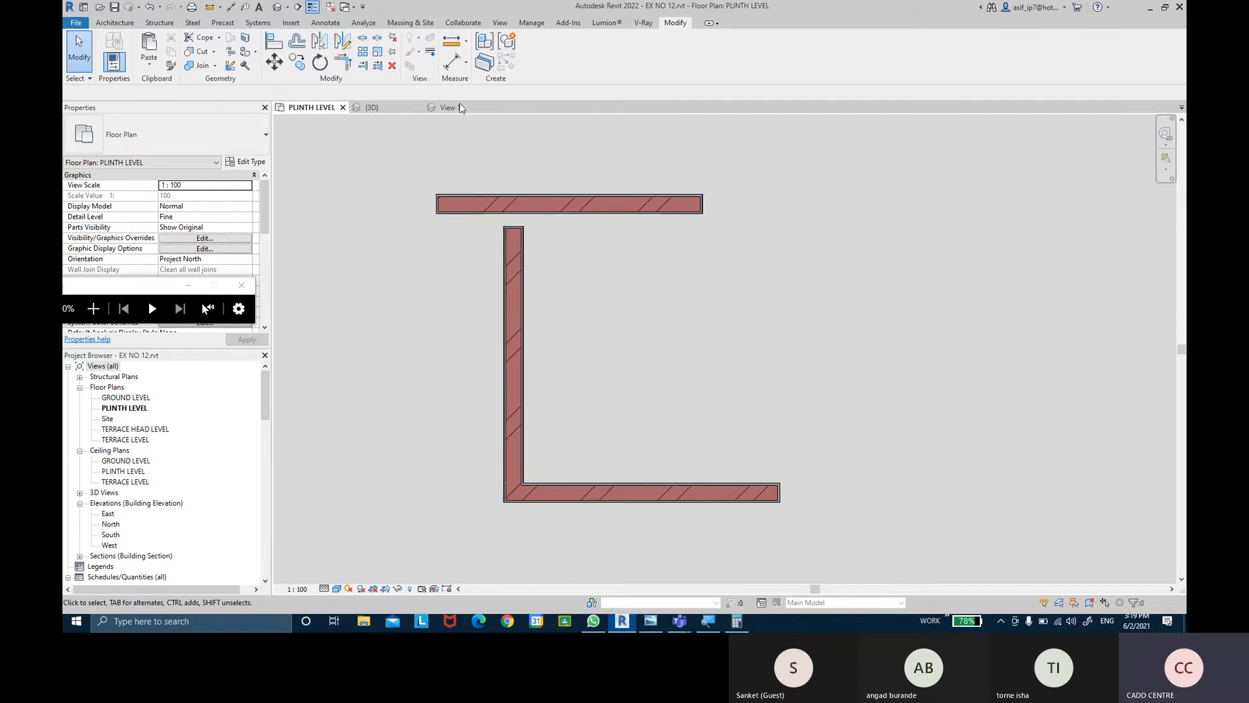
left_click(343, 61)
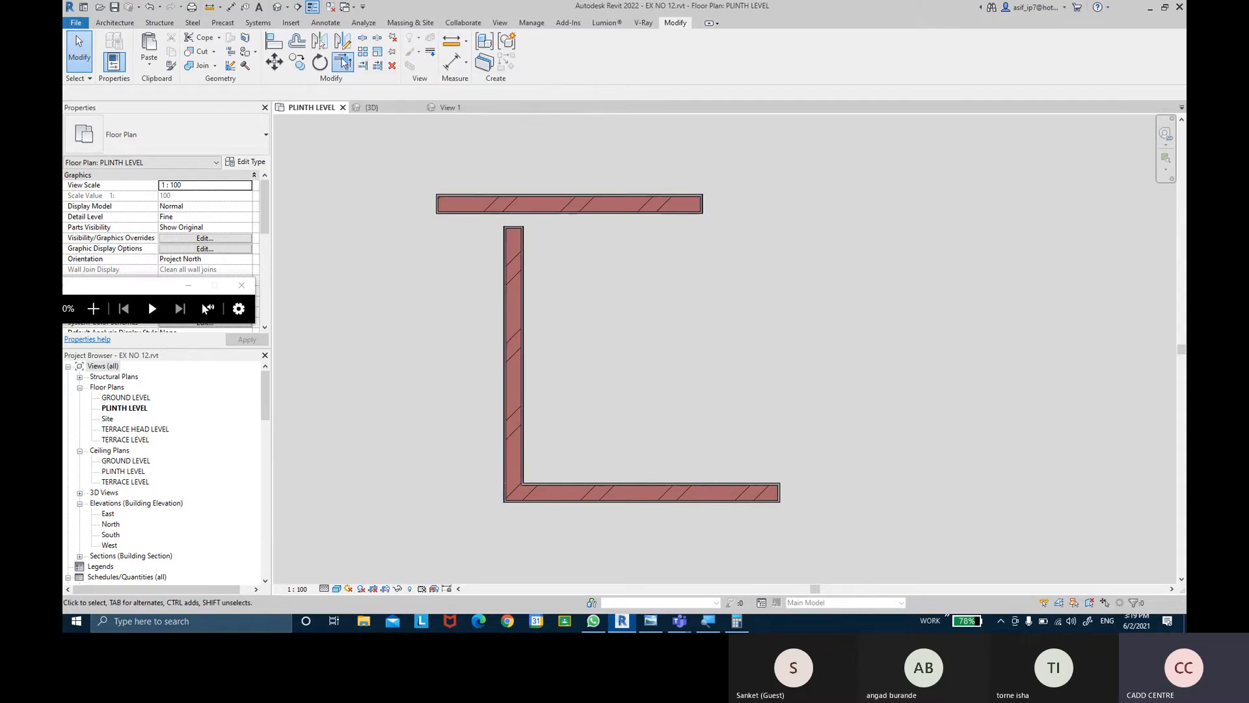
left_click(517, 246)
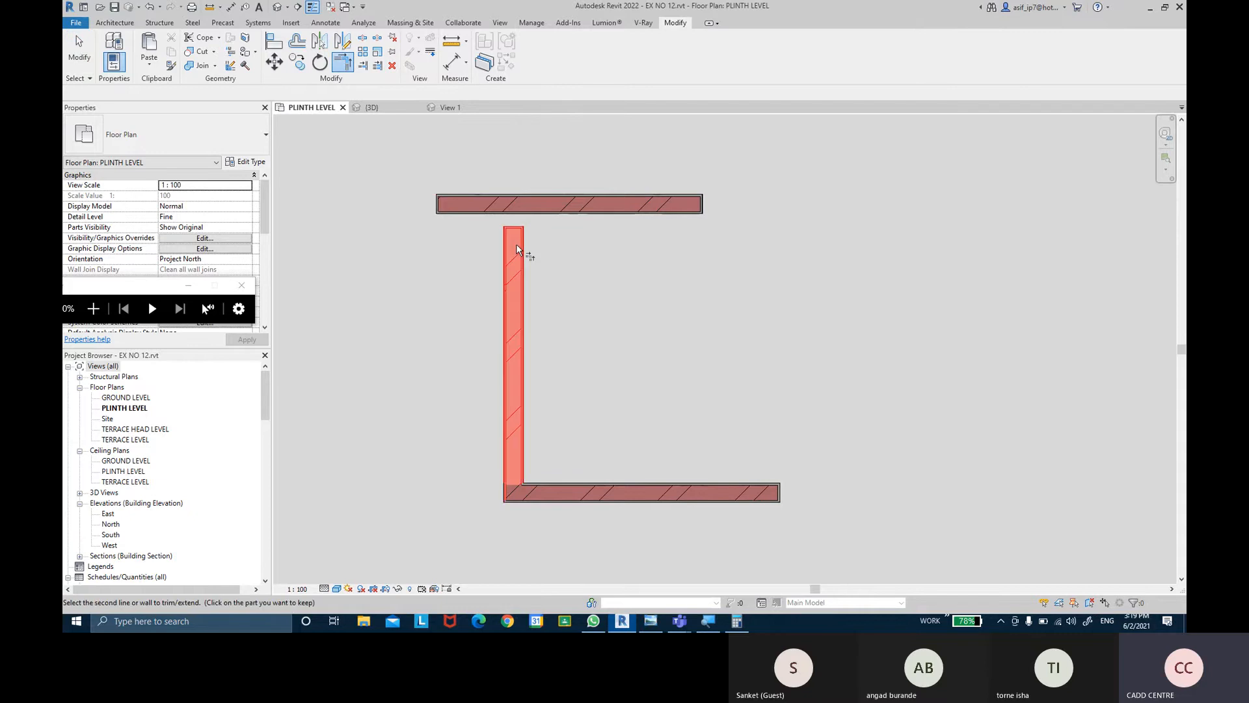
left_click(555, 197)
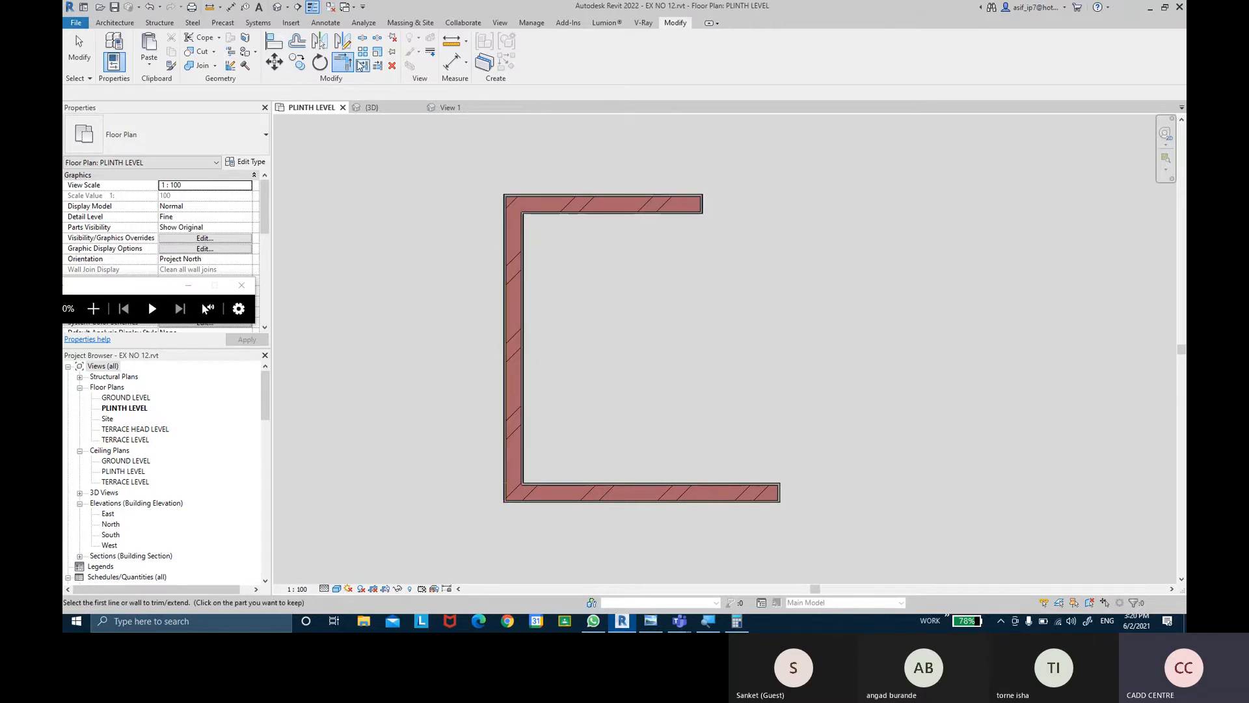
left_click(80, 49)
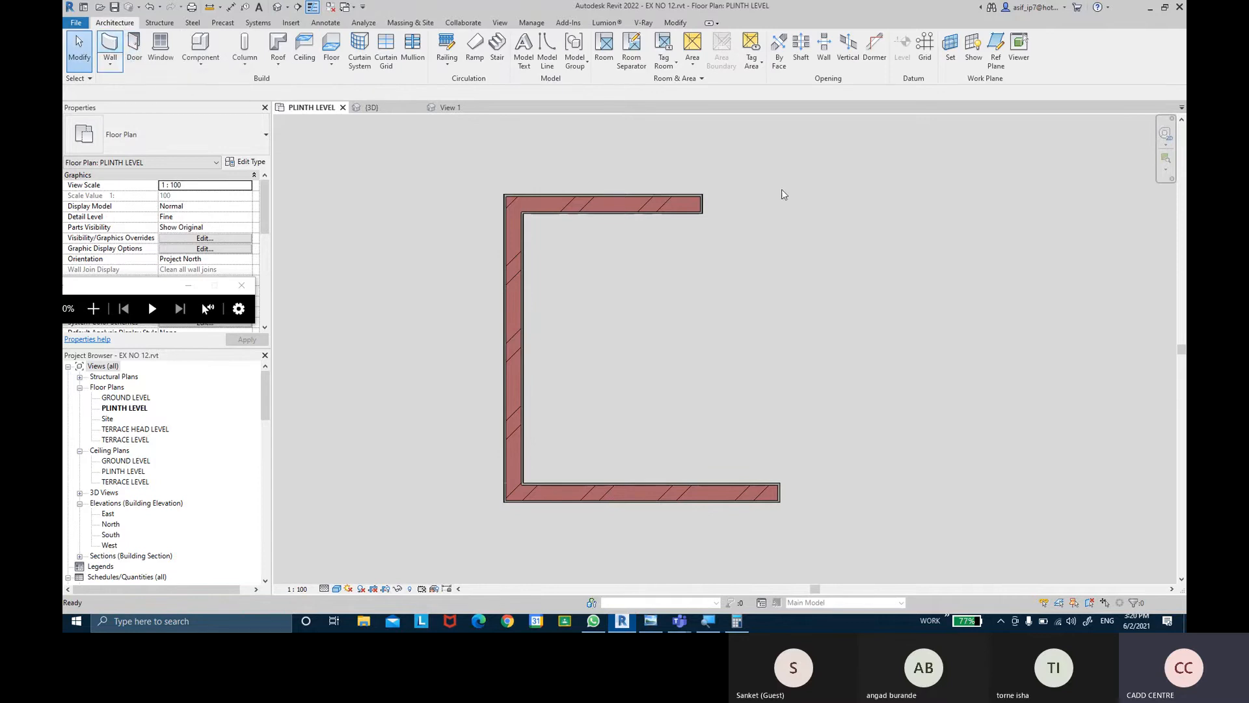
- Draw a separate vertical 100MM PARTISION WALL to the right of the C-shaped walls, starting level with the upper wall
left_click(824, 203)
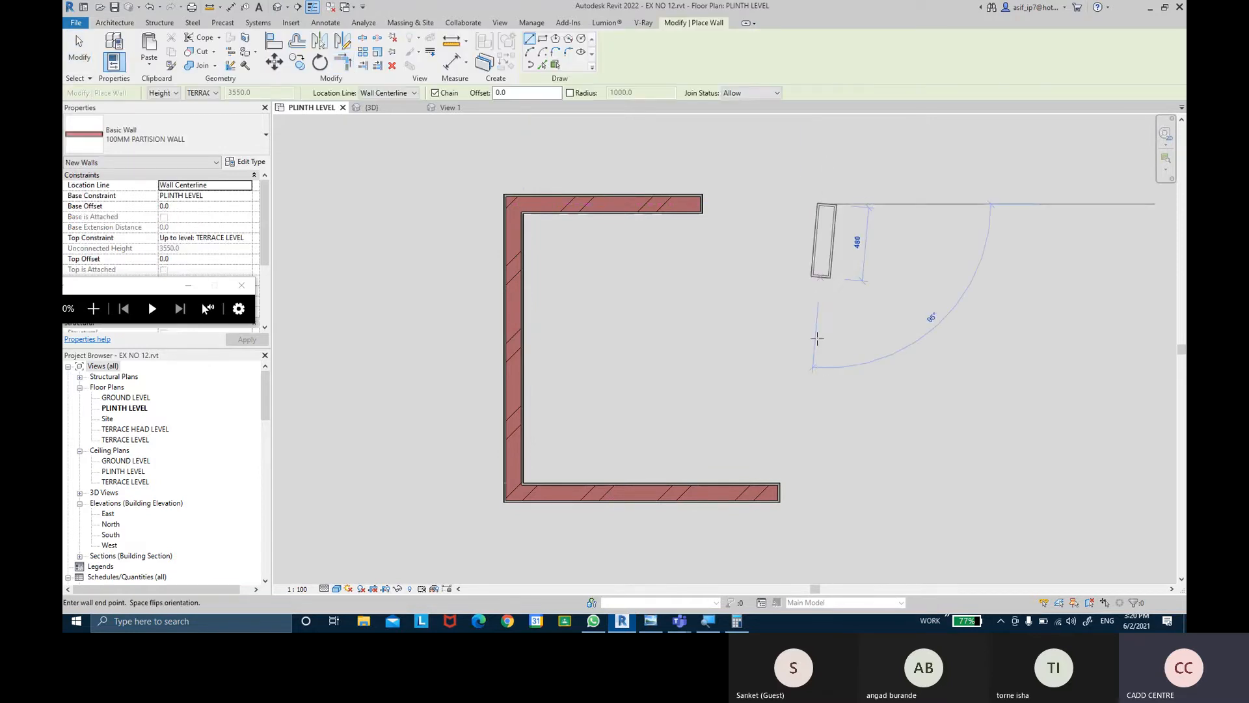
left_click(827, 424)
key("Escape")
key("Escape")
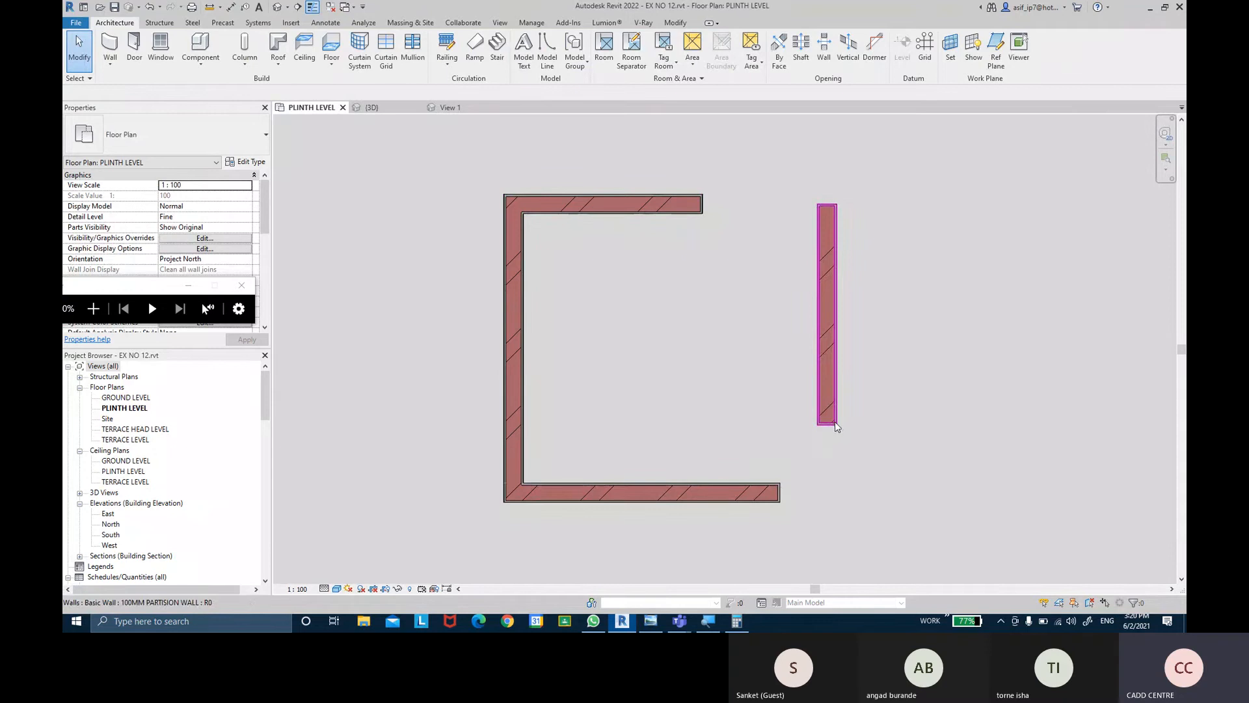
- Close the wall outline into a rectangle by trimming the upper and lower horizontal walls to corners with the new vertical wall
left_click(676, 23)
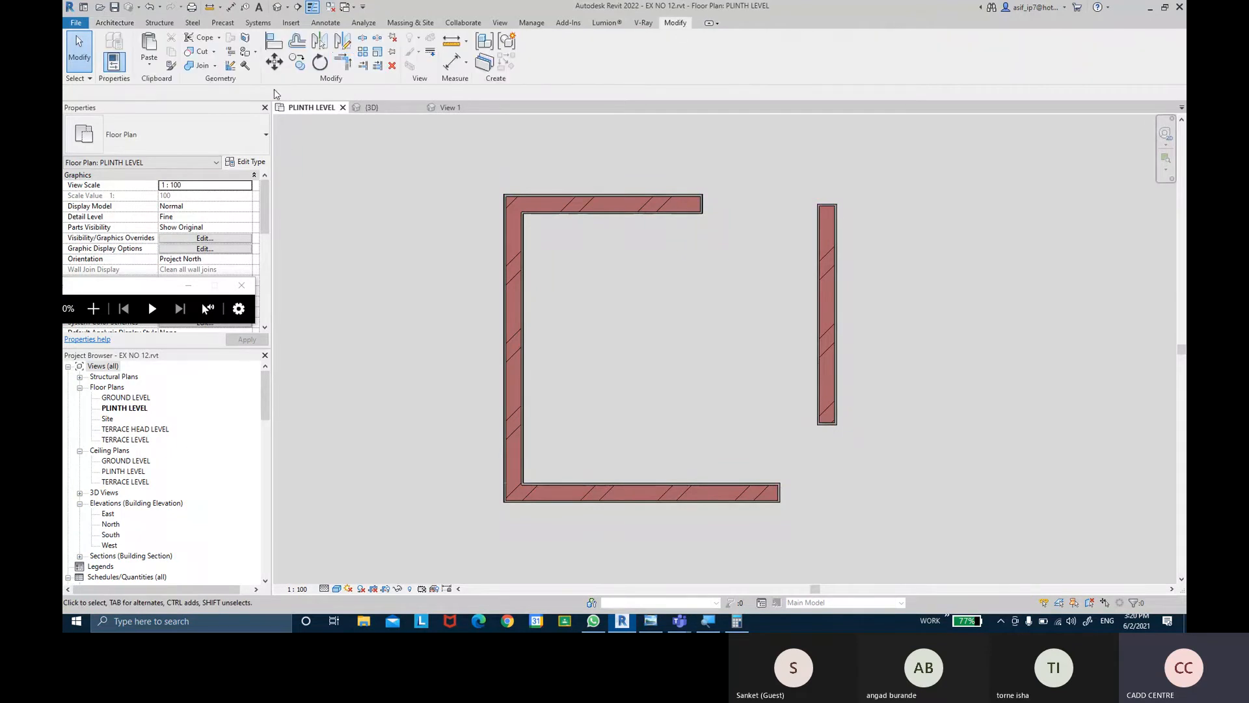
left_click(343, 64)
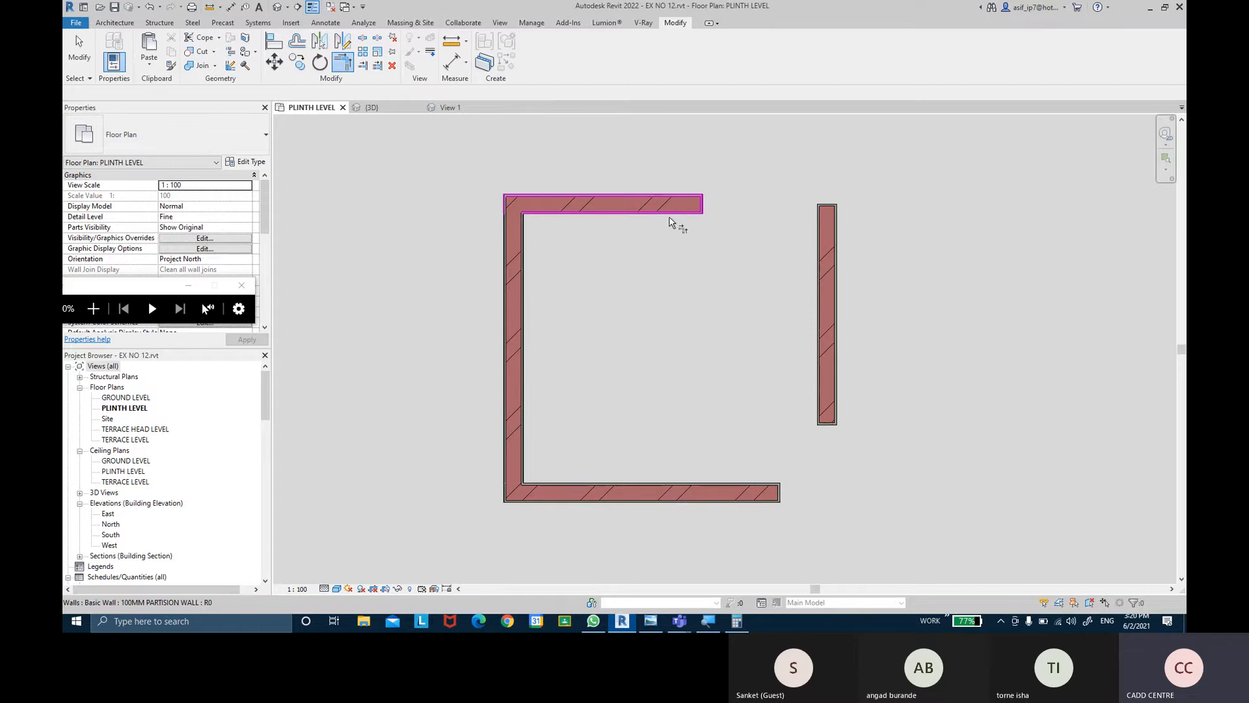
left_click(670, 222)
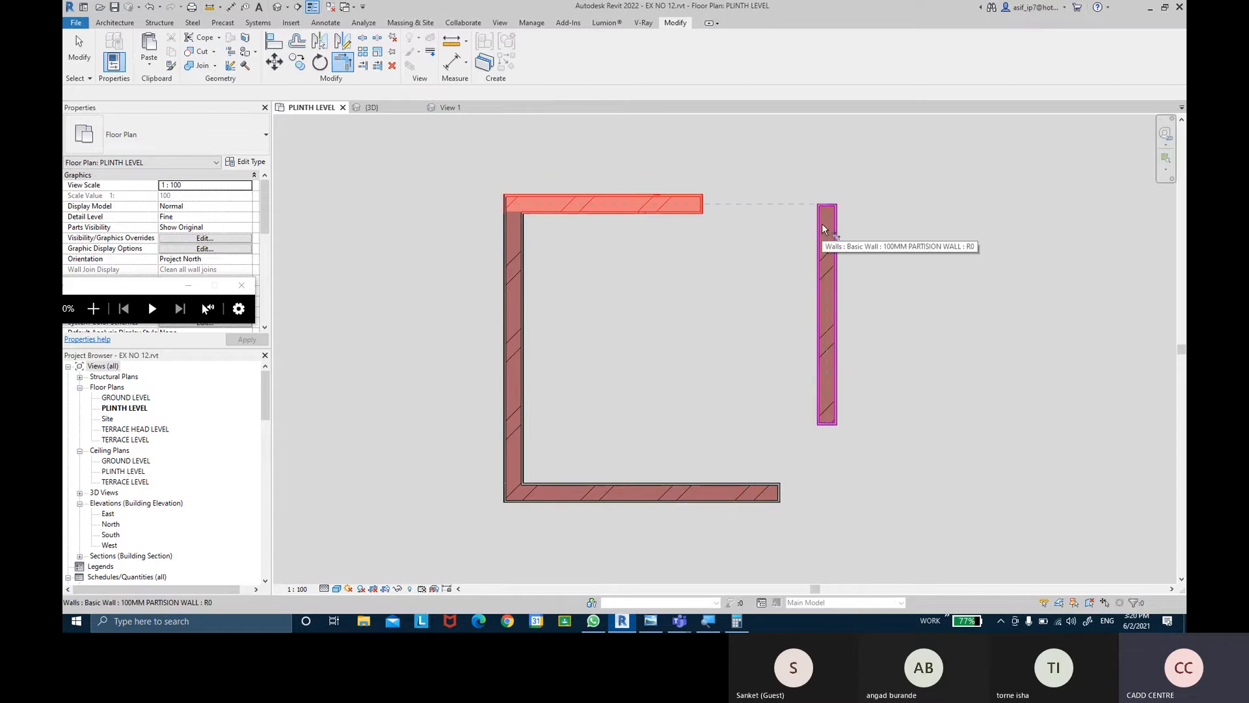
left_click(823, 229)
left_click(775, 499)
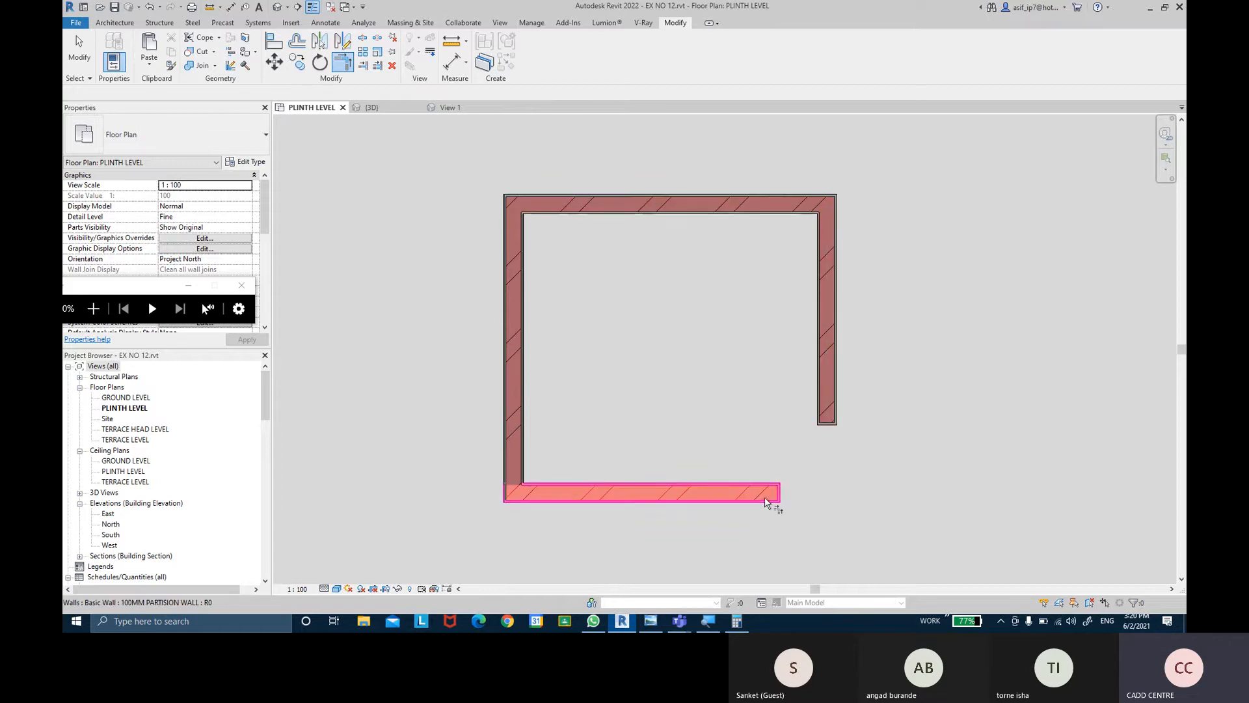
left_click(828, 426)
middle_click_drag(897, 412, 857, 406)
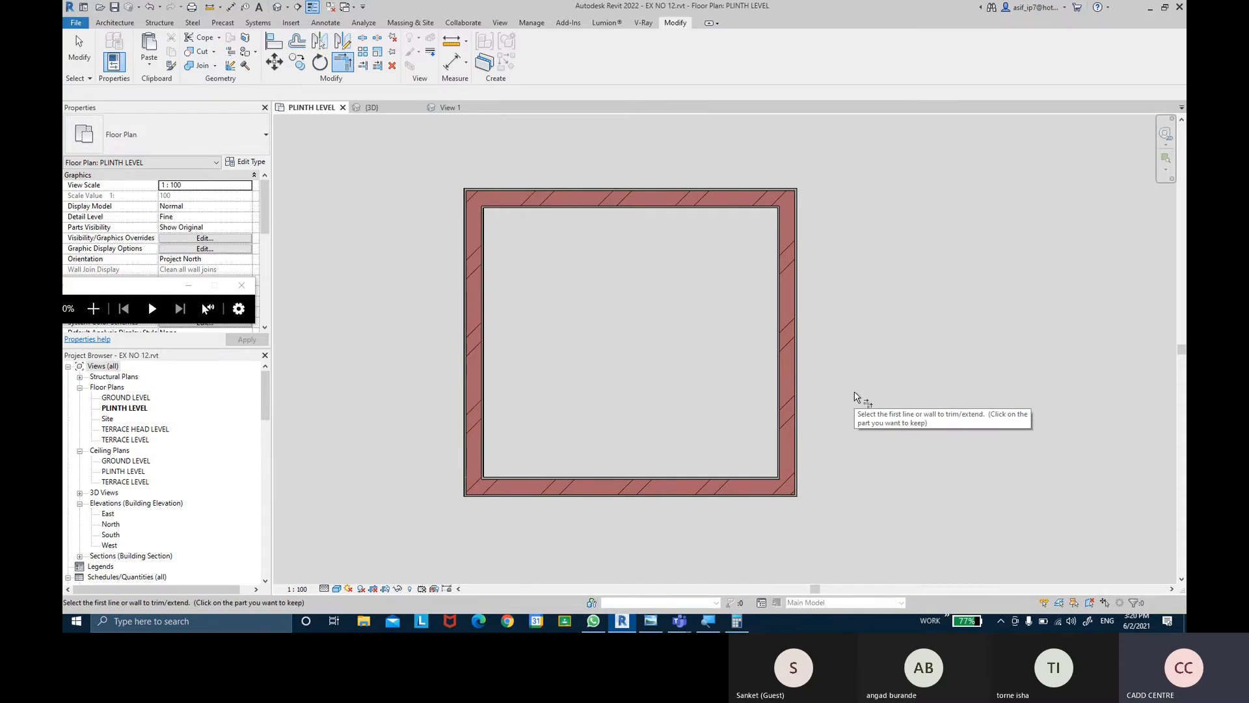
key("Escape")
- Draw three separate horizontal walls right of the rectangle with aligned left ends, the middle about 1,140 mm and the lowest about 2,088 mm long
middle_click_drag(853, 333, 825, 329)
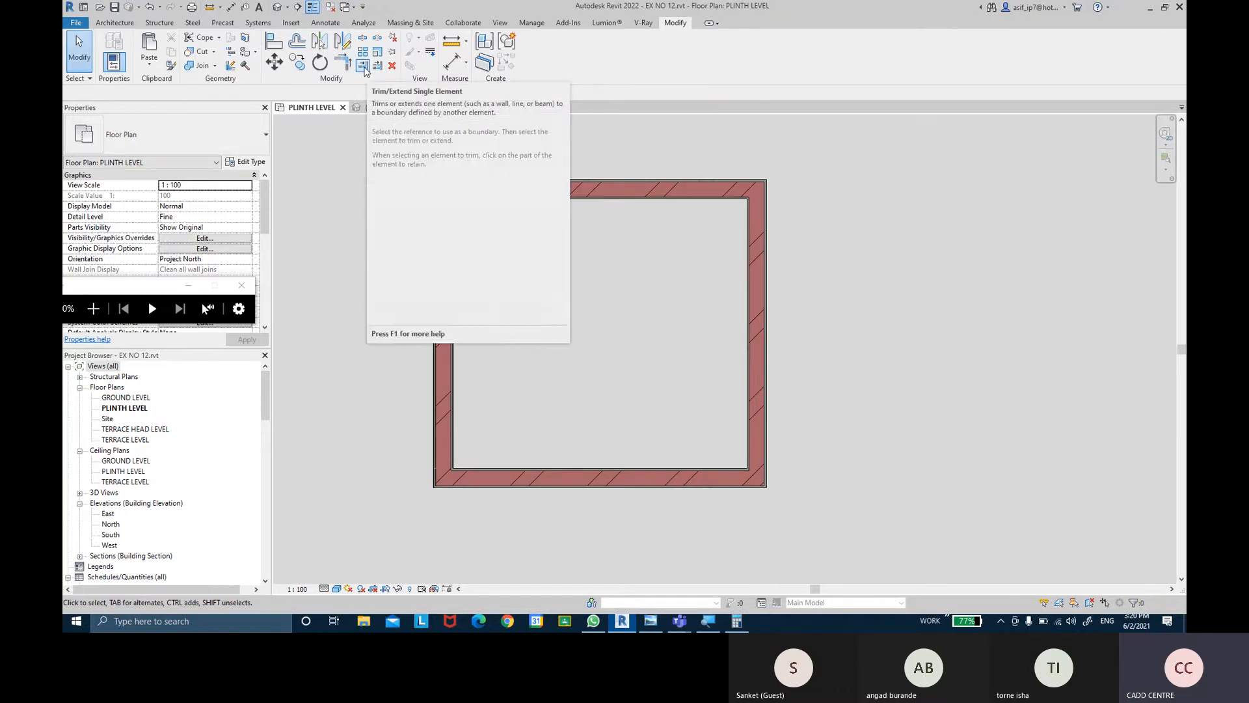
middle_click_drag(987, 335, 909, 323)
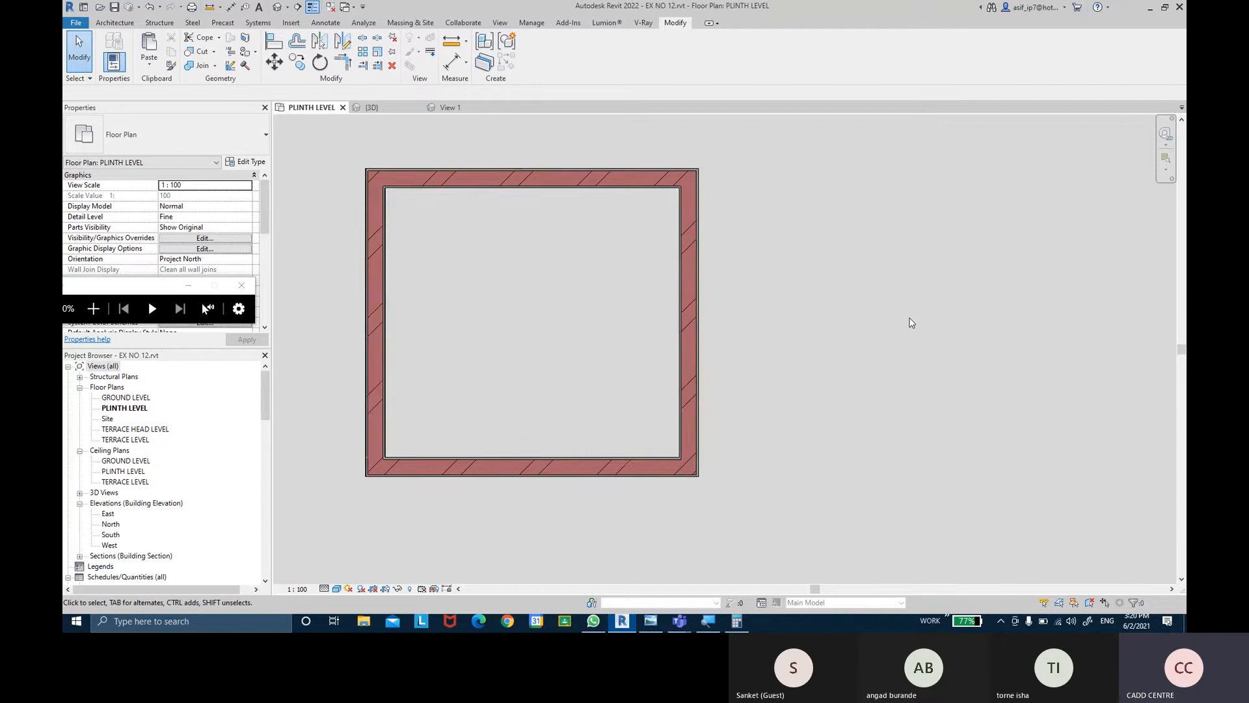
scroll(898, 315, "down", 1)
left_click(114, 22)
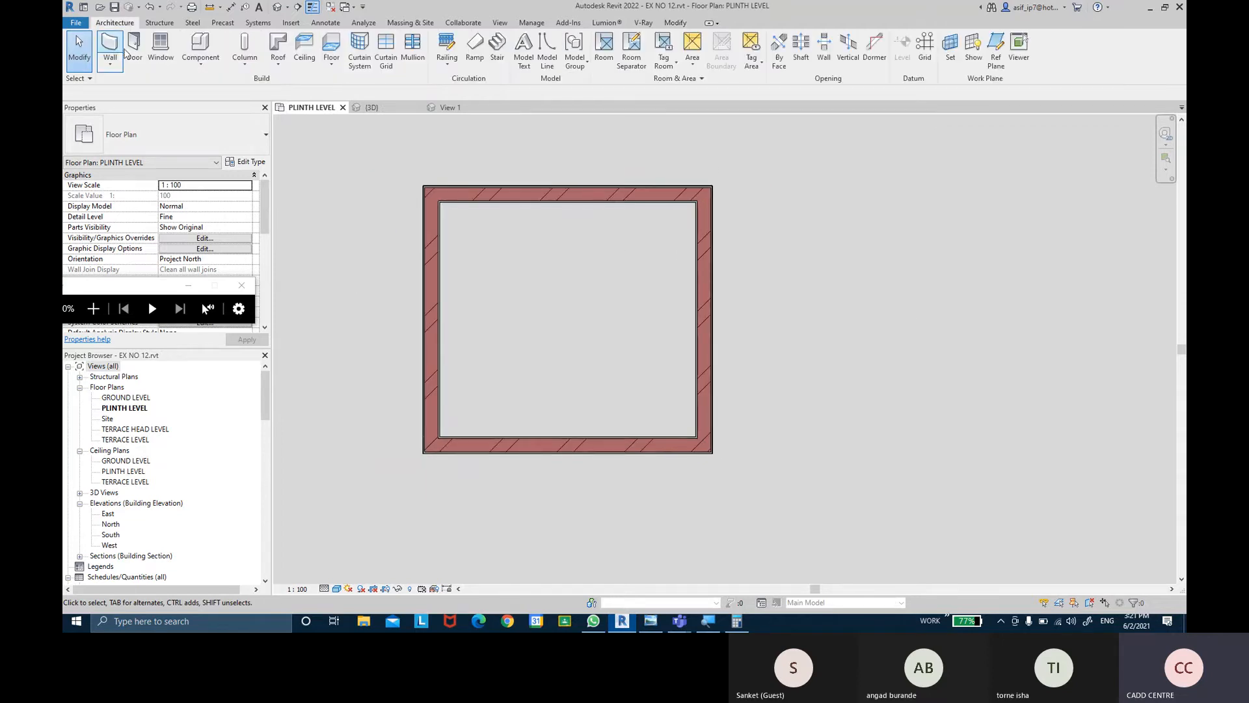
key("w")
key("a")
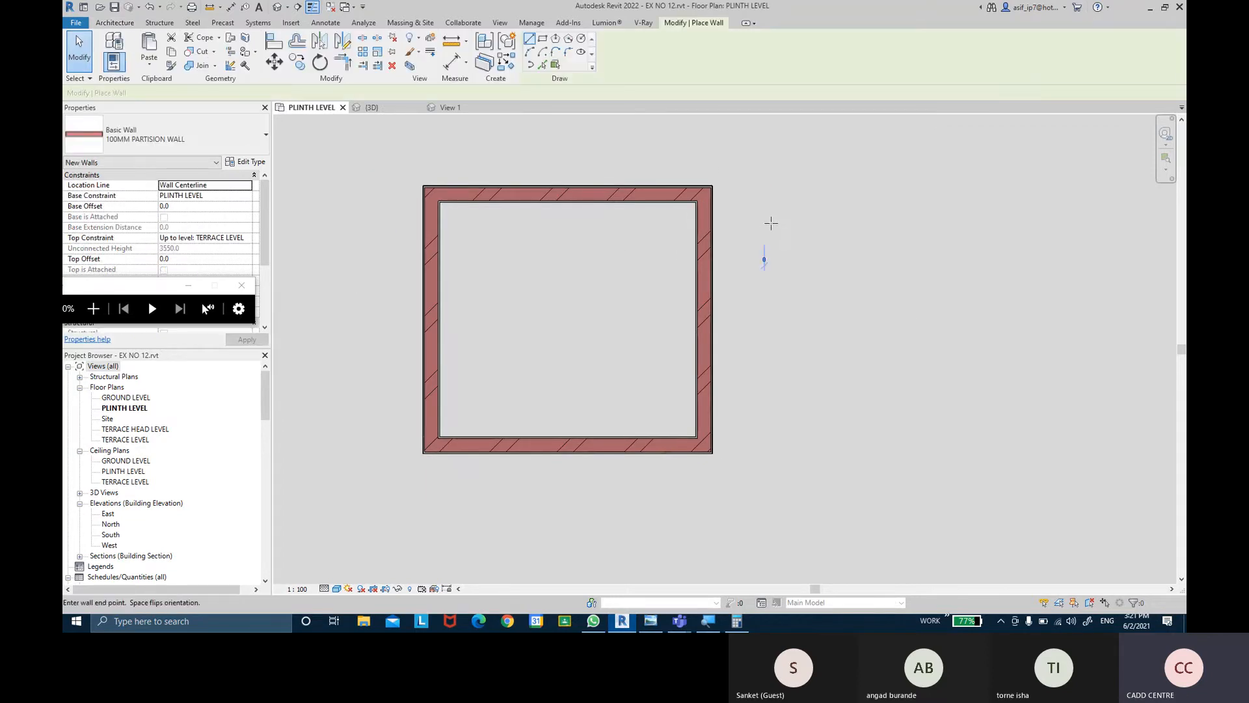
left_click(764, 223)
left_click(949, 223)
key("Escape")
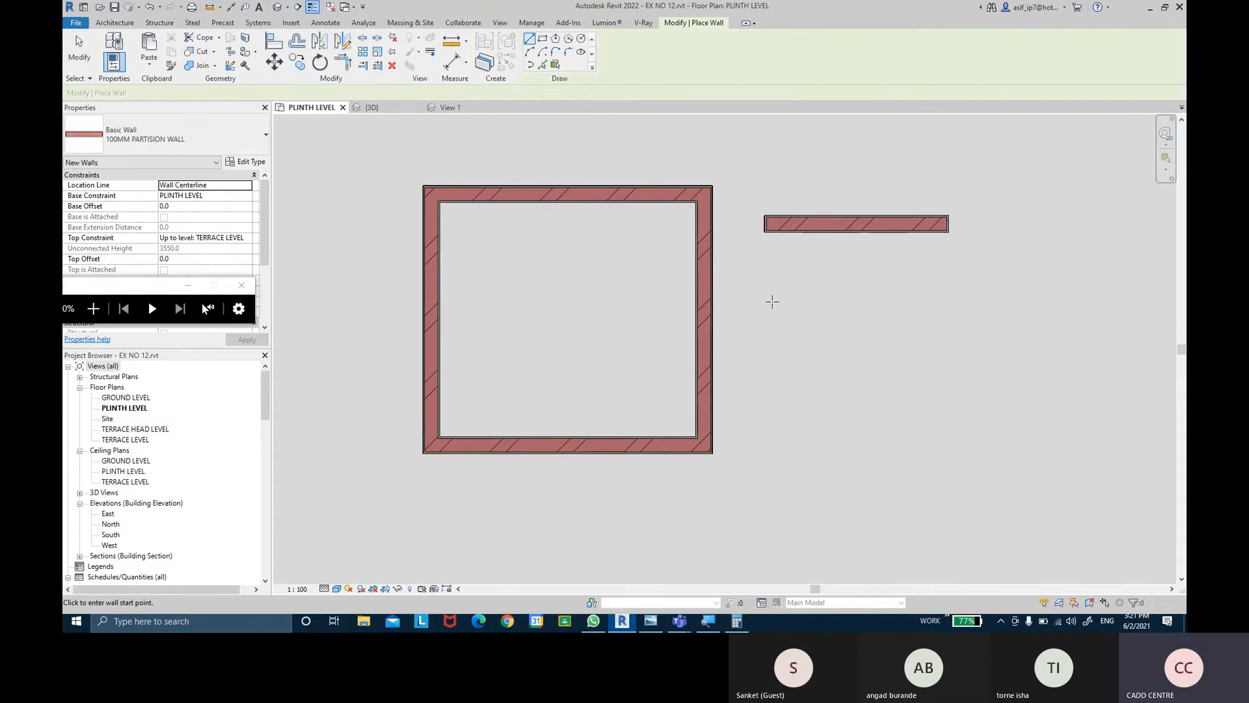
left_click(764, 294)
left_click(917, 293)
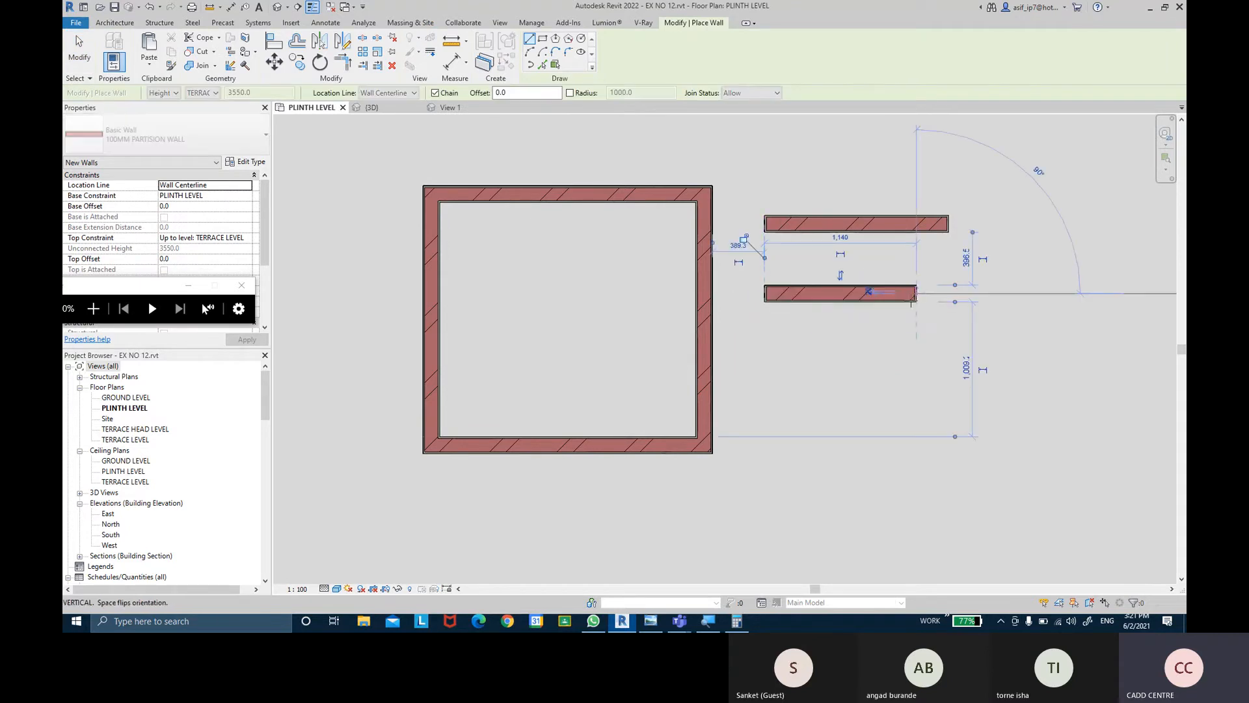
key("Escape")
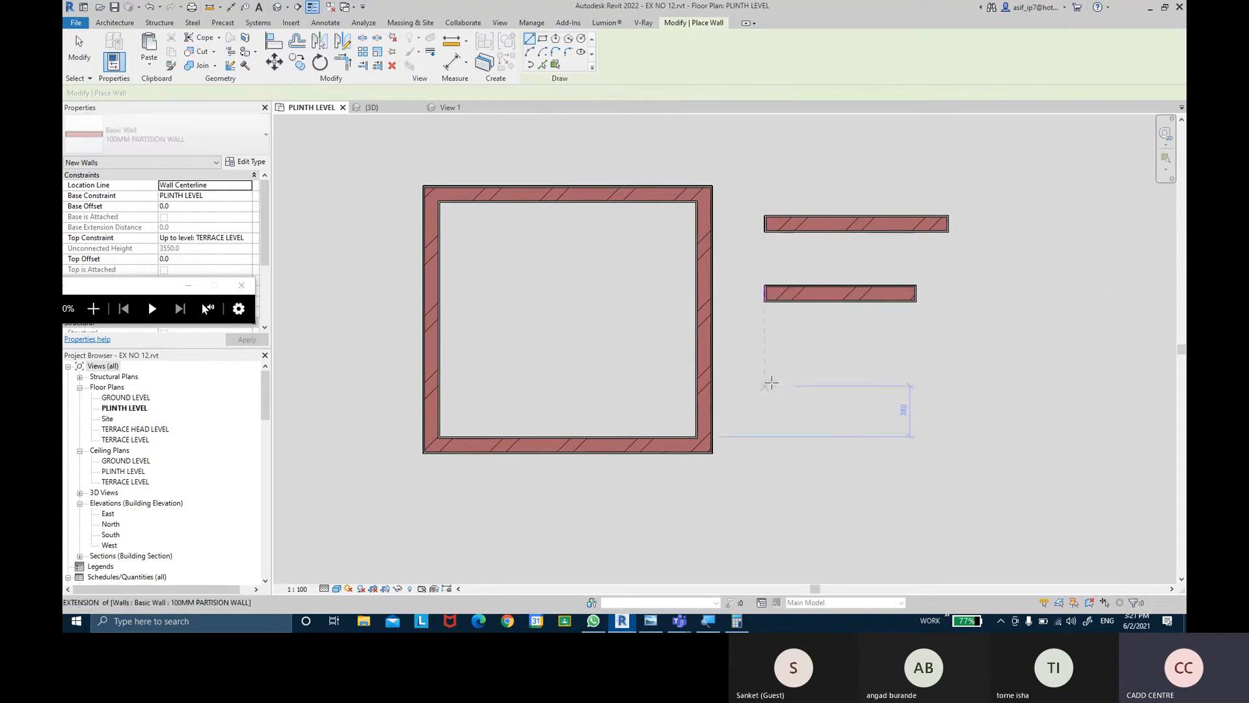
left_click(764, 382)
left_click(1042, 382)
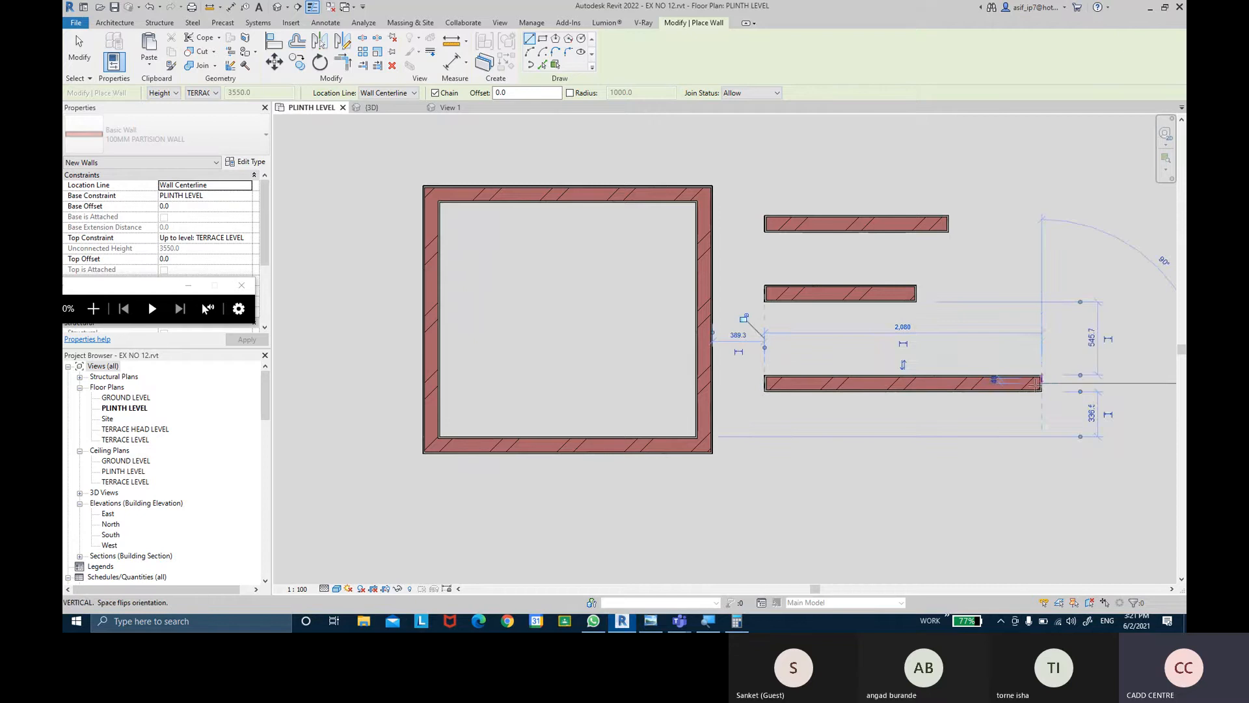
key("Escape")
key("Escape")
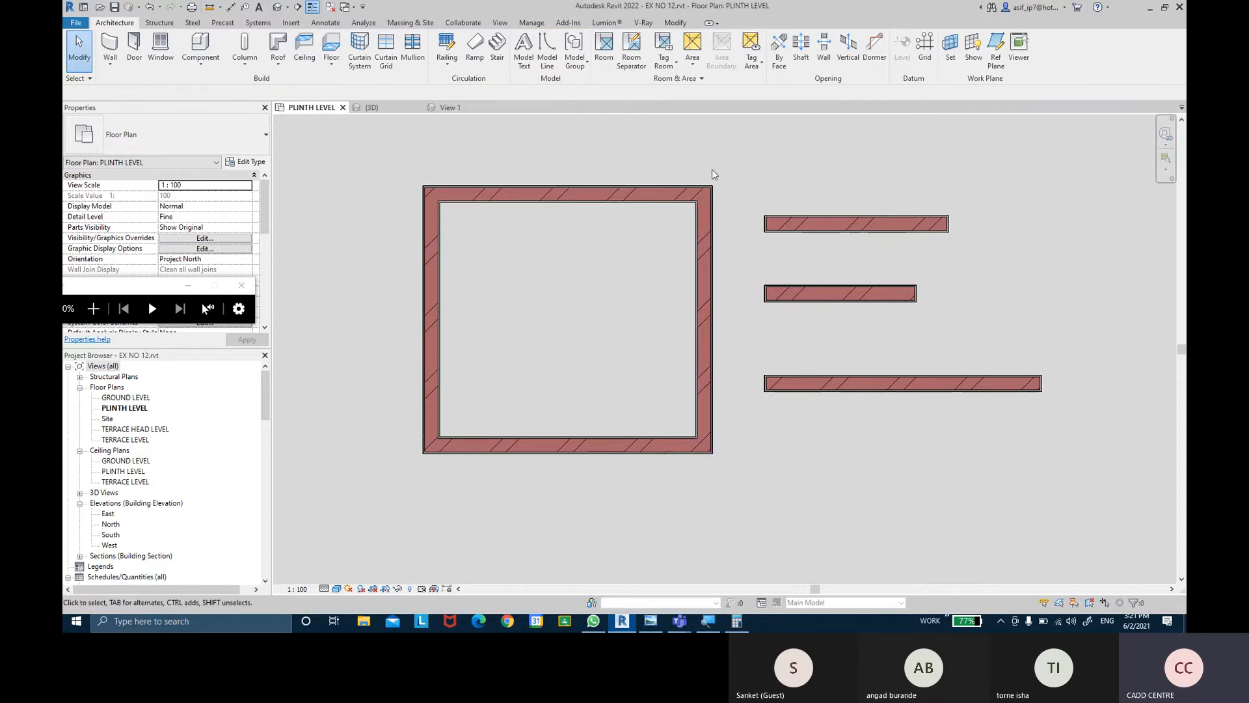
- Try extending the uppermost loose horizontal wall to the rectangle's right outer face with Trim/Extend Single Element, and undo the extension
left_click(676, 23)
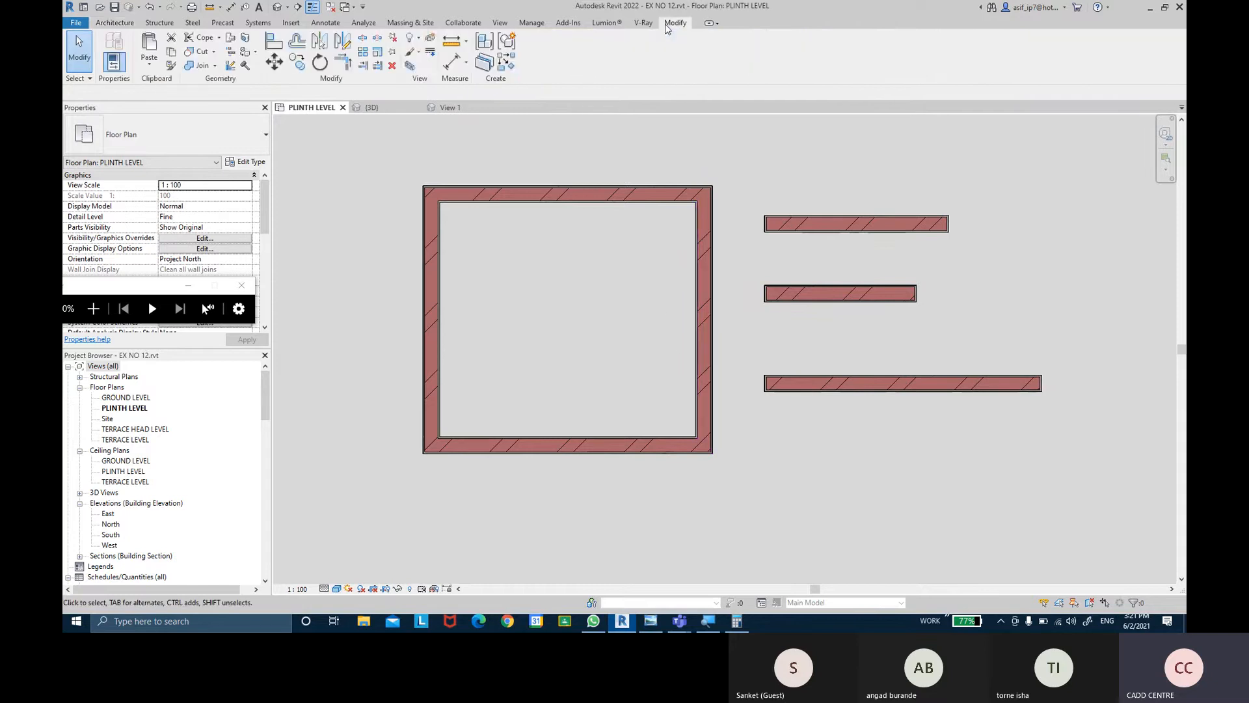
left_click(367, 68)
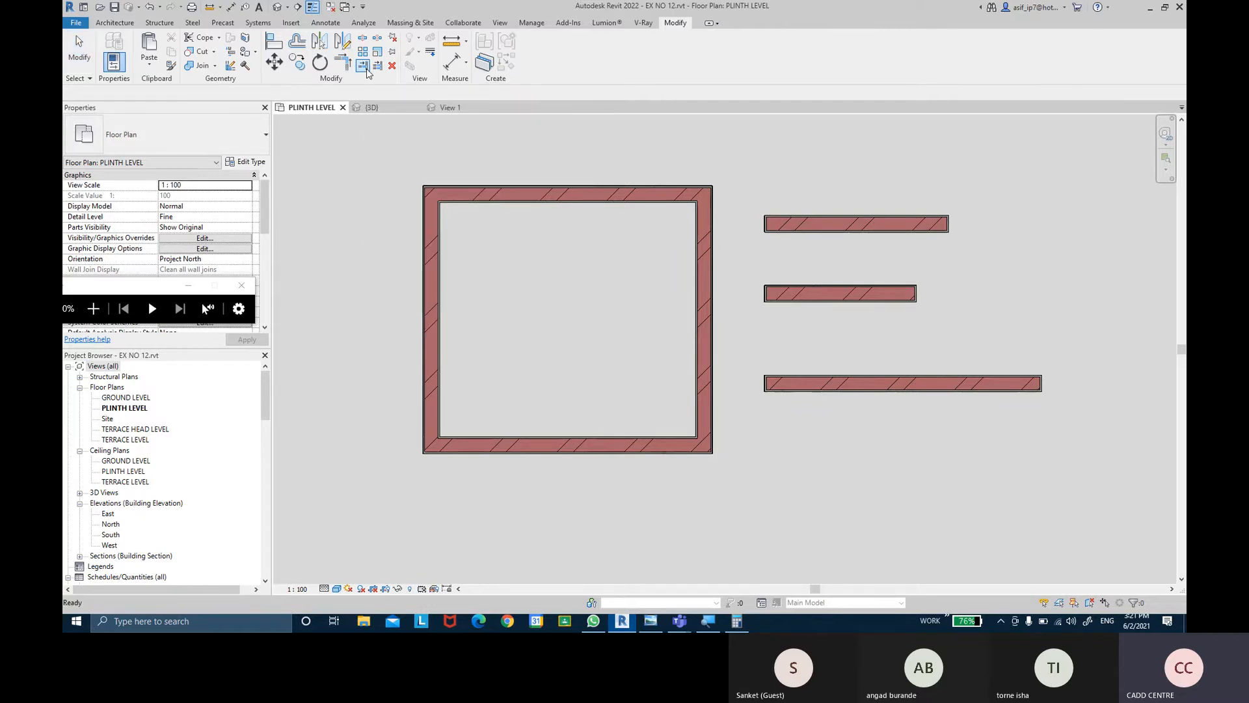
scroll(735, 236, "up", 2)
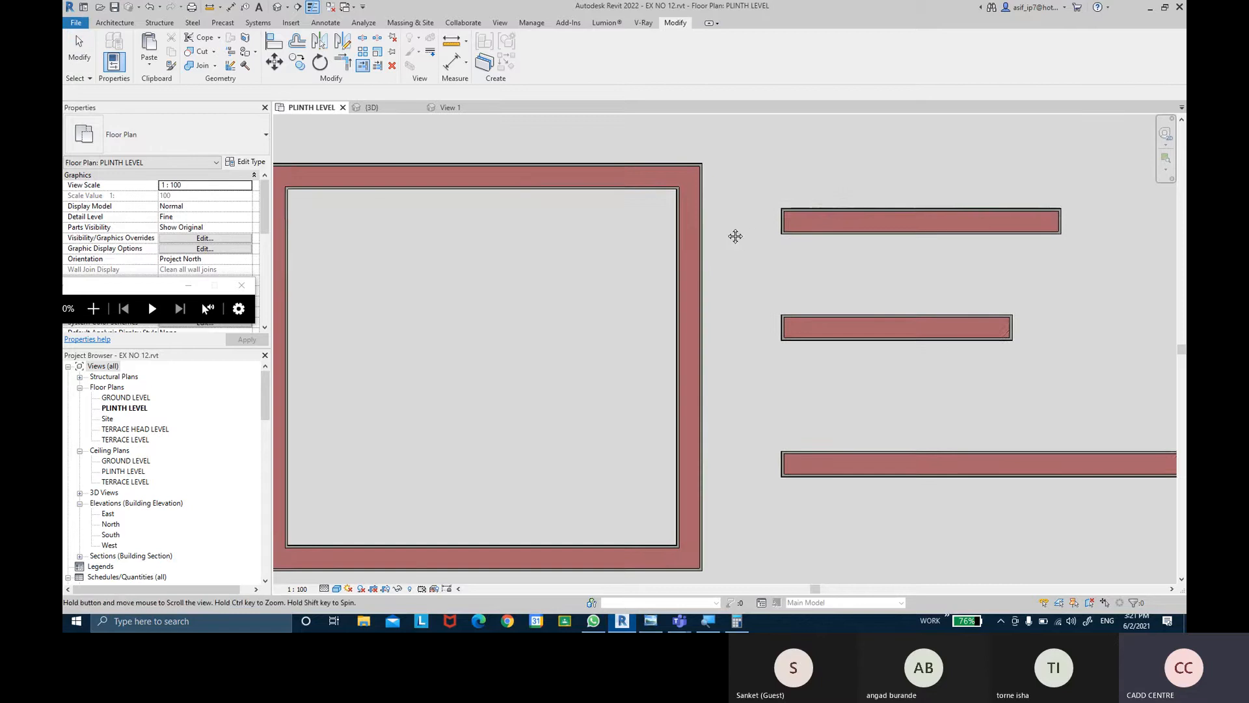
left_click(692, 203)
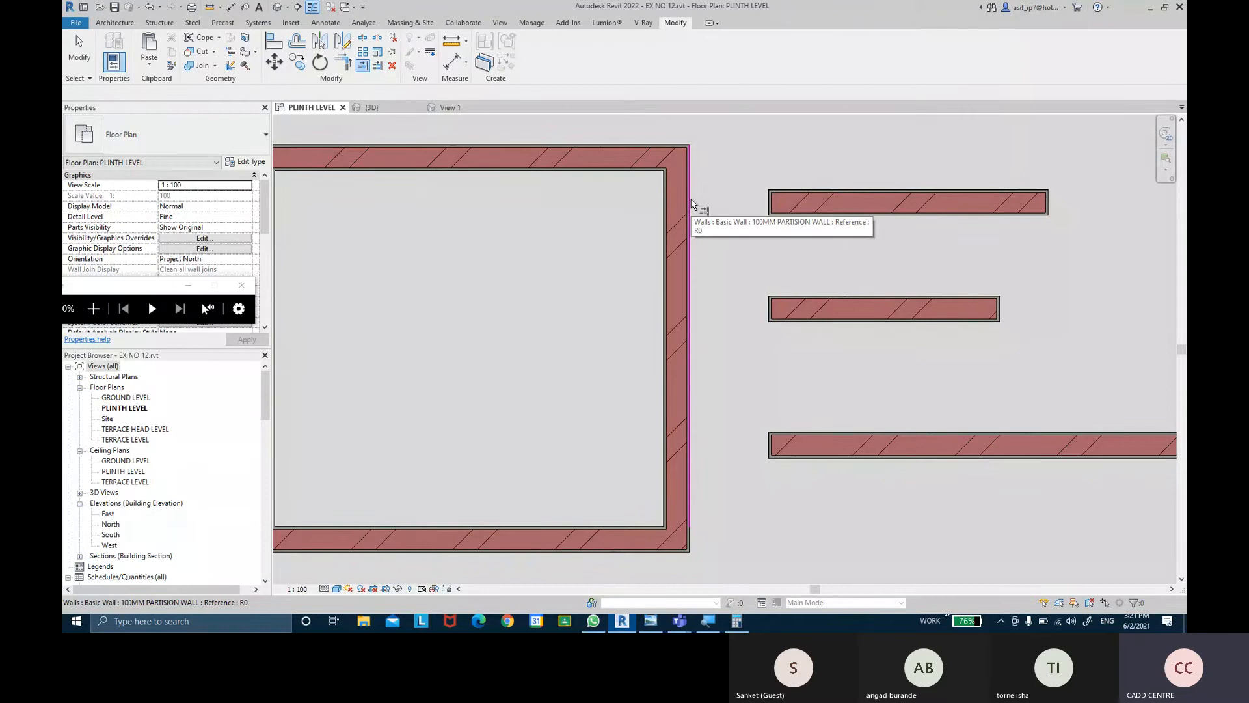
left_click(692, 204)
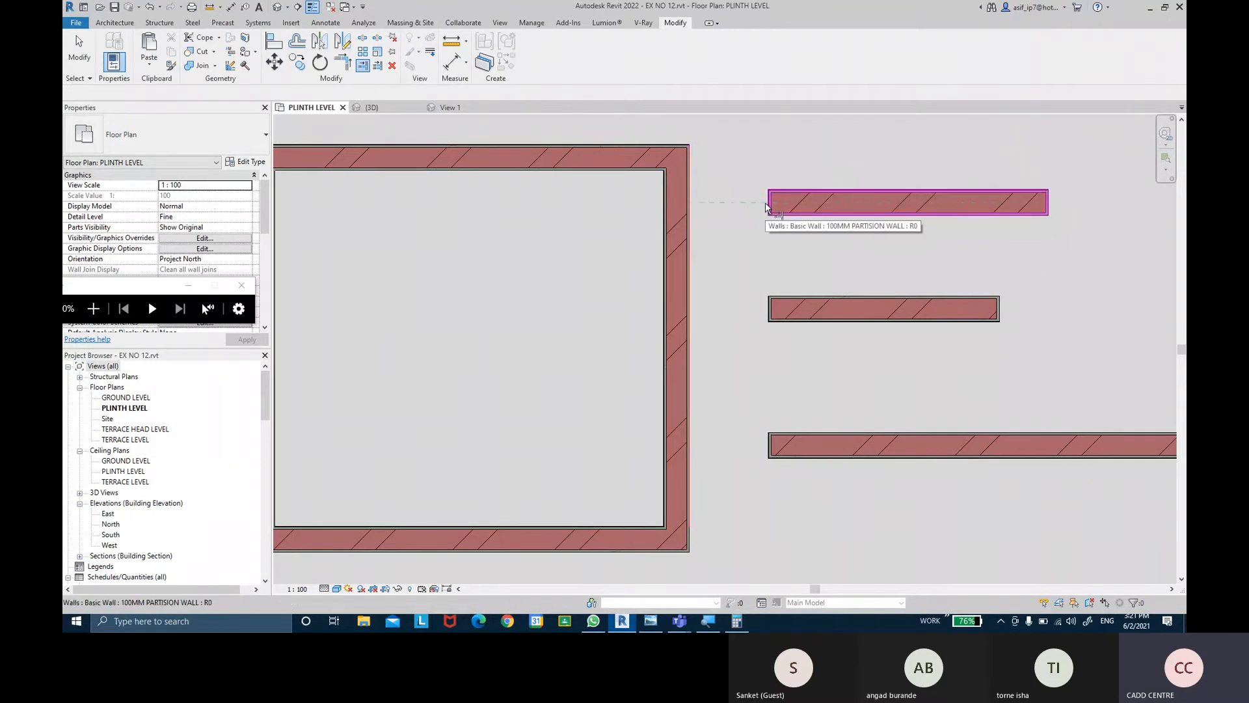
left_click(765, 201)
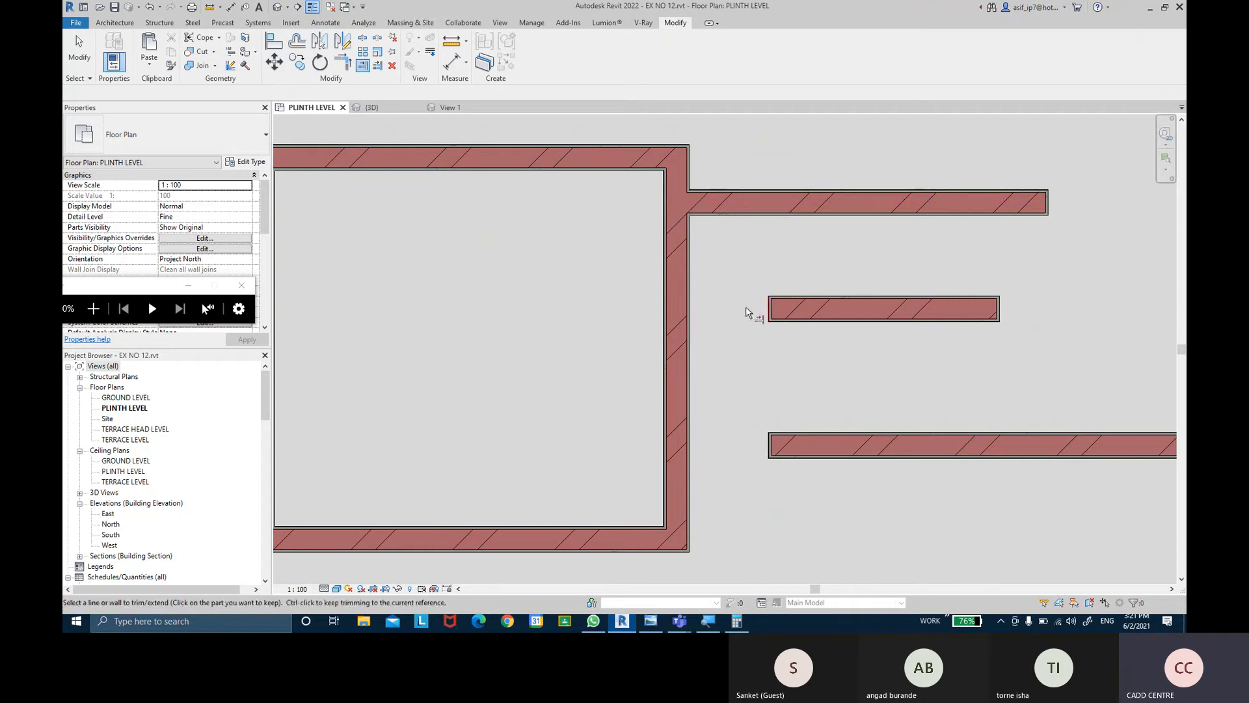
key("Escape")
key("Escape")
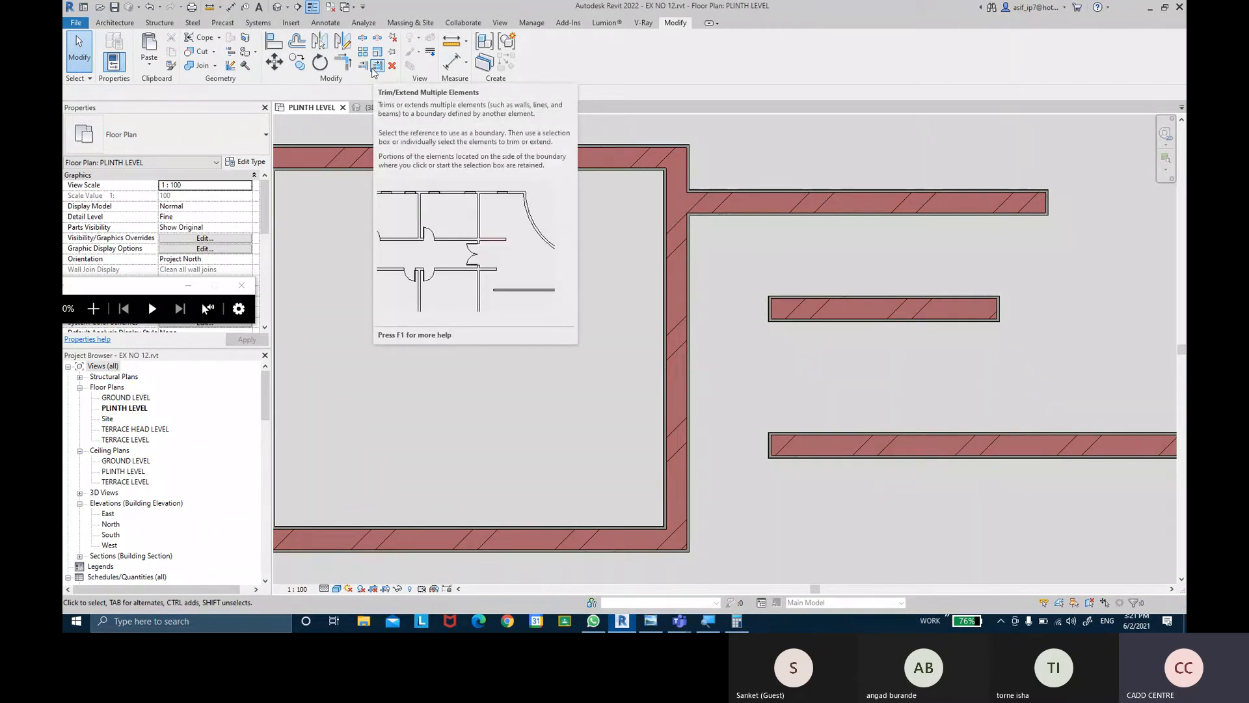
key("ctrl+z")
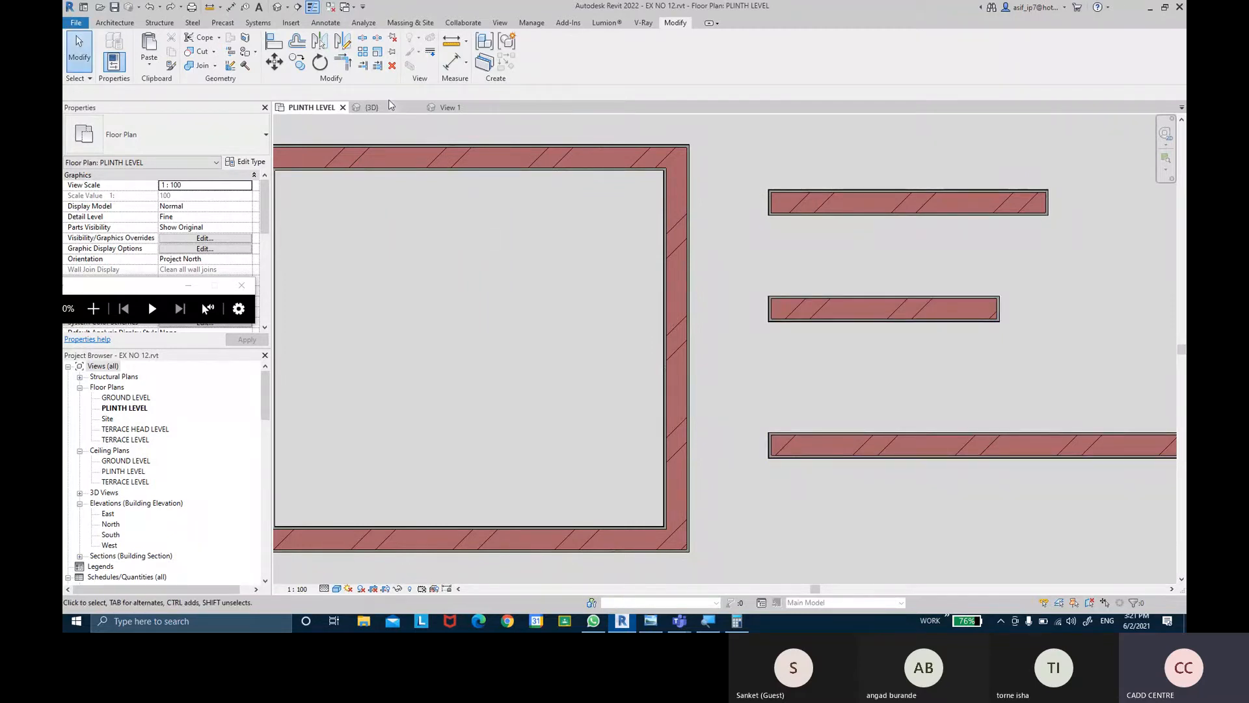
- Start Trim/Extend Multiple Elements with the outer face of the rectangle's right wall as the boundary
left_click(377, 66)
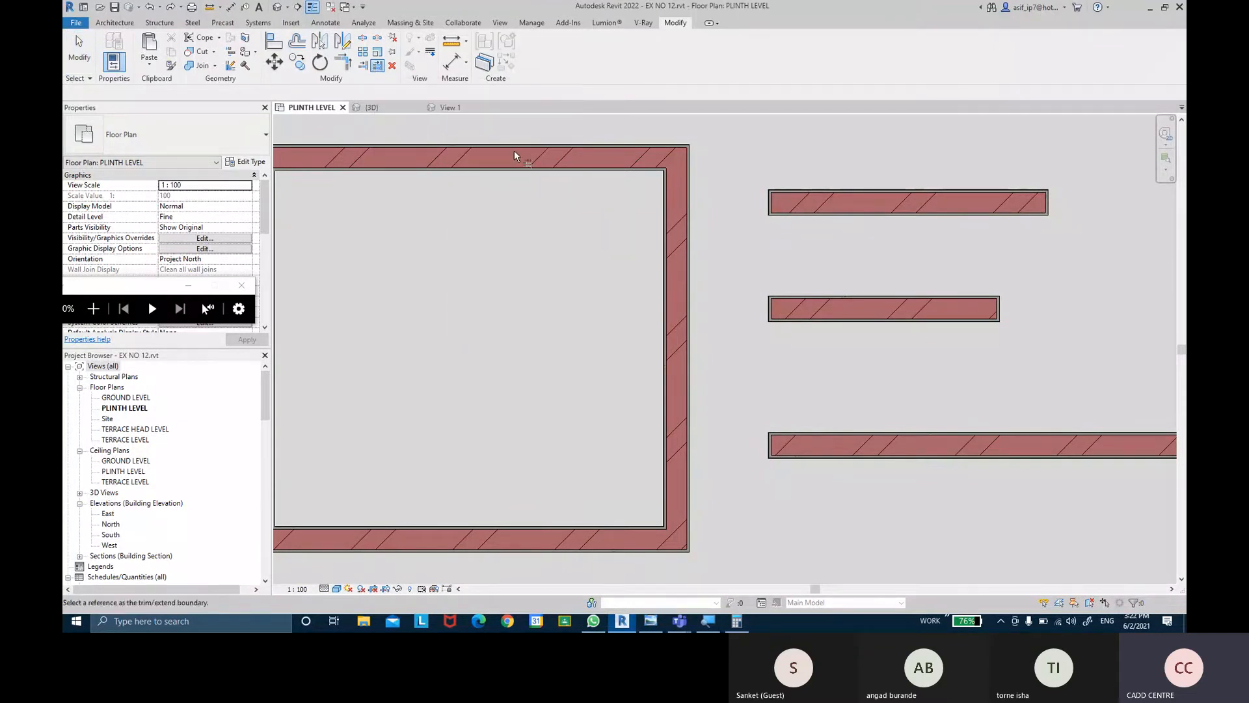
left_click(693, 208)
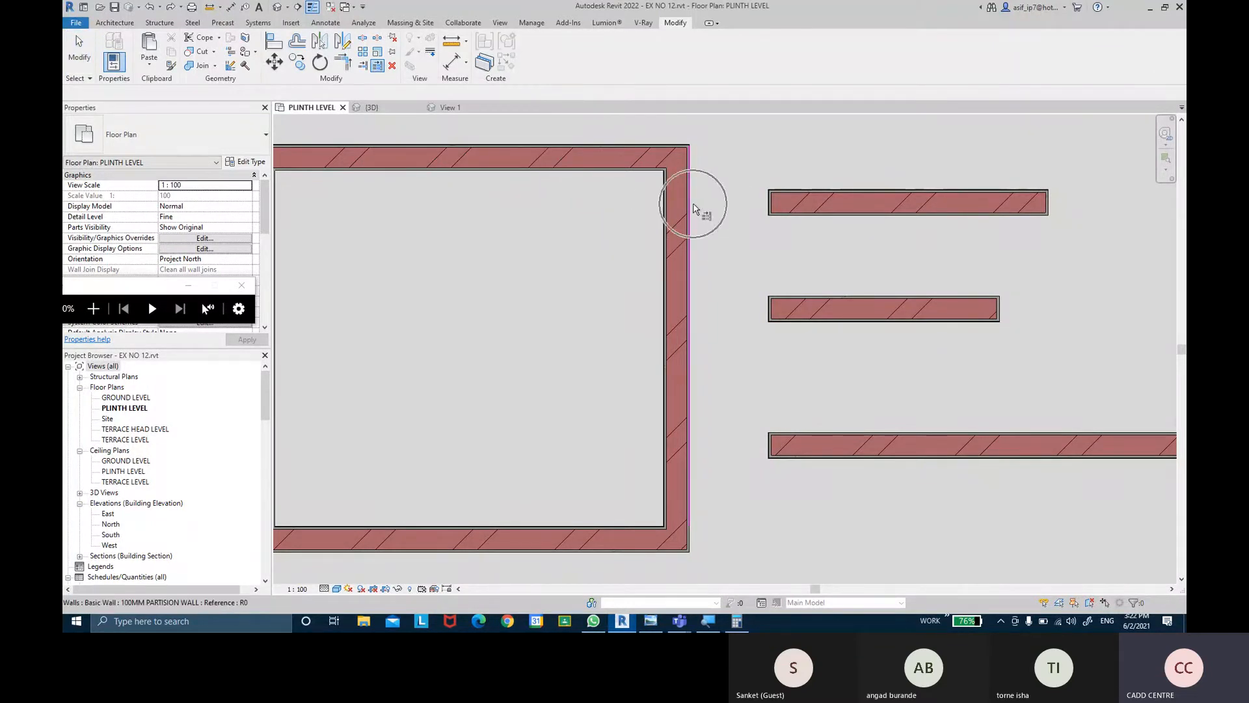
- Extend the three horizontal partition walls to meet the outer face of the square room's right wall
left_click(771, 205)
left_click(795, 307)
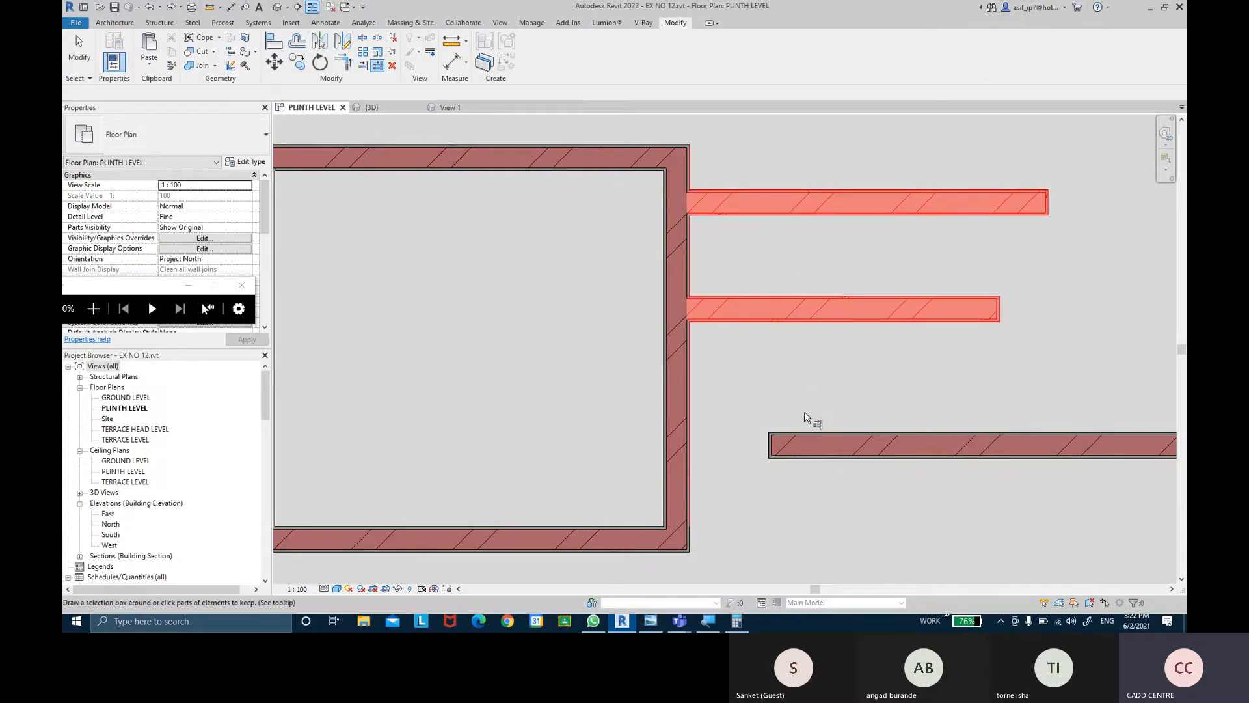
left_click(806, 448)
scroll(814, 501, "down", 2)
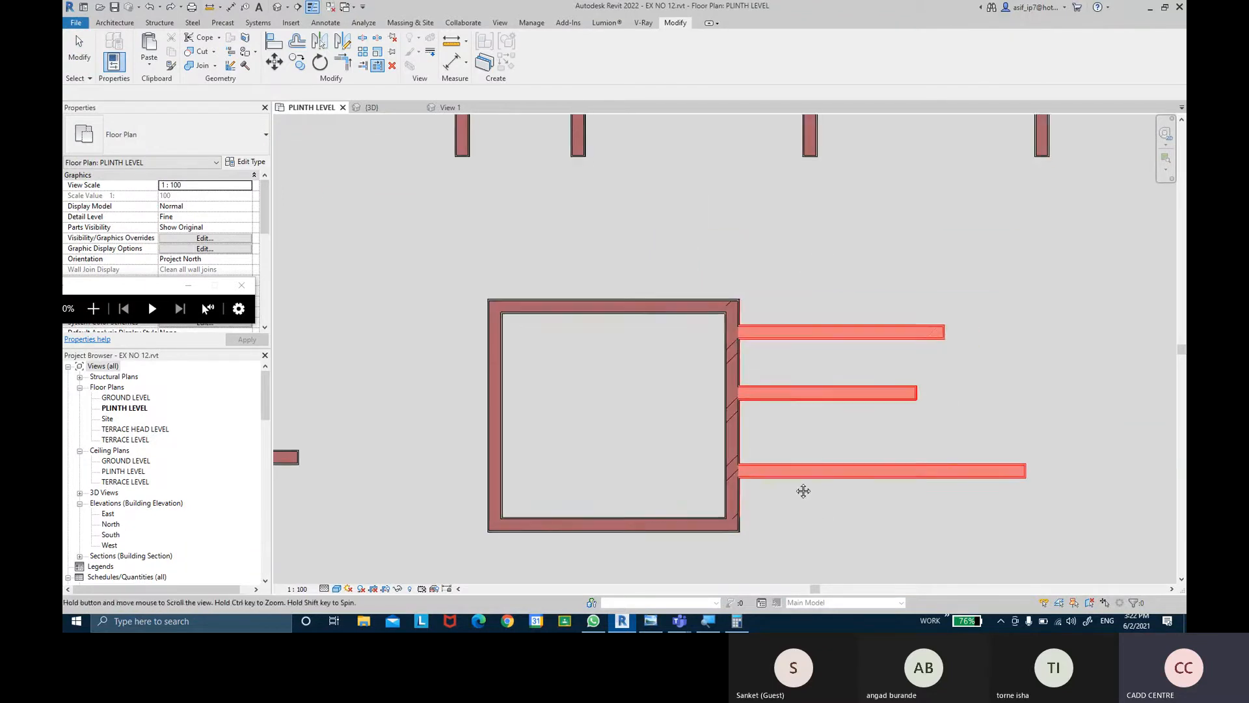
middle_click_drag(803, 491, 775, 427)
key("Escape")
key("Escape")
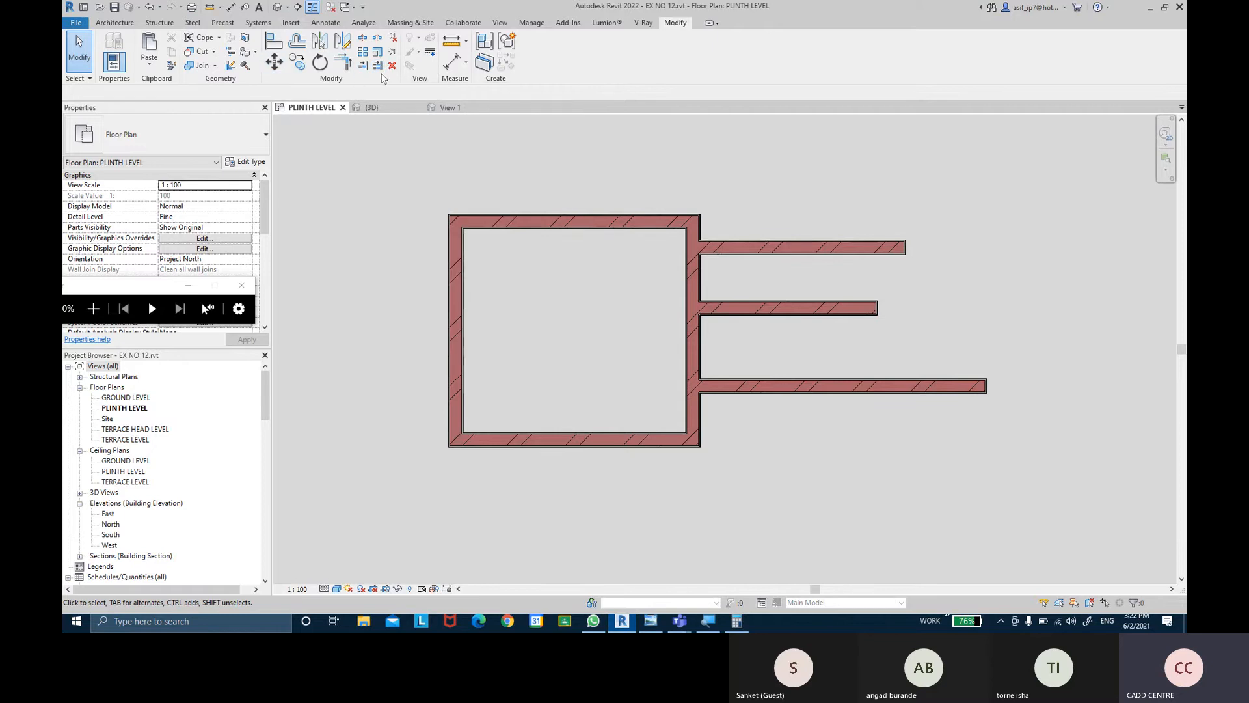
key("ctrl")
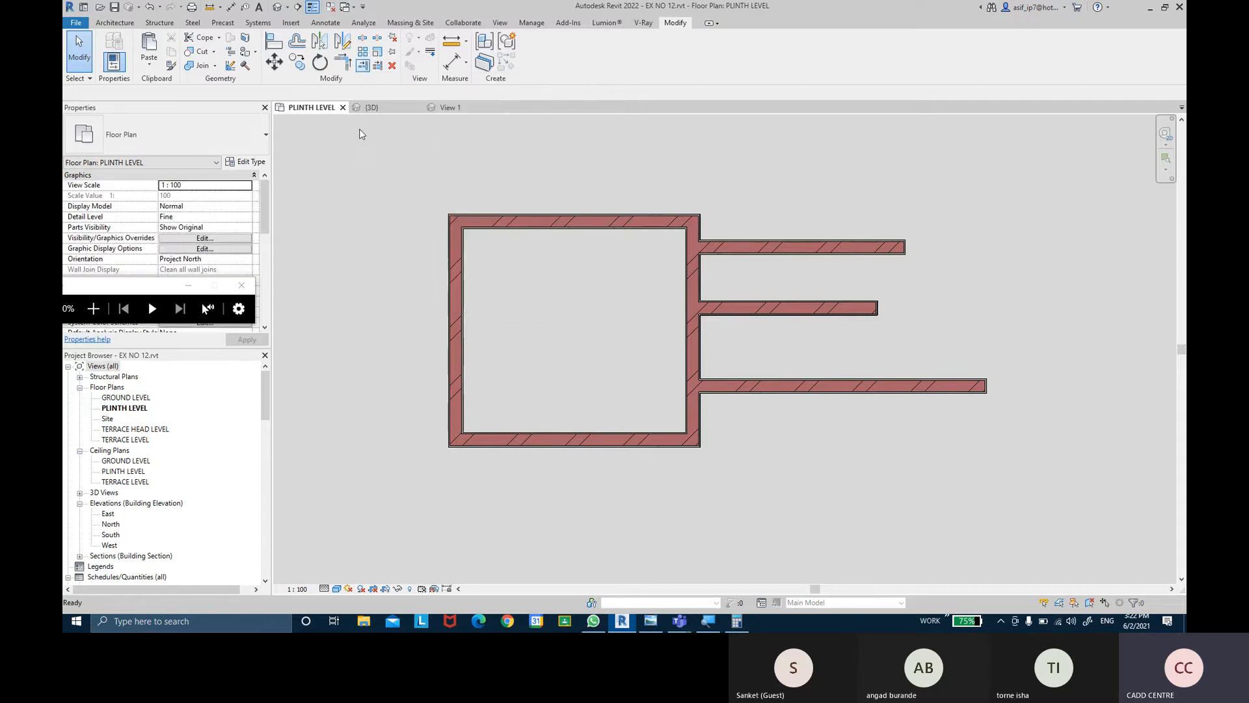
- Delete the two lower desks and chairs from the room at the plan's lower end
scroll(541, 214, "down", 3)
middle_click_drag(584, 227, 894, 255)
scroll(728, 239, "down", 2)
middle_click_drag(585, 349, 638, 221)
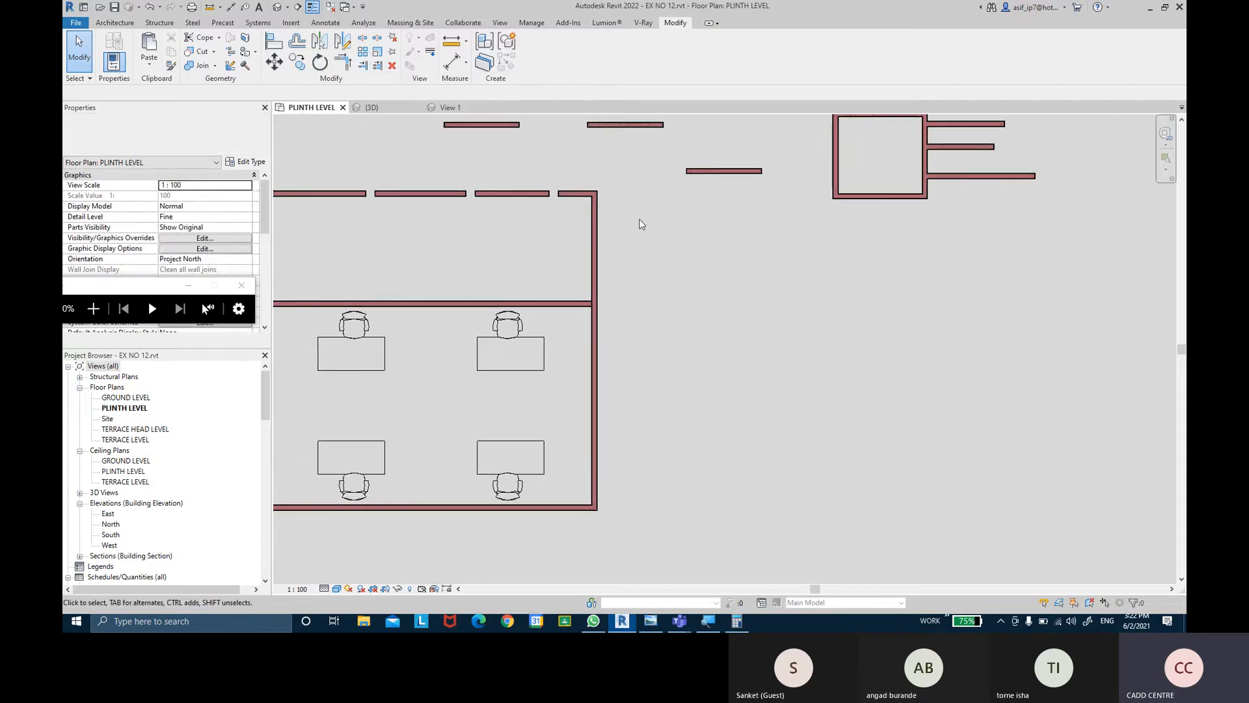
middle_click_drag(485, 366, 686, 276)
left_click_drag(758, 396, 544, 325)
key("Delete")
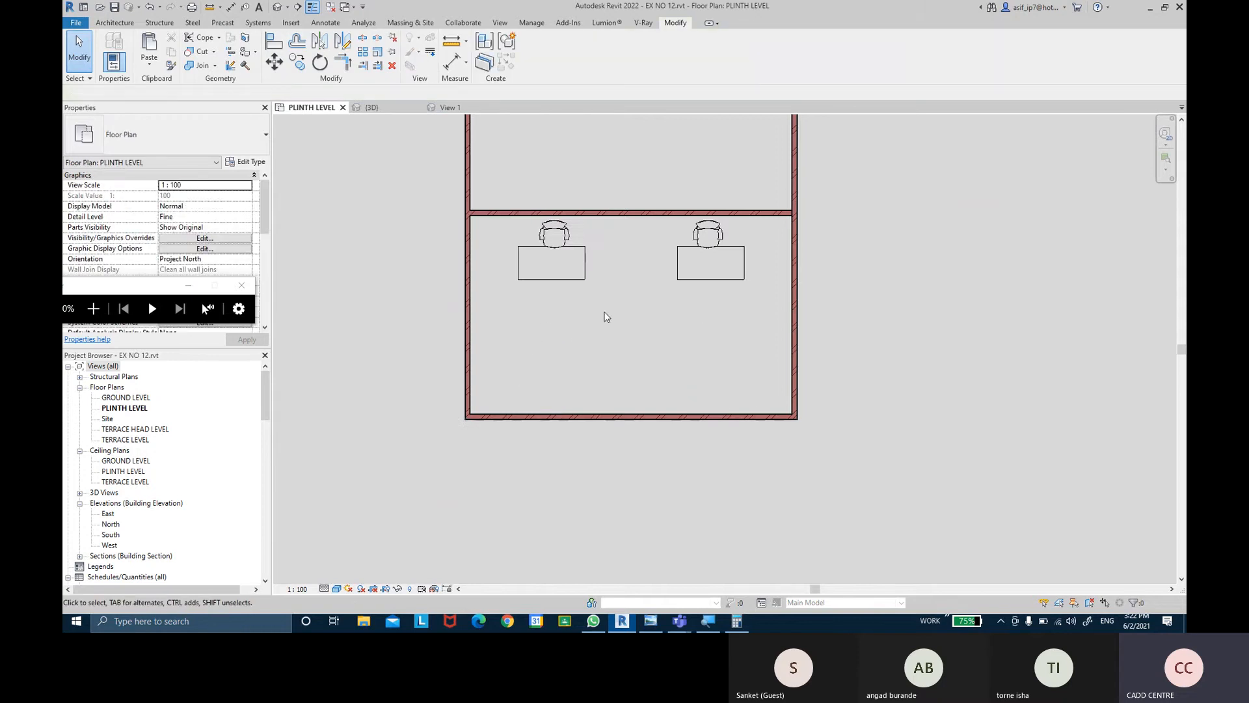
- Unpin the upper-right desk and chair in the room and delete them
left_click_drag(756, 305, 647, 235)
key("Delete")
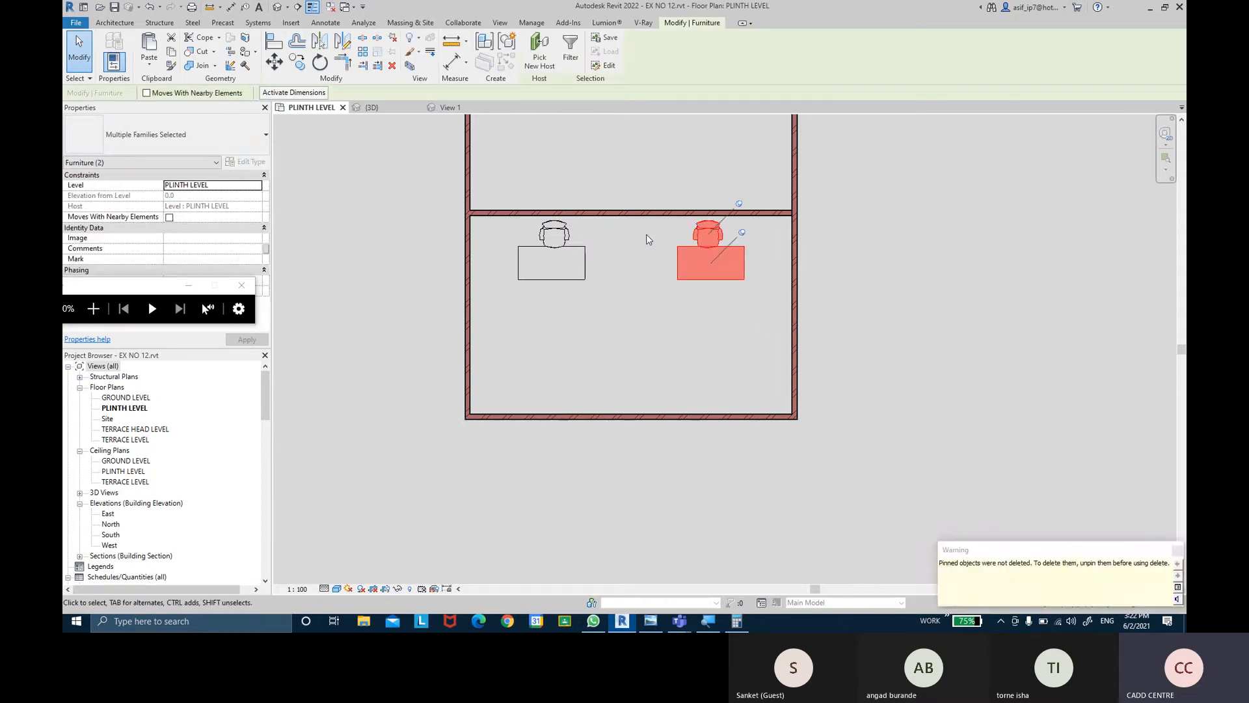
left_click(393, 40)
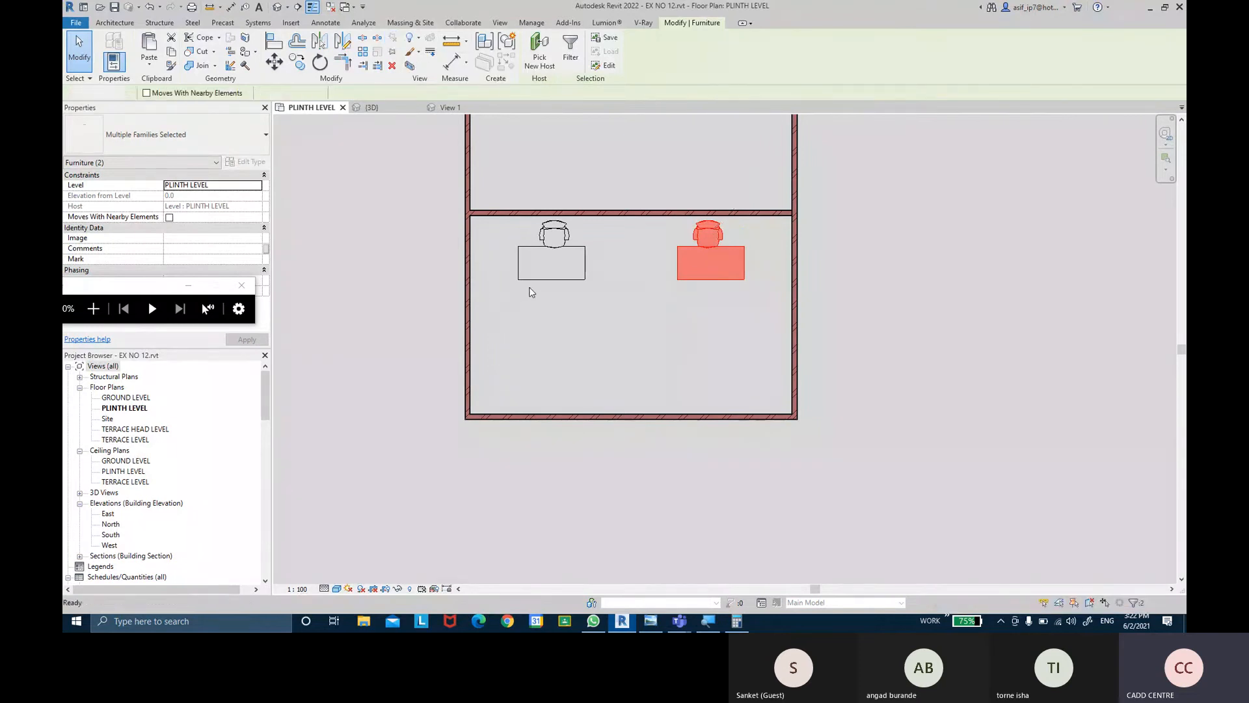
key("Delete")
- Move the remaining desk and chair closer to the room's left wall
left_click_drag(611, 307, 512, 235)
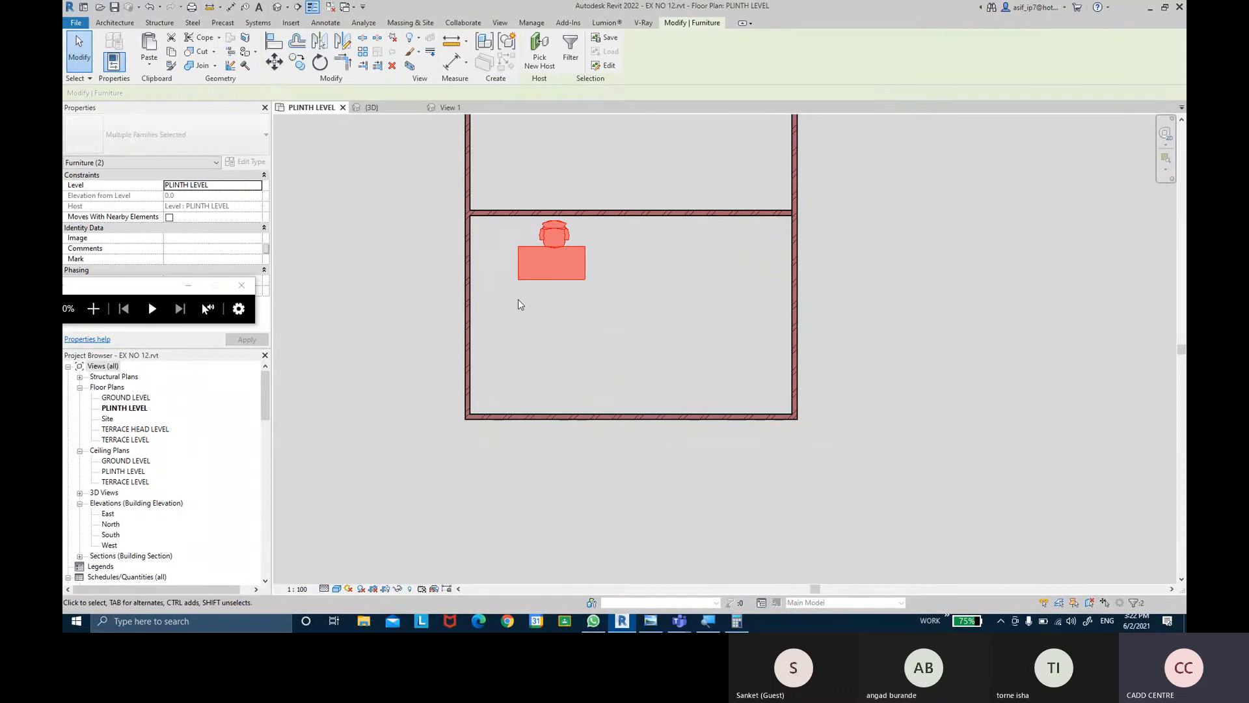
left_click_drag(519, 277, 486, 272)
left_click(636, 276)
scroll(574, 251, "up", 2)
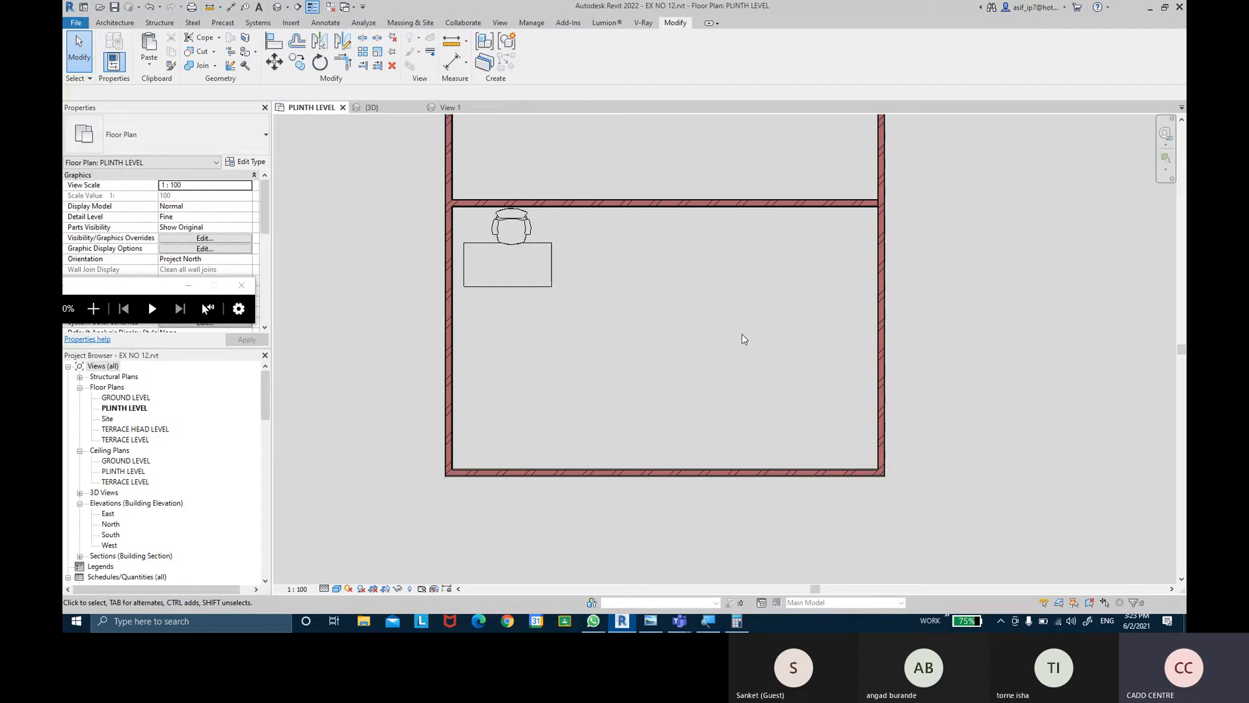
- Try a grouped linear array of four desk-and-chair sets along the upper wall, placing the second about 1,800 mm from the first
left_click_drag(662, 296, 465, 224)
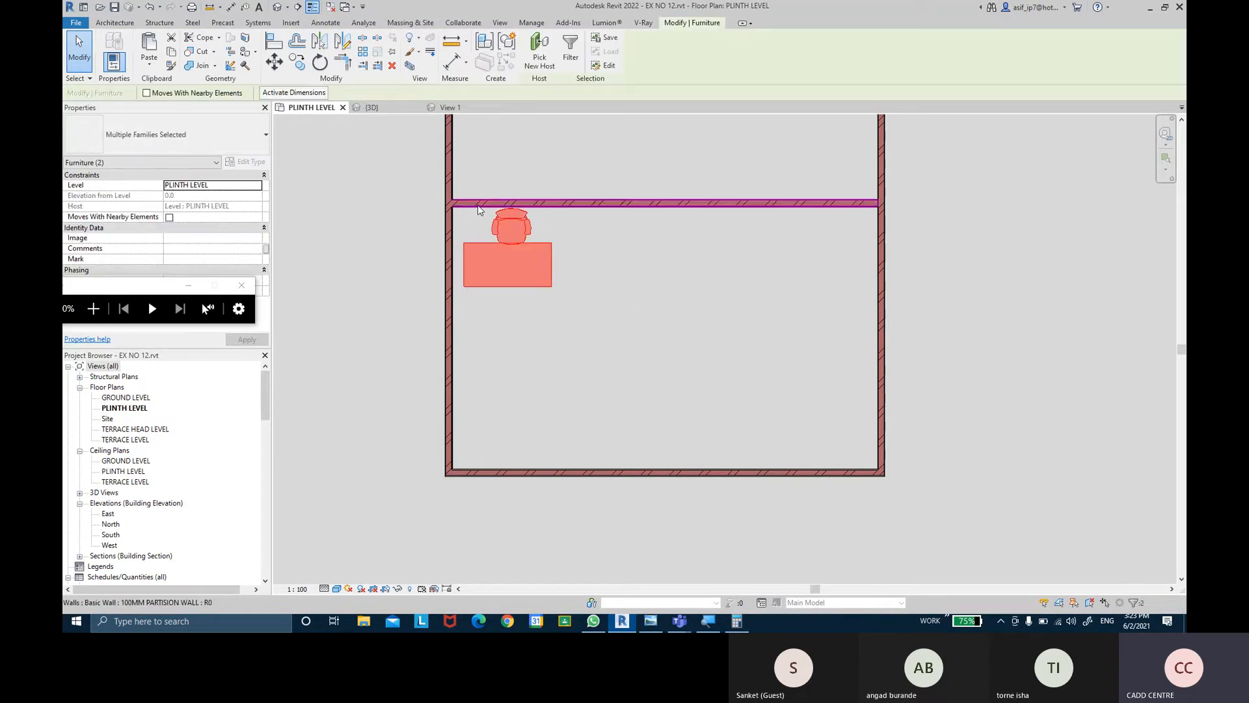
left_click(363, 52)
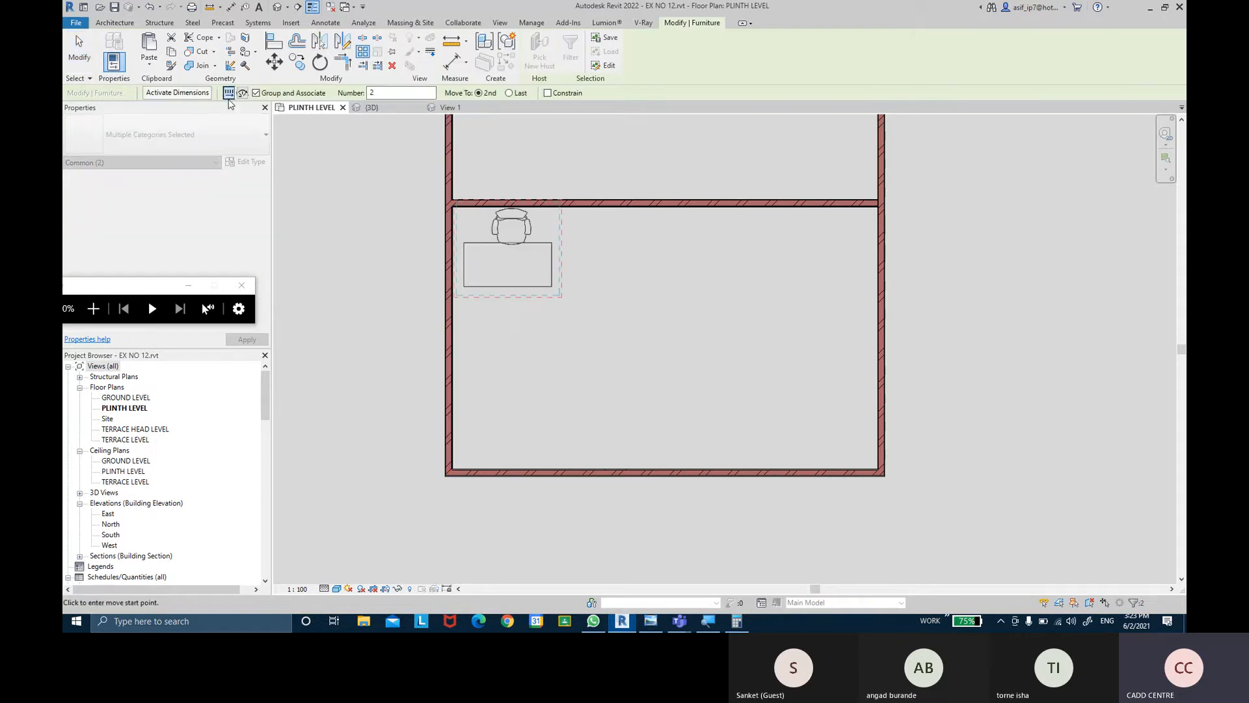
left_click(229, 98)
left_click(242, 94)
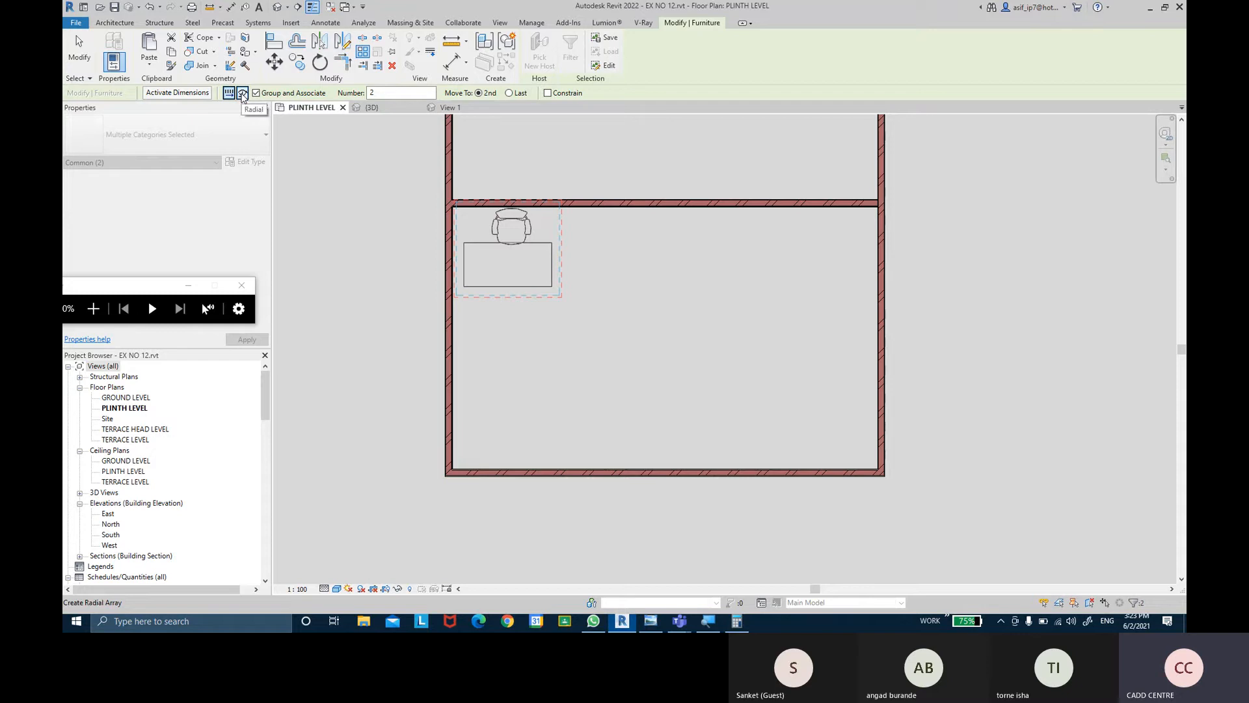
key("ctrl")
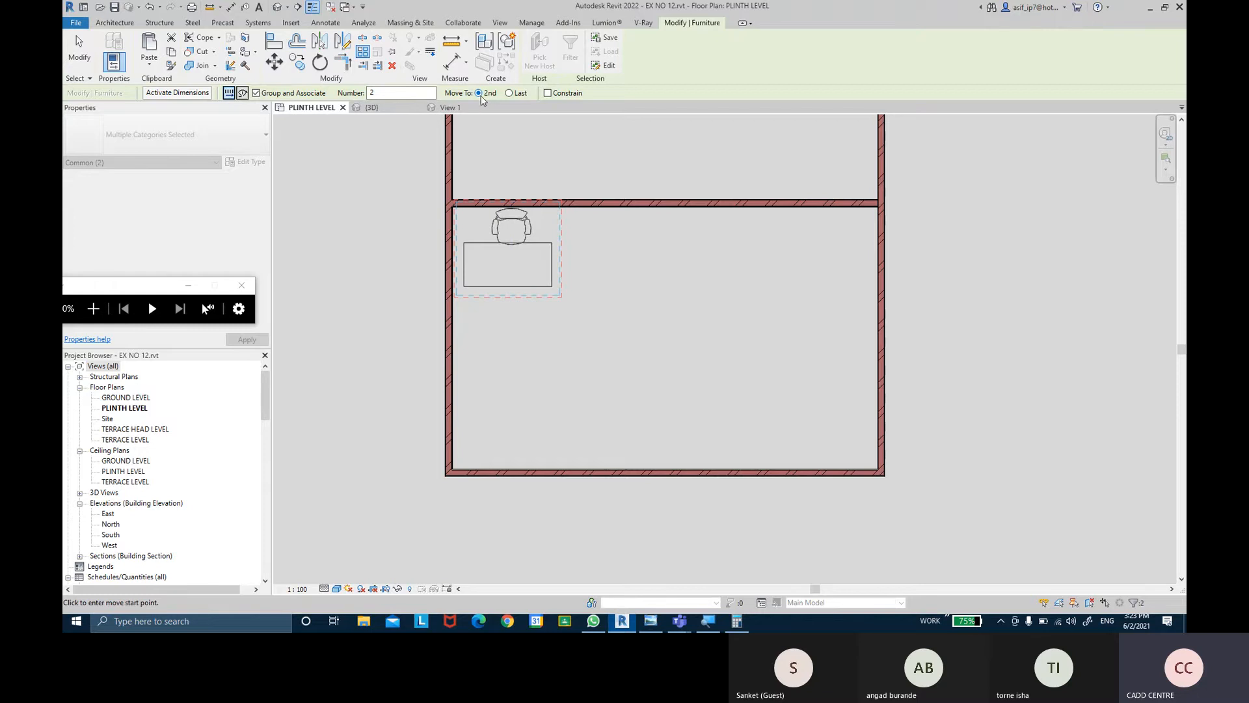
key("ctrl")
key("ctrl")
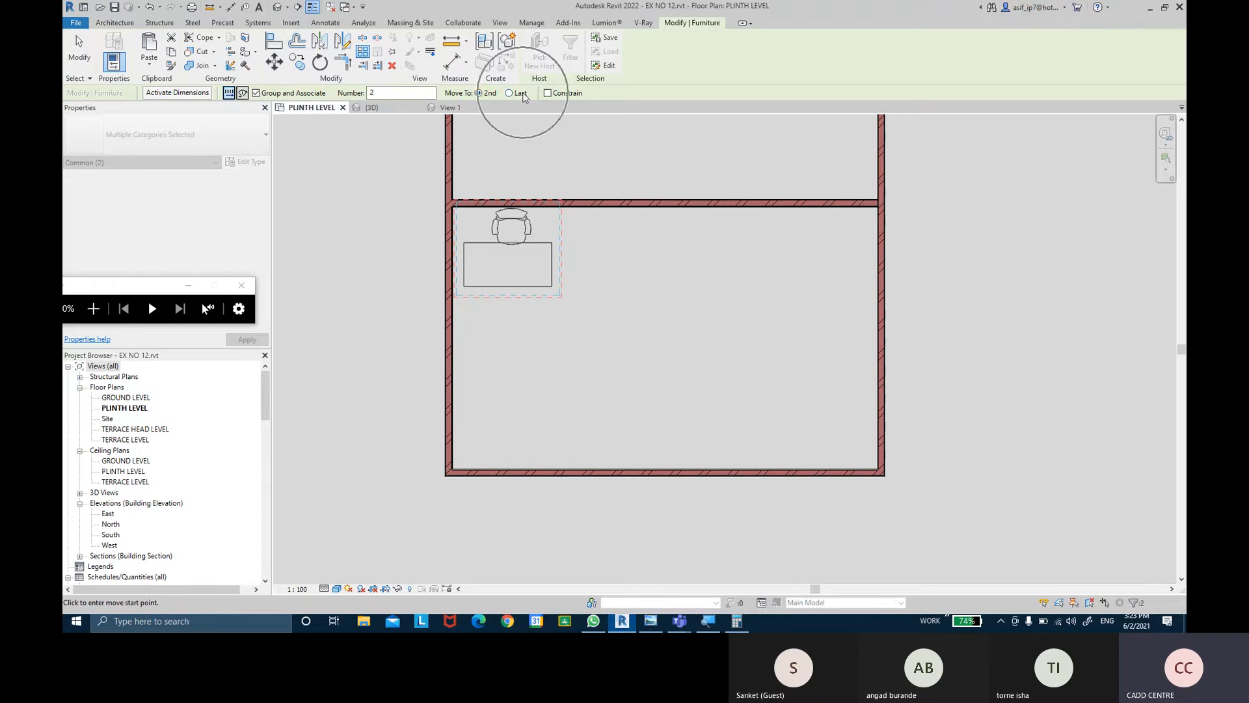
key("ctrl")
key("ctrl")
key("ctrl")
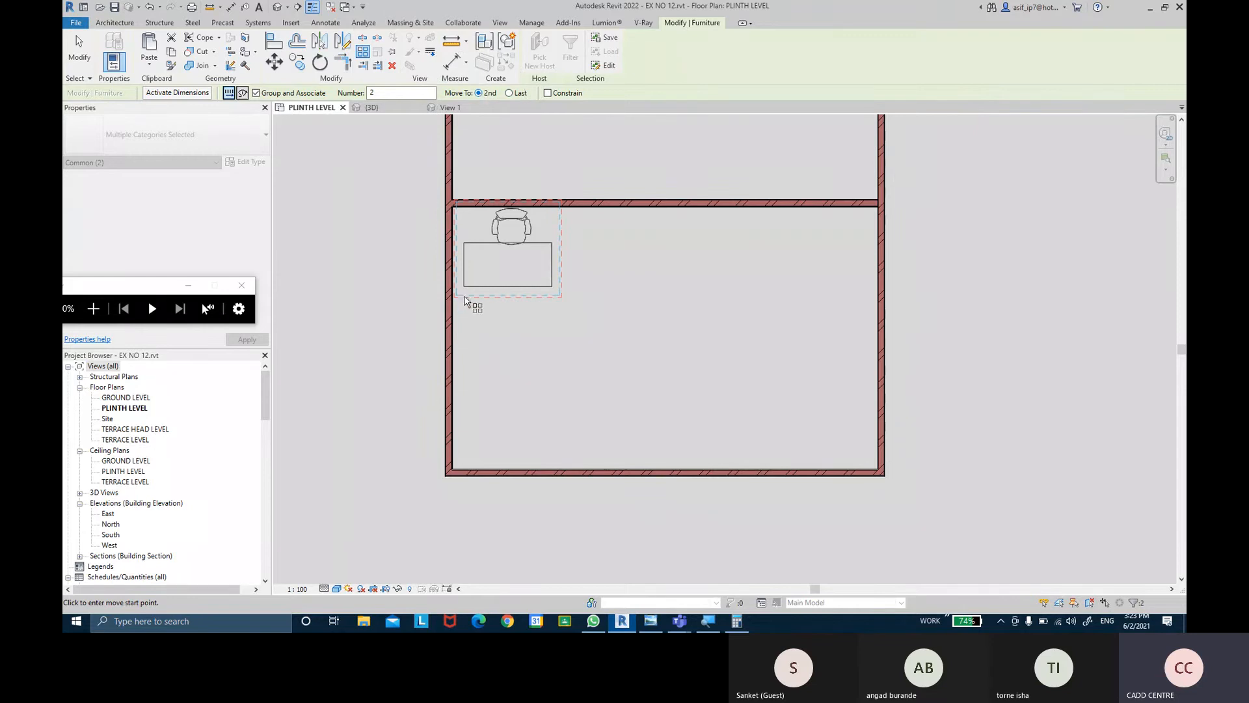
left_click(465, 288)
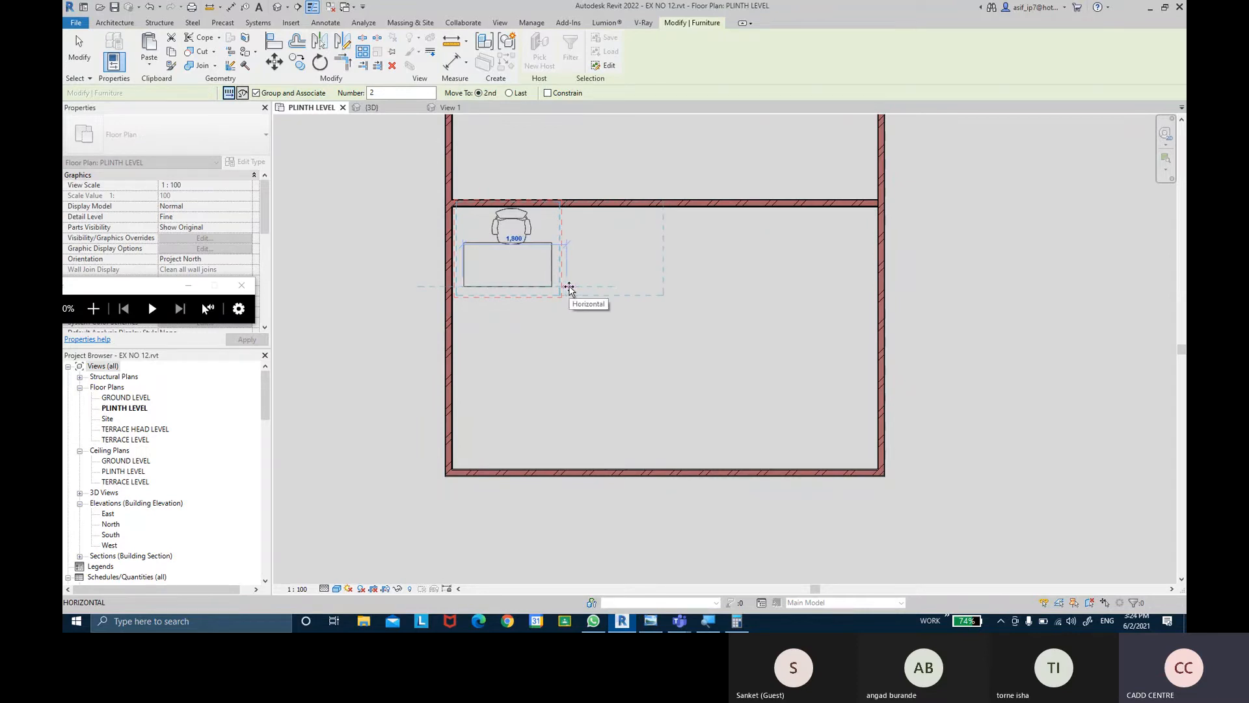
left_click(569, 288)
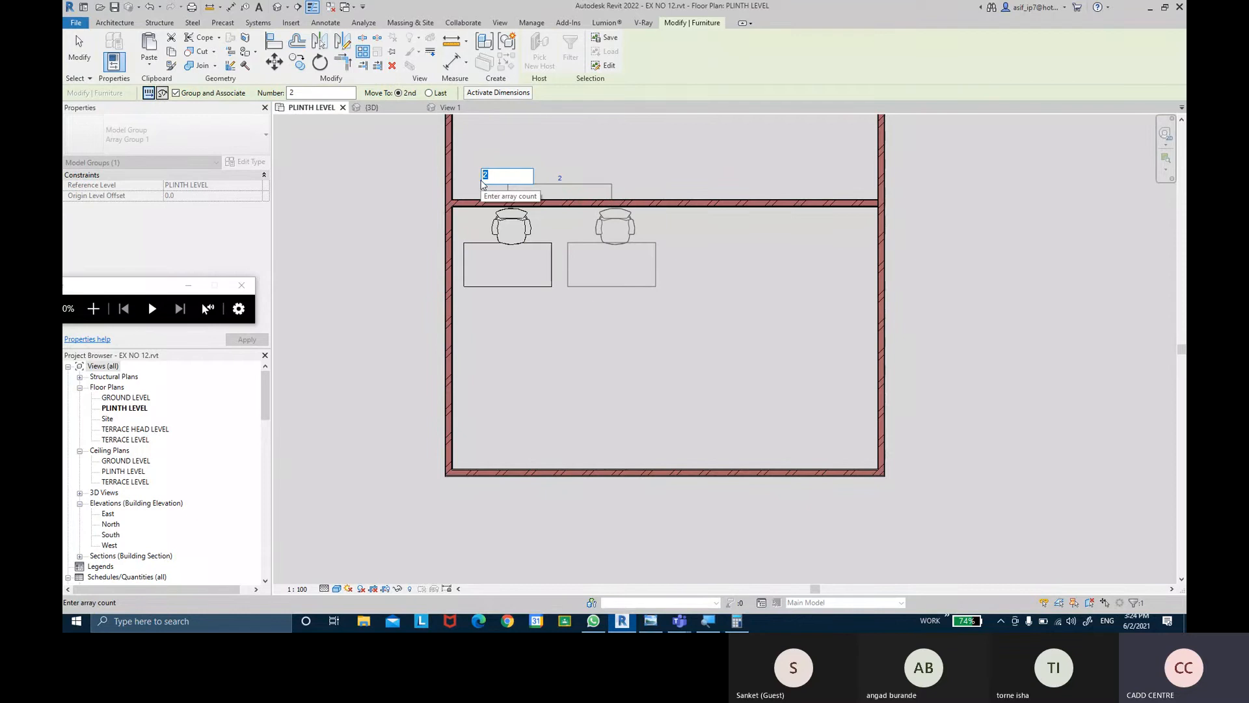
type("4")
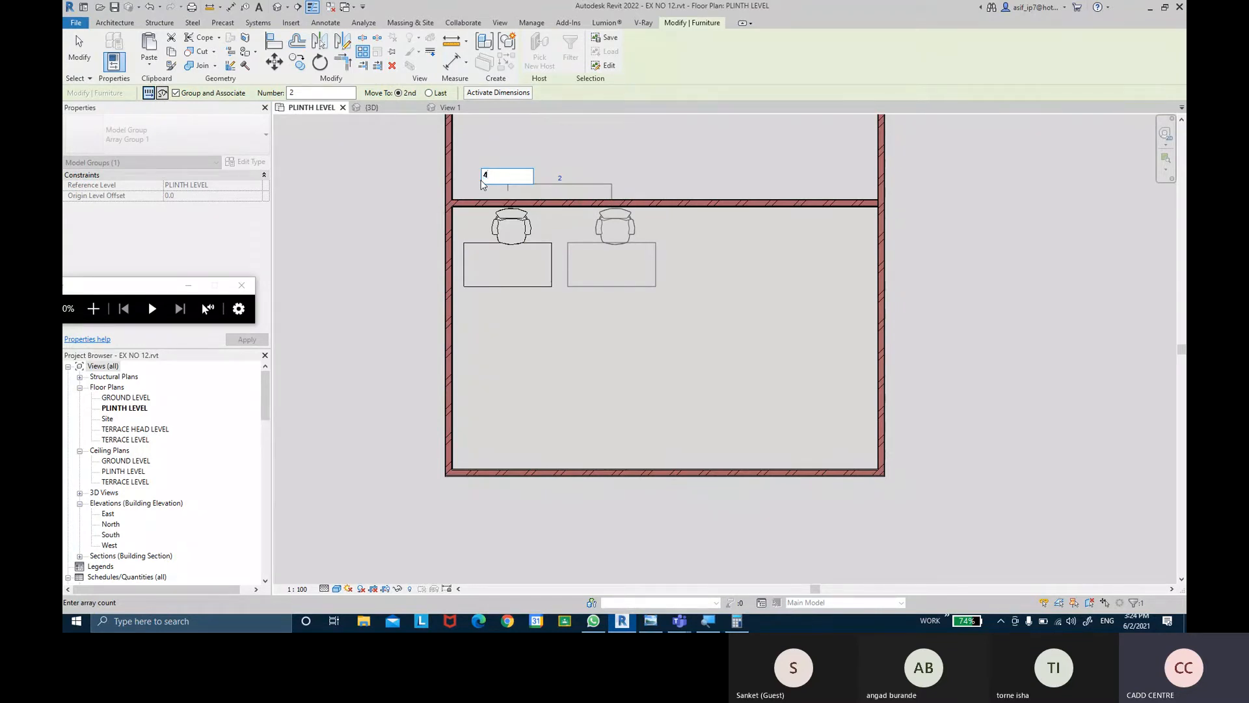
key("Return")
scroll(545, 286, "up", 2)
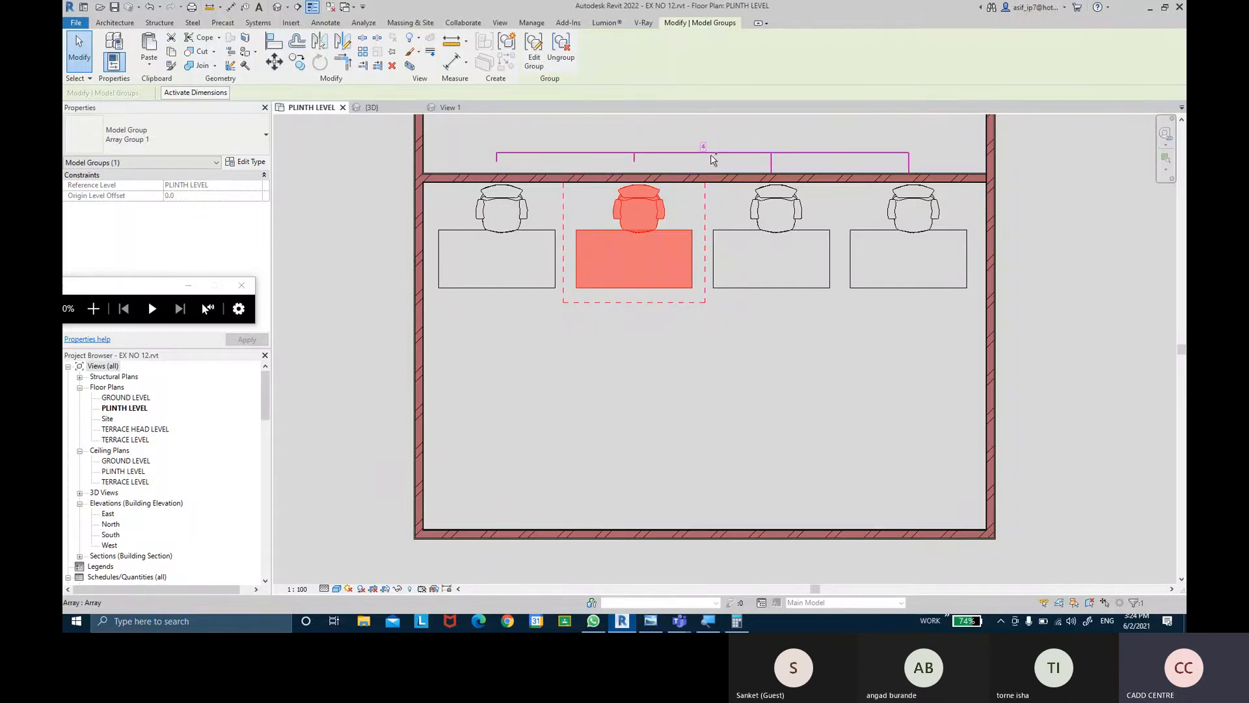
key("ctrl+z")
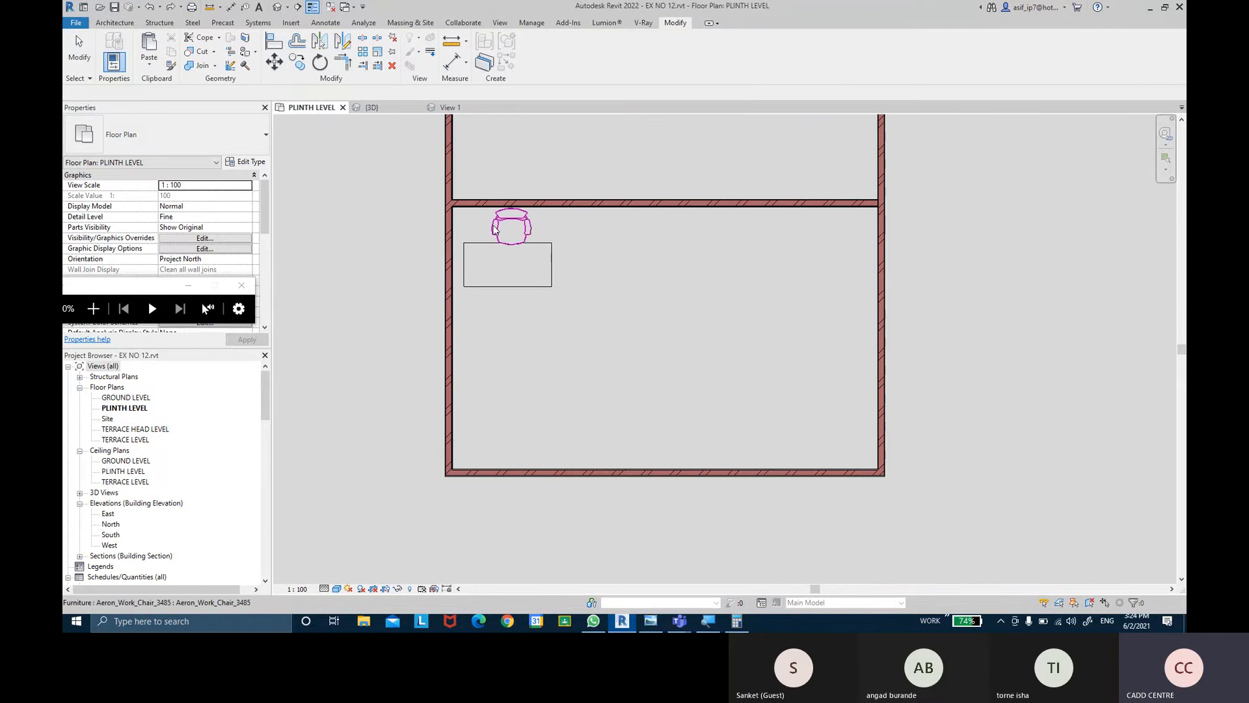
- Array the desk and chair linearly along the upper wall with the Last option, four items spanning about 5,300 mm
left_click_drag(581, 325, 494, 216)
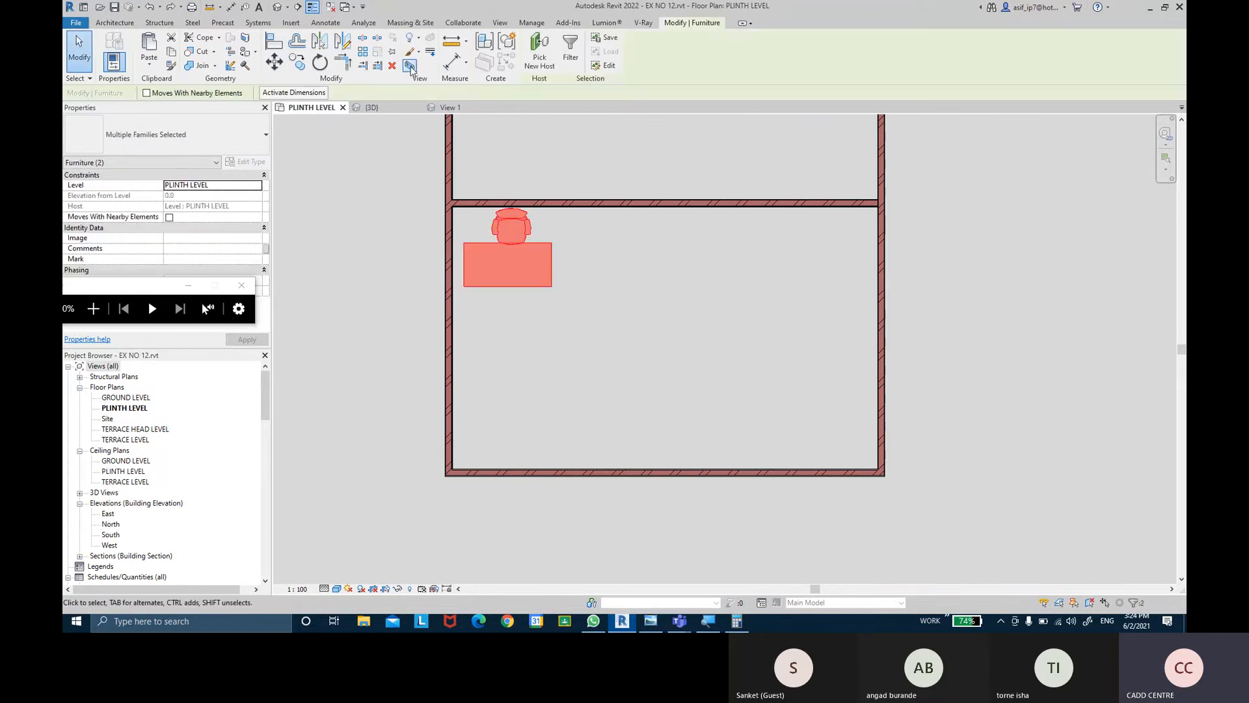
left_click(363, 52)
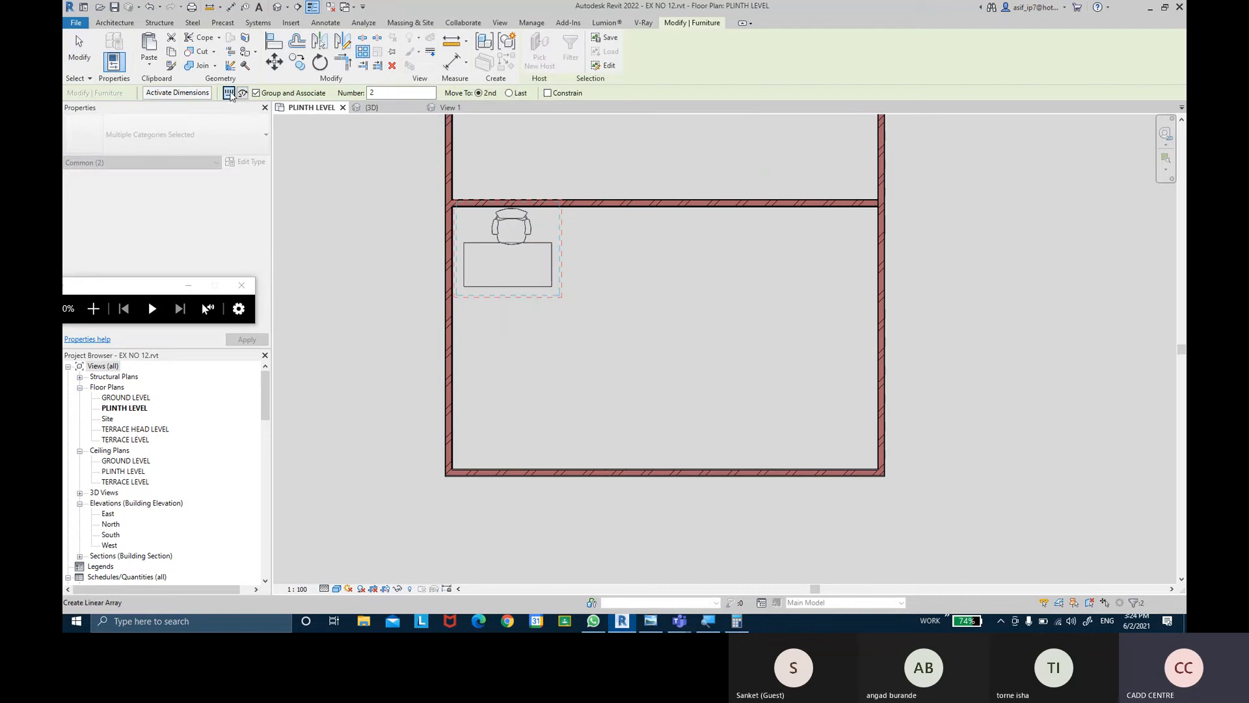
left_click(509, 93)
left_click(554, 288)
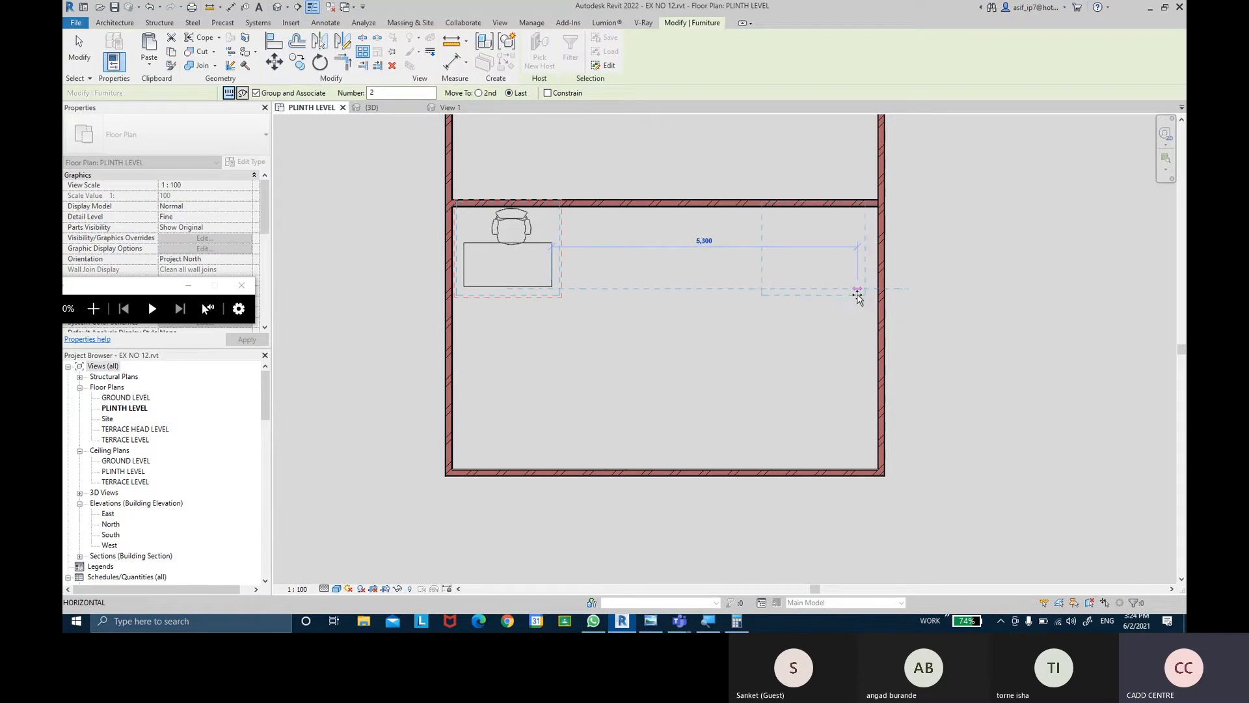
left_click(862, 296)
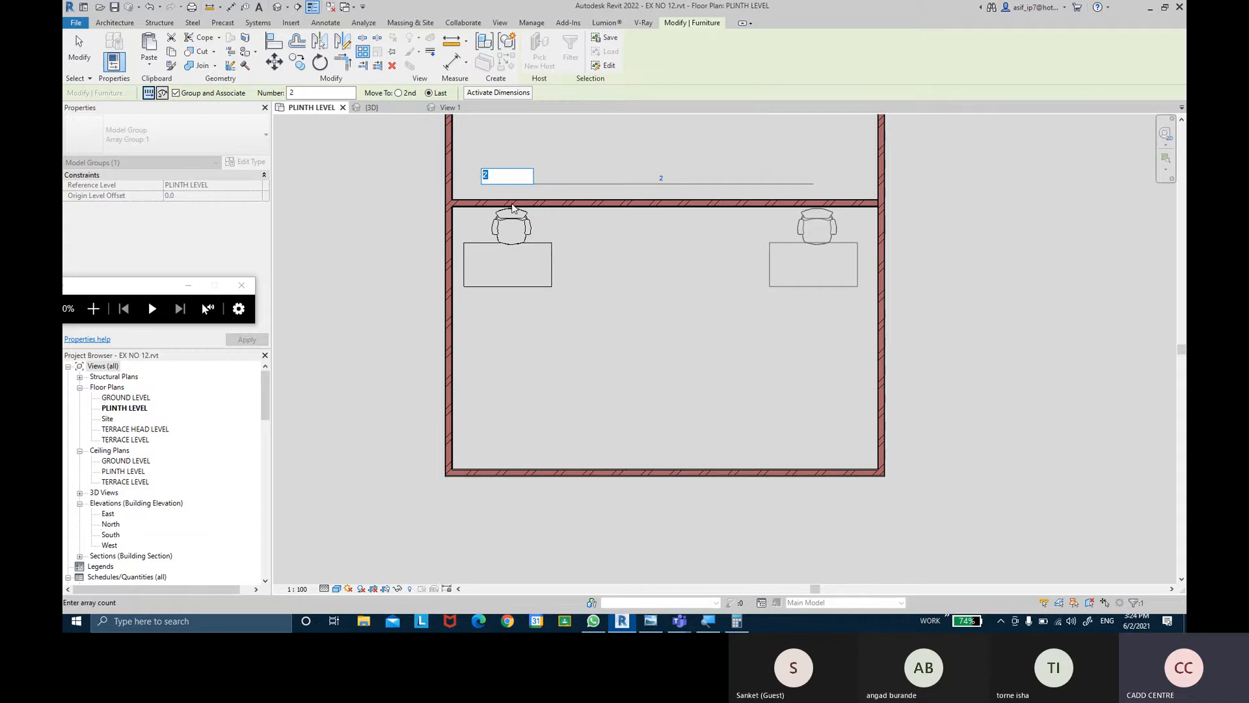
type("4")
key("Return")
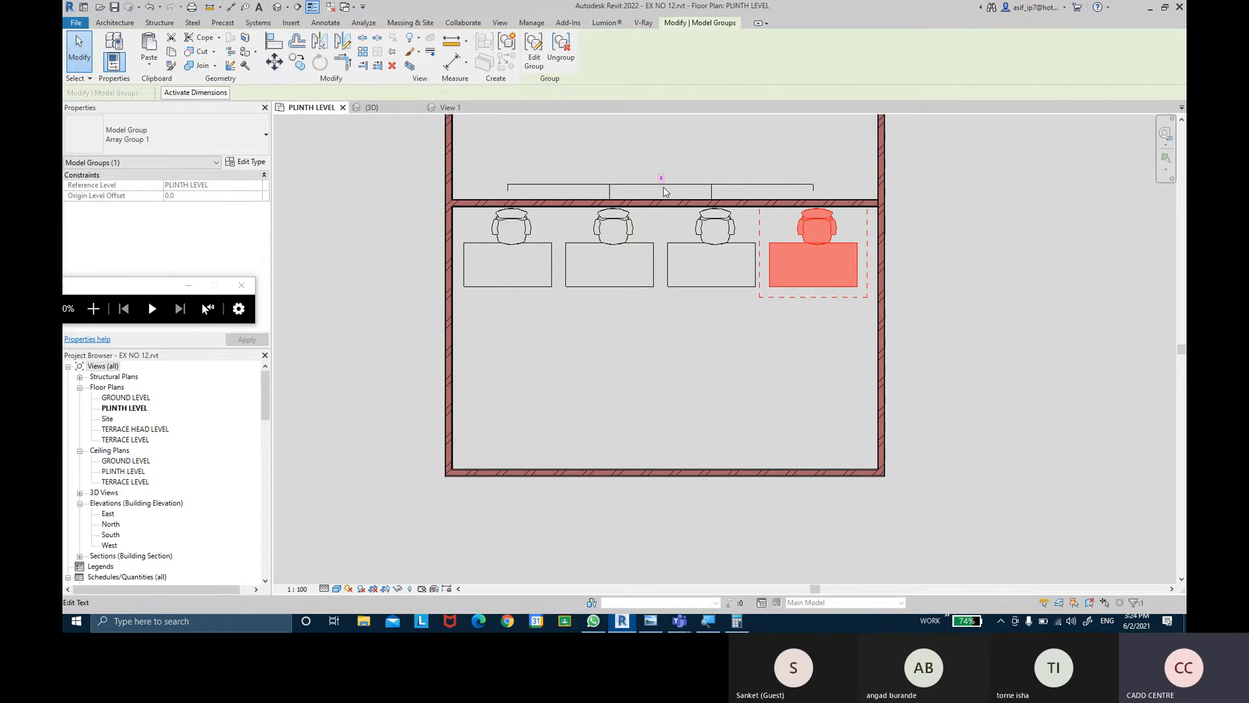
- Try an item count of 5 for the desk array and restore the count to 4
left_click(662, 189)
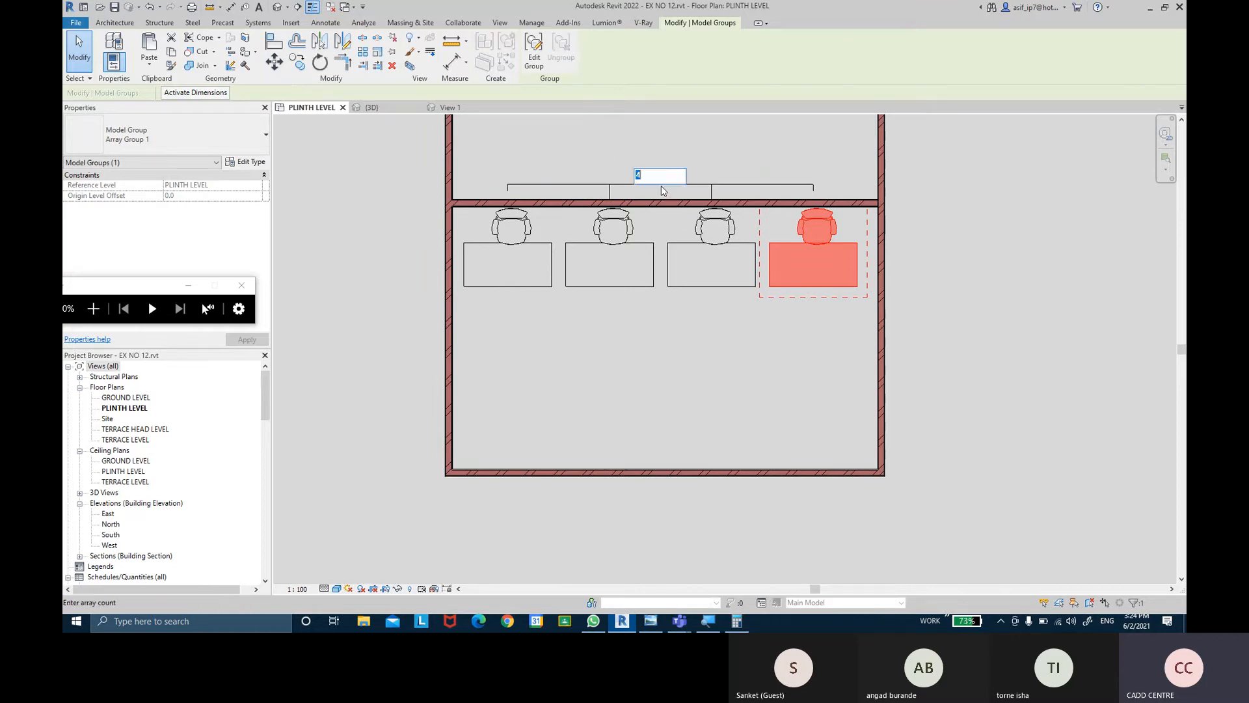
type("5")
key("Return")
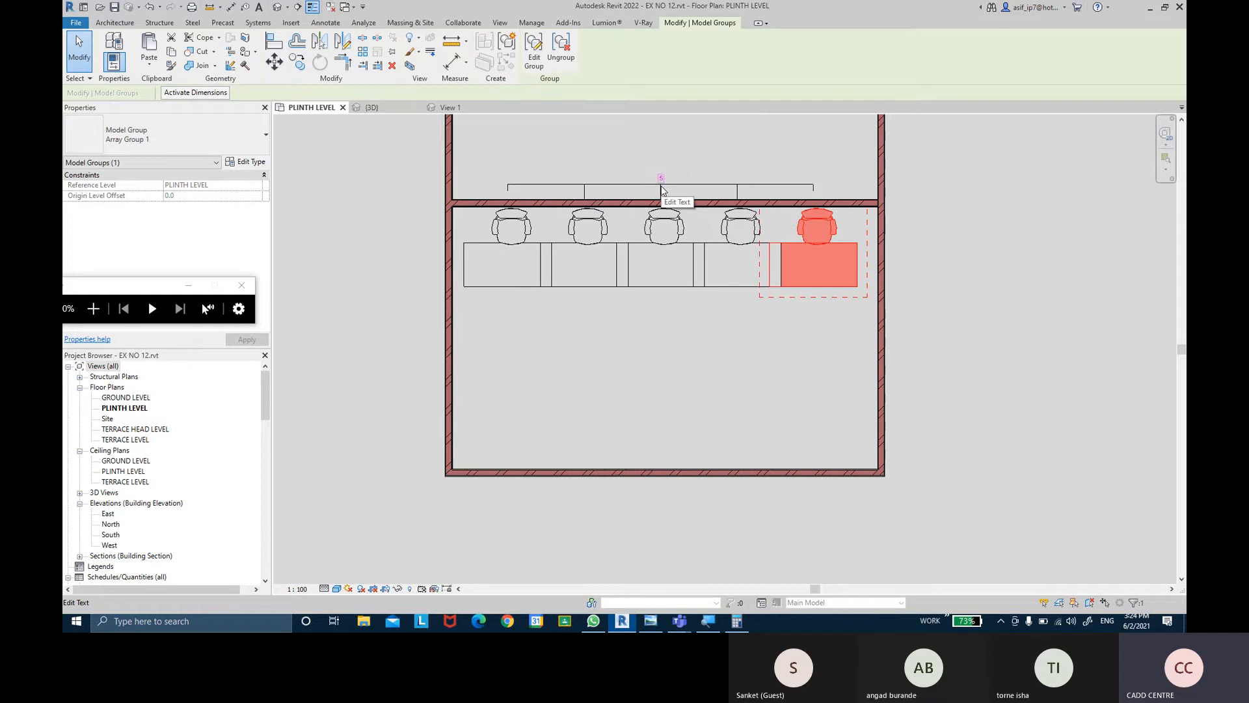
left_click(661, 182)
type("4")
key("Return")
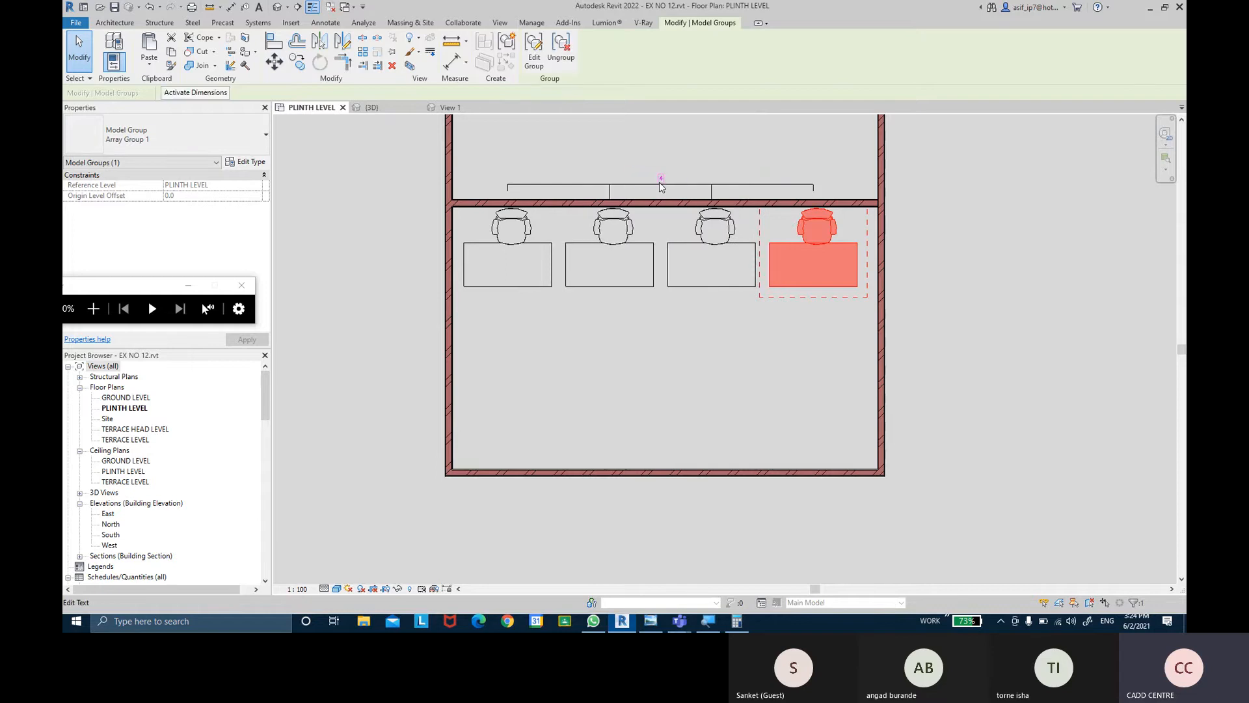
left_click(756, 348)
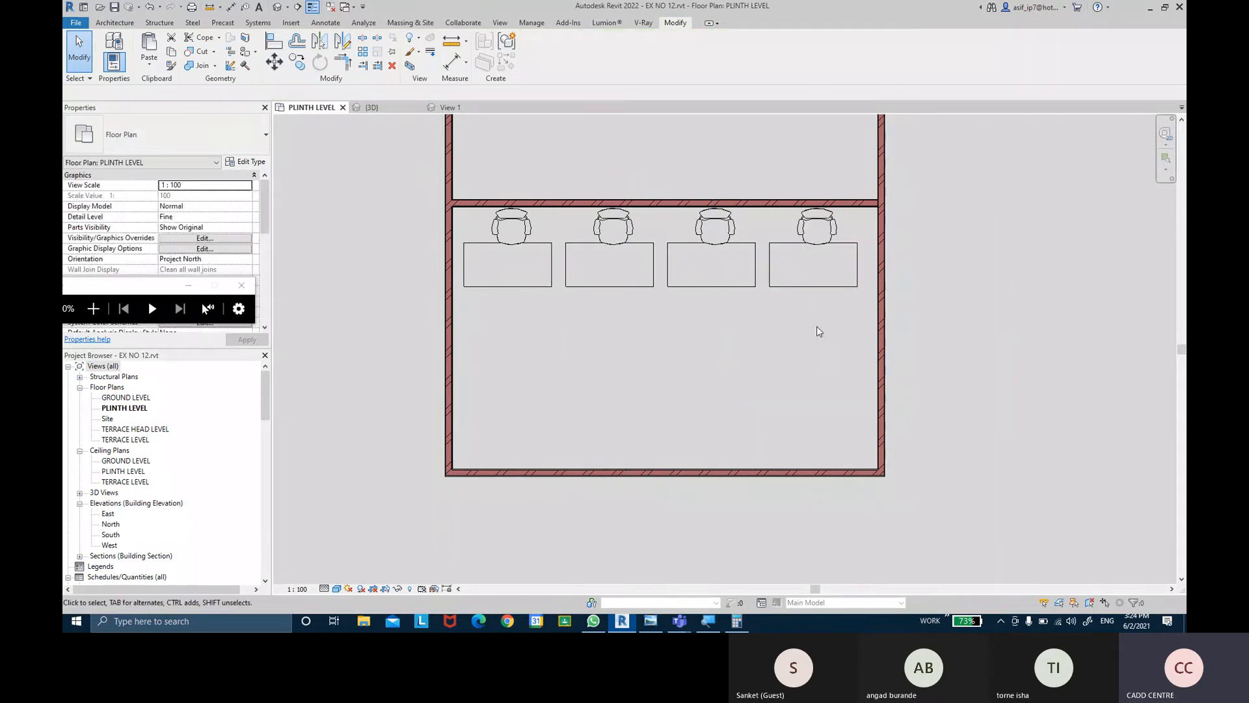
- Array the row of four desk-and-chair sets linearly down the room with the Last option, three rows spanning about 3,100 mm
left_click_drag(817, 326, 525, 303)
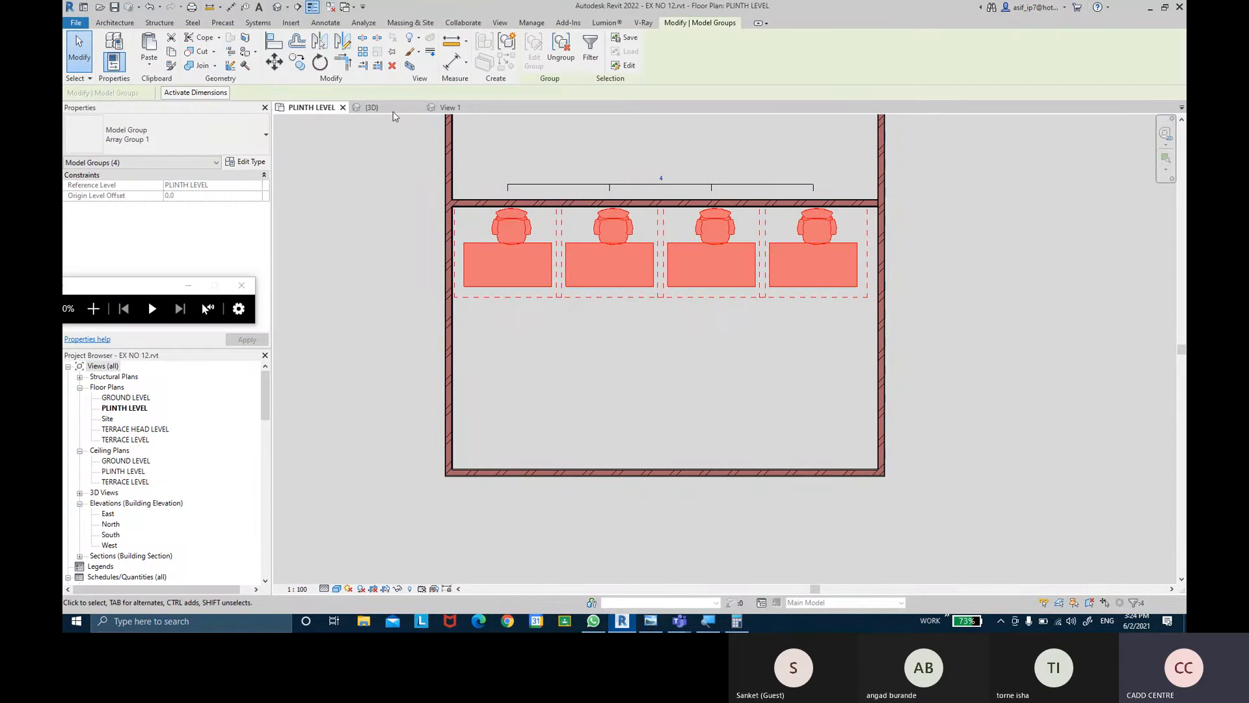
left_click(360, 55)
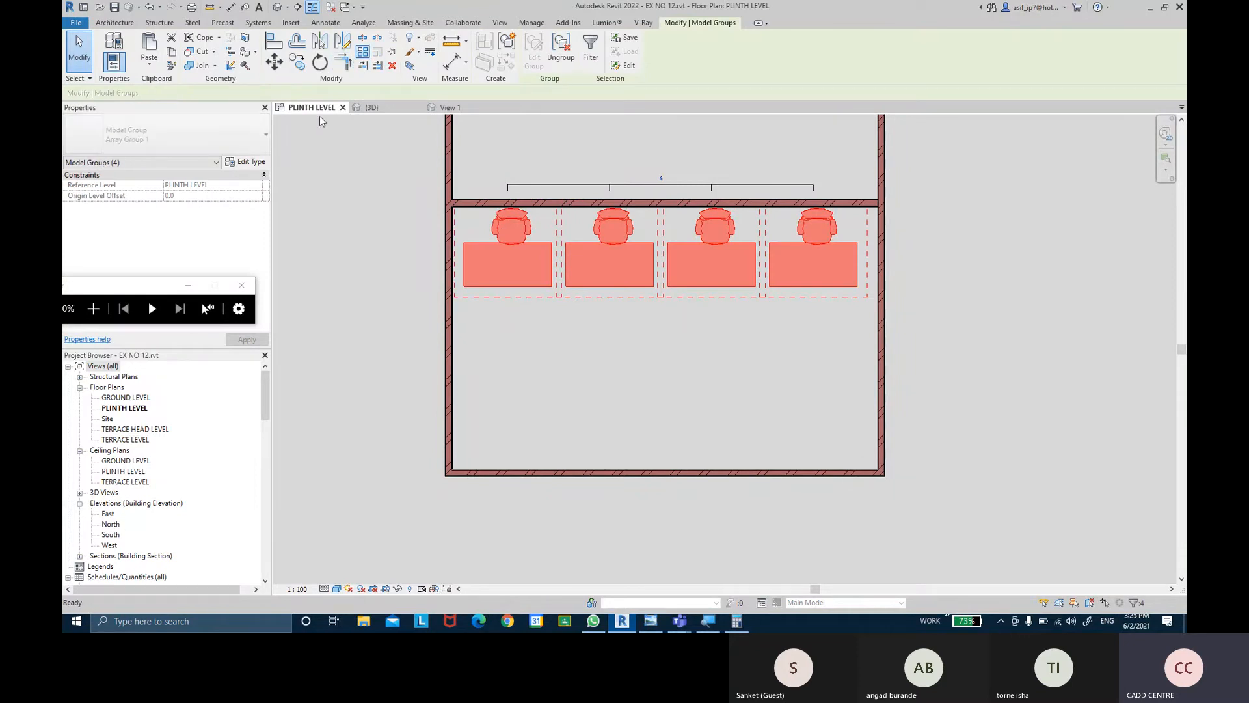
left_click(249, 93)
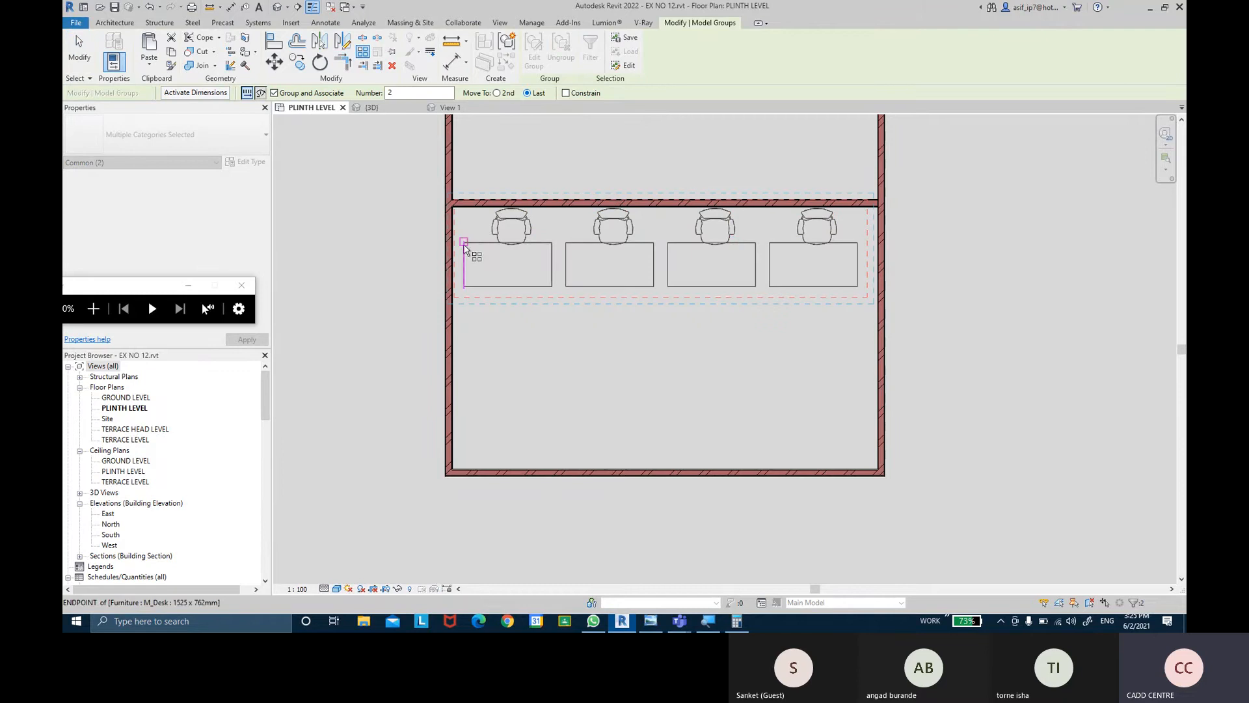
scroll(518, 214, "up", 2)
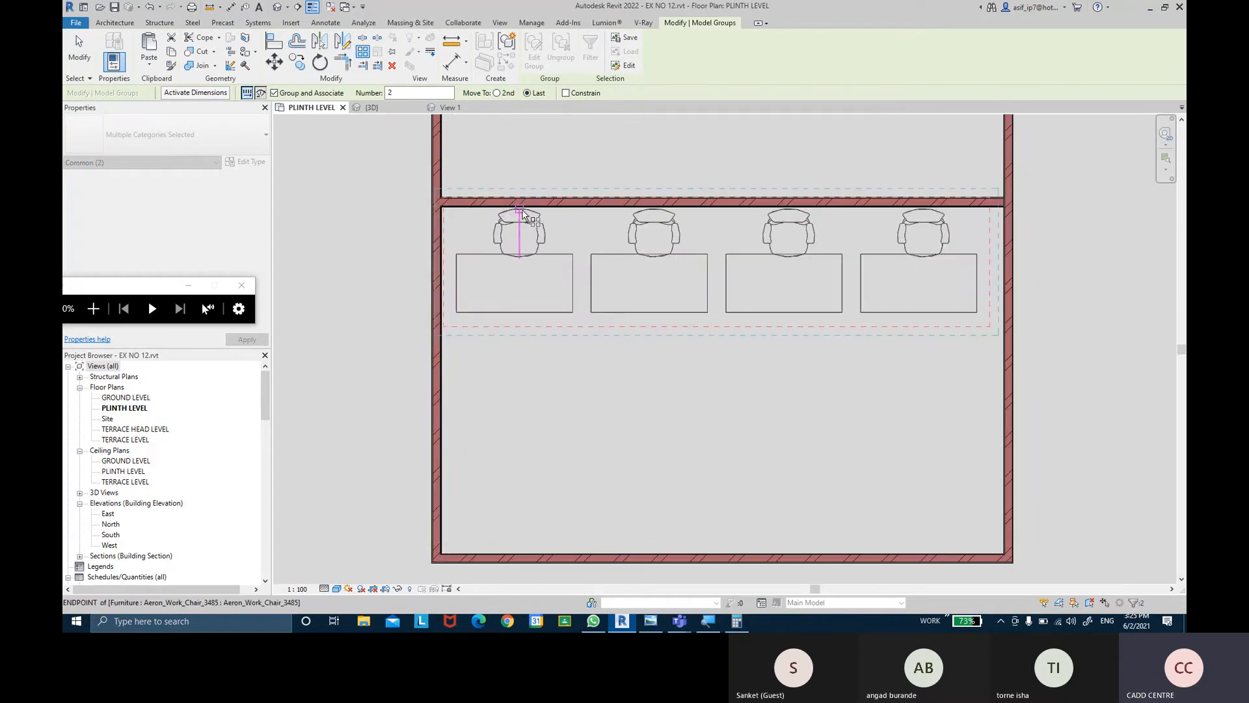
left_click(457, 318)
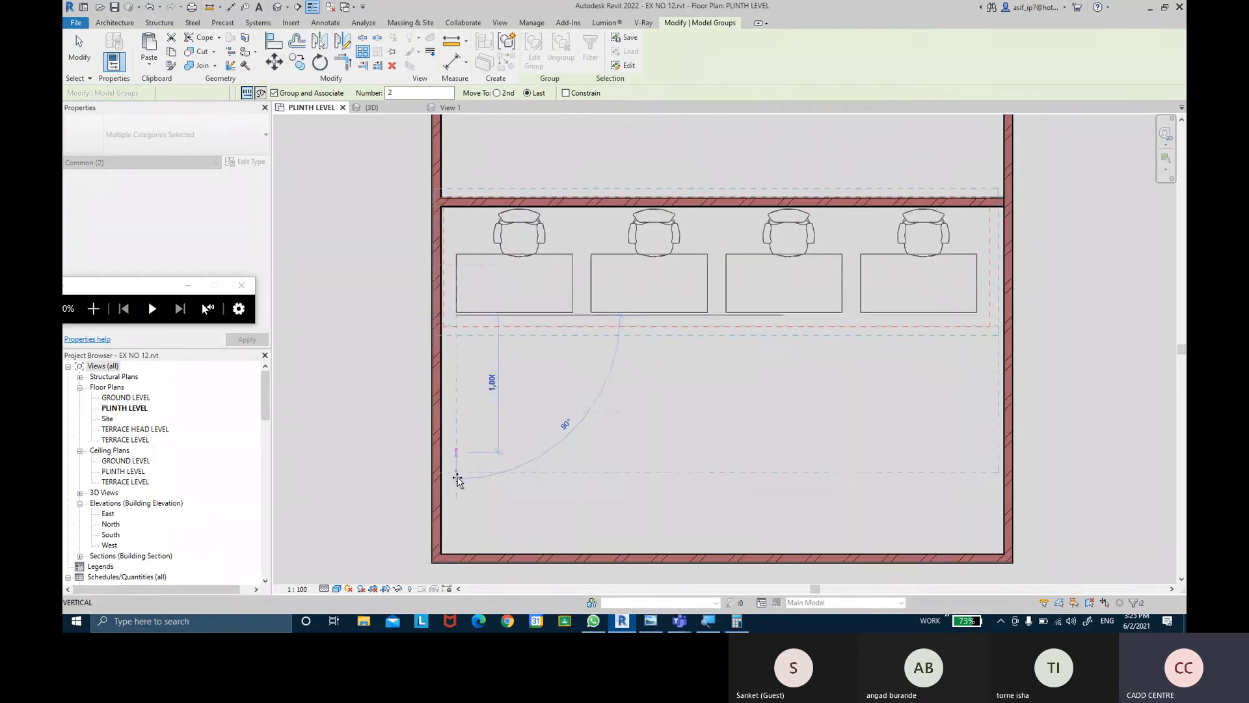
scroll(466, 442, "up", 4)
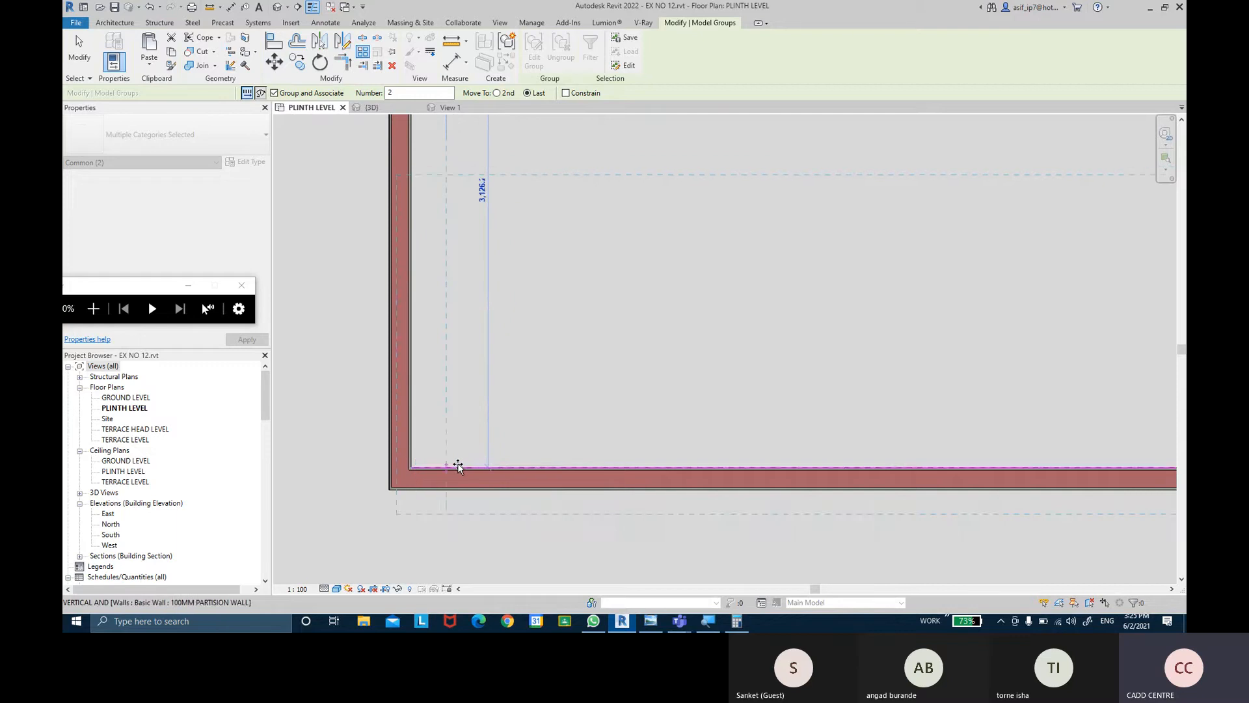
scroll(452, 457, "down", 3)
scroll(452, 458, "down", 1)
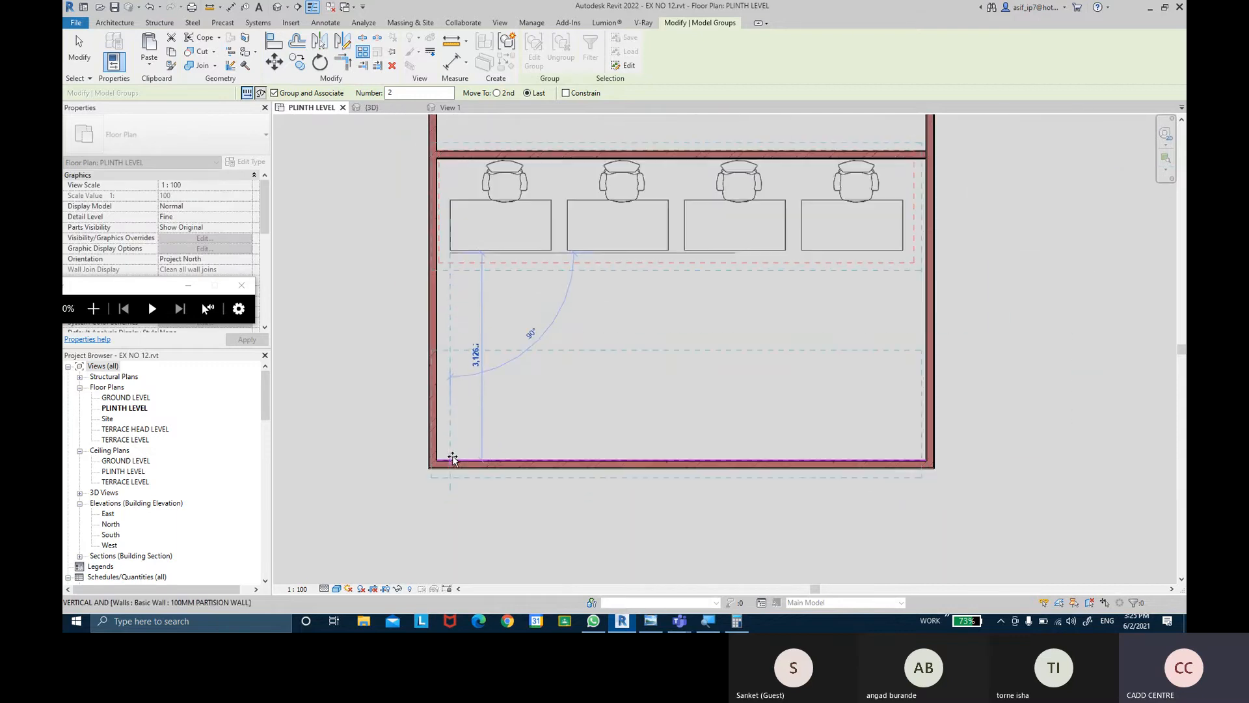
scroll(453, 457, "up", 3)
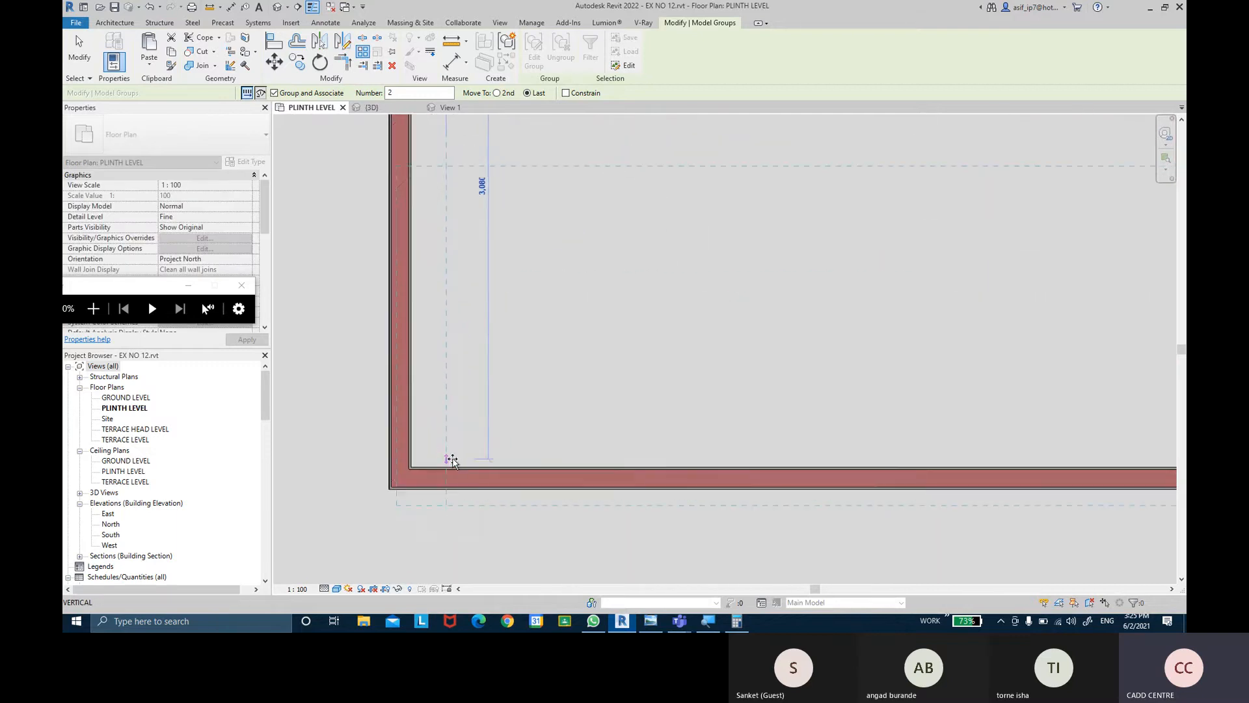
left_click(452, 459)
scroll(586, 260, "down", 5)
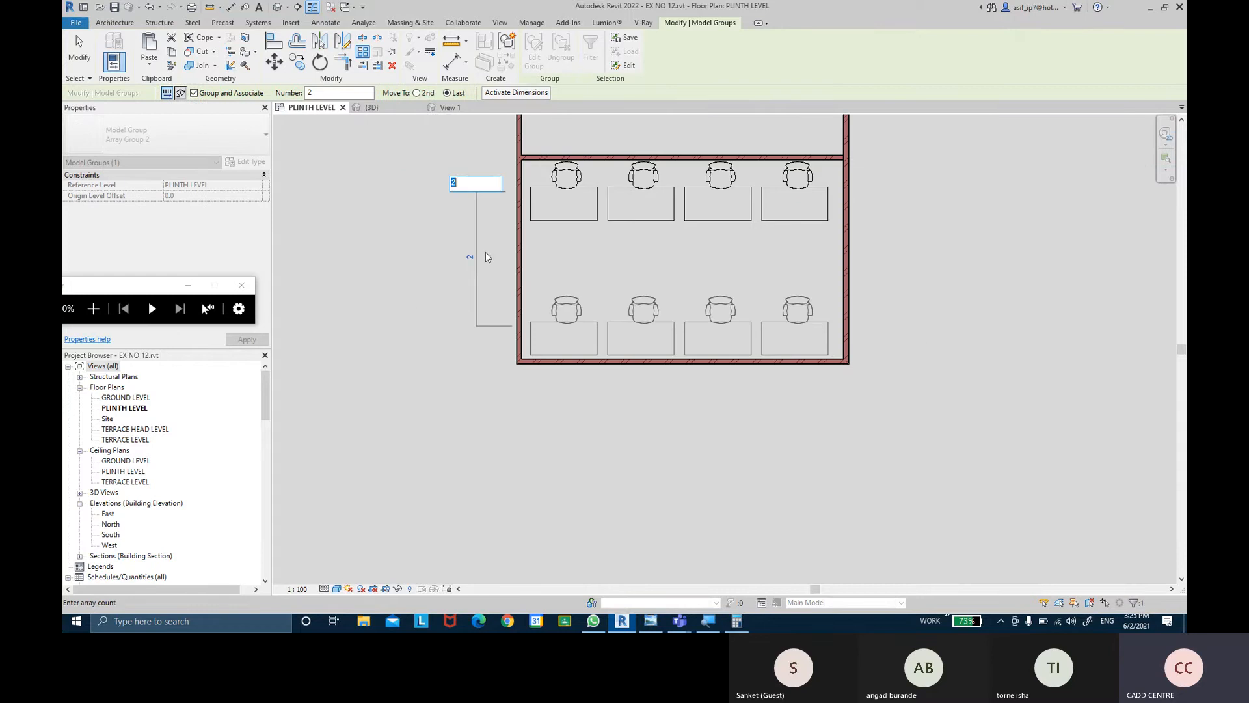
type("3")
key("Return")
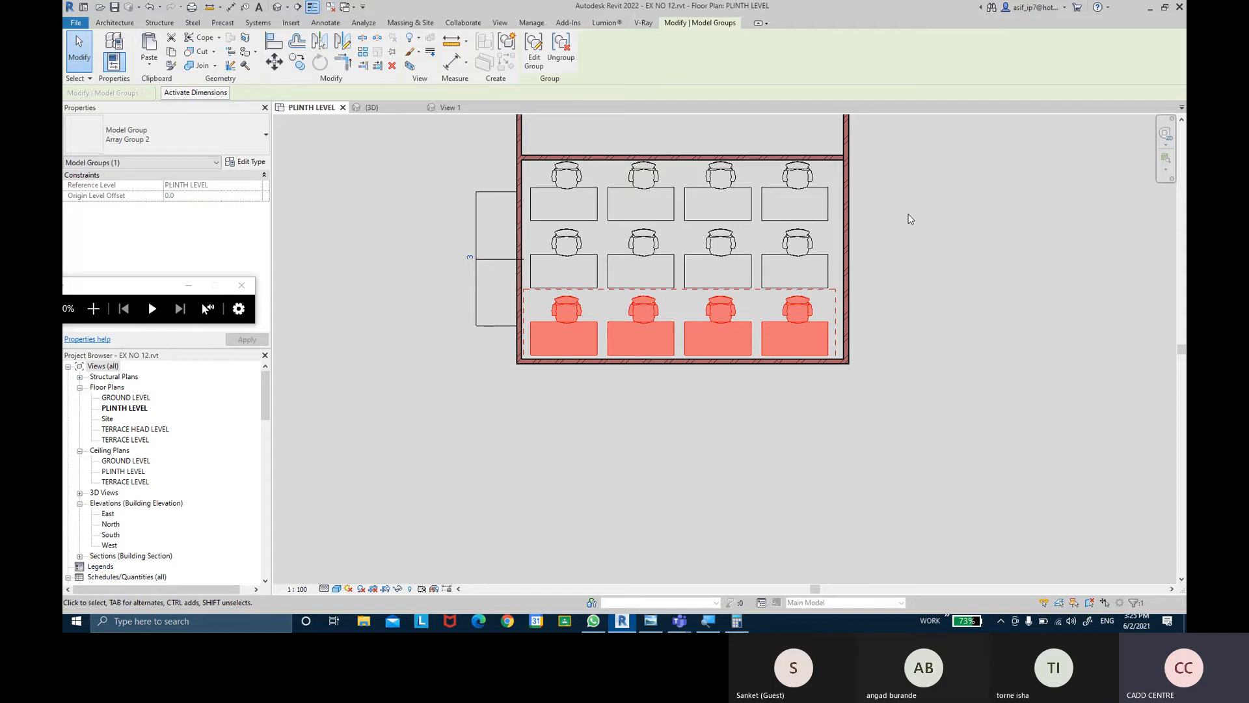
left_click(908, 217)
middle_click_drag(895, 225, 864, 253)
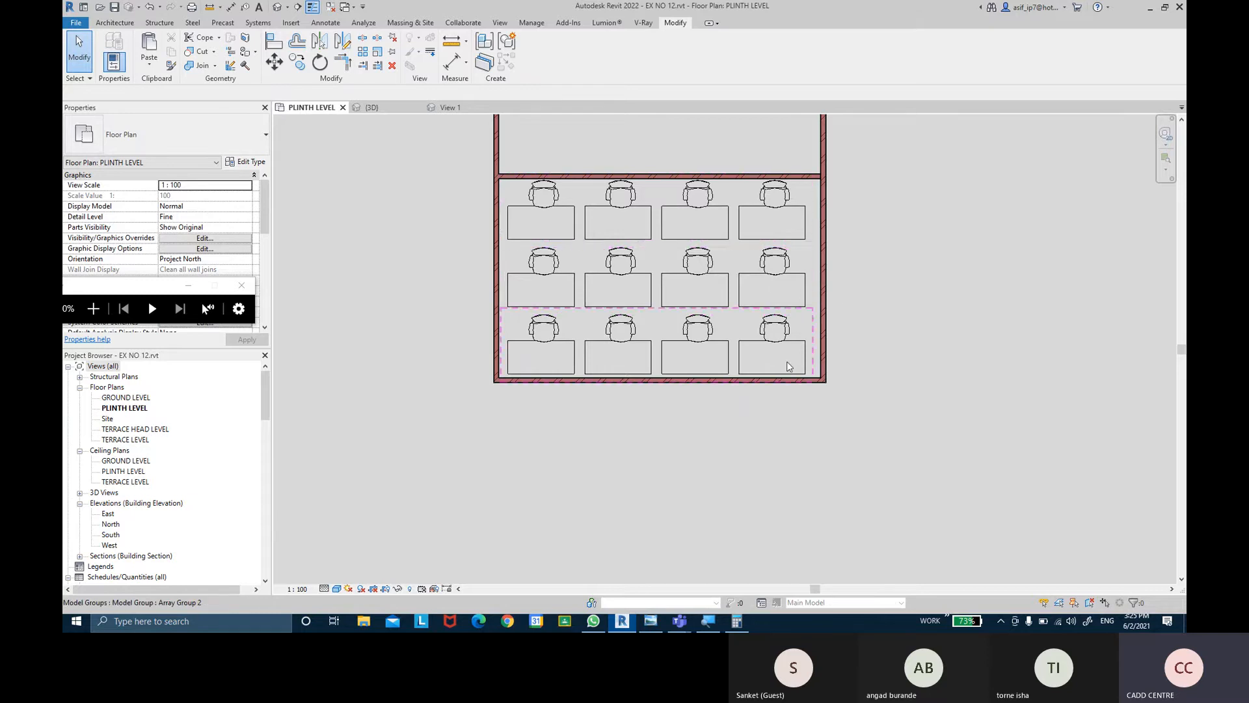
left_click(840, 257)
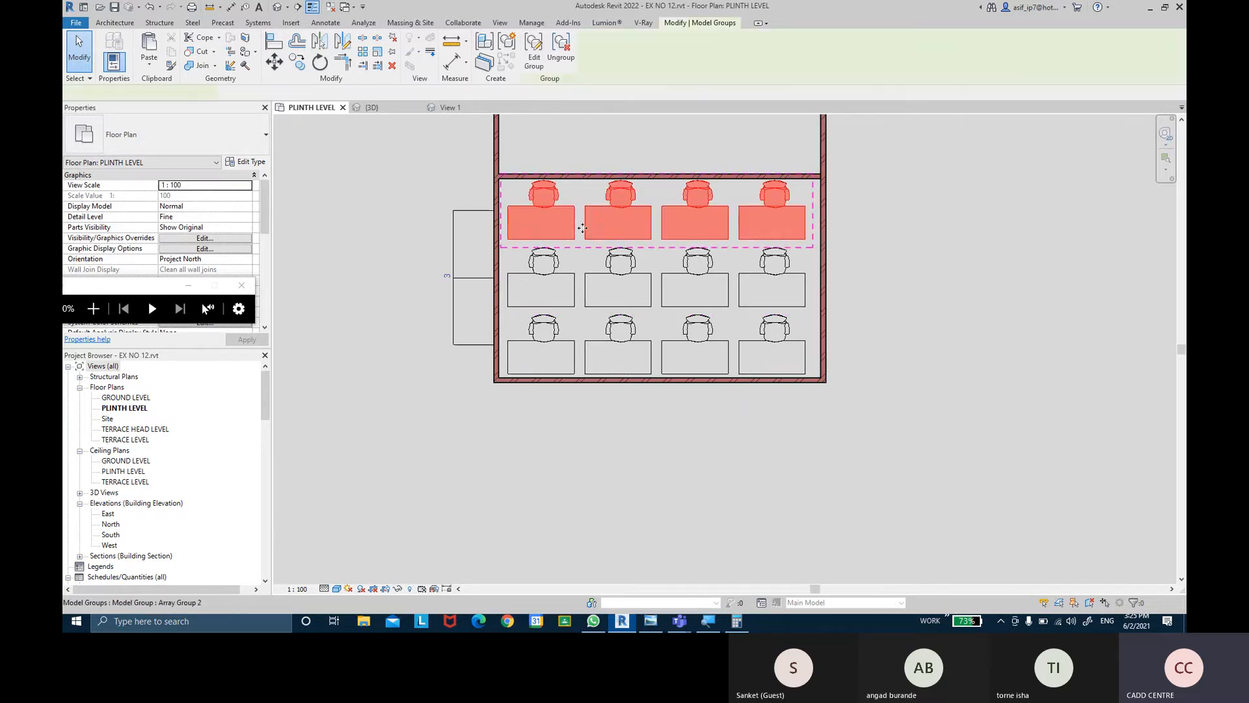
left_click(861, 241)
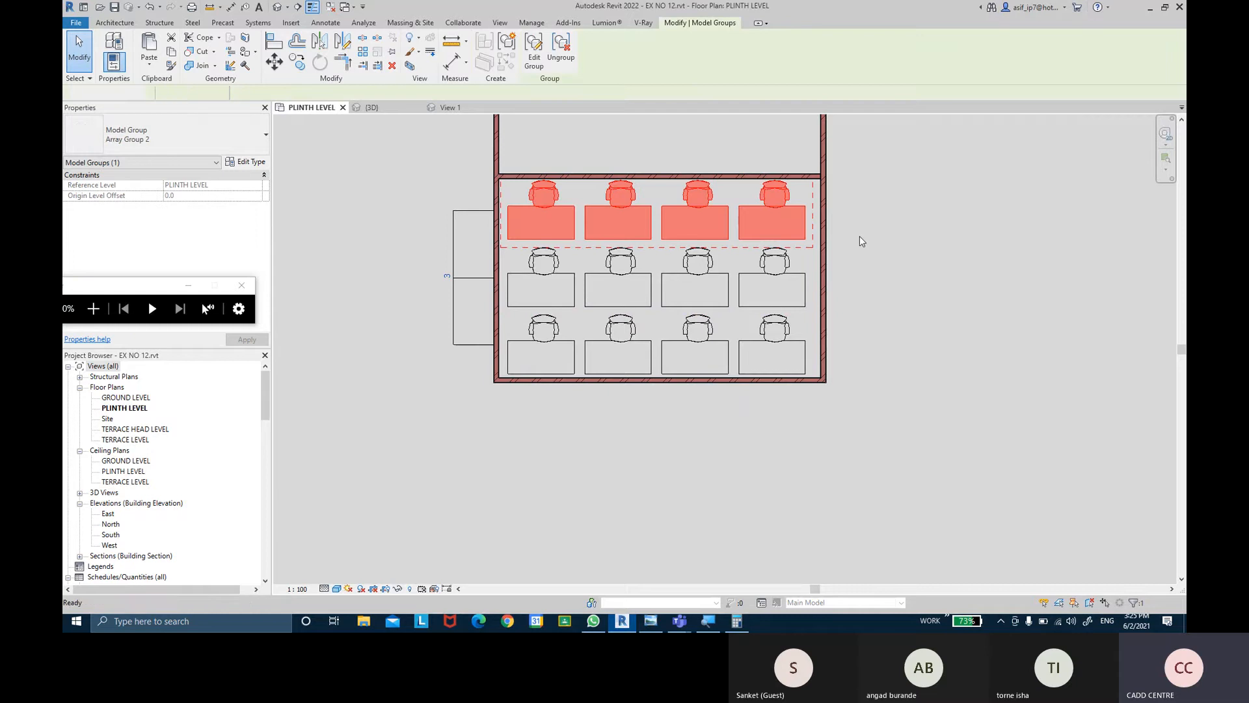
middle_click_drag(867, 246, 872, 330)
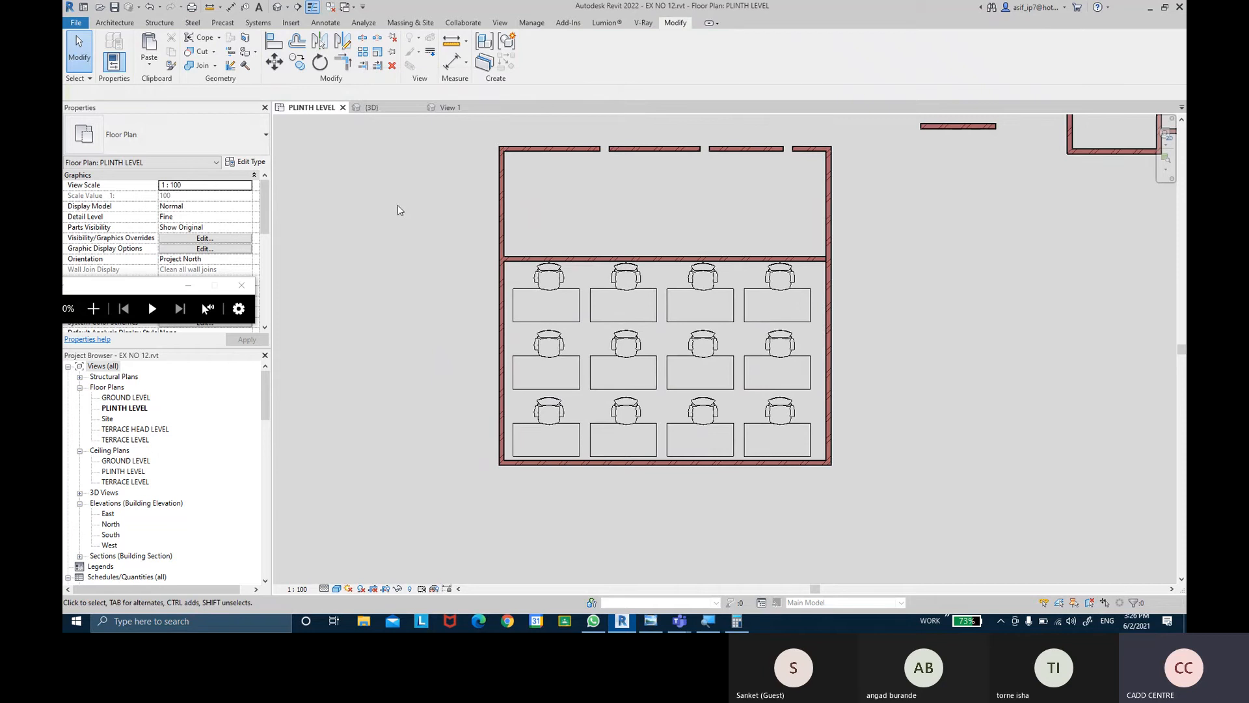
middle_click_drag(466, 251, 420, 271)
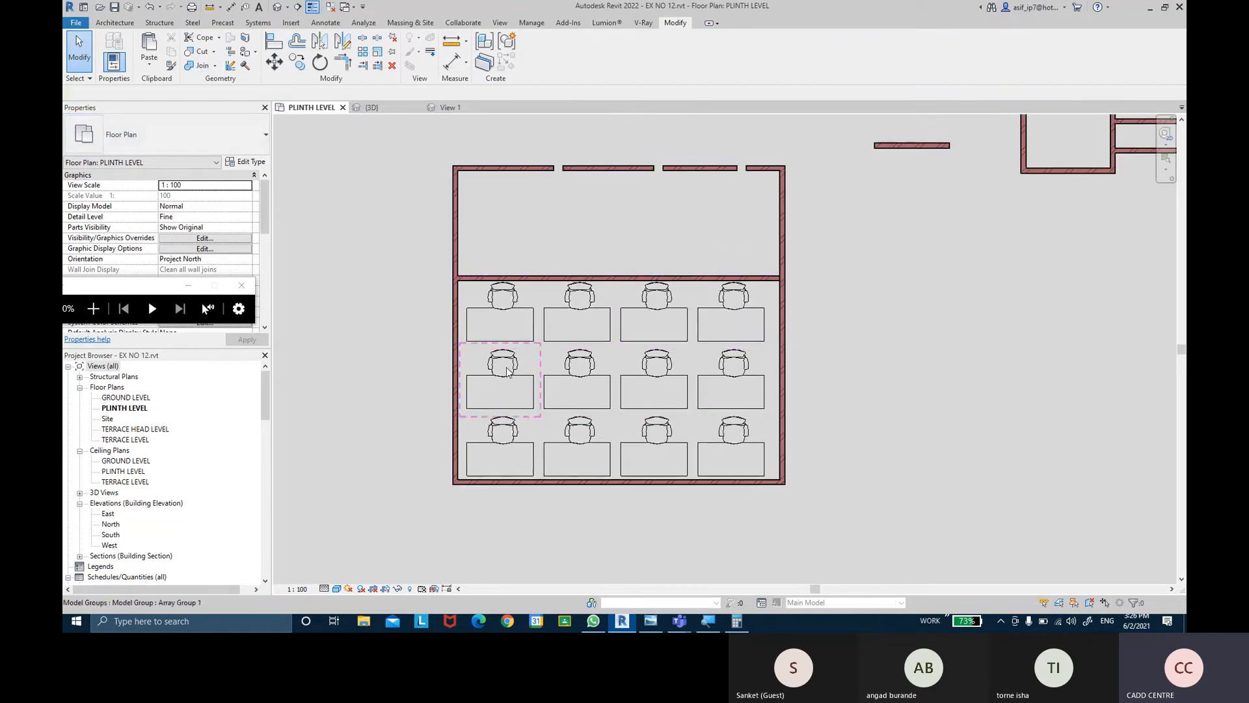
- Place one Aeron_Work_Chair_3485 component in the open area outside the room's right wall
left_click(115, 22)
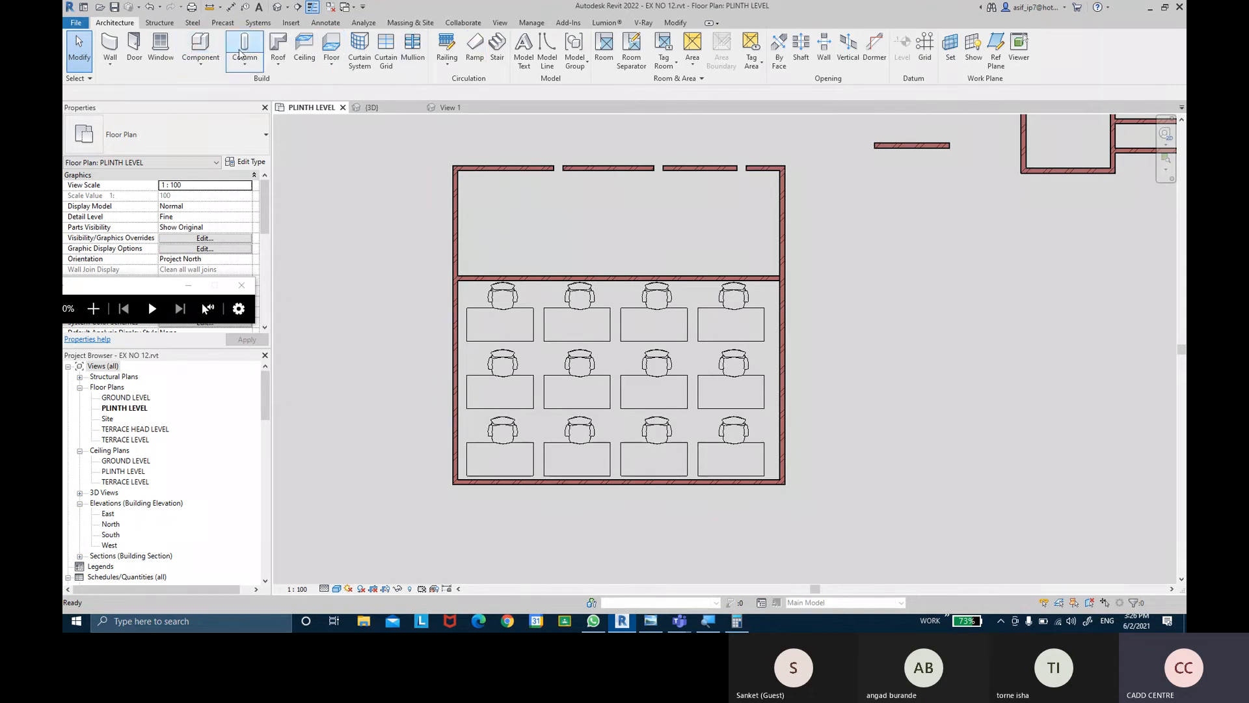
left_click(214, 49)
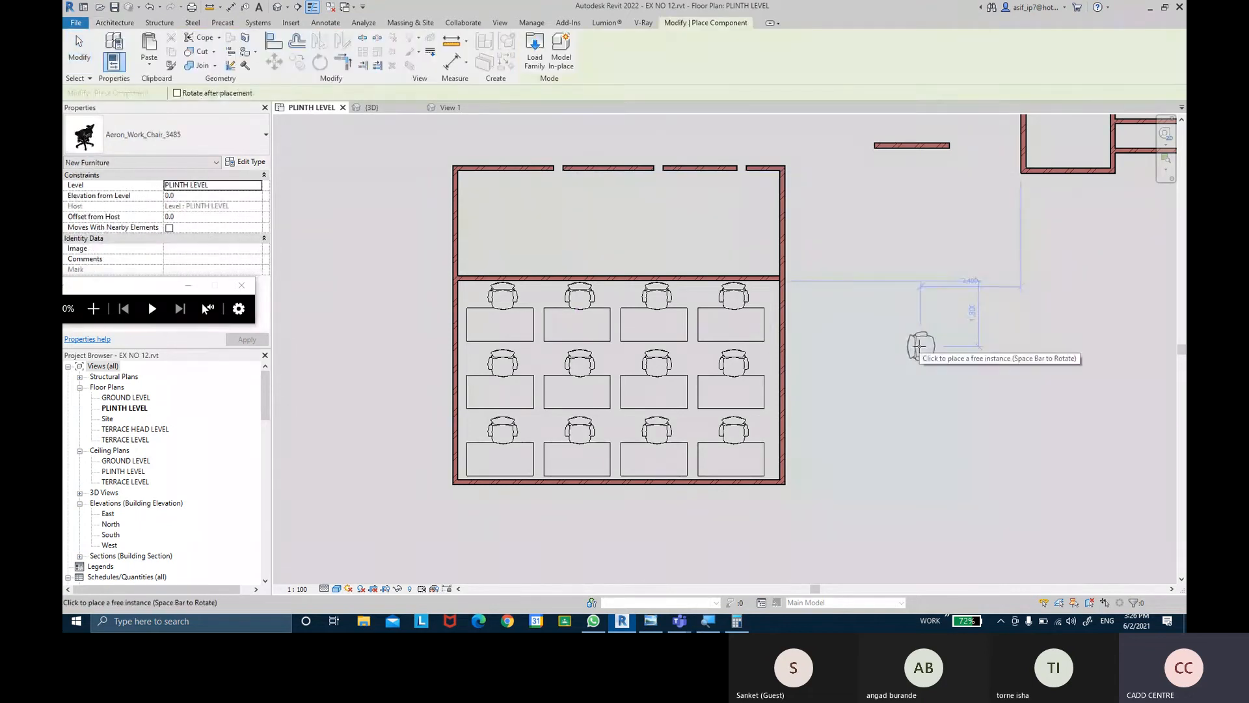
left_click(919, 347)
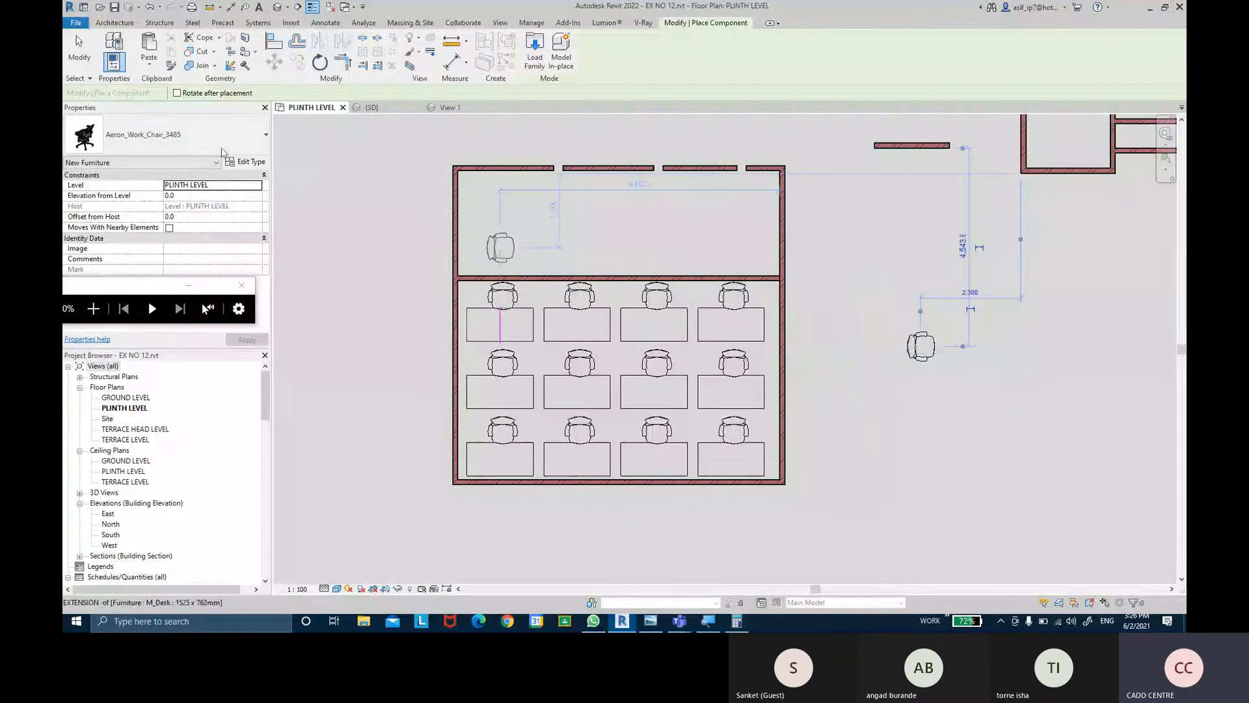
- Look through the loaded component types for another furniture family to place
left_click(195, 135)
scroll(209, 257, "down", 10)
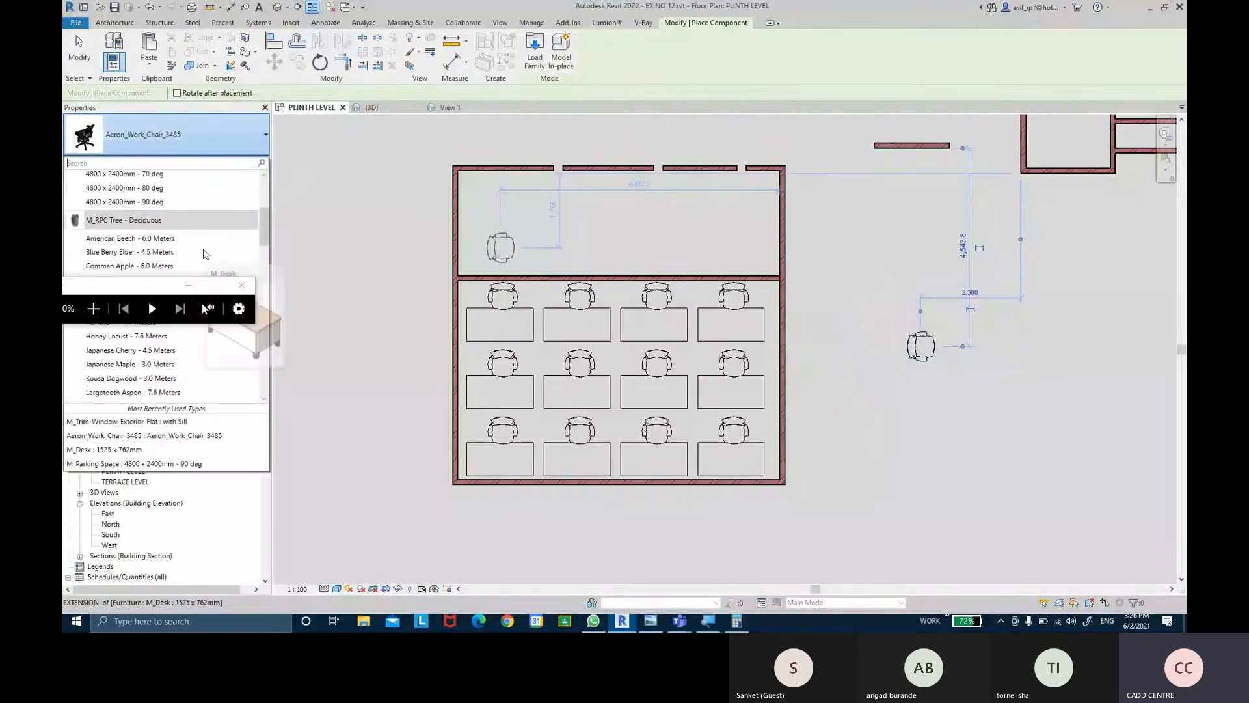
scroll(208, 258, "down", 15)
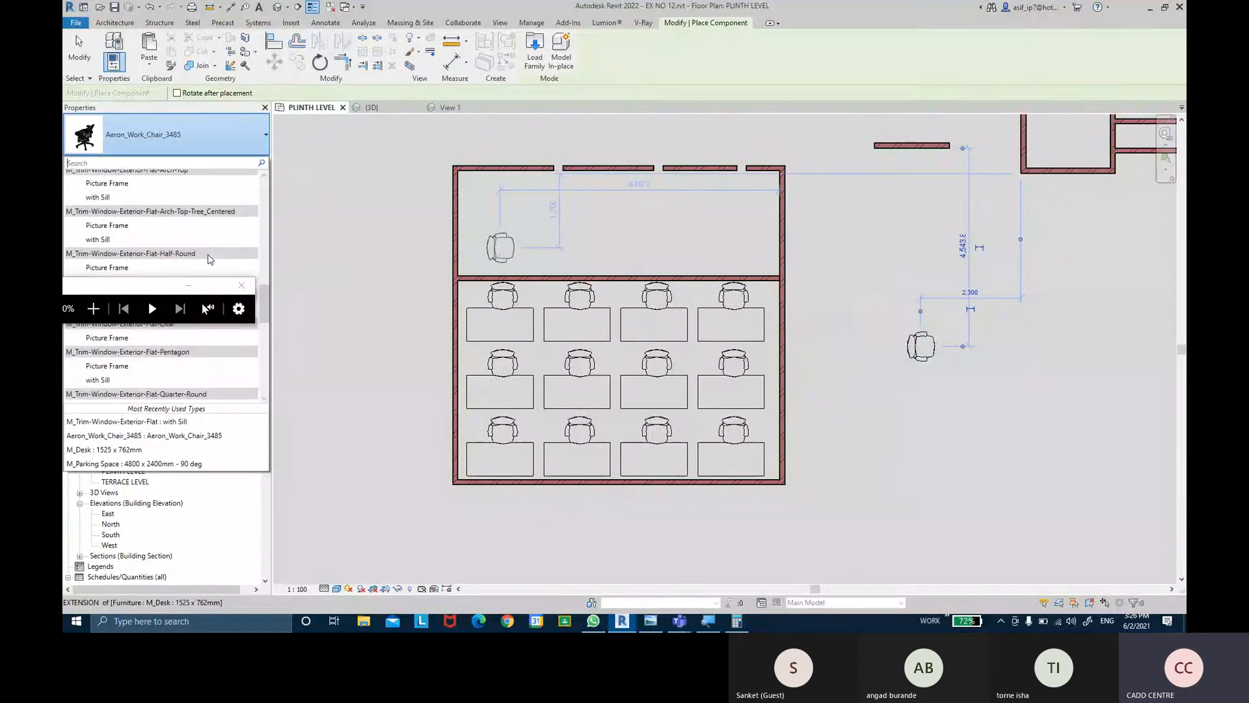
scroll(208, 254, "down", 3)
key("Escape")
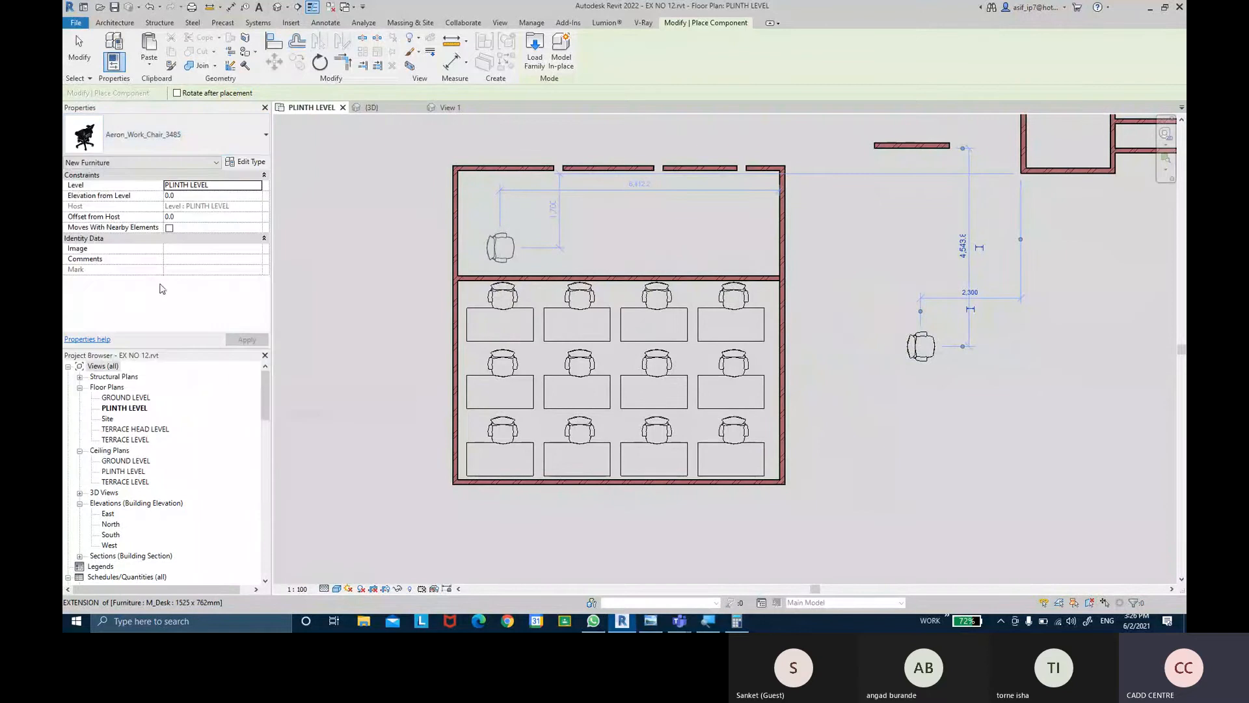
left_click(195, 135)
scroll(170, 300, "down", 8)
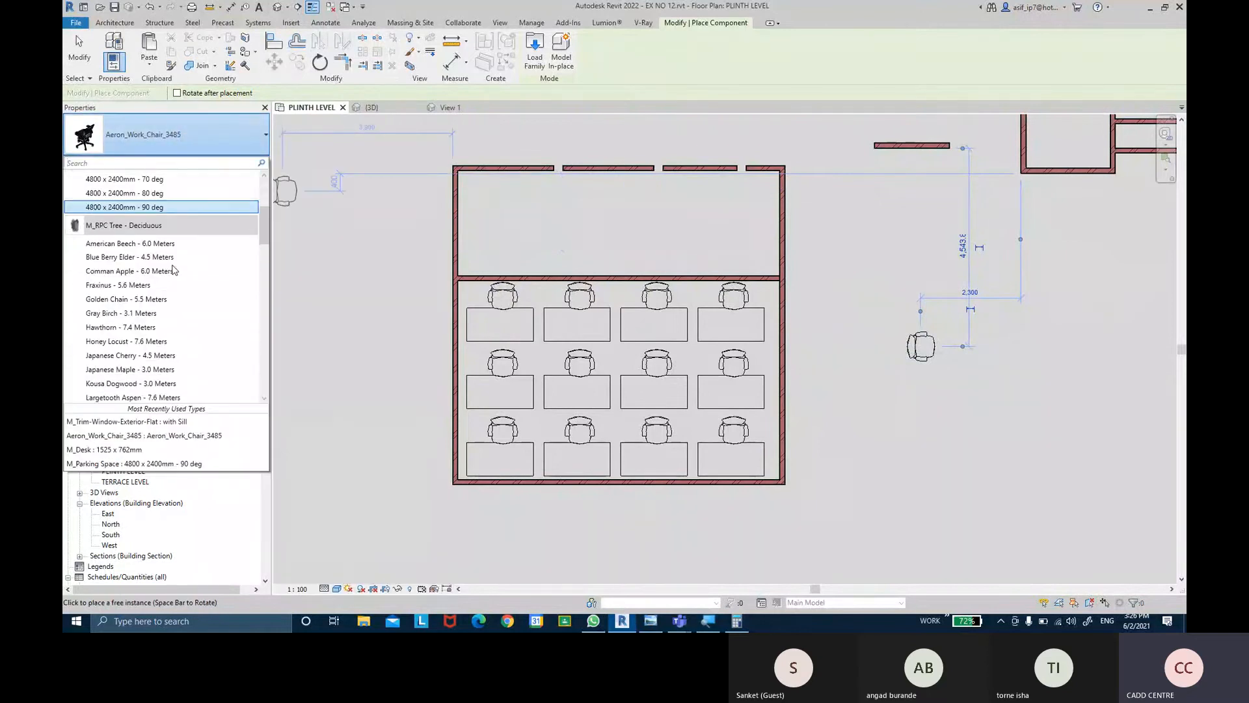
scroll(169, 300, "down", 10)
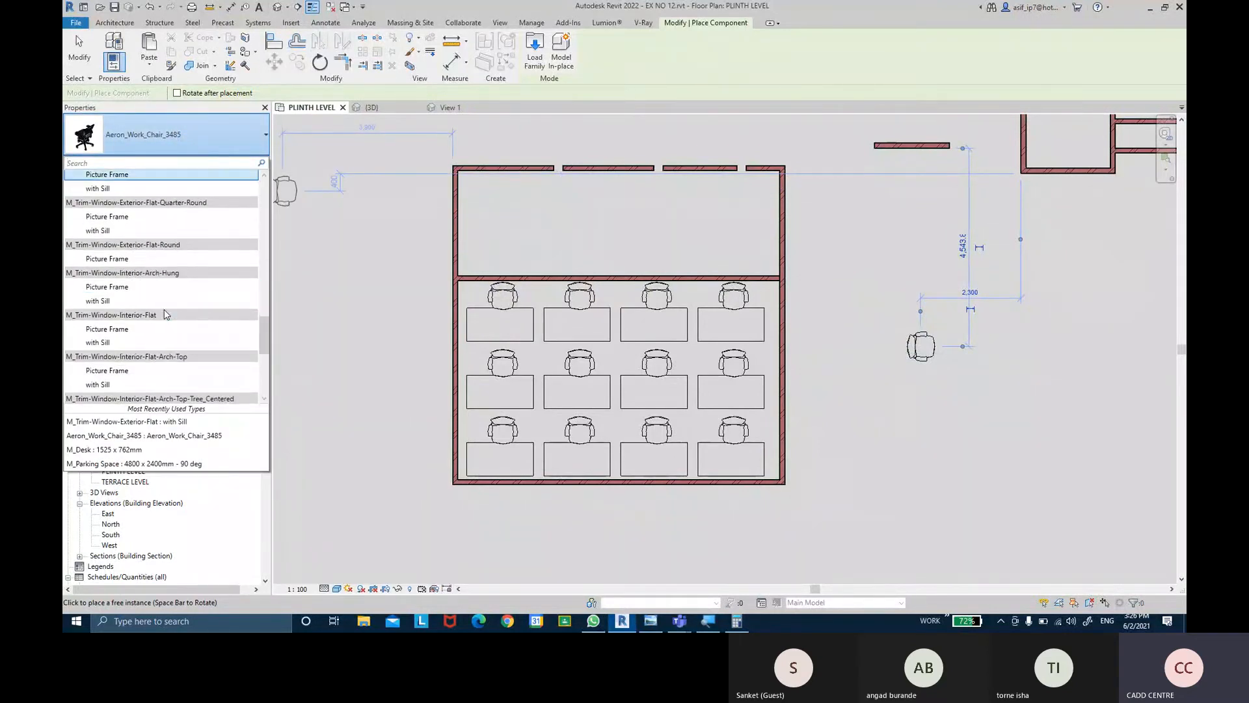
scroll(164, 314, "up", 5)
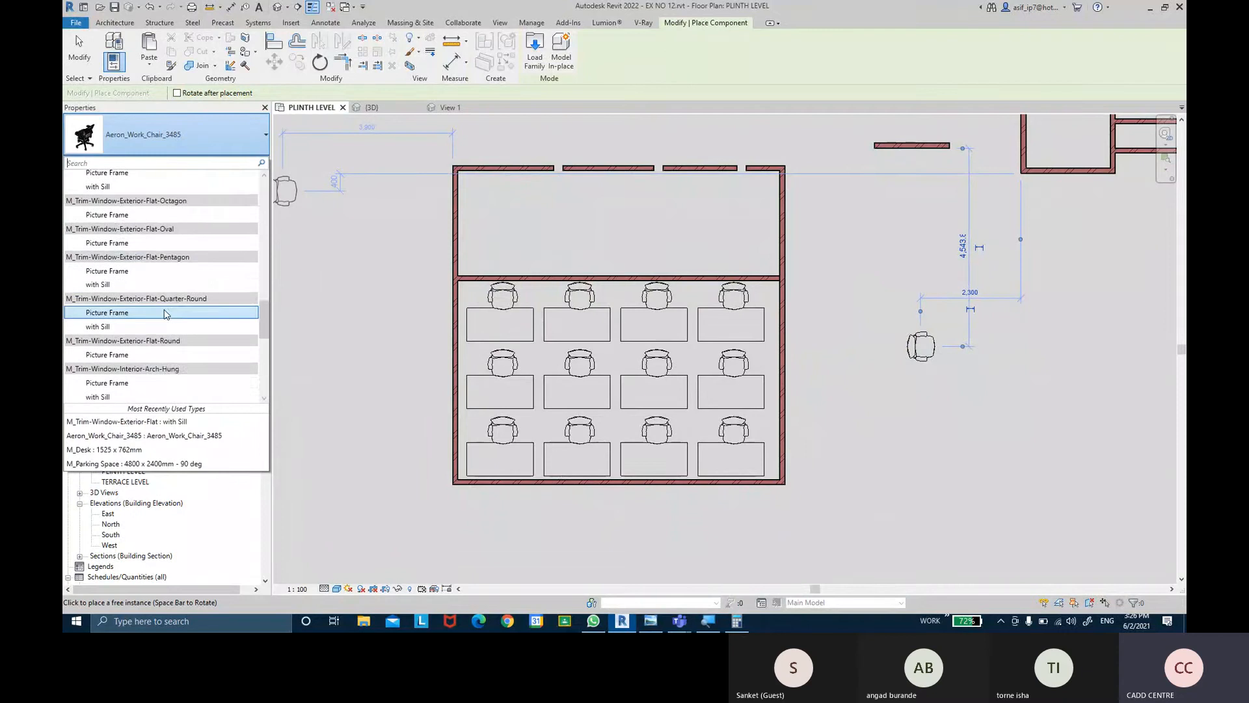
scroll(164, 314, "up", 4)
scroll(164, 314, "up", 5)
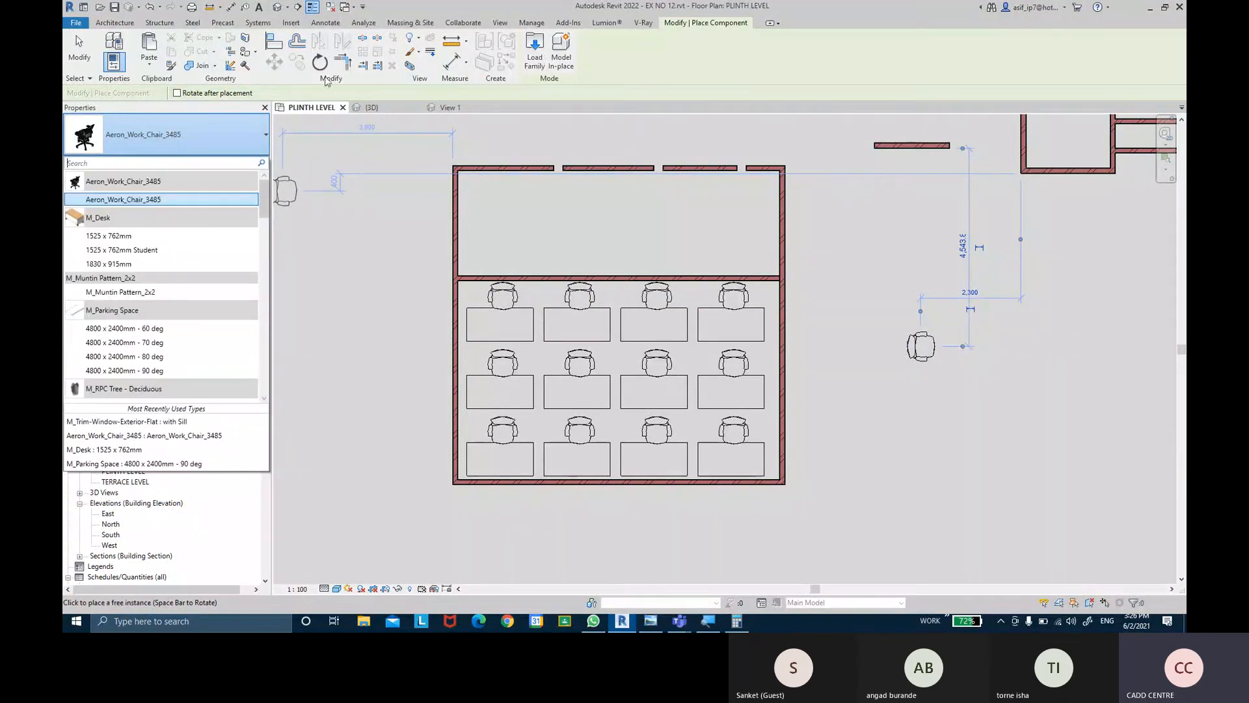
- Start loading a family and browse to the Autodesk folder inside ProgramData on the C: drive
left_click(530, 62)
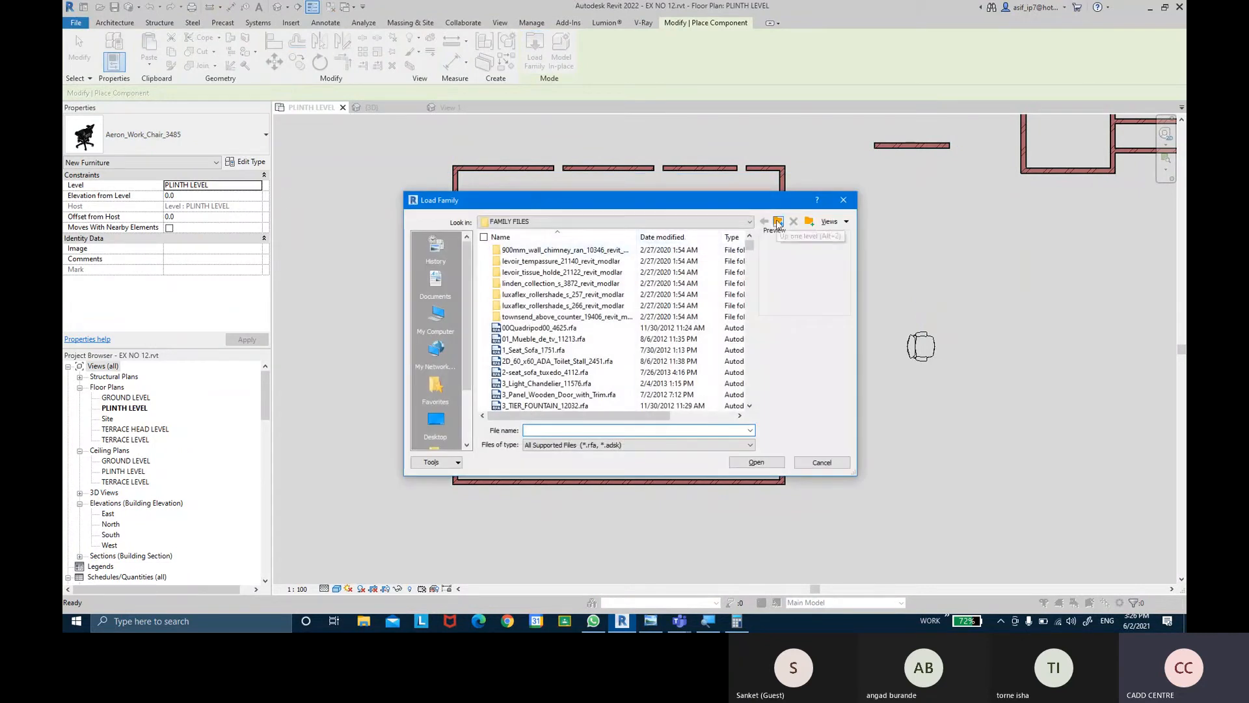
left_click(778, 223)
left_click(589, 221)
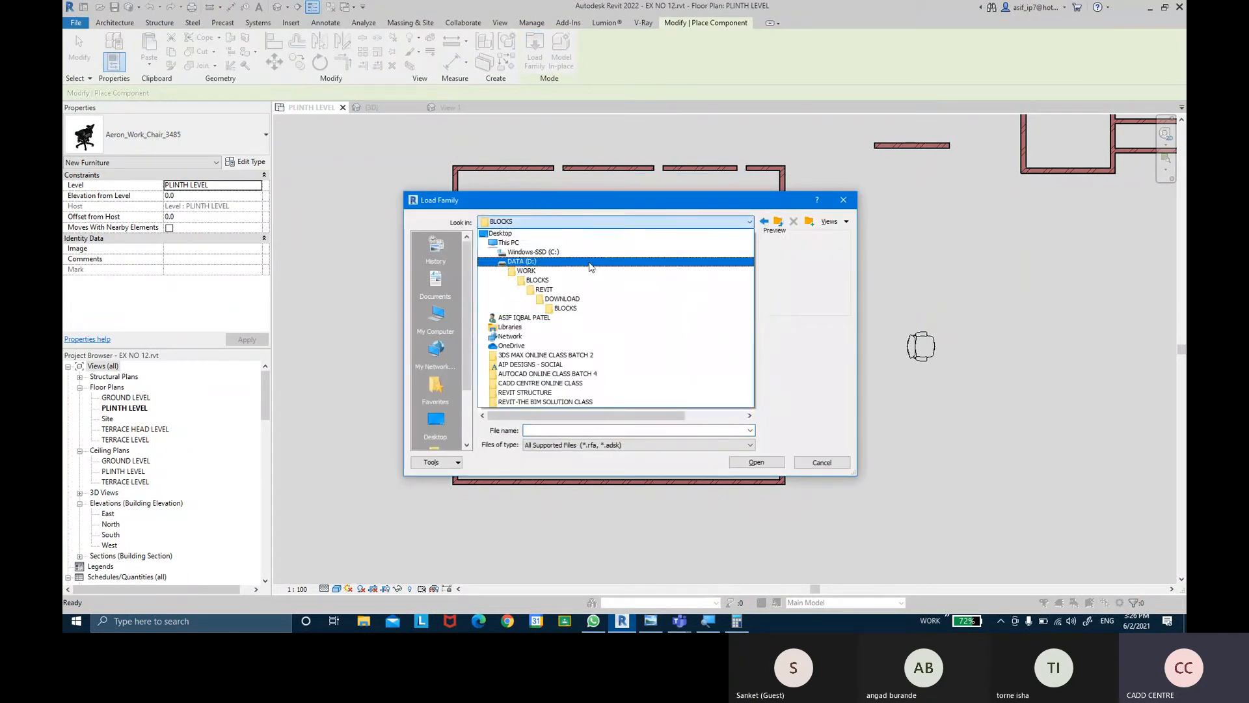
left_click(572, 253)
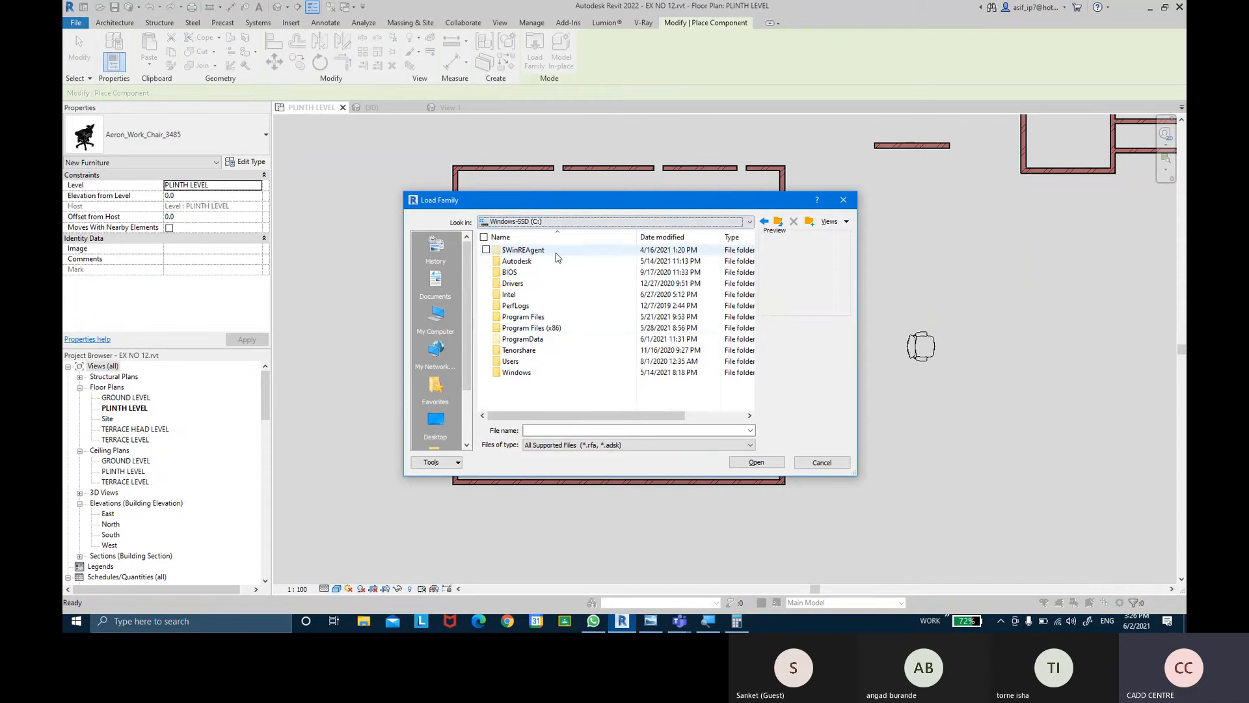
double_click(554, 340)
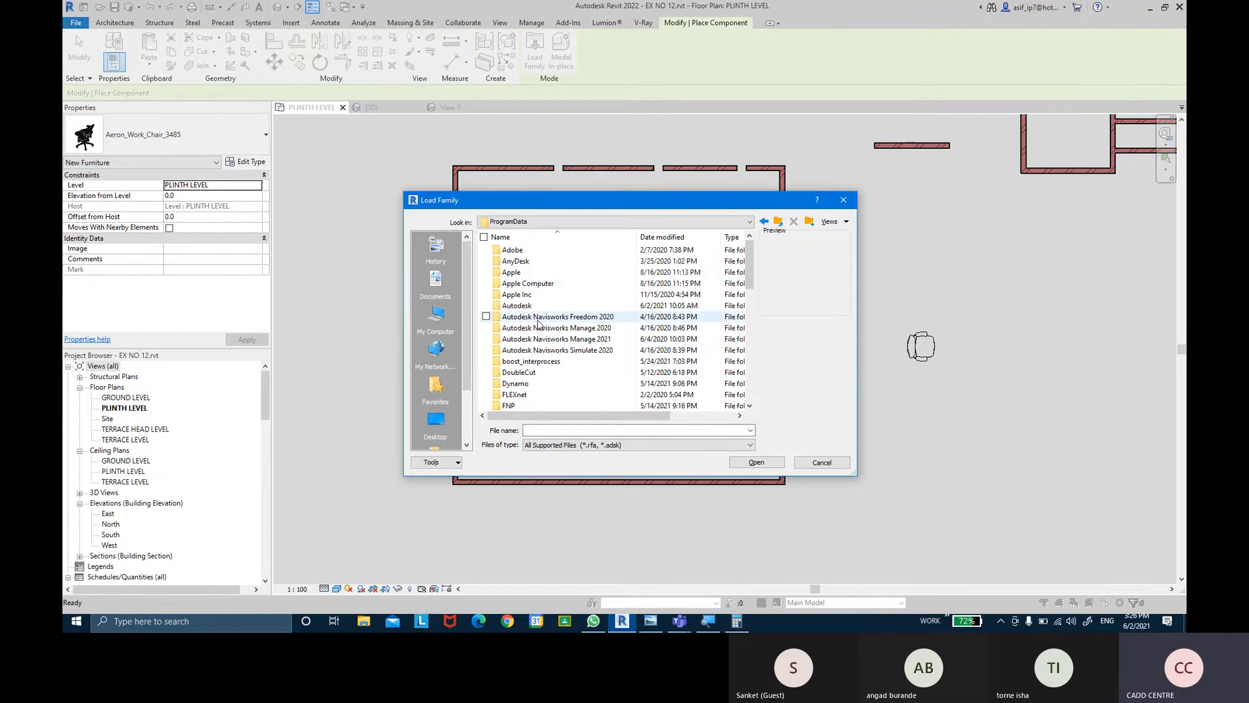
scroll(538, 324, "down", 1)
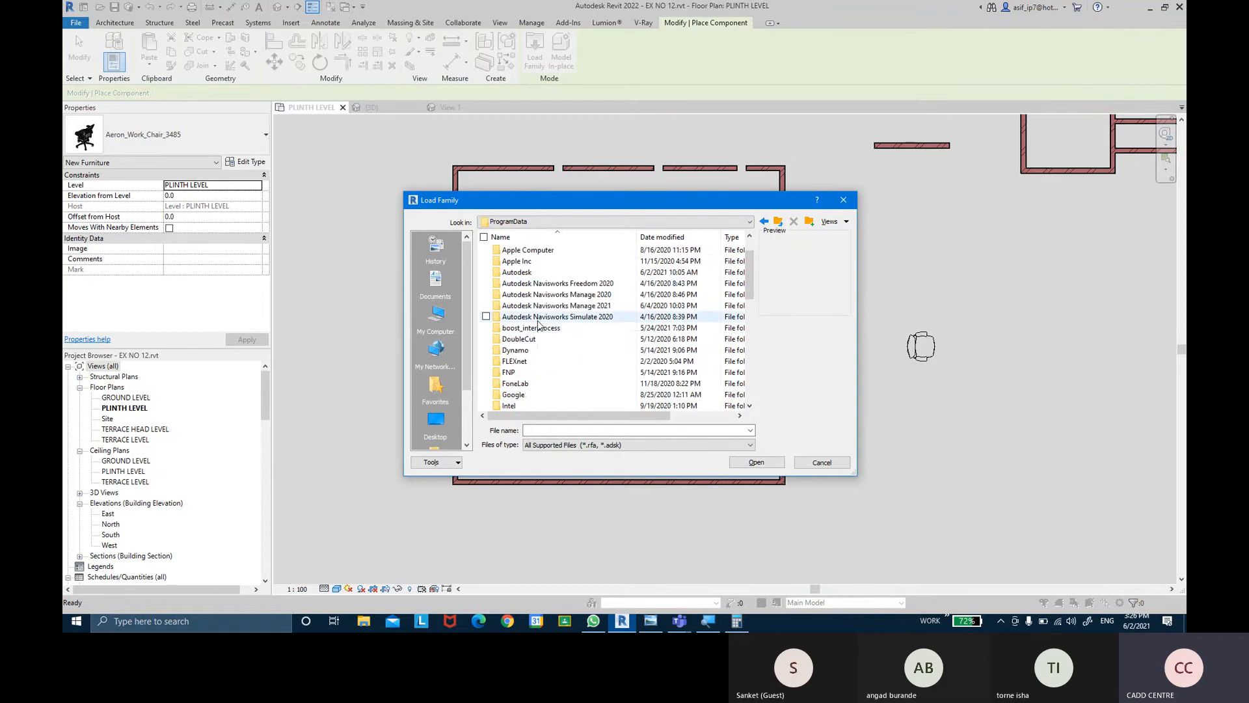
scroll(538, 322, "down", 7)
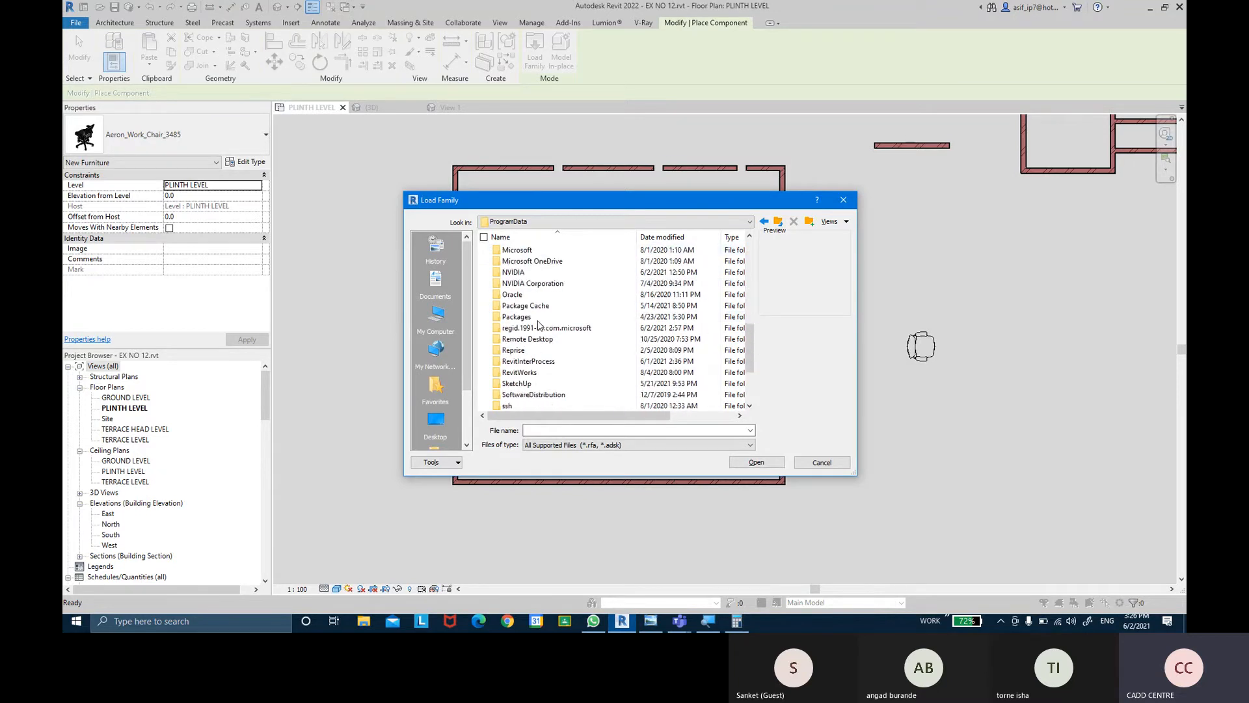
scroll(538, 321, "up", 8)
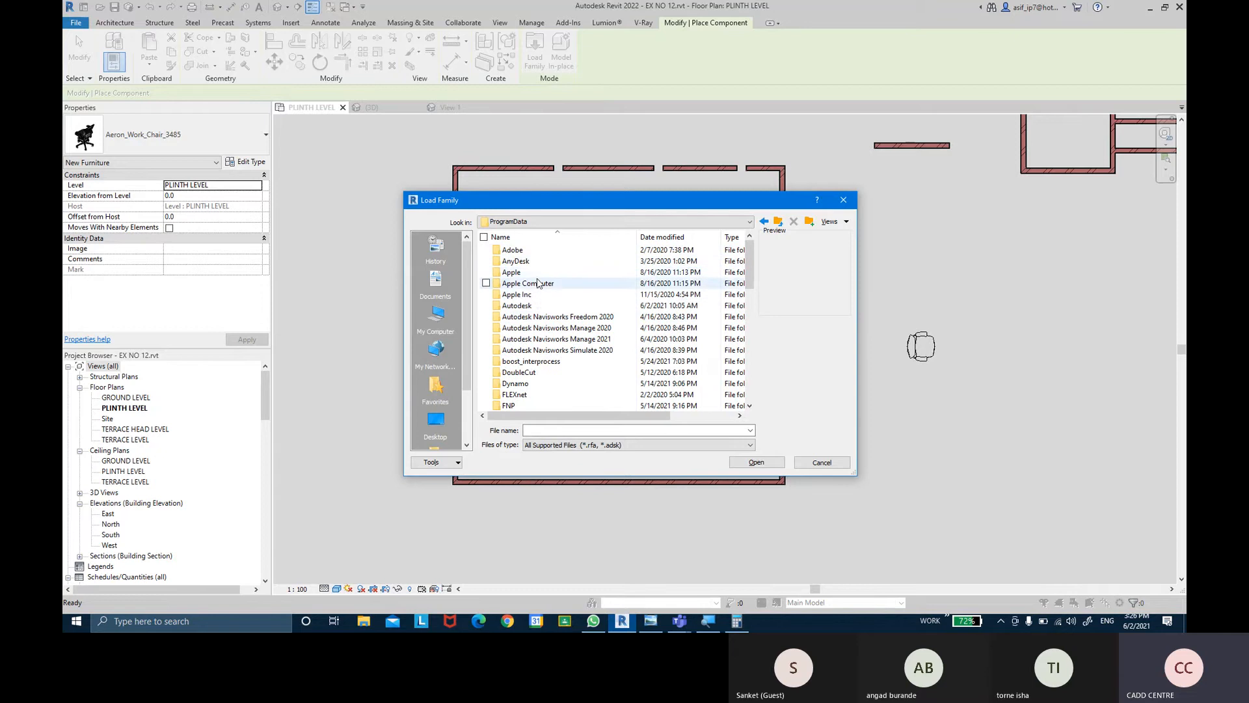
double_click(539, 305)
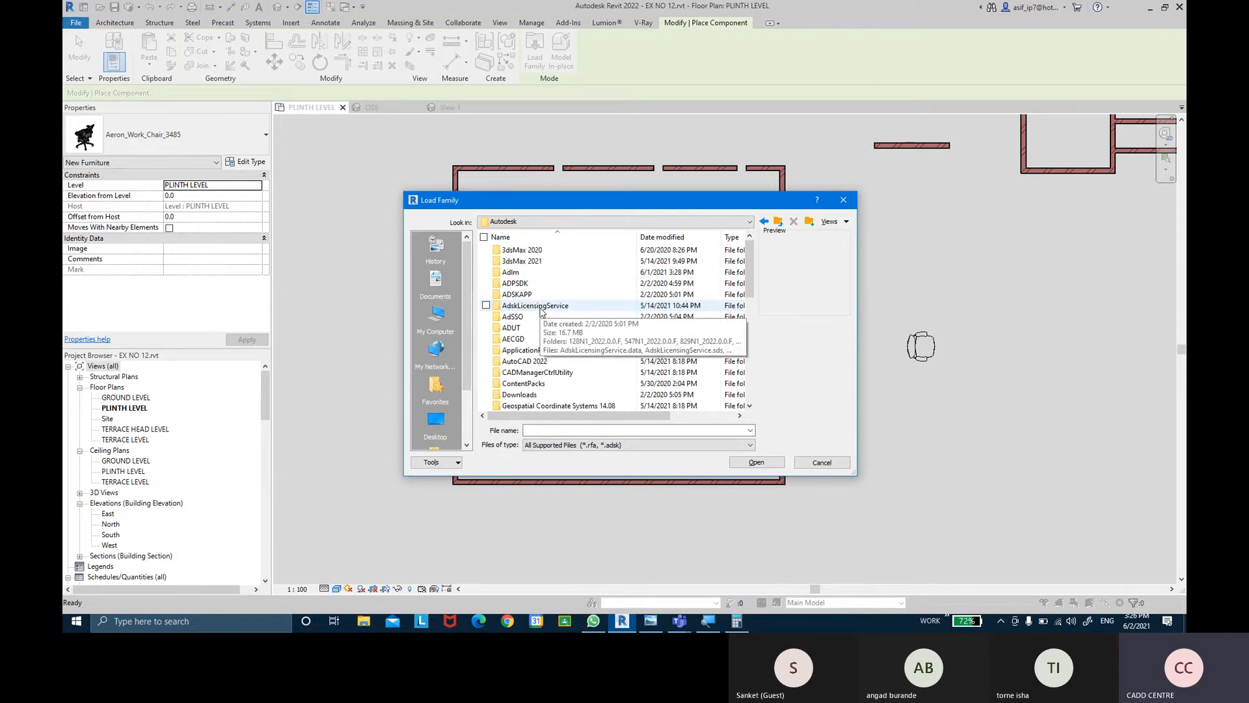
- Open the Furniture folder of the RVT 2022 English US library
scroll(540, 310, "down", 8)
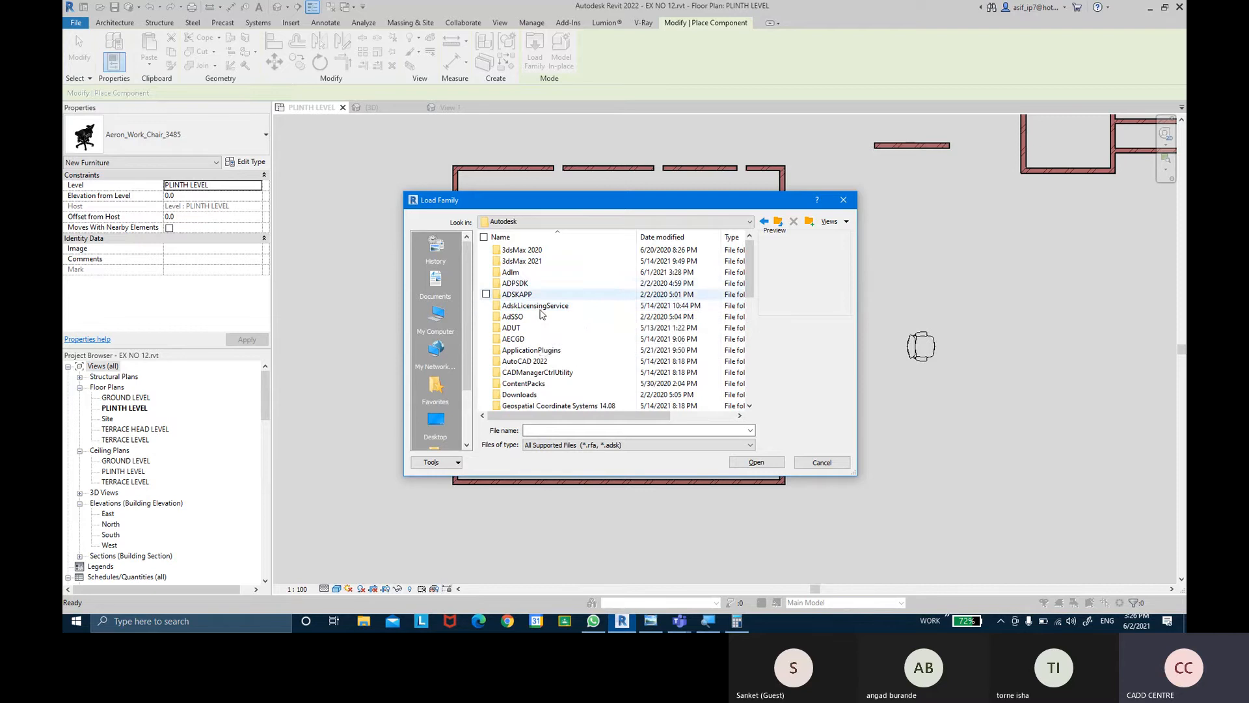
scroll(553, 366, "down", 2)
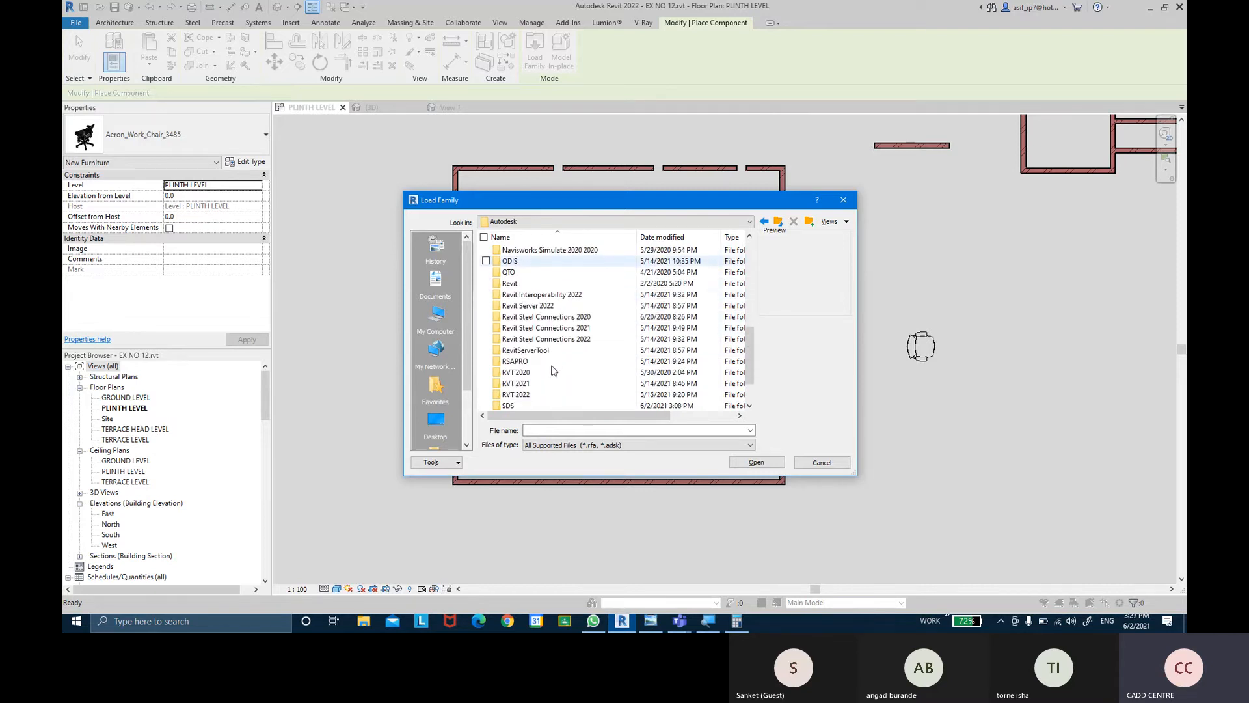
double_click(521, 394)
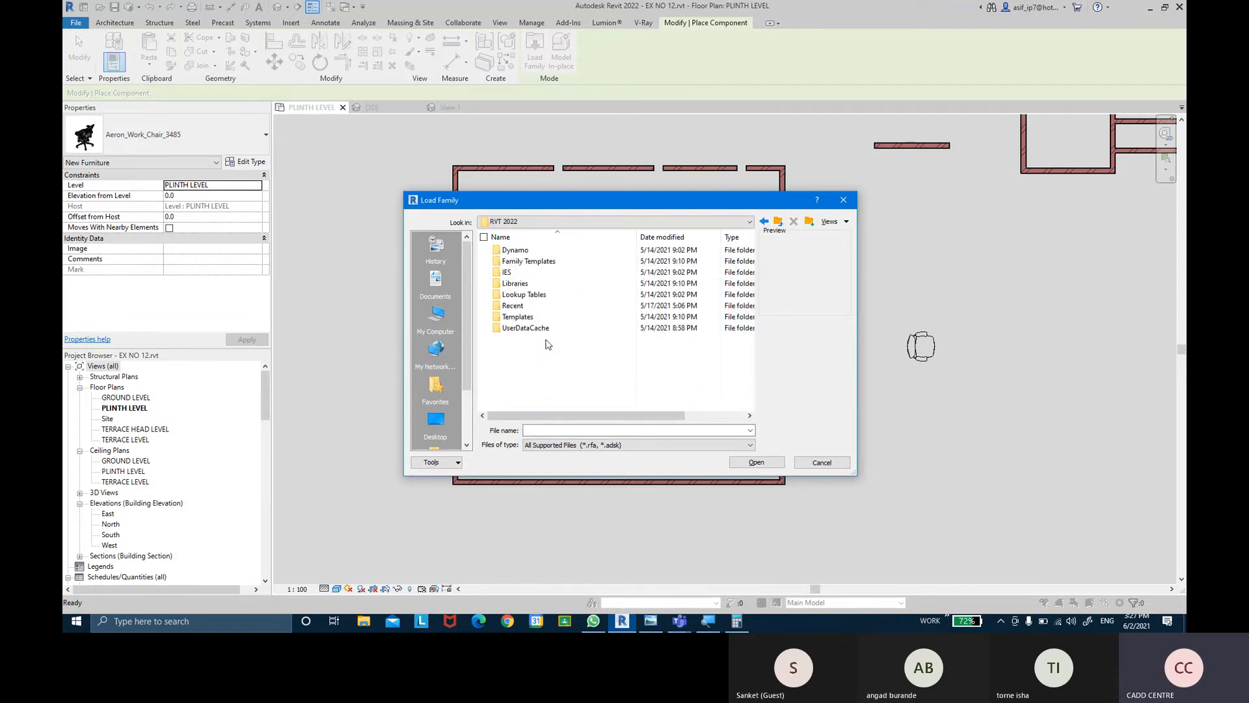
double_click(540, 284)
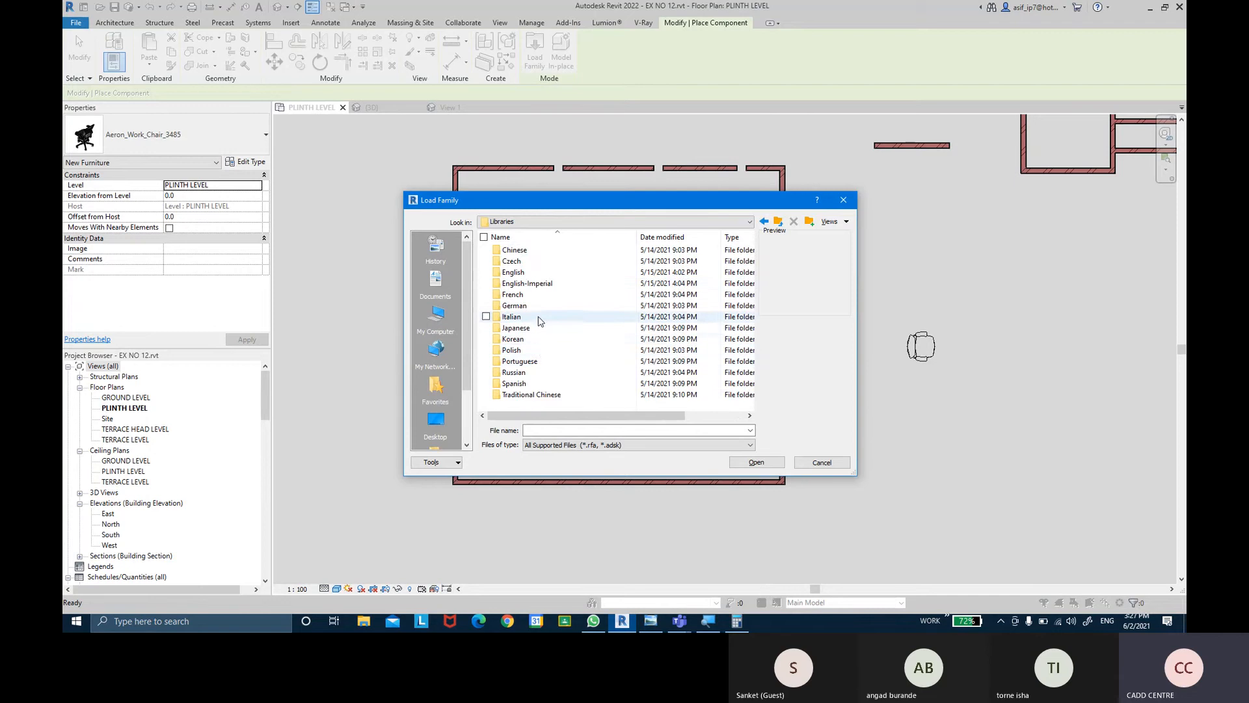
double_click(529, 276)
double_click(529, 276)
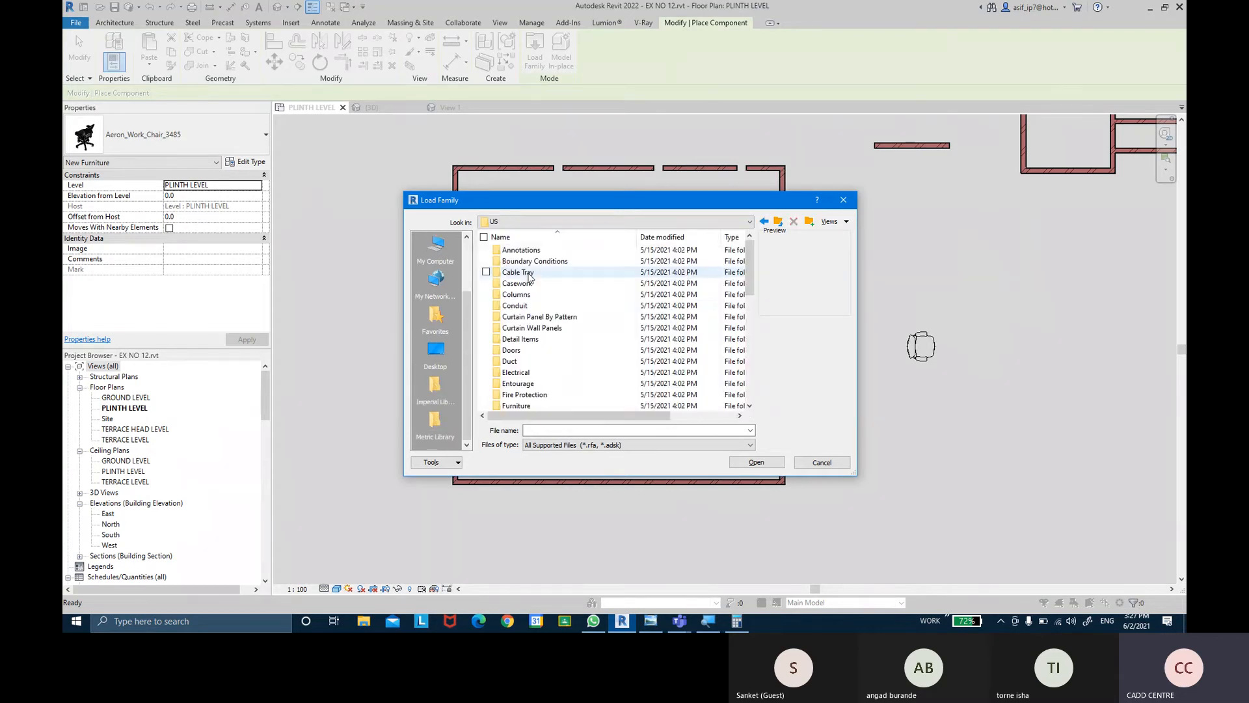
double_click(527, 405)
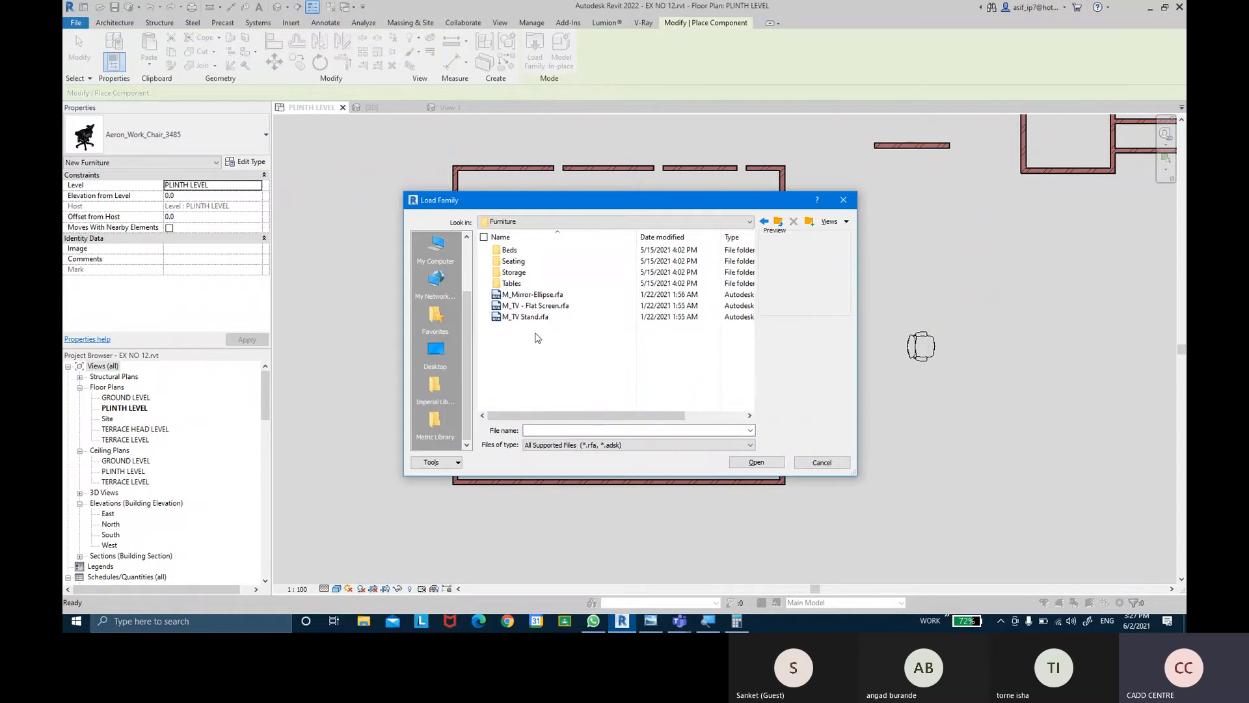
- Preview the families in the Tables folder and load M_Table-Dining Round.rfa
double_click(538, 285)
left_click(534, 253)
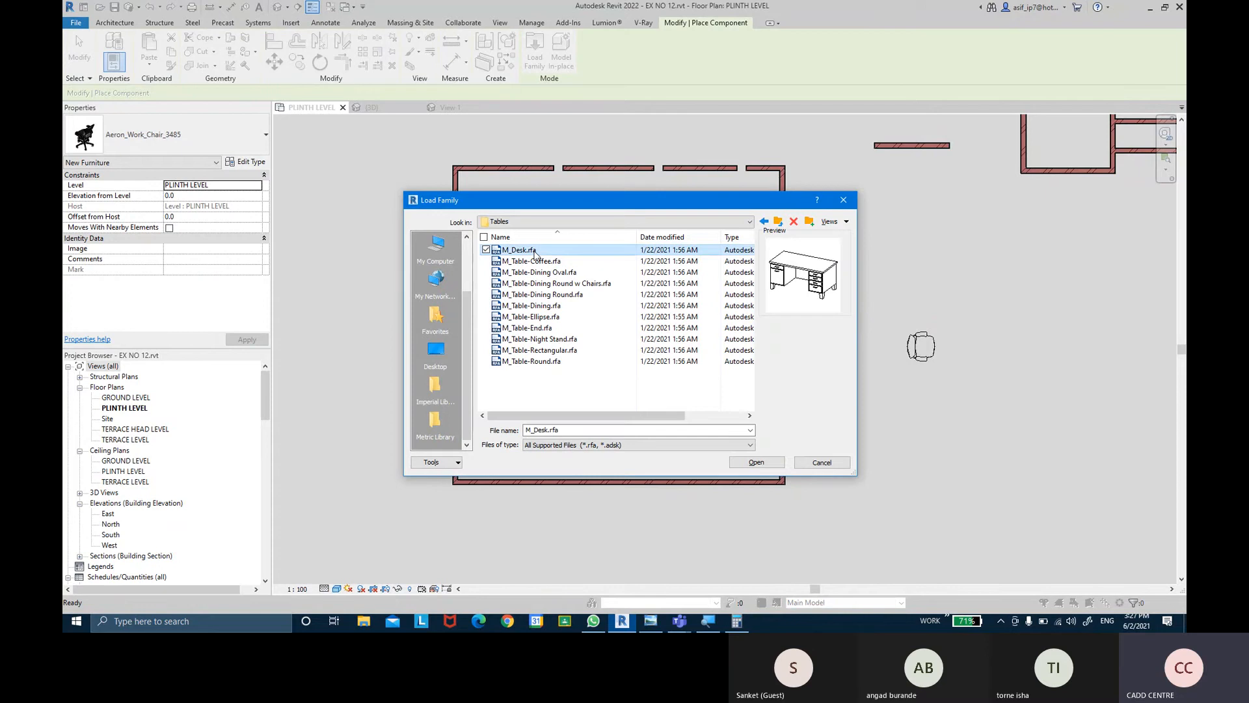
key("Down")
key("Down")
key("Down")
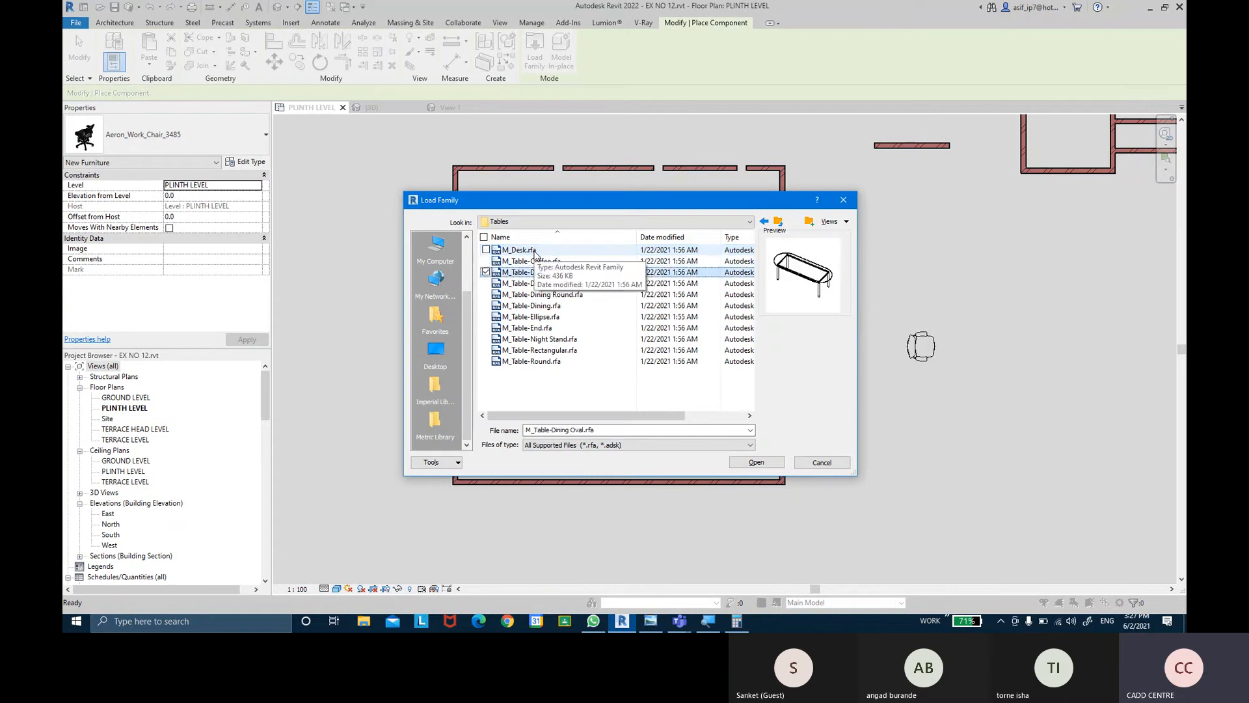
key("Down")
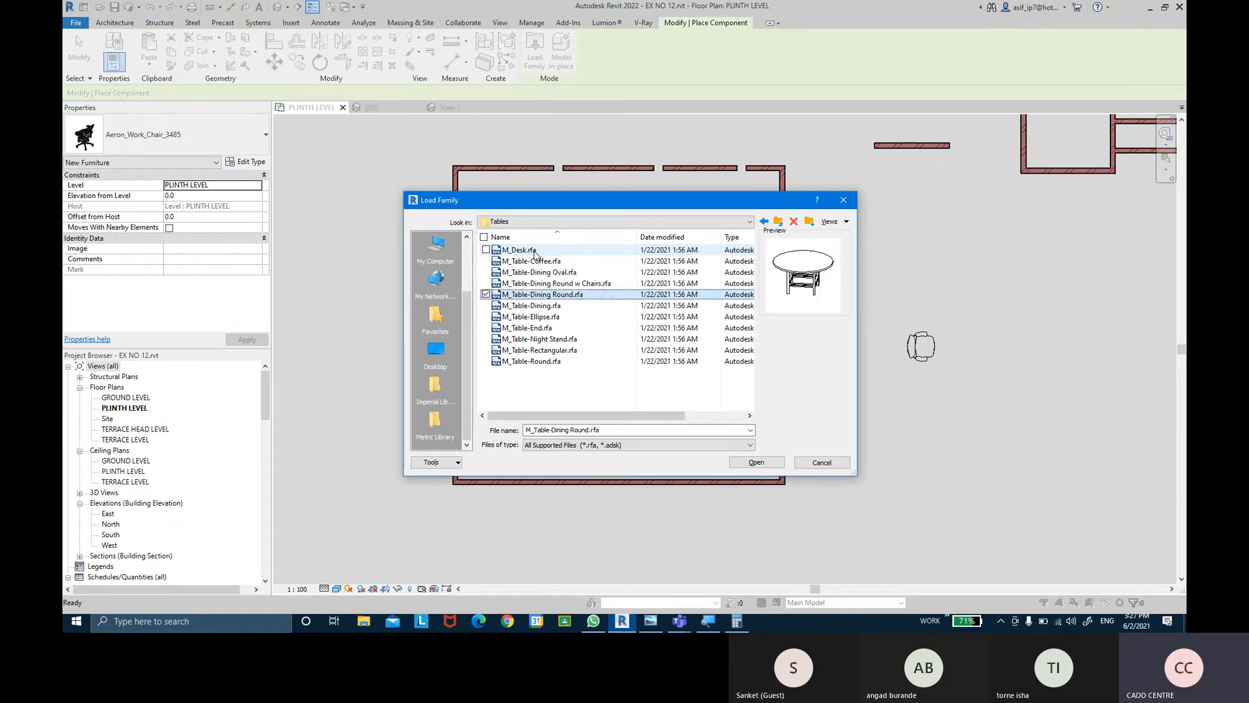
key("Down")
key("Up")
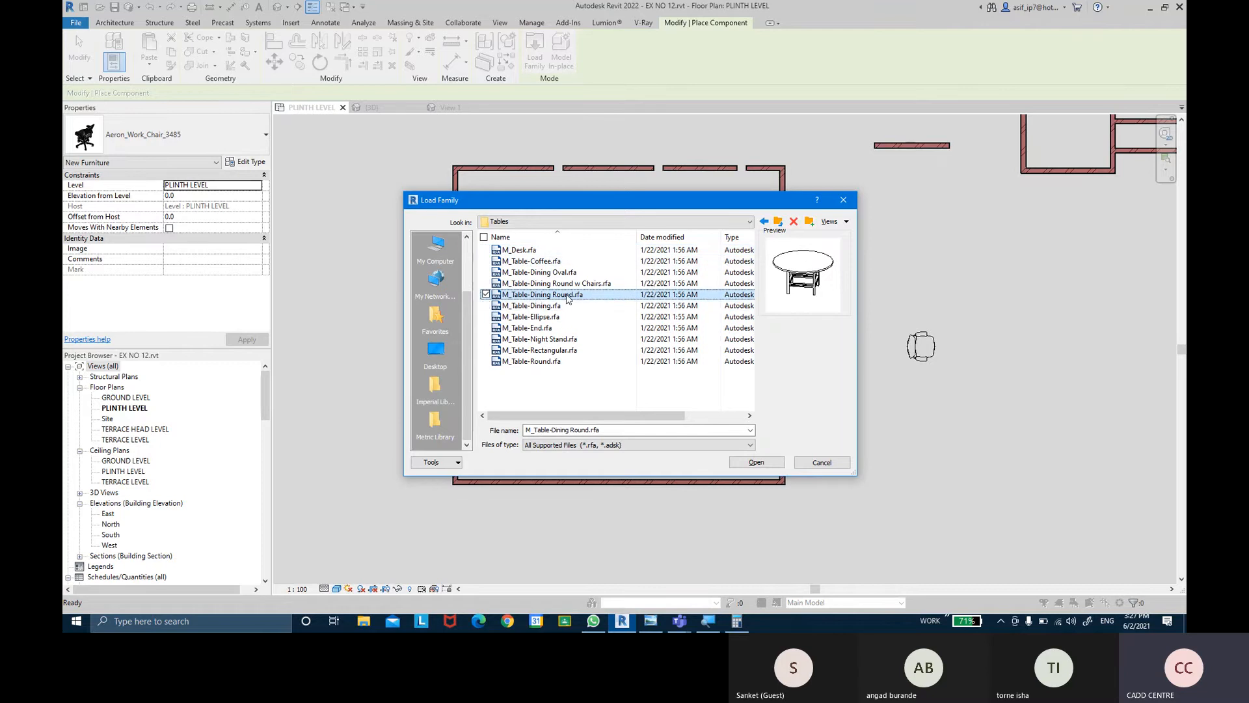
left_click(776, 464)
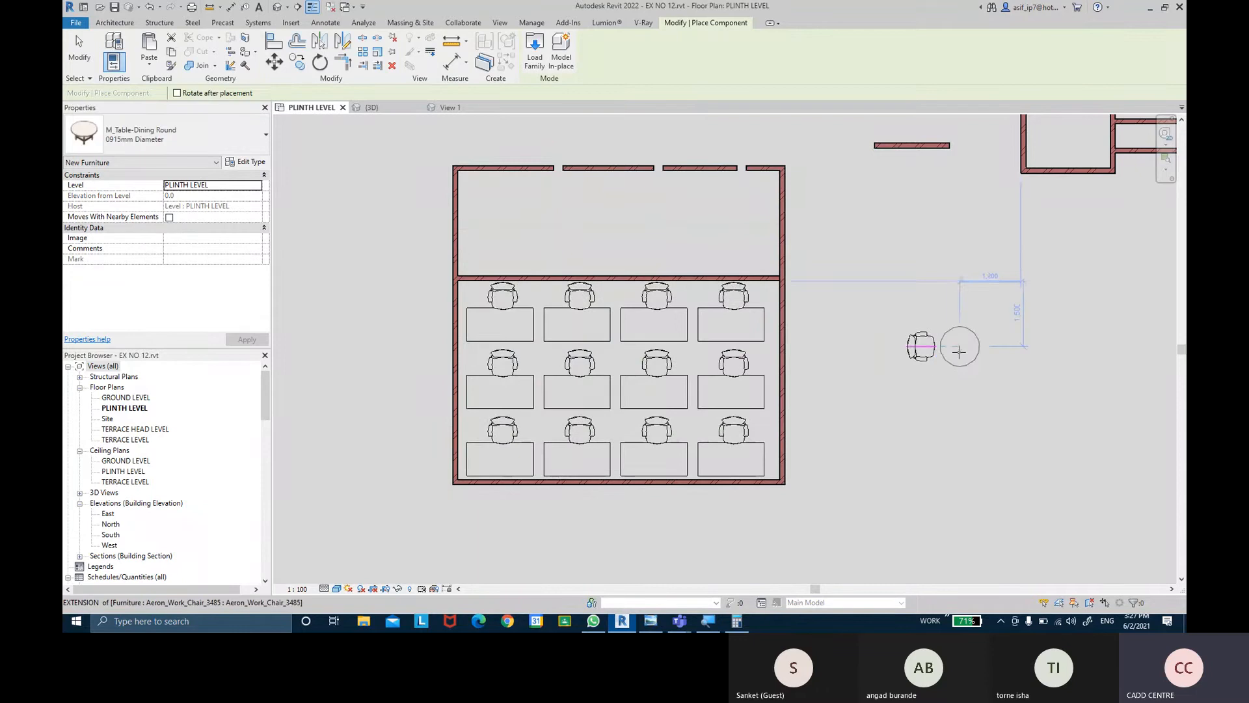
- Place one 0915mm Diameter round dining table in line with the standalone chair's seat, 4,000 mm from the room's right wall
scroll(951, 346, "up", 4)
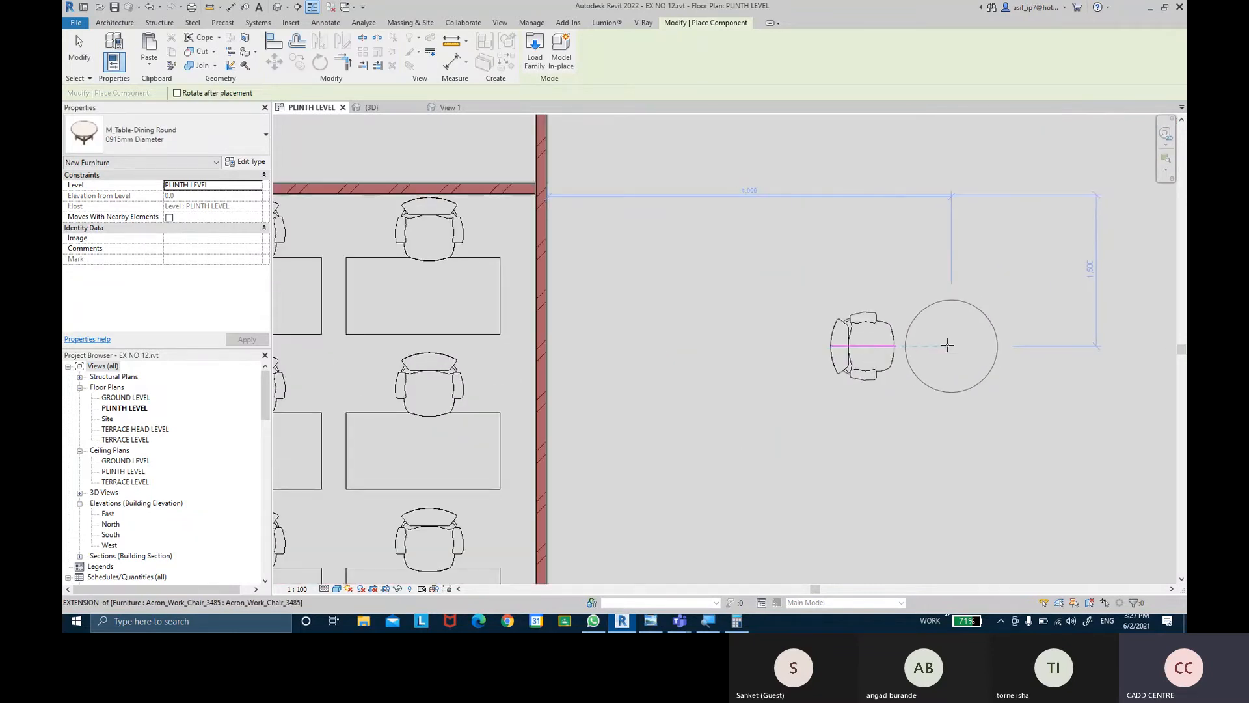
left_click(948, 345)
left_click(78, 49)
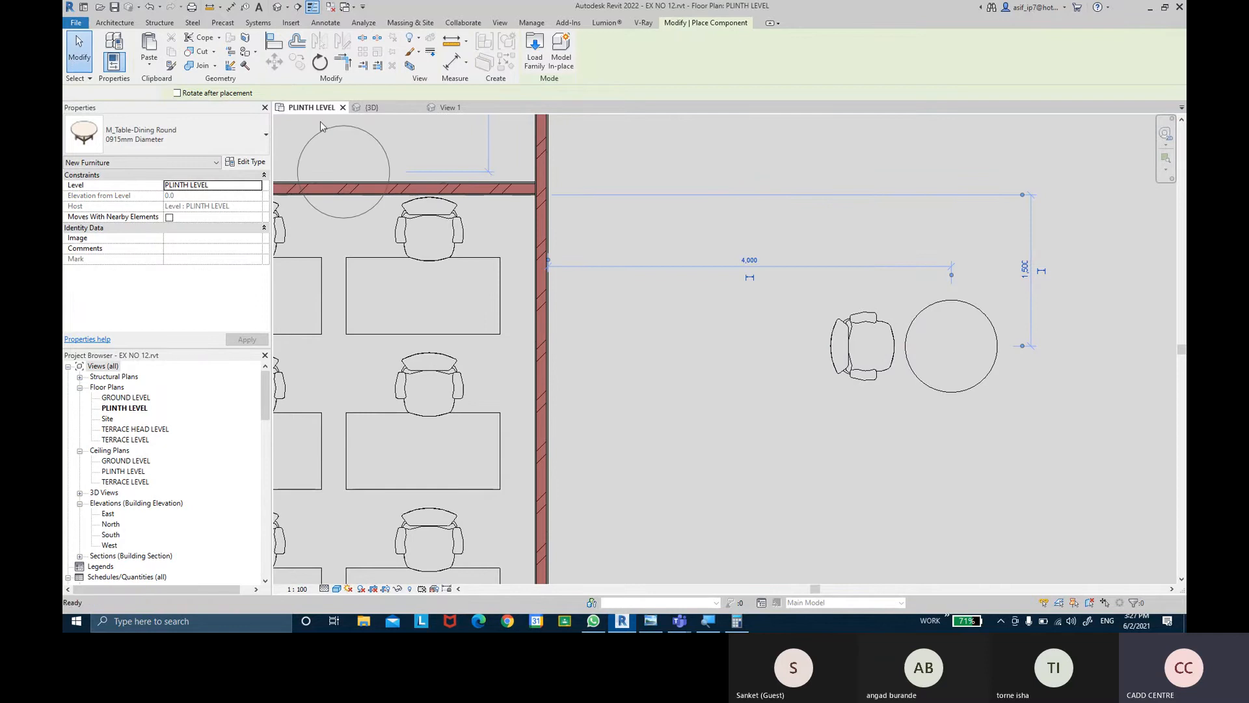
- Array the standalone chair radially about the round table's centre through 180°, grouped with the Last option and a count of 4
scroll(863, 301, "up", 1)
middle_click_drag(893, 318, 617, 290)
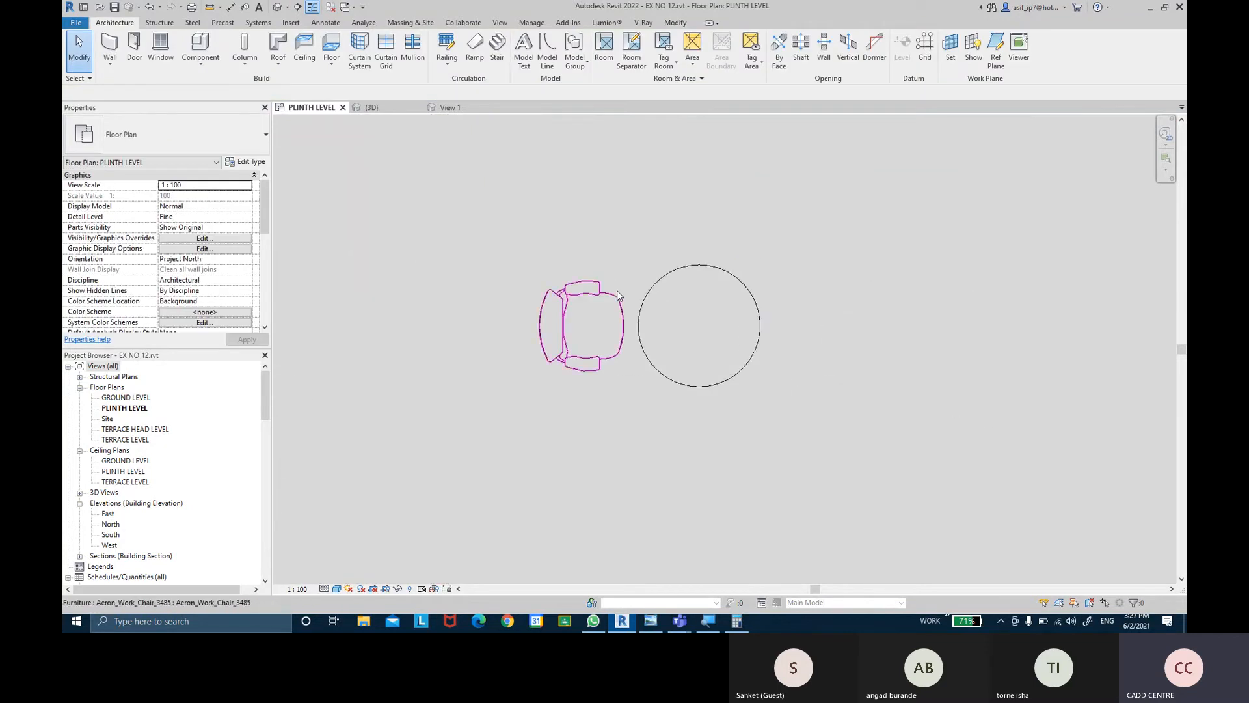
left_click(617, 291)
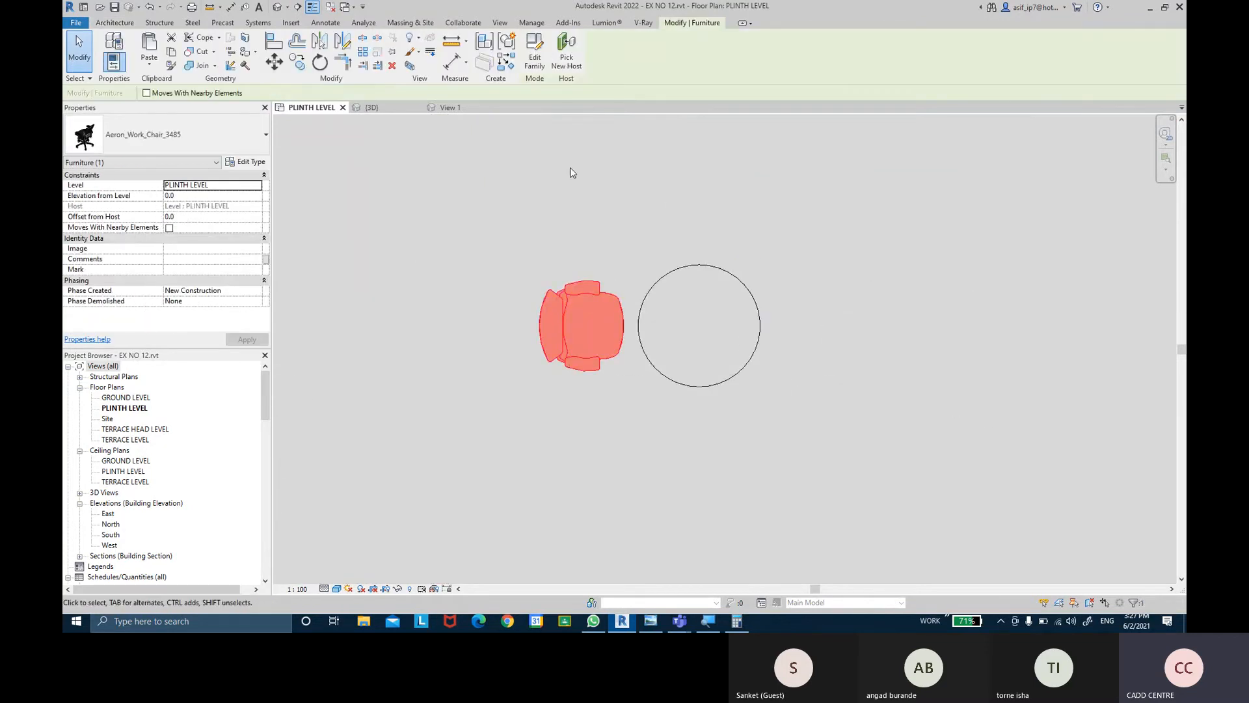
left_click(363, 58)
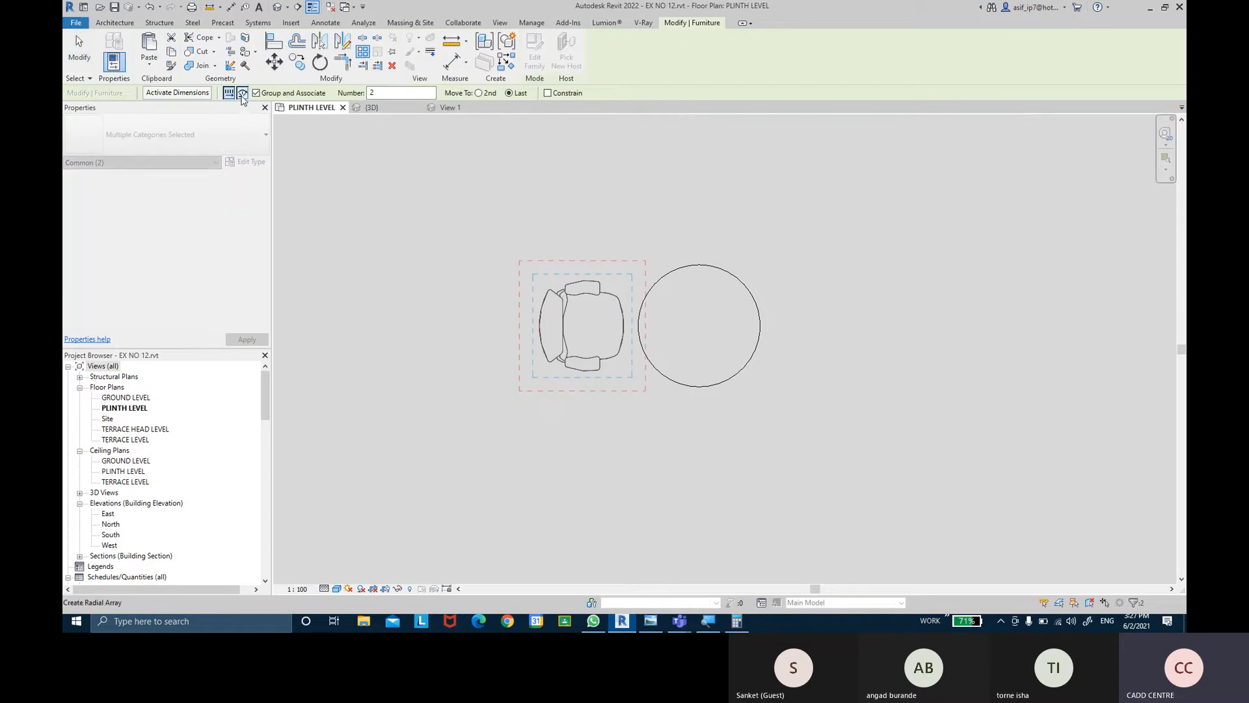
left_click(242, 94)
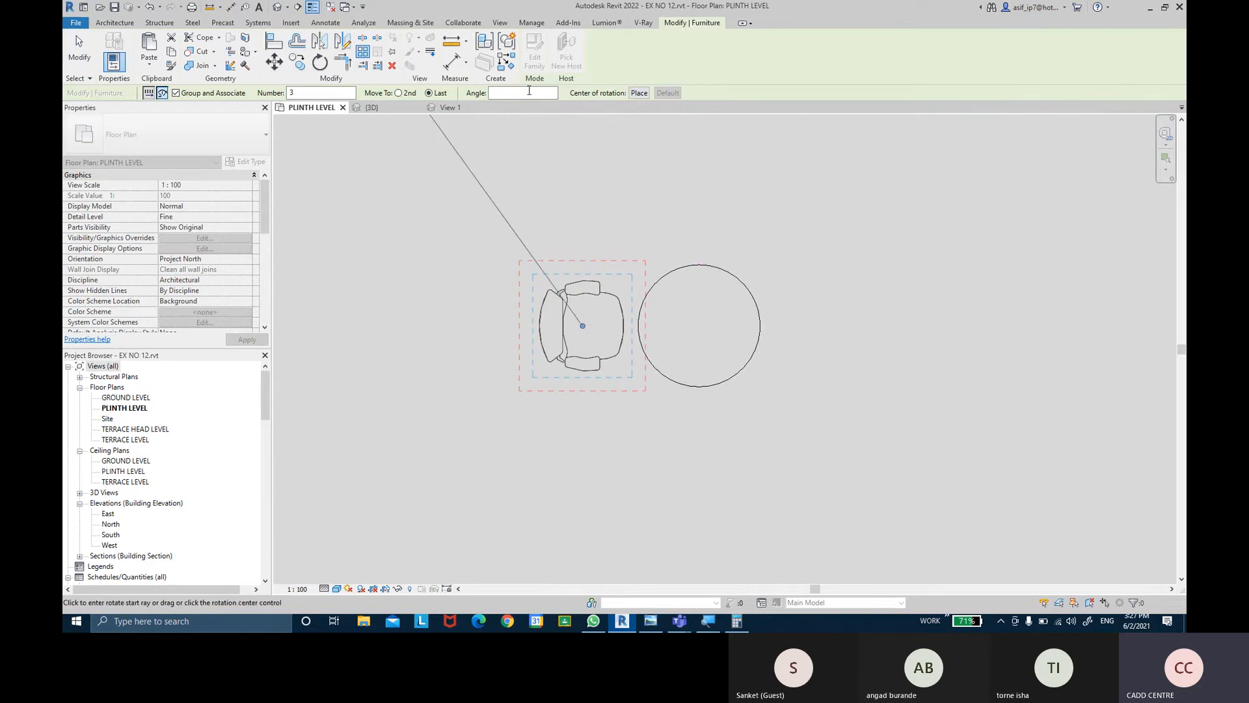
left_click(635, 95)
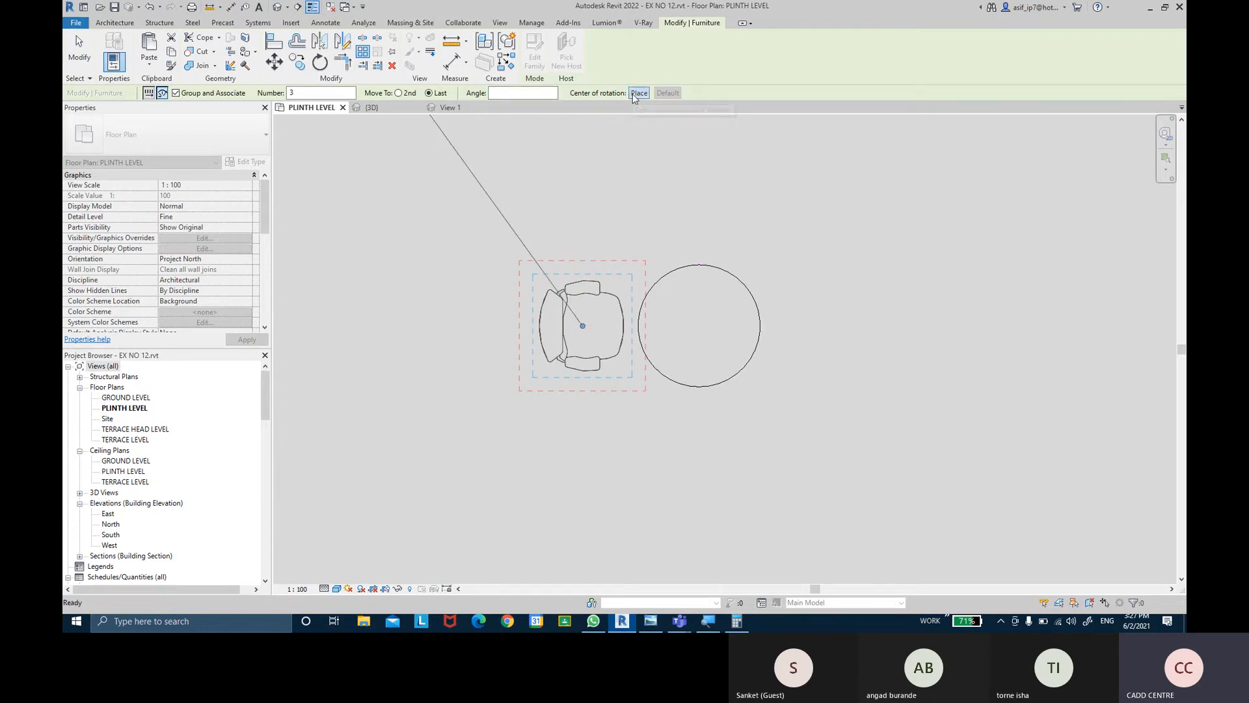
left_click(698, 326)
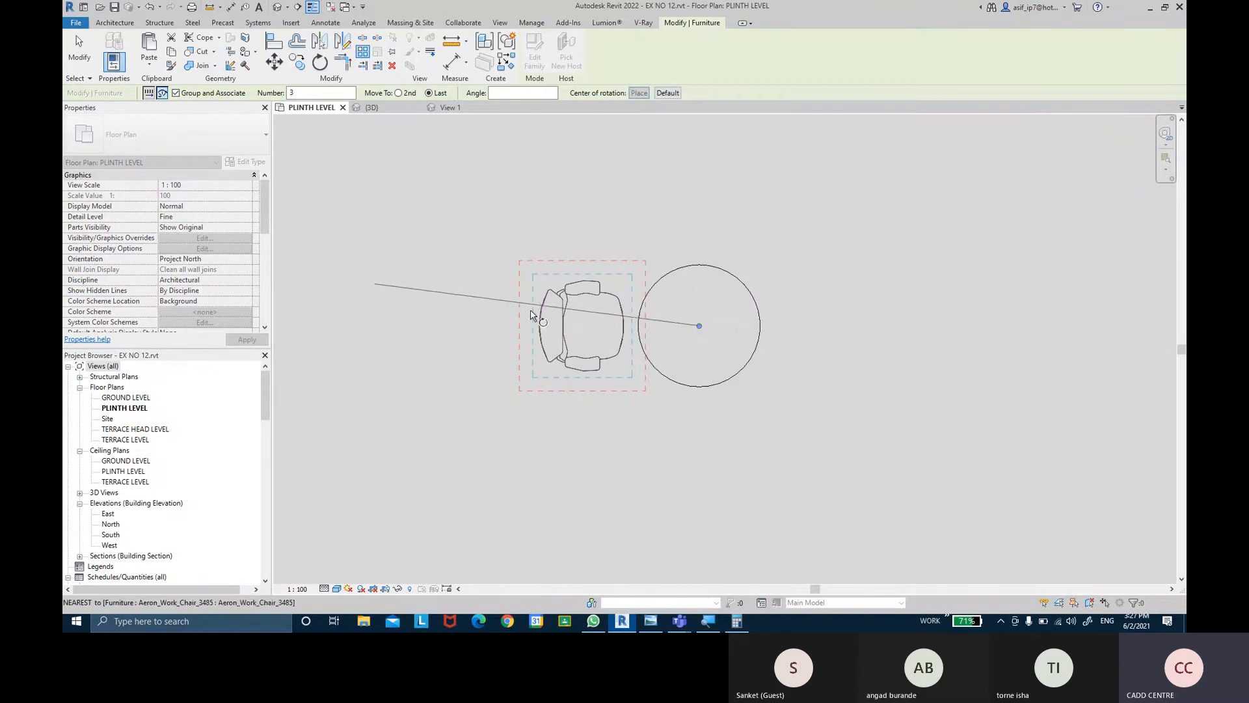
left_click(501, 335)
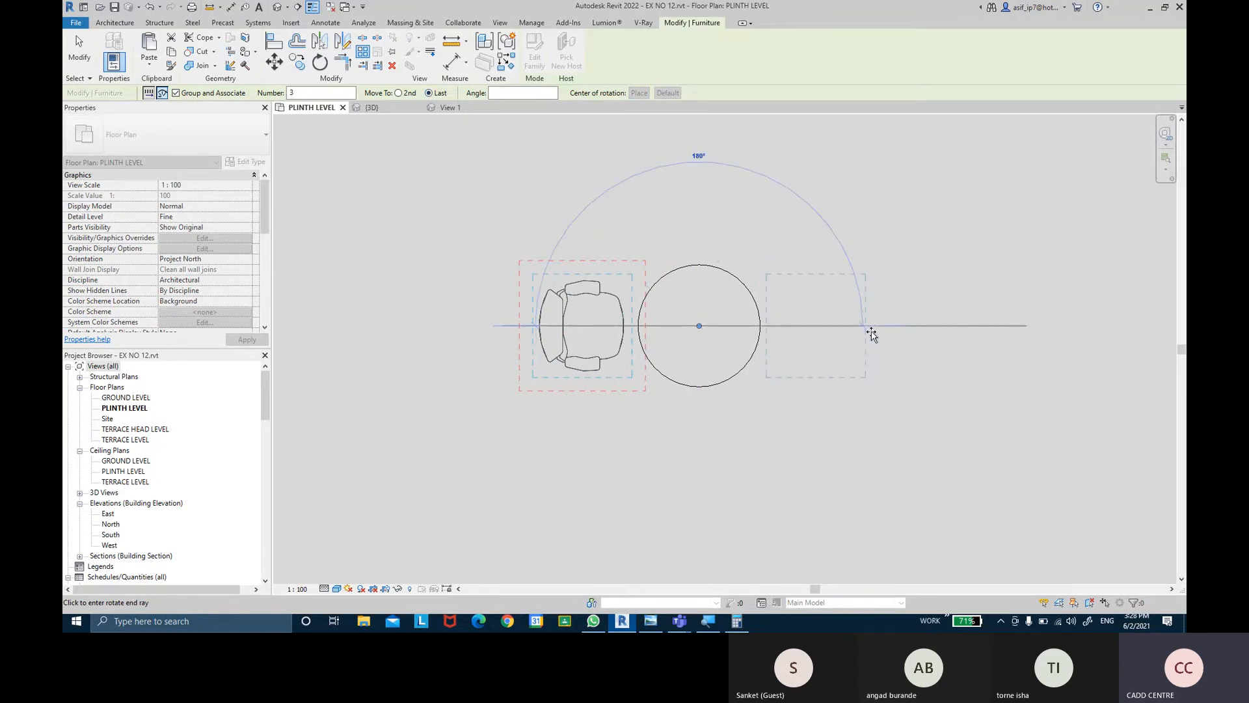
left_click(871, 334)
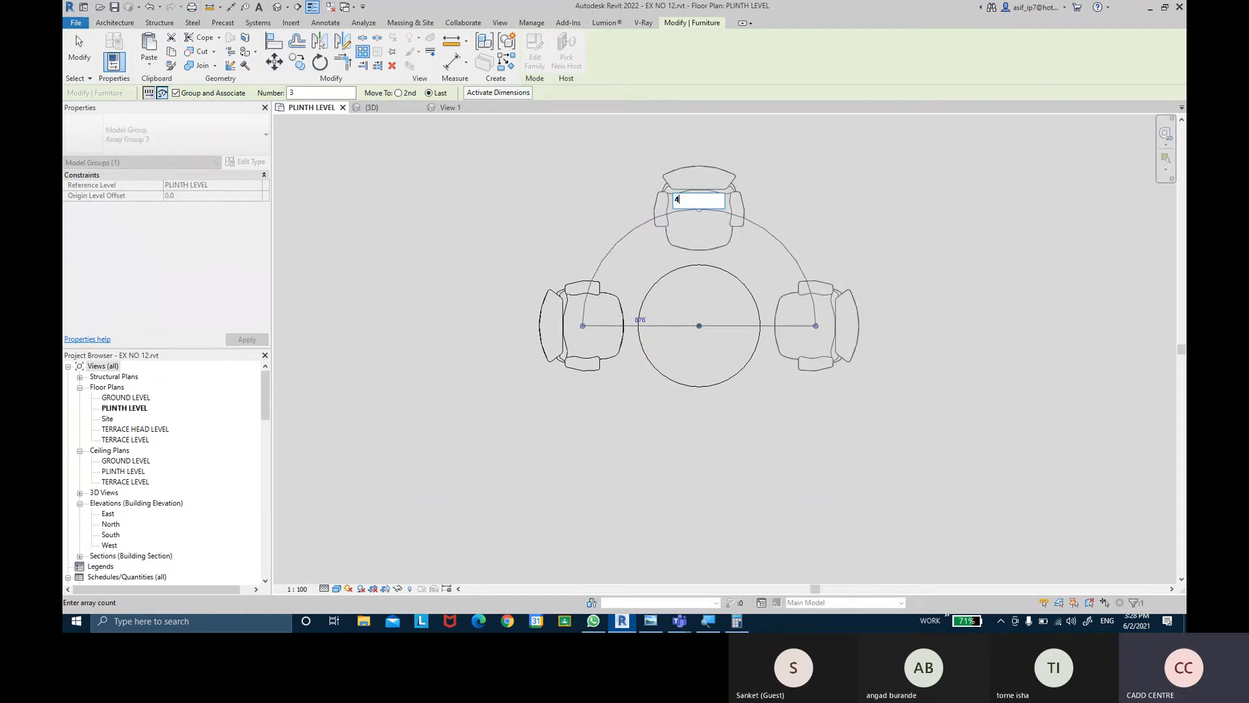
type("4")
key("Return")
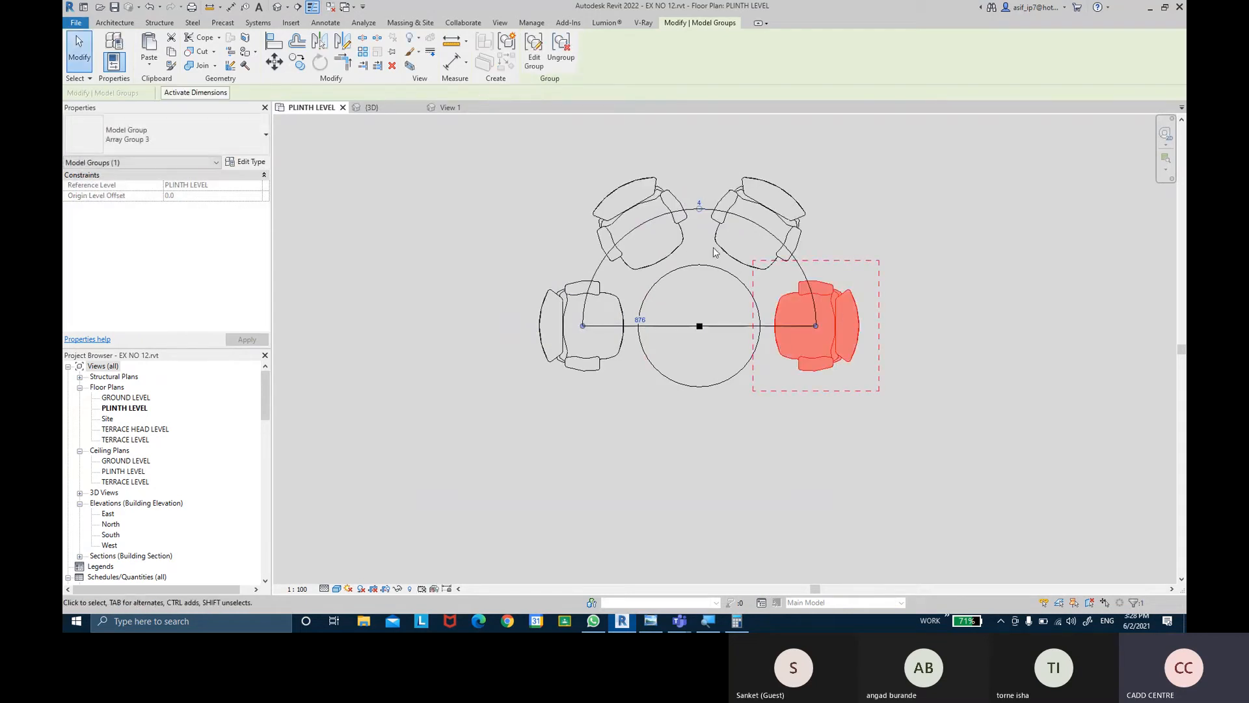
- Set the radial chair array's count to 5 and stretch its end around the table to span about 298°
left_click(699, 205)
type("5")
key("Return")
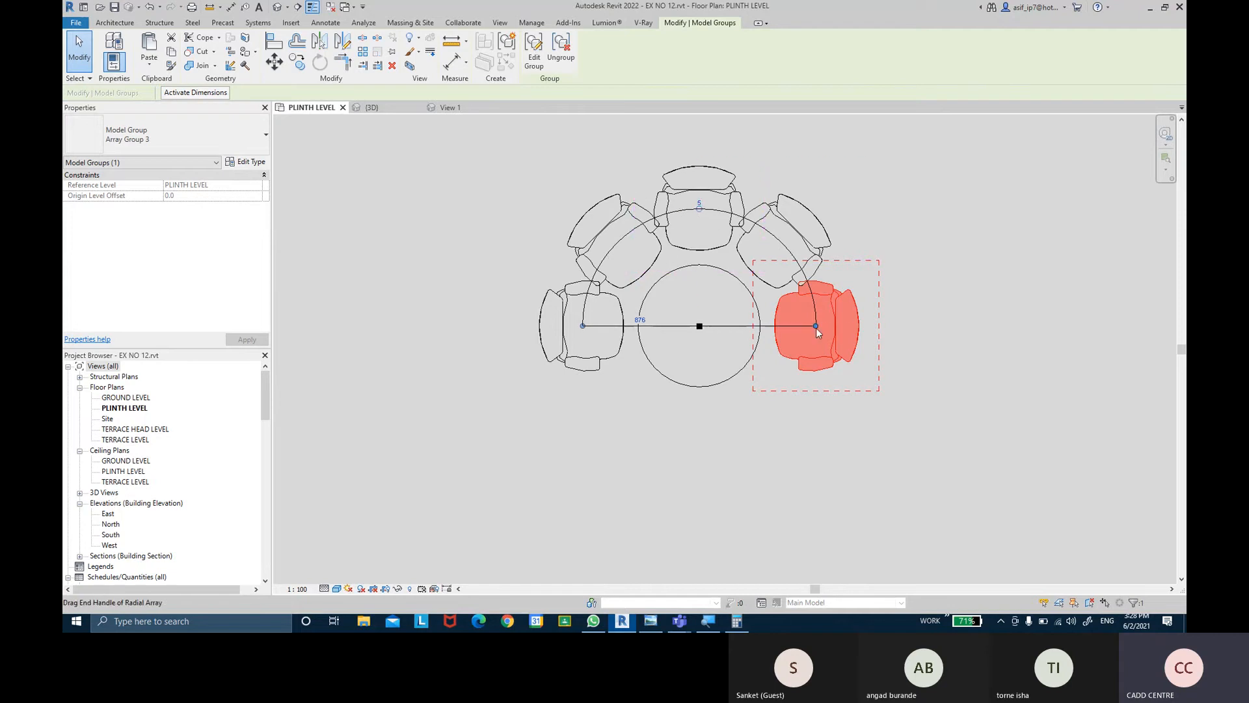
left_click_drag(816, 328, 639, 421)
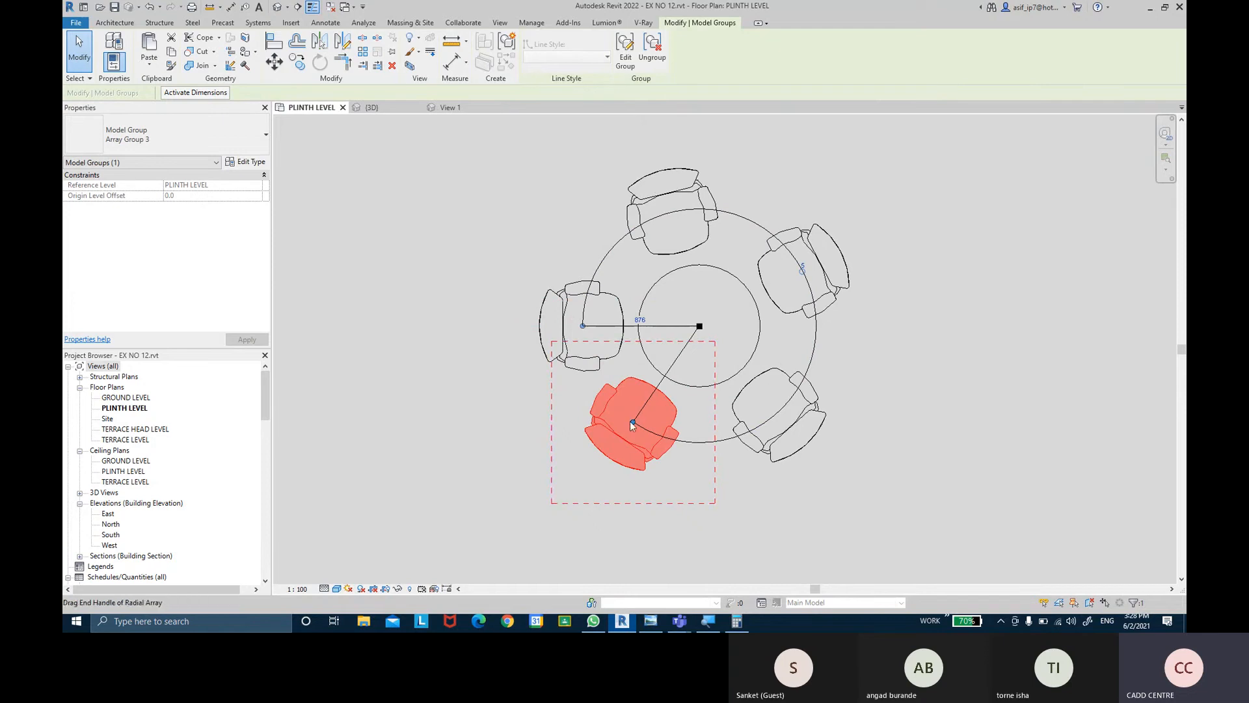
left_click_drag(631, 423, 643, 429)
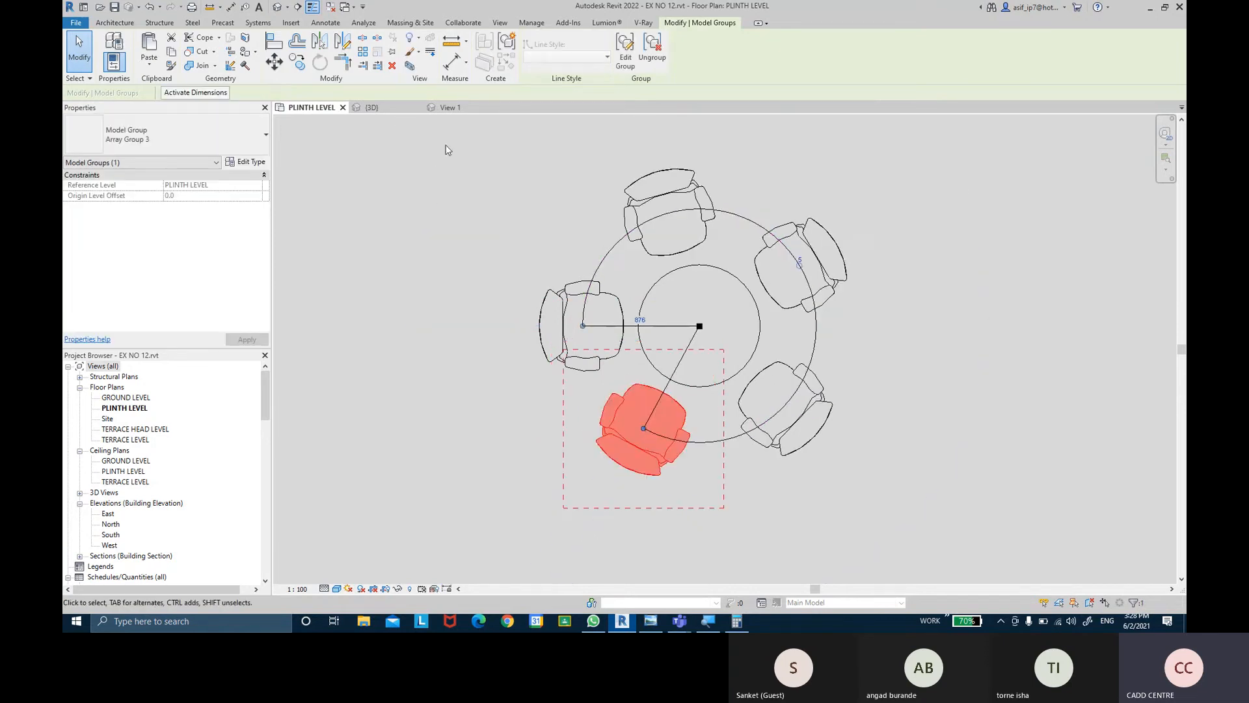
- Set the radial chair array's count around the round table to 6
left_click(565, 221)
left_click(658, 253)
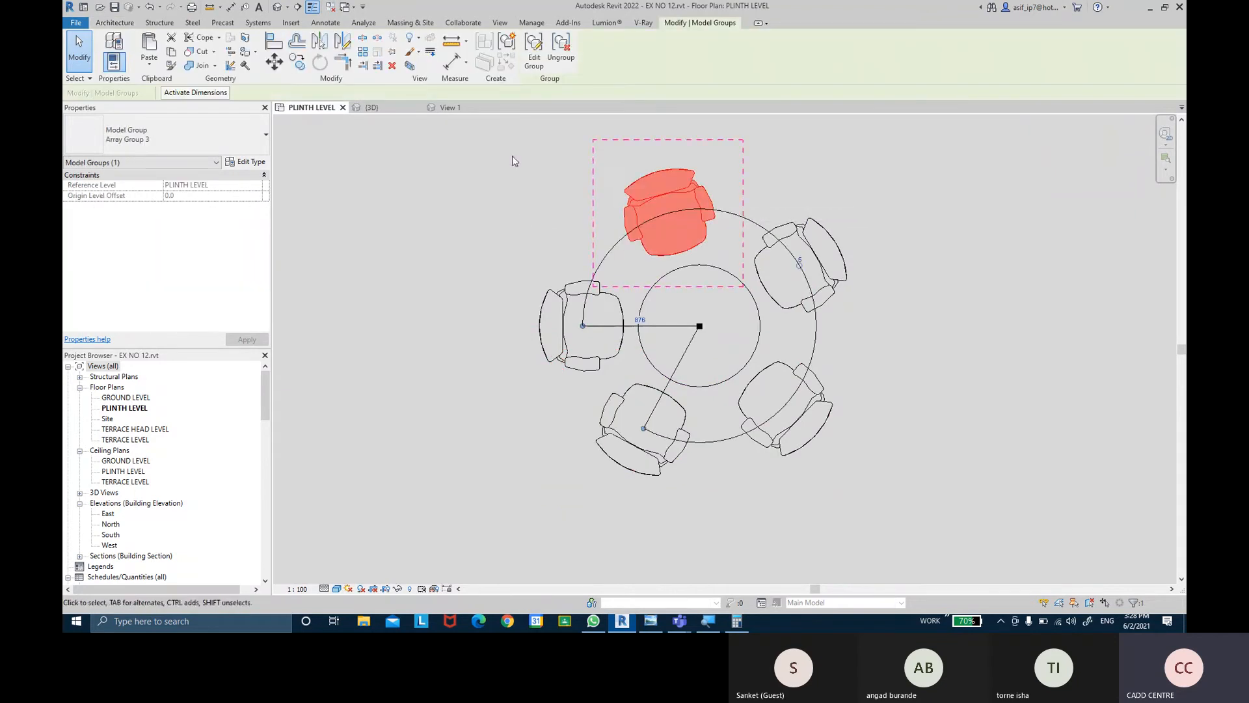
left_click(818, 341)
scroll(752, 286, "up", 1)
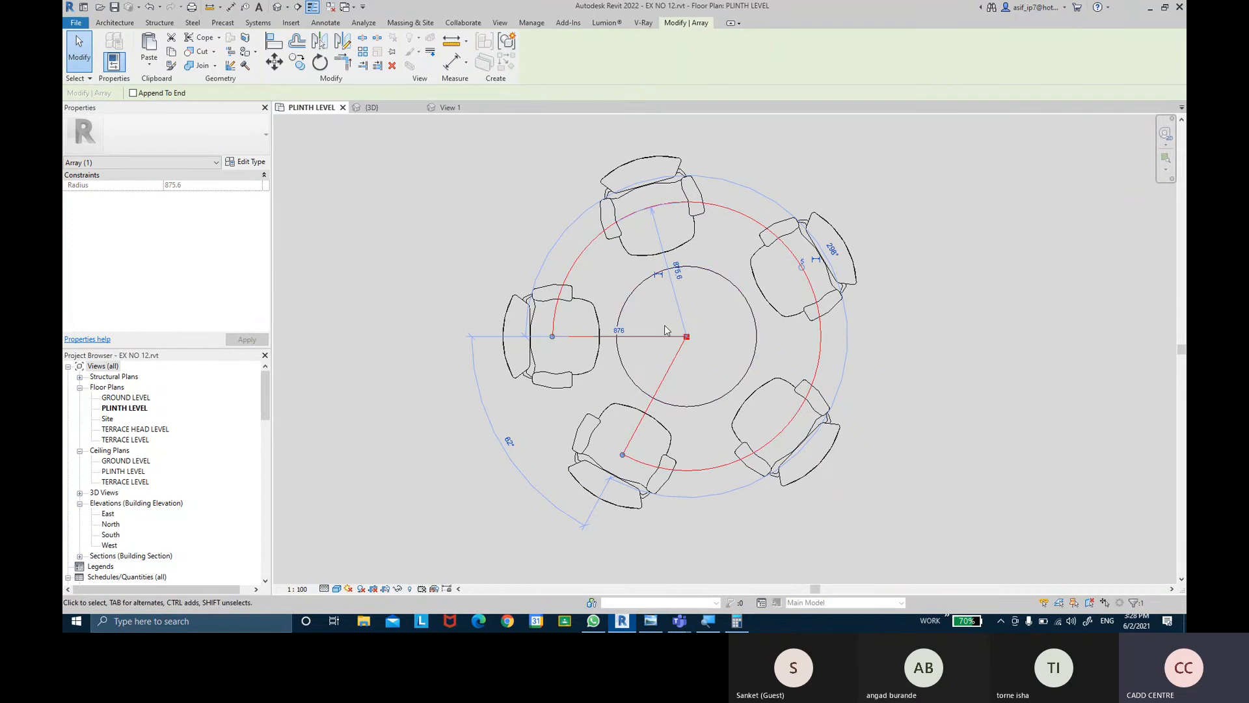
scroll(751, 286, "up", 3)
left_click(789, 275)
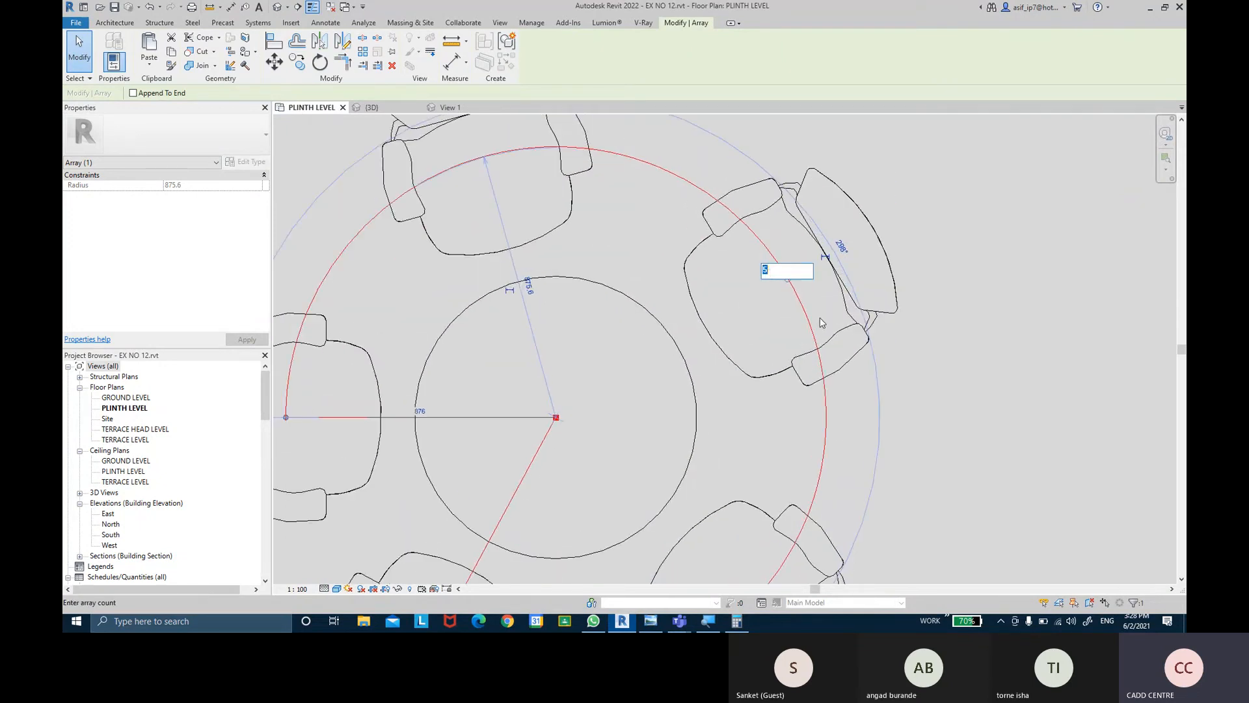
key("Return")
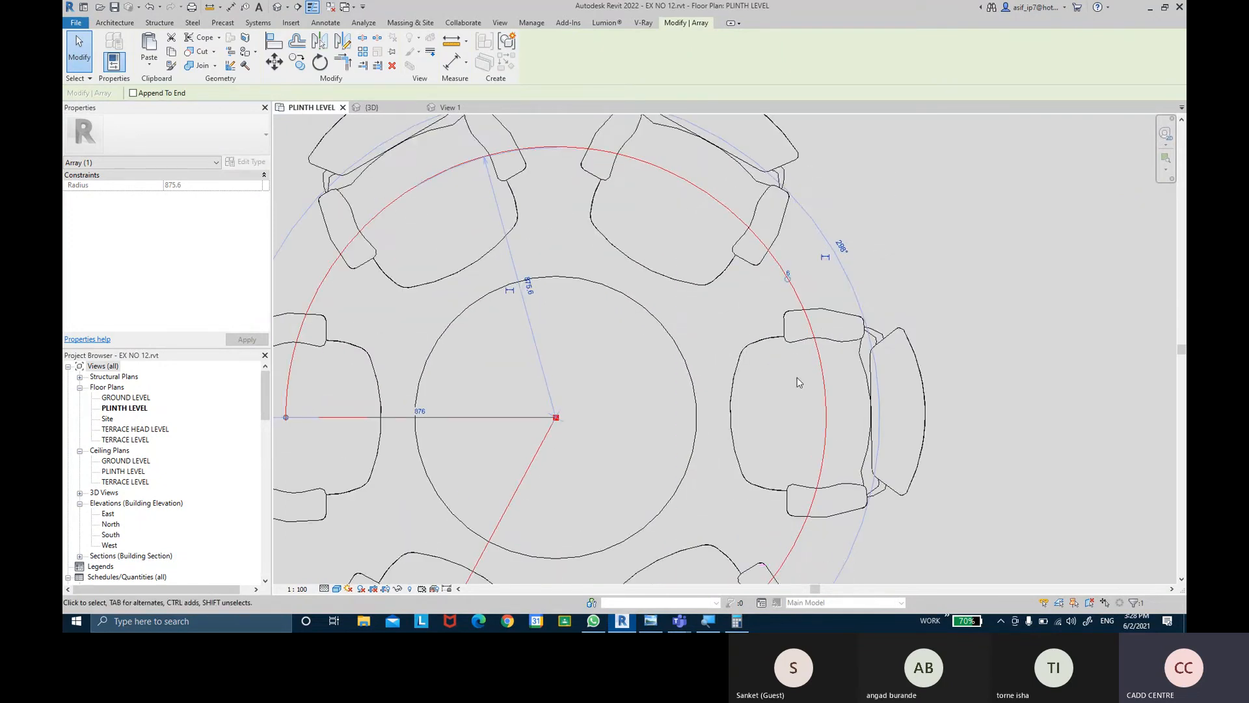
- Increase the radial chair array's count to 7
scroll(798, 397, "down", 3)
middle_click_drag(798, 404, 754, 322)
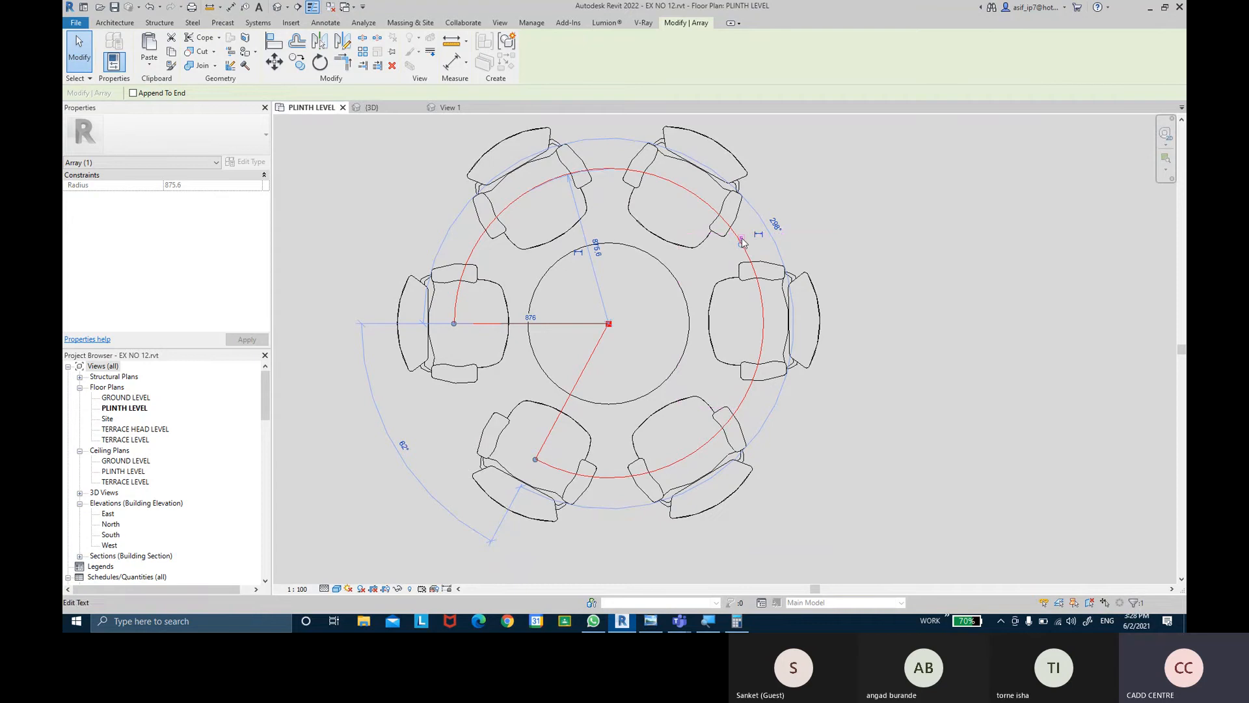
left_click(743, 240)
type("7")
key("Return")
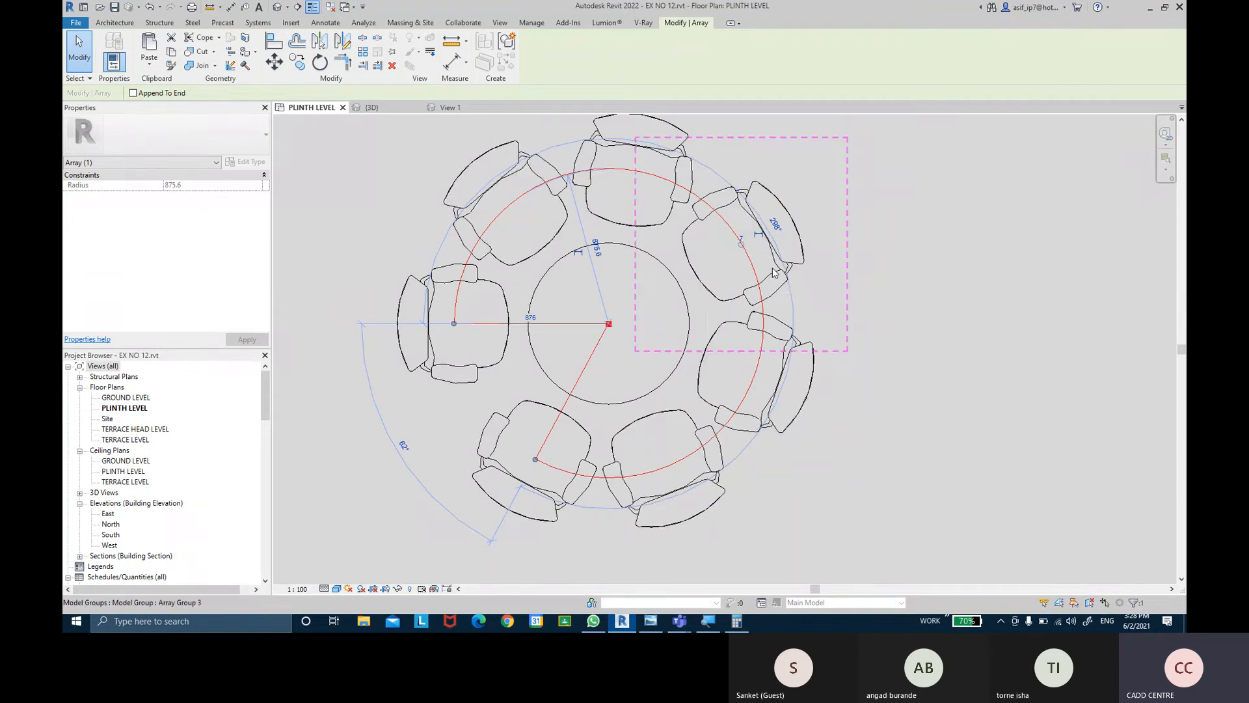
- Set the radial chair array's count to 8 and stretch its end around the table to span about 315°
left_click(725, 232)
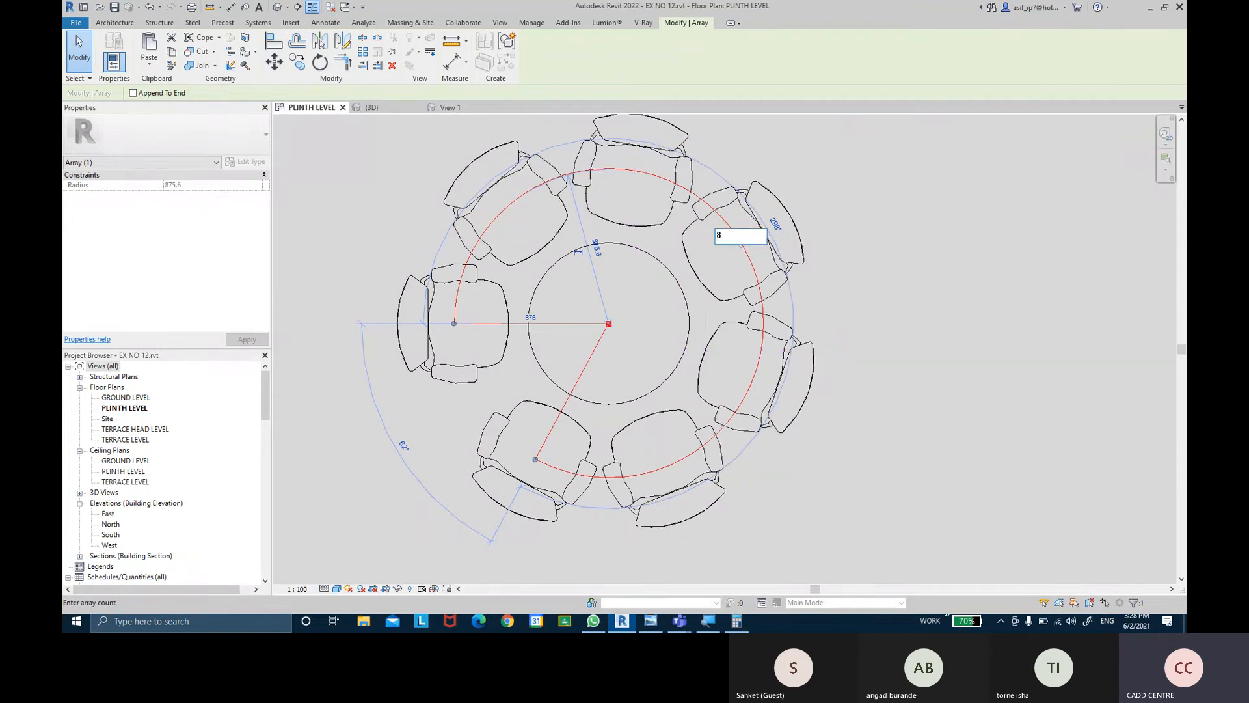
key("Return")
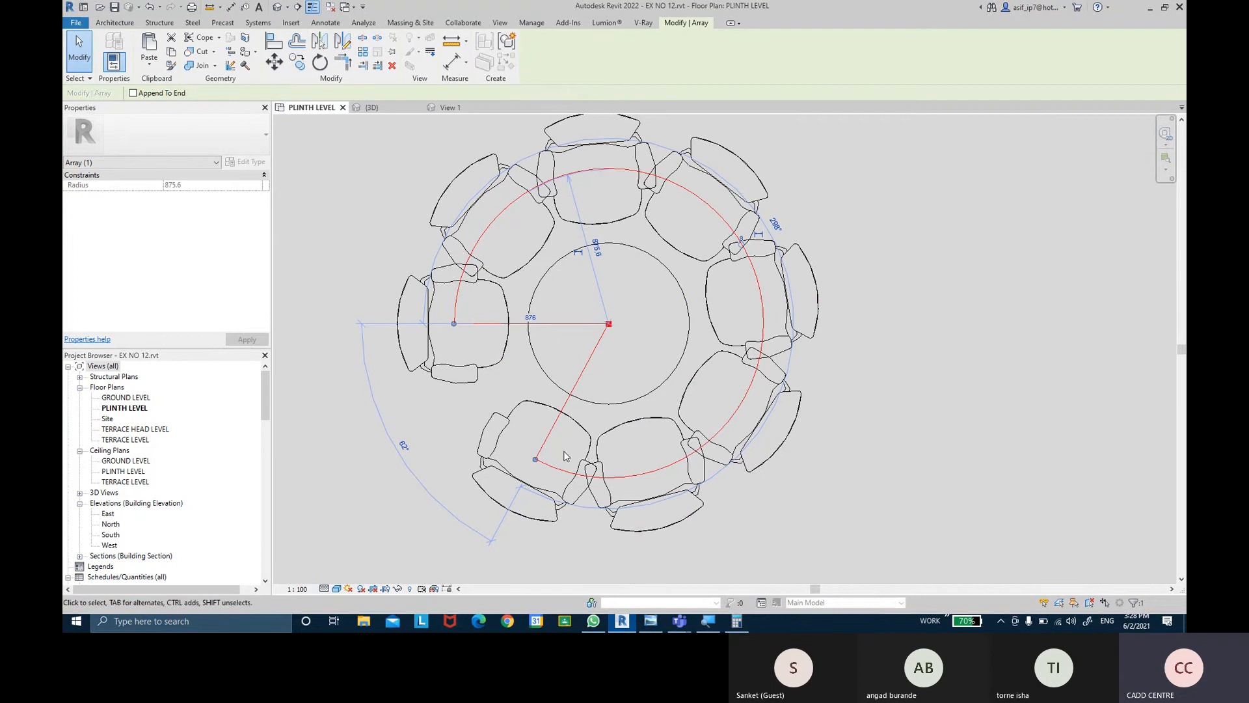
mouse_move(504, 444)
left_mouse_down()
mouse_move(488, 423)
mouse_move(498, 432)
left_mouse_up()
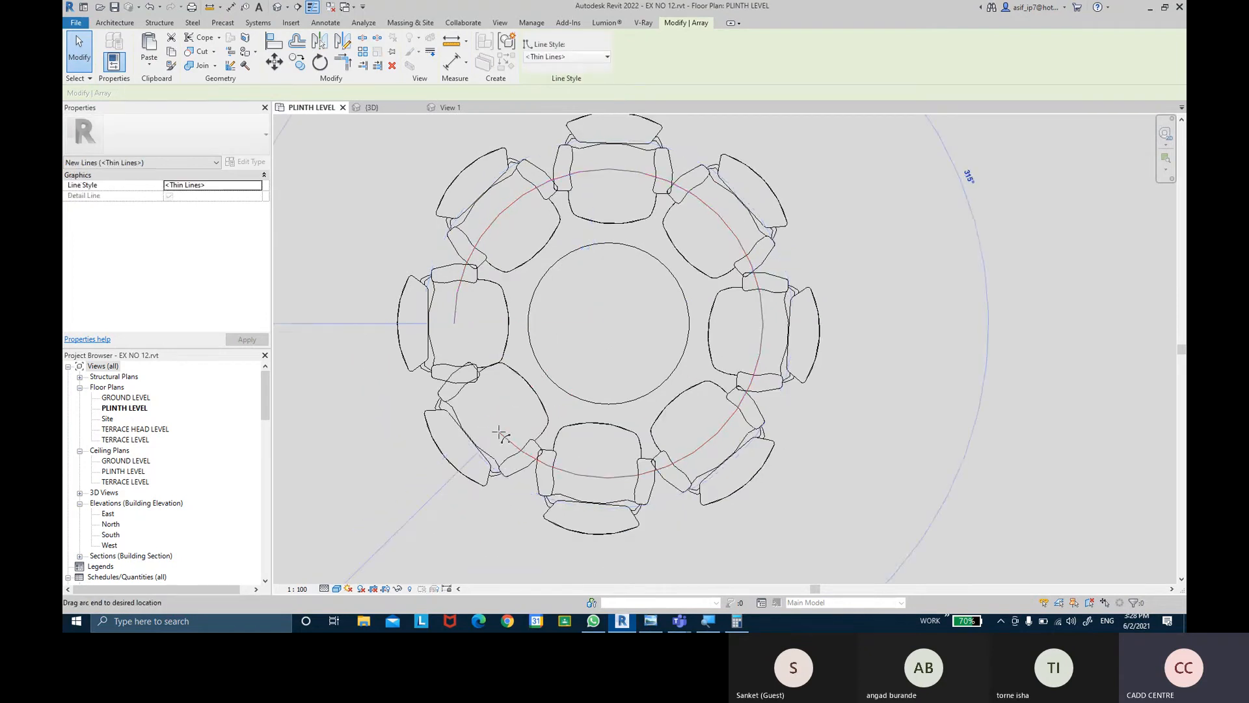
- Reduce the radial chair array's count to 7 and pull its end back to span about 310°
left_click(682, 242)
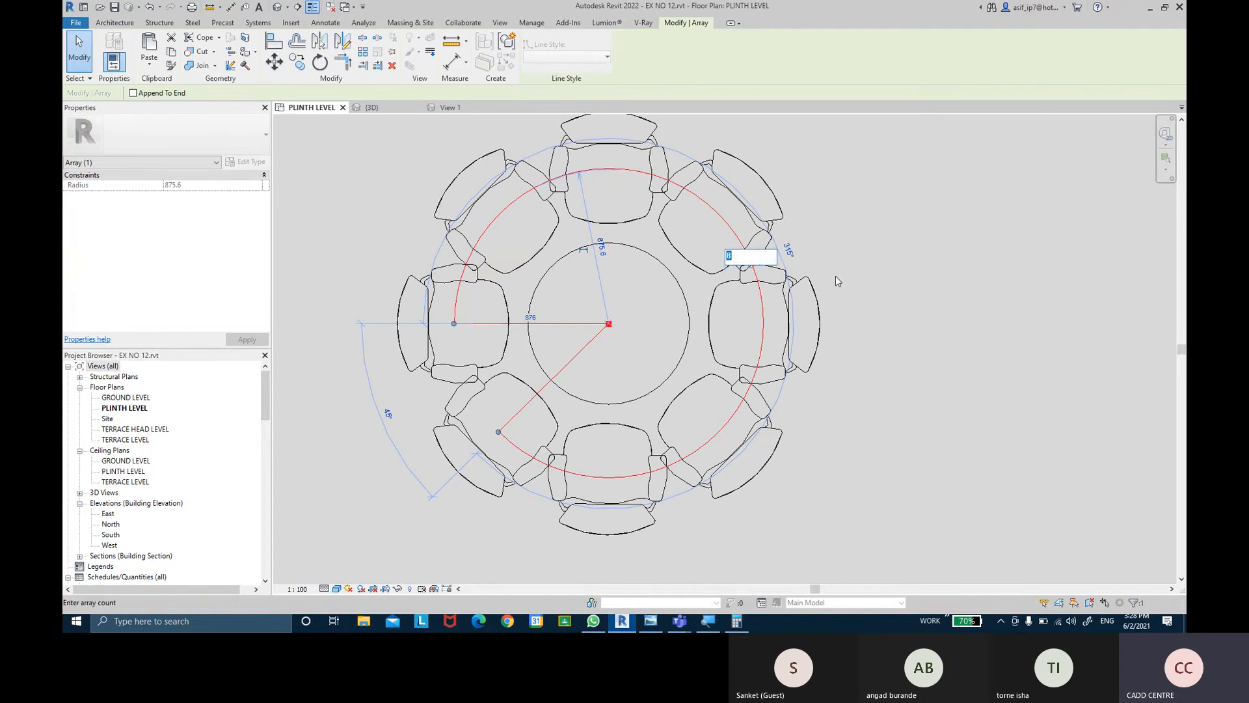
type("7")
key("Return")
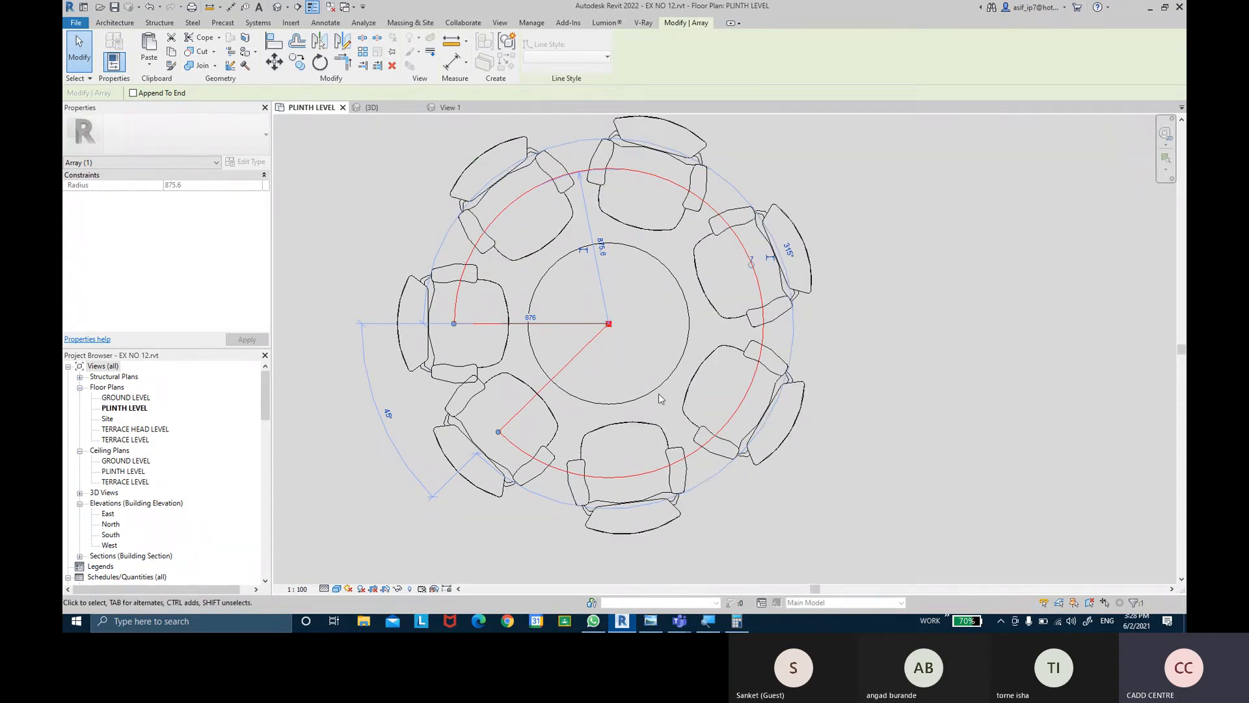
left_click_drag(498, 431, 510, 443)
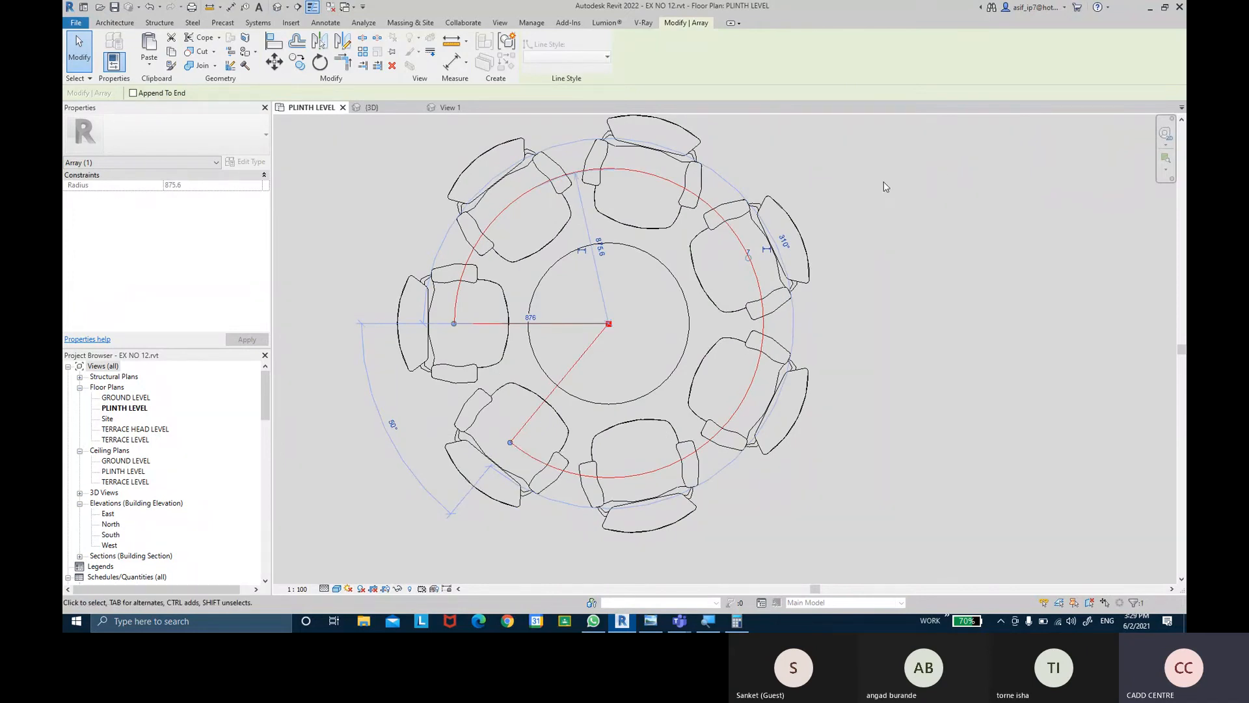
scroll(850, 251, "down", 1)
left_click(836, 246)
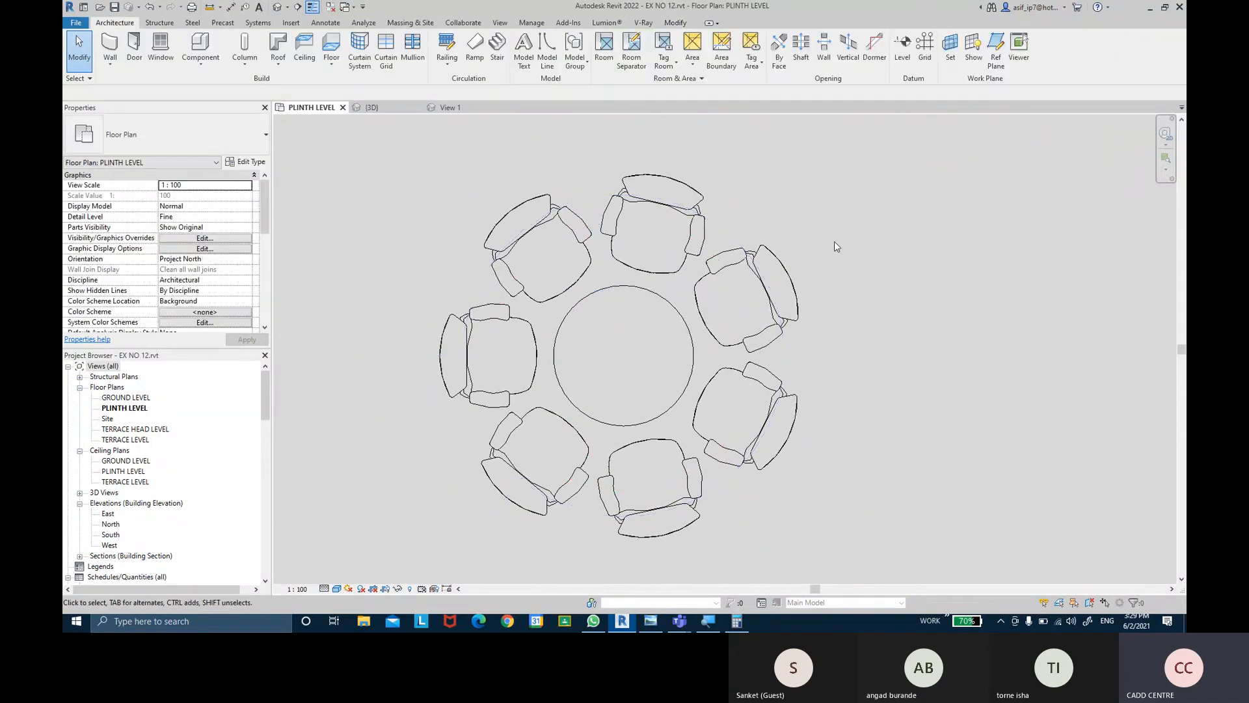
scroll(817, 286, "up", 2)
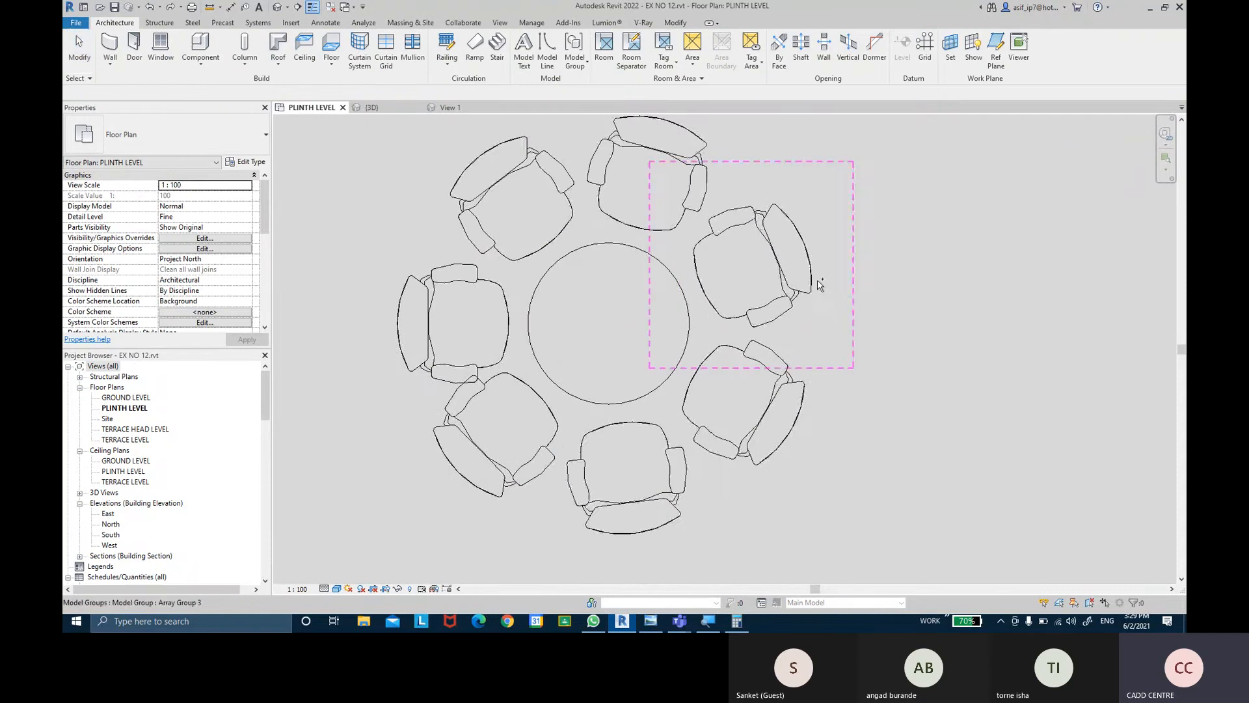
- Undo the count and span changes and the radial array itself, back to the single chair beside the round table
key("ctrl+z")
key("ctrl+z")
key("ctrl+z")
key("ctrl+z")
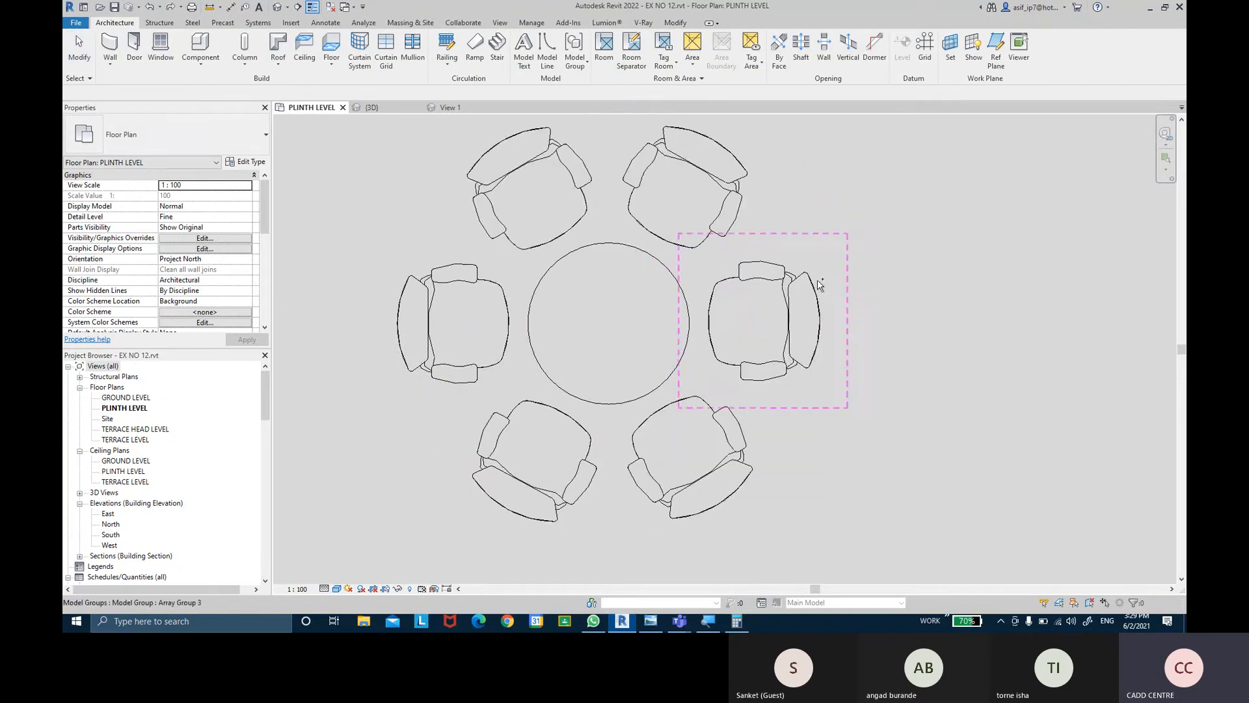
key("ctrl+z")
key("ctrl+z")
key("ctrl+z")
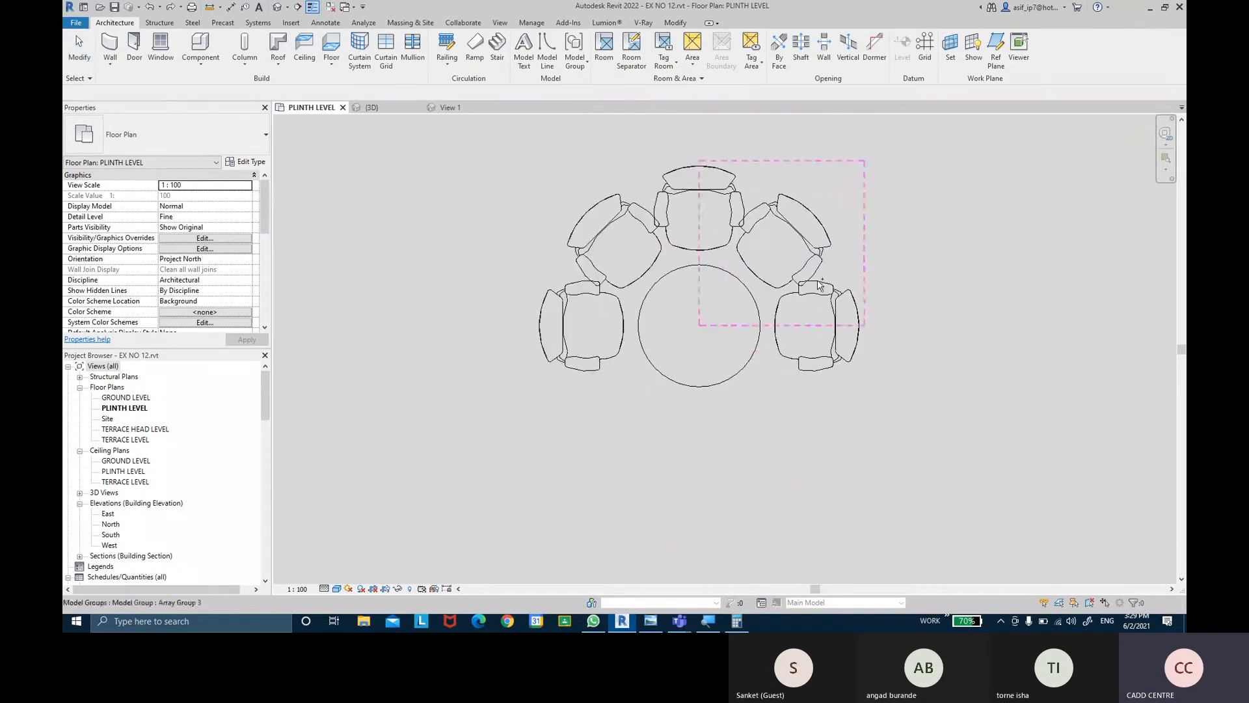
- Array the single chair radially about the round table's centre, grouped with the 2nd option, a 30° angle and a count of 5
left_click(609, 303)
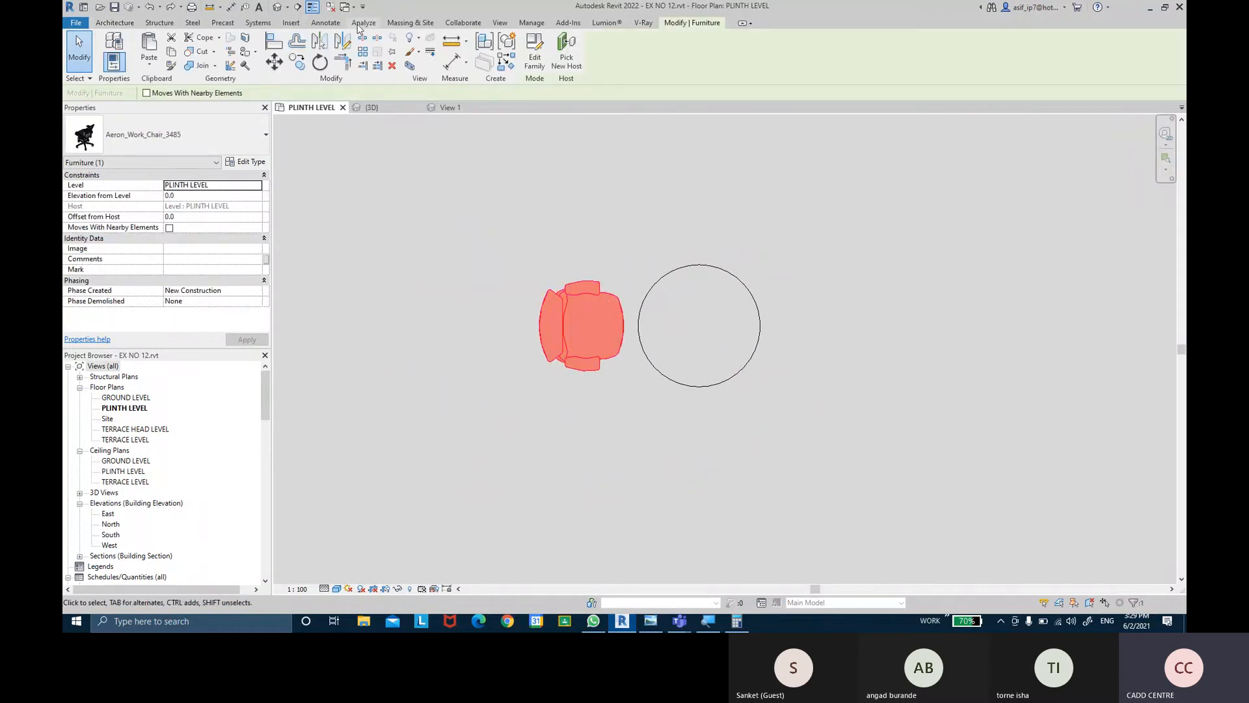
left_click(363, 52)
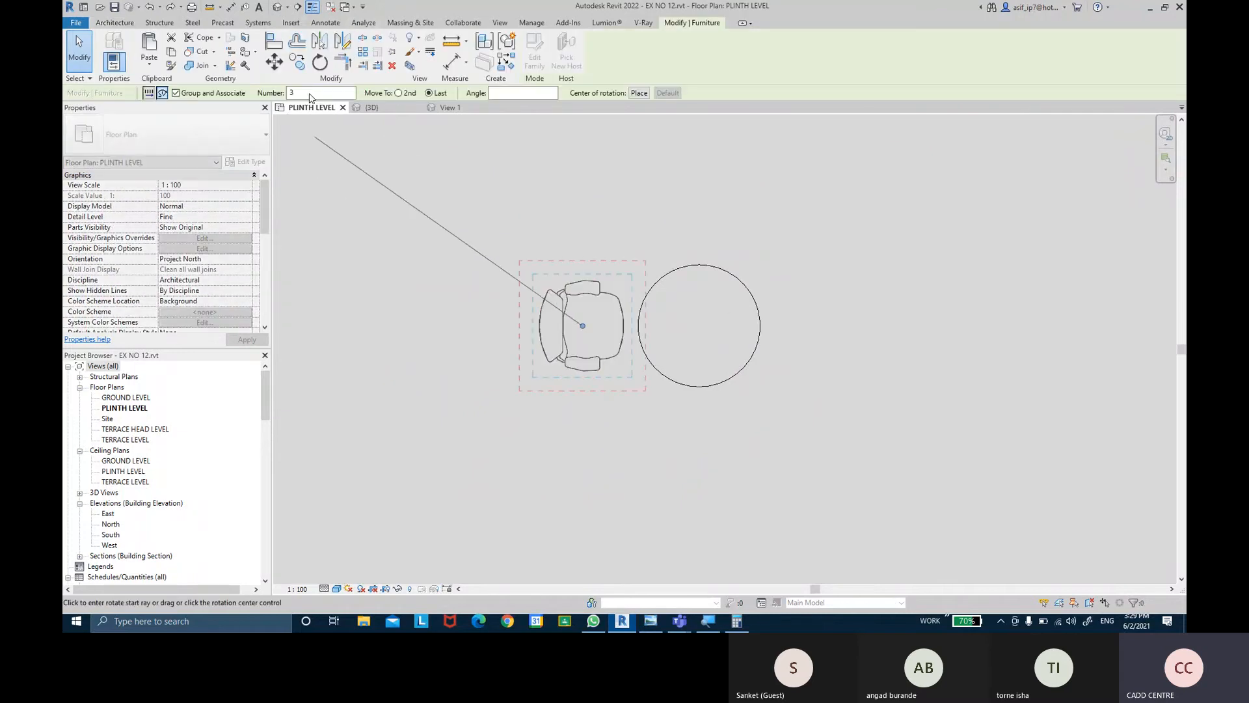
left_click(402, 95)
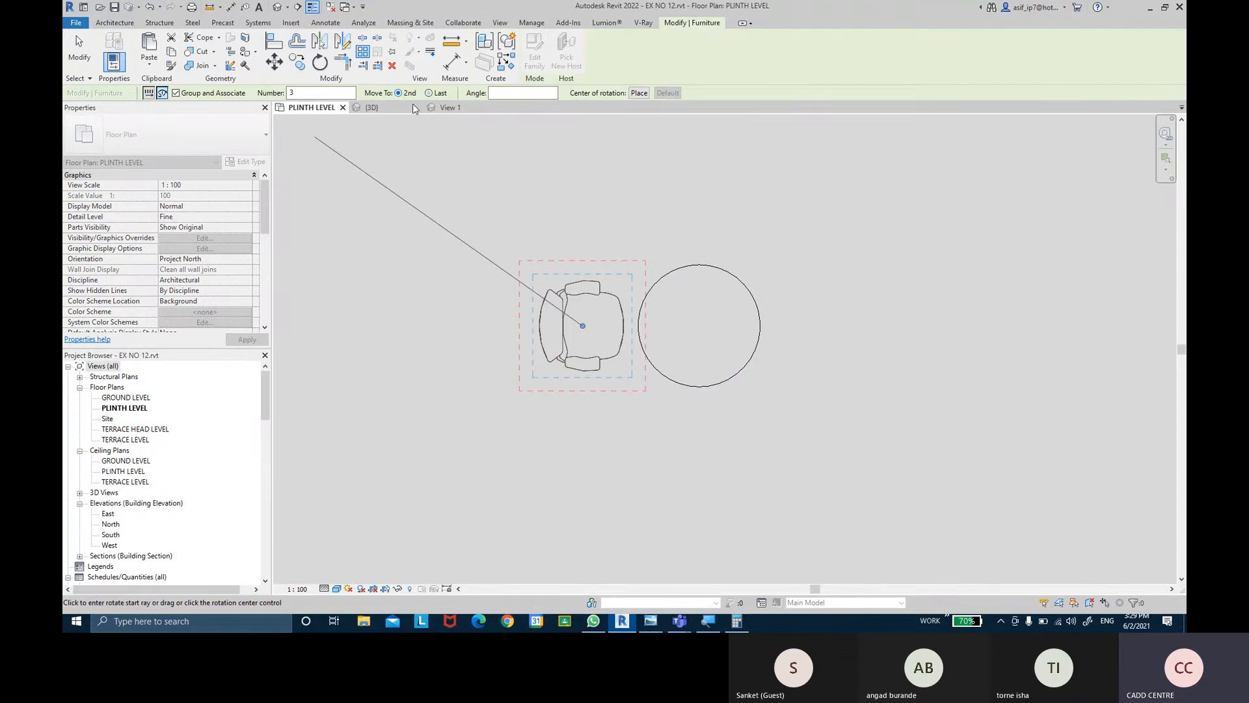
left_click(639, 93)
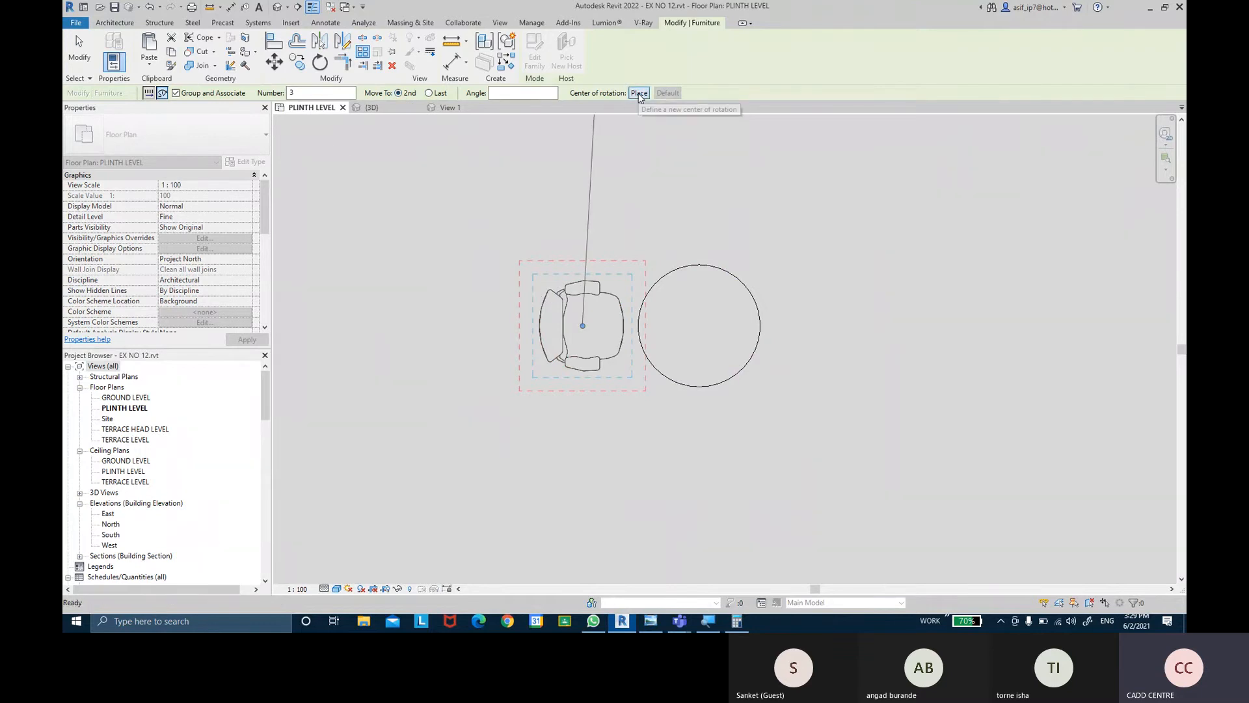
left_click(700, 326)
left_click(478, 331)
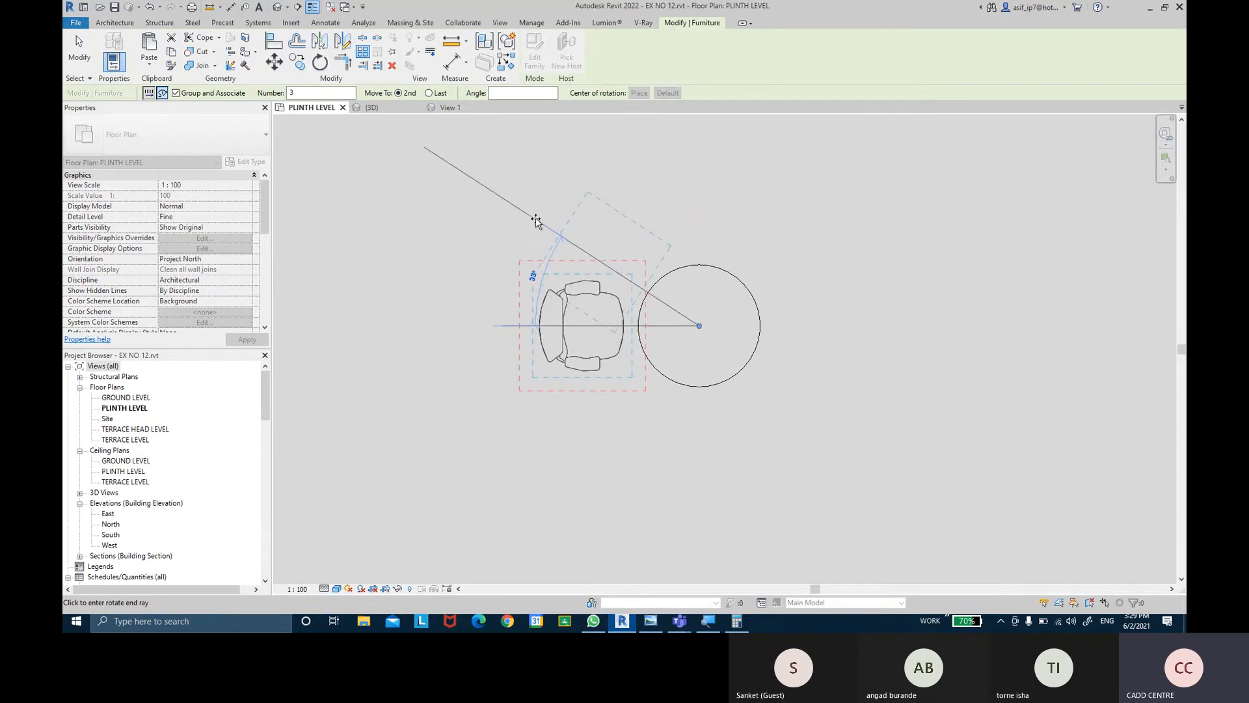
type("30")
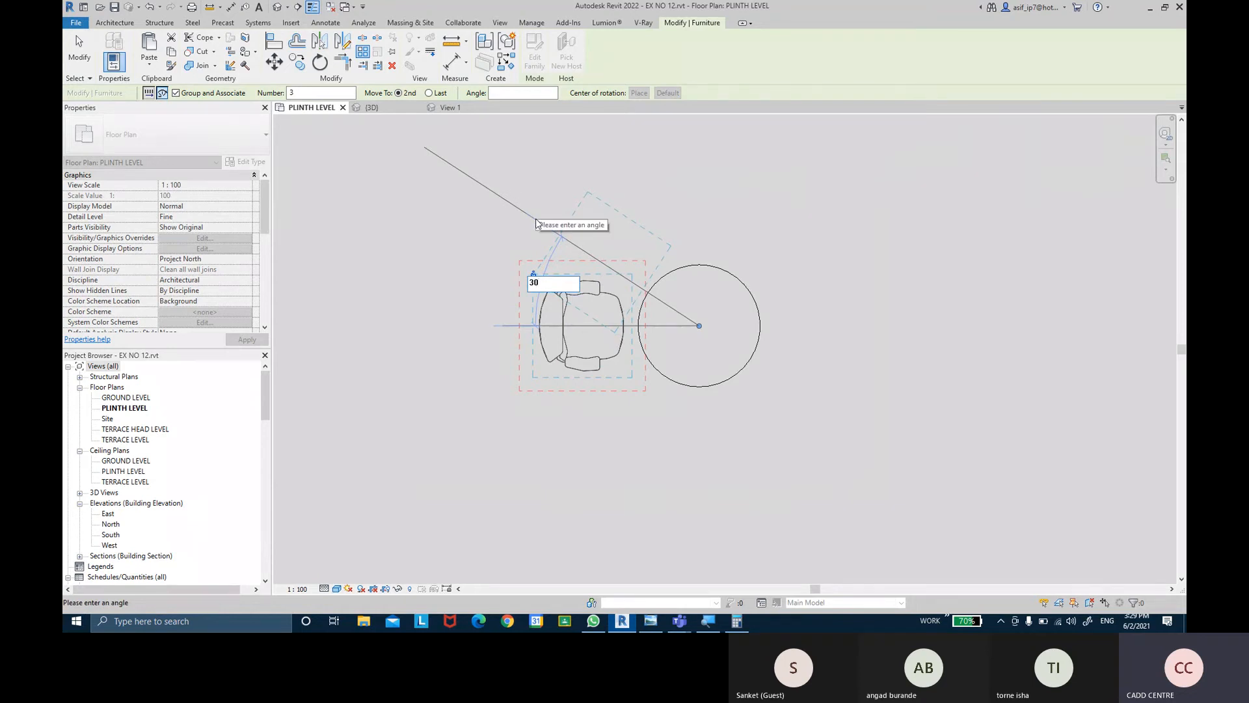
key("Return")
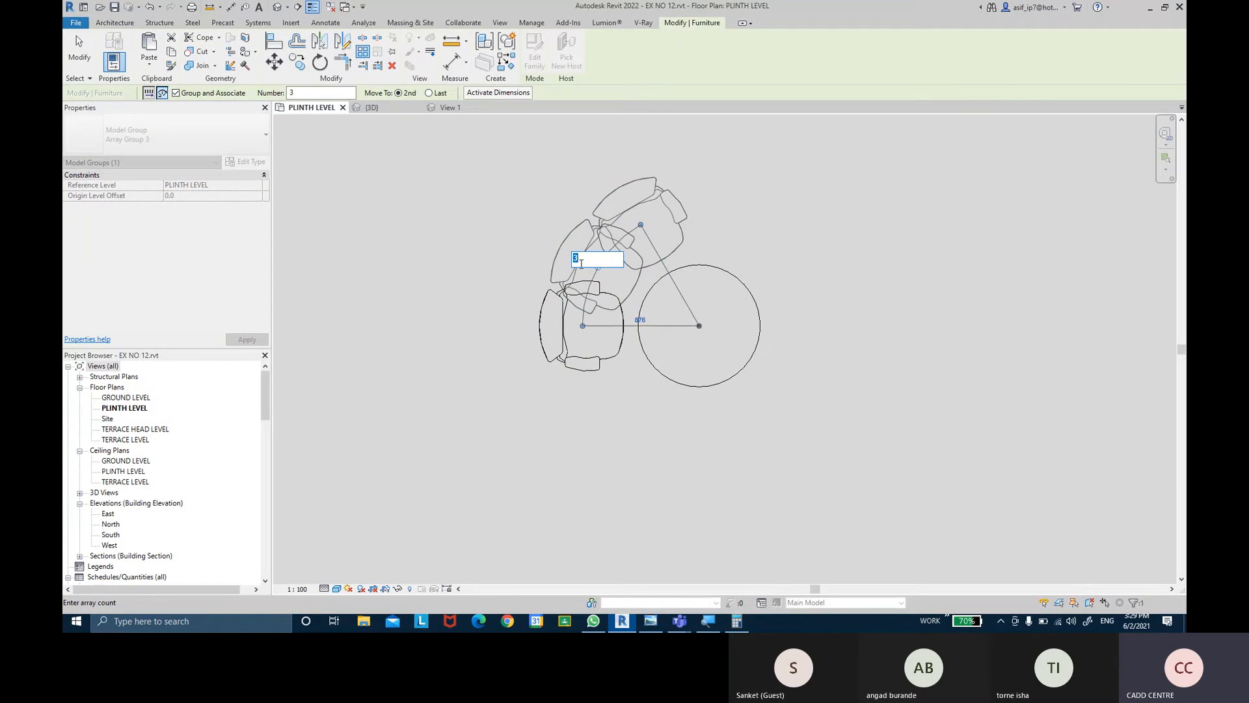
key("Return")
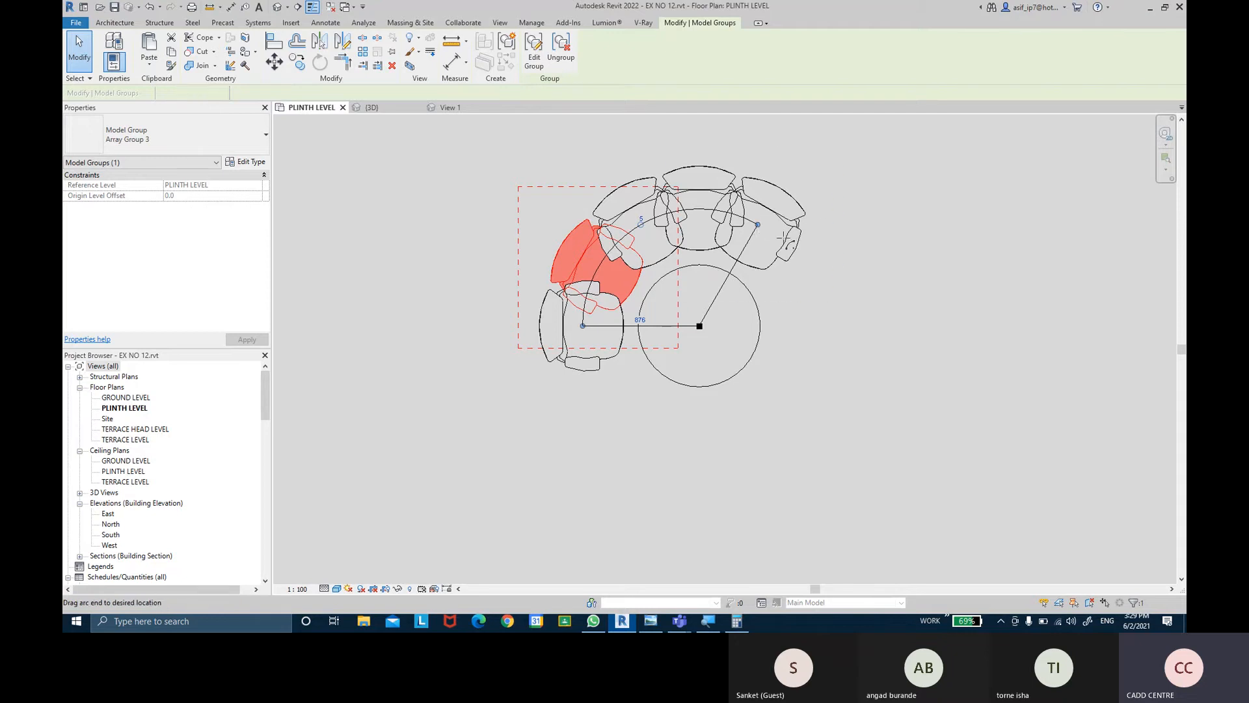
- Stretch the end of the five-chair radial array around the round table so the chairs spread out without overlapping
left_click_drag(758, 226, 656, 434)
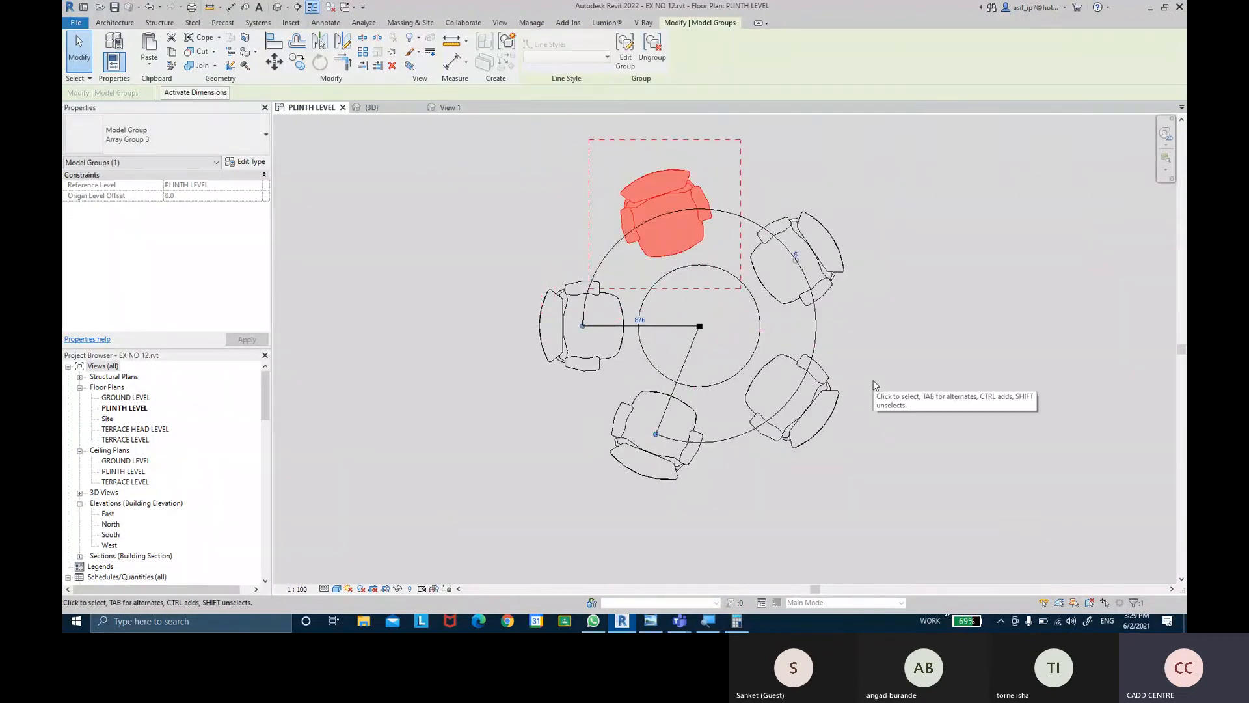
middle_click_drag(909, 289, 897, 288)
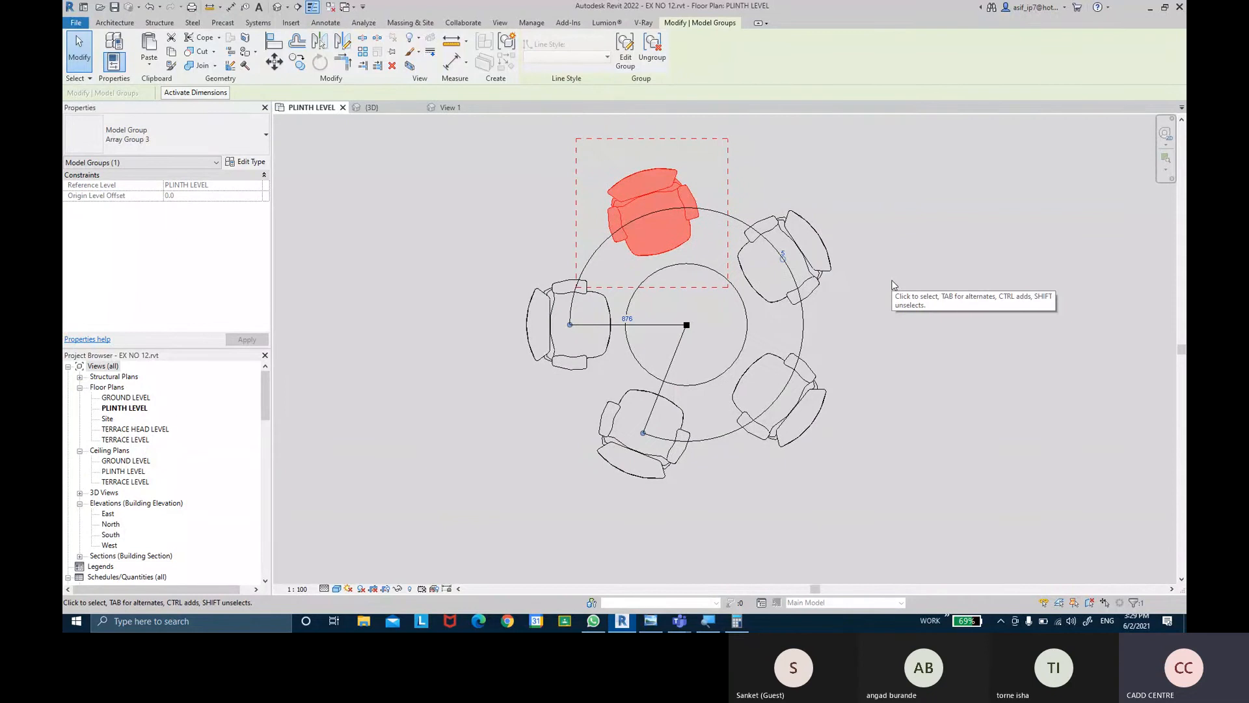
left_click(893, 281)
scroll(872, 281, "down", 2)
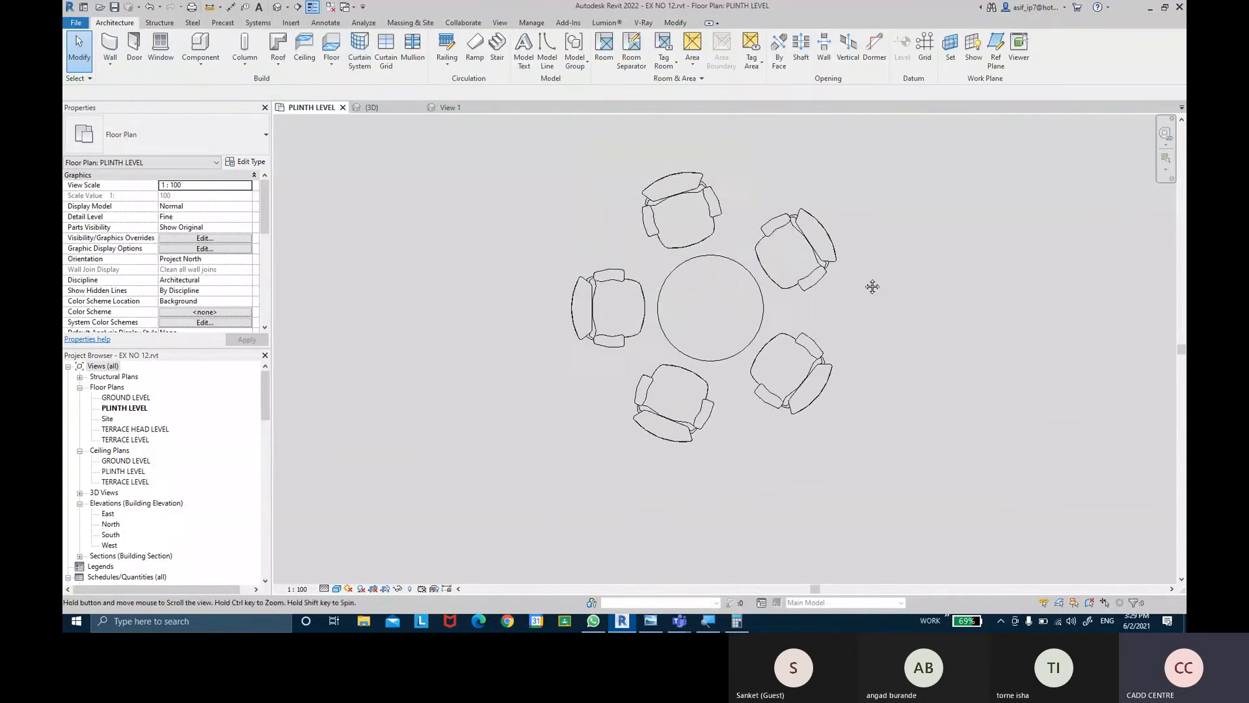
scroll(870, 279, "down", 2)
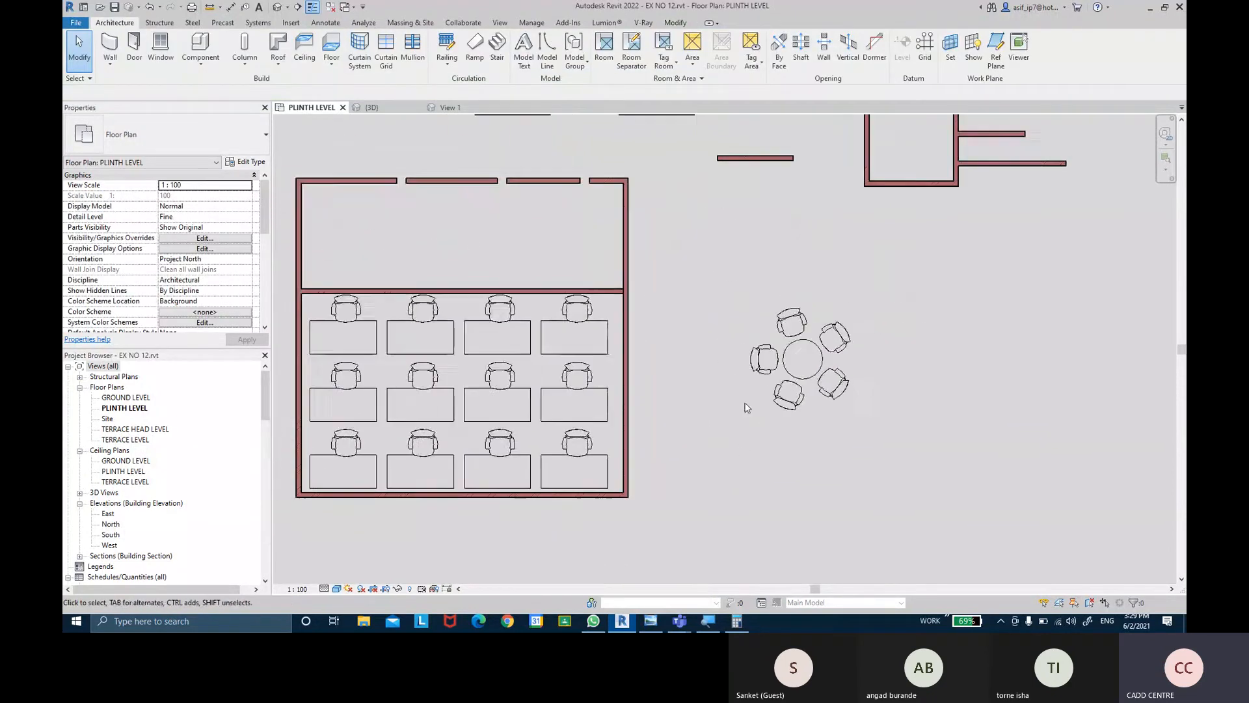
scroll(869, 301, "down", 1)
middle_click_drag(841, 295, 794, 281)
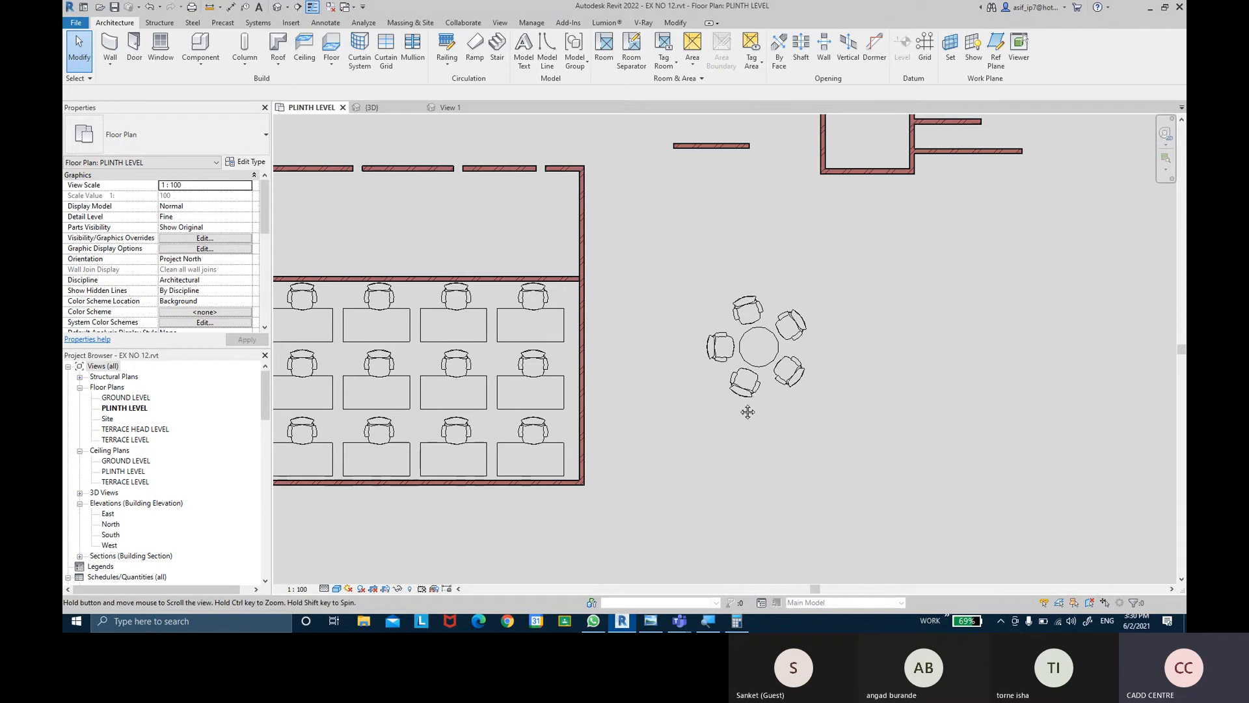
mouse_move(720, 406)
middle_mouse_down()
mouse_move(756, 386)
mouse_move(720, 393)
middle_mouse_up()
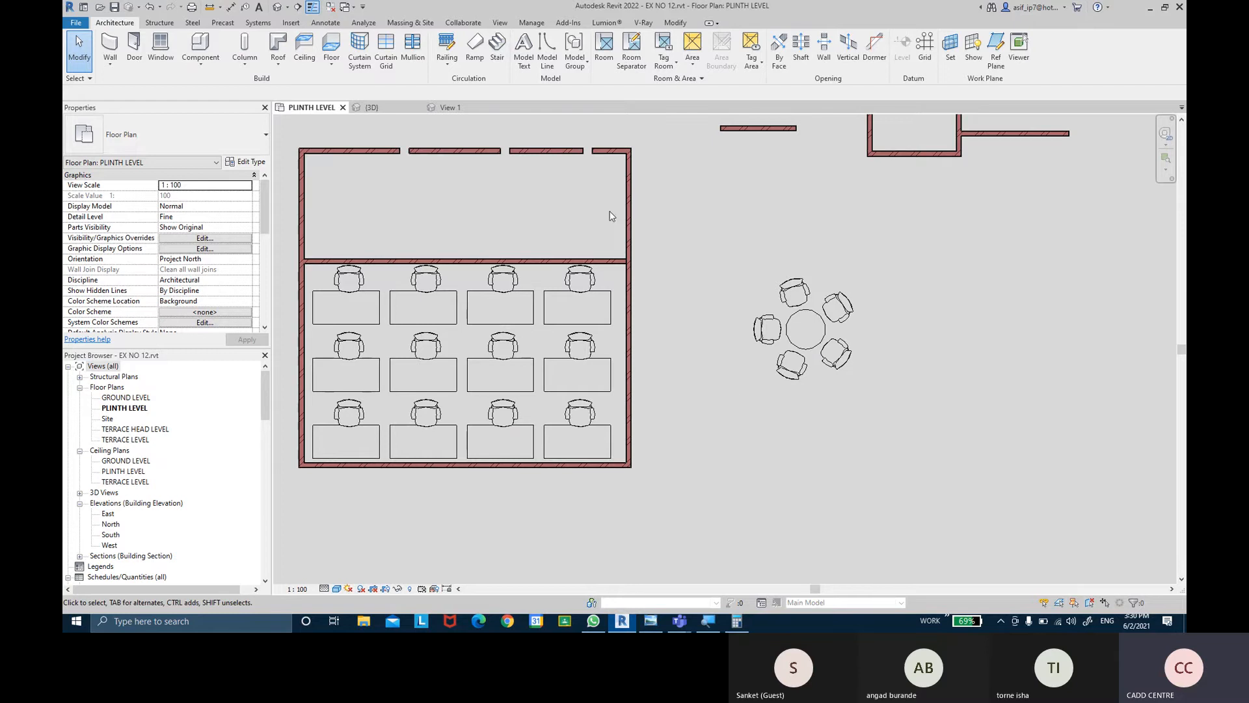
- Use Linework to override the seat's front edge on the chair west of the round table with the Overhead line style
left_click(675, 23)
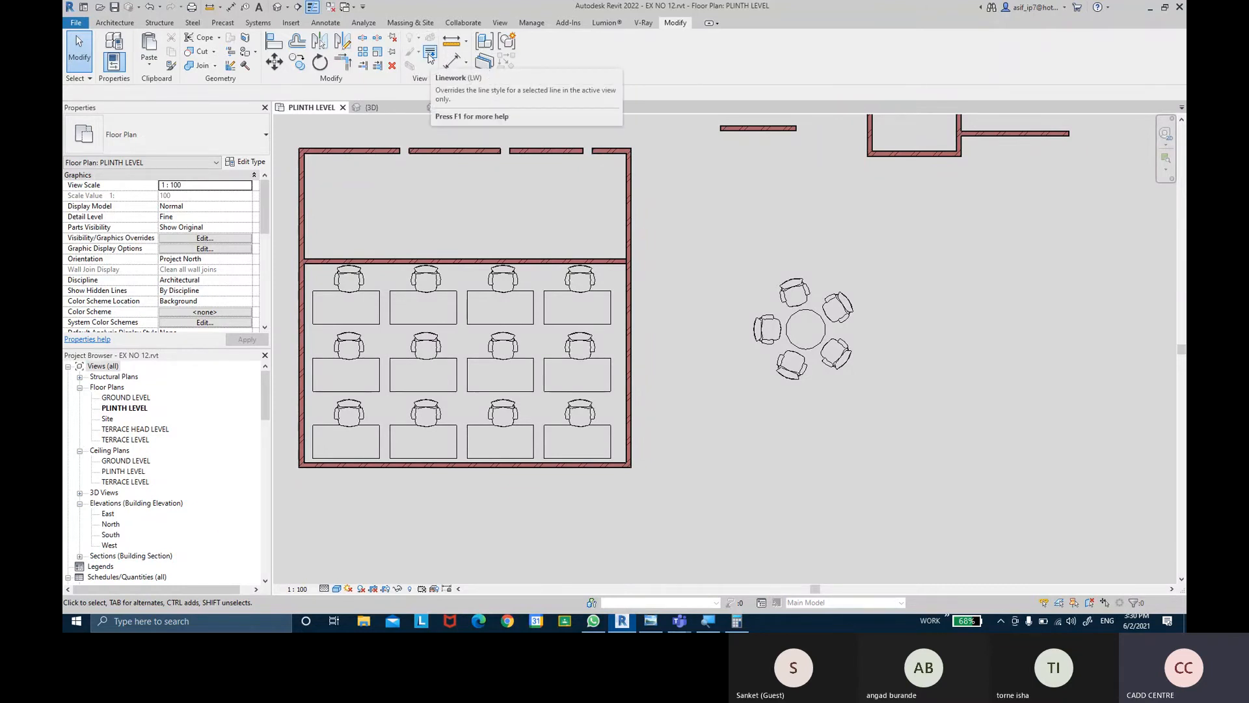
left_click(429, 59)
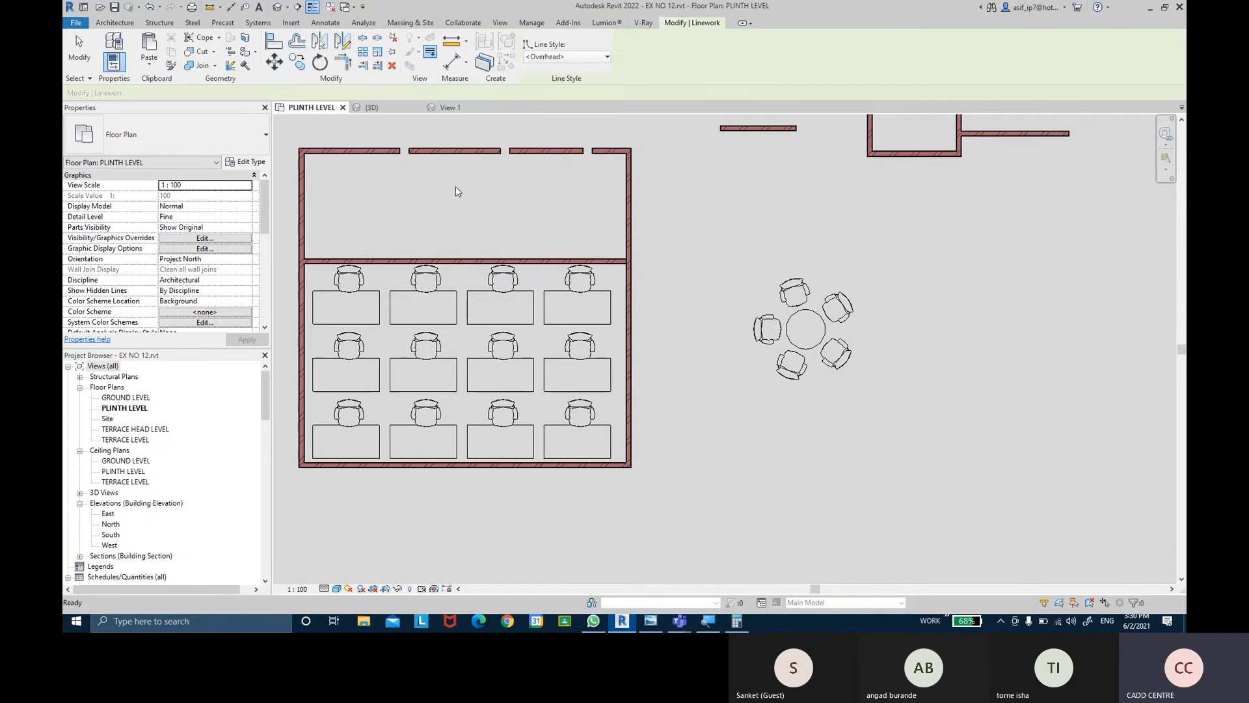
middle_click_drag(481, 191, 546, 204)
scroll(488, 210, "up", 1)
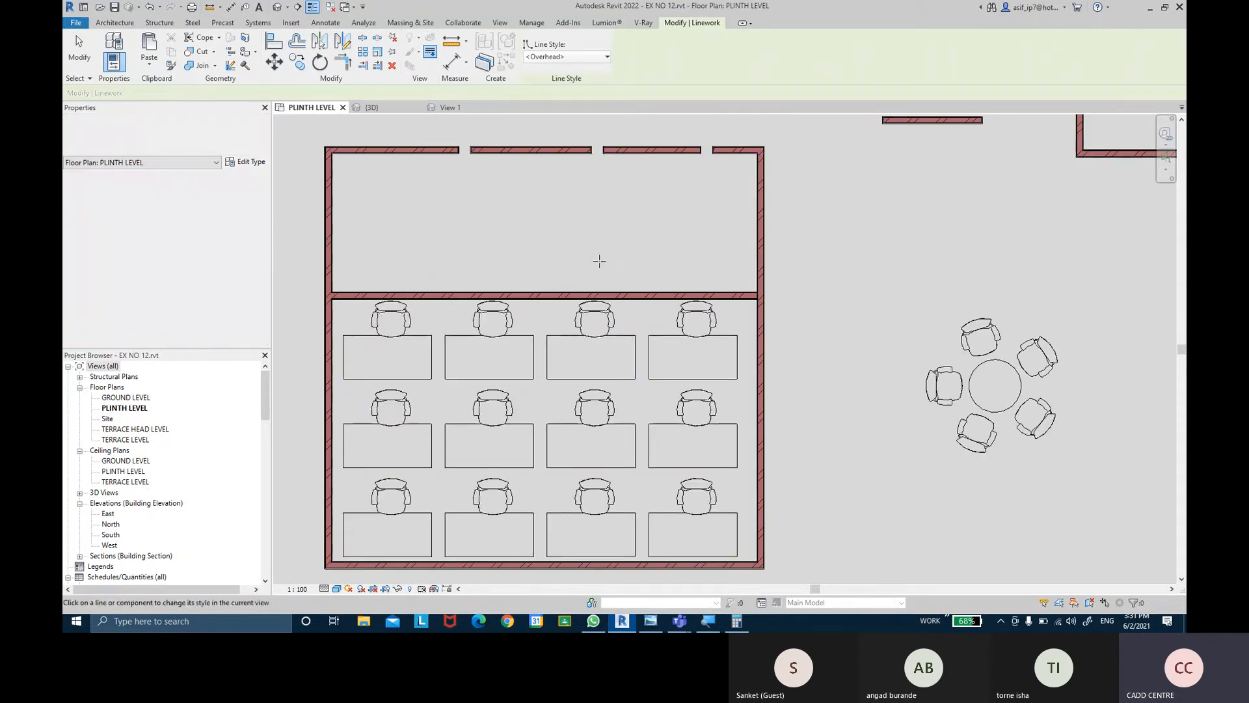
scroll(672, 263, "down", 1)
scroll(749, 260, "up", 1)
scroll(657, 209, "down", 1)
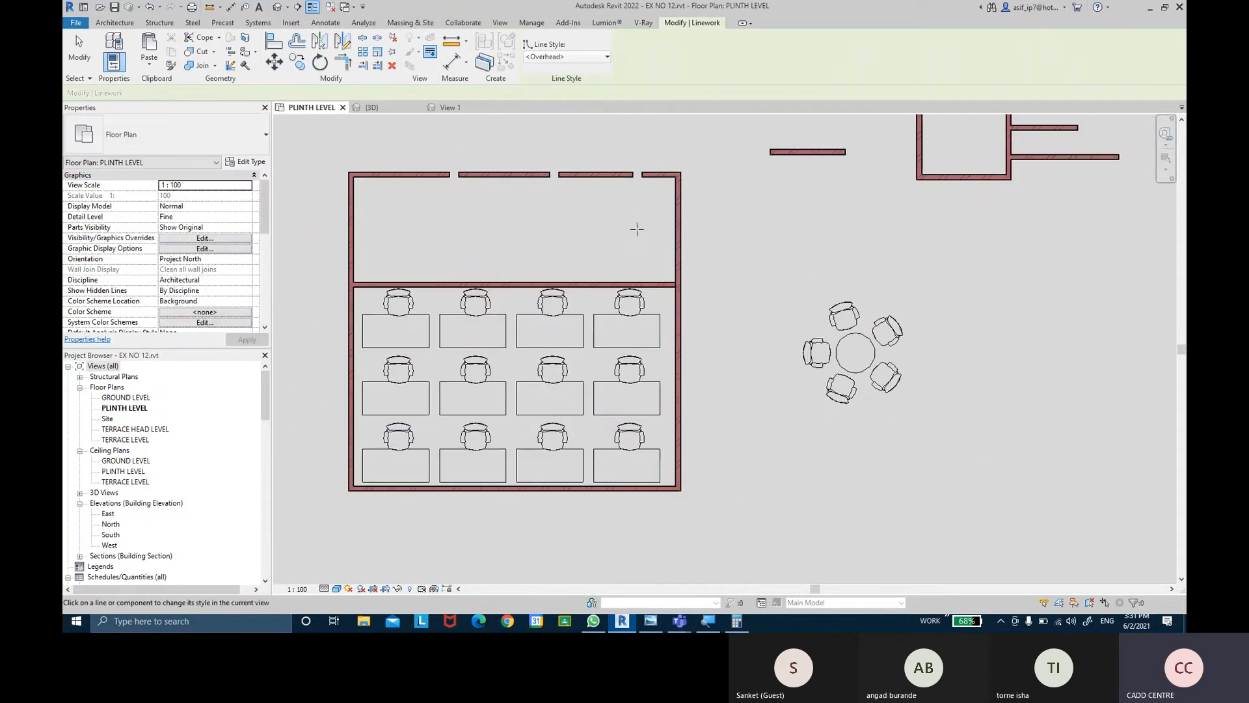
scroll(586, 214, "up", 1)
scroll(480, 195, "up", 1)
middle_click_drag(355, 207, 561, 212)
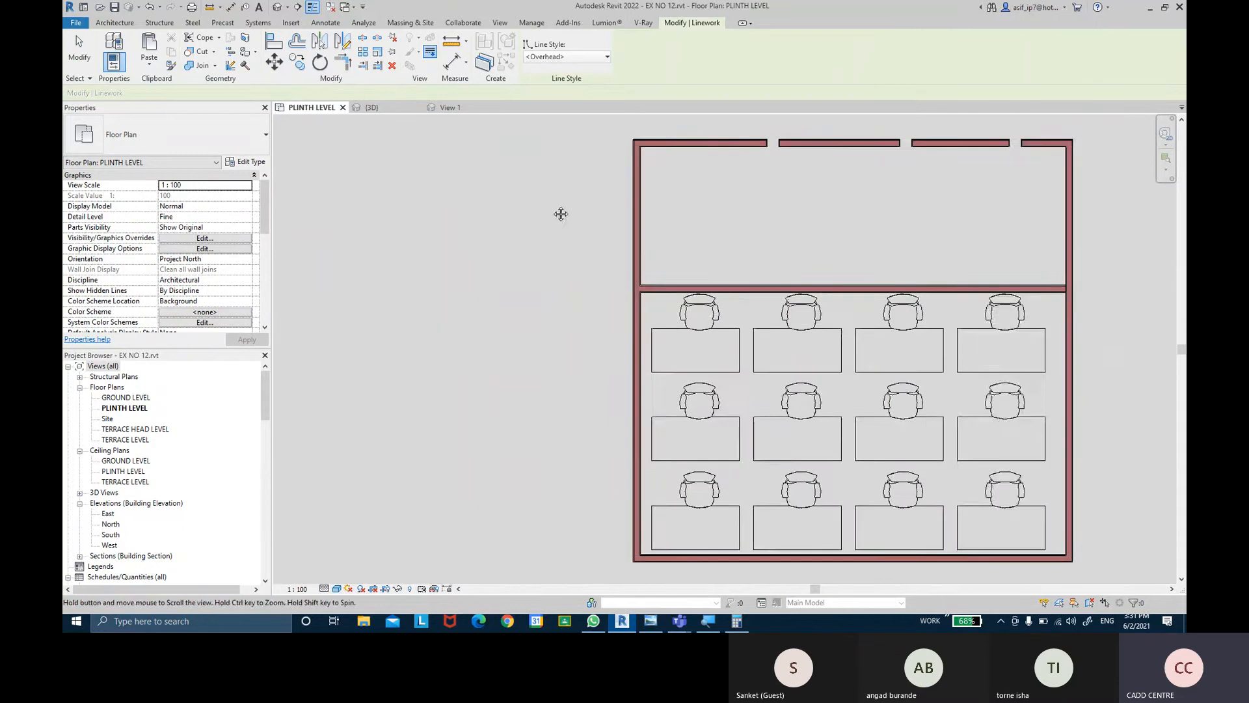
scroll(560, 212, "up", 1)
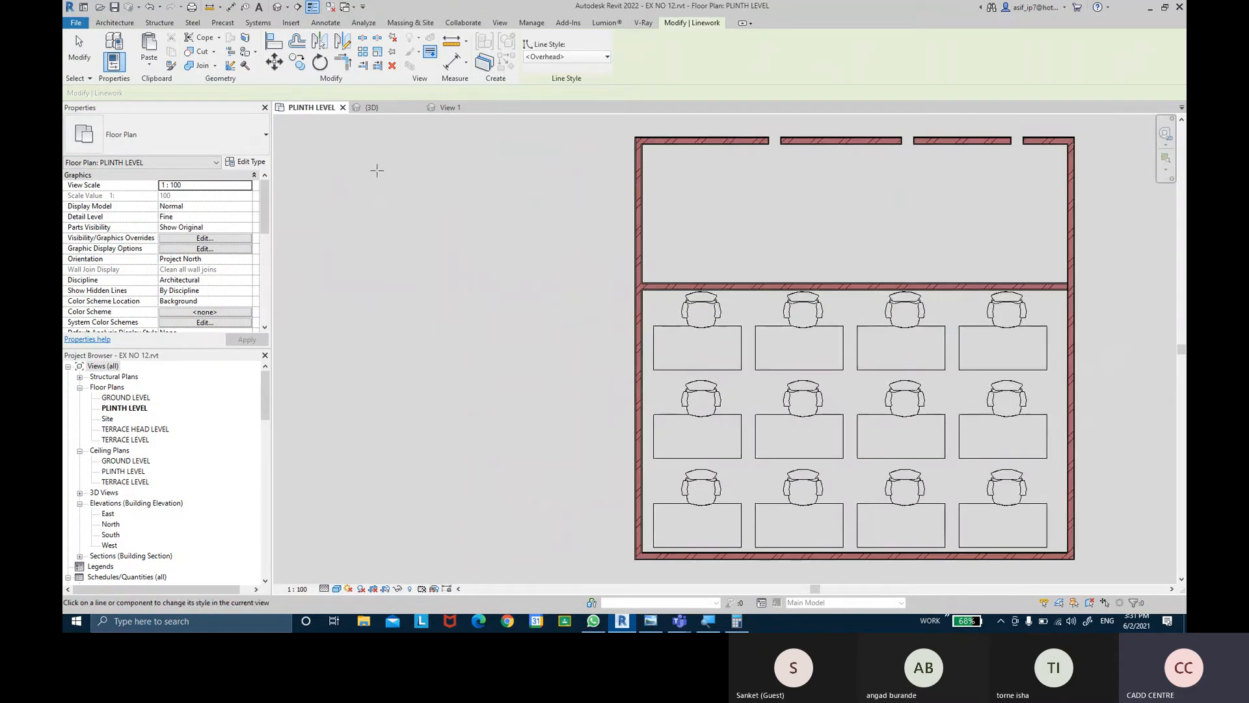
middle_click_drag(668, 162, 541, 173)
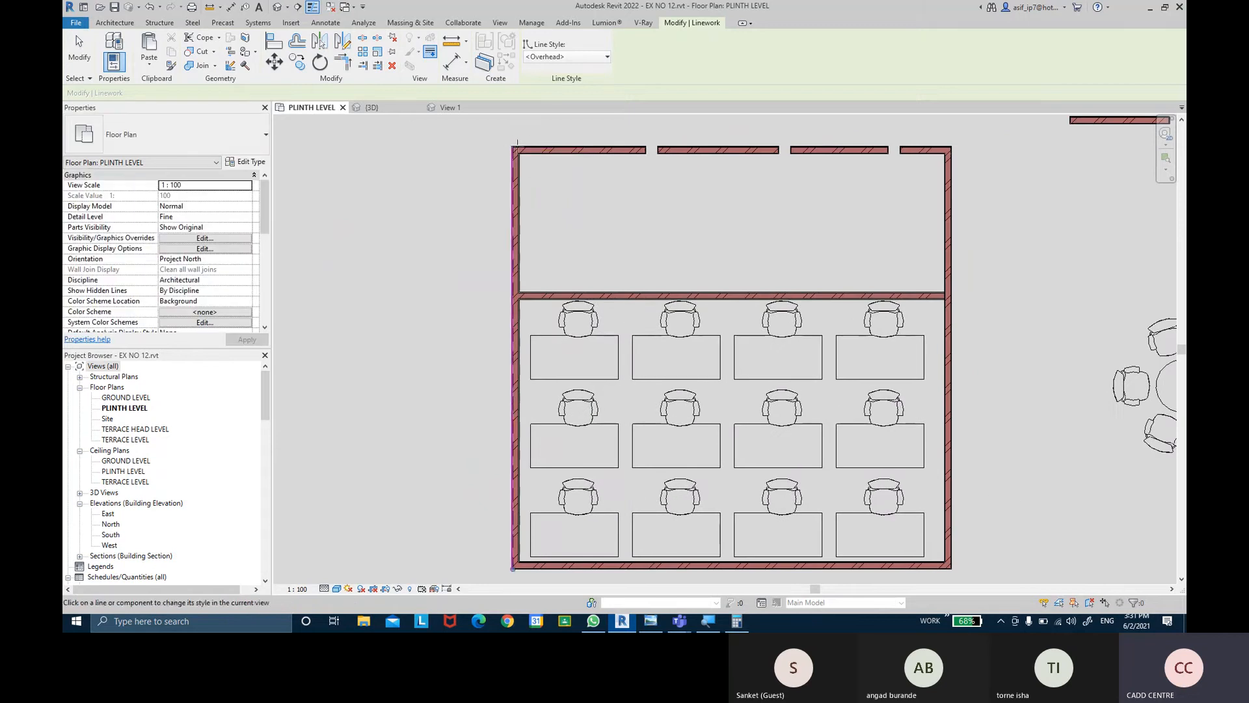
scroll(521, 215, "up", 7)
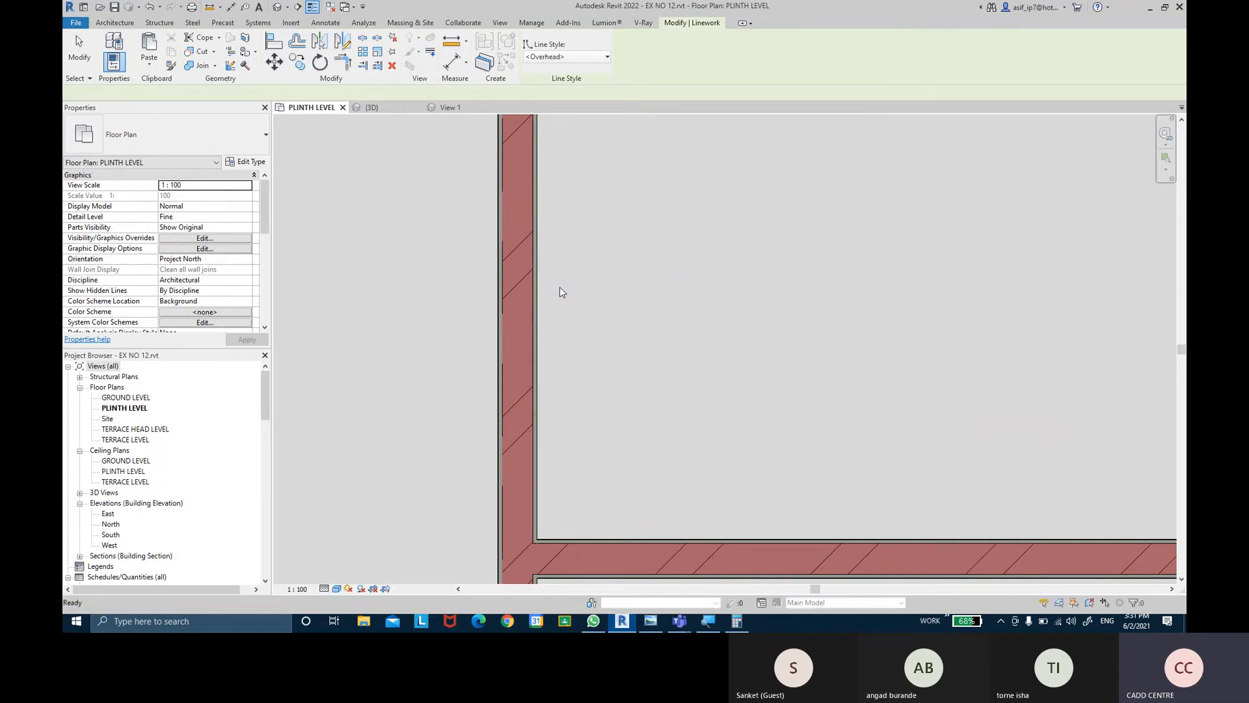
scroll(559, 290, "down", 7)
scroll(809, 377, "up", 1)
scroll(808, 378, "up", 5)
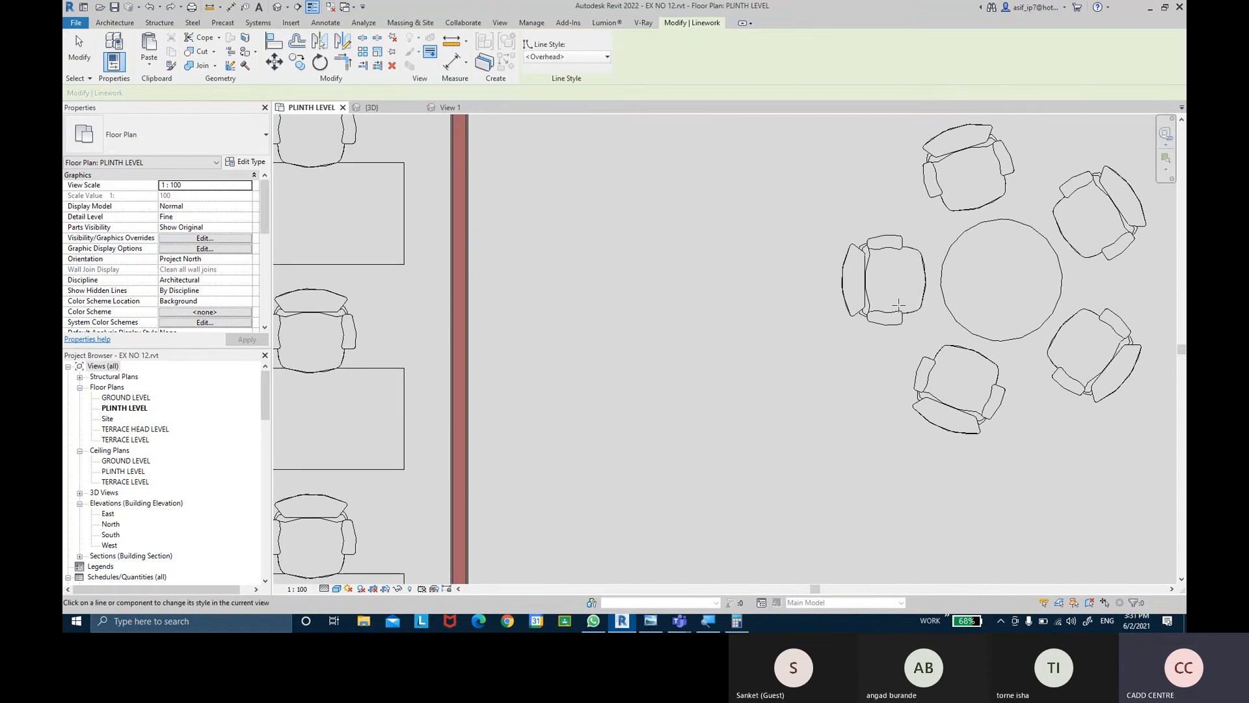
scroll(818, 301, "down", 2)
scroll(787, 298, "up", 1)
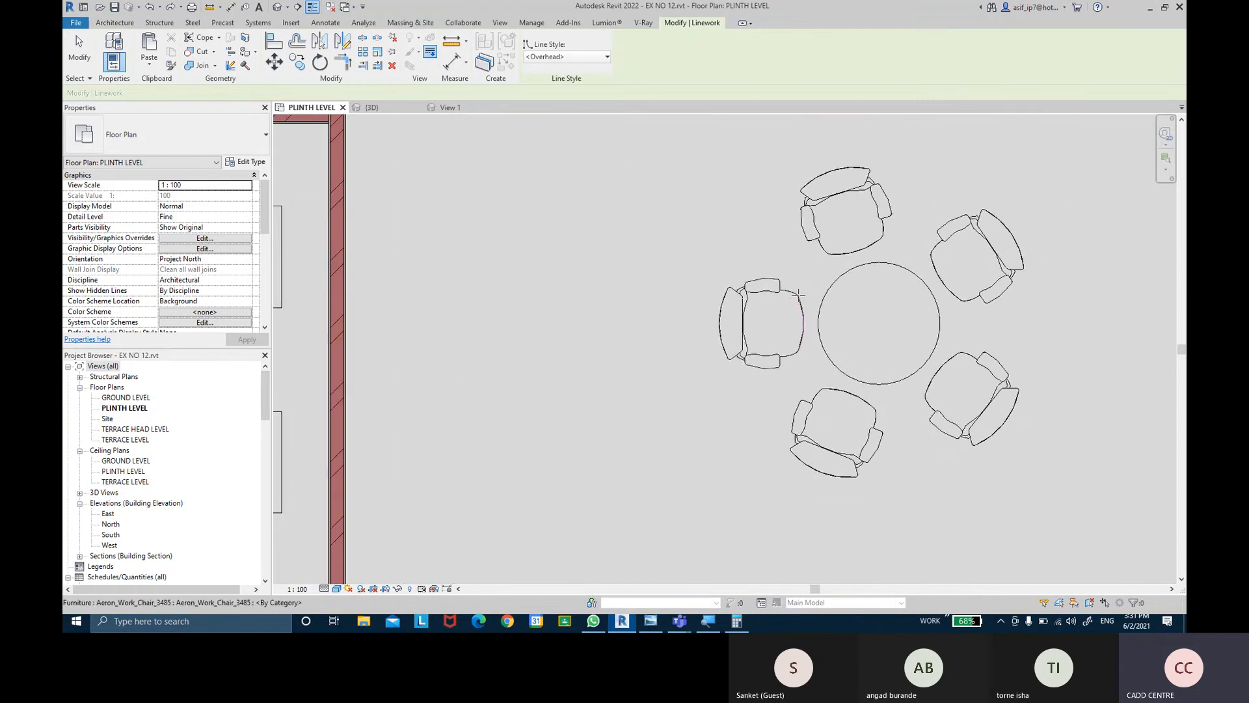
left_click(799, 295)
scroll(786, 293, "up", 1)
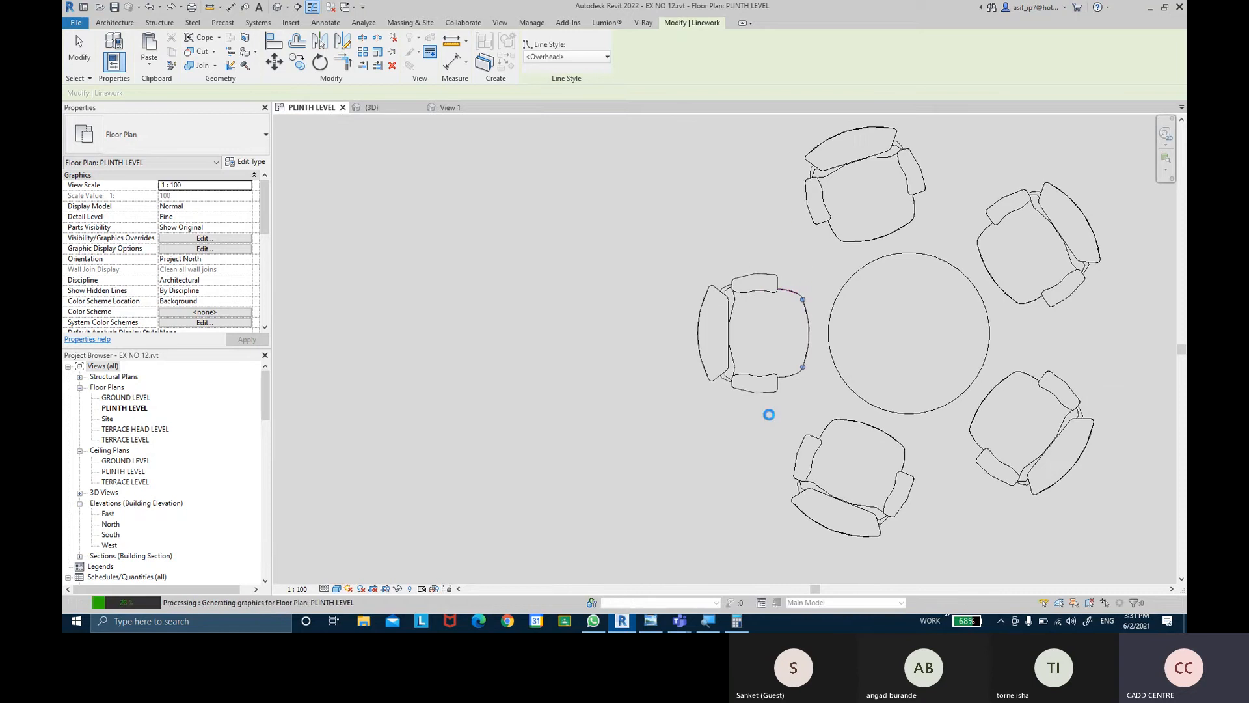
scroll(697, 272, "down", 4)
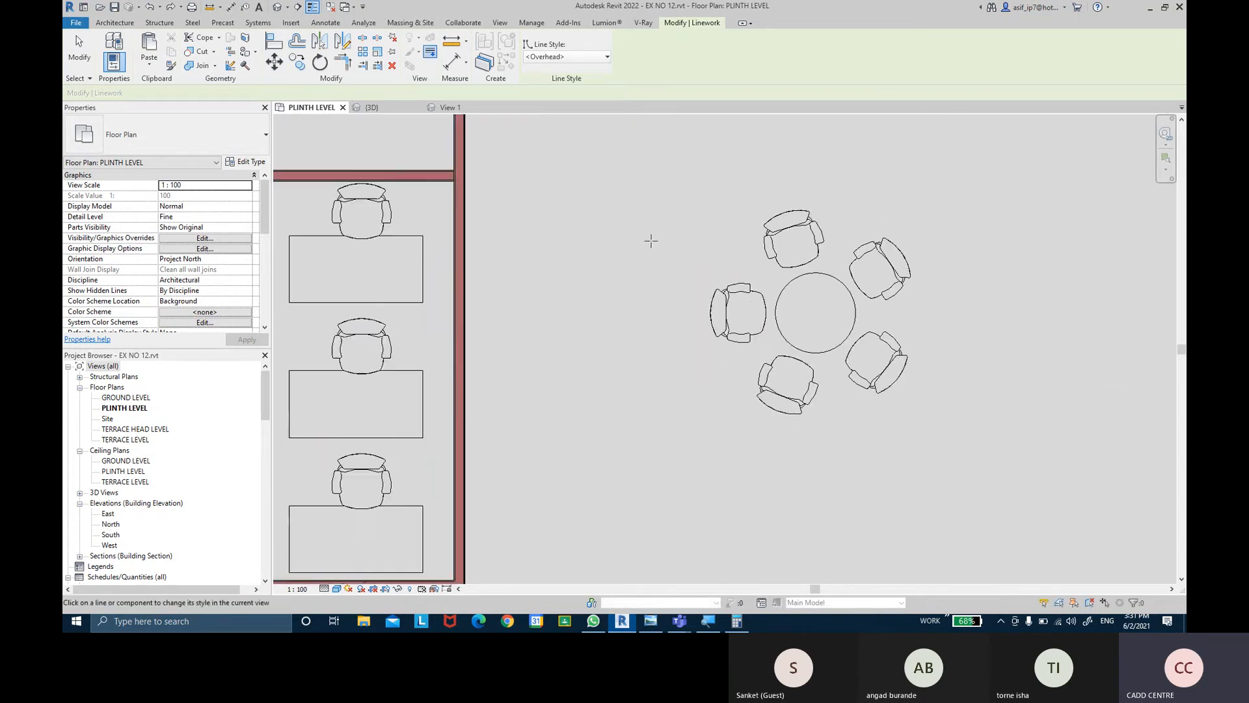
- Override the outline of the north-east desk in the desk array with the Hidden line style
left_click(571, 58)
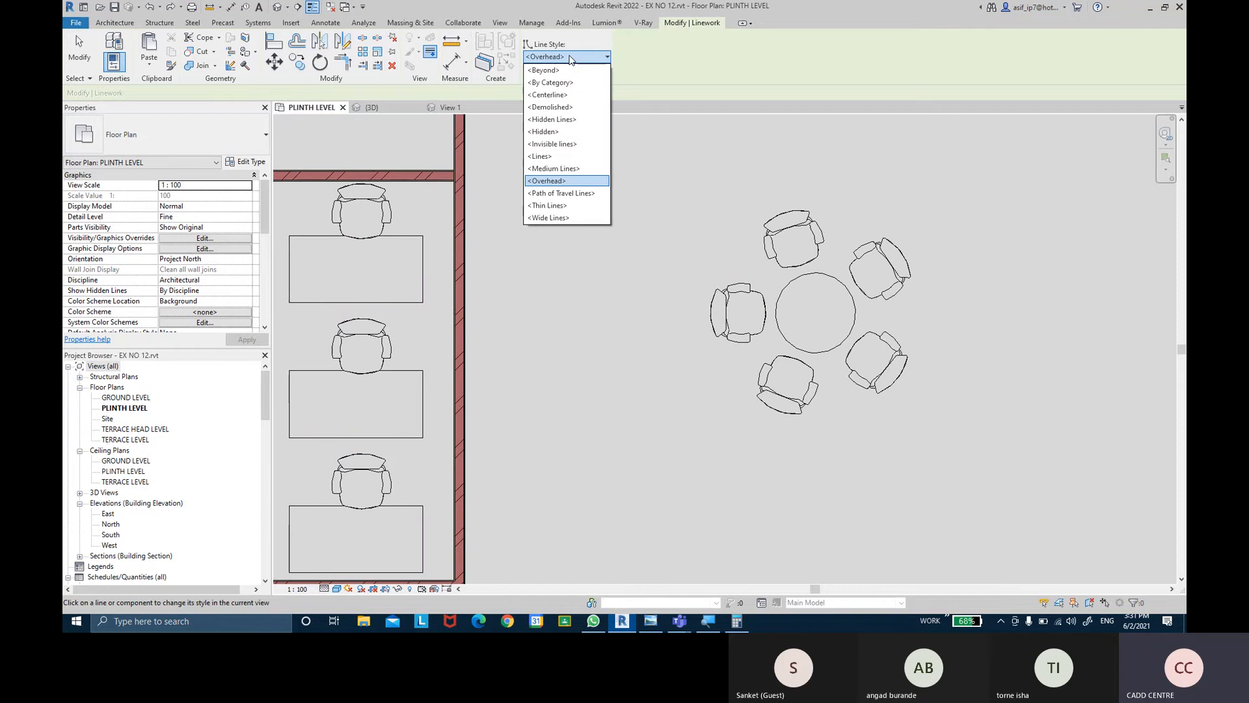
left_click(563, 133)
middle_click_drag(586, 242, 775, 221)
left_click(480, 237)
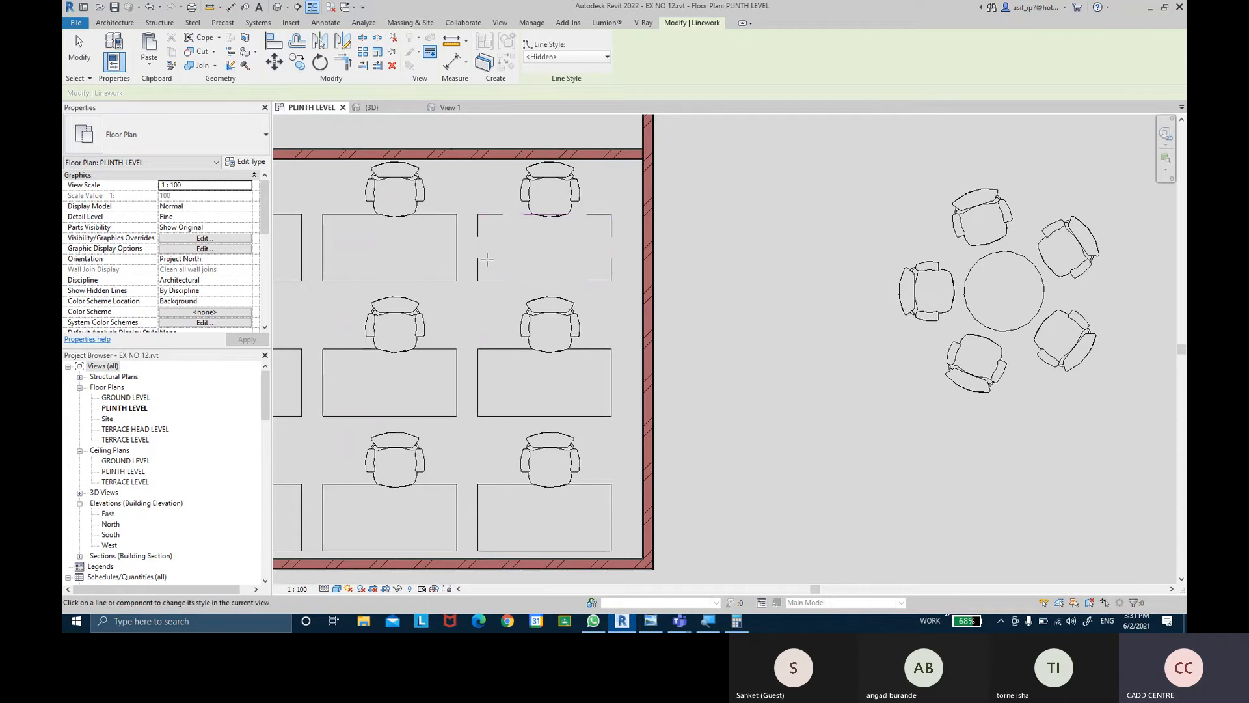
middle_click_drag(527, 302, 608, 327)
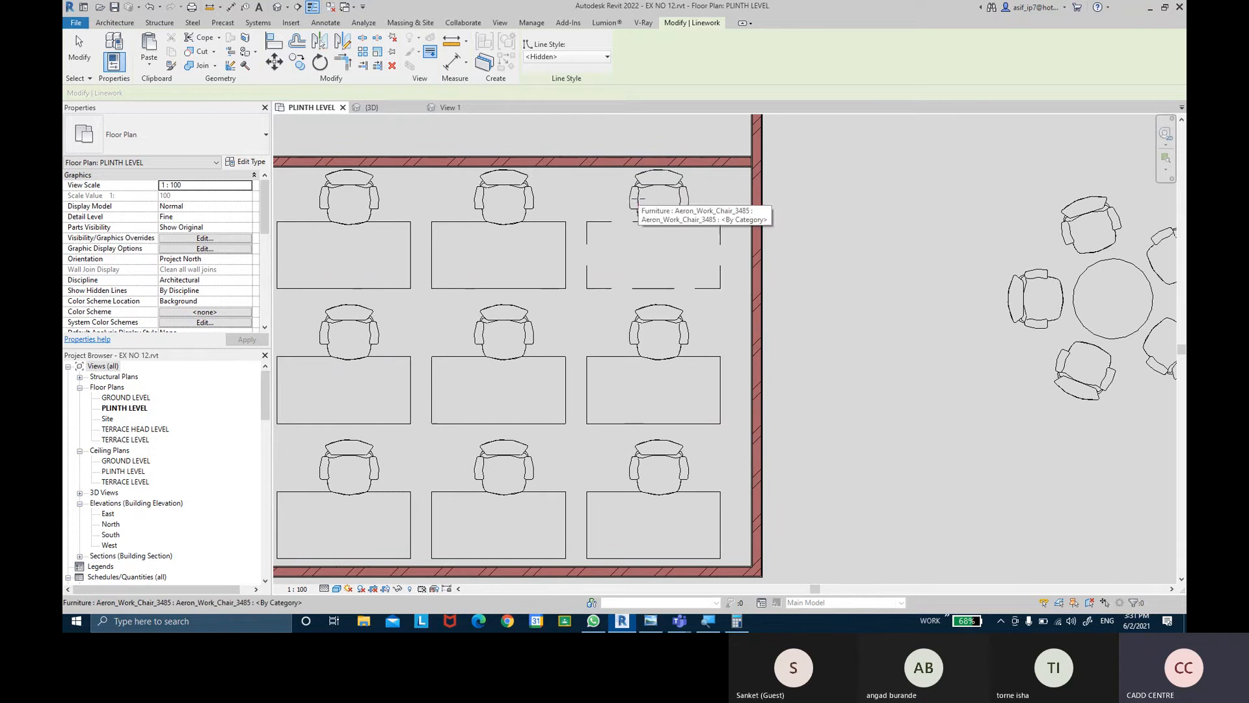
- Apply the Hidden line style to the chair behind the north-east desk
scroll(637, 198, "up", 2)
scroll(638, 198, "up", 1)
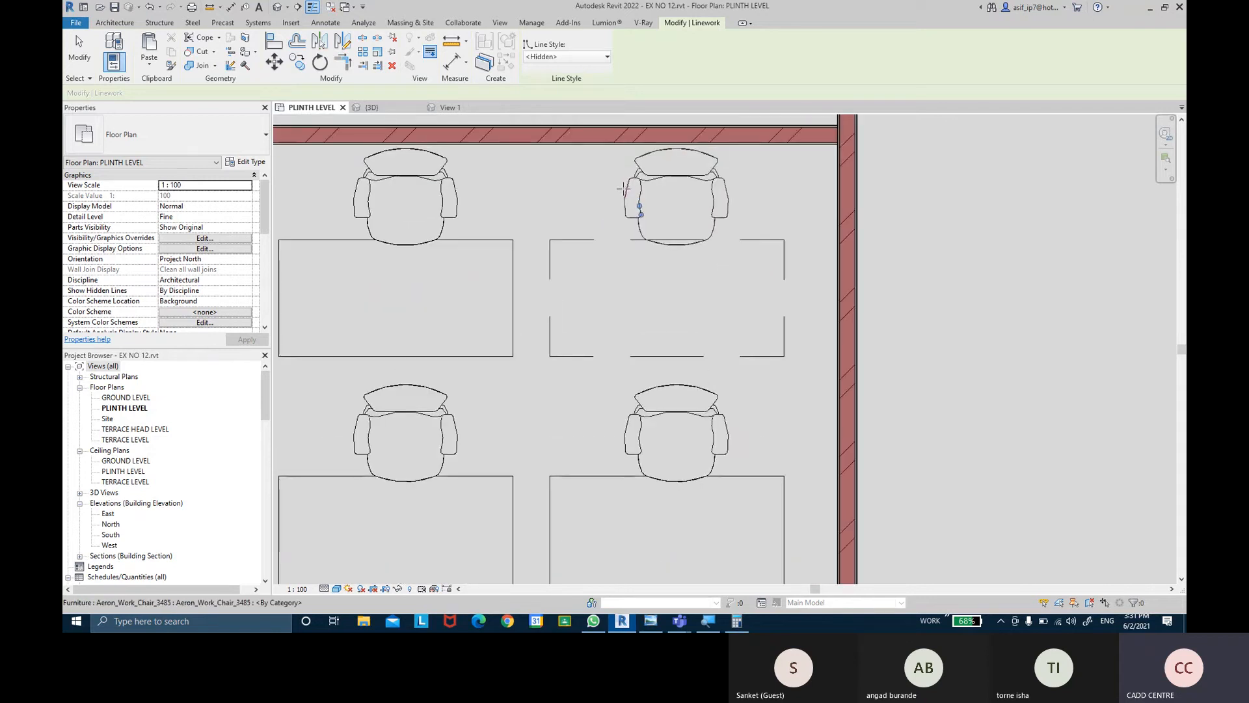
left_click(623, 189)
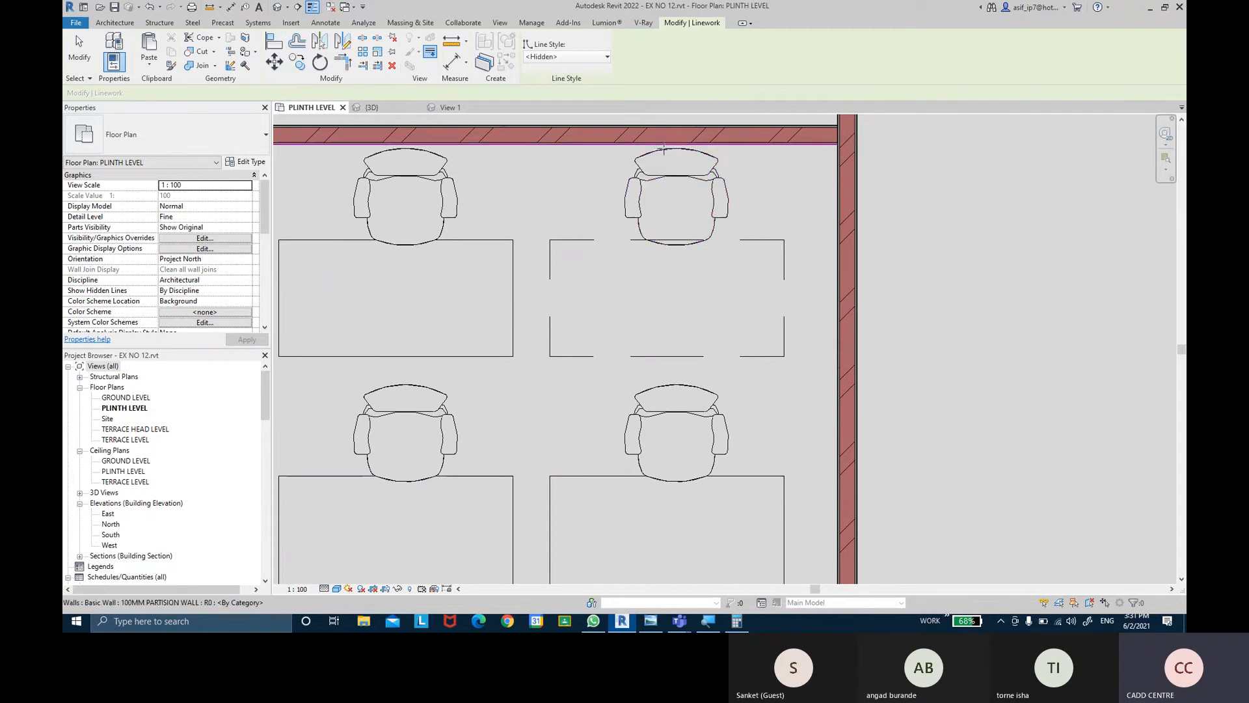
scroll(661, 169, "up", 1)
scroll(661, 170, "up", 3)
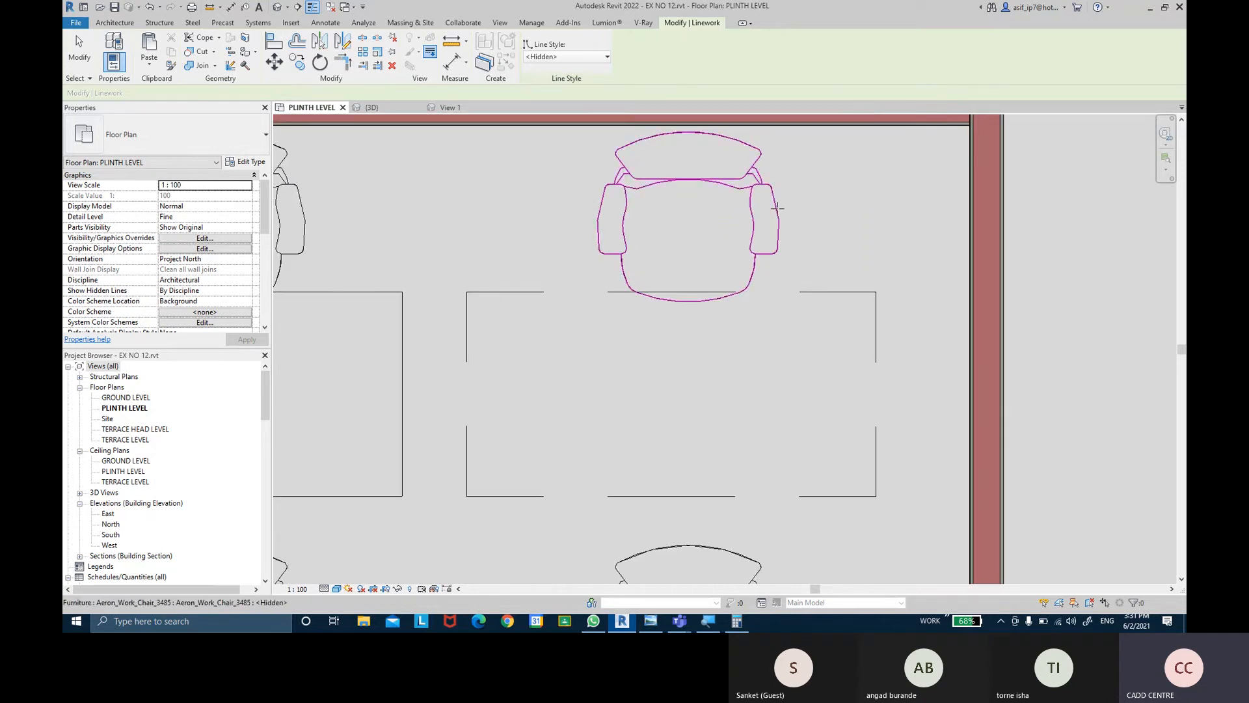
scroll(775, 200, "up", 4)
scroll(773, 199, "down", 6)
scroll(773, 200, "down", 2)
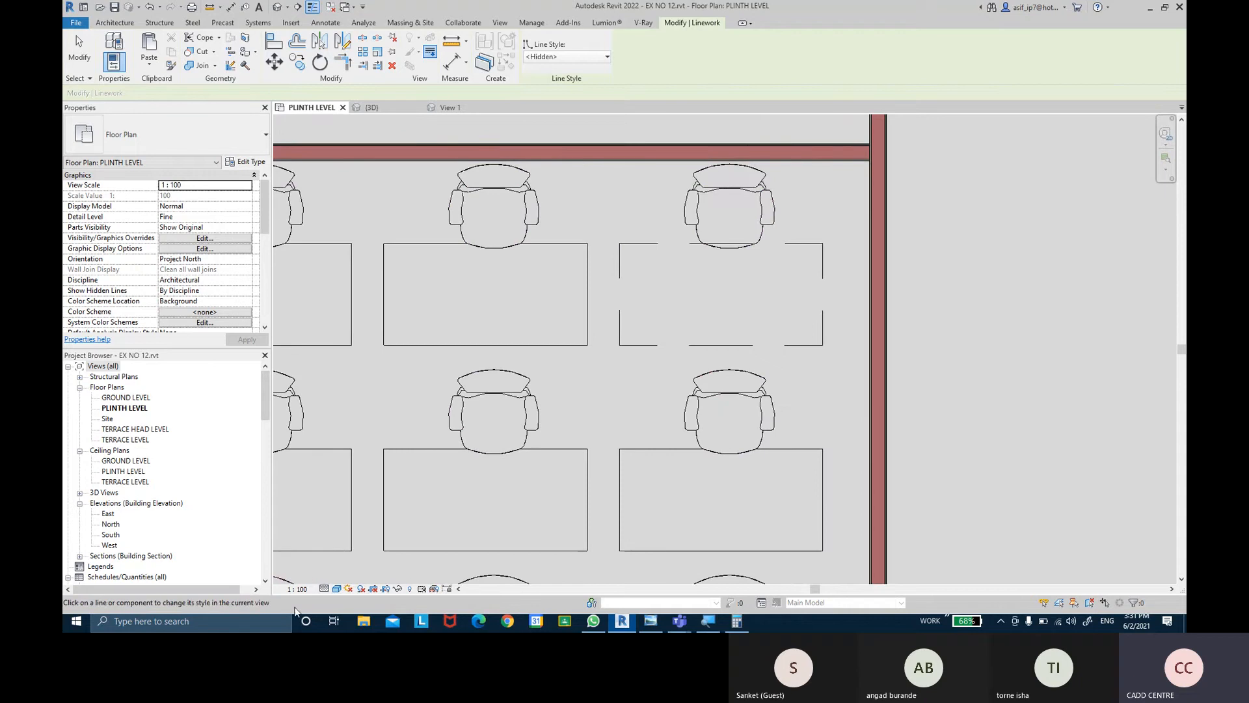
- Set the plan's view scale to 1:10 and end the Linework command
left_click(298, 588)
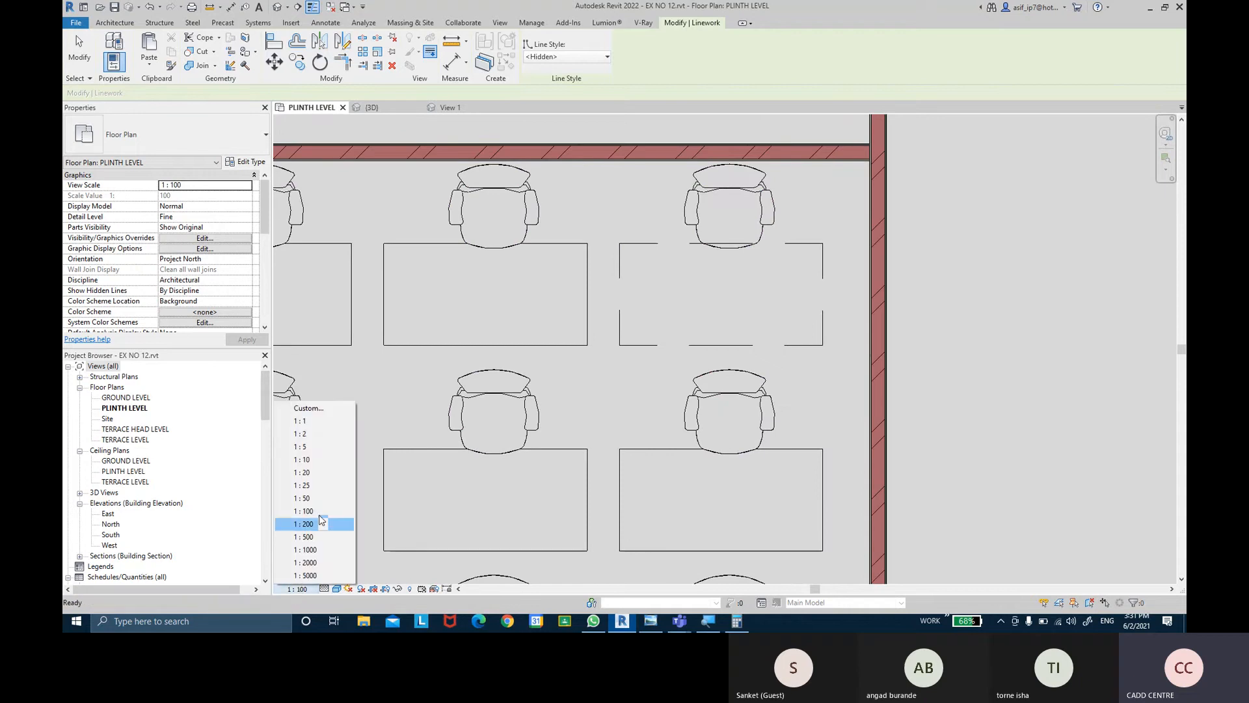
left_click(322, 459)
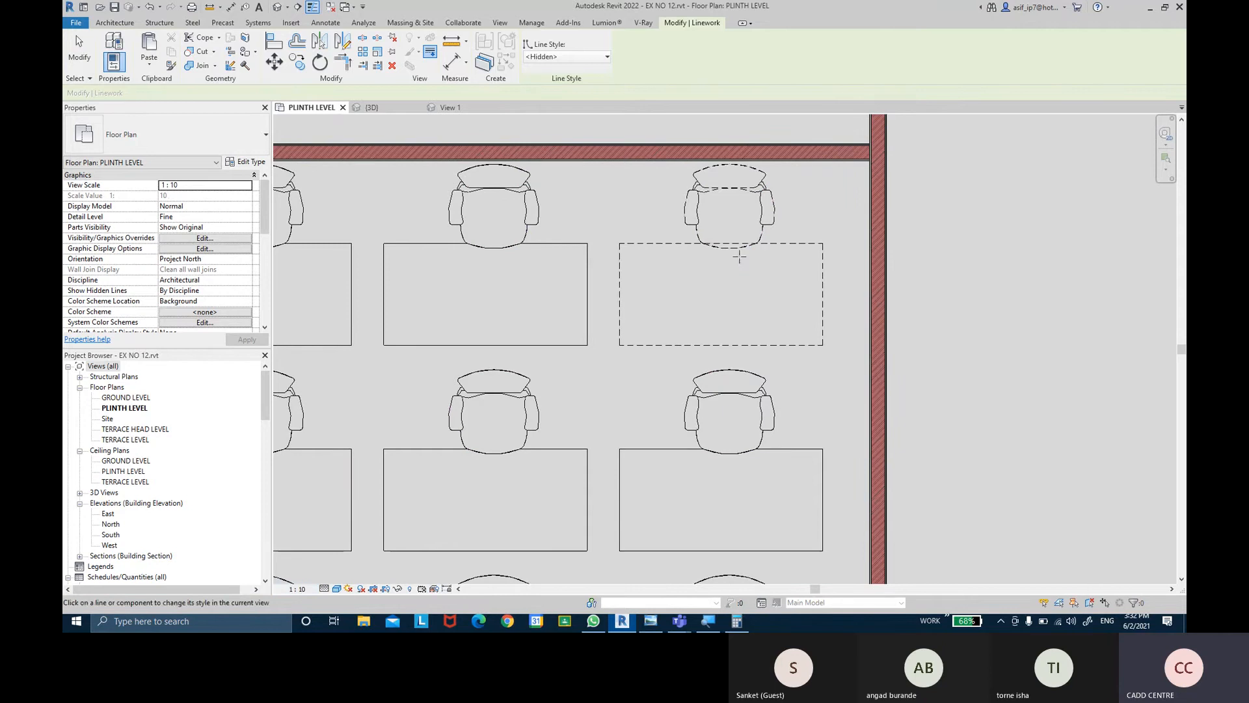
left_click(770, 210)
key("Escape")
key("Escape")
- Examine how the overridden lines of the north-east desk and chair display at the 1:10 scale beside the other furniture
scroll(817, 235, "up", 3)
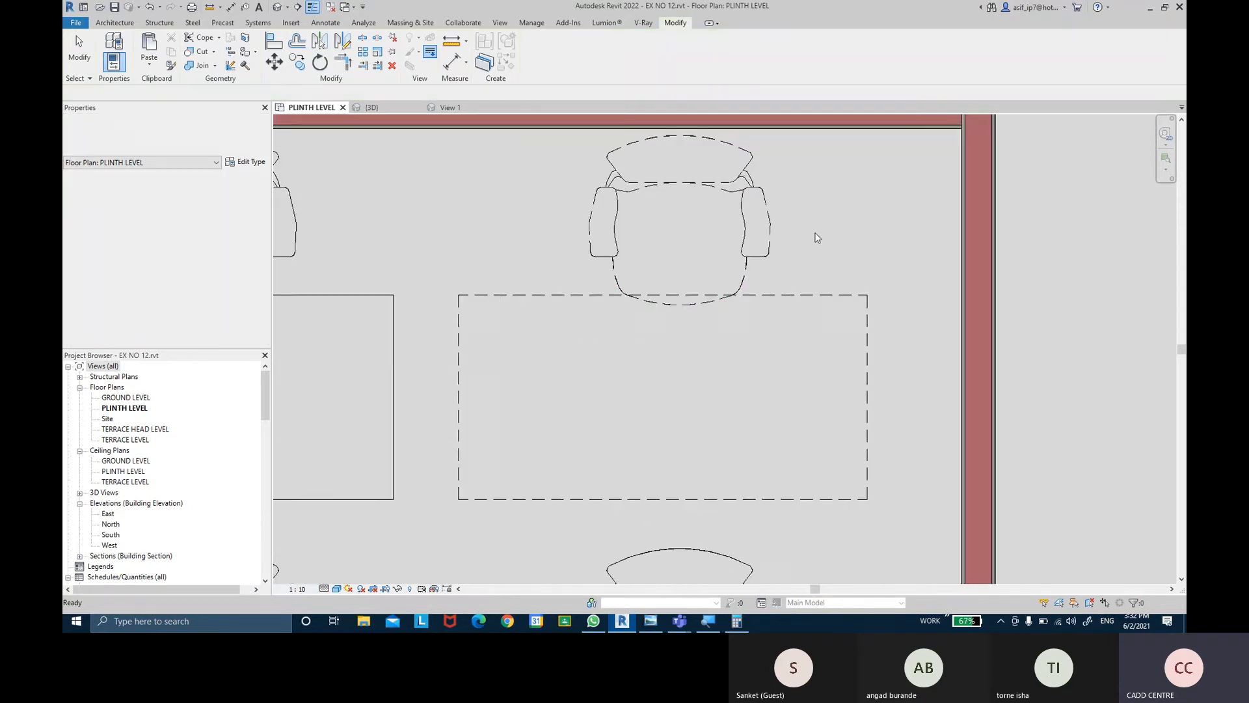
scroll(816, 238, "down", 2)
scroll(816, 235, "down", 2)
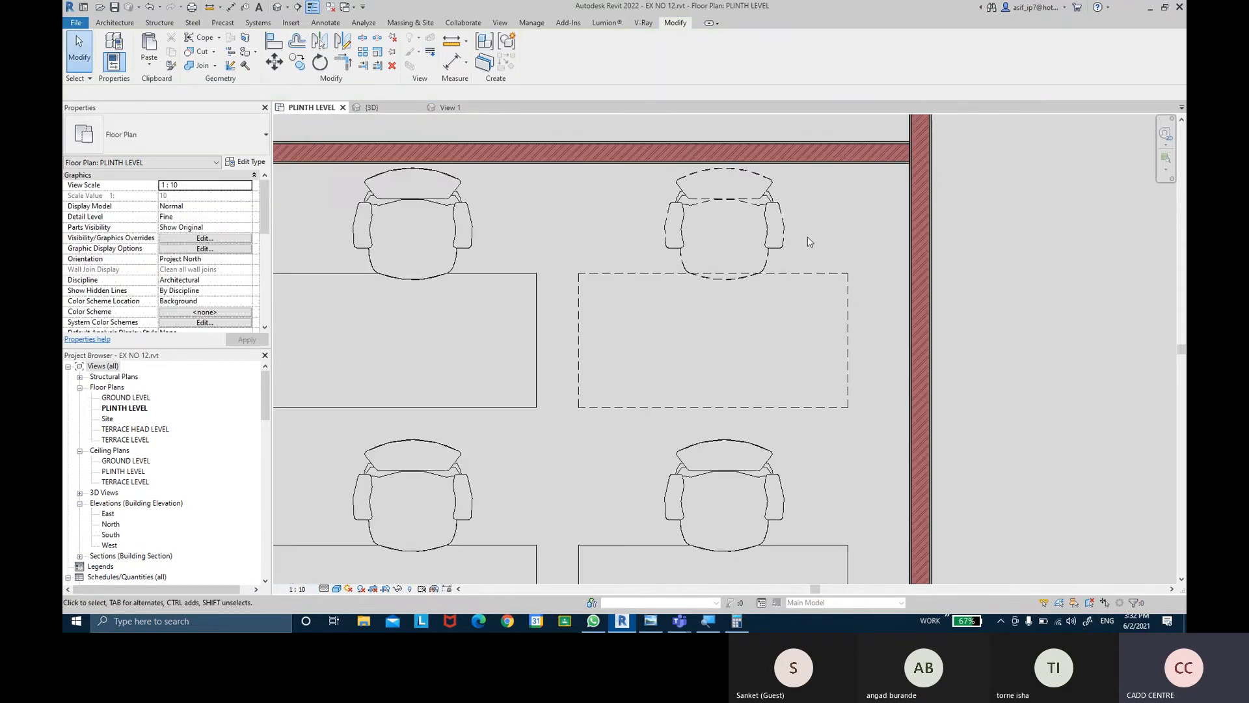
middle_click_drag(807, 236, 816, 255)
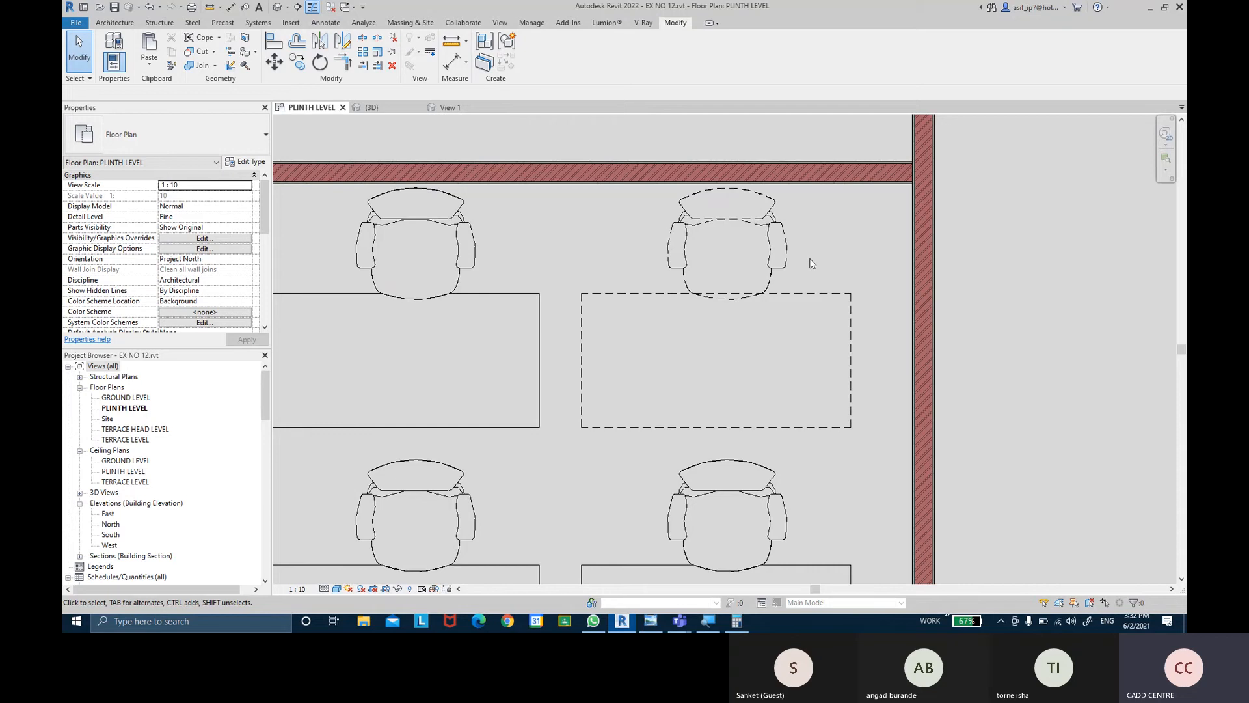
scroll(816, 234, "down", 3)
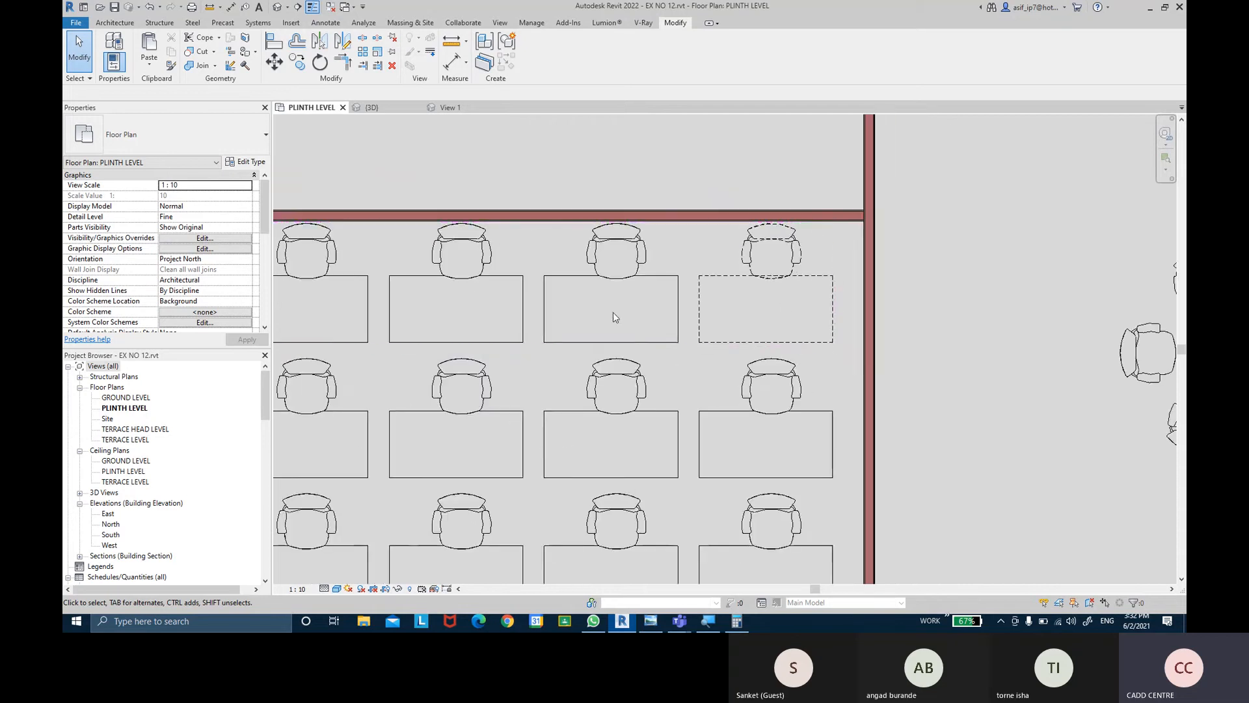
middle_click_drag(1031, 318, 668, 339)
scroll(732, 333, "down", 1)
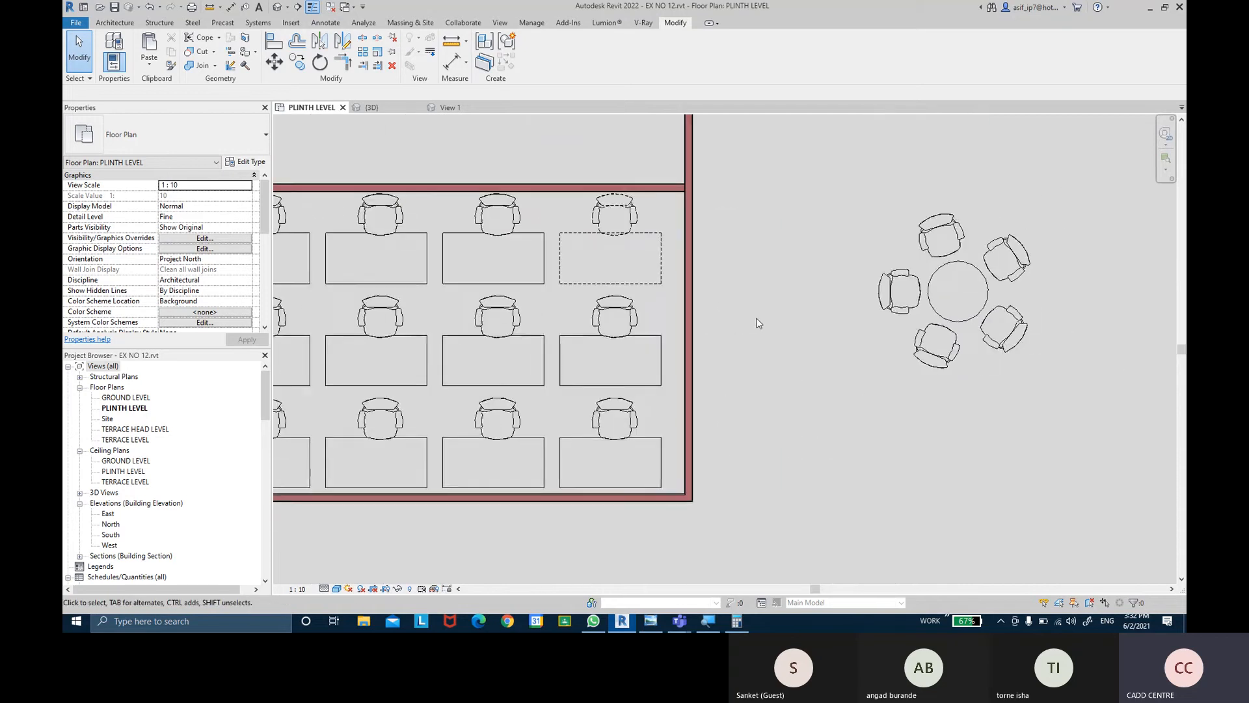
middle_click_drag(761, 327, 775, 335)
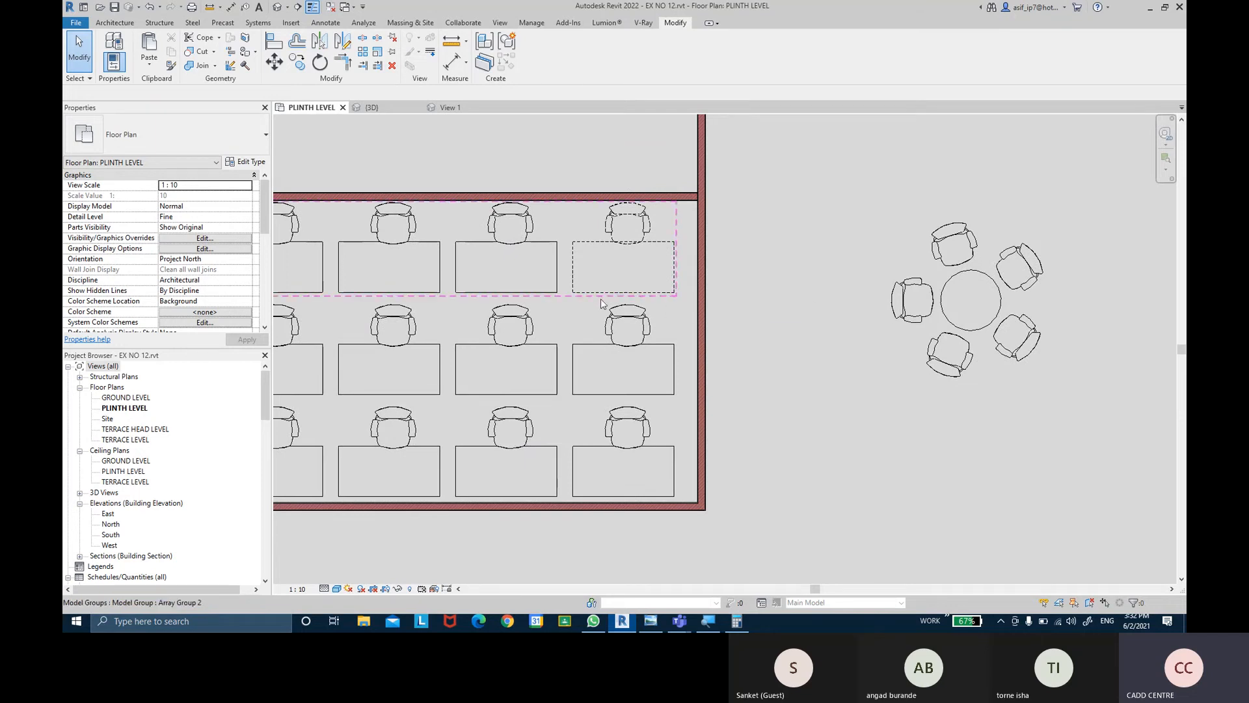
middle_click_drag(738, 234, 781, 258)
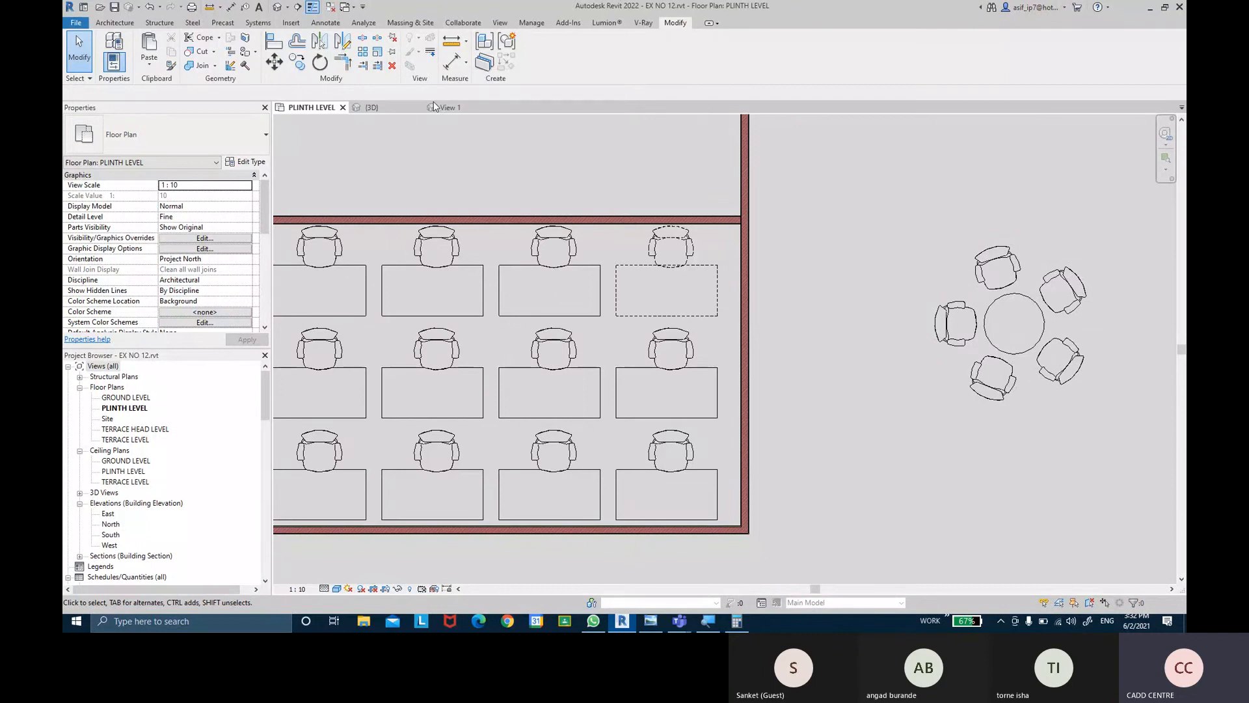
- Set the plinth level plan's view scale to 1:50, checking it on the dimensioned room with doors and windows
scroll(430, 258, "down", 3)
middle_click_drag(403, 288, 883, 208)
scroll(500, 286, "down", 2)
scroll(499, 286, "down", 2)
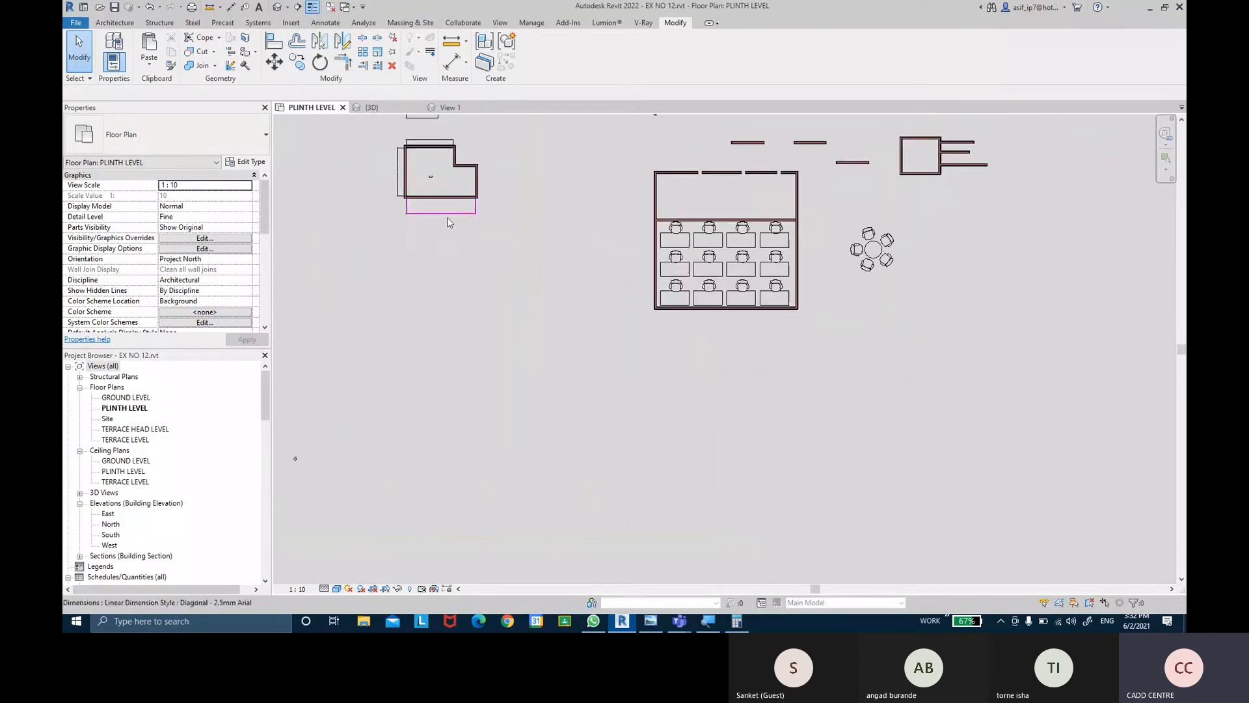
scroll(449, 220, "up", 1)
middle_click_drag(460, 215, 758, 303)
middle_click_drag(505, 268, 587, 285)
scroll(450, 273, "up", 1)
scroll(451, 272, "up", 7)
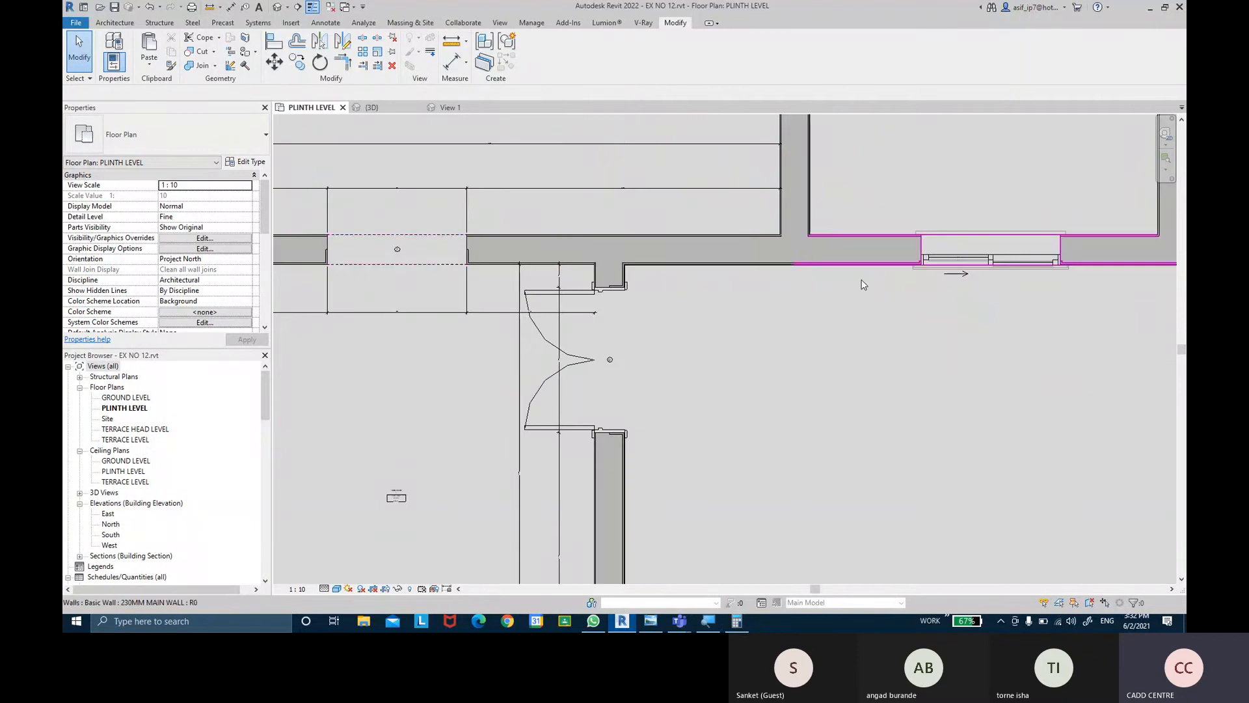
scroll(919, 288, "down", 3)
middle_click_drag(919, 288, 833, 225)
left_click(298, 589)
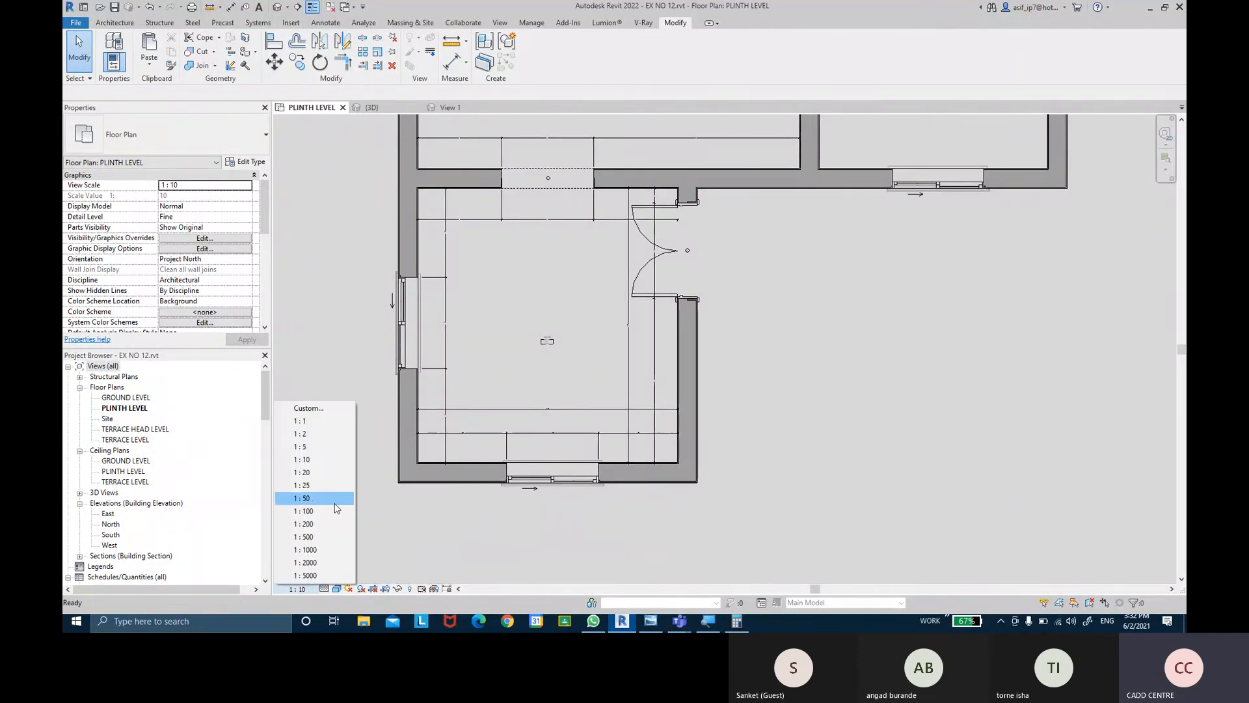
left_click(332, 504)
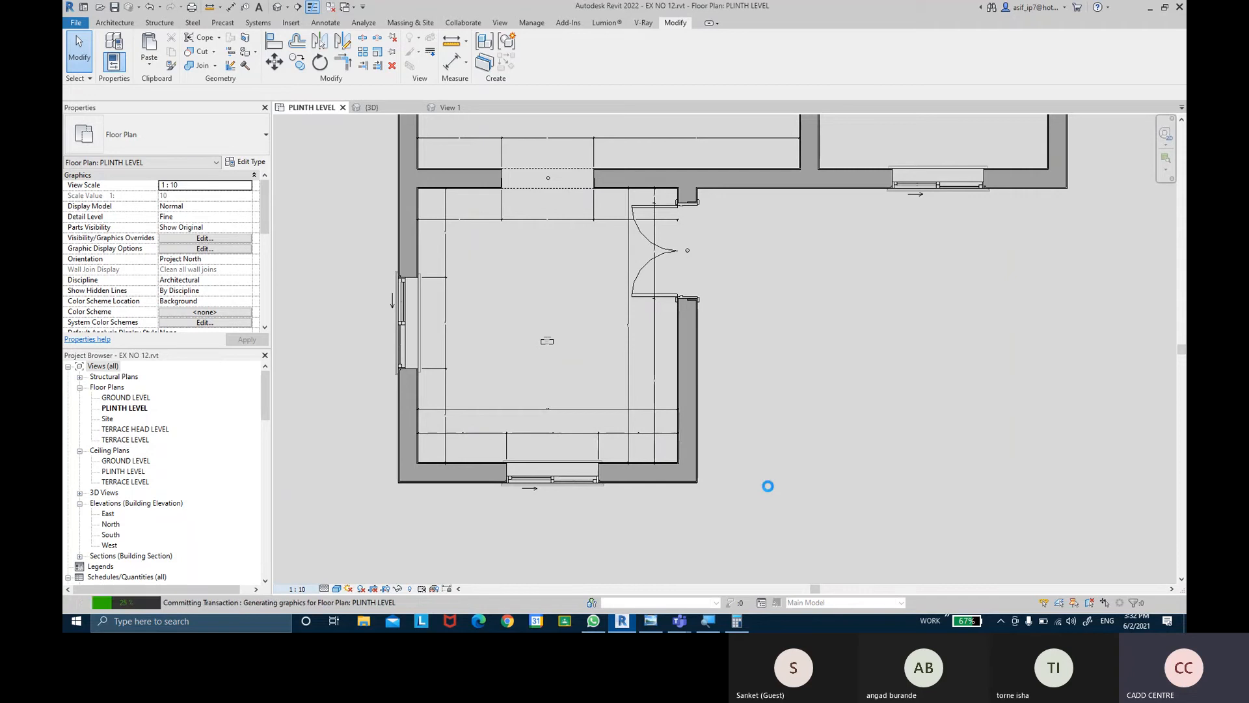
- Place a horizontal wall sweep of type SHADE above the windows of the house's back exterior wall in the 3D view
left_click(114, 23)
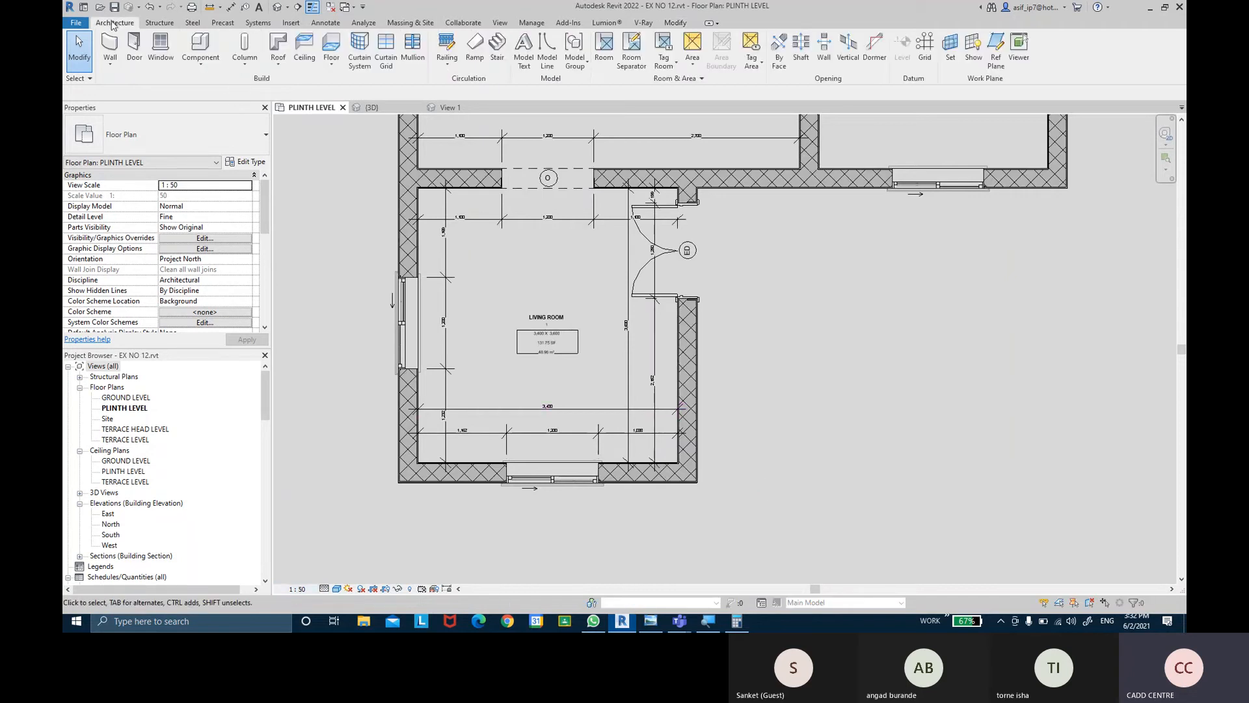
left_click(110, 62)
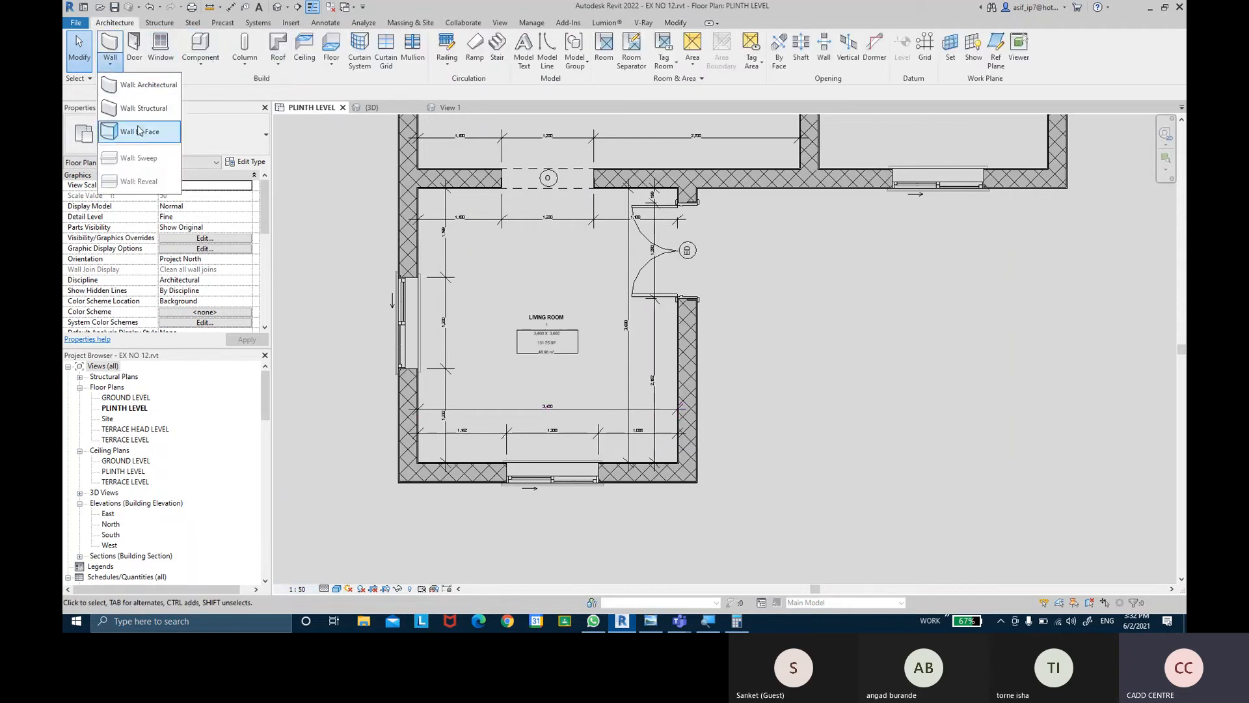
left_click(282, 8)
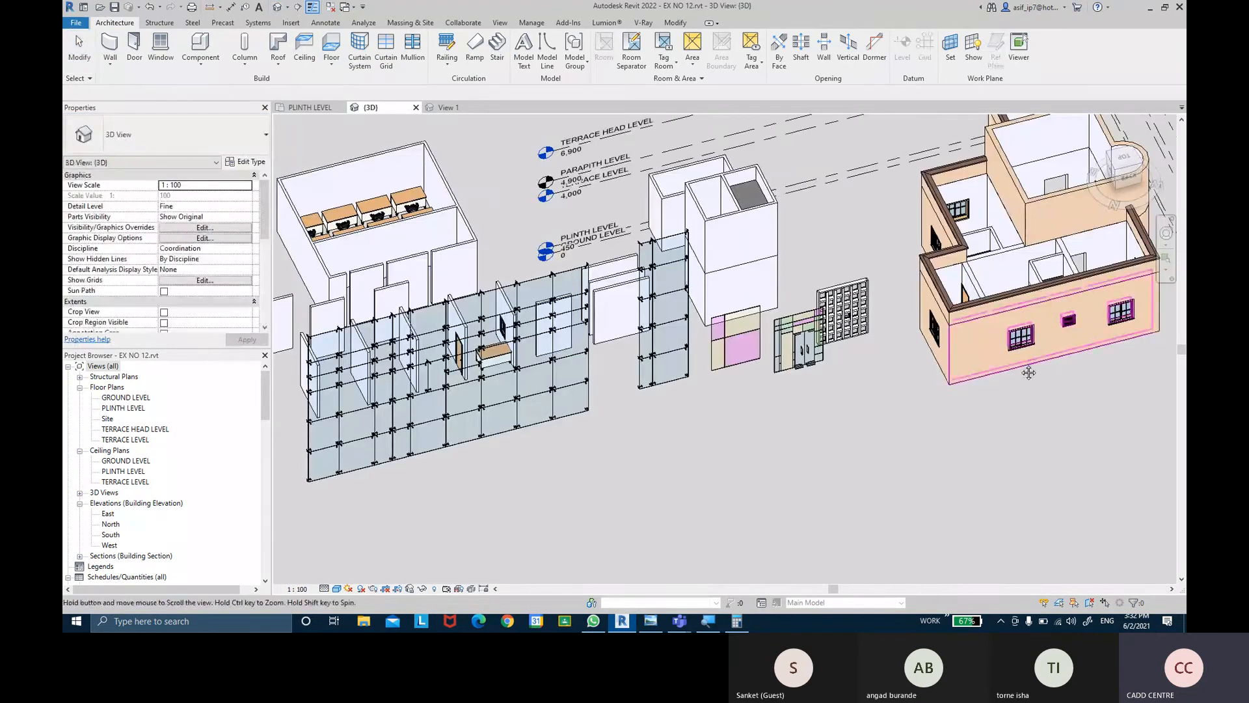
middle_click_drag(1026, 373, 685, 379)
scroll(865, 340, "up", 2)
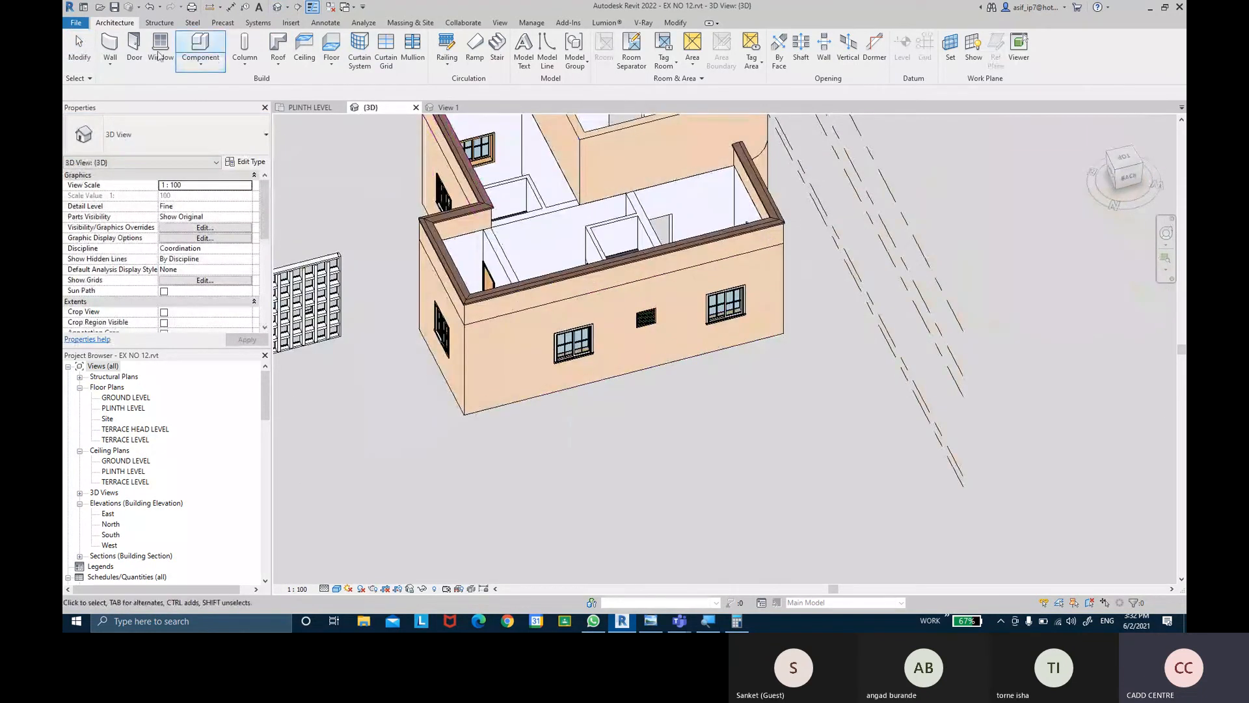
left_click(112, 72)
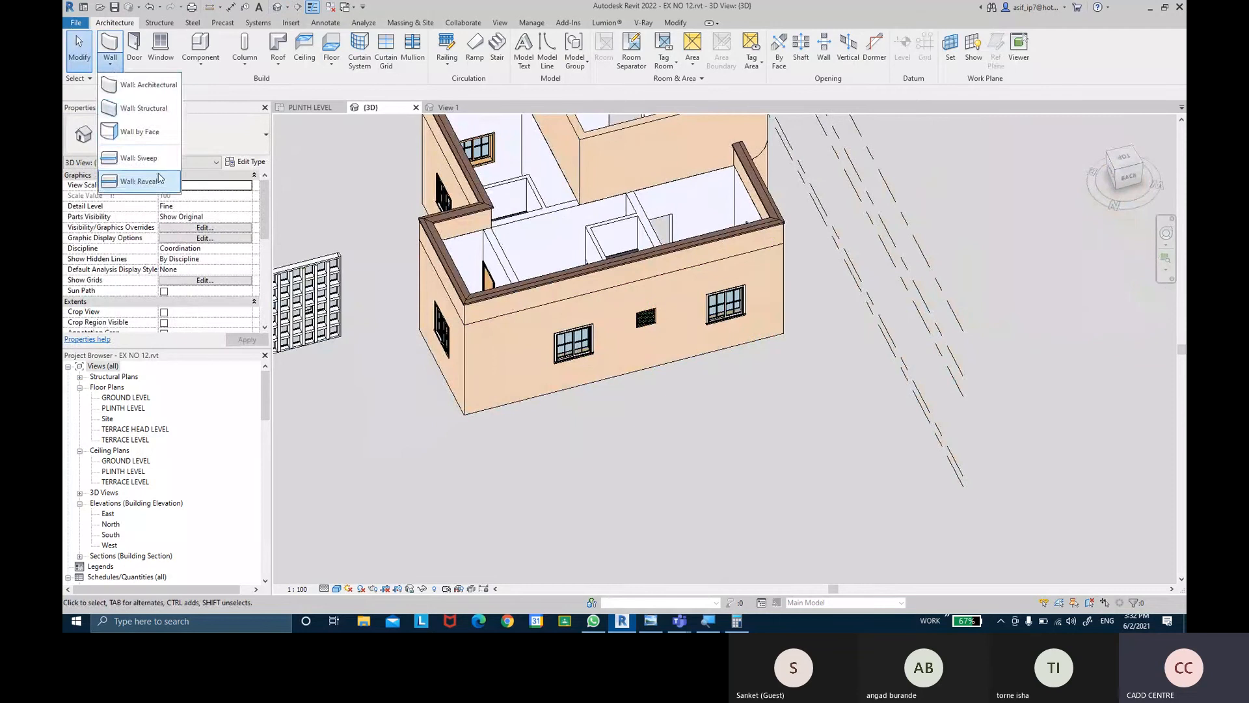
left_click(161, 174)
left_click(181, 140)
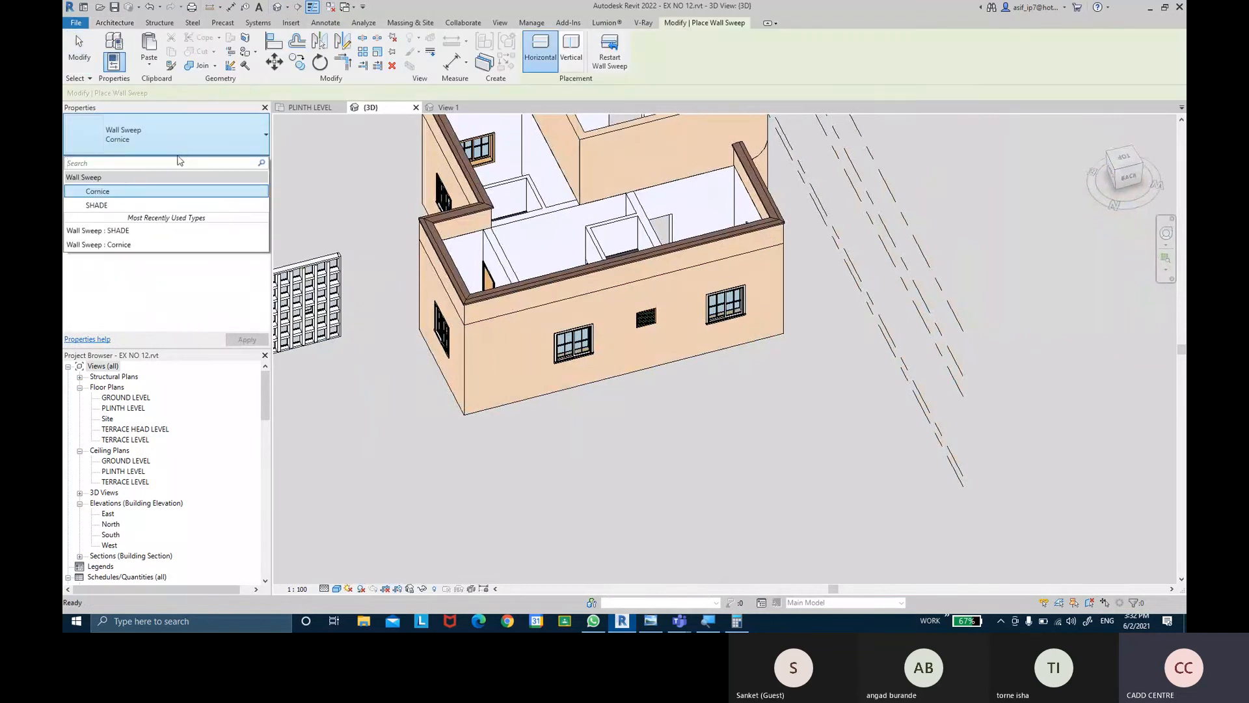
left_click(96, 205)
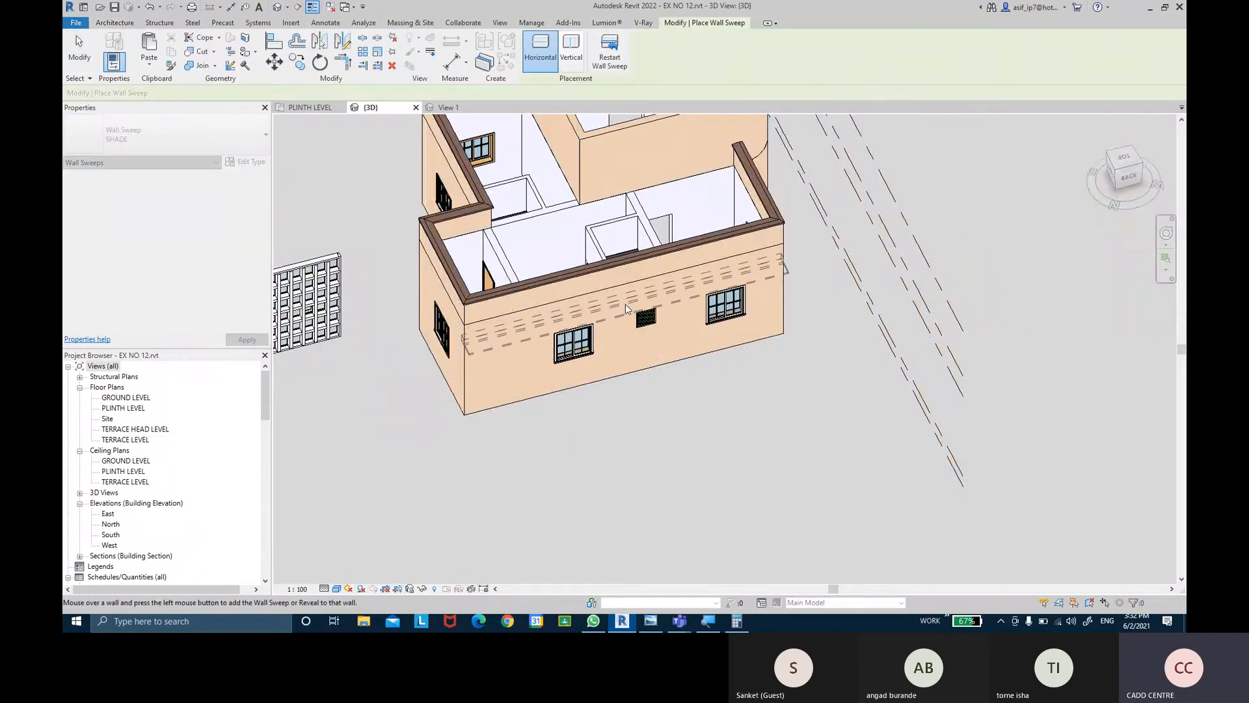
left_click(625, 303)
key("Escape")
key("Escape")
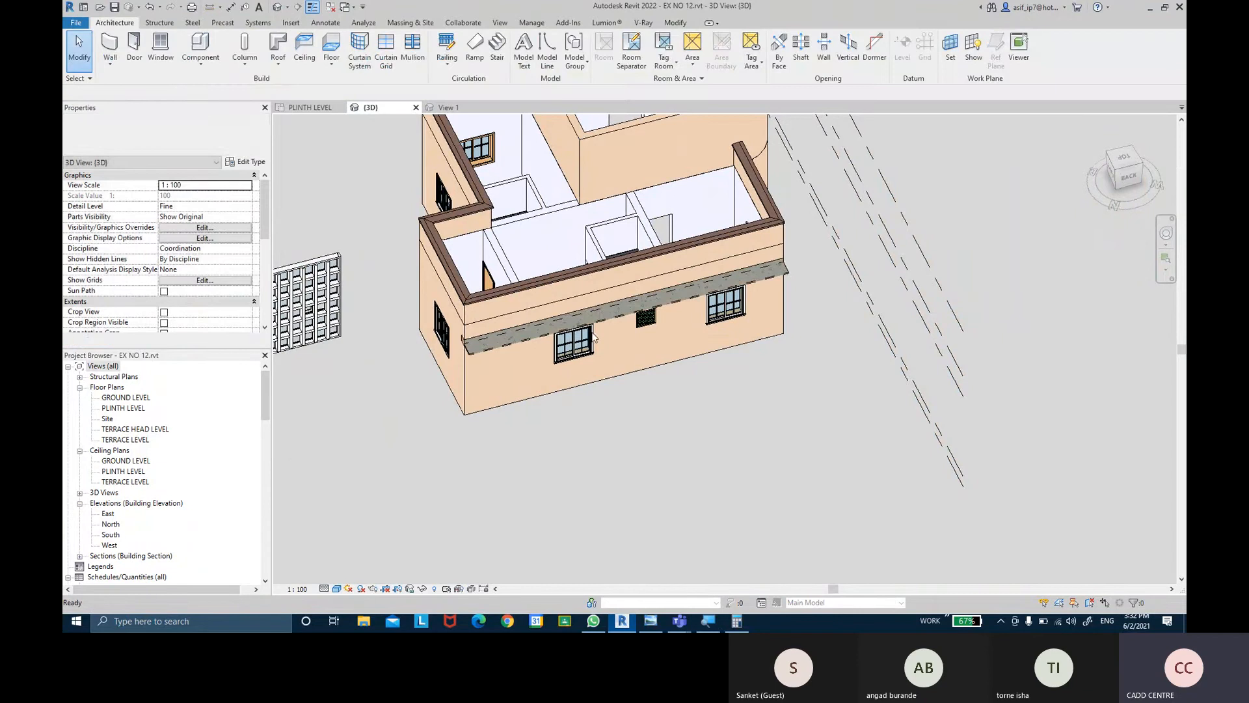
- Set the Subcategory of Walls to <None> in the SHADE wall sweep's type properties
scroll(593, 336, "up", 4)
left_click(640, 307)
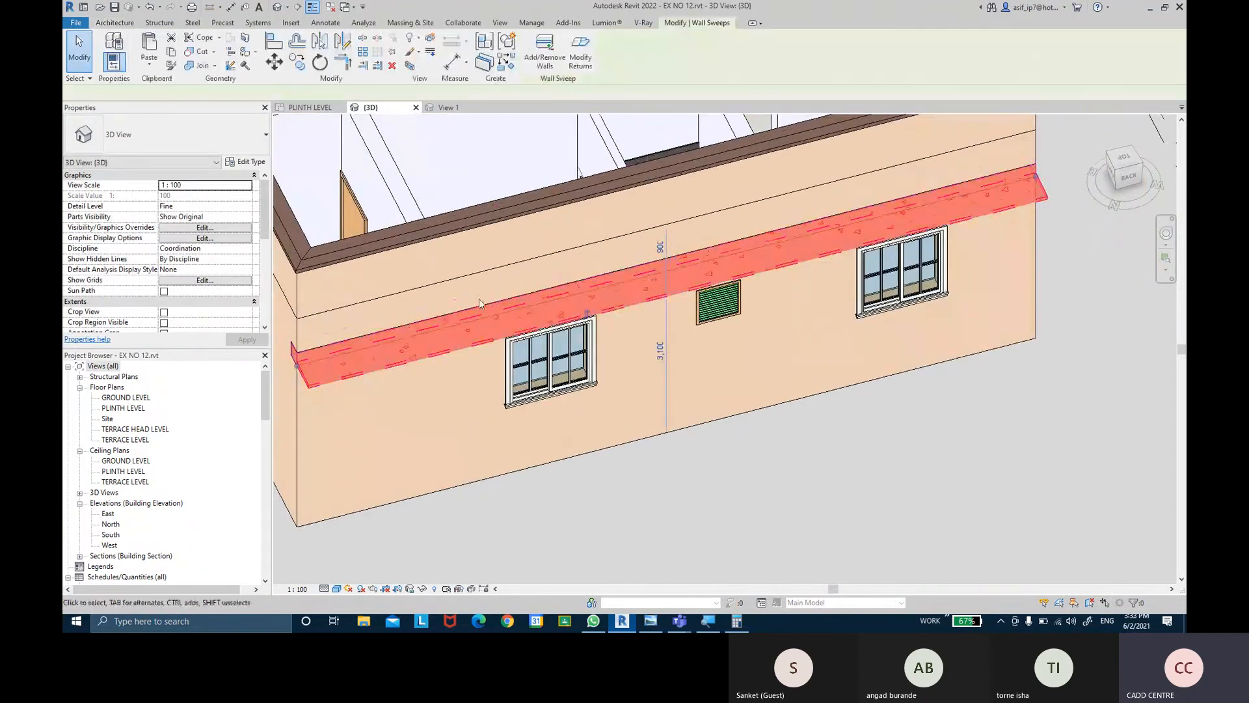
left_click(246, 161)
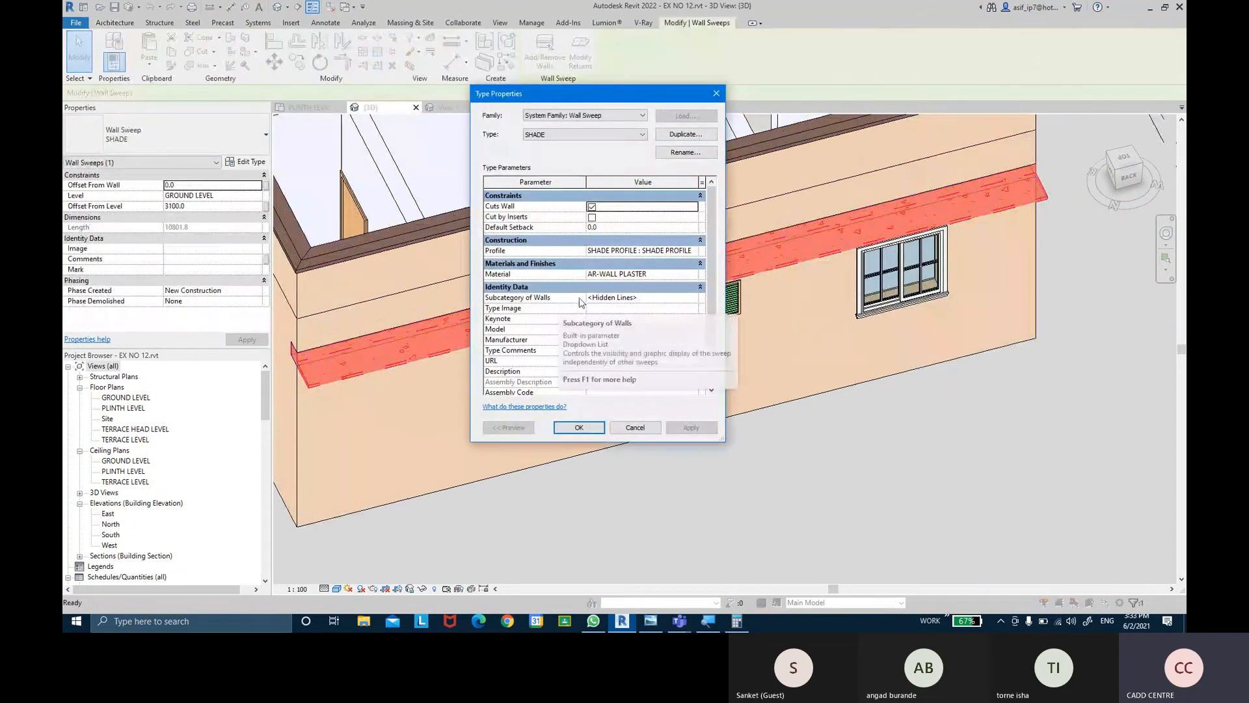
left_click(698, 299)
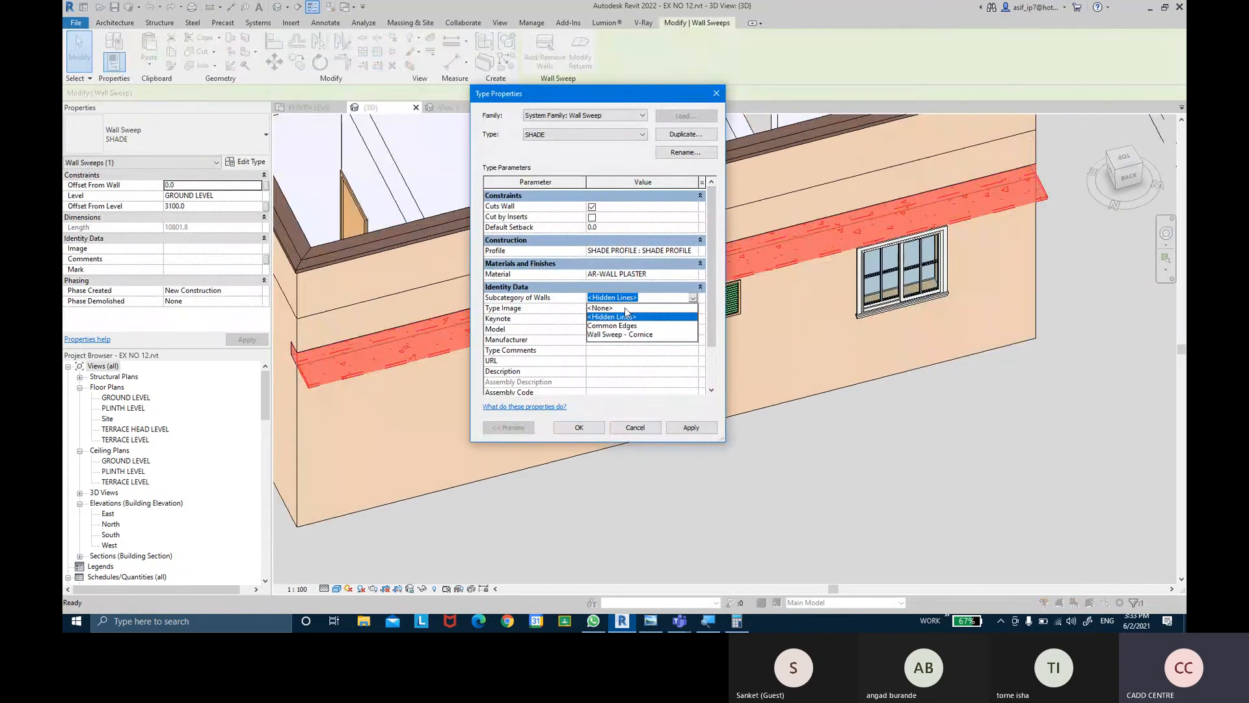
left_click(621, 308)
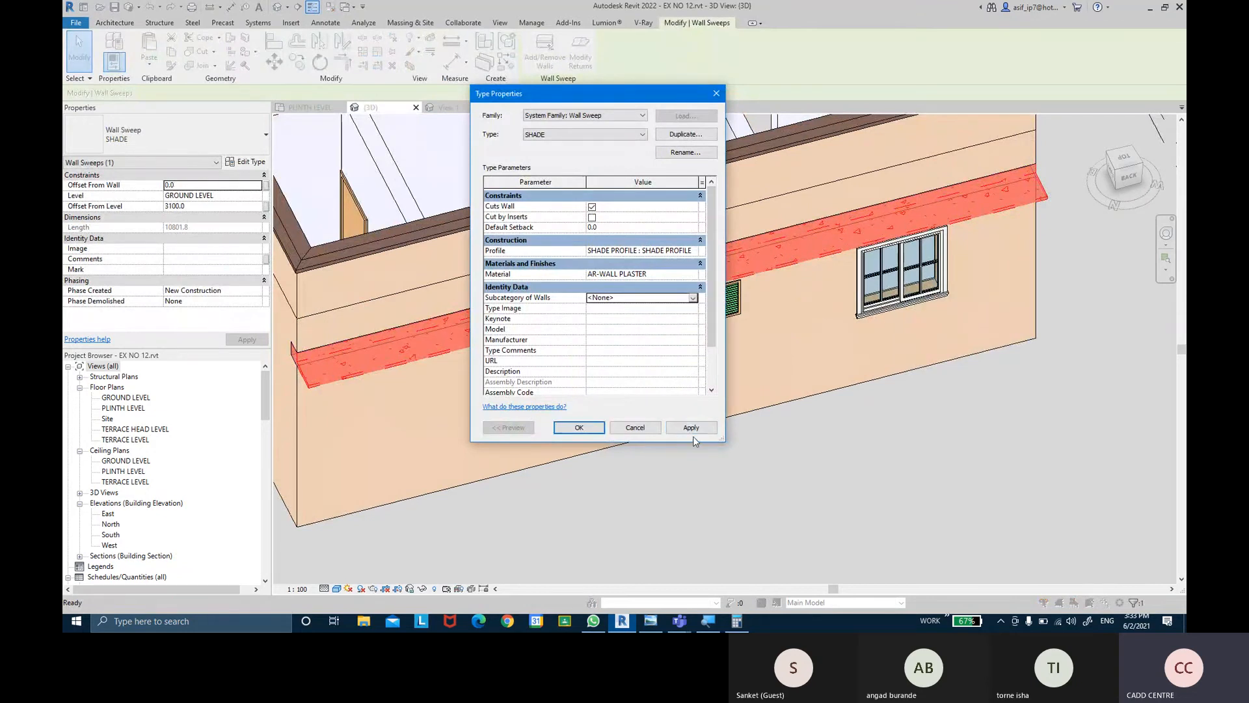
left_click(686, 429)
left_click(570, 426)
left_click(686, 491)
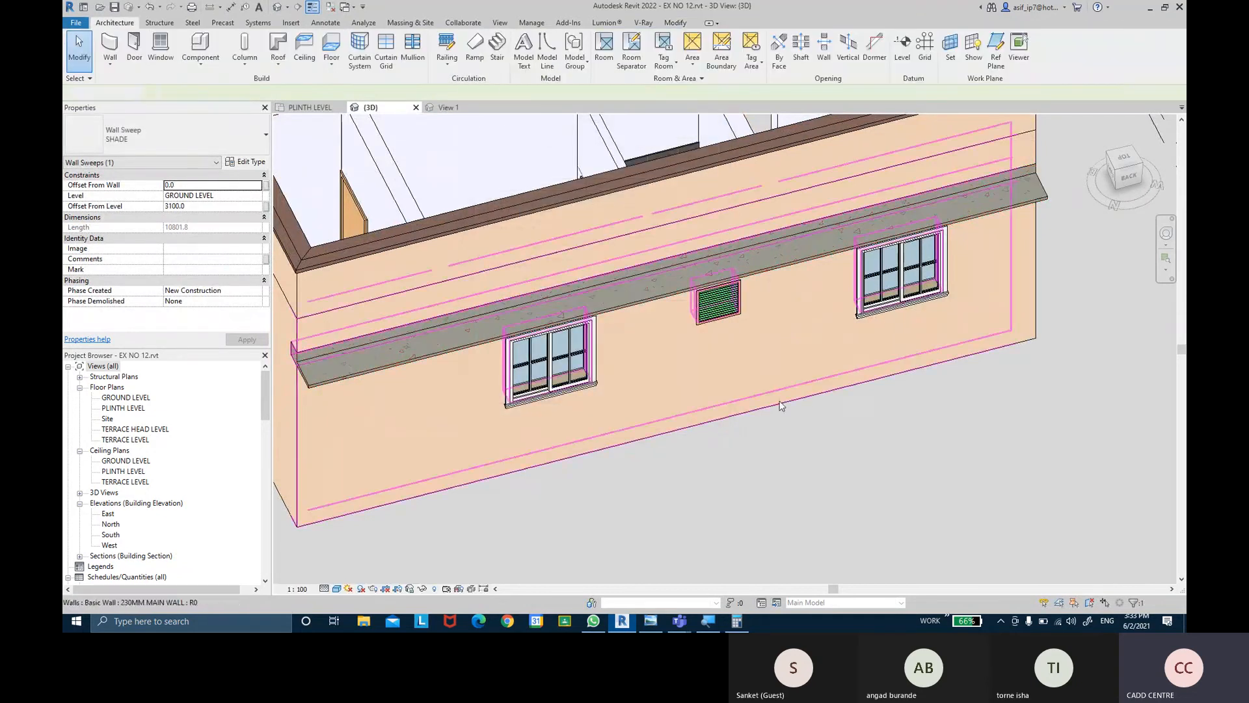
scroll(1073, 221, "up", 5)
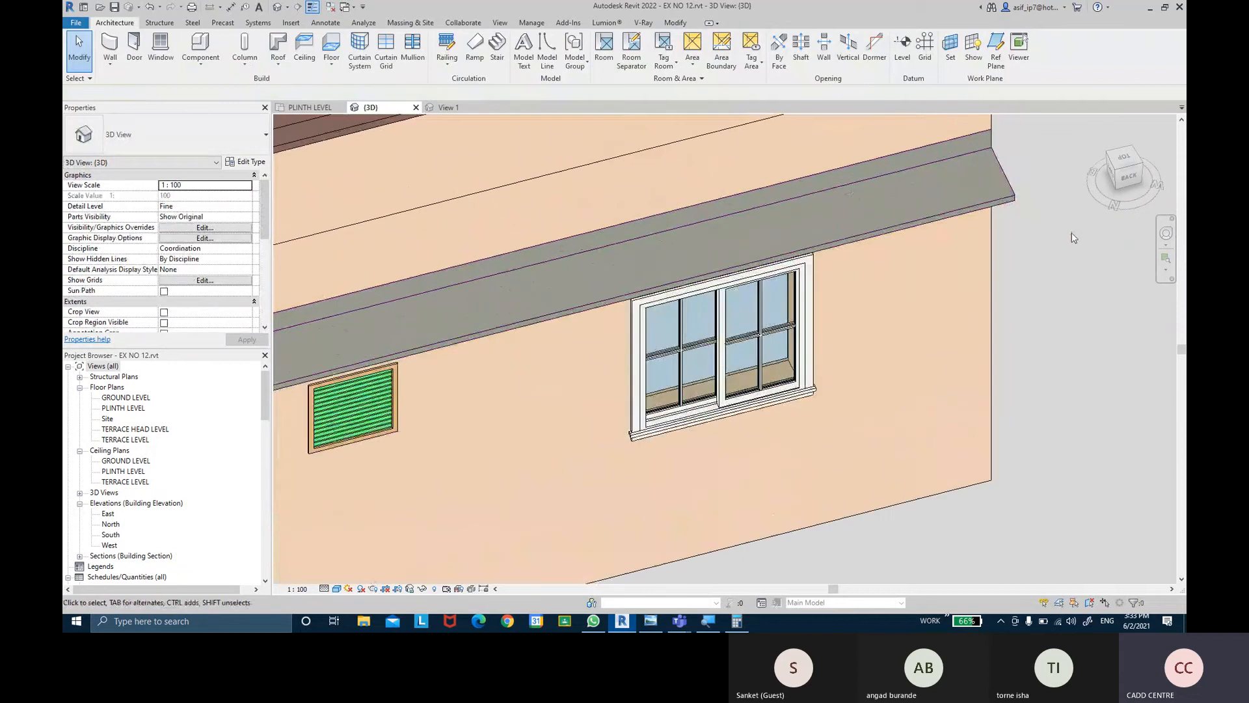
scroll(1073, 237, "down", 2)
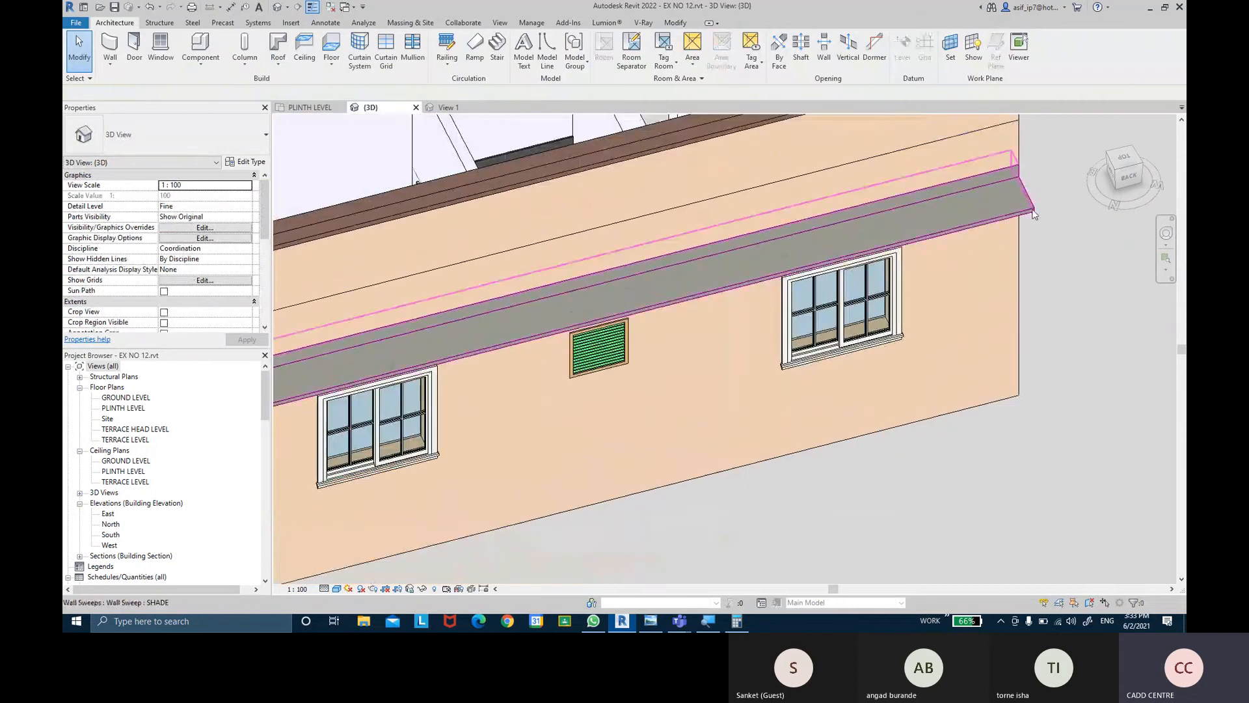
- On the plinth level plan, apply the Hidden line style with Linework to the outer and end edges of the shade above the kitchen and bedroom
left_click(310, 108)
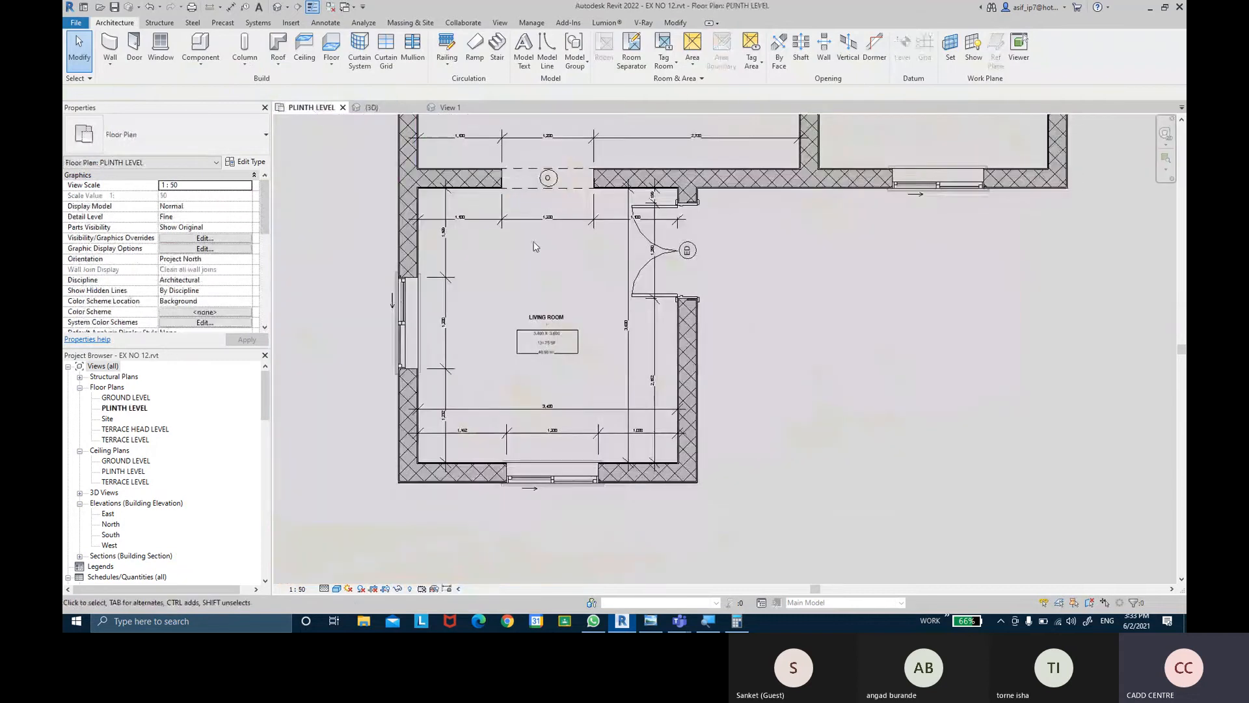
scroll(571, 296, "down", 5)
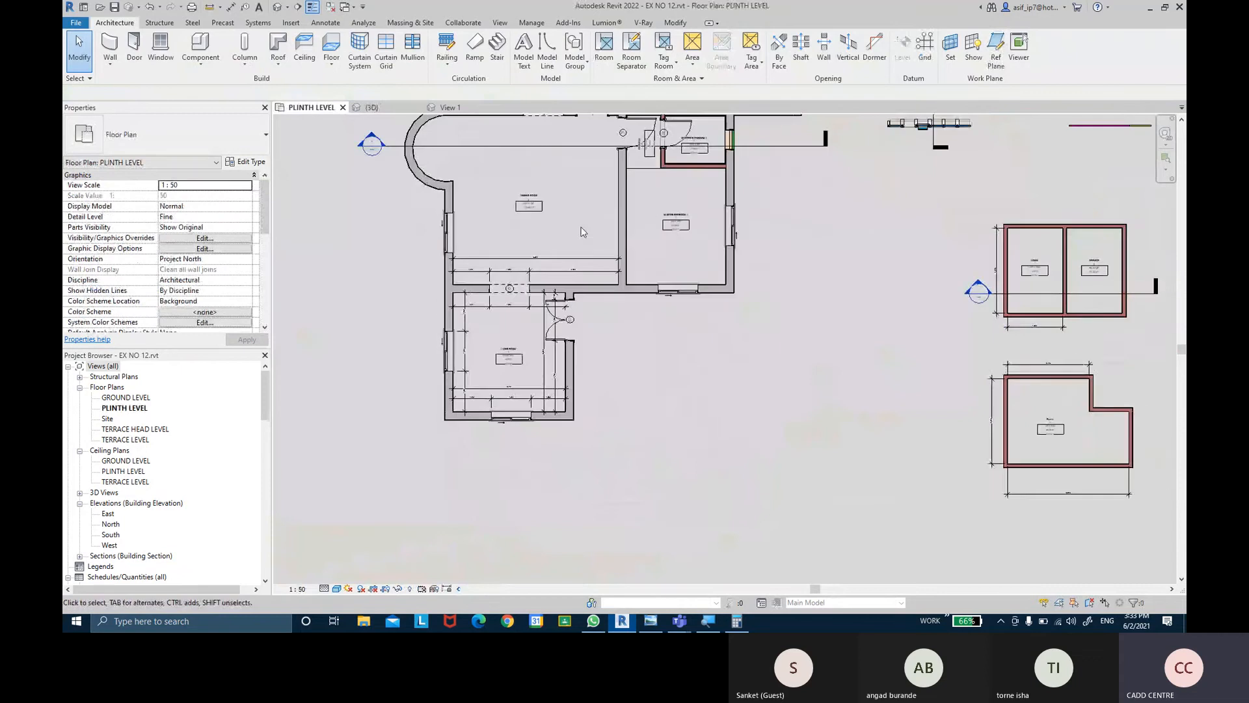
scroll(548, 208, "up", 5)
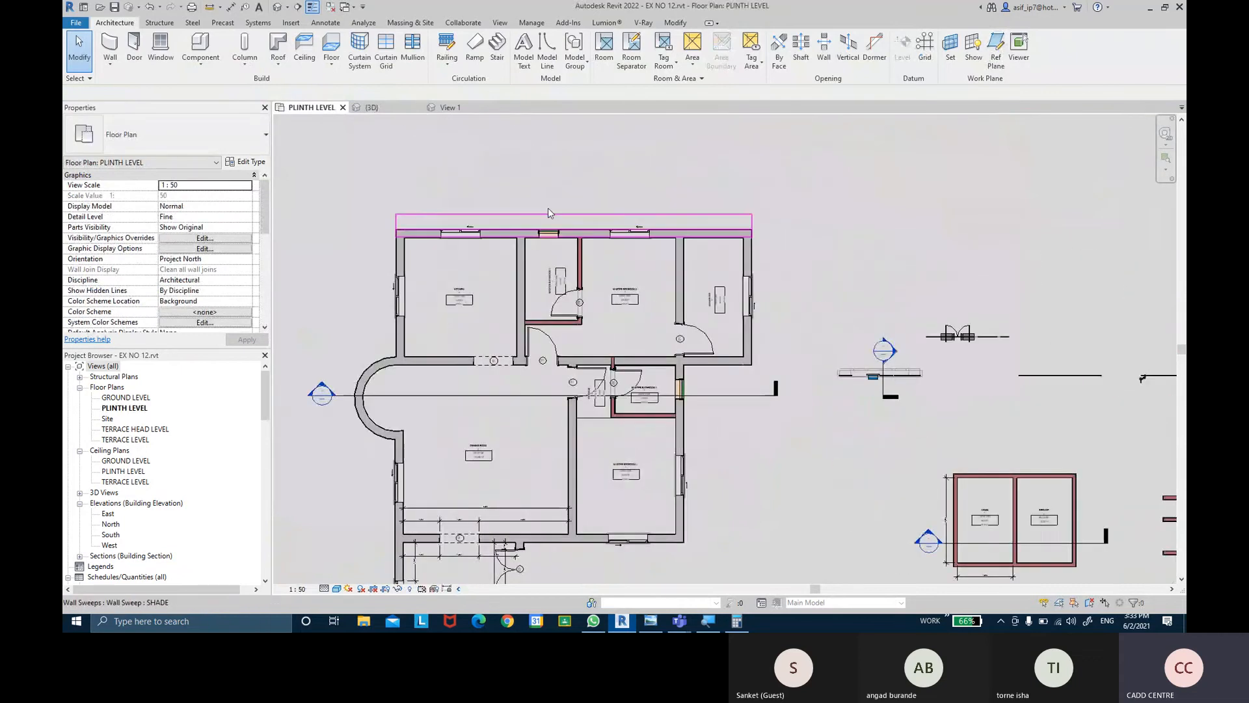
scroll(416, 195, "up", 2)
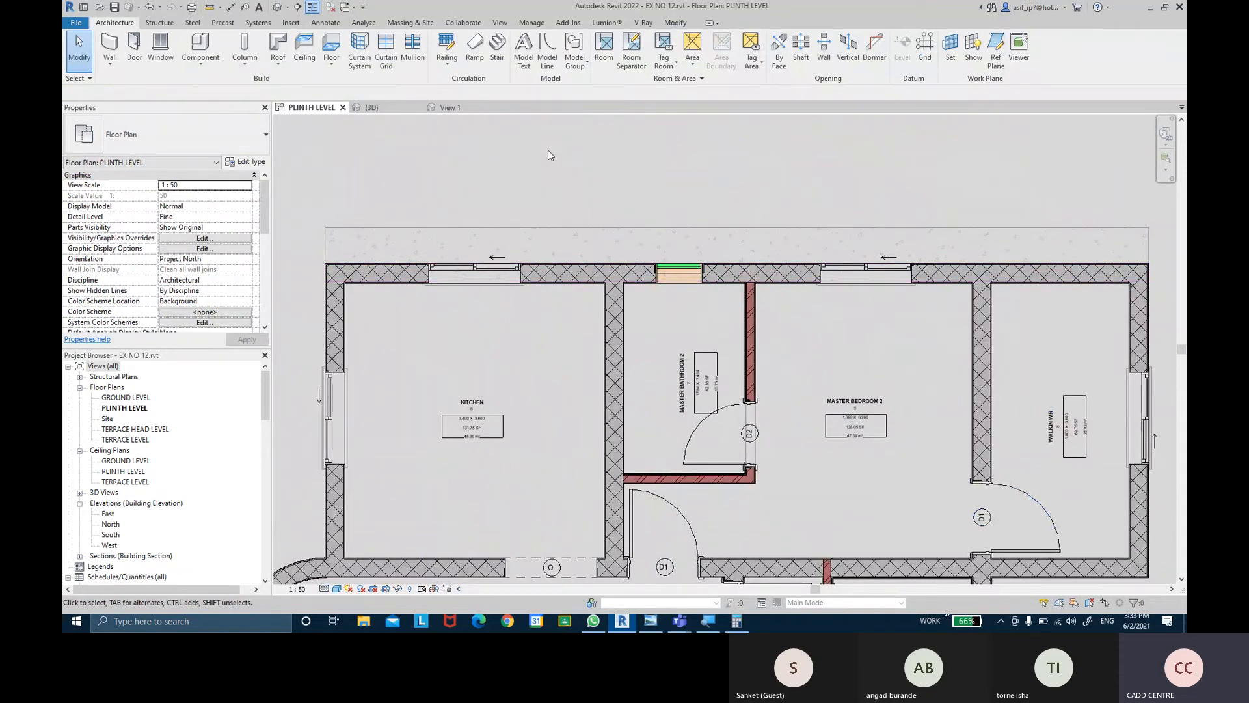
left_click(563, 229)
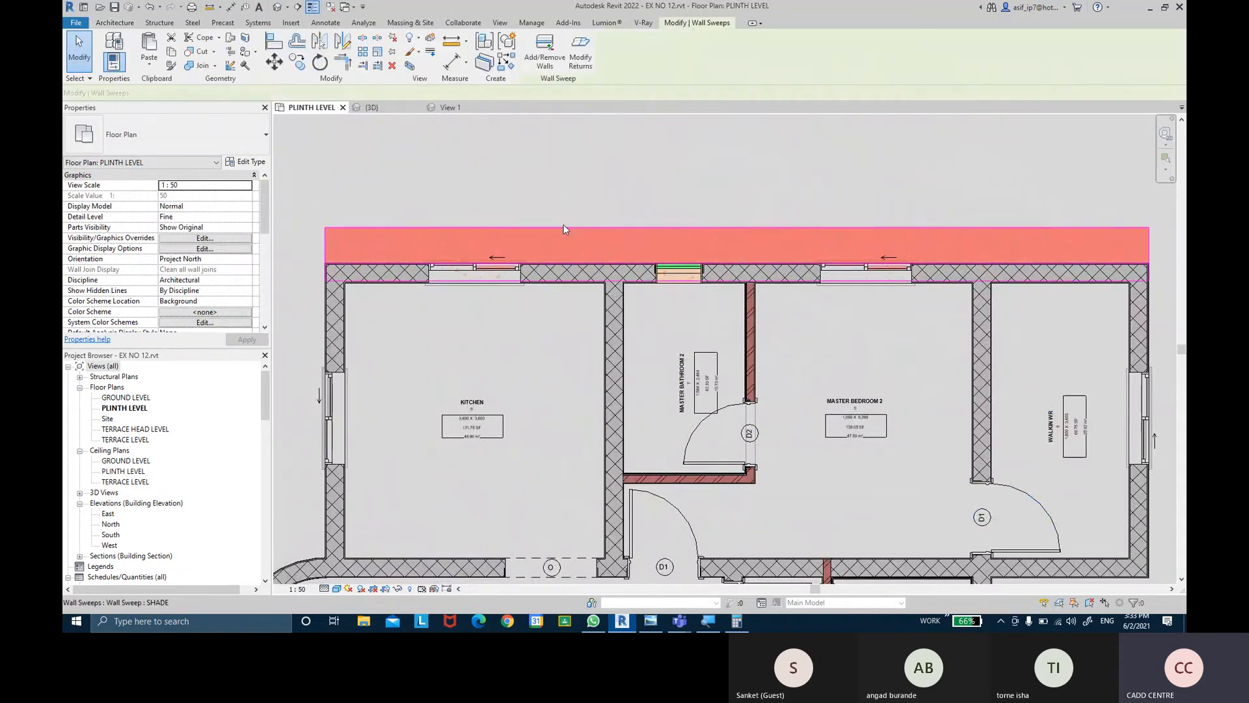
left_click(431, 58)
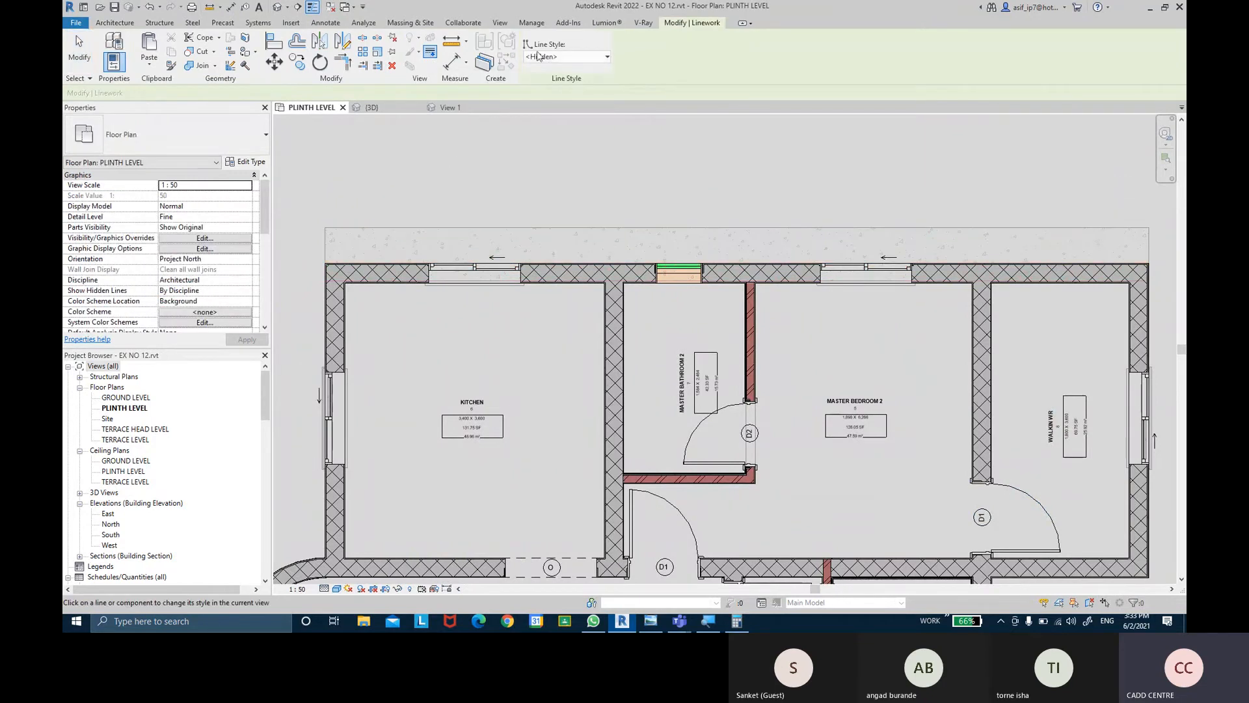
left_click(410, 228)
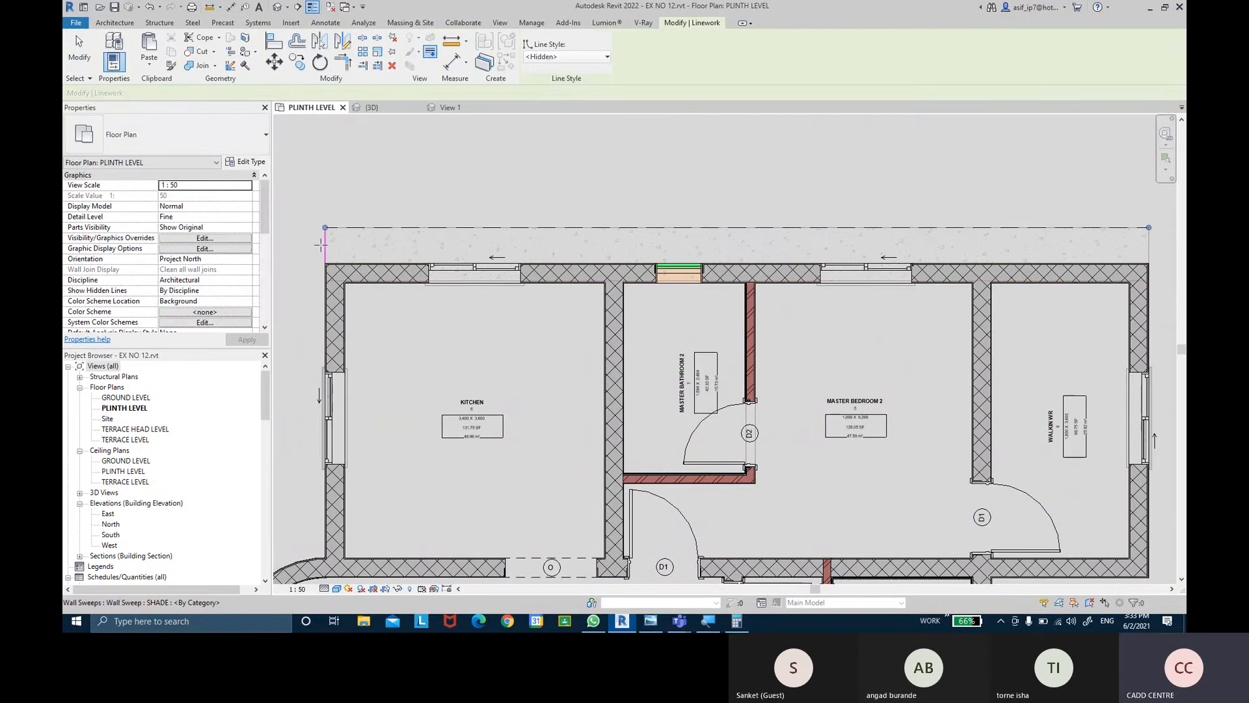
middle_click_drag(1054, 177, 870, 170)
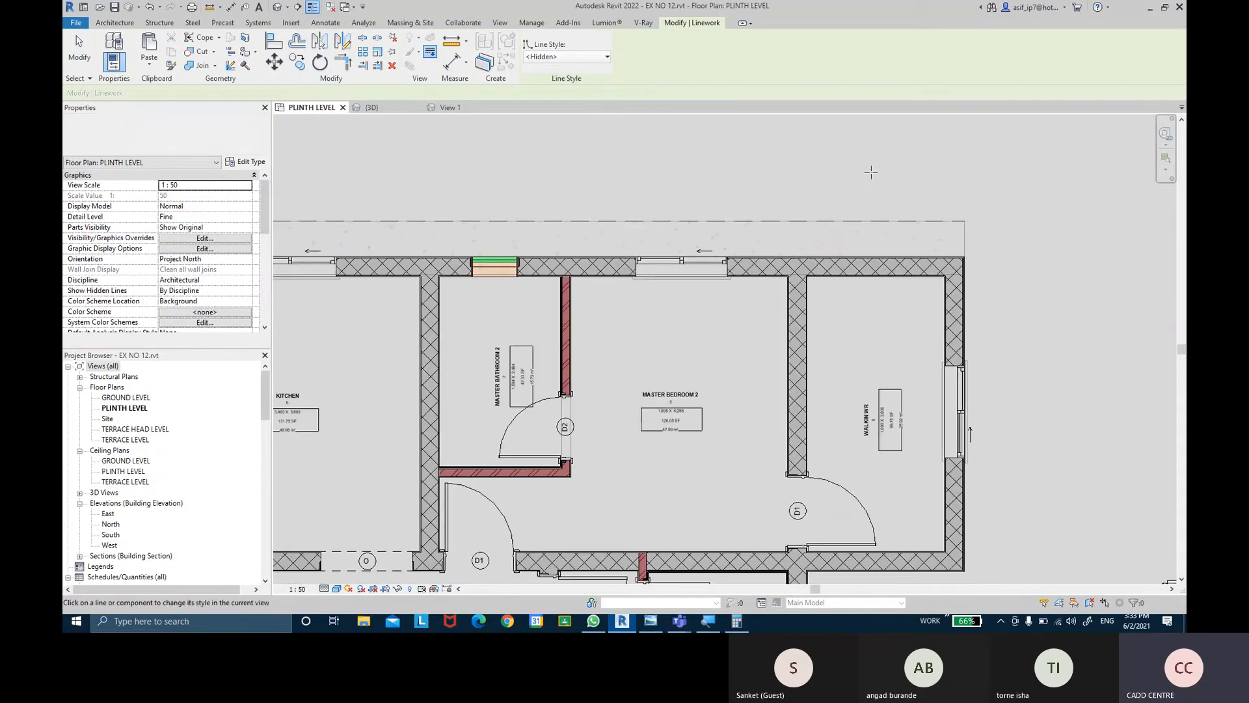
left_click(964, 238)
key("Escape")
scroll(1037, 235, "down", 2)
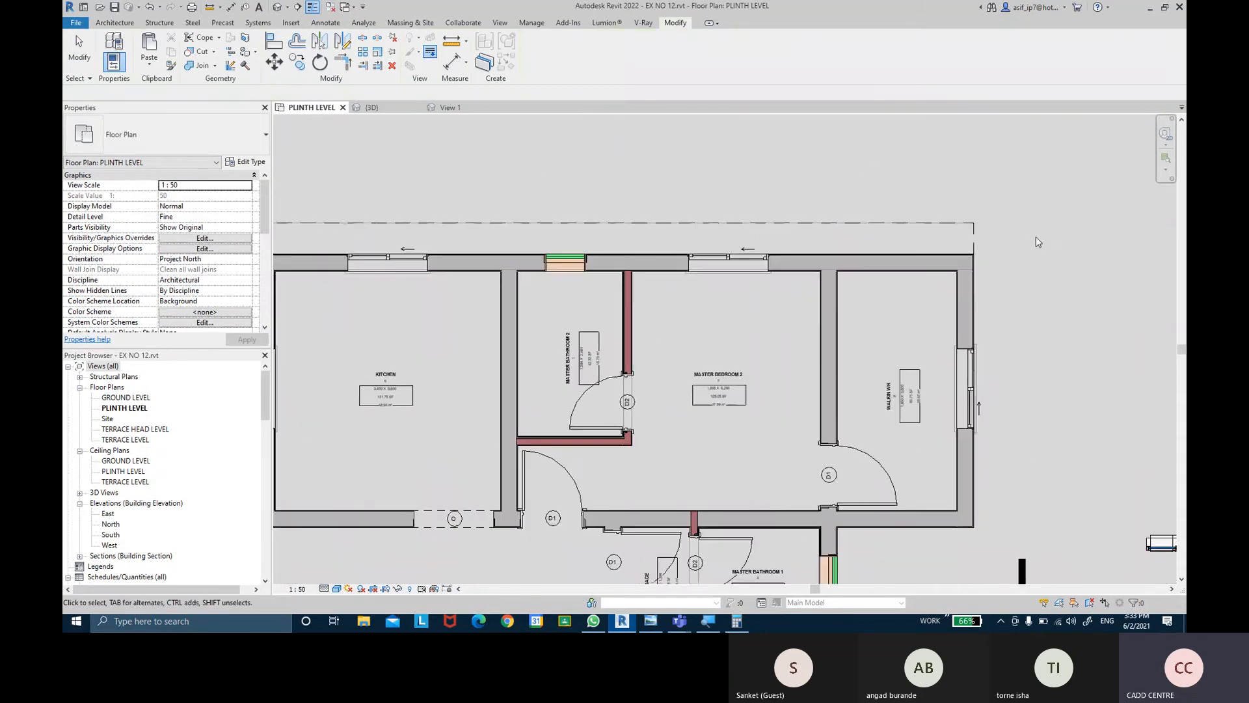
- Examine the shade's overridden outline on the plinth level plan and compare it with the shade in the 3D view
scroll(362, 235, "up", 4)
scroll(362, 236, "up", 2)
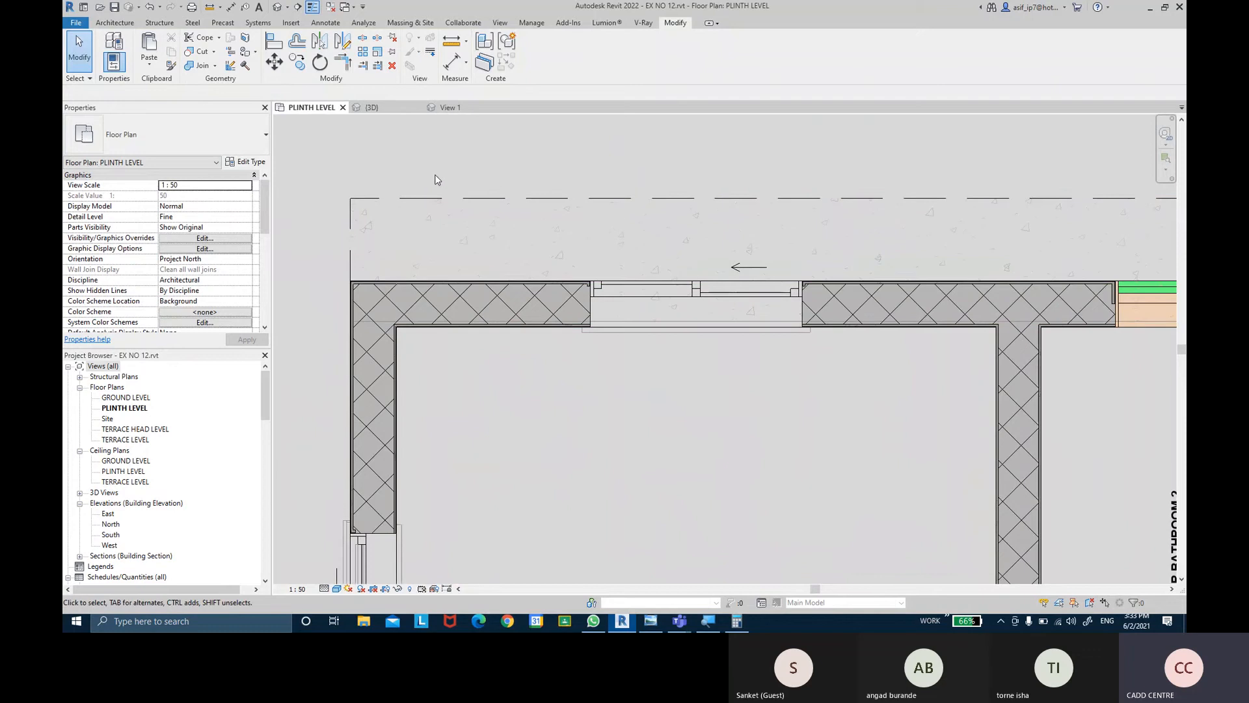
middle_click_drag(488, 177, 428, 200)
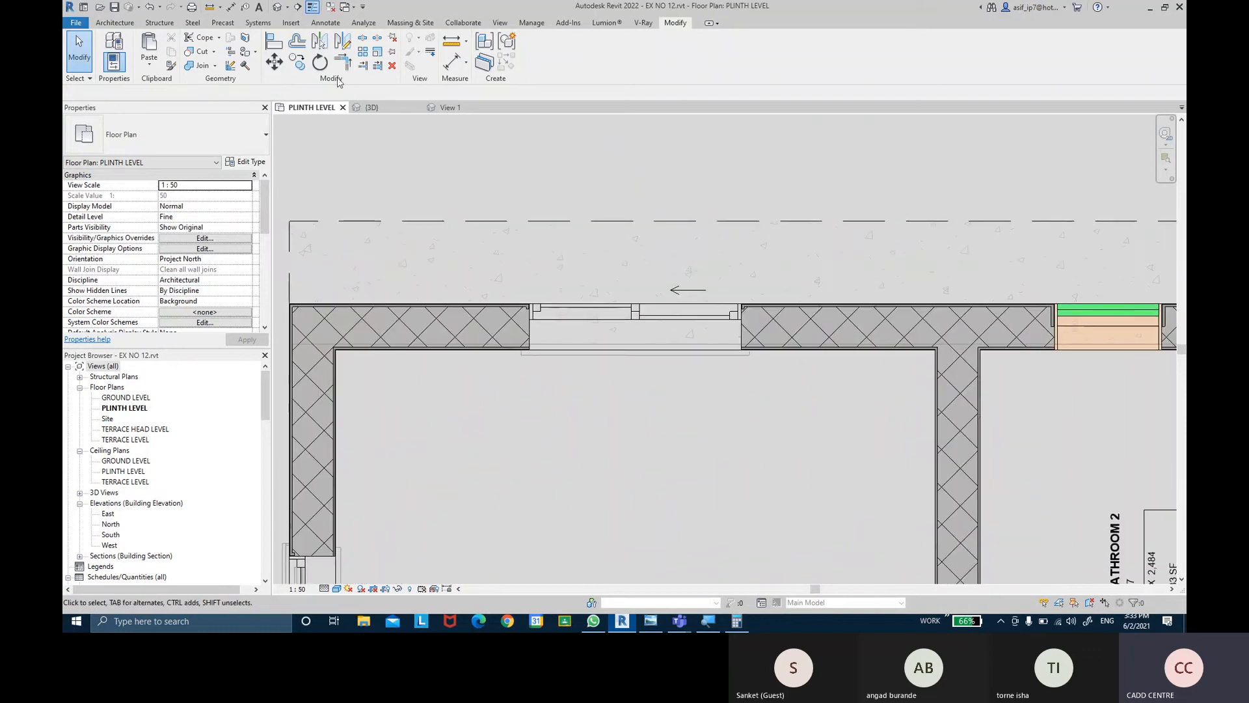
left_click(279, 7)
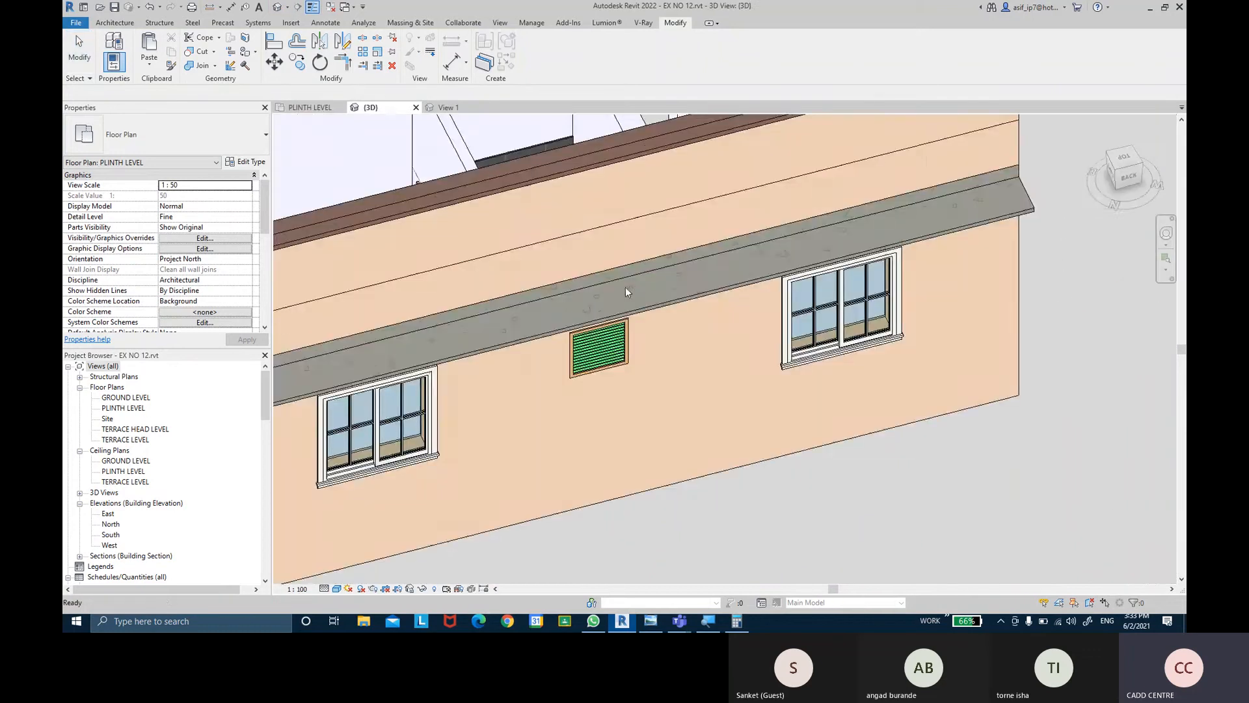
left_click(628, 290)
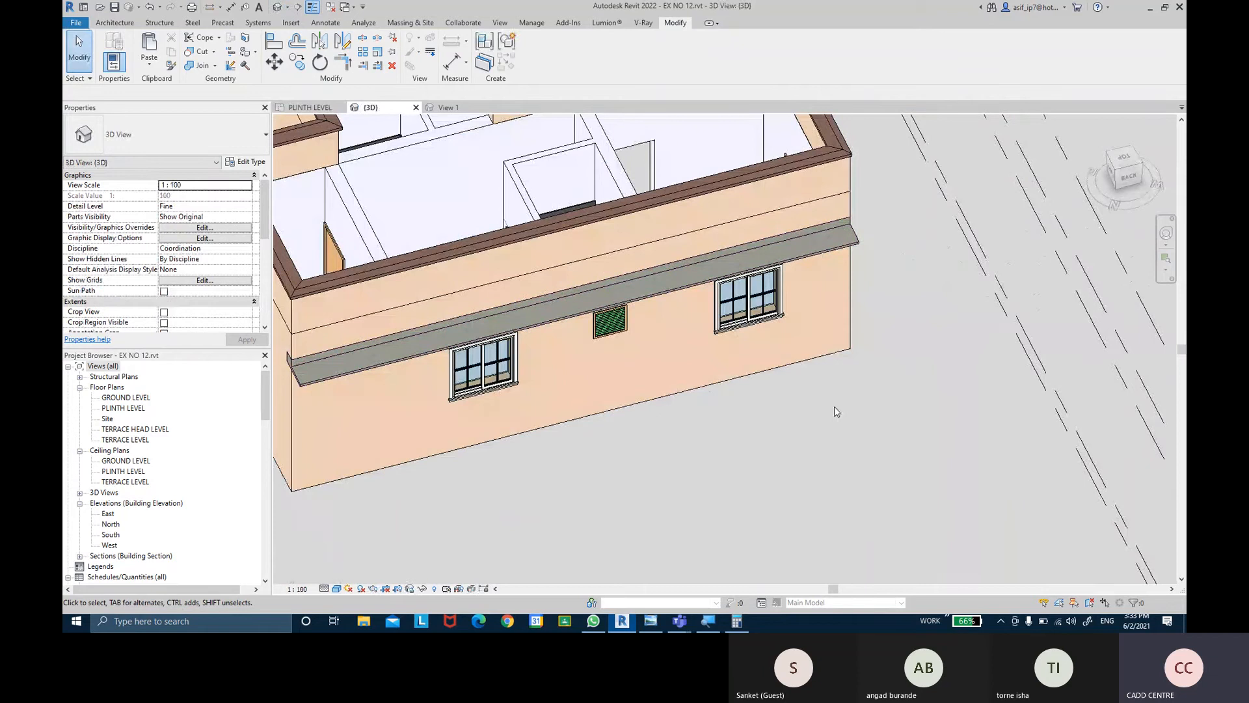
left_click(309, 108)
scroll(713, 413, "down", 5)
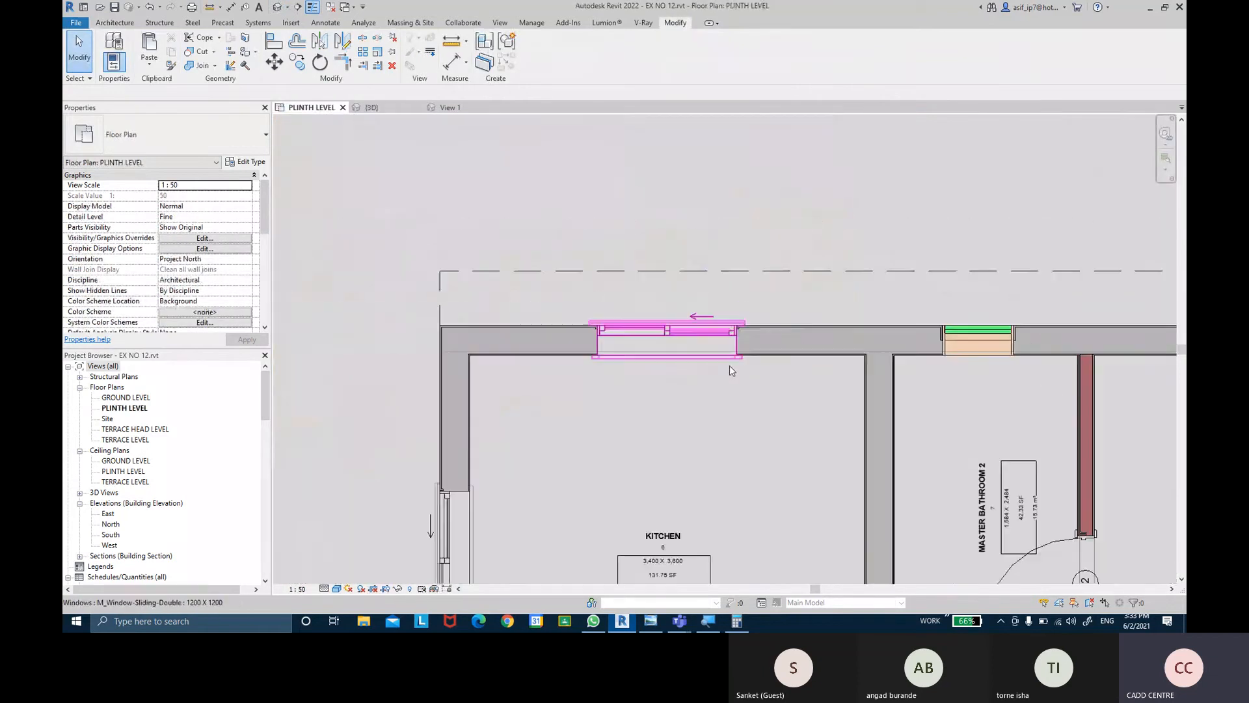
scroll(641, 189, "down", 1)
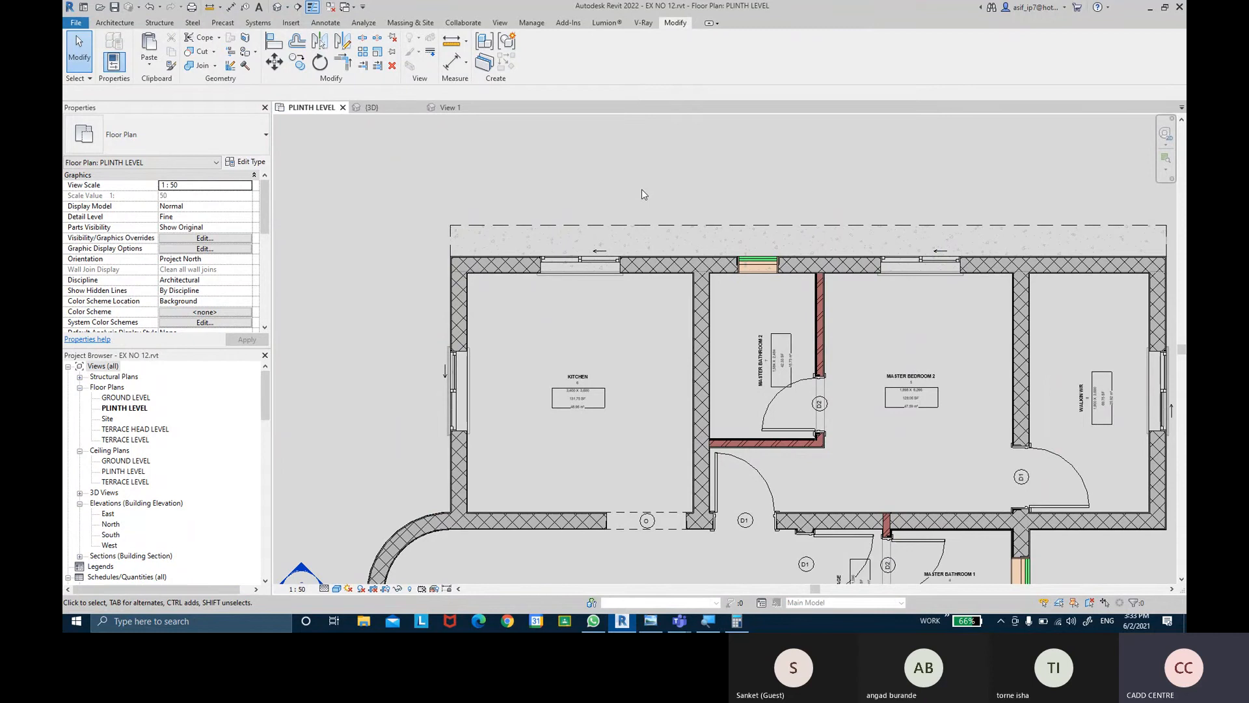
middle_click_drag(759, 179, 797, 177)
middle_click_drag(839, 353, 837, 318)
scroll(689, 271, "up", 1)
scroll(689, 268, "down", 2)
scroll(656, 244, "up", 3)
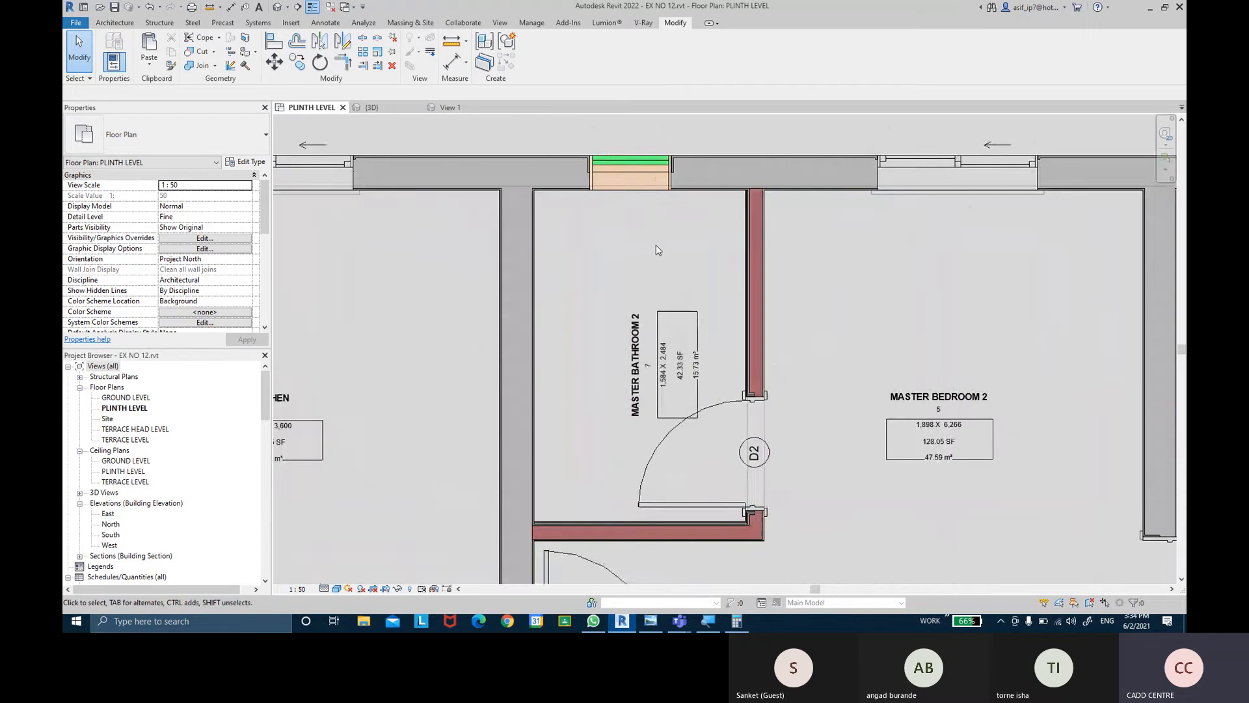
scroll(696, 240, "down", 2)
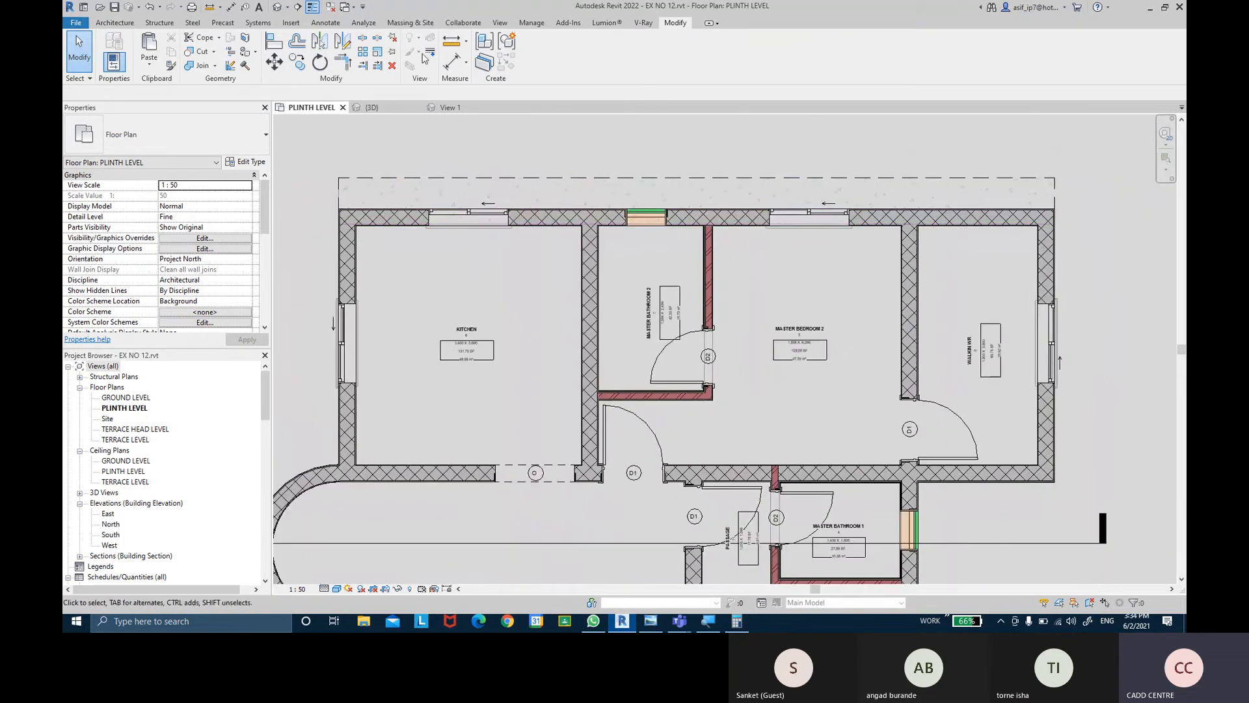
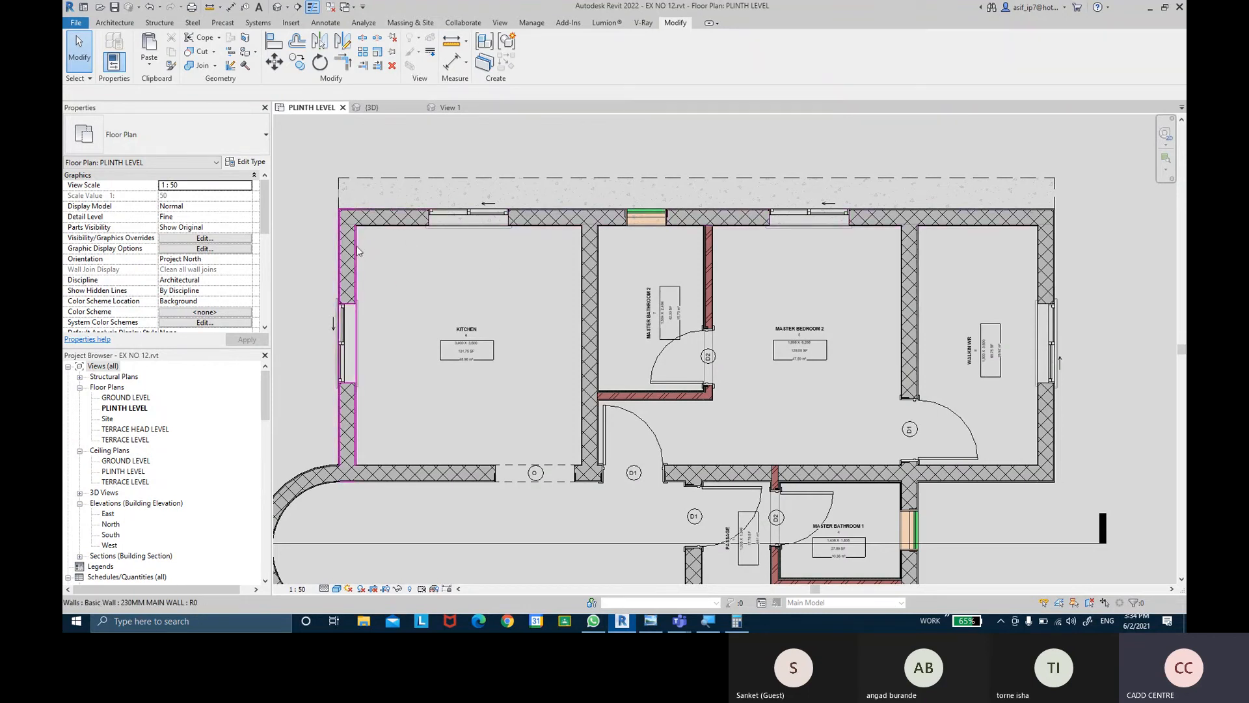
- Hide the kitchen's west 230MM MAIN WALL element in the plinth level plan view
left_click(359, 251)
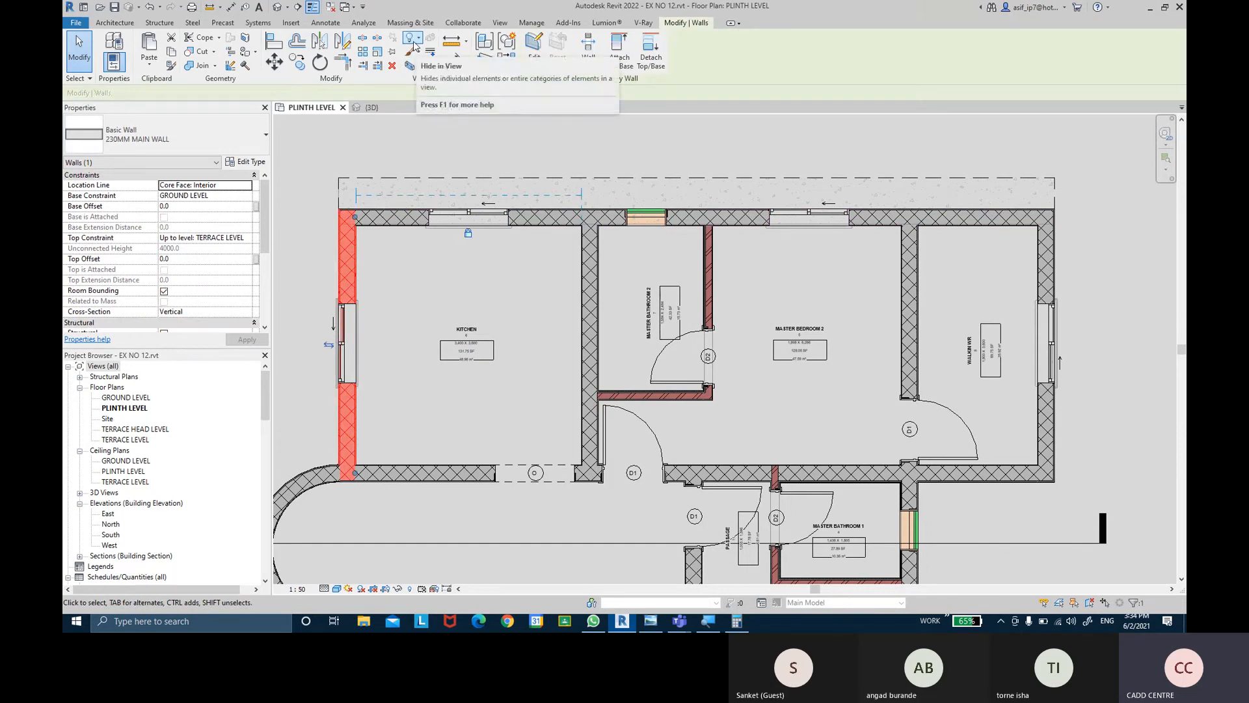
left_click(414, 39)
left_click(422, 59)
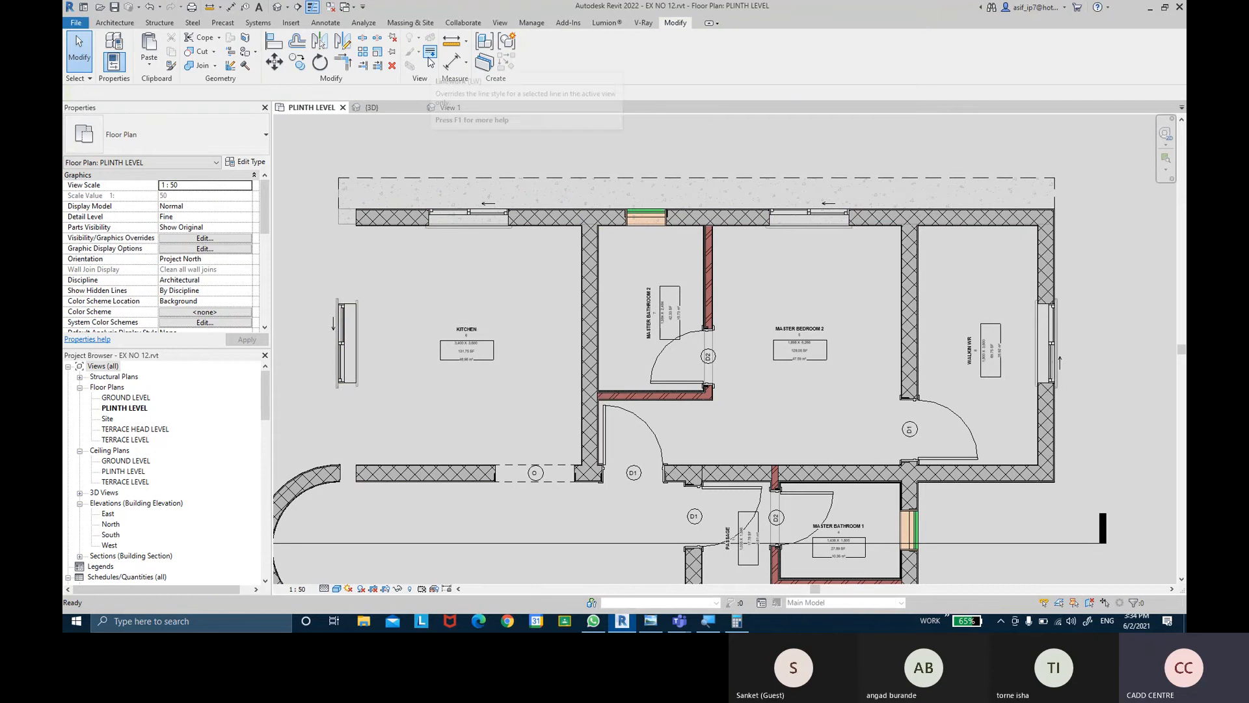
- Reveal the plan's hidden elements, unhide the kitchen's west 230MM MAIN WALL element, and leave the reveal mode
left_click(408, 588)
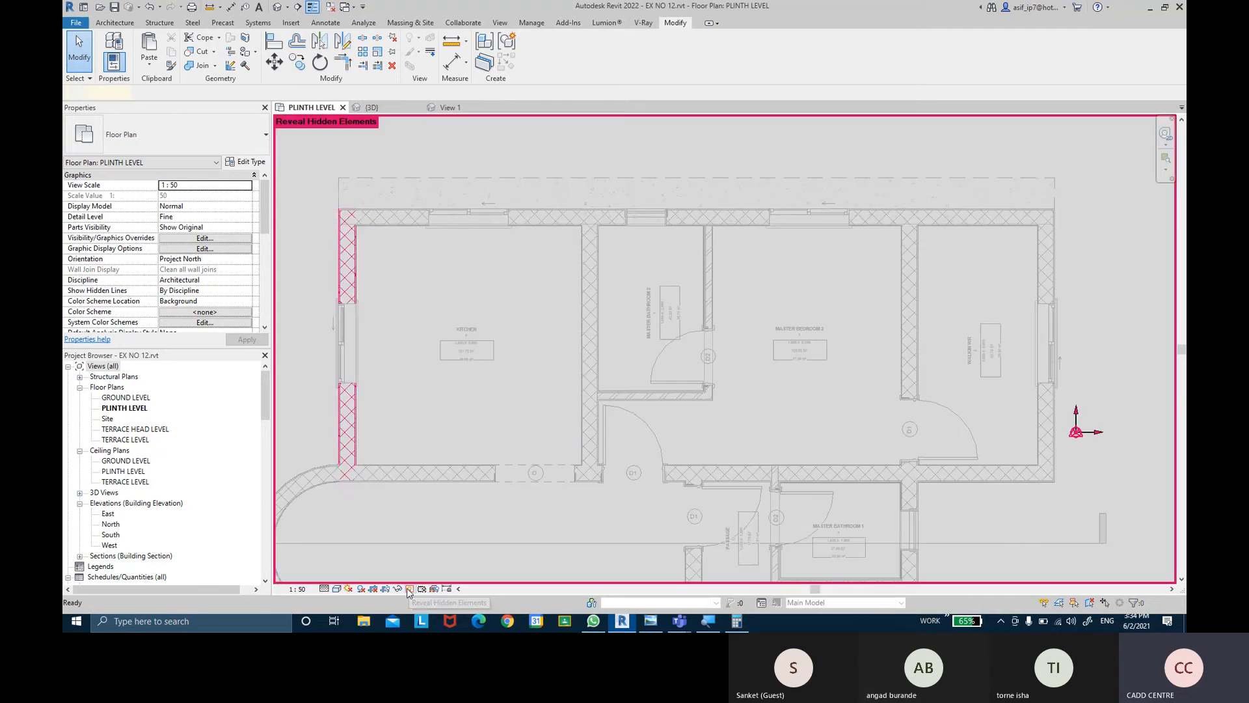
left_click(355, 427)
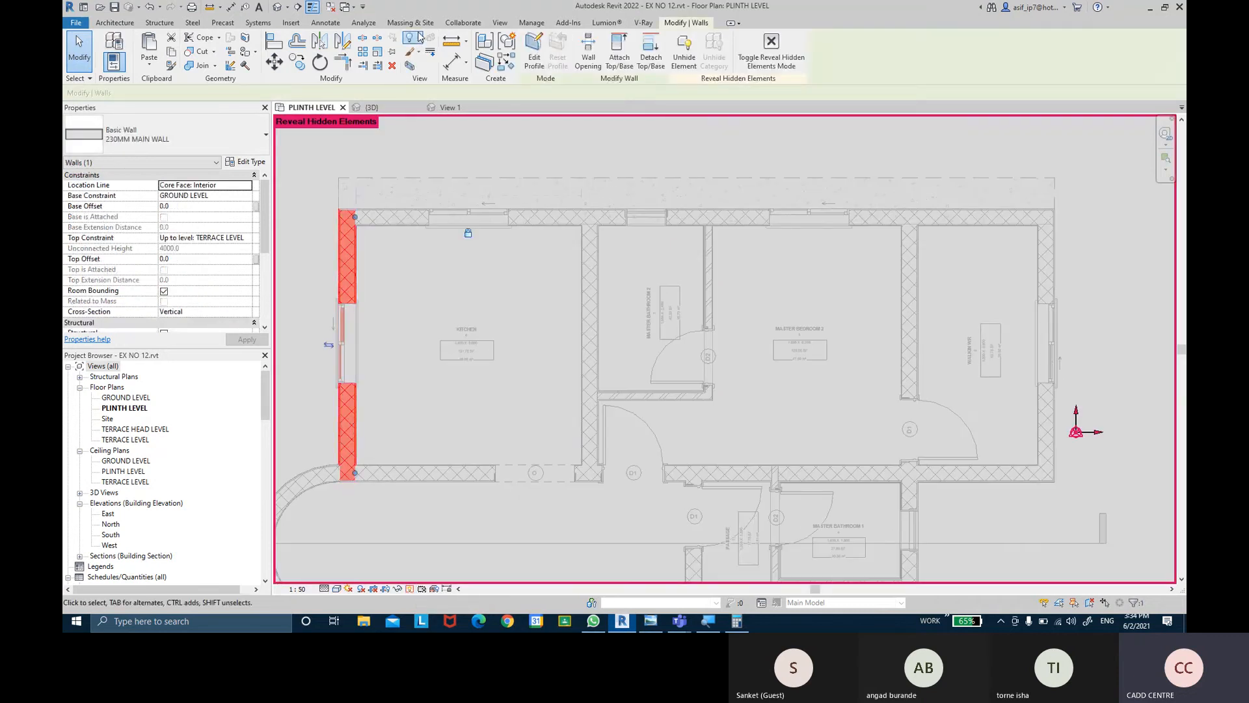
left_click(420, 37)
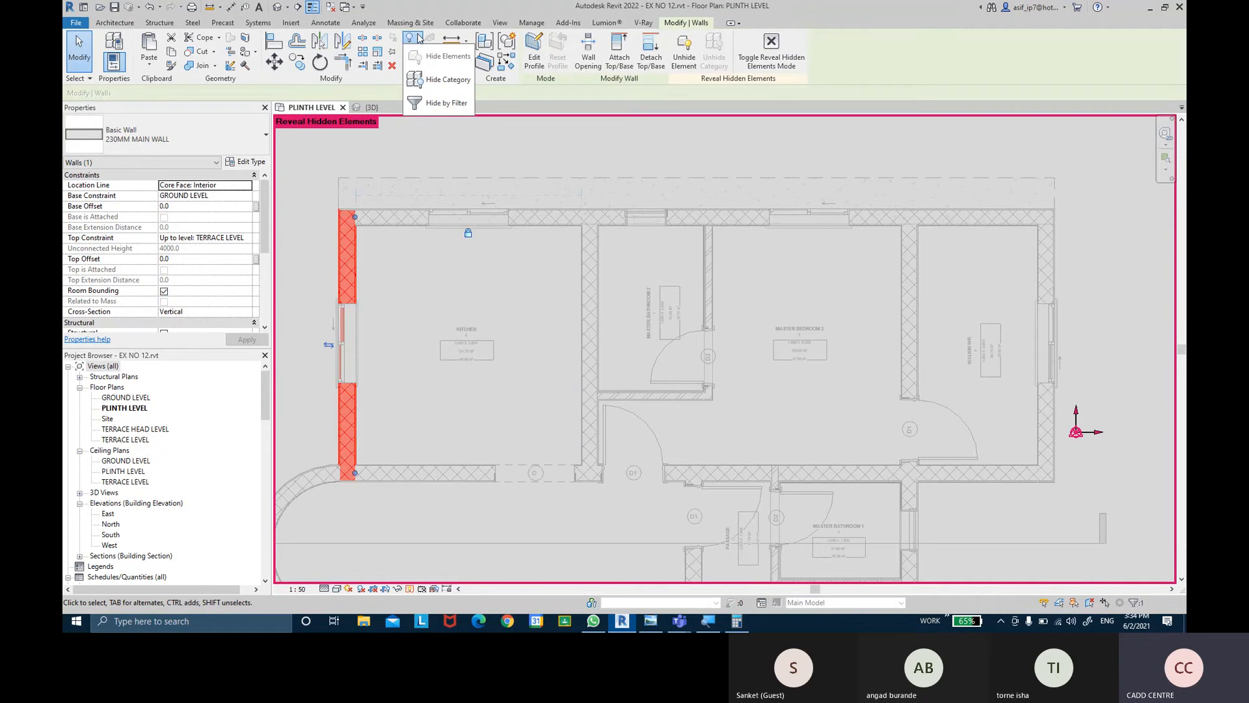
left_click(309, 295)
right_click(348, 415)
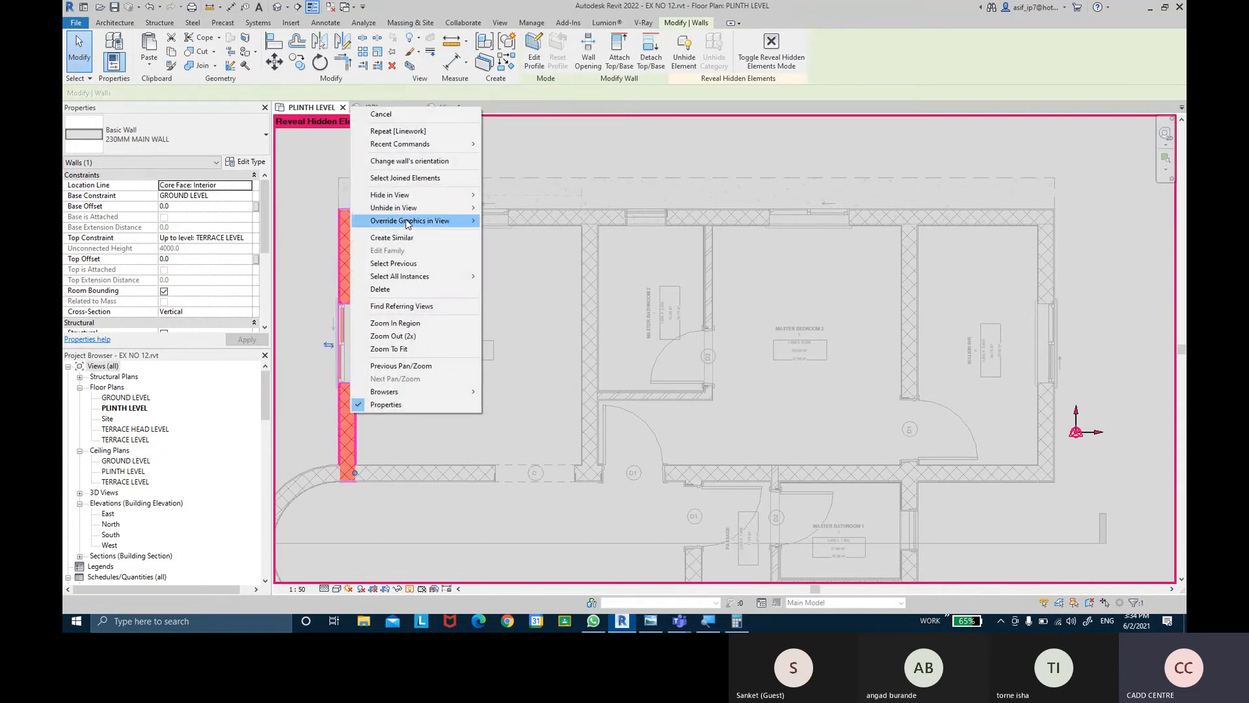
mouse_move(449, 208)
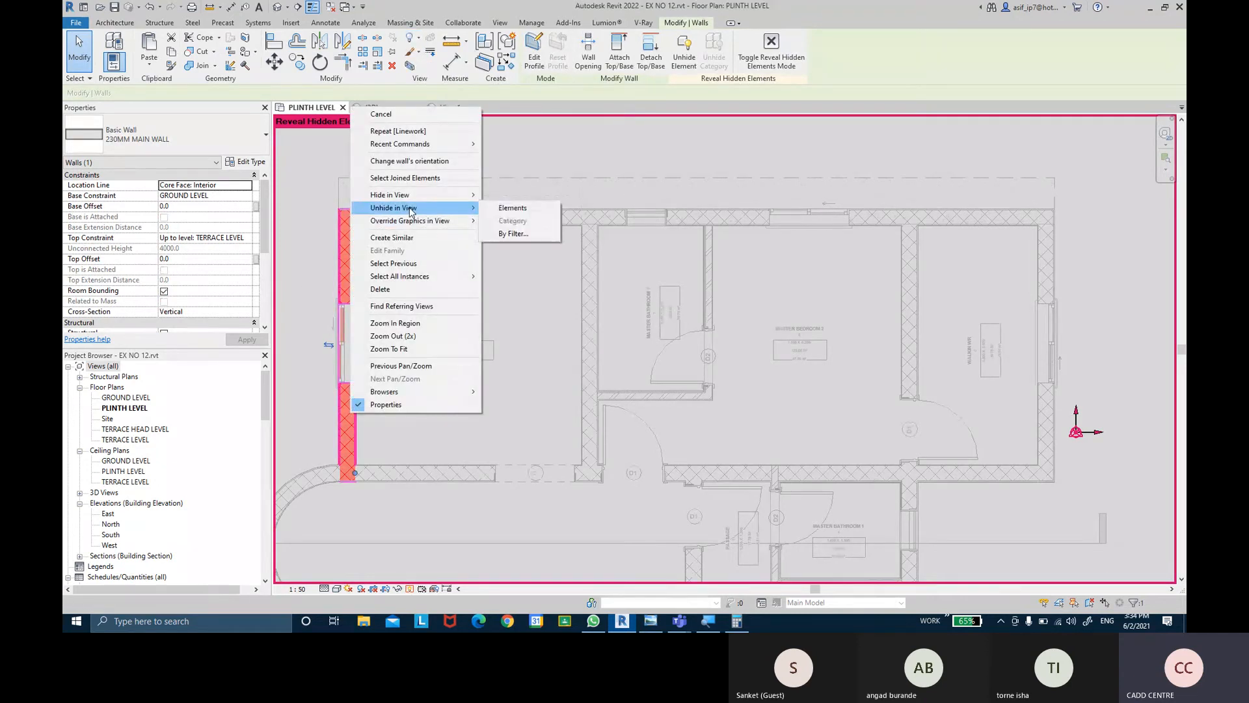
left_click(511, 208)
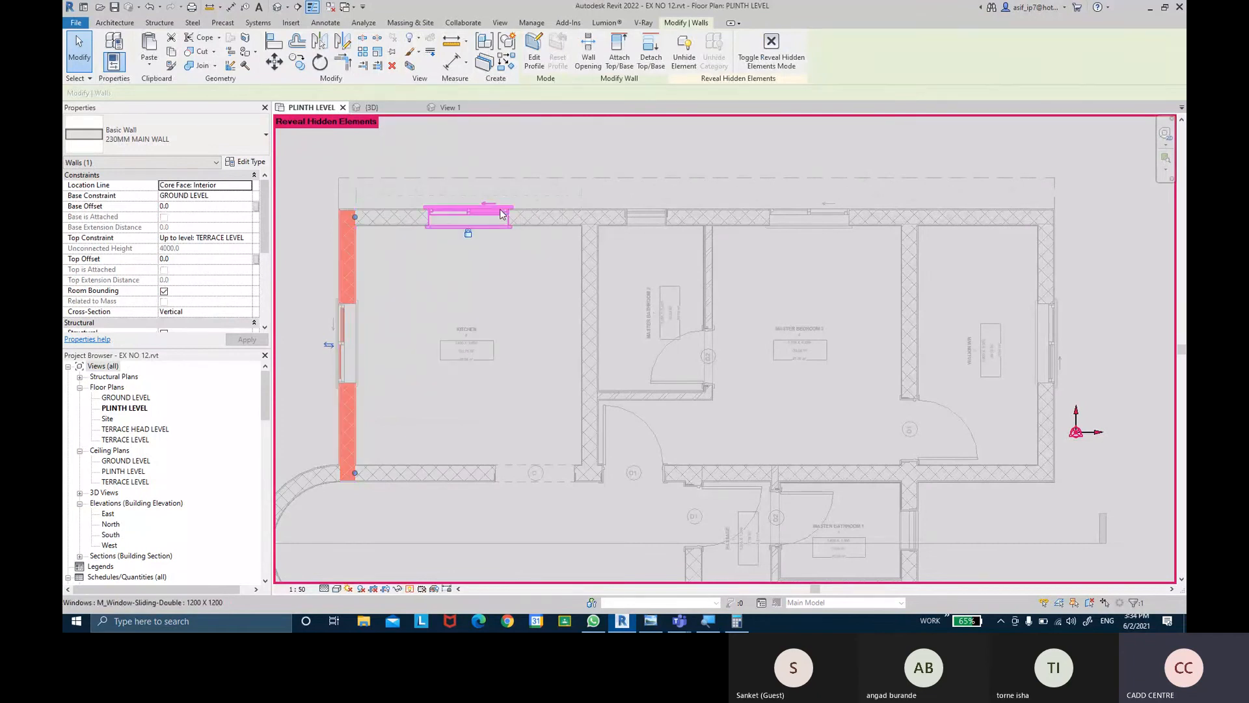
left_click(323, 231)
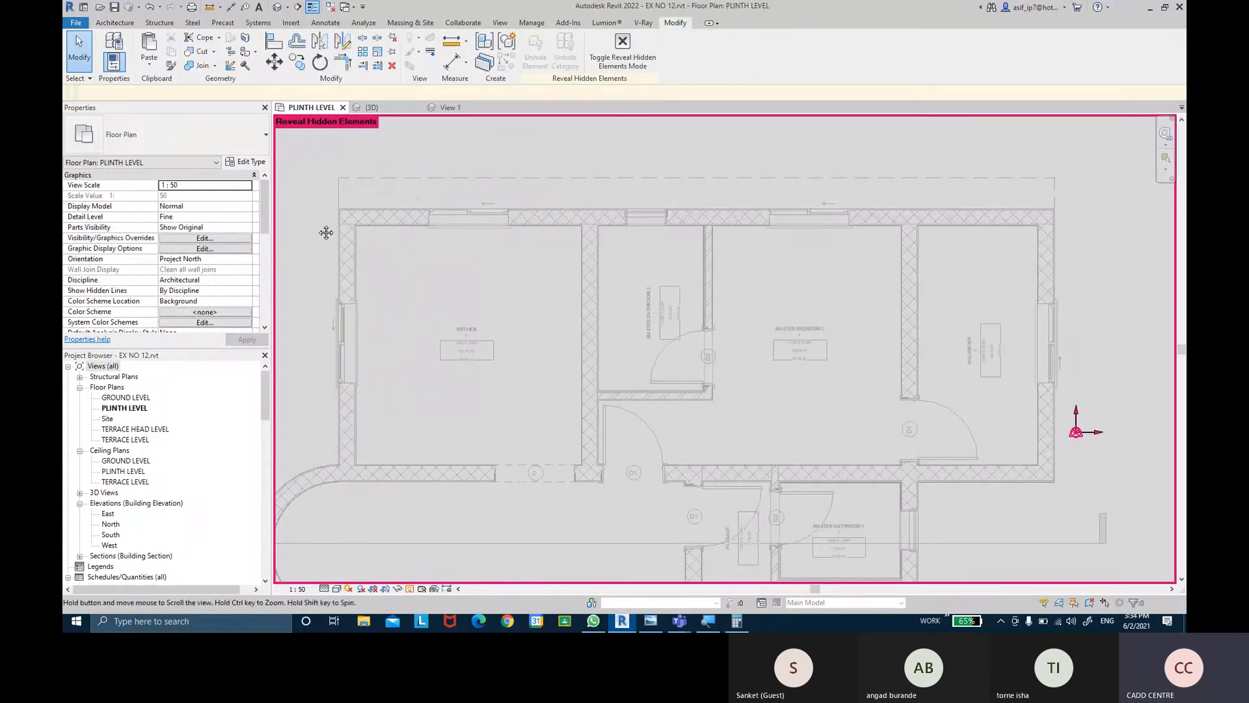
left_click(616, 57)
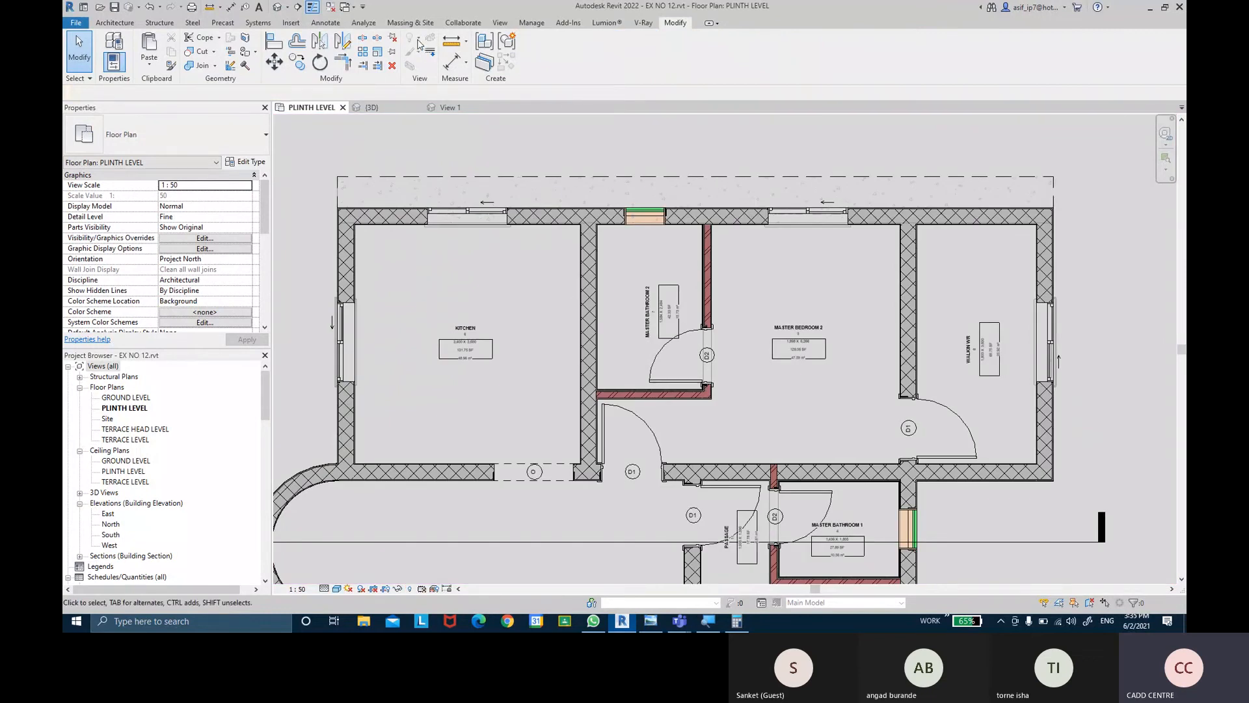
left_click(399, 589)
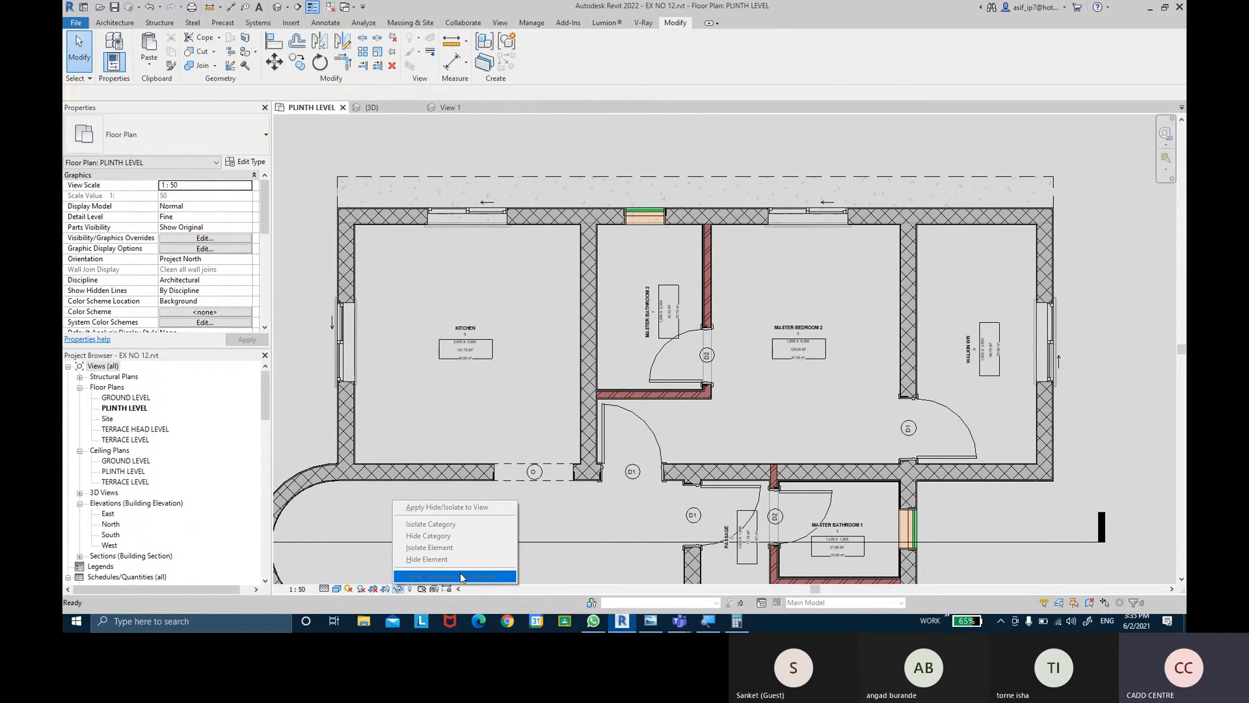
left_click(303, 255)
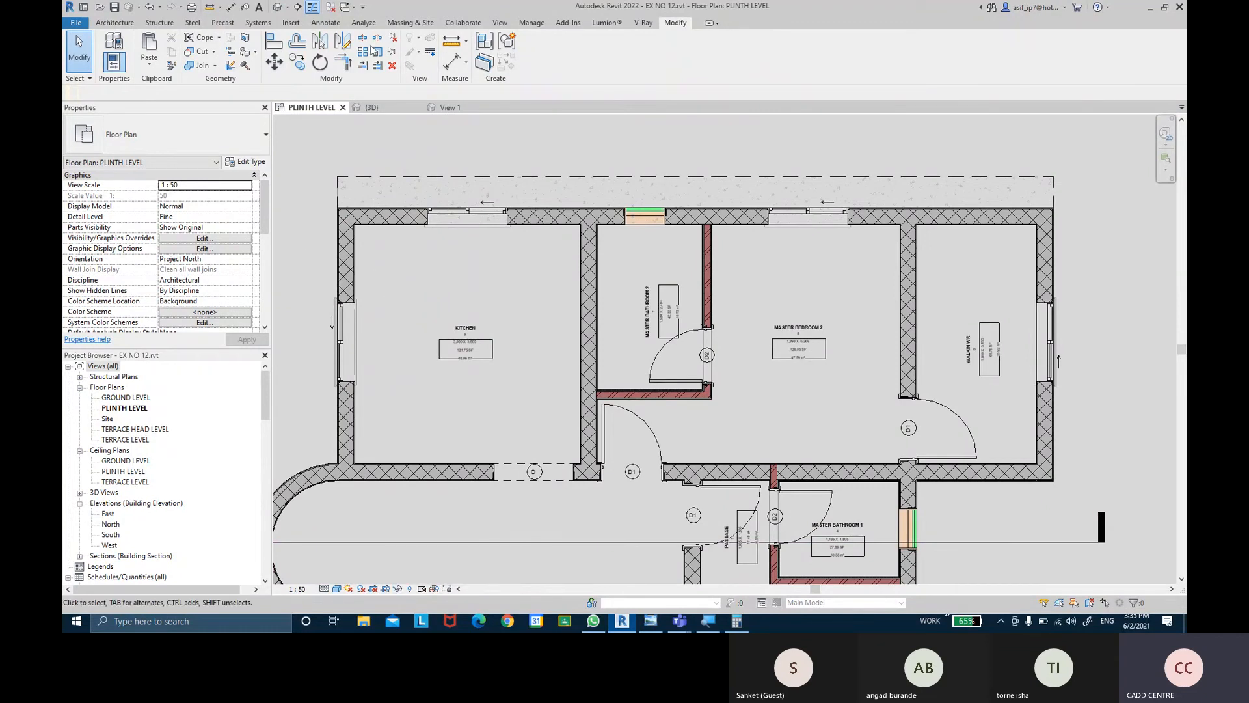
- Override the kitchen's west wall by element with the Concrete pattern for both its surface foreground and cut foreground
left_click(347, 260)
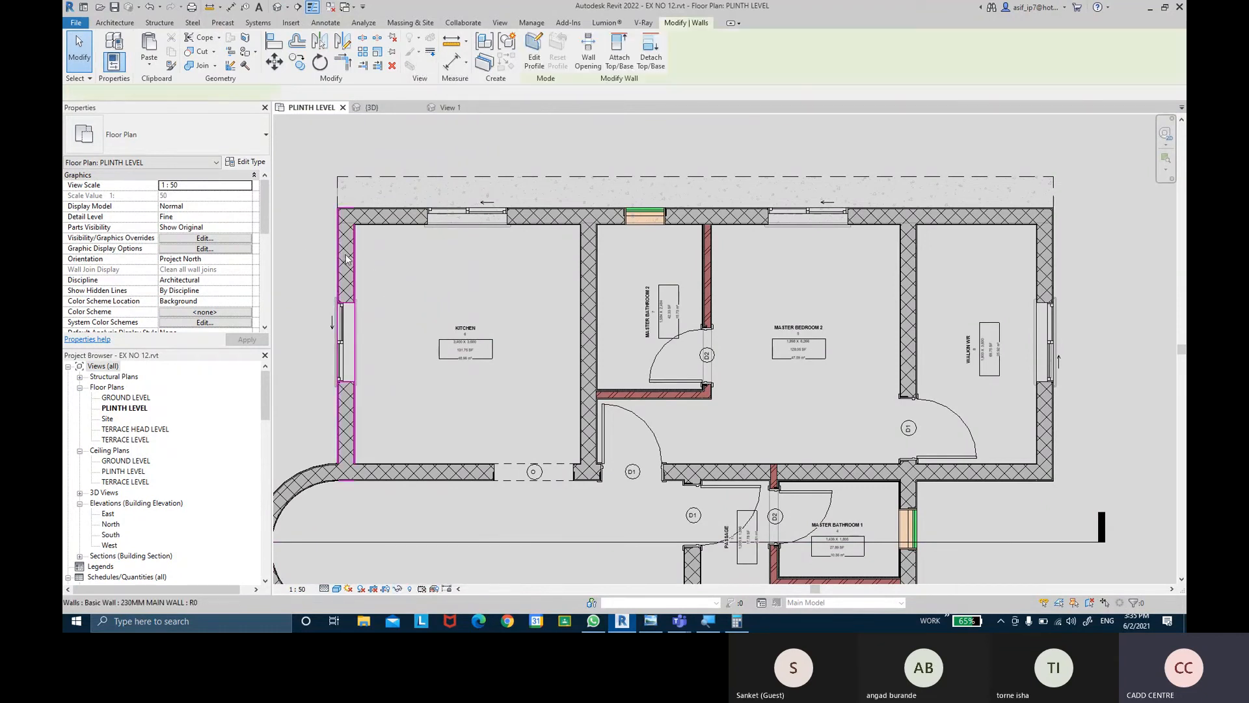
left_click(414, 52)
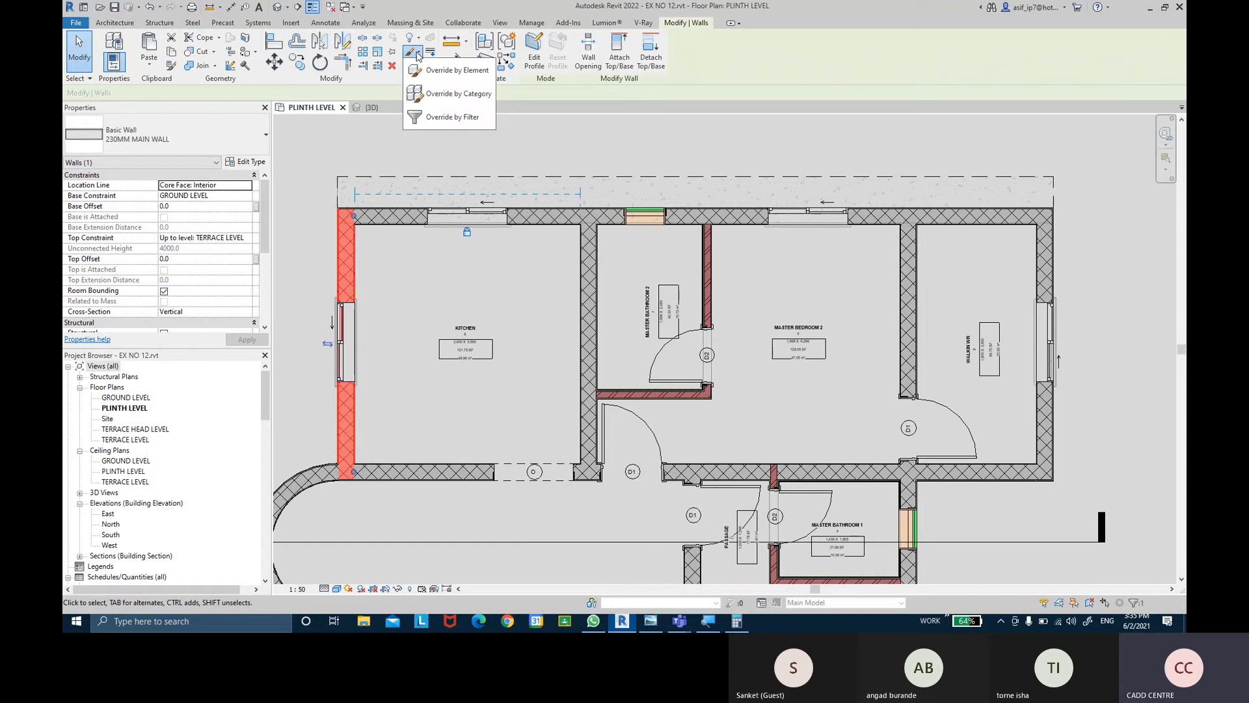
left_click(441, 77)
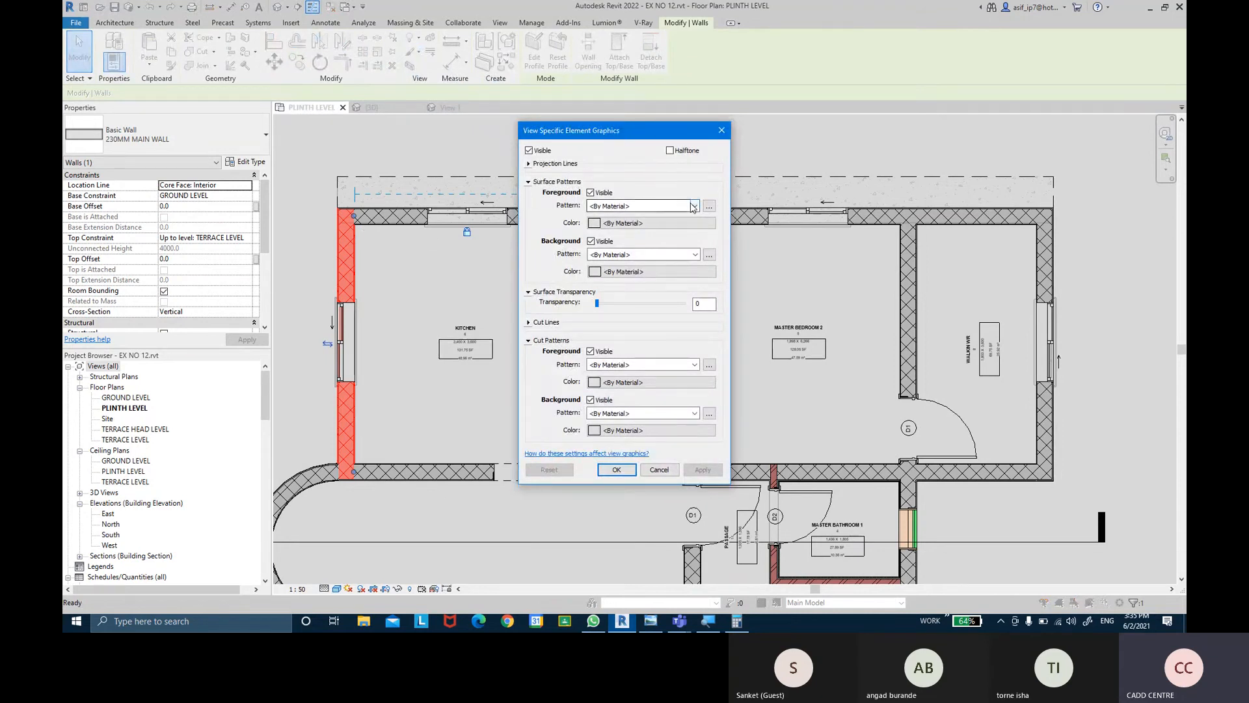
left_click(693, 207)
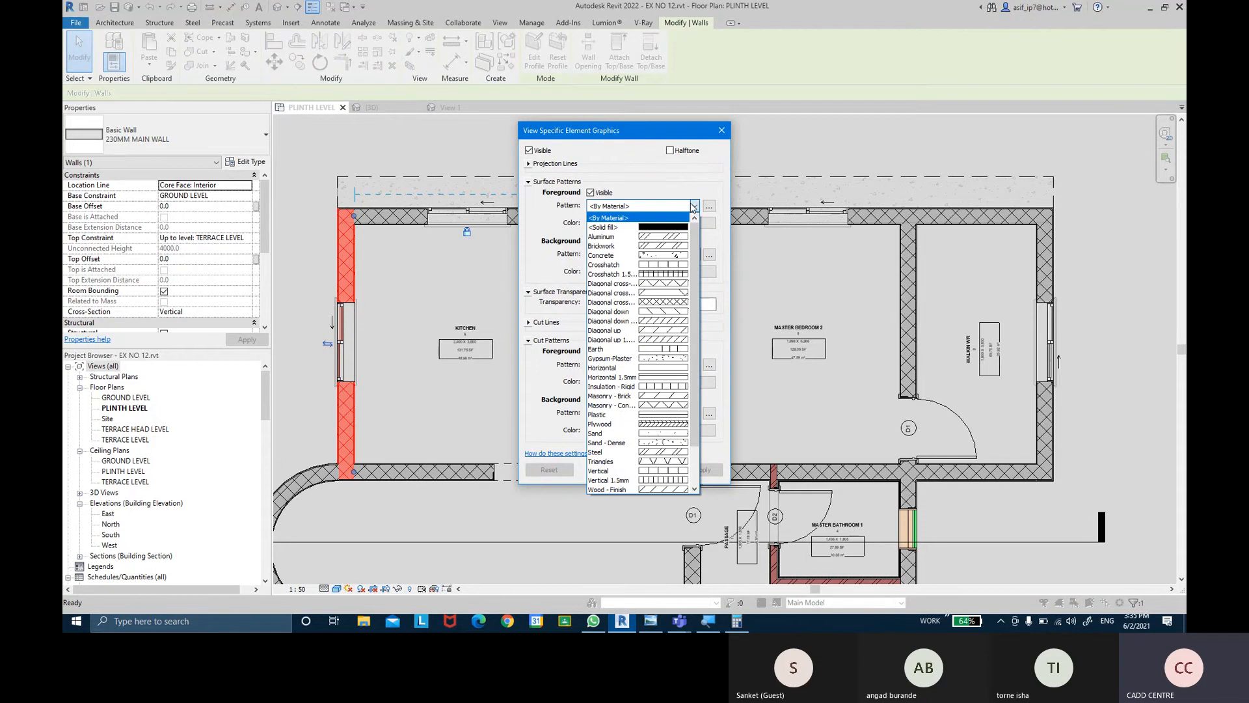
left_click(669, 257)
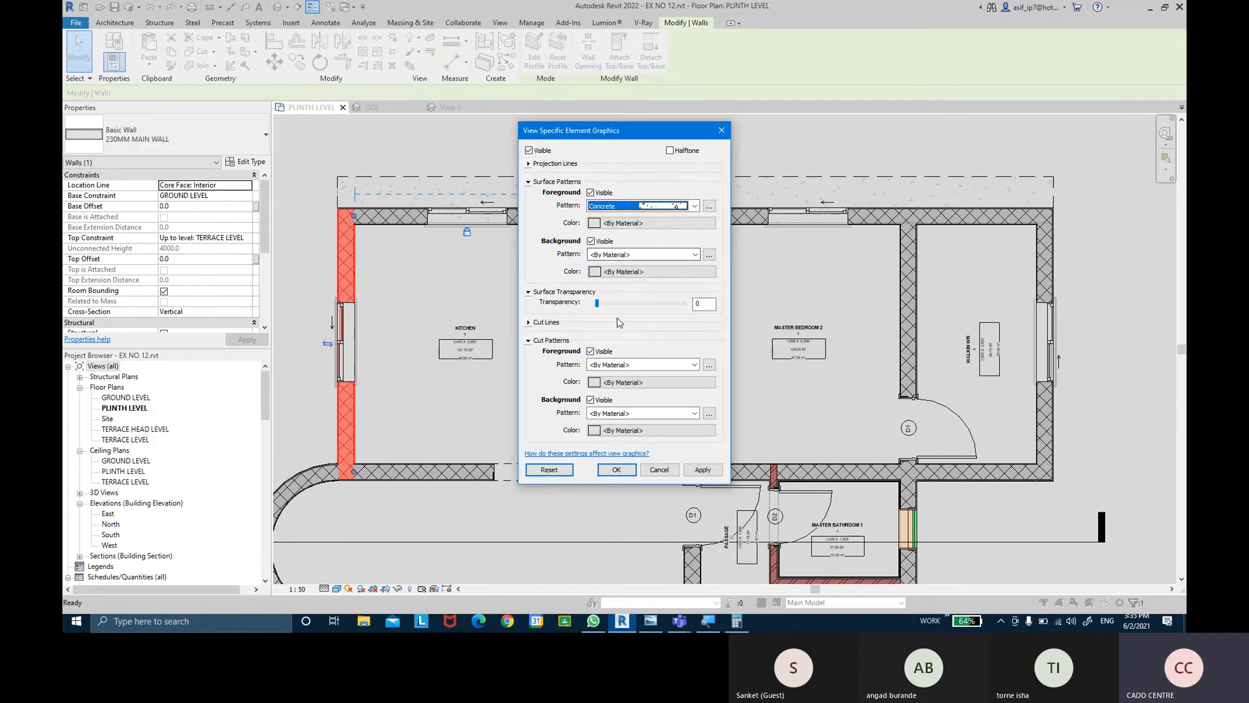
left_click(694, 365)
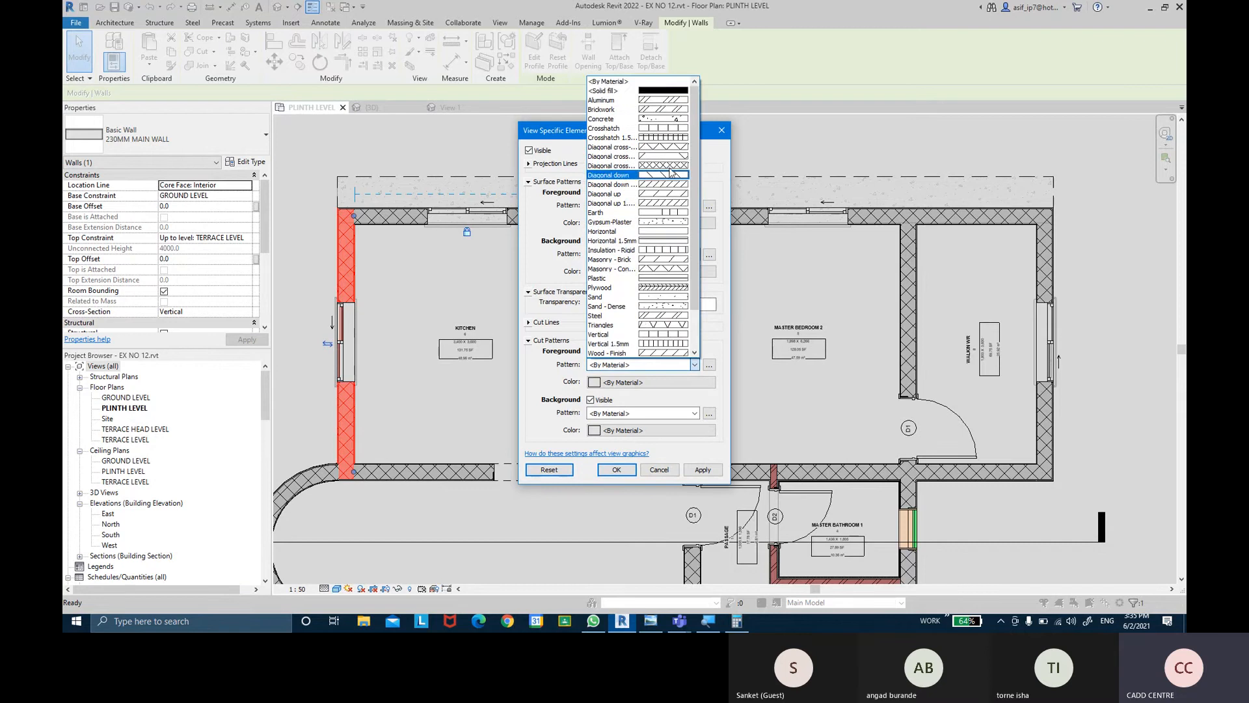
left_click(671, 122)
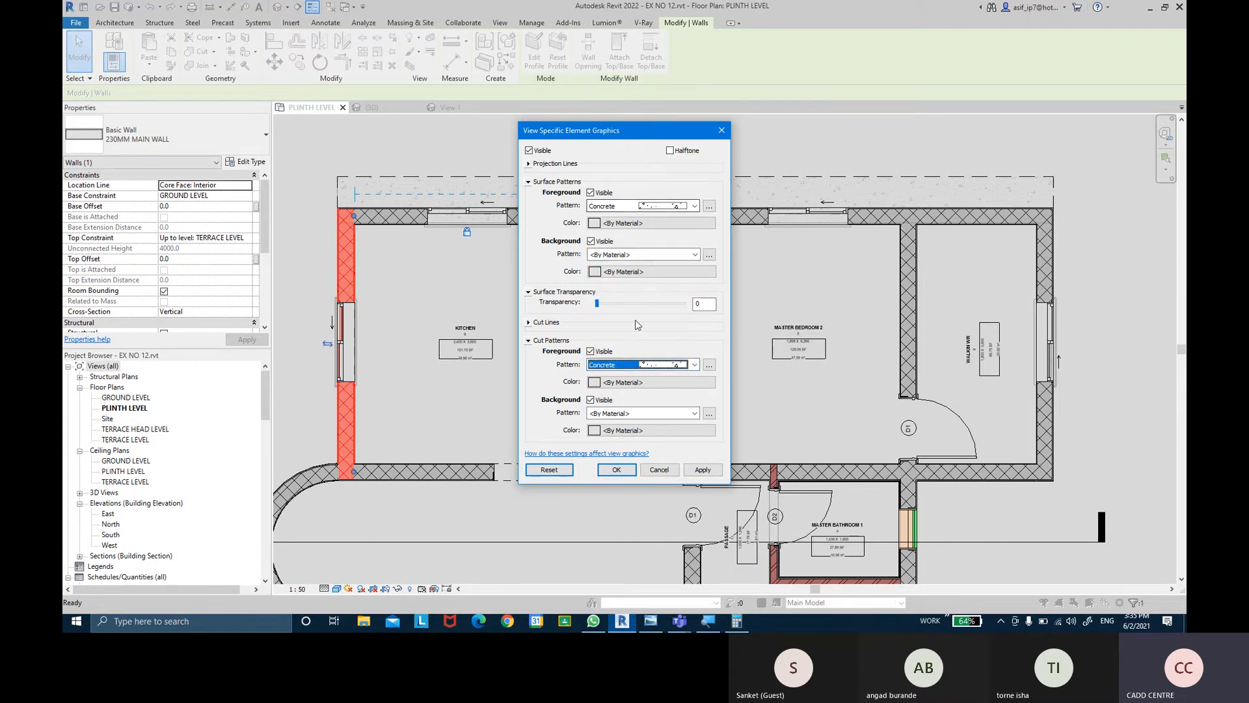
- Set the wall override's surface foreground color to RGB 091-091-091 and cut foreground color to RGB 185-185-185, and apply the overrides
left_click(623, 224)
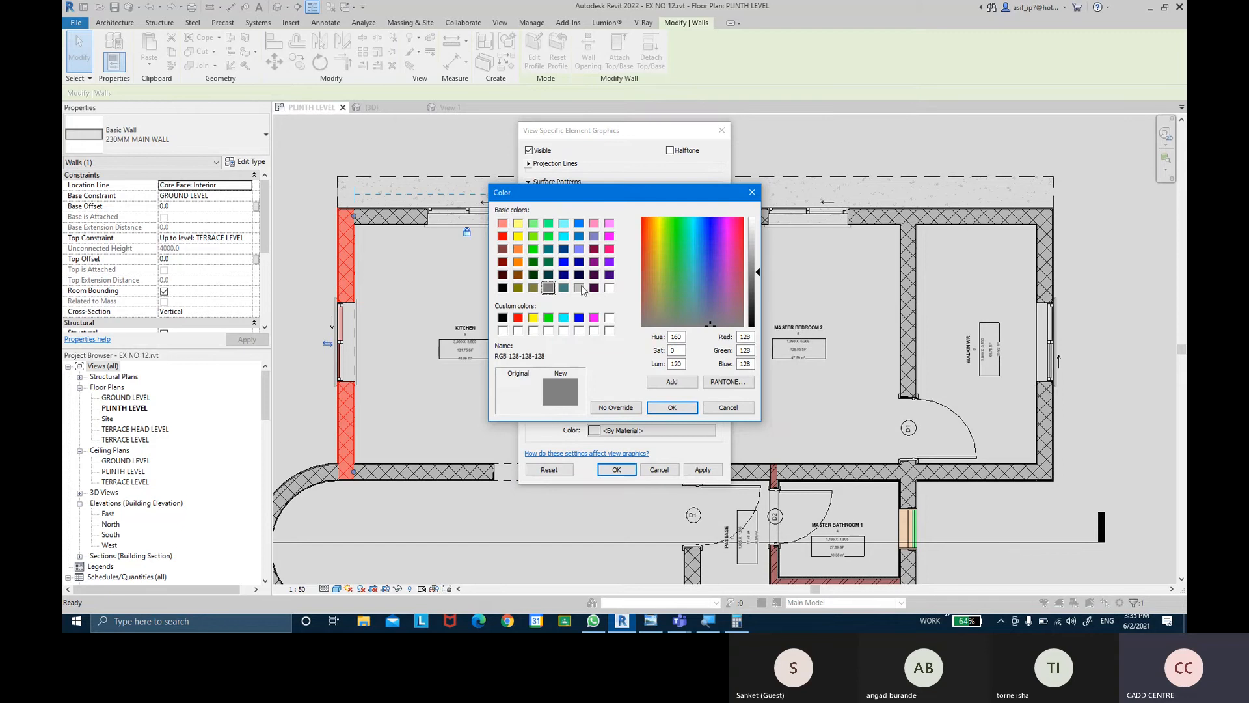
left_click_drag(758, 285, 757, 288)
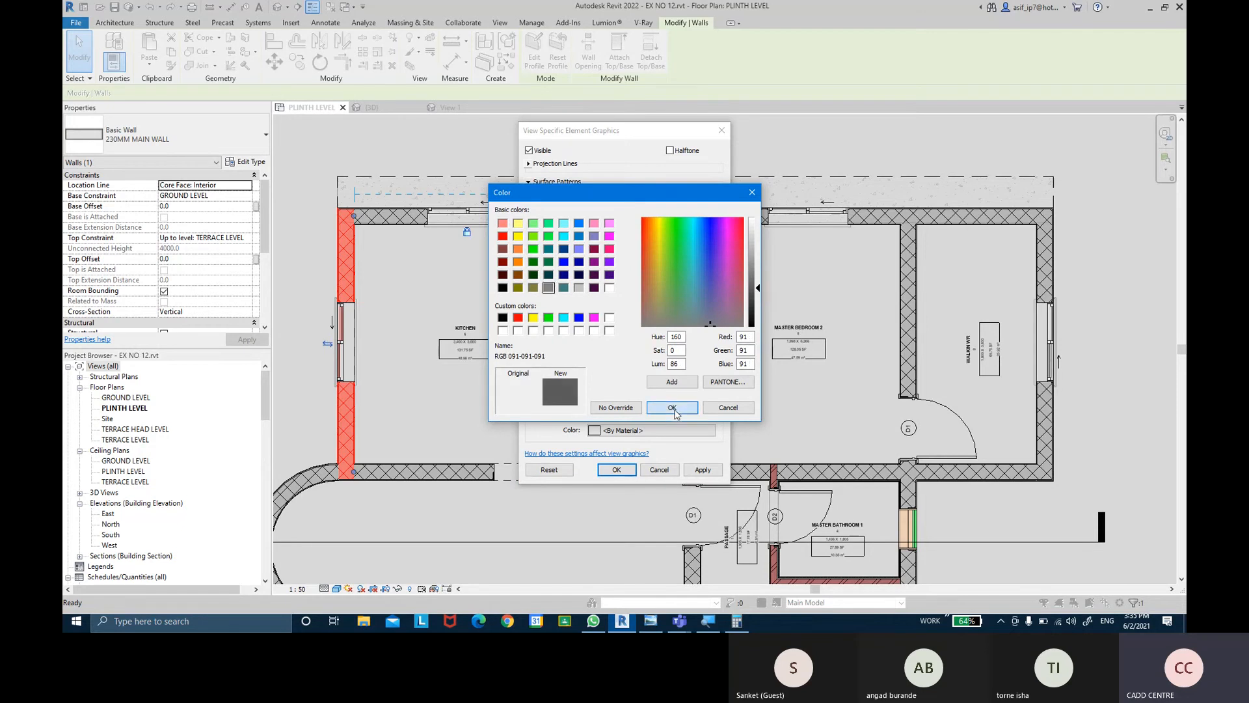
left_click(674, 409)
left_click(612, 384)
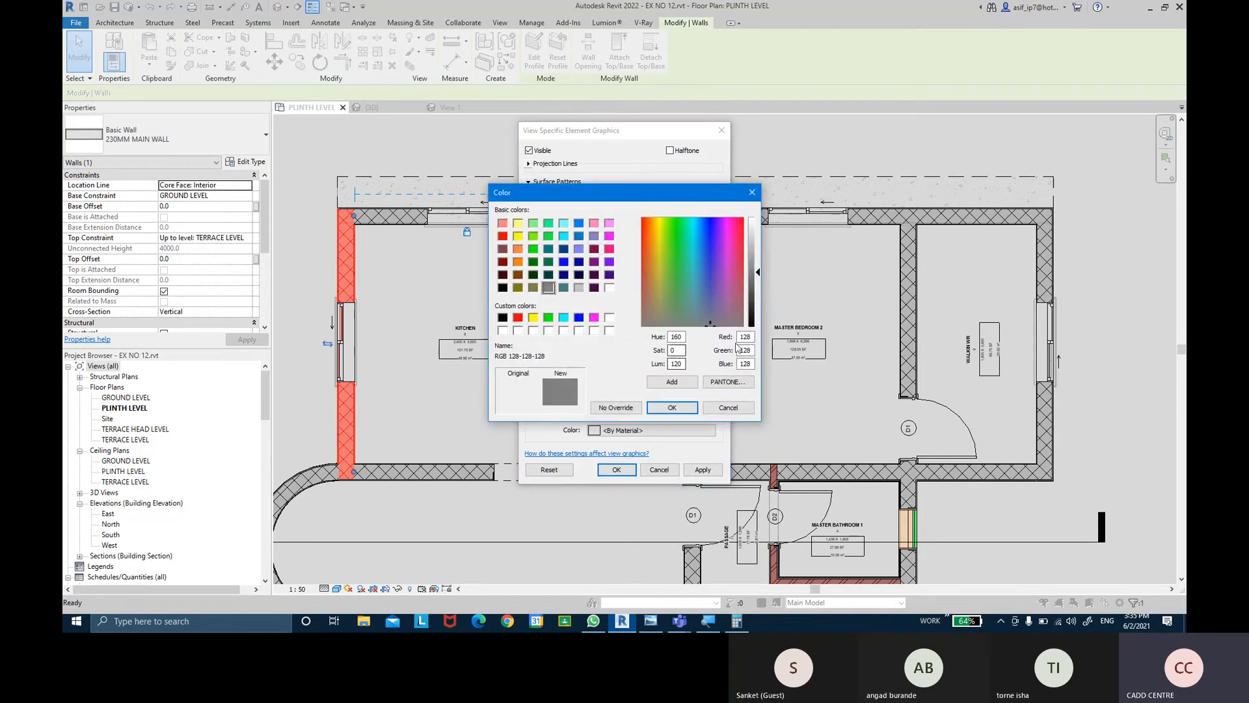
left_click_drag(756, 278, 756, 247)
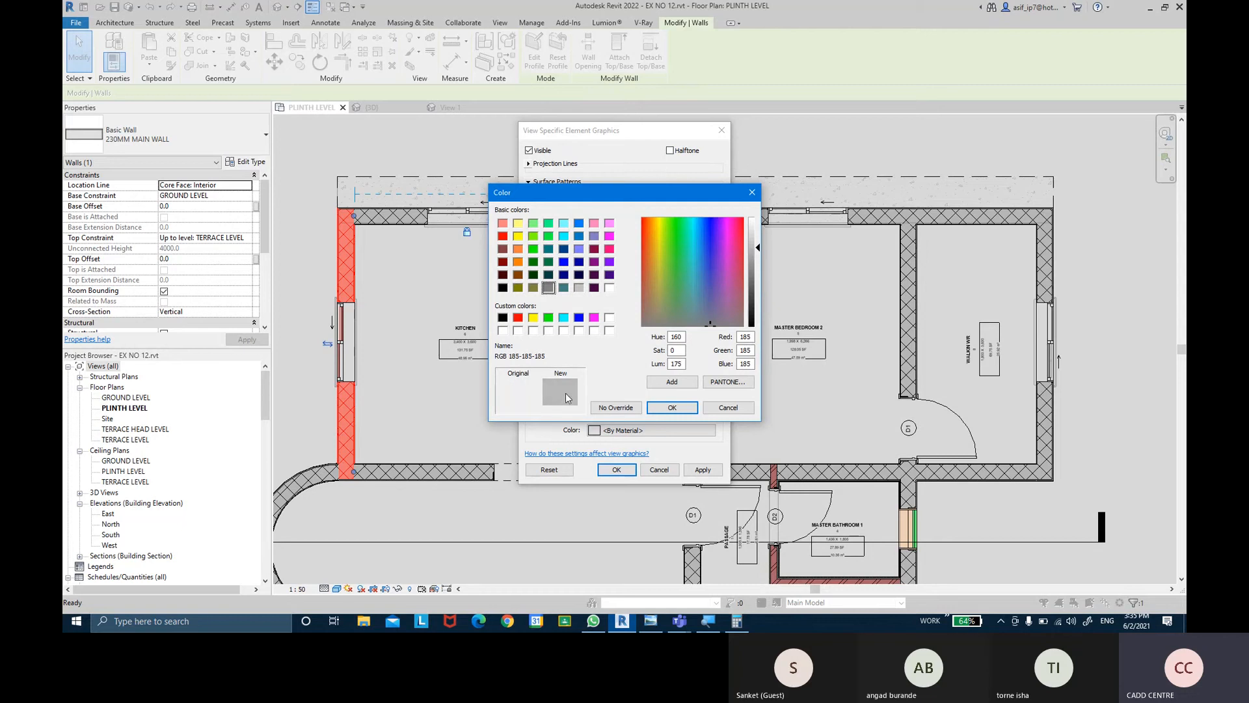
left_click(669, 408)
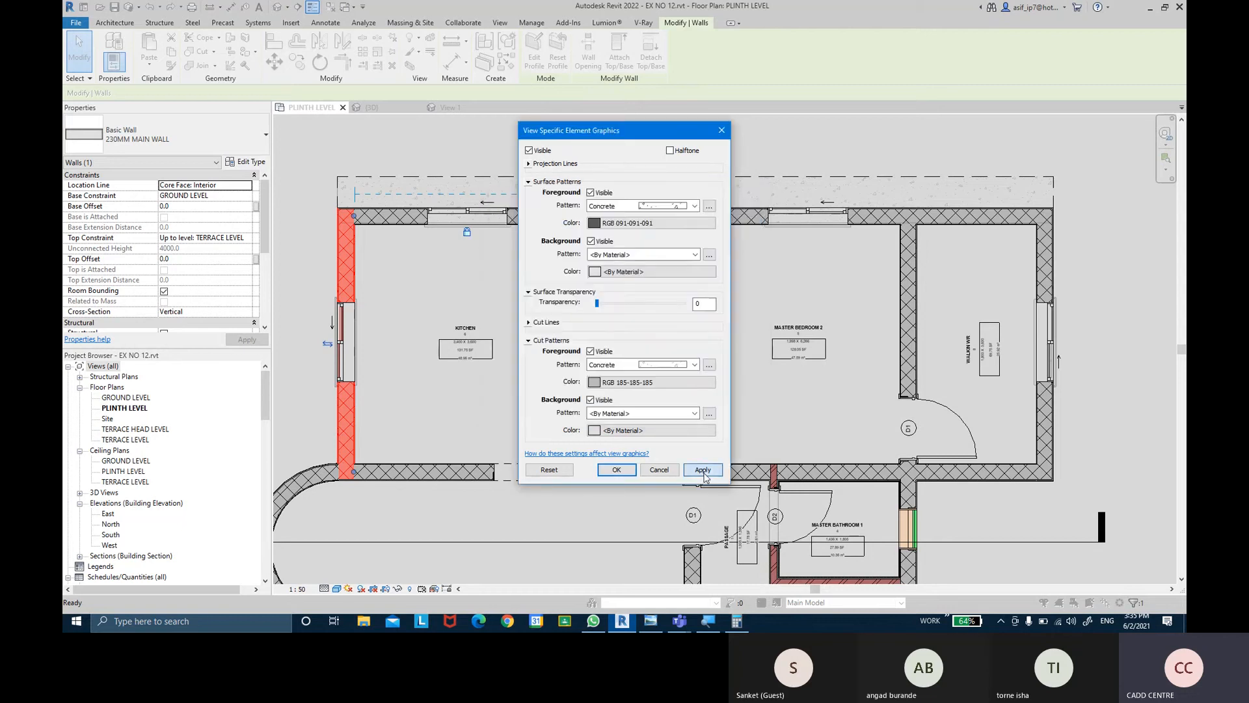
left_click(702, 469)
left_click(616, 469)
left_click(306, 278)
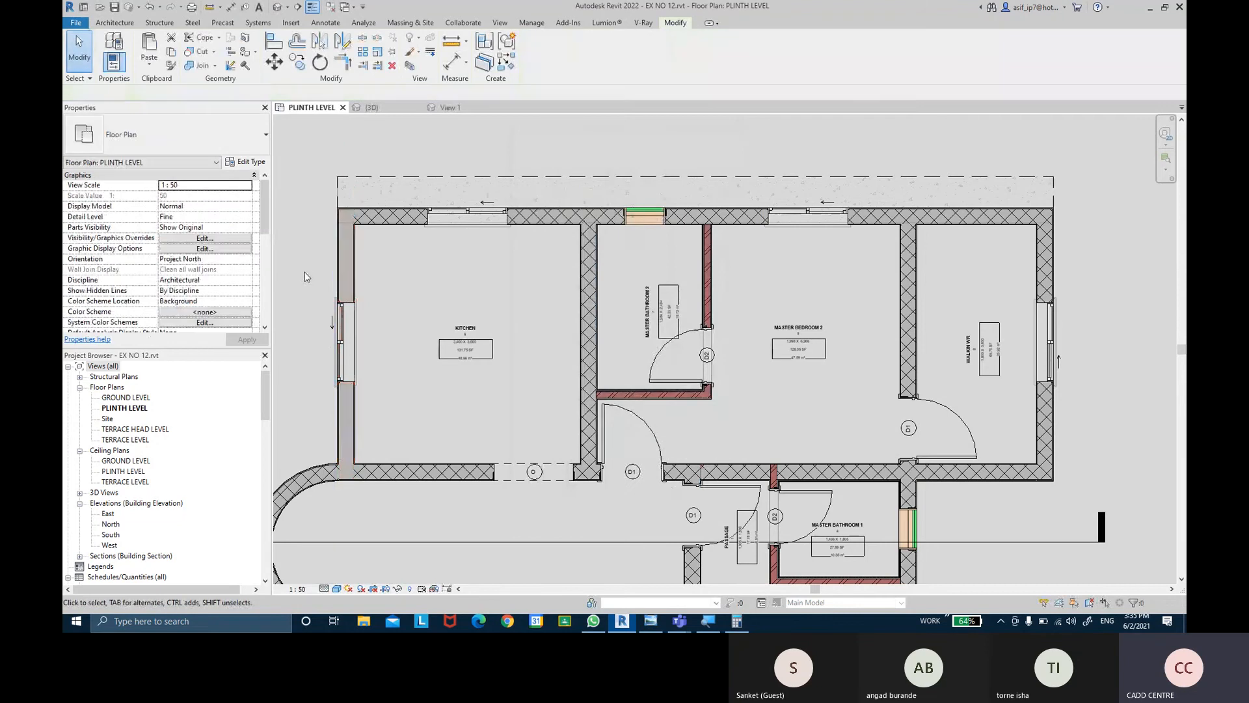
- Inspect the concrete pattern on the kitchen's west wall up close and undo the wall's graphic override
scroll(305, 277, "up", 5)
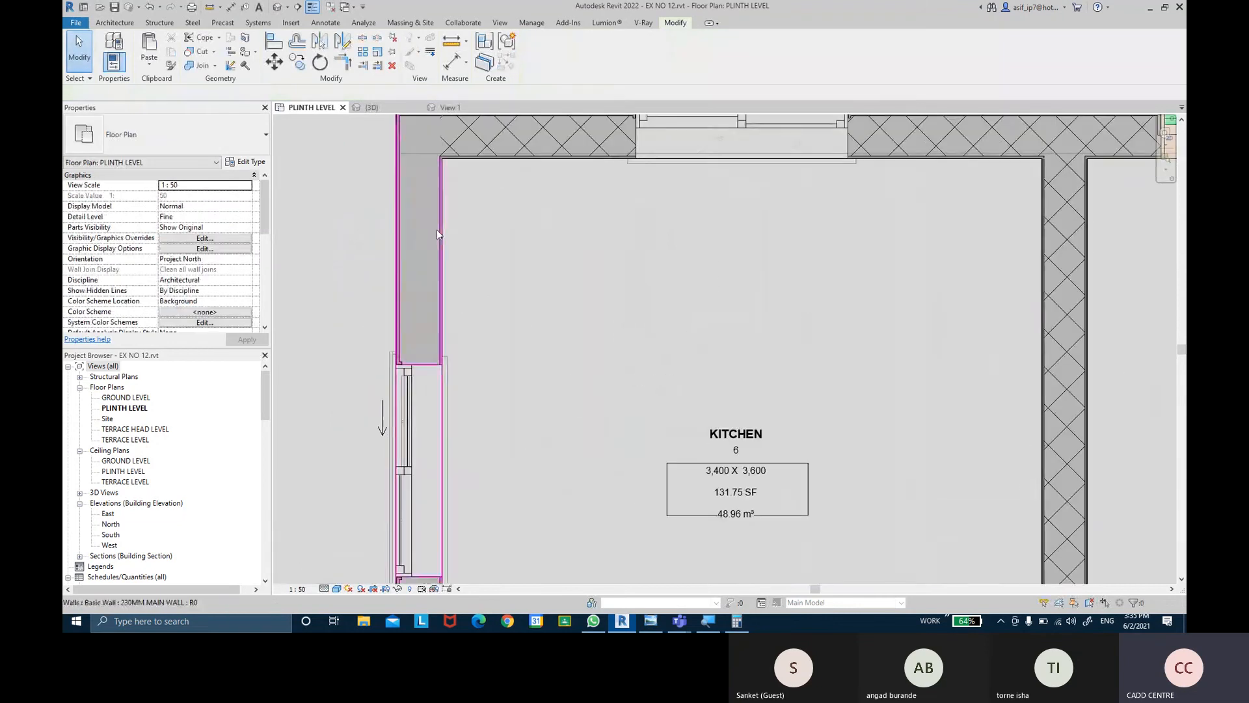
left_click(437, 231)
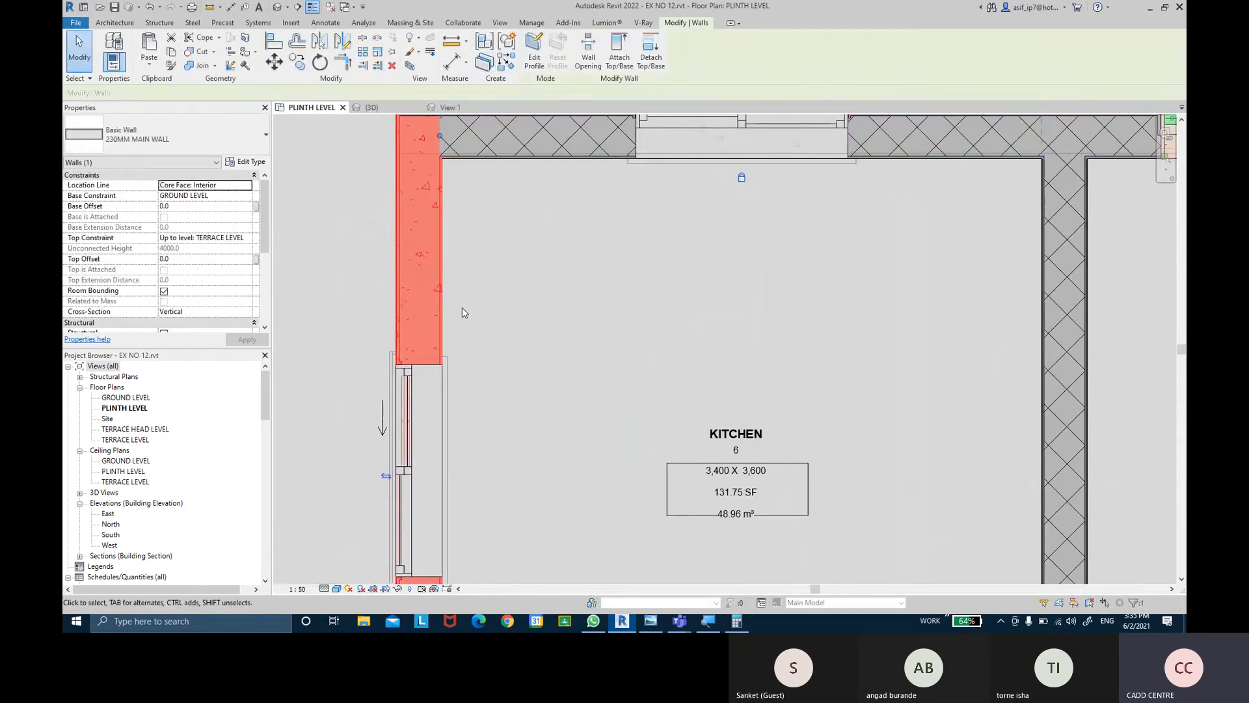
scroll(462, 307, "down", 4)
left_click(362, 286)
scroll(446, 381, "up", 2)
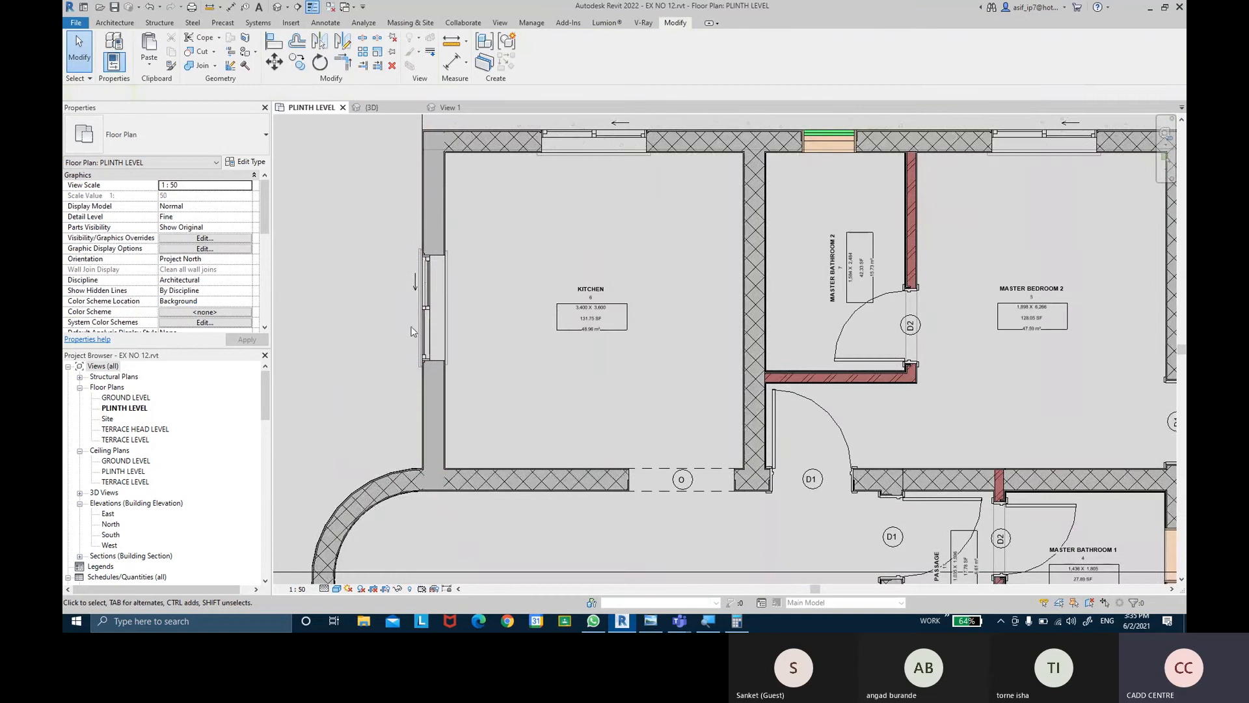
left_click(445, 381)
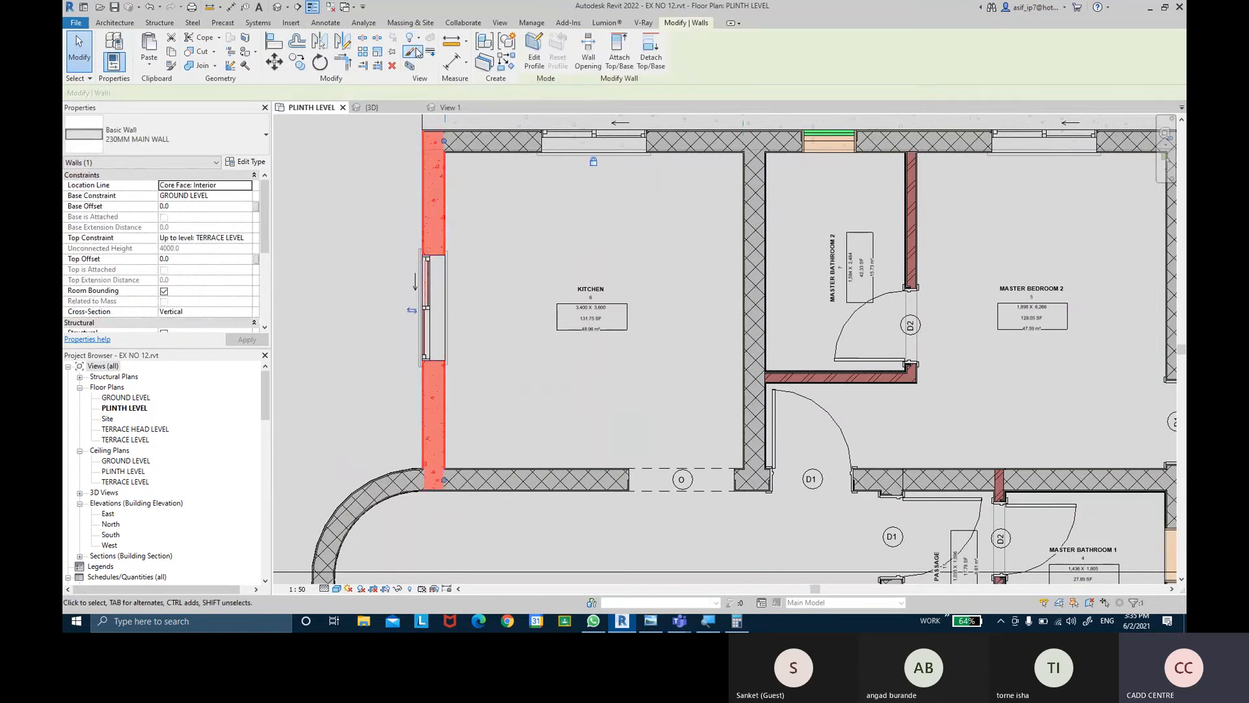
left_click(417, 53)
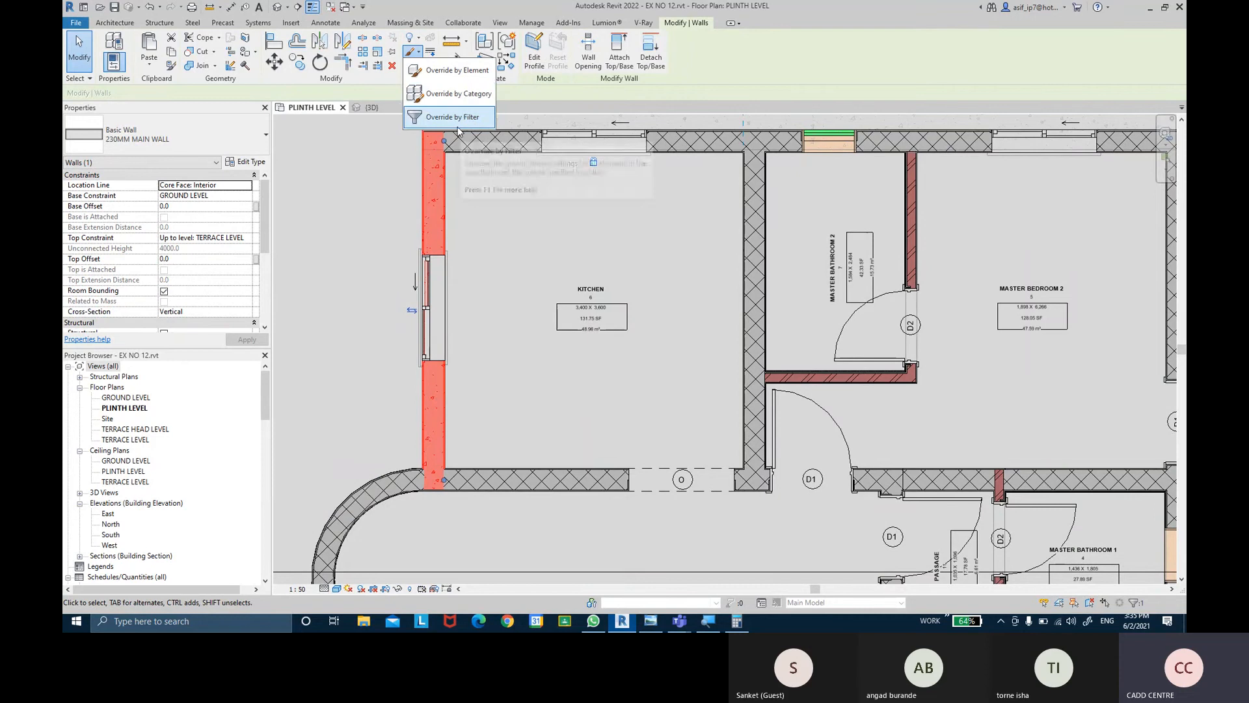
left_click(361, 219)
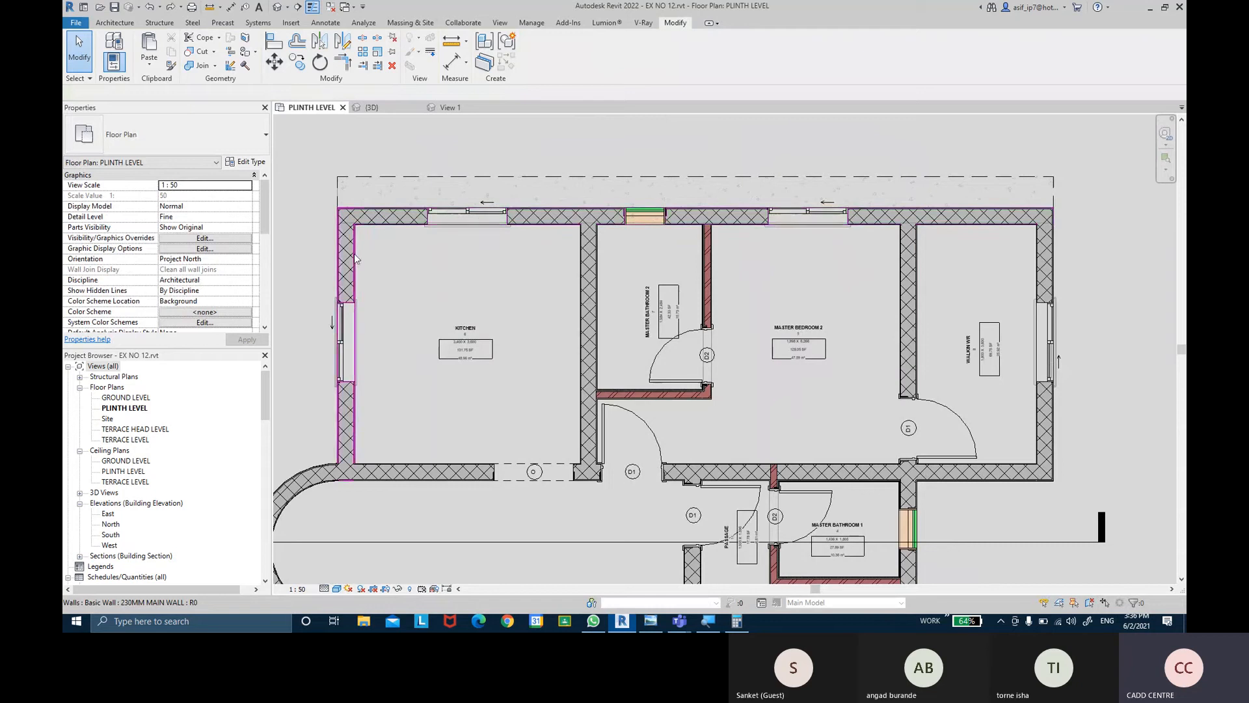
- Isolate the kitchen's west wall in the 3D view with a selection box
left_click(354, 253)
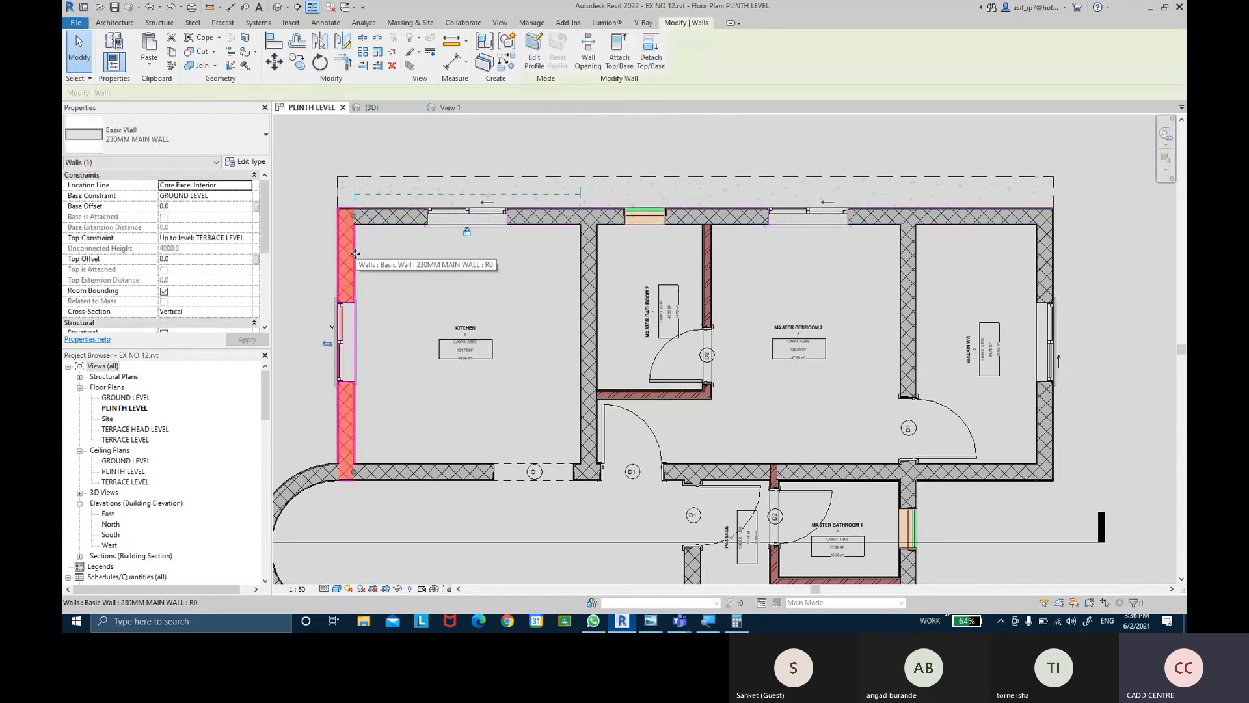
left_click(409, 66)
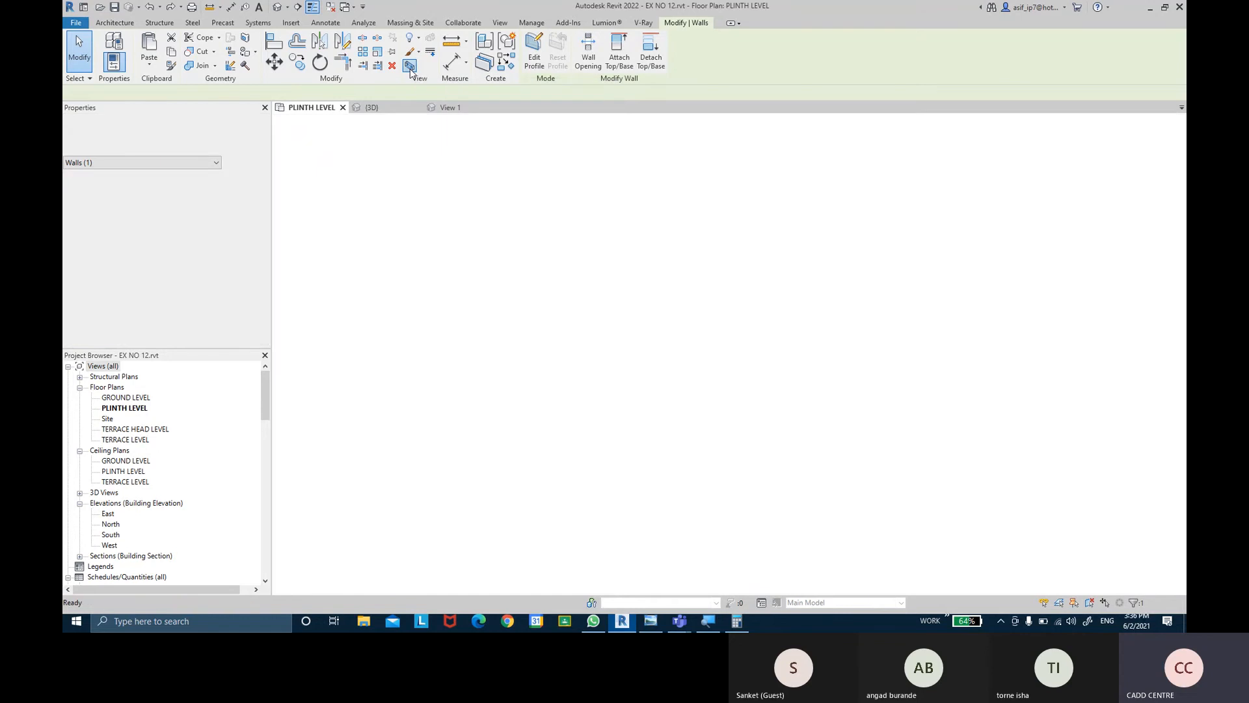
mouse_move(893, 377)
middle_mouse_down("shift")
mouse_move(888, 361)
mouse_move(1013, 303)
mouse_move(969, 403)
mouse_move(953, 409)
mouse_move(859, 367)
mouse_move(621, 345)
middle_mouse_up("shift")
- Enlarge the section box around the kitchen's west wall and lower its top face to cut through the windows
left_click(970, 400)
left_click(891, 374)
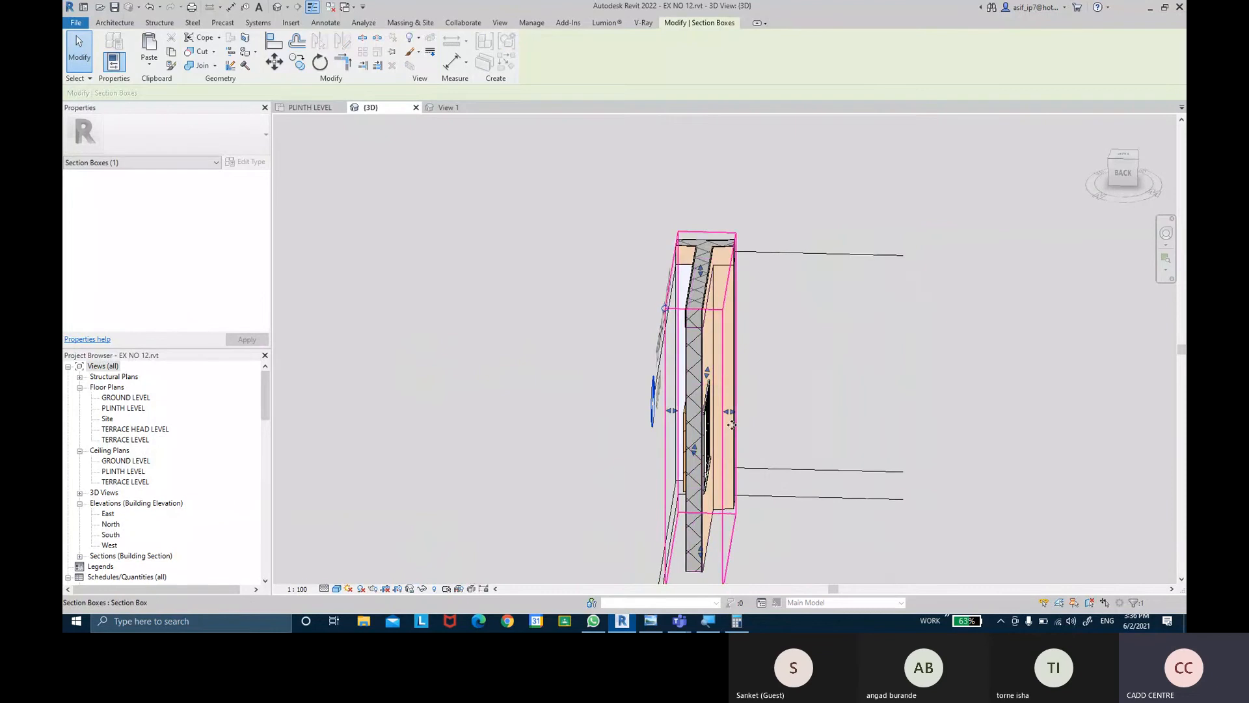
mouse_move(803, 423)
middle_mouse_down("shift")
mouse_move(962, 438)
mouse_move(859, 446)
mouse_move(647, 403)
mouse_move(749, 324)
mouse_move(908, 416)
mouse_move(868, 344)
mouse_move(924, 312)
mouse_move(937, 254)
middle_mouse_up("shift")
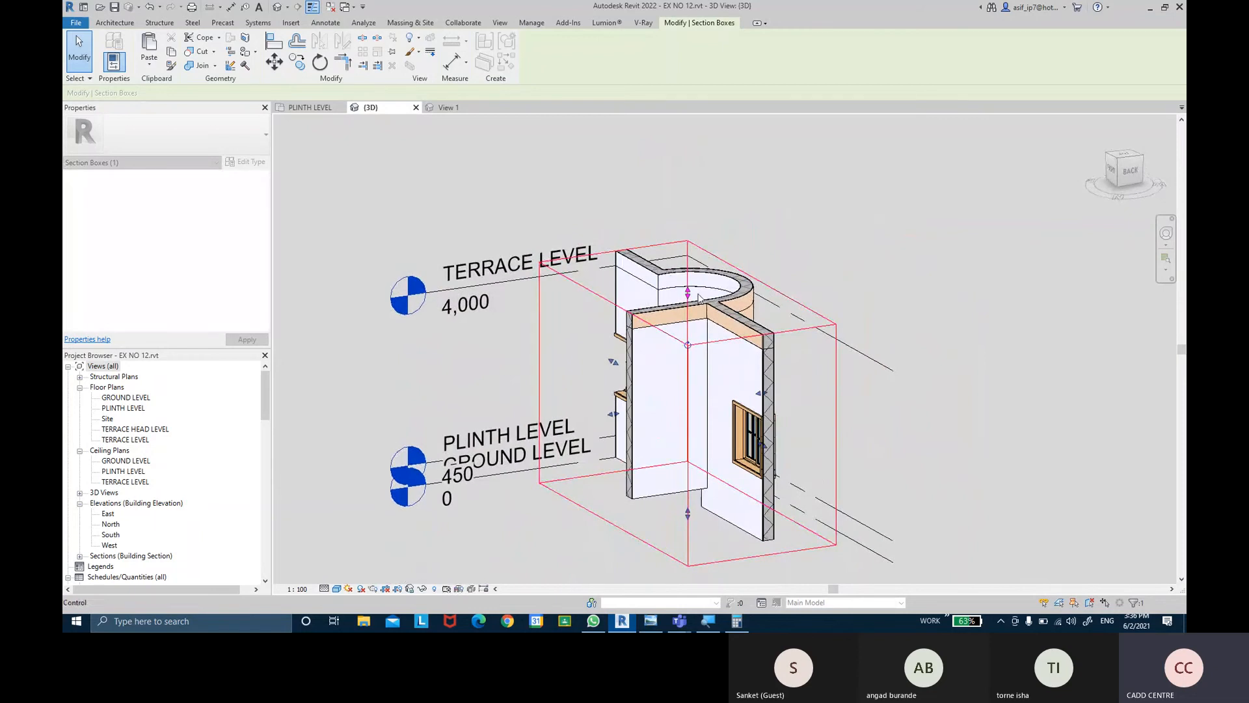
left_click_drag(688, 293, 688, 401)
middle_click_drag(898, 376, 459, 236, "shift")
left_click(459, 238)
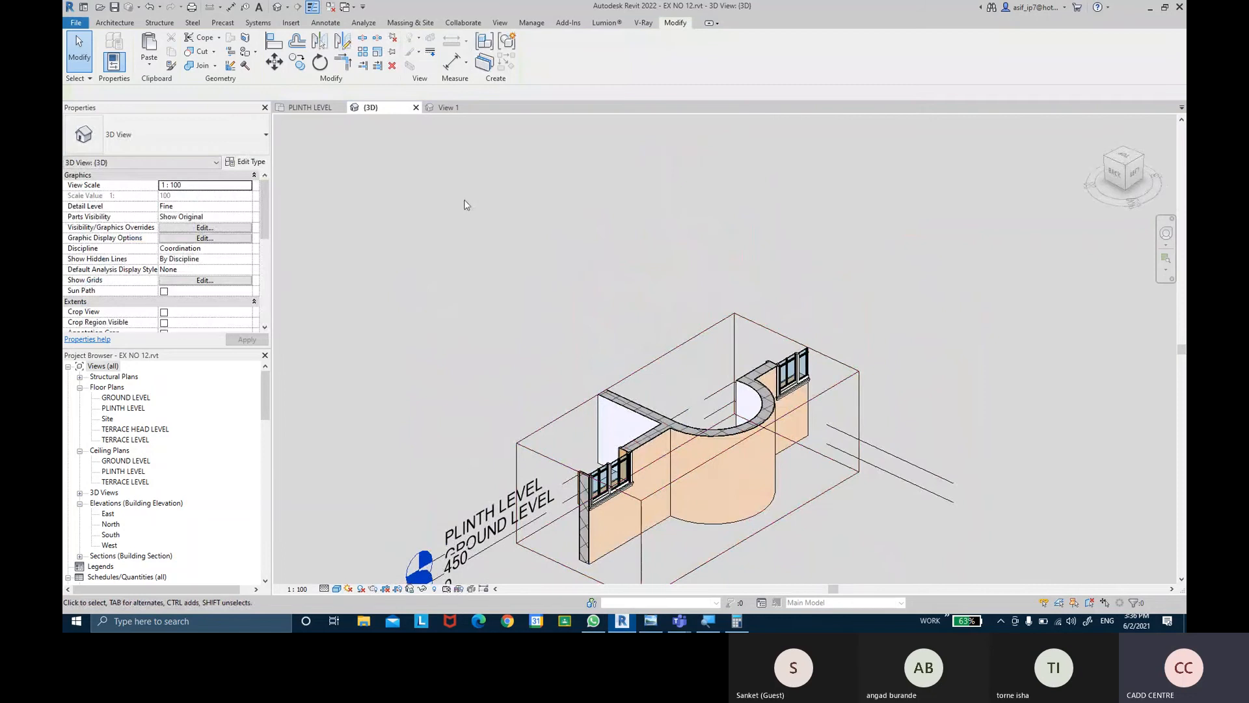
- Turn off the section box in the 3D view's properties and apply the change to restore the whole model
scroll(226, 254, "down", 6)
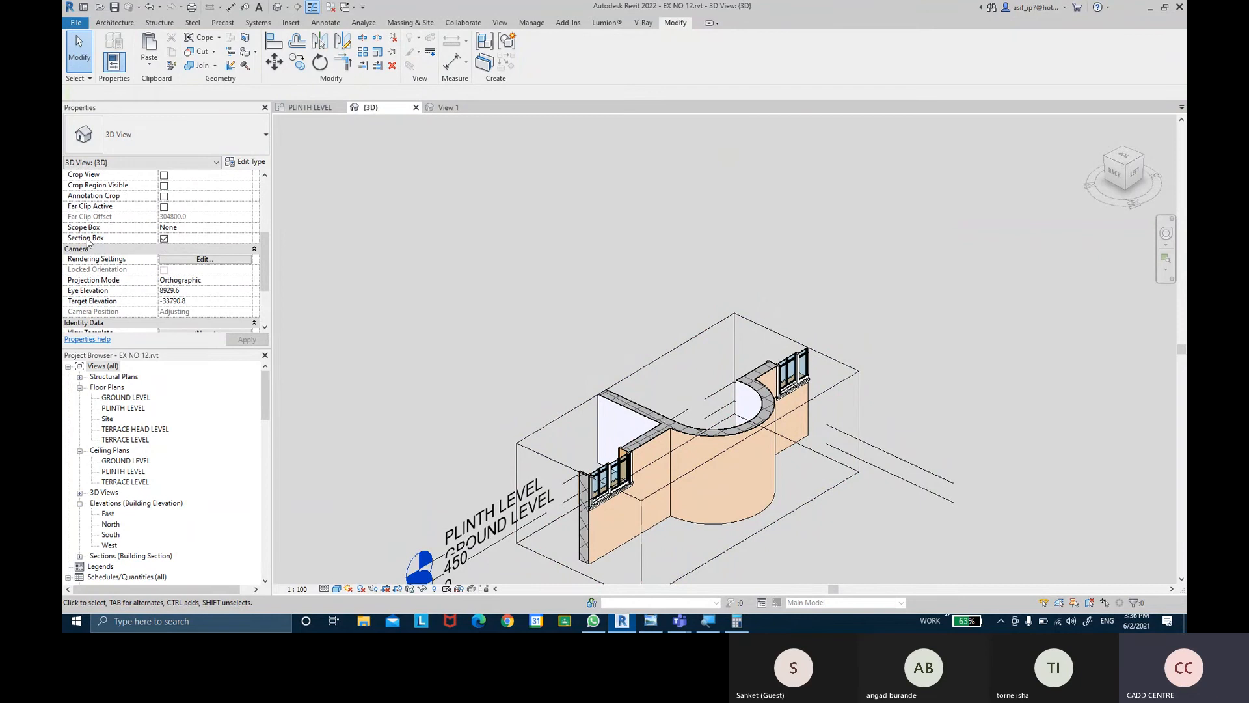
left_click(165, 240)
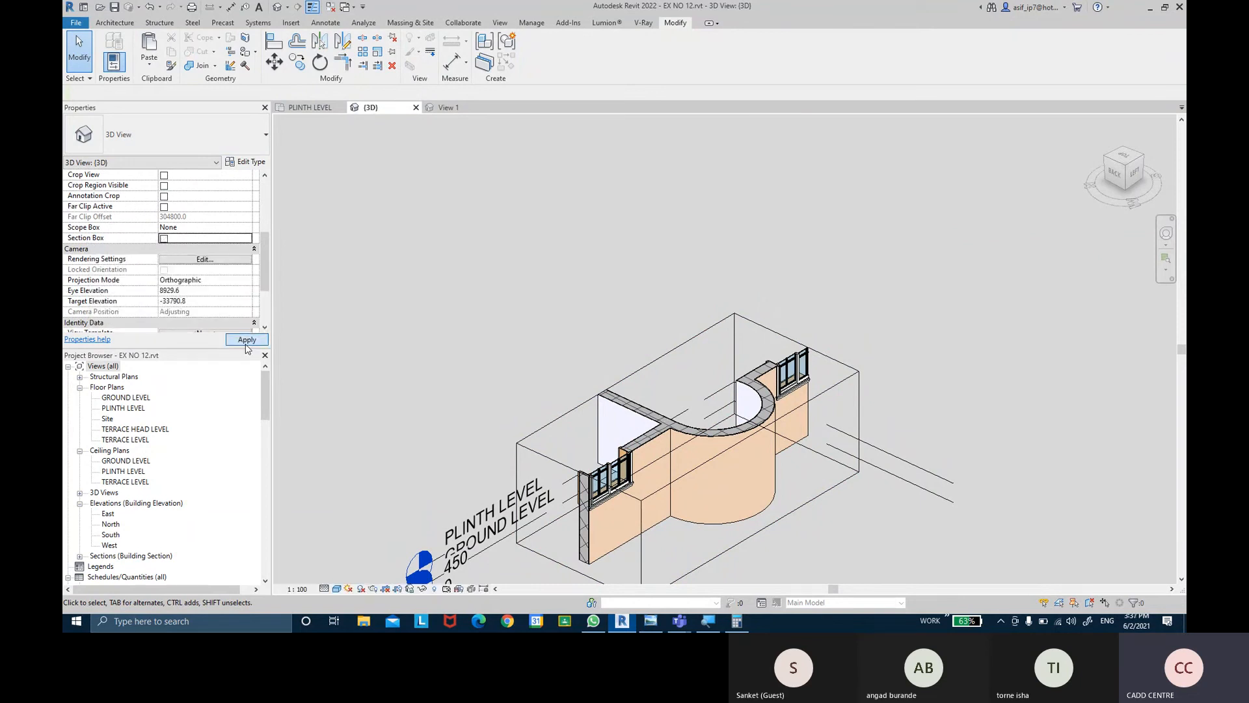
left_click(246, 341)
scroll(576, 353, "down", 3)
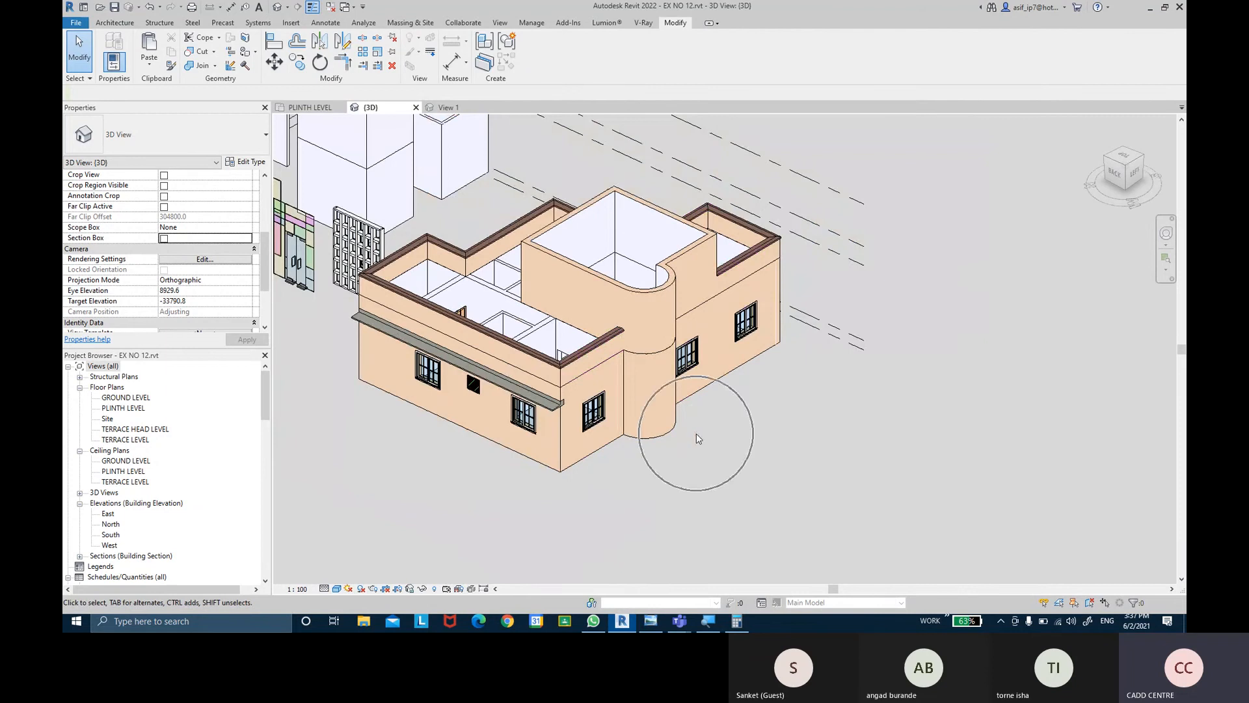
- Displace the 1200 x 1200 sliding window beside the double-leaf main door outward from its wall, about -1538 along Y
middle_click_drag(696, 438, 805, 413, "shift")
scroll(858, 501, "up", 3)
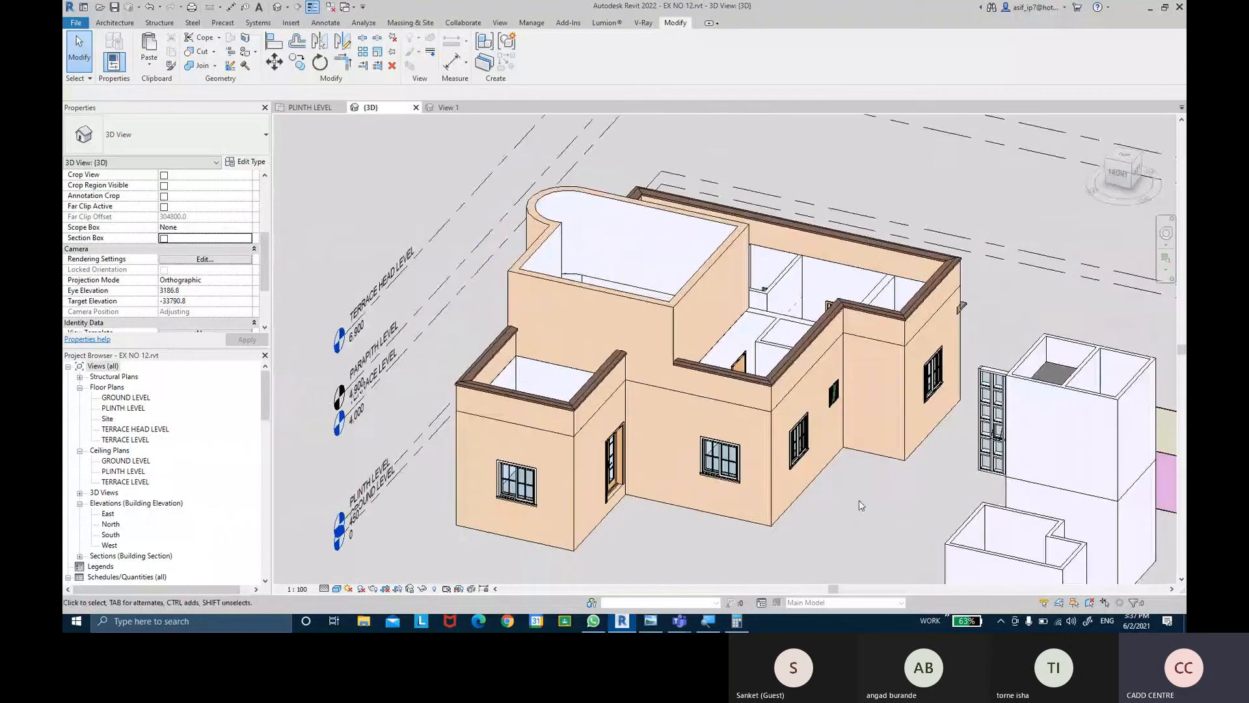
scroll(859, 506, "down", 2)
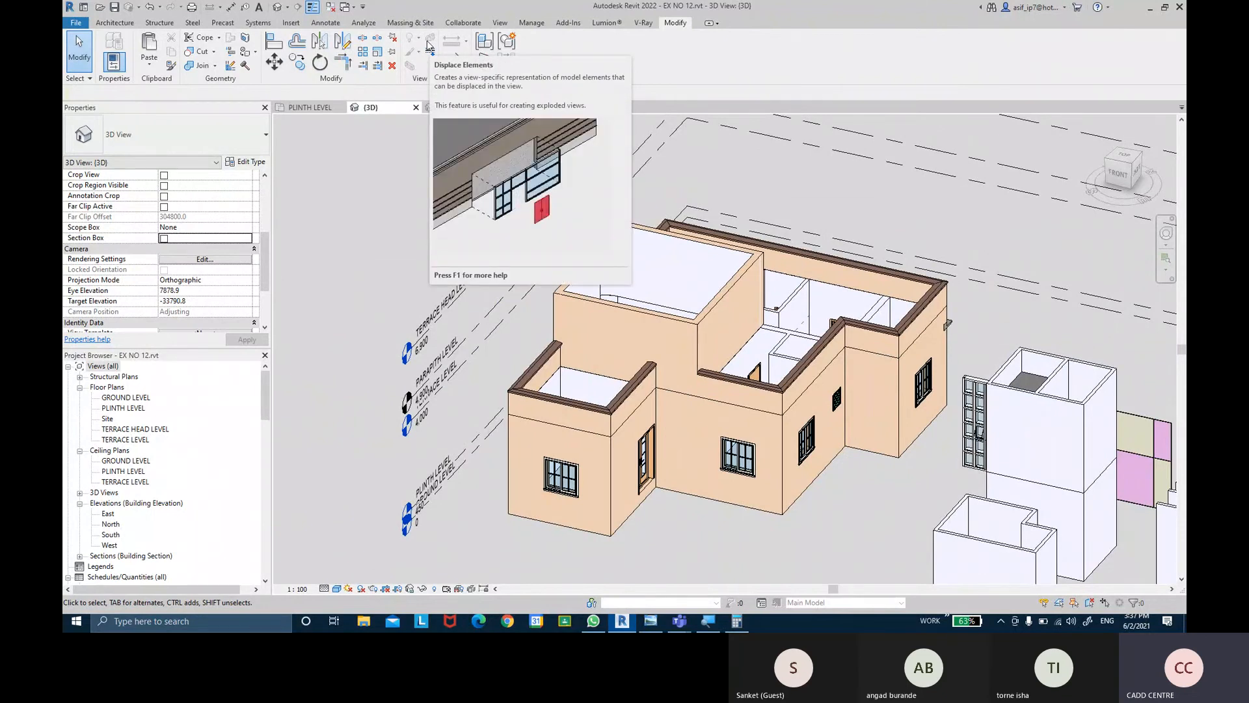
middle_click_drag(724, 549, 667, 561, "shift")
scroll(582, 549, "up", 2)
scroll(530, 544, "up", 2)
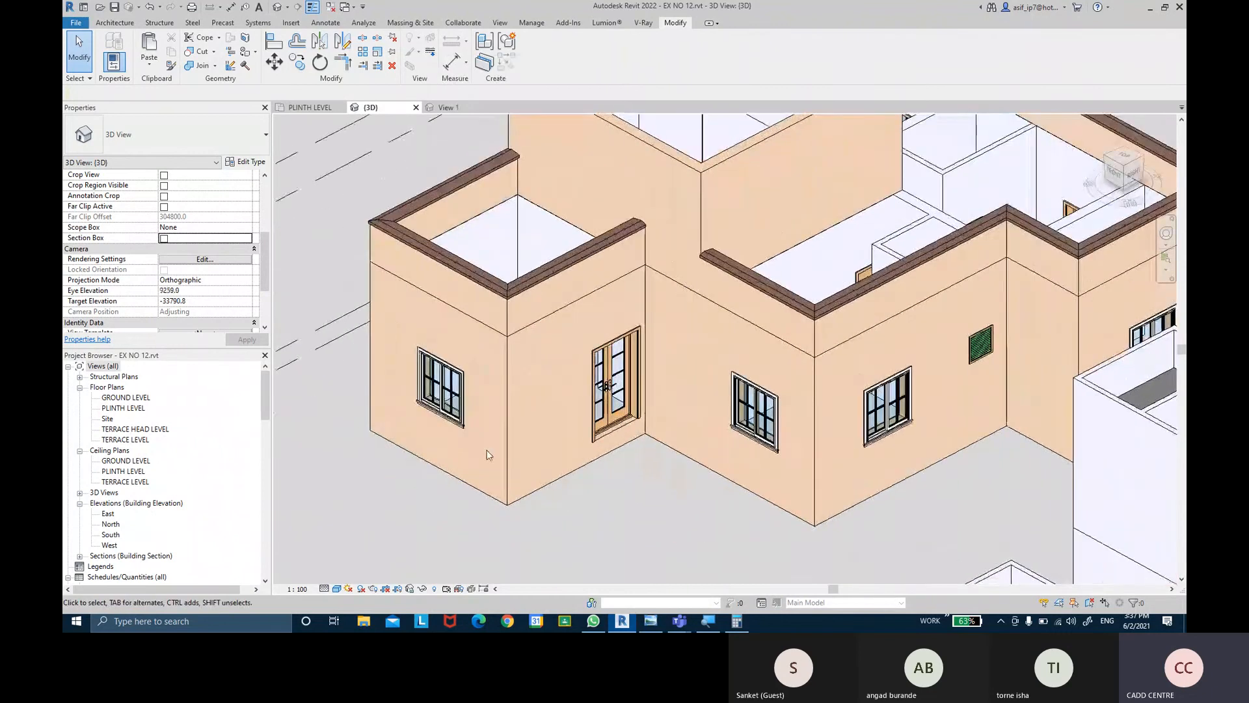
left_click(455, 404)
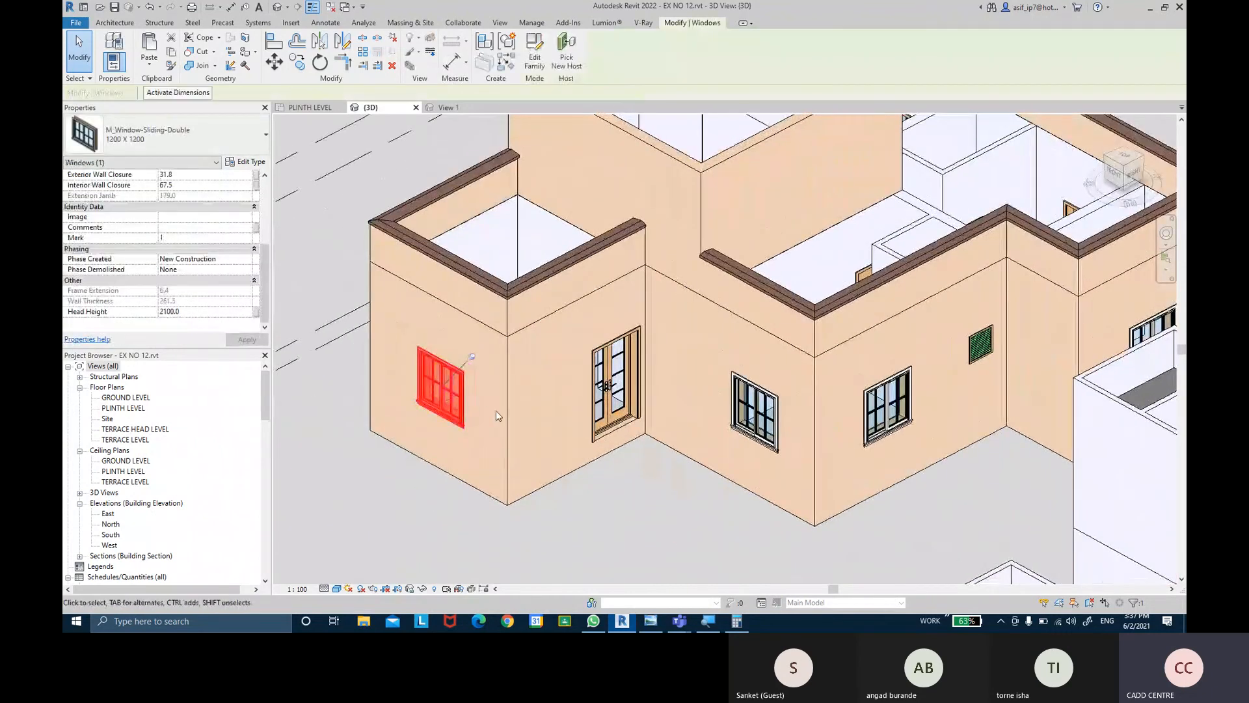
key("Escape")
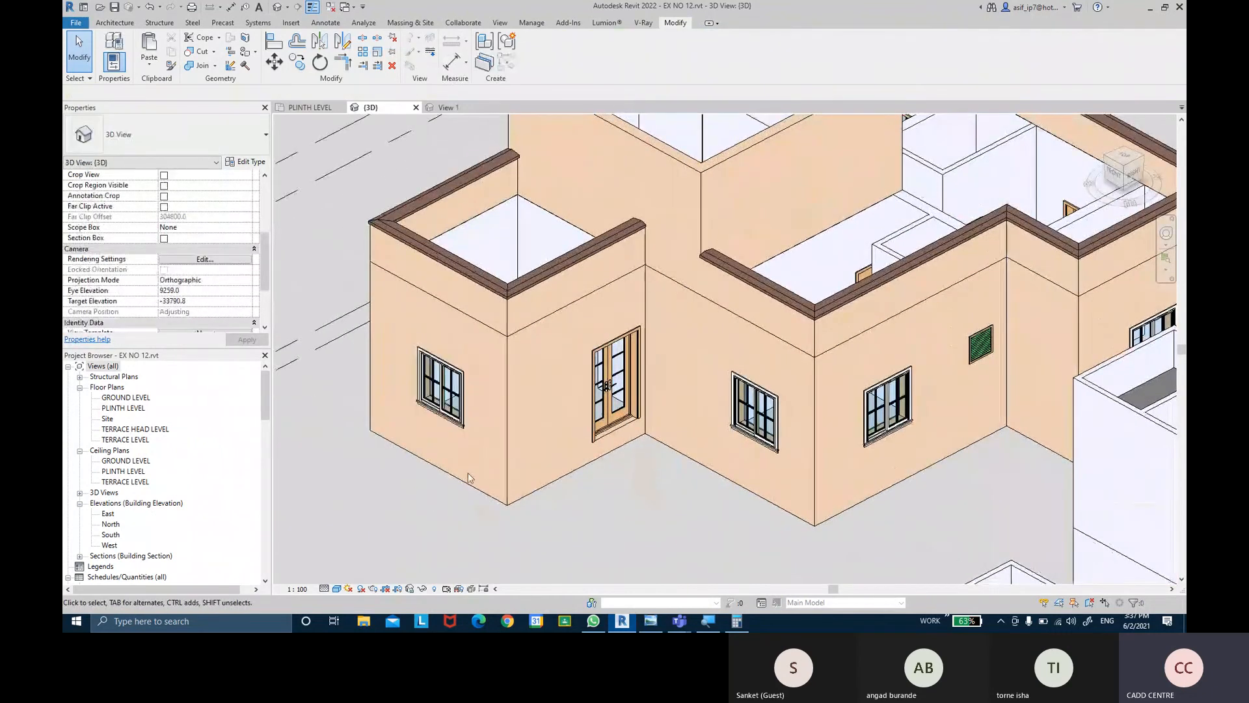
left_click(447, 391)
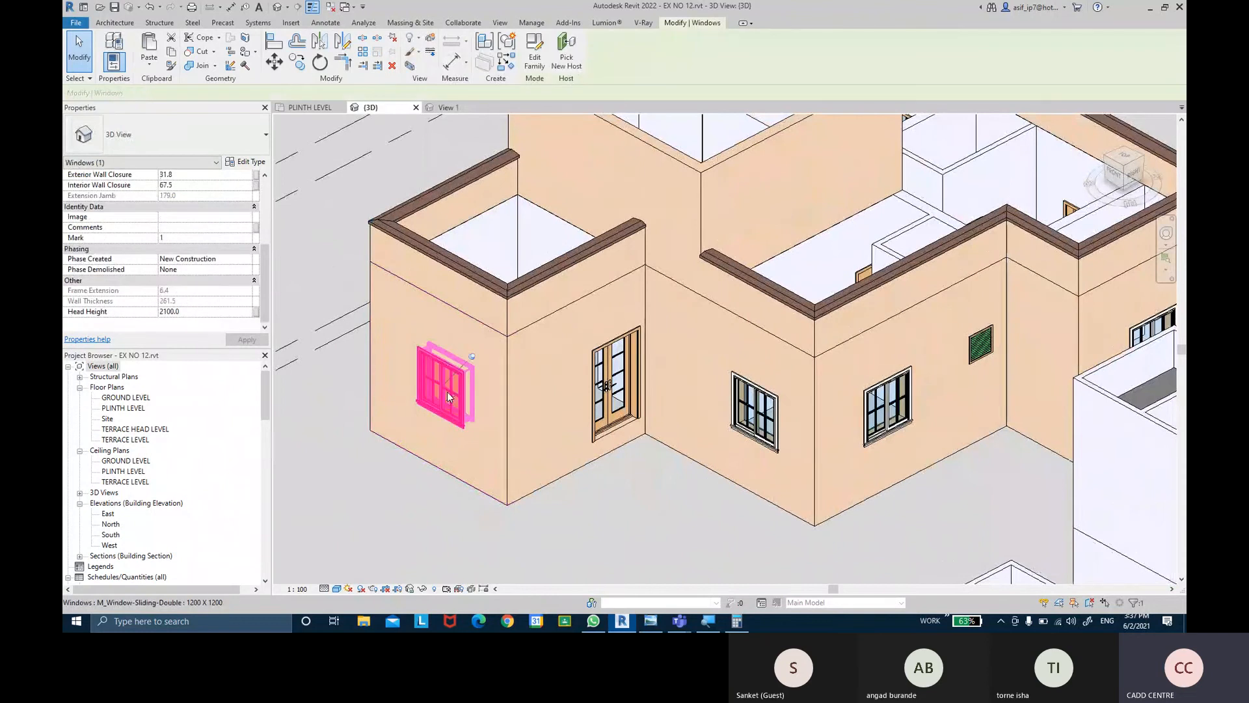
left_click(429, 41)
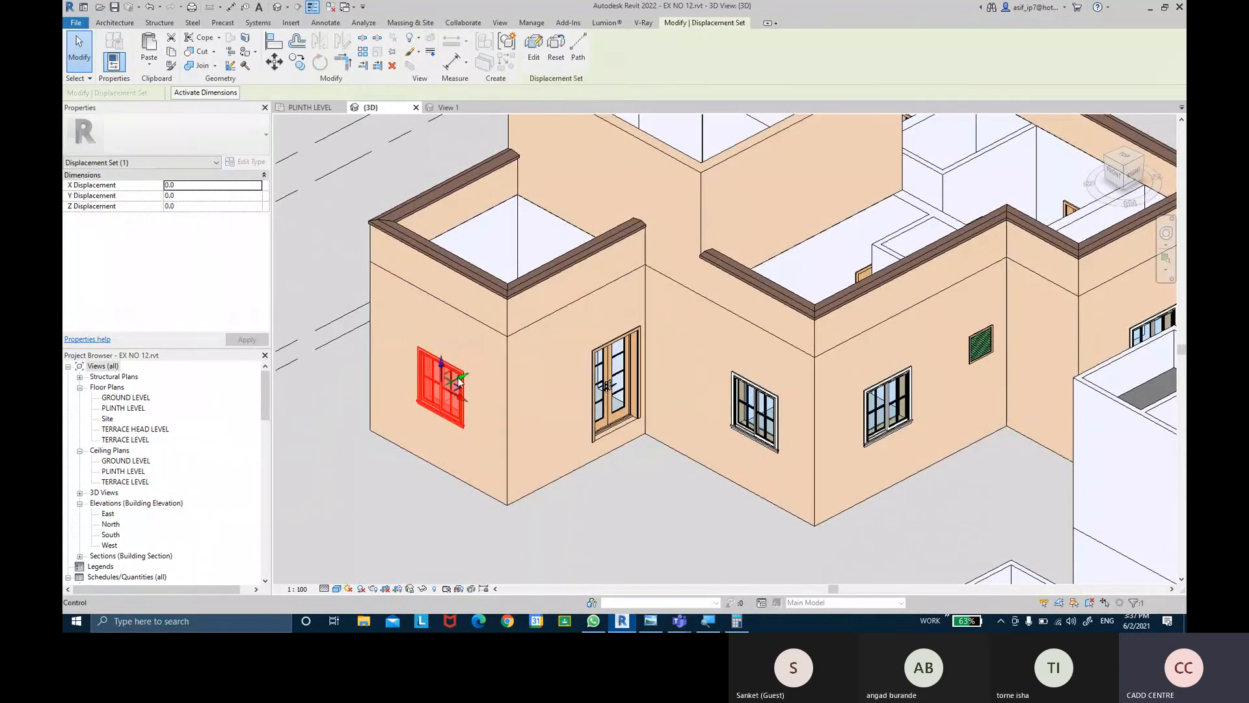
left_click_drag(458, 377, 404, 406)
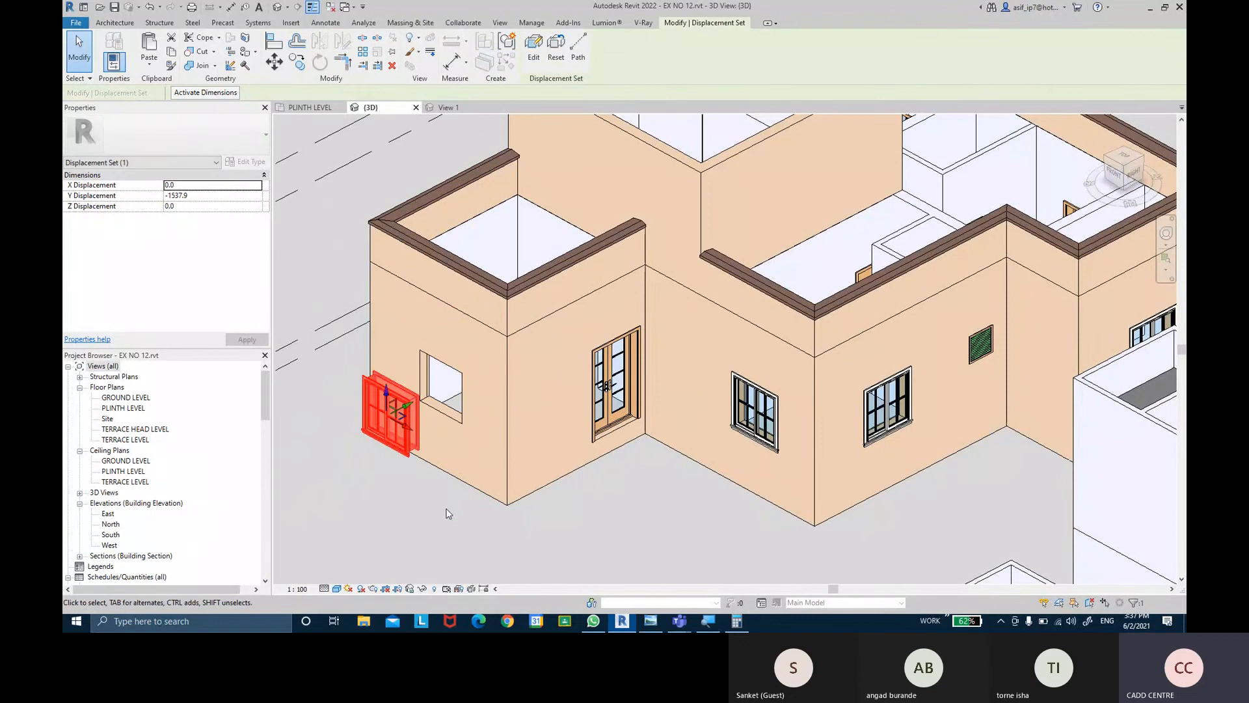
- Move the displaced window farther out from its opening, to a Y displacement of about -2300
left_click(417, 472)
left_click(407, 457)
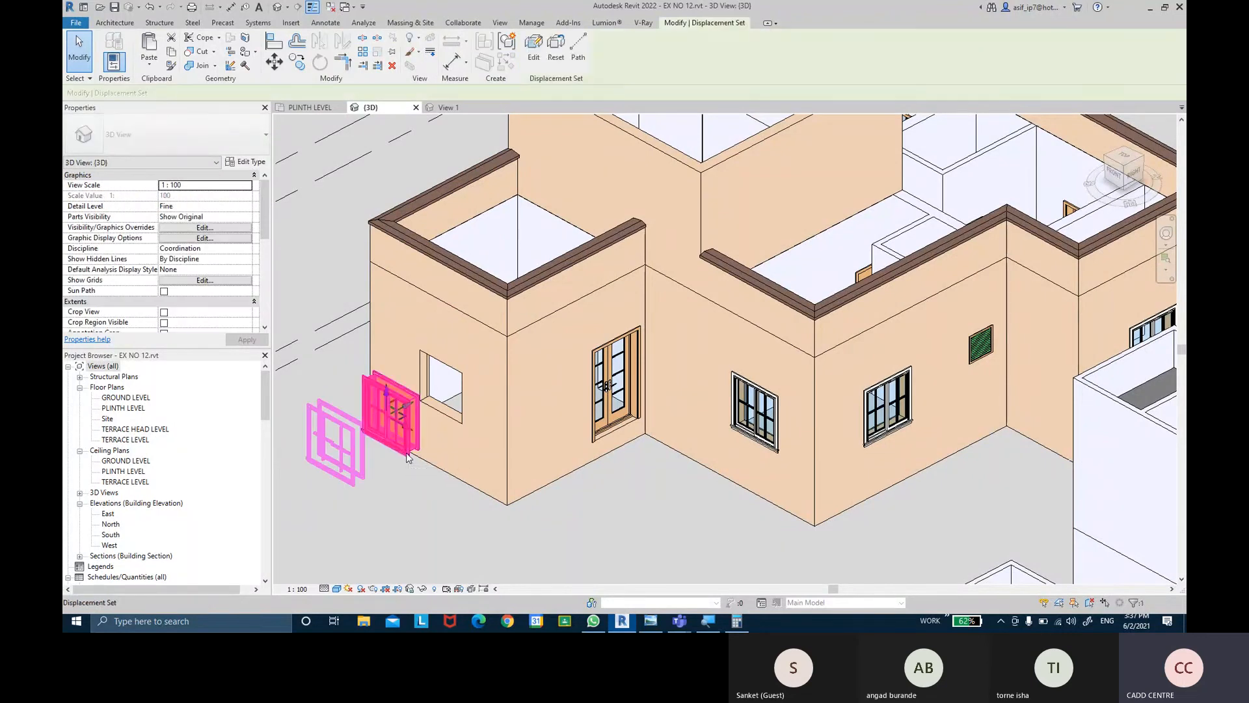
left_click_drag(410, 410, 361, 428)
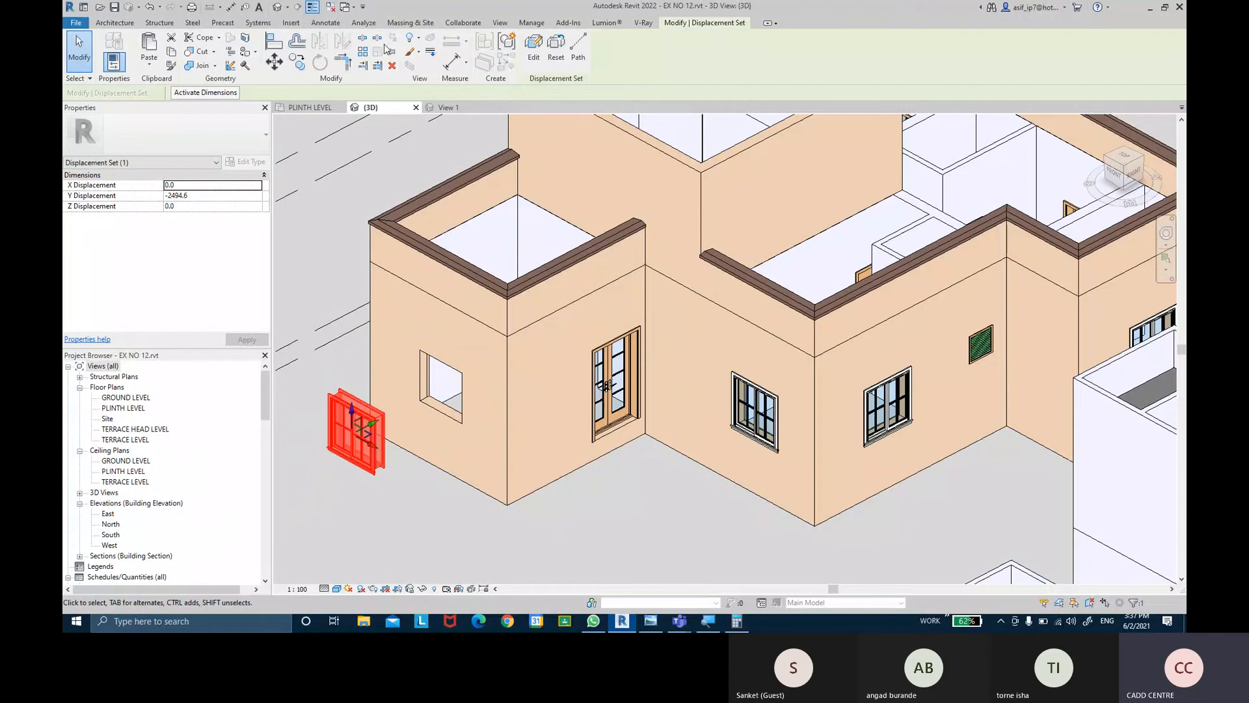
middle_click_drag(387, 182, 406, 180)
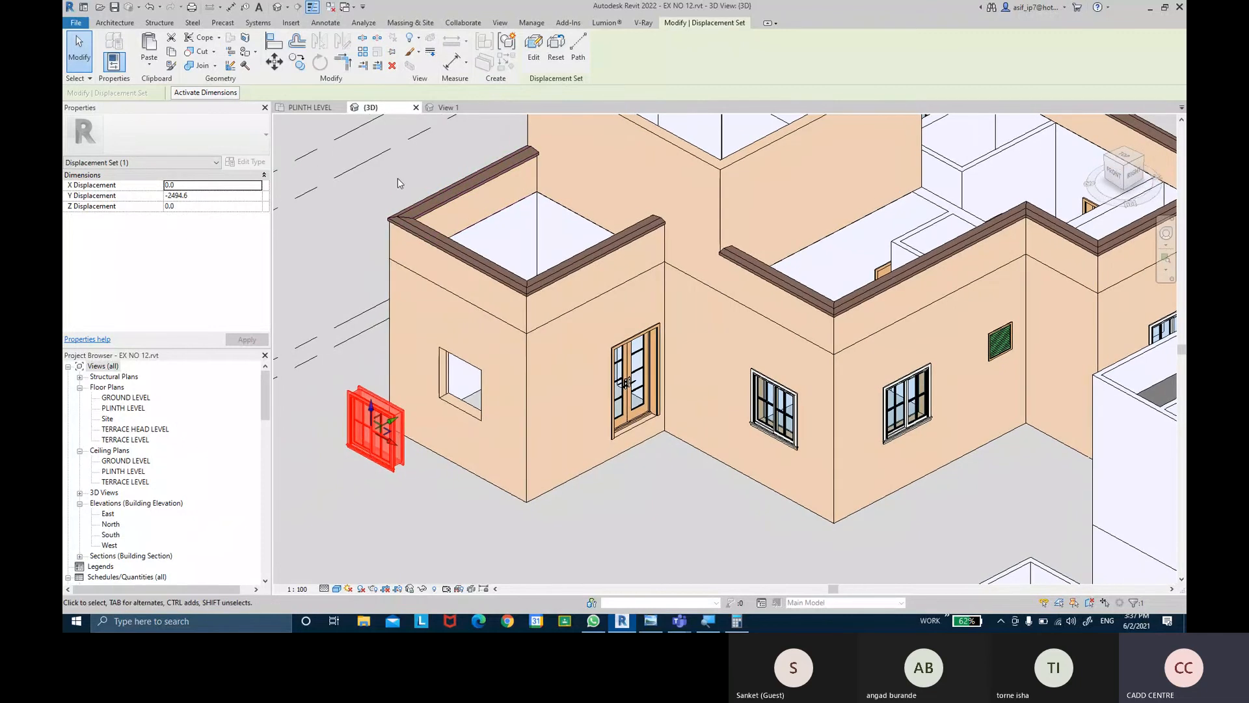
left_click_drag(400, 421, 407, 417)
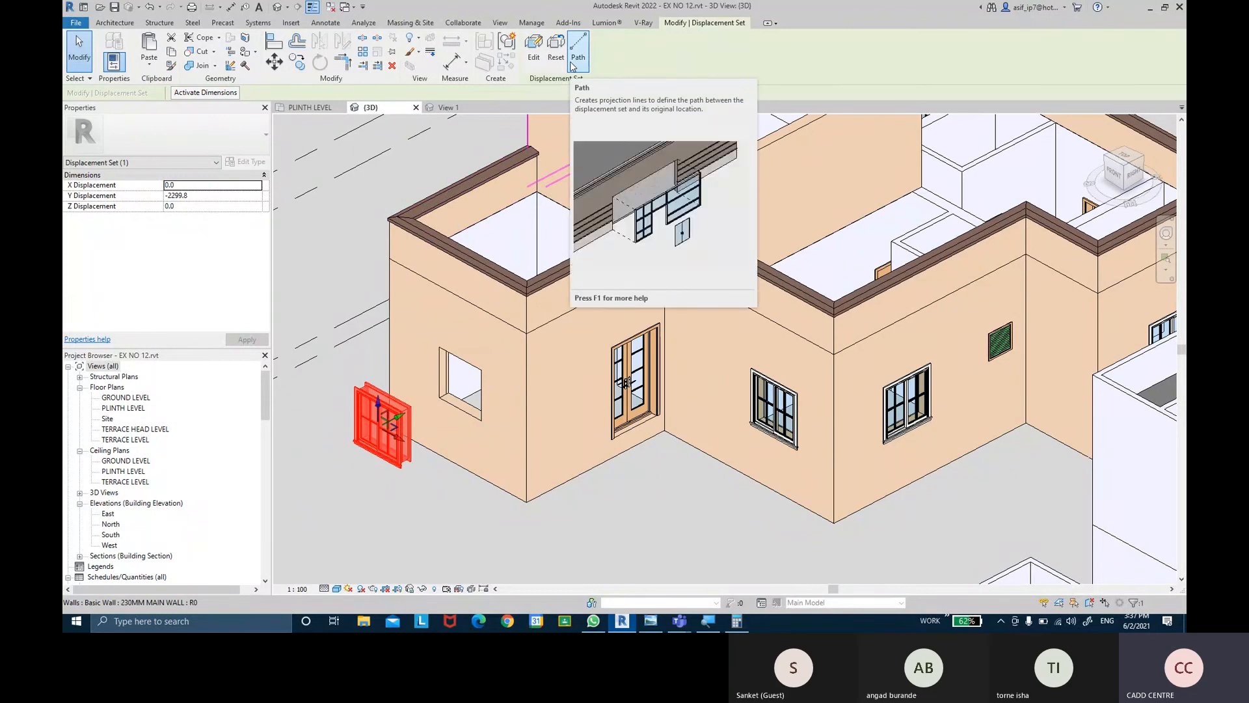
- Add displacement path lines between the corners of the displaced window and its wall opening
left_click(572, 65)
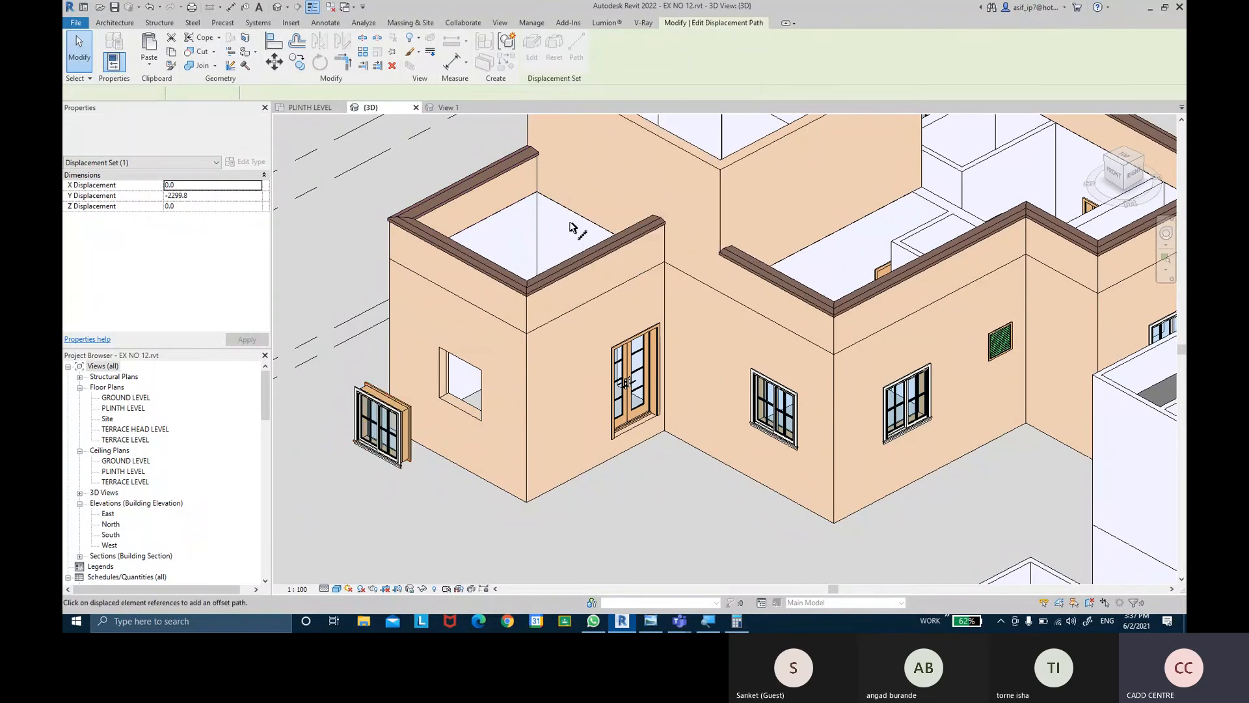
left_click(409, 405)
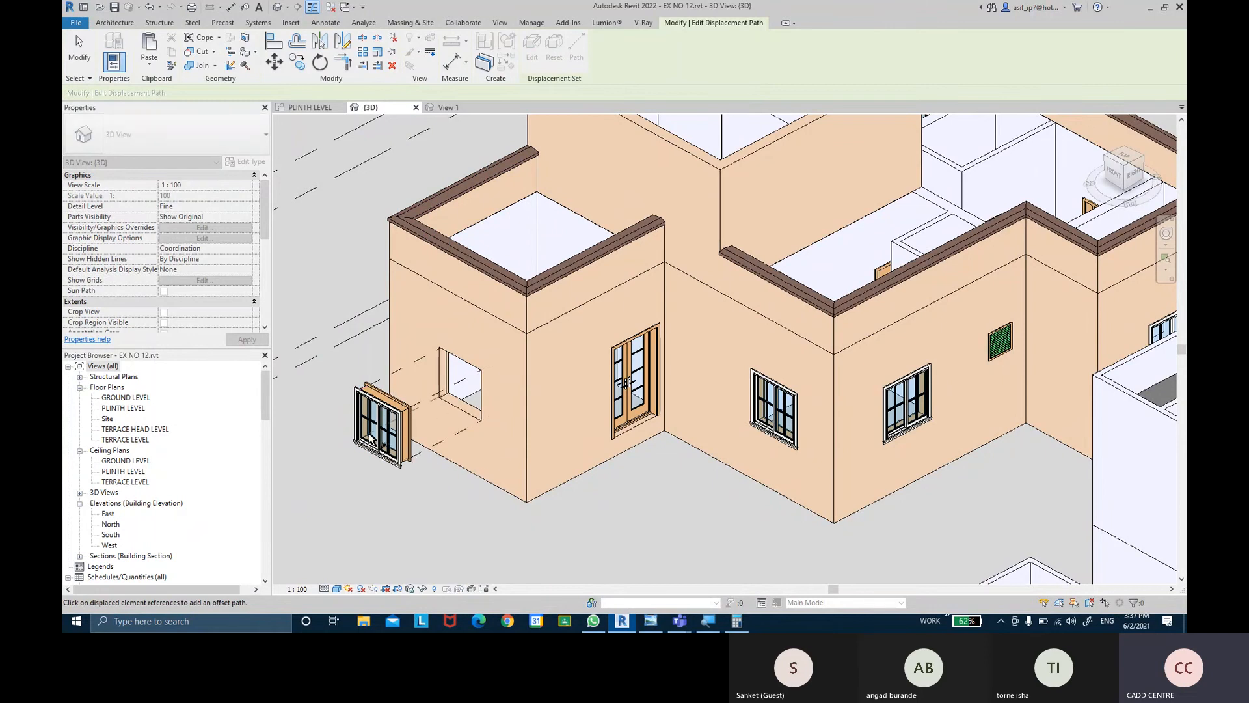
middle_click_drag(560, 461, 566, 397, "shift")
middle_click_drag(439, 306, 546, 379)
scroll(546, 379, "up", 1)
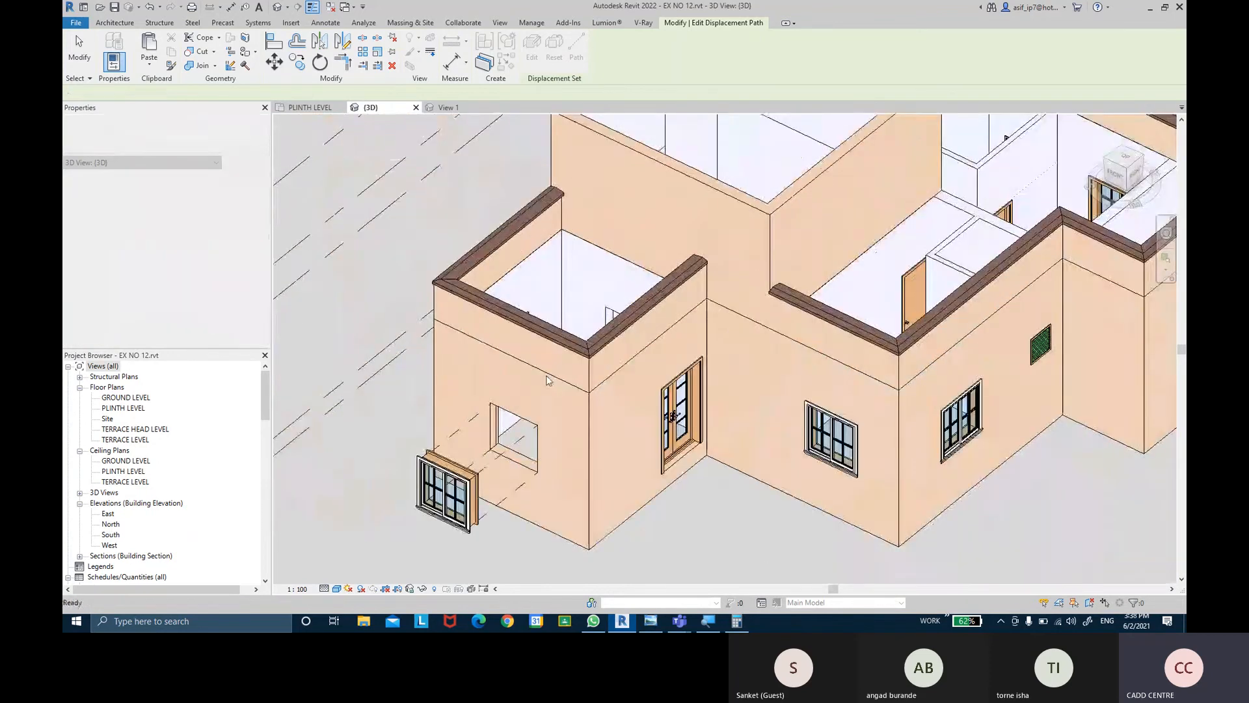
key("Escape")
- Displace the double-leaf main door outward from its opening by about 1957 along X
left_click(694, 436)
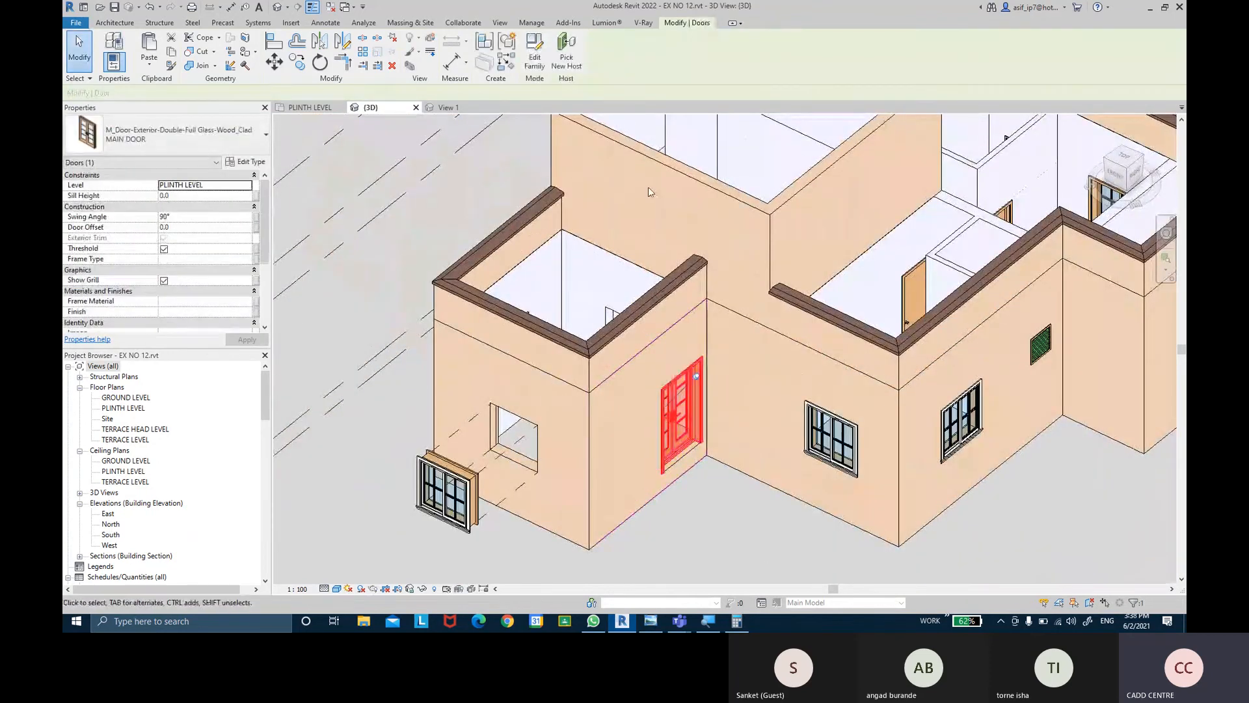
left_click(429, 40)
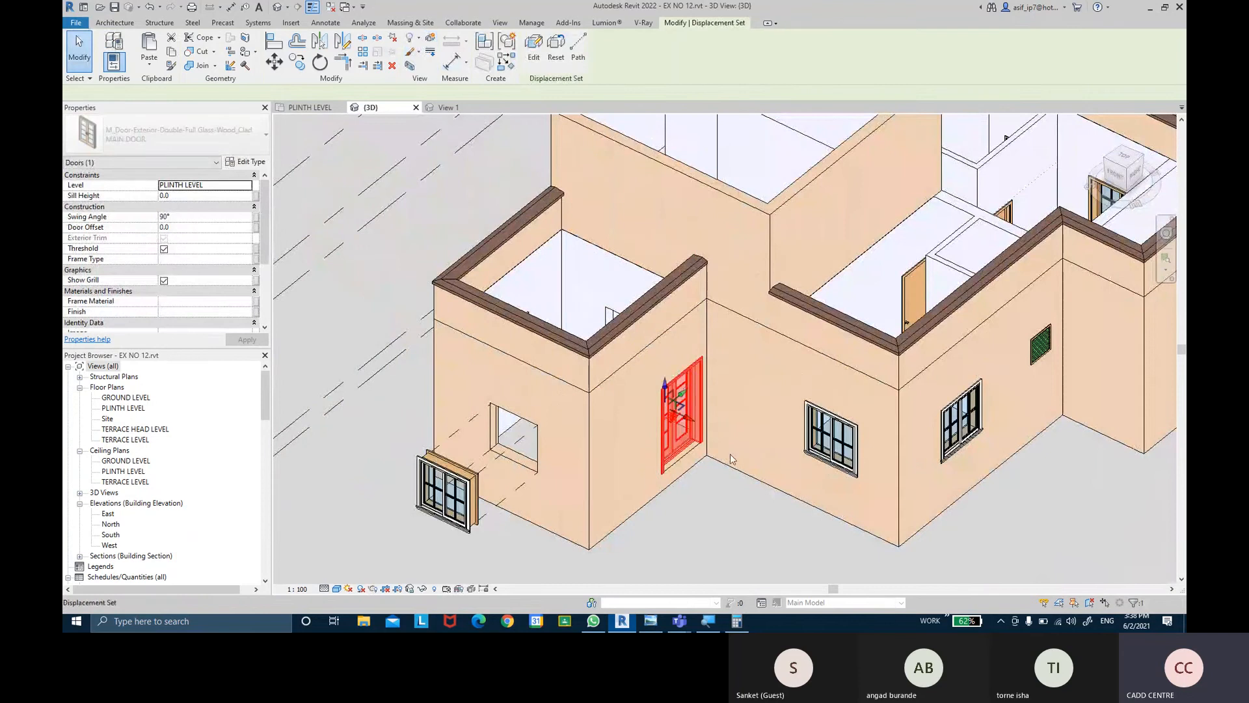
middle_click_drag(722, 566, 642, 492)
left_click_drag(648, 363, 689, 384)
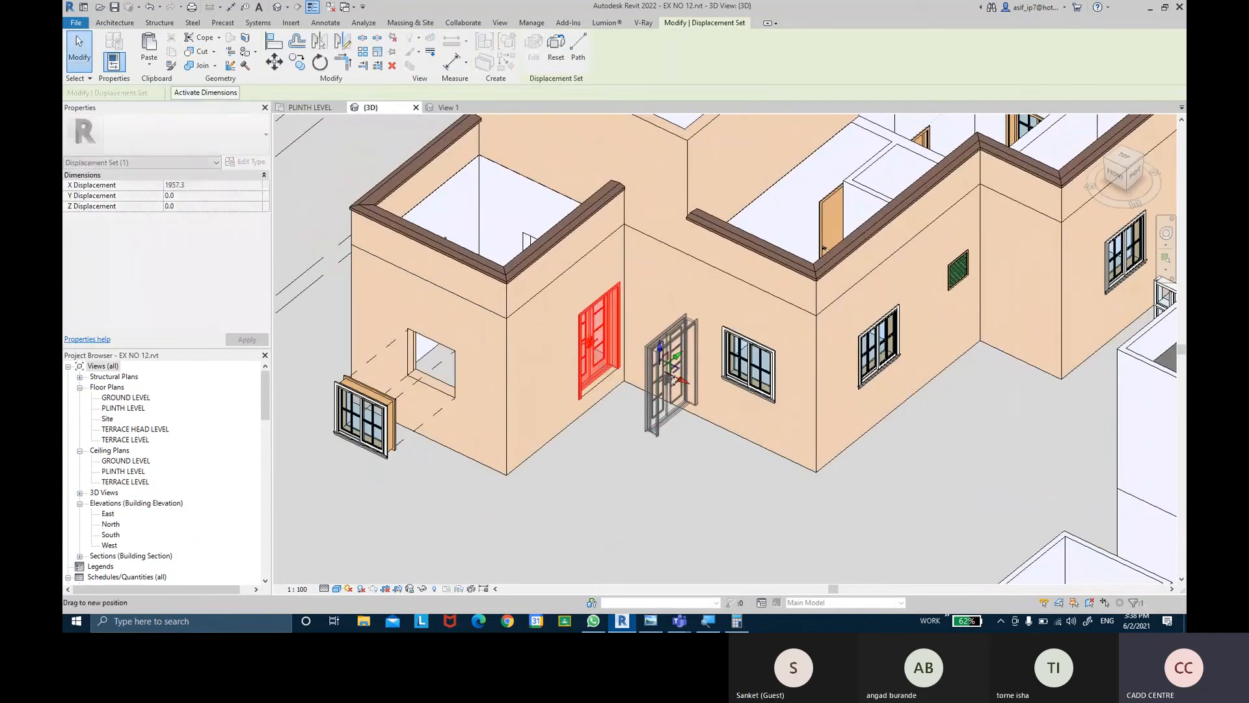
left_click(654, 447)
- Add displacement path lines linking the corners of the displaced main door to its wall opening
left_click(665, 390)
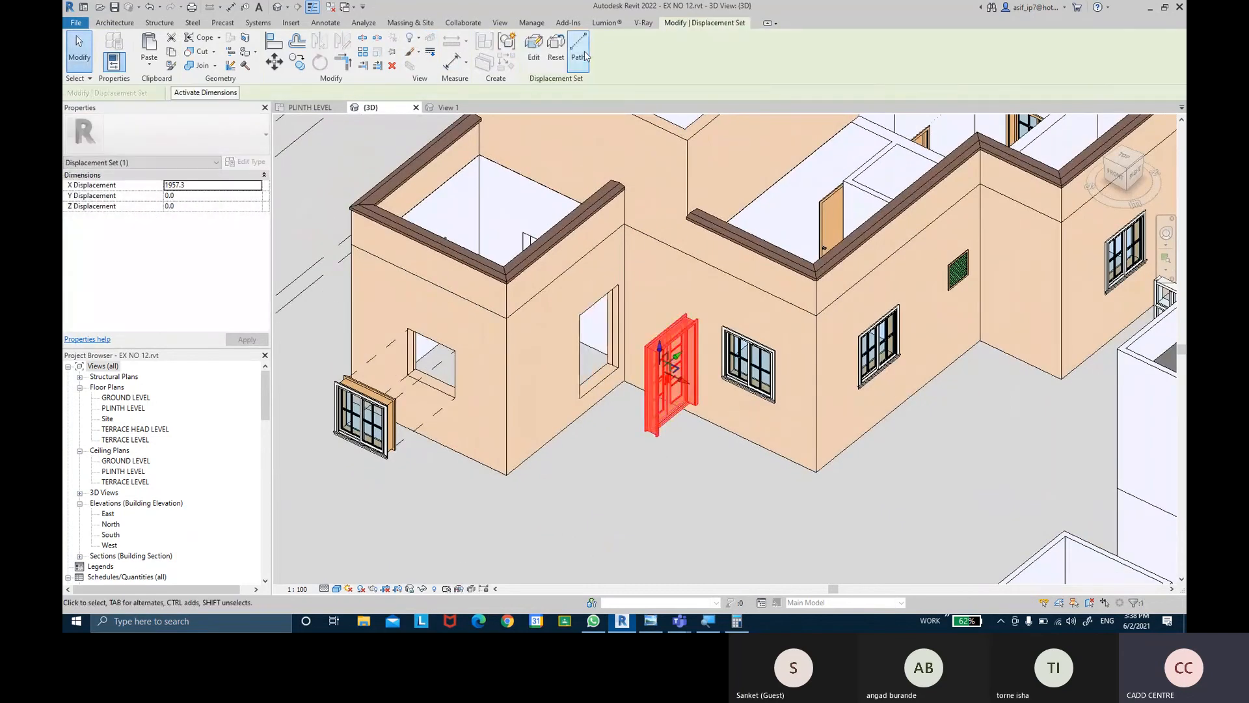
left_click(578, 44)
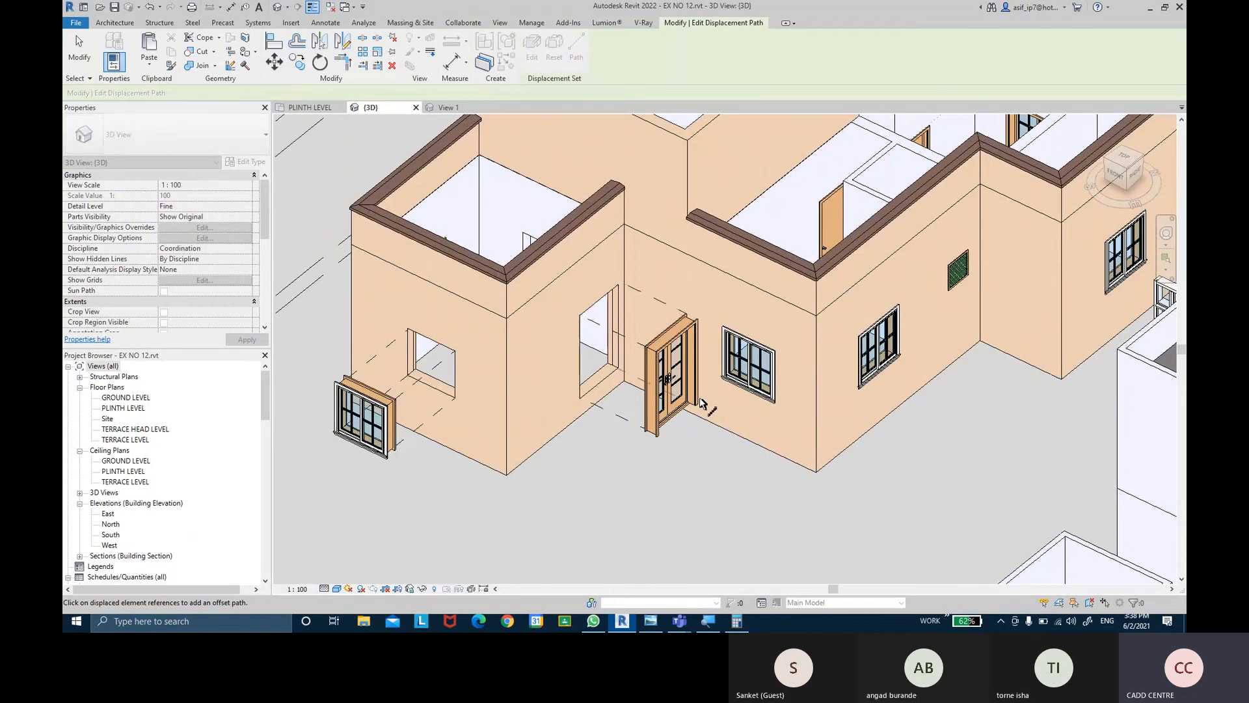
key("Escape")
middle_click_drag(689, 458, 754, 378, "shift")
scroll(656, 273, "up", 2)
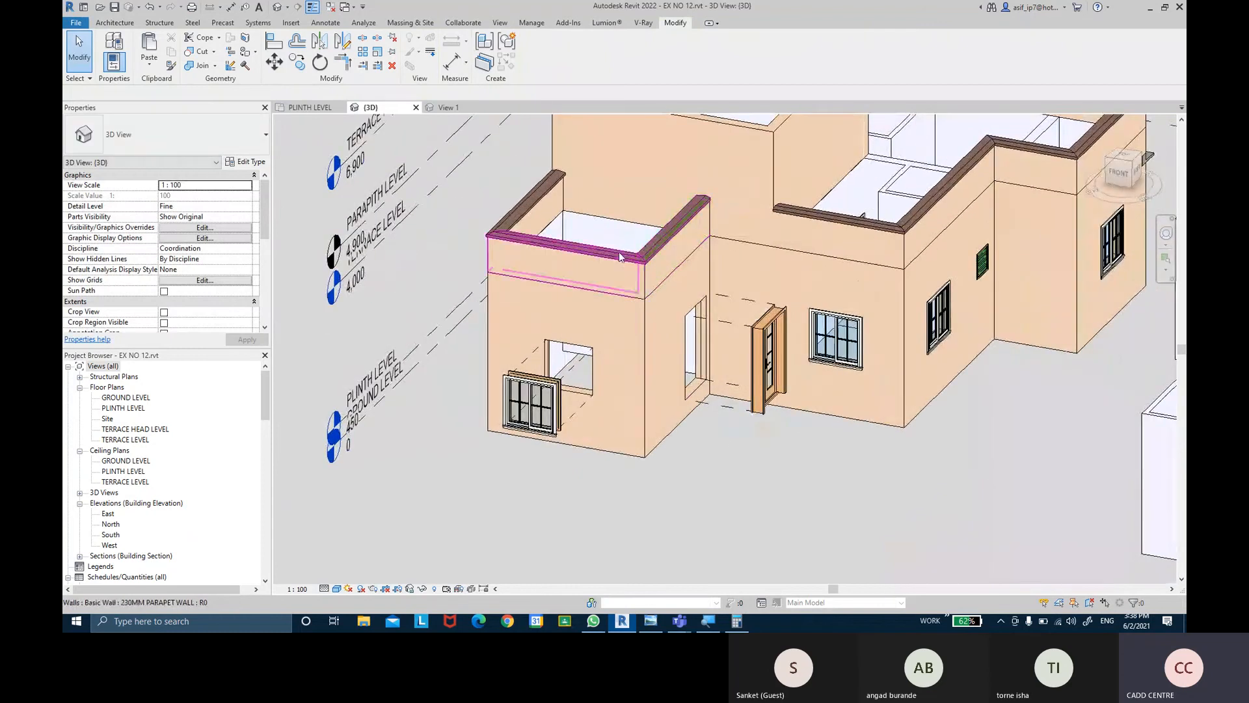
left_click(544, 190)
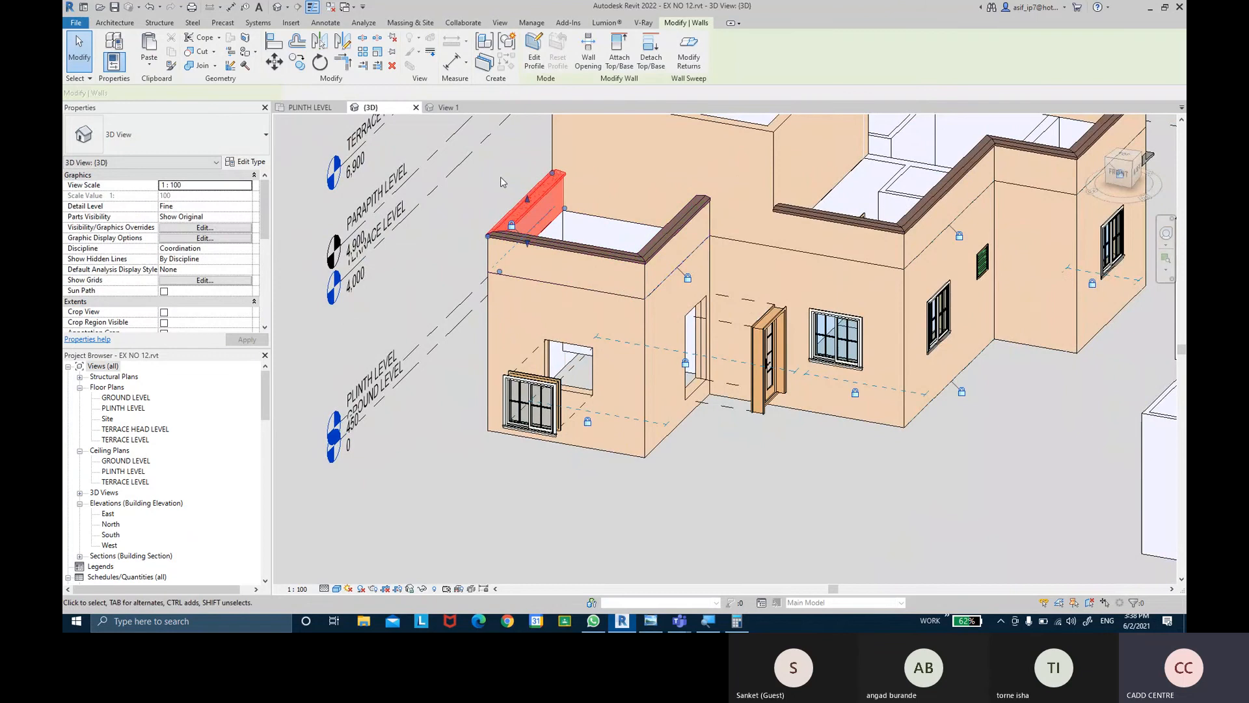
scroll(502, 184, "up", 2)
key("Escape")
key("Tab")
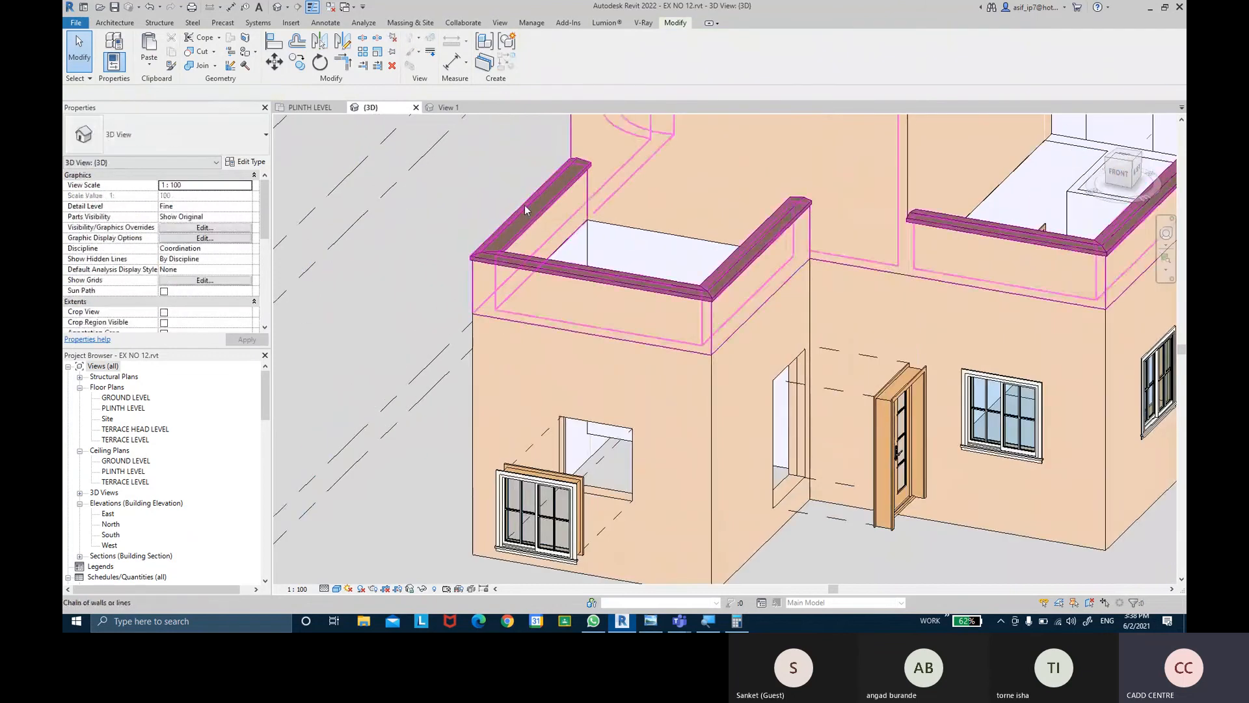
- Displace the large exterior glazing curtain wall with spider fittings by about 1588 along Y
scroll(658, 324, "down", 3)
middle_click_drag(812, 363, 614, 307)
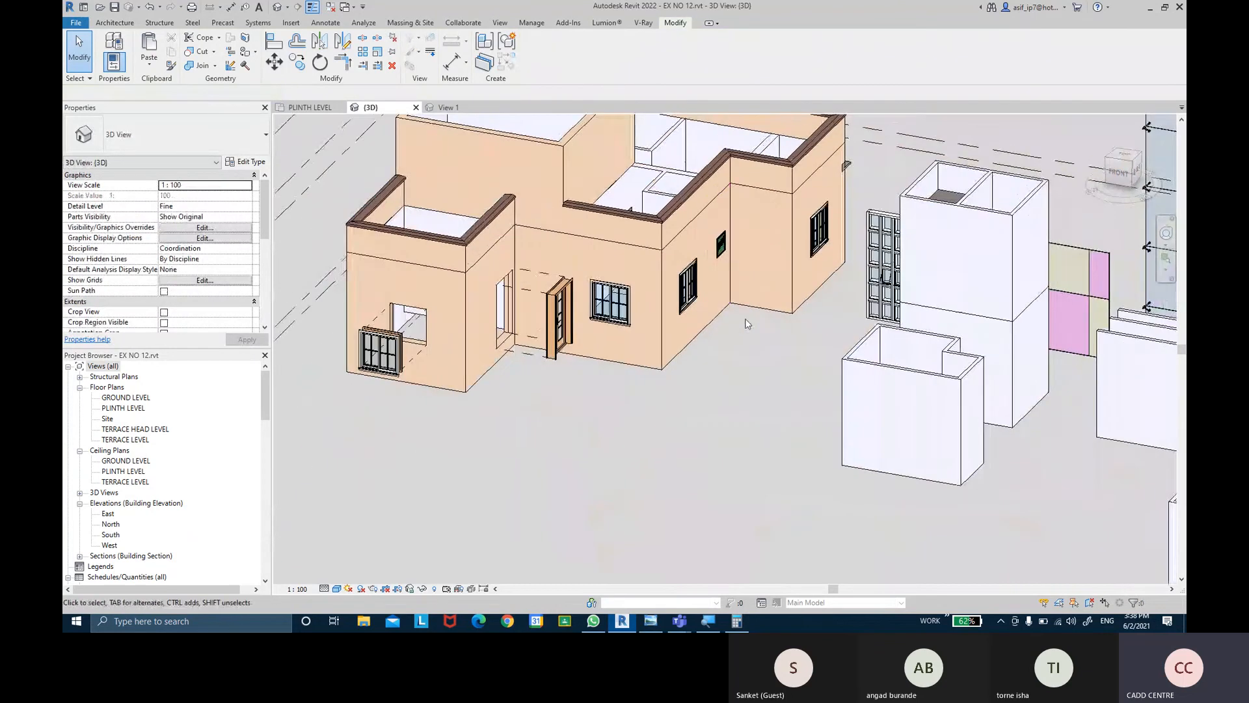
scroll(842, 330, "down", 1)
scroll(843, 329, "down", 1)
middle_click_drag(843, 329, 517, 333)
scroll(957, 276, "up", 3)
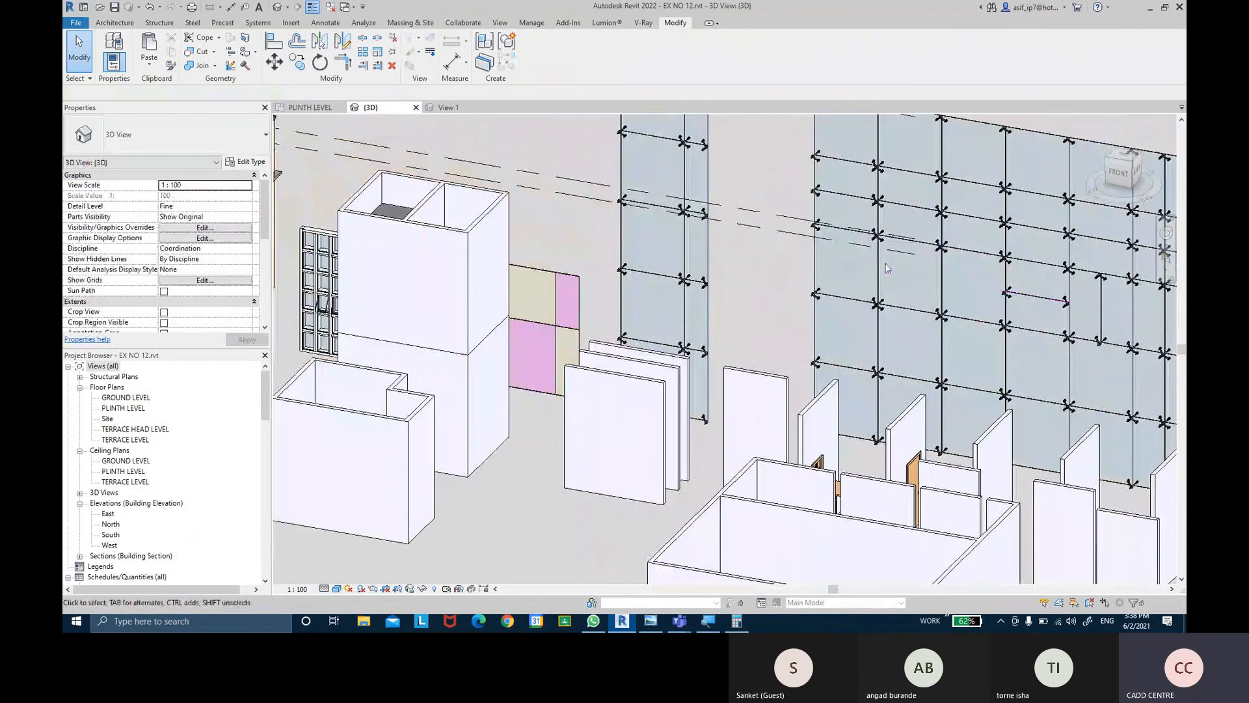
left_click(812, 206)
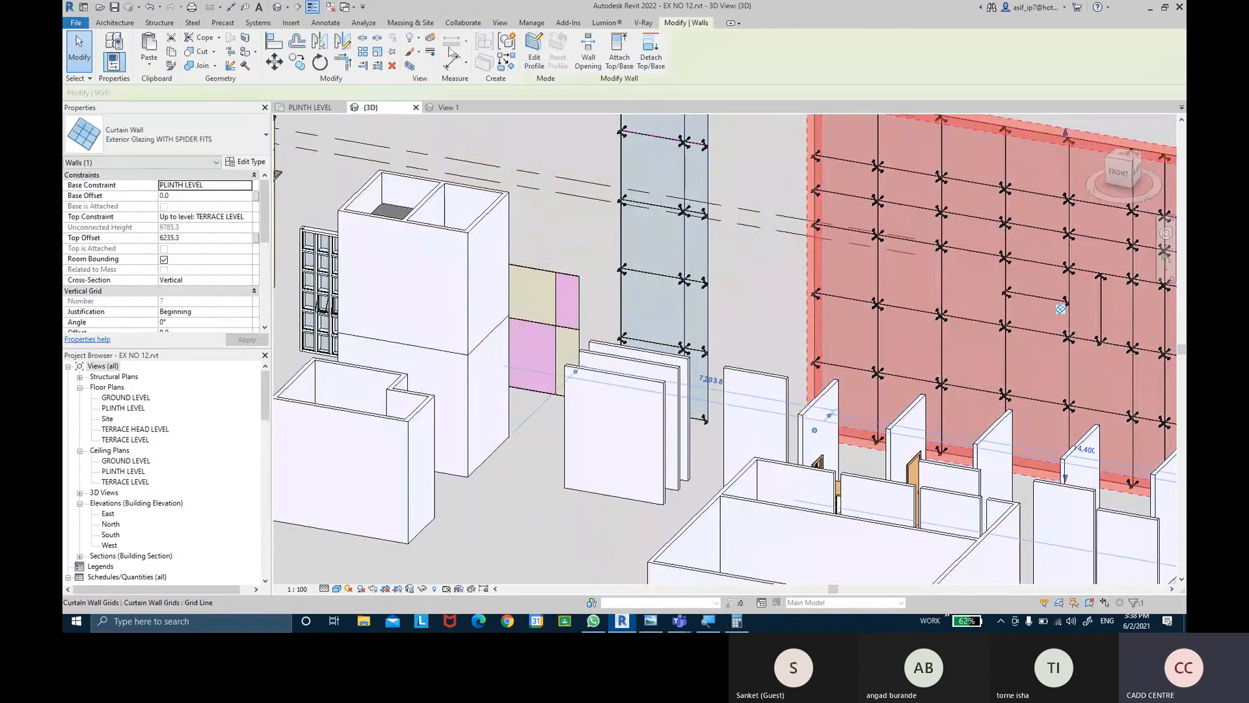
left_click(430, 38)
middle_click_drag(775, 228, 755, 338)
scroll(636, 239, "down", 1)
left_click_drag(794, 284, 837, 286)
left_click(899, 320)
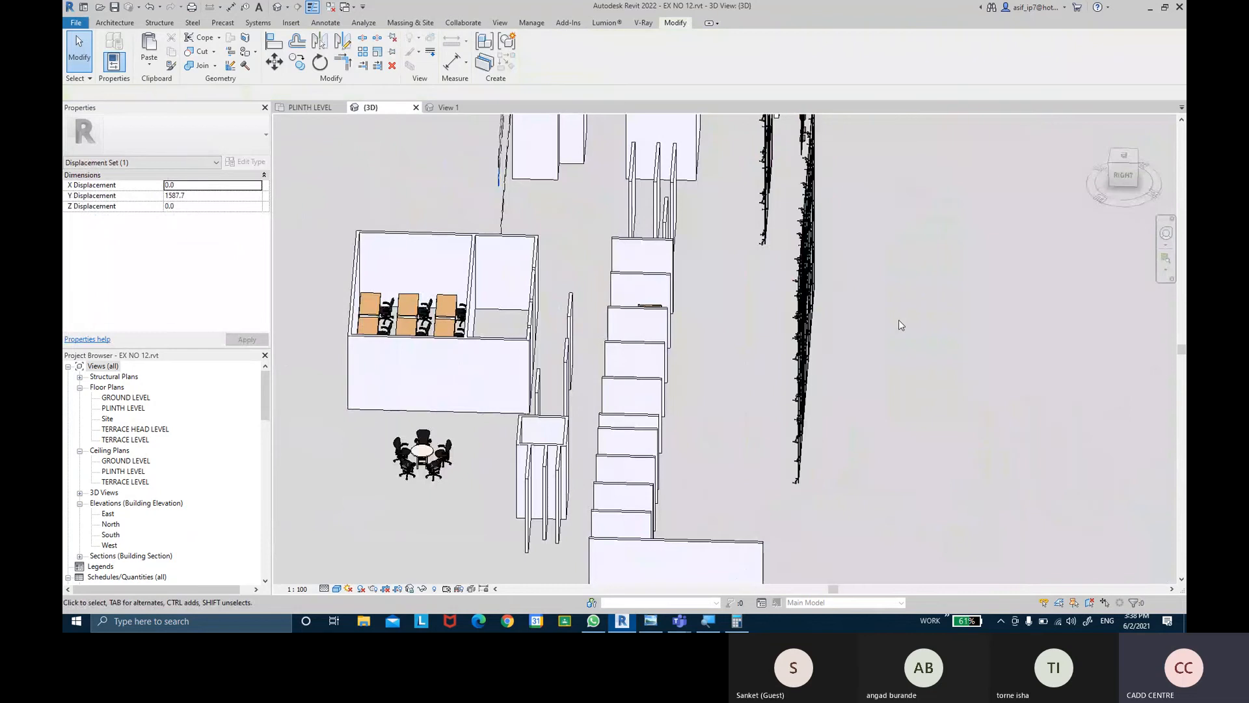
- Examine the displaced curtain wall and its spider fittings from the side and up close
middle_click_drag(899, 320, 841, 329, "shift")
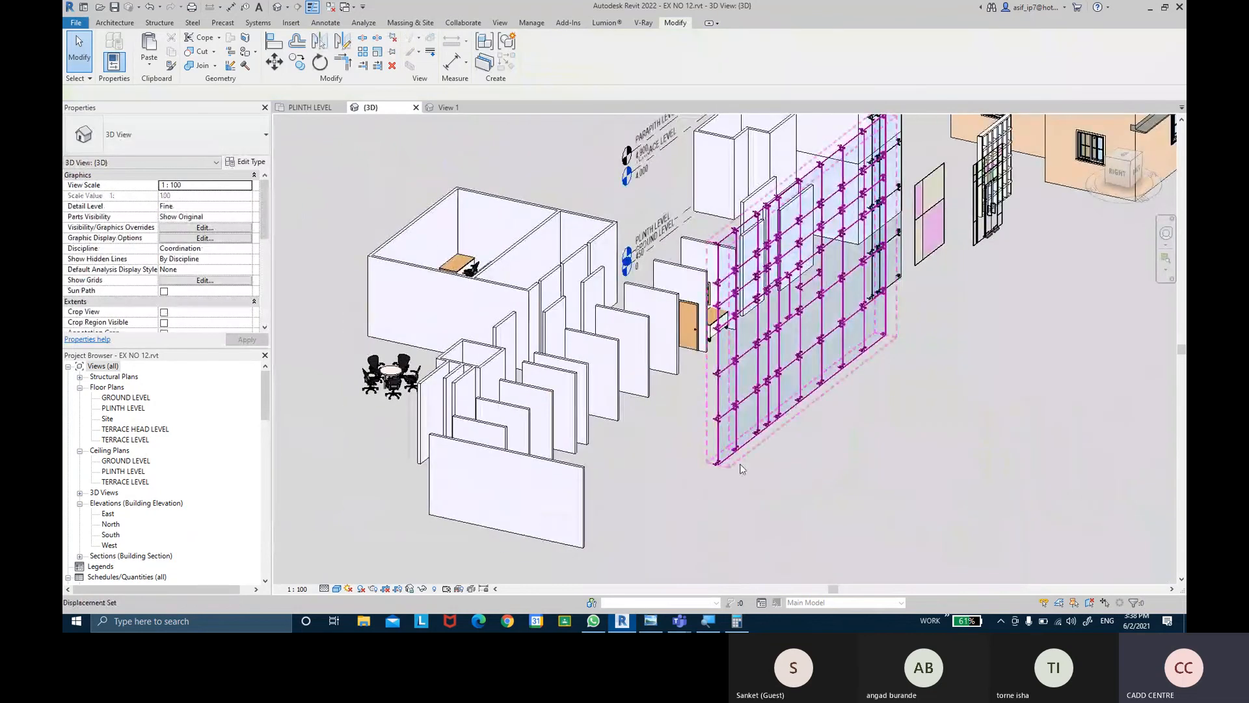
scroll(724, 473, "up", 5)
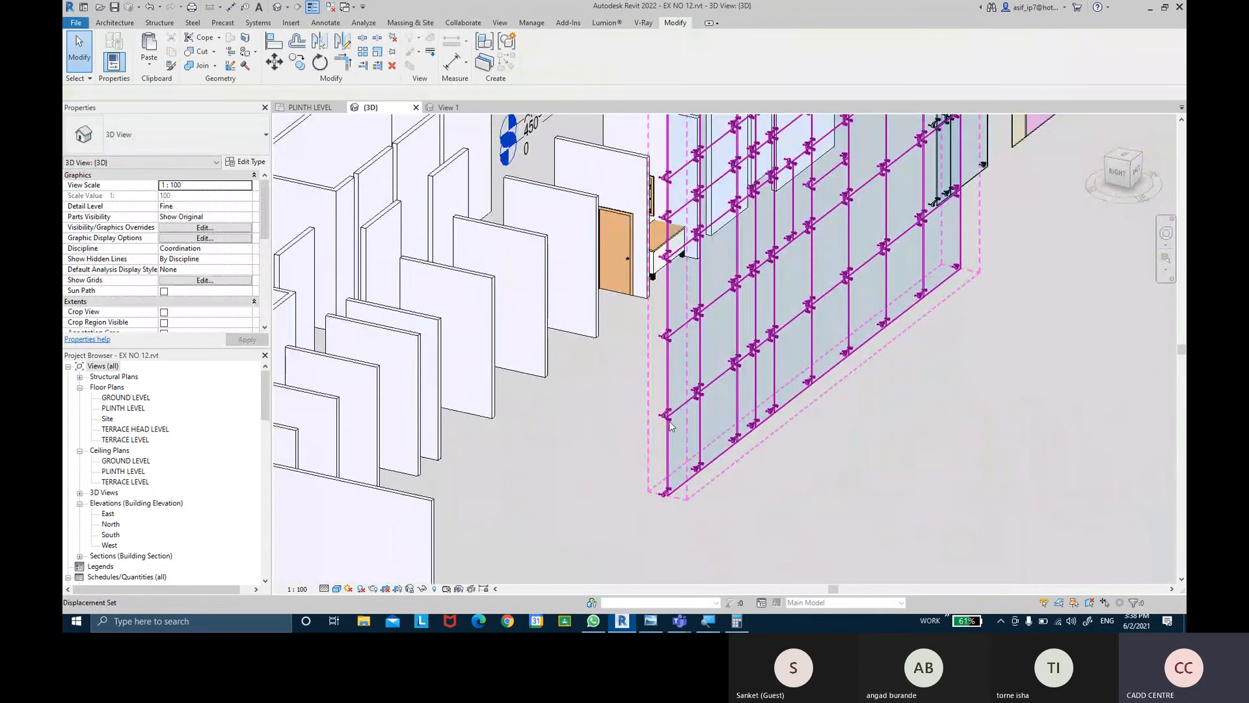
scroll(670, 421, "up", 3)
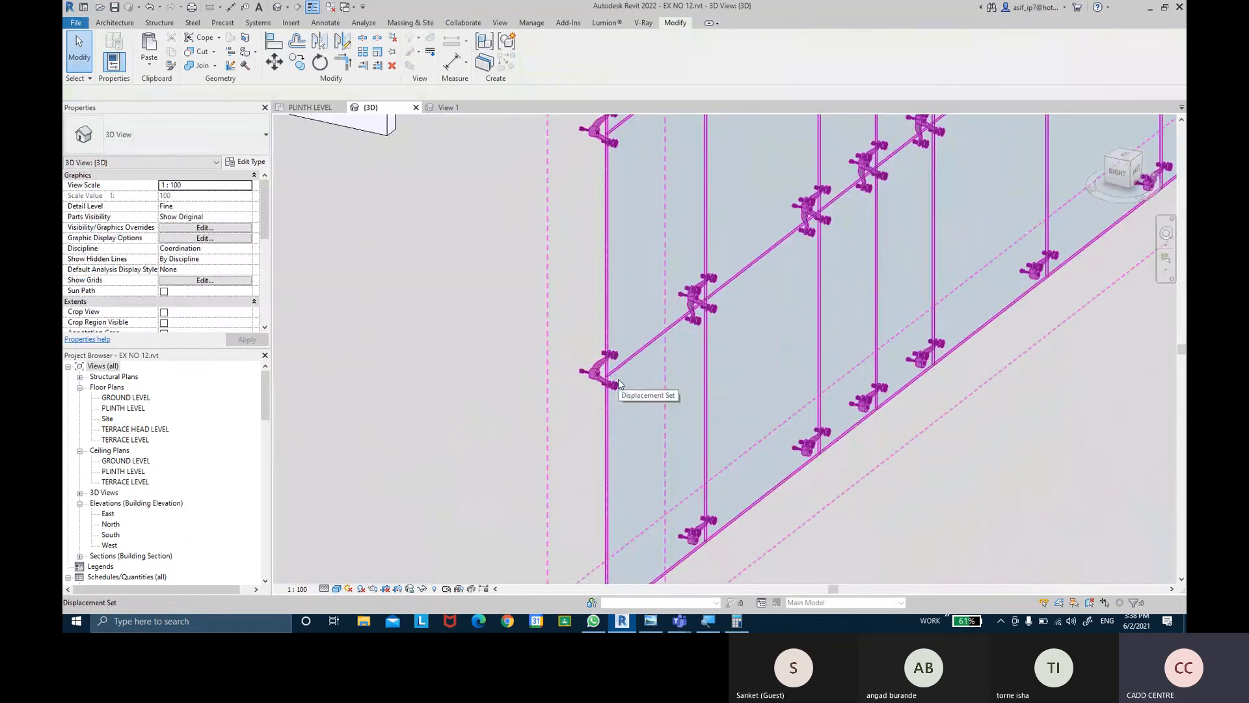
scroll(666, 407, "down", 6)
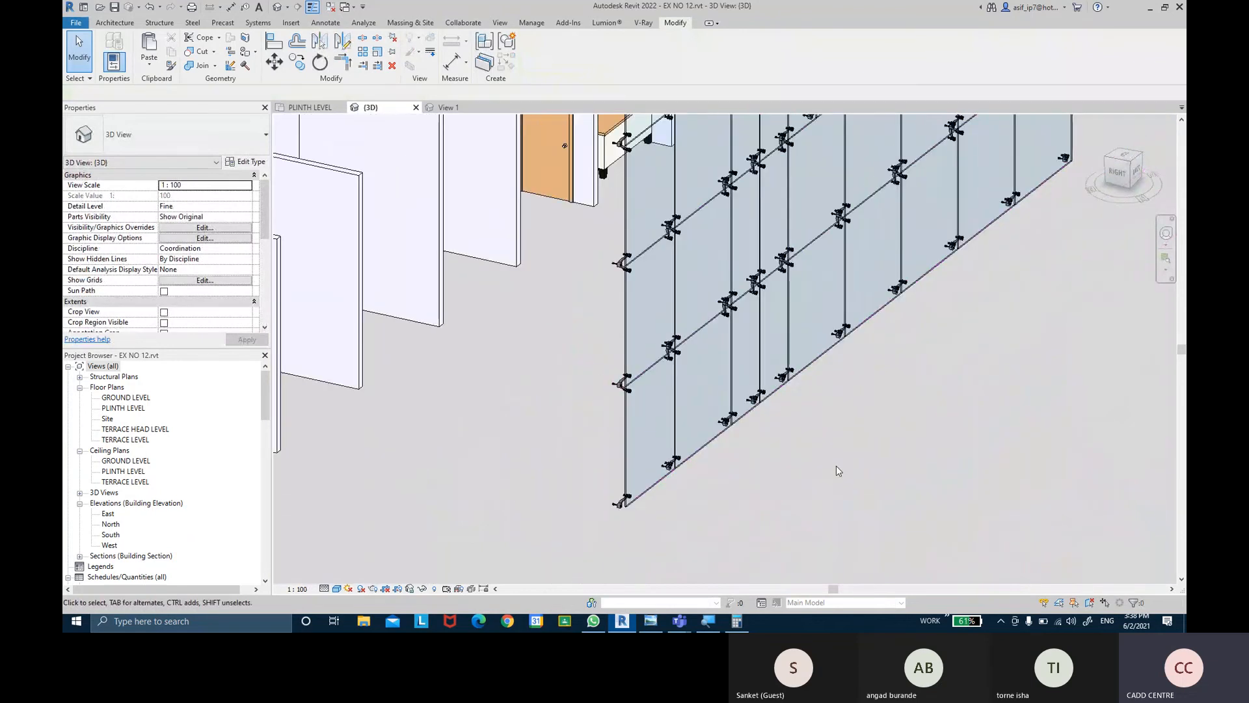
scroll(692, 454, "down", 3)
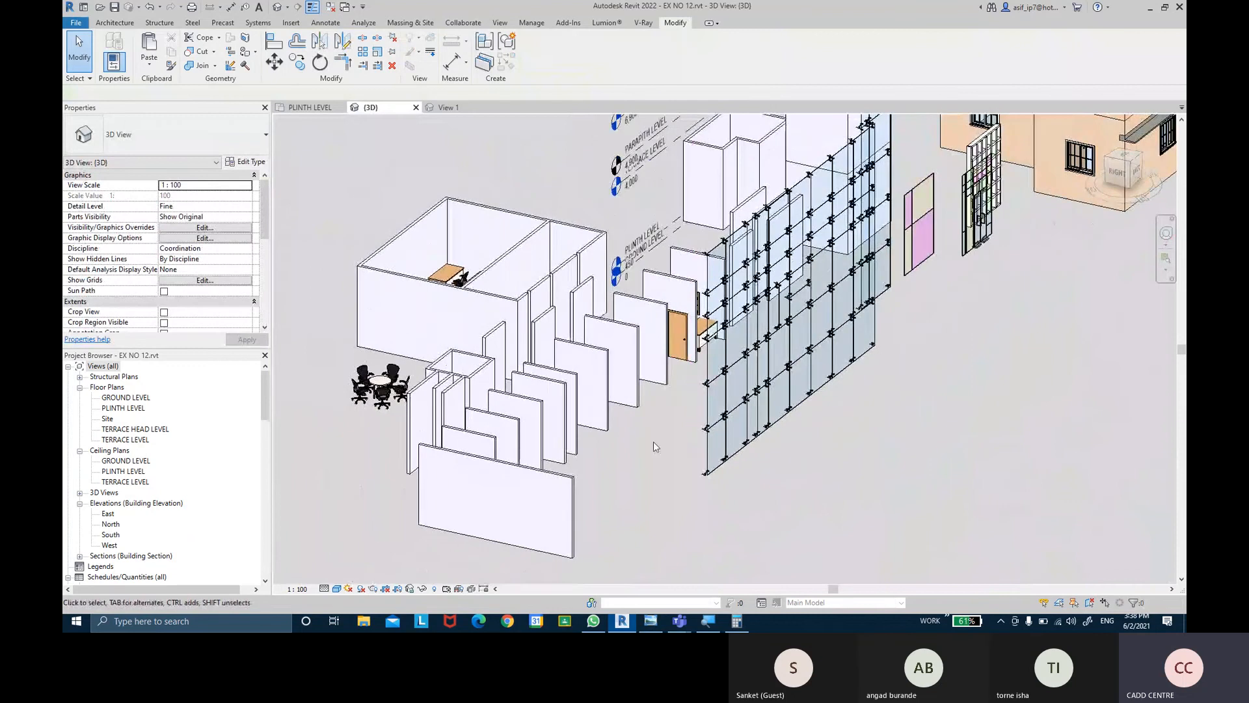
- Displace the double-panel glass door outward from the multicoloured curtain wall by about 820 along Y
middle_click_drag(693, 454, 806, 470, "shift")
middle_click_drag(607, 263, 837, 423)
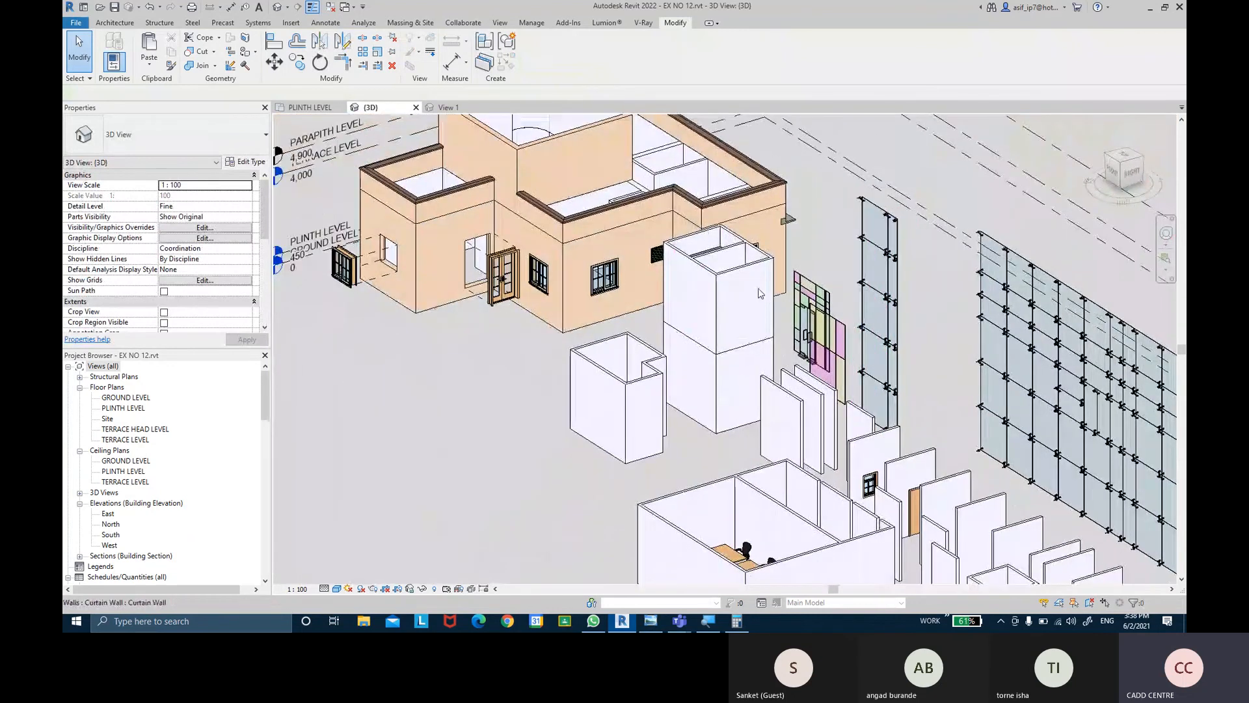
scroll(838, 423, "up", 3)
scroll(837, 423, "up", 2)
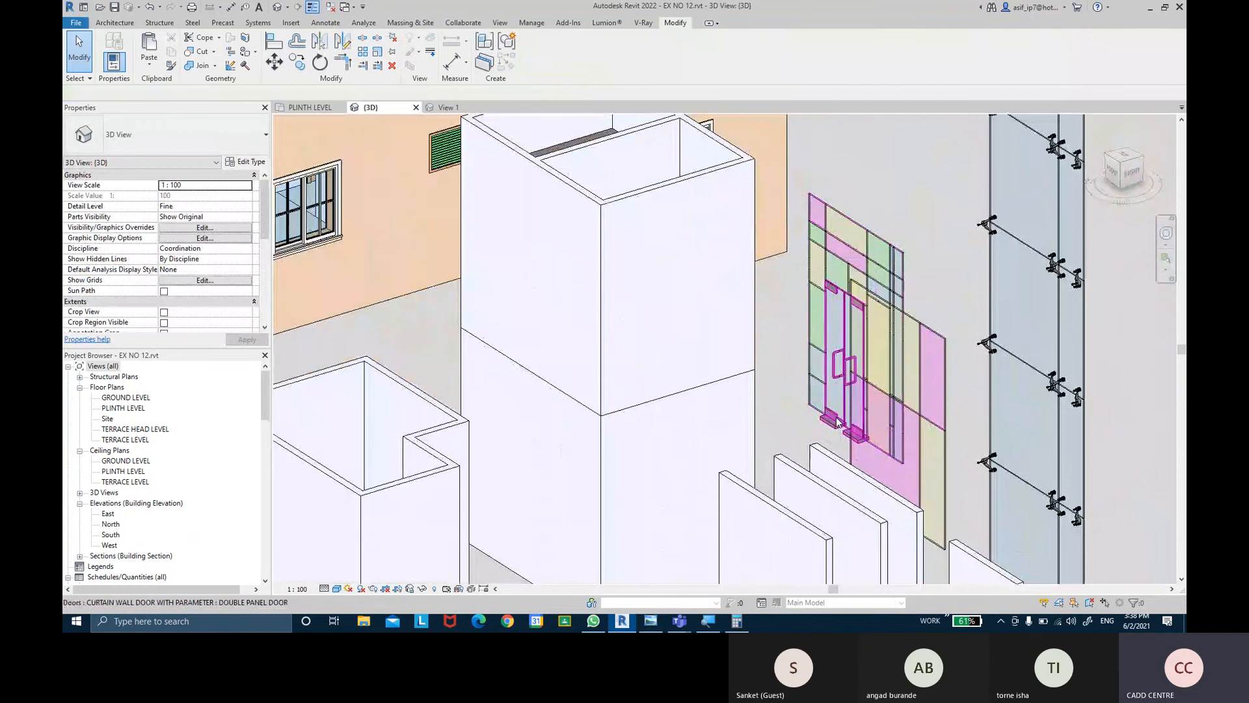
left_click(837, 423)
middle_click_drag(838, 423, 758, 428, "shift")
scroll(922, 342, "up", 2)
scroll(758, 428, "up", 1)
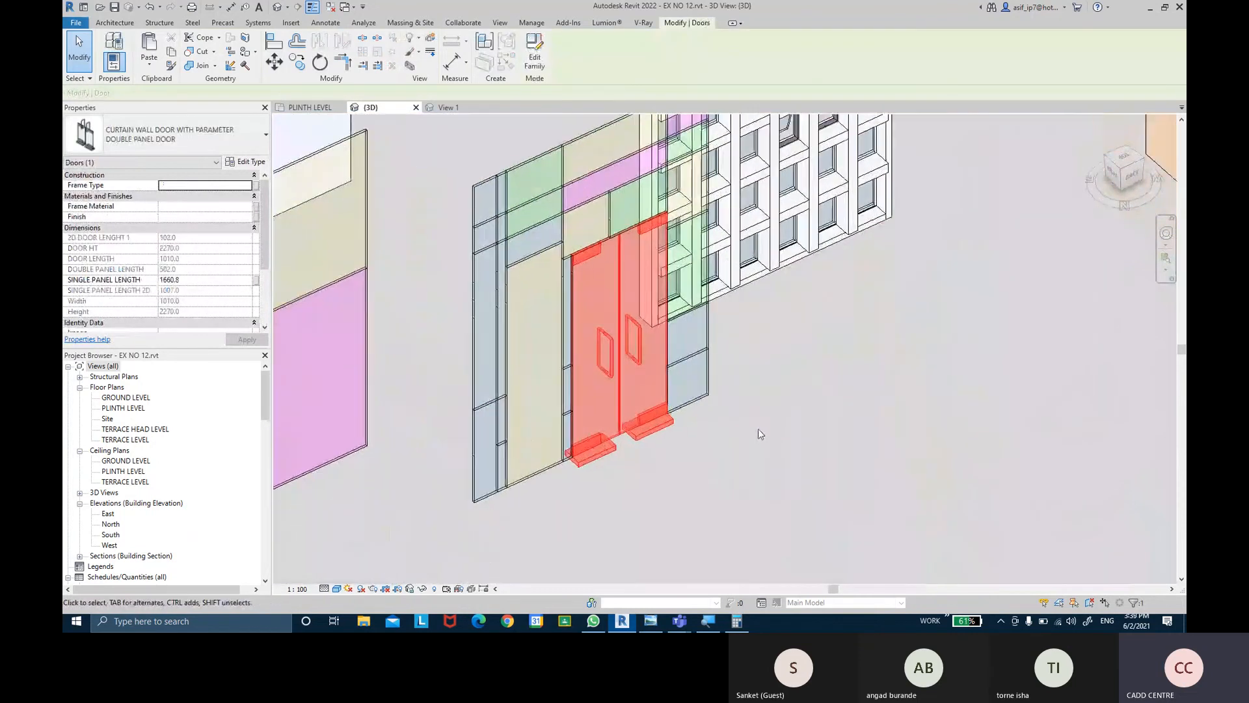
left_click(429, 37)
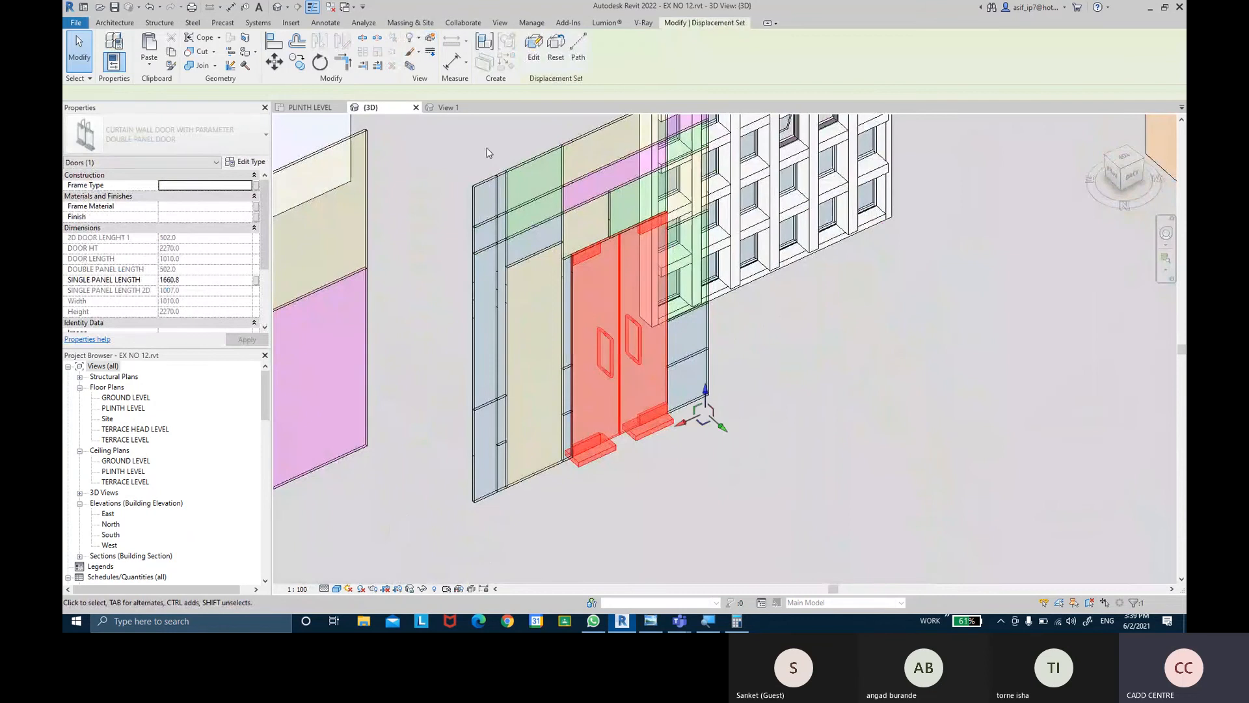
left_click_drag(720, 427, 775, 476)
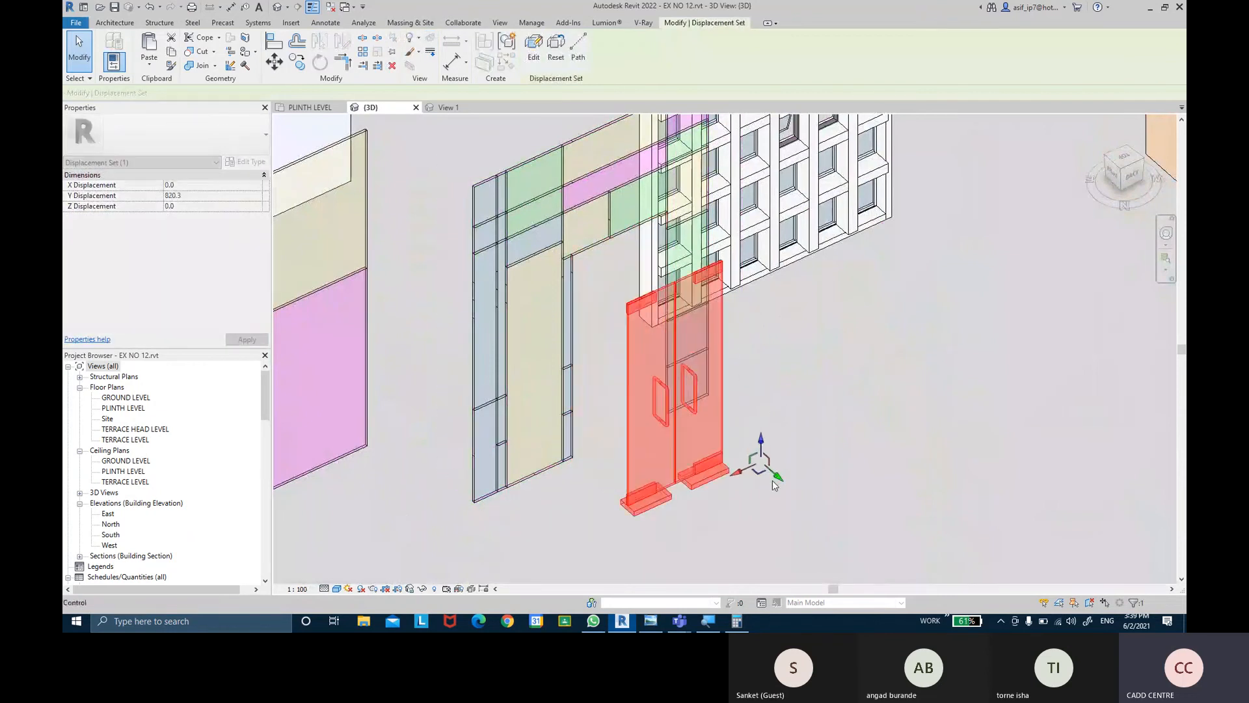
left_click(837, 422)
- Add displacement path lines linking the corners of the displaced double-panel glass door to its curtain wall opening
middle_click_drag(837, 422, 821, 524, "shift")
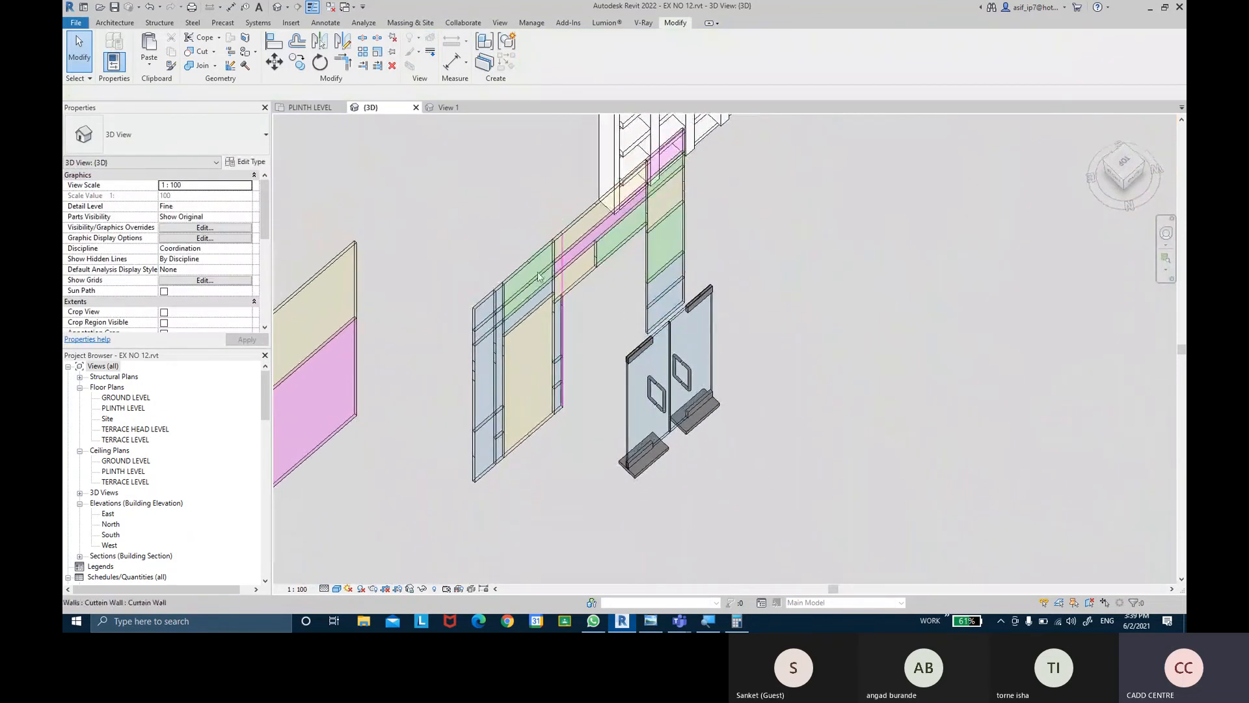
left_click(716, 350)
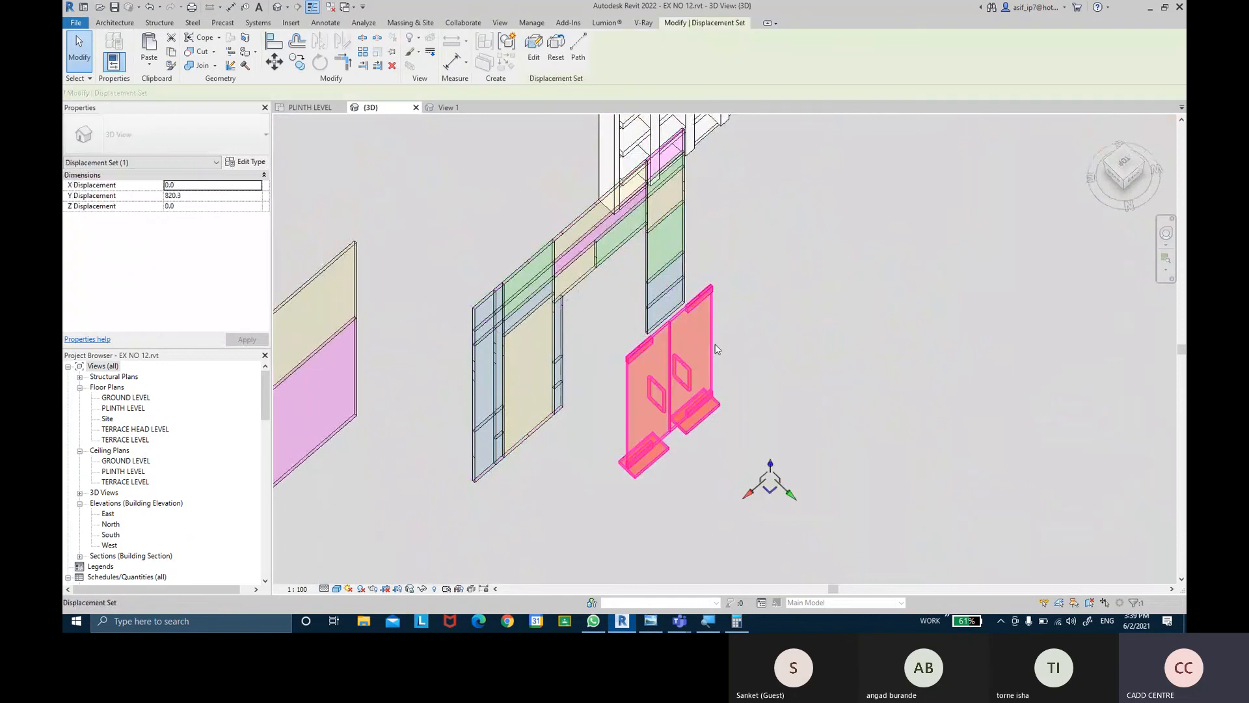
left_click(578, 52)
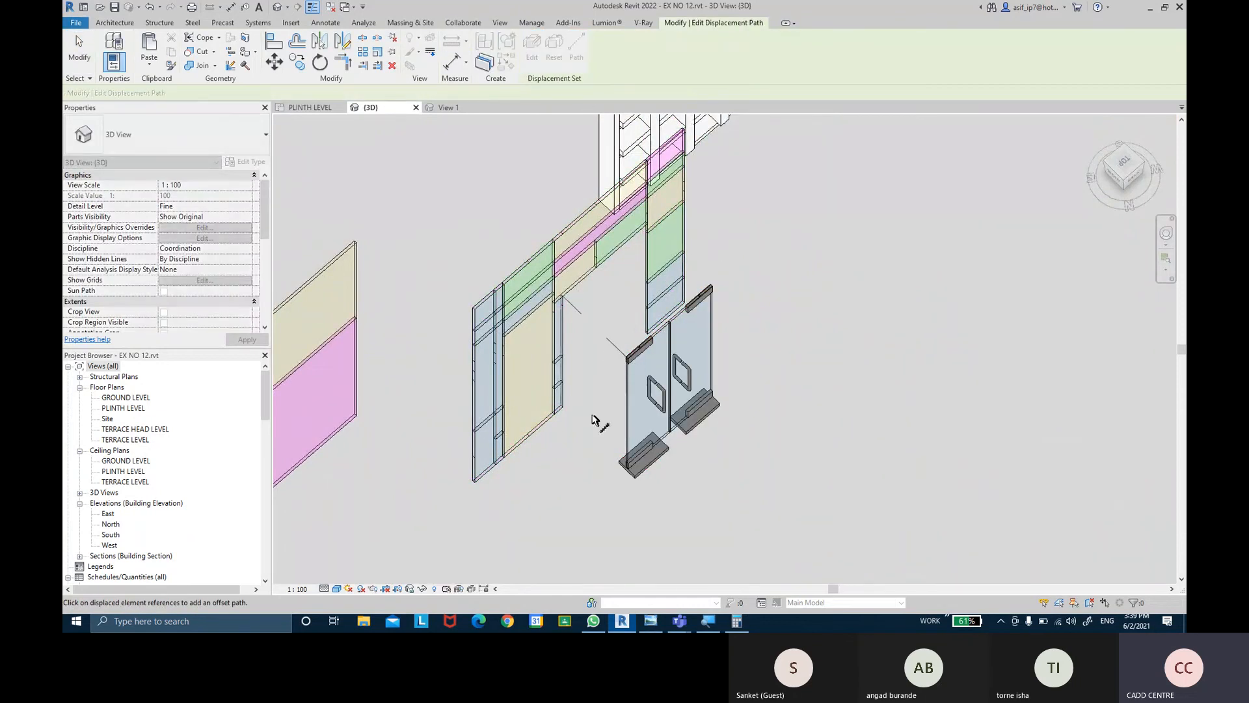
left_click(622, 463)
left_click(713, 285)
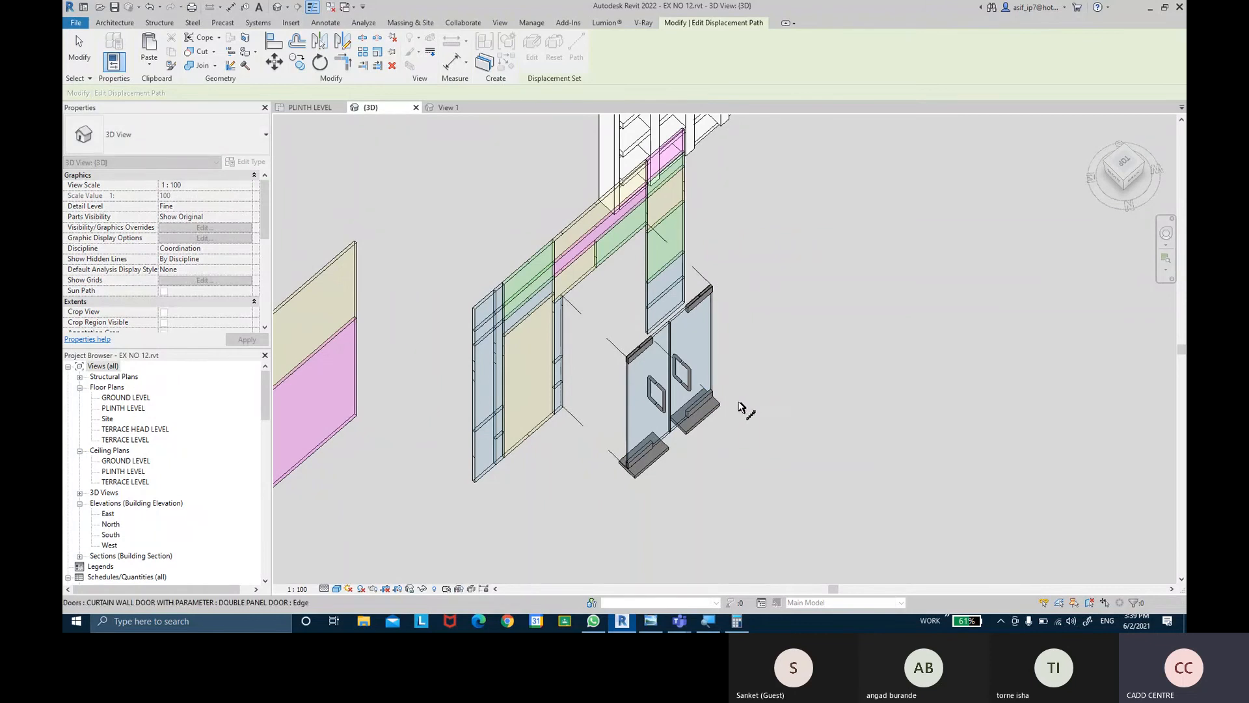
middle_click_drag(664, 407, 768, 316, "shift")
key("Escape")
scroll(768, 316, "down", 4)
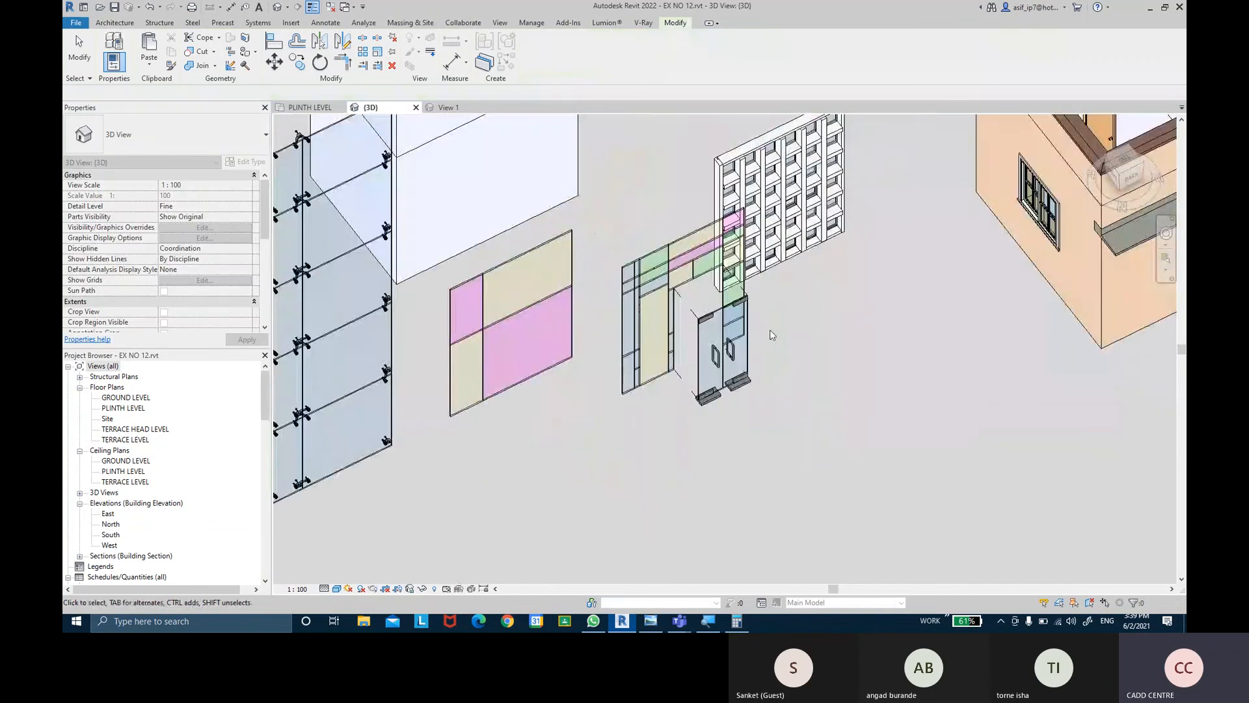
scroll(748, 459, "down", 1)
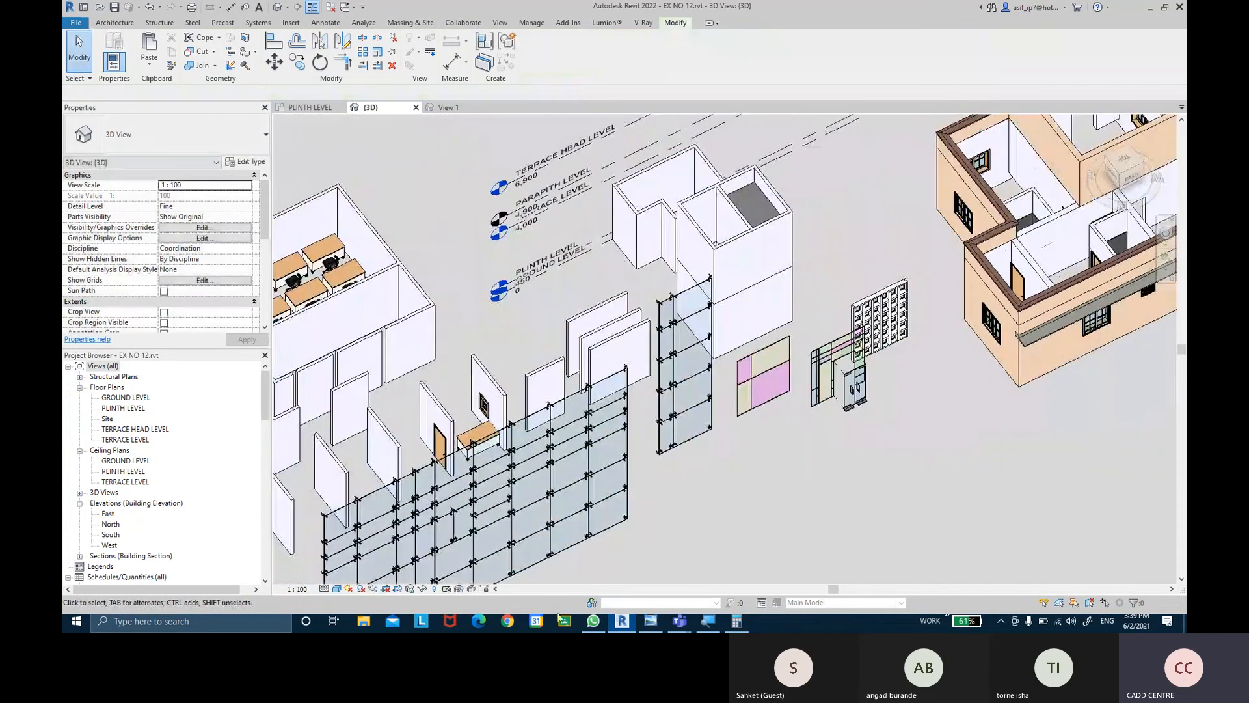
- Switch to Chrome with the CADD Centre online profile and search Google Images for "revit displace elements"
left_click(507, 621)
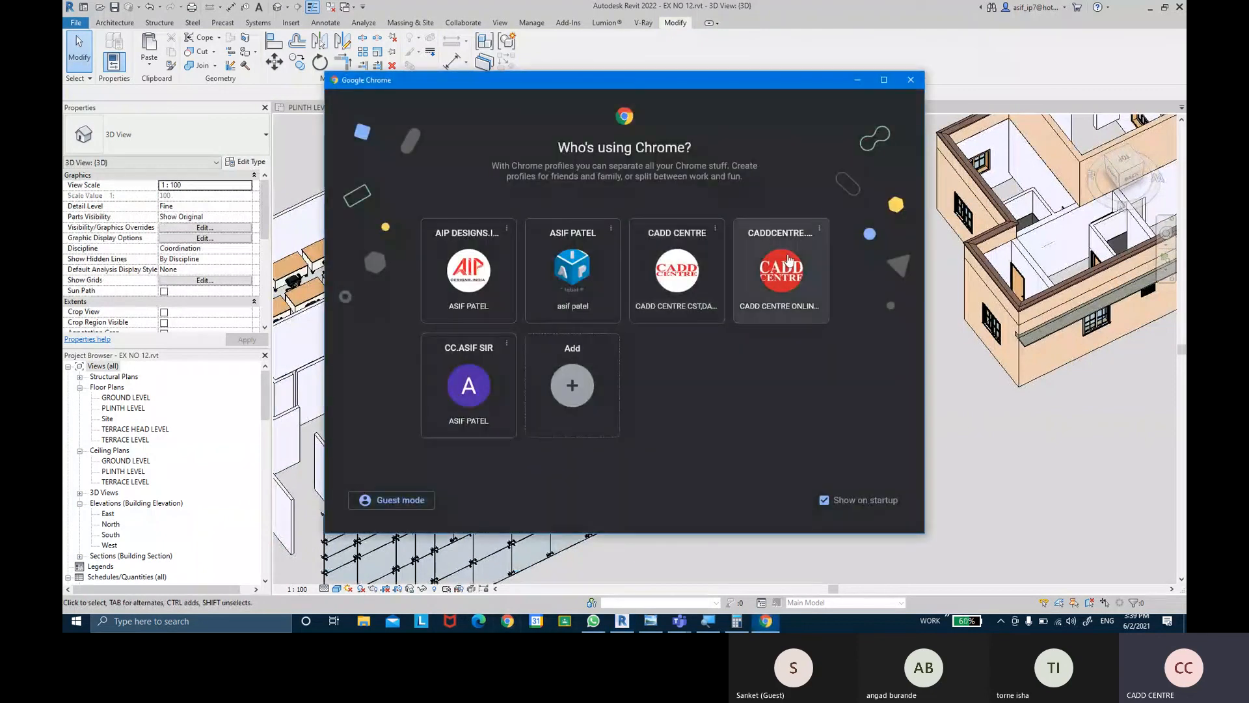
left_click(790, 260)
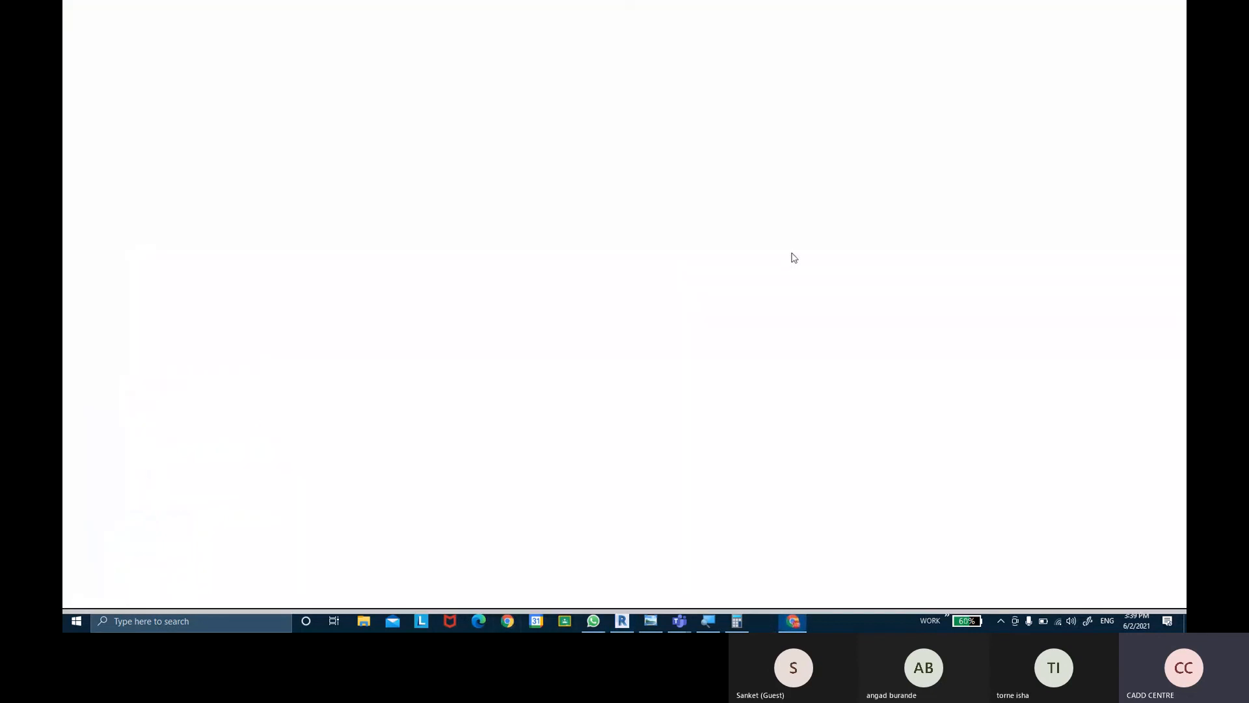
type("revit")
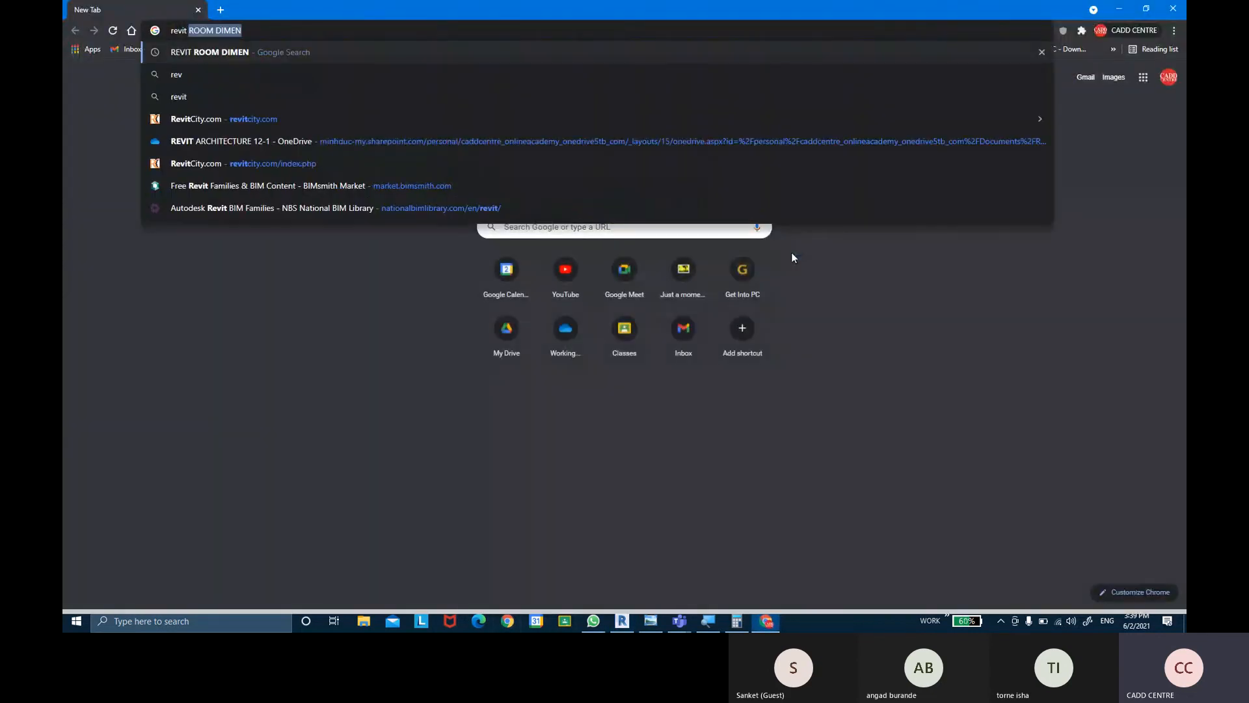
type(" dispal")
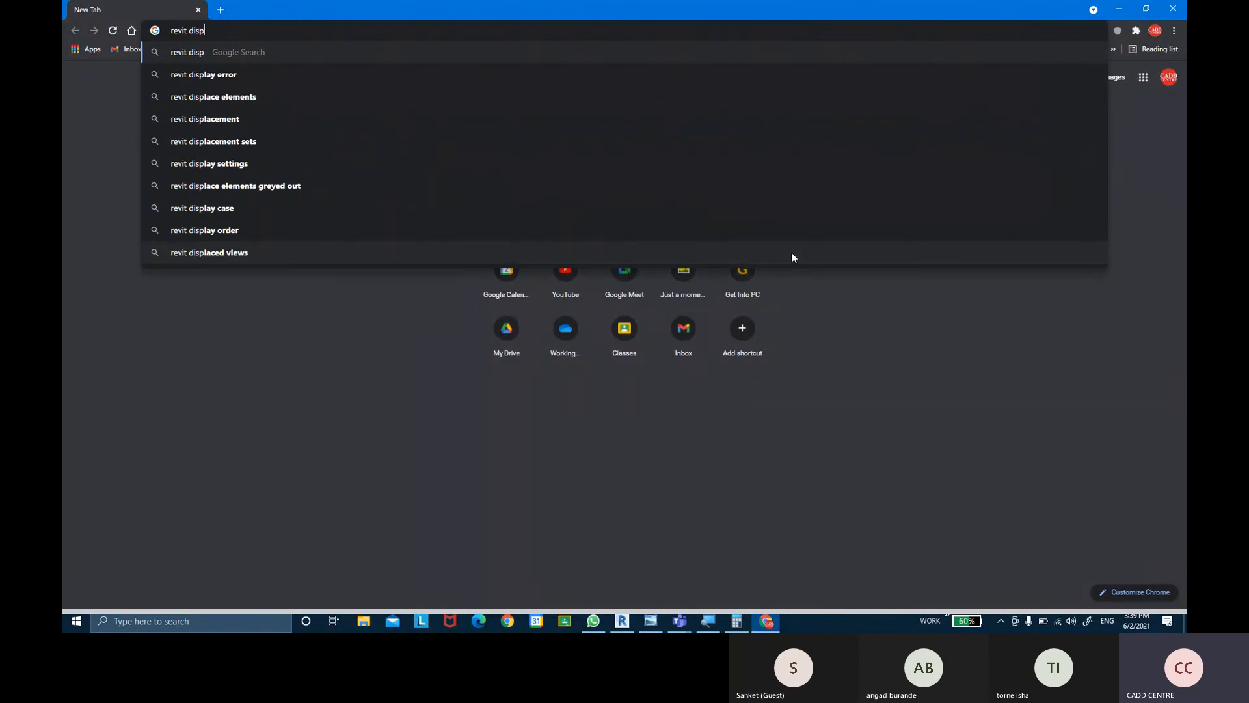
key("BackSpace")
key("BackSpace")
type("lace")
key("Down")
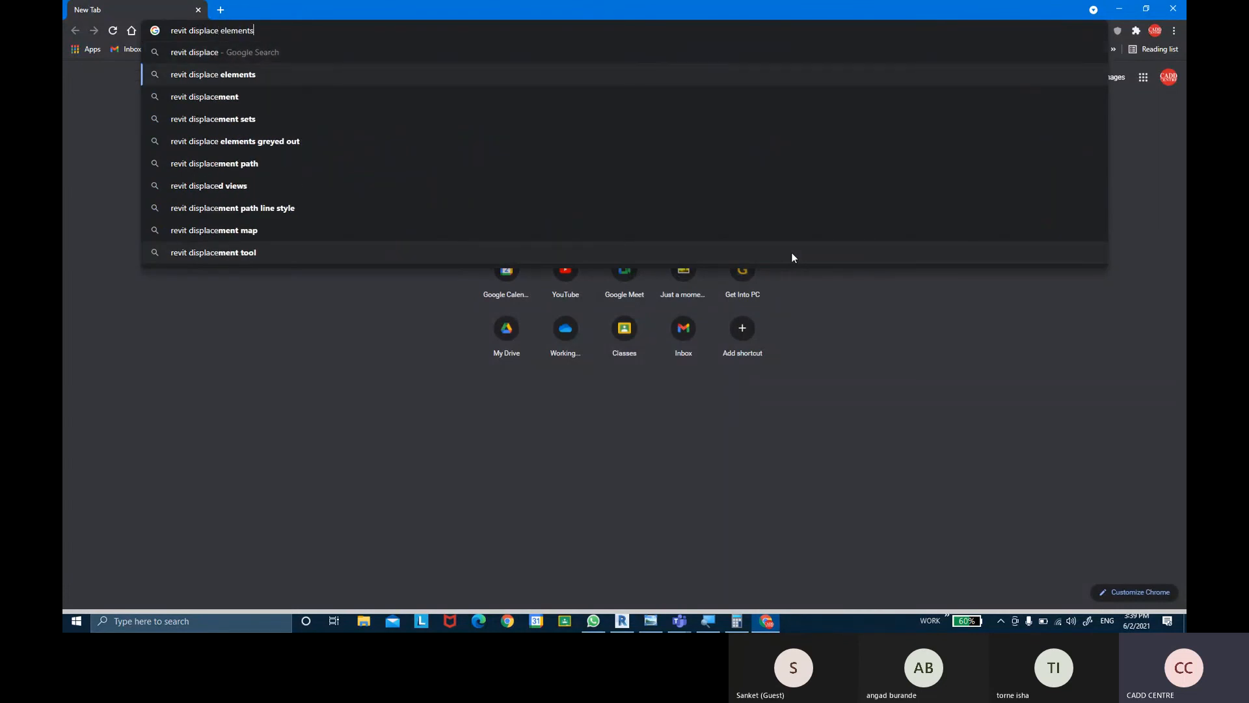
key("Return")
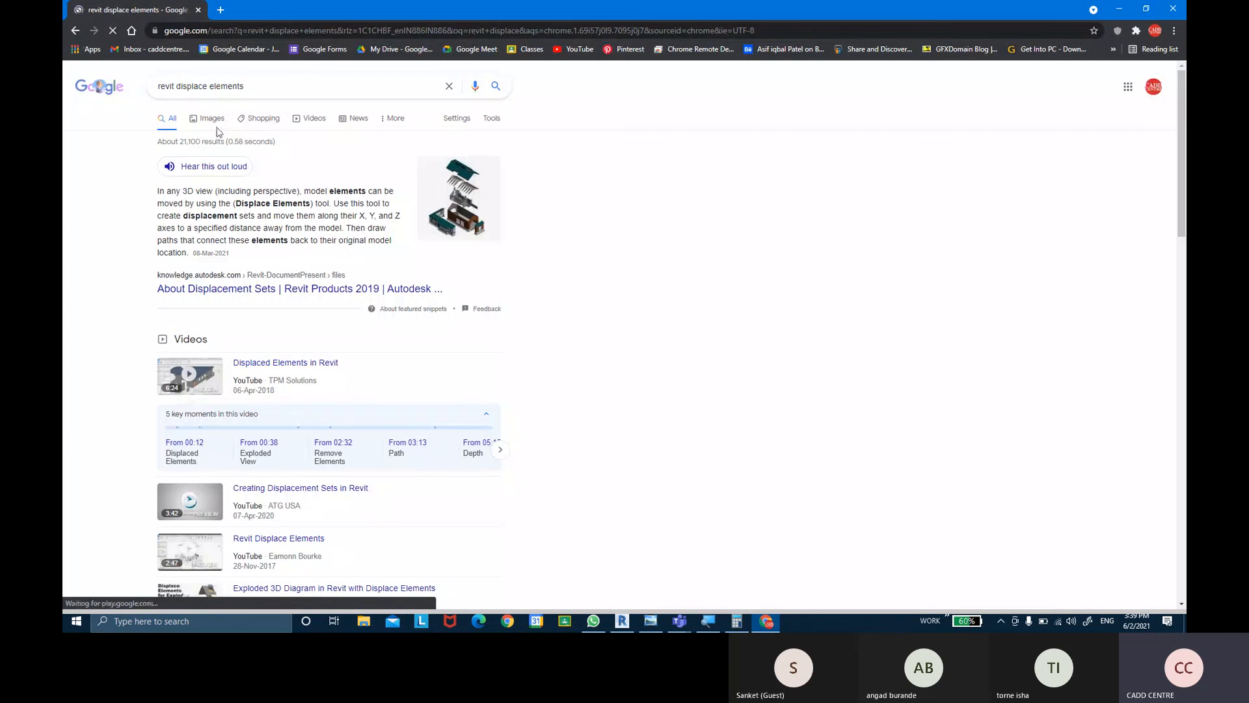
left_click(209, 120)
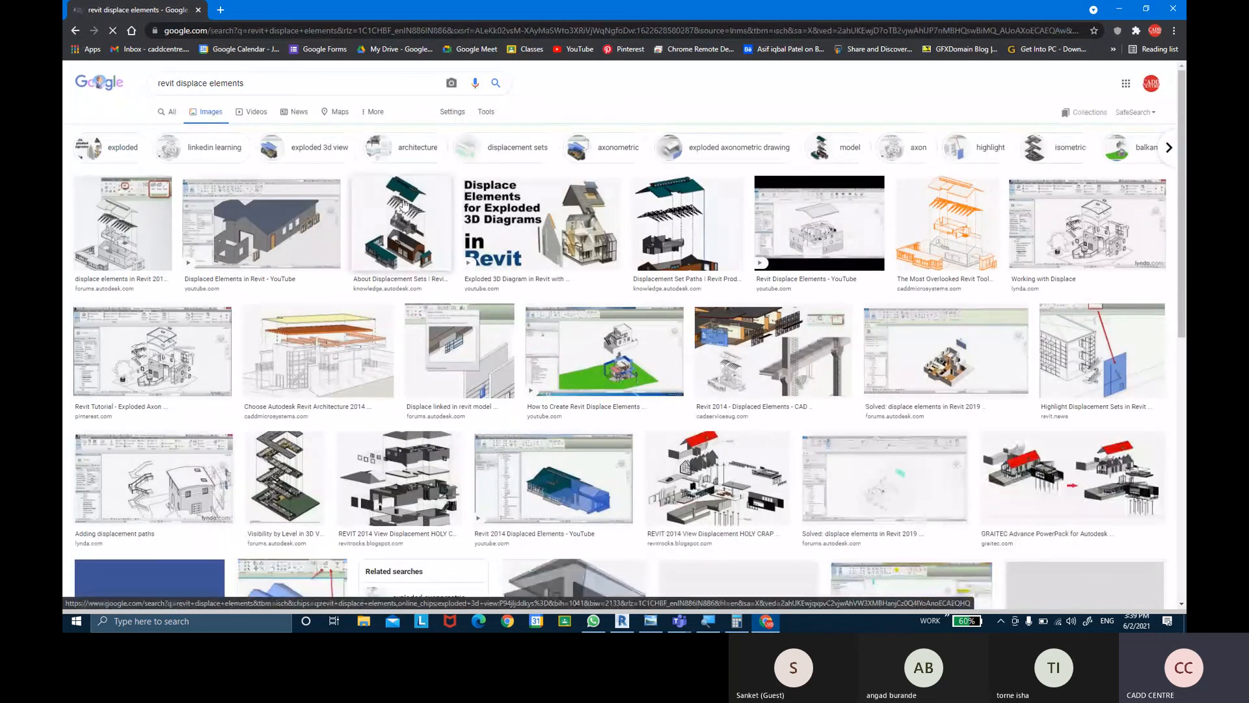
- Preview the exploded-building images from Autodesk's About Displacement Sets, REVIT Rocks and GRAITEC Advance PowerPack among the search results
left_click(404, 204)
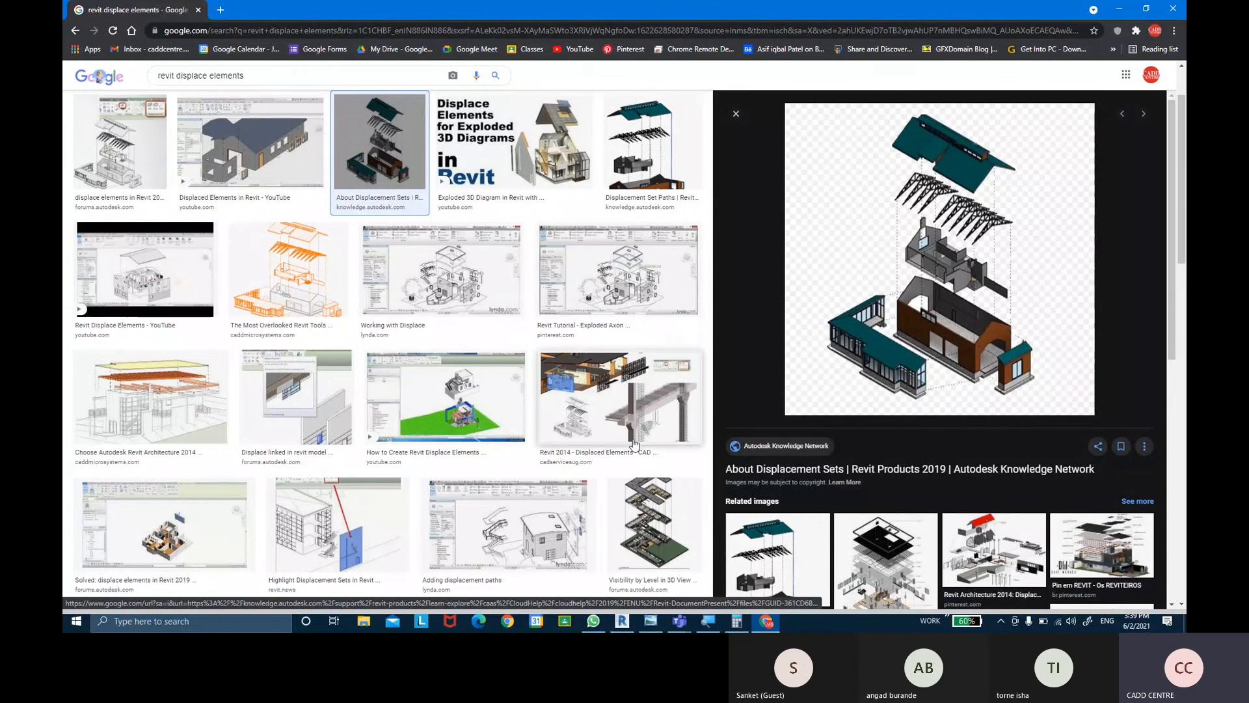
scroll(621, 465, "down", 1)
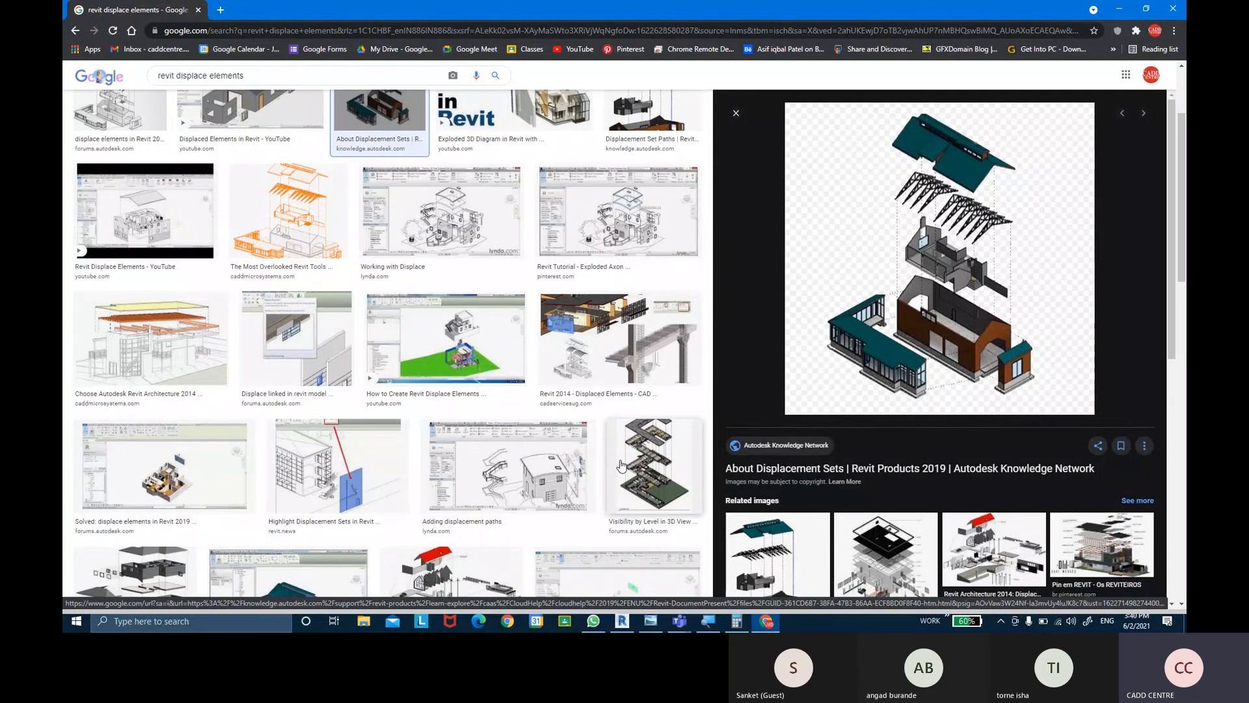
scroll(621, 464, "down", 2)
left_click(135, 476)
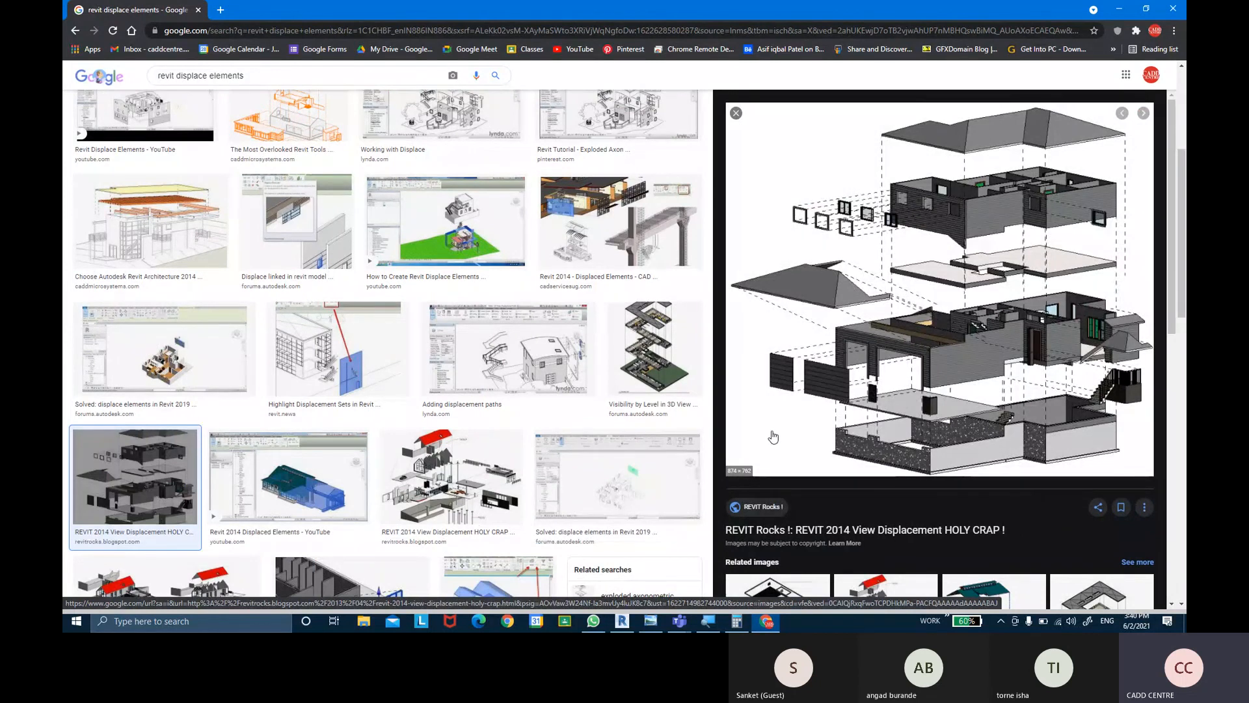
scroll(745, 408, "down", 4)
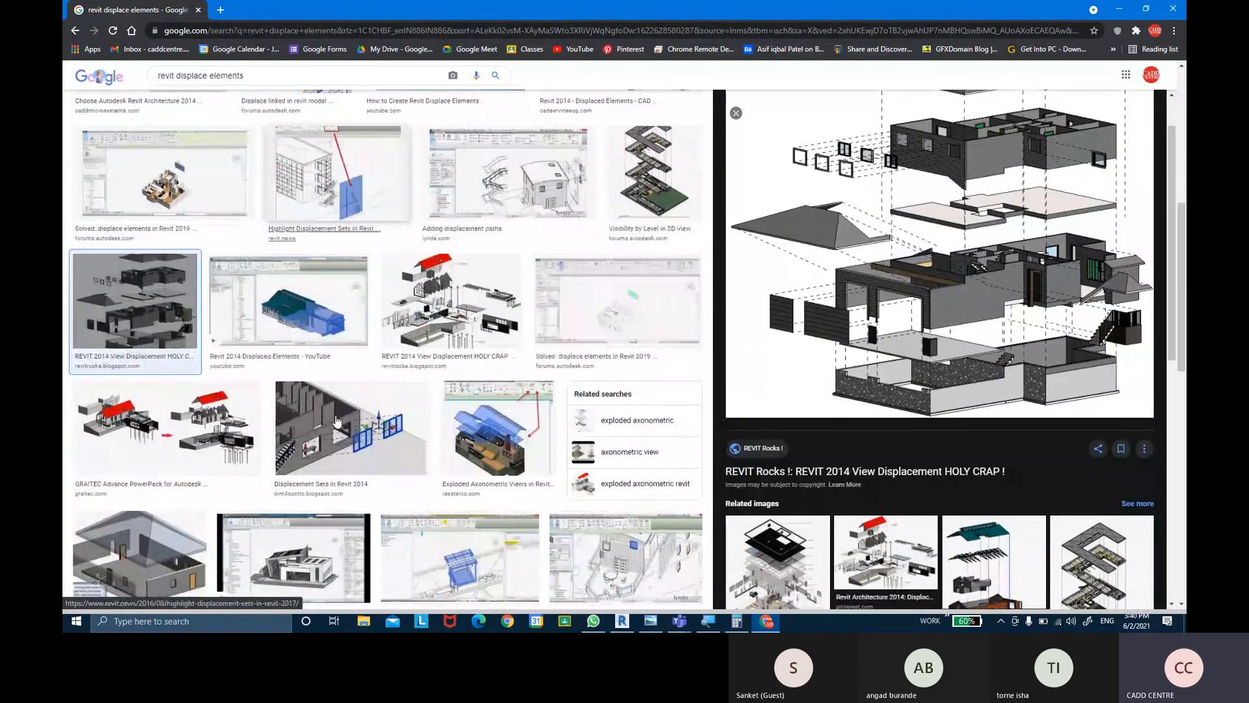
left_click(170, 384)
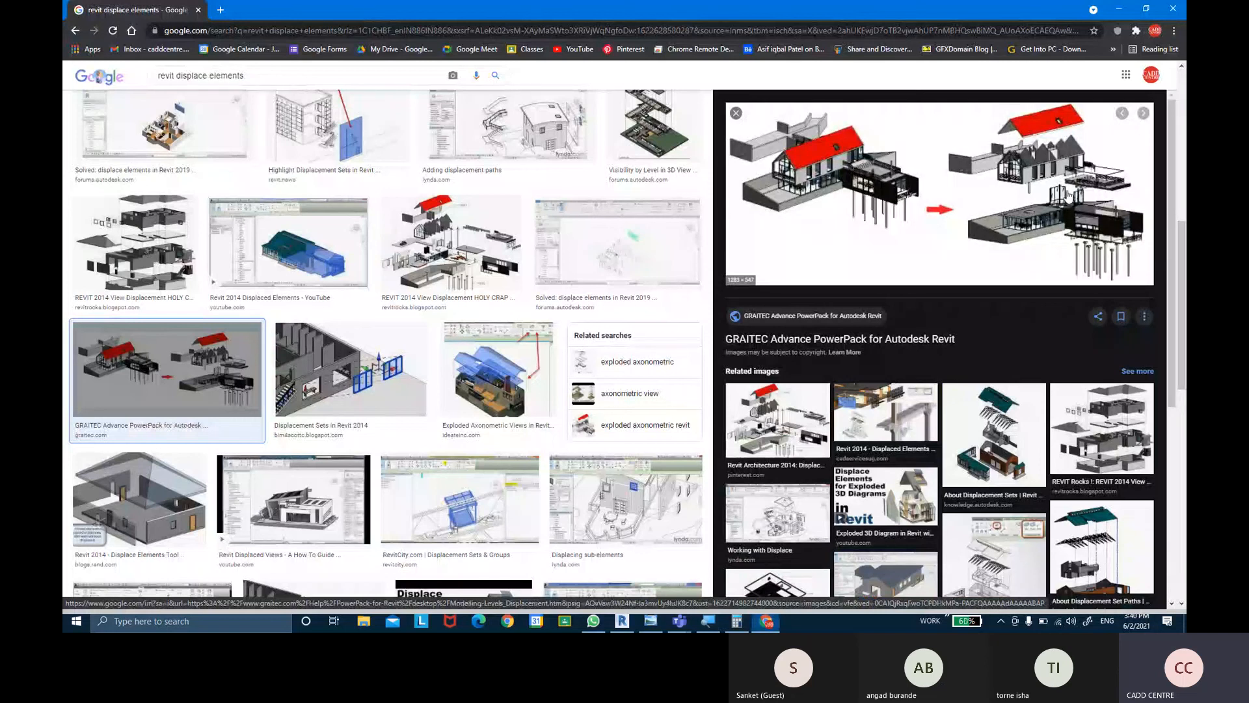
- Browse further image results and preview the orange-highlighted building from "Displacement Sets in Revit 2014"
scroll(353, 343, "down", 2)
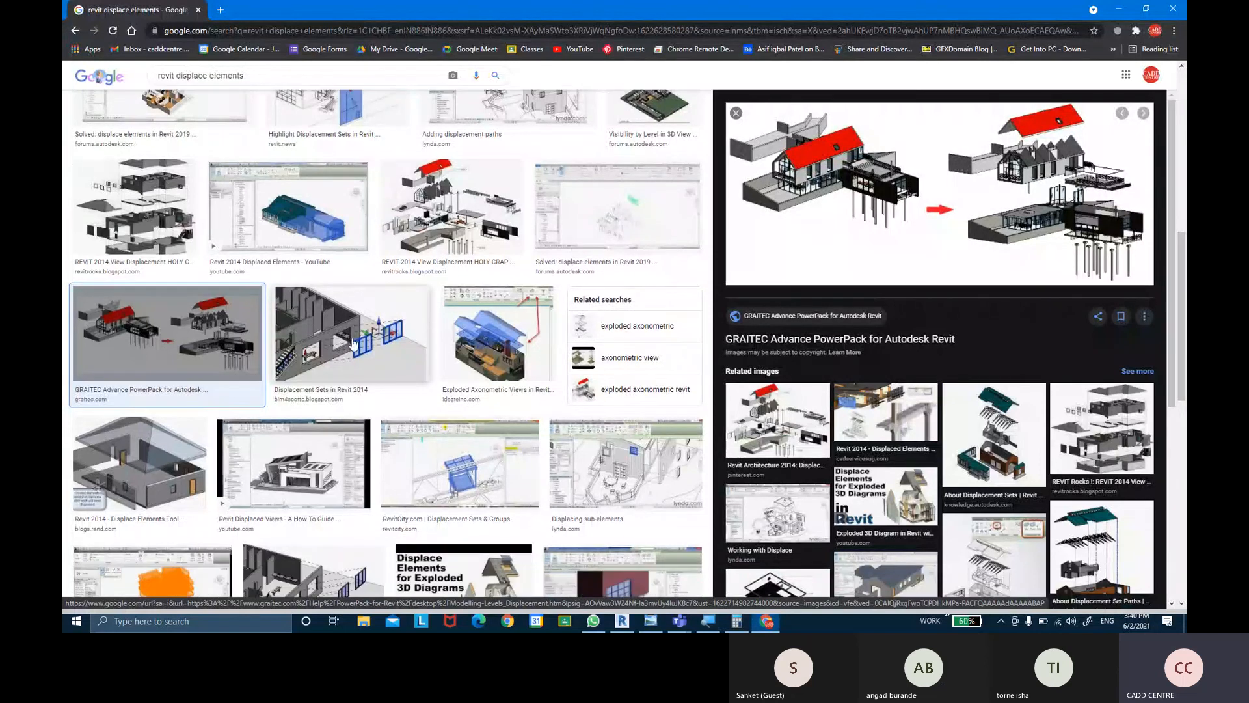
scroll(354, 343, "down", 3)
scroll(354, 344, "down", 4)
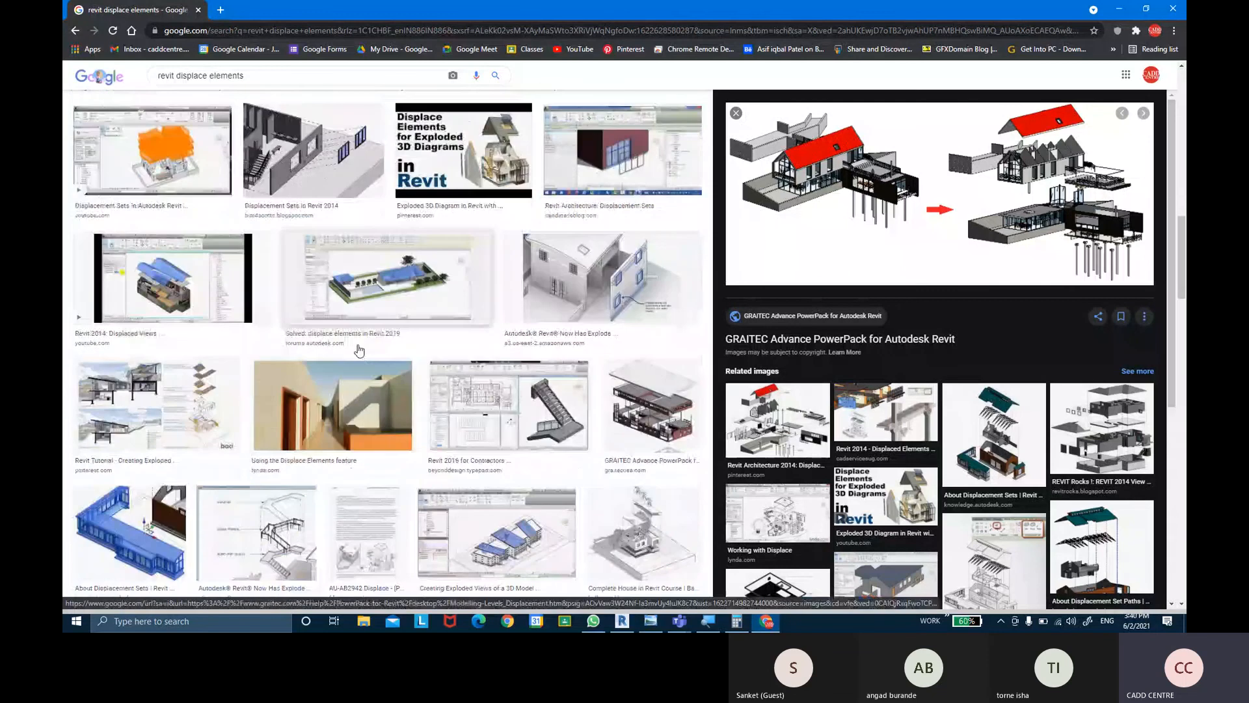
scroll(359, 350, "down", 3)
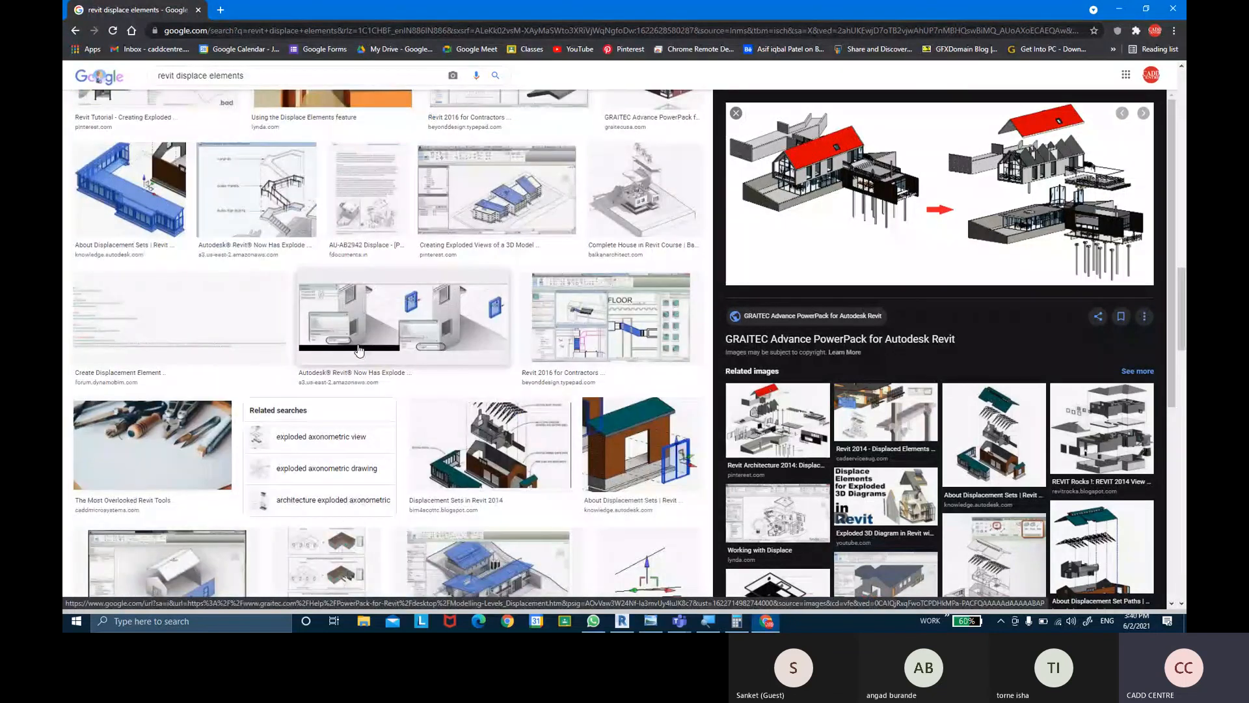
scroll(358, 350, "down", 3)
scroll(441, 321, "down", 3)
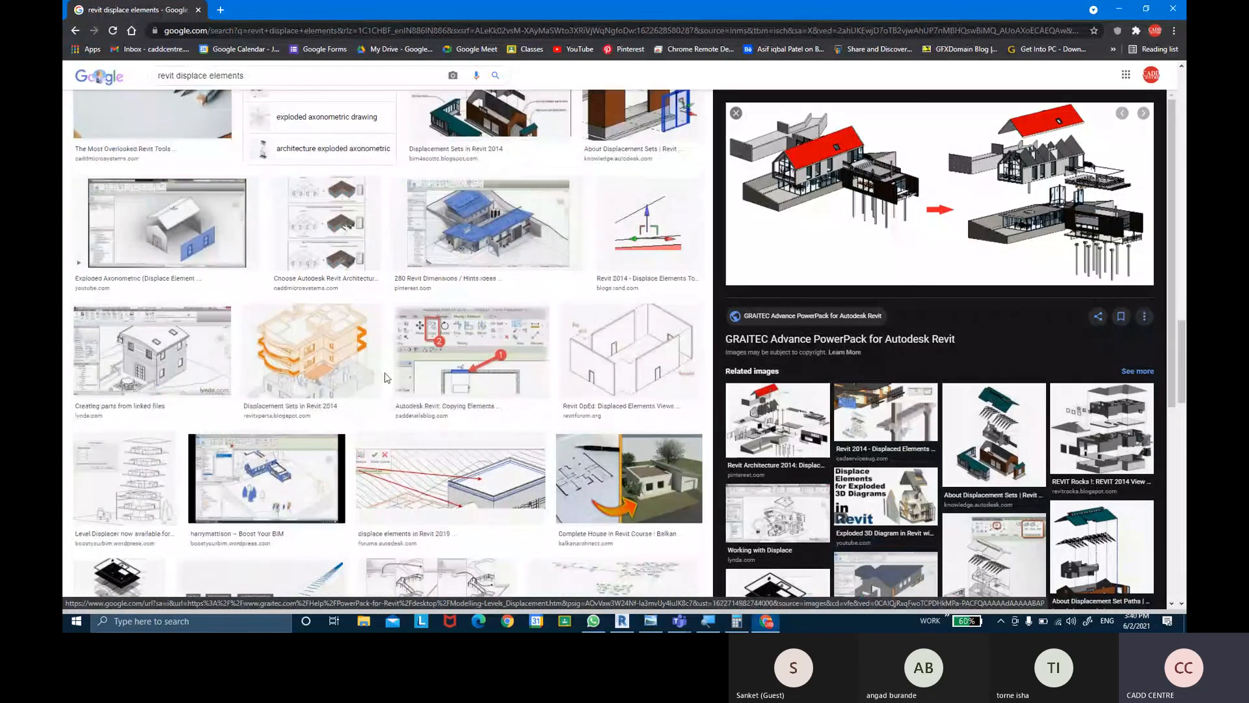
left_click(385, 376)
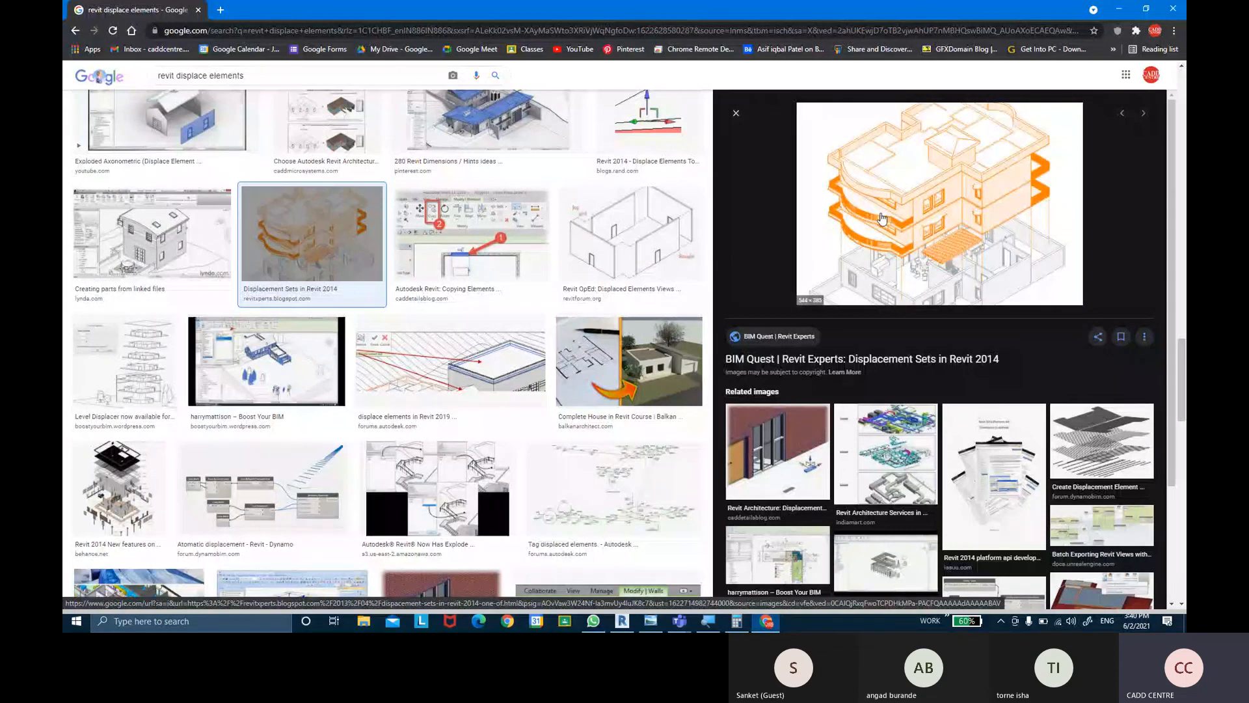
- Open the exploded axonometric image "Revit 2014 New features on Behance" and save it to the Desktop as a JPG
scroll(117, 423, "down", 1)
left_click(97, 426)
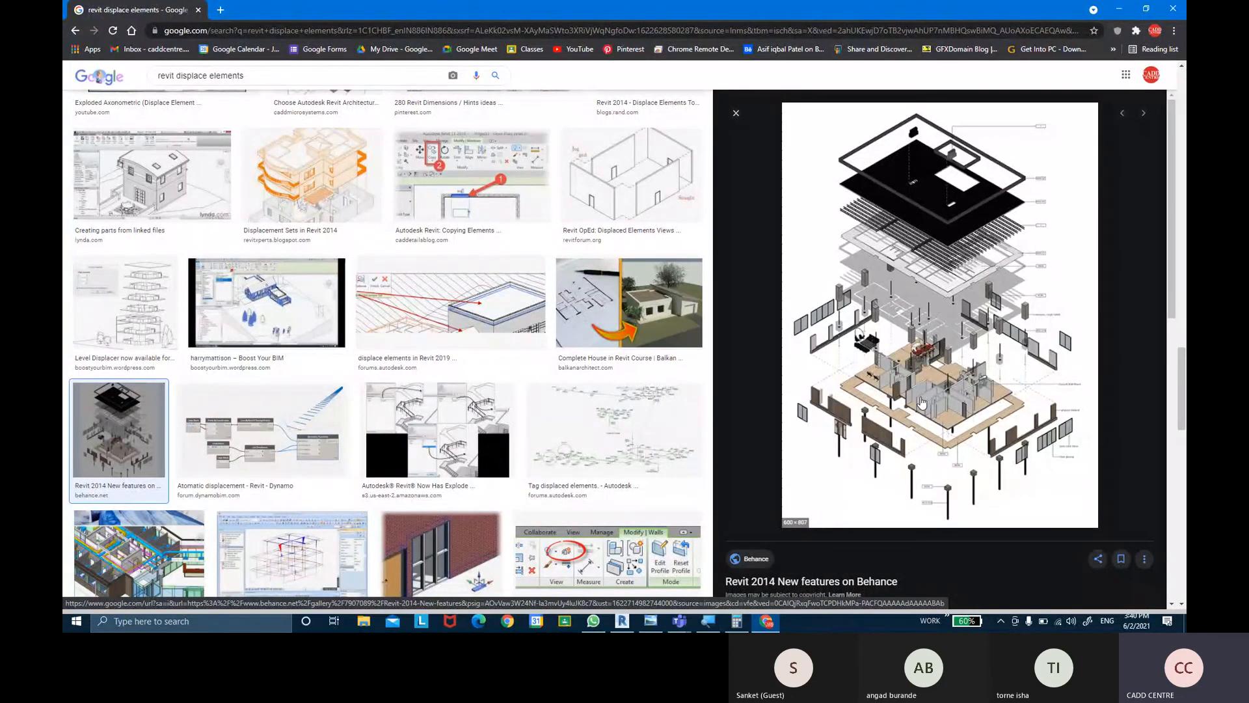
right_click(945, 277)
left_click(990, 402)
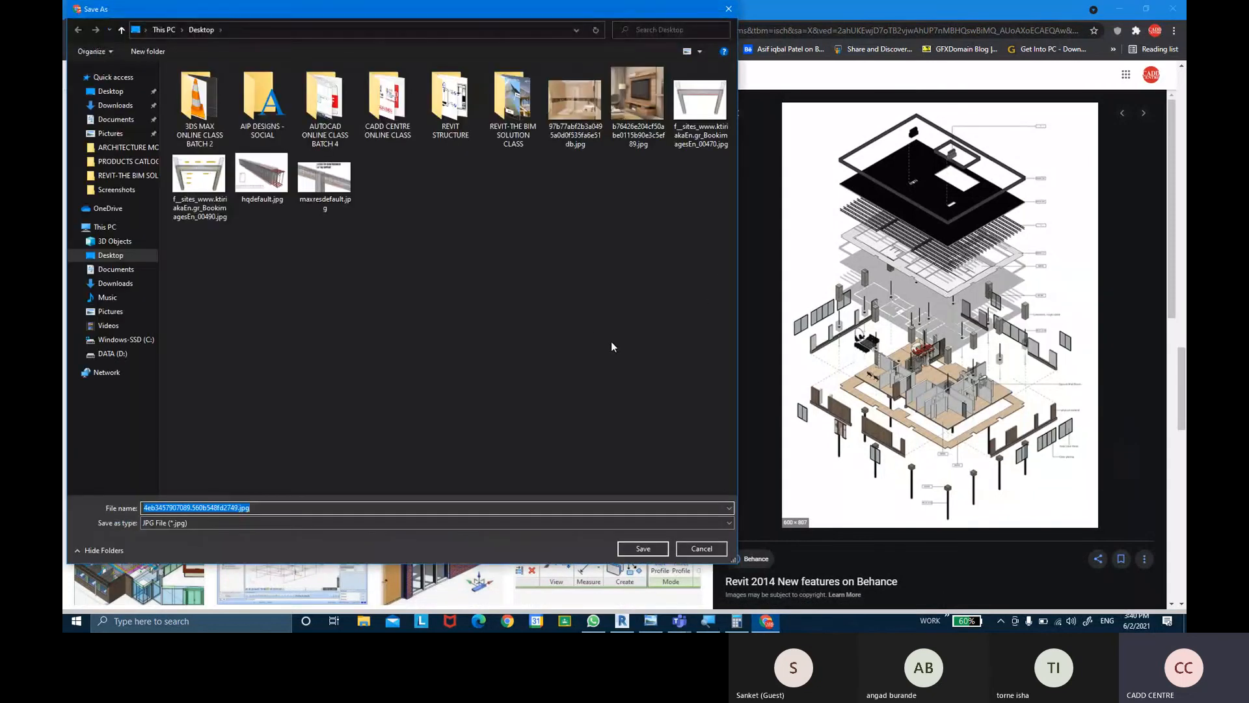
left_click(642, 549)
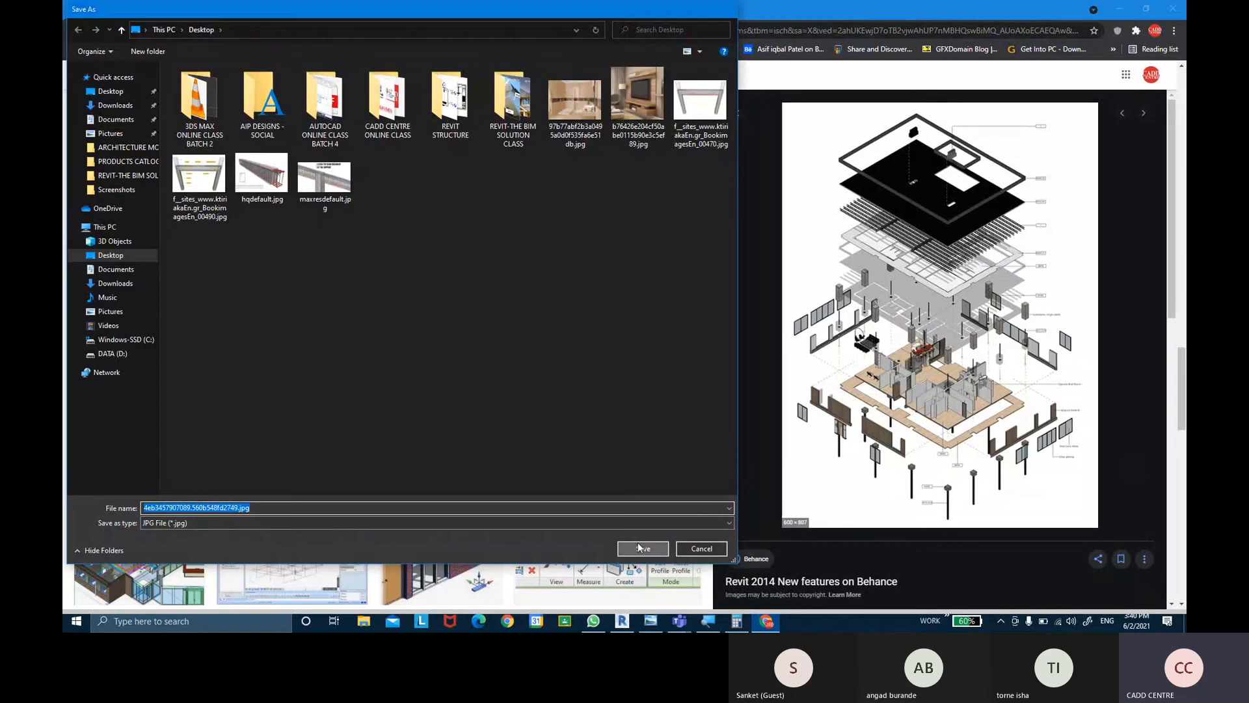
- Look through more displacement image results, previewing the IndiaMART Revit Architecture Services picture and its related images
scroll(558, 428, "down", 4)
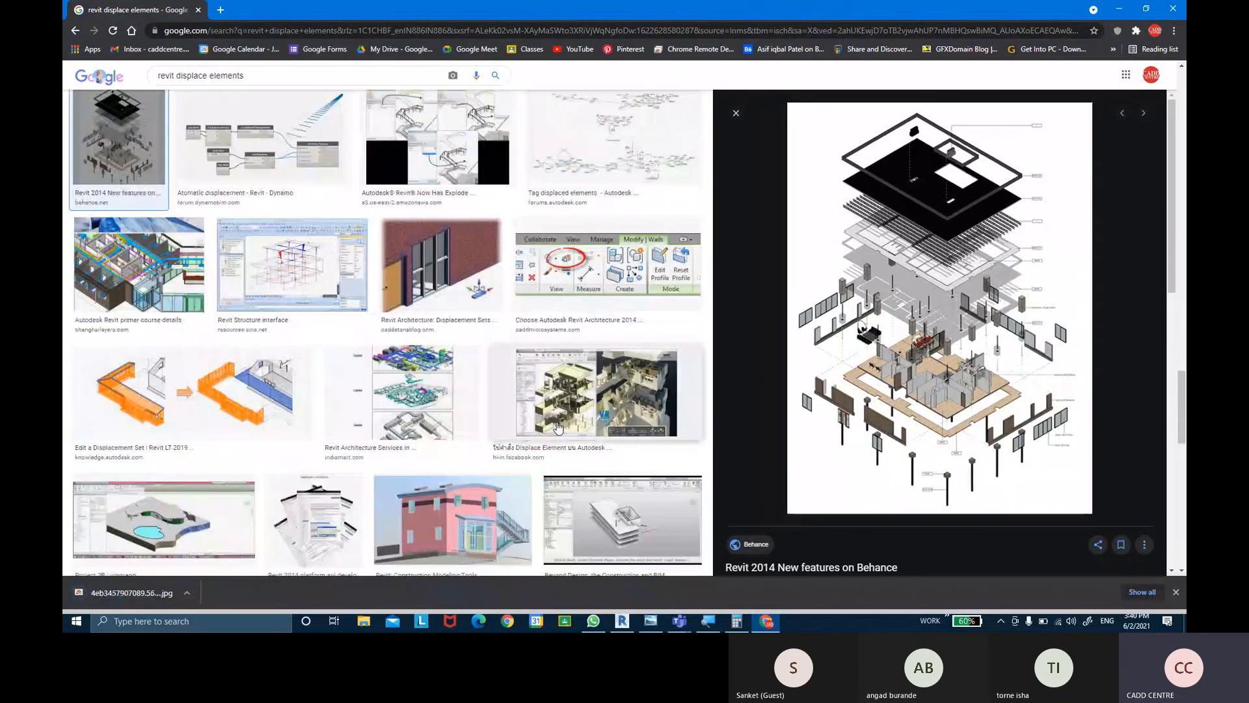
scroll(558, 428, "down", 1)
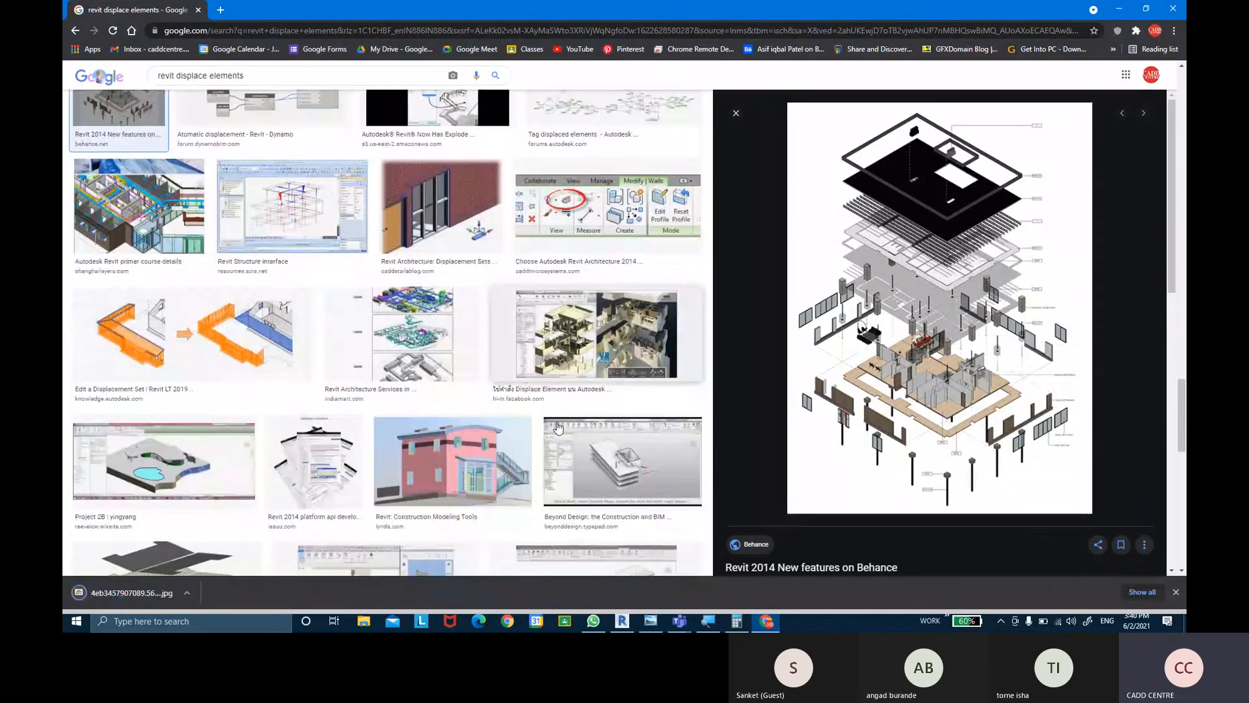
left_click(448, 365)
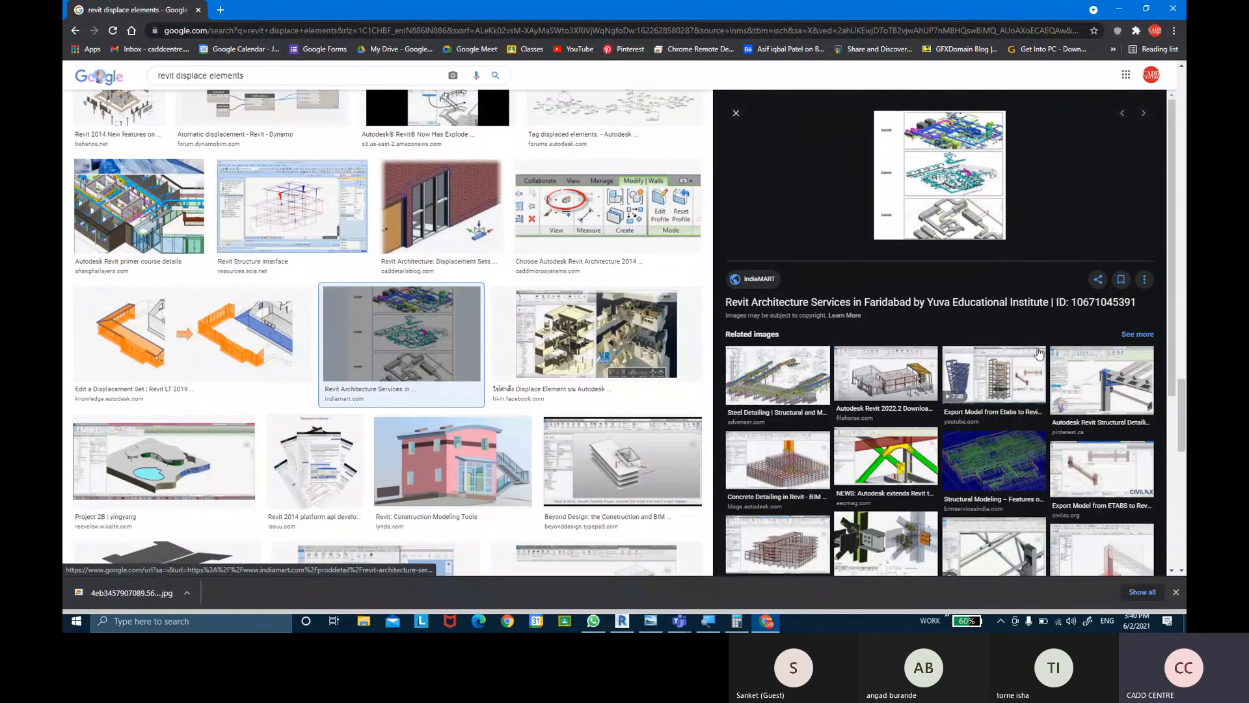
scroll(1037, 363, "down", 5)
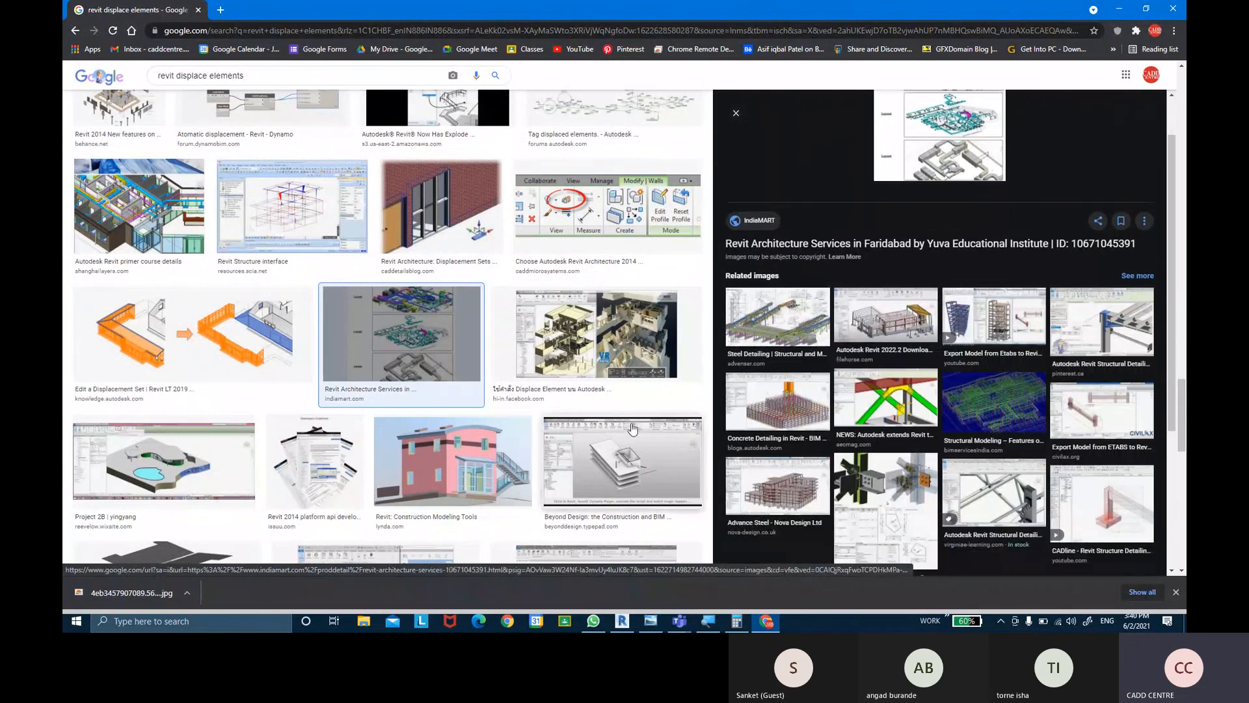
- Browse further displacement image results and preview BIM Outsourcing's "Revit Architecture 2014 - Creating an Exploded View"
scroll(536, 421, "down", 3)
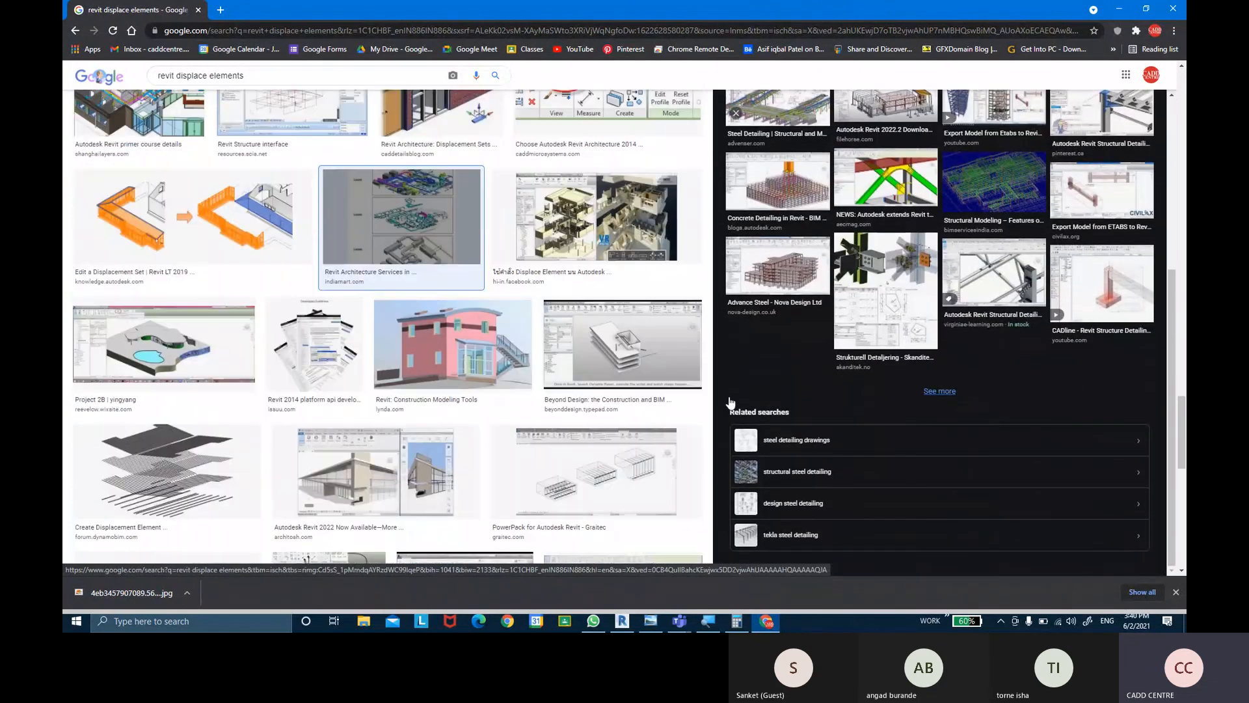
scroll(536, 421, "down", 2)
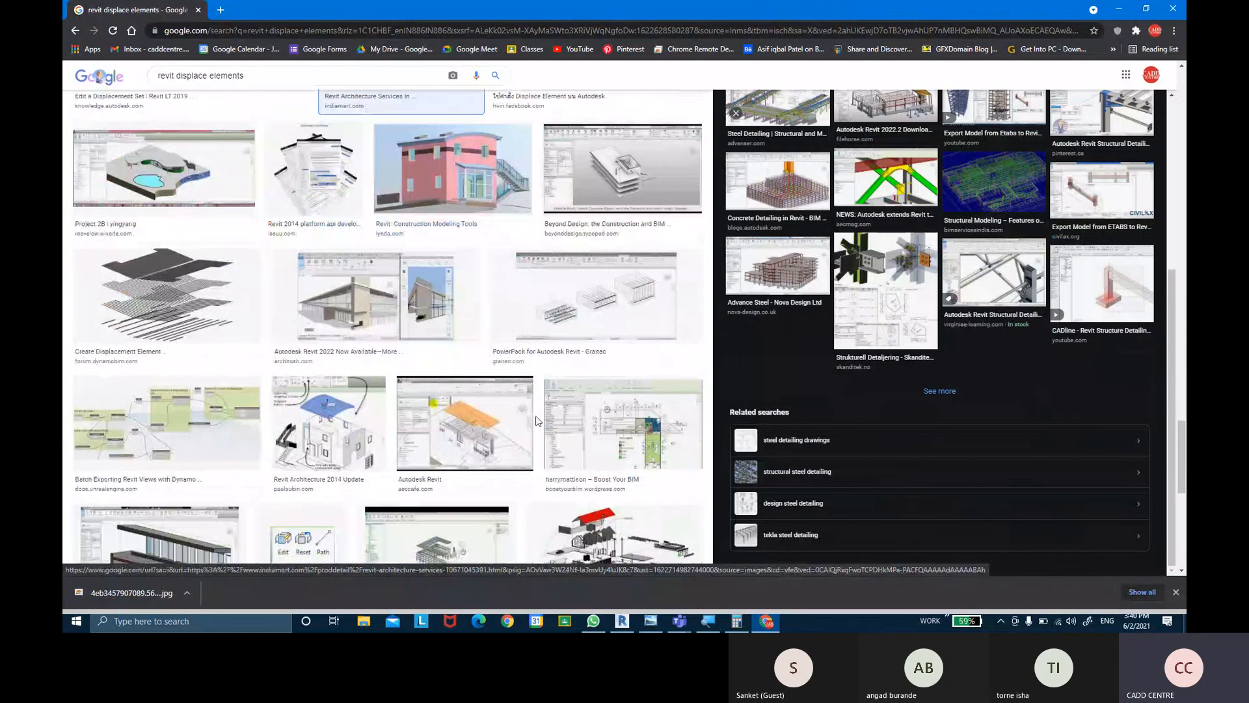
scroll(540, 426, "down", 1)
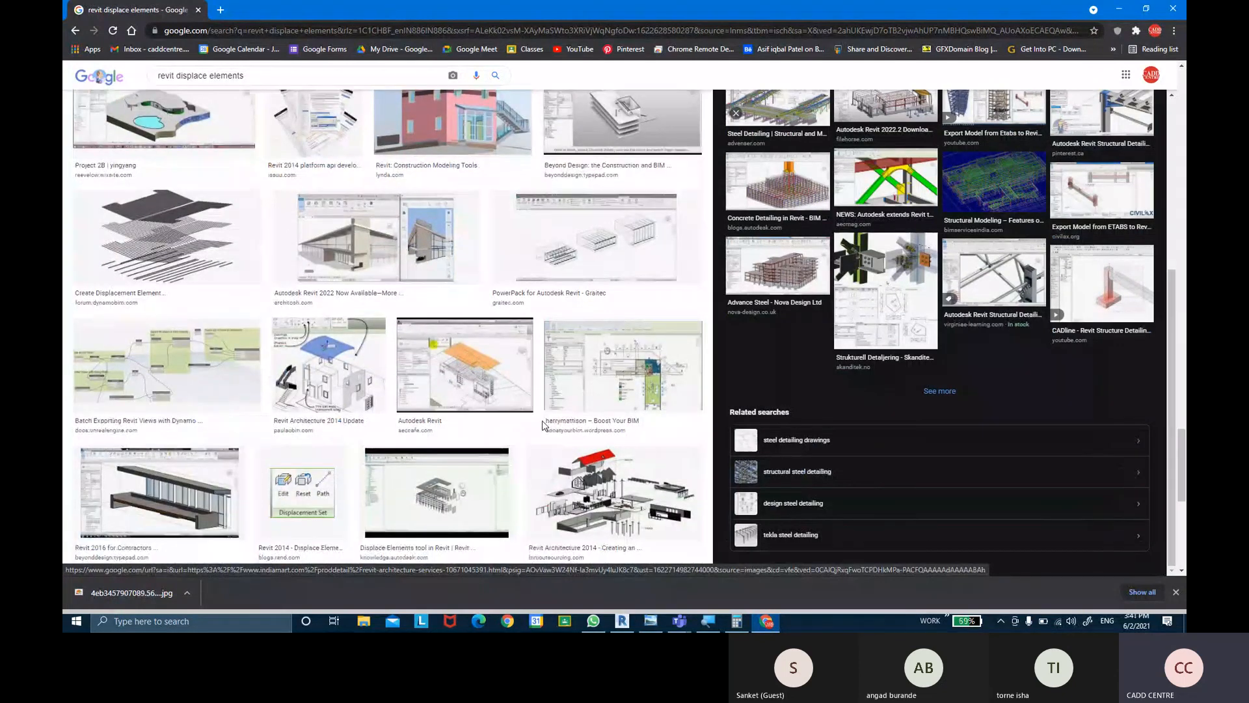
left_click(659, 485)
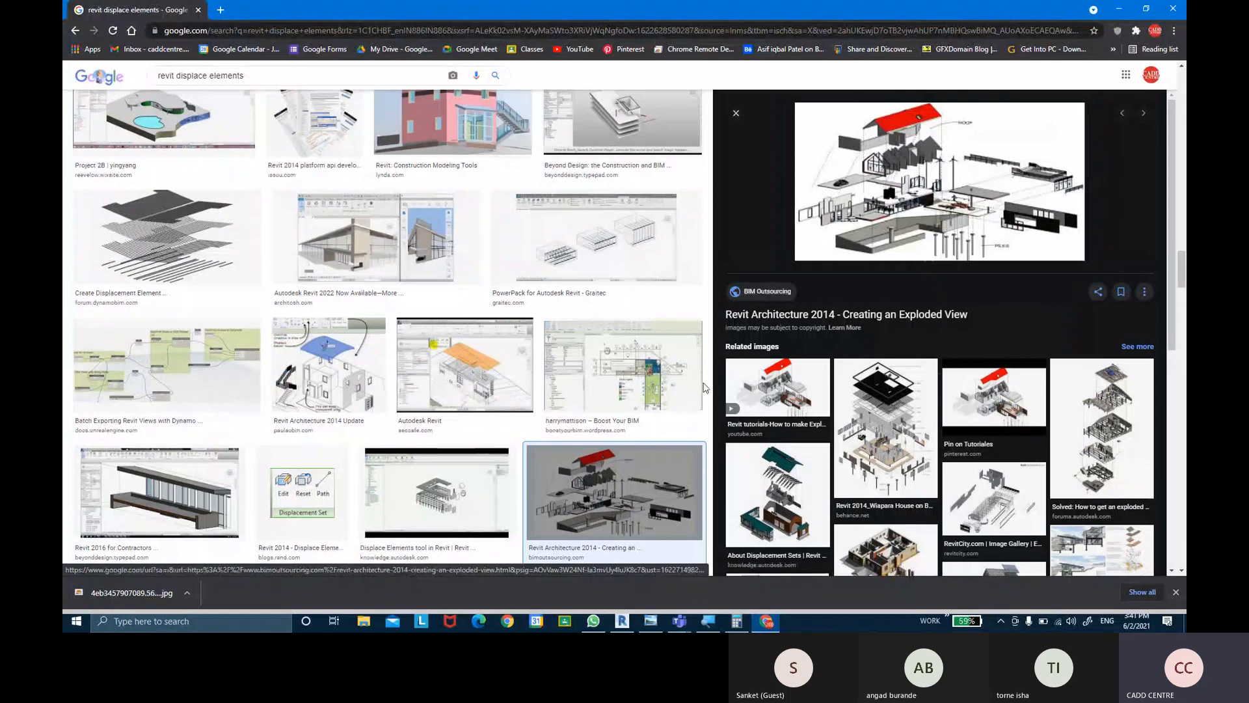
- Look through more image results and preview the related RevitCity.com picture "Exploded Axonometric [Revit Architecture 2010]"
scroll(557, 394, "down", 4)
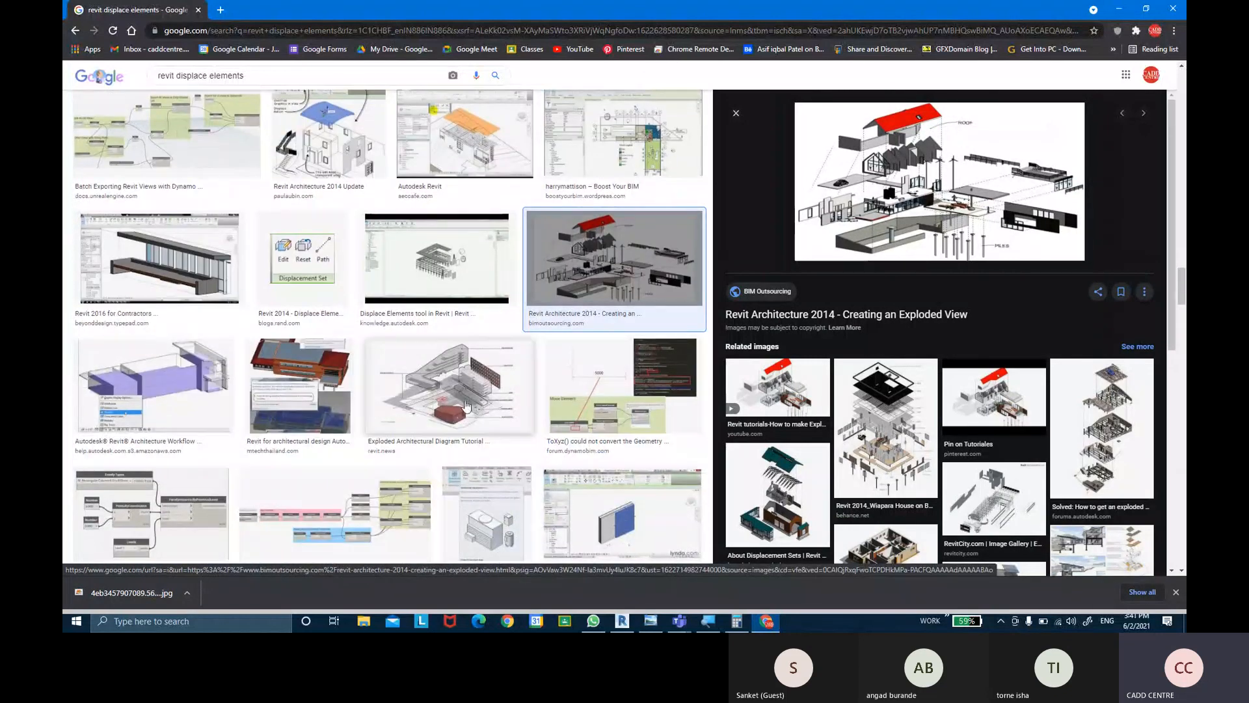
scroll(498, 397, "down", 5)
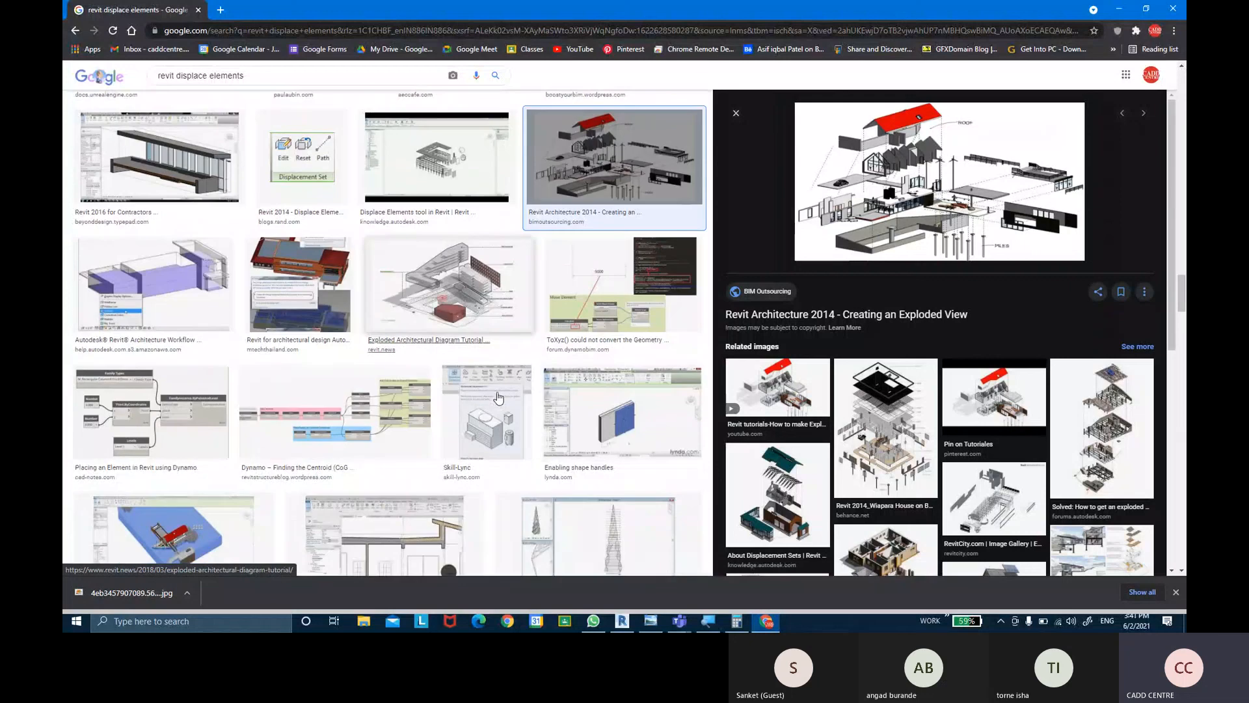
scroll(498, 396, "down", 2)
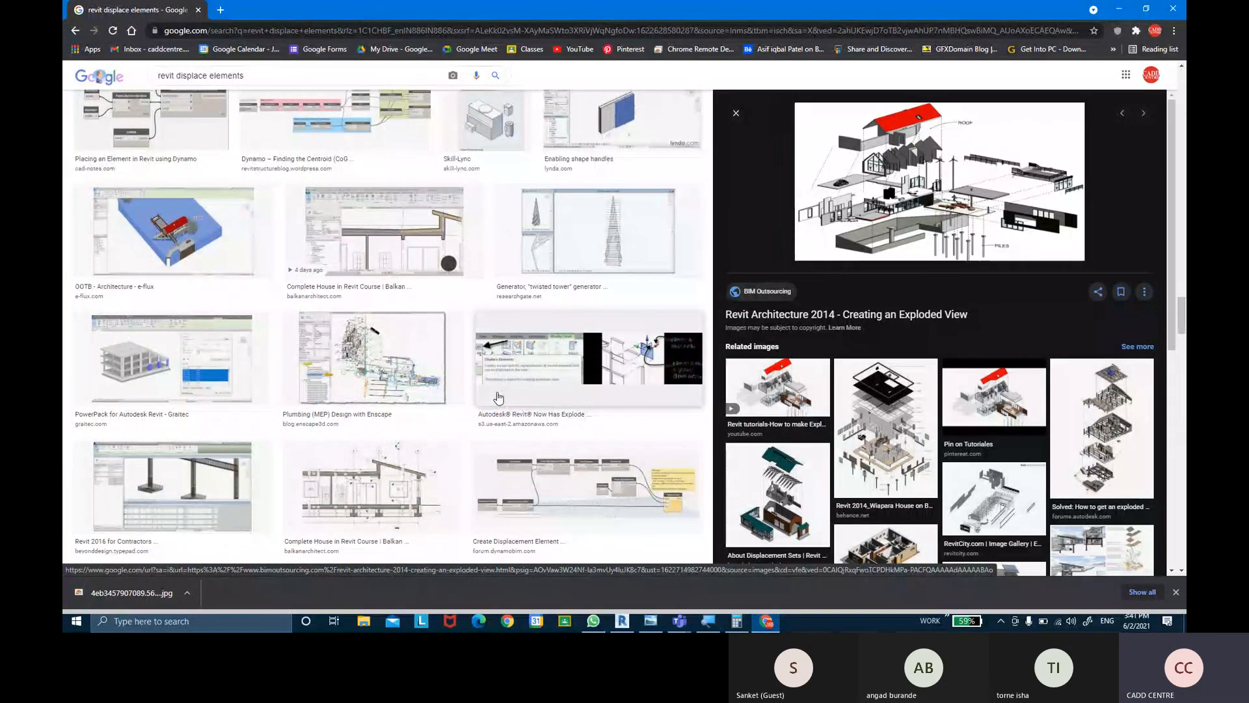
left_click(1035, 471)
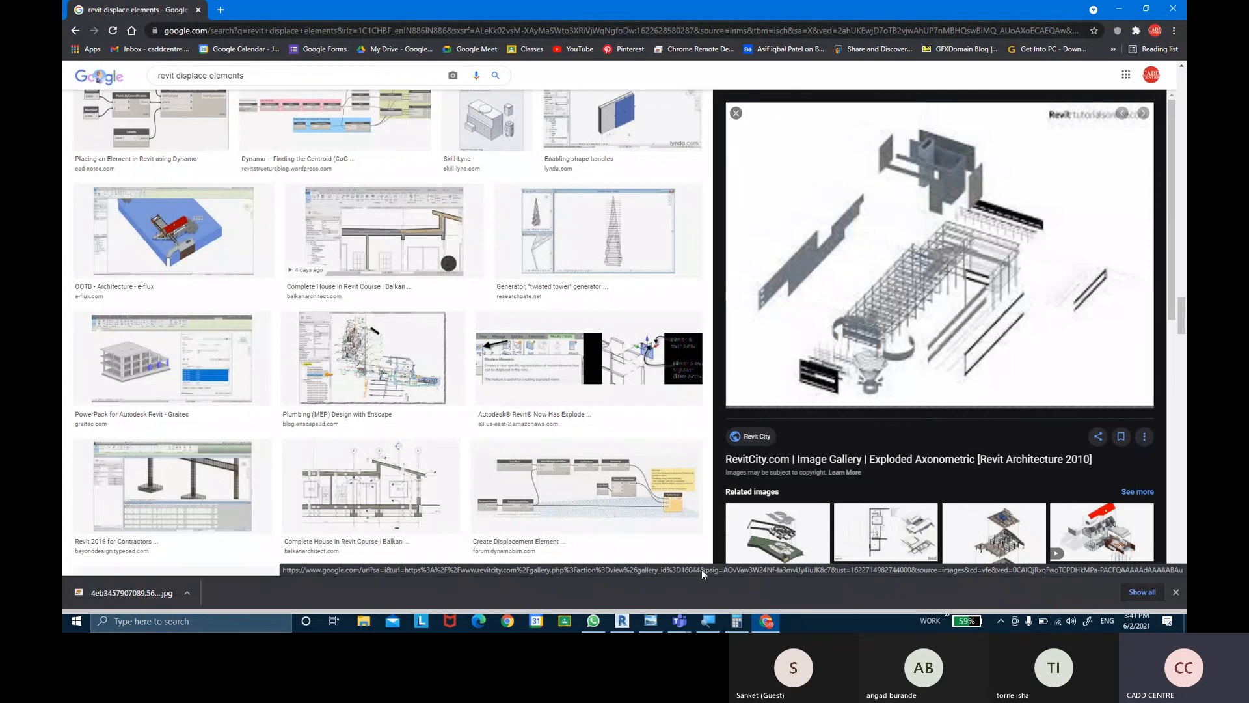
- Switch back to Revit and examine the separate wall and curtain-wall samples beside the house in the 3D view
left_click(623, 625)
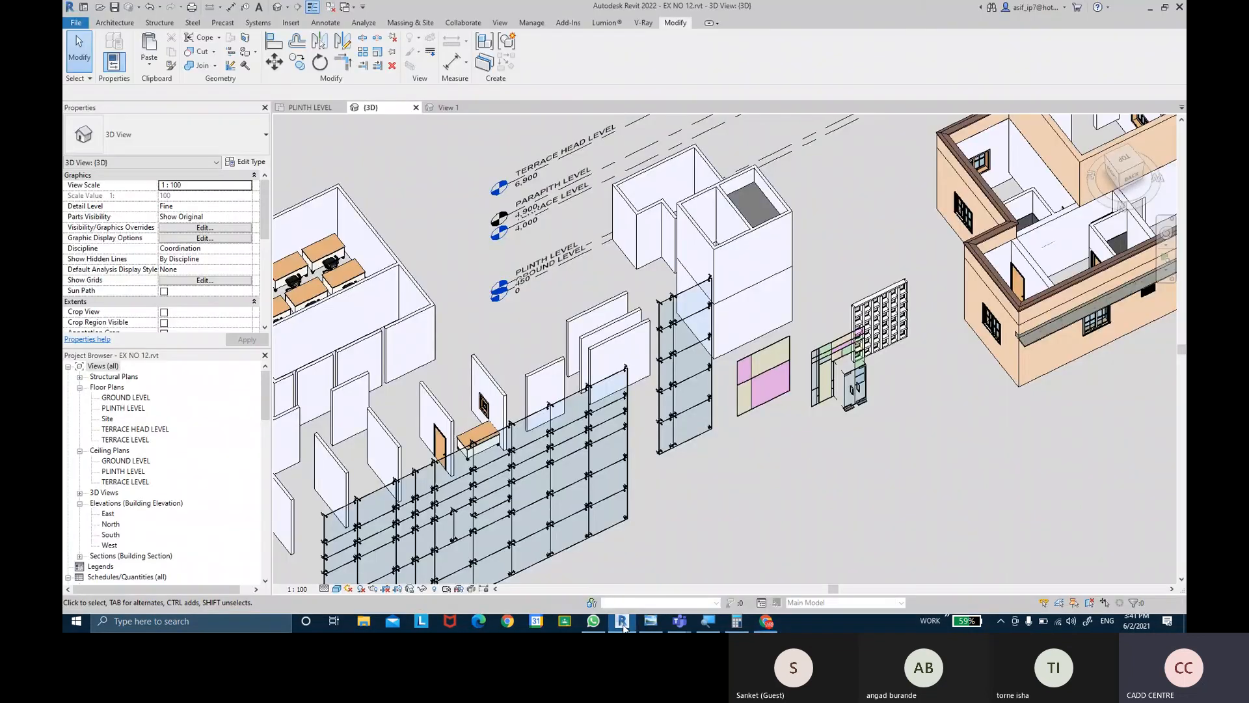
middle_click_drag(746, 448, 726, 461)
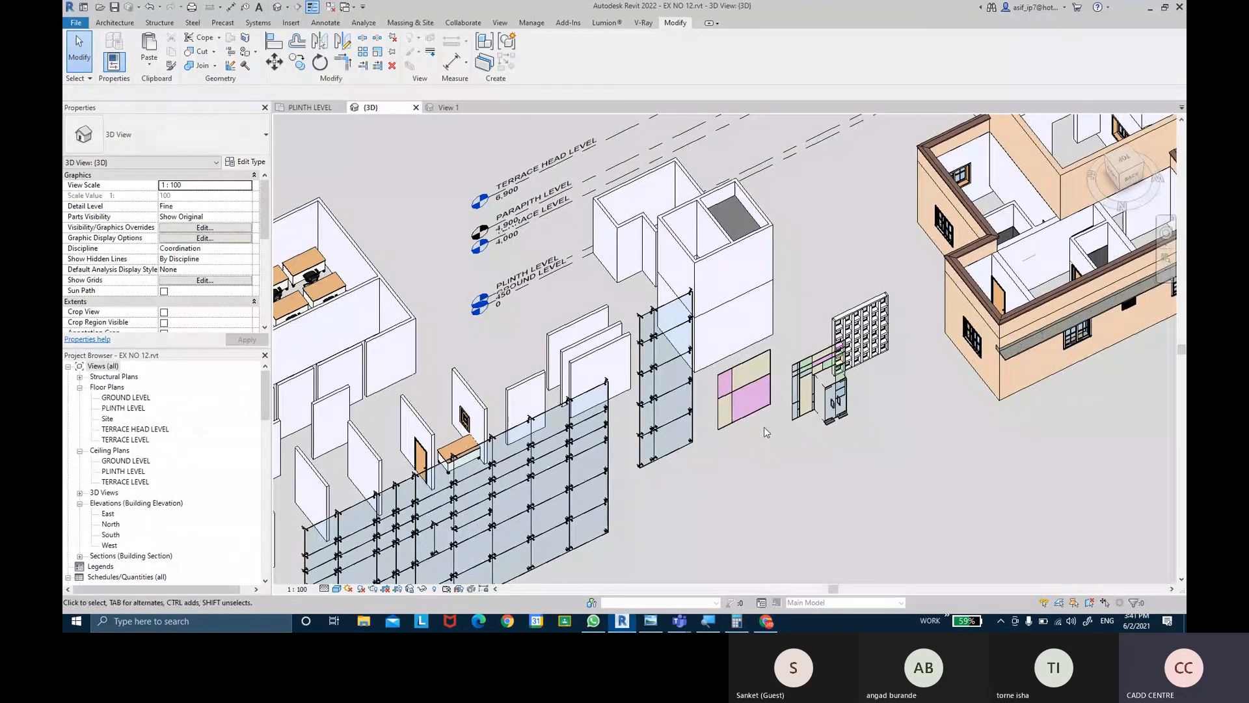
scroll(746, 243, "down", 1)
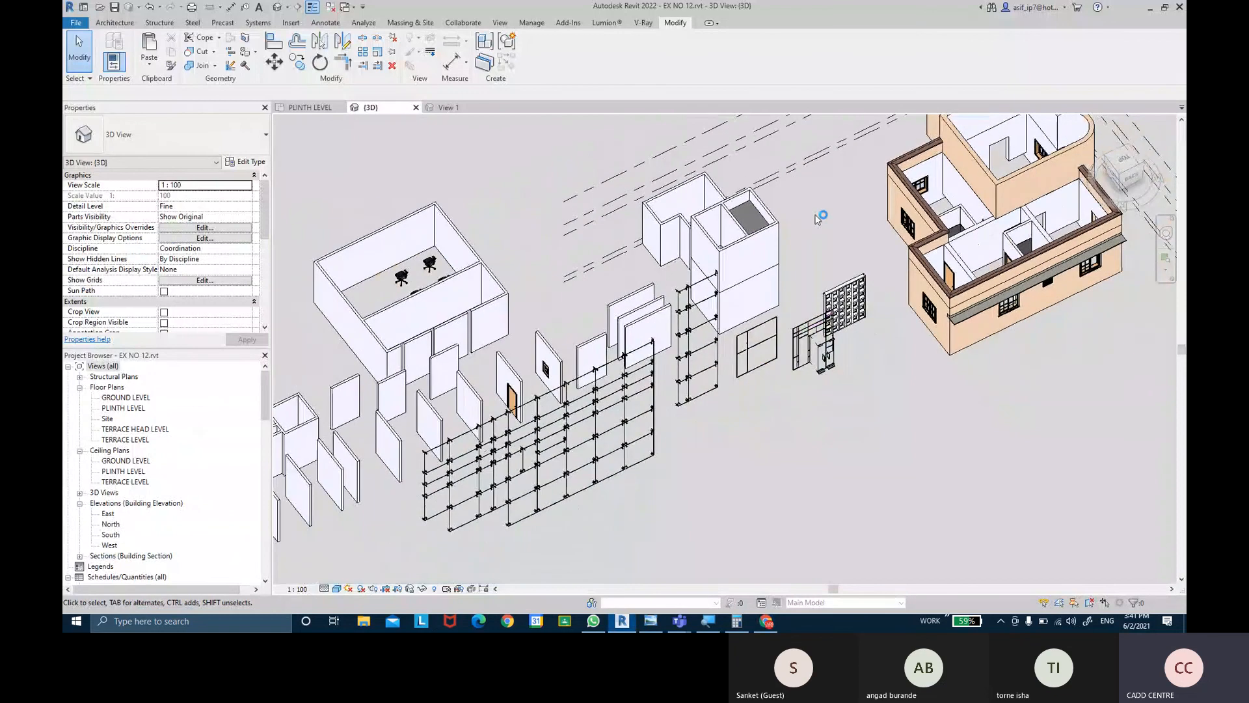
middle_click_drag(820, 215, 817, 273)
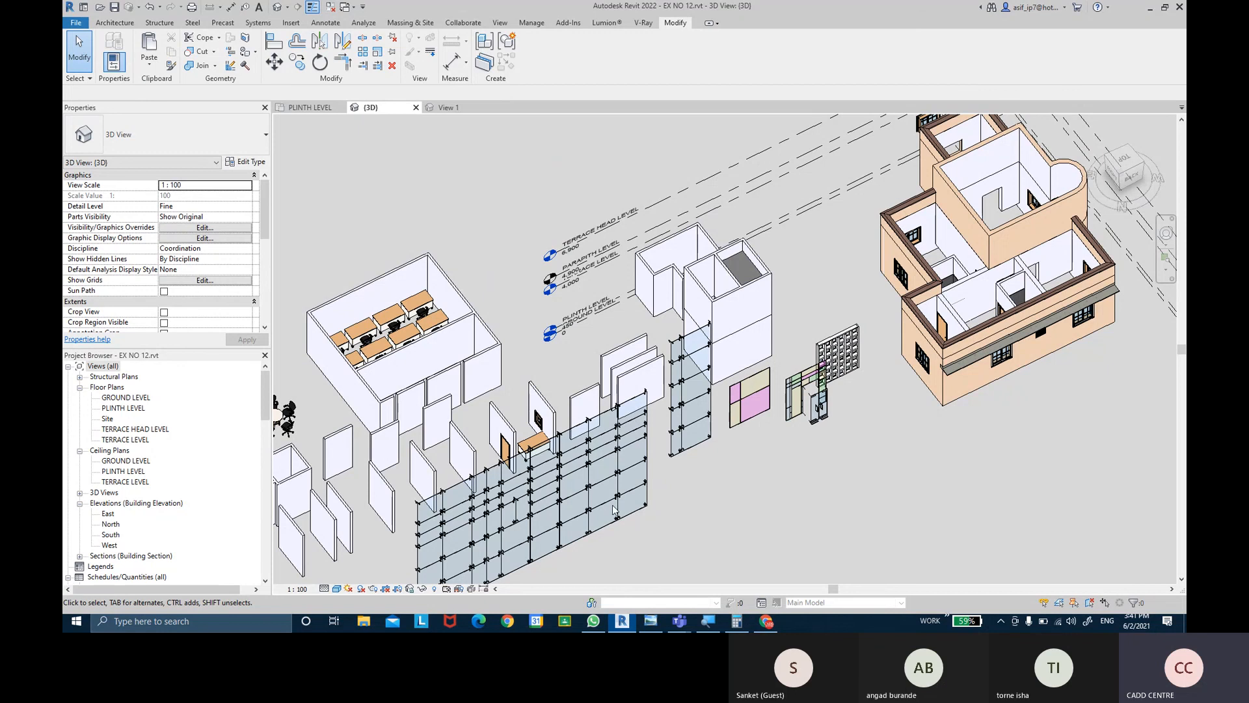
- Switch to the Microsoft Teams meeting window and stop sharing the screen
mouse_move(679, 621)
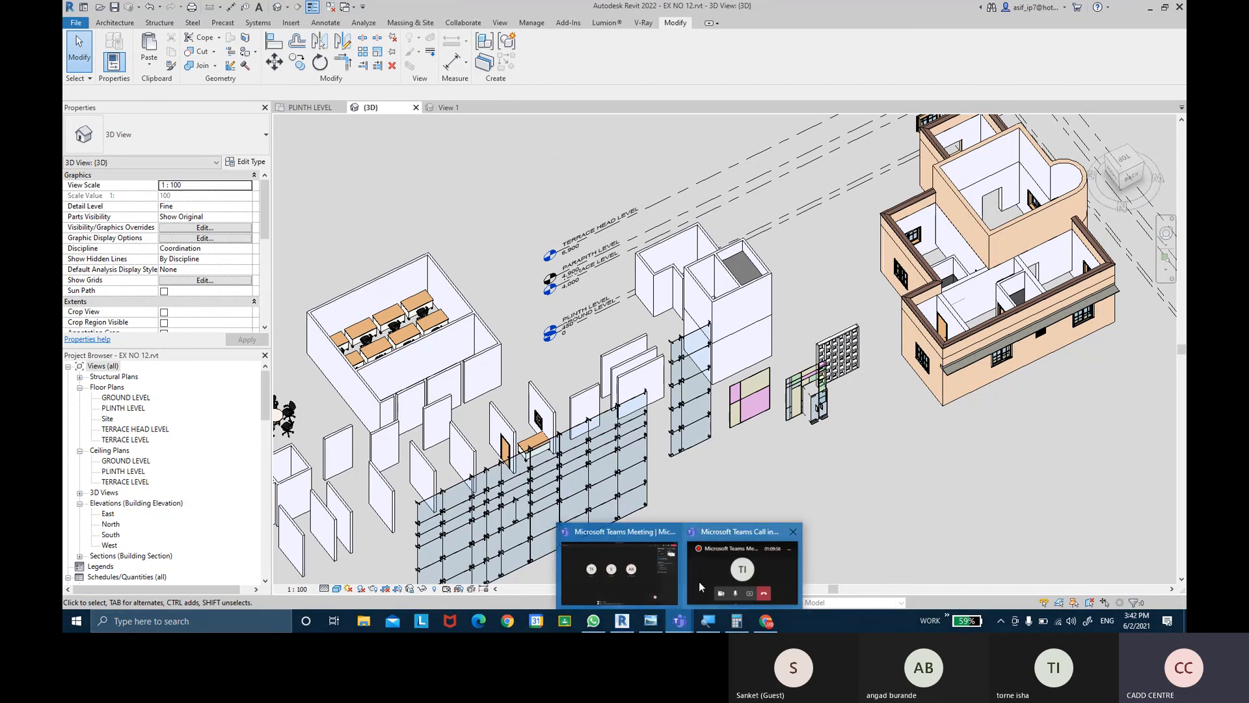
left_click(633, 575)
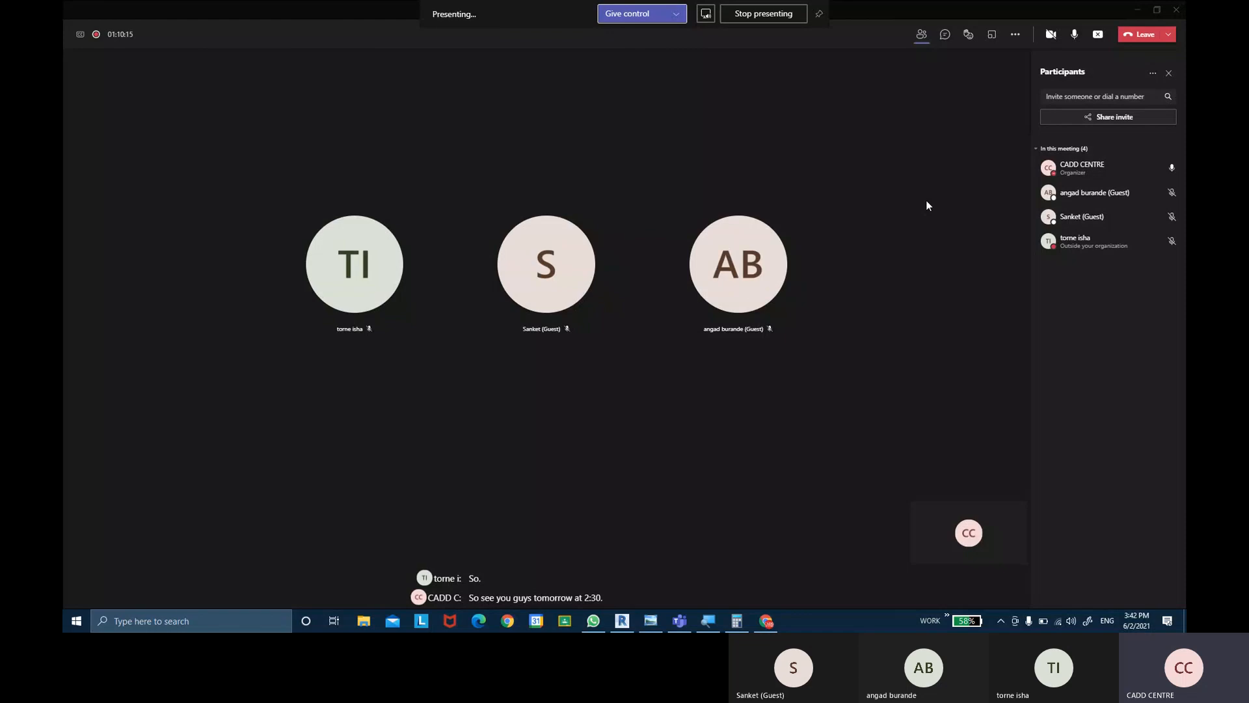
left_click(1092, 38)
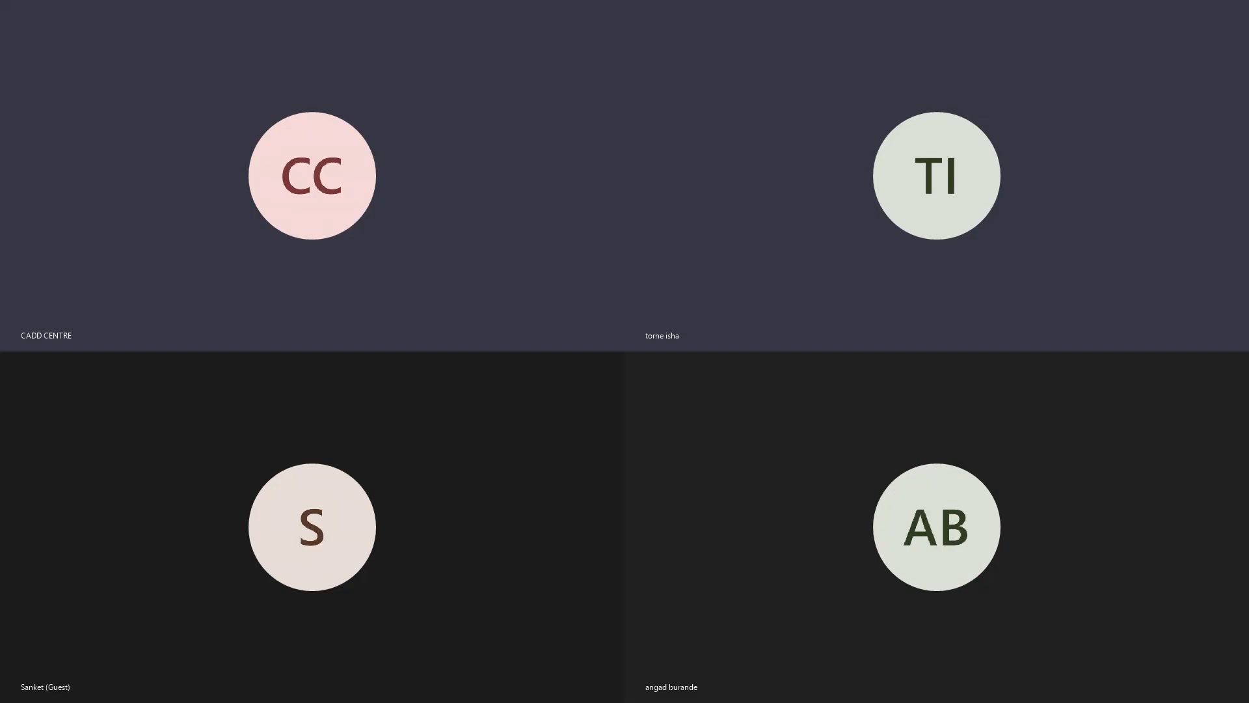